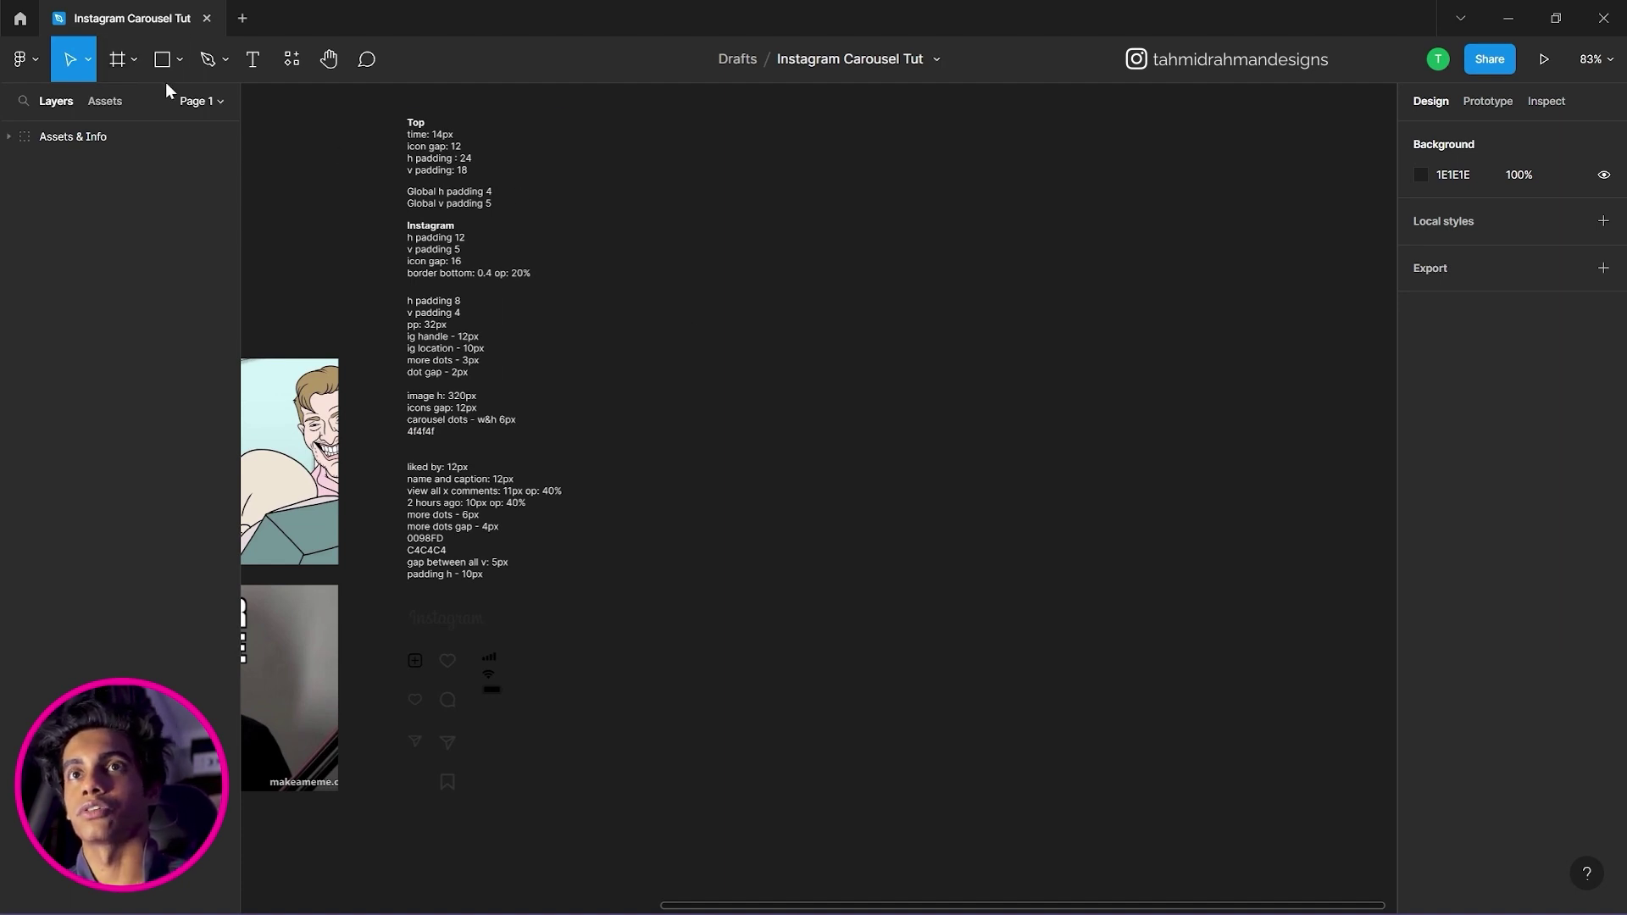
Add a new frame to the canvas using the iPhone 14 Pro phone preset (393×852).
click(119, 61)
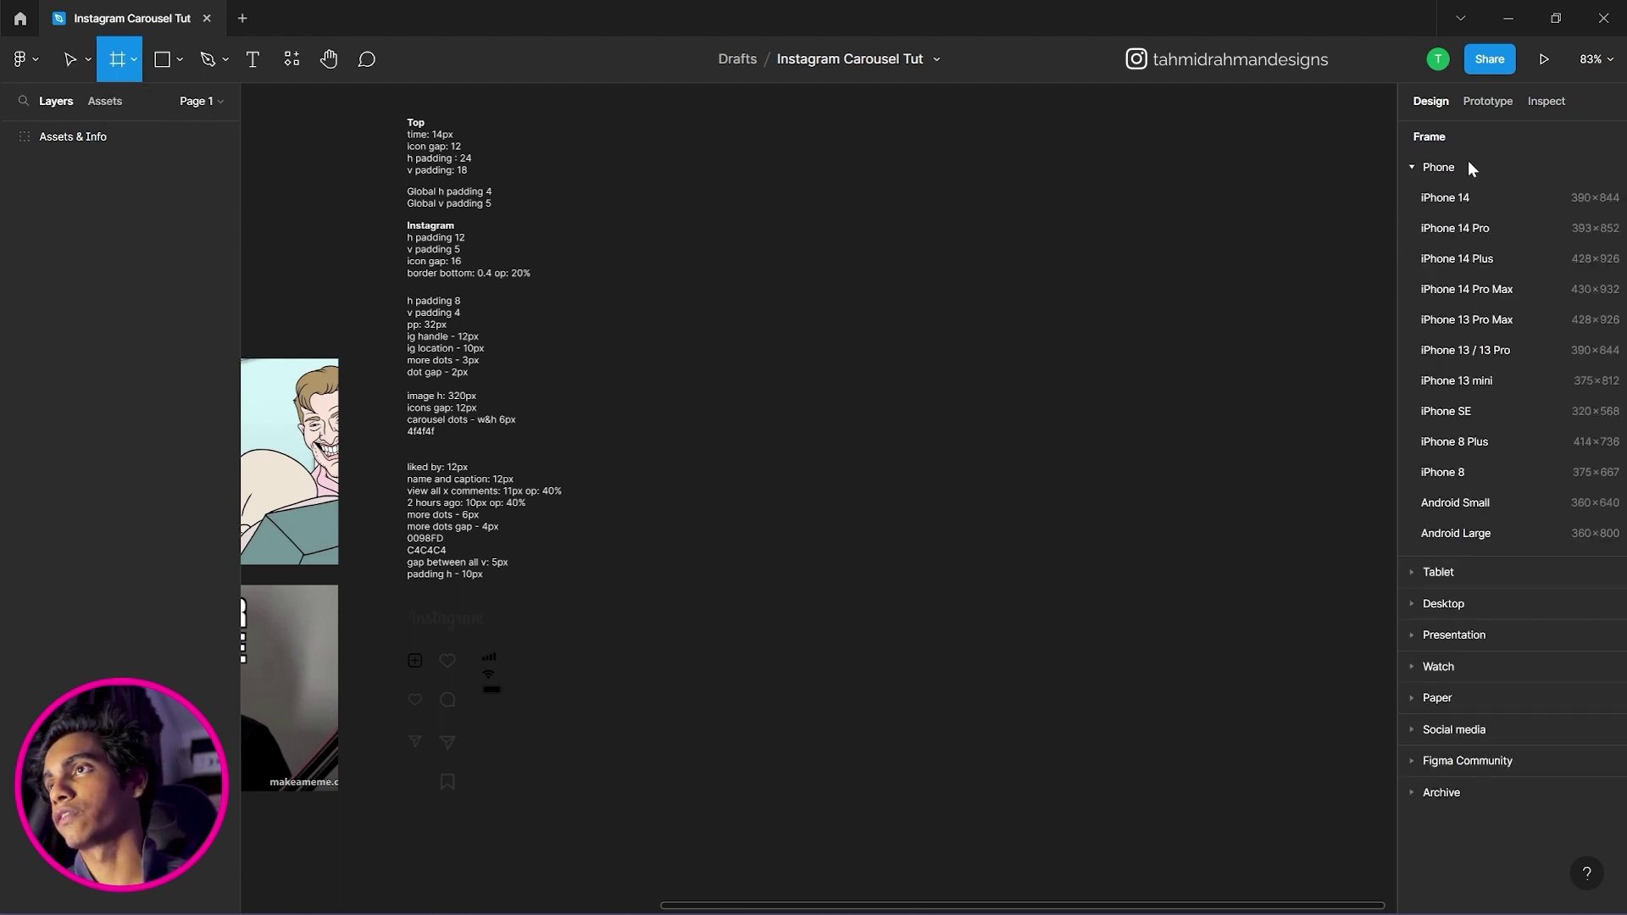
click(1413, 166)
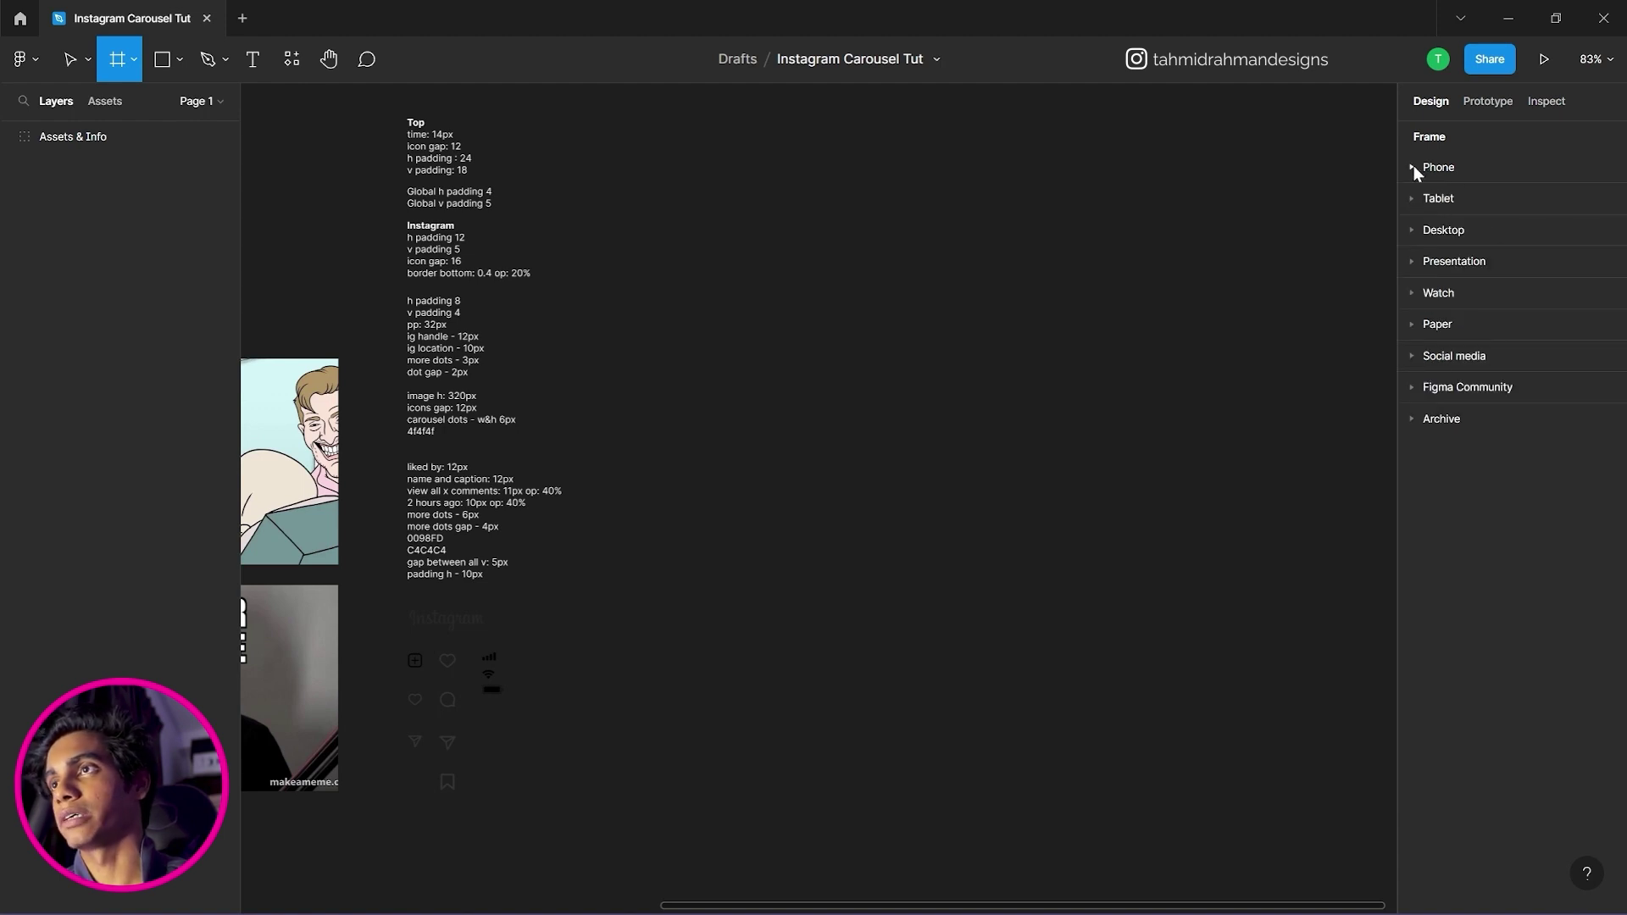
click(1414, 166)
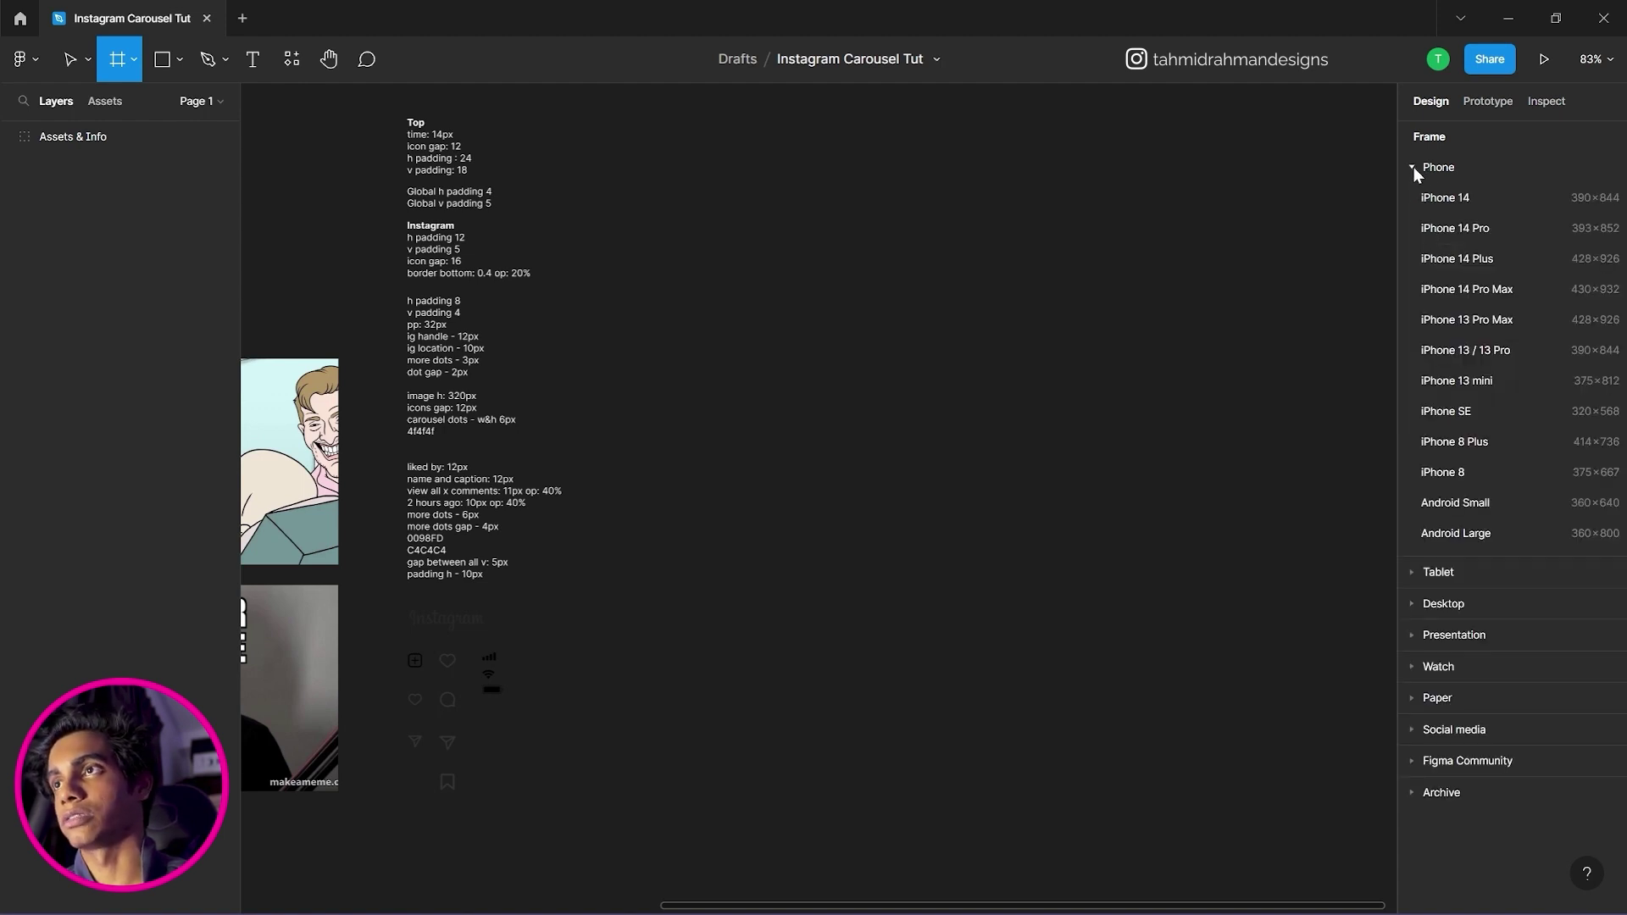
click(1463, 230)
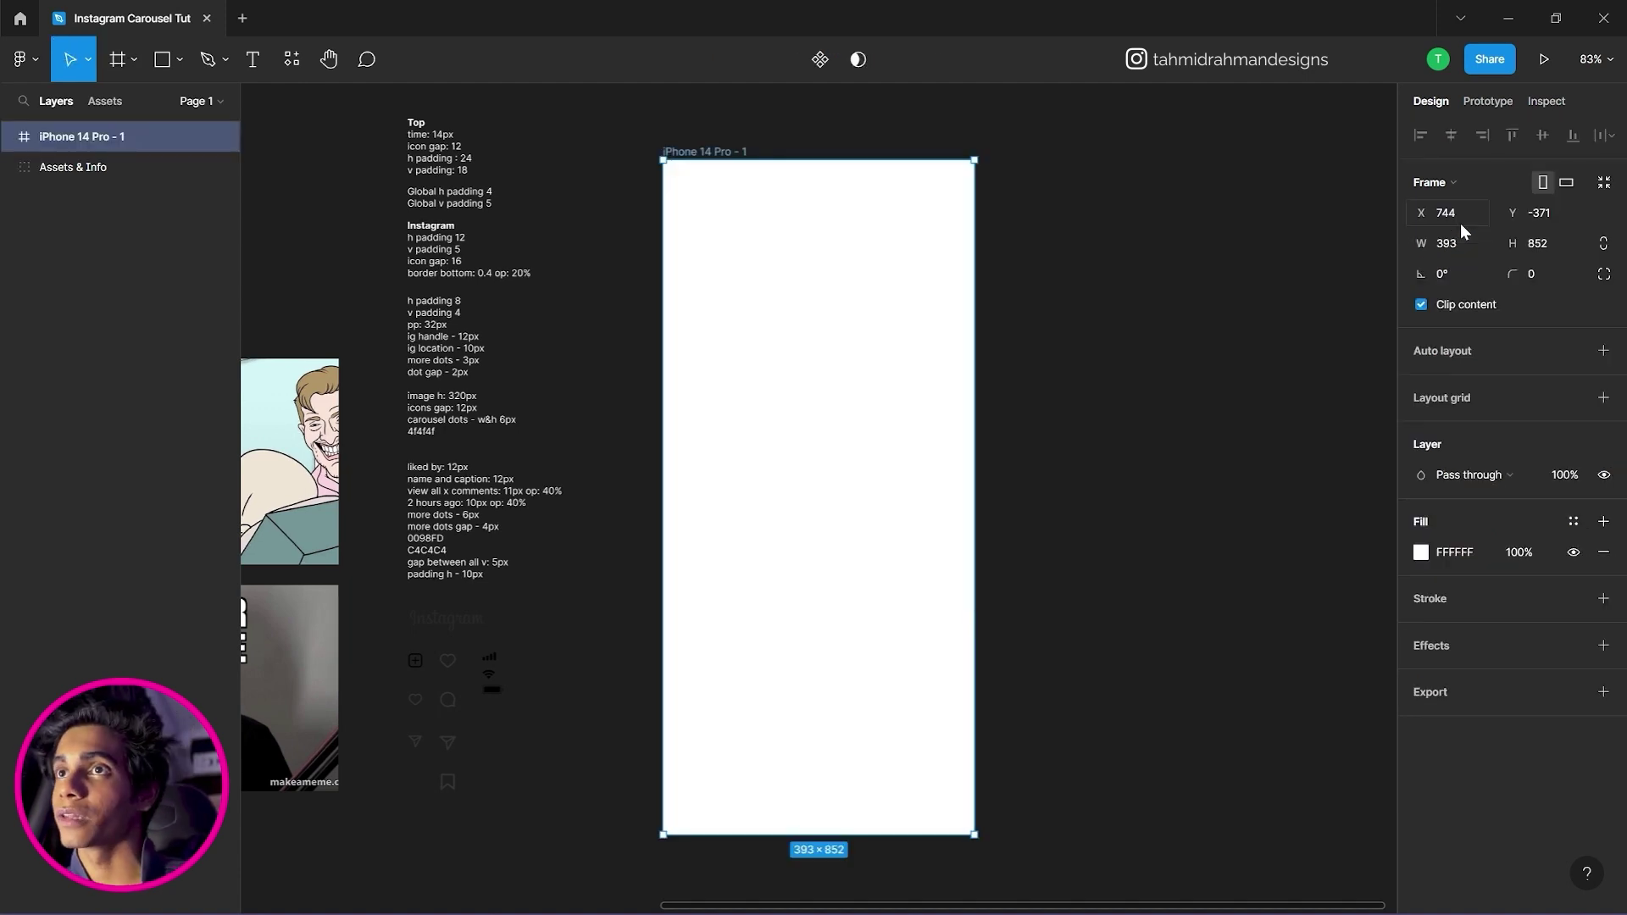
click(1146, 204)
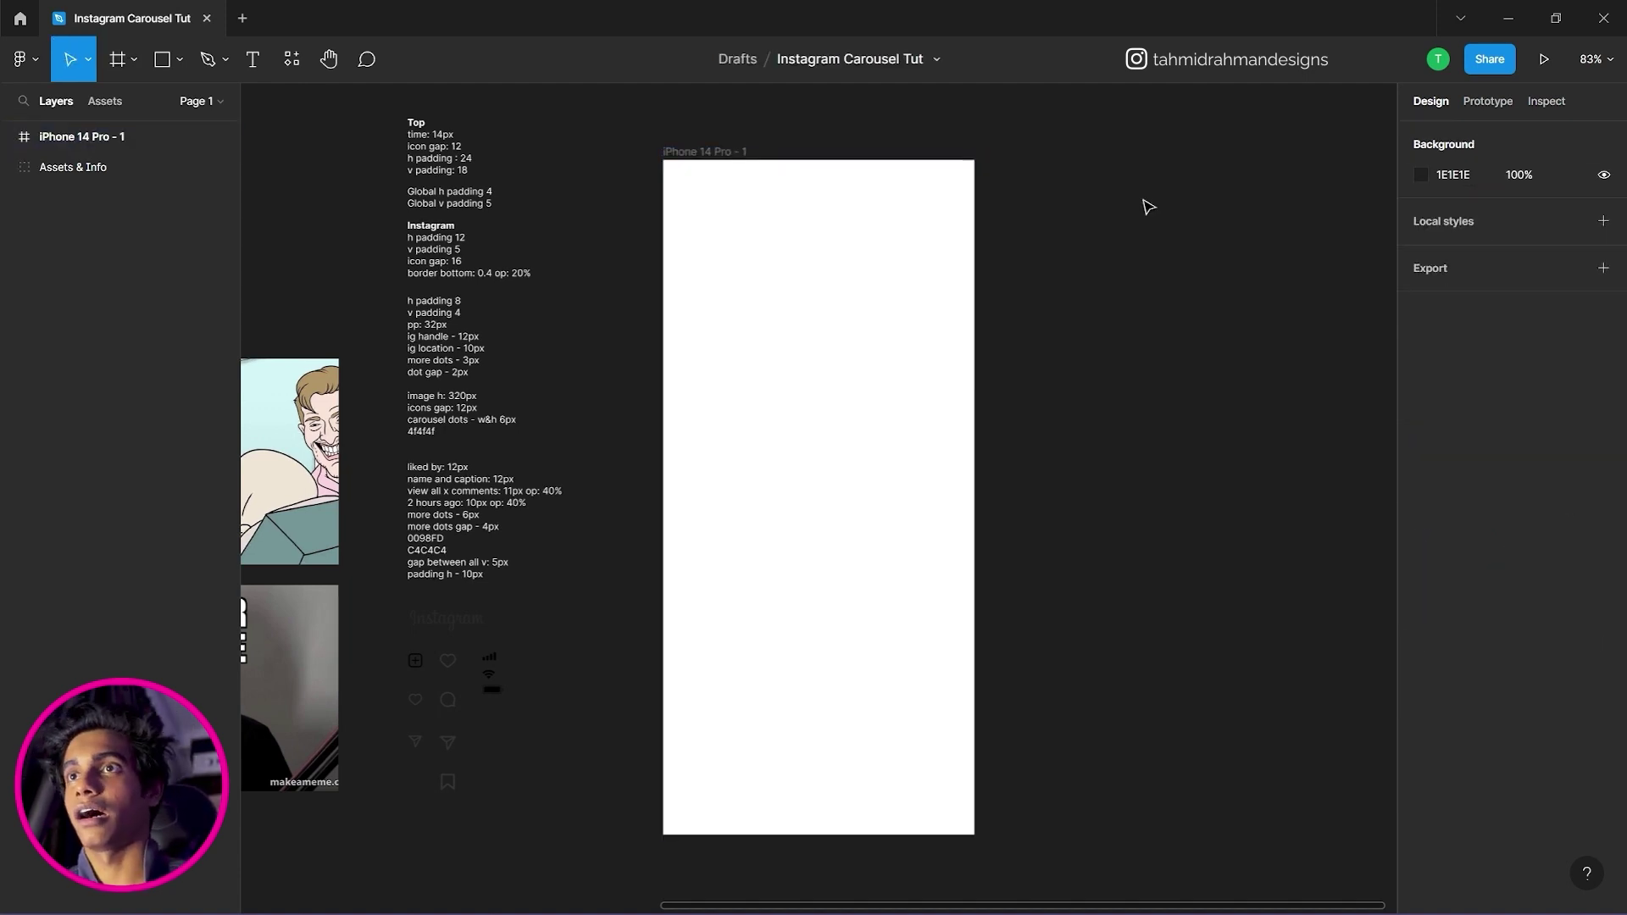
Rename the iPhone 14 Pro frame to "Instagram UI Frame".
double_click(685, 151)
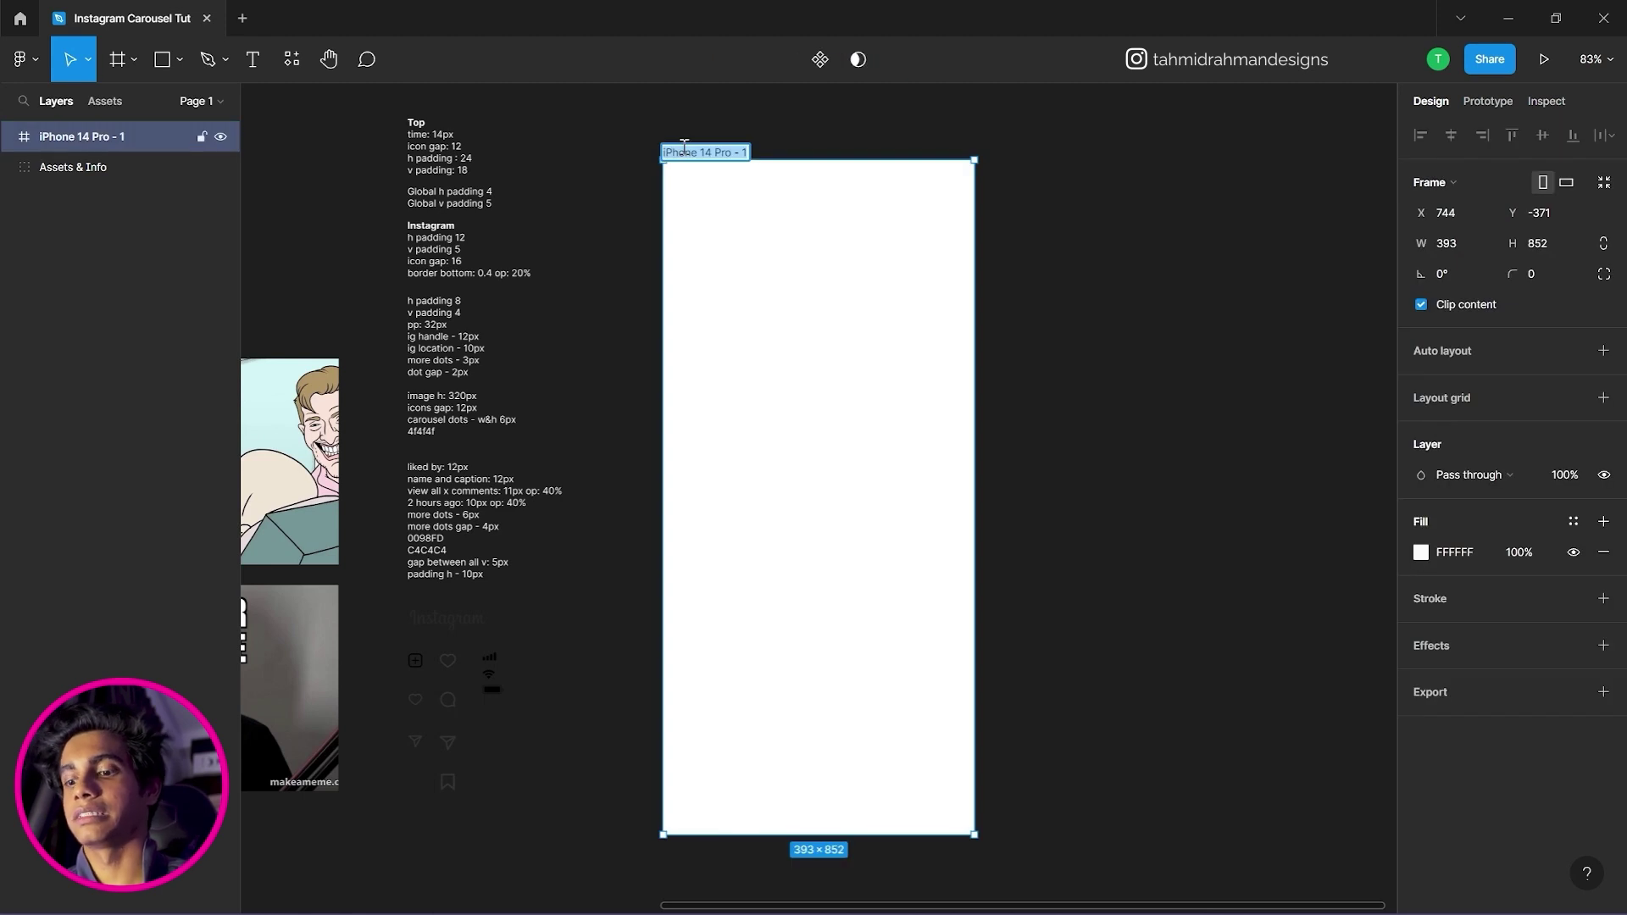
text(Inst)
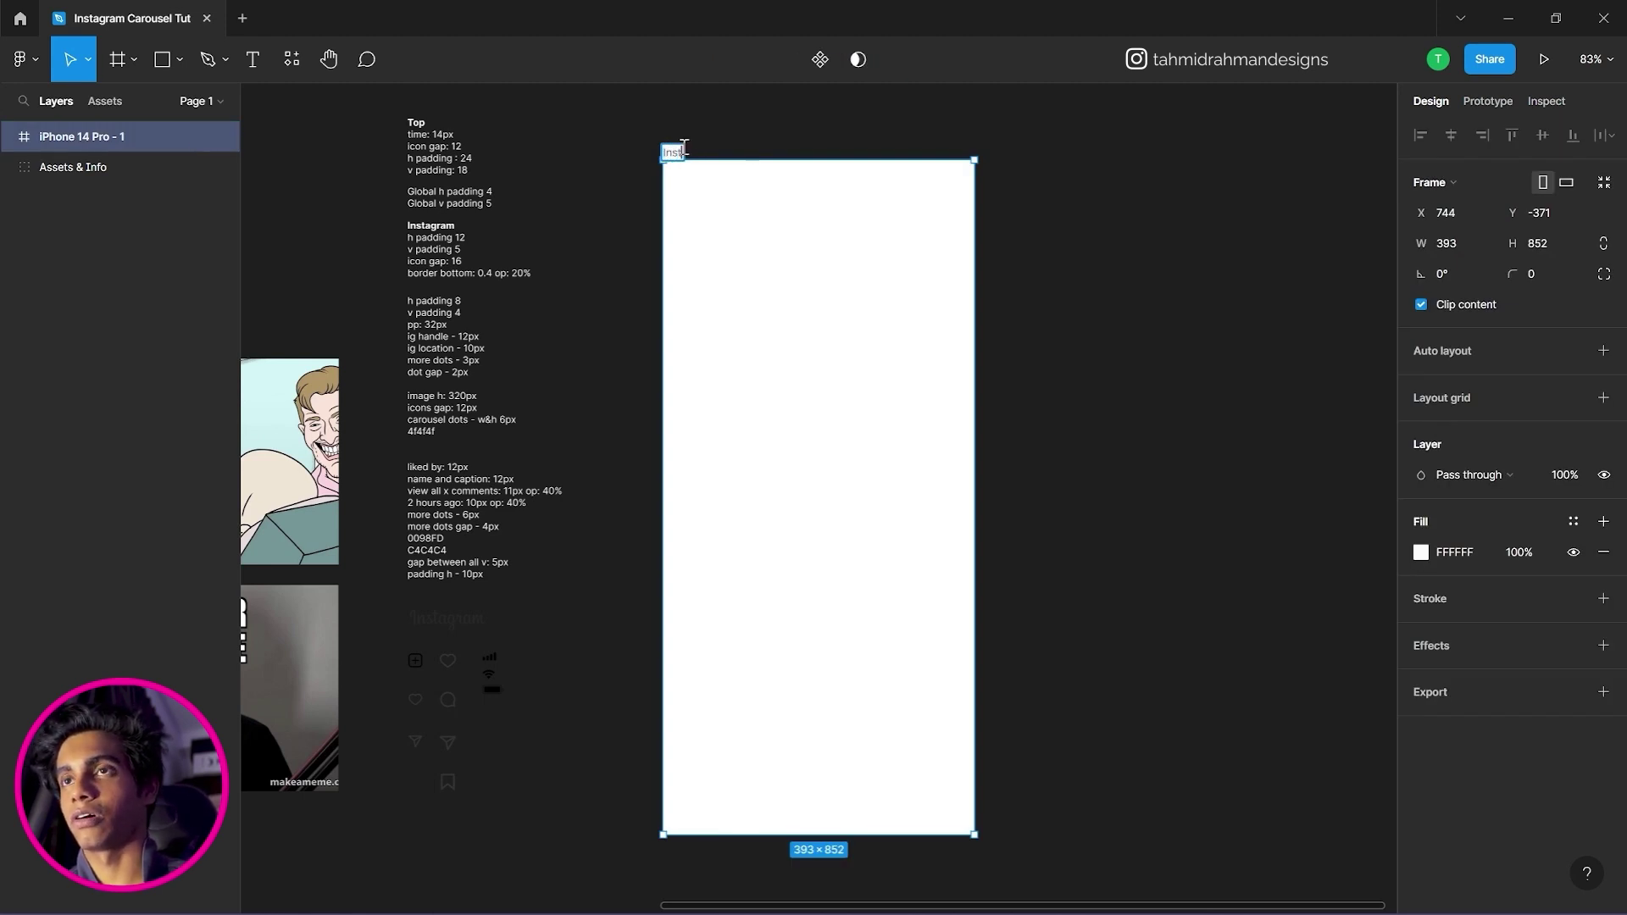
text(agram UI)
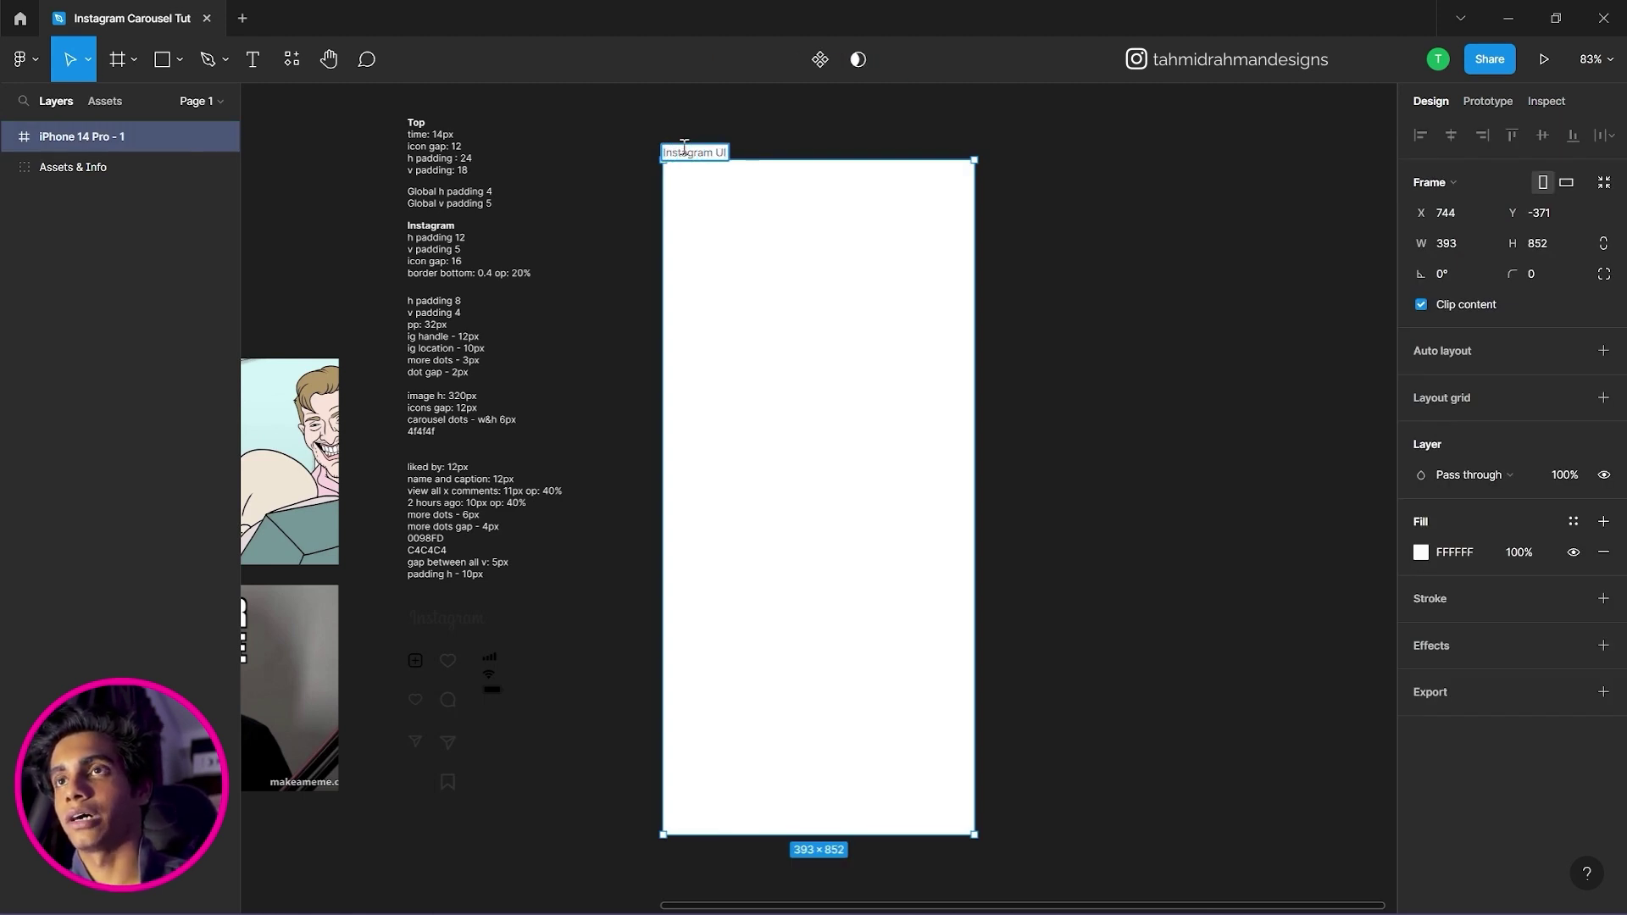
text( G)
key(BackSpace)
text(F)
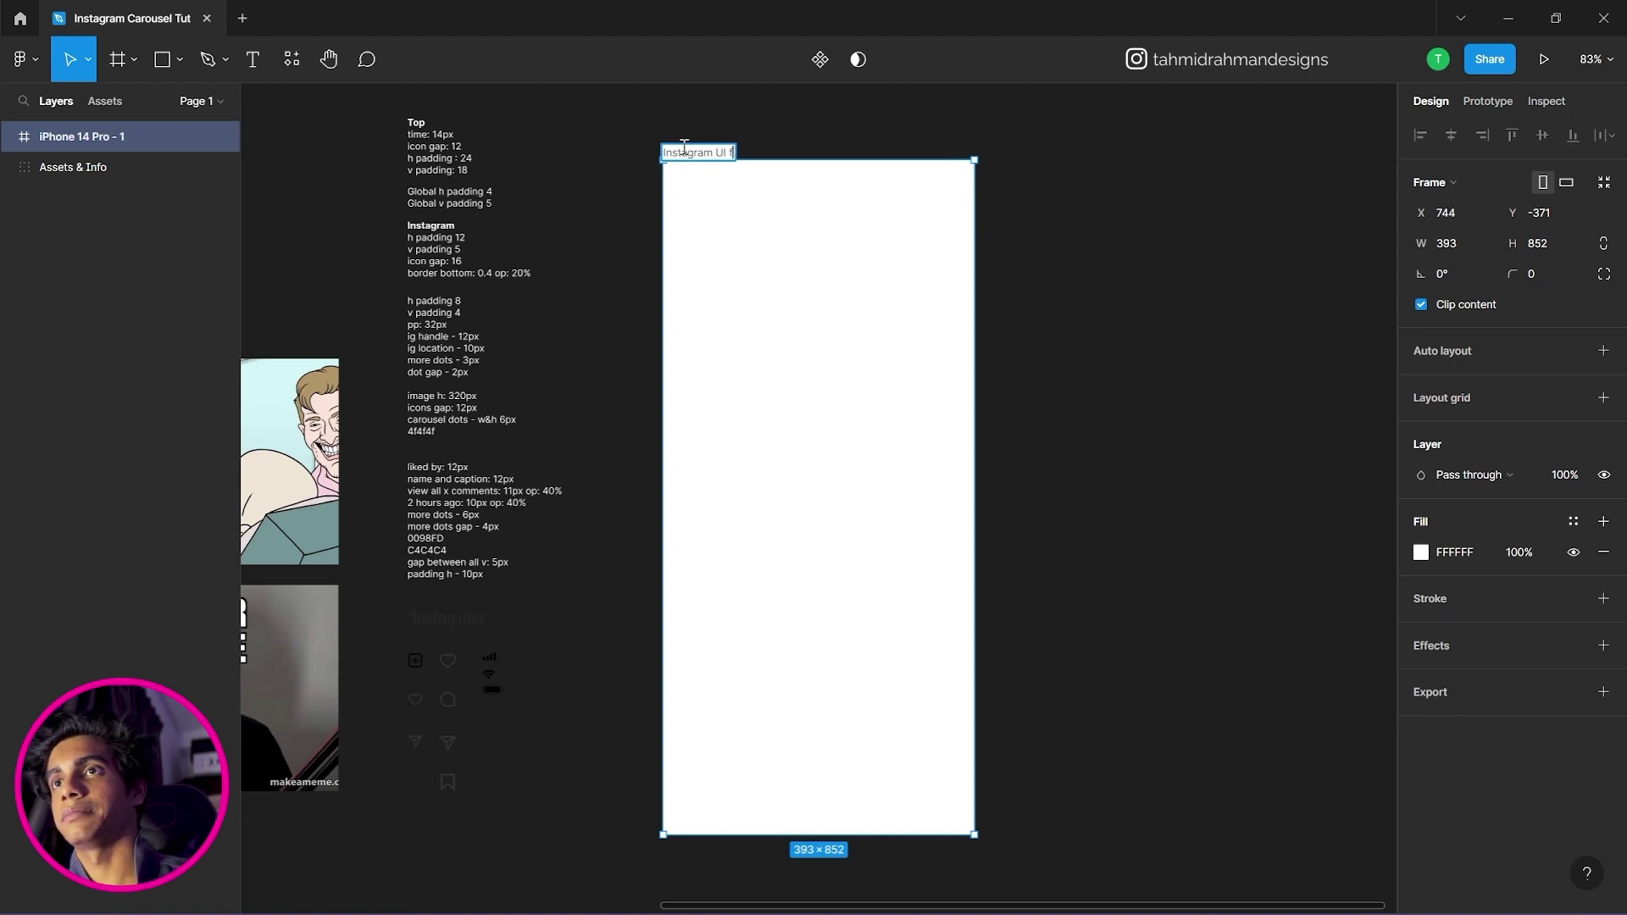
text(rame)
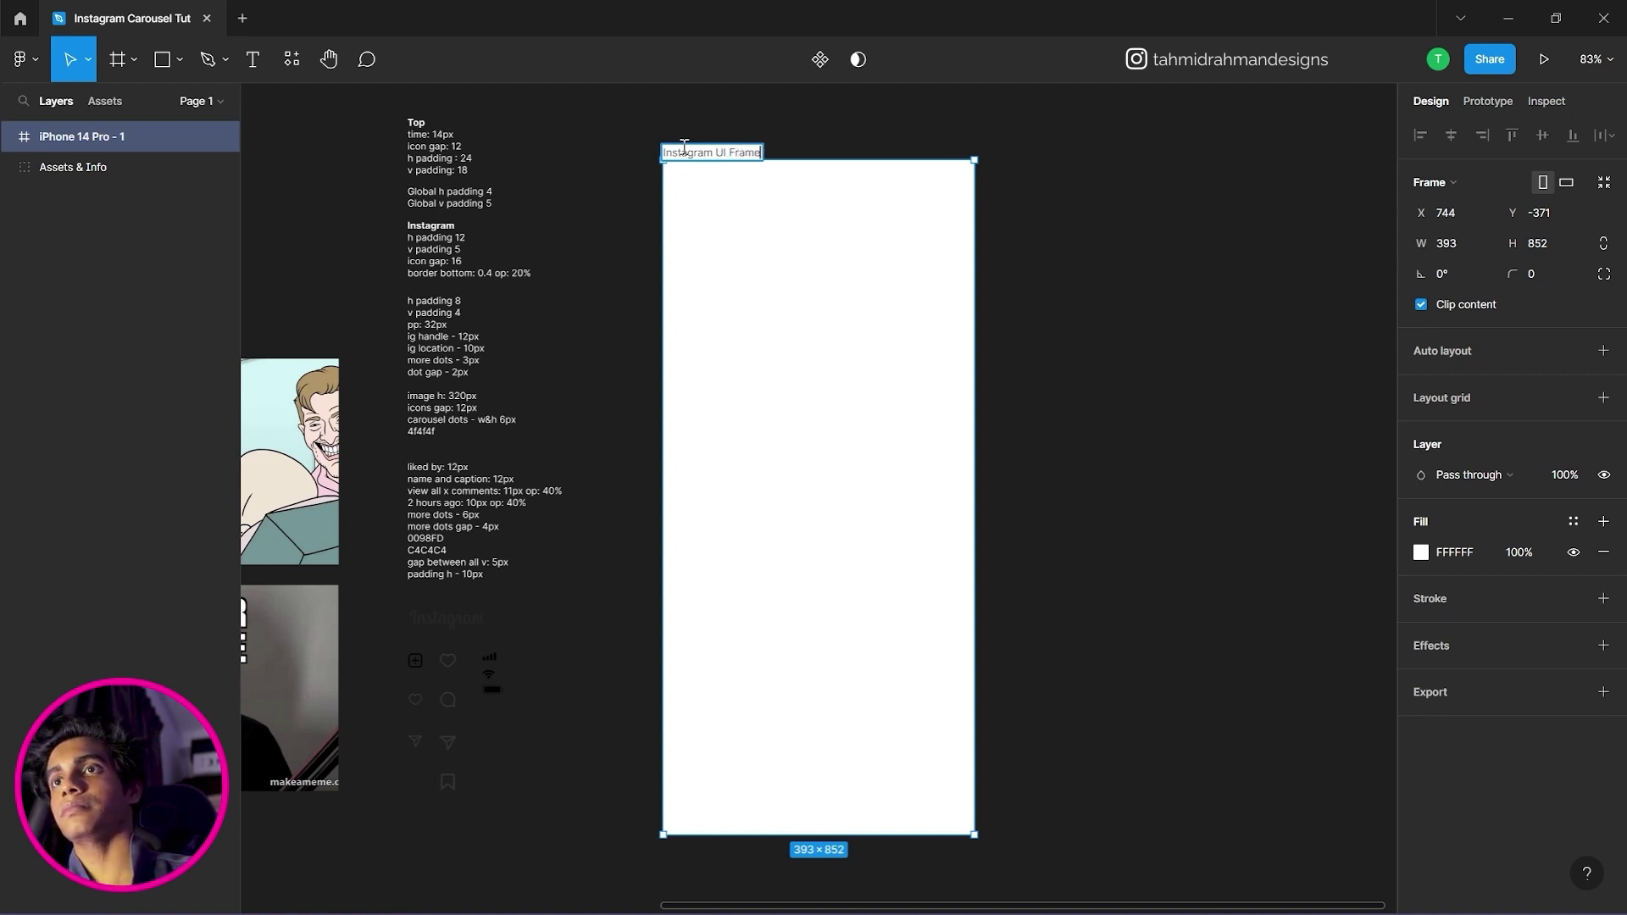
key(Return)
click(1155, 258)
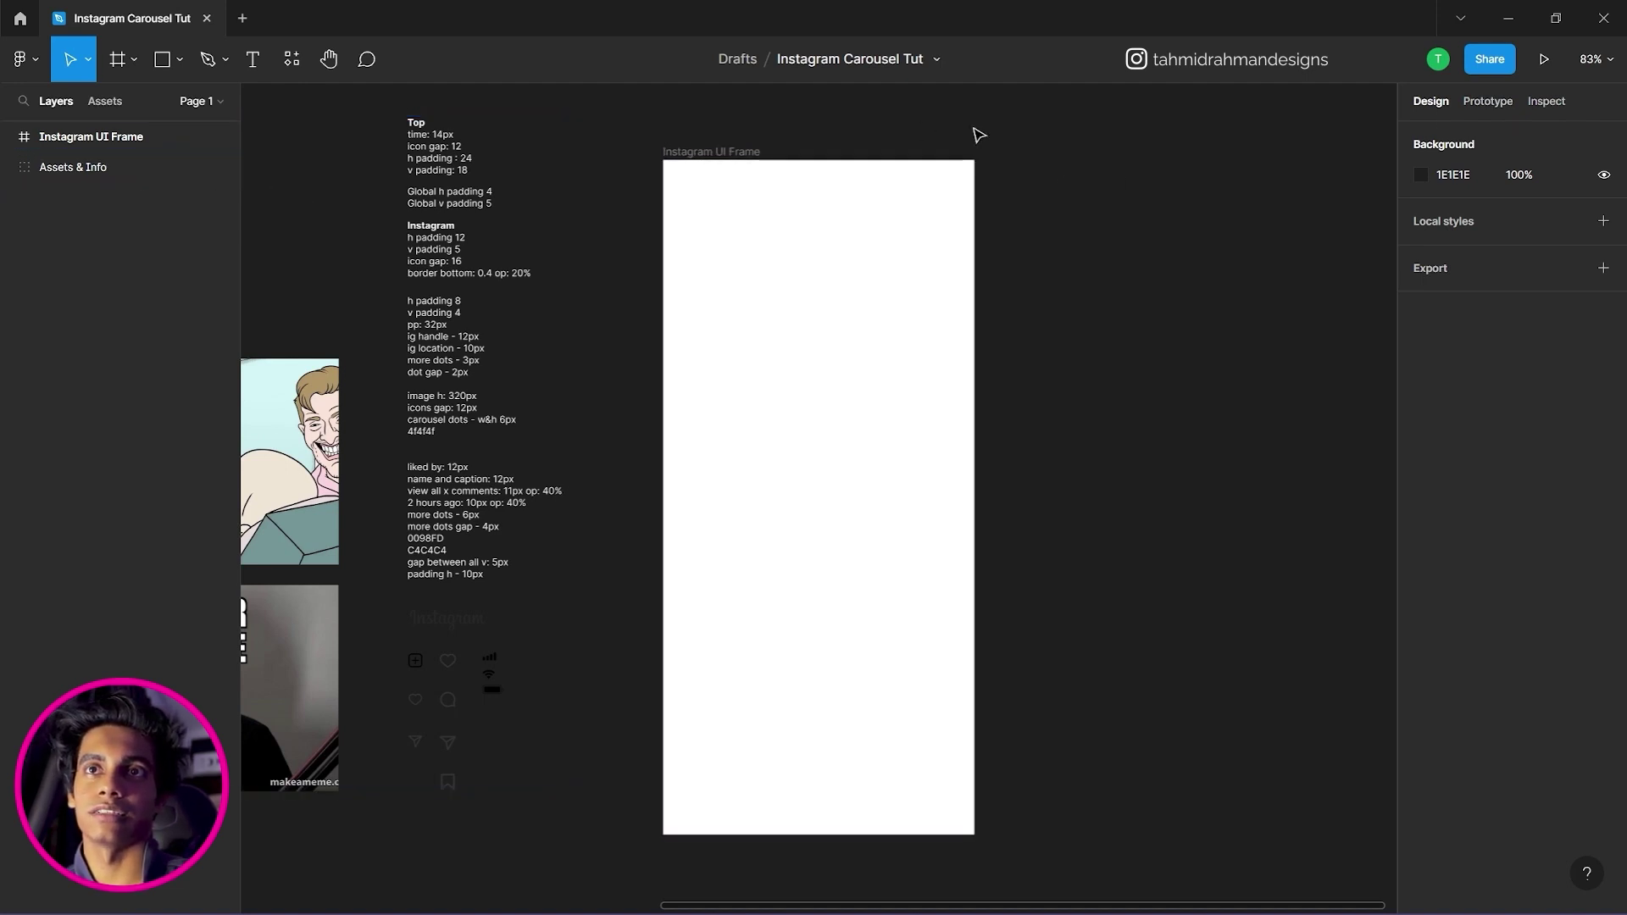
Set the prototype's preview device to iPhone 14 Pro.
click(1479, 102)
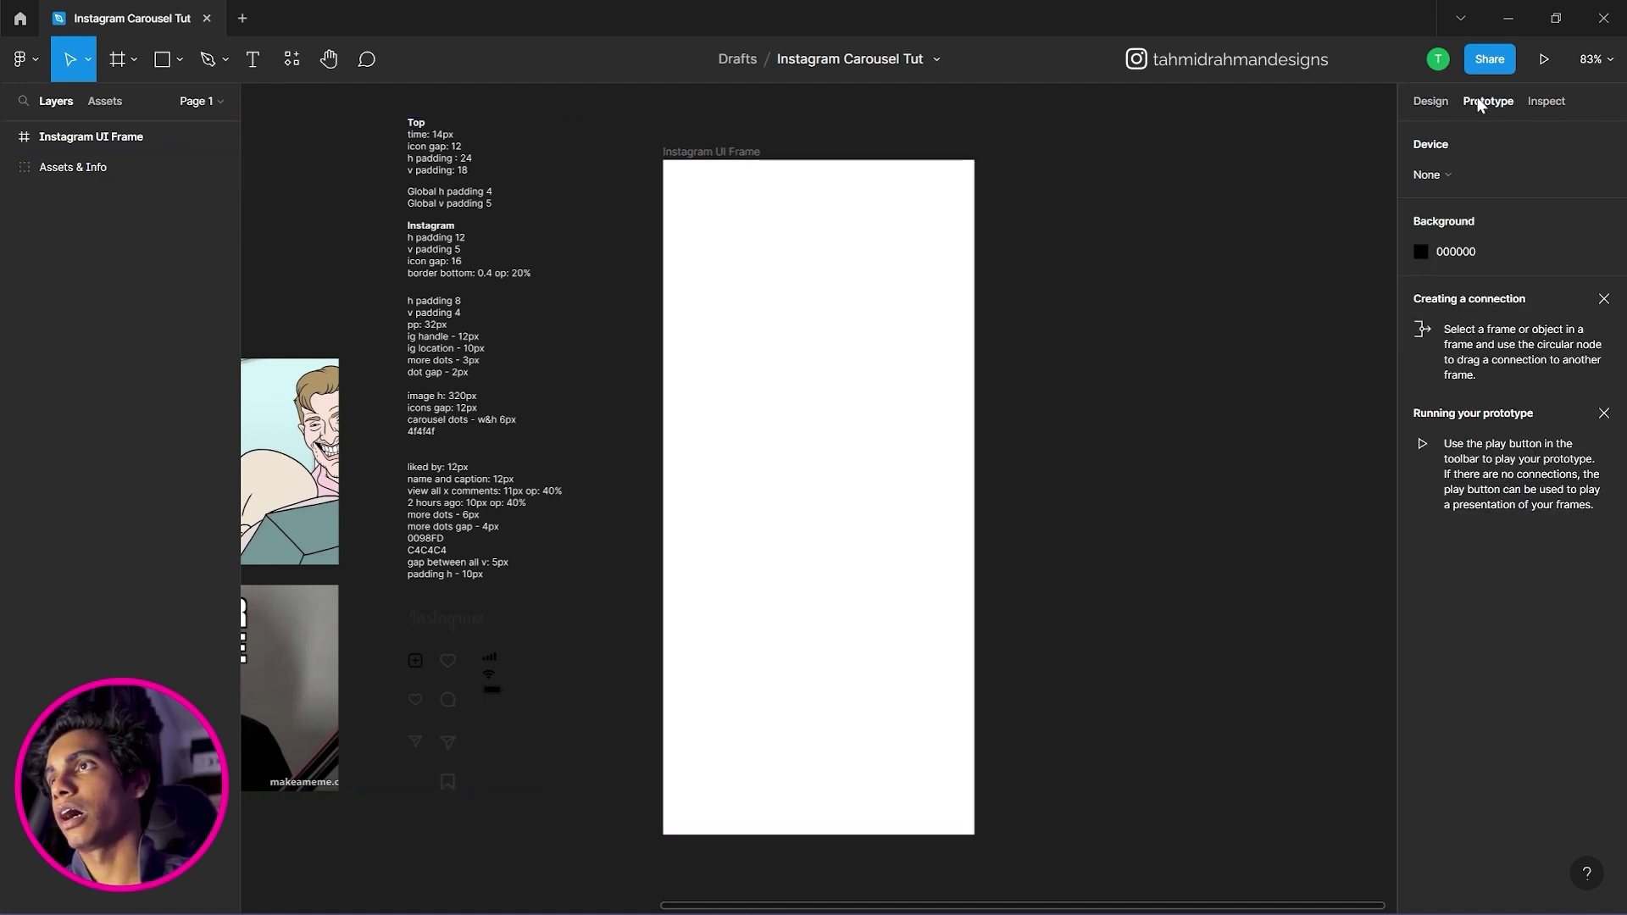
click(1430, 181)
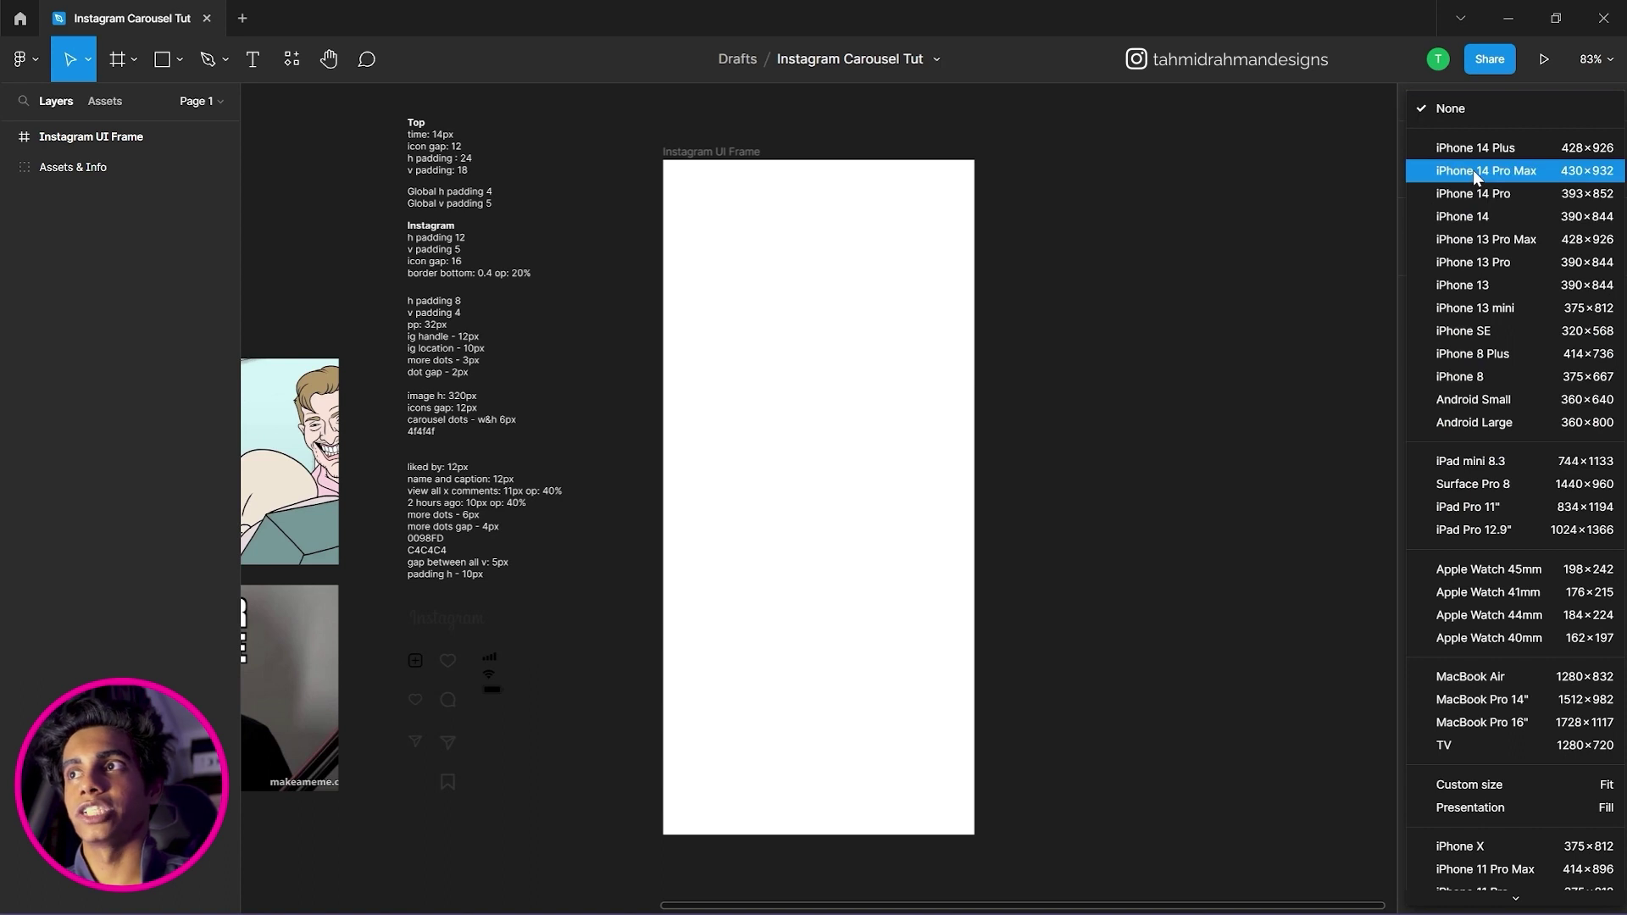
click(1477, 195)
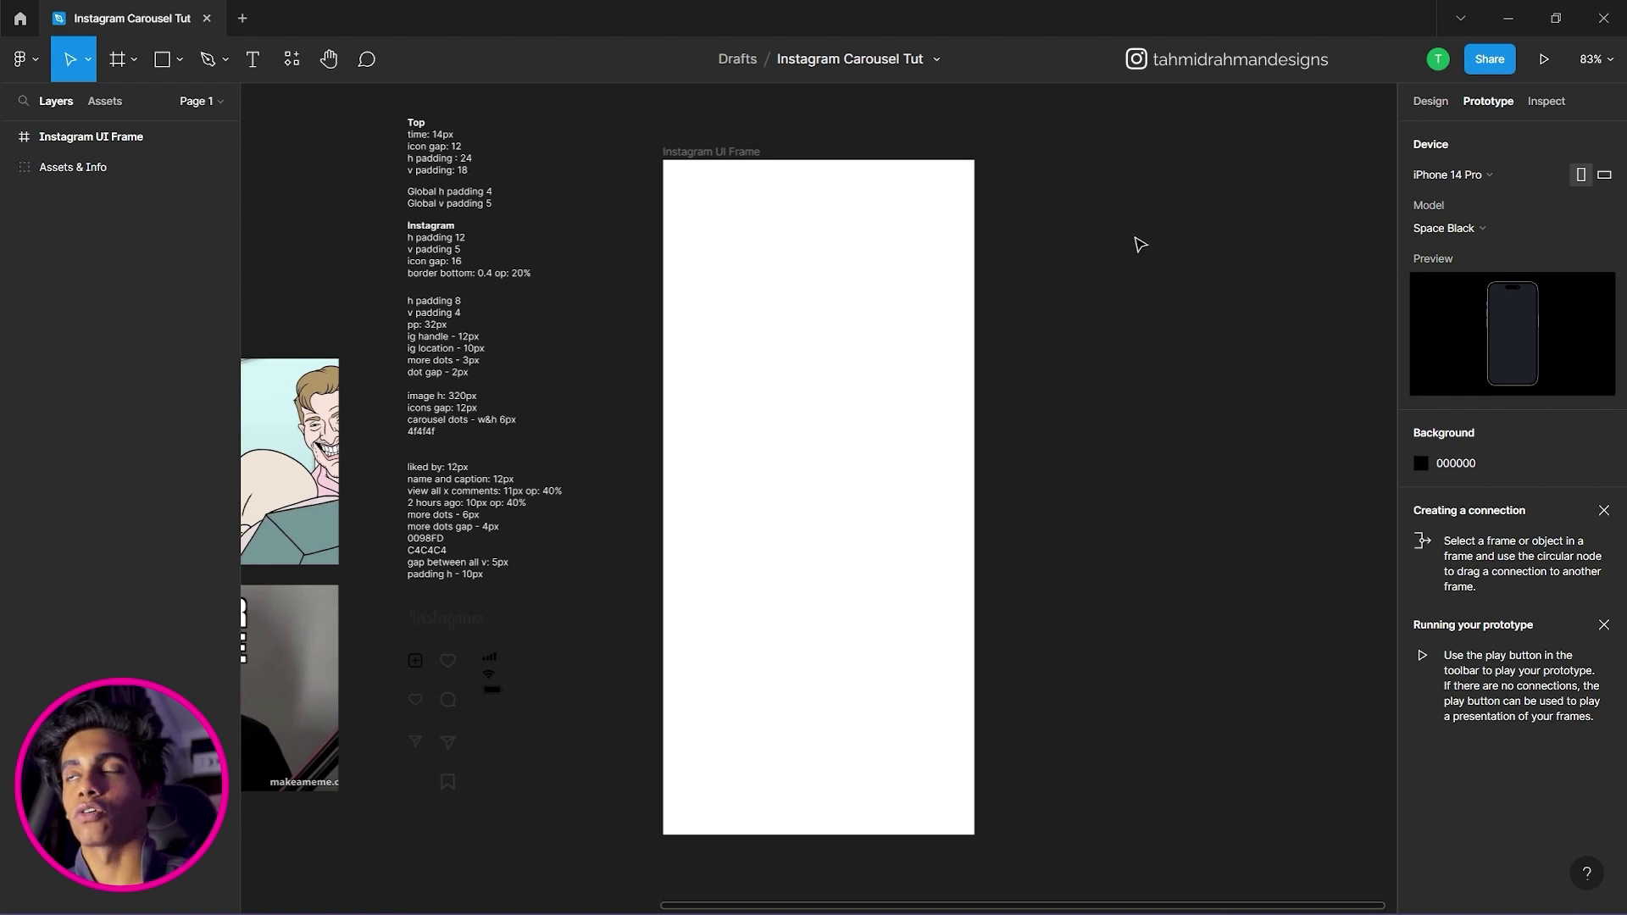
Run the prototype presentation to check the frame inside the phone mockup, and return to the design file.
click(1544, 60)
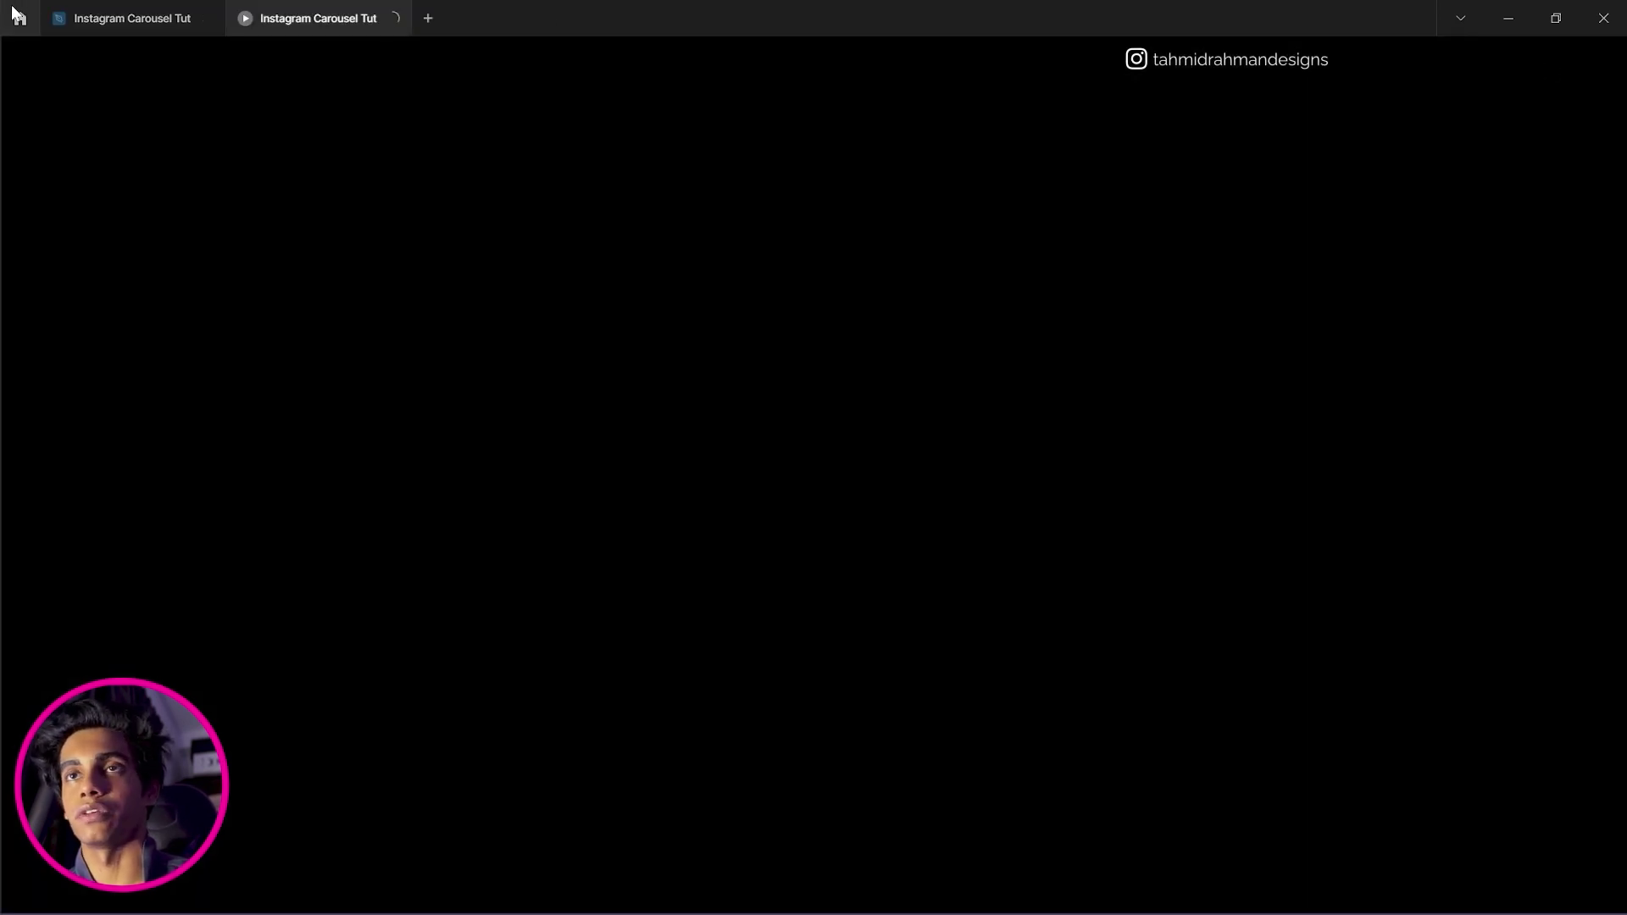
click(119, 18)
click(330, 12)
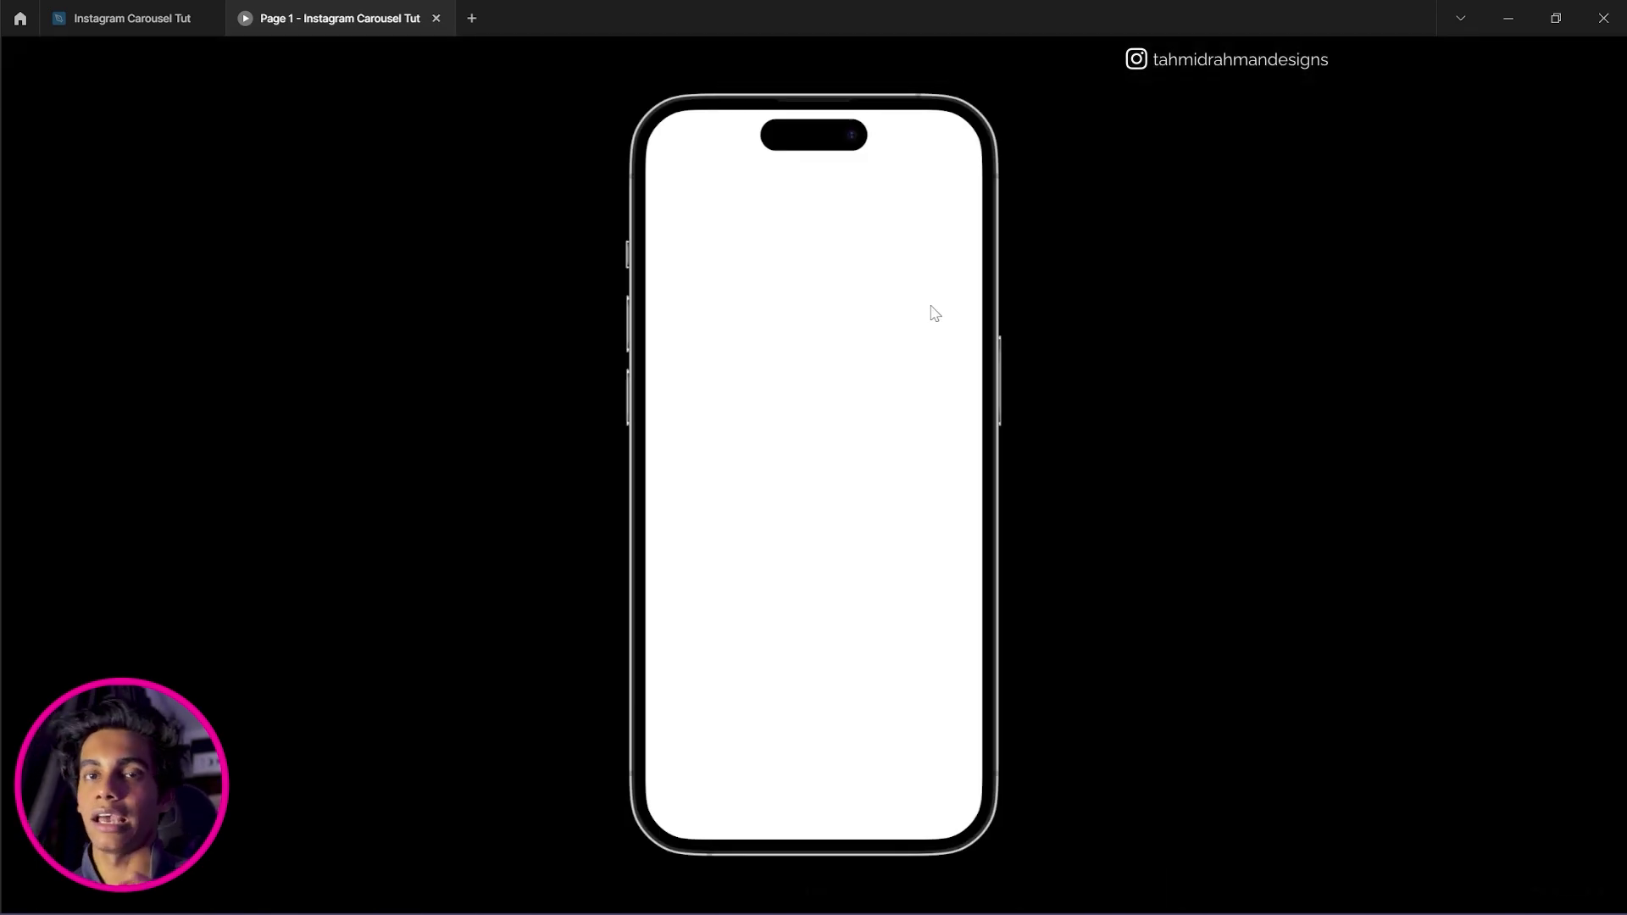
click(127, 16)
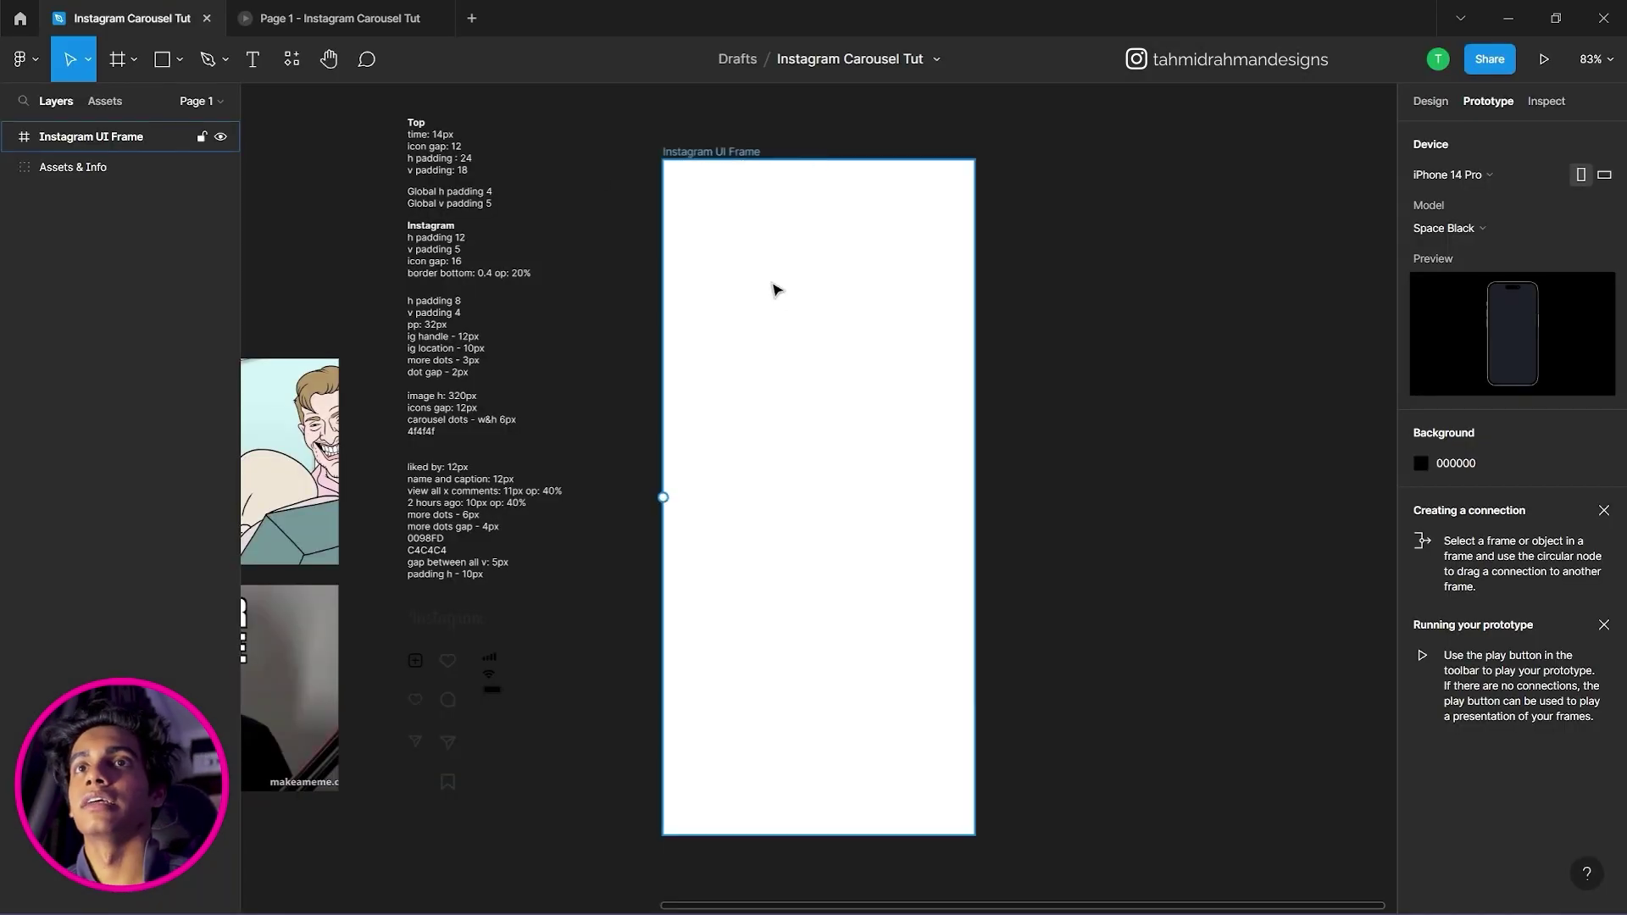
click(653, 219)
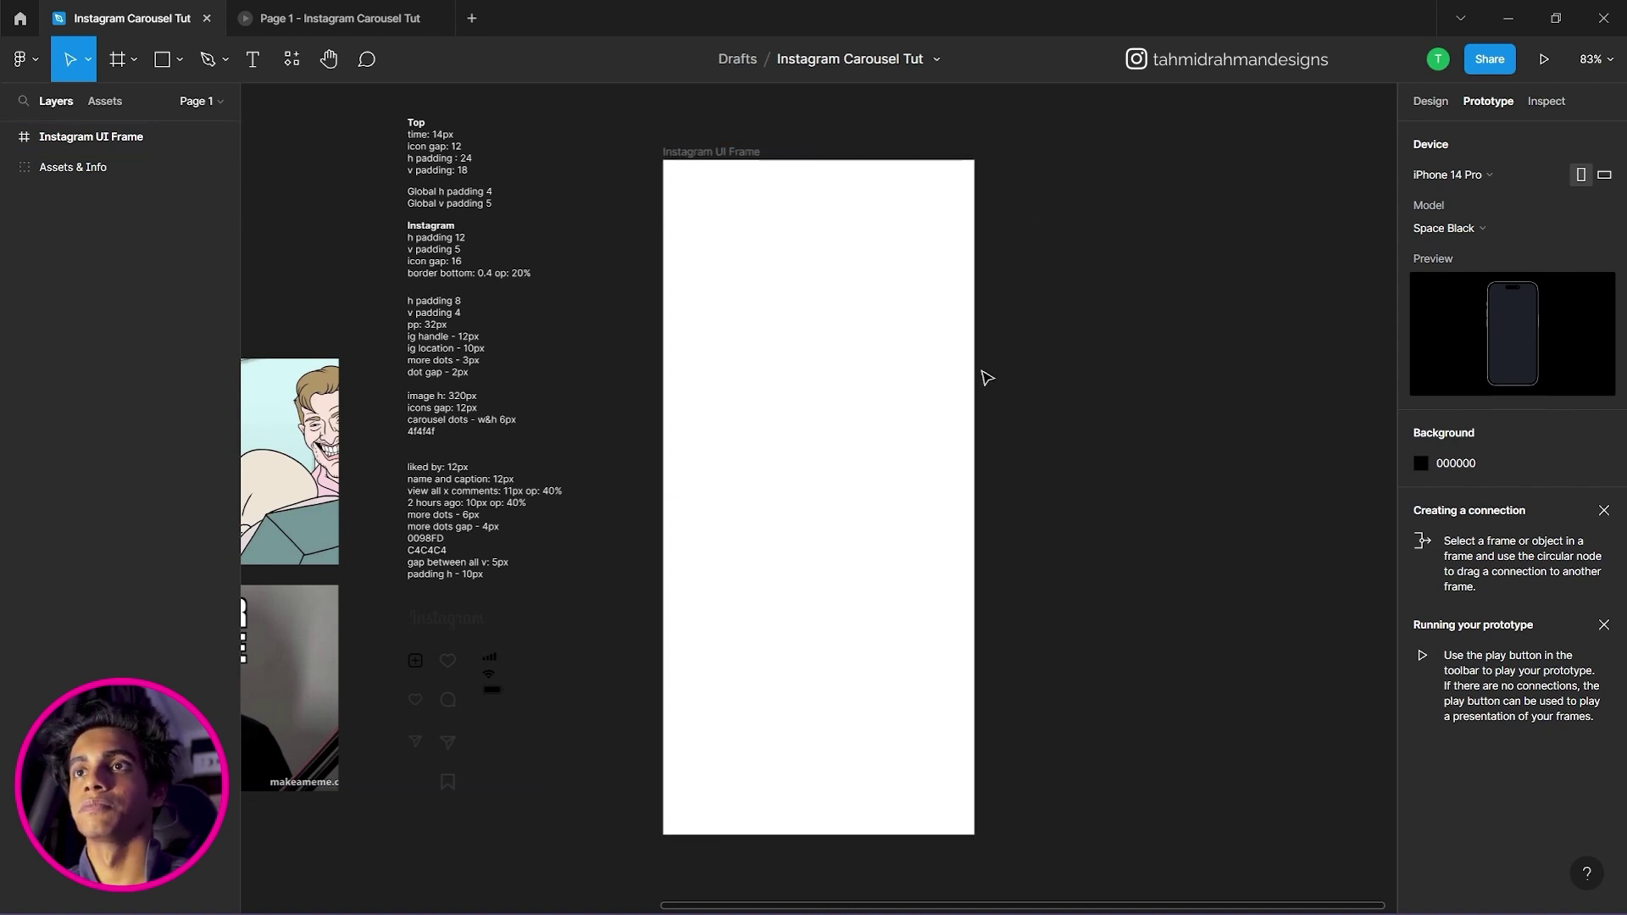
click(971, 424)
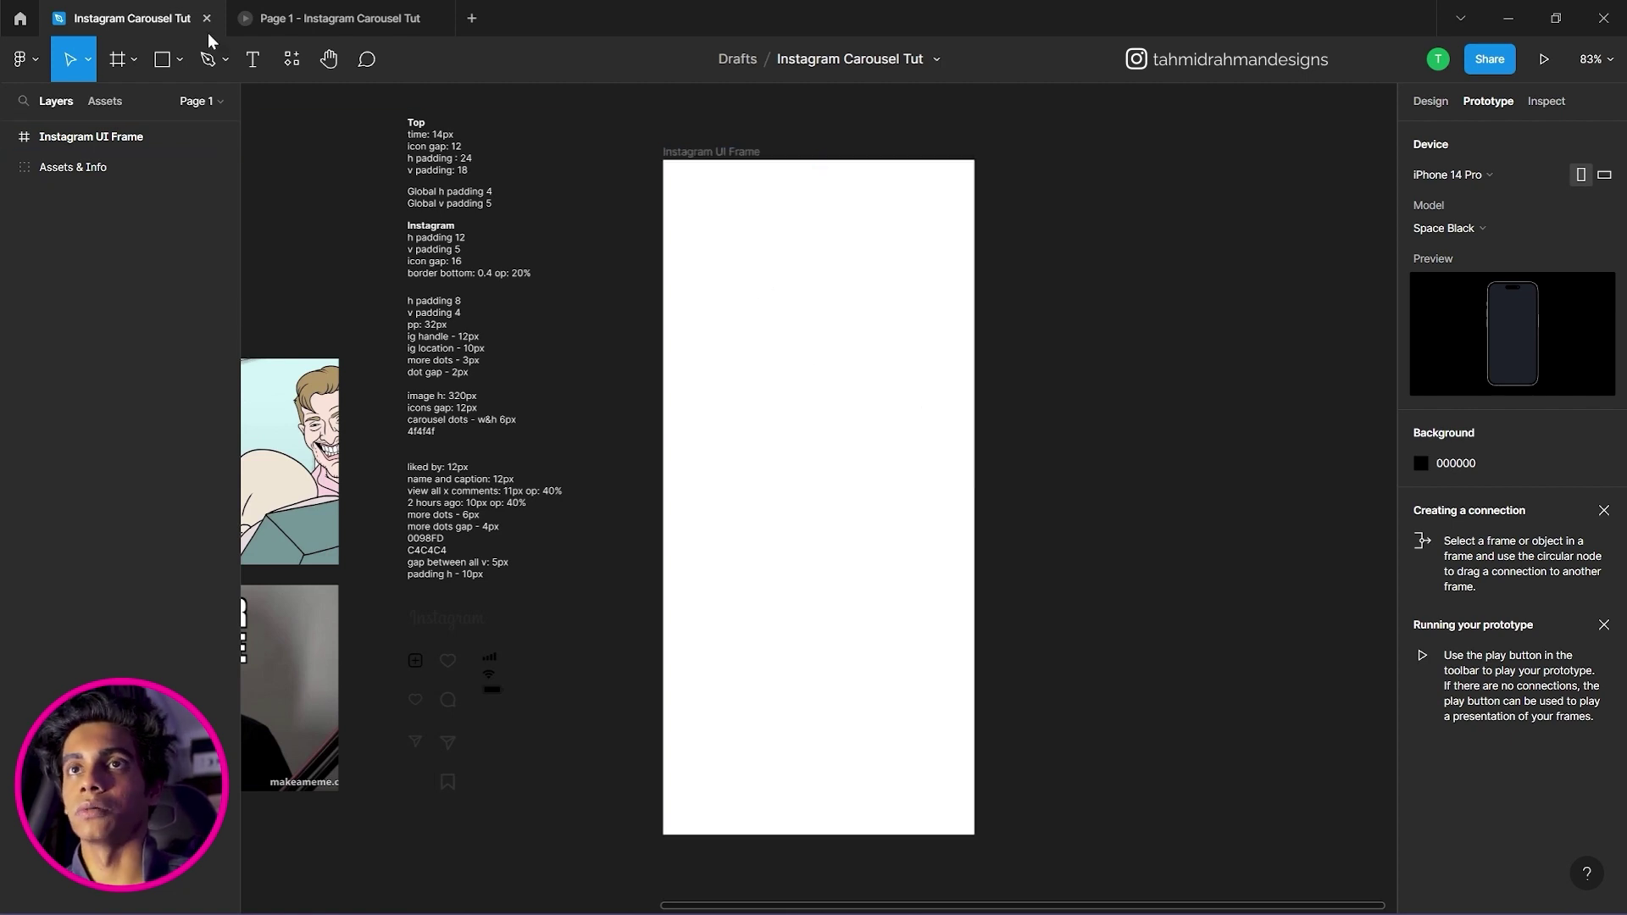
Add a text layer reading "10:00" in the upper part of the Instagram UI Frame.
scroll(829, 265, up, 3)
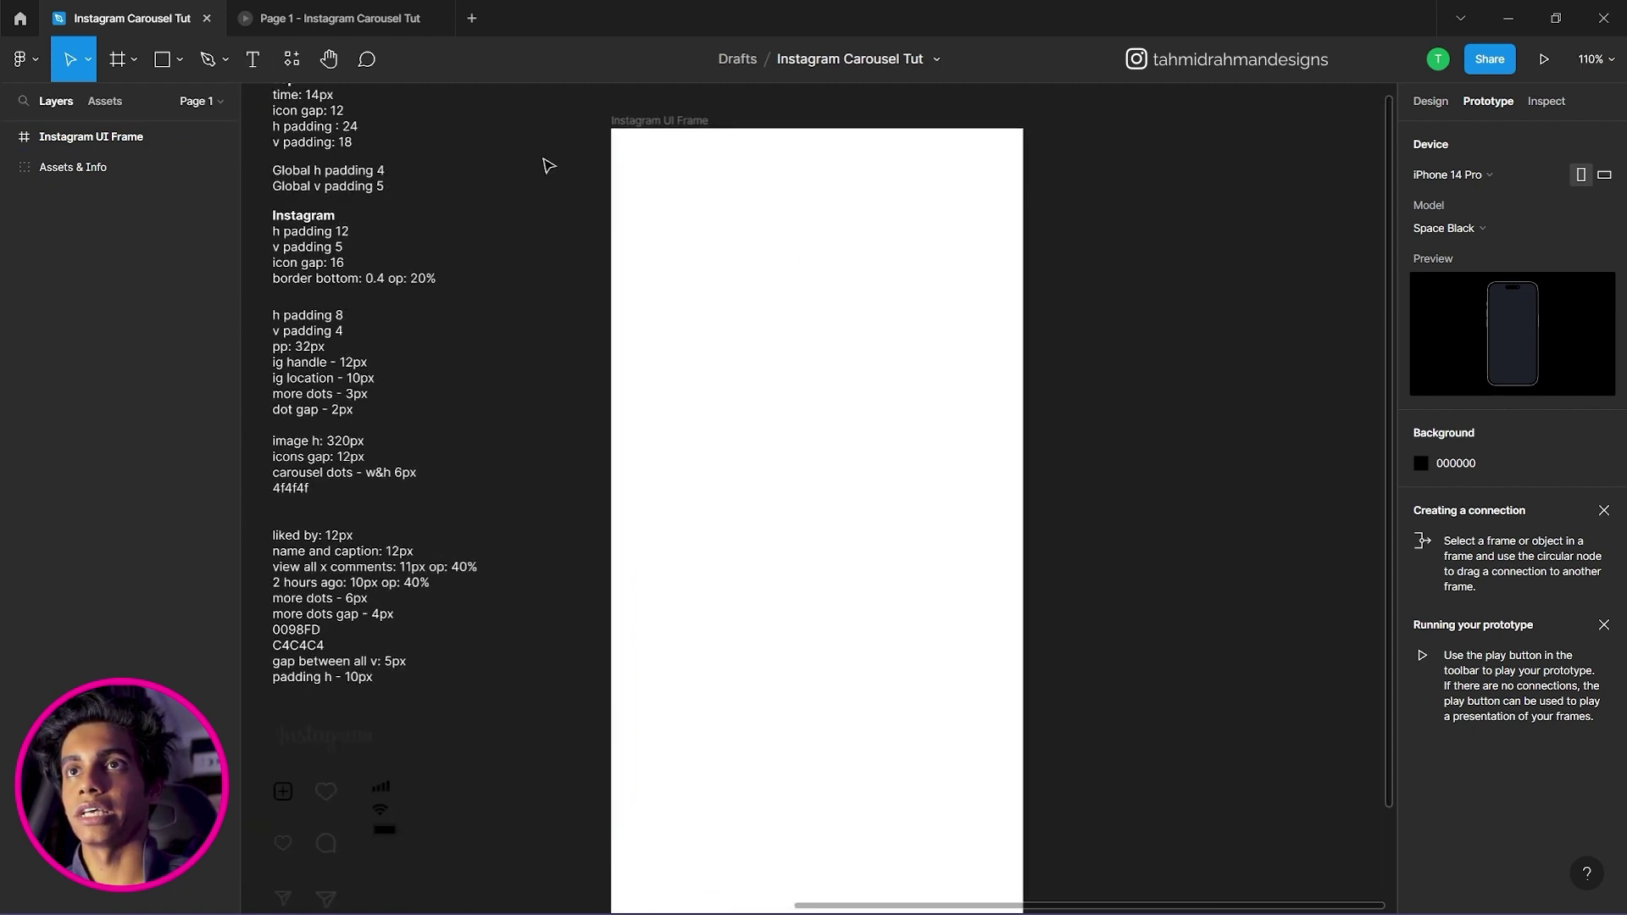
click(254, 59)
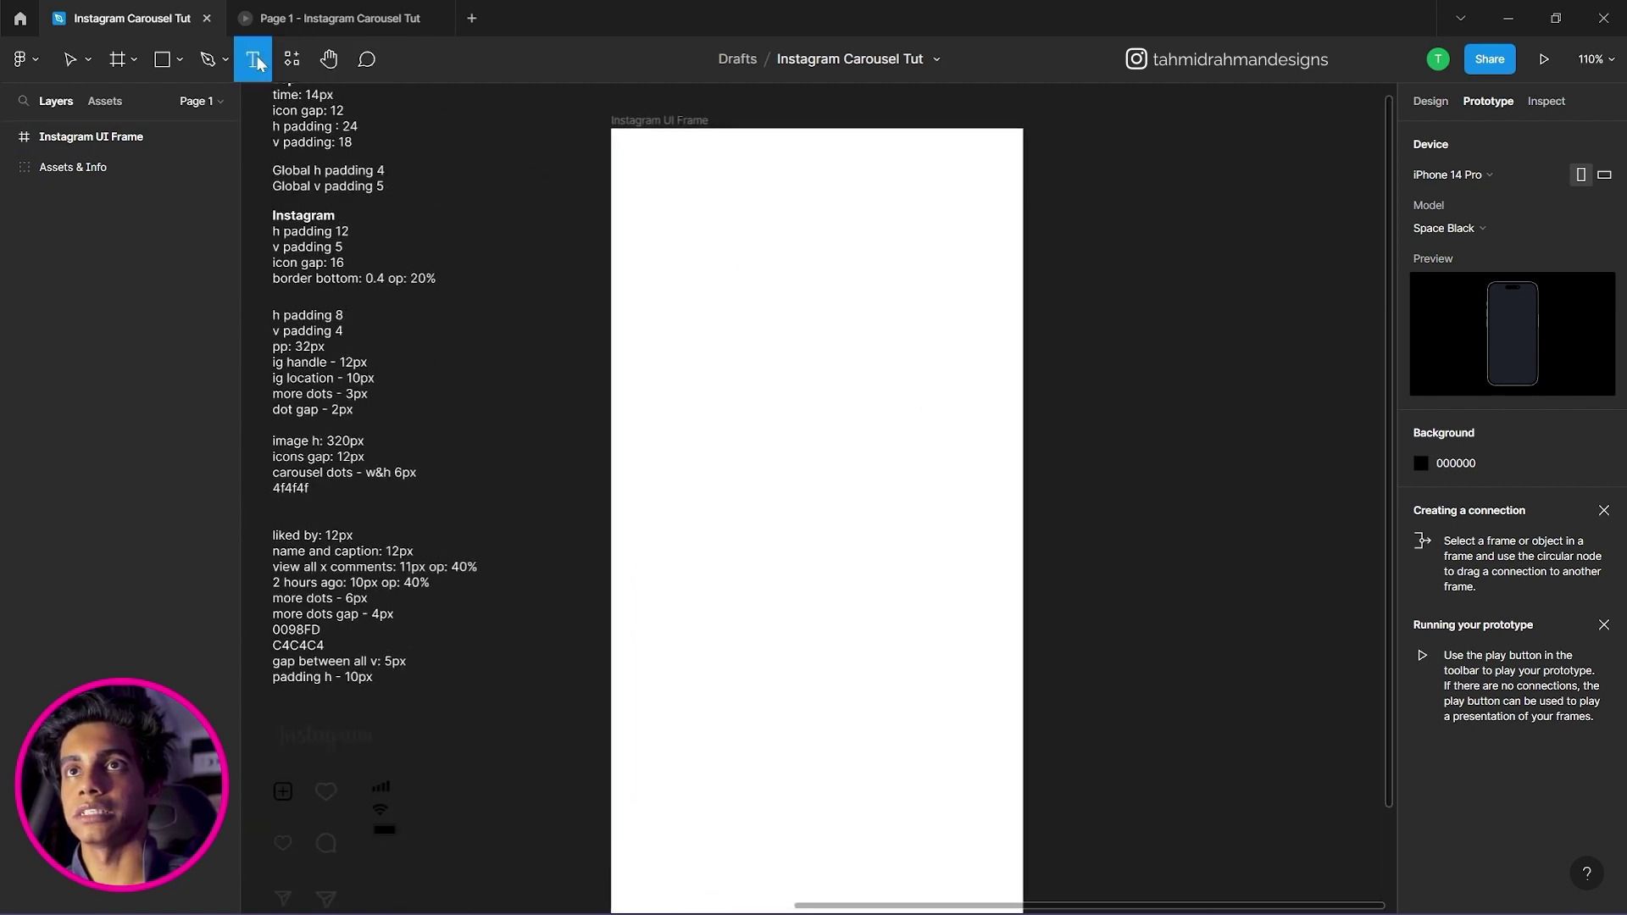
click(727, 211)
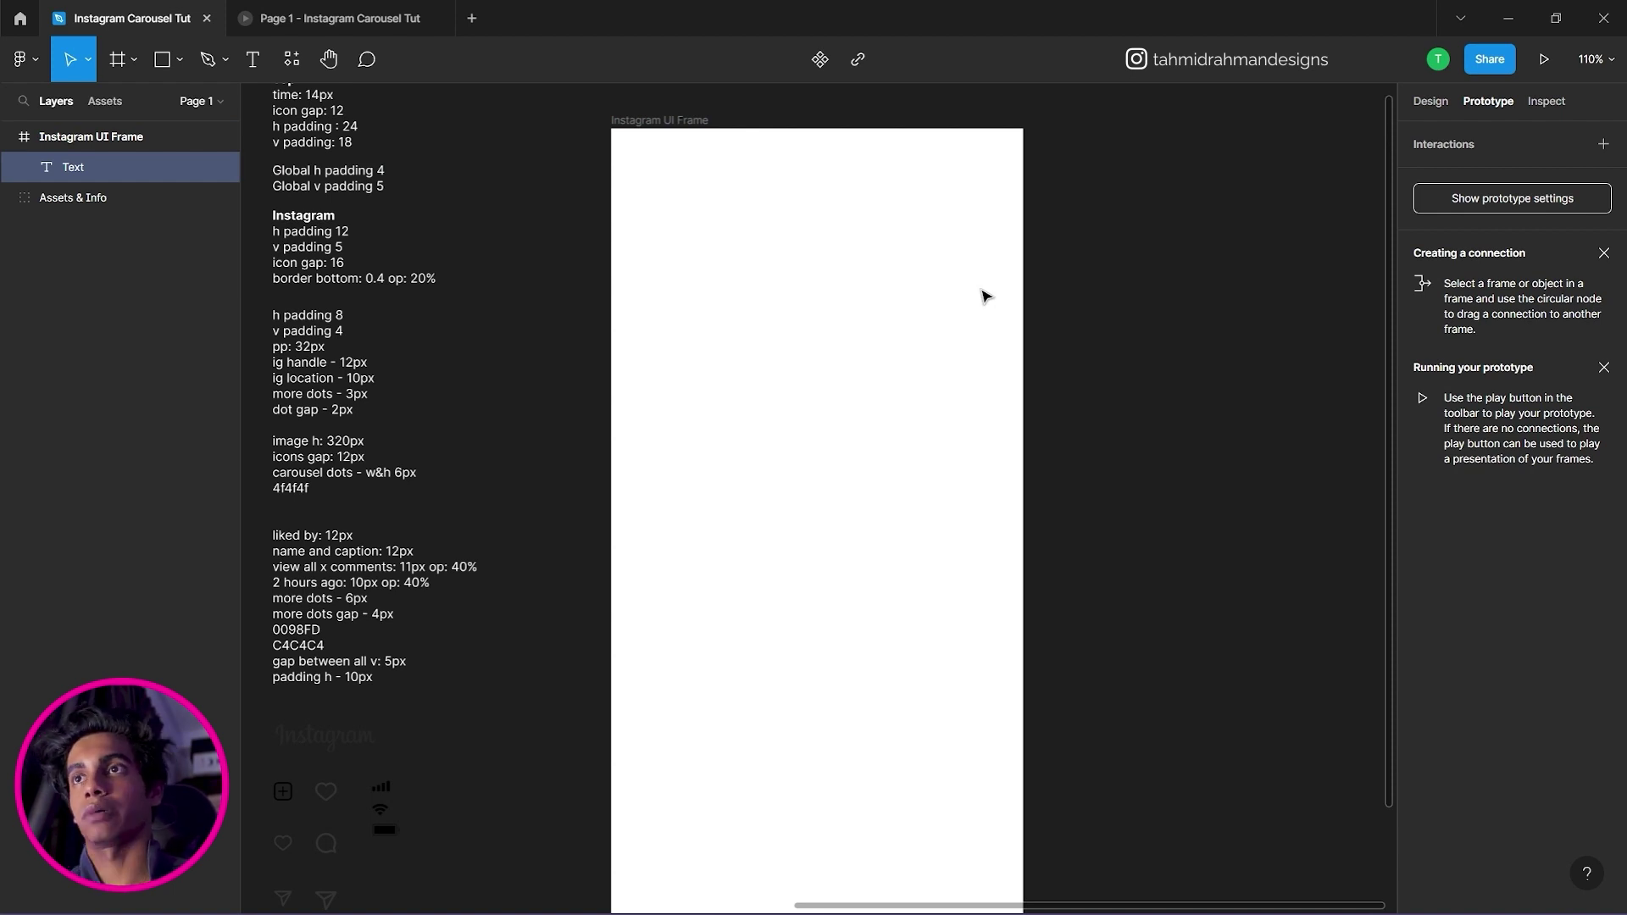
text(10)
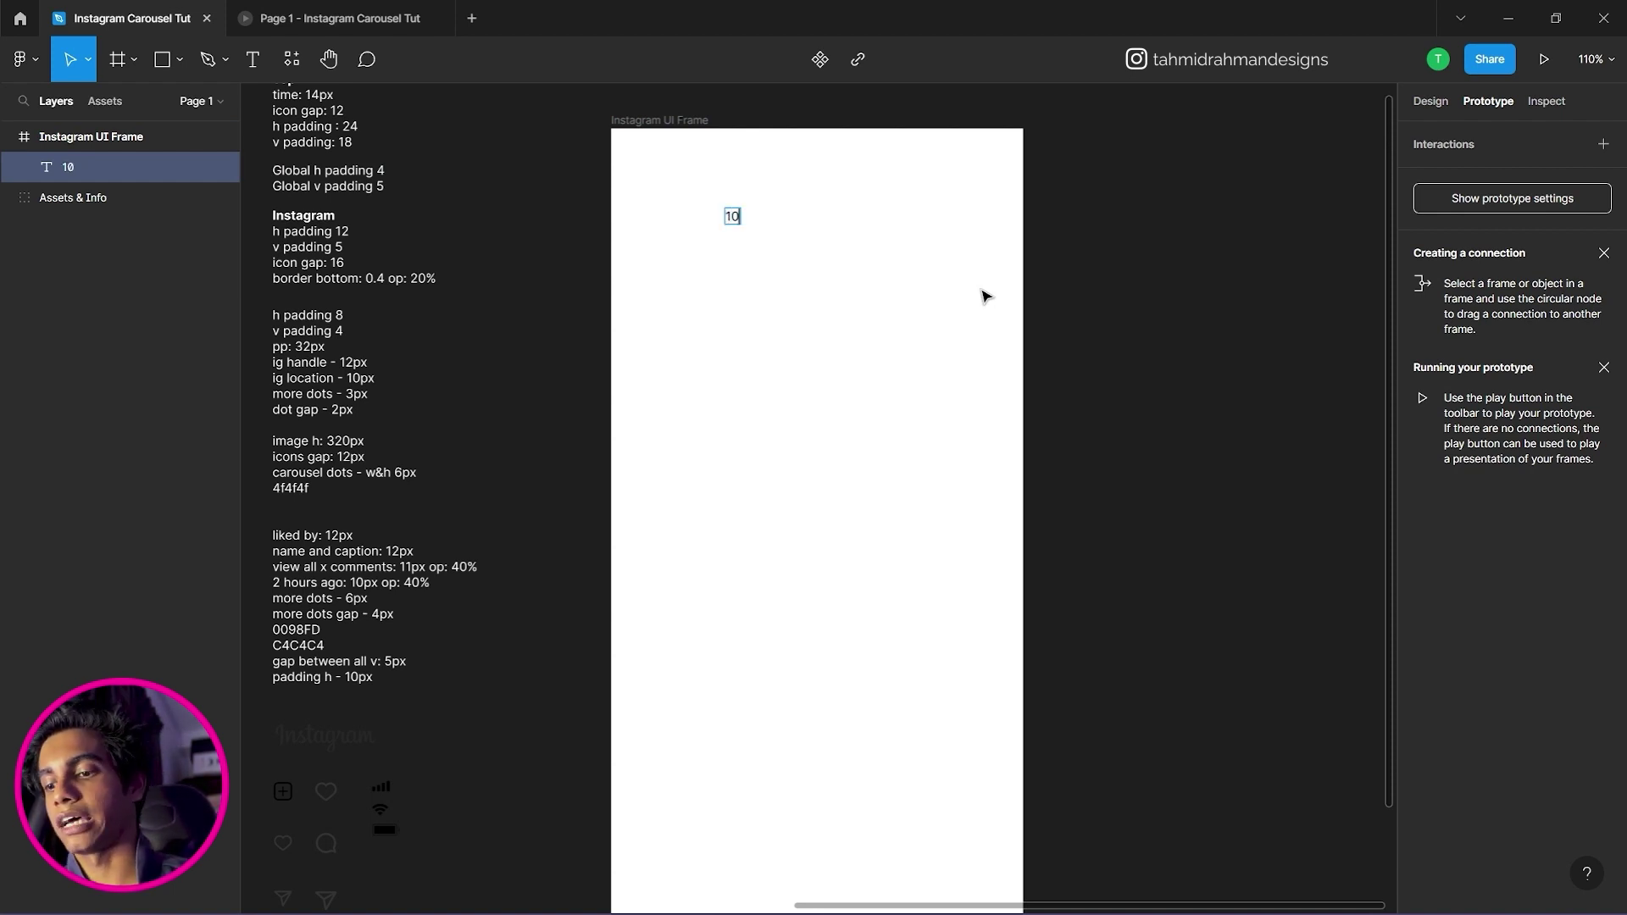
text(:00)
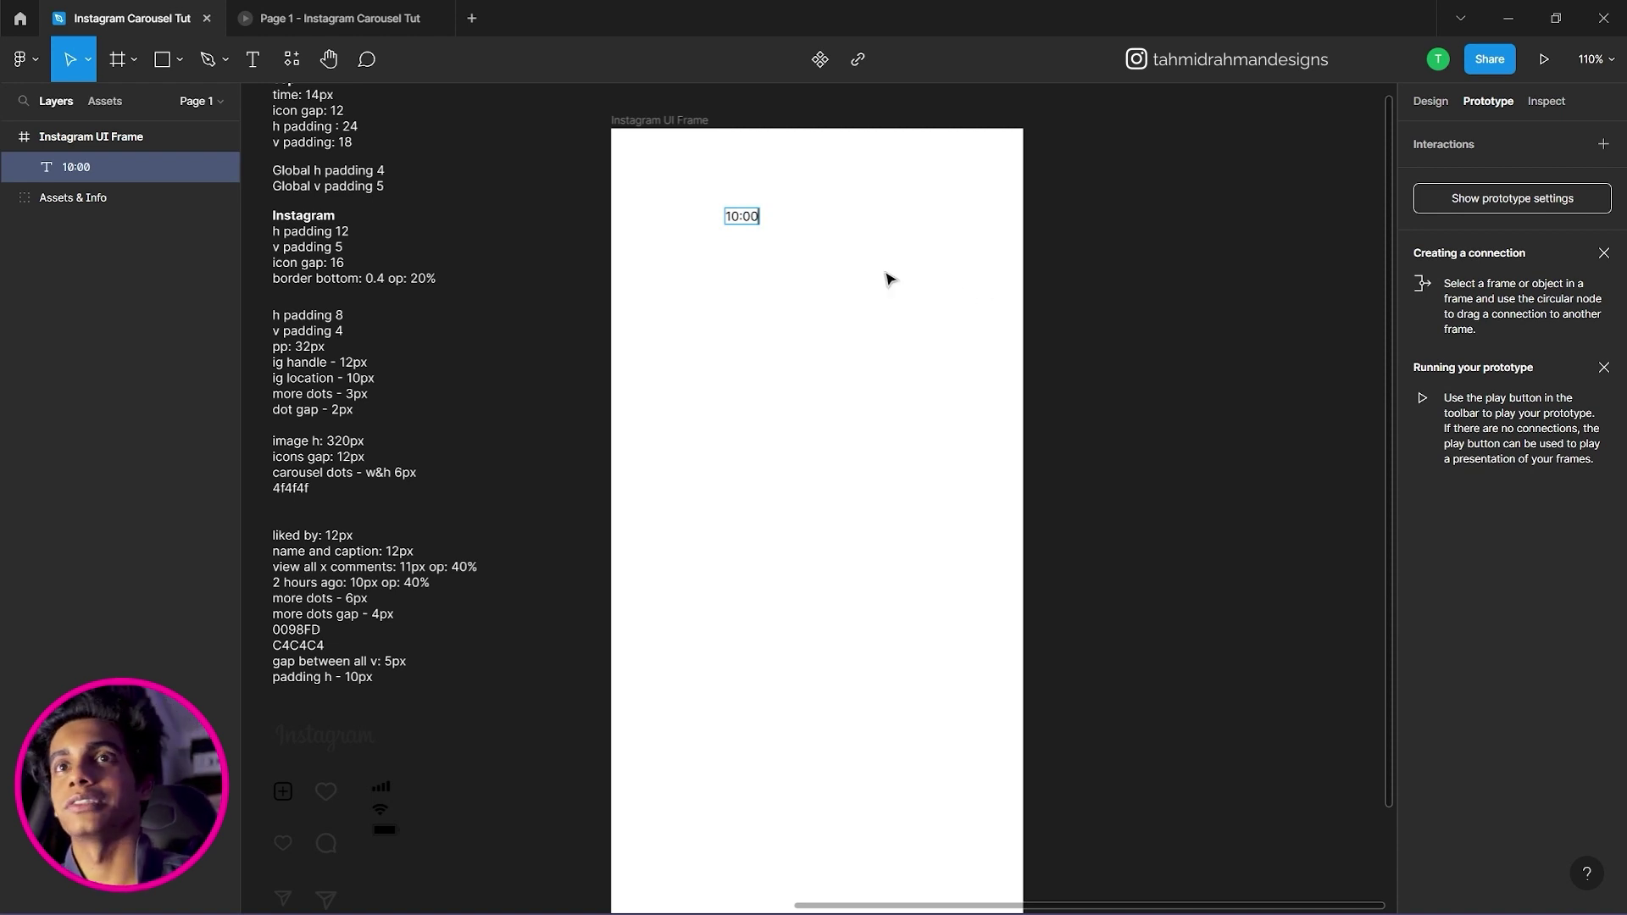
key(Escape)
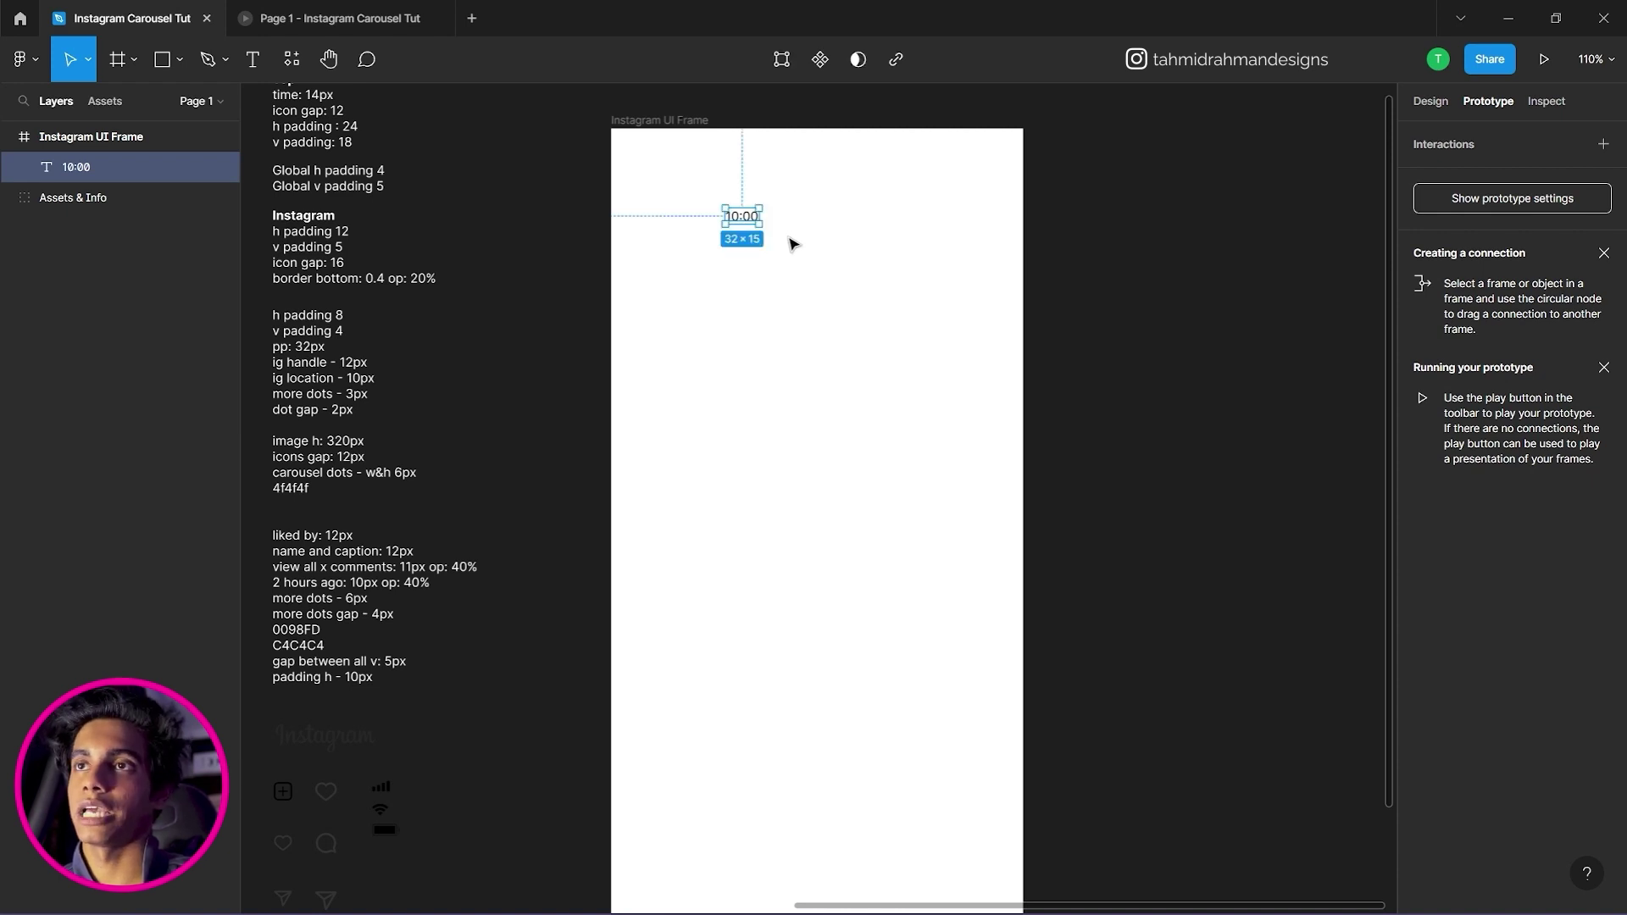
click(972, 205)
Set the font size of the "10:00" time text to 14.
click(727, 217)
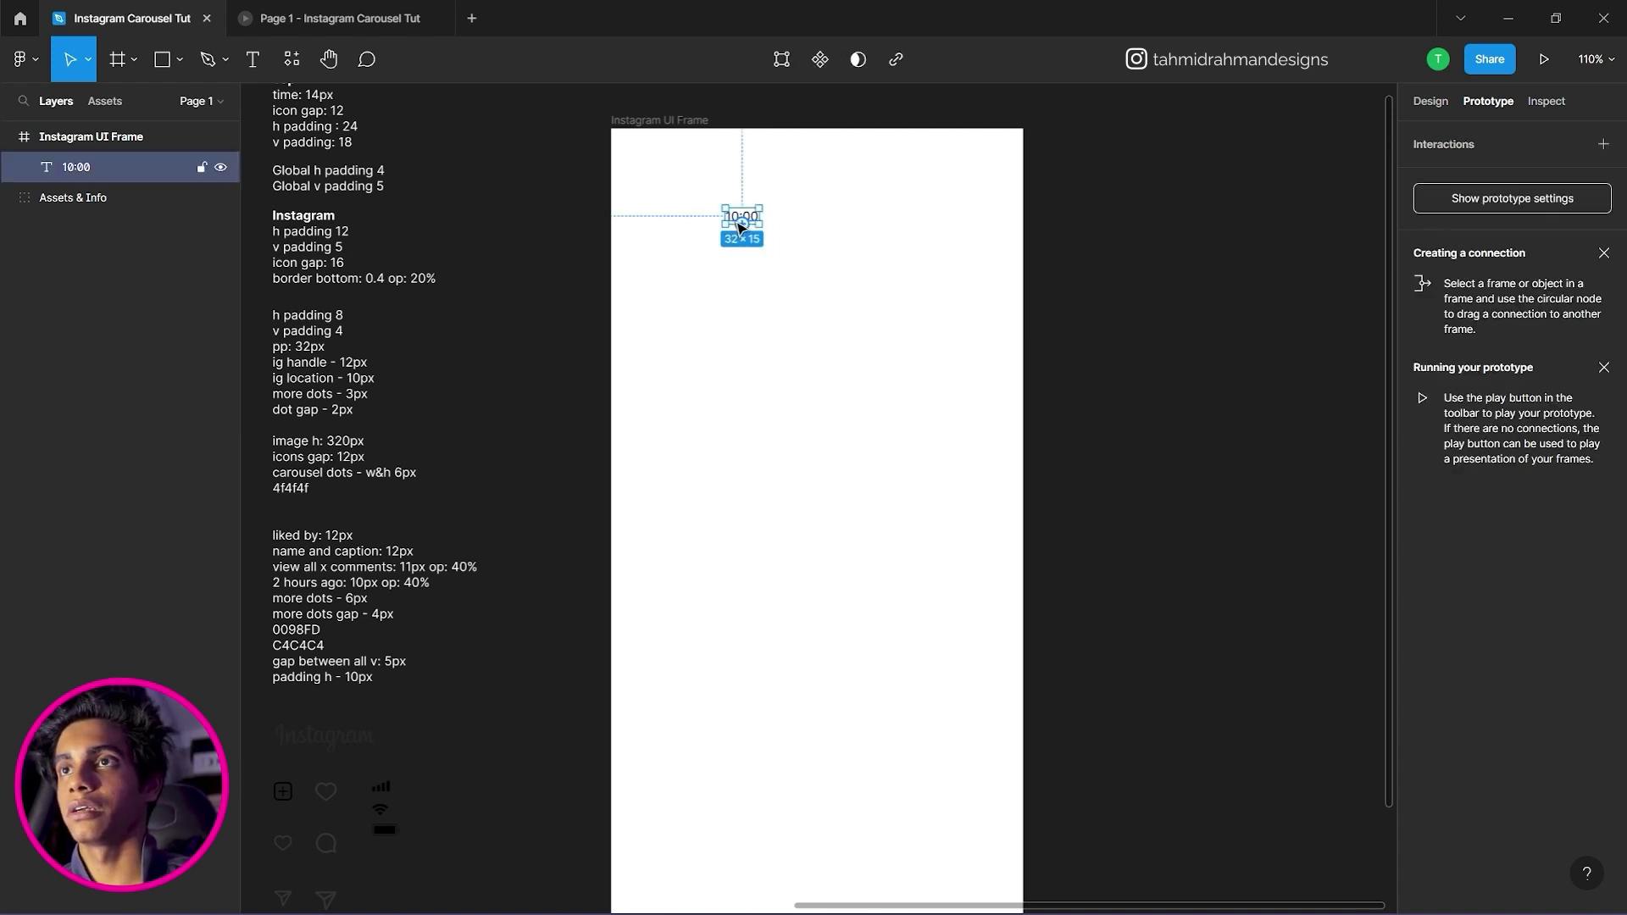
click(1431, 102)
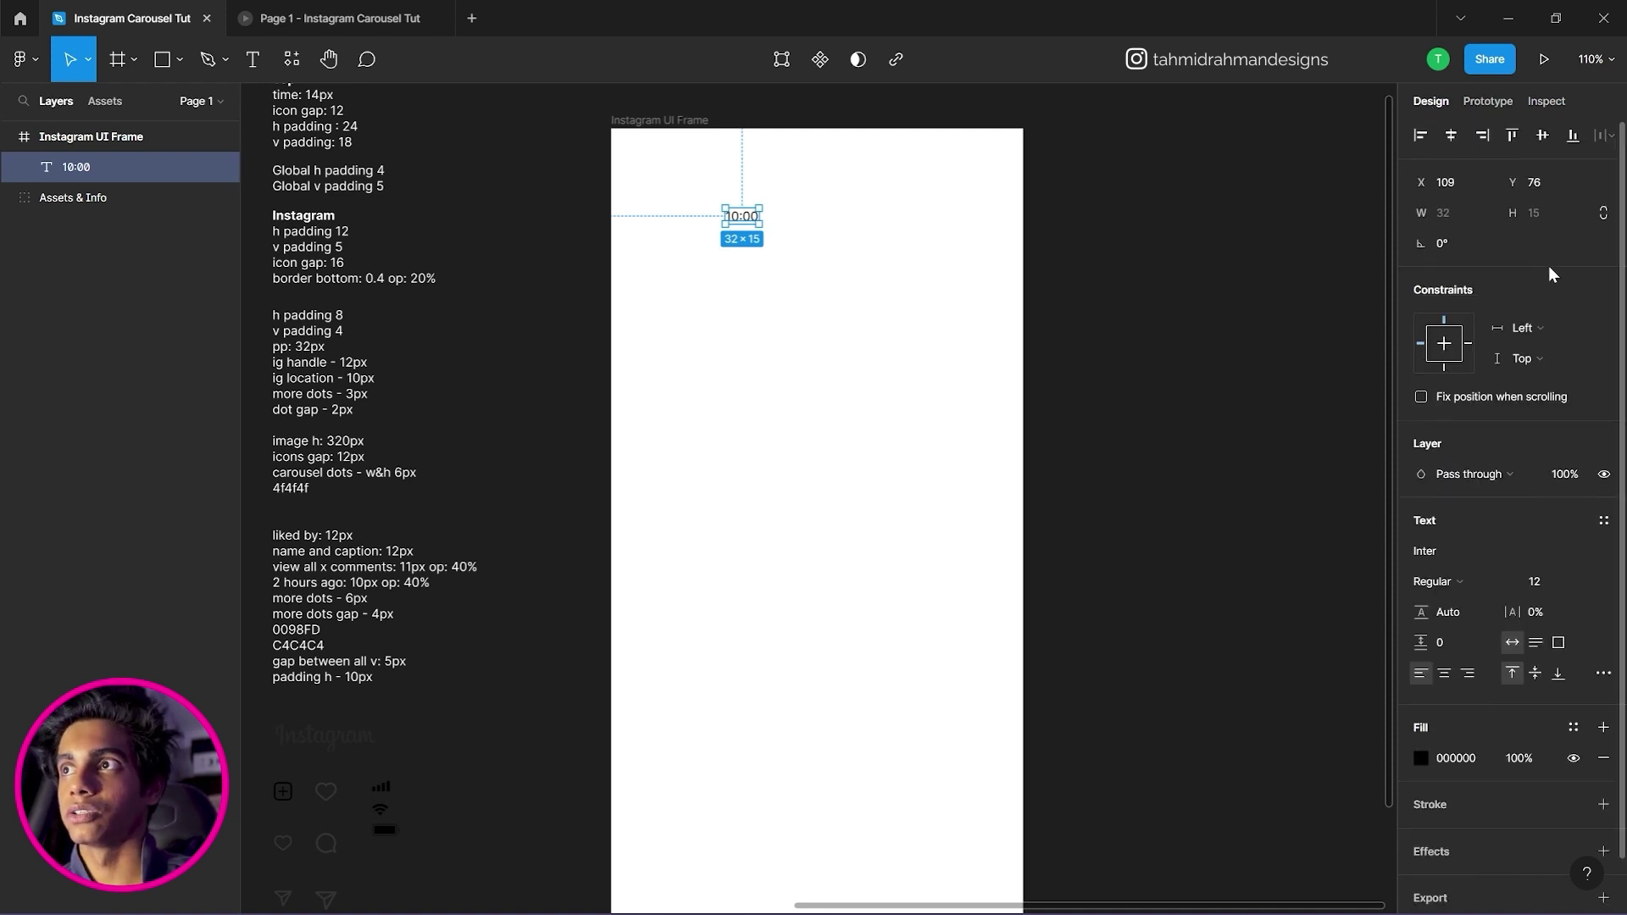
scroll(1529, 646, down, 1)
scroll(1508, 550, up, 1)
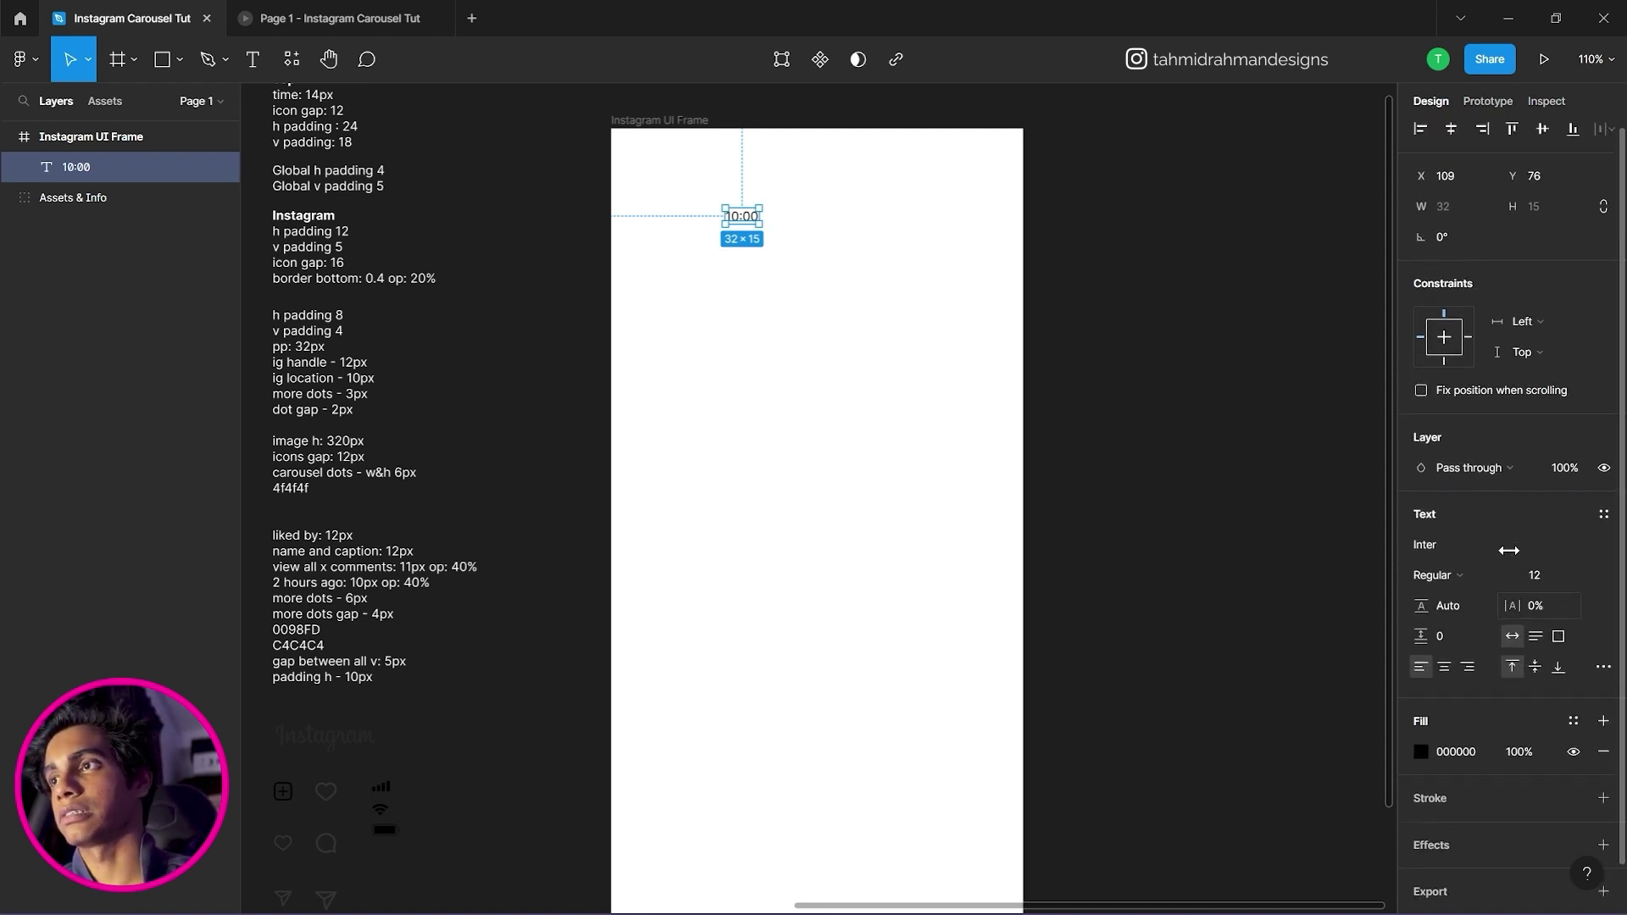
click(1457, 551)
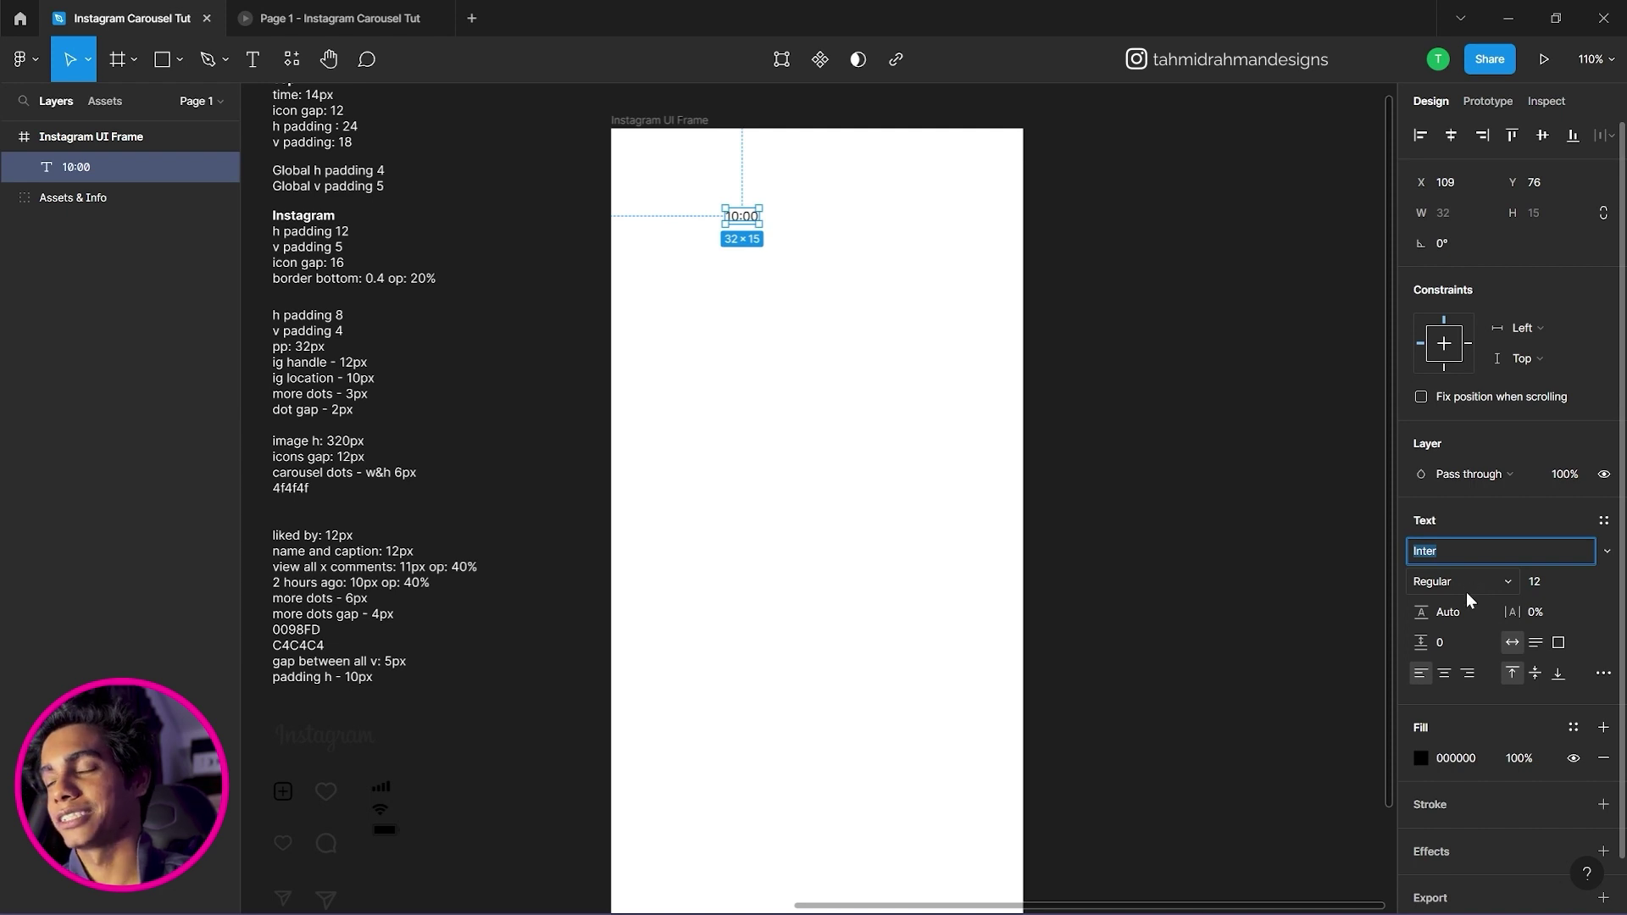
click(842, 331)
click(757, 218)
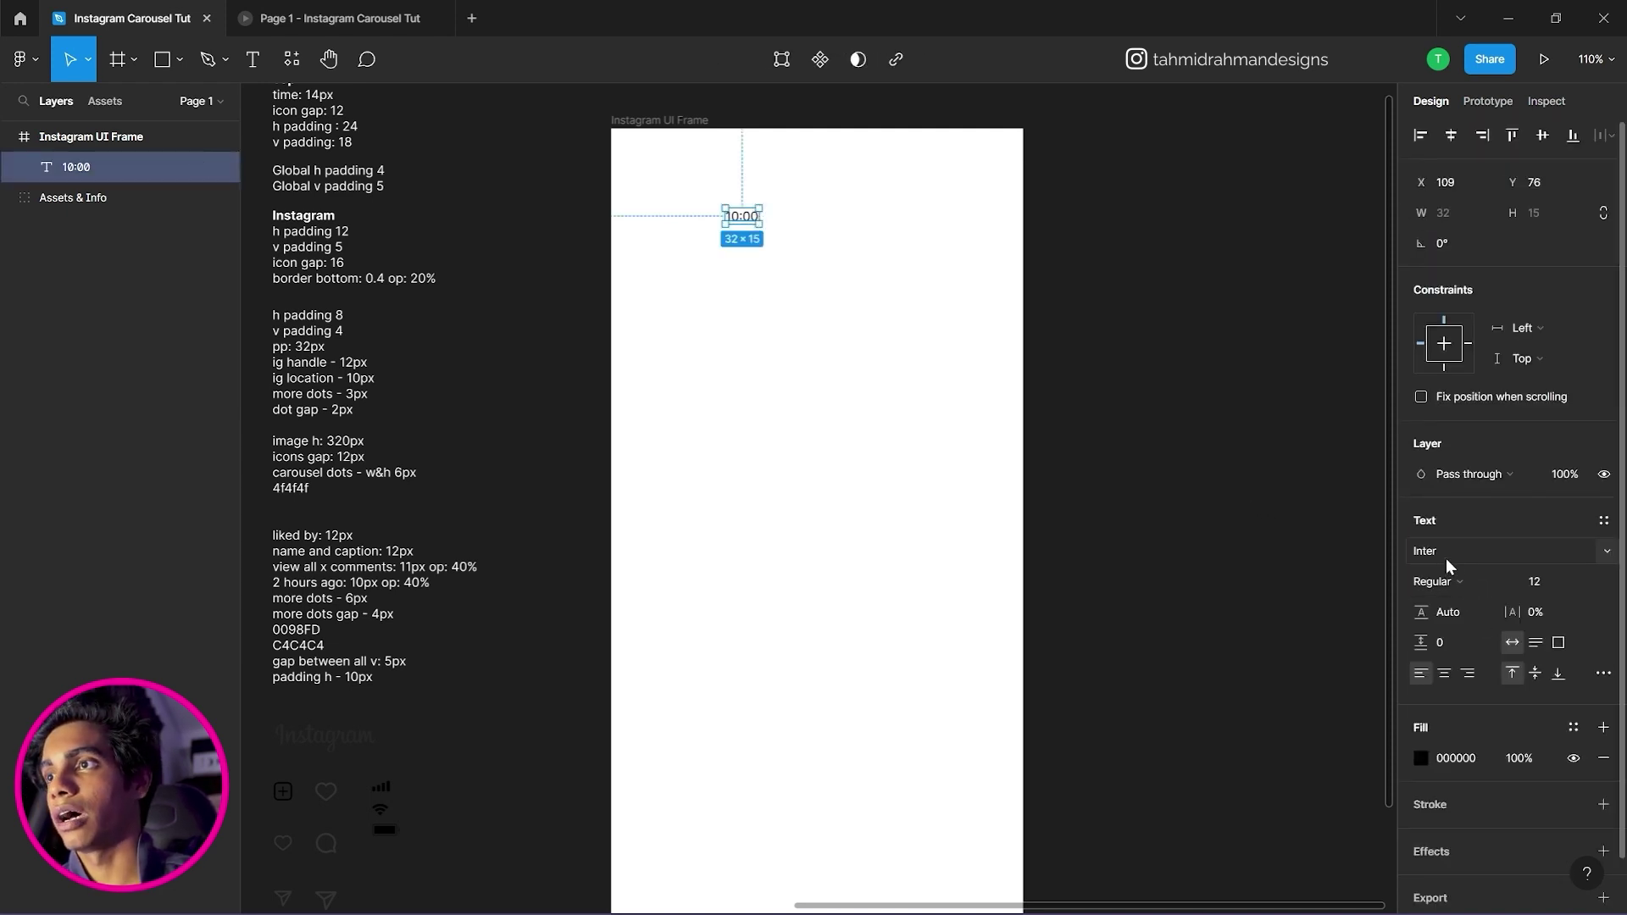
click(1455, 582)
click(1588, 577)
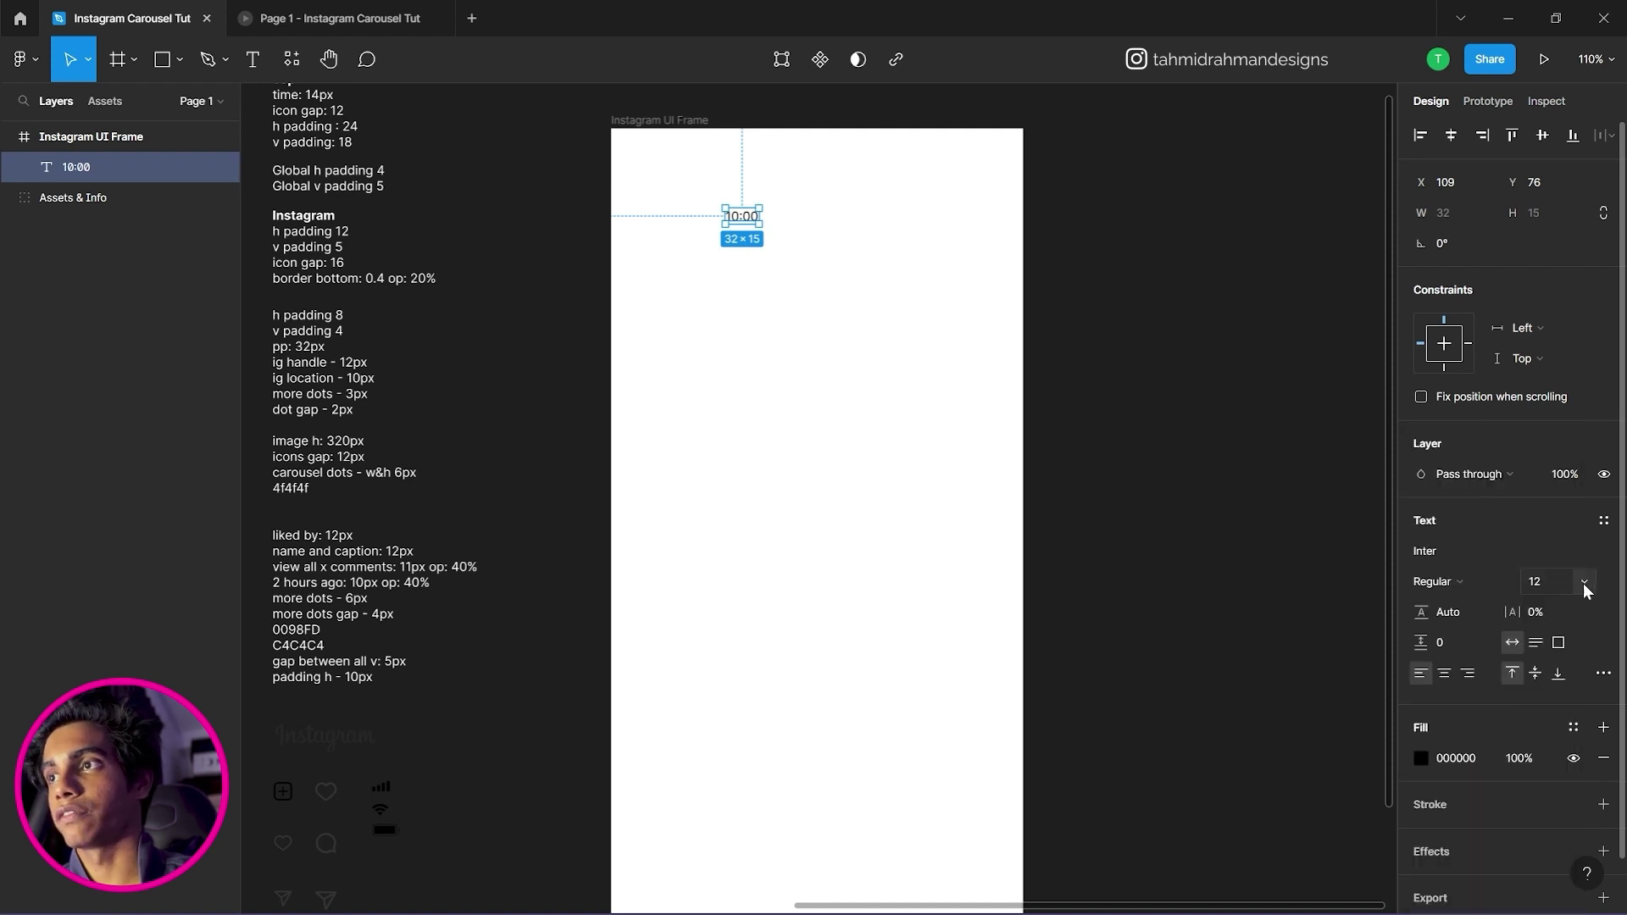
text(14)
key(Return)
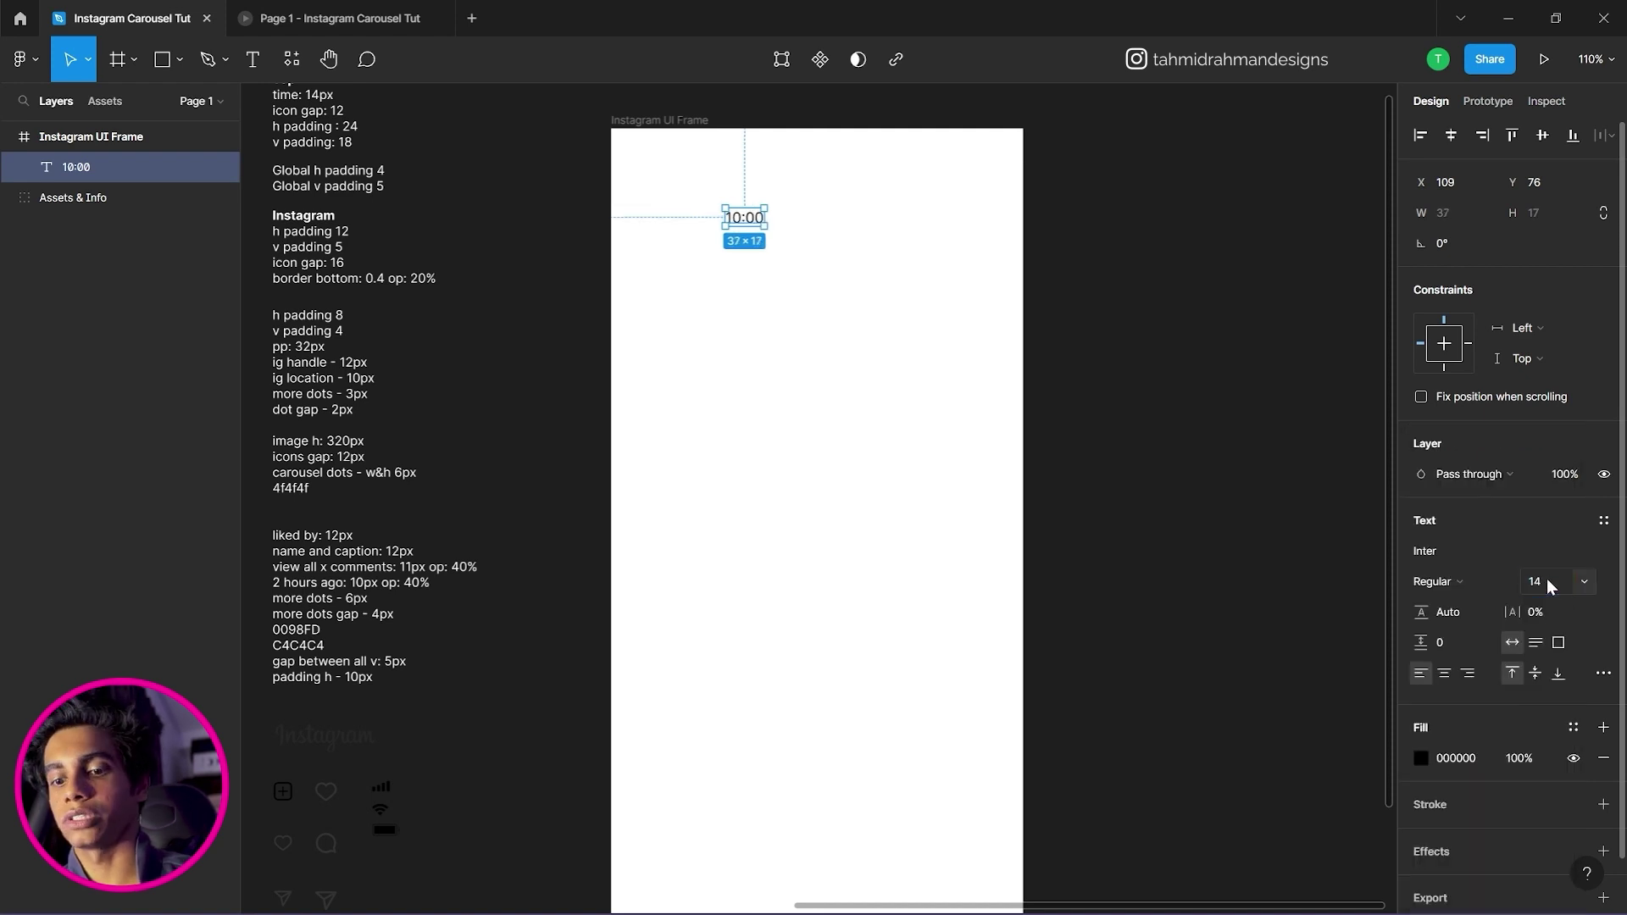
Move the "10:00" text closer to the frame's upper-left corner, to about X 65, Y 69.
click(947, 310)
drag(746, 220, 701, 216)
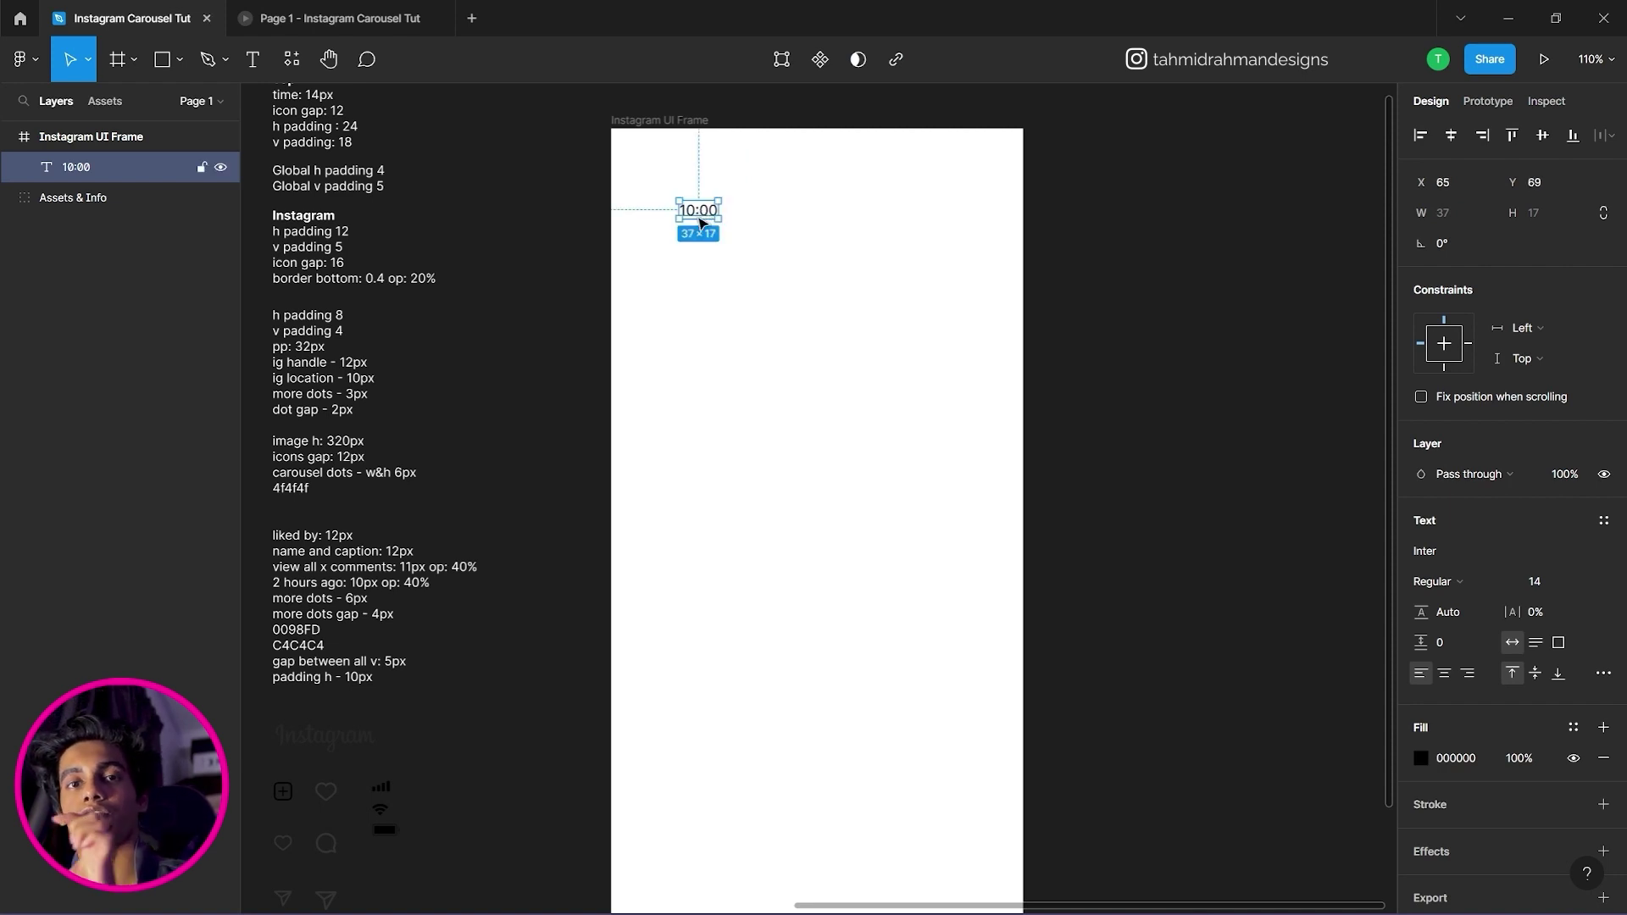
click(738, 291)
scroll(744, 462, down, 1)
scroll(744, 461, left, 1)
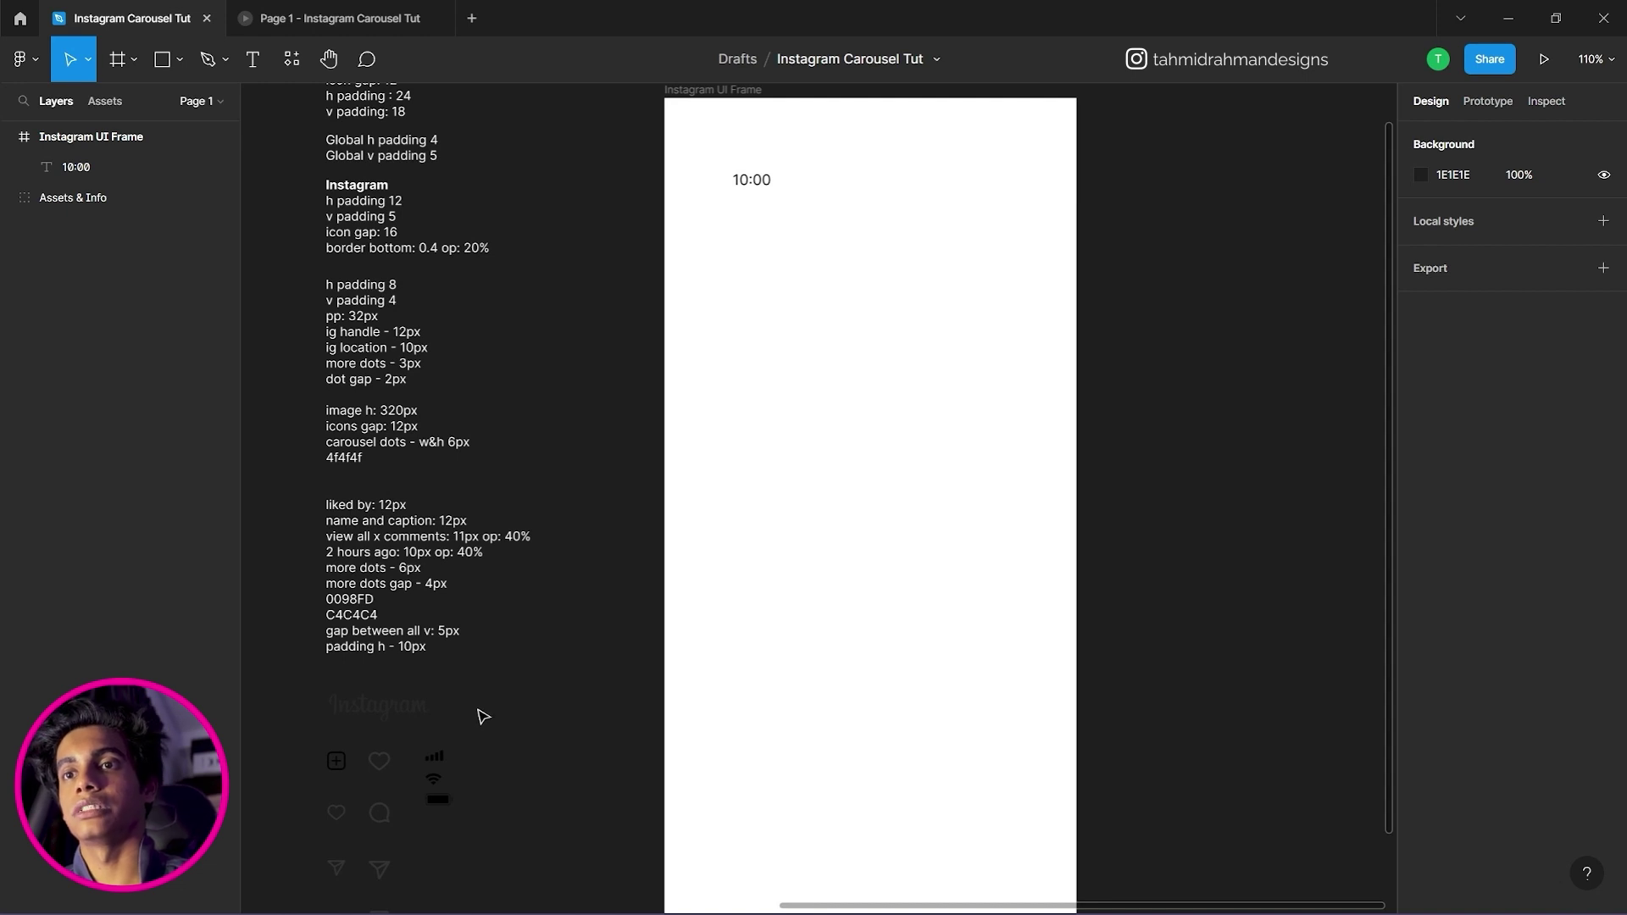
drag(482, 729, 436, 822)
click(551, 743)
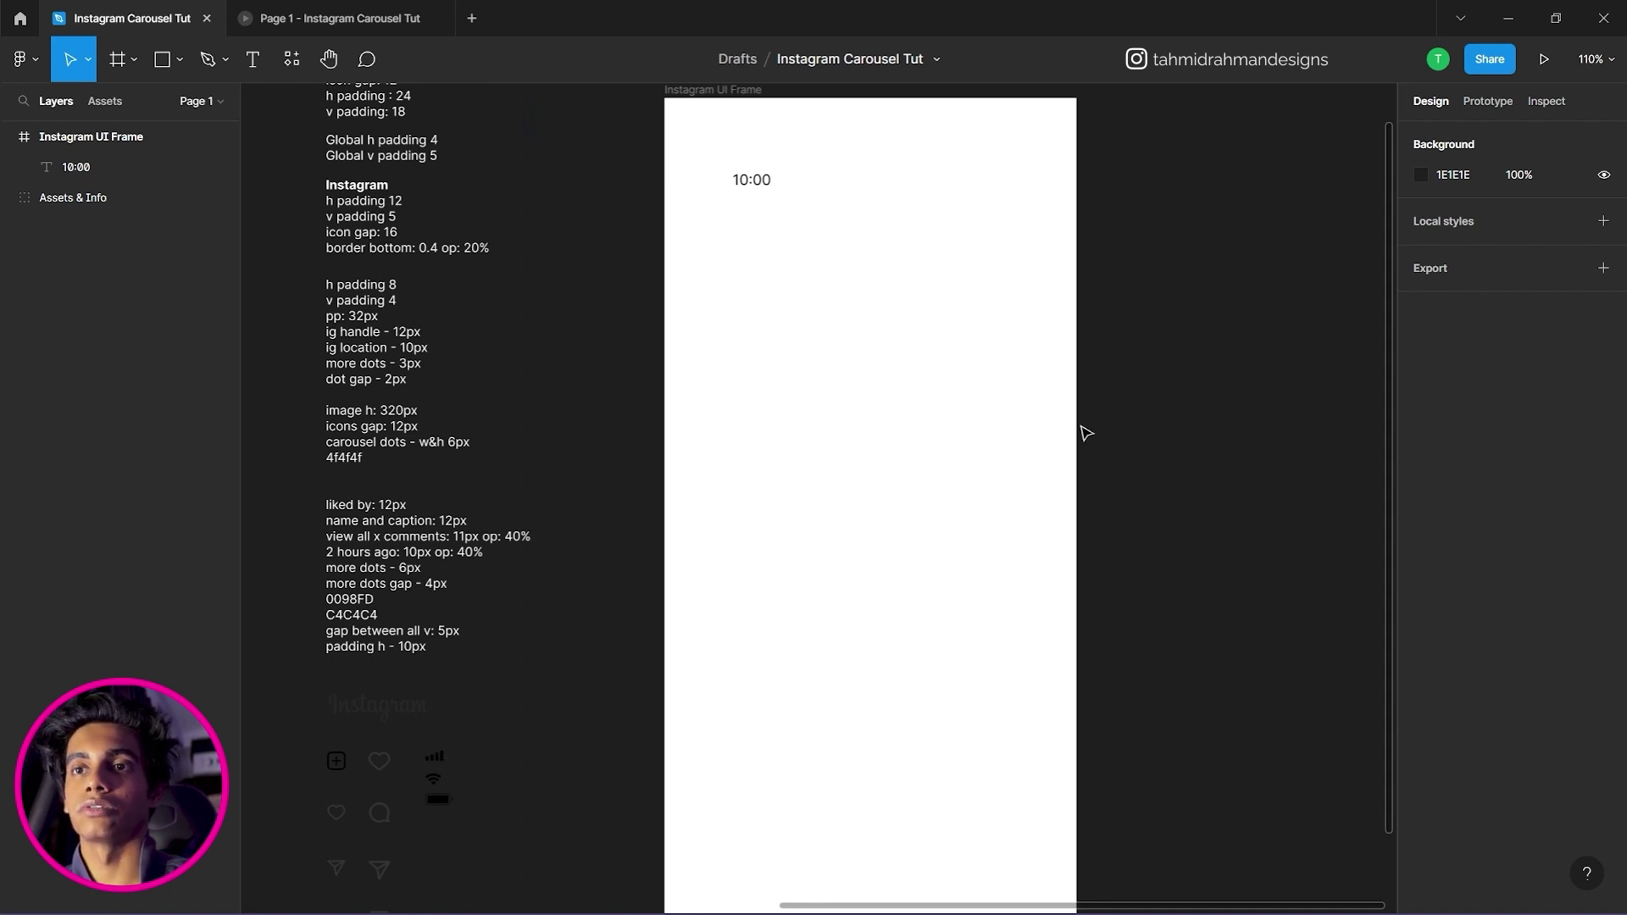
Copy the signal, Wi-Fi and battery icons from the Assets & Info group and paste them into the Instagram UI Frame.
click(441, 763)
double_click(439, 762)
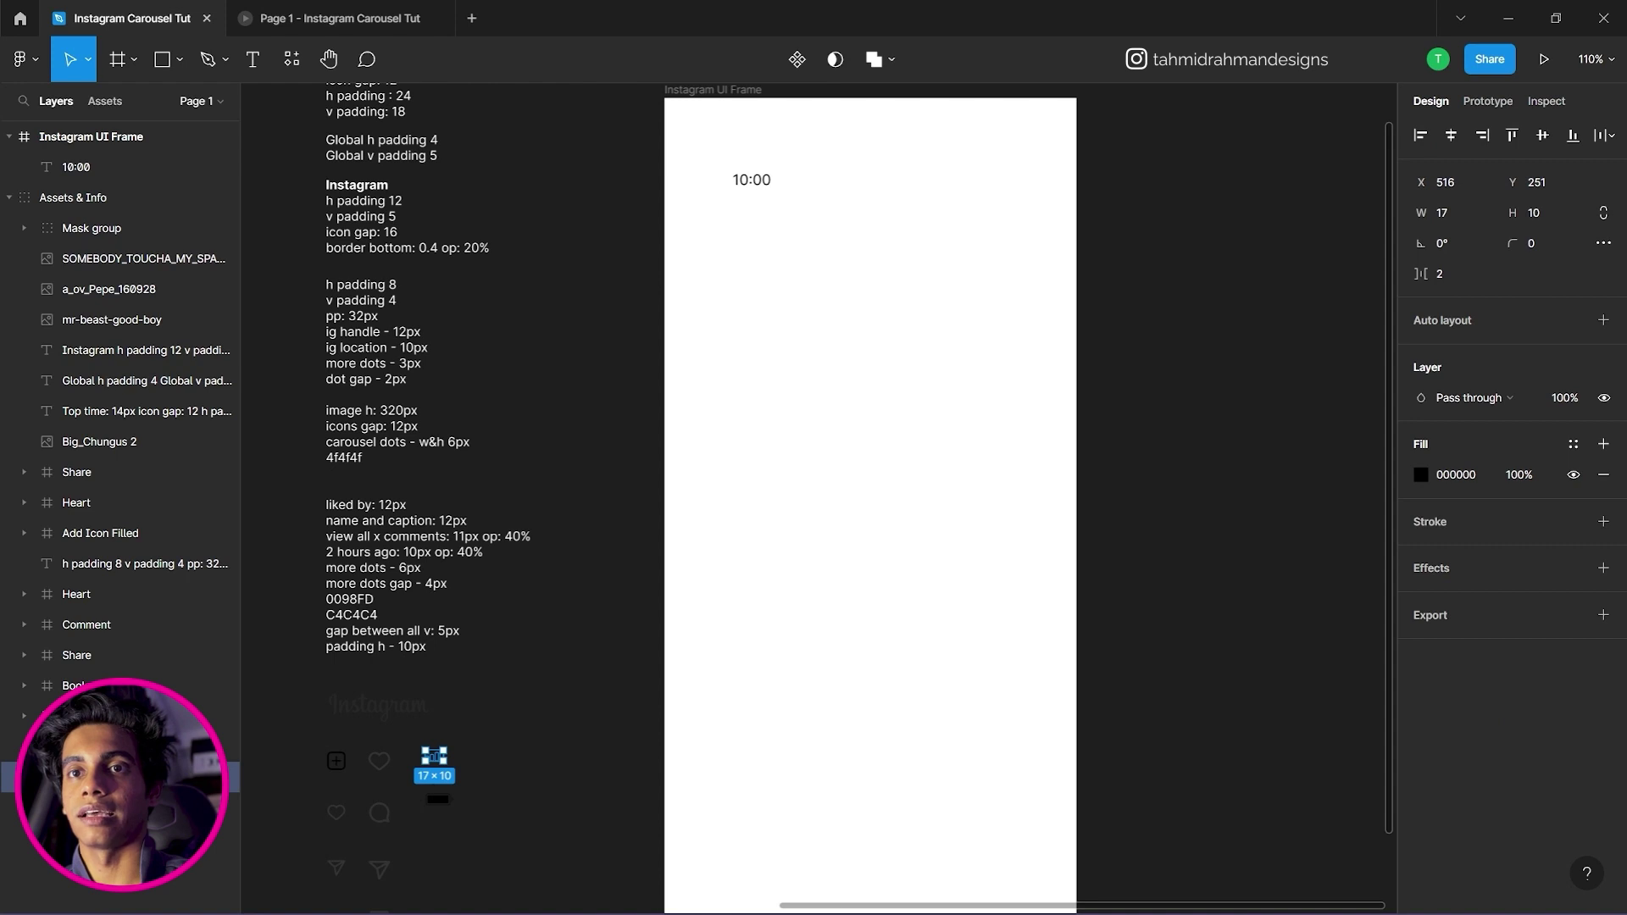
shift+click(442, 805)
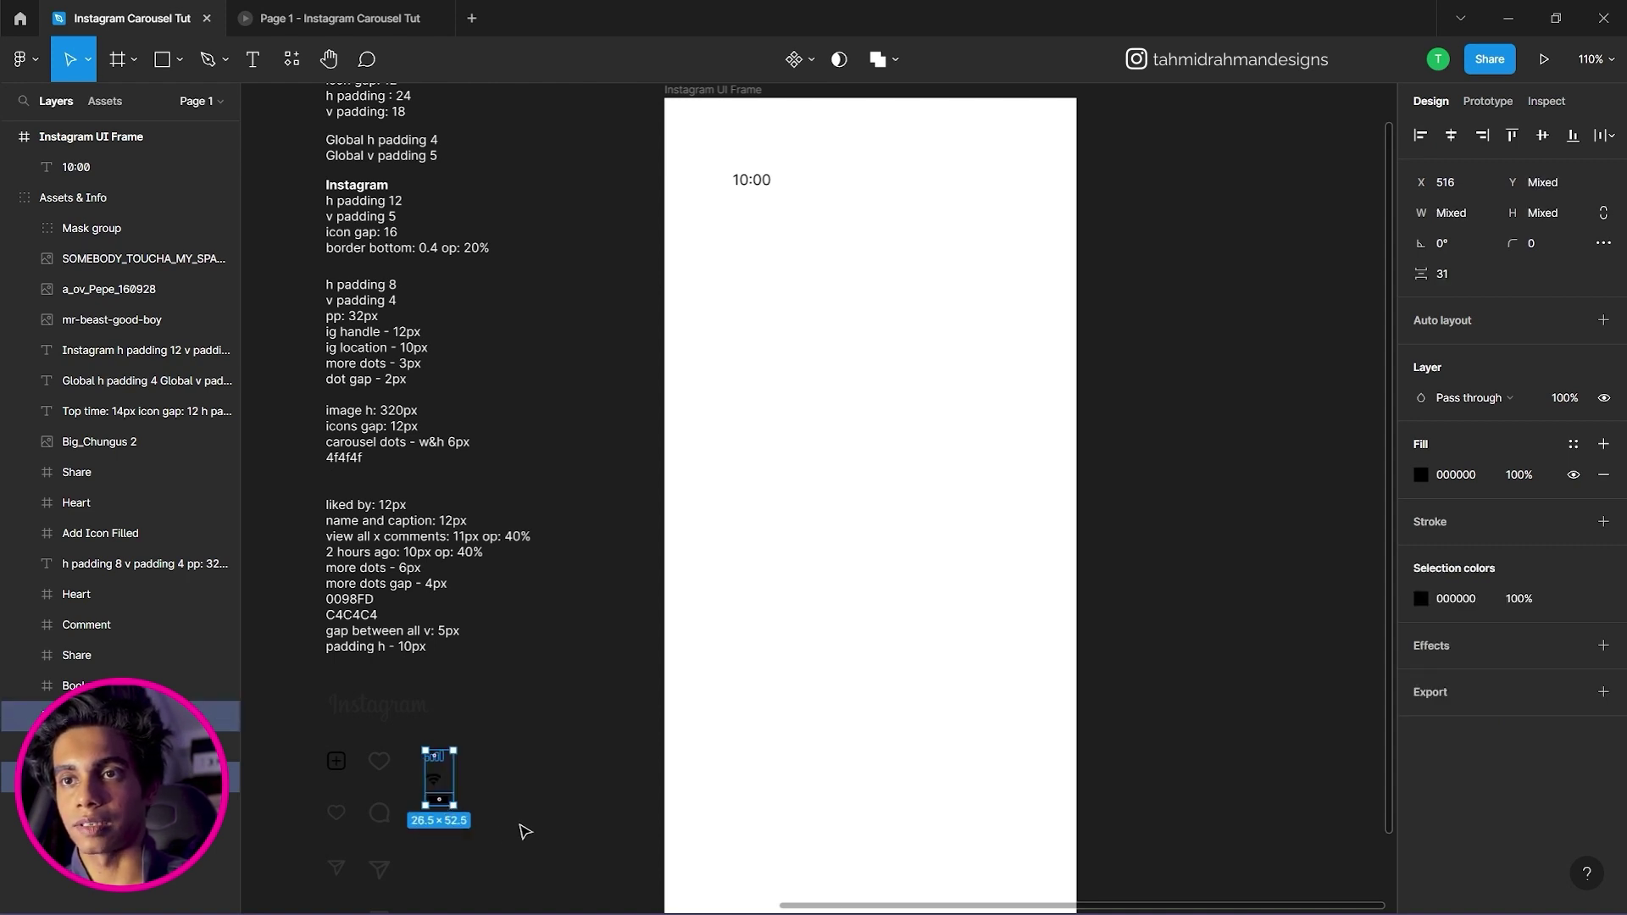
shift+click(438, 780)
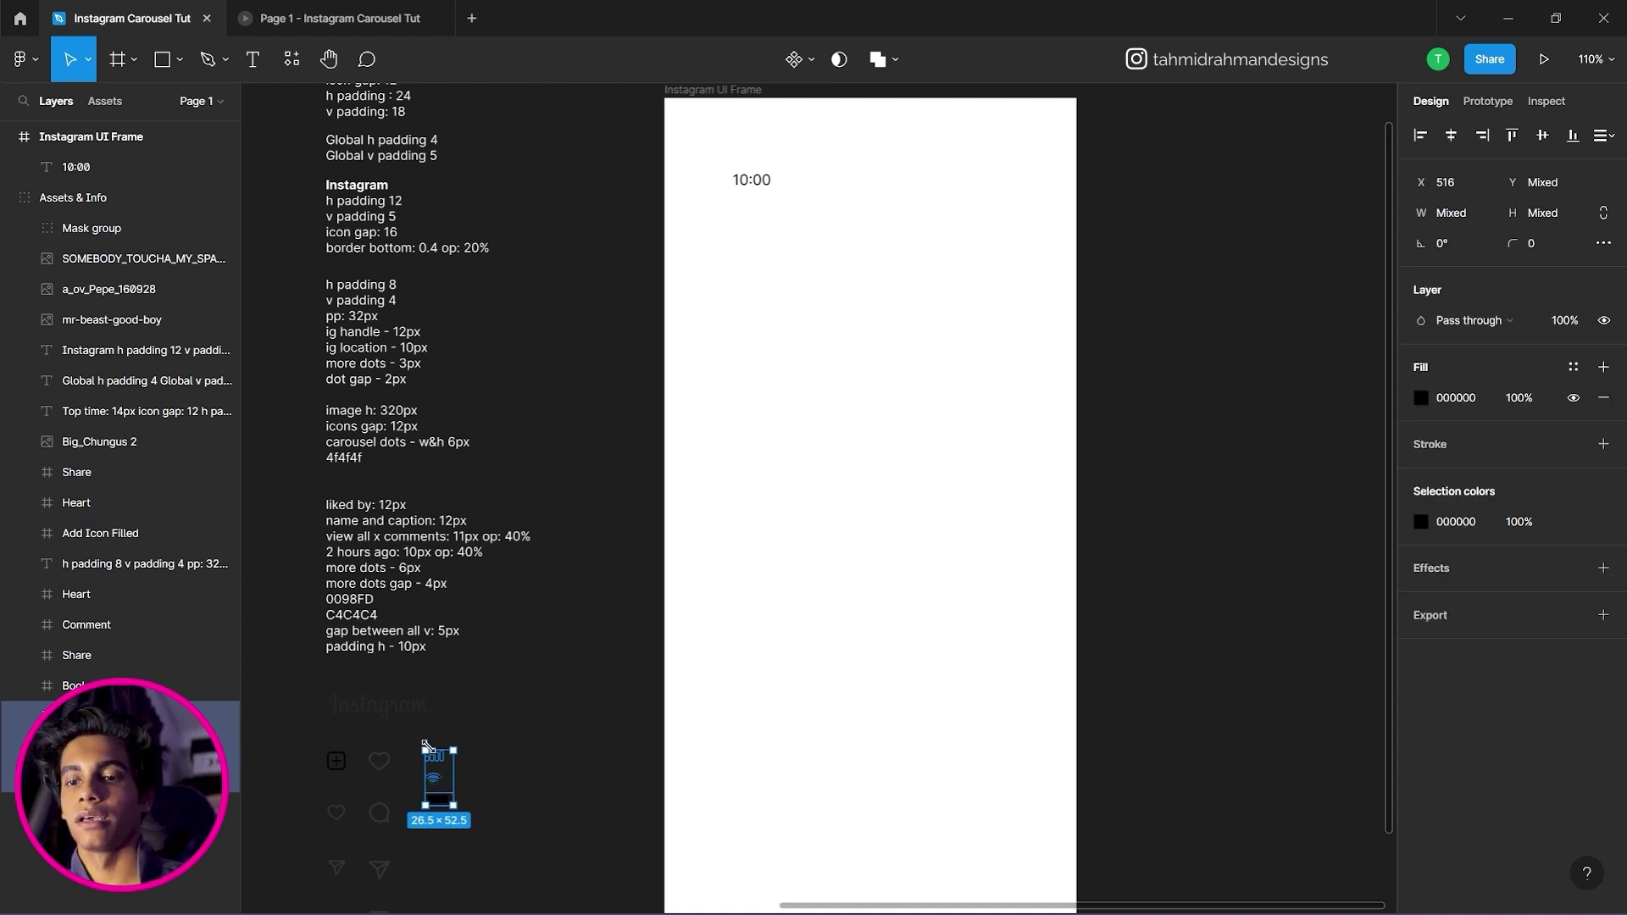
scroll(799, 546, up, 1)
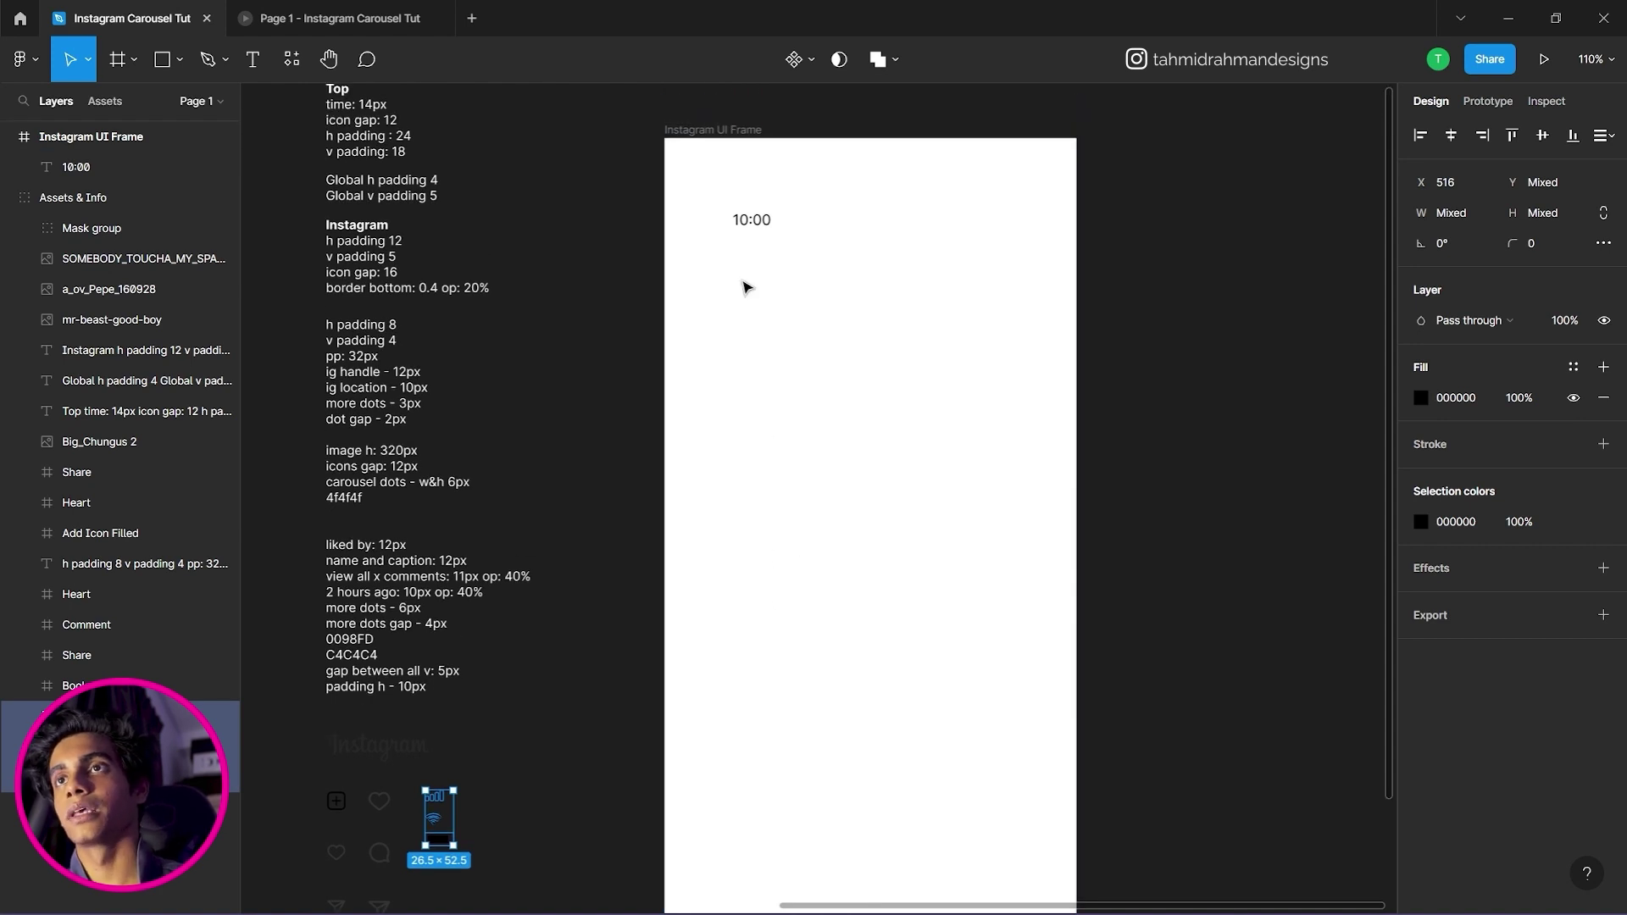
click(750, 129)
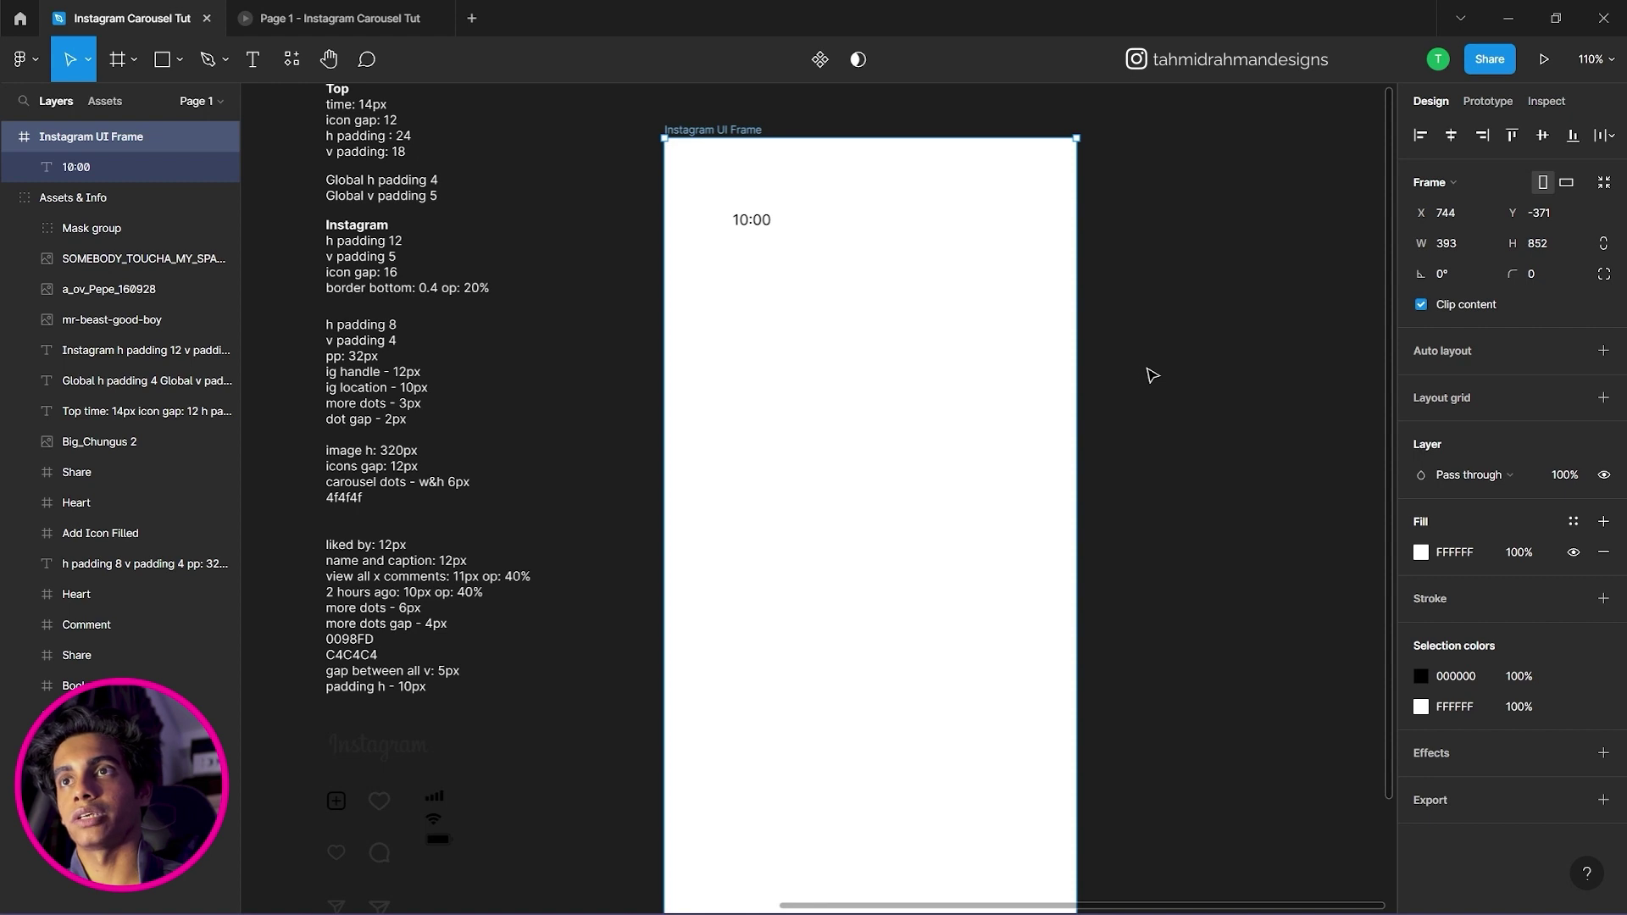
key(ctrl+v)
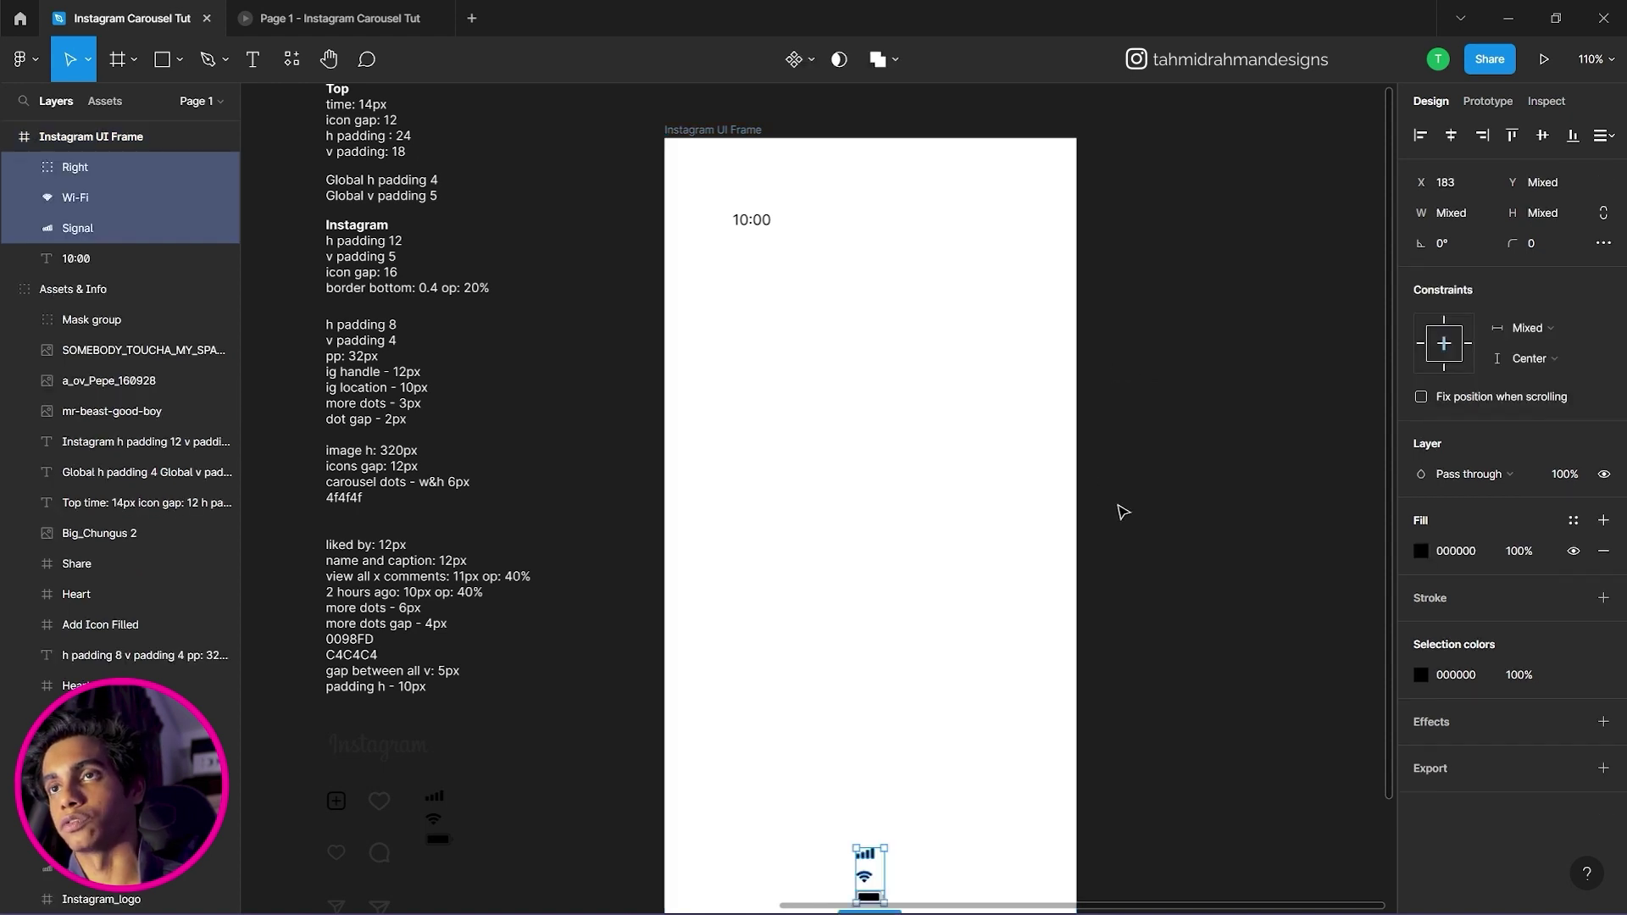
Move the three pasted status icons together up and to the left within the frame, to about X 109.
scroll(1123, 511, down, 3)
click(1163, 571)
drag(853, 616, 936, 695)
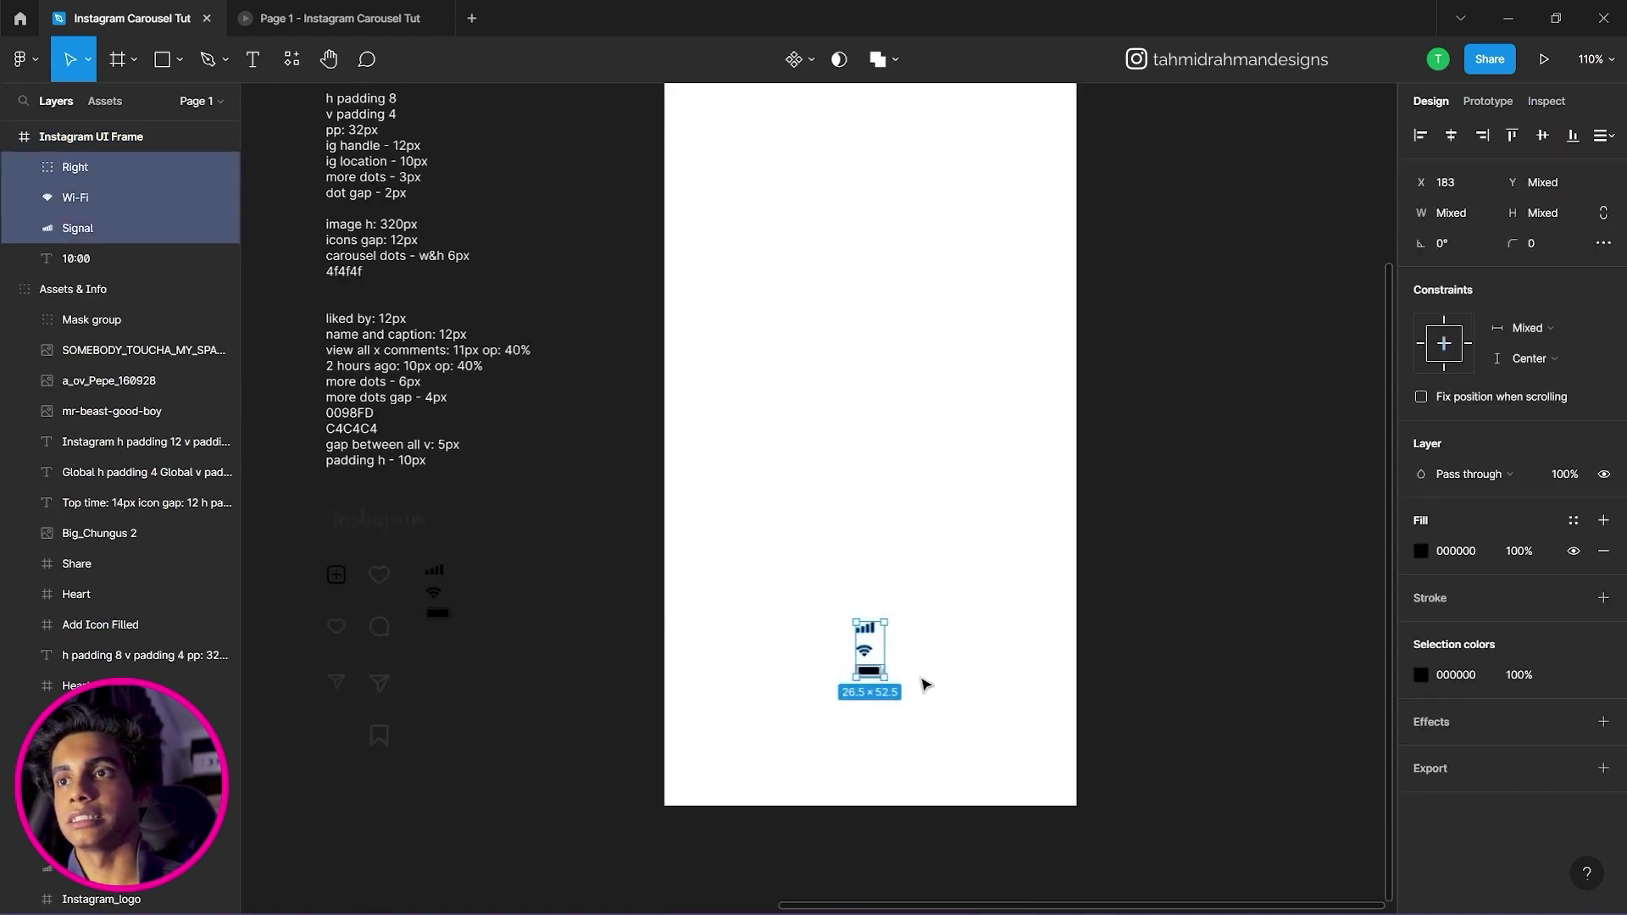
drag(867, 637, 790, 415)
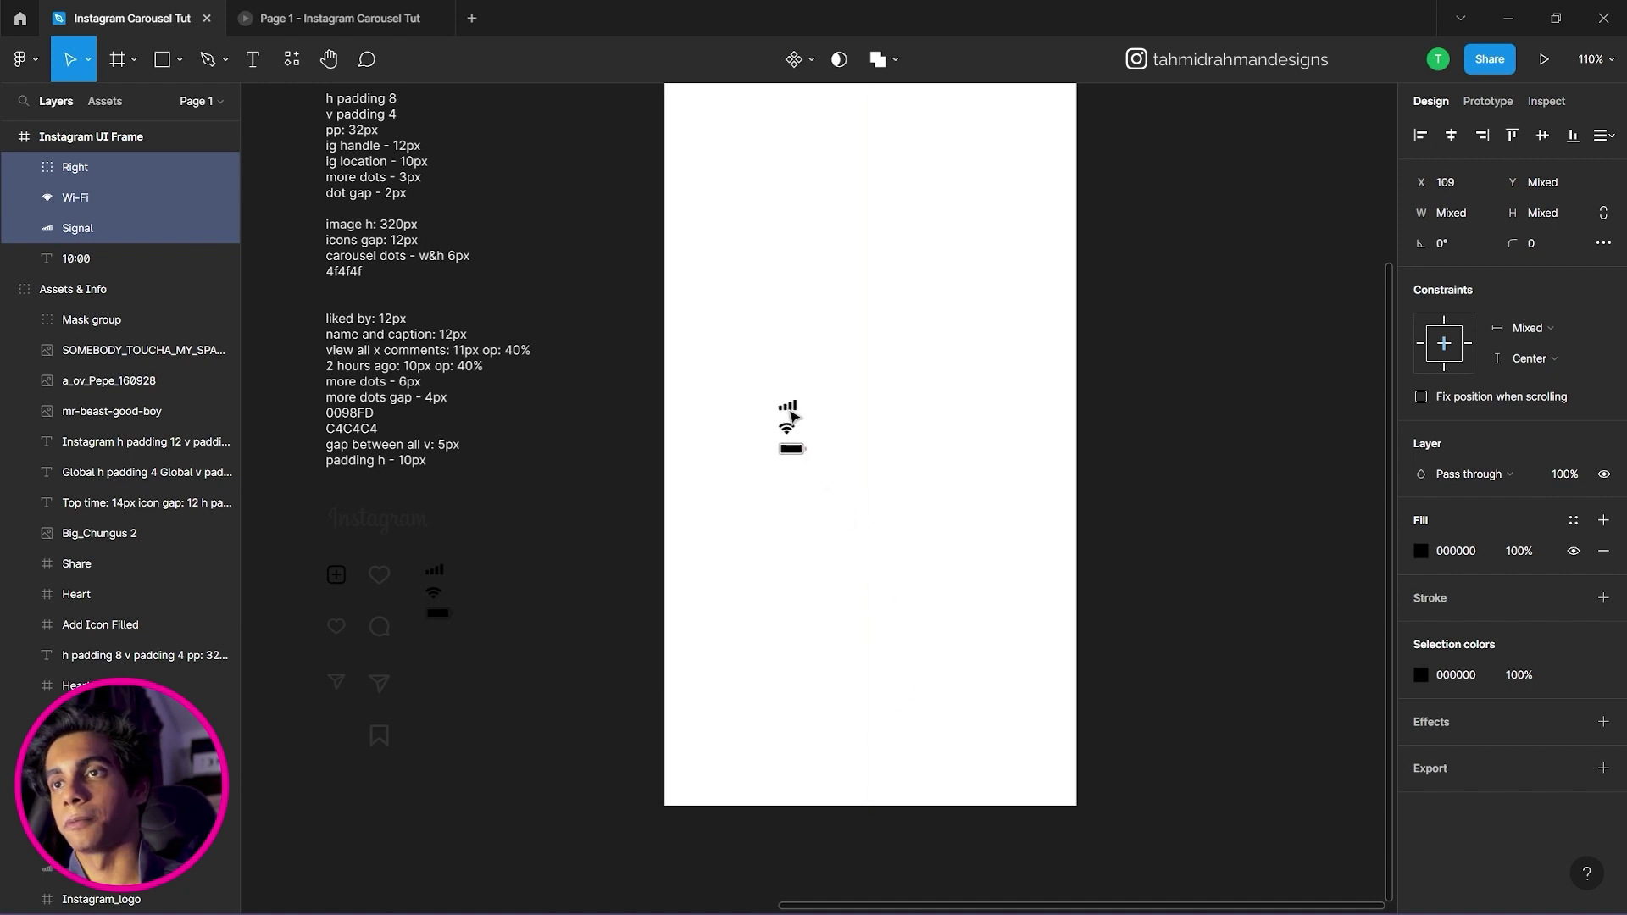
Spread the icons out below the time, with signal and Wi-Fi side by side and the battery at about X 249, Y 202.
scroll(856, 411, up, 3)
click(836, 559)
drag(799, 639, 829, 400)
click(857, 588)
drag(788, 657, 857, 395)
drag(791, 674, 943, 366)
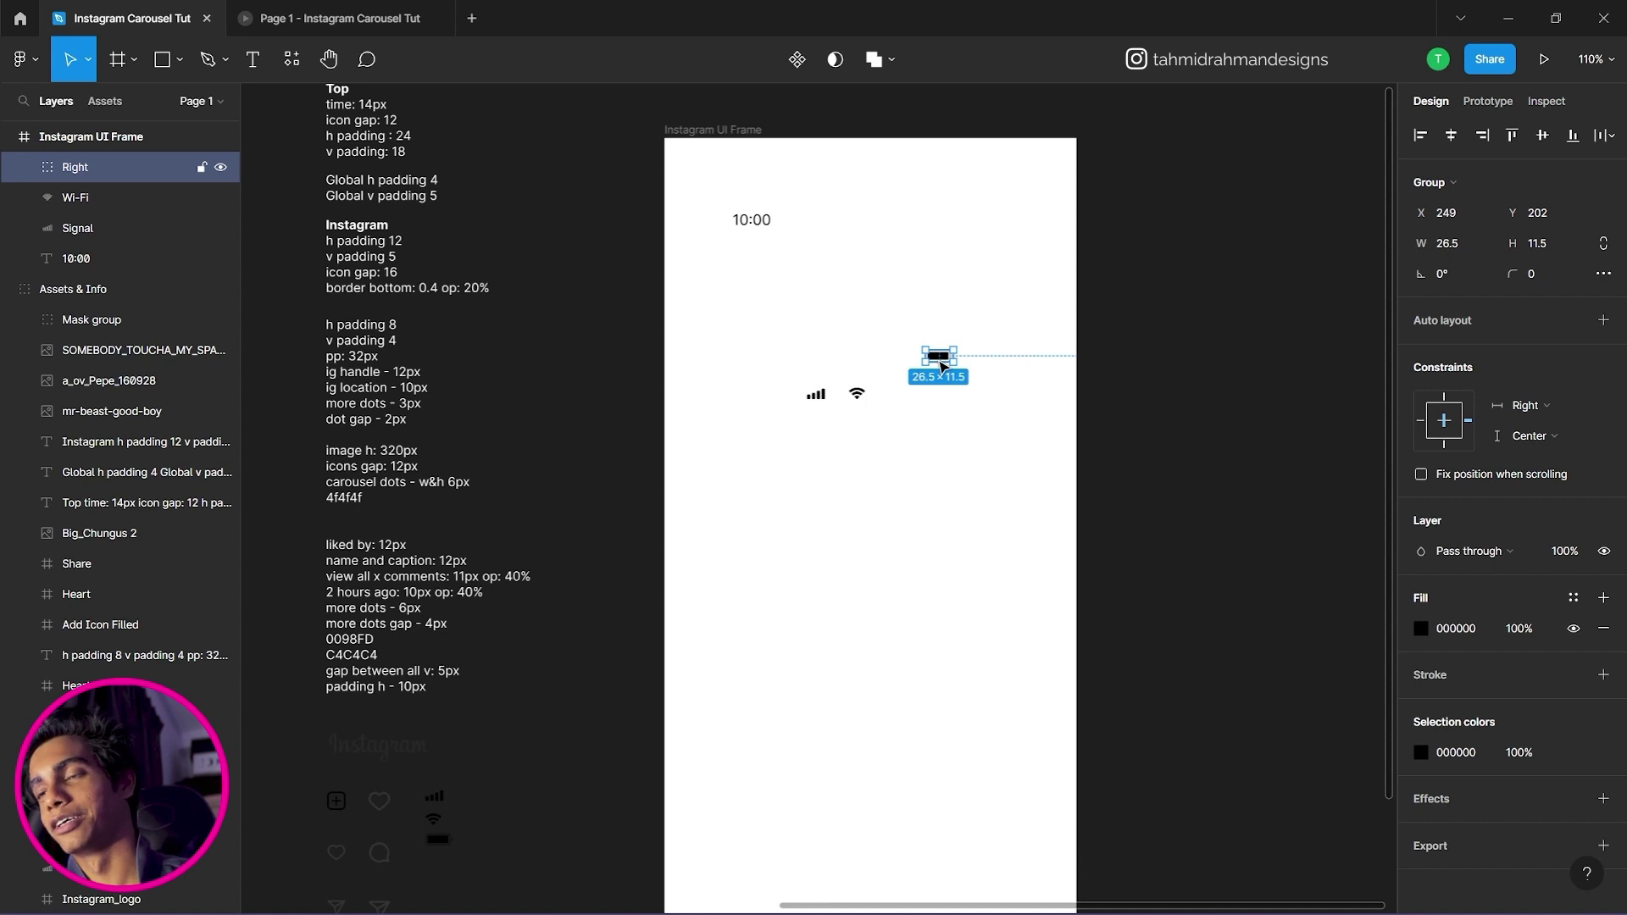
click(863, 411)
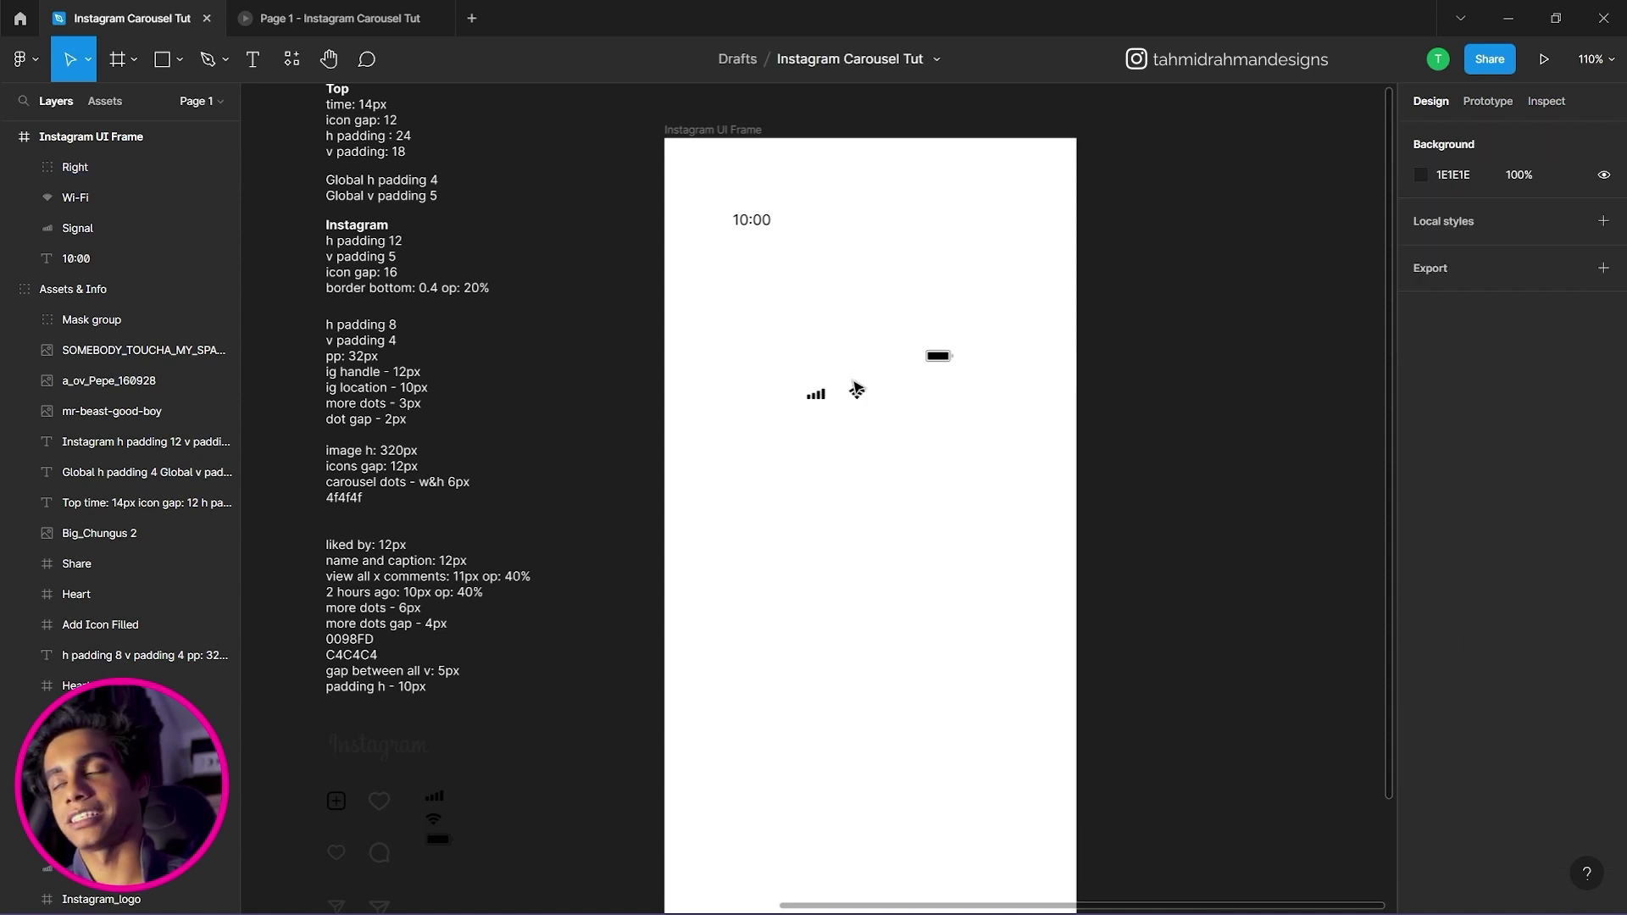
Line up the battery icon by hand in one row with the signal and Wi-Fi icons.
scroll(885, 386, up, 5)
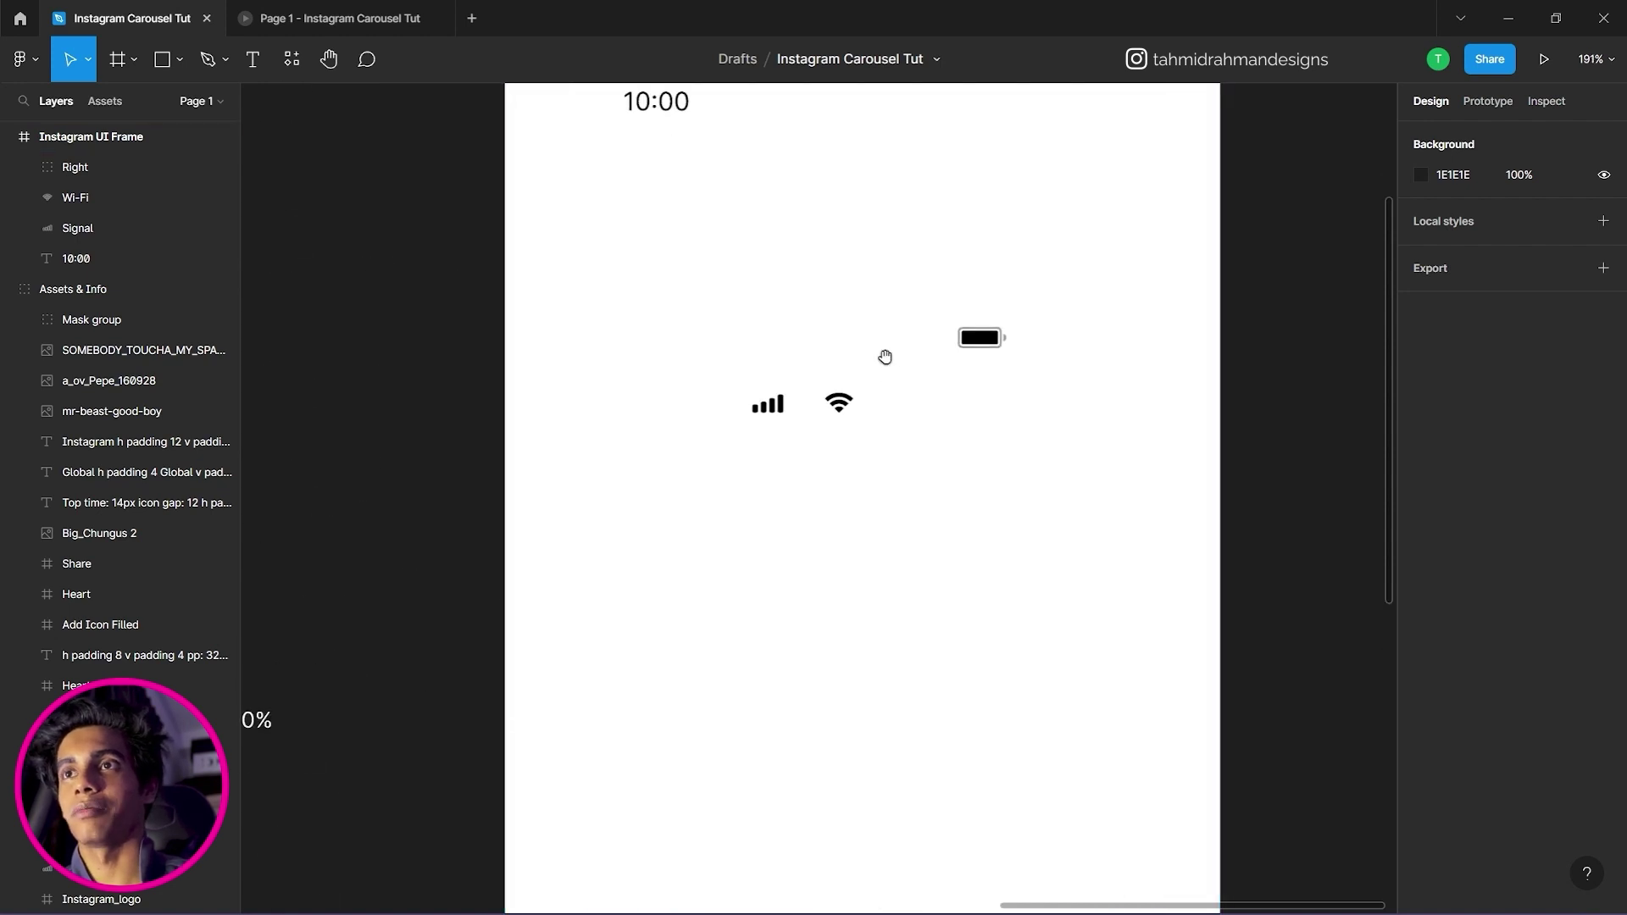
drag(885, 357, 794, 524)
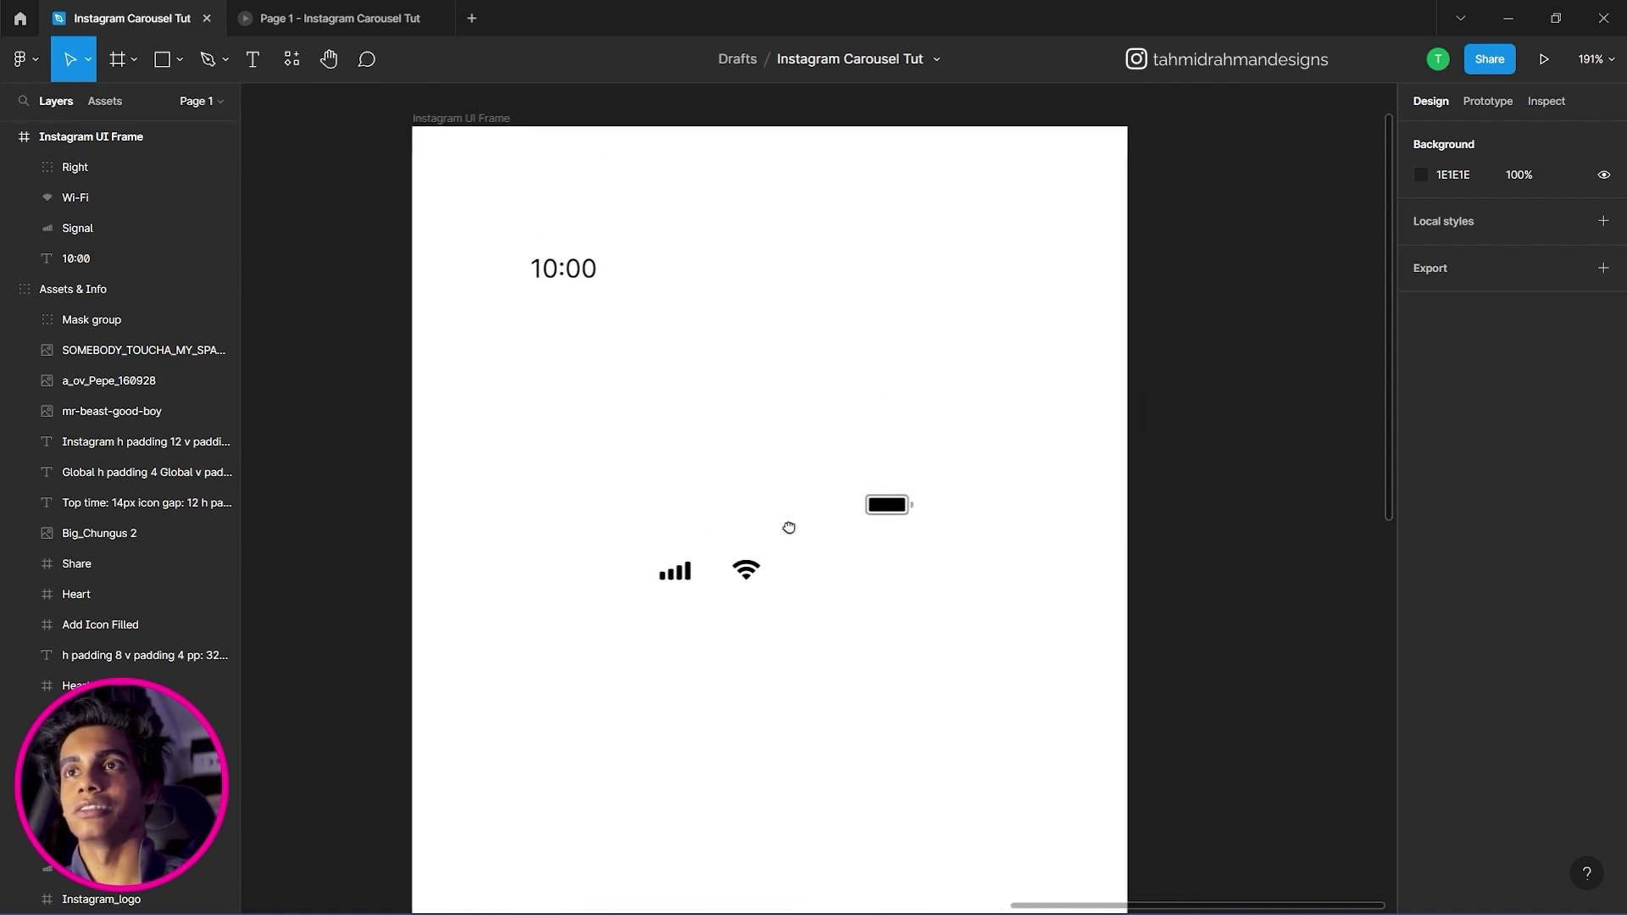
click(575, 272)
drag(652, 512, 1090, 599)
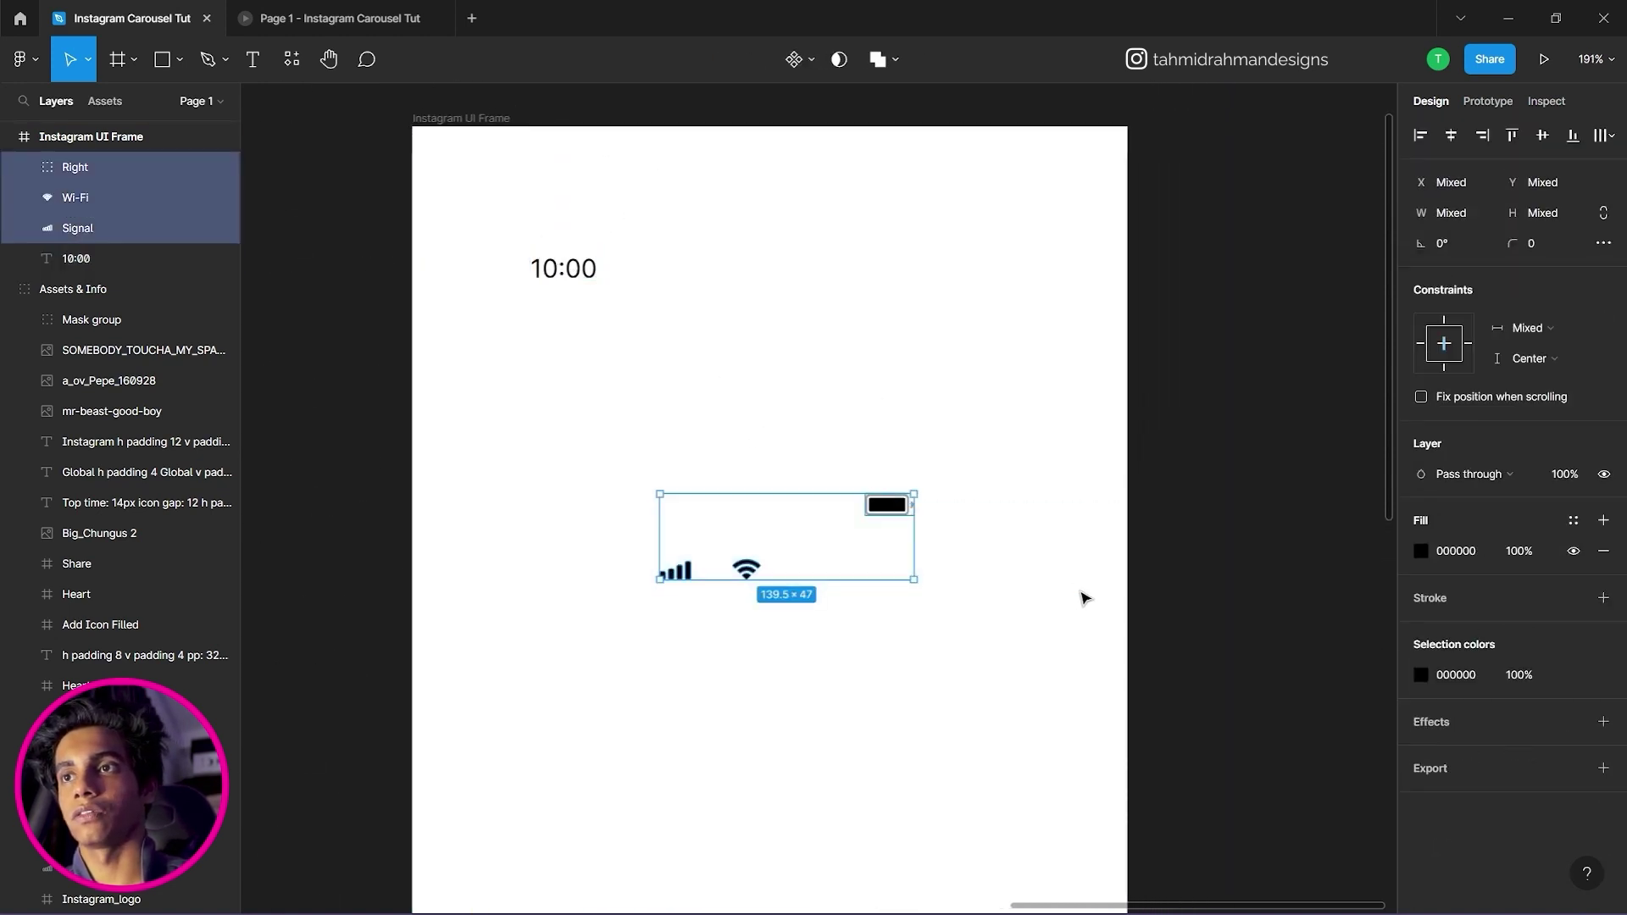
click(999, 454)
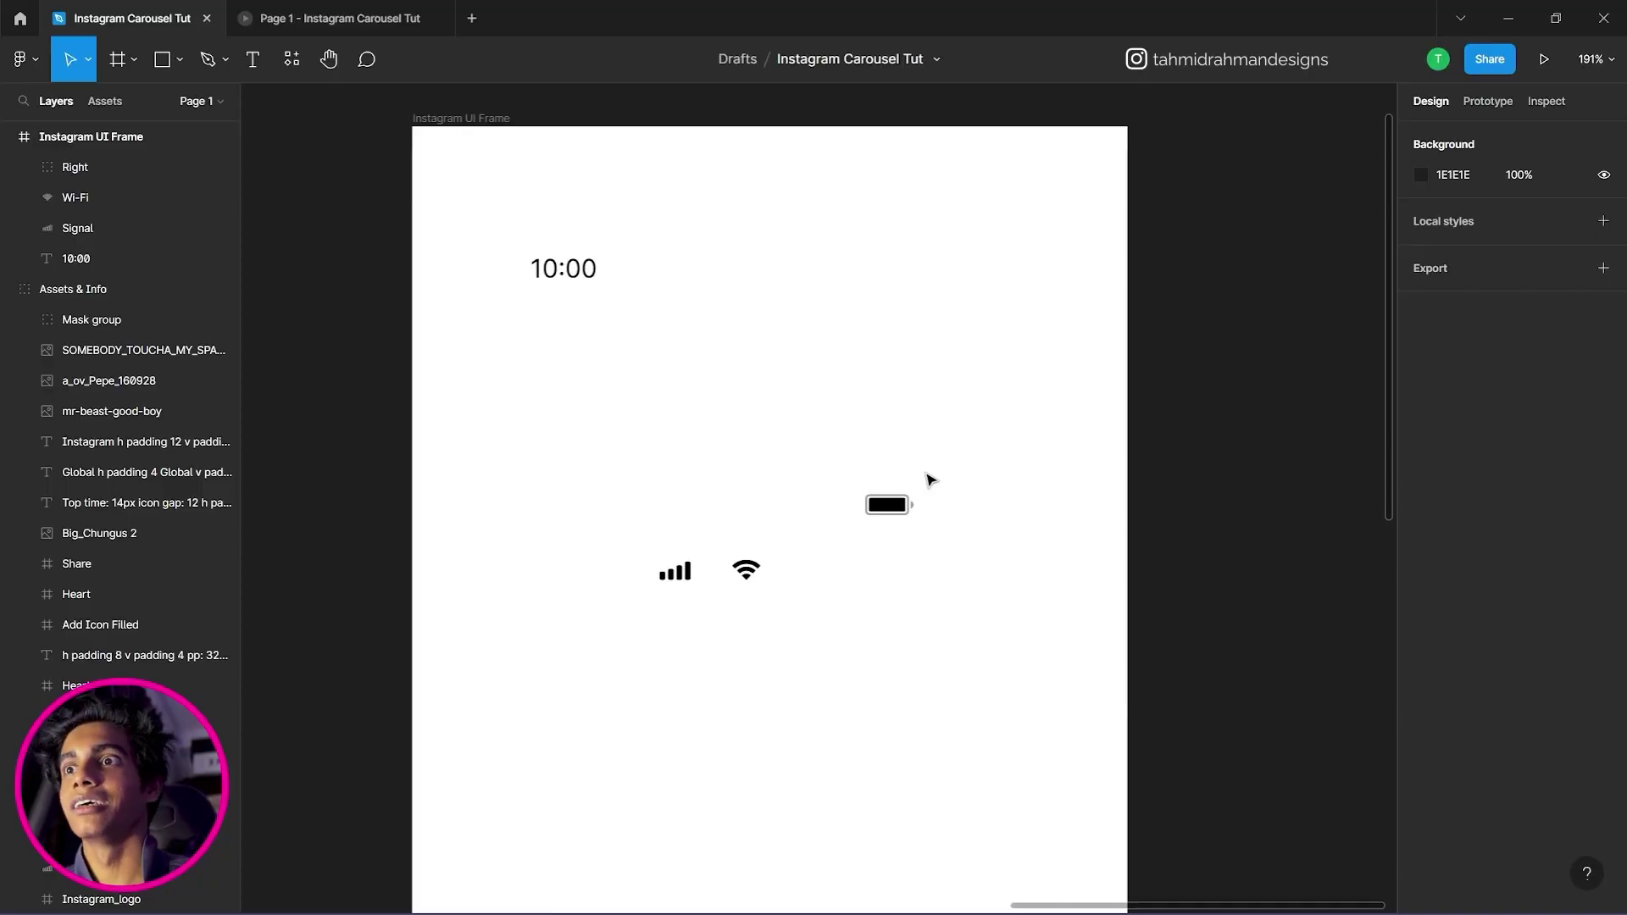
drag(892, 506, 835, 572)
click(889, 529)
drag(892, 520, 653, 596)
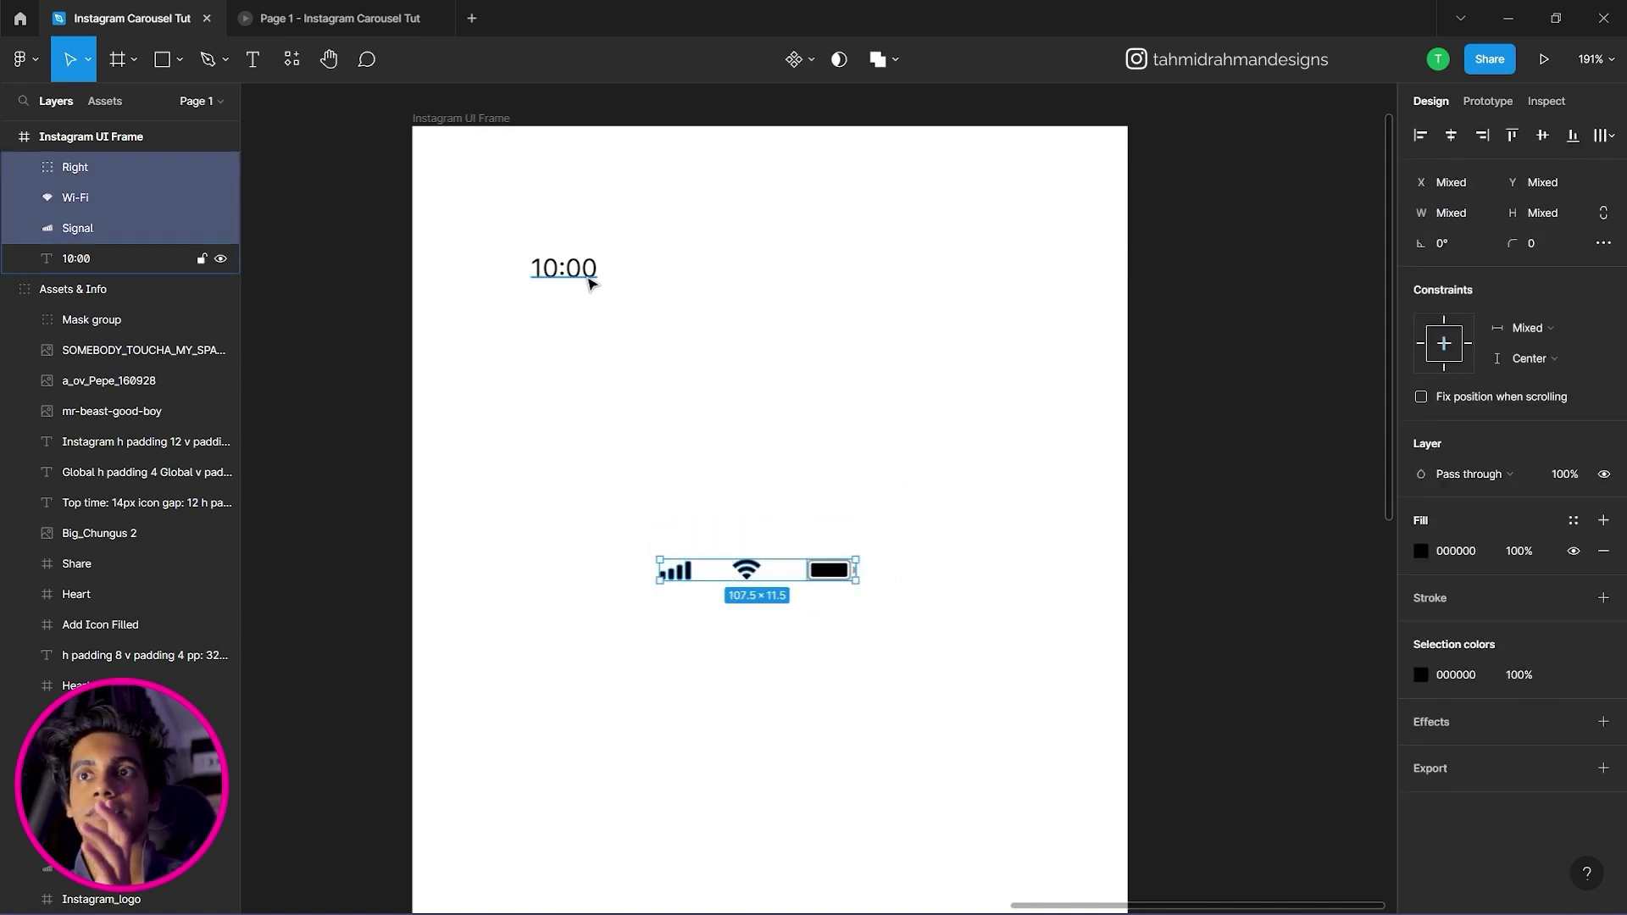
click(705, 345)
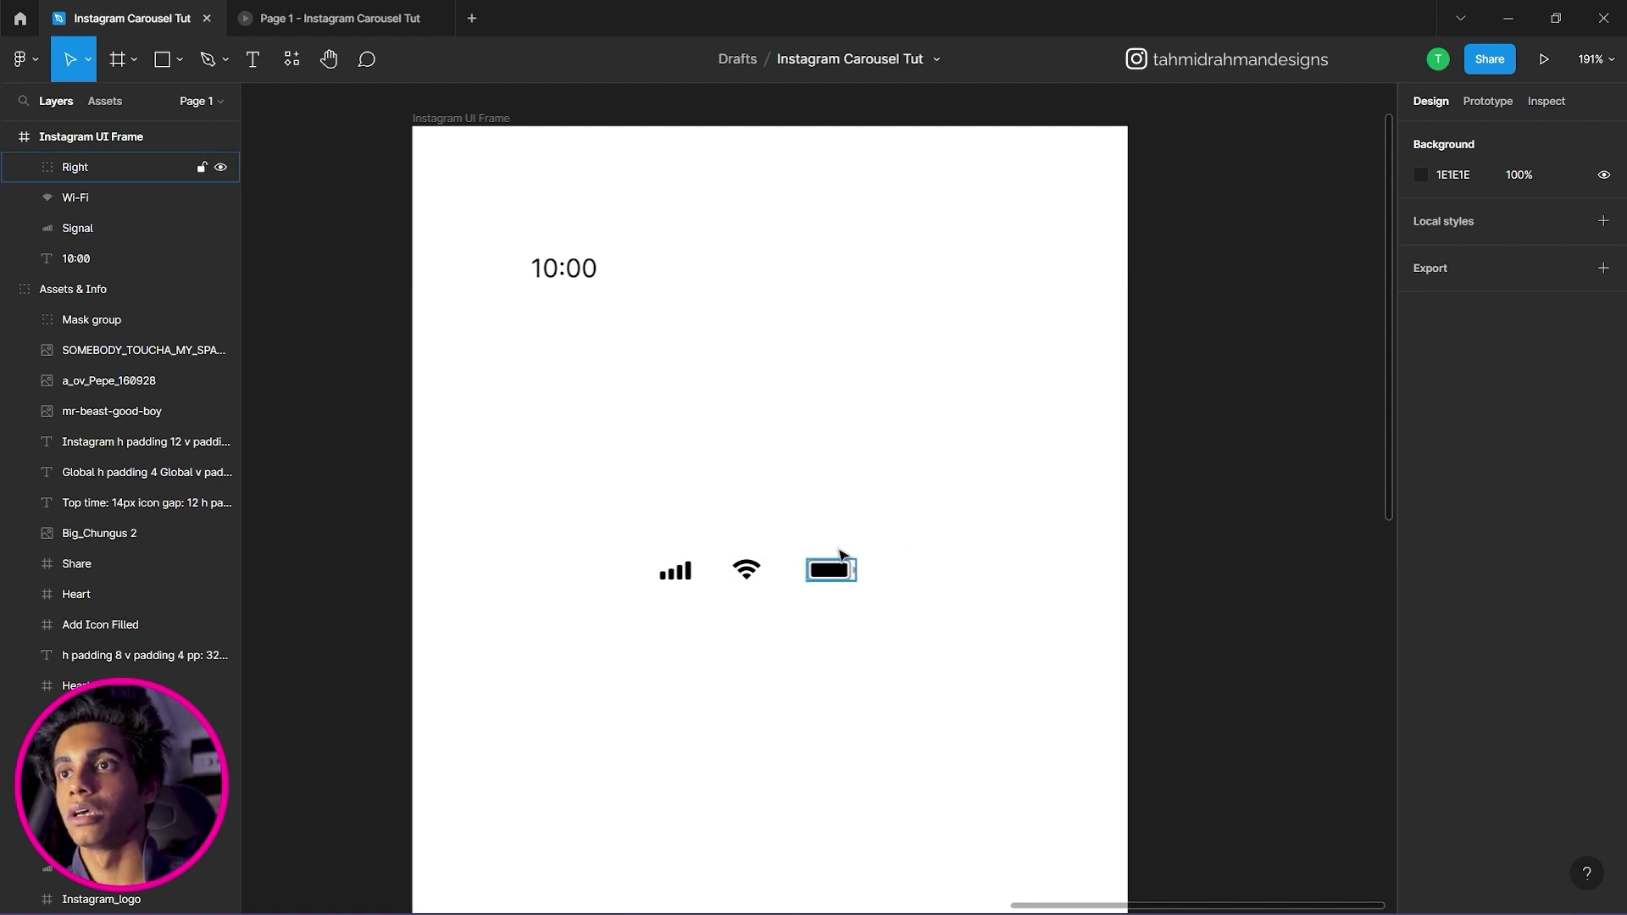
Offset the battery icon slightly above the other two and wrap all three status icons in an auto layout.
click(852, 576)
drag(856, 582, 637, 616)
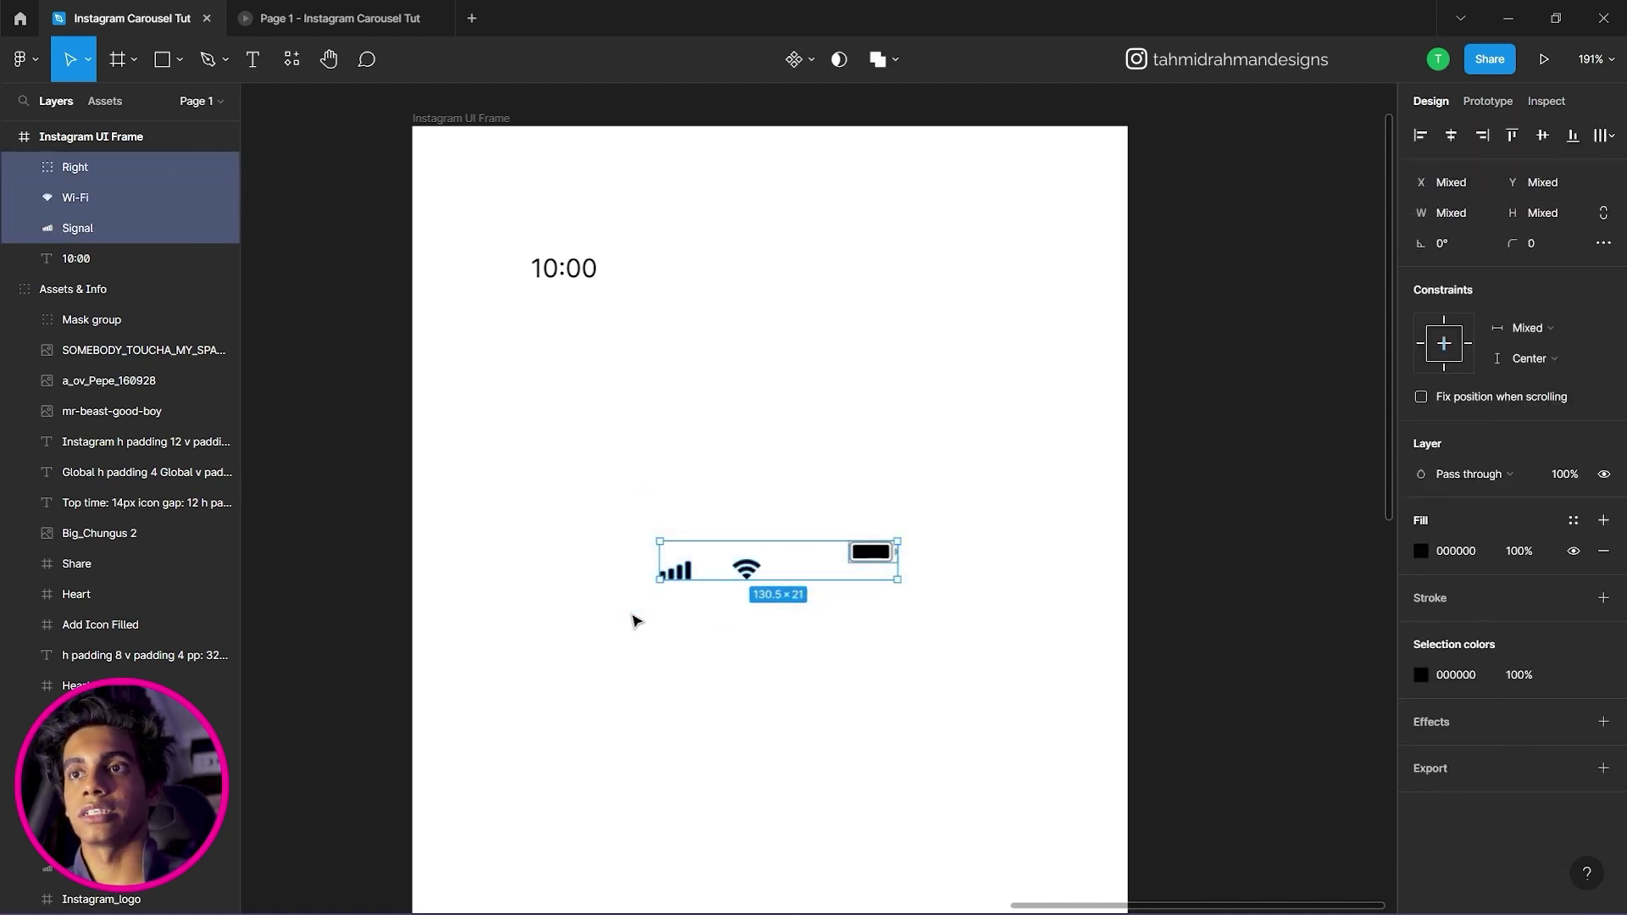
right_click(853, 551)
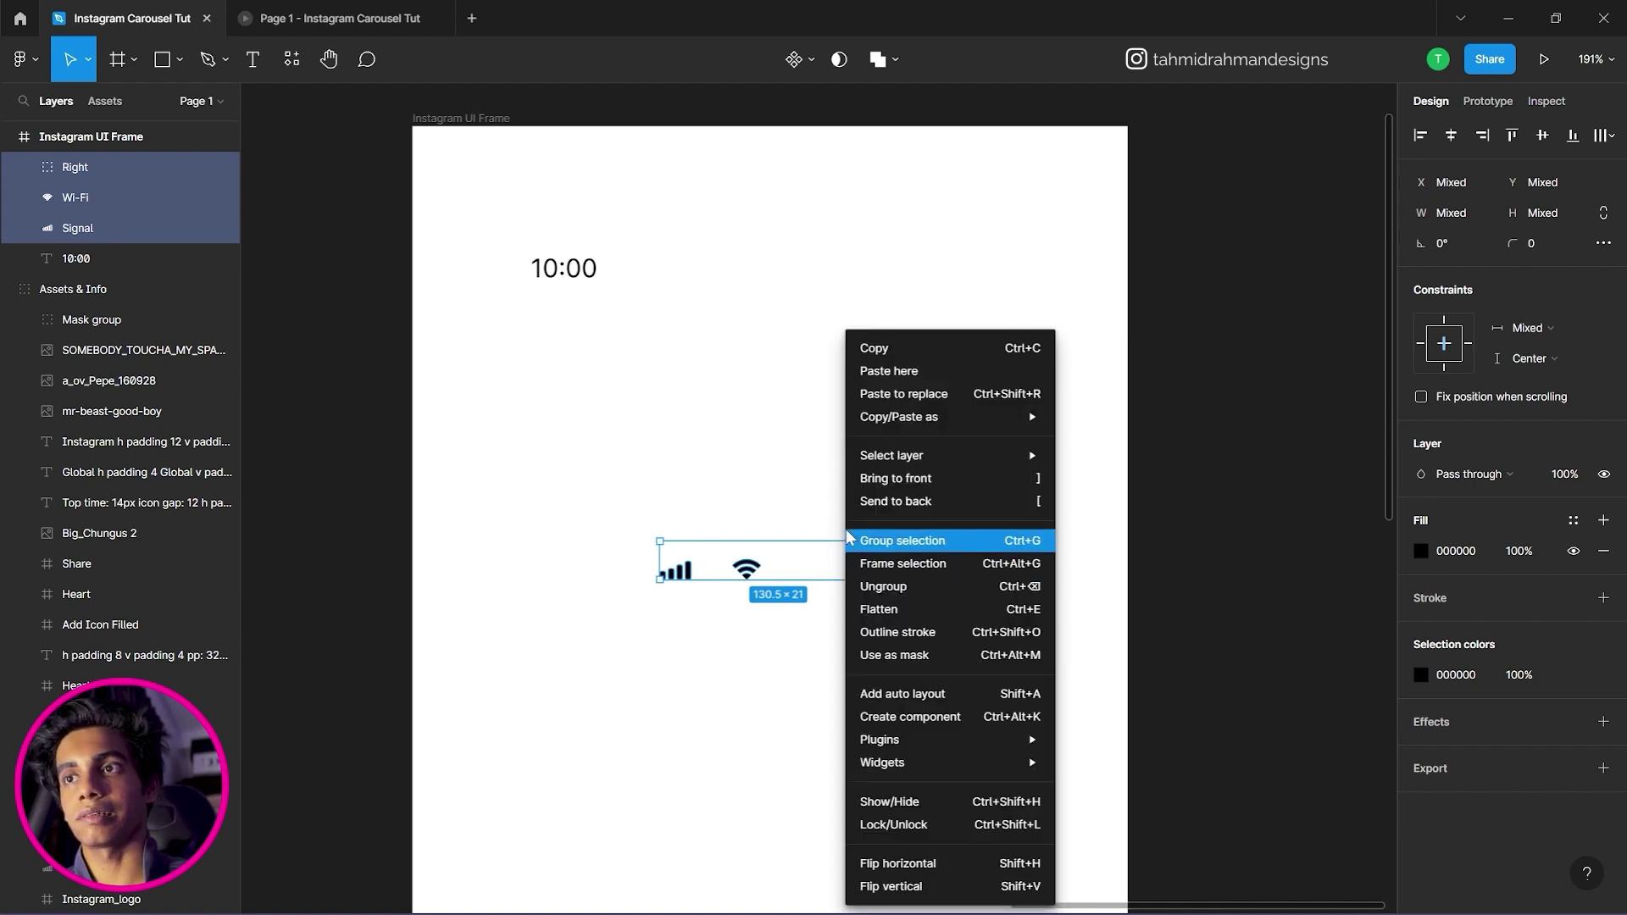
click(927, 702)
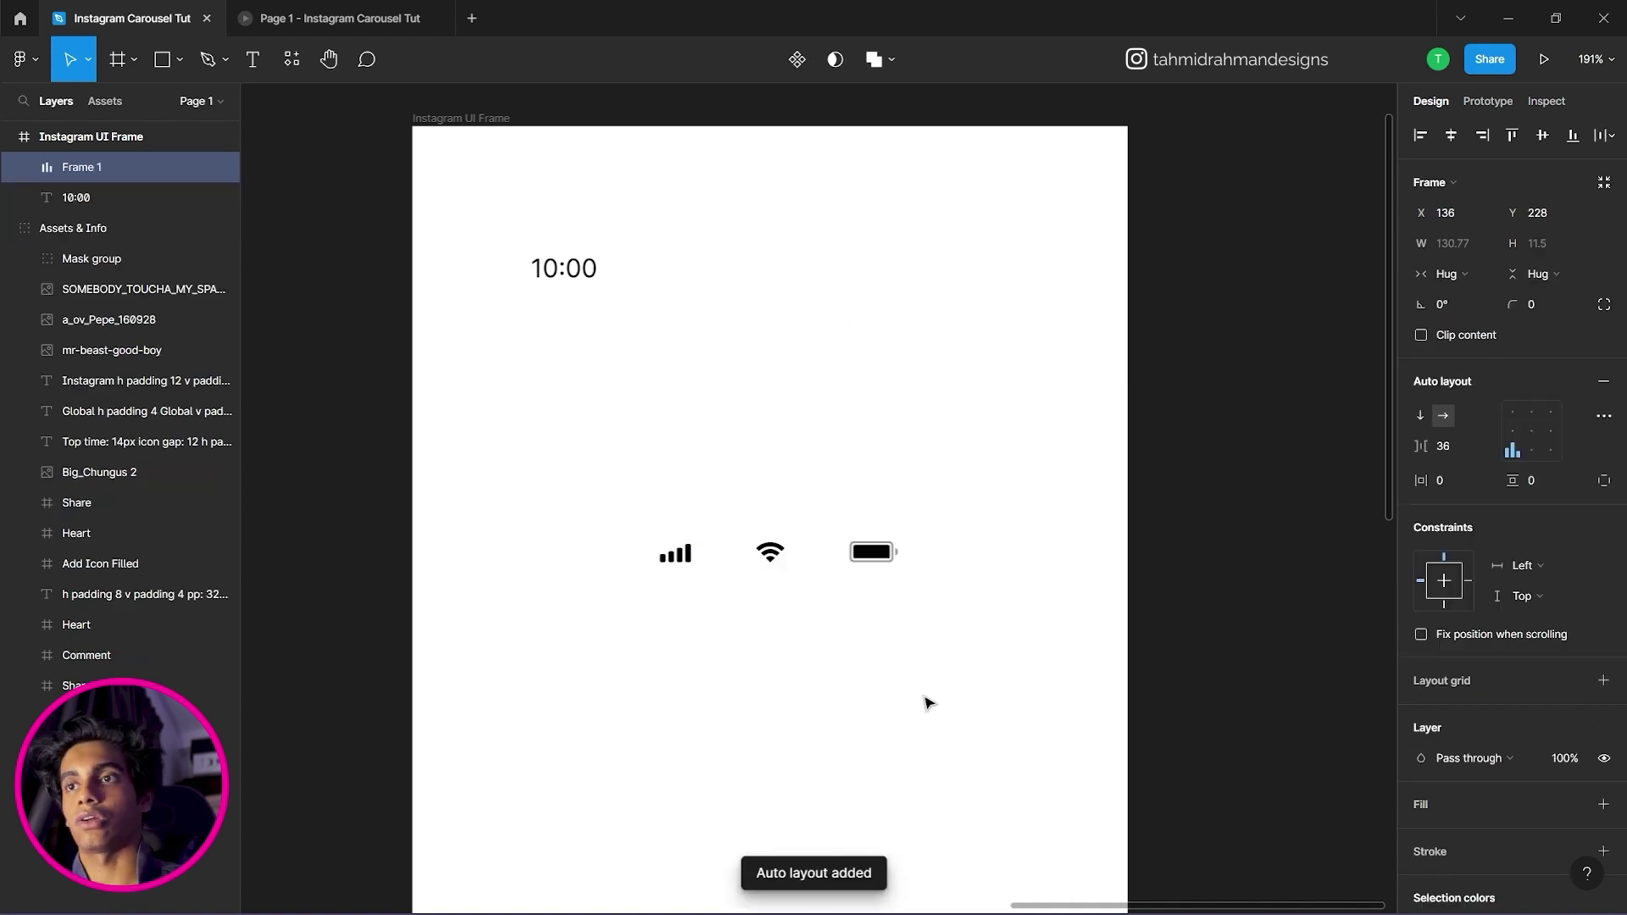
Move the icon row to about X 153, Y 202, try the vertical layout direction, and return it to horizontal.
click(908, 530)
drag(881, 552, 912, 507)
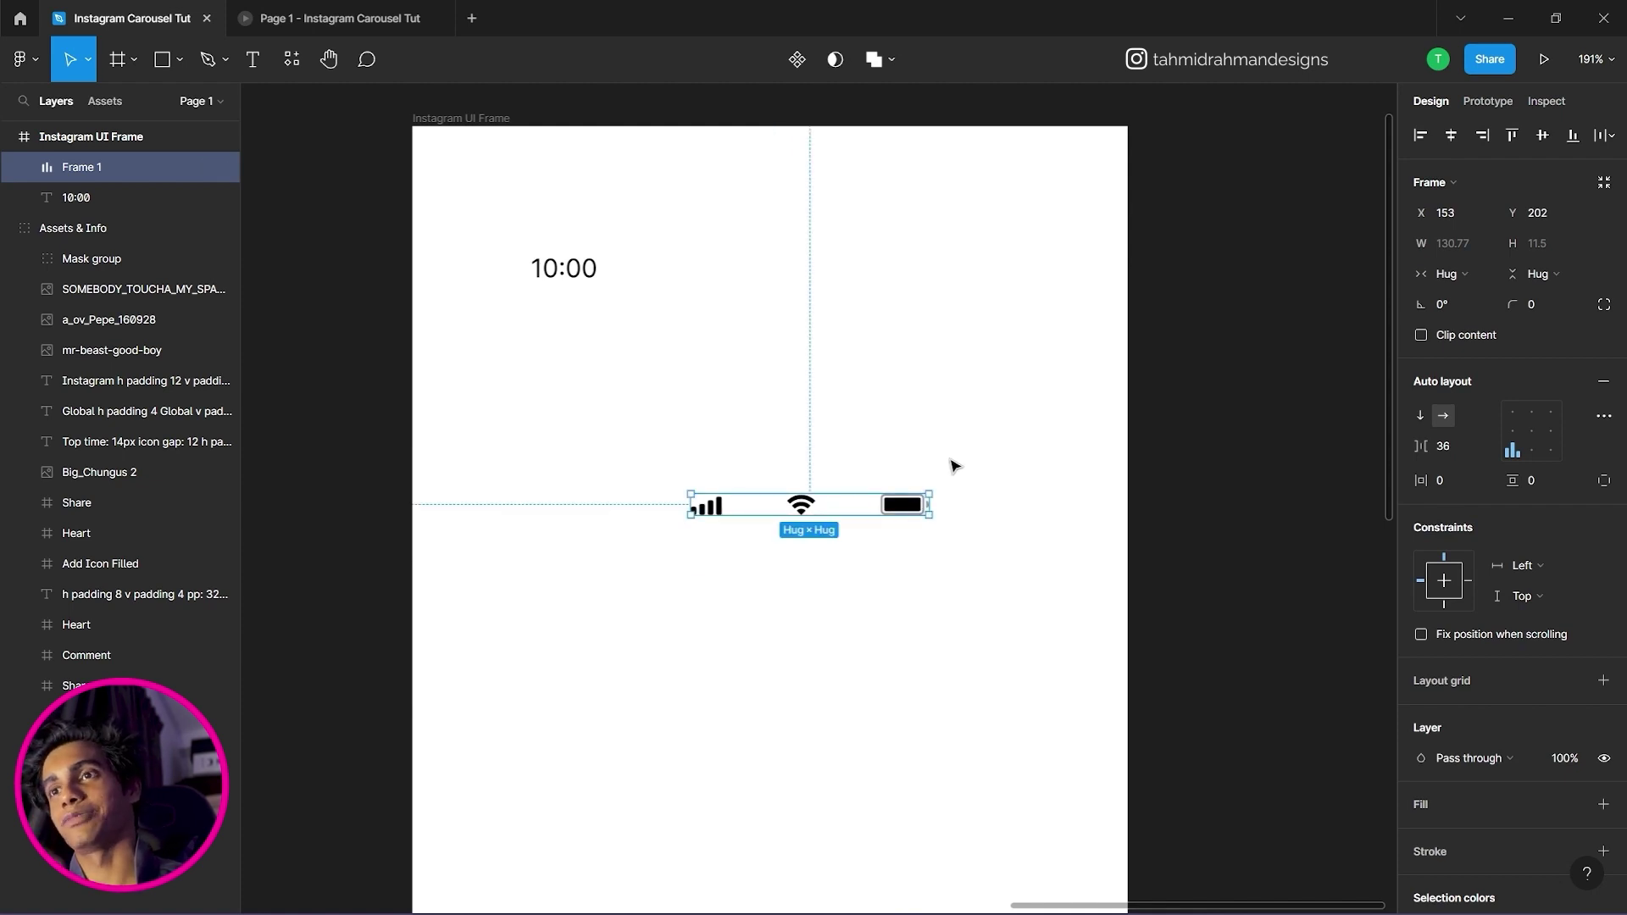
click(1425, 417)
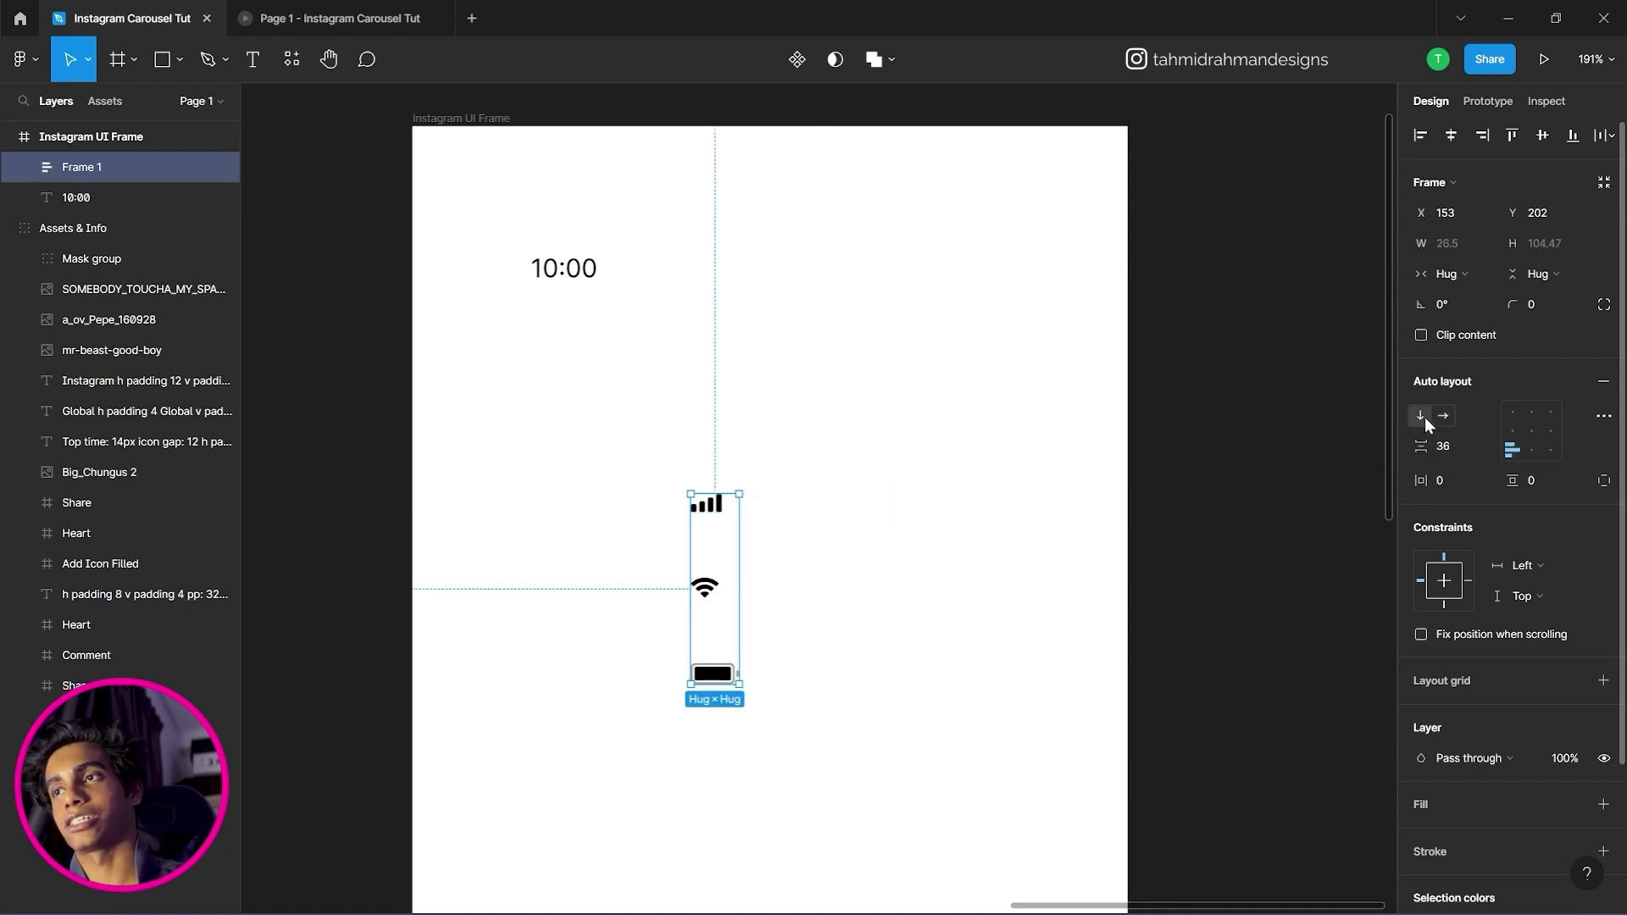
click(1446, 414)
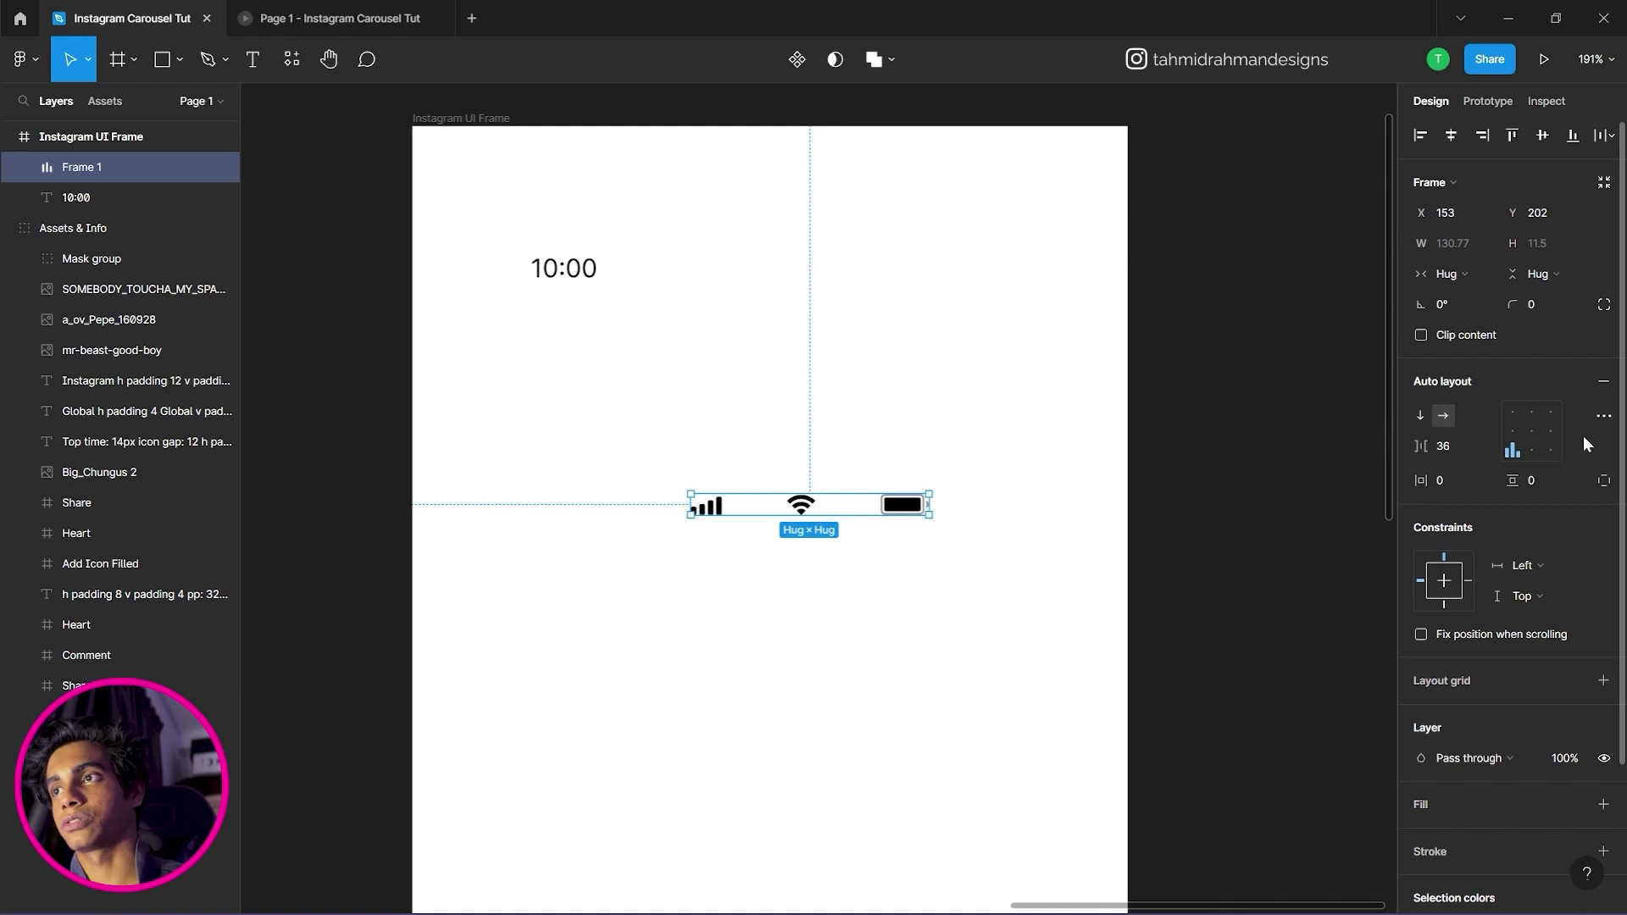
Try different auto layout alignments for the icon row and settle on centered alignment.
click(1516, 432)
click(1547, 418)
click(1533, 428)
click(1533, 415)
click(1531, 430)
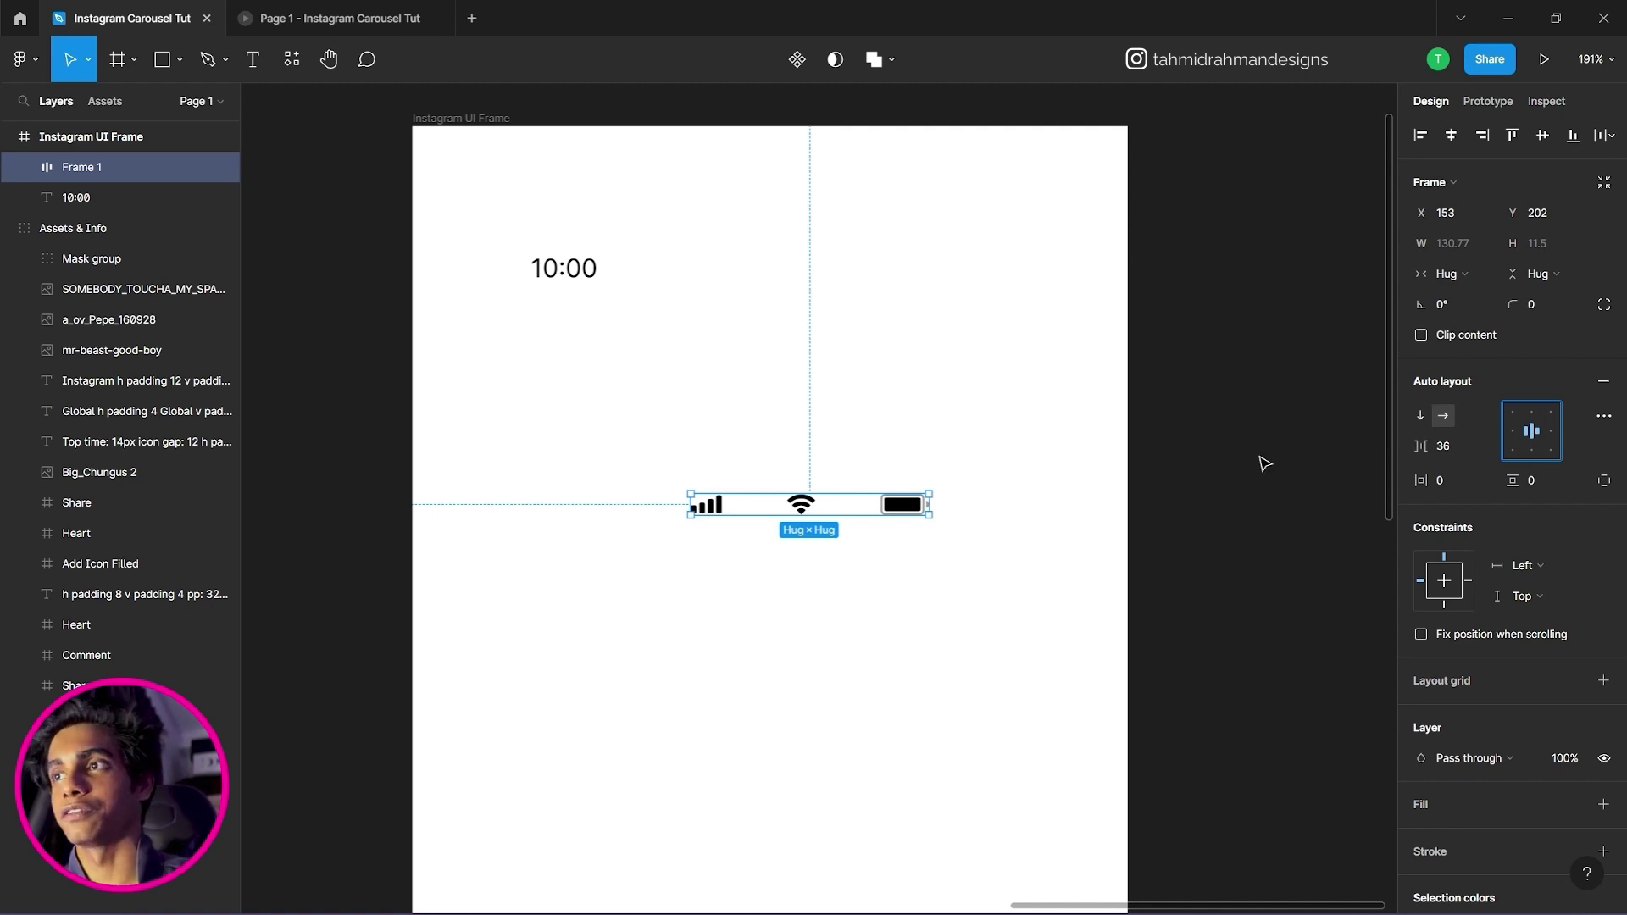
Reduce the spacing between the status icons to 24.
click(1083, 447)
click(909, 507)
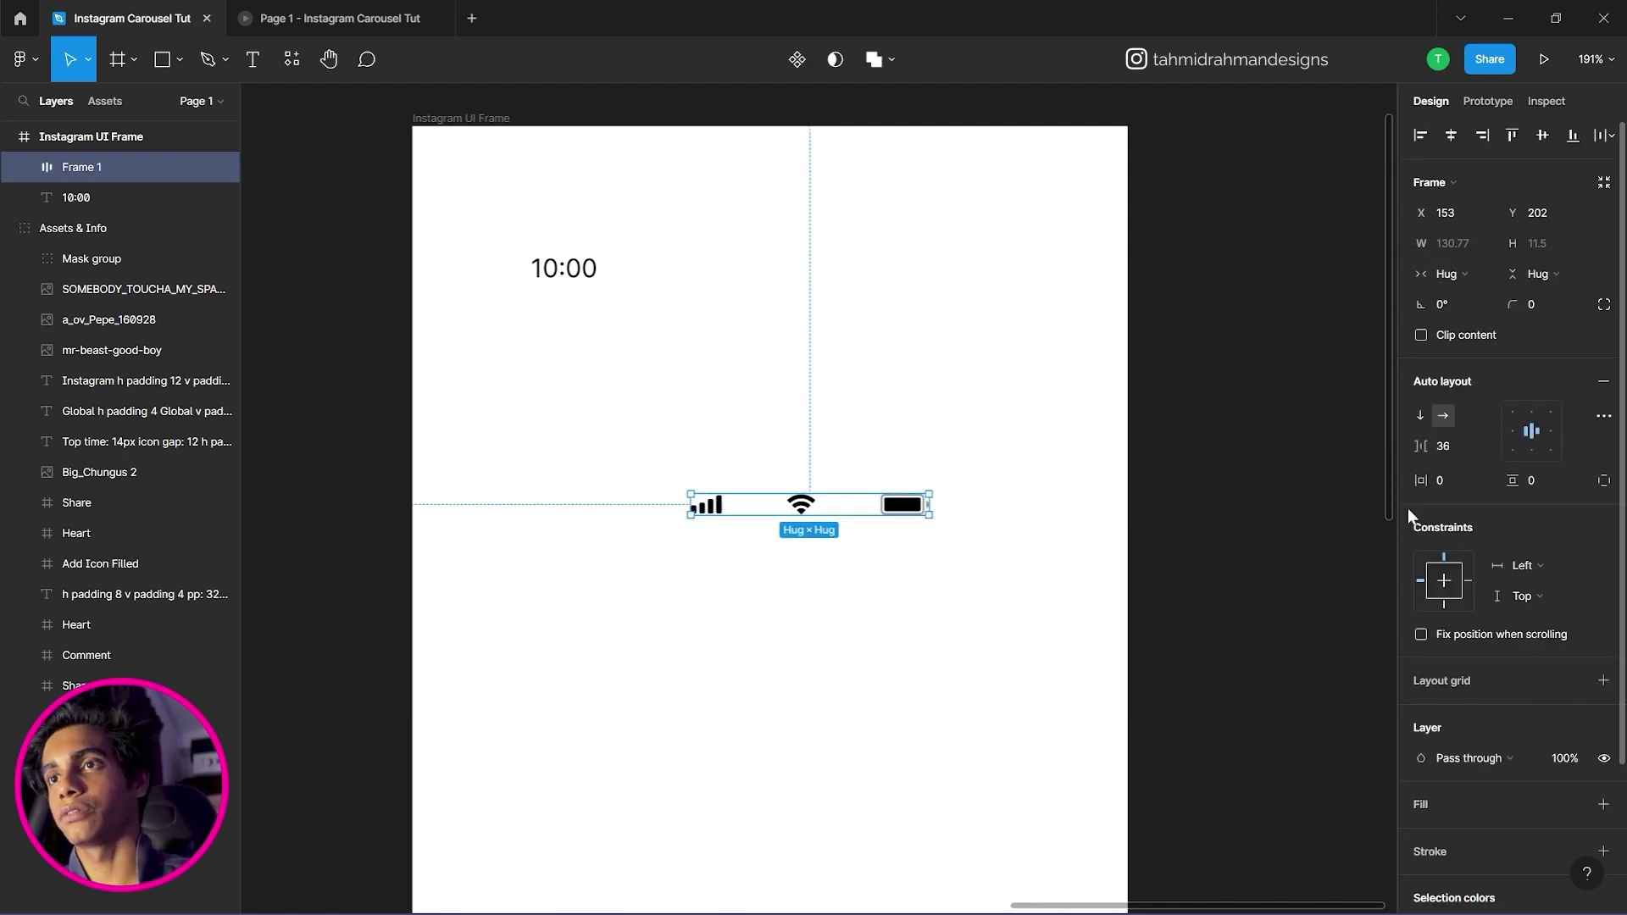
mouse_move(1418, 447)
mouse_down()
mouse_move(1289, 443)
mouse_move(1394, 457)
mouse_up()
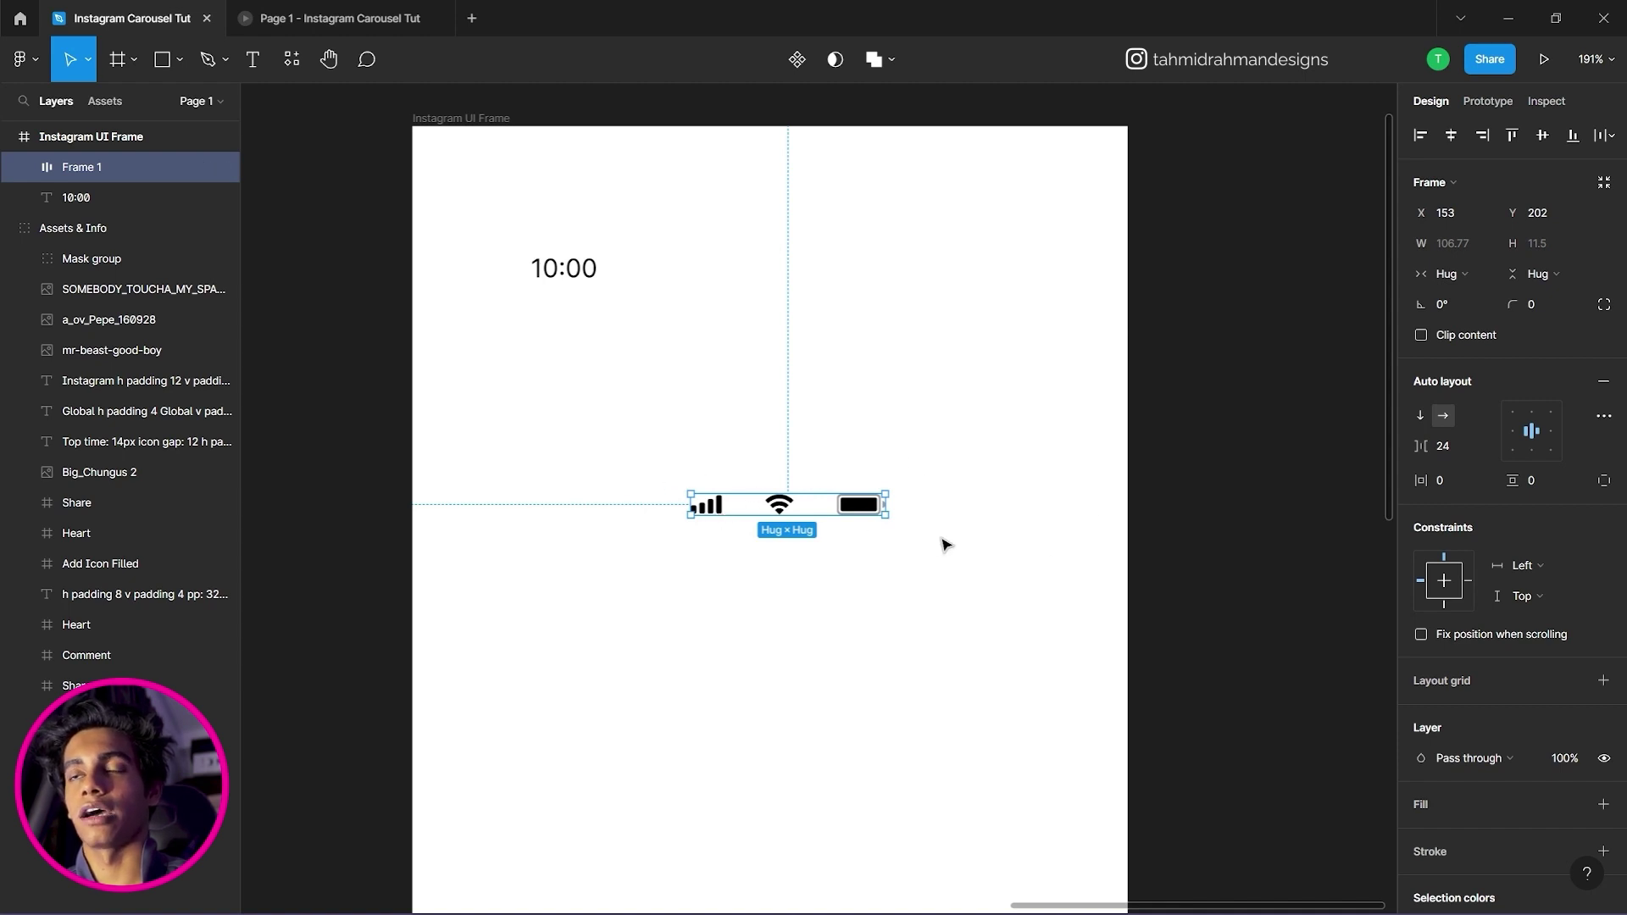
Check the icon gap in the Top section of the design notes and set the icon row's spacing to 12.
scroll(915, 469, left, 6)
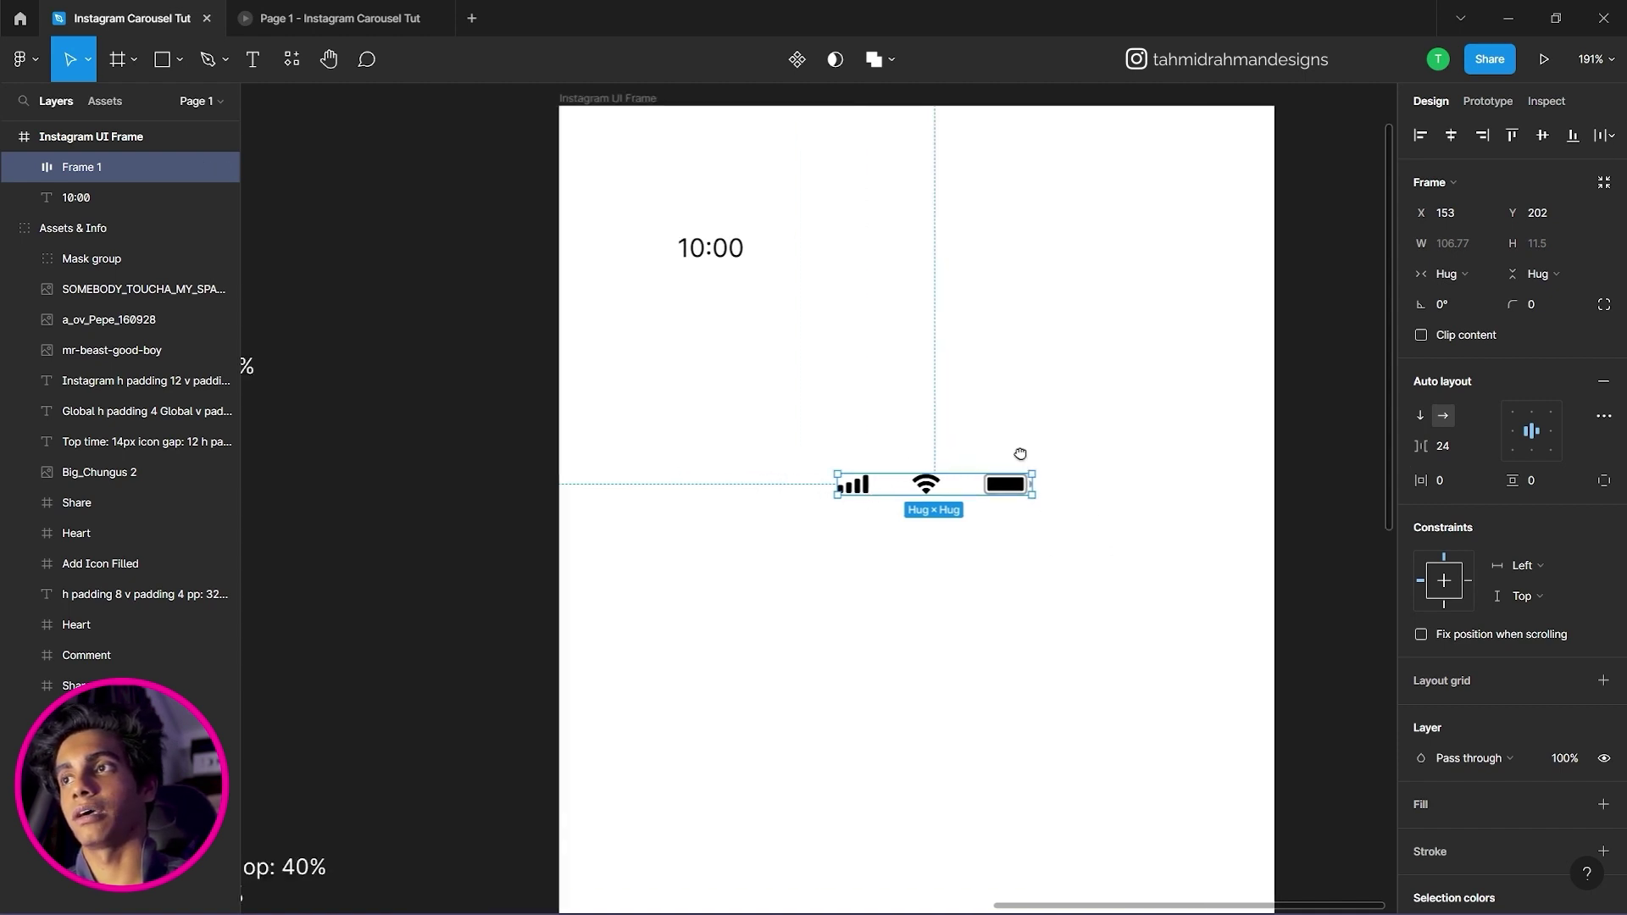
scroll(1084, 461, up, 2)
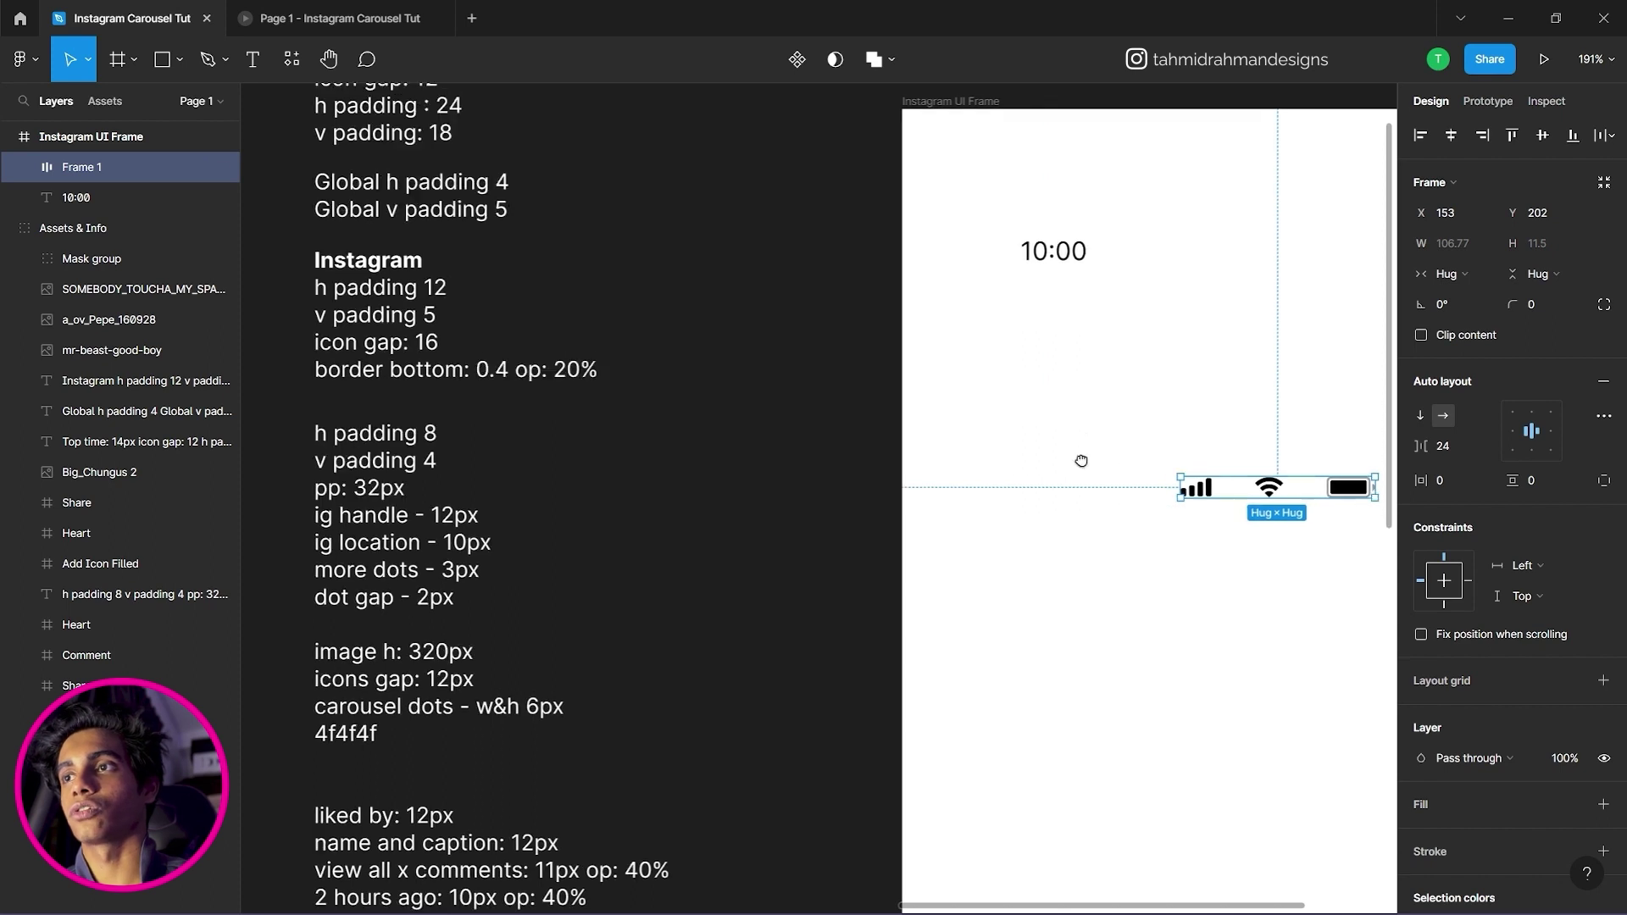
scroll(992, 451, left, 2)
scroll(1186, 551, up, 2)
scroll(1186, 551, right, 1)
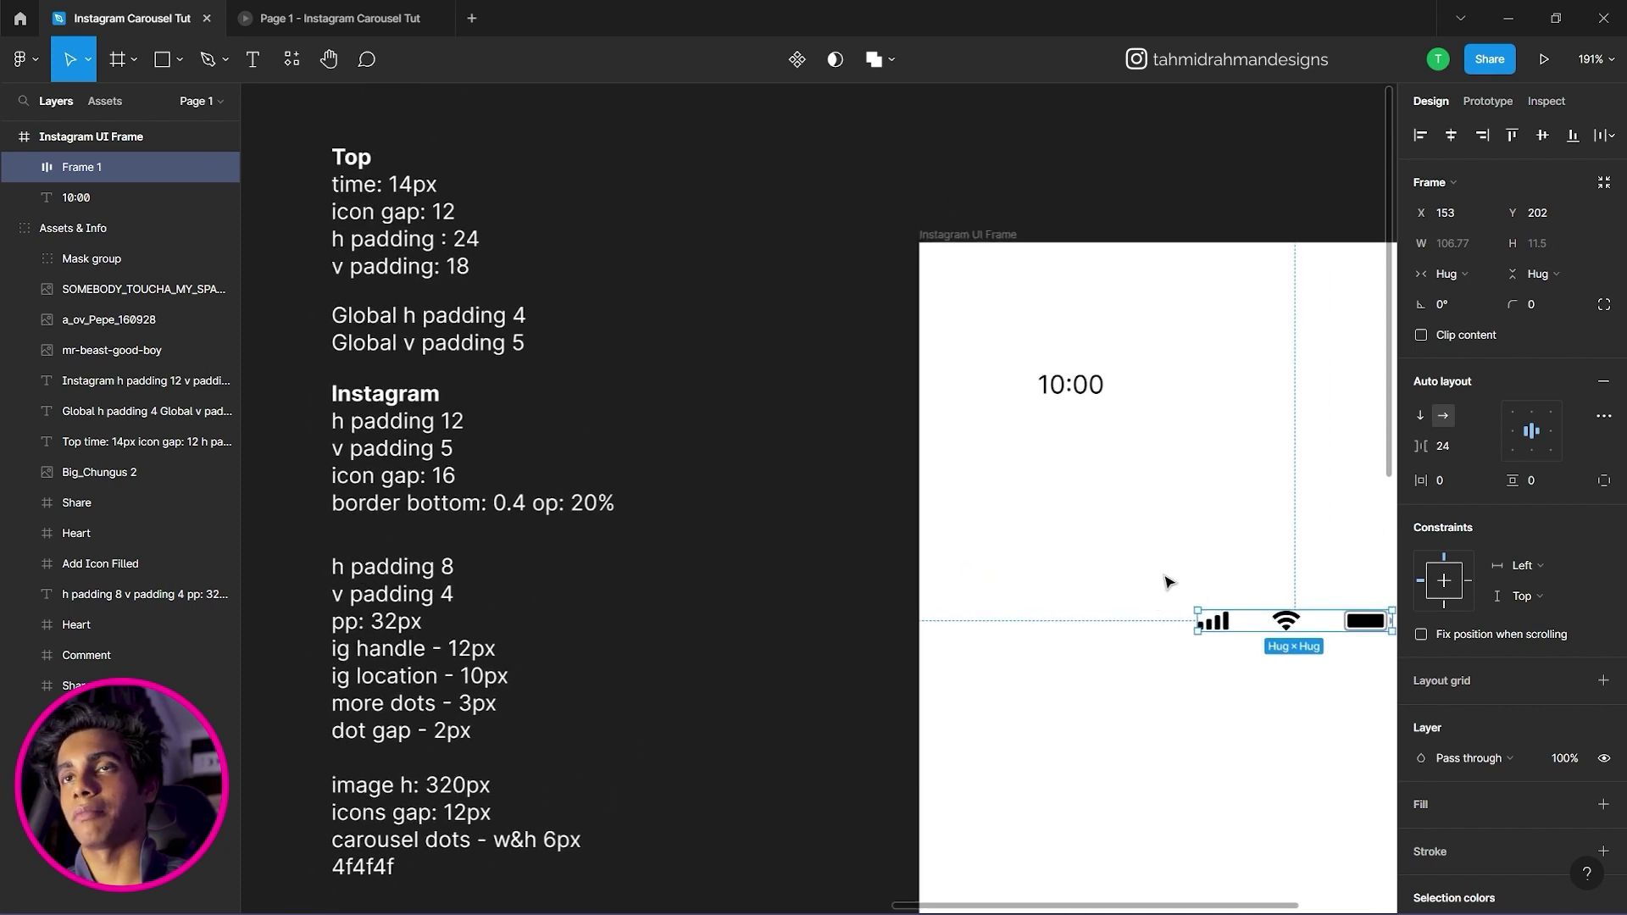
scroll(693, 357, right, 6)
scroll(693, 357, down, 4)
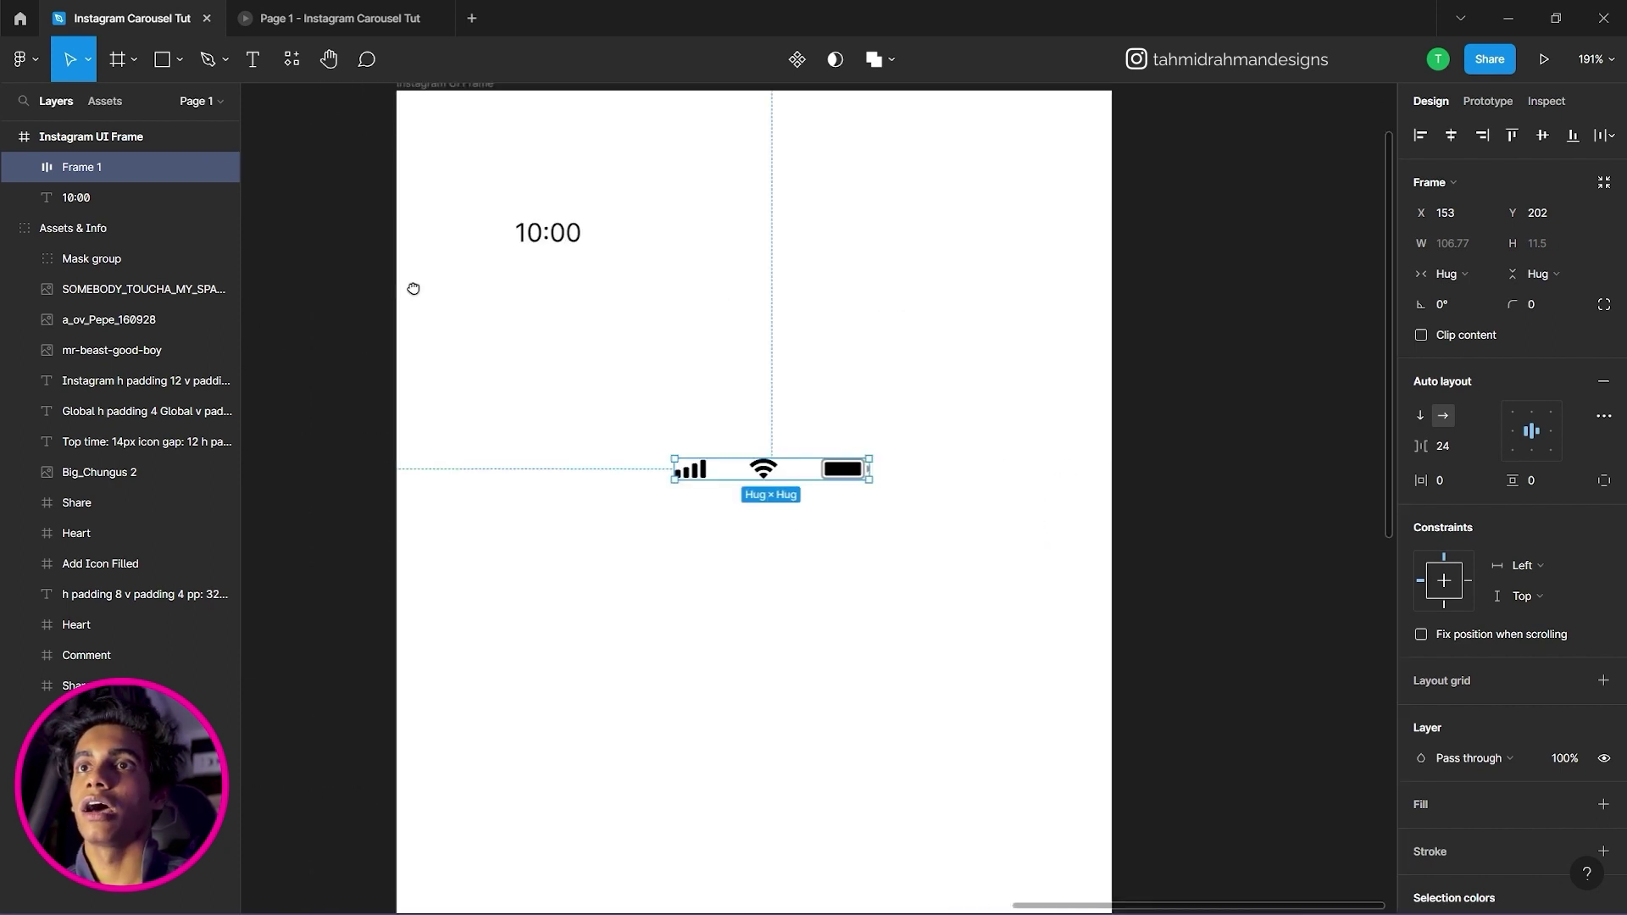
click(1442, 447)
text(12)
key(Return)
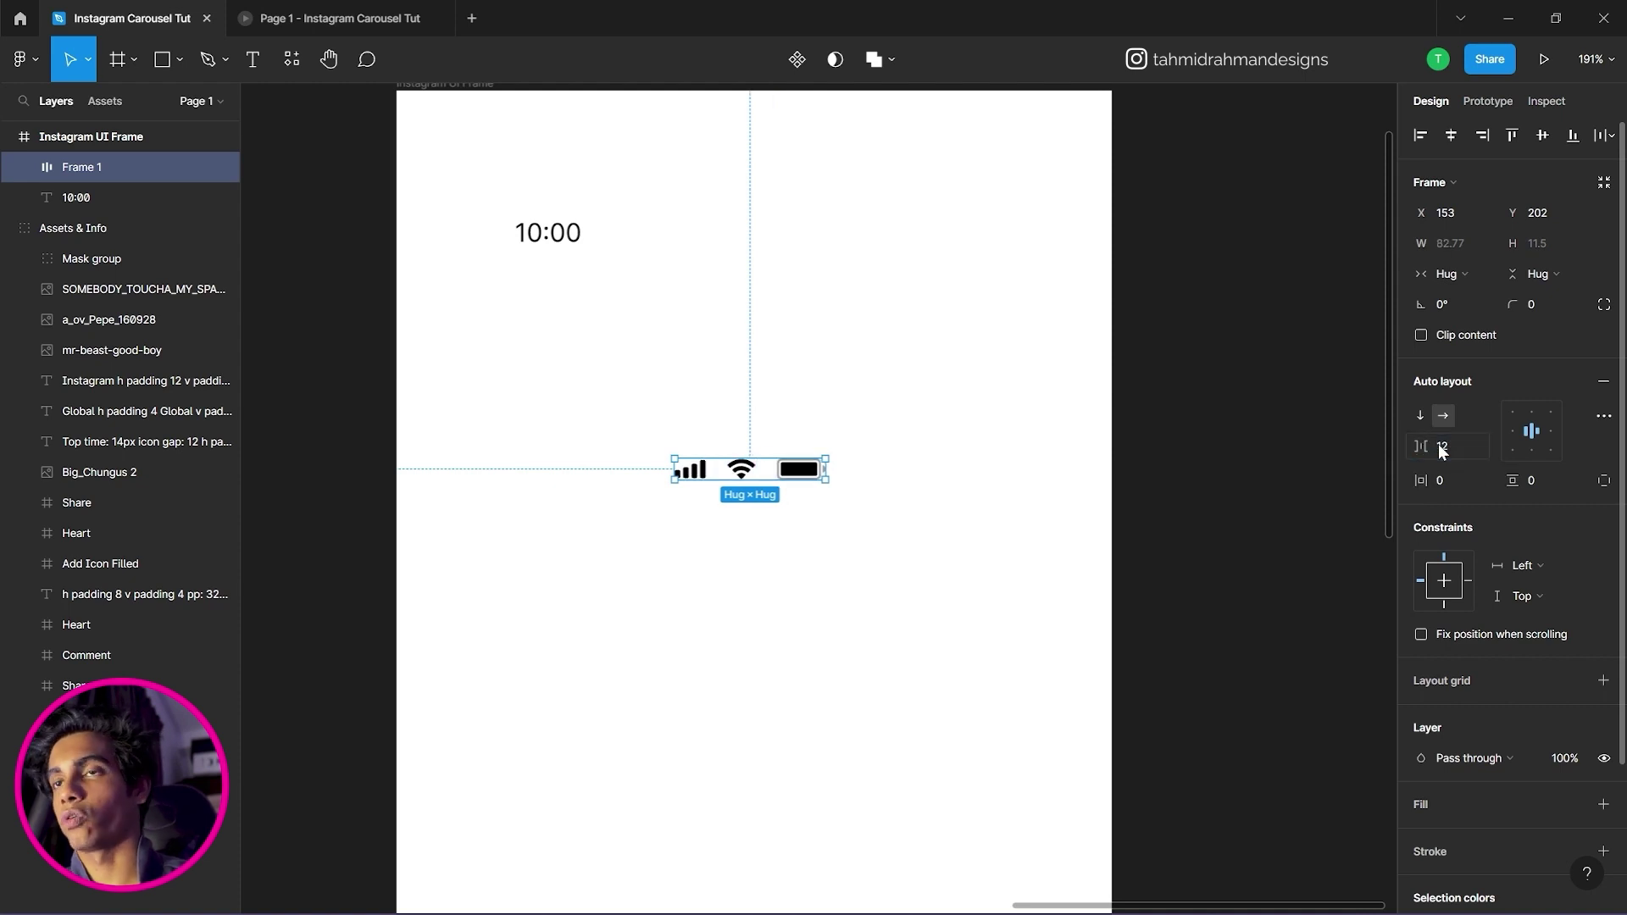
Move the status icon row up level with the "10:00" text on the frame's right side, to about X 236, Y 72.
click(806, 425)
drag(727, 430, 968, 525)
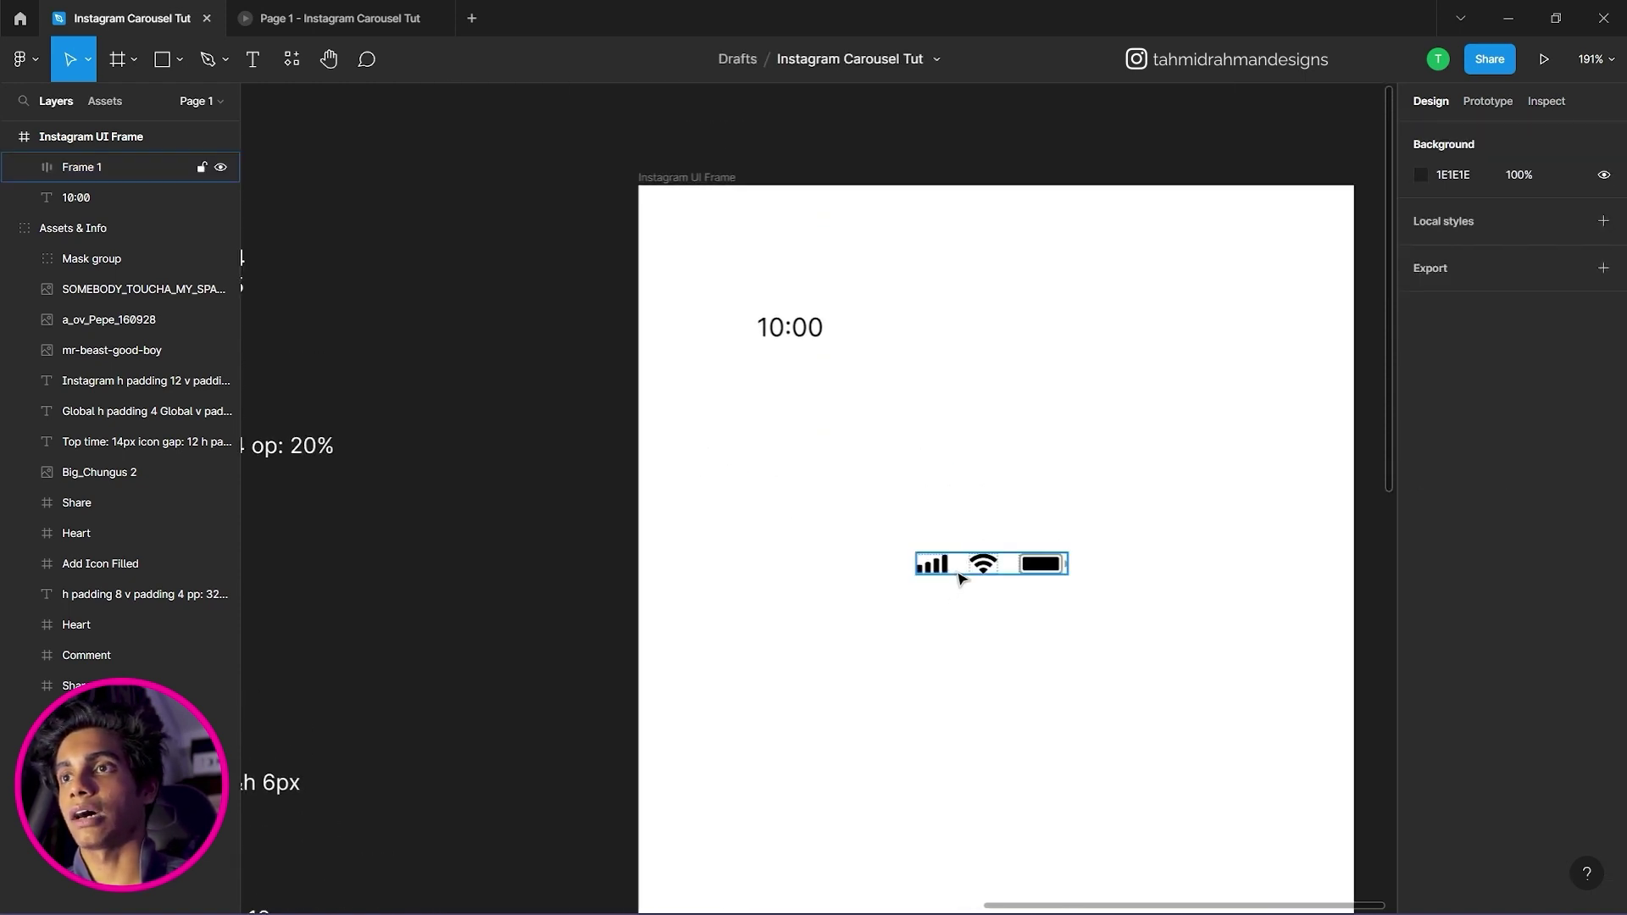
click(954, 575)
drag(823, 534, 765, 540)
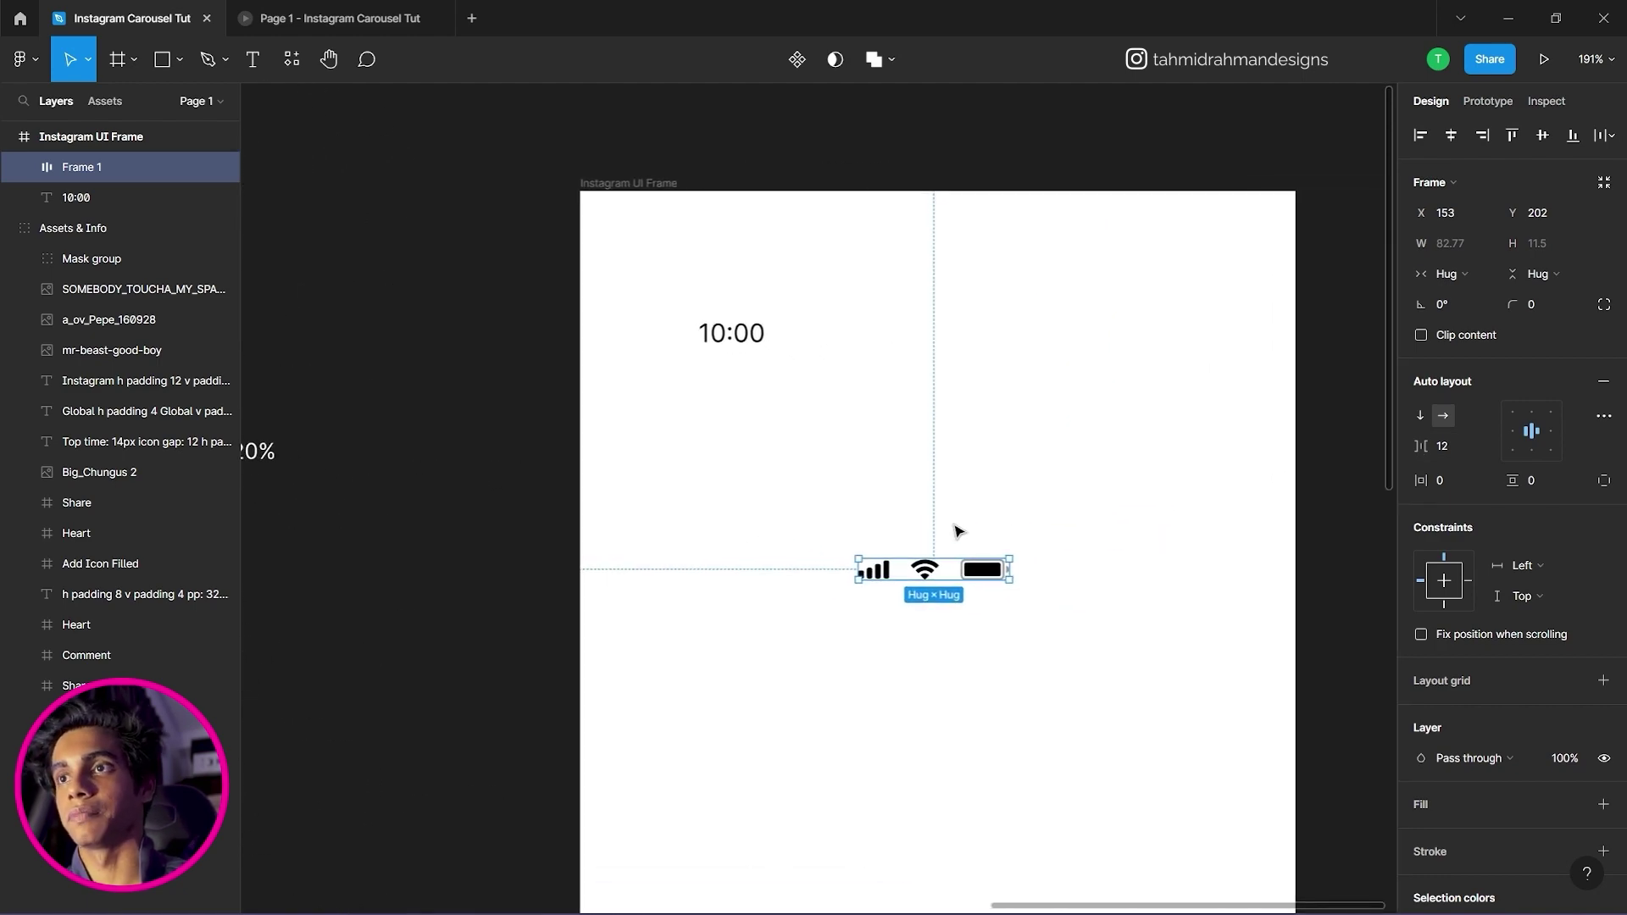
click(956, 532)
drag(980, 576, 1131, 337)
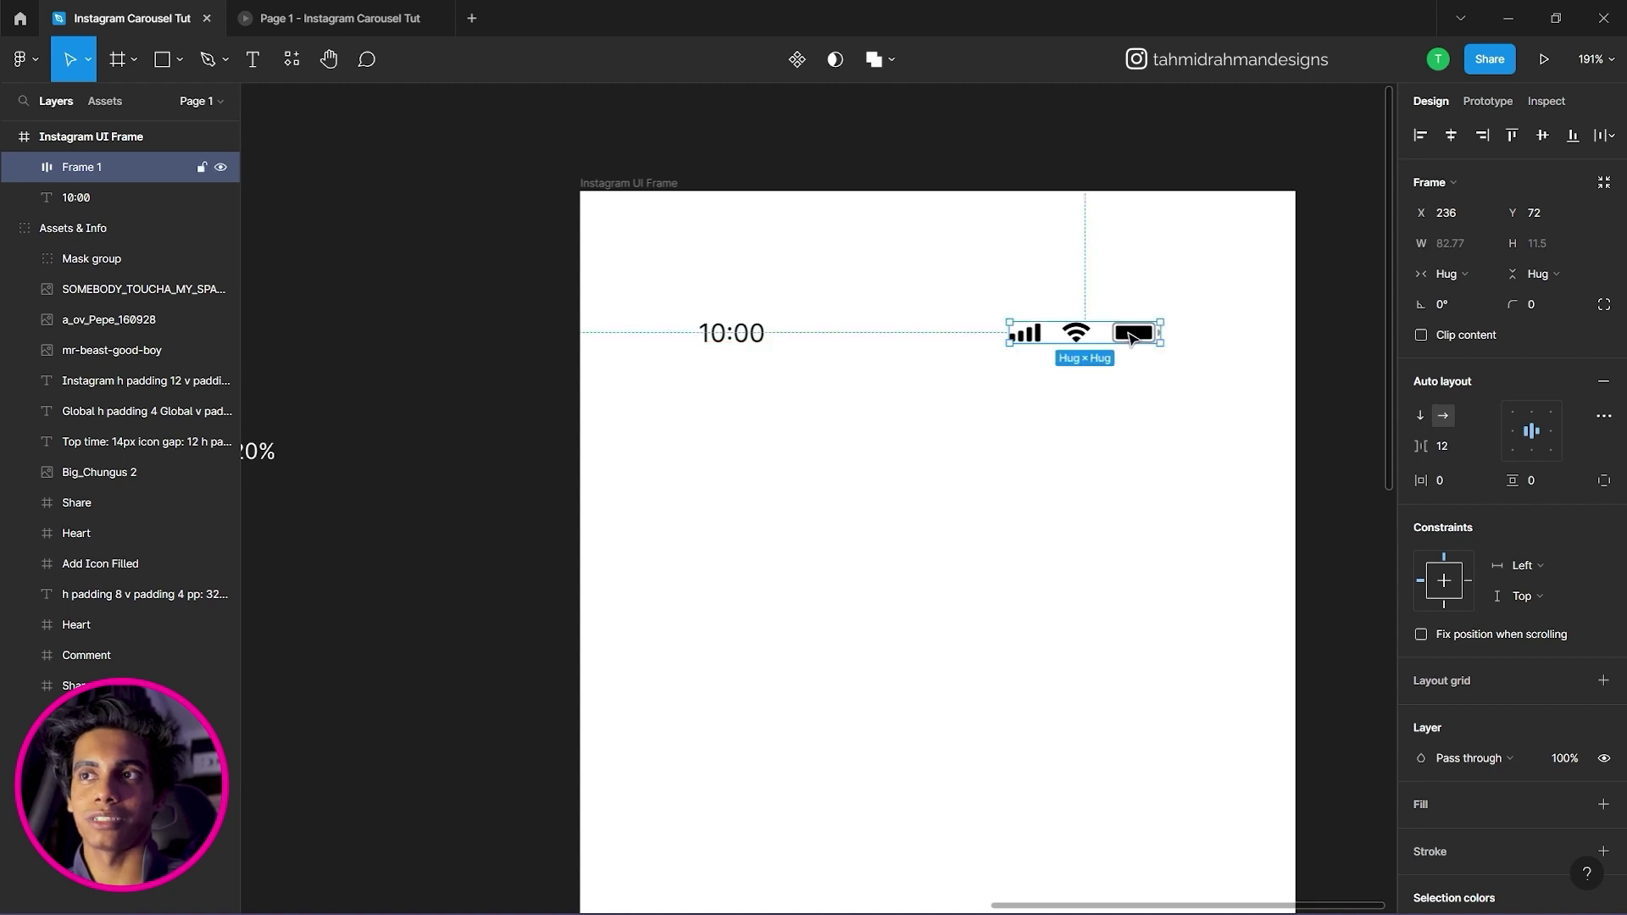
click(734, 339)
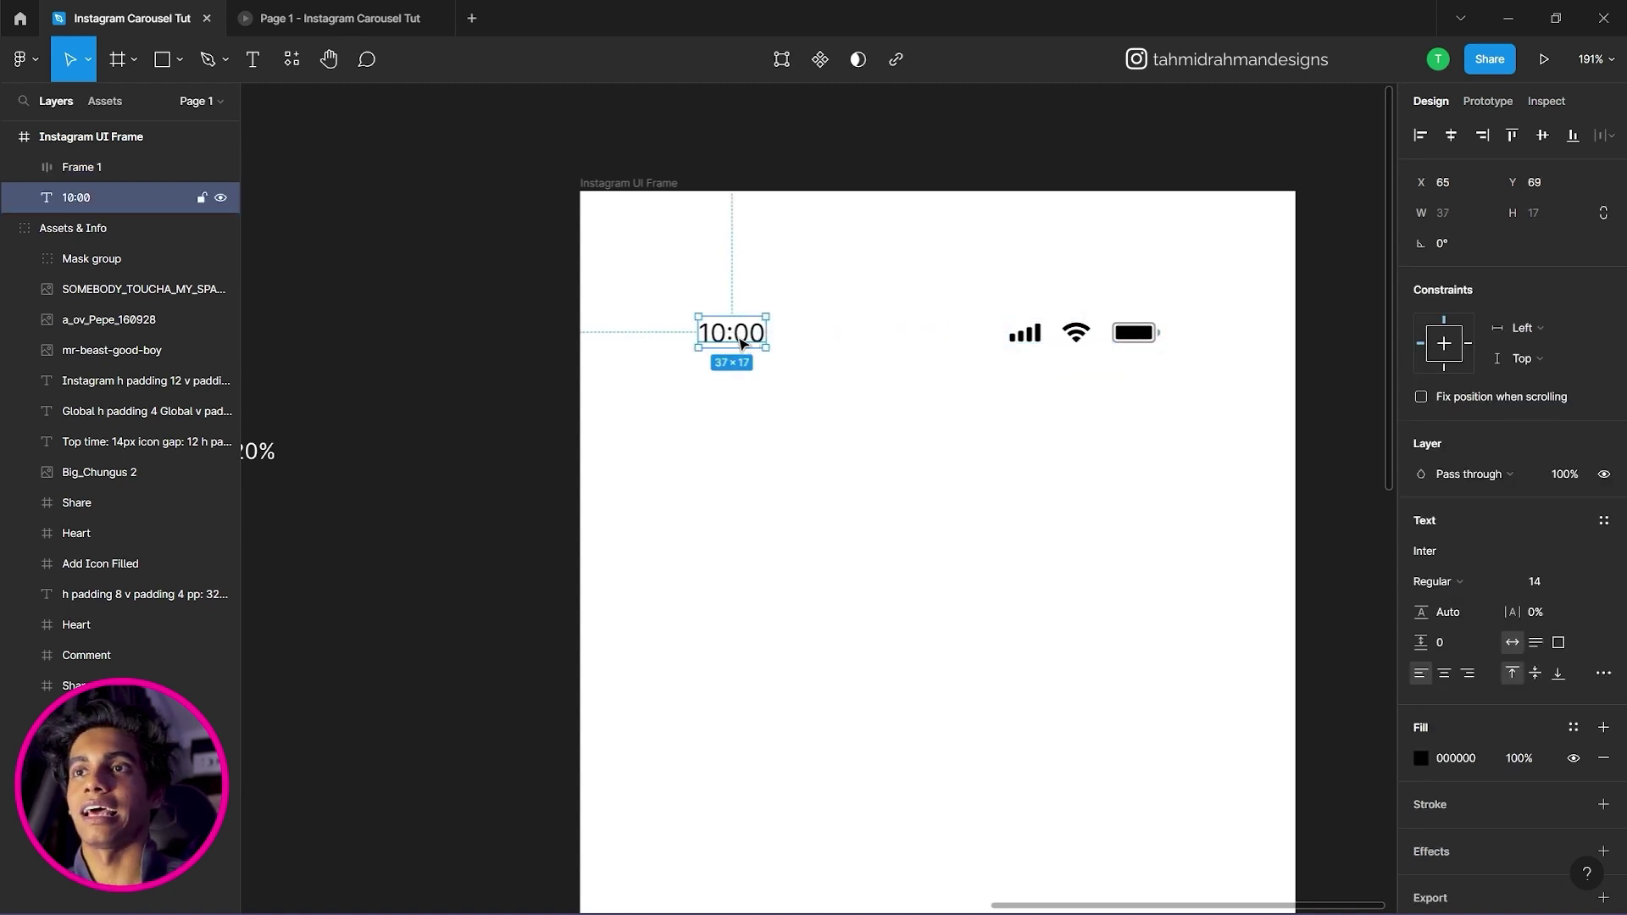
click(981, 395)
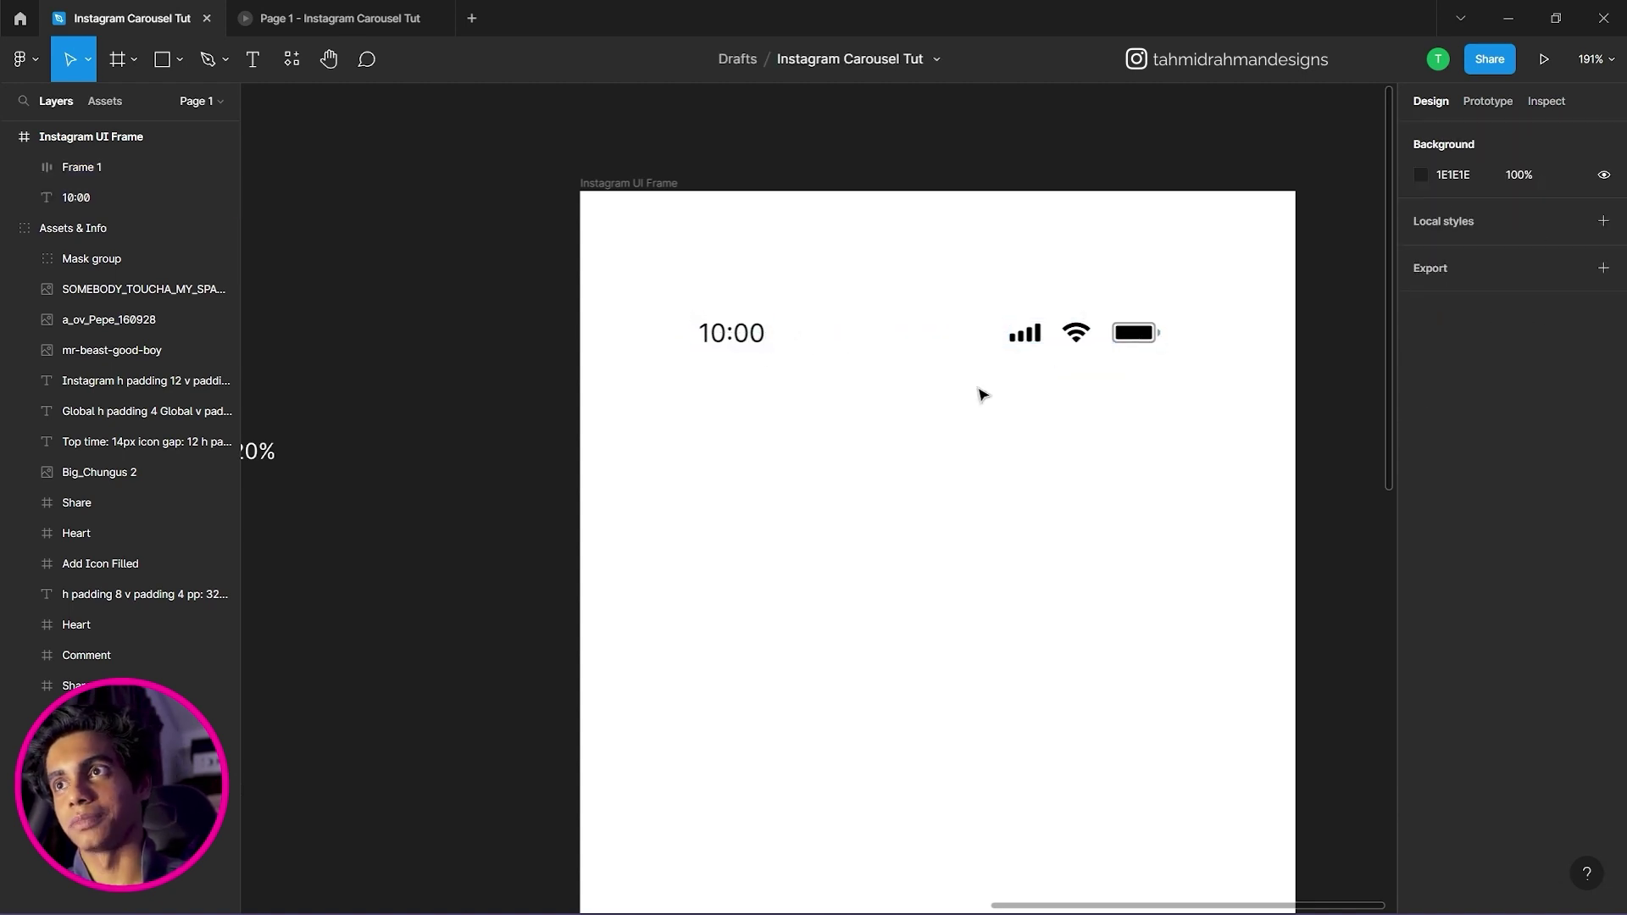
Combine the "10:00" text and the status icon row into one horizontal auto layout frame.
drag(968, 386, 939, 363)
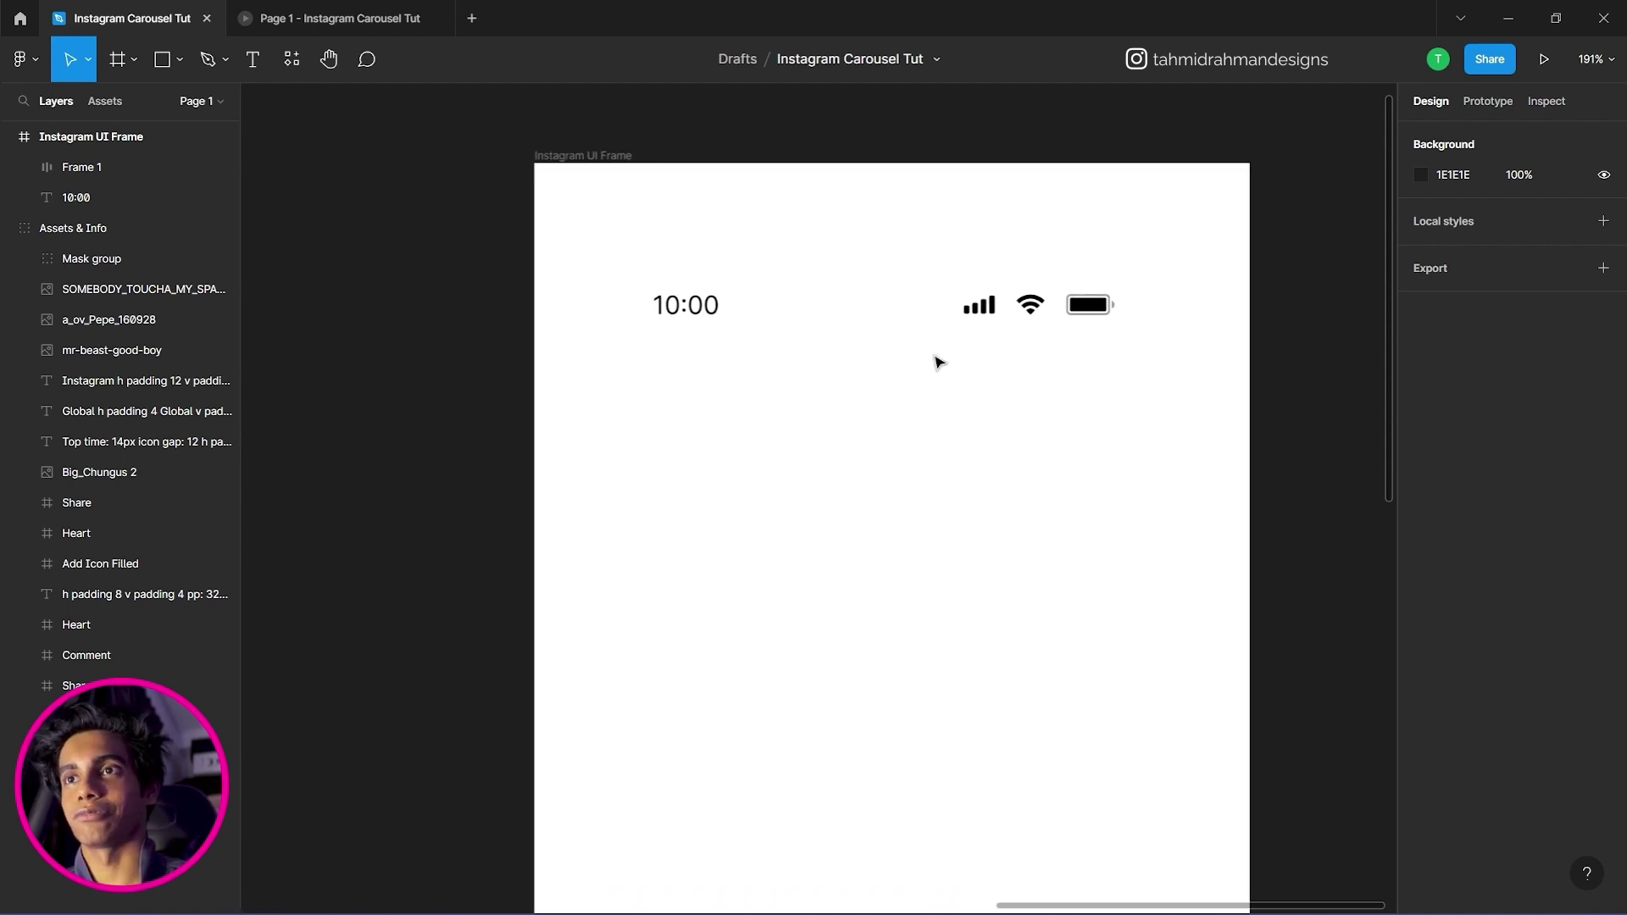
drag(1179, 245, 636, 349)
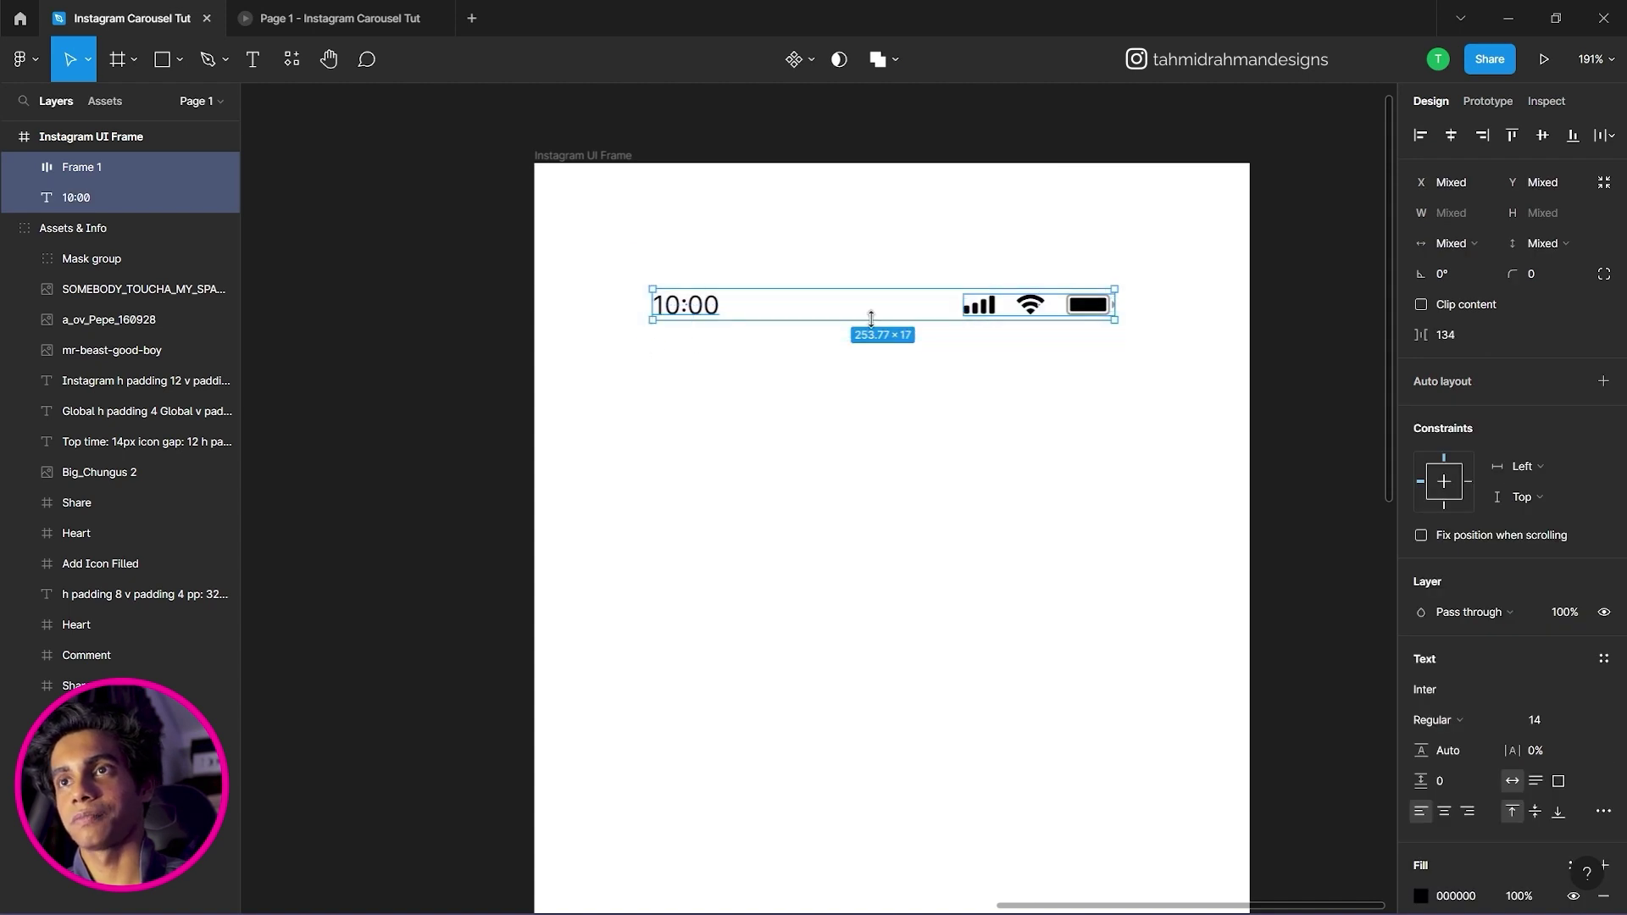
right_click(962, 303)
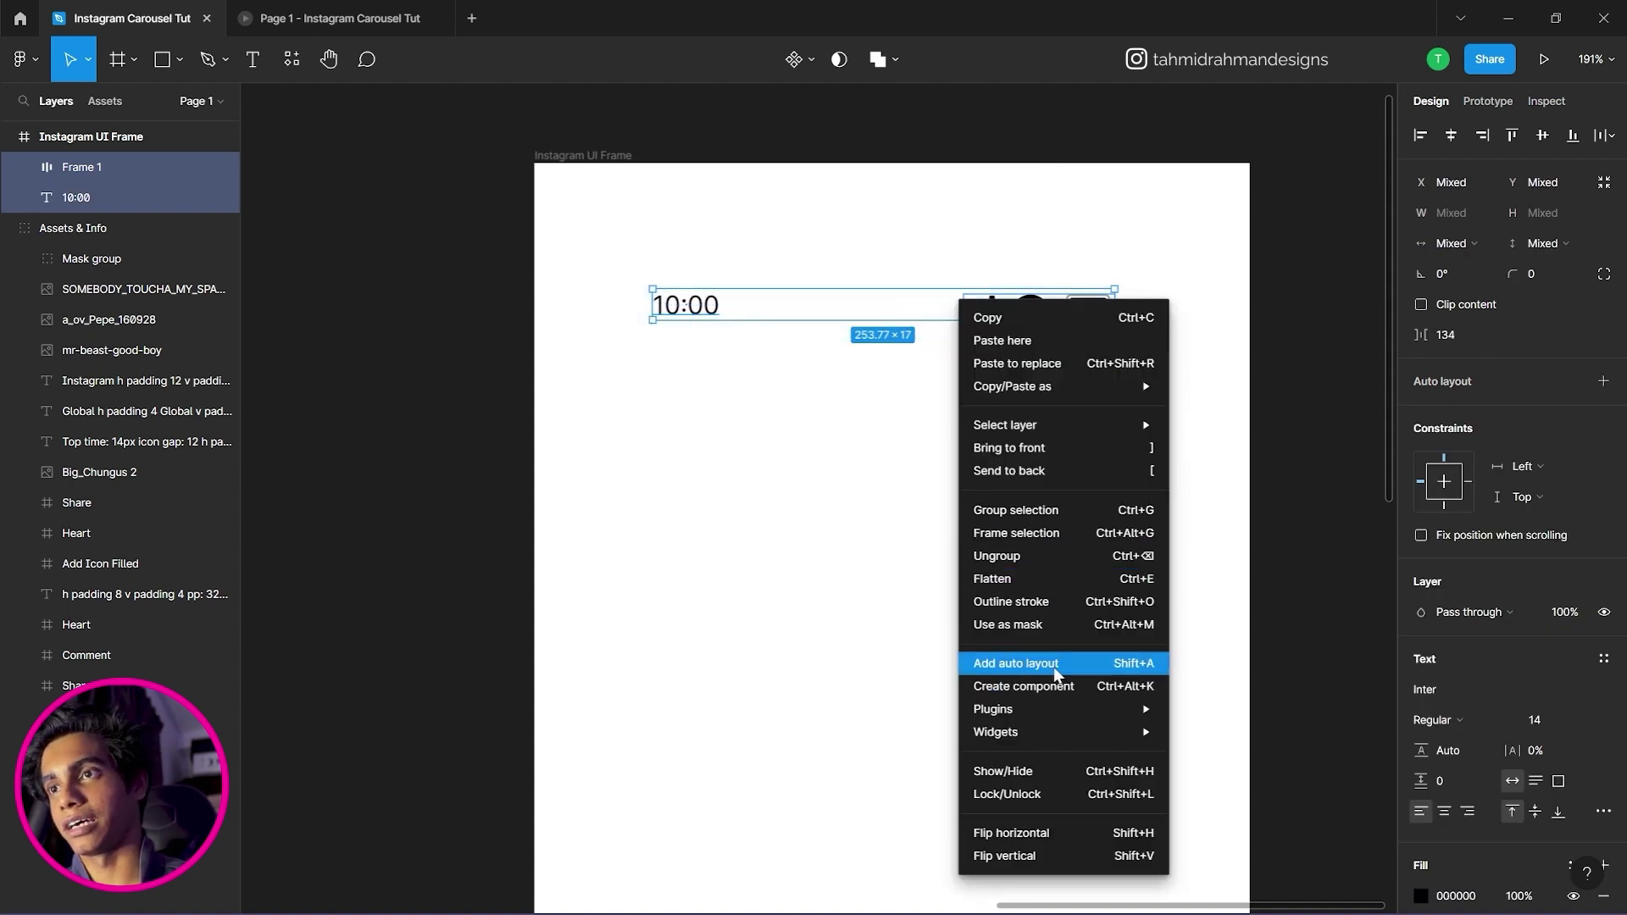
click(1055, 674)
click(981, 353)
click(993, 307)
drag(929, 353, 839, 424)
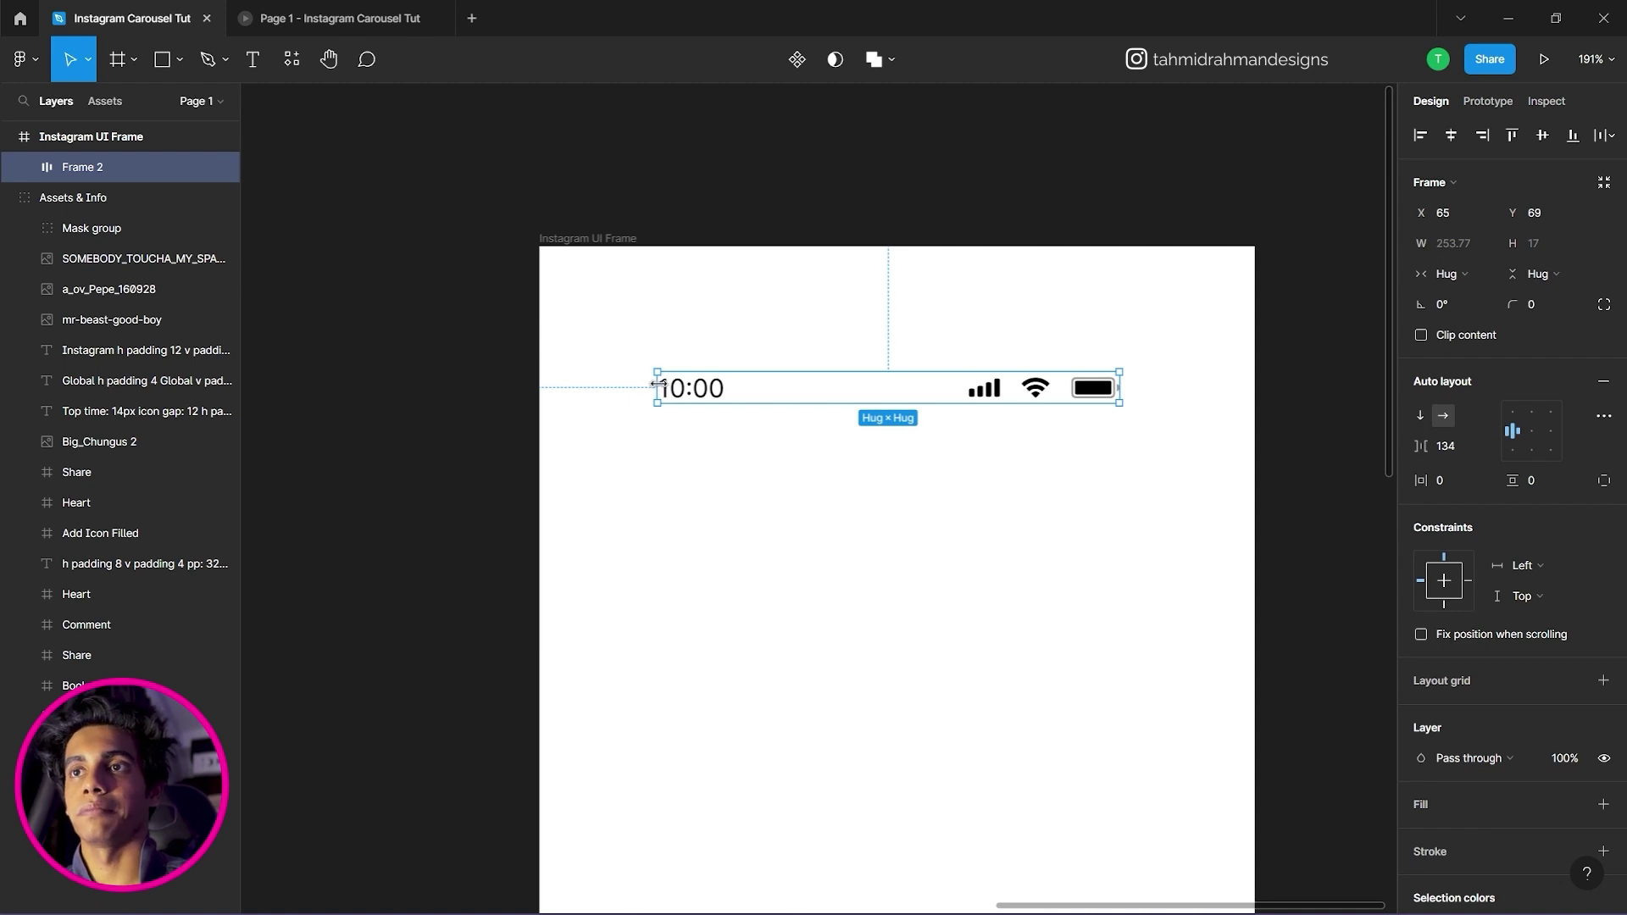
Stretch the status bar row across the full phone frame, 393 wide from X 0, and set its item spacing to Auto.
drag(649, 383, 539, 391)
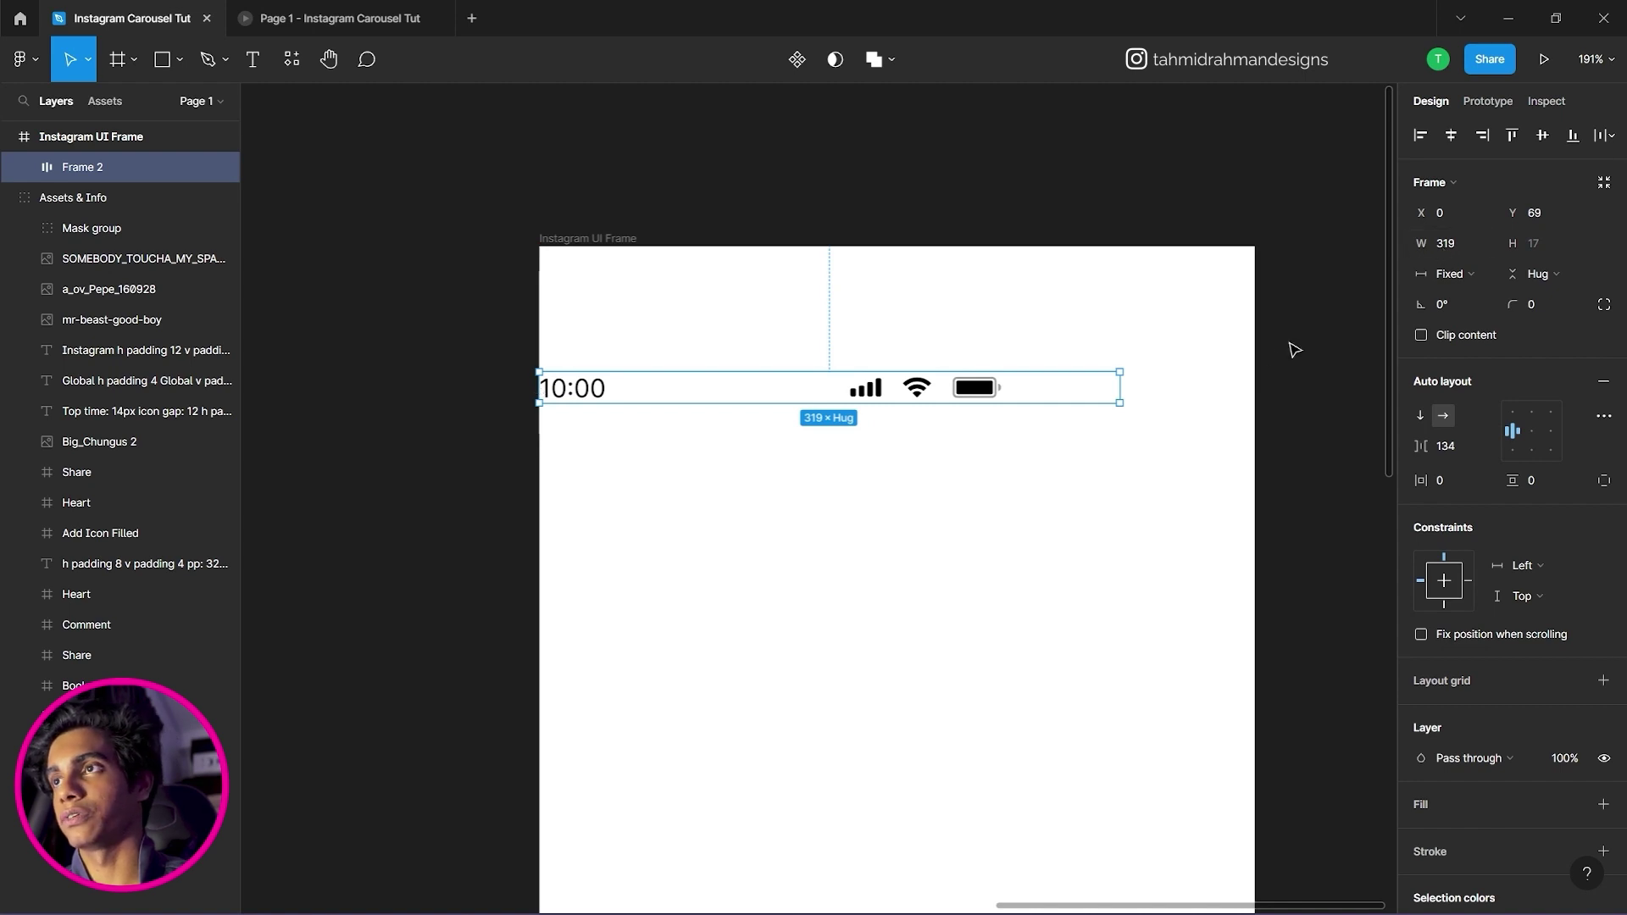
drag(1120, 387, 1253, 387)
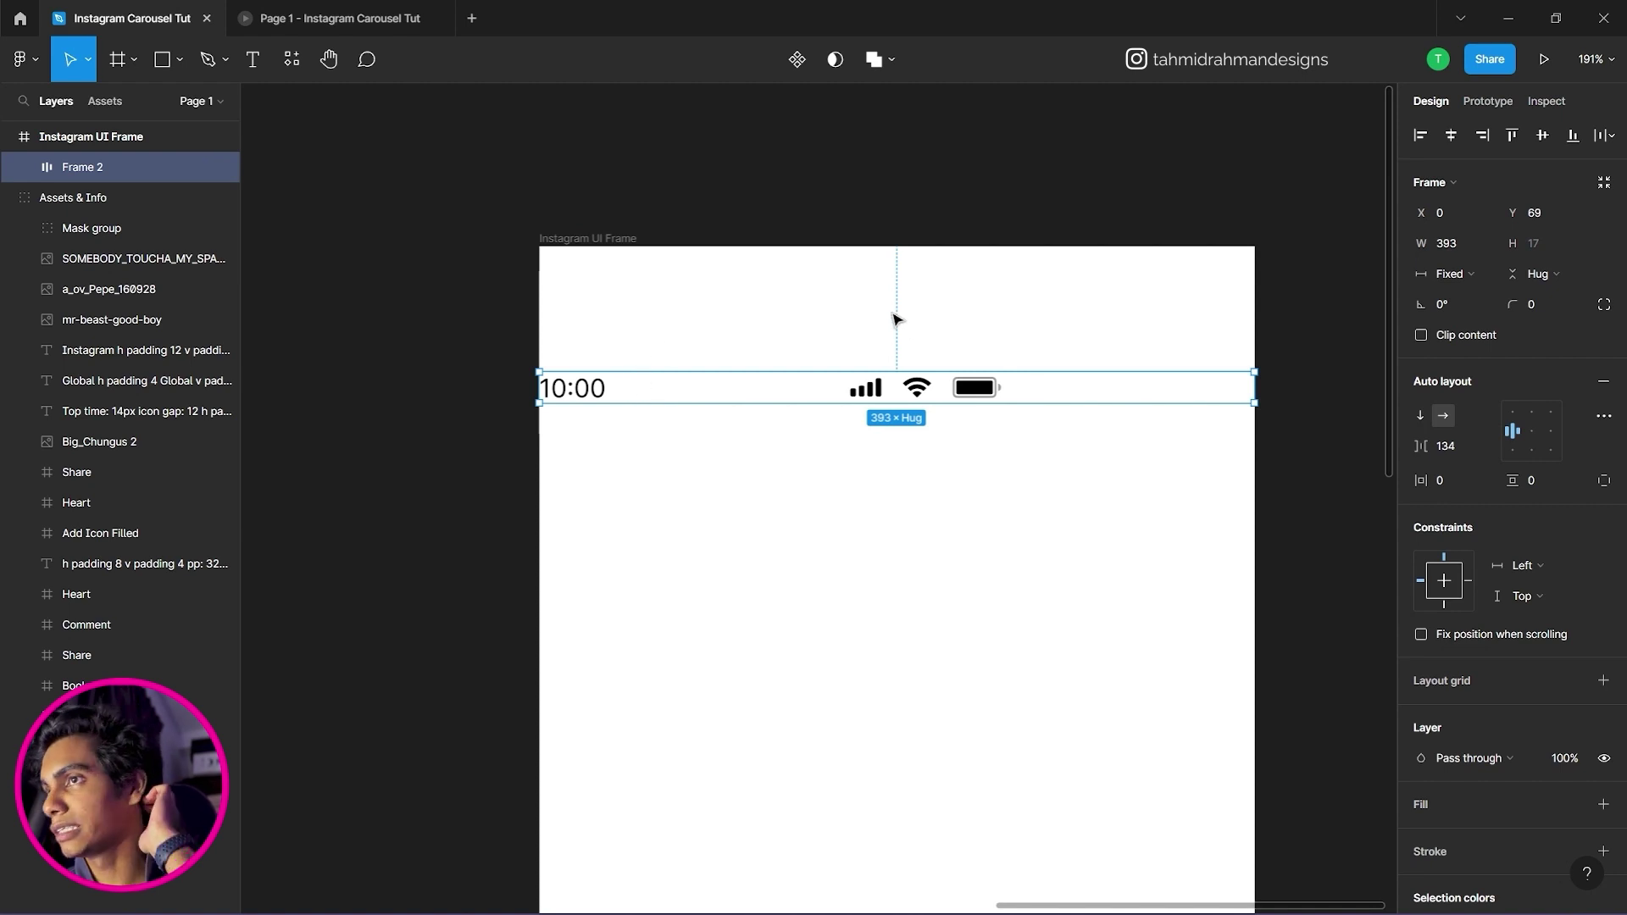
drag(1420, 447, 1553, 454)
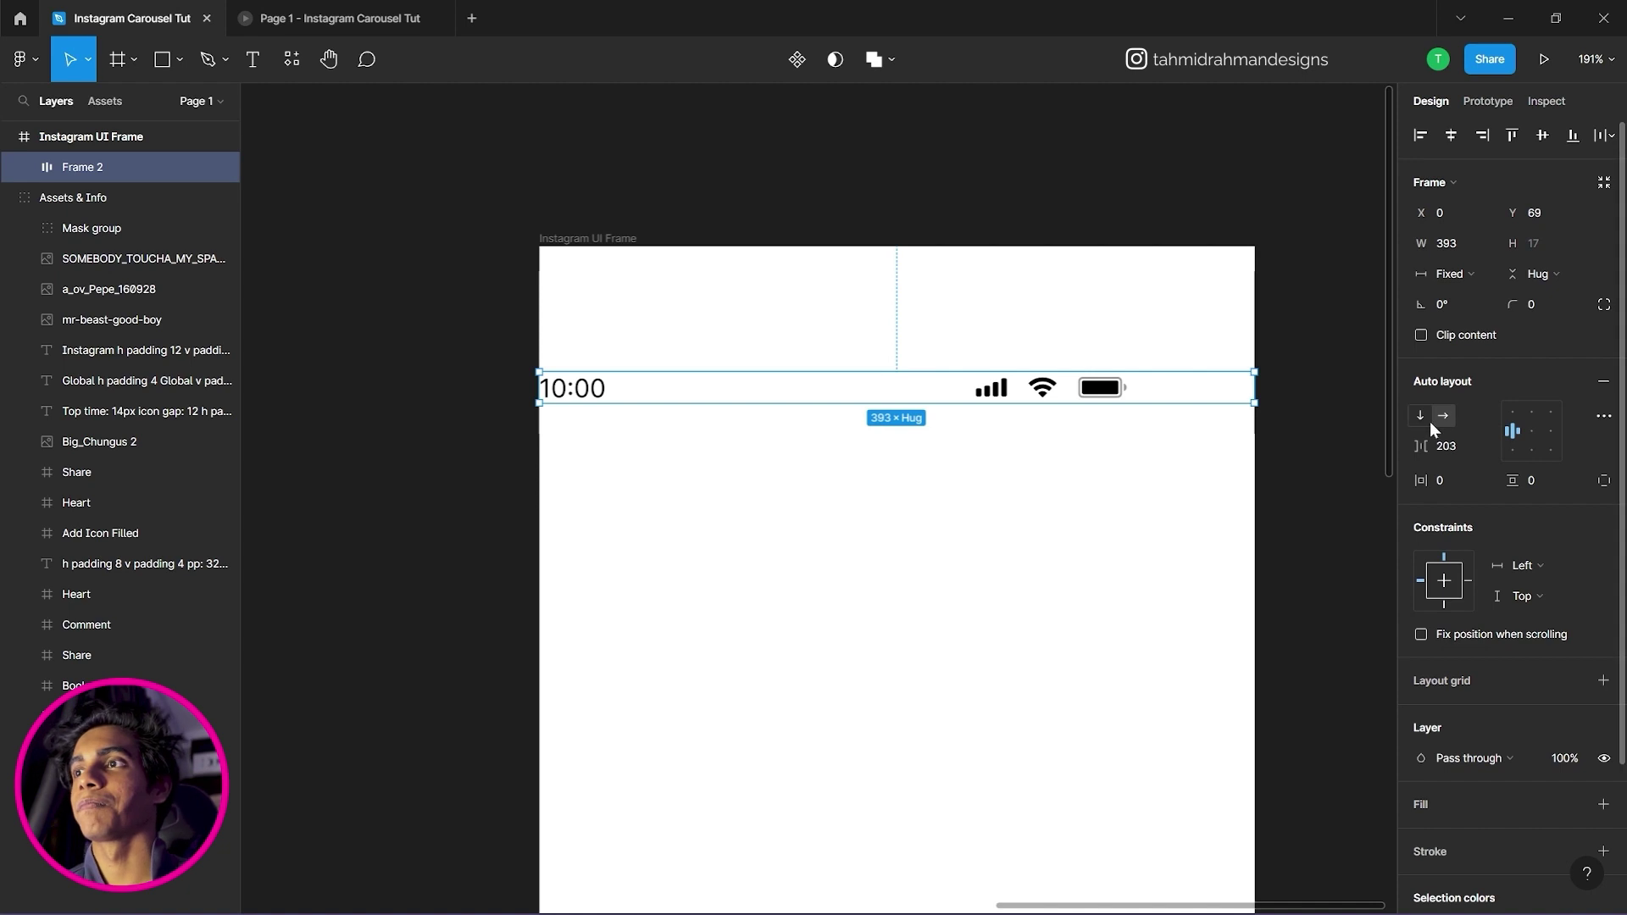
click(1451, 449)
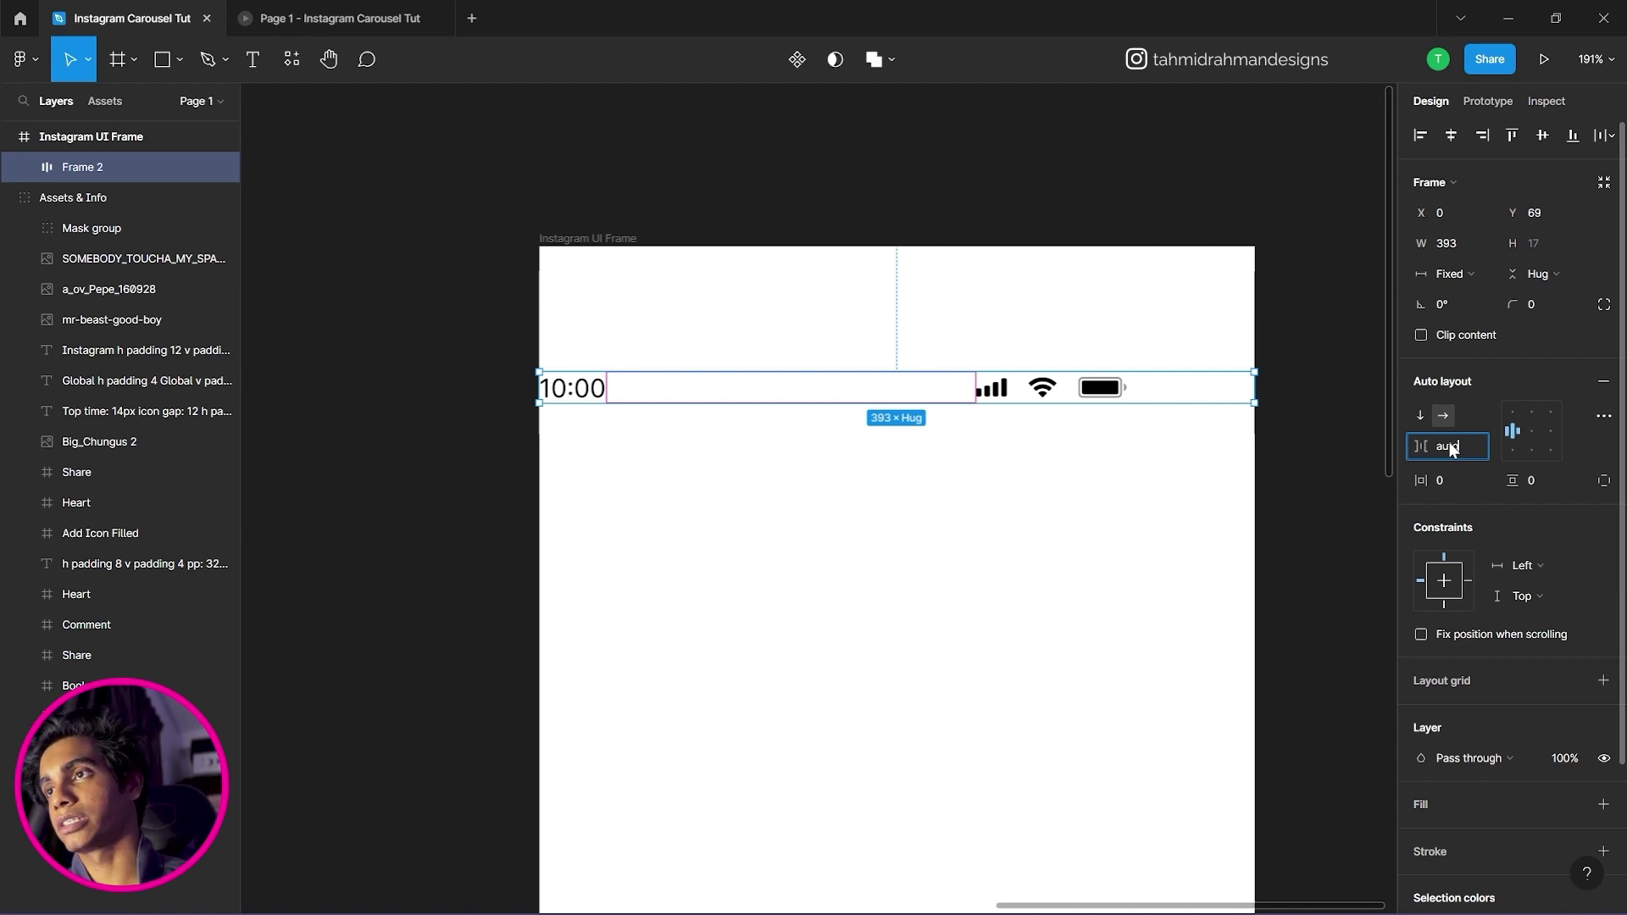
key(Return)
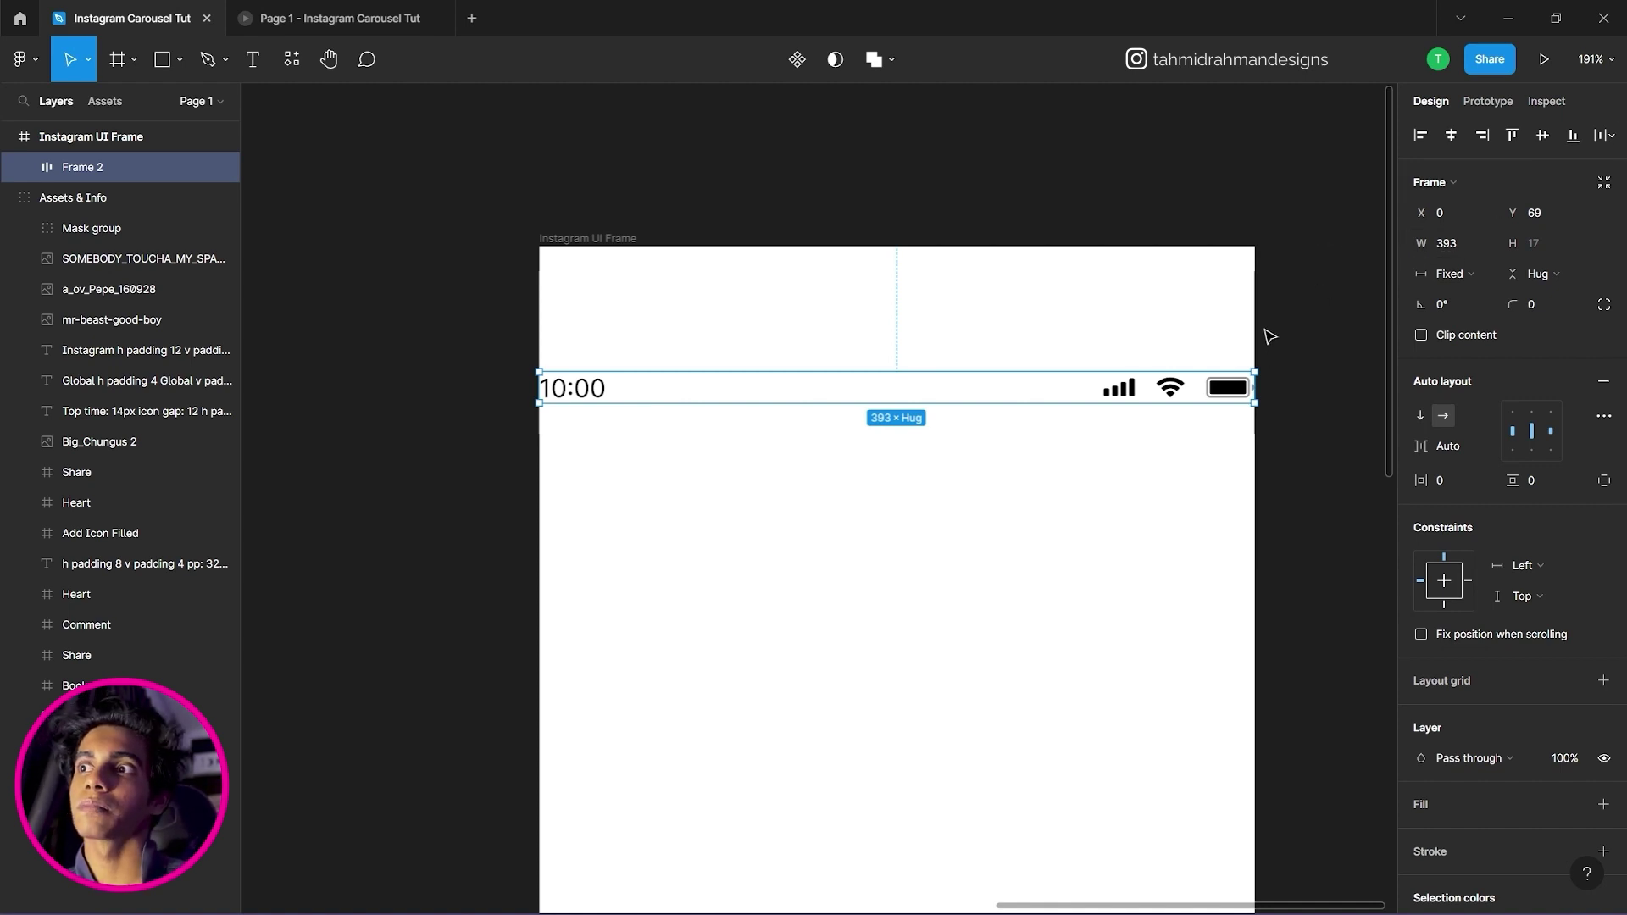
Check the horizontal padding in the Top section of the design notes and set the status bar's horizontal padding to 24.
drag(813, 505, 884, 460)
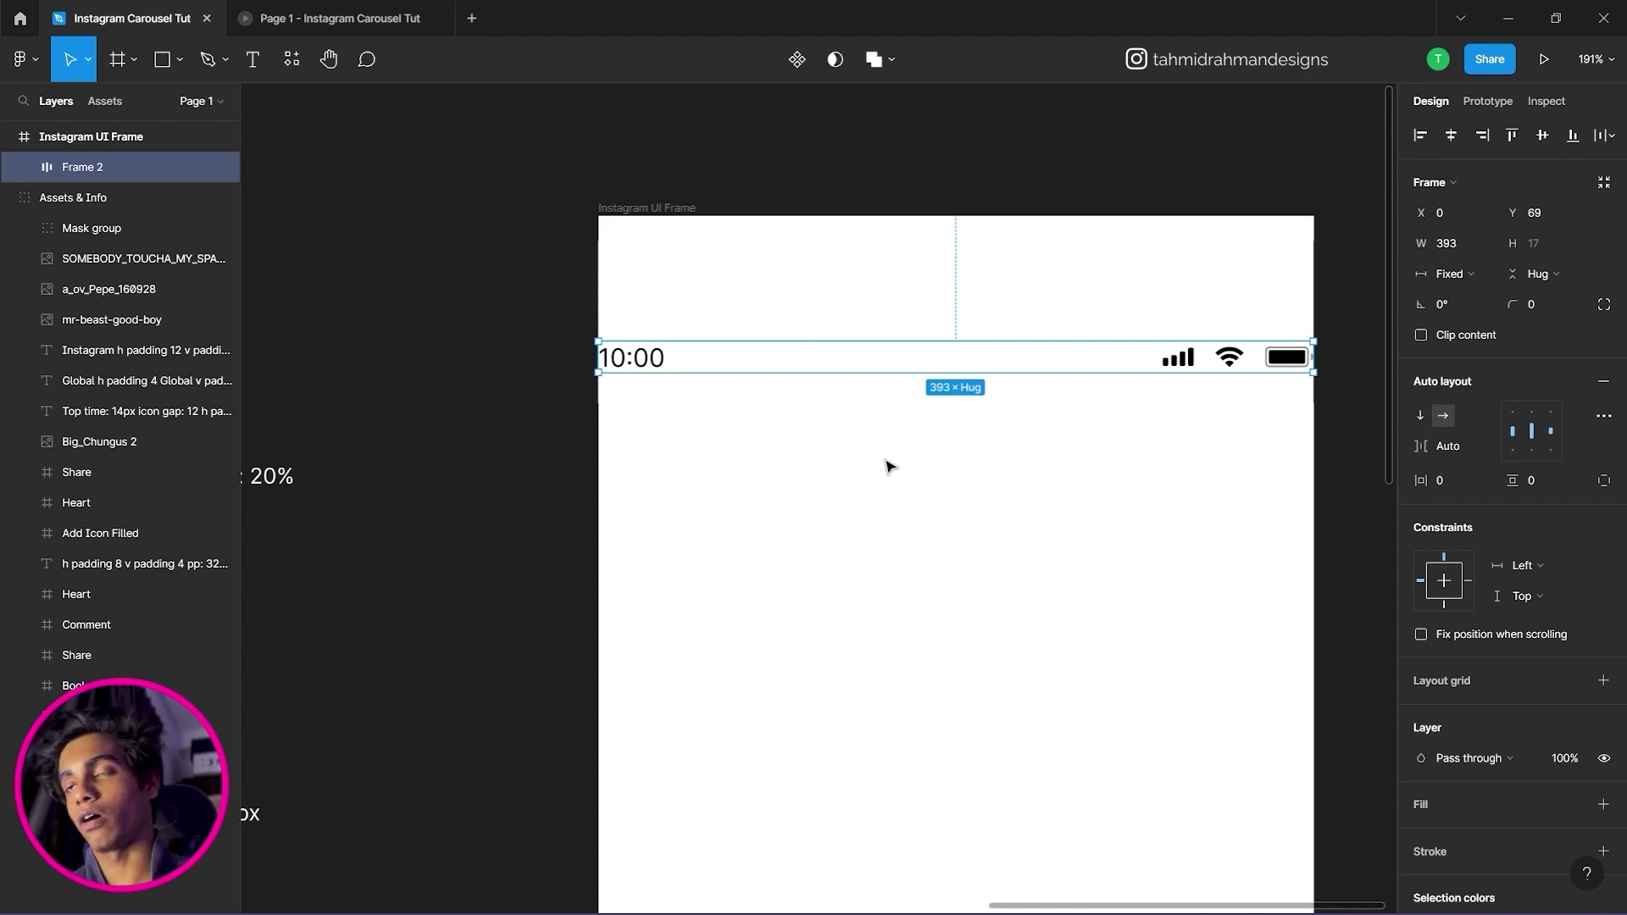
drag(737, 475, 792, 458)
drag(653, 432, 907, 445)
drag(643, 305, 537, 308)
drag(971, 450, 629, 427)
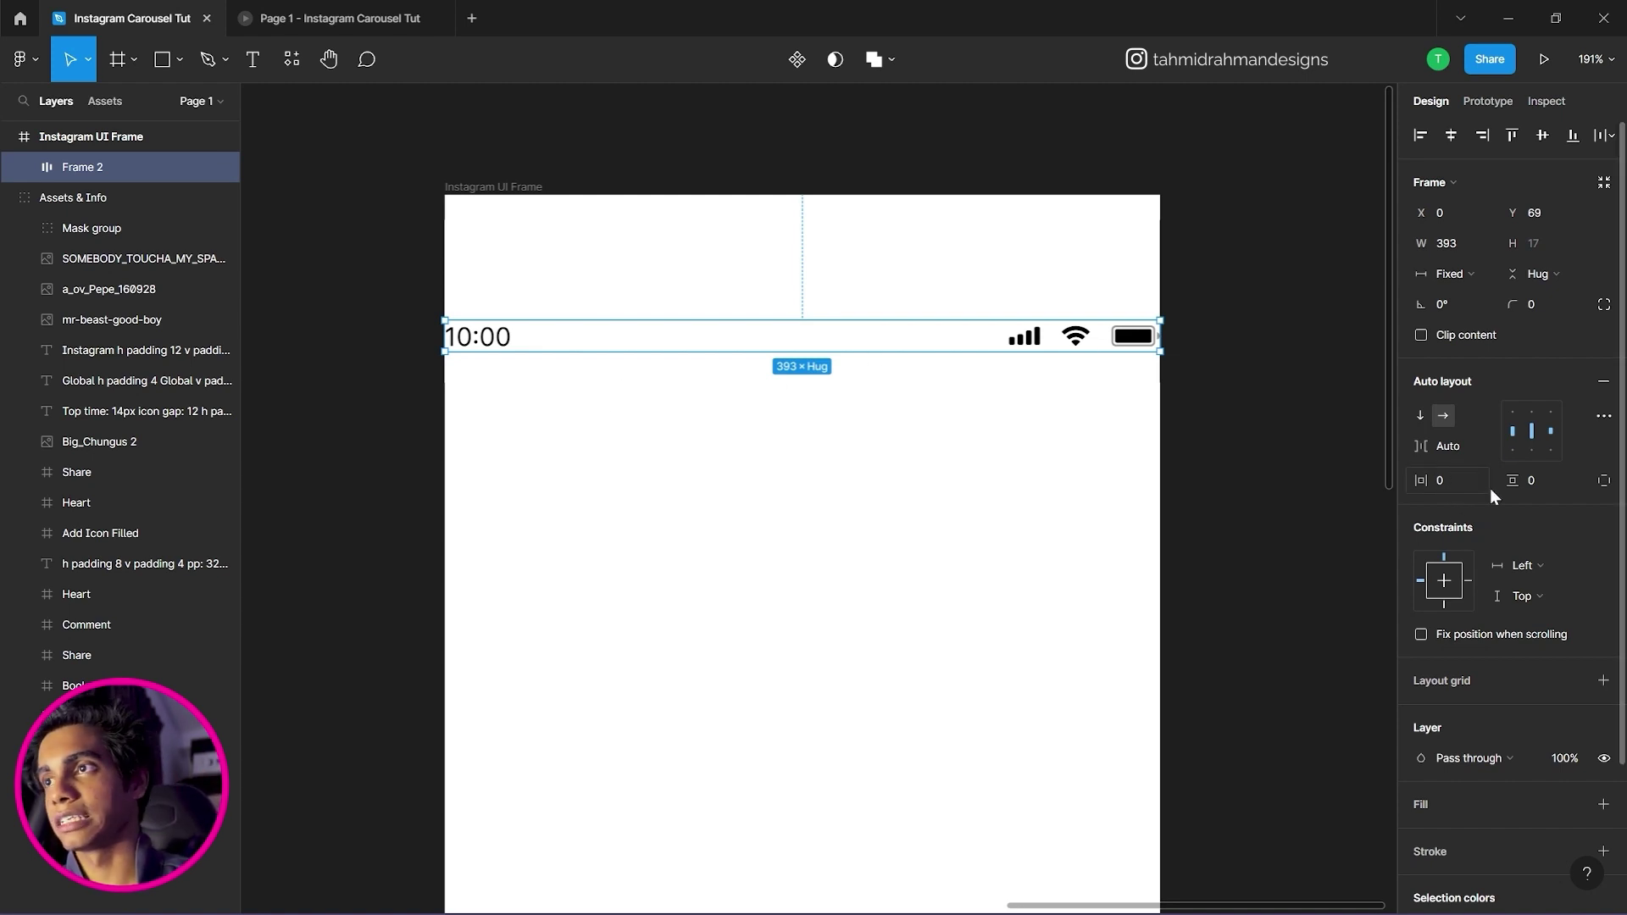
click(1442, 485)
drag(571, 433, 981, 476)
drag(781, 501, 980, 509)
click(795, 356)
click(793, 354)
drag(1027, 429, 895, 400)
click(1444, 479)
text(2)
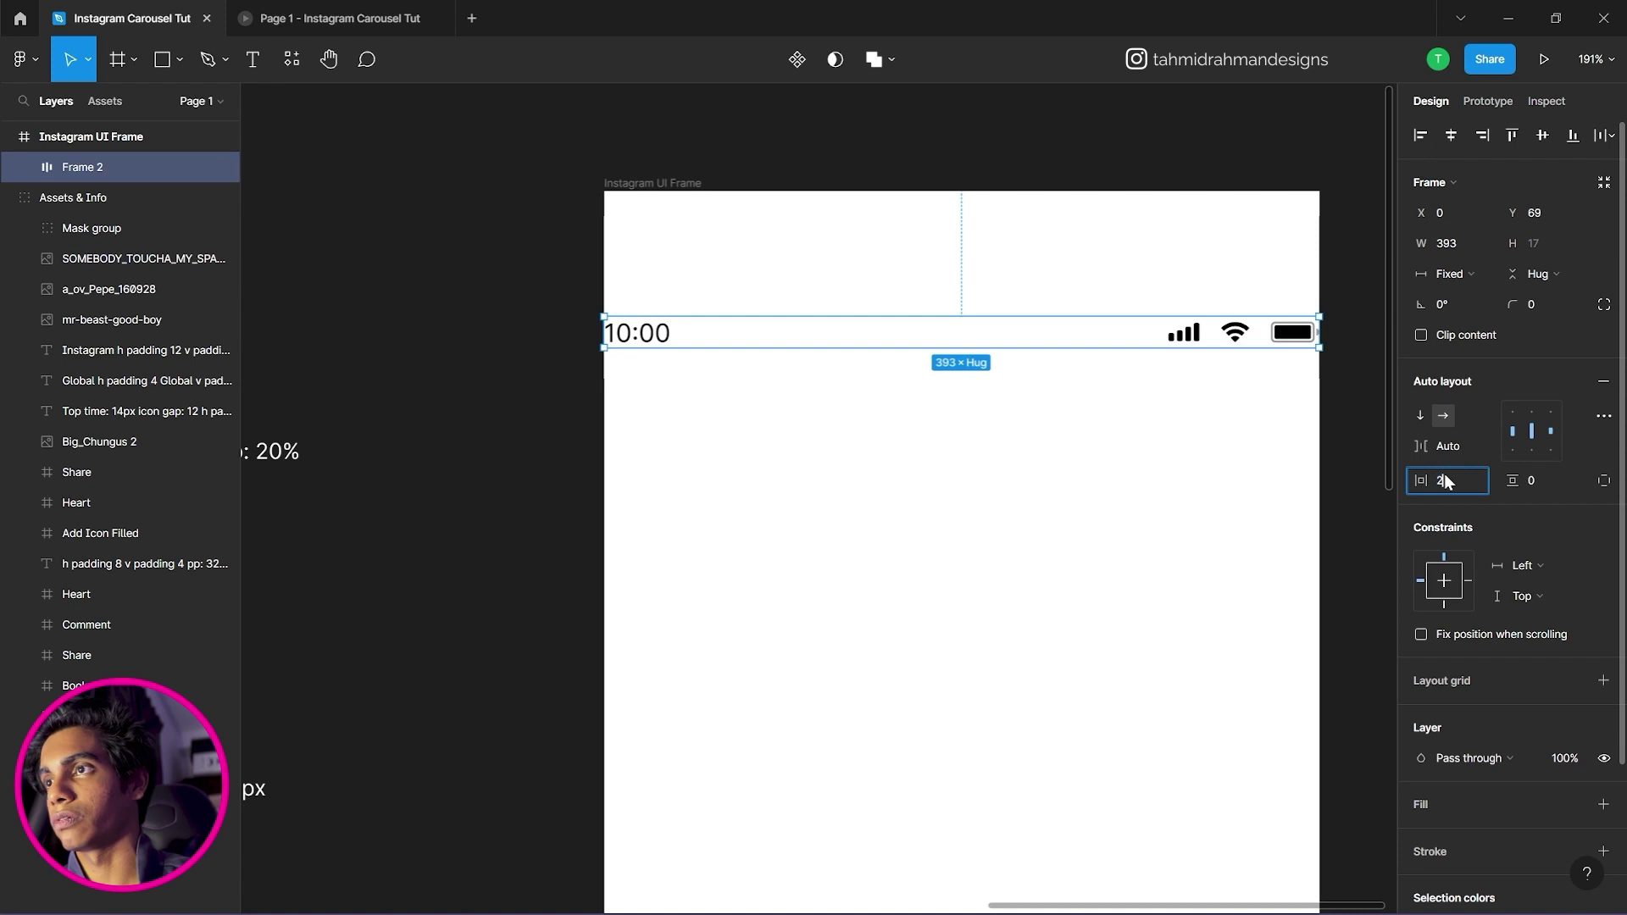
text(4)
key(Return)
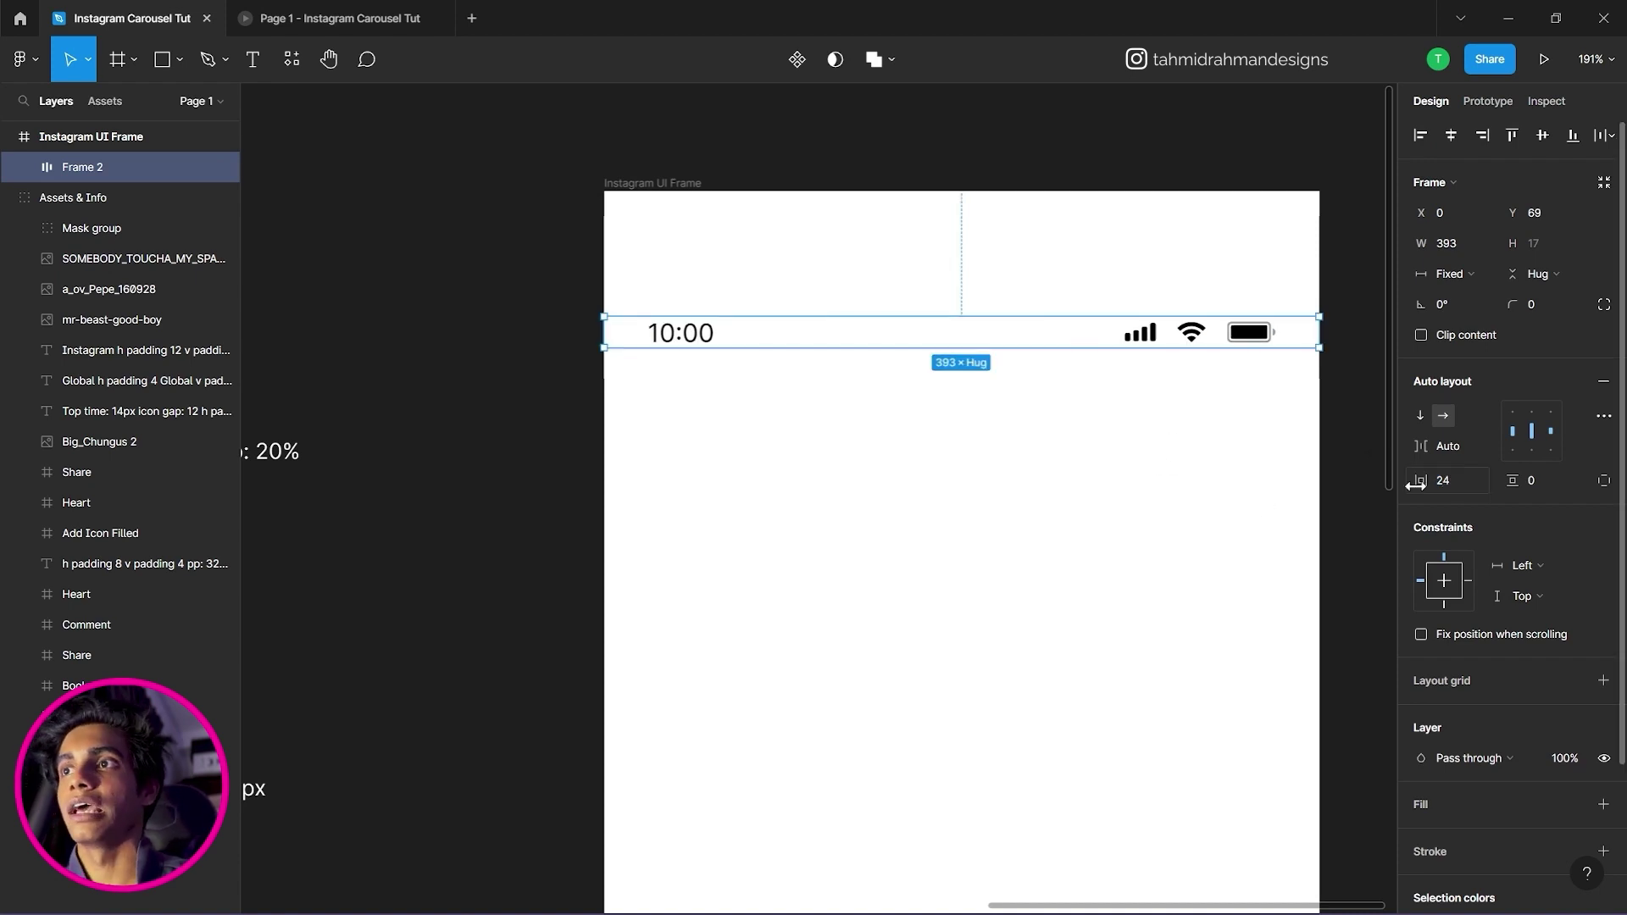
Try a horizontal padding of 14 on the status bar and set it back to 24.
drag(1429, 490, 1432, 498)
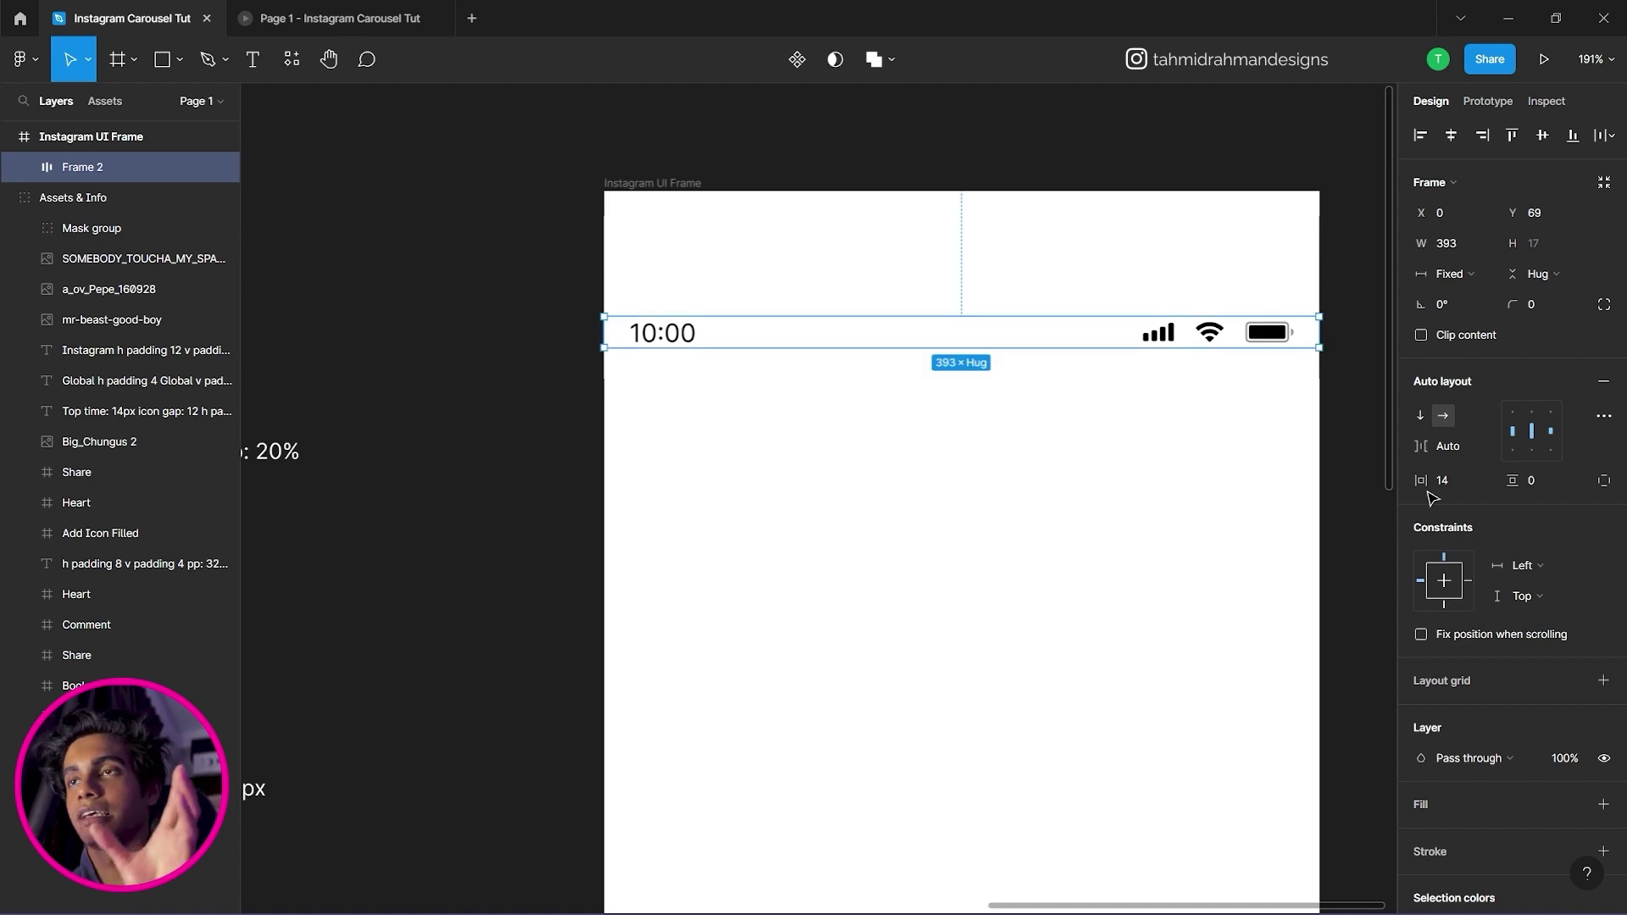
click(1451, 482)
text(24)
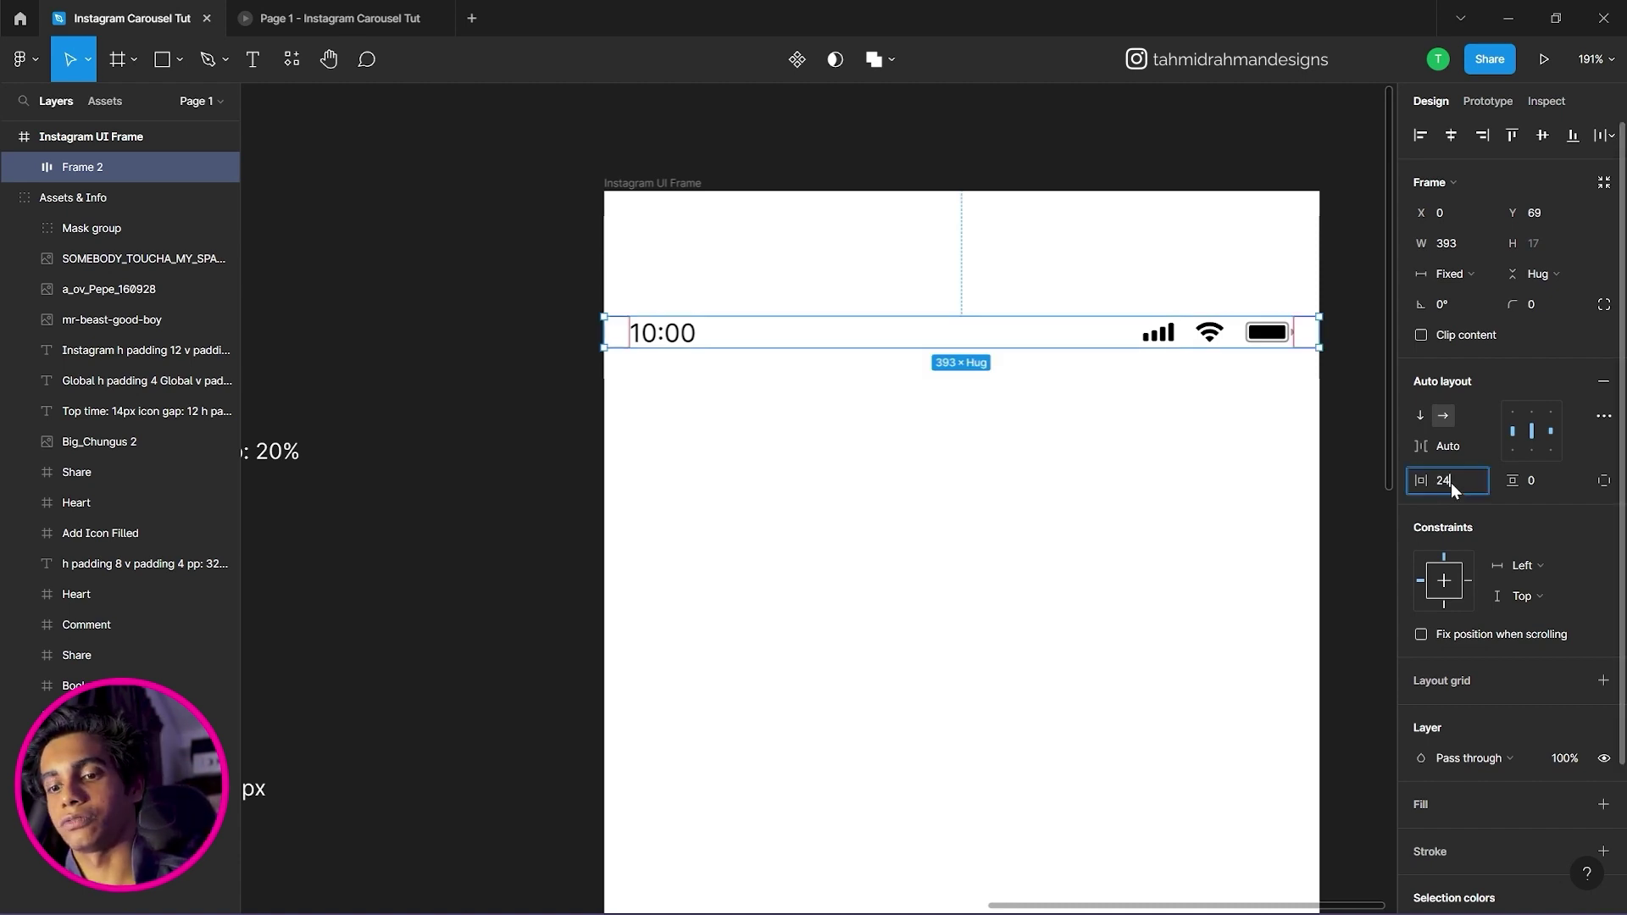
key(Return)
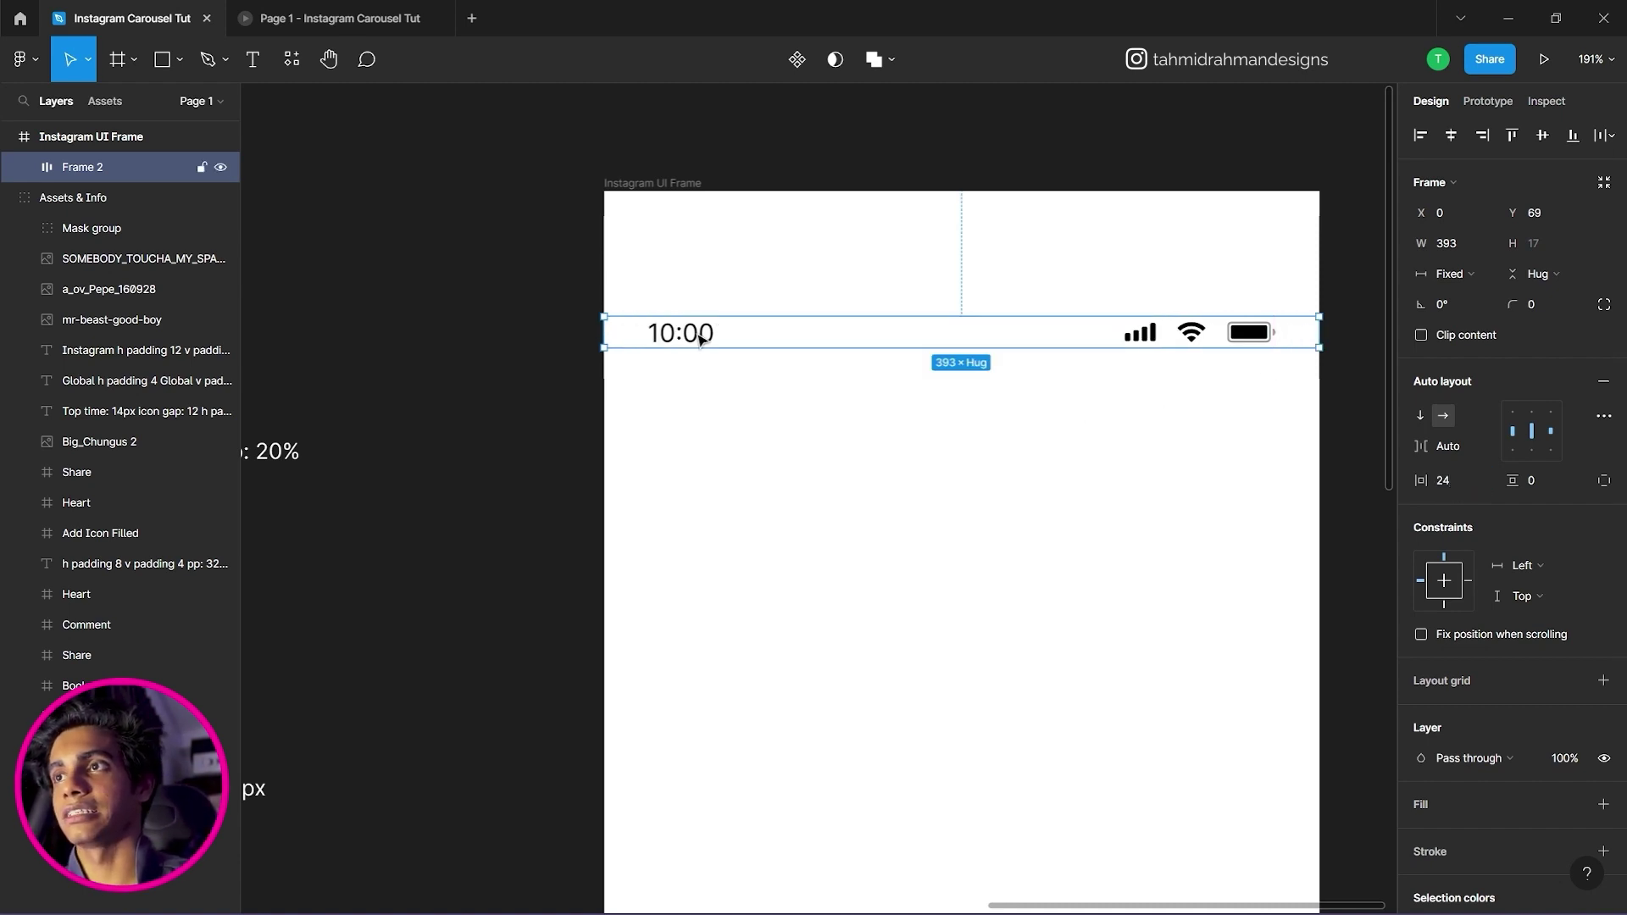
Look up the vertical padding in the Top section of the design notes and set the status bar's vertical padding to 18.
click(1120, 453)
scroll(847, 500, left, 3)
scroll(848, 500, up, 1)
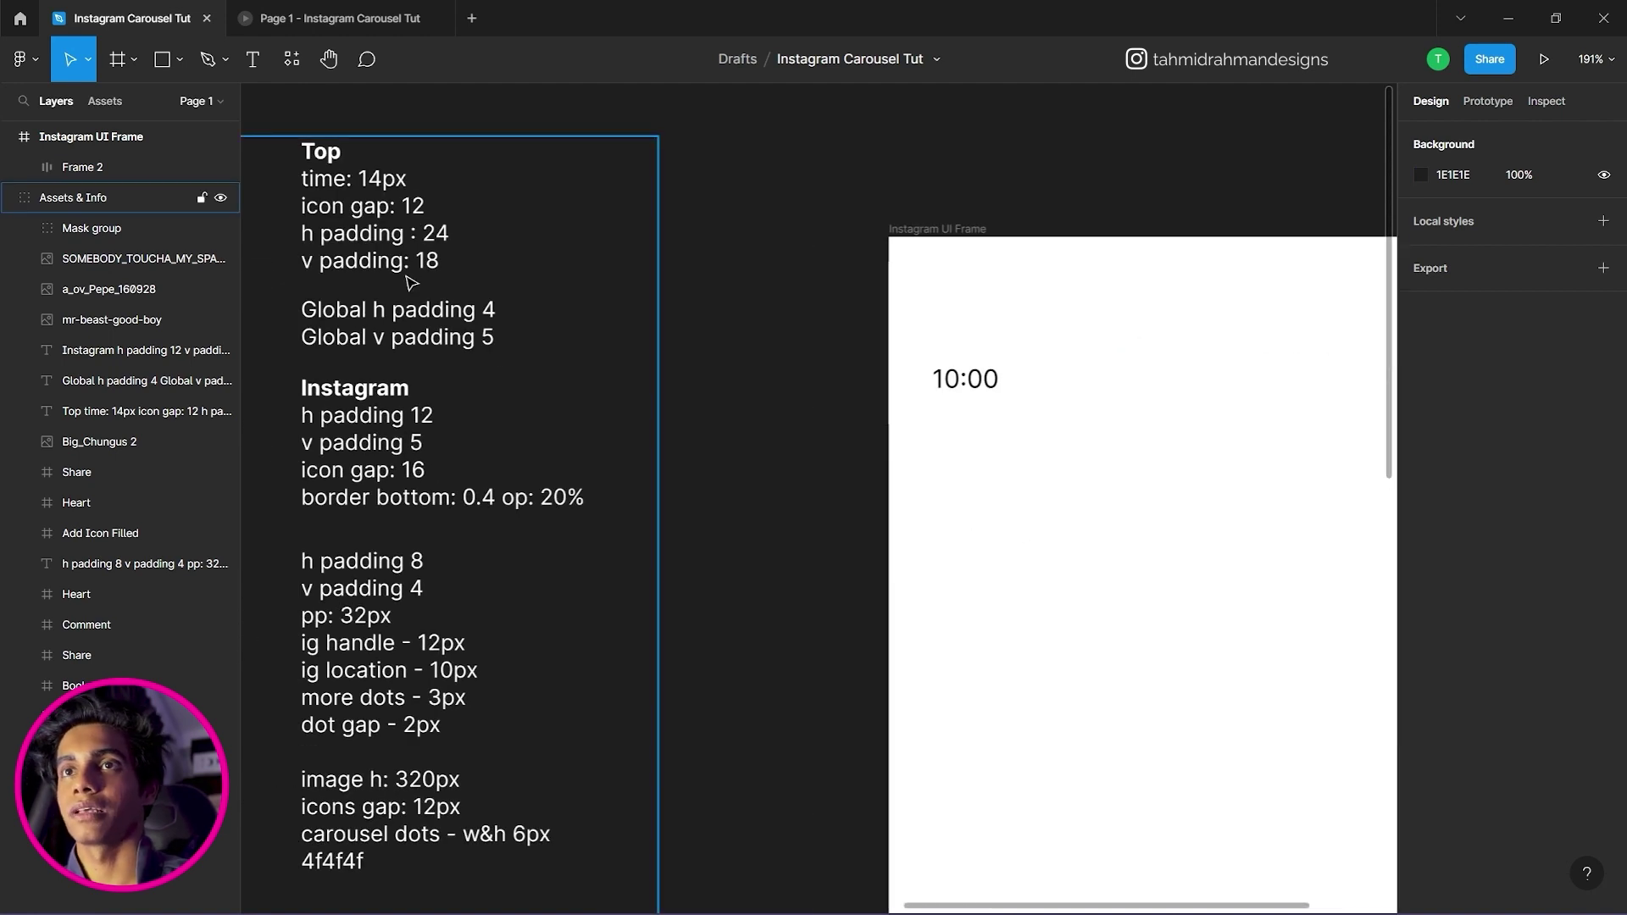
scroll(854, 418, right, 5)
scroll(853, 417, down, 1)
click(778, 331)
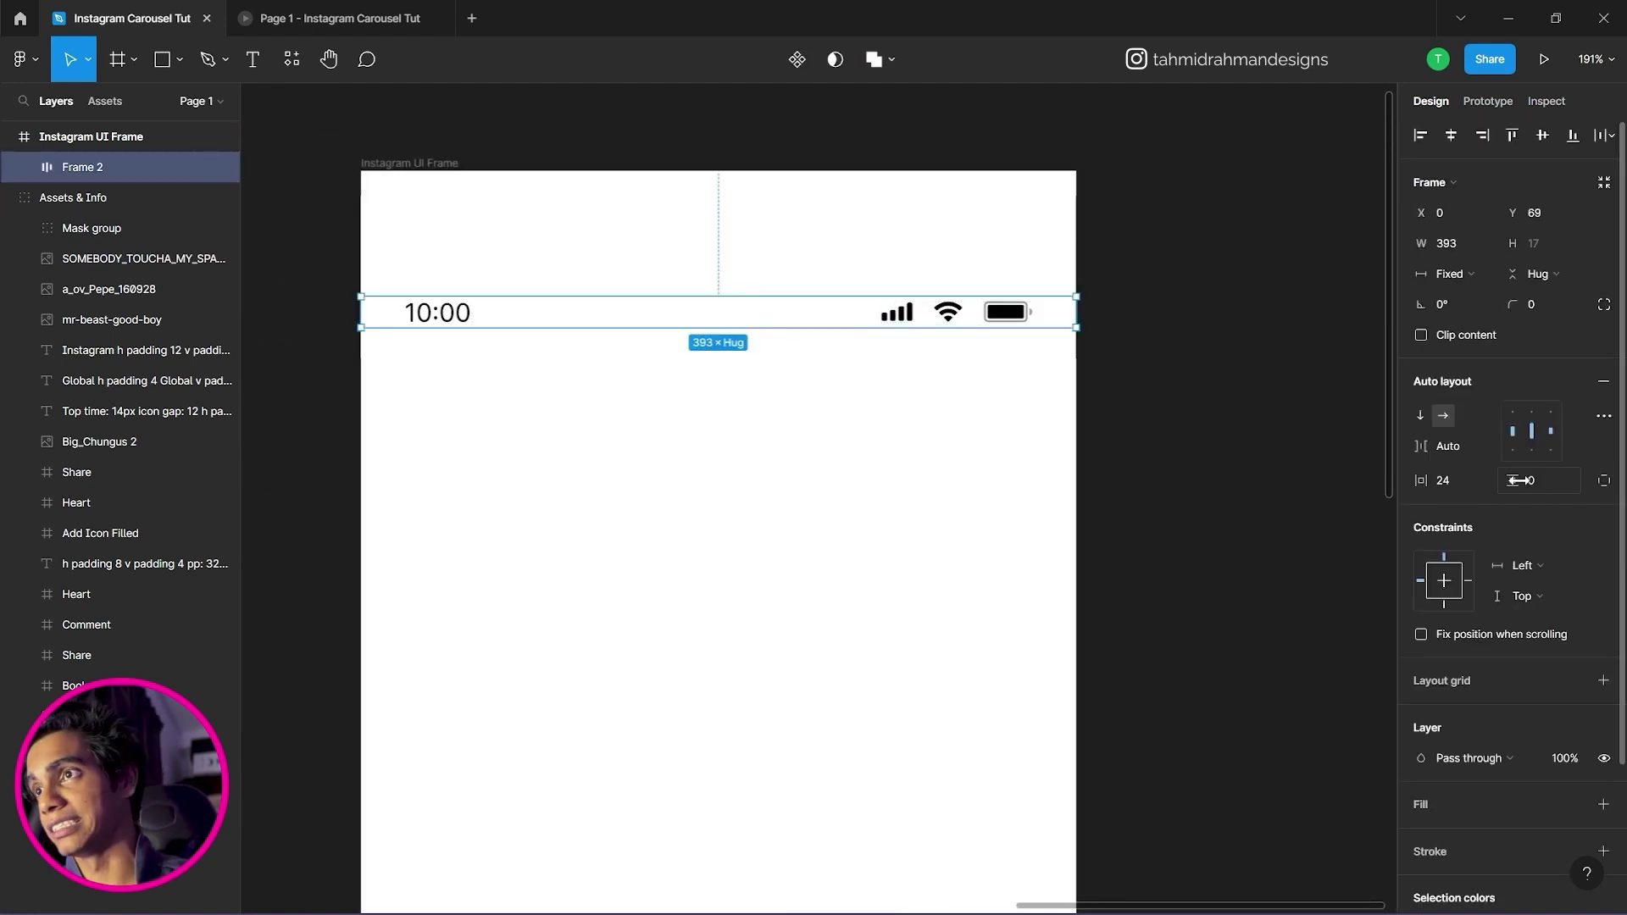
click(1531, 484)
text(18)
key(Return)
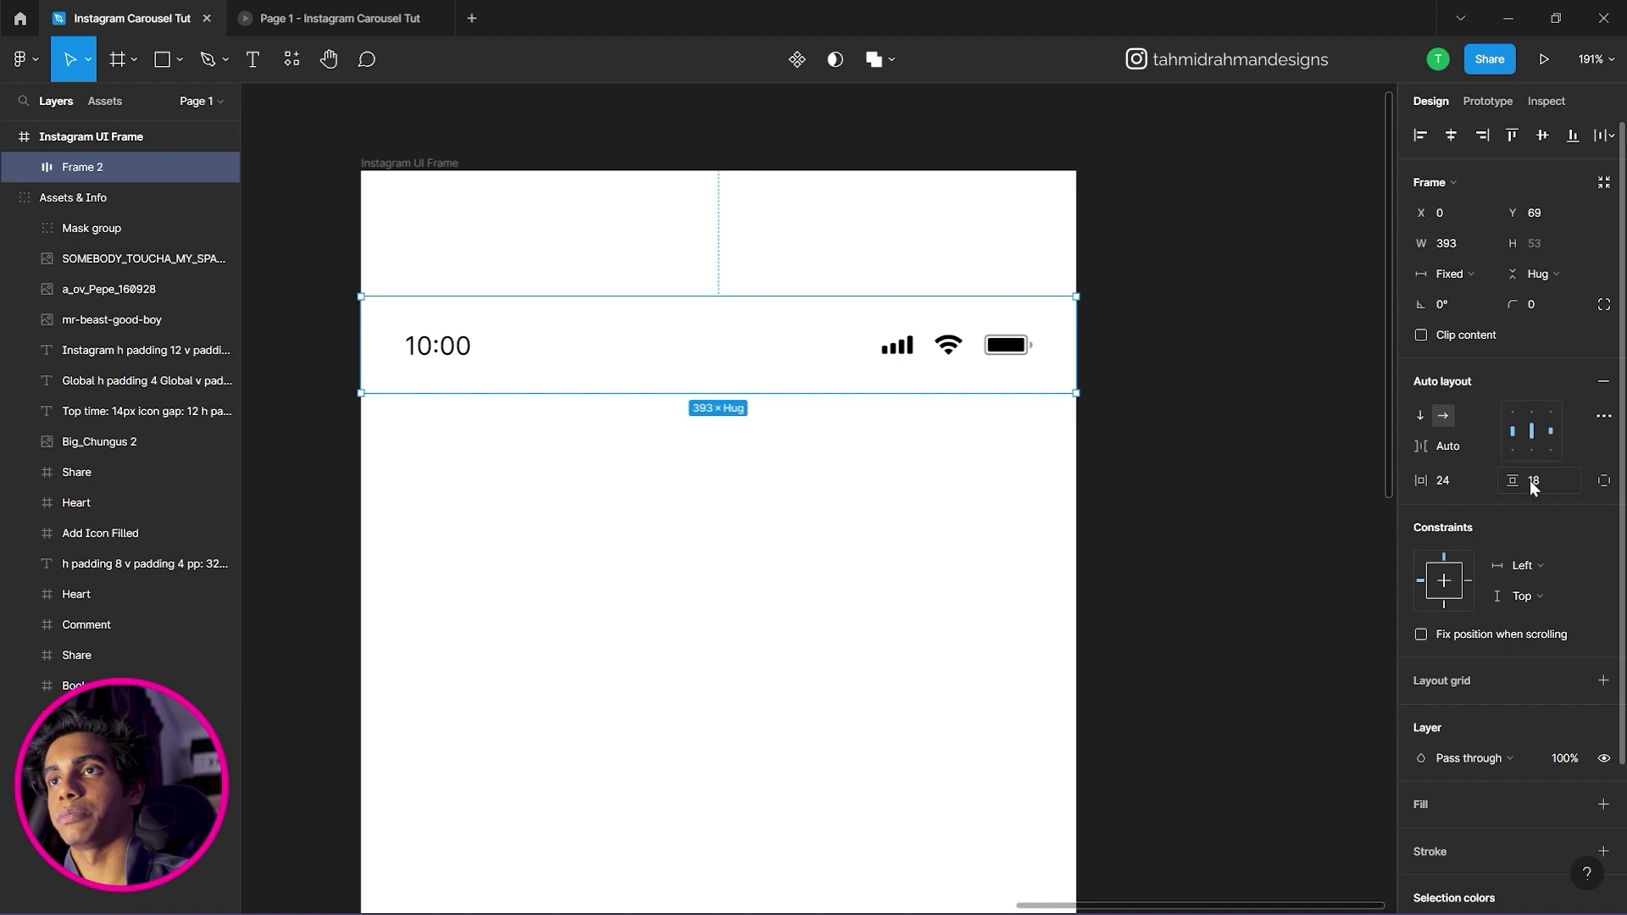
Move the status bar up to the phone frame's top edge at Y 0.
drag(776, 481, 1121, 538)
drag(816, 400, 803, 306)
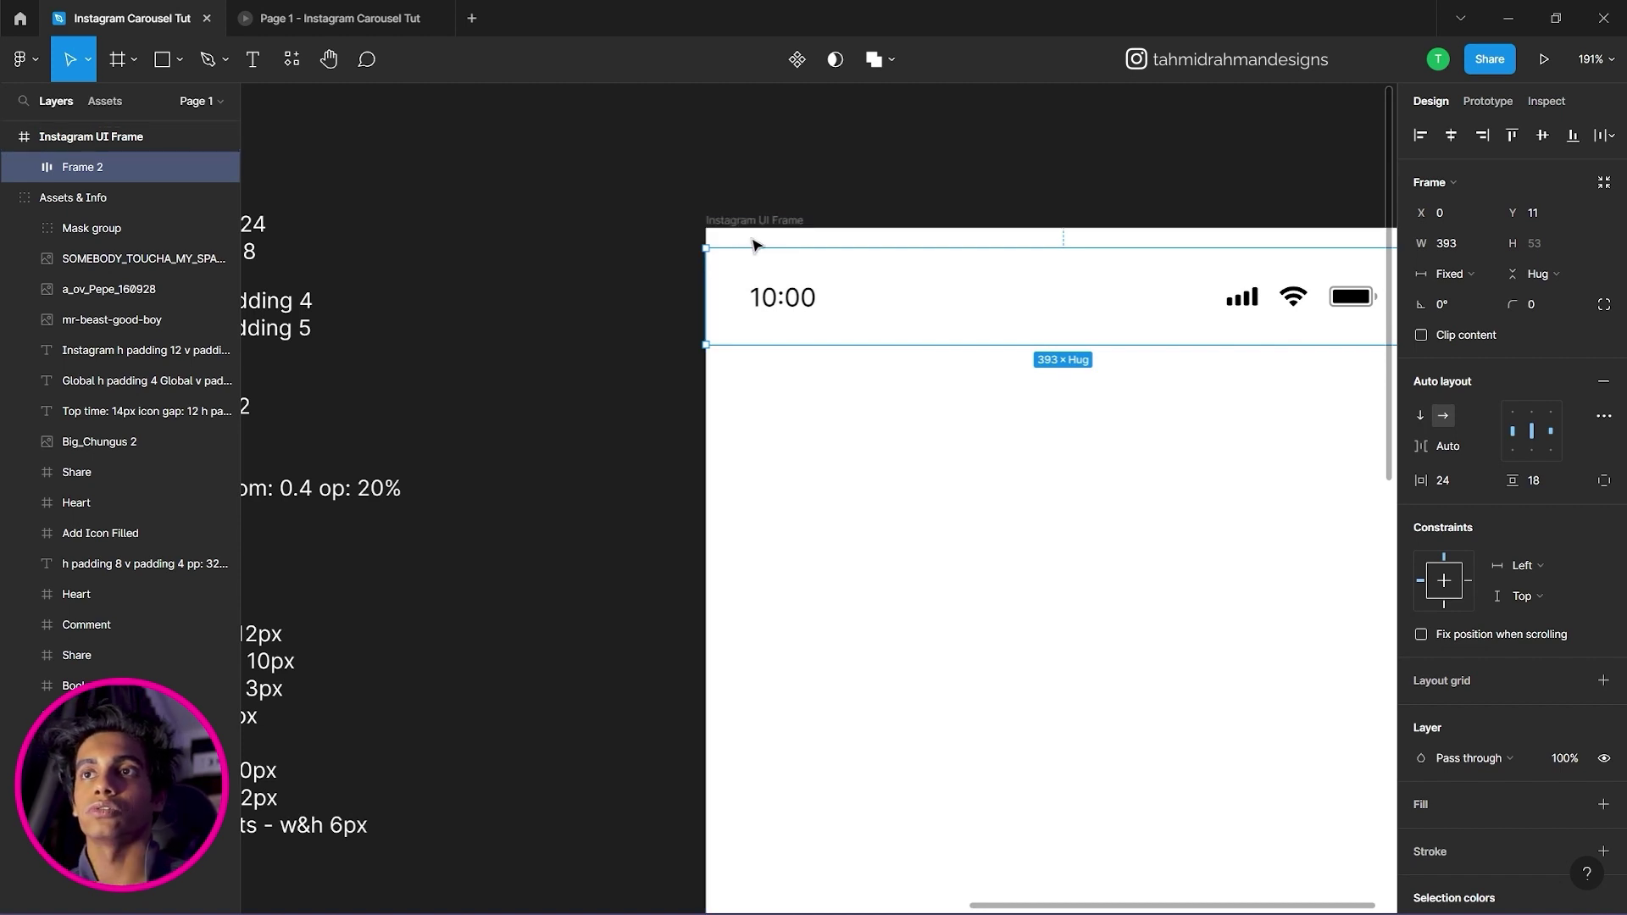
drag(788, 301, 784, 278)
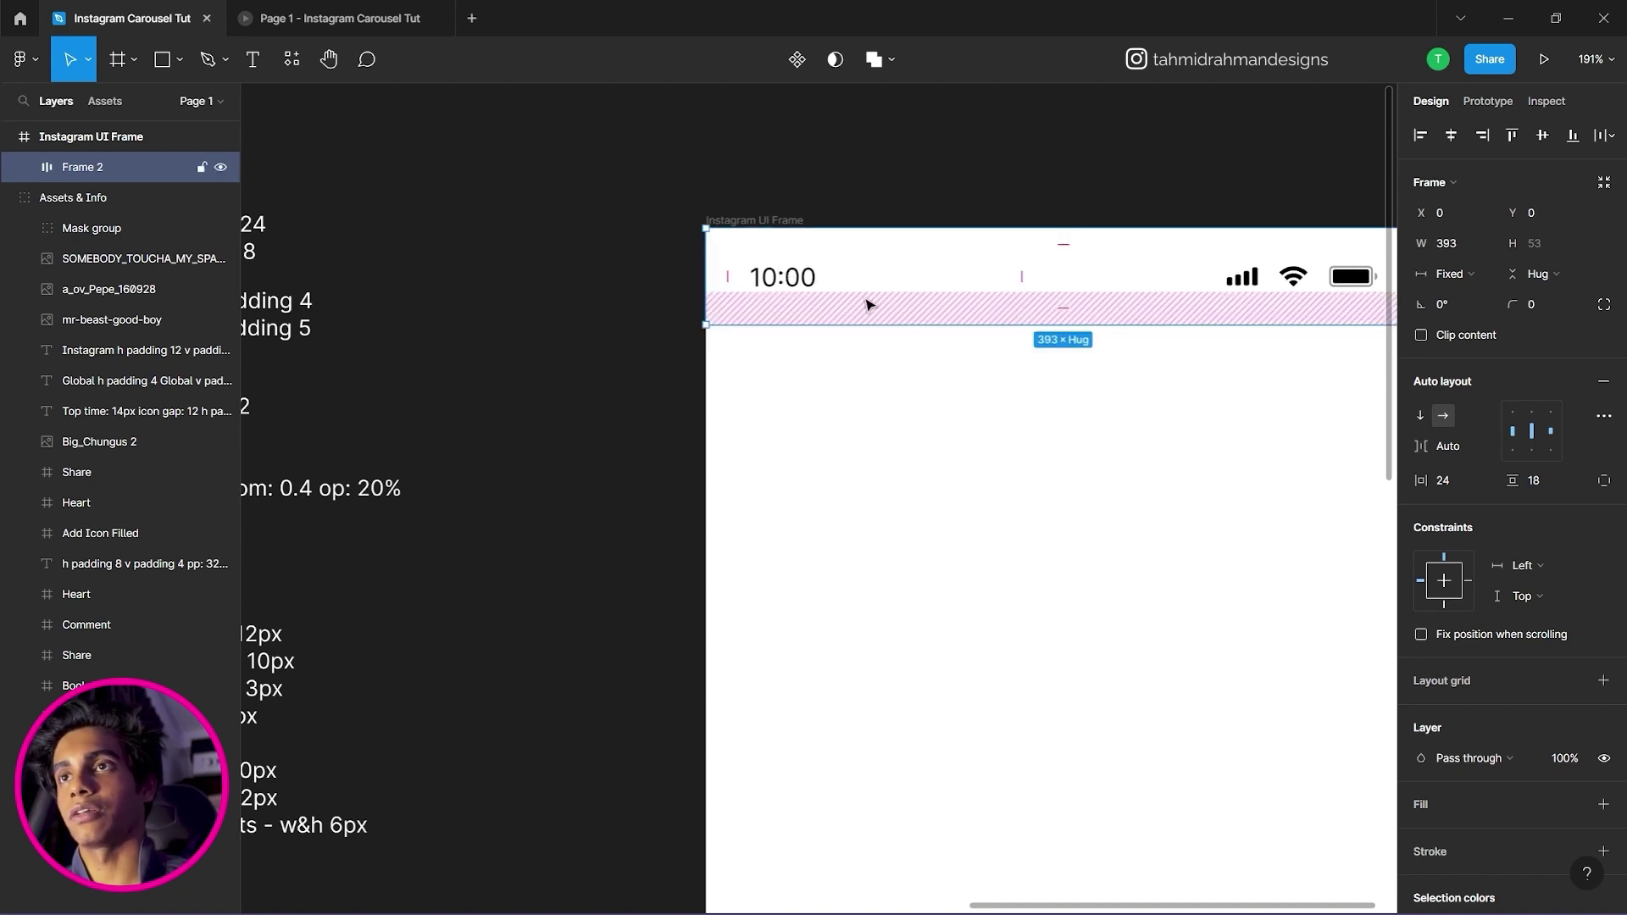
drag(1052, 444, 876, 410)
click(876, 411)
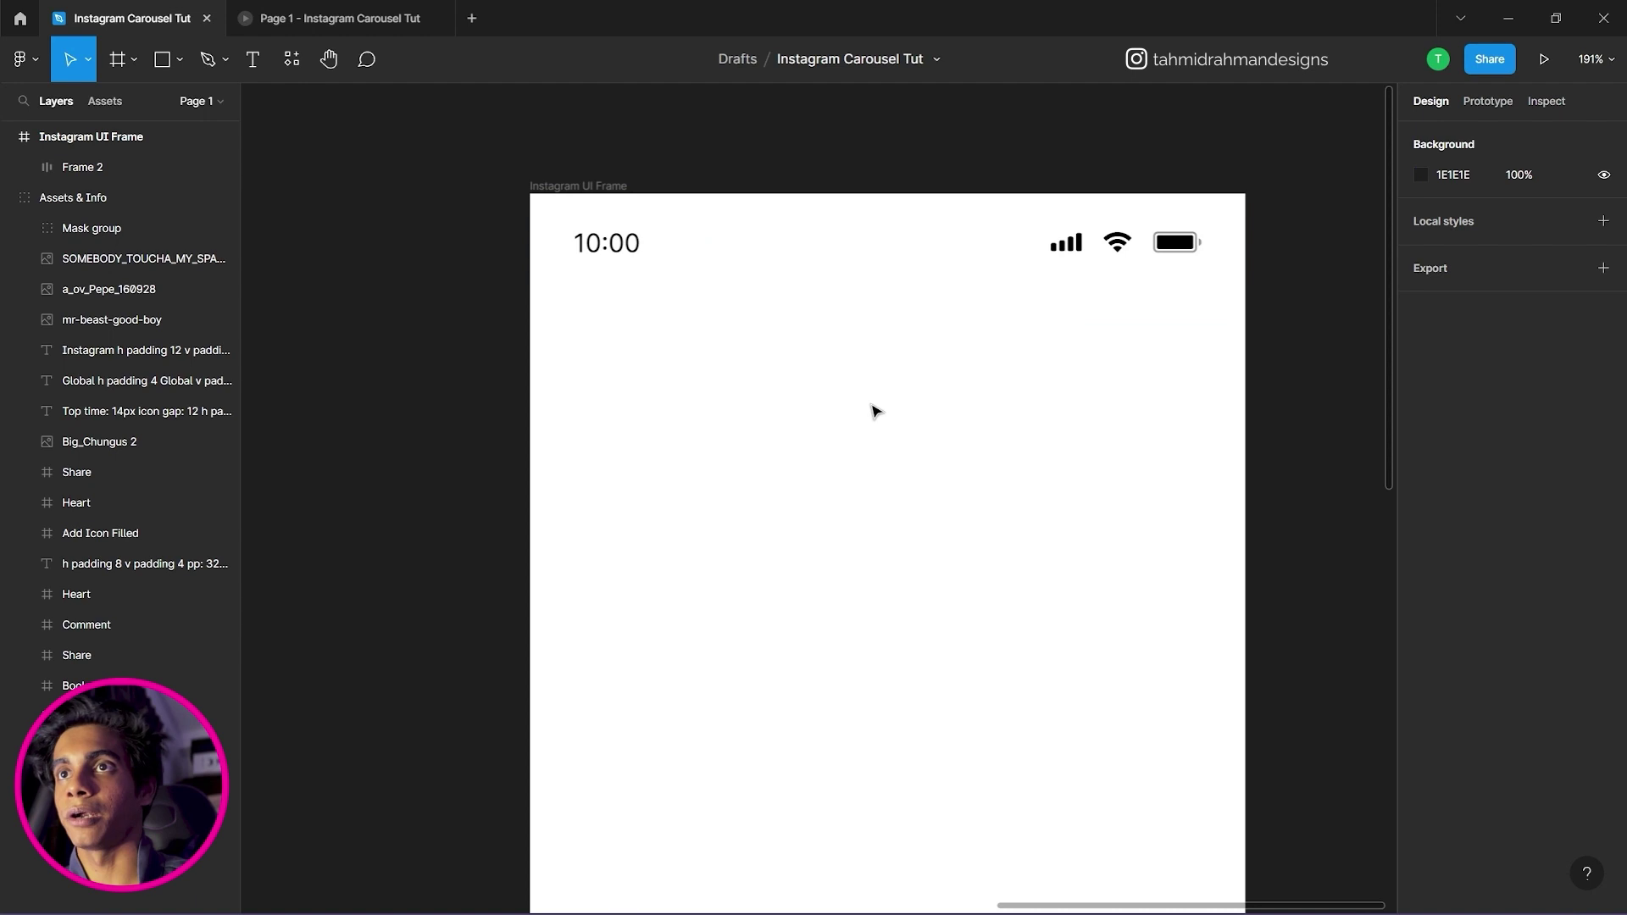
Rename the status bar's layer to "iPhone Header".
click(618, 259)
double_click(90, 169)
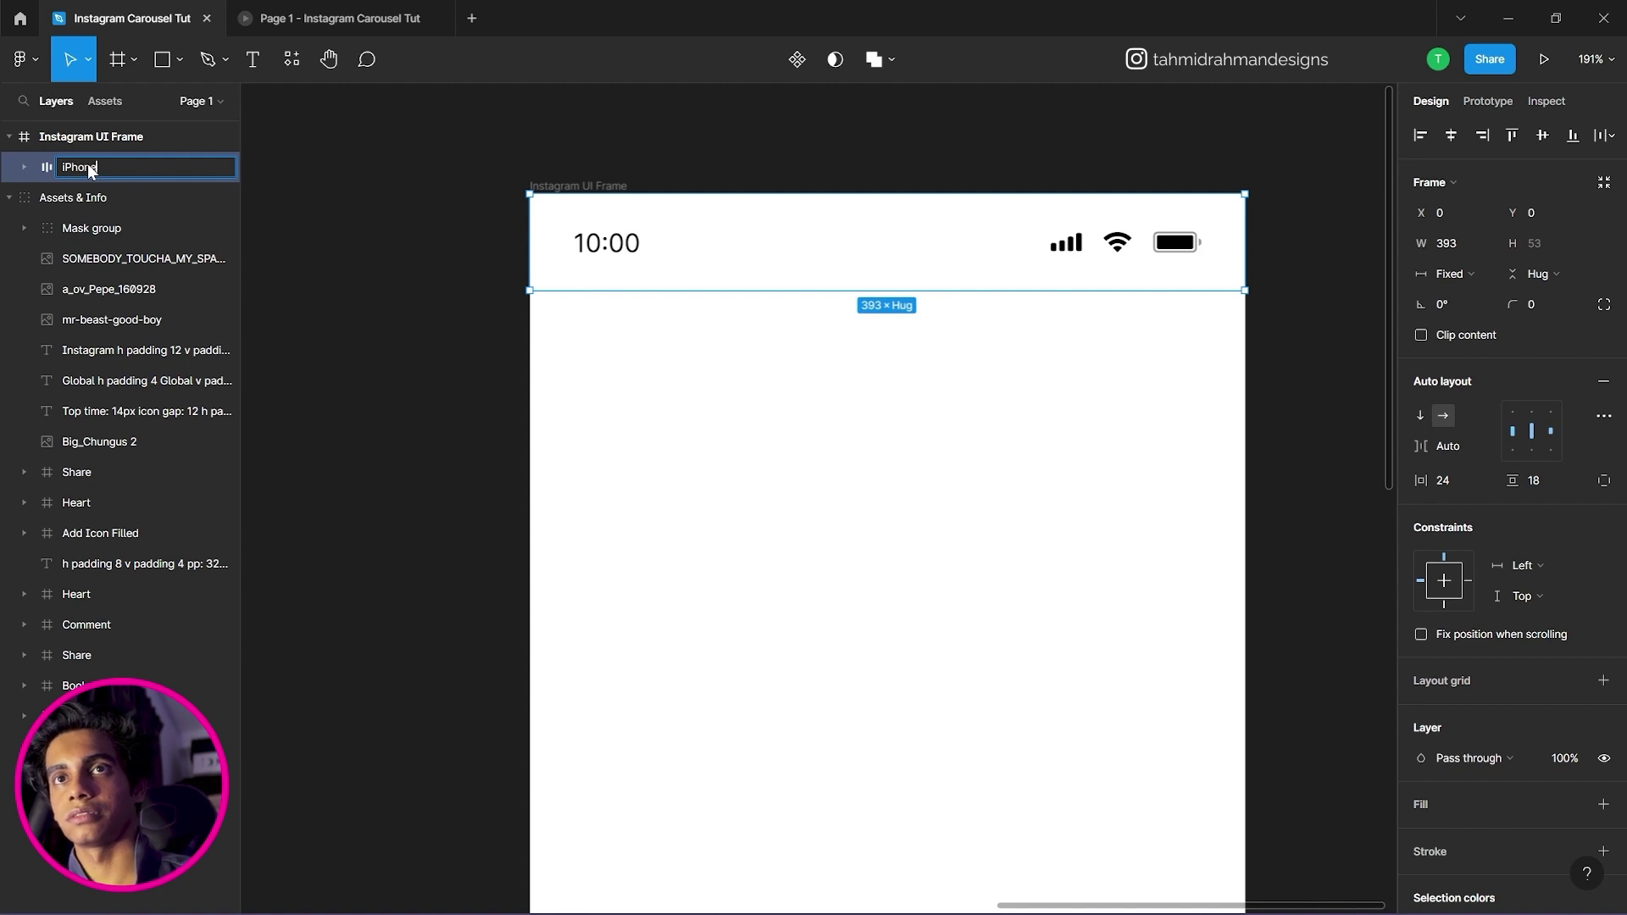
text(der)
key(Return)
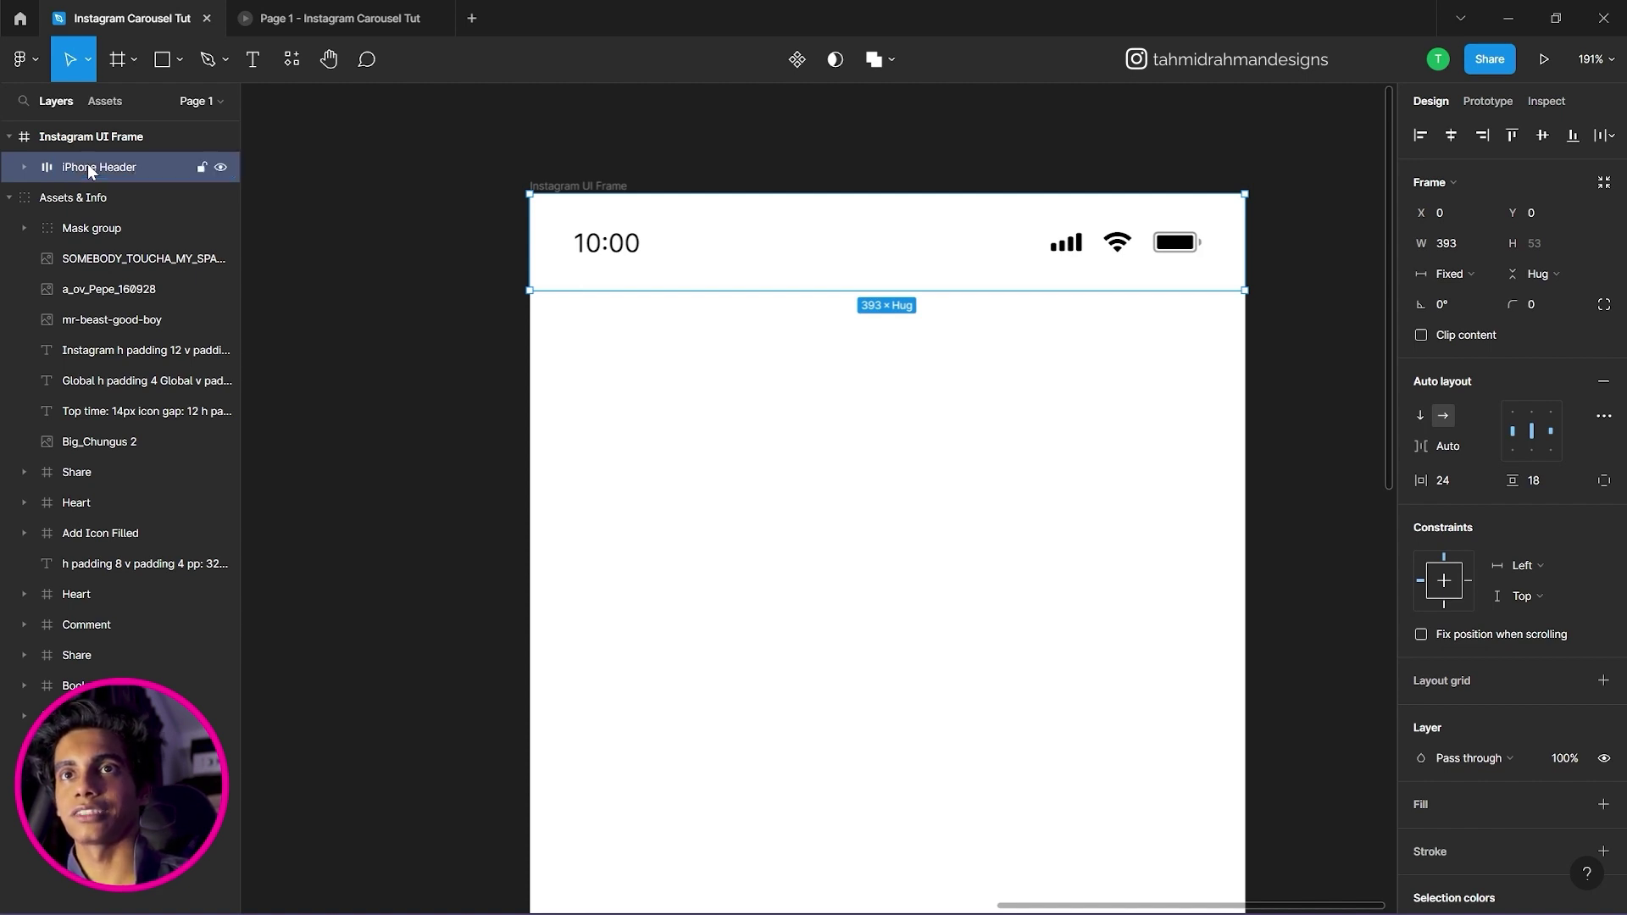
click(347, 307)
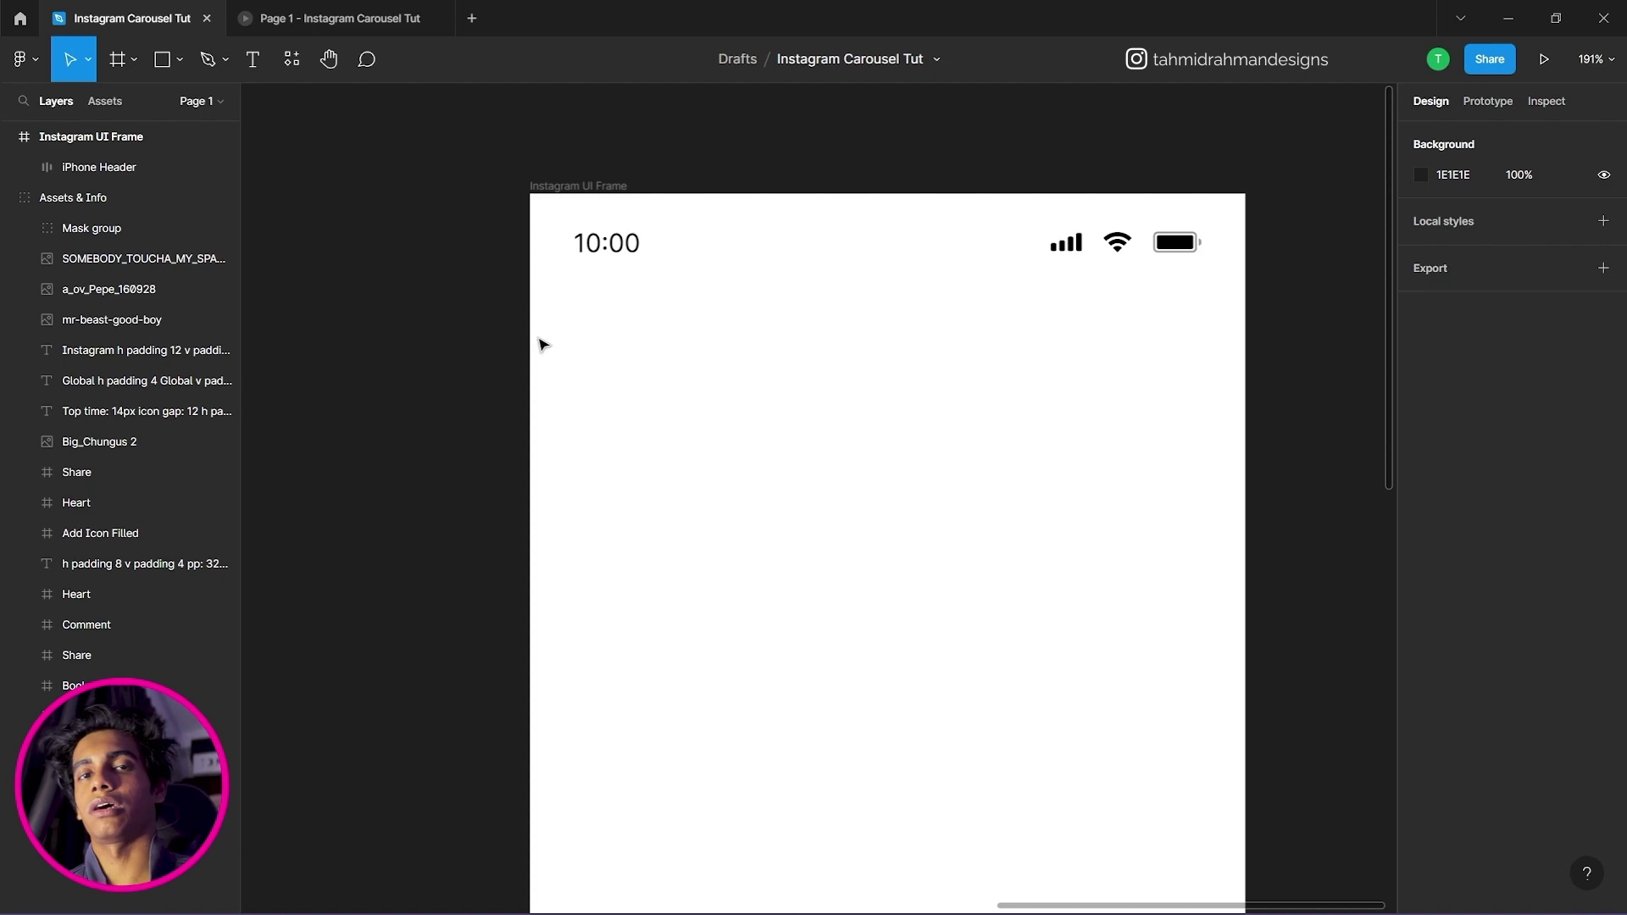
Preview the header in the iPhone prototype and return to the design file.
click(705, 272)
click(803, 455)
drag(578, 529, 759, 470)
click(830, 239)
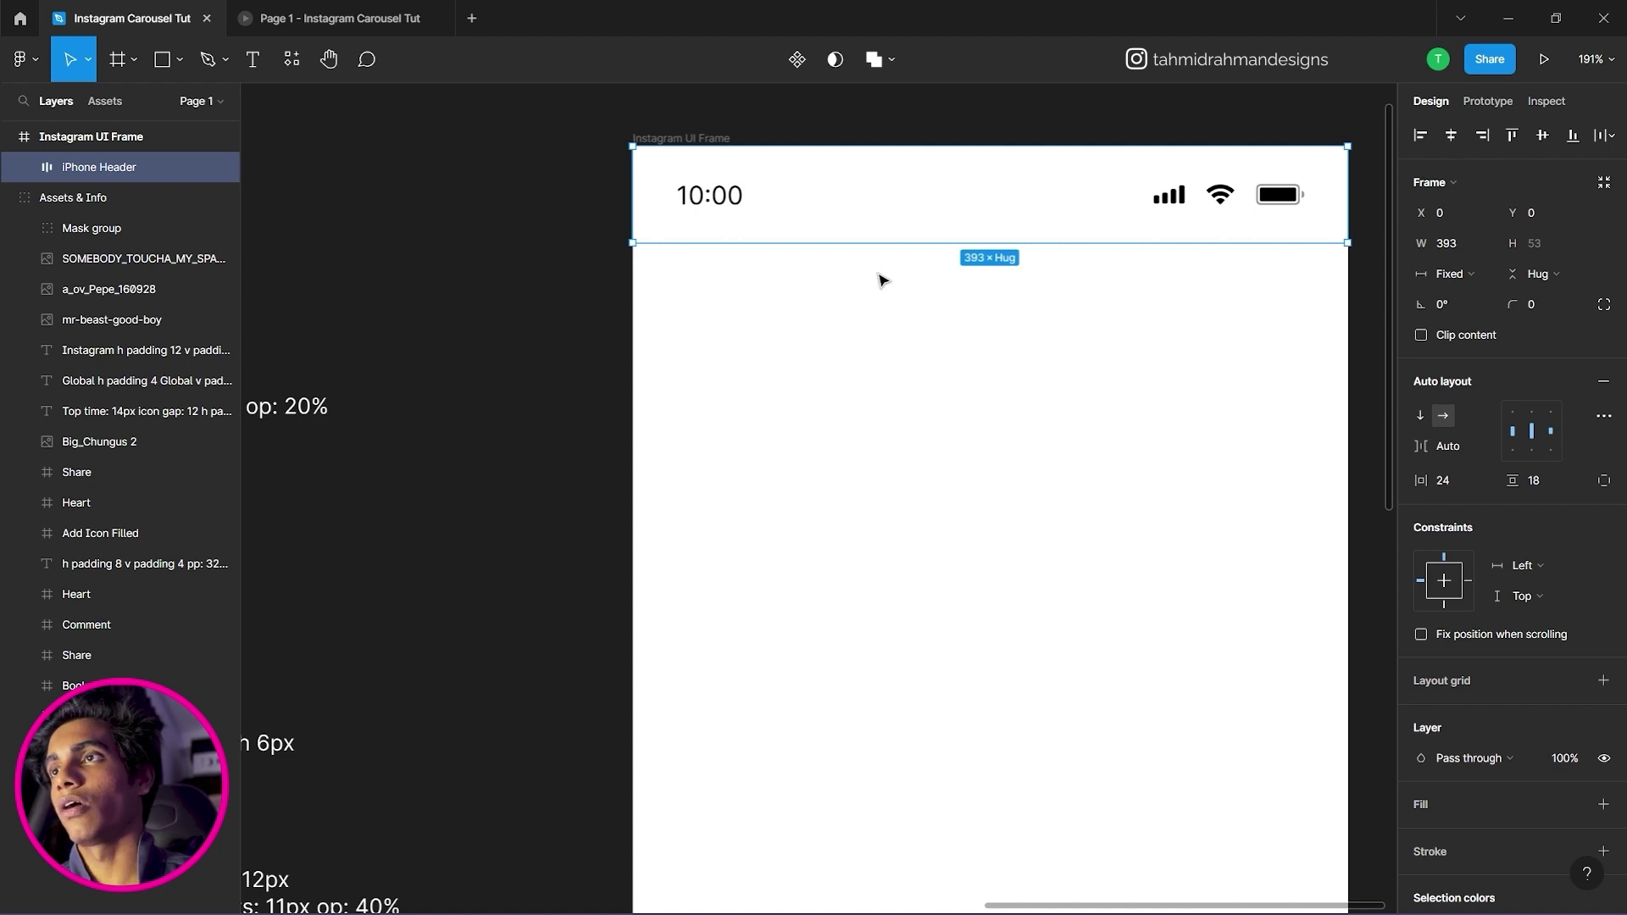
click(370, 16)
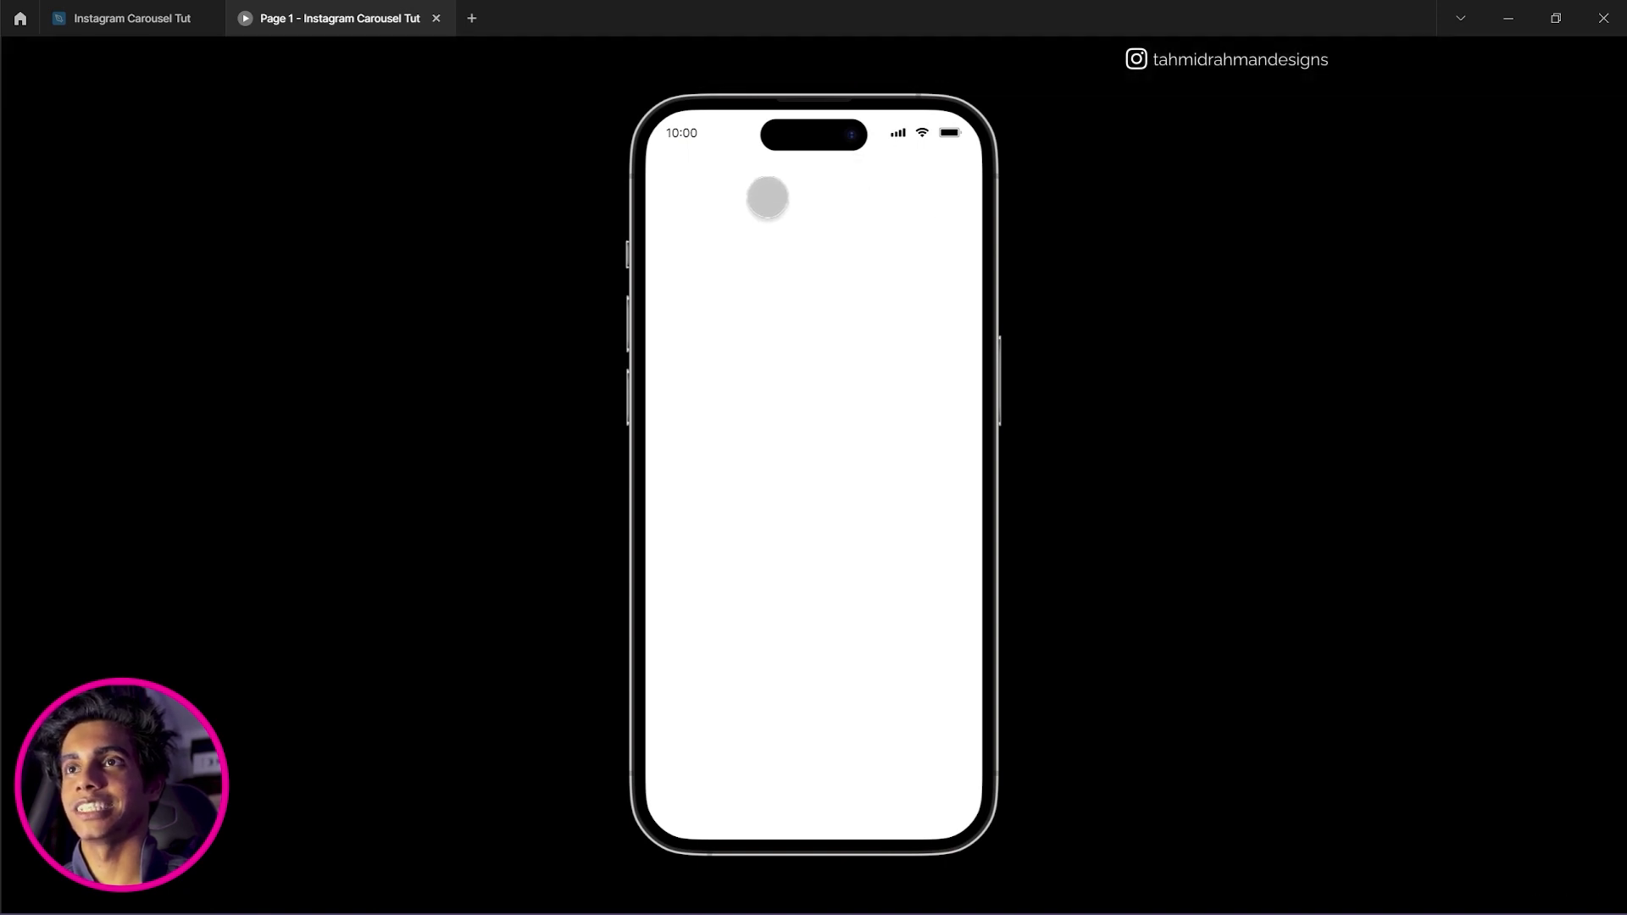
click(145, 16)
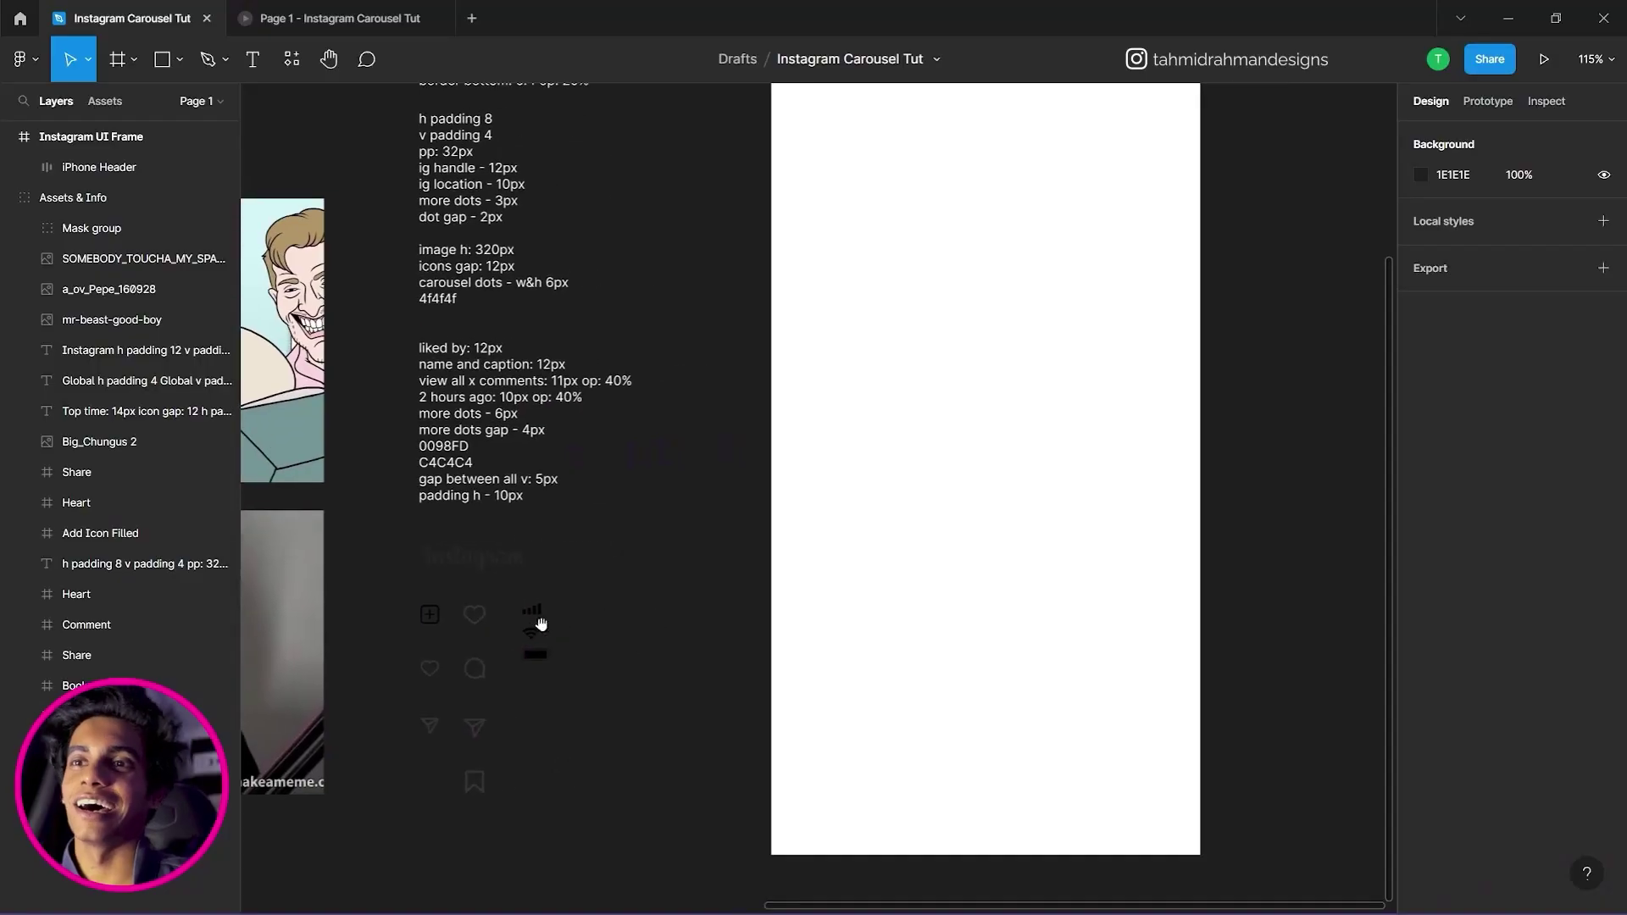
Copy the 20 × 20 Add, Heart and Share icons from the assets into the Instagram UI Frame.
click(429, 623)
click(430, 621)
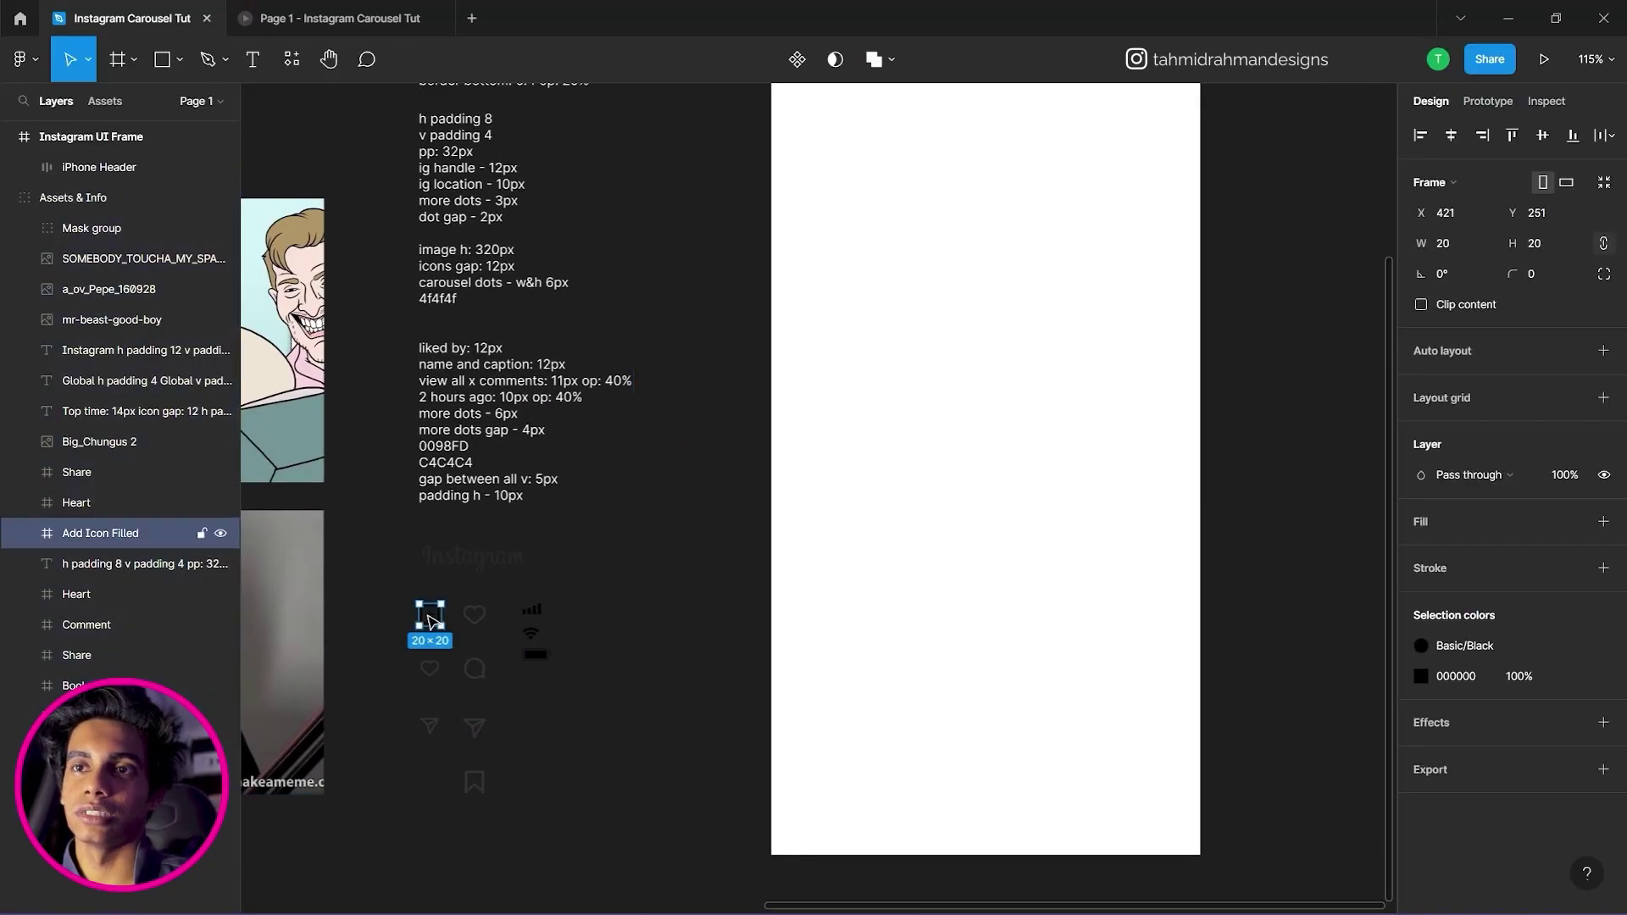
shift+click(430, 670)
shift+click(431, 726)
drag(951, 487, 667, 701)
click(558, 131)
key(ctrl+v)
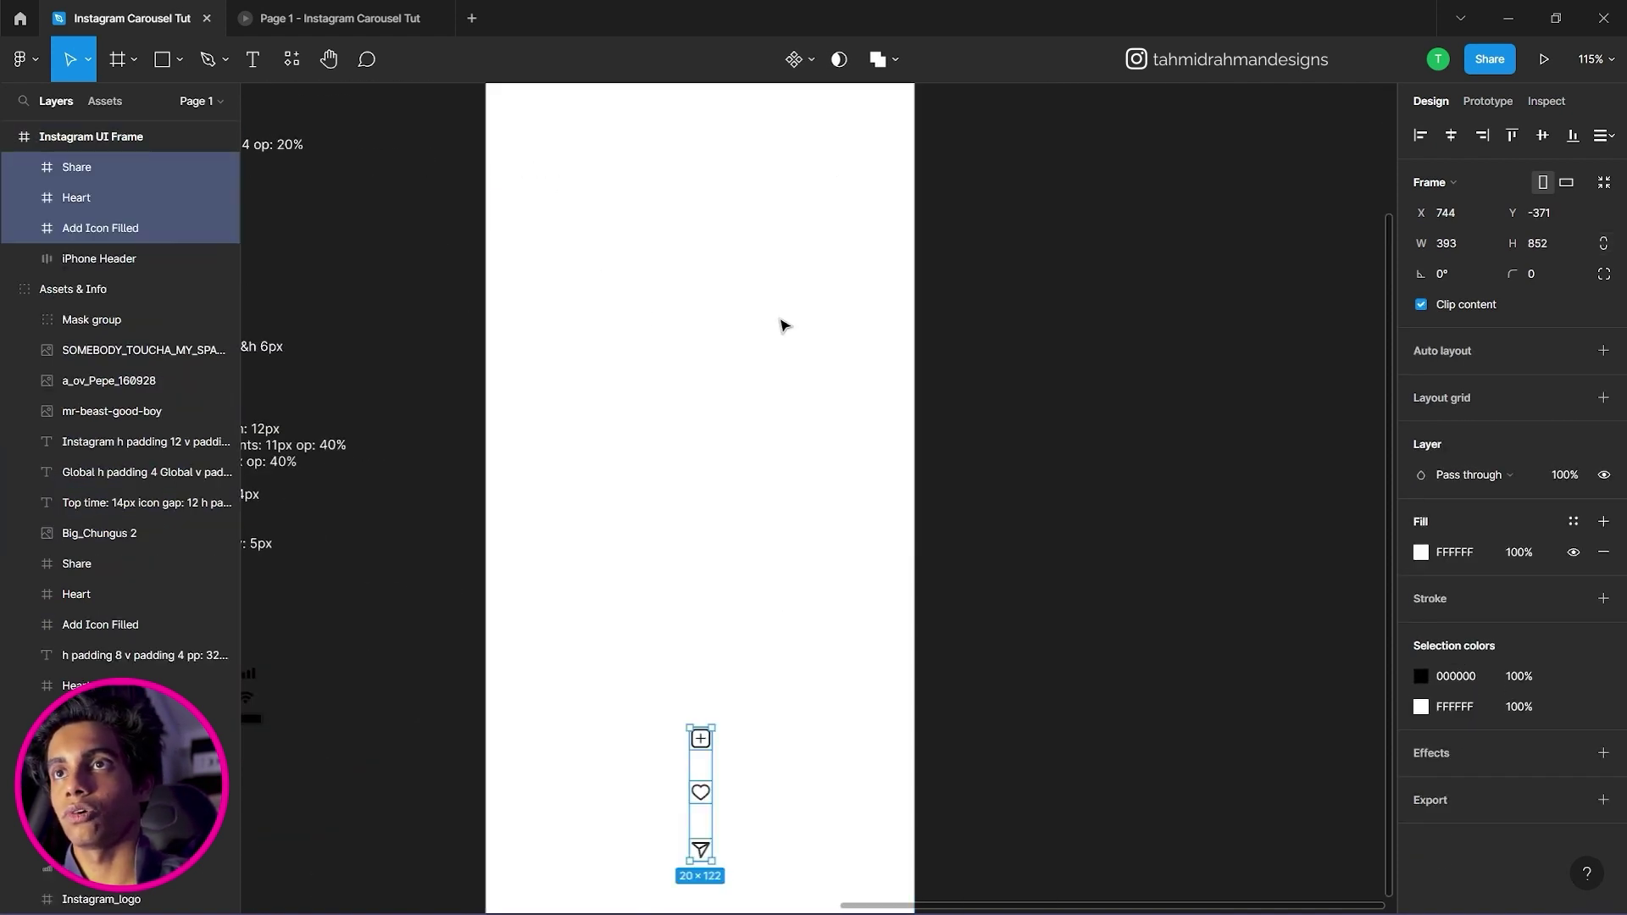
click(761, 397)
Copy the Instagram logo from the assets into the Instagram UI Frame.
drag(690, 461, 919, 360)
click(409, 525)
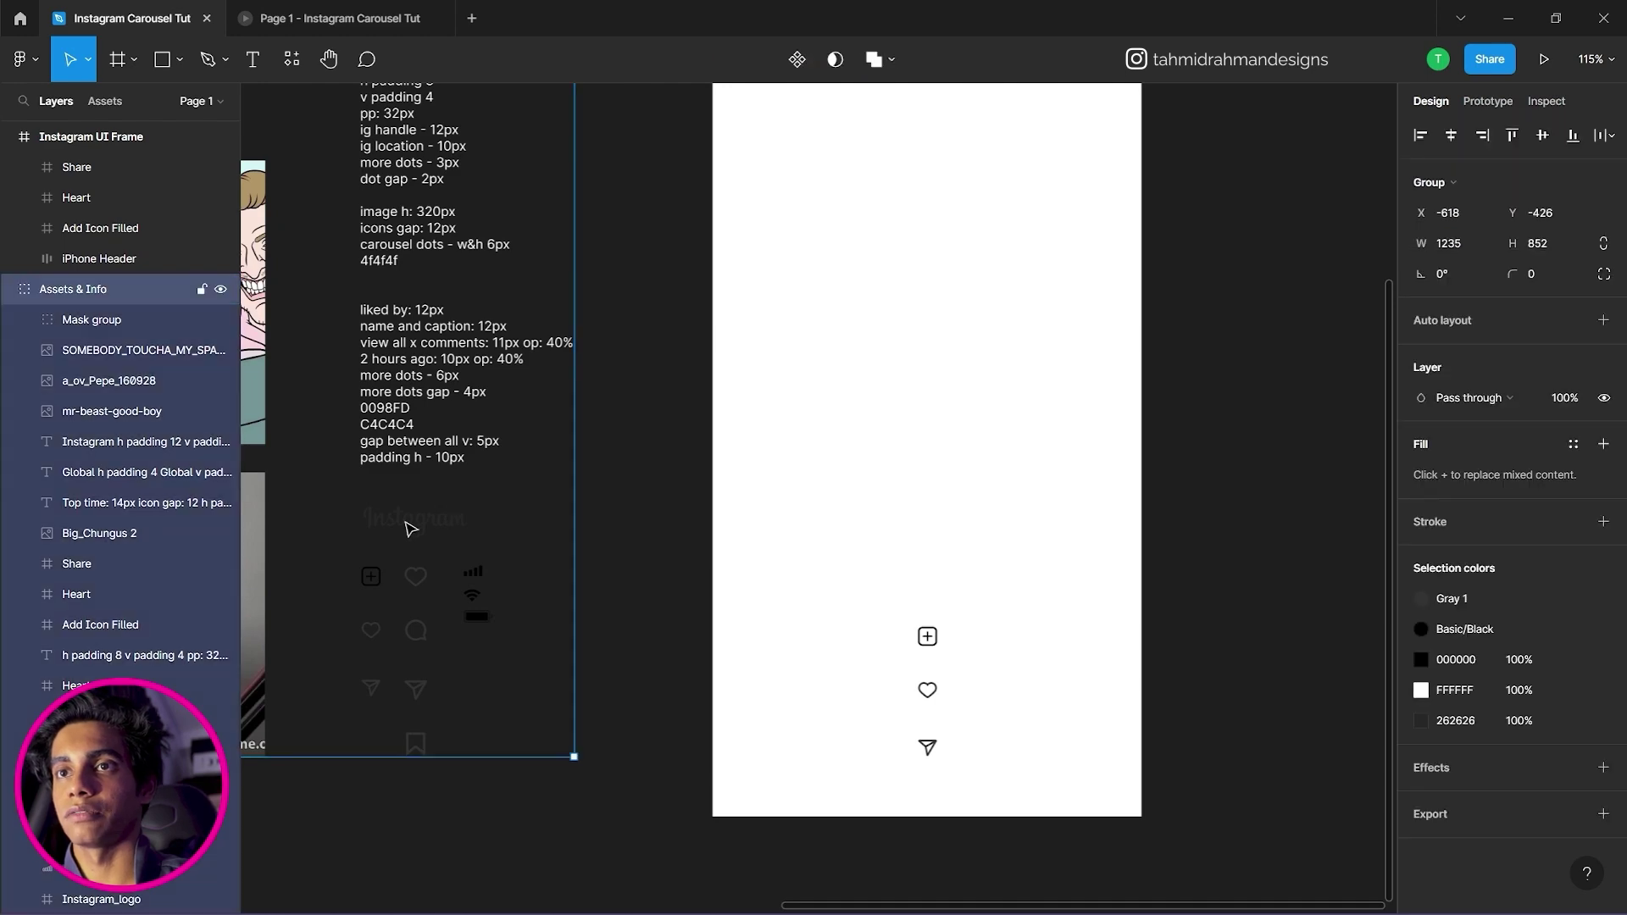
click(411, 529)
drag(806, 298, 658, 451)
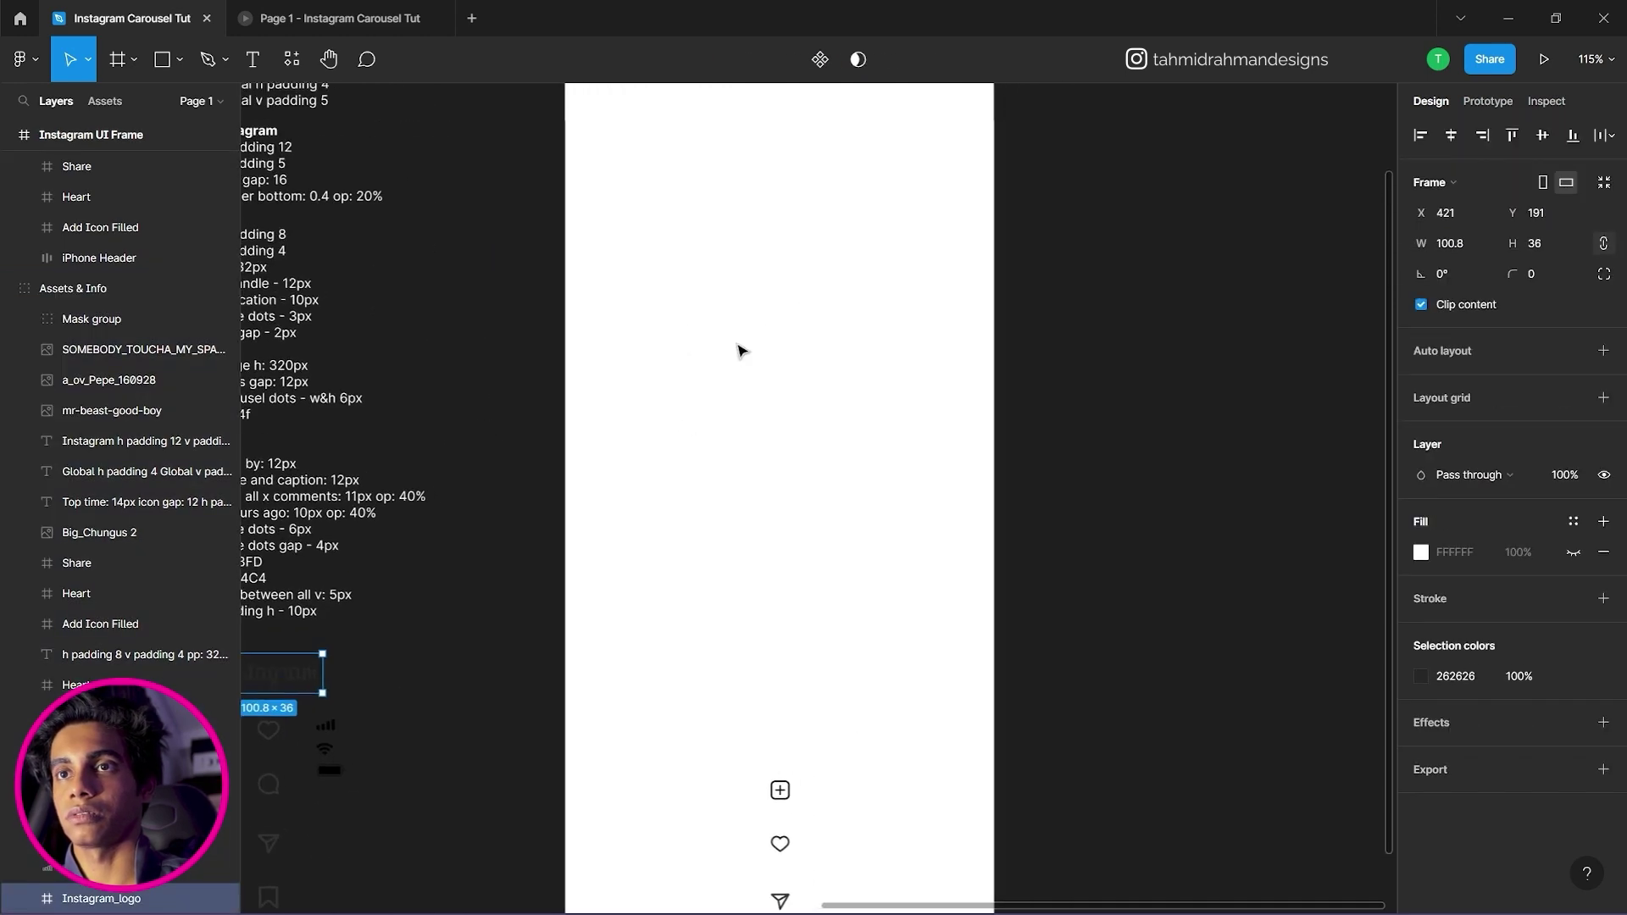
click(739, 349)
key(ctrl+v)
key(ctrl+z)
scroll(735, 316, up, 3)
click(638, 311)
key(ctrl+v)
scroll(837, 440, down, 2)
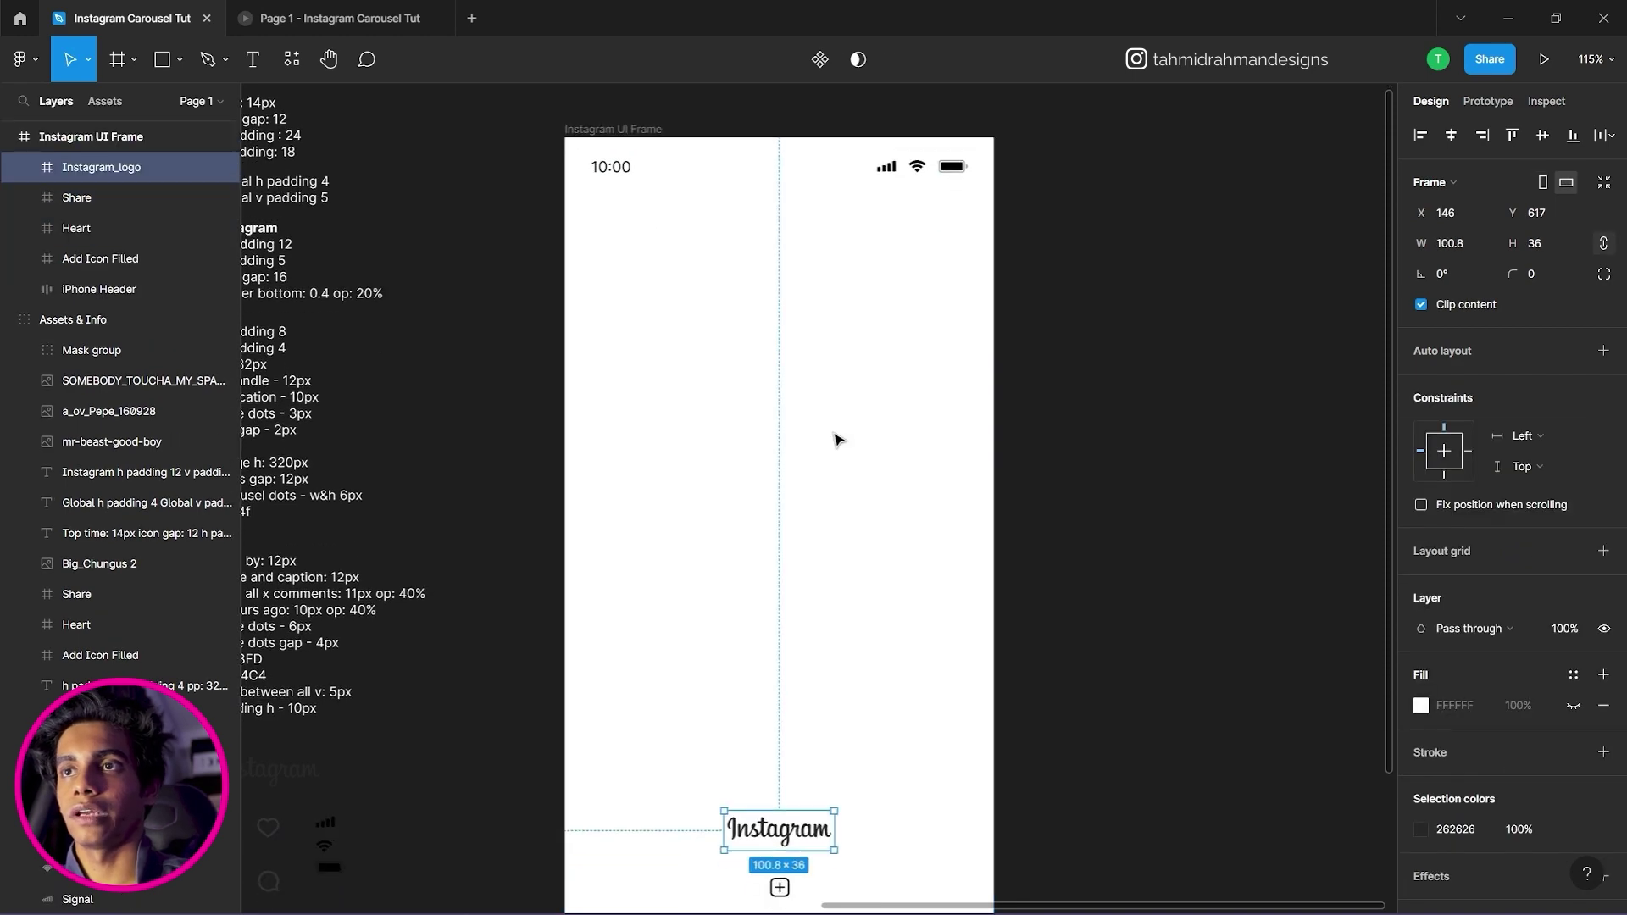
Move the Instagram logo away from the pasted icons to the upper-left area of the phone frame.
scroll(837, 440, down, 4)
click(836, 436)
scroll(836, 436, up, 3)
click(777, 696)
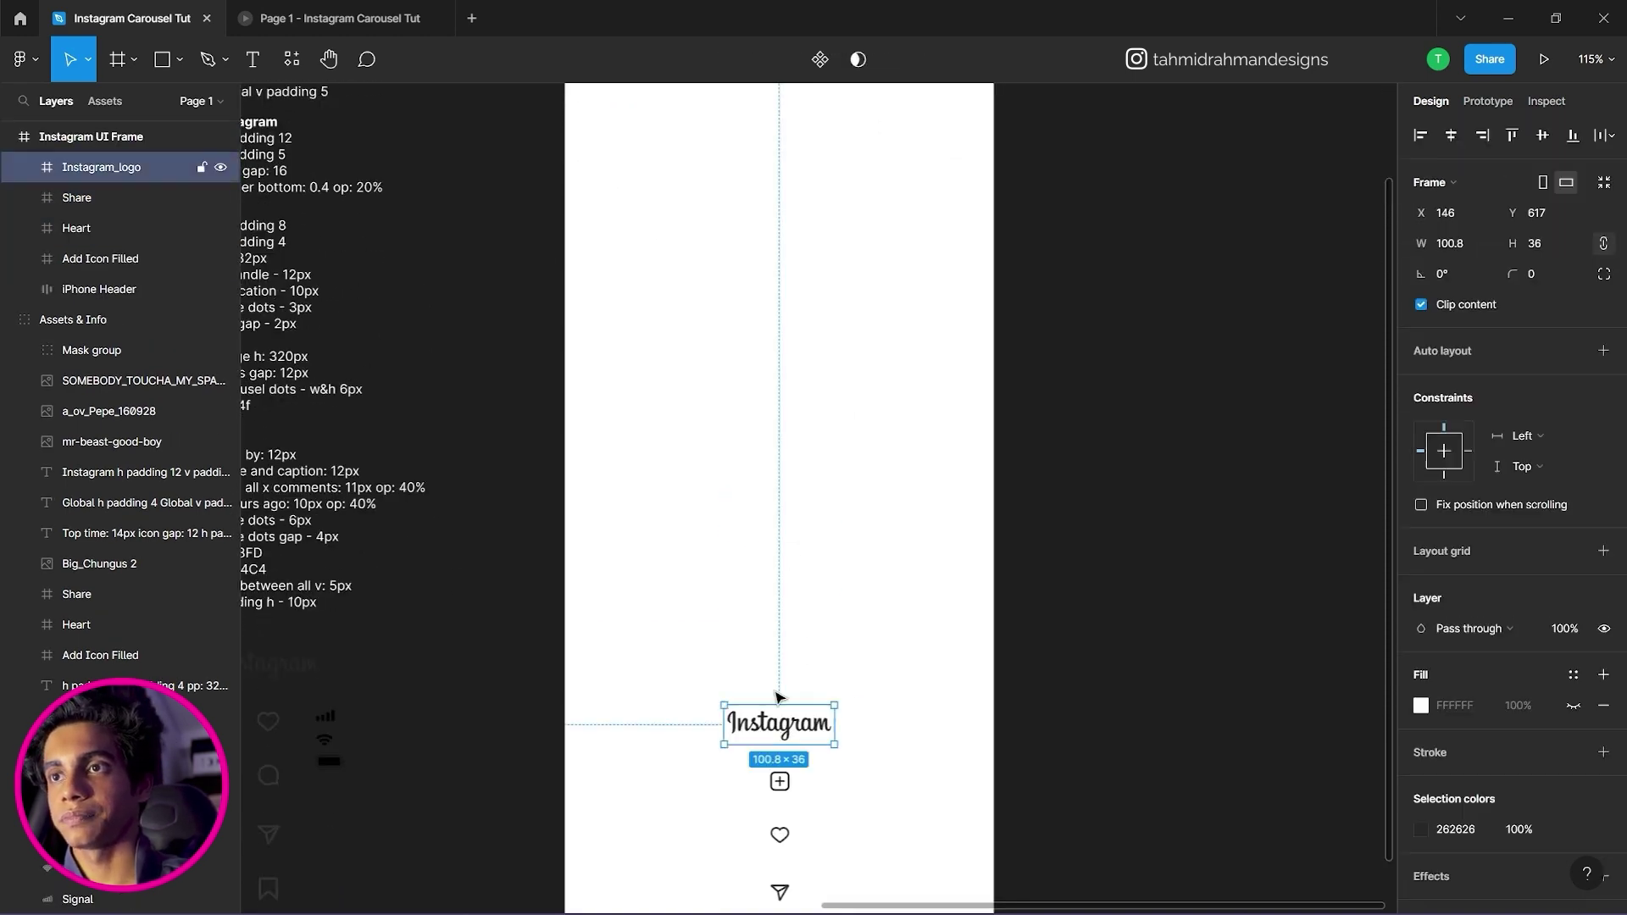
drag(778, 714, 664, 276)
Move the Share, Heart and Add icons together up beside the Instagram logo in the phone frame.
drag(864, 712, 756, 905)
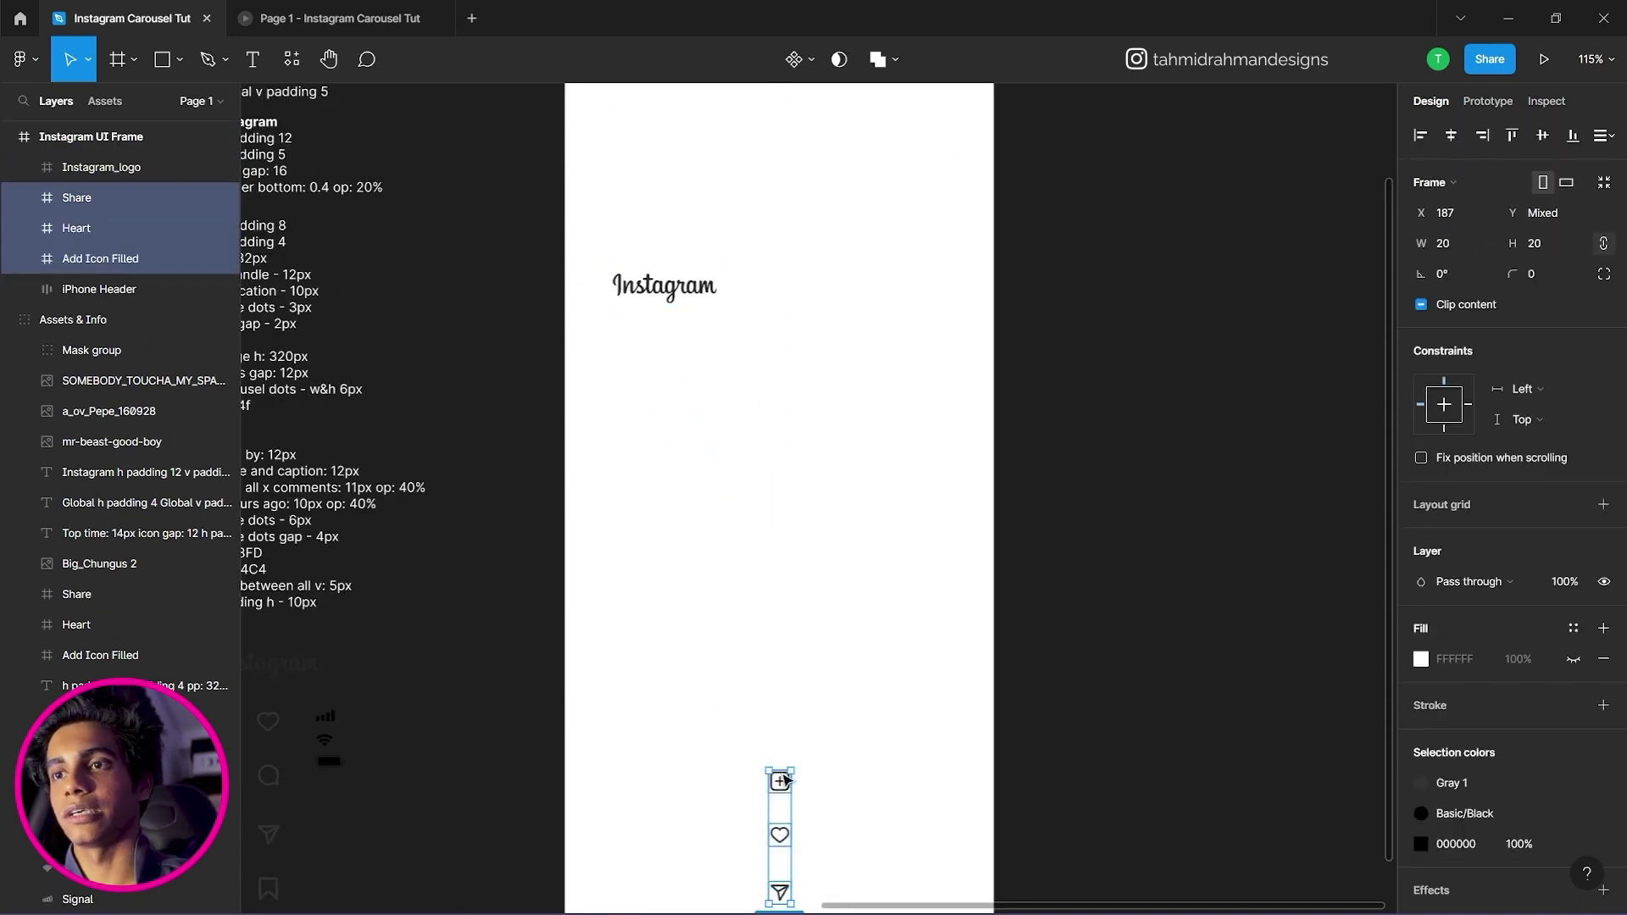
drag(784, 780, 833, 298)
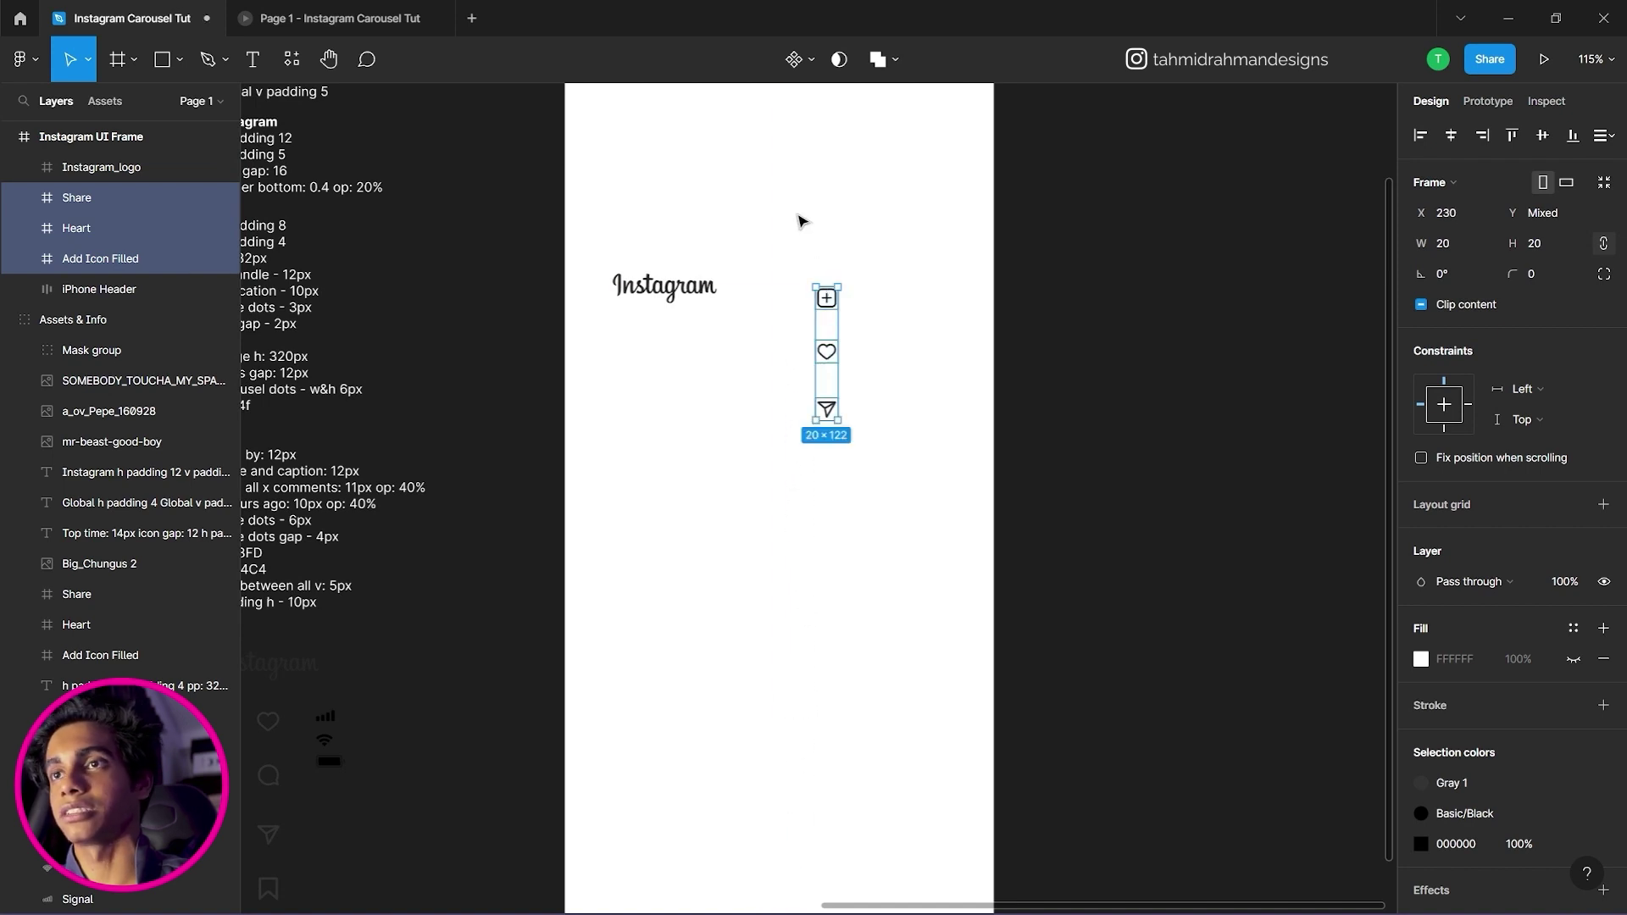
scroll(799, 298, up, 2)
scroll(794, 308, up, 3)
Wrap the three icons in an auto layout with horizontal direction and centred alignment.
click(969, 410)
drag(957, 351, 785, 680)
right_click(862, 447)
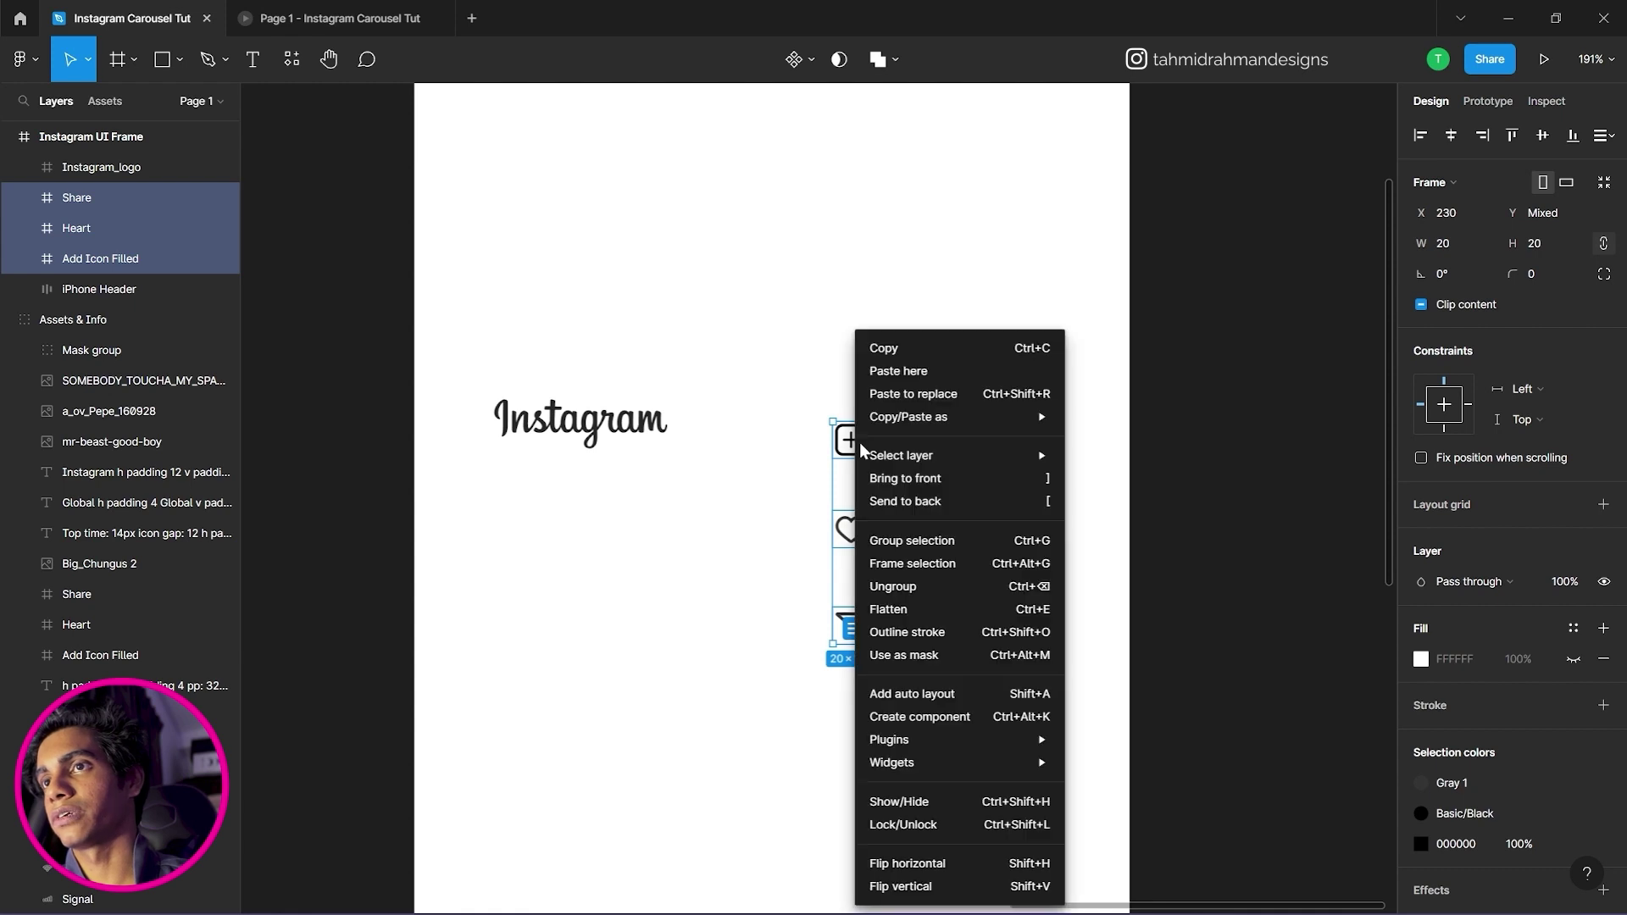
click(946, 700)
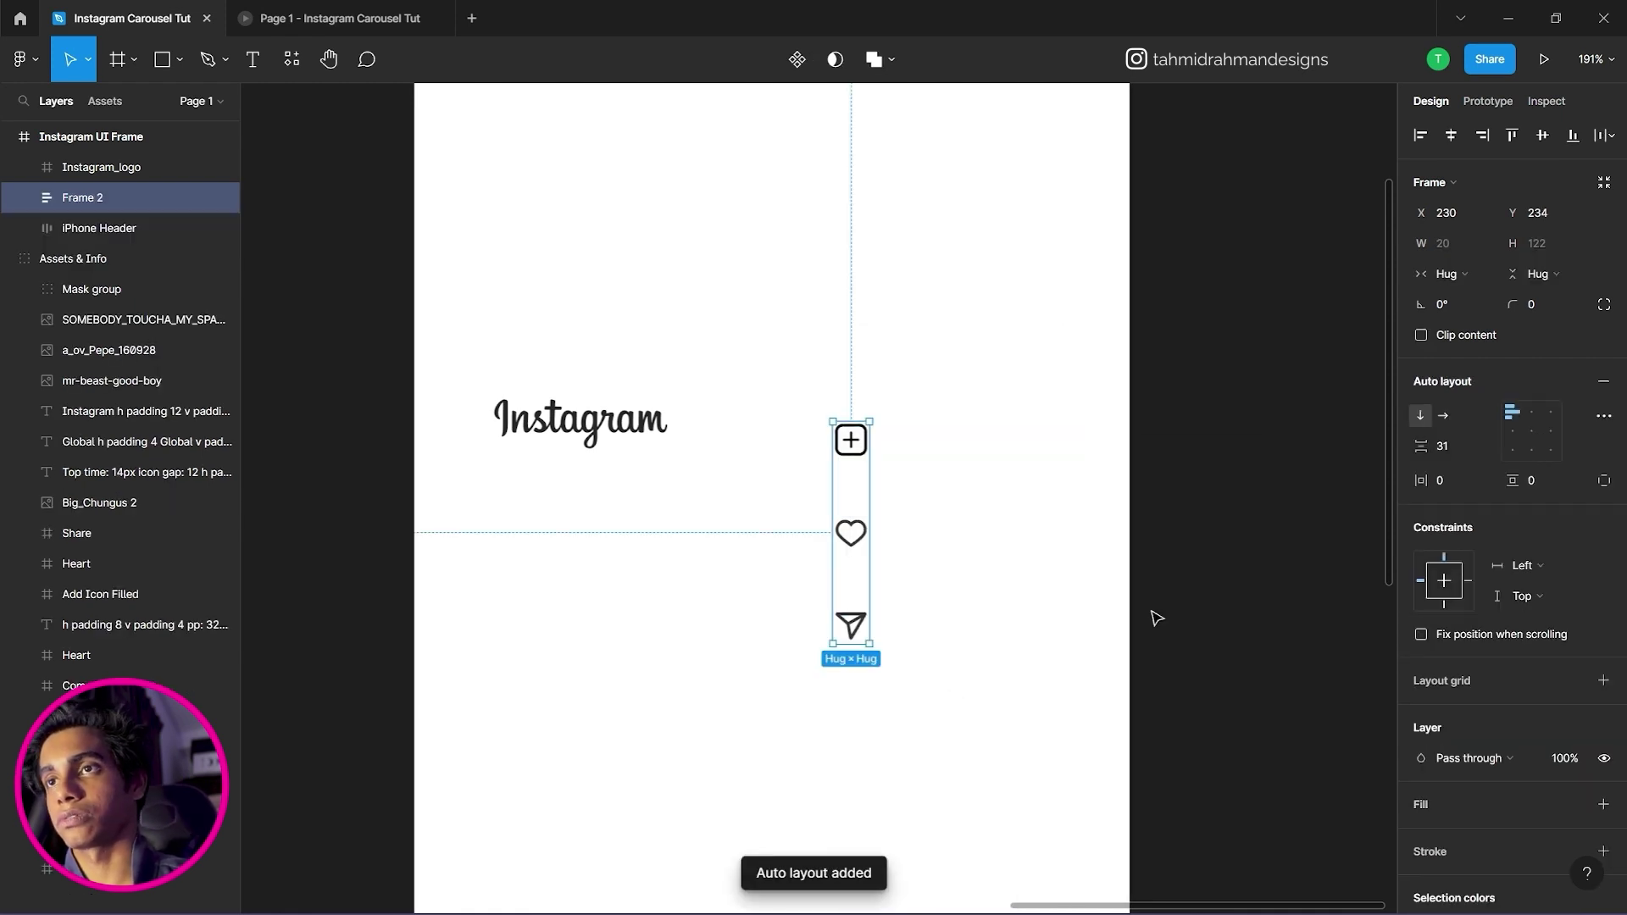
click(1445, 414)
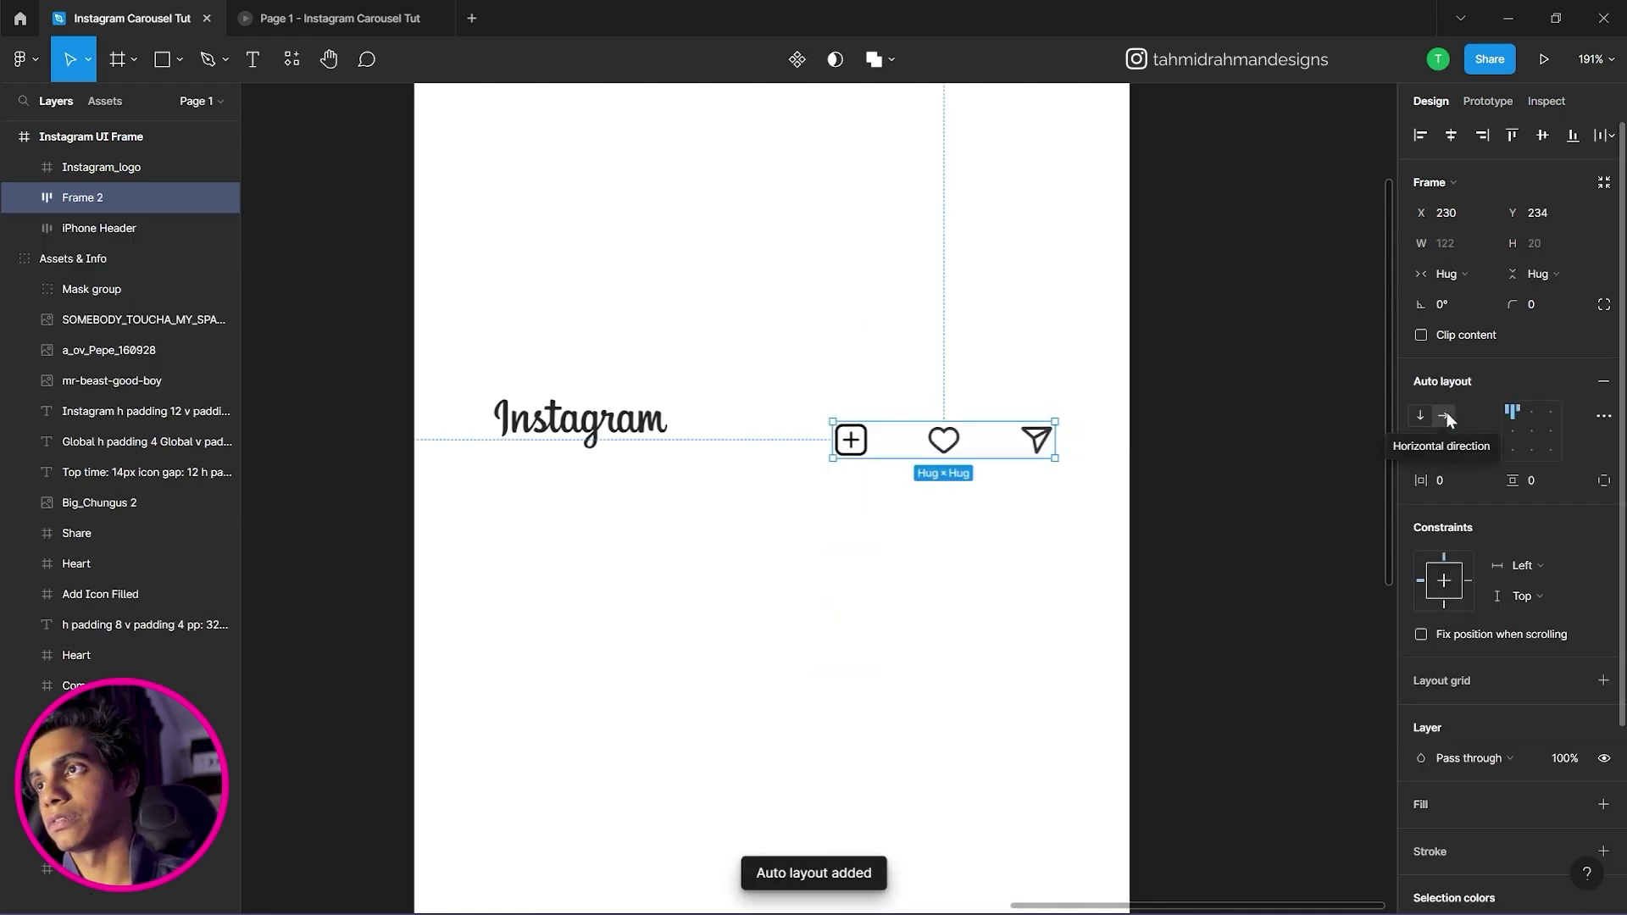
click(1525, 426)
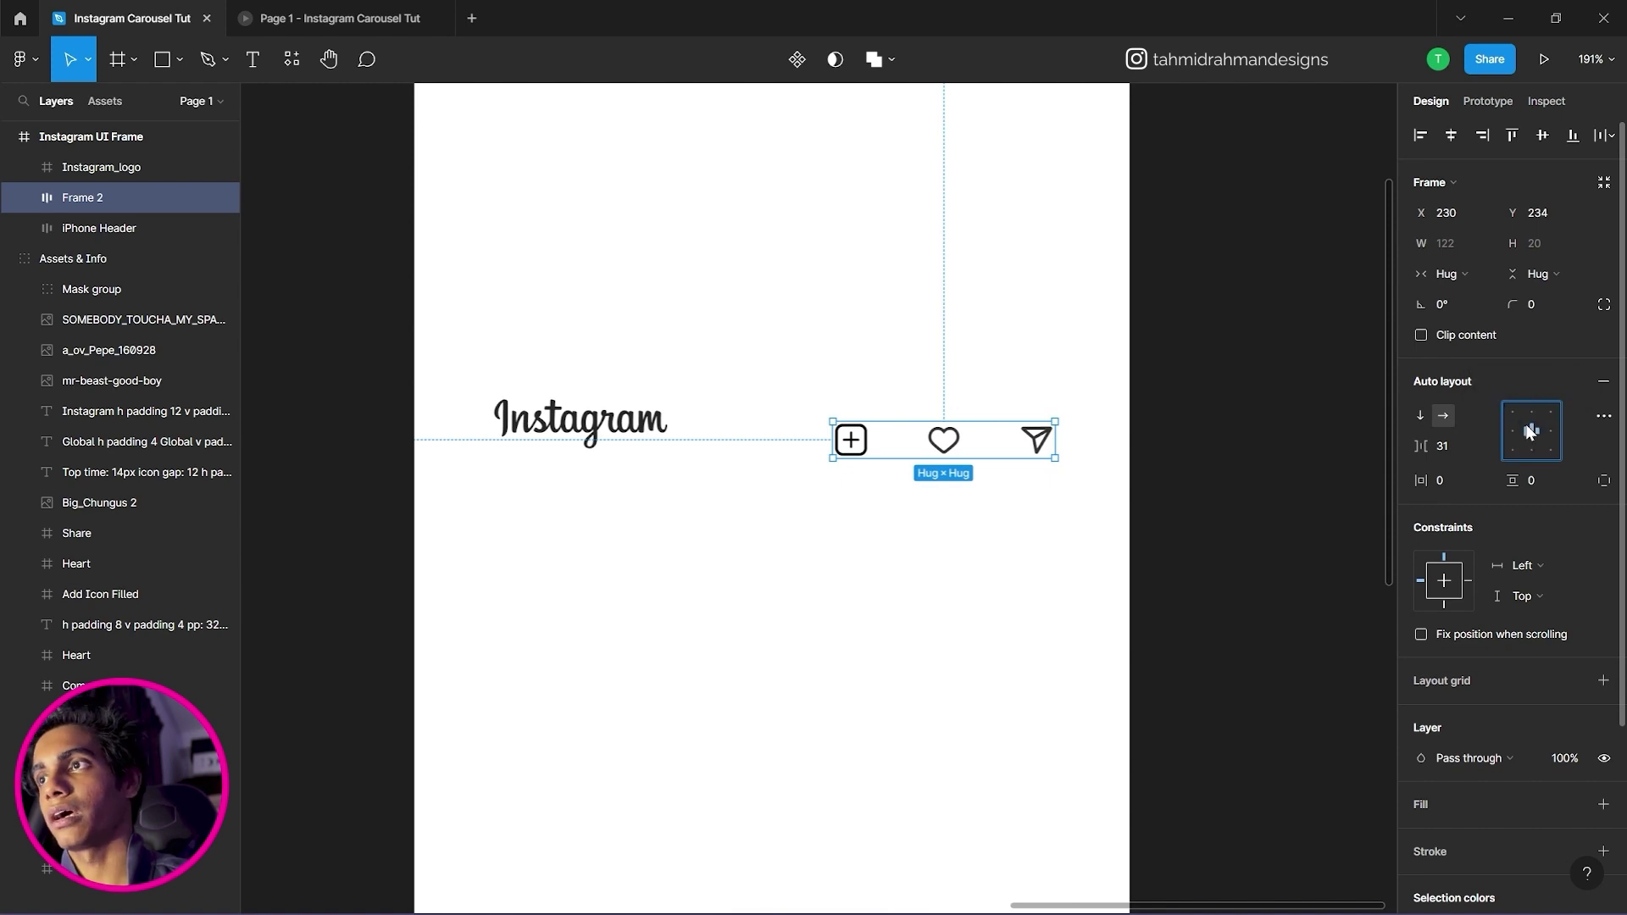
Set the gap between the header icons to 16, following the icon gap in the Instagram spec notes.
click(842, 551)
click(951, 453)
drag(817, 526, 876, 655)
drag(751, 643, 1137, 634)
drag(977, 646, 941, 690)
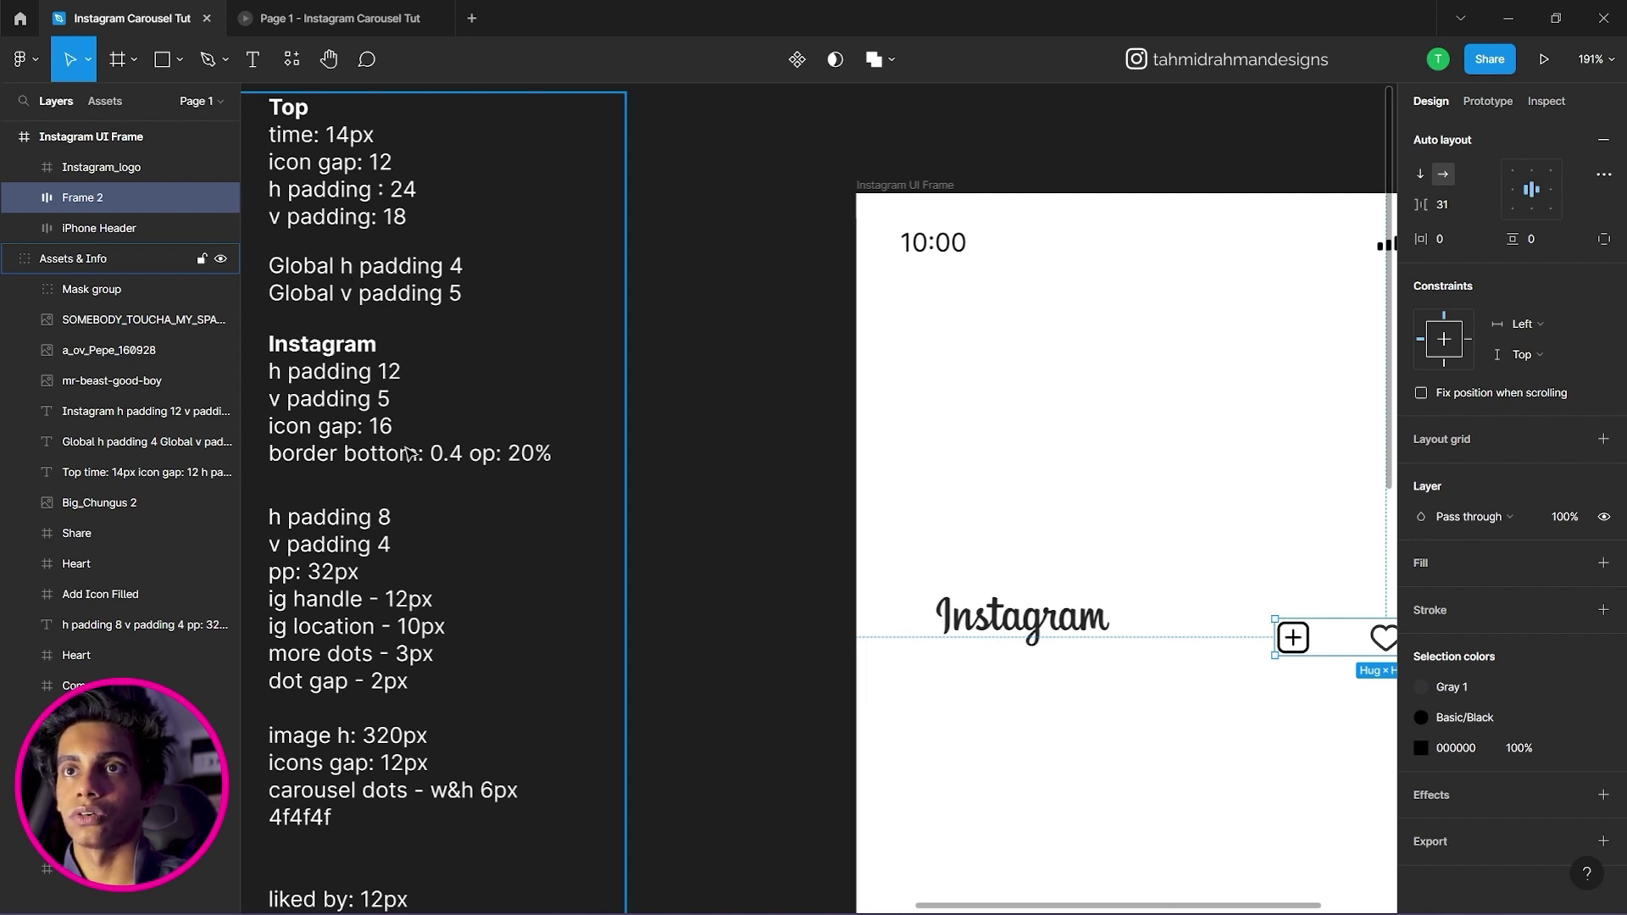
scroll(410, 453, right, 5)
scroll(1472, 368, up, 3)
click(1444, 445)
text(16)
key(Return)
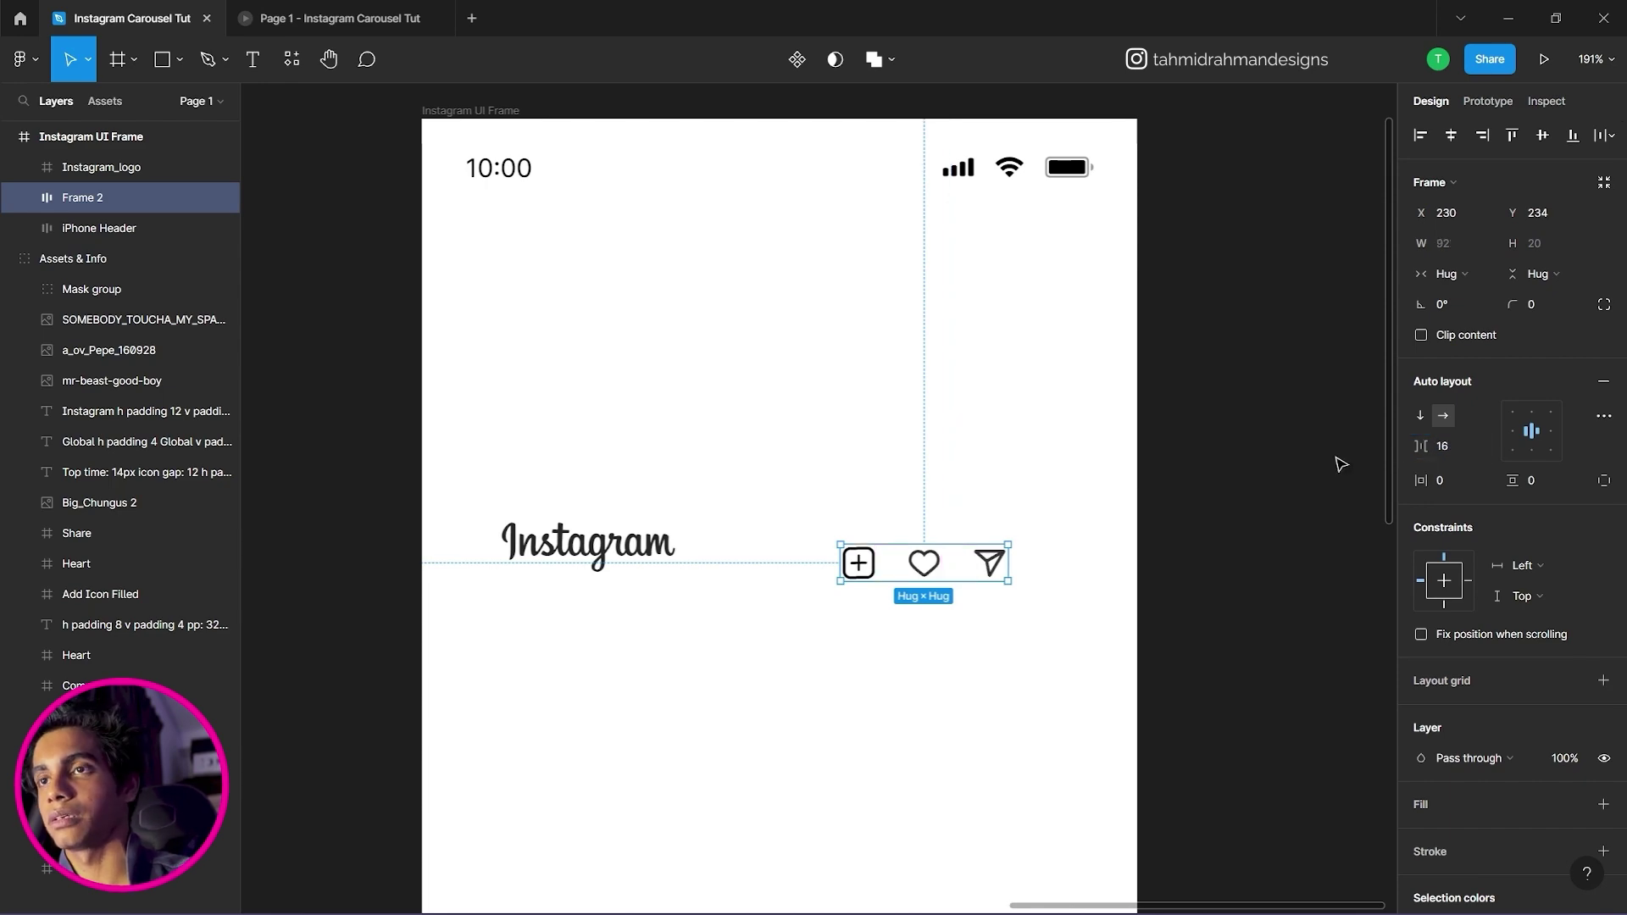
Line up the icon row vertically with the Instagram logo and wrap both in one auto layout.
scroll(1336, 464, left, 6)
drag(1306, 624, 891, 630)
click(1230, 509)
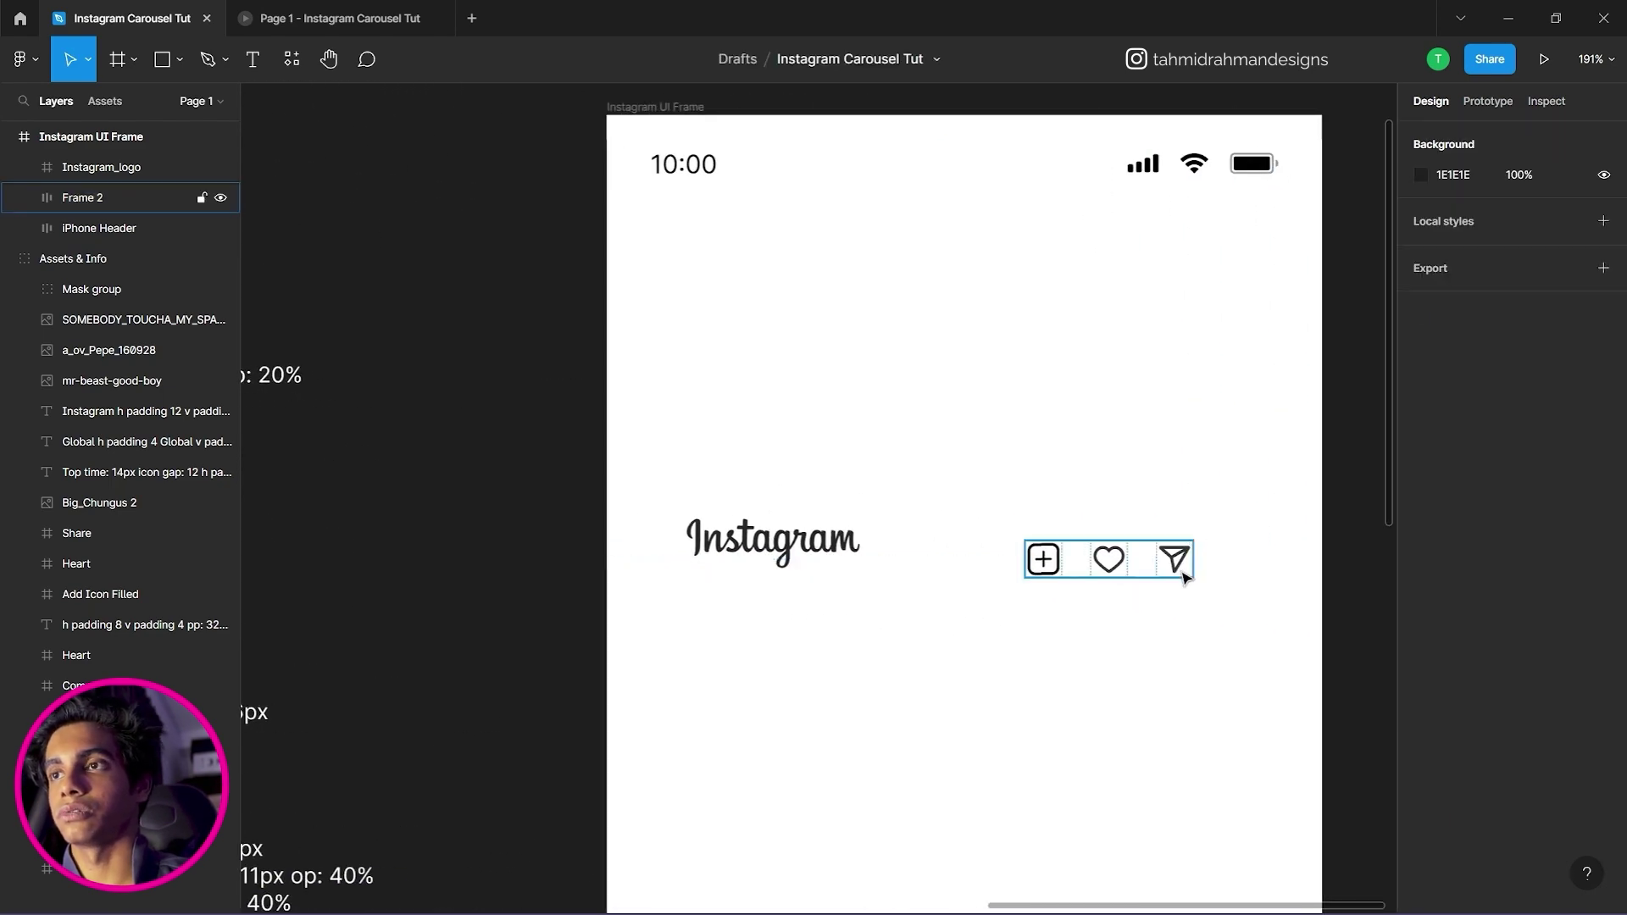
click(1184, 570)
drag(1221, 512, 716, 599)
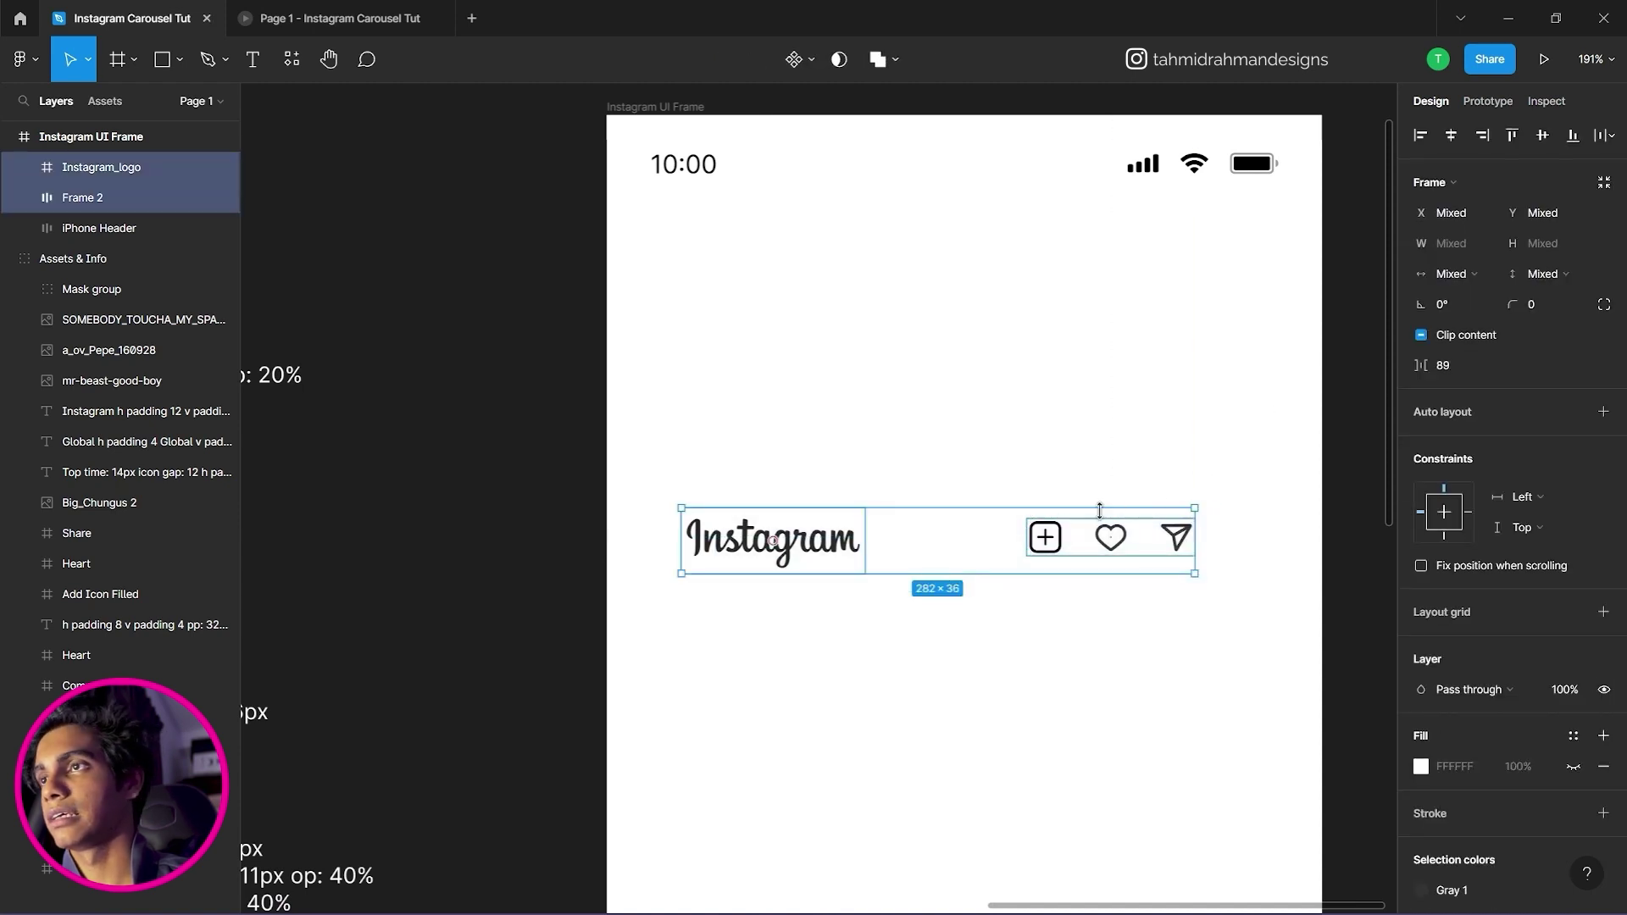
right_click(1045, 534)
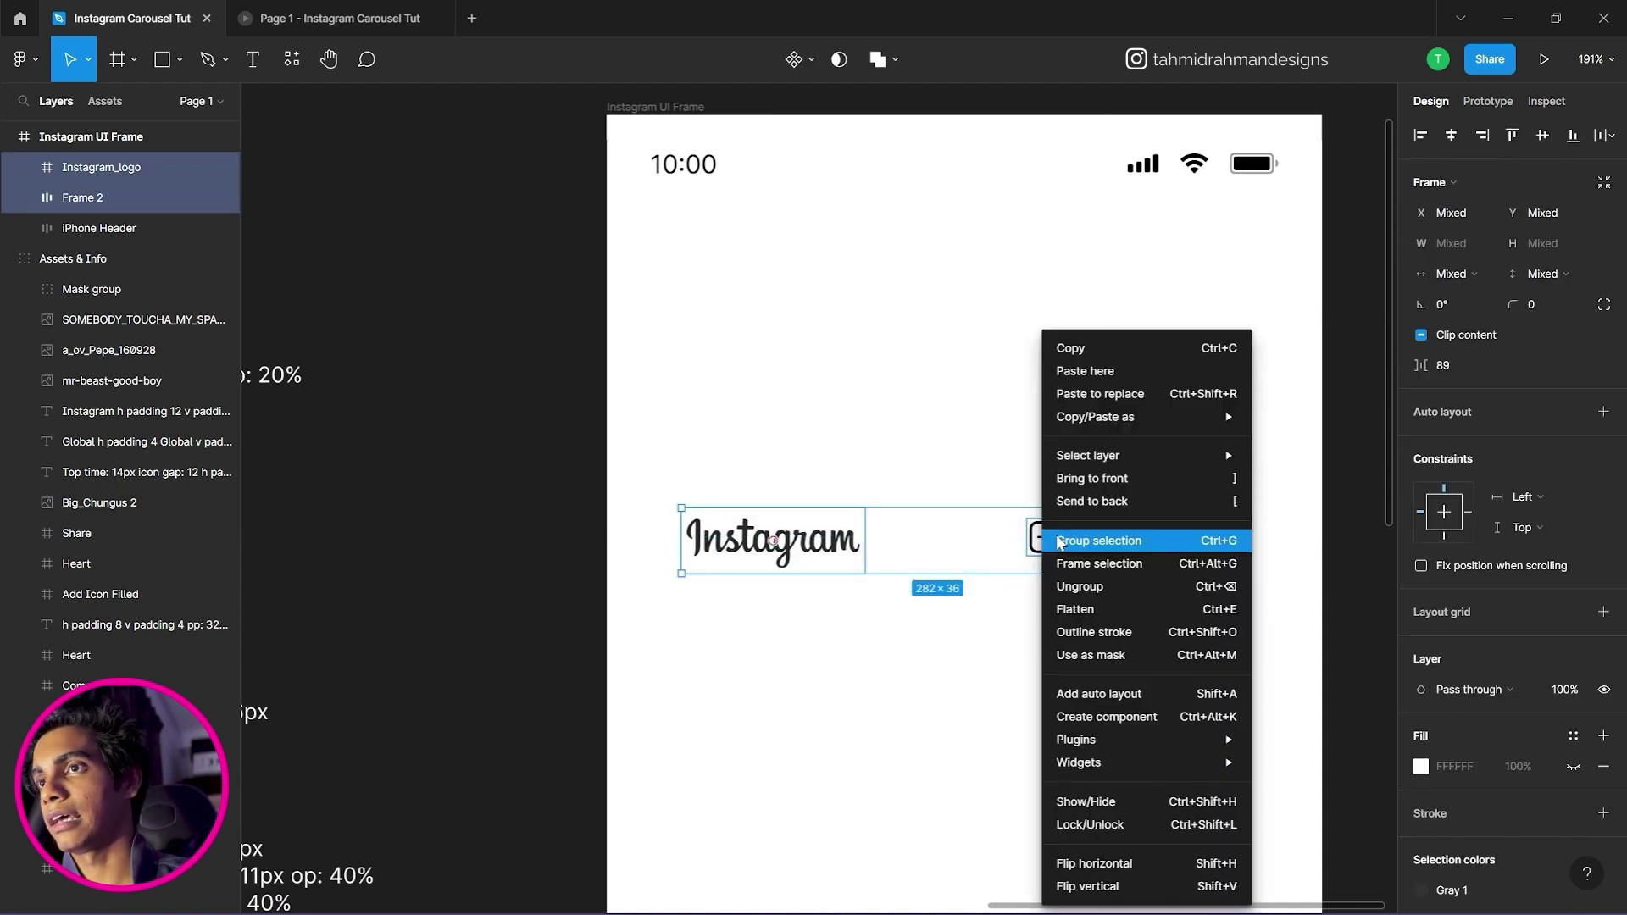
click(1083, 696)
Set the spacing between the Instagram logo and the icon row to Auto.
drag(922, 545, 1229, 545)
drag(1369, 542, 1153, 527)
click(1444, 447)
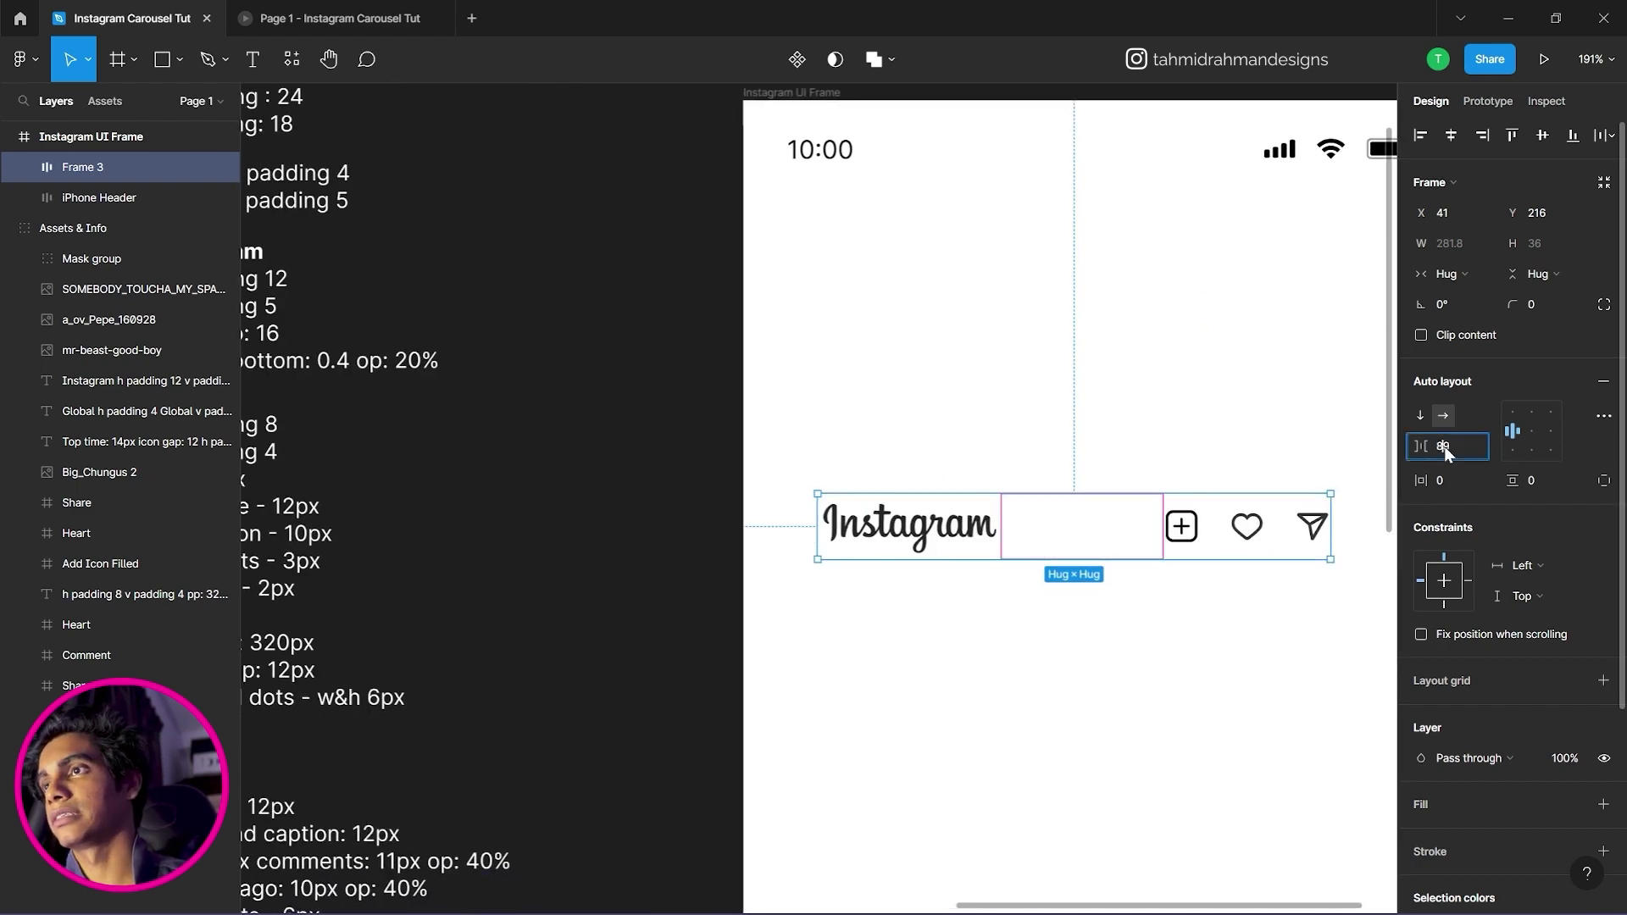
text(AUTO)
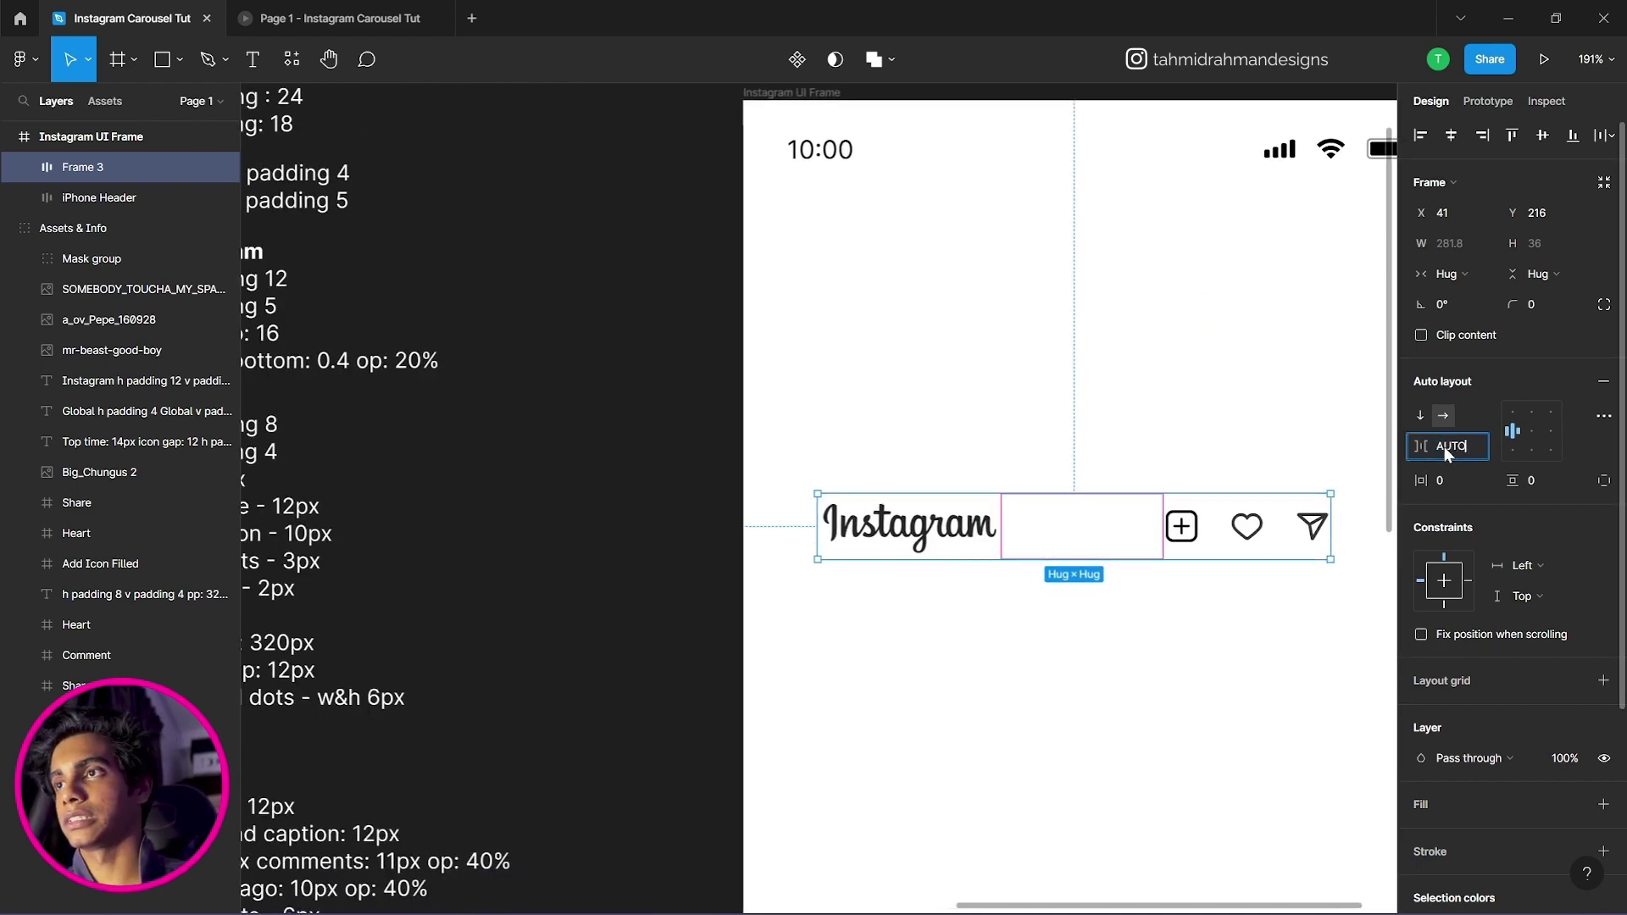
key(Return)
Stretch the Instagram header row to the full 393 width of the phone frame and move it up to Y 109.
drag(1168, 574, 915, 555)
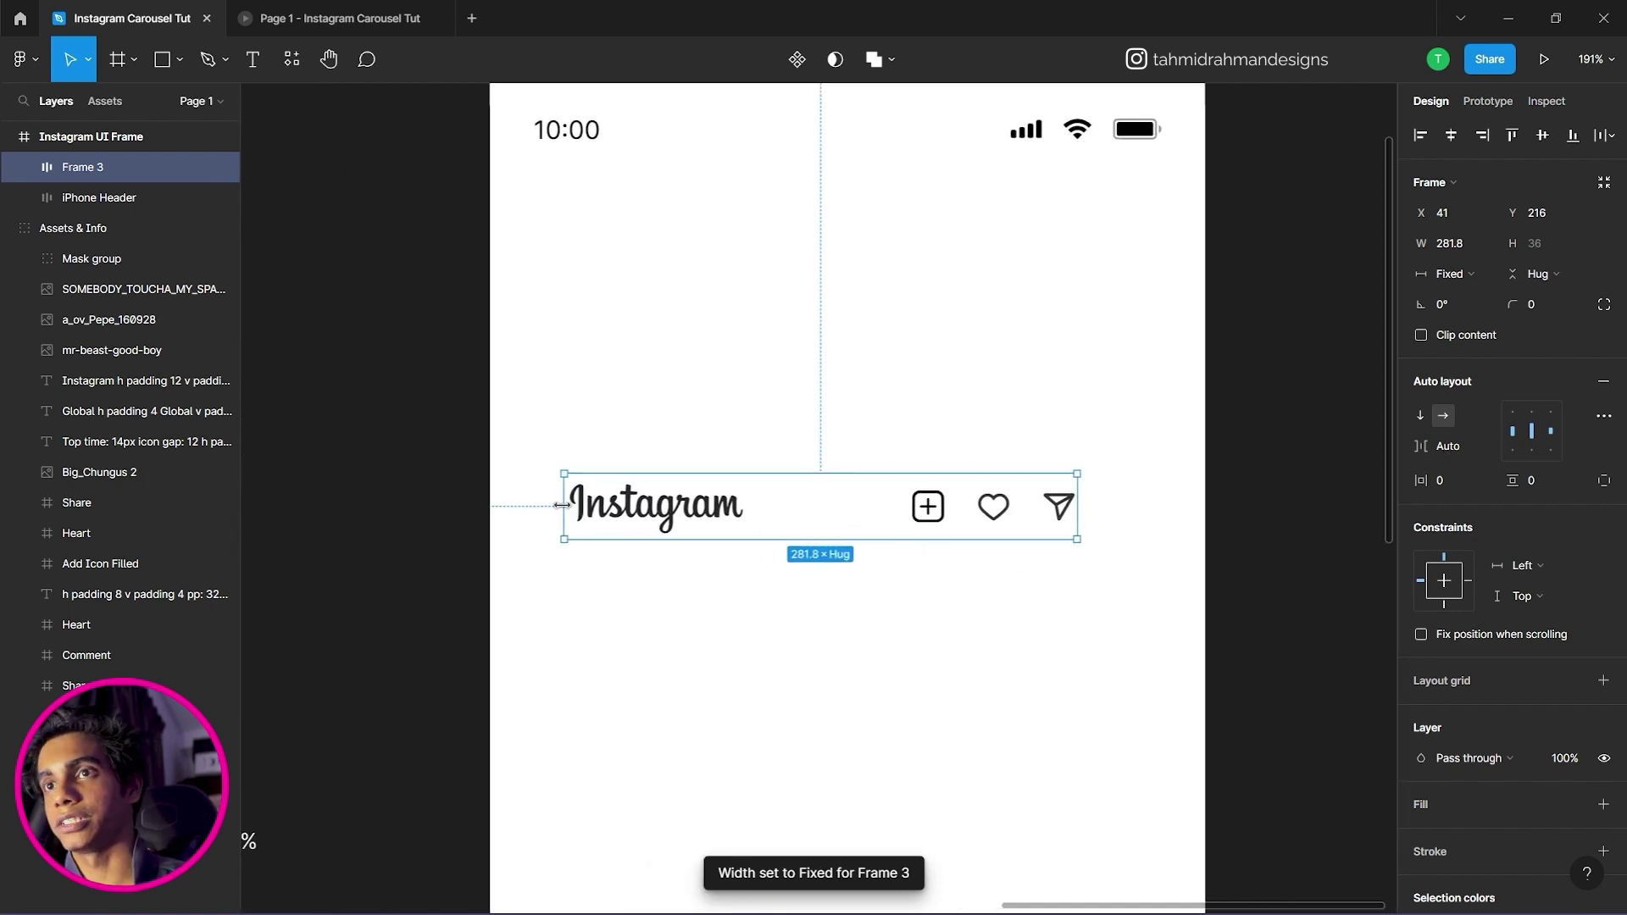
drag(542, 520, 484, 526)
key(ctrl+z)
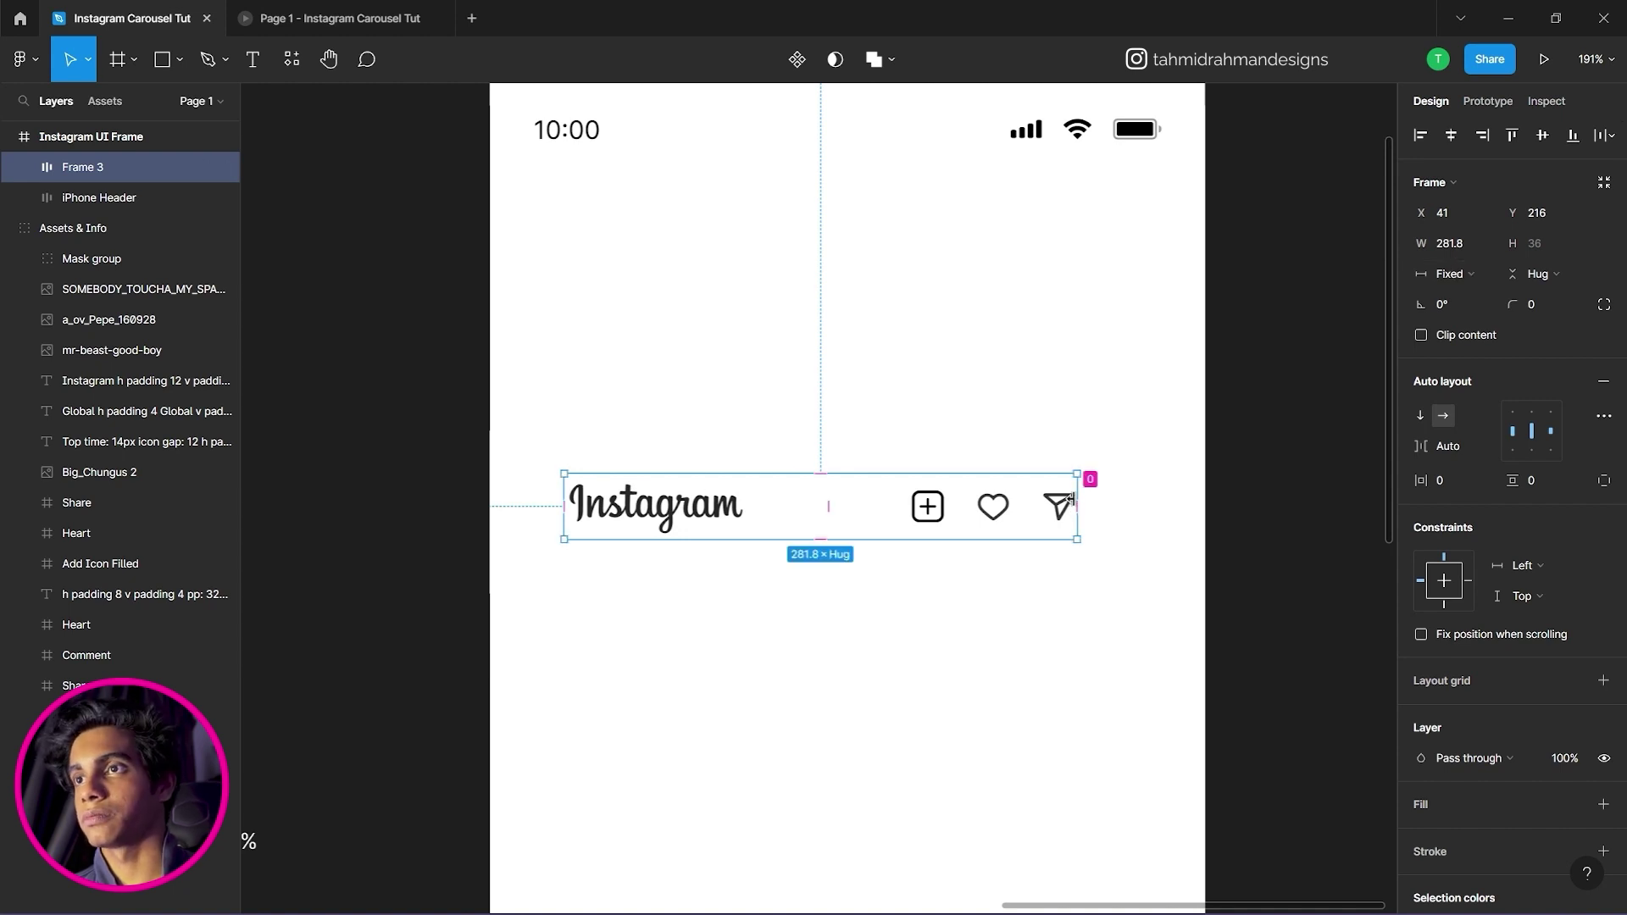
drag(1082, 496, 1205, 495)
drag(564, 536, 490, 540)
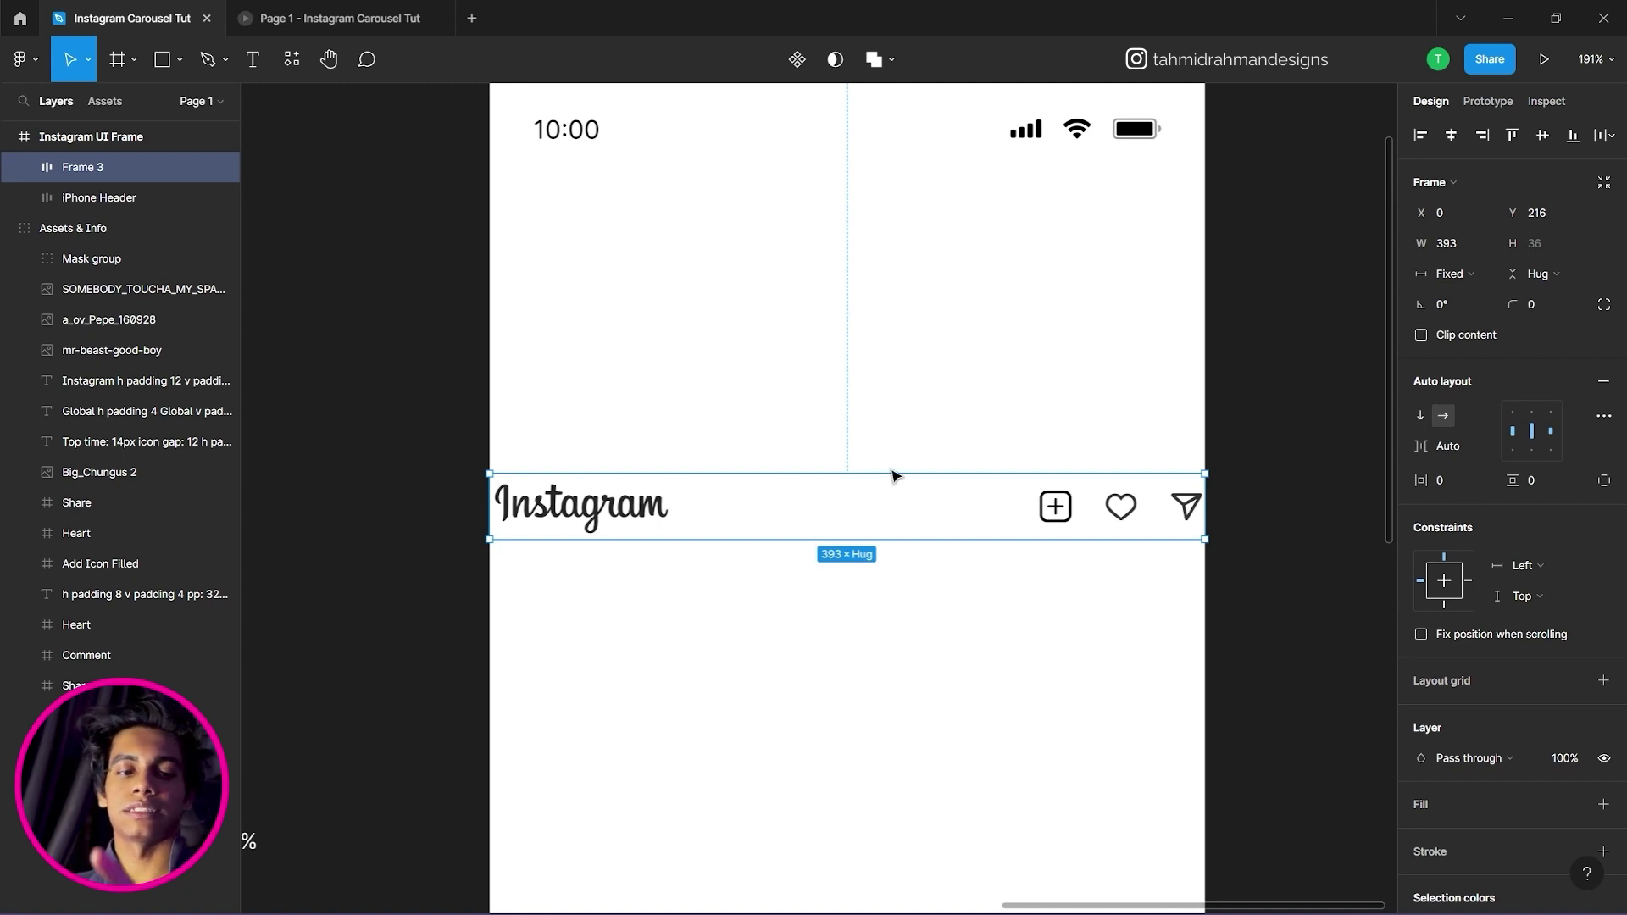
drag(638, 520, 642, 330)
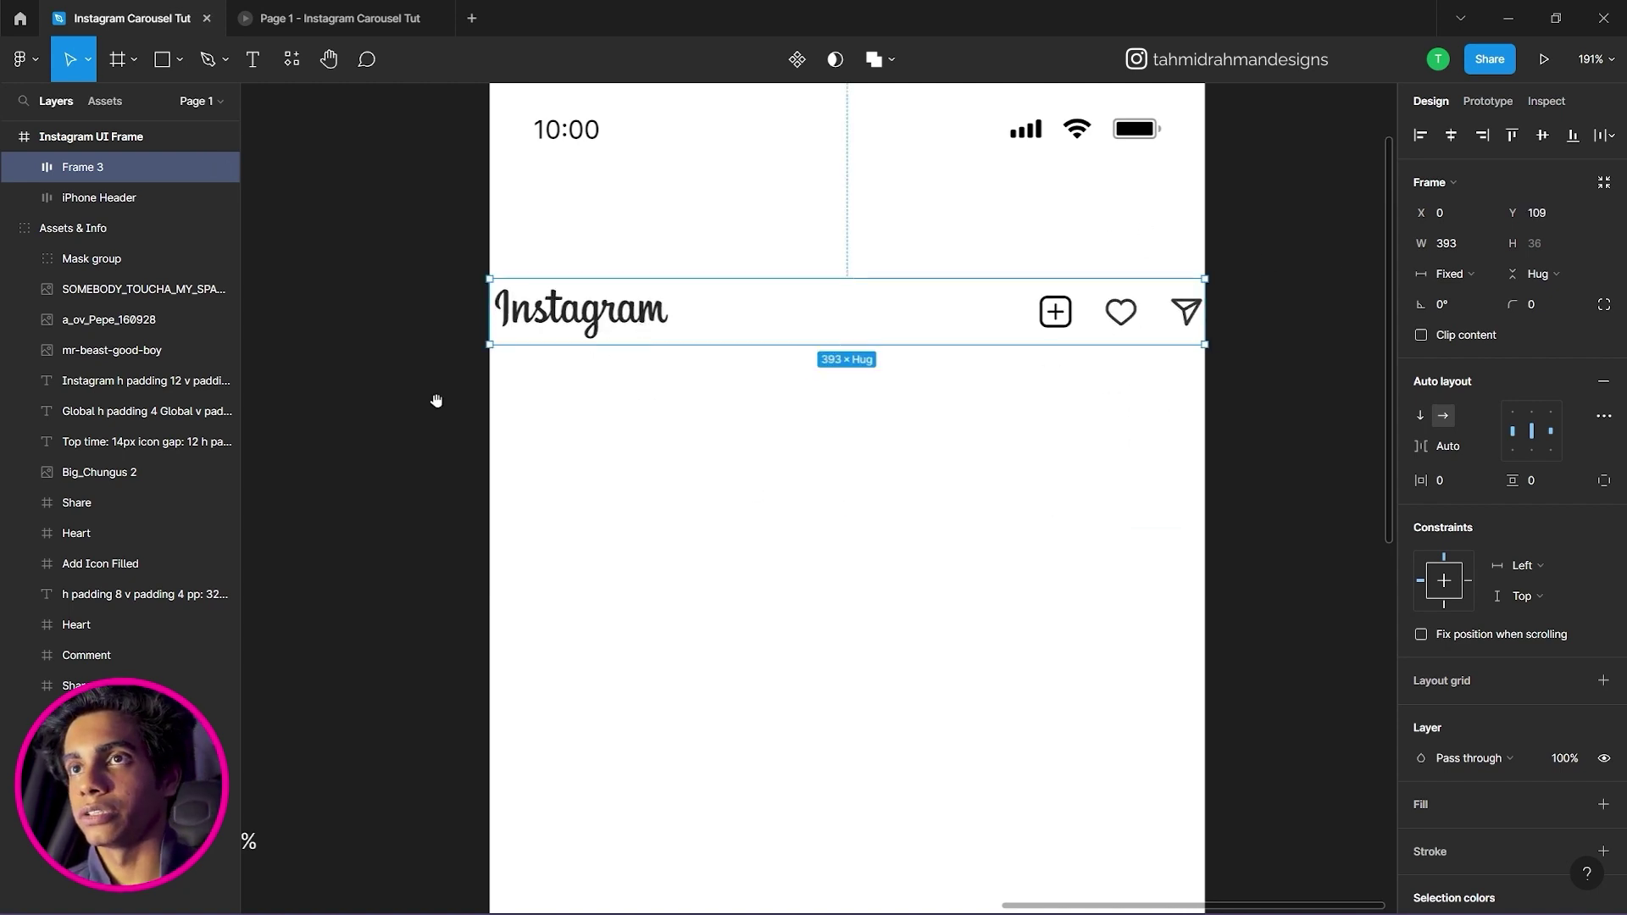
Set the Instagram header row's horizontal padding to 12 and vertical padding to 5, as given in the spec notes.
drag(421, 402, 846, 472)
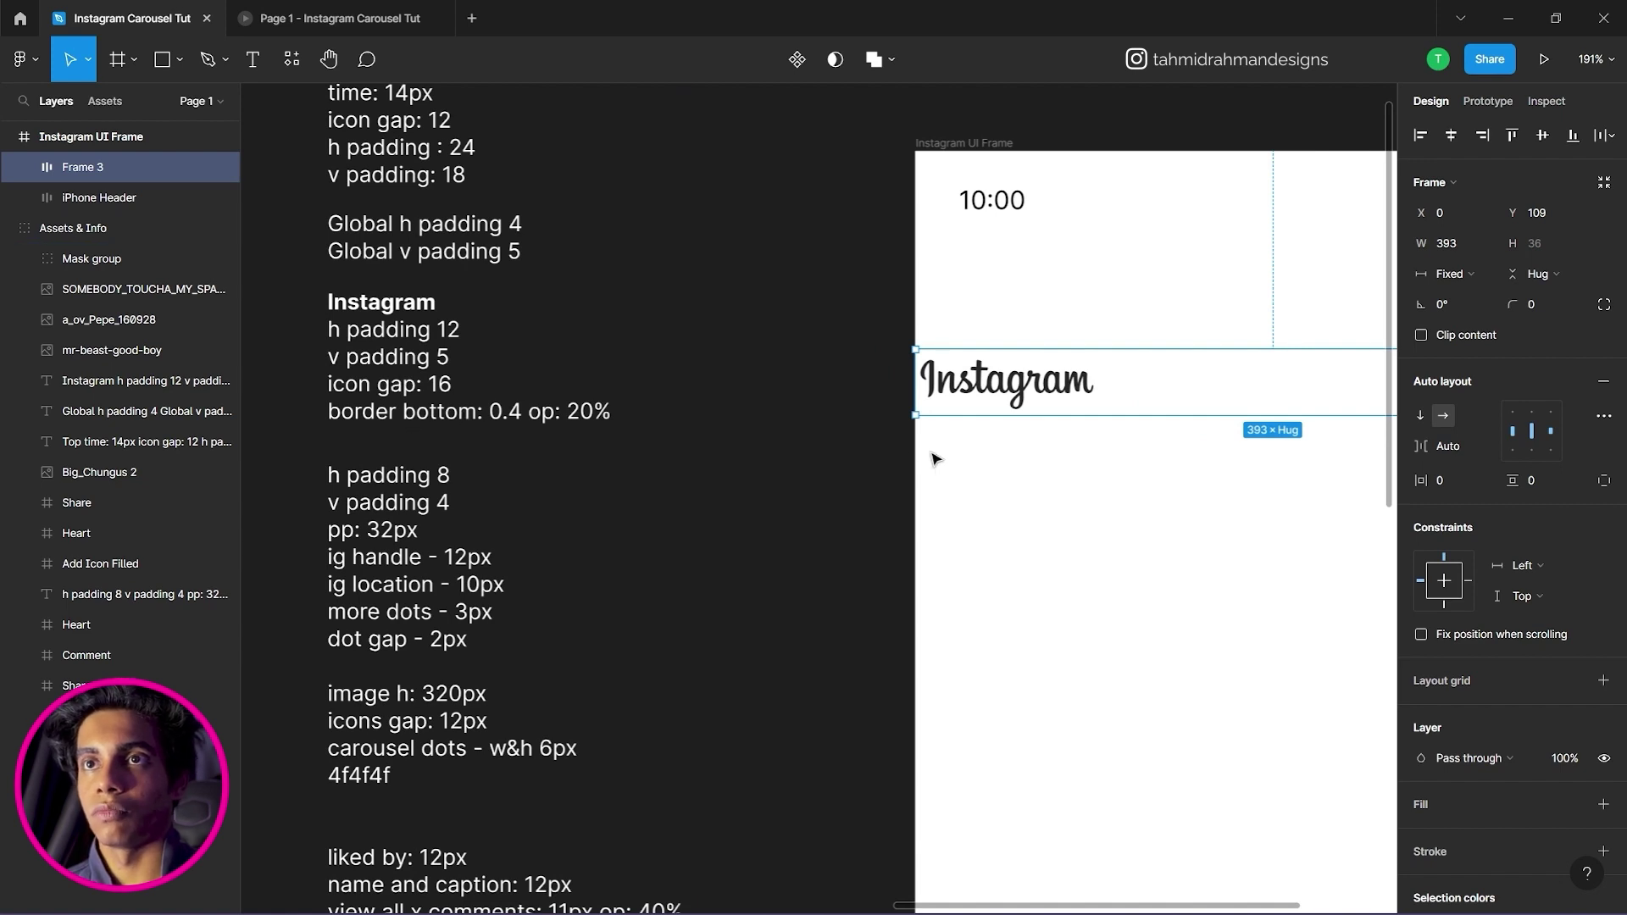
scroll(906, 453, right, 2)
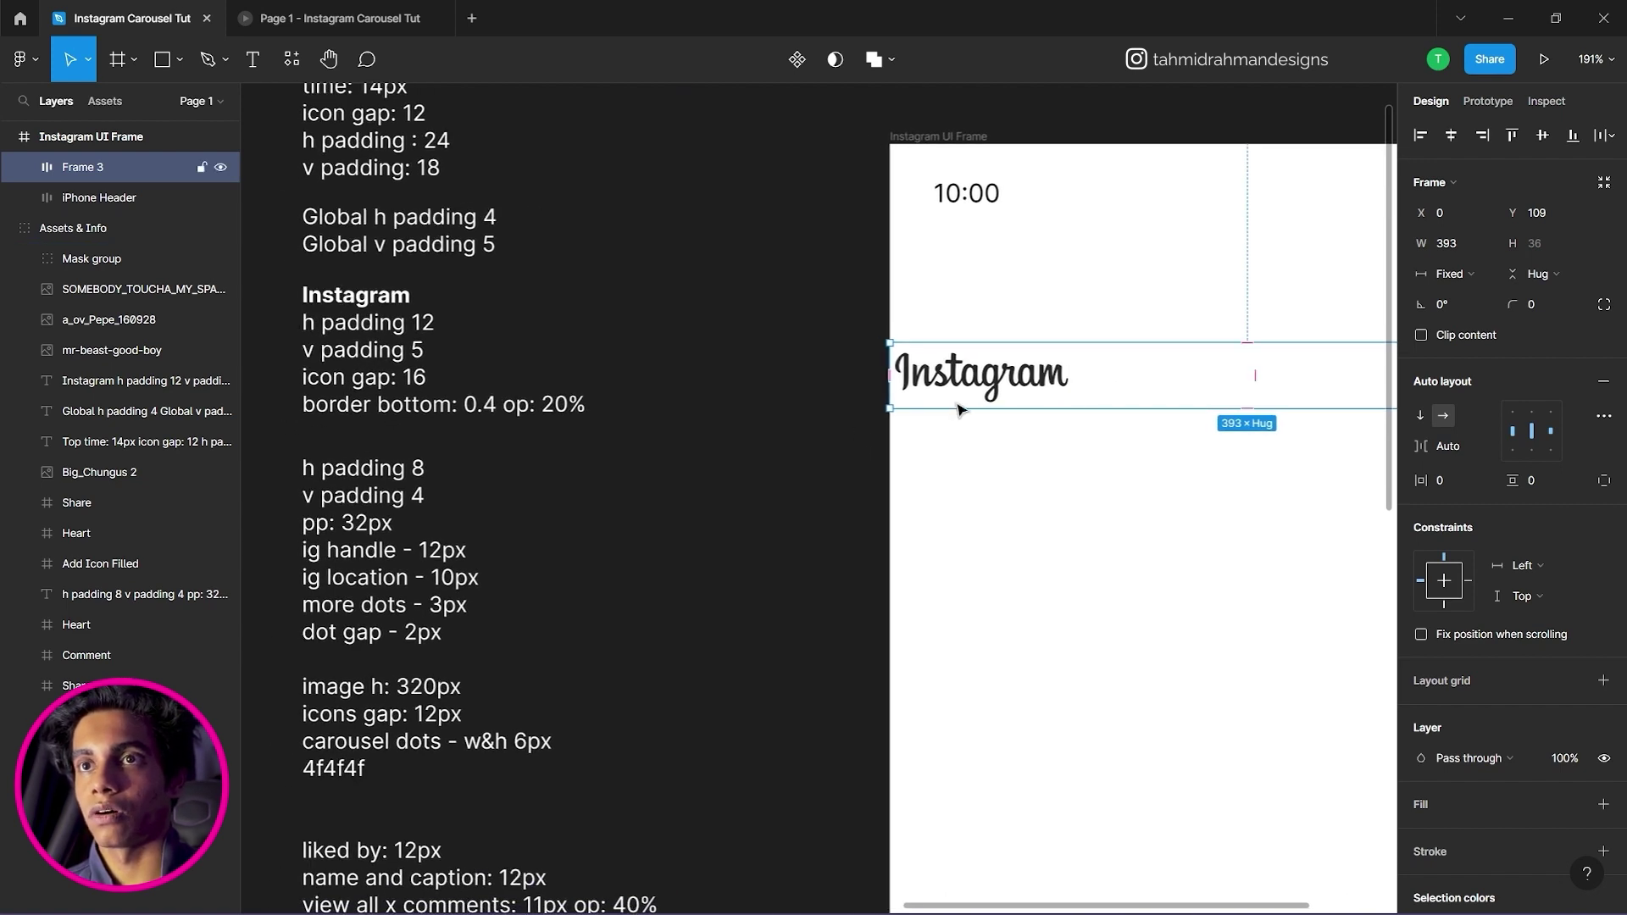
click(975, 477)
click(983, 403)
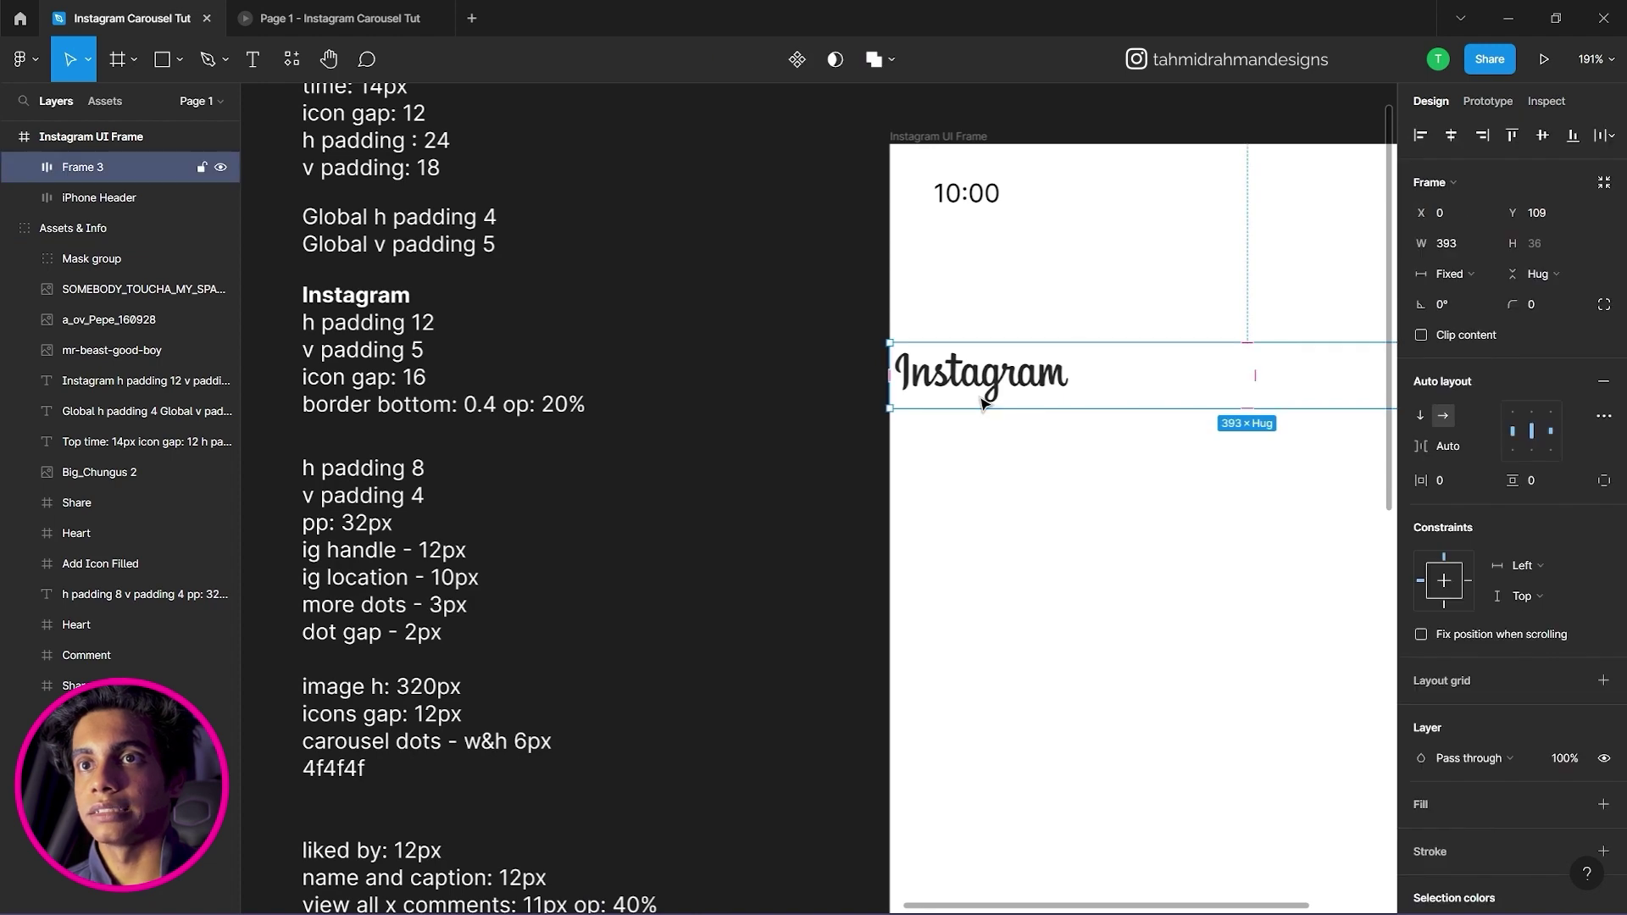
drag(930, 390, 886, 418)
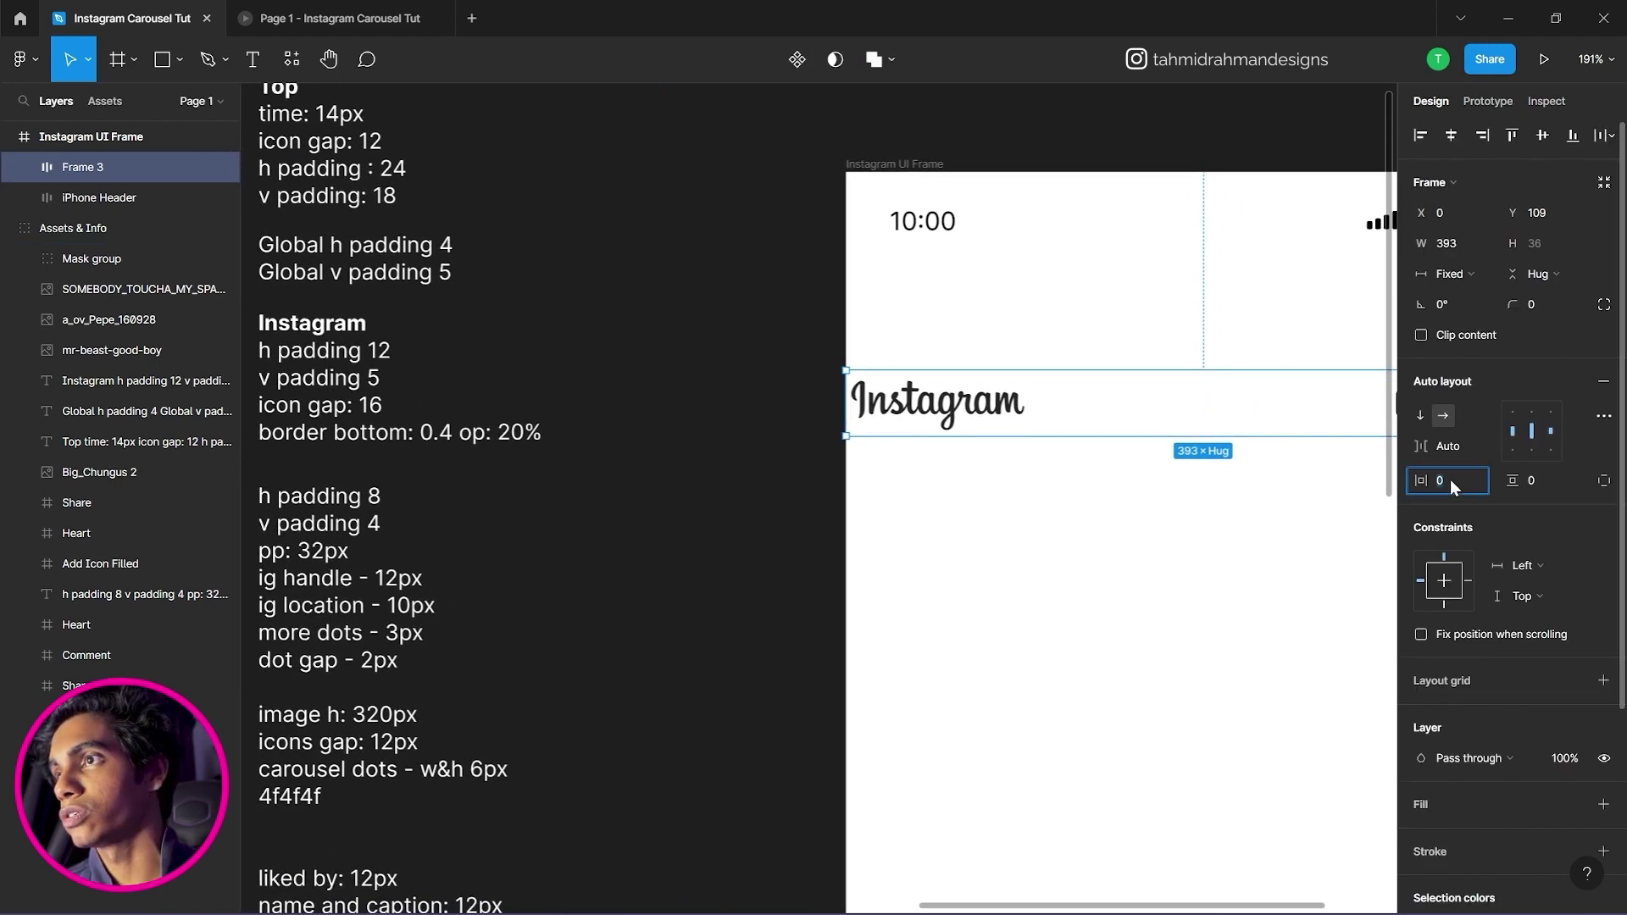
text(12)
key(Return)
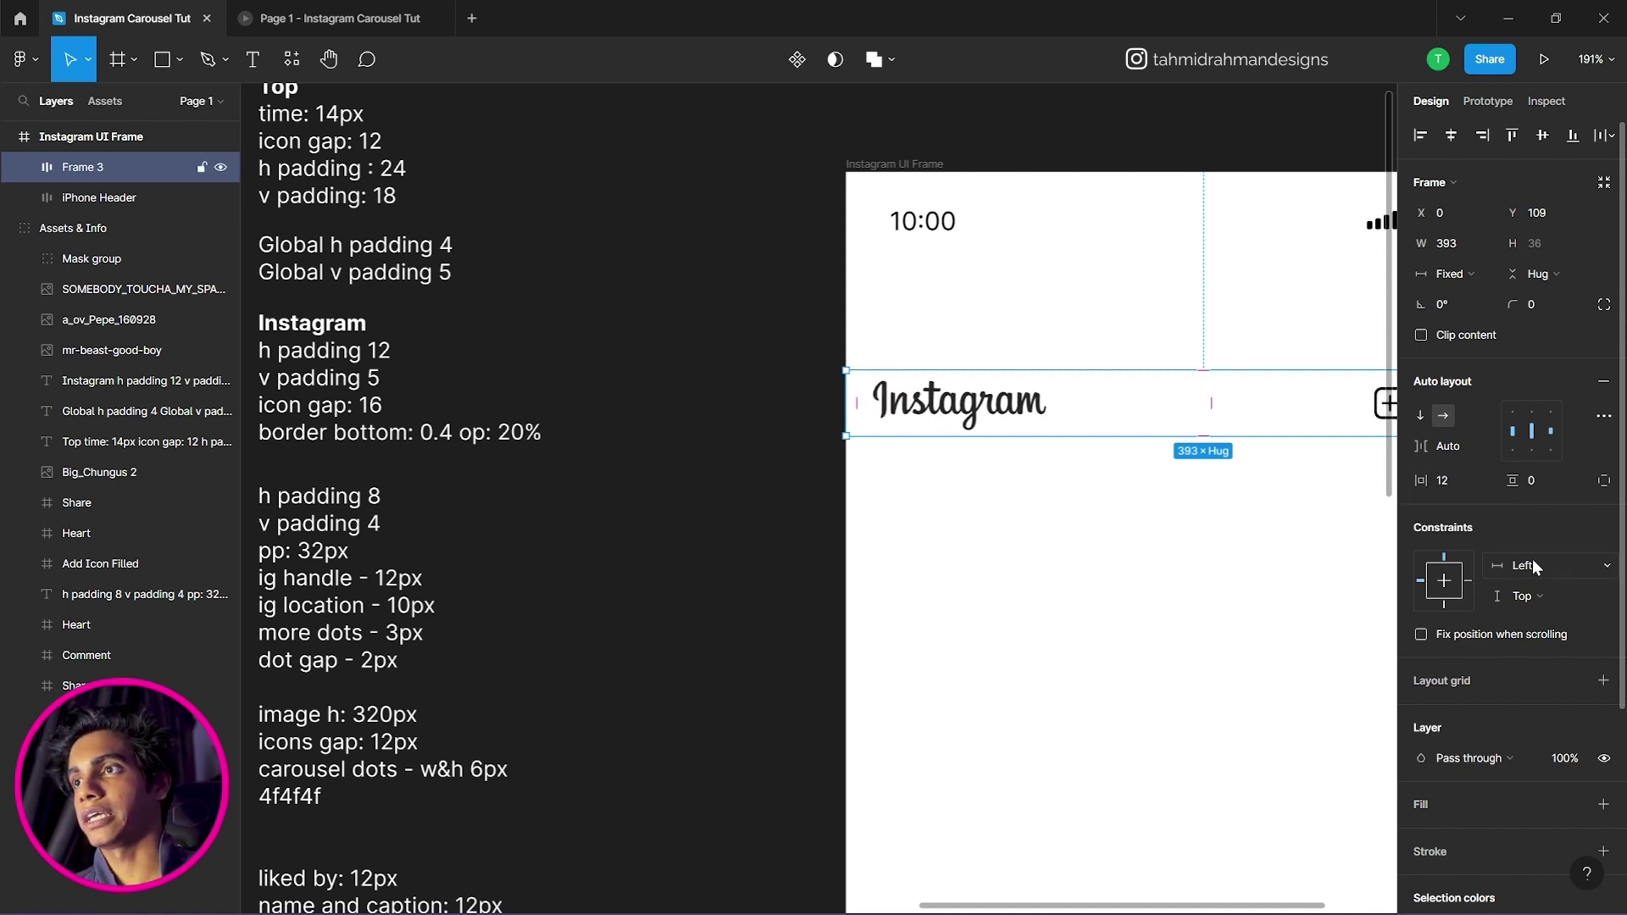
click(1528, 479)
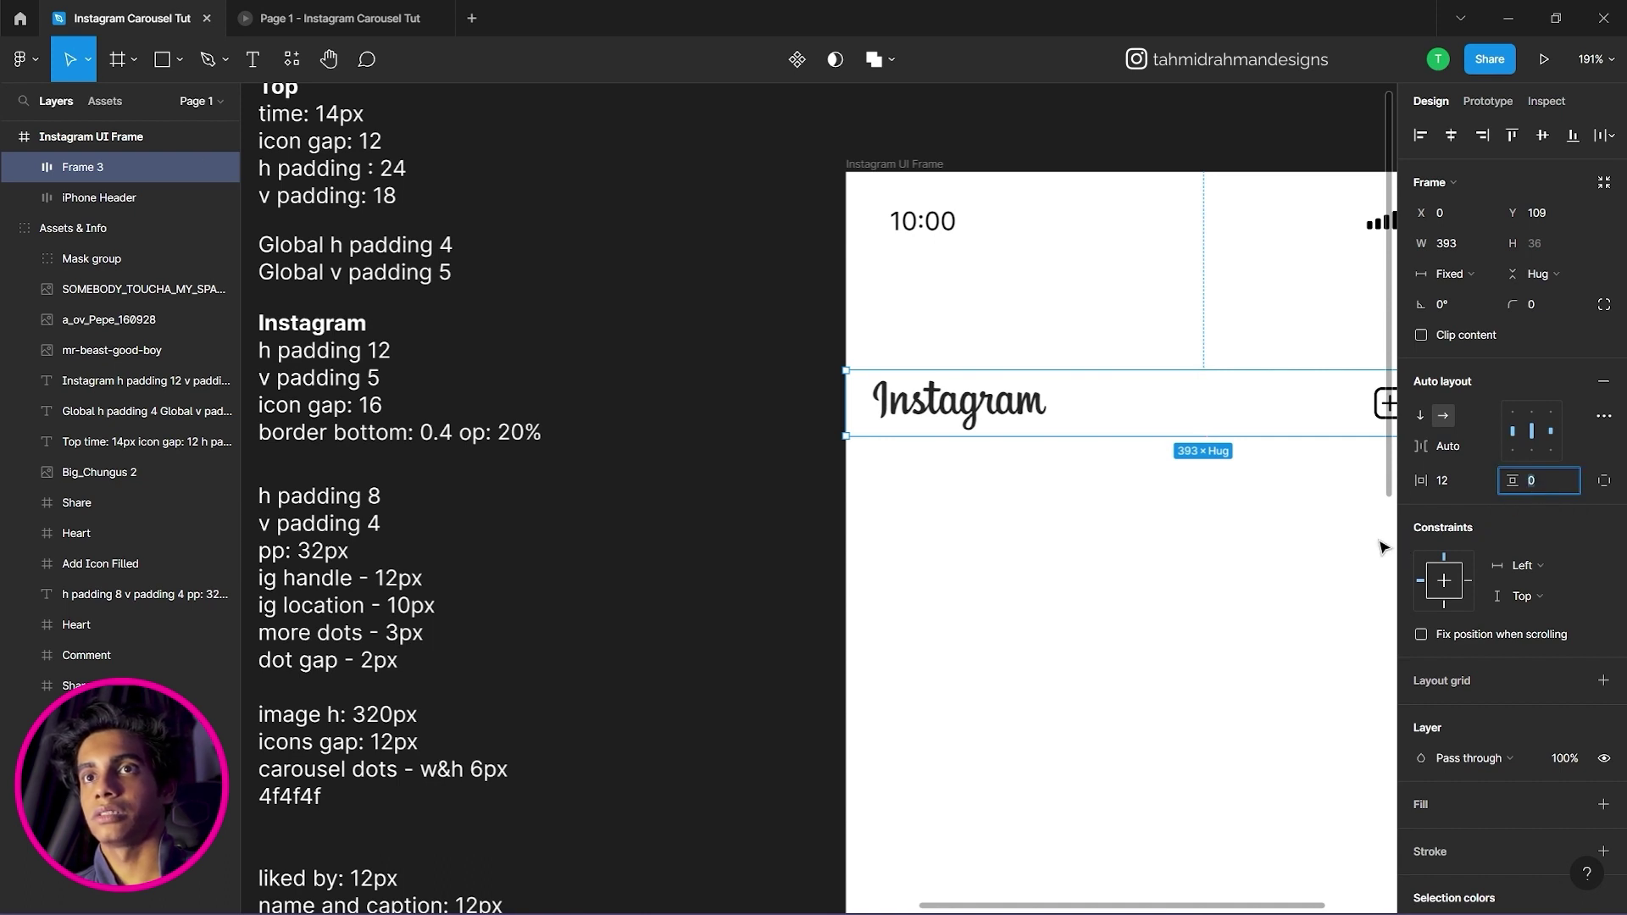
text(5)
key(Return)
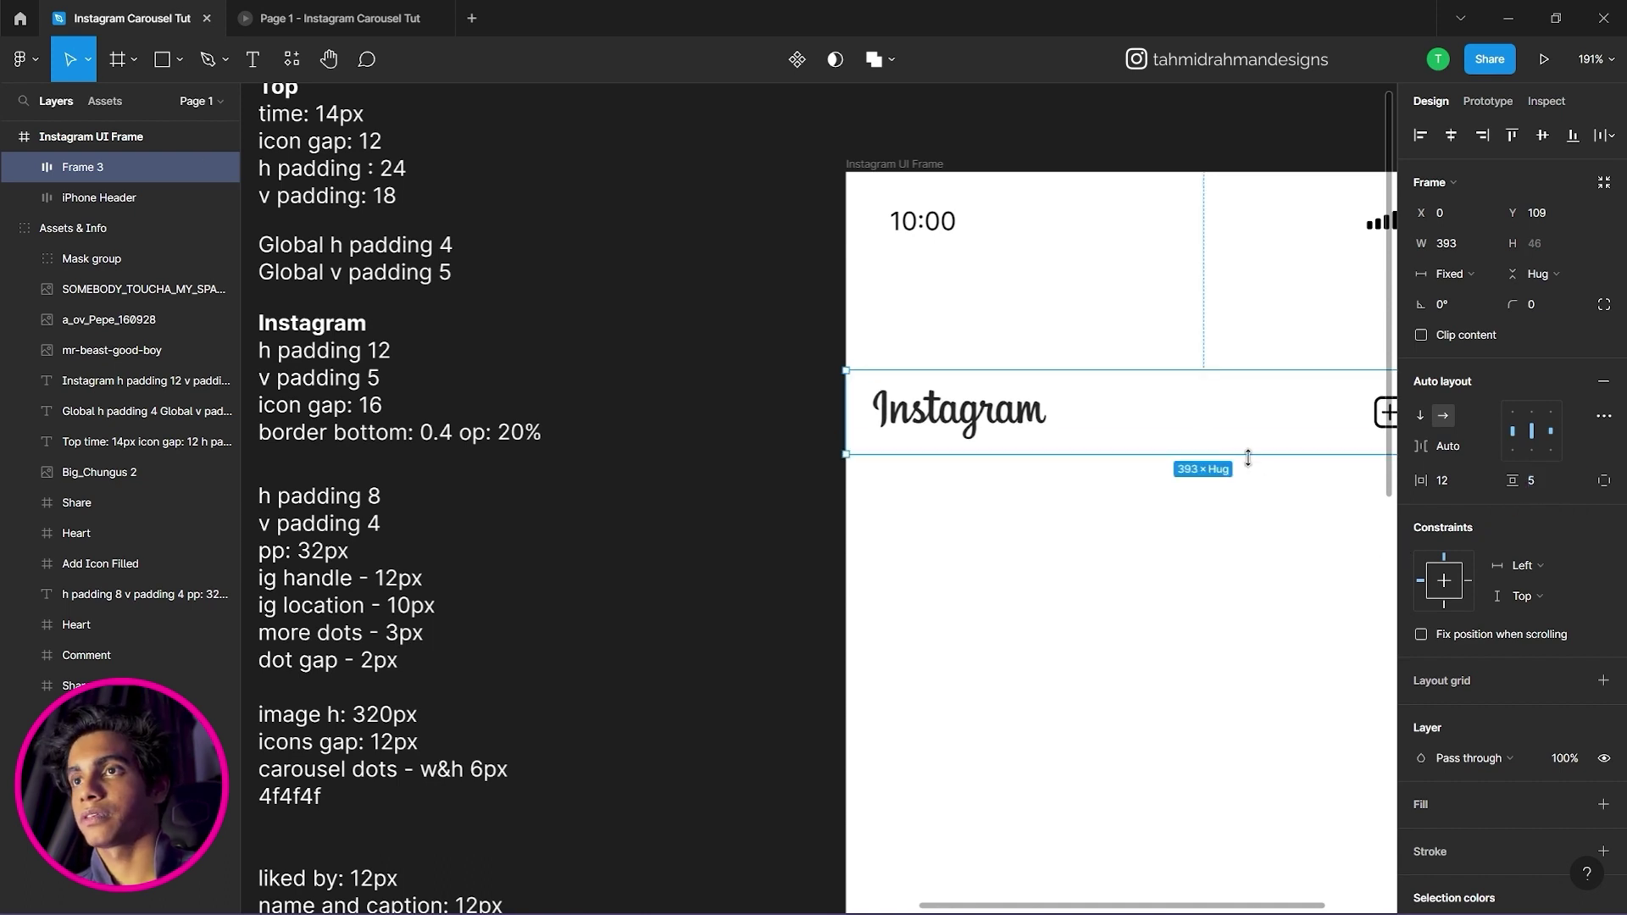
Move the Instagram header row up to Y 53 so it sits directly beneath the iPhone Header.
mouse_move(1162, 603)
mouse_down()
mouse_move(949, 661)
mouse_move(904, 628)
mouse_move(963, 593)
mouse_move(1082, 573)
mouse_move(1184, 591)
mouse_up()
drag(1036, 417, 1032, 311)
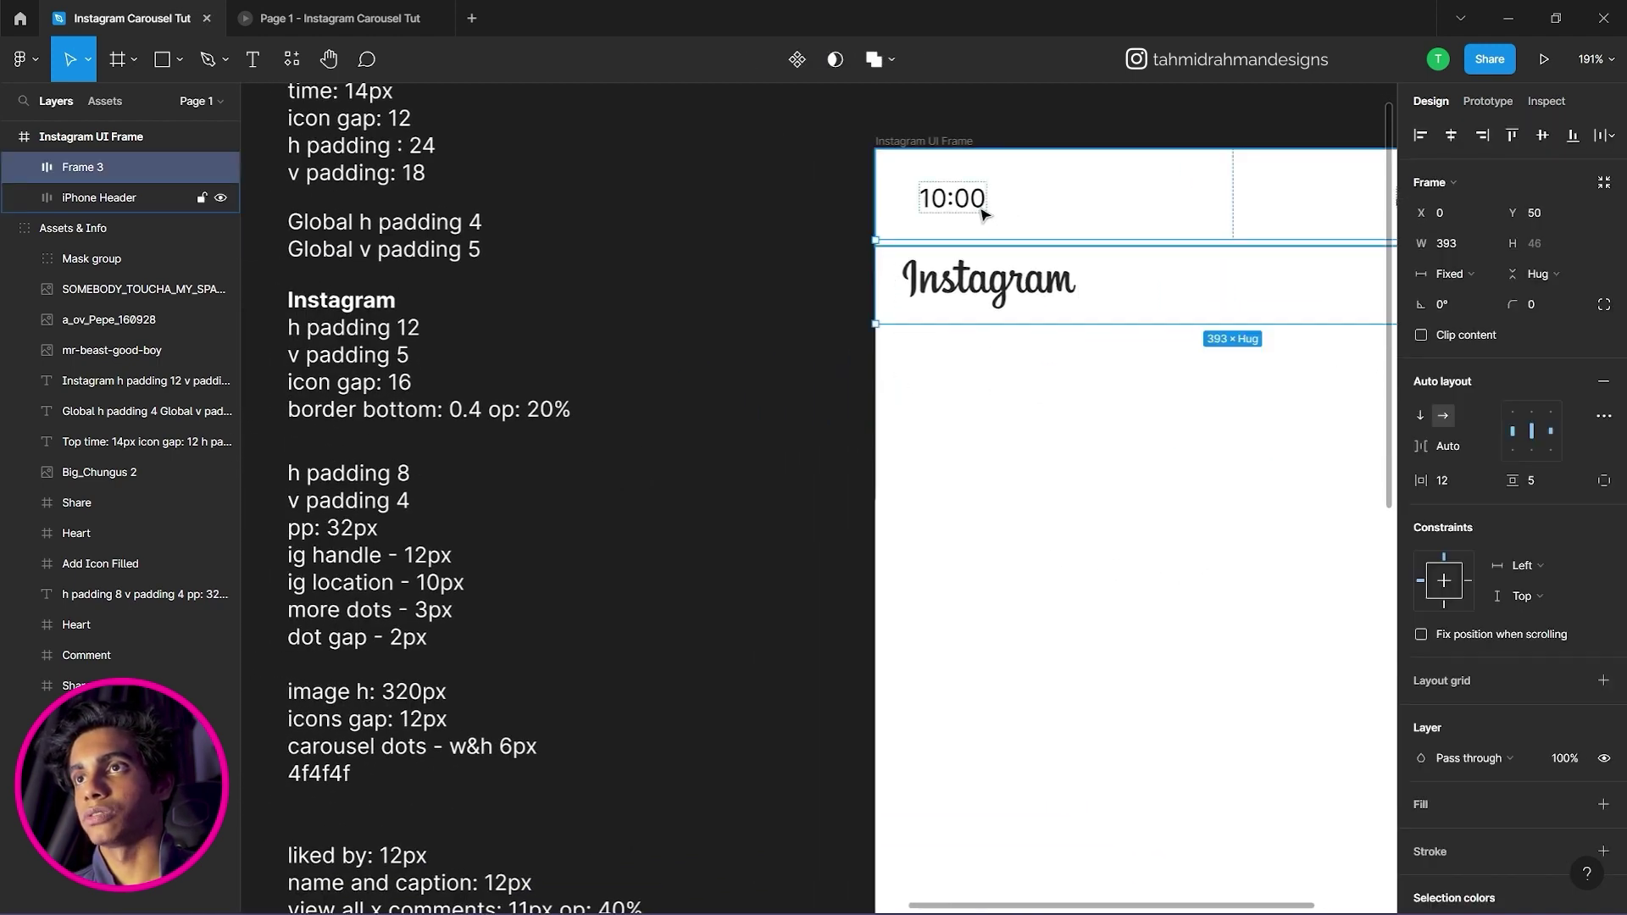
mouse_move(941, 277)
mouse_down()
mouse_move(941, 303)
mouse_move(968, 292)
mouse_up()
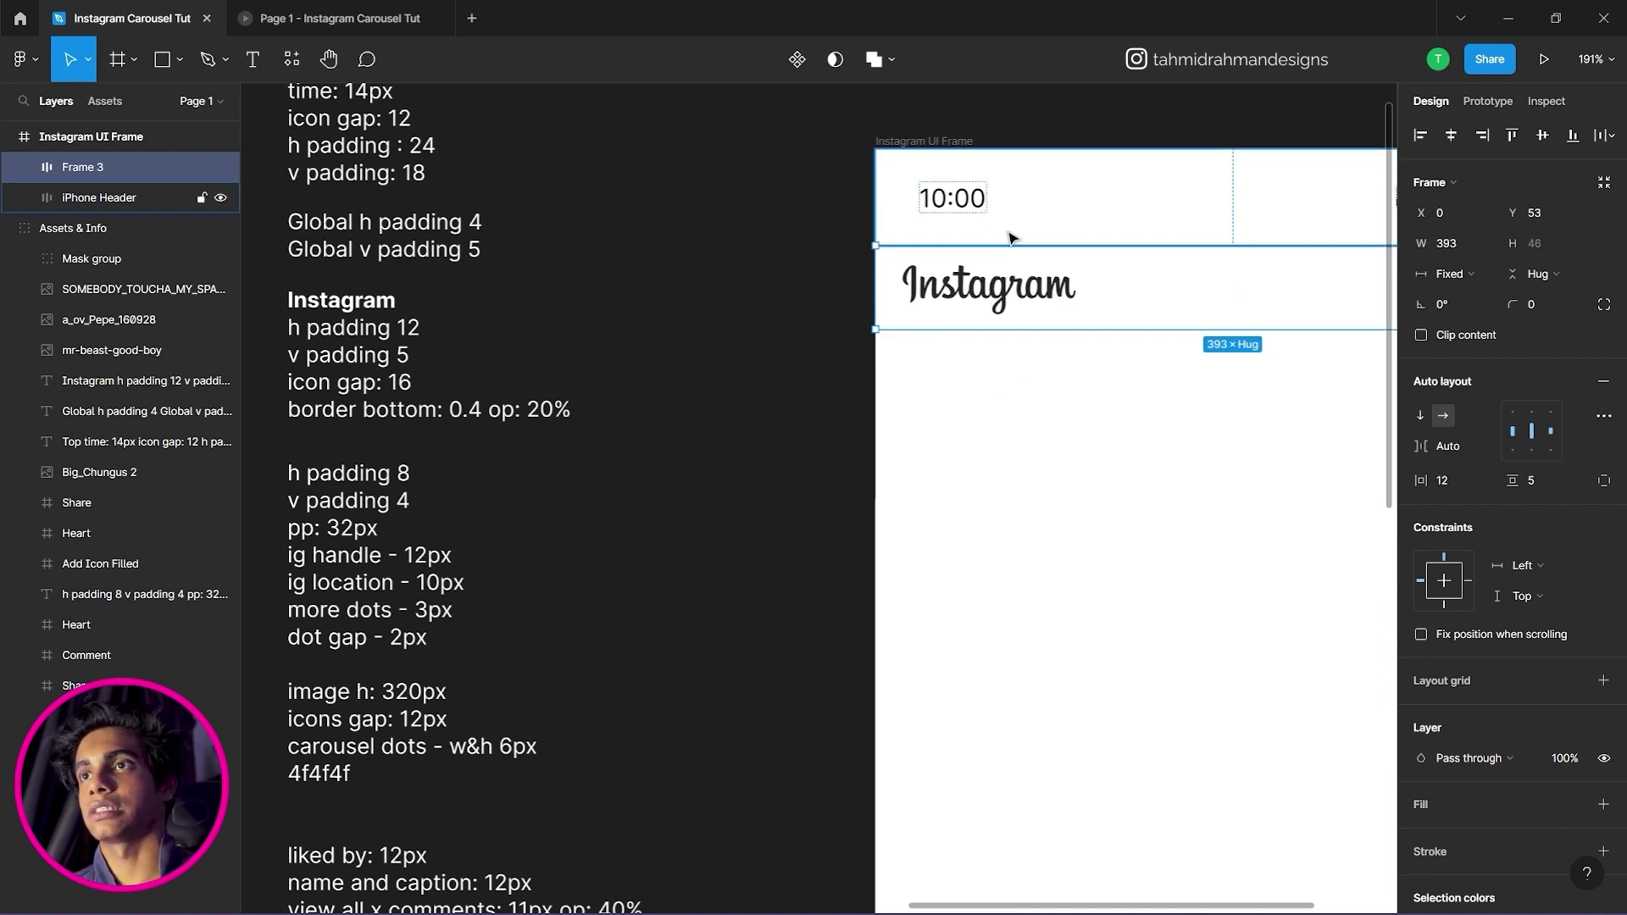
drag(1122, 420, 818, 369)
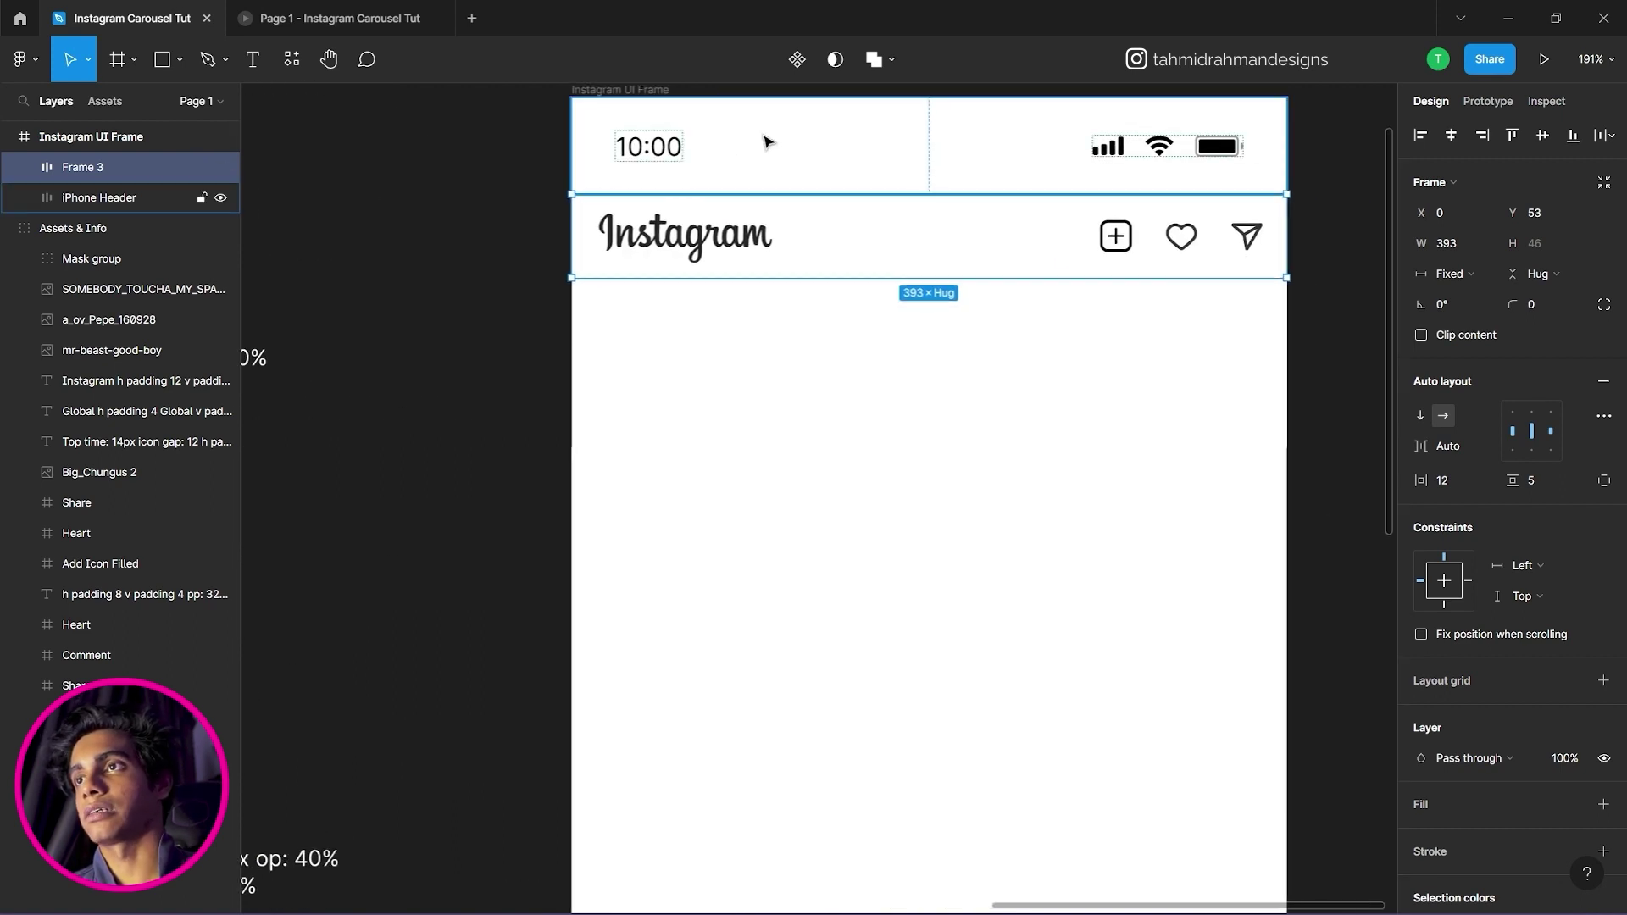
click(892, 379)
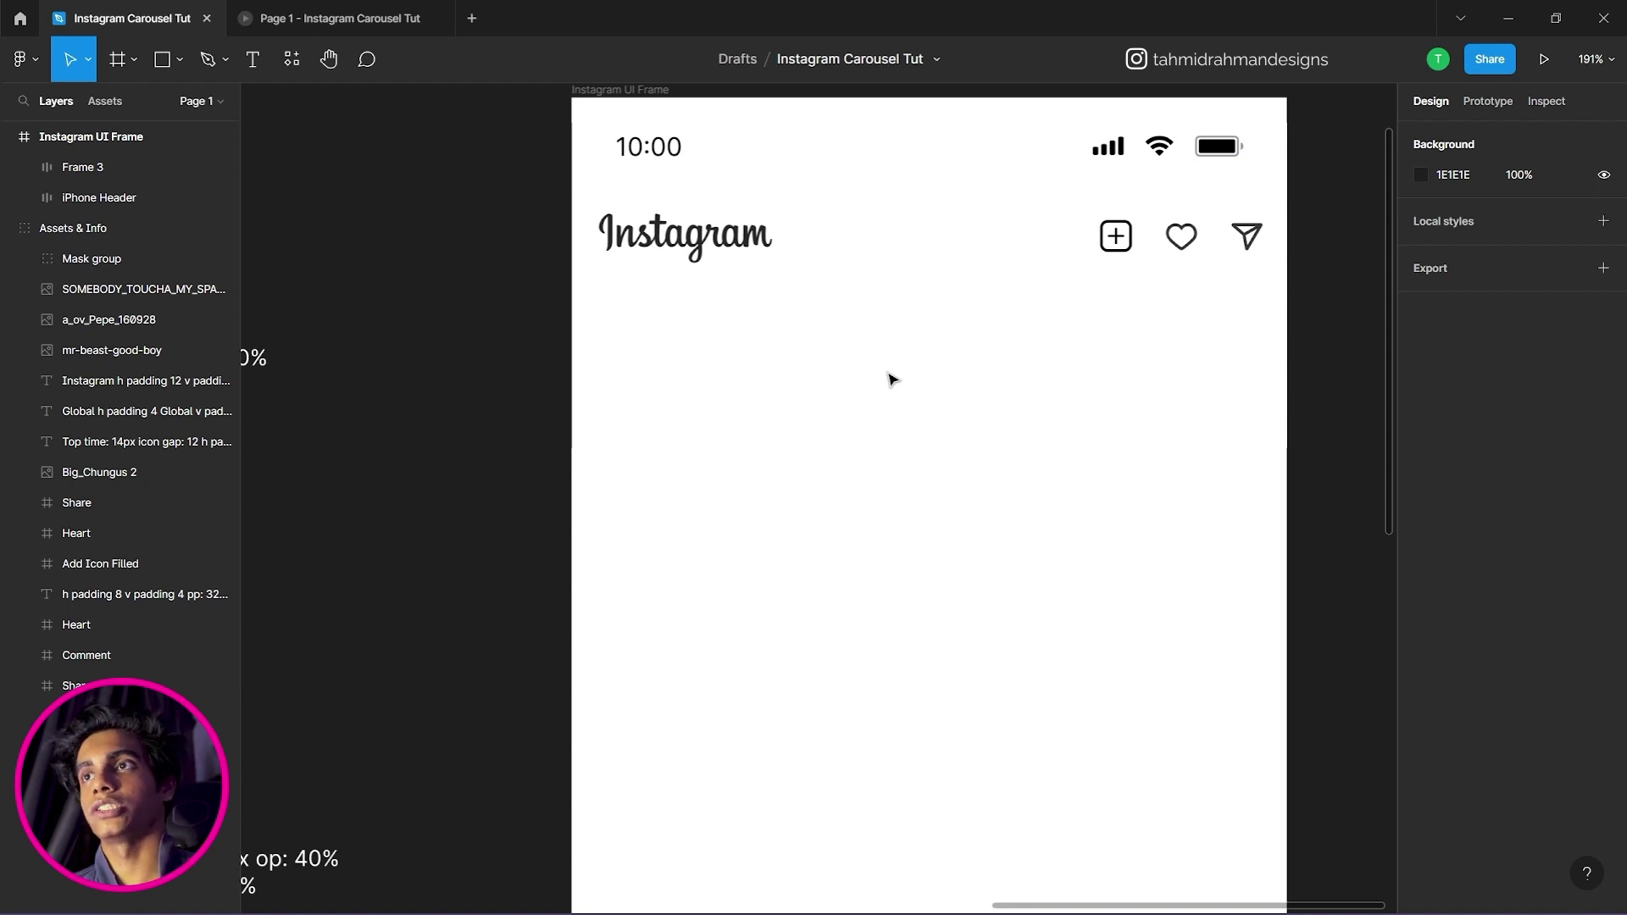
Add a black stroke to the Instagram header row, positioned outside and 0.4 thick, following the border spec in the notes.
drag(731, 368, 990, 385)
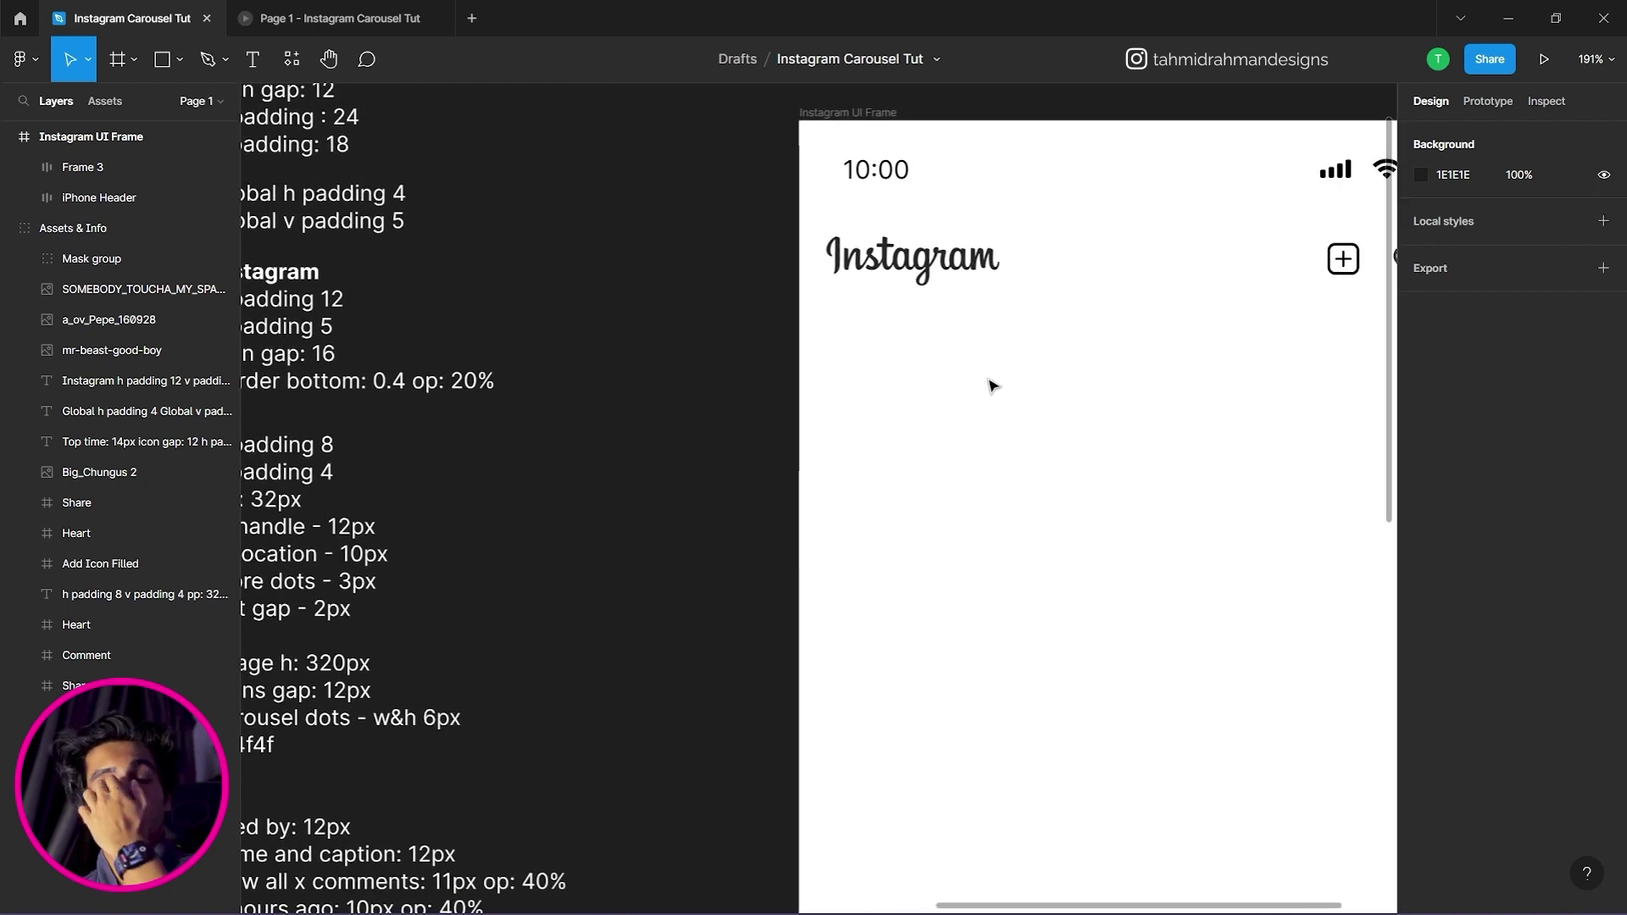
click(1005, 292)
scroll(861, 359, right, 3)
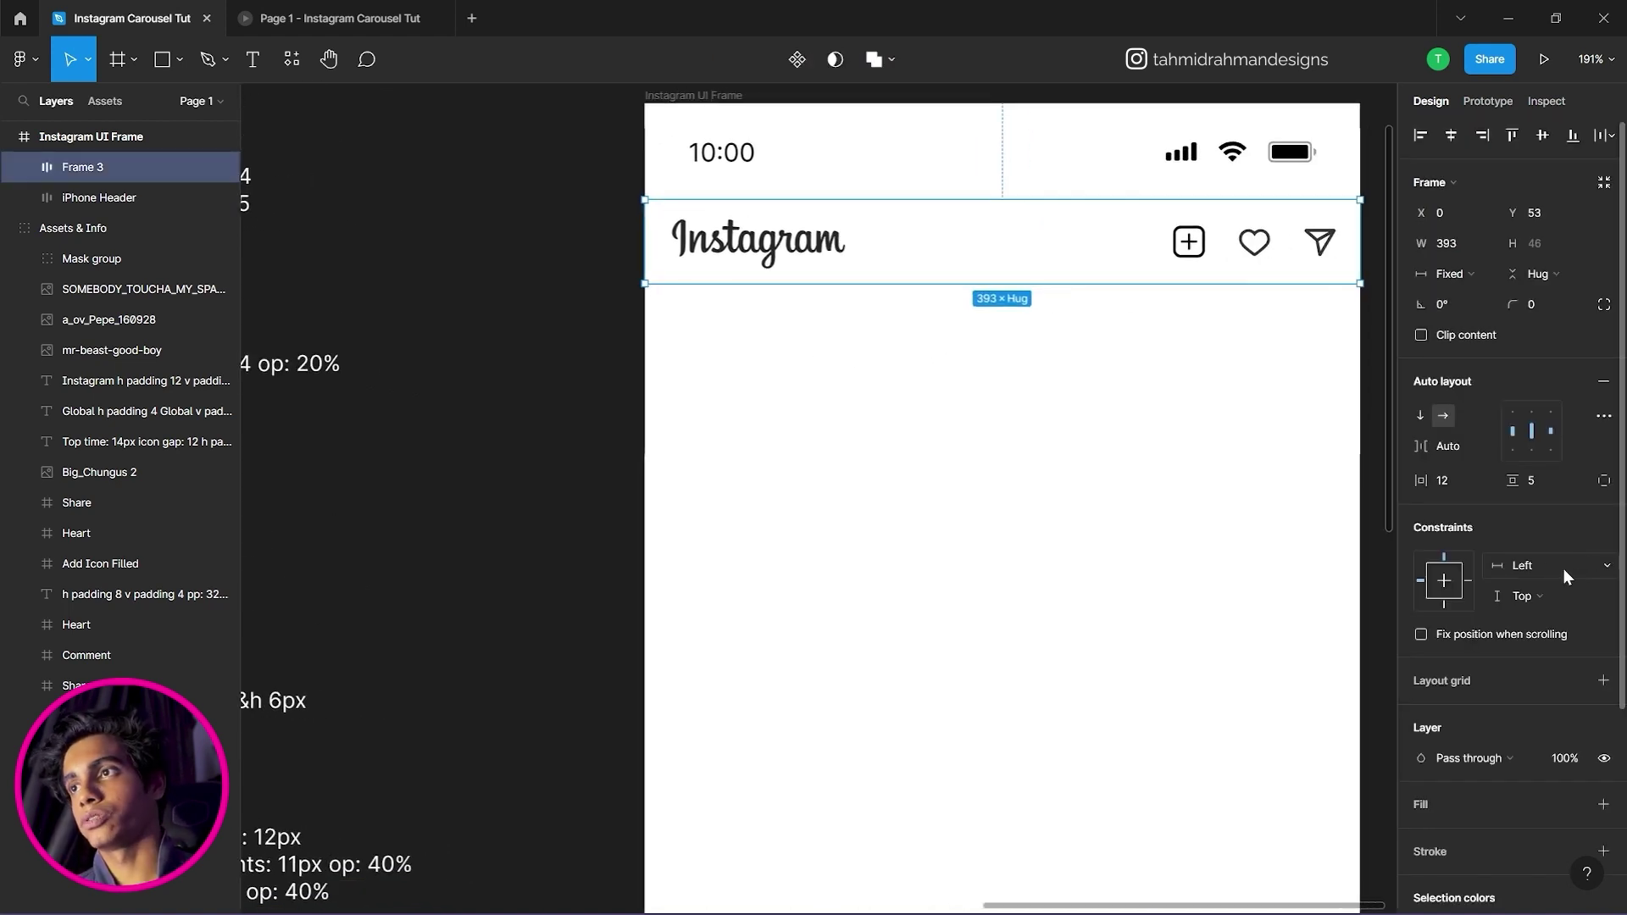
click(996, 467)
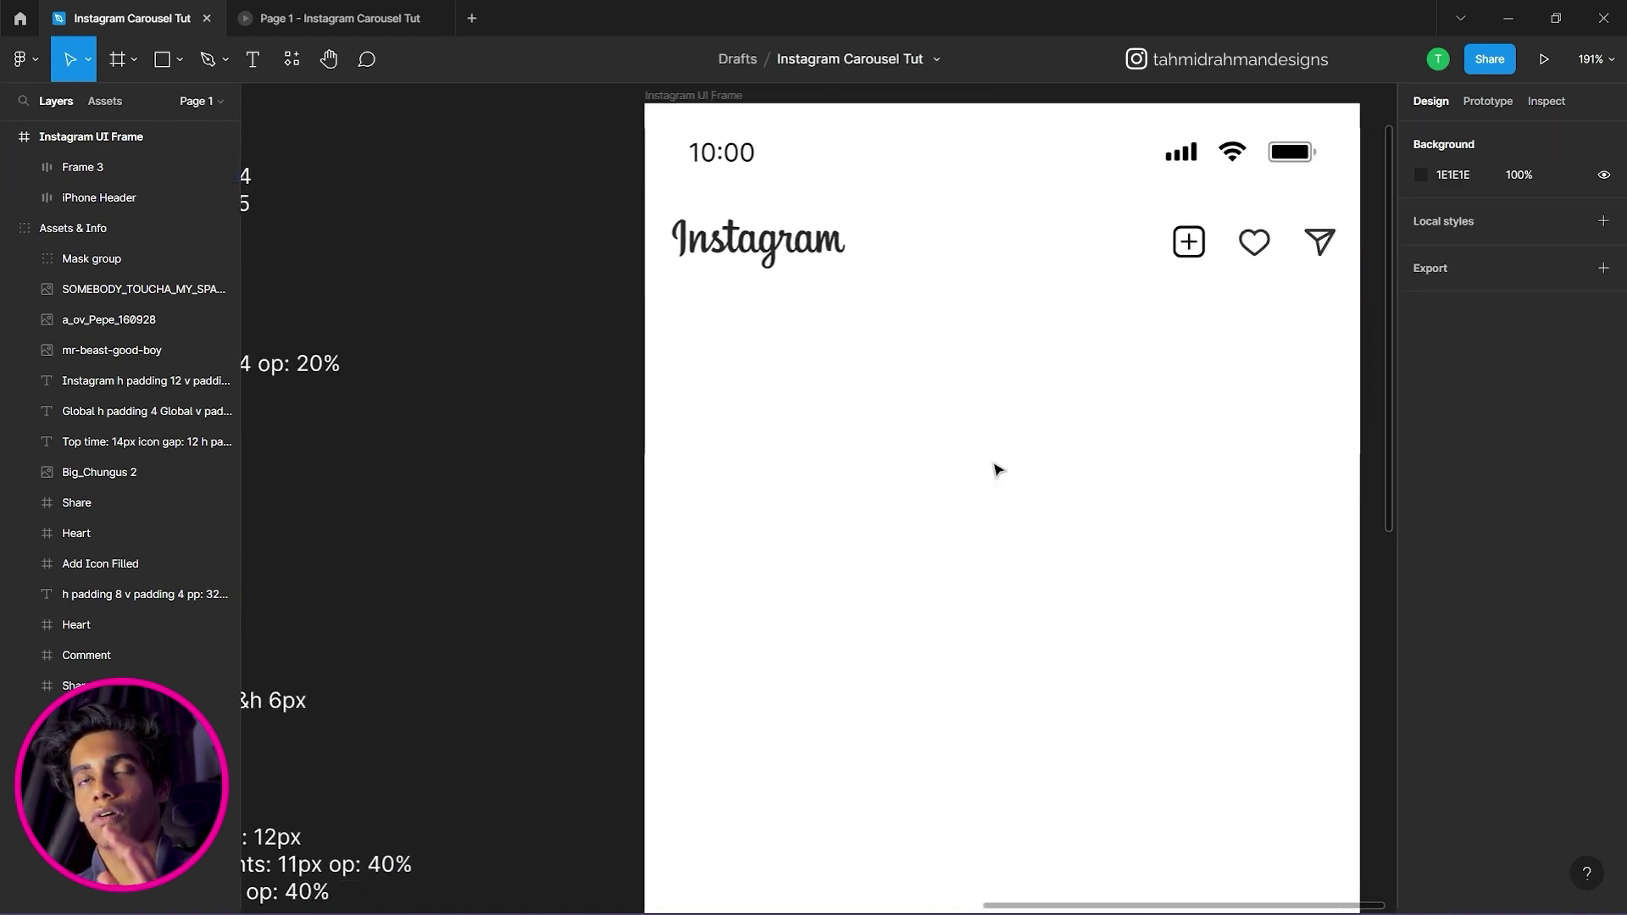
click(856, 254)
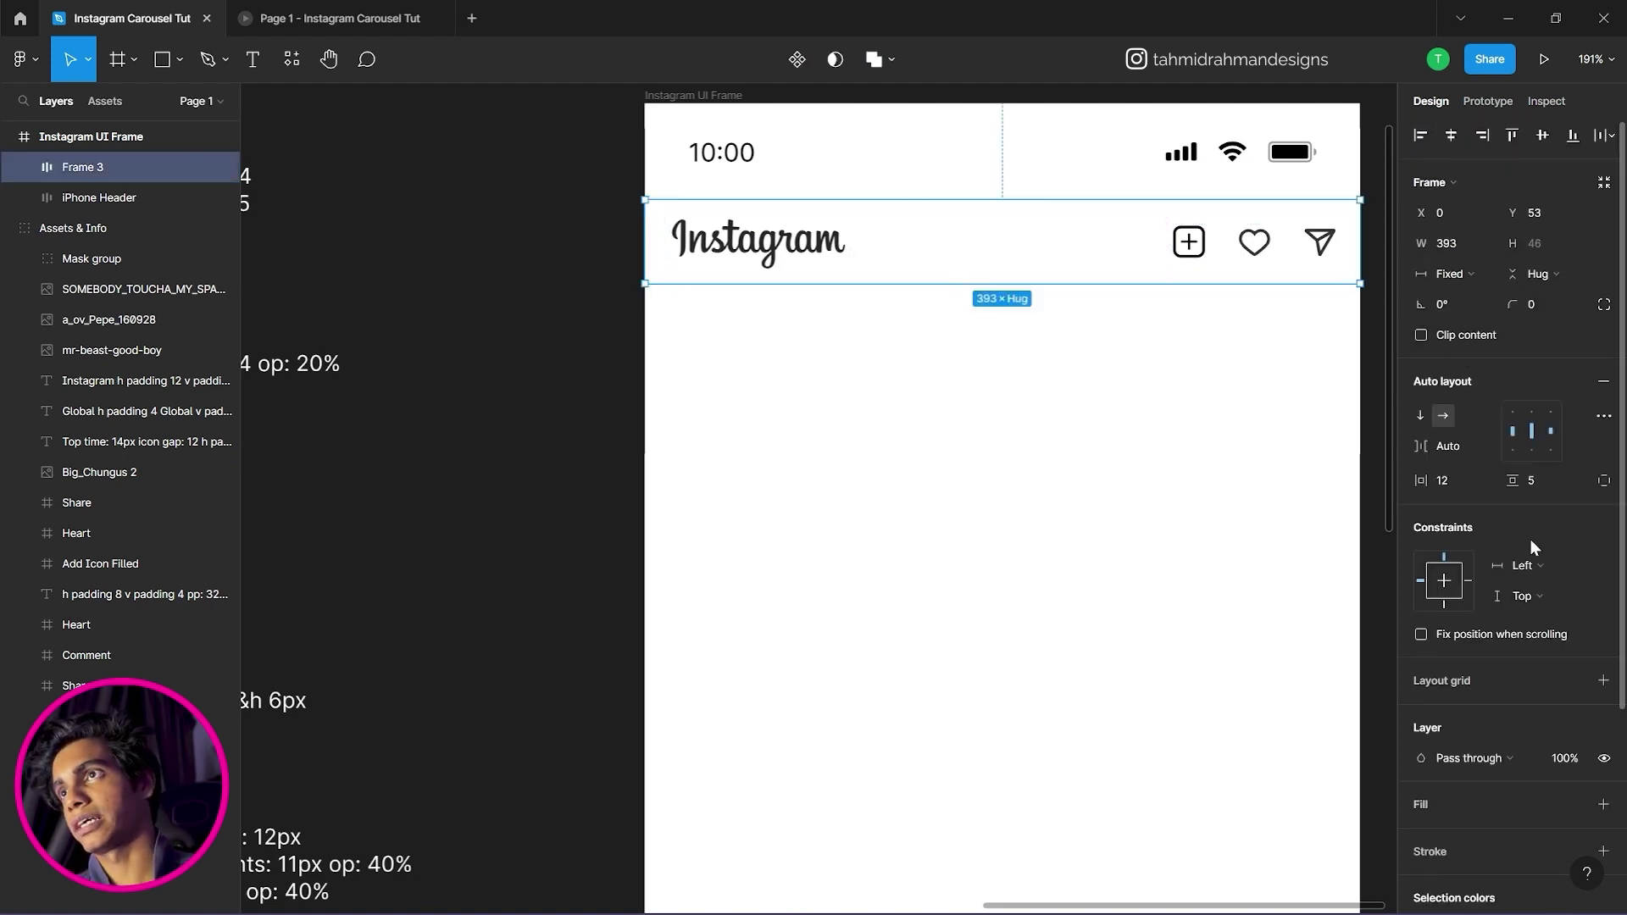
scroll(1530, 539, down, 5)
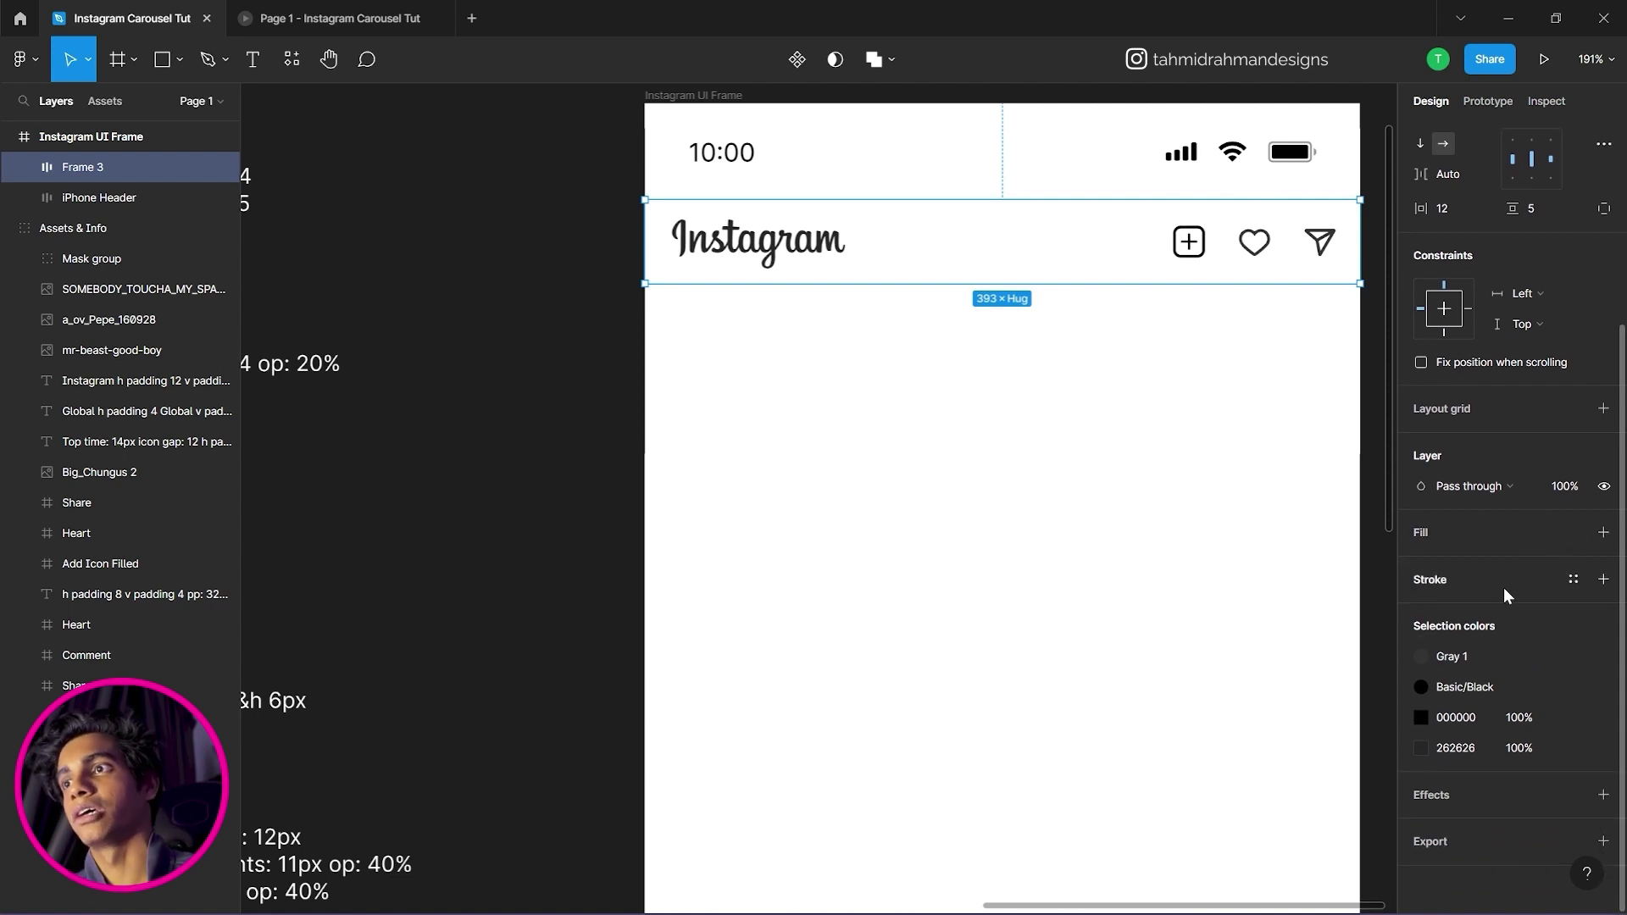
click(1603, 580)
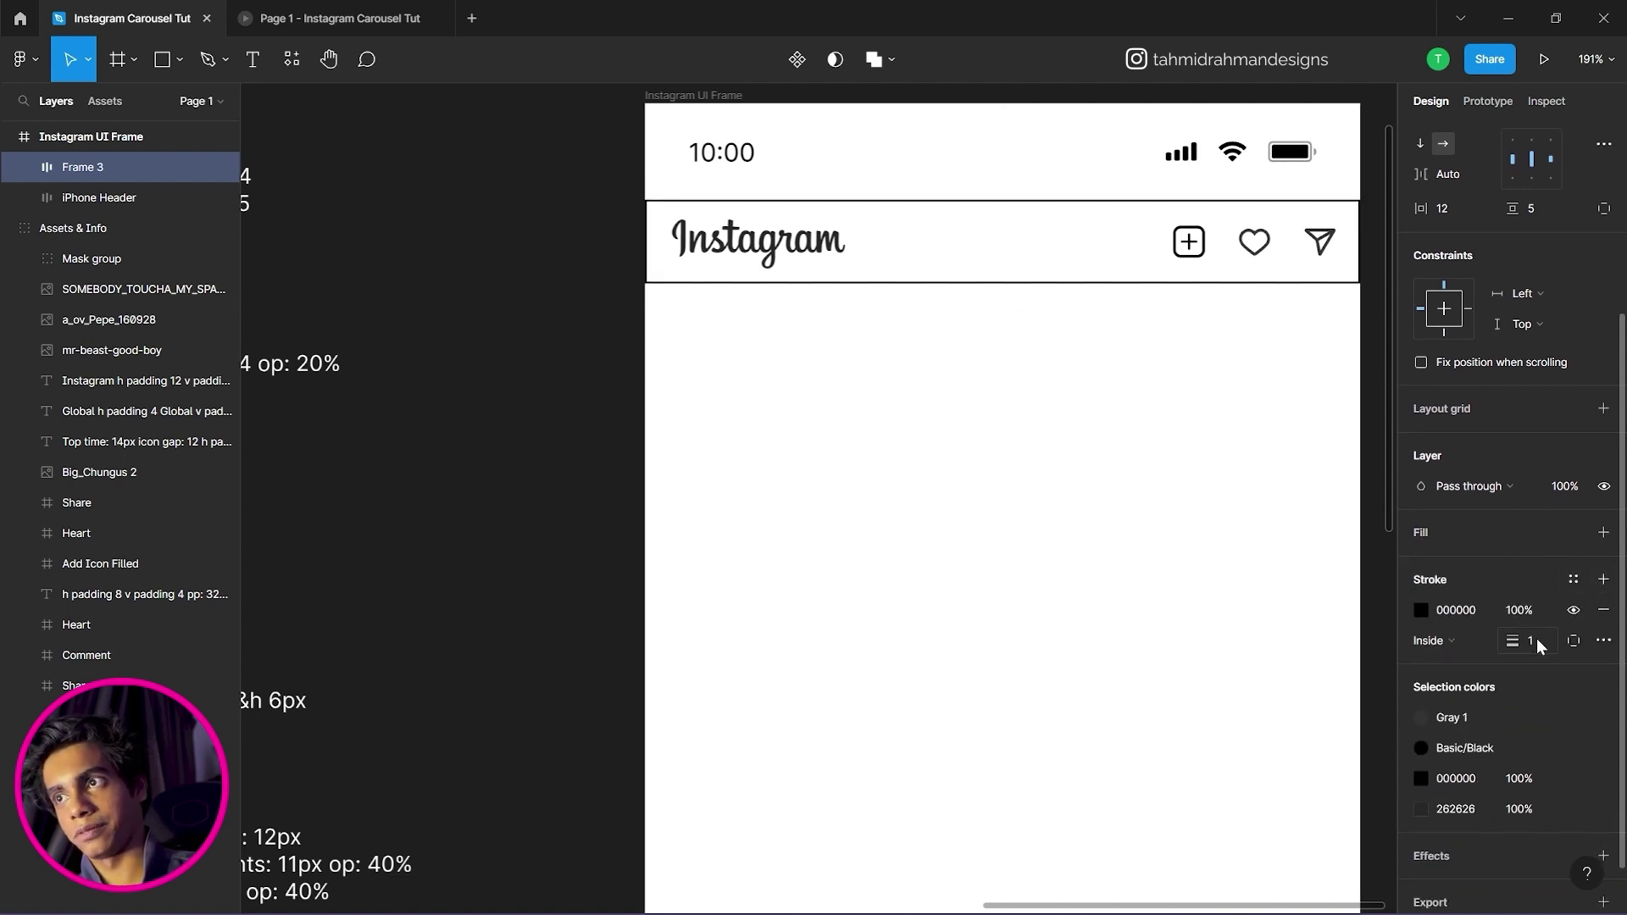
click(1436, 642)
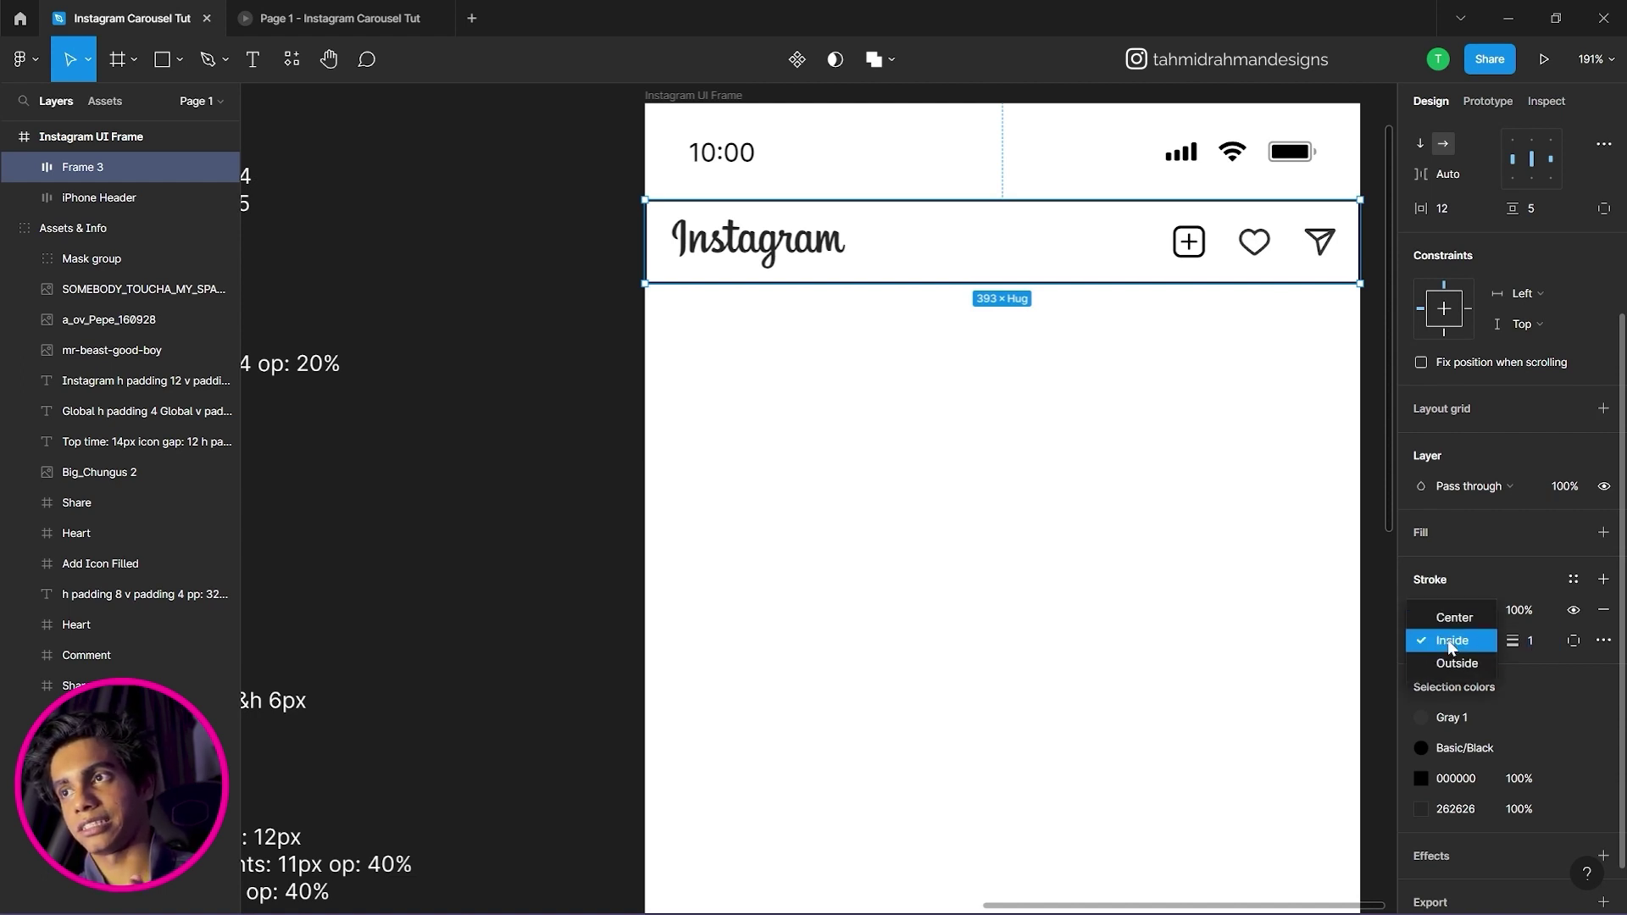
click(1447, 641)
click(1456, 668)
click(1539, 644)
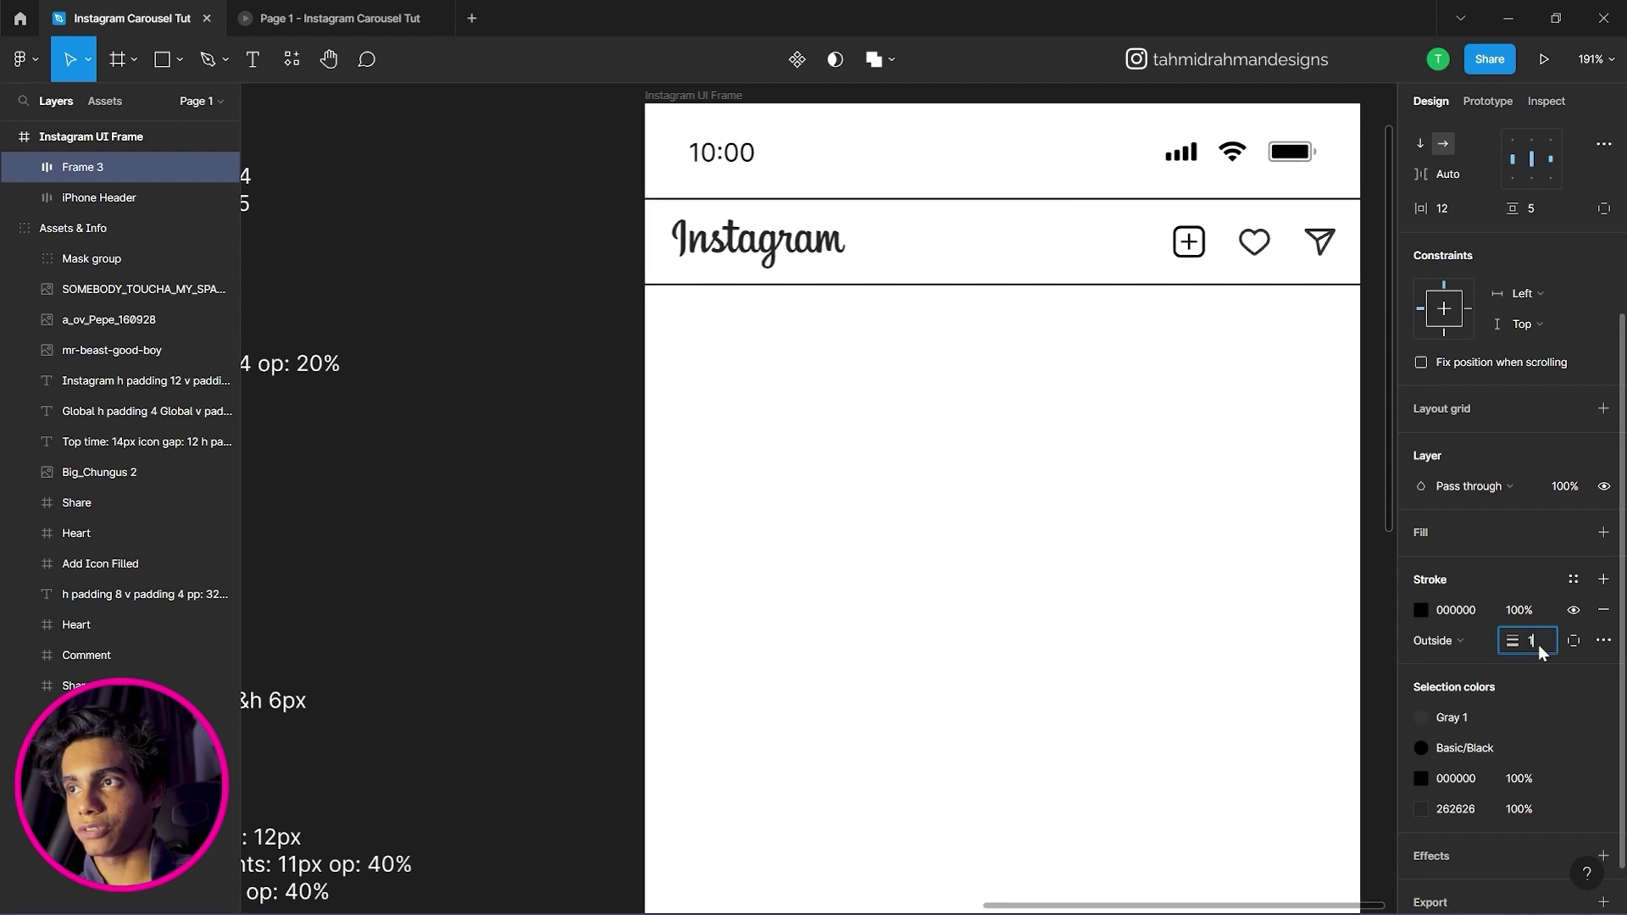
text(0.4)
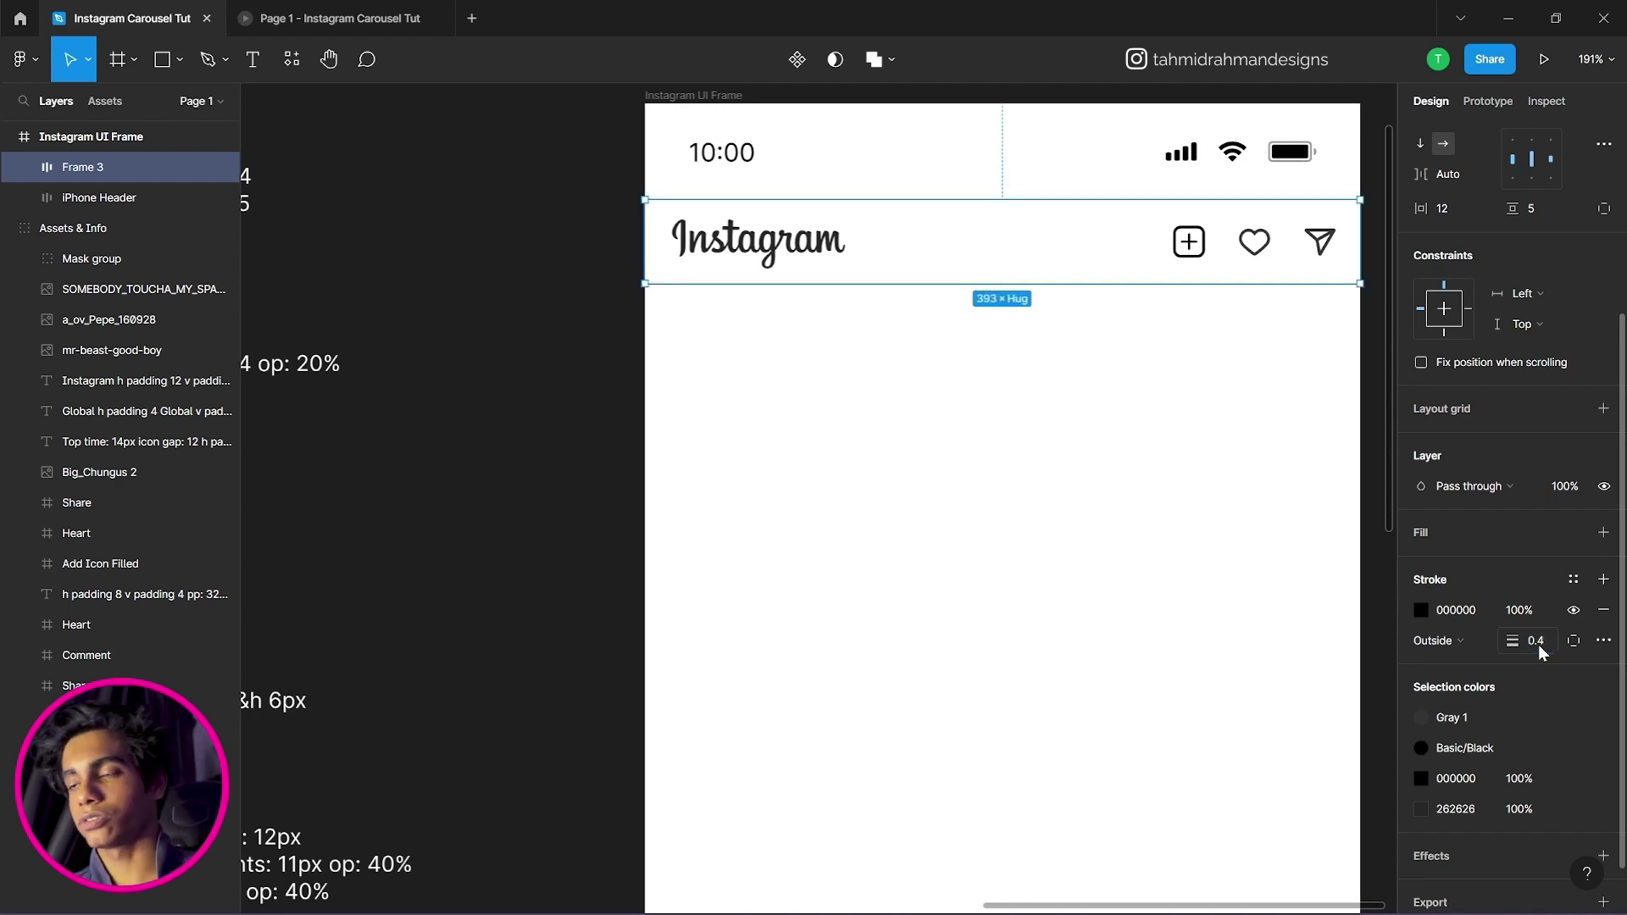
Set the opacity of the Instagram header row's stroke to 20%.
click(1531, 611)
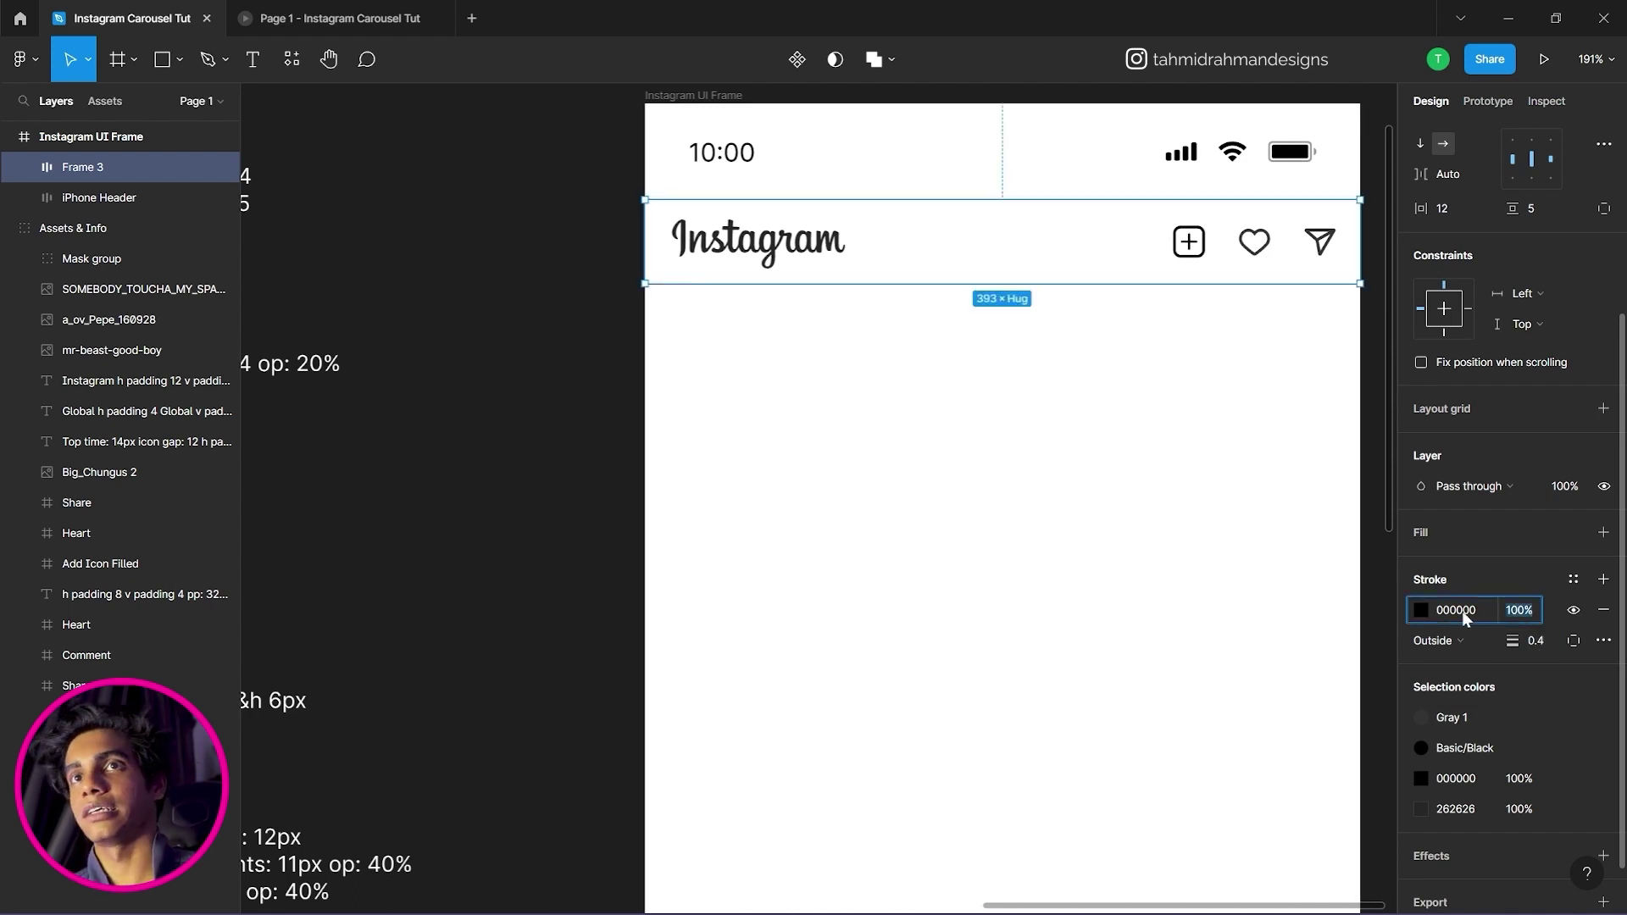
text(20)
key(Return)
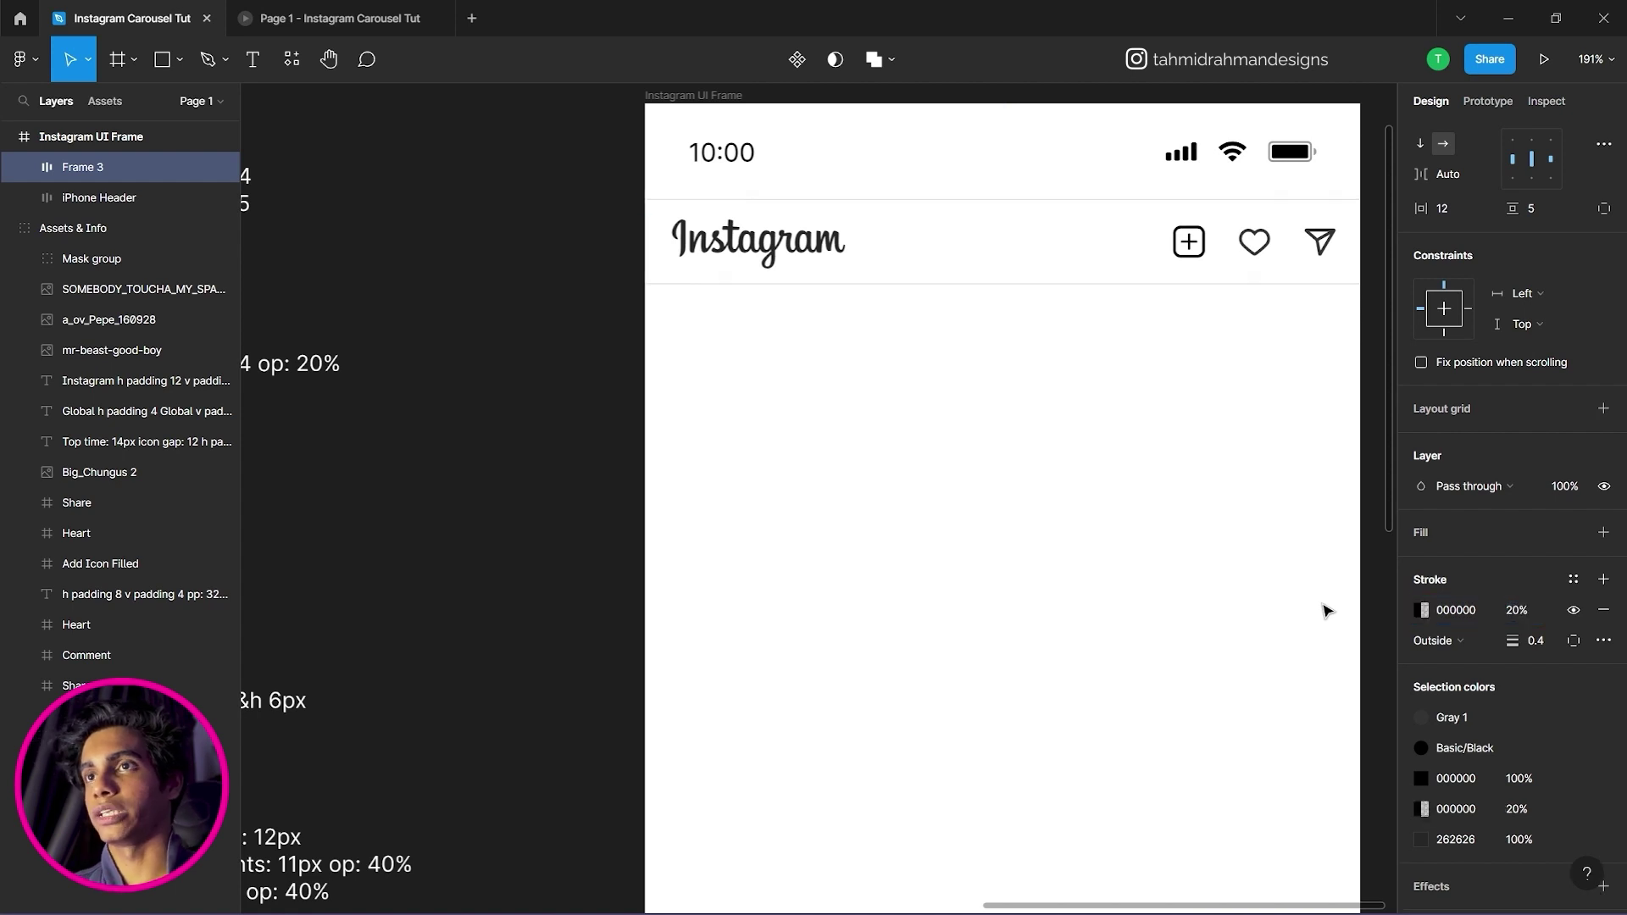
click(1127, 381)
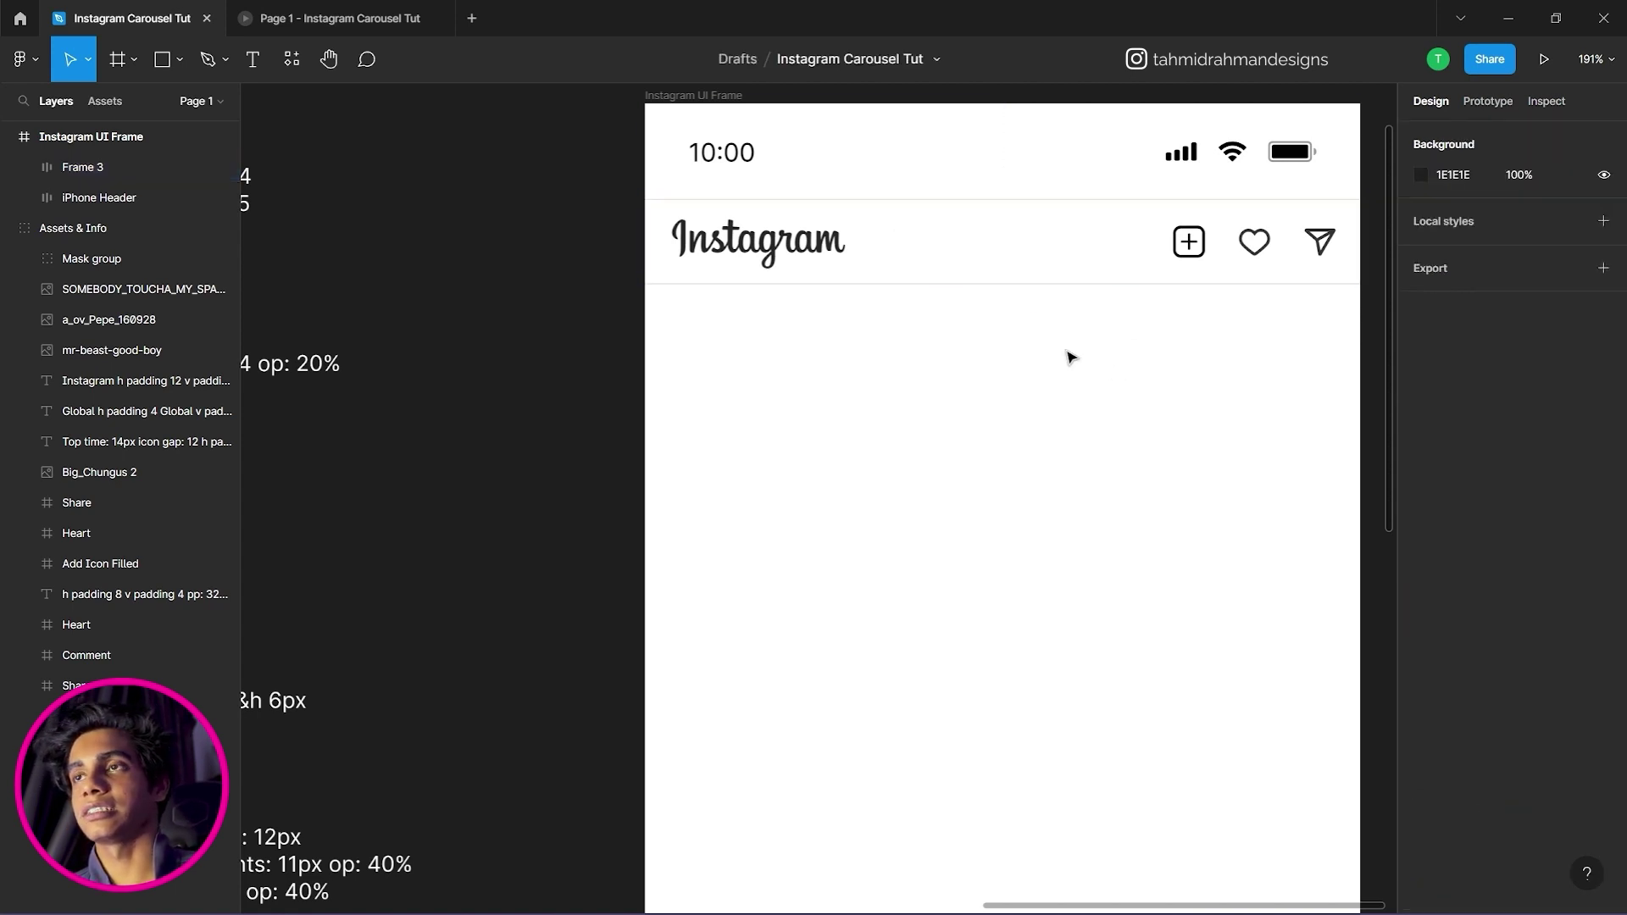
Restrict the Instagram header row's stroke to its bottom side only.
click(1127, 273)
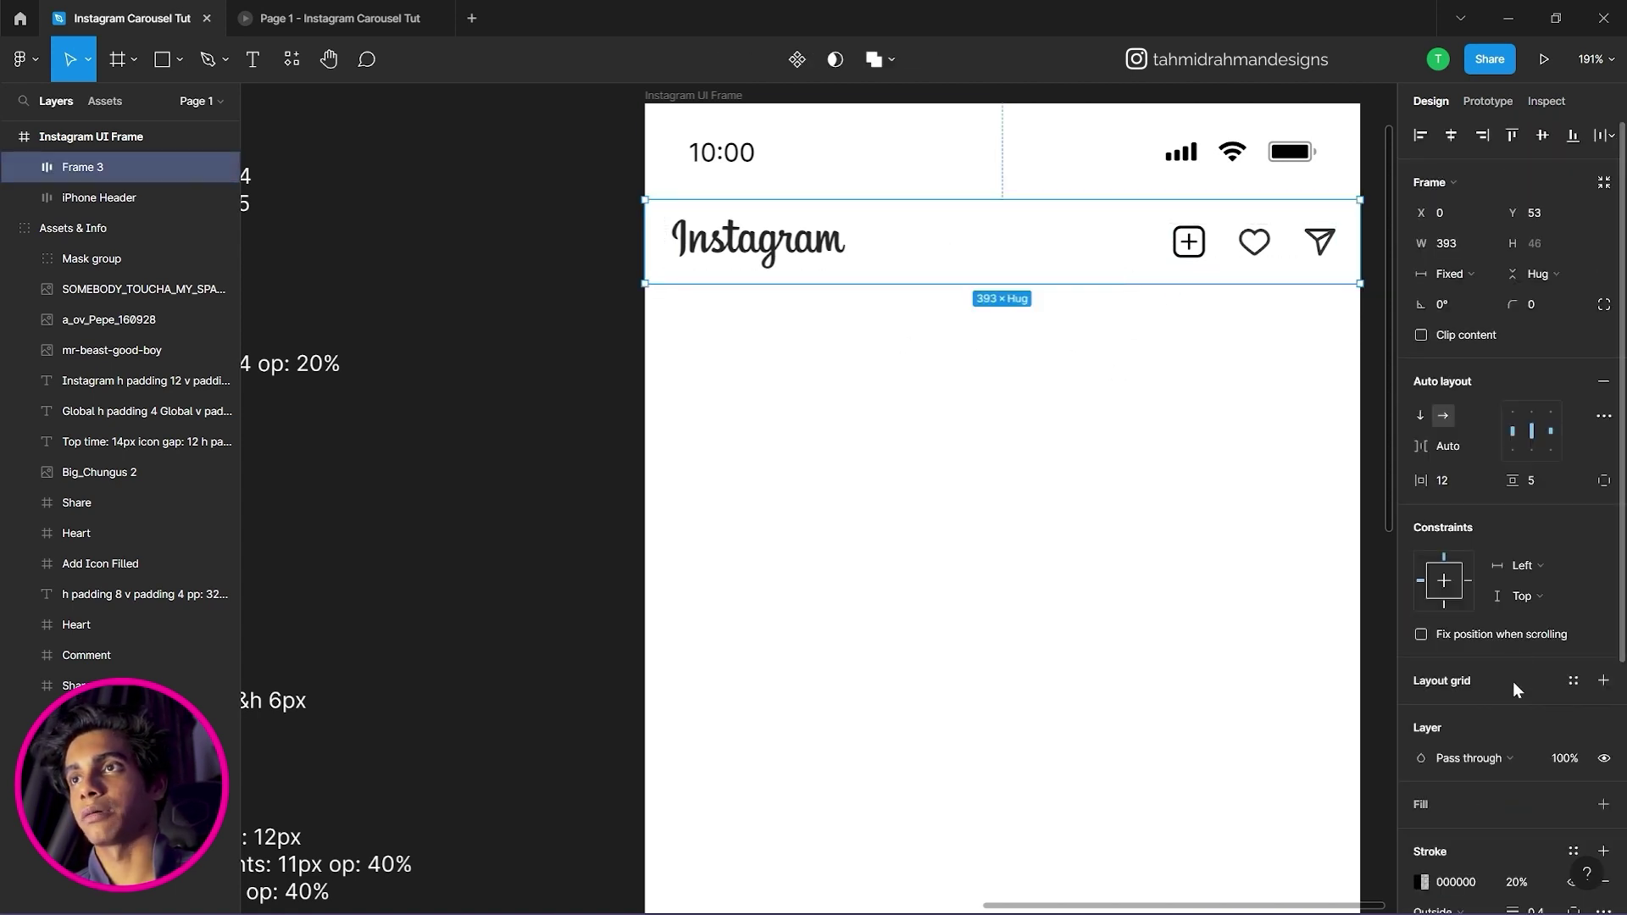
scroll(1571, 755, down, 3)
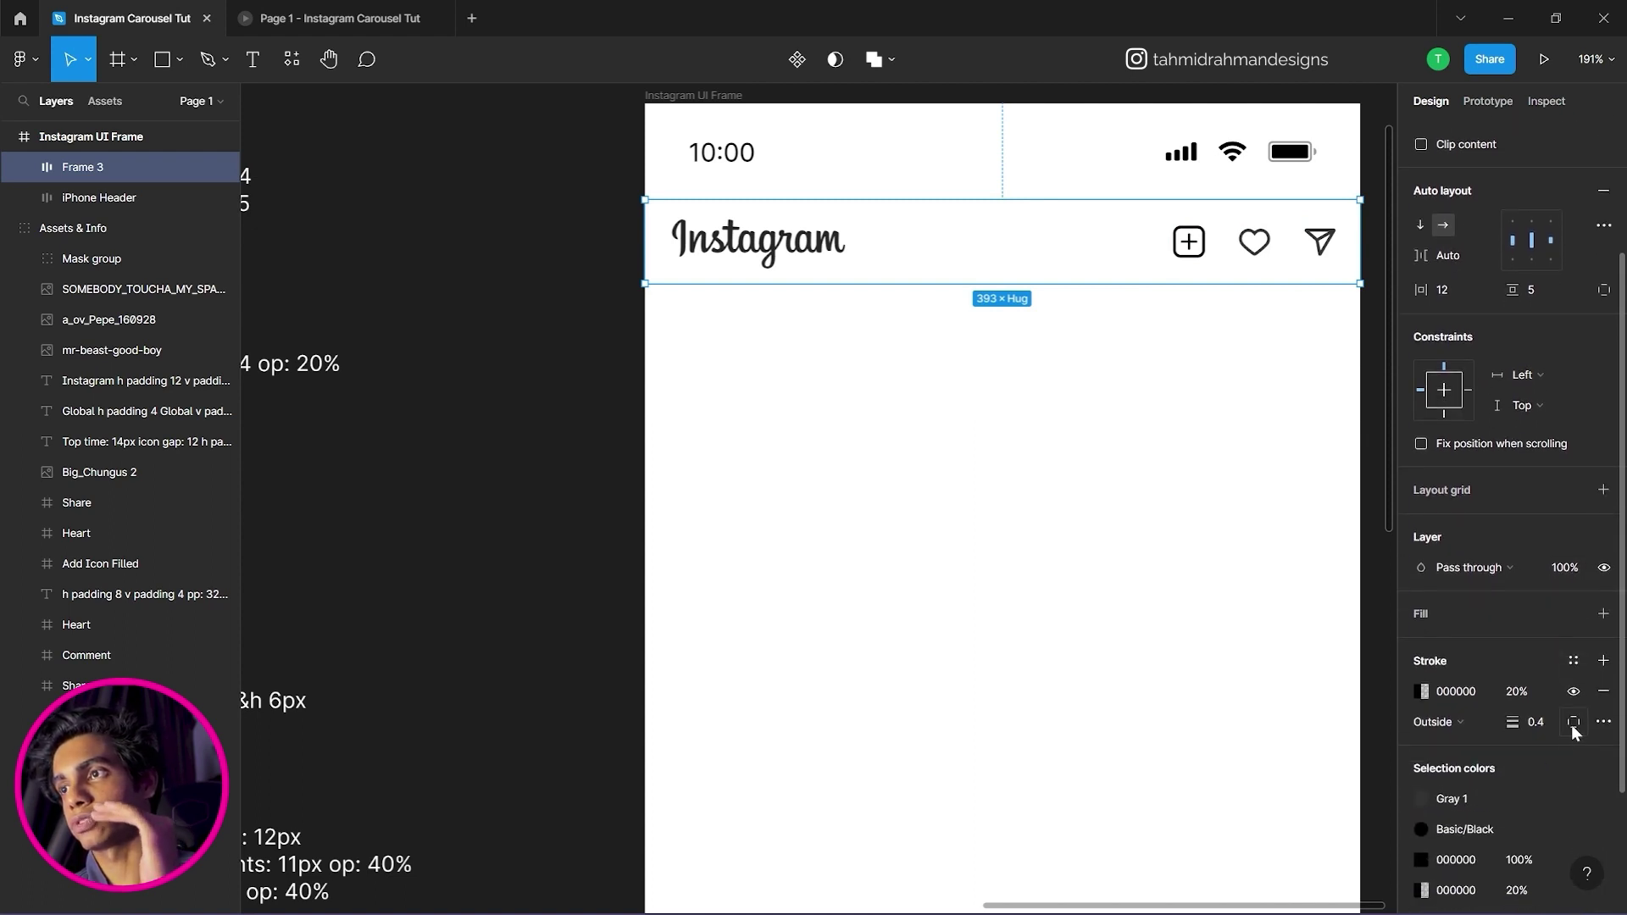
click(1570, 724)
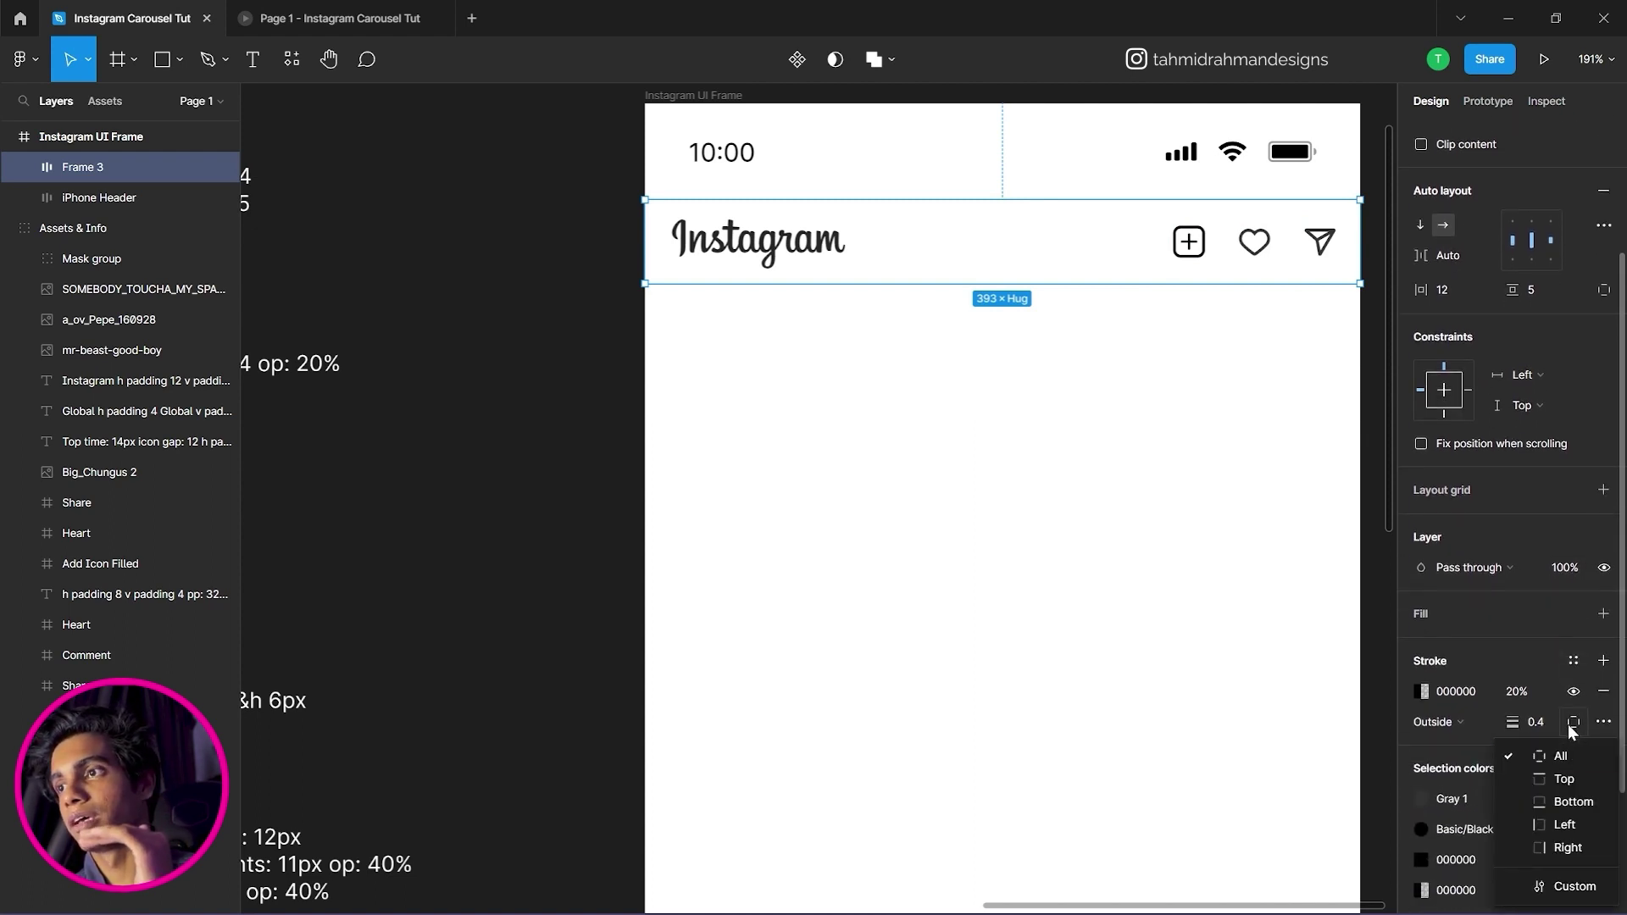
click(1568, 803)
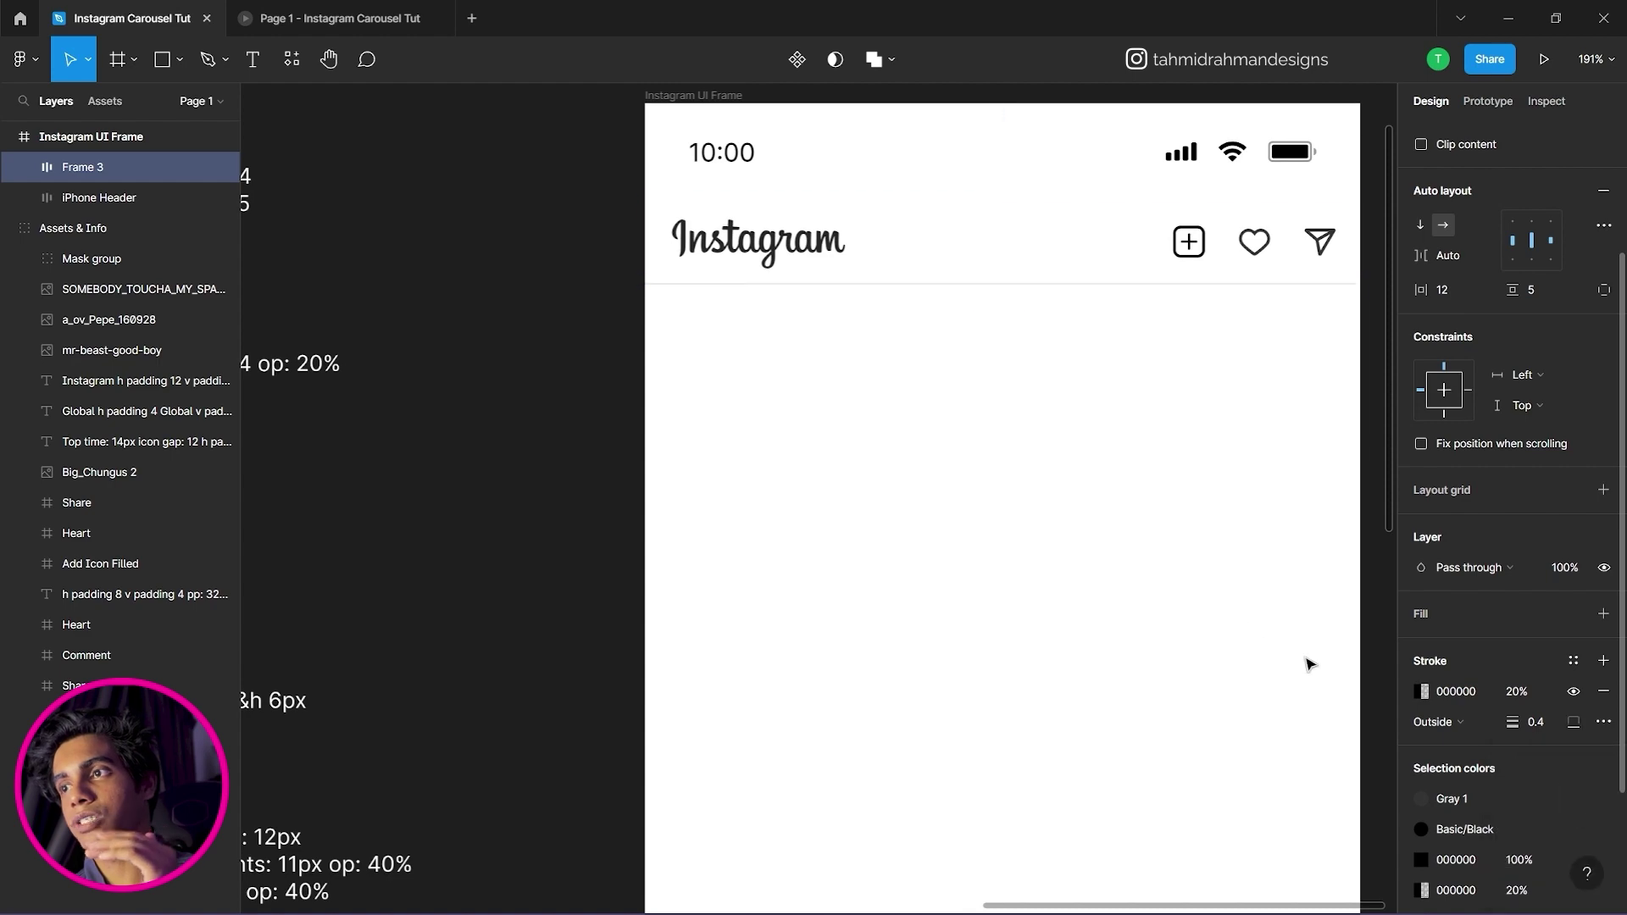
click(1244, 623)
Check the bordered Instagram header in the phone prototype preview and return to the design file.
drag(895, 429, 1054, 428)
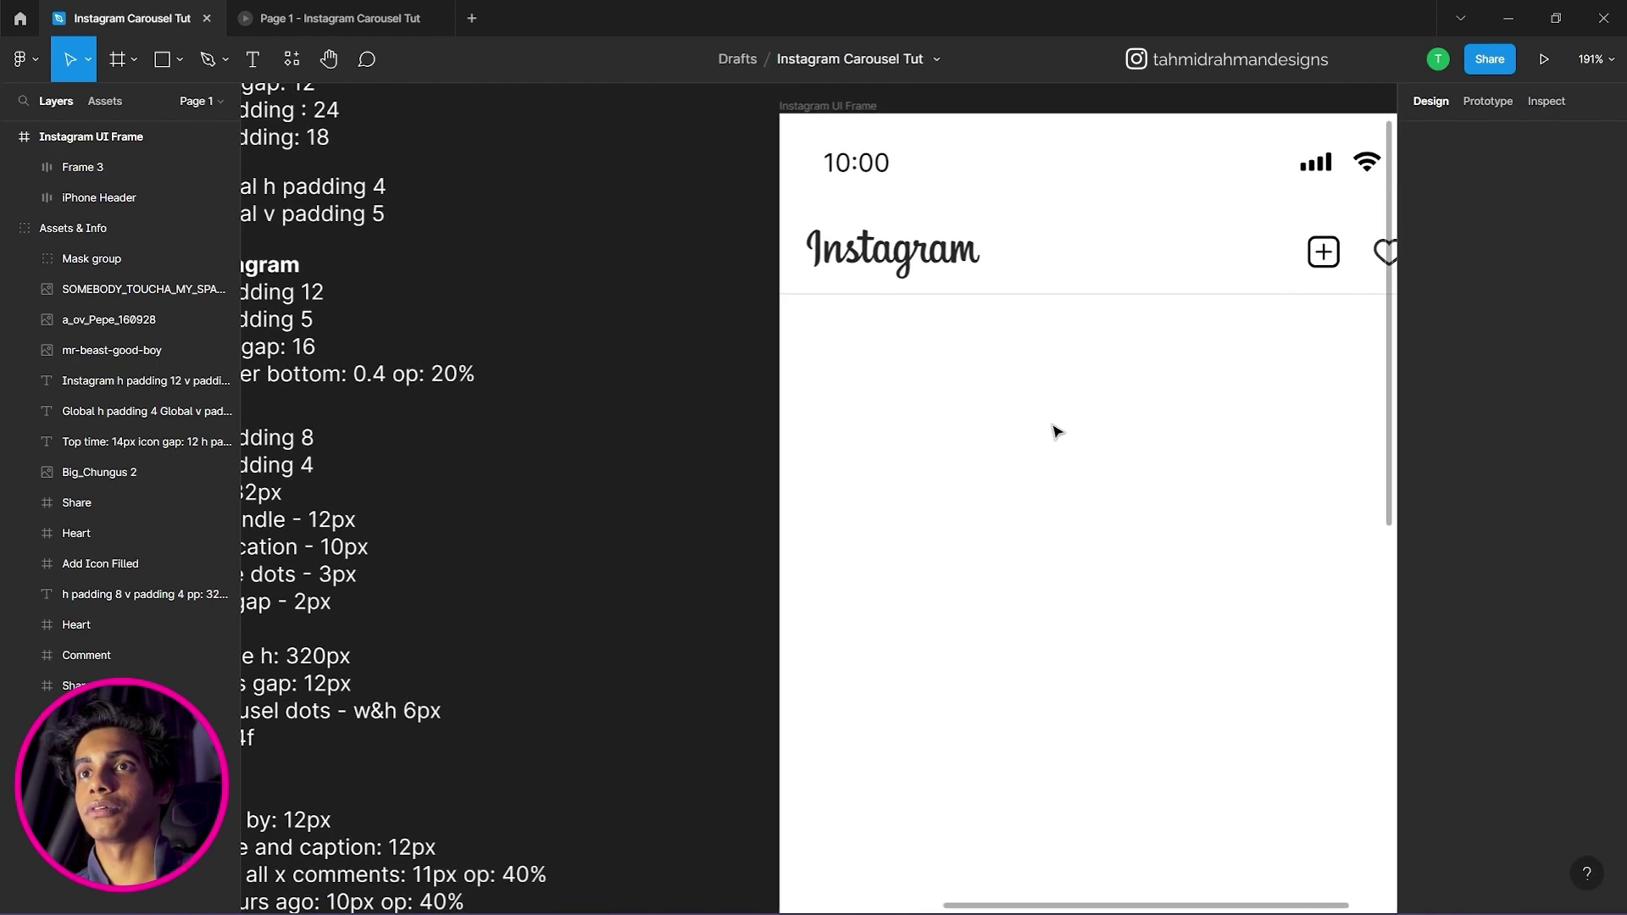
click(1134, 297)
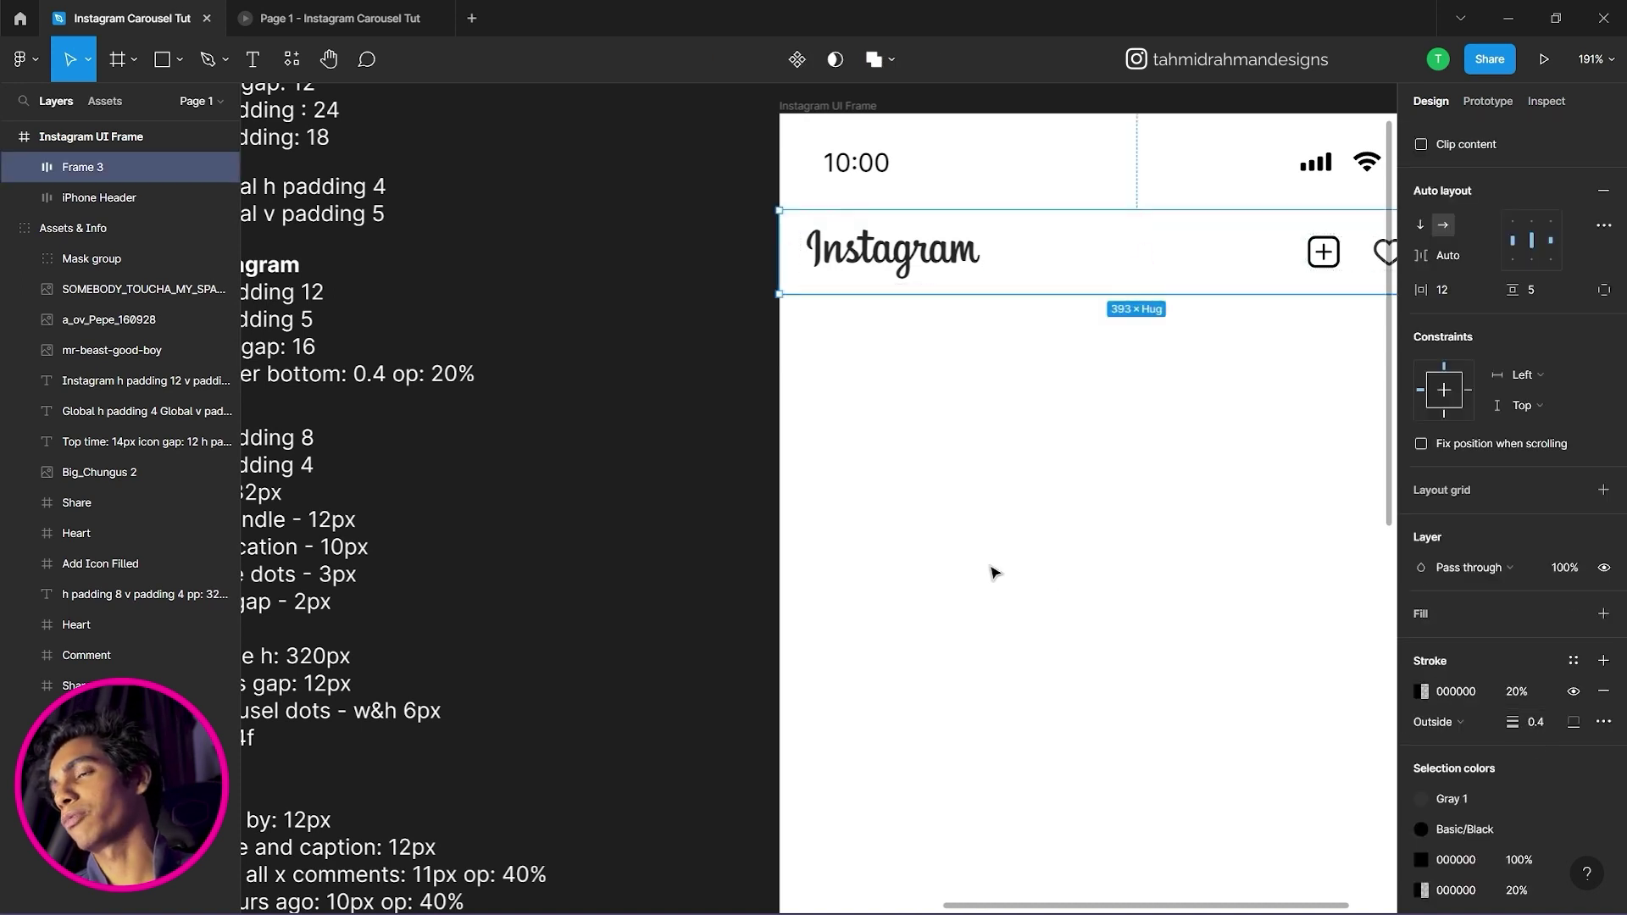
click(1009, 454)
drag(1069, 461, 861, 449)
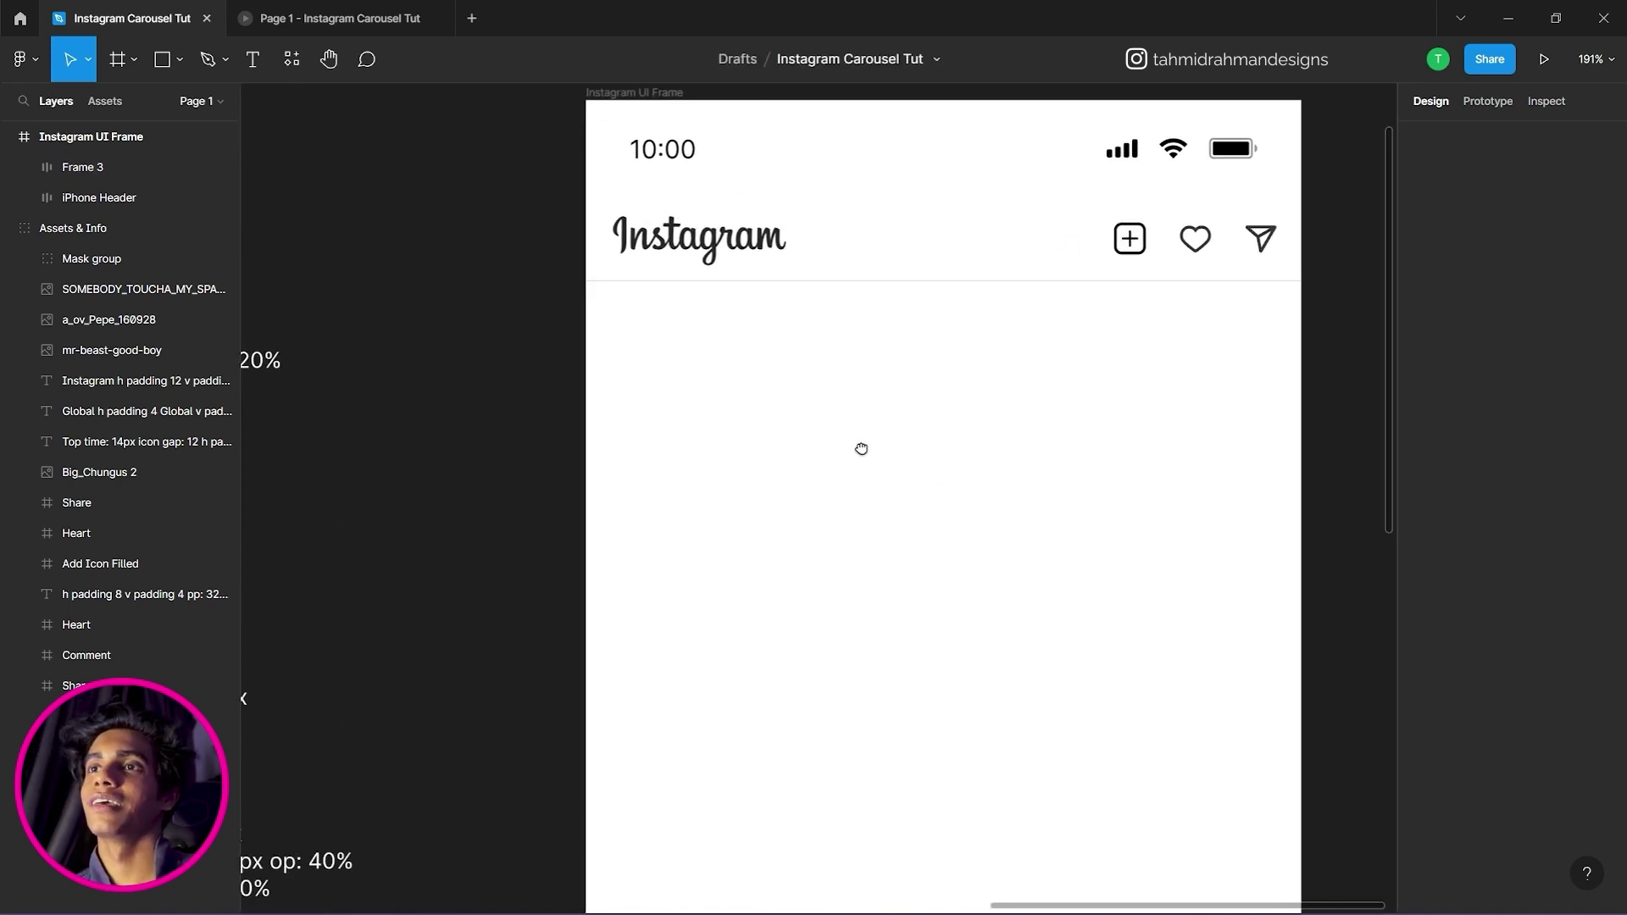
click(904, 272)
key(Escape)
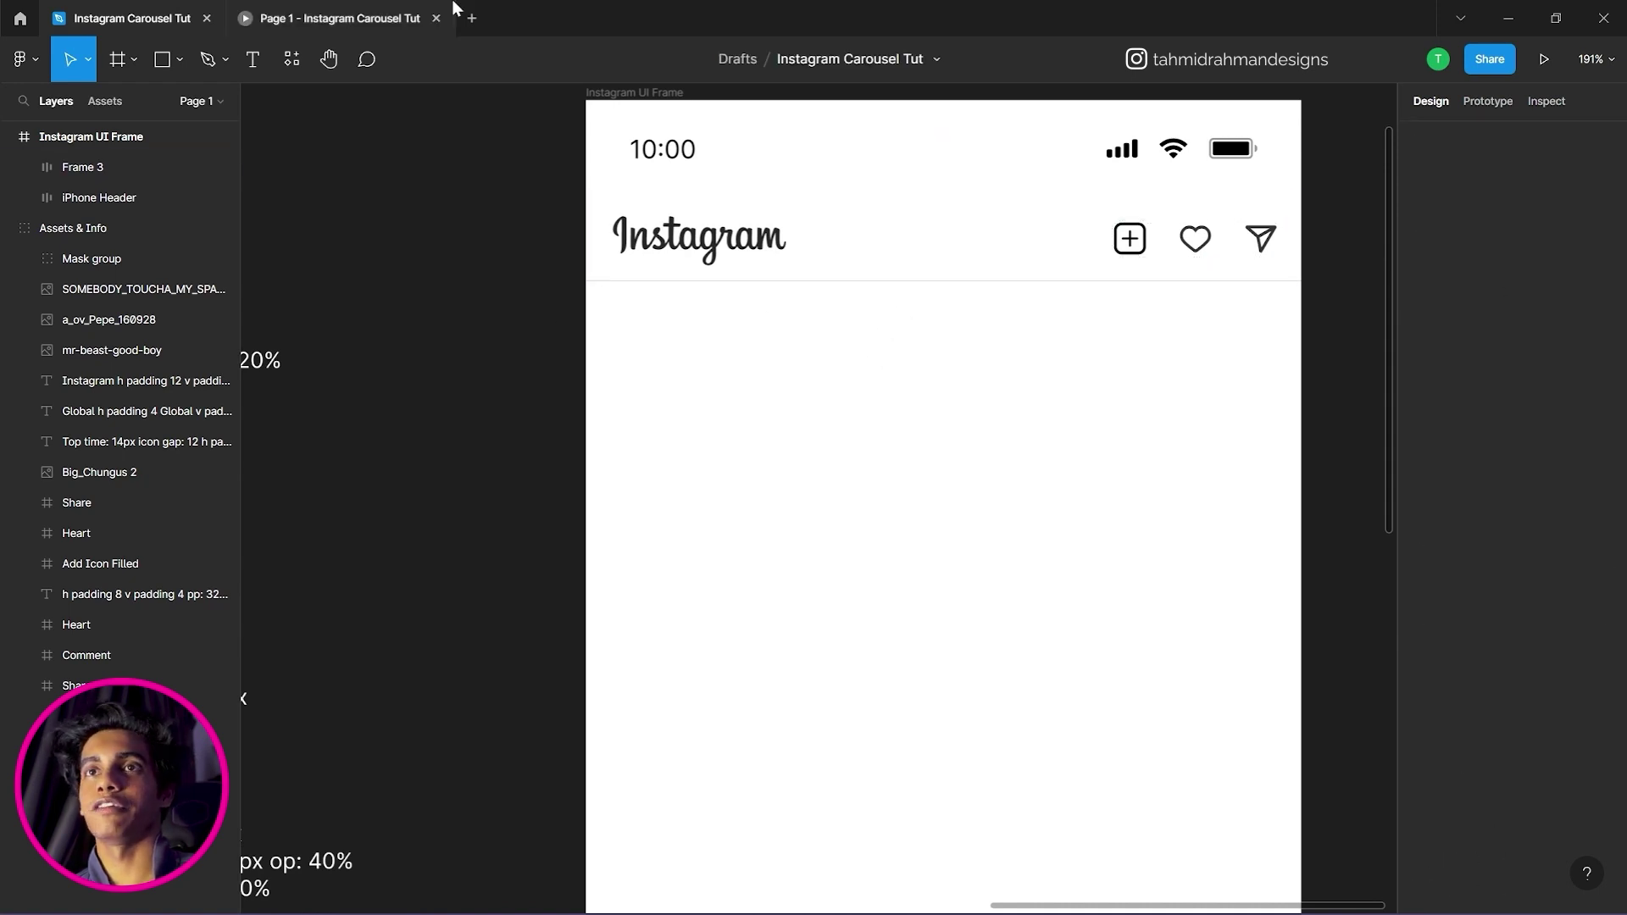
click(451, 10)
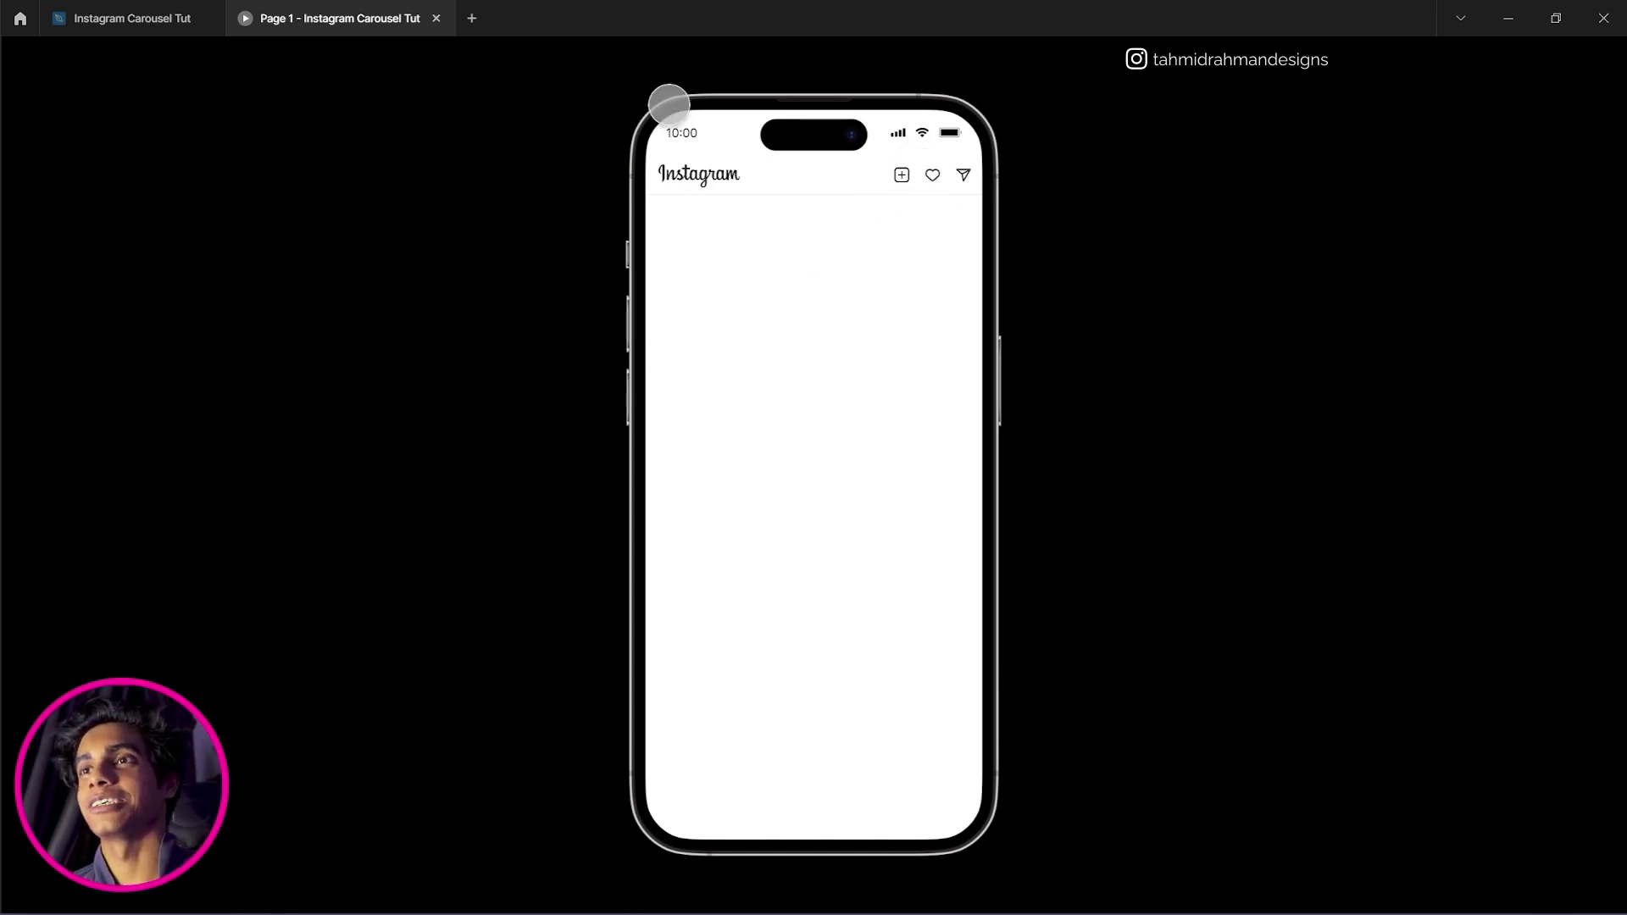
click(155, 9)
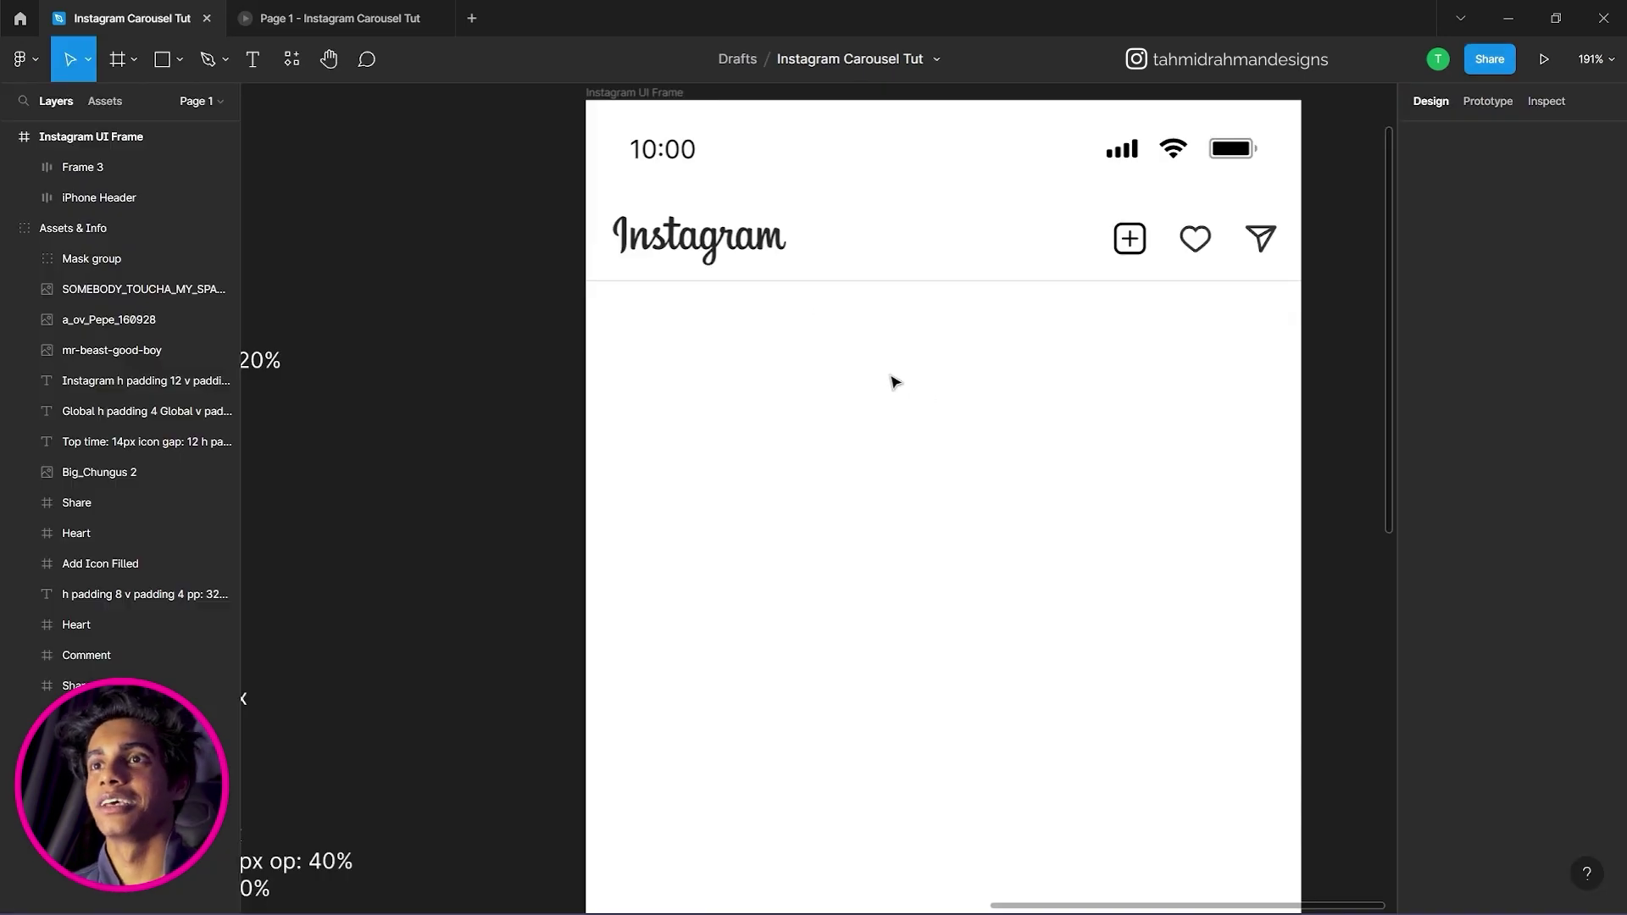
Rename the Frame 3 layer as Instagram Header.
drag(795, 418, 845, 393)
drag(785, 494, 1001, 431)
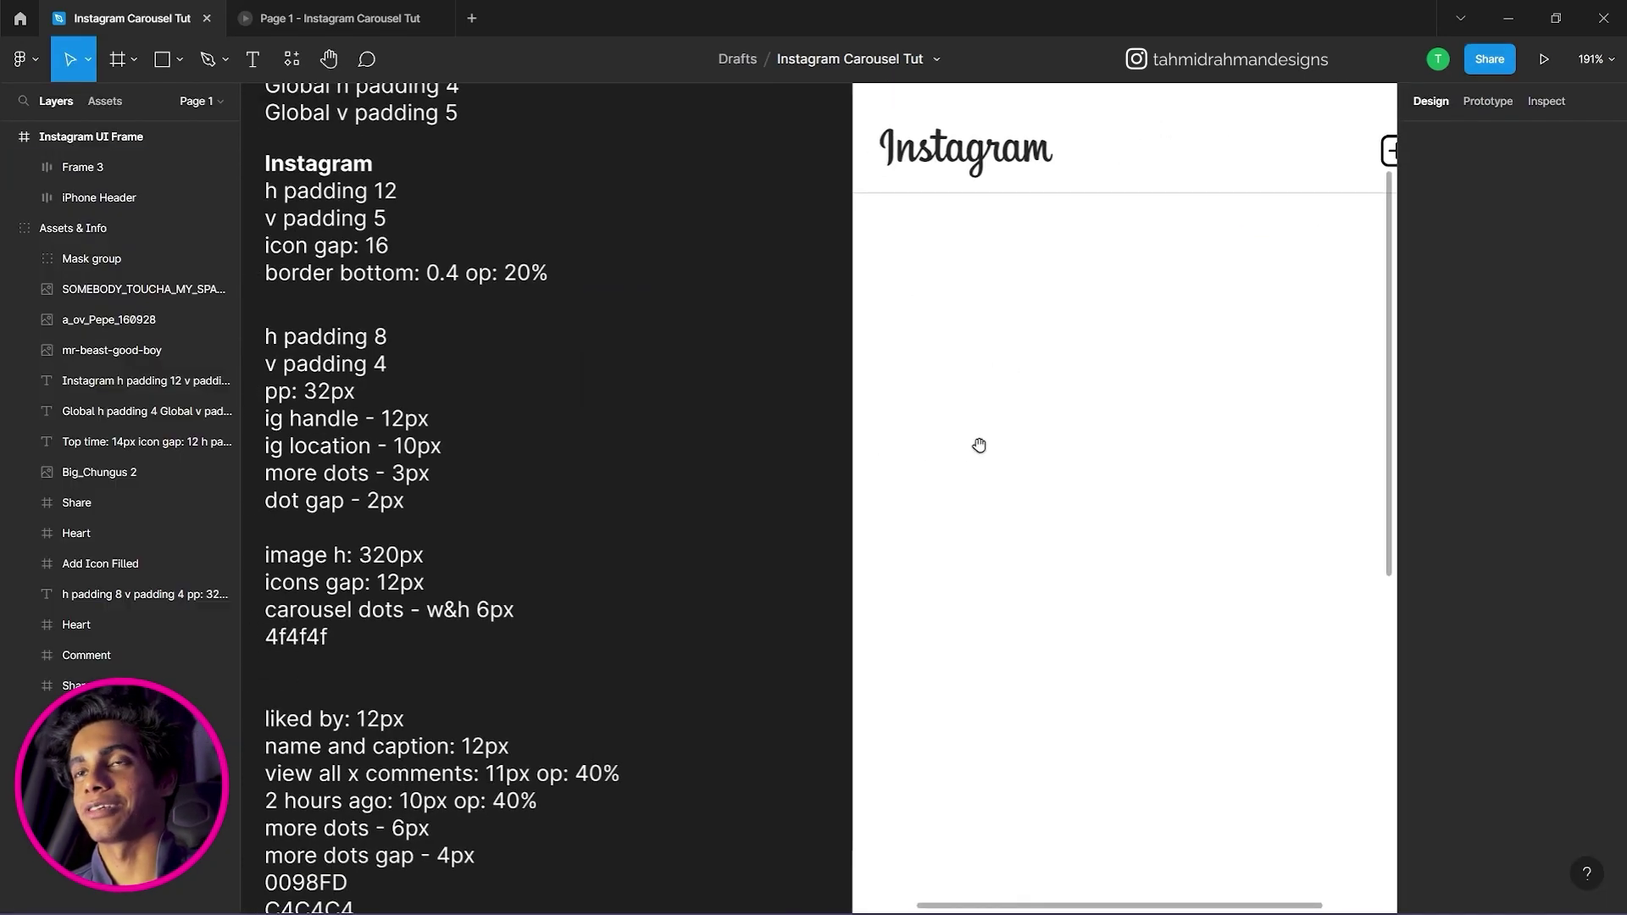
drag(811, 483, 1024, 425)
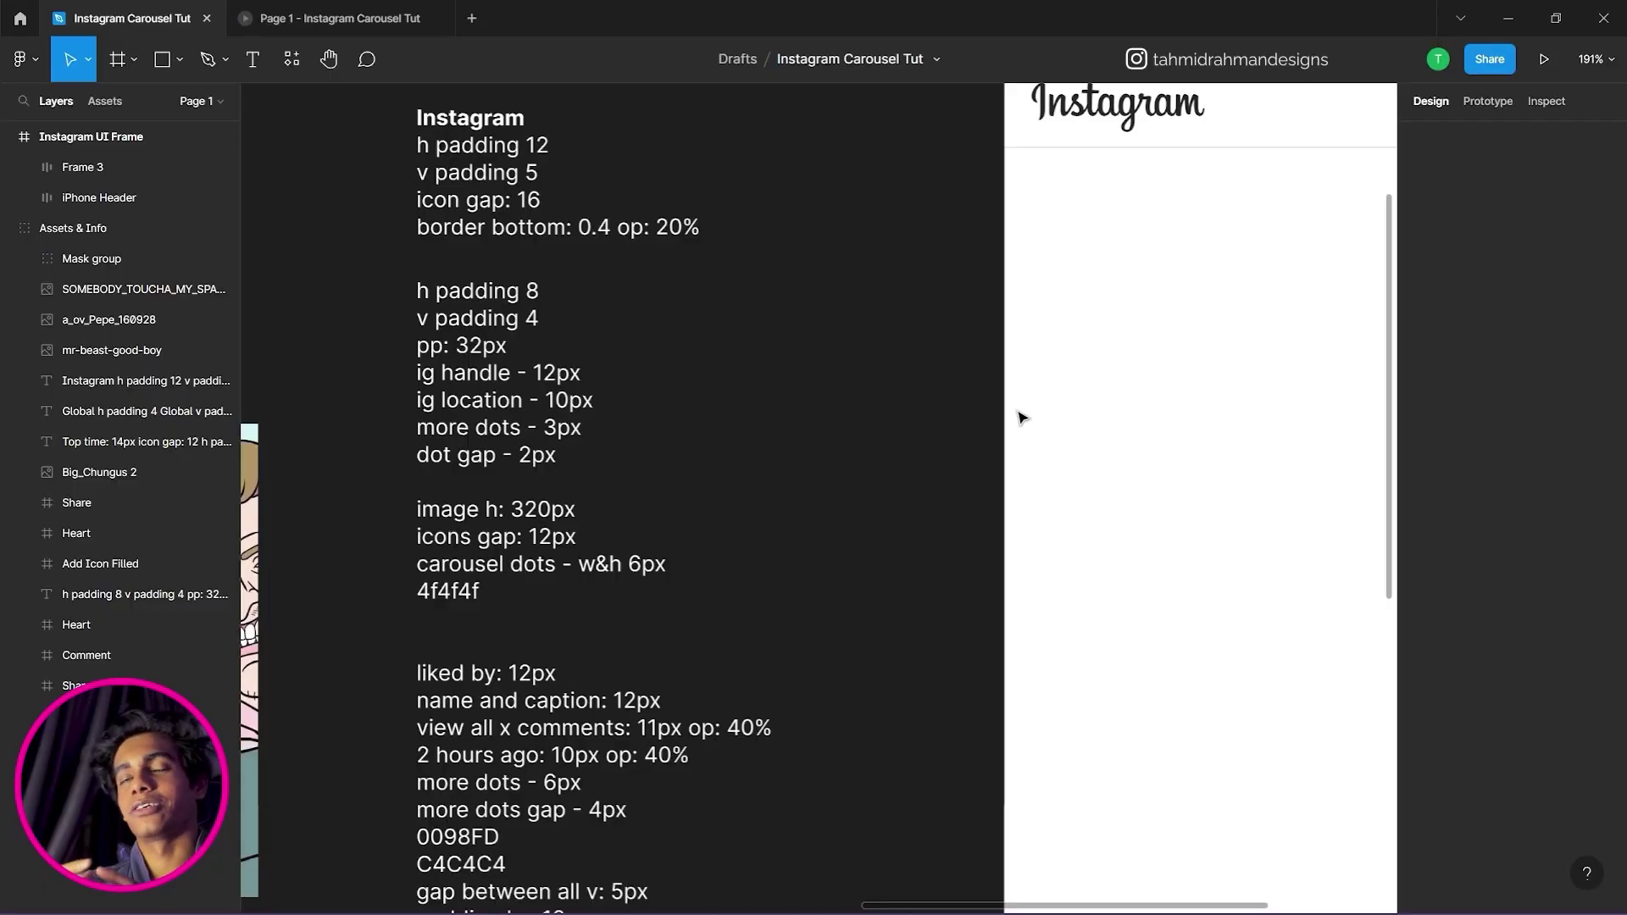
drag(990, 378, 613, 639)
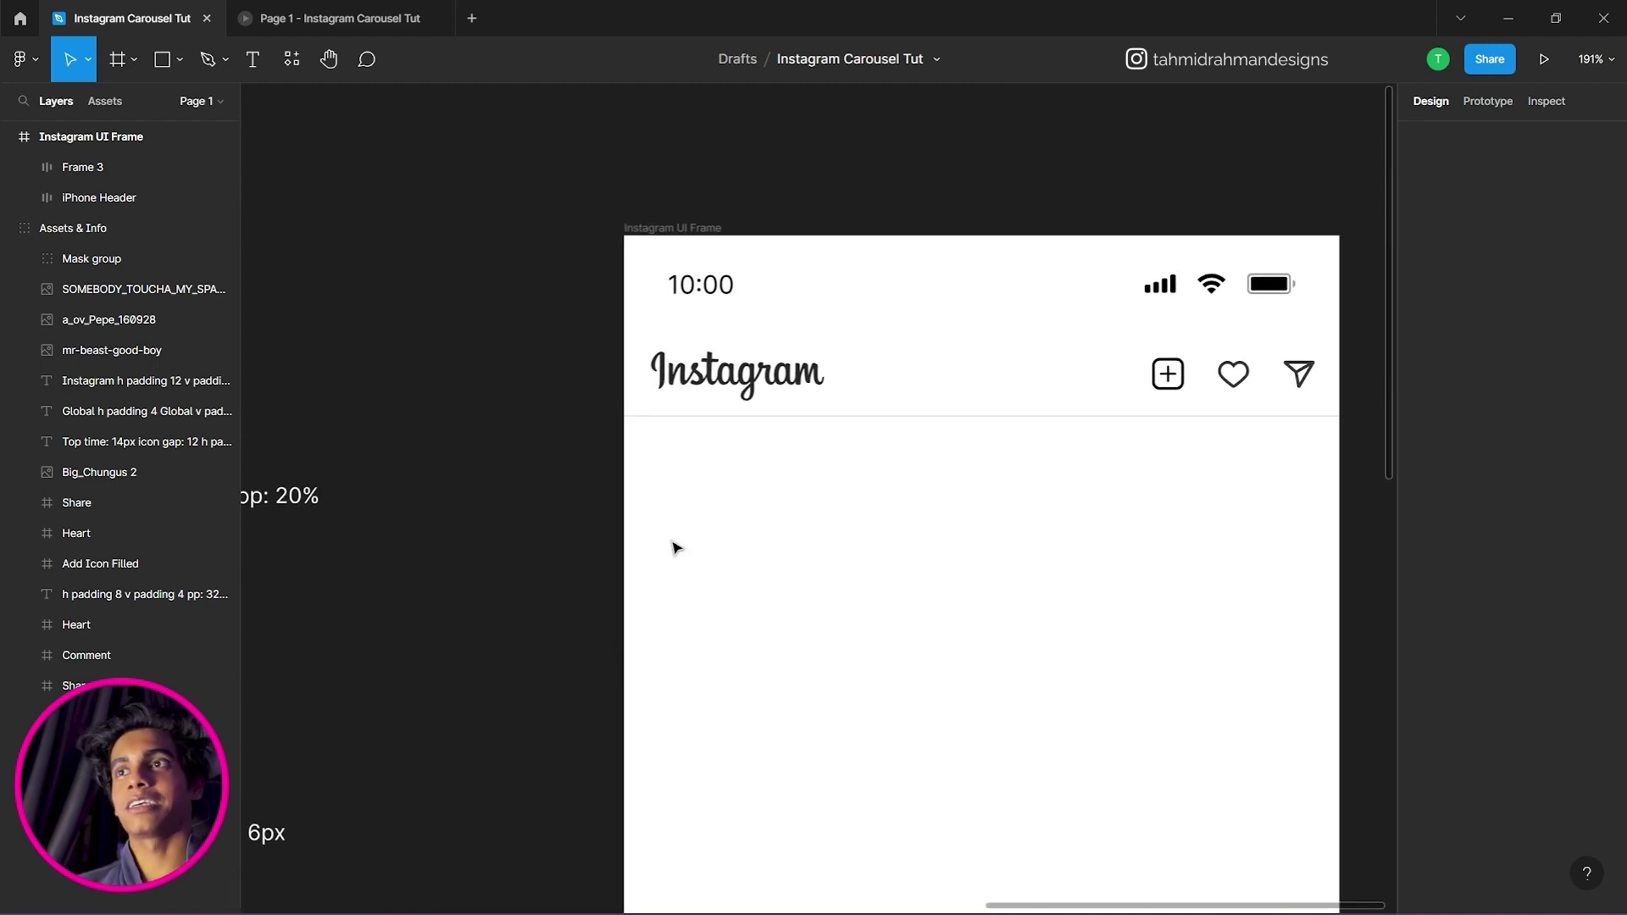
drag(645, 462, 826, 303)
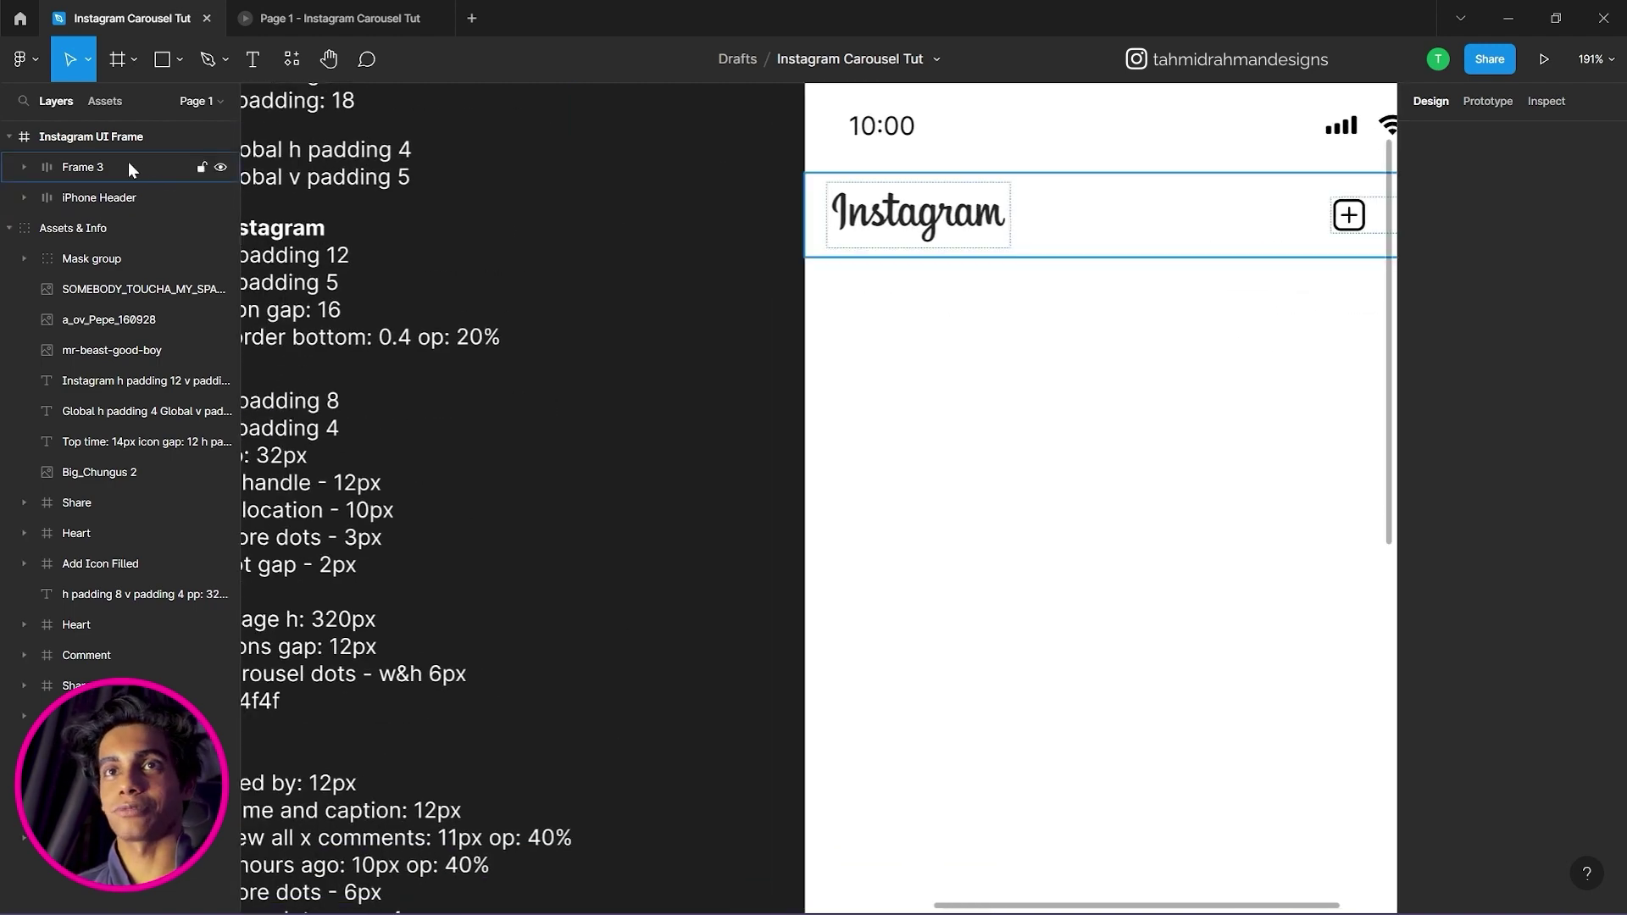
double_click(98, 167)
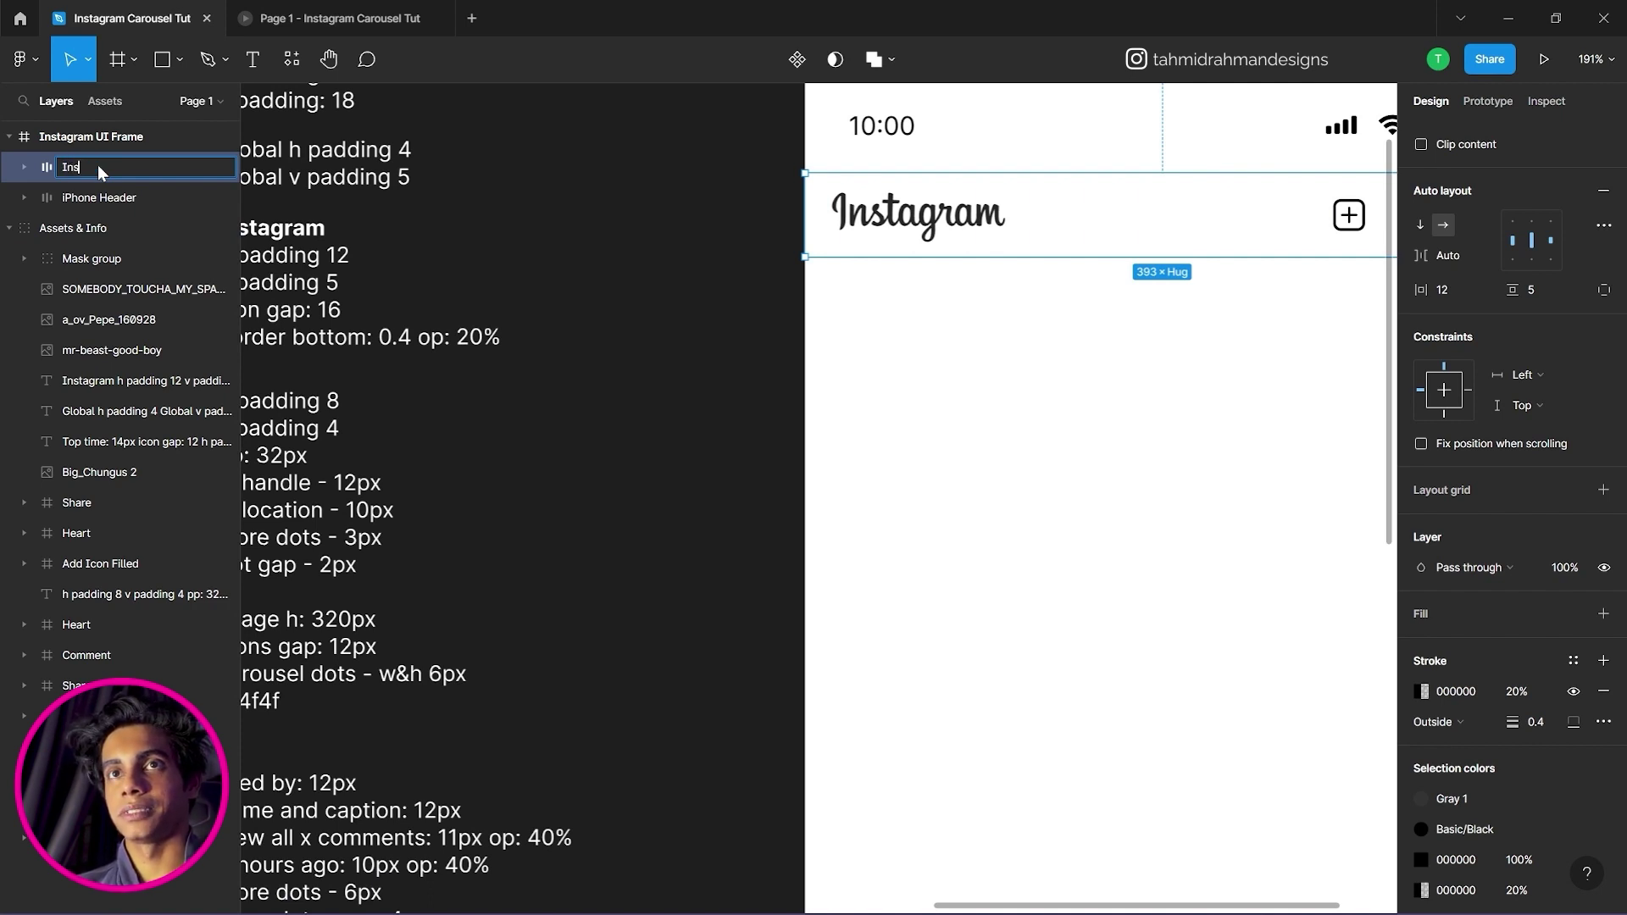
text(Instagram Header)
key(Return)
click(986, 381)
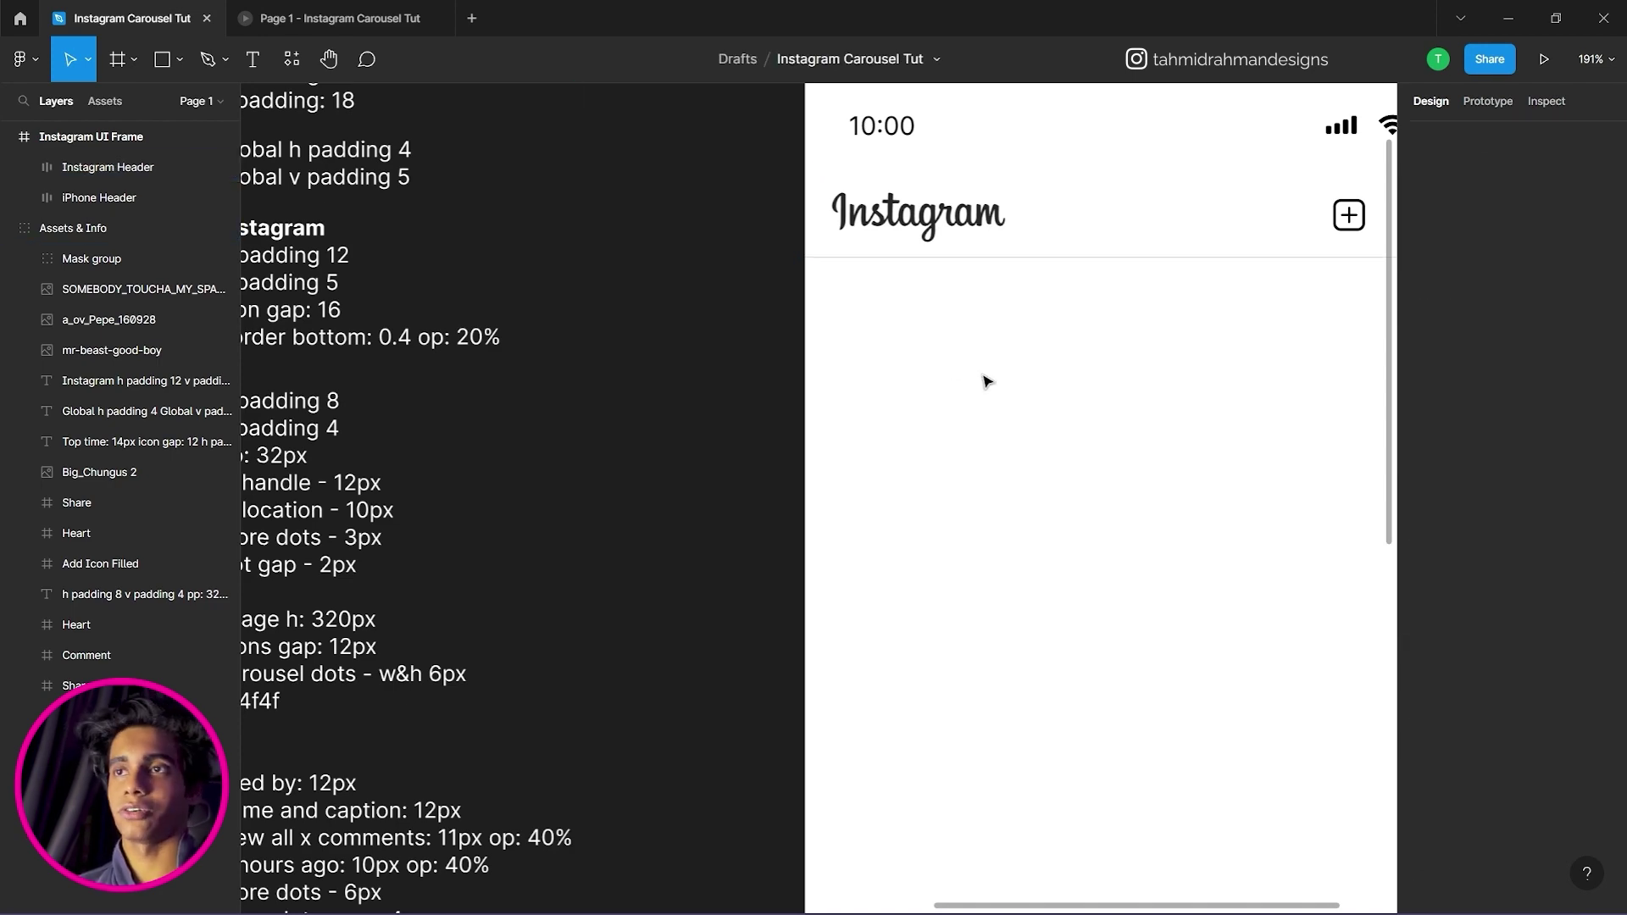
Add a text layer reading "bigchungus" in the blank area below the Instagram header as the account handle.
drag(1192, 443, 868, 409)
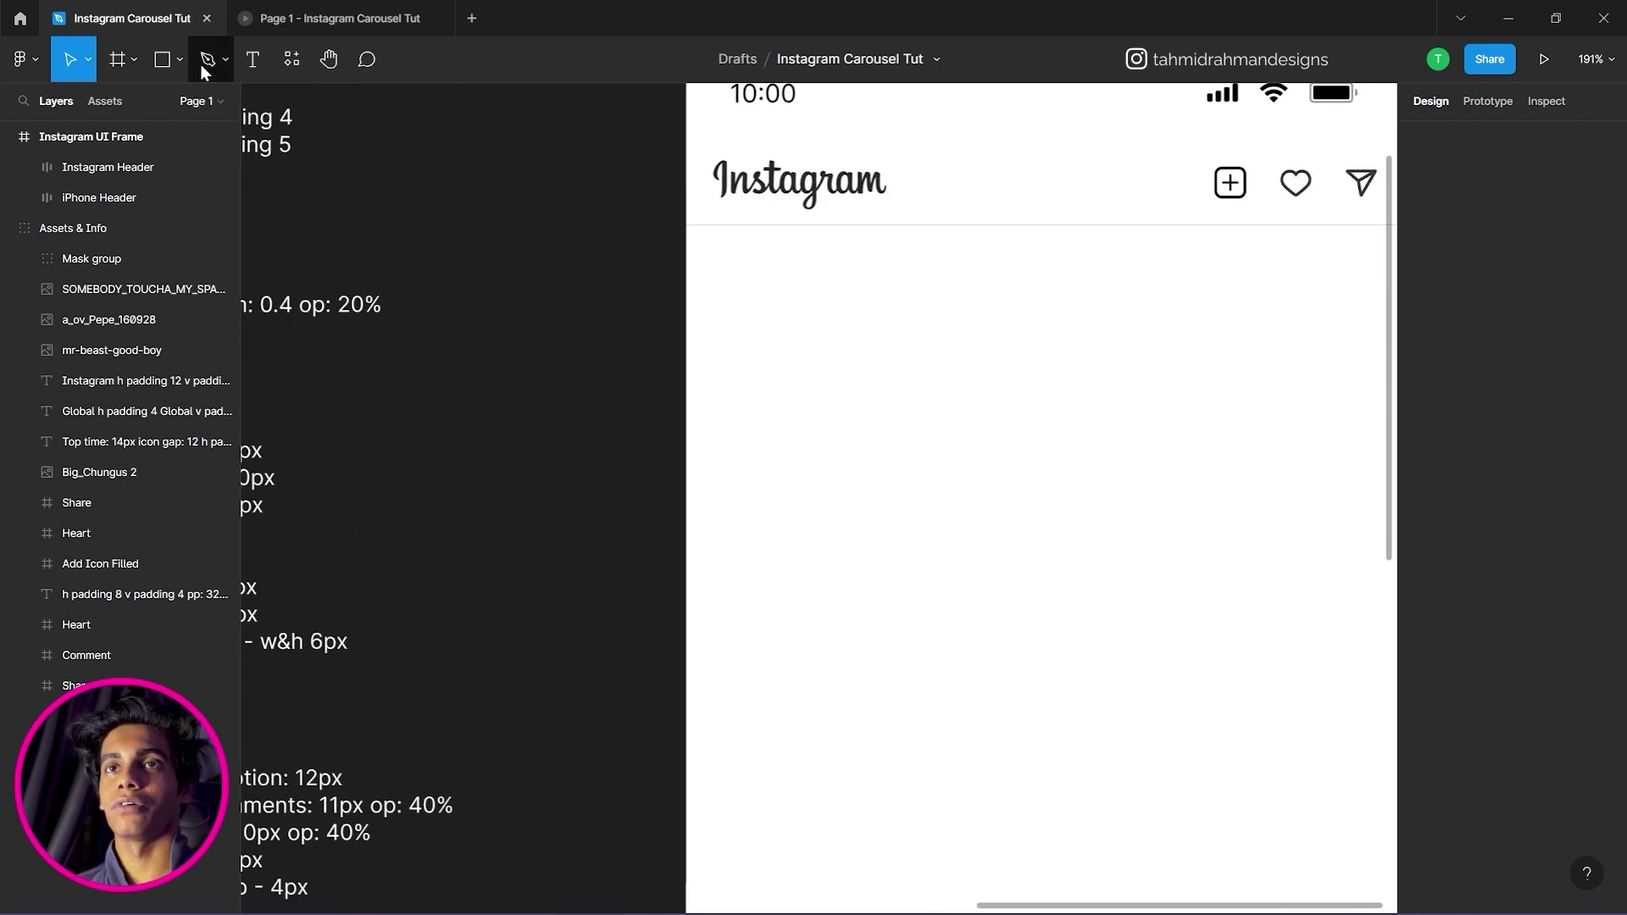
click(250, 61)
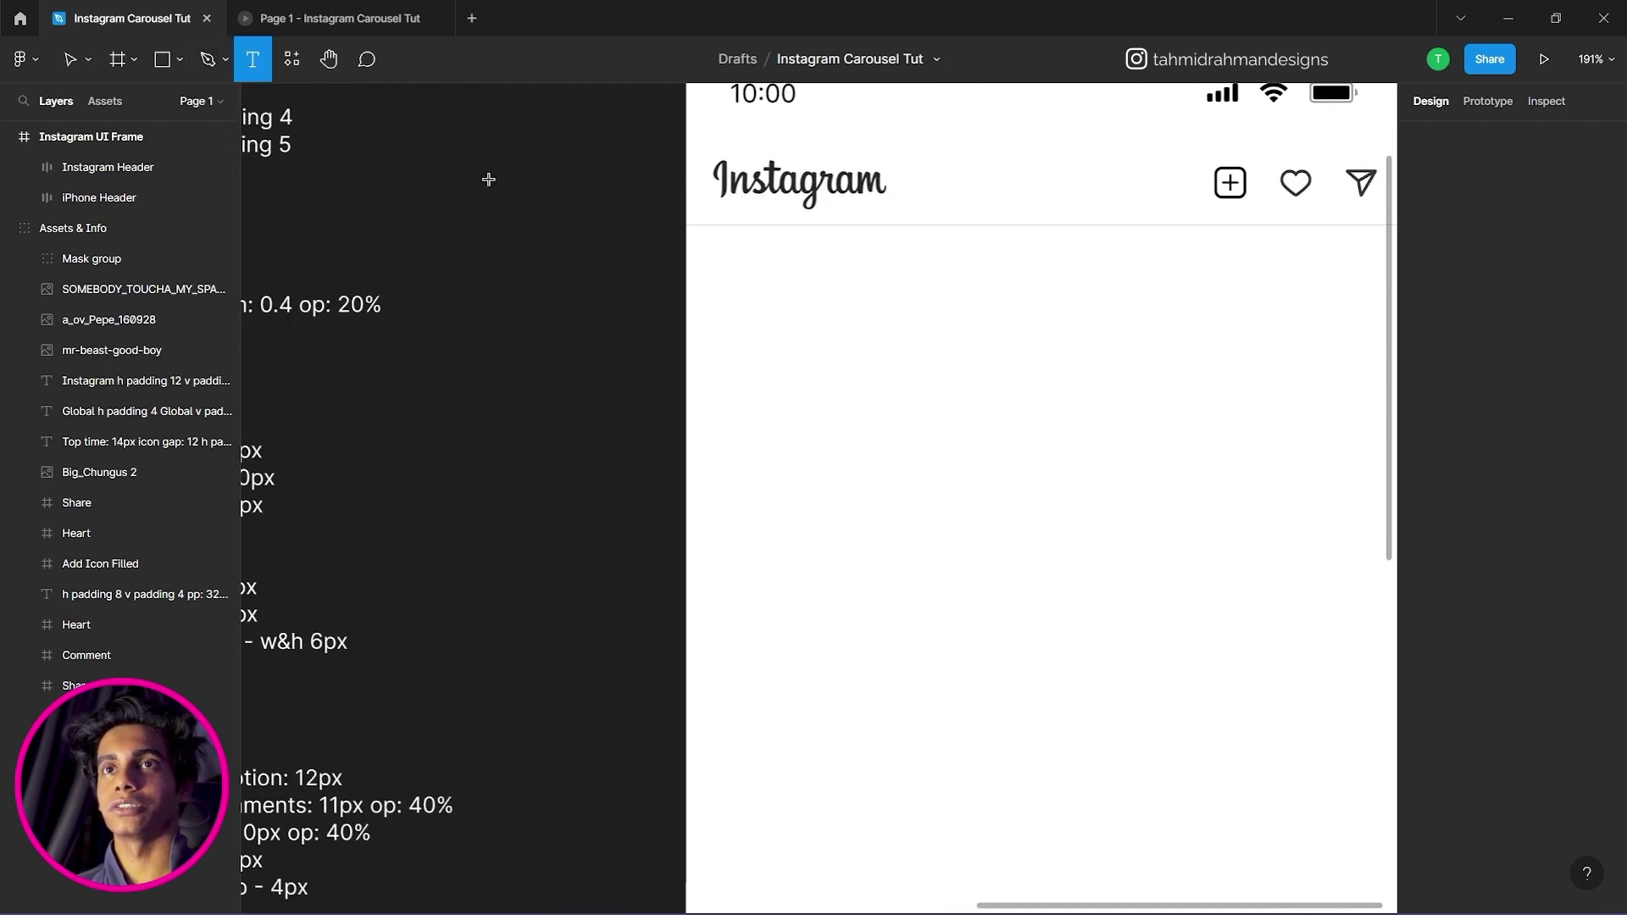
click(871, 362)
text(bigch)
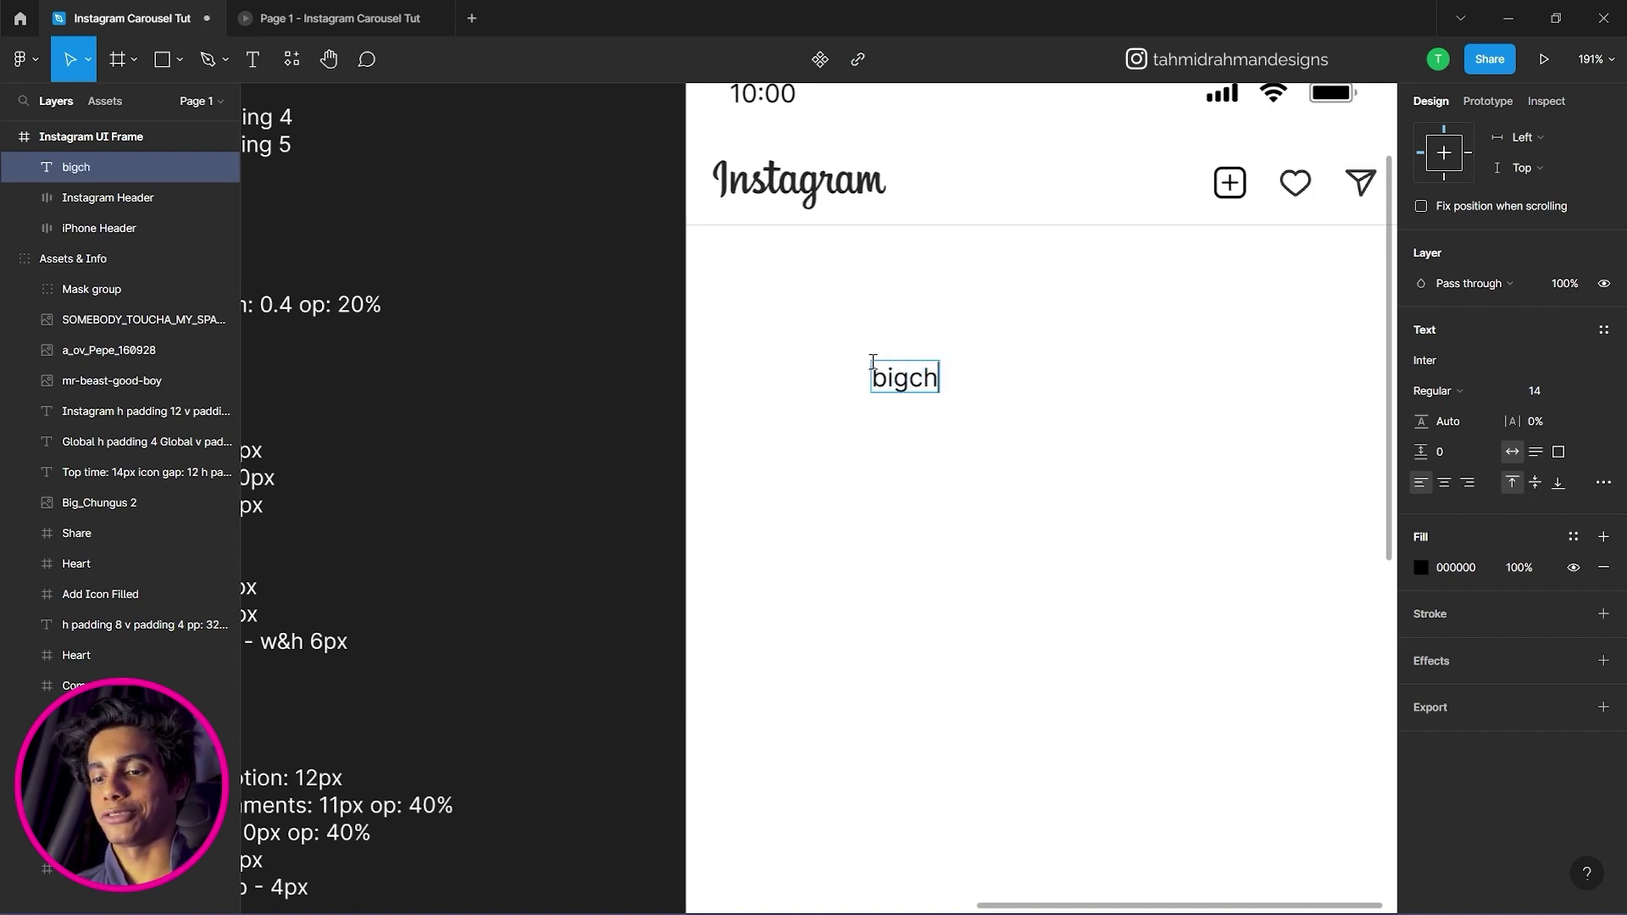
text(ungus)
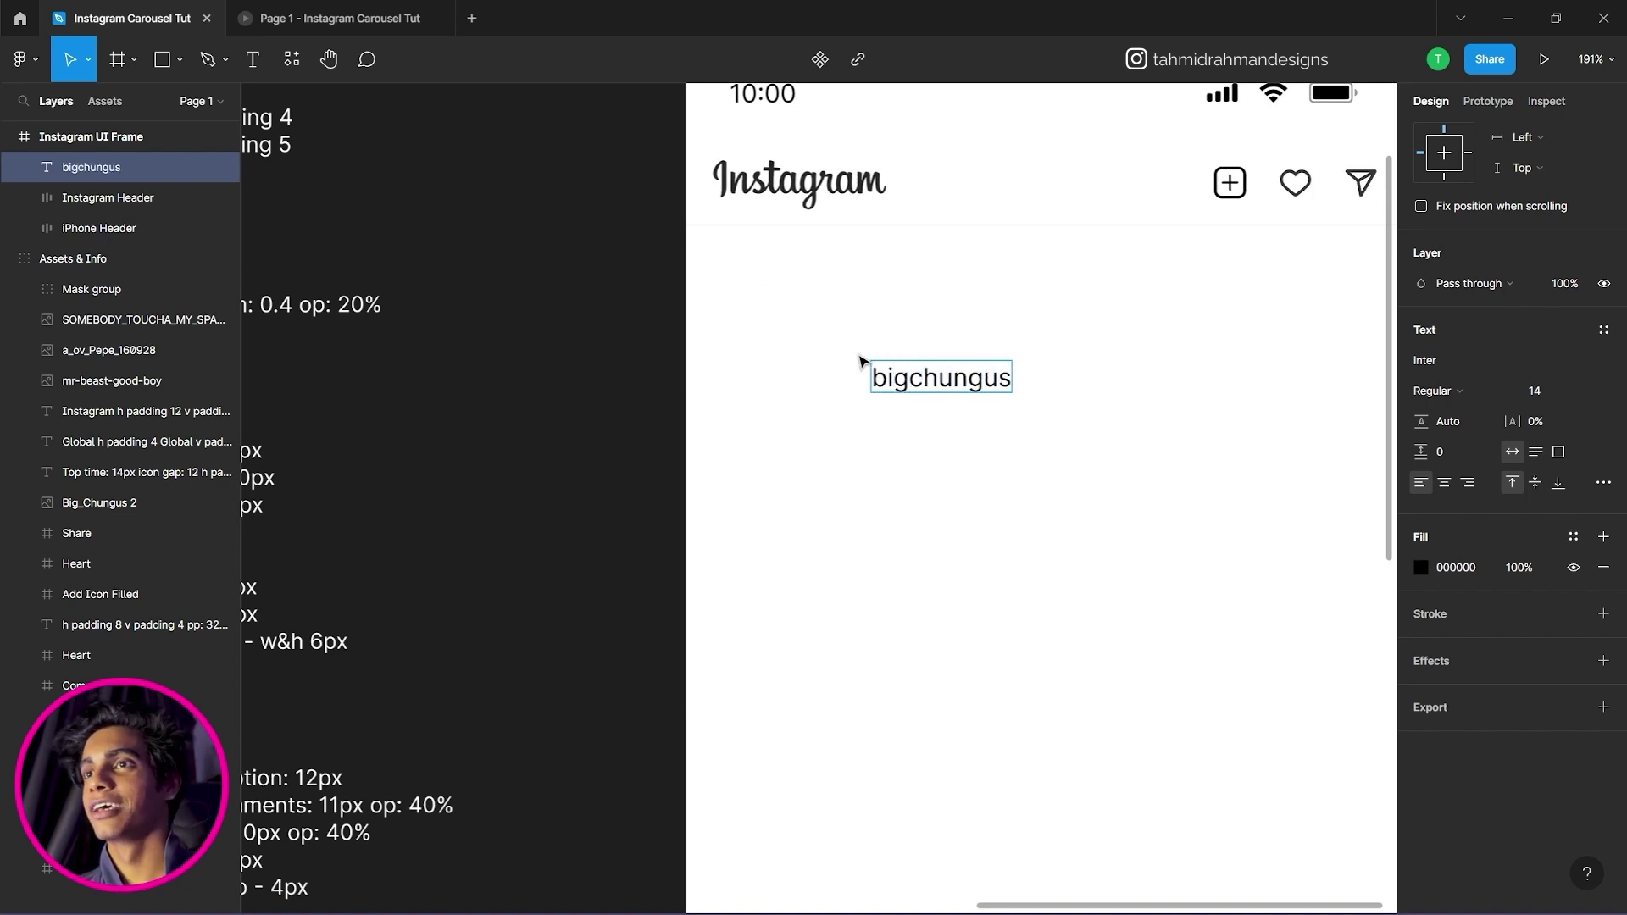
key(Escape)
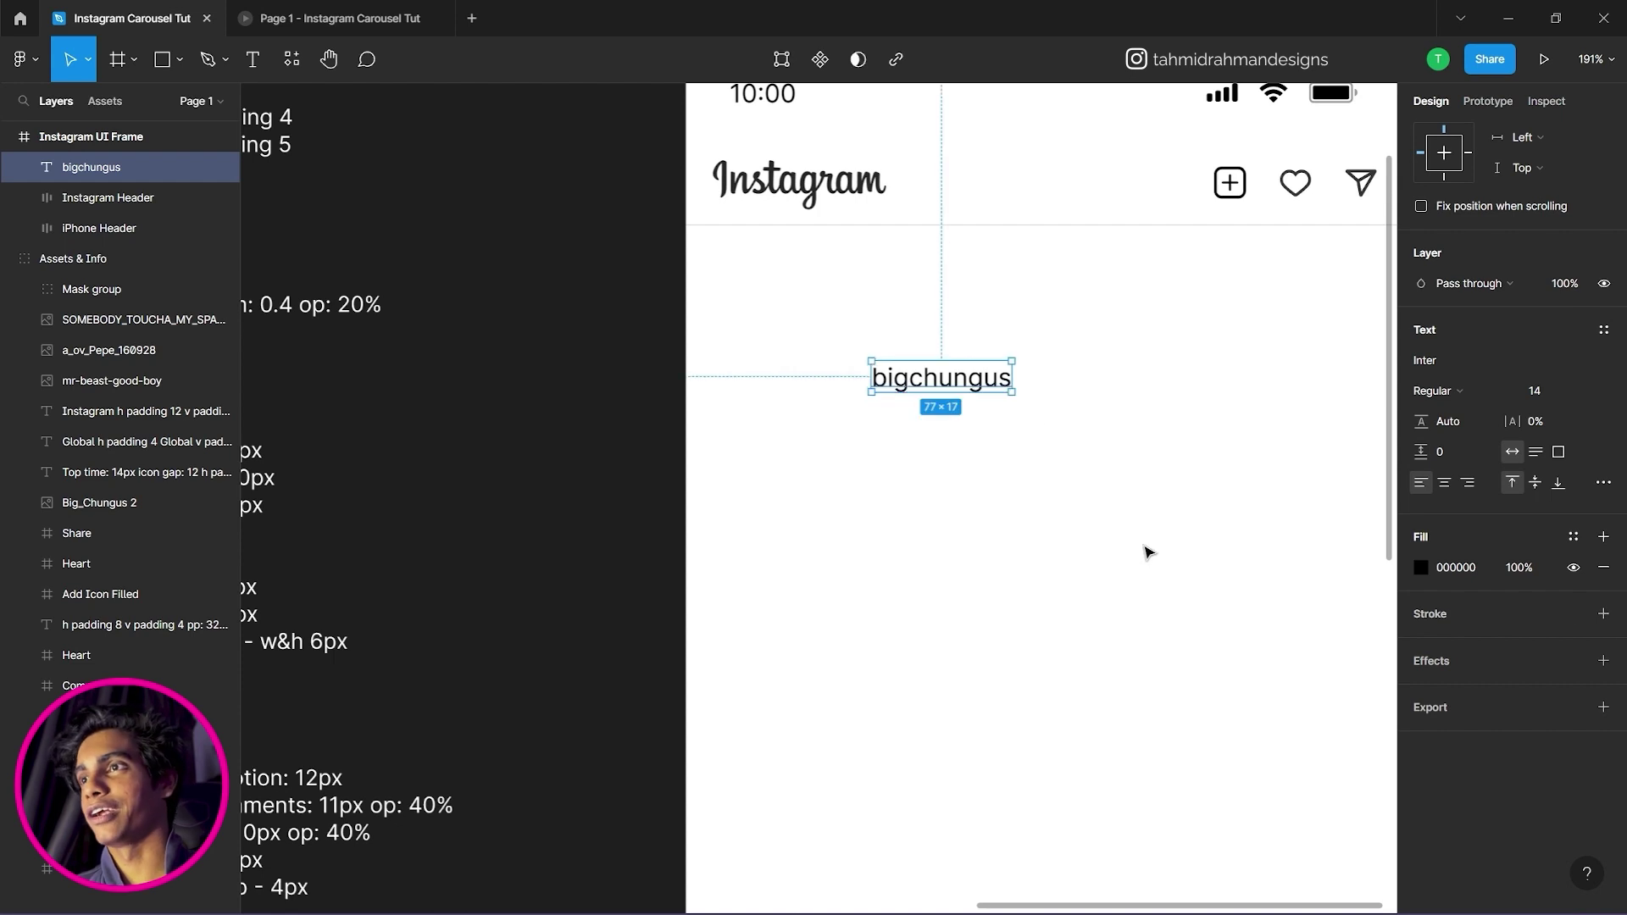
Set the bigchungus handle text to font size 12 and Medium weight.
click(1554, 399)
text(1)
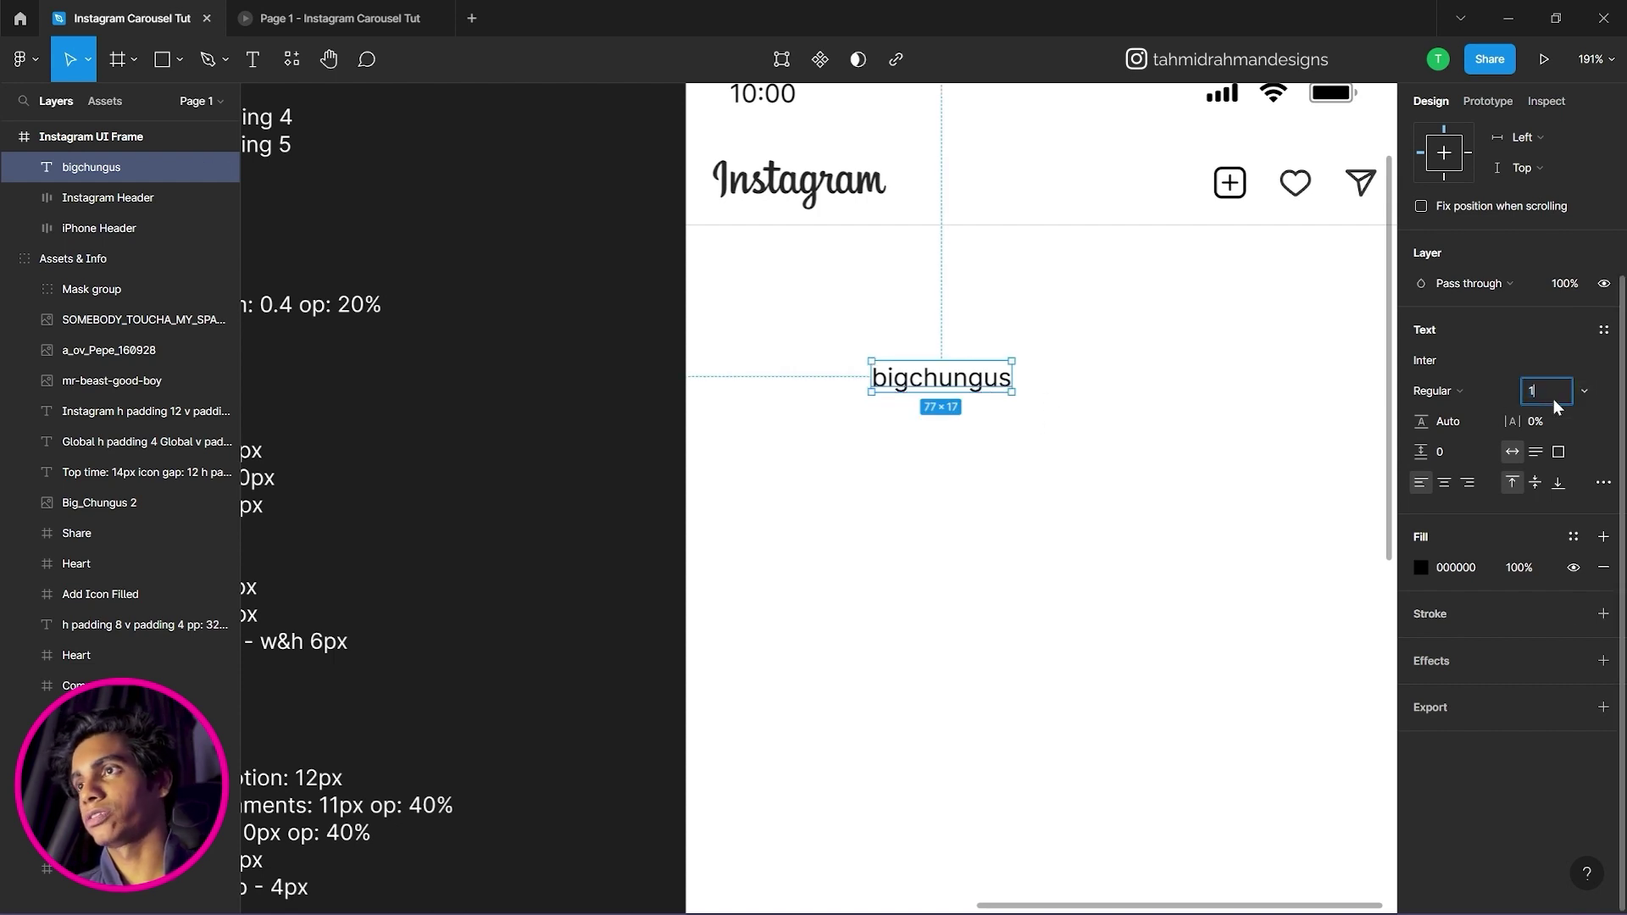
text(2)
key(Return)
click(1443, 393)
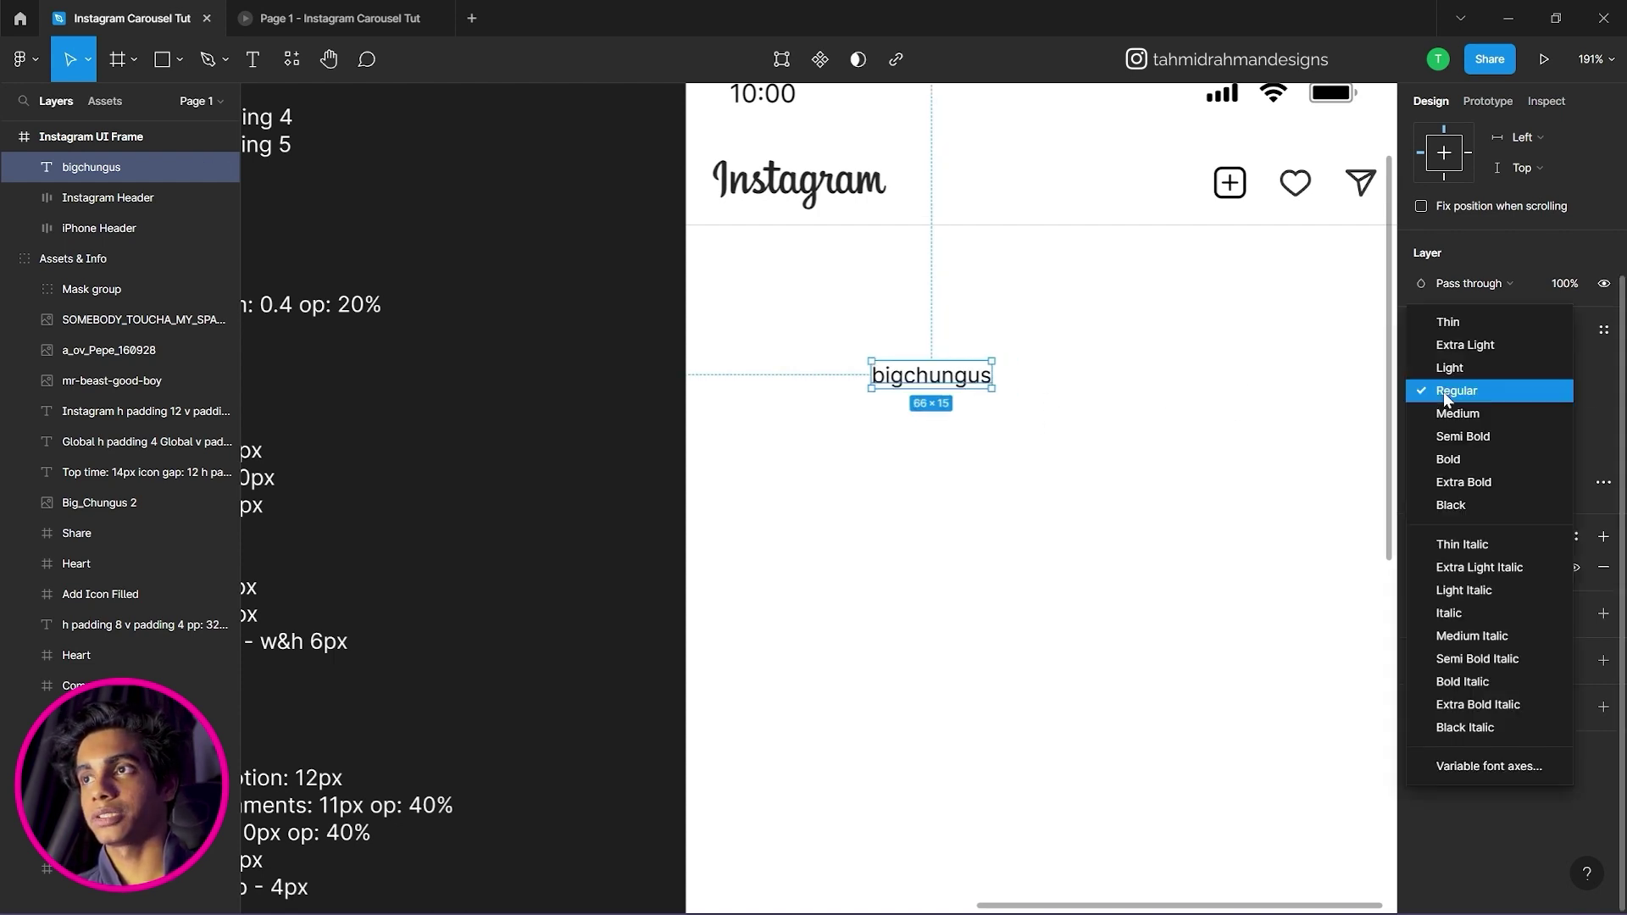
click(1472, 415)
click(1276, 424)
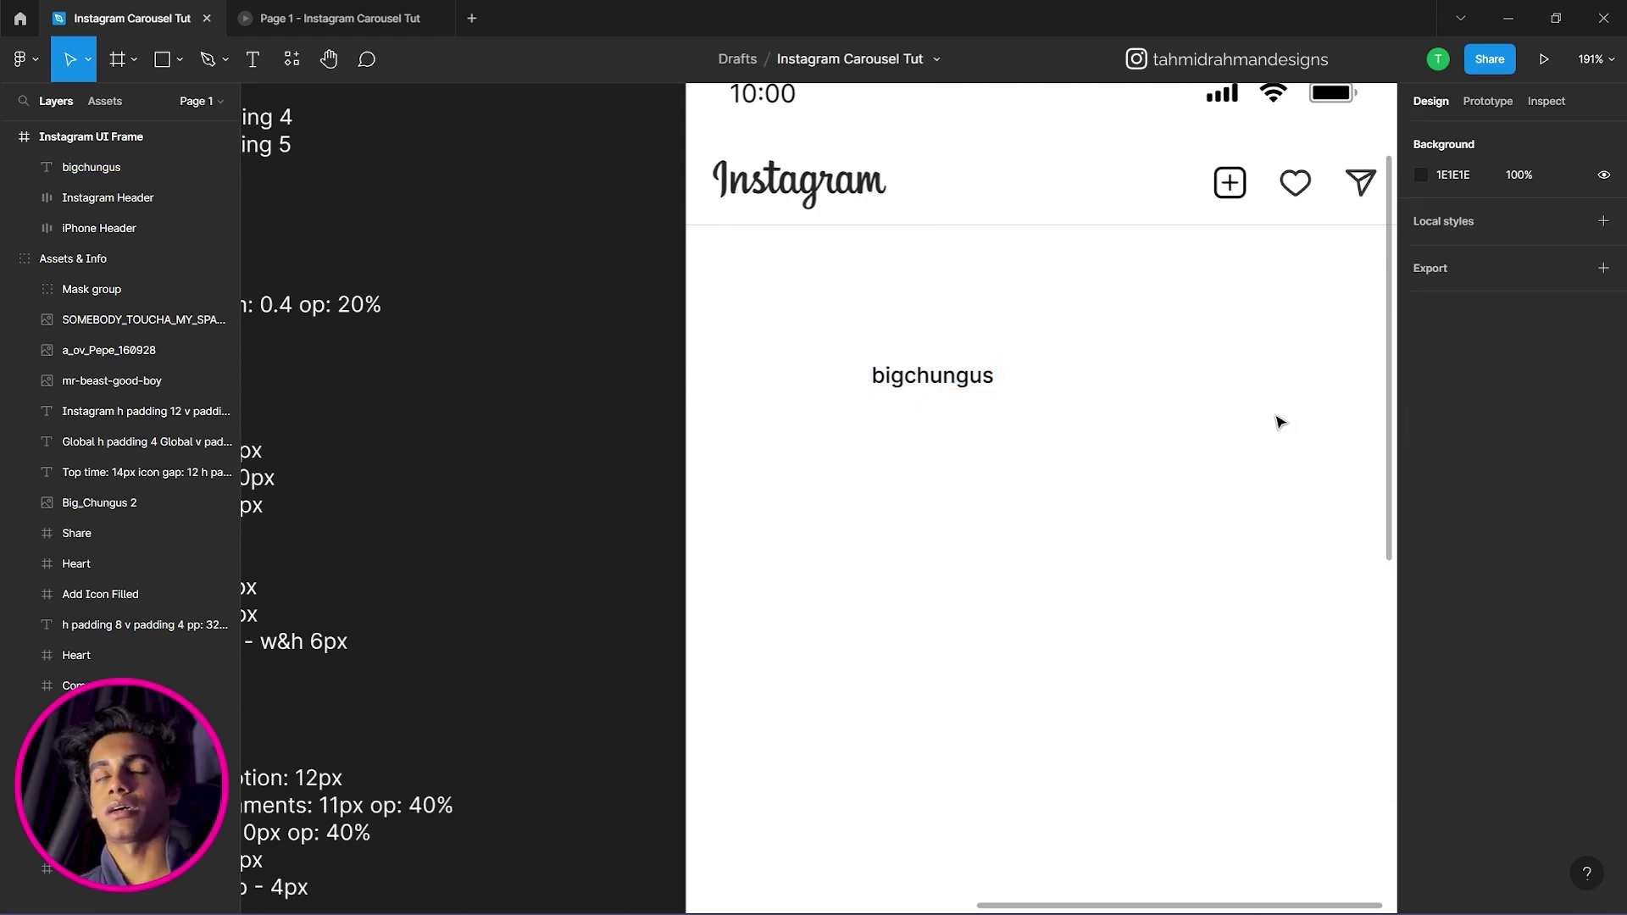
Close the terminal window covering the canvas and add a text layer reading "Alabama" below the bigchungus handle.
drag(998, 419, 1189, 413)
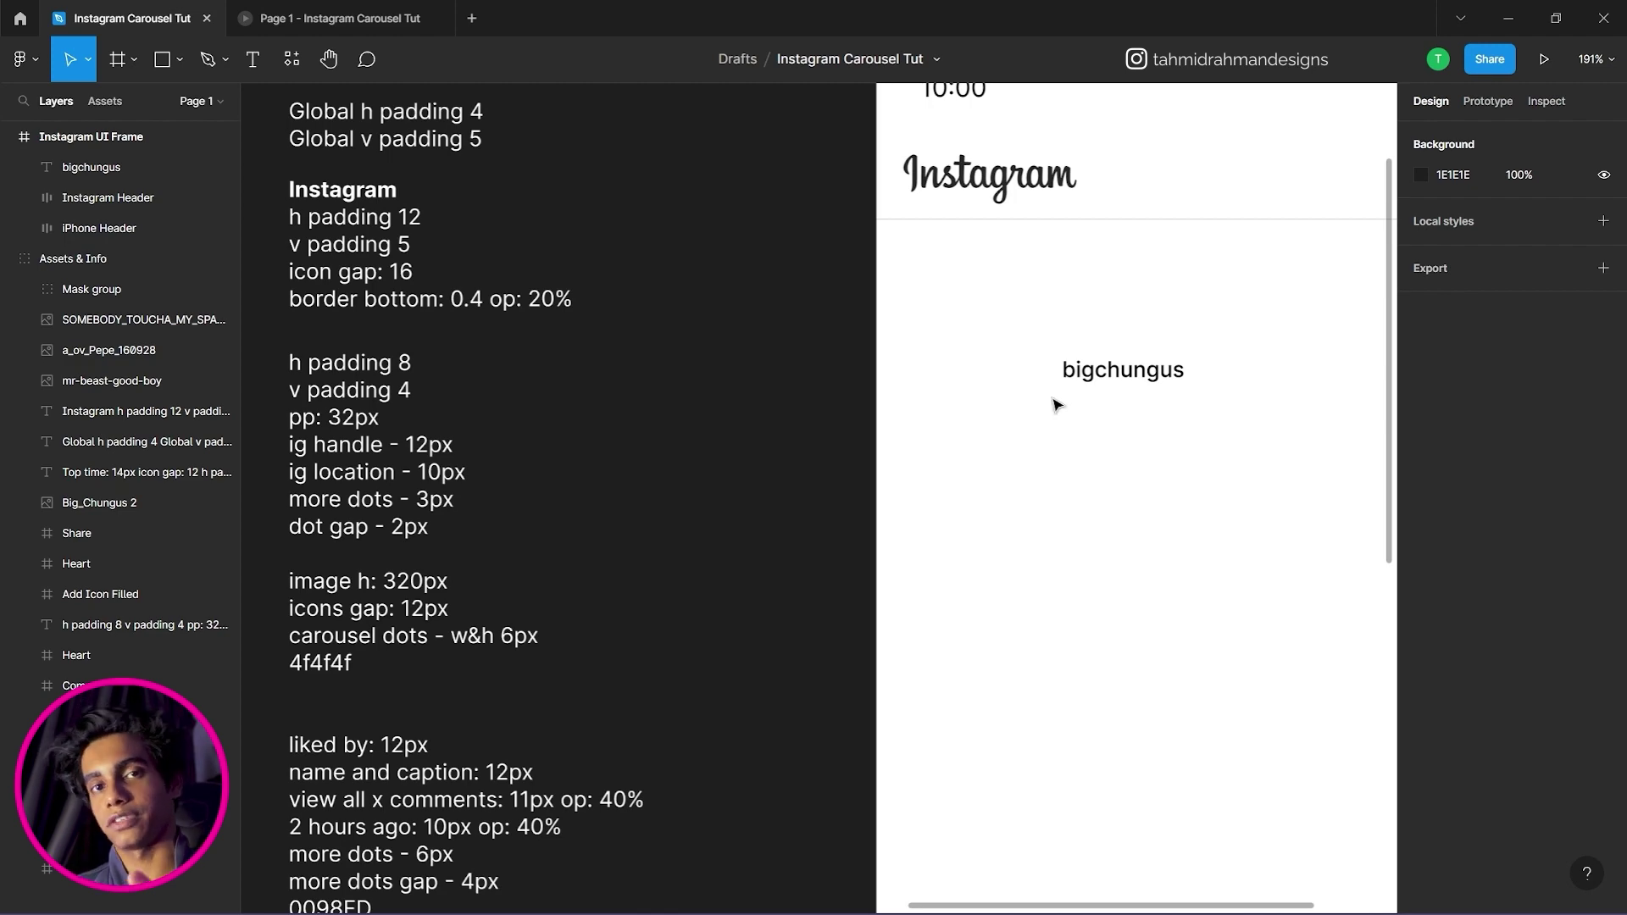
drag(1006, 389, 890, 374)
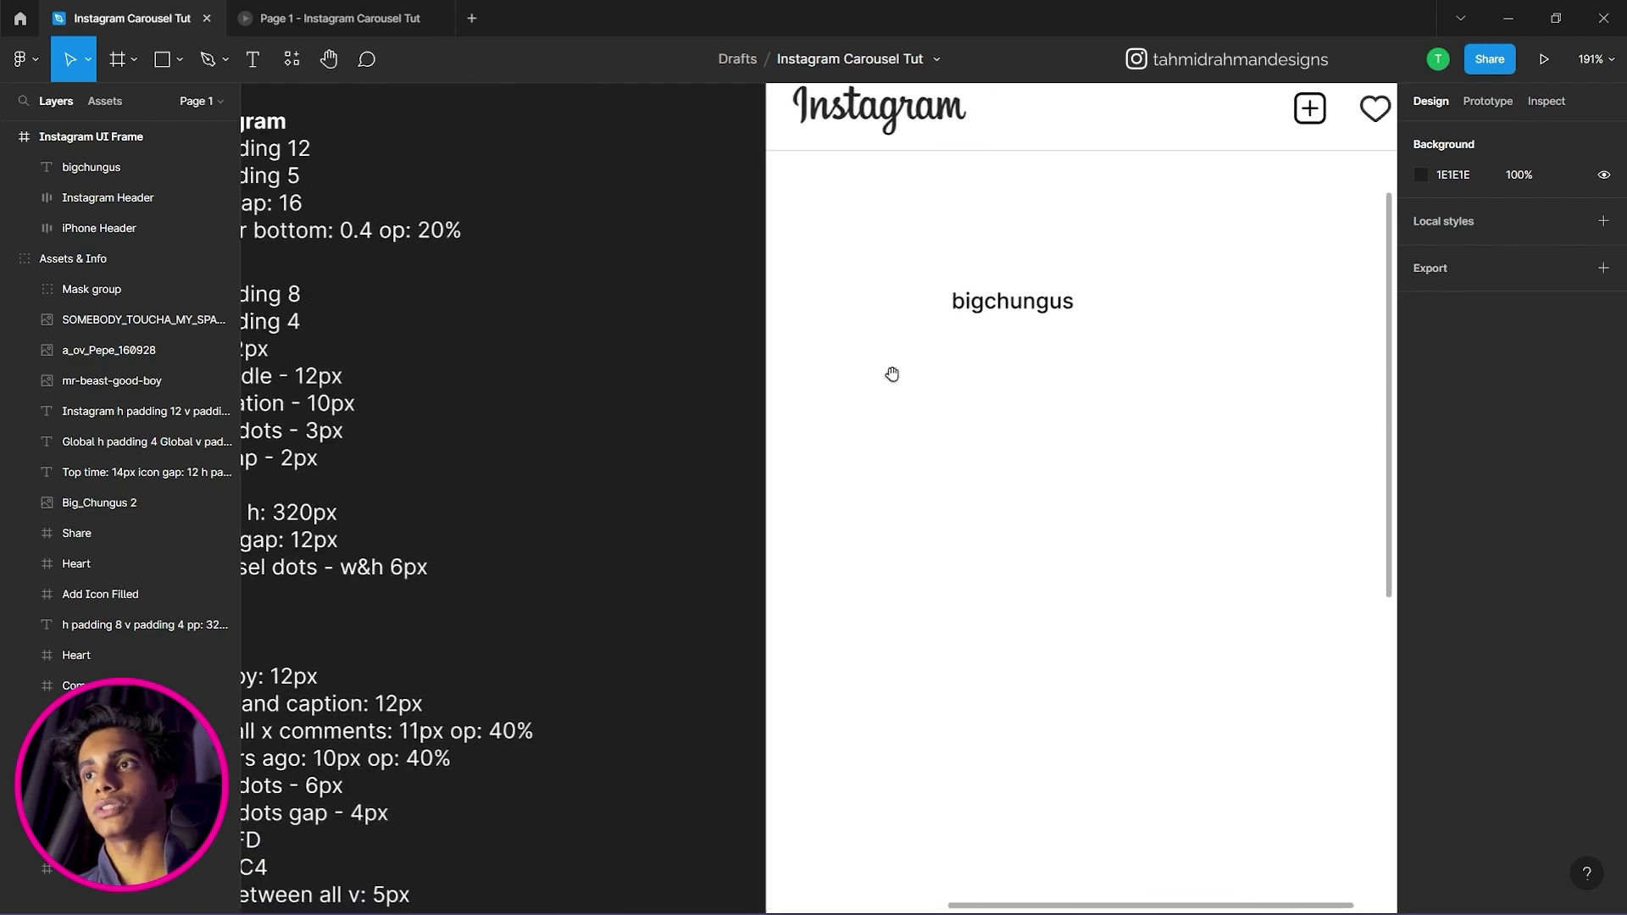
click(1003, 309)
click(930, 380)
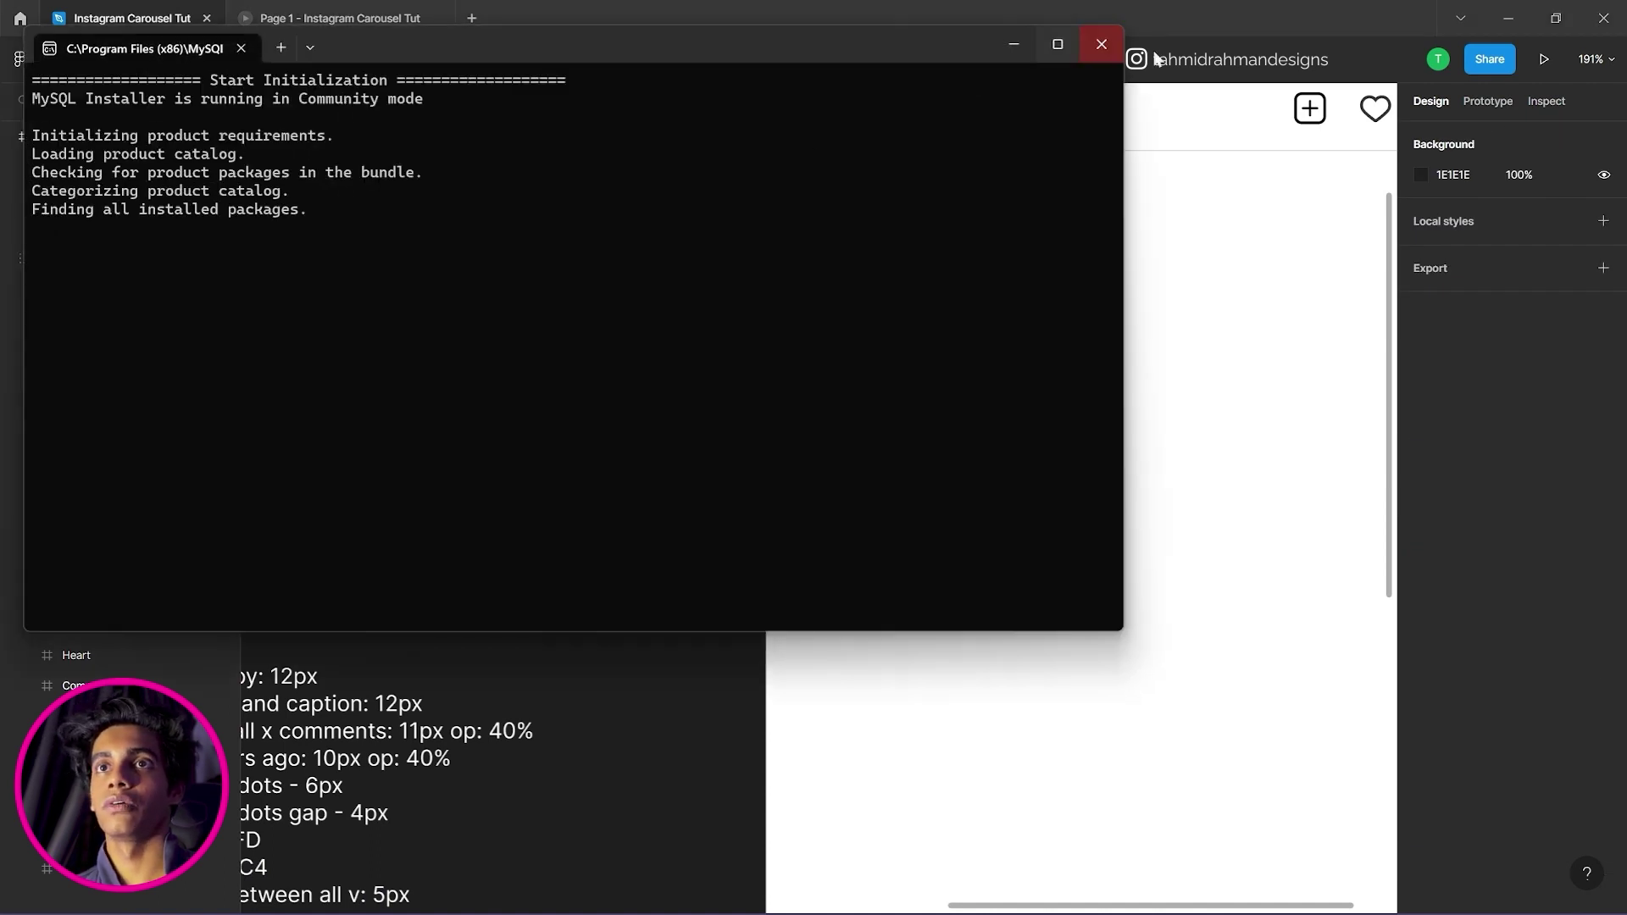
click(1102, 44)
click(253, 59)
click(894, 366)
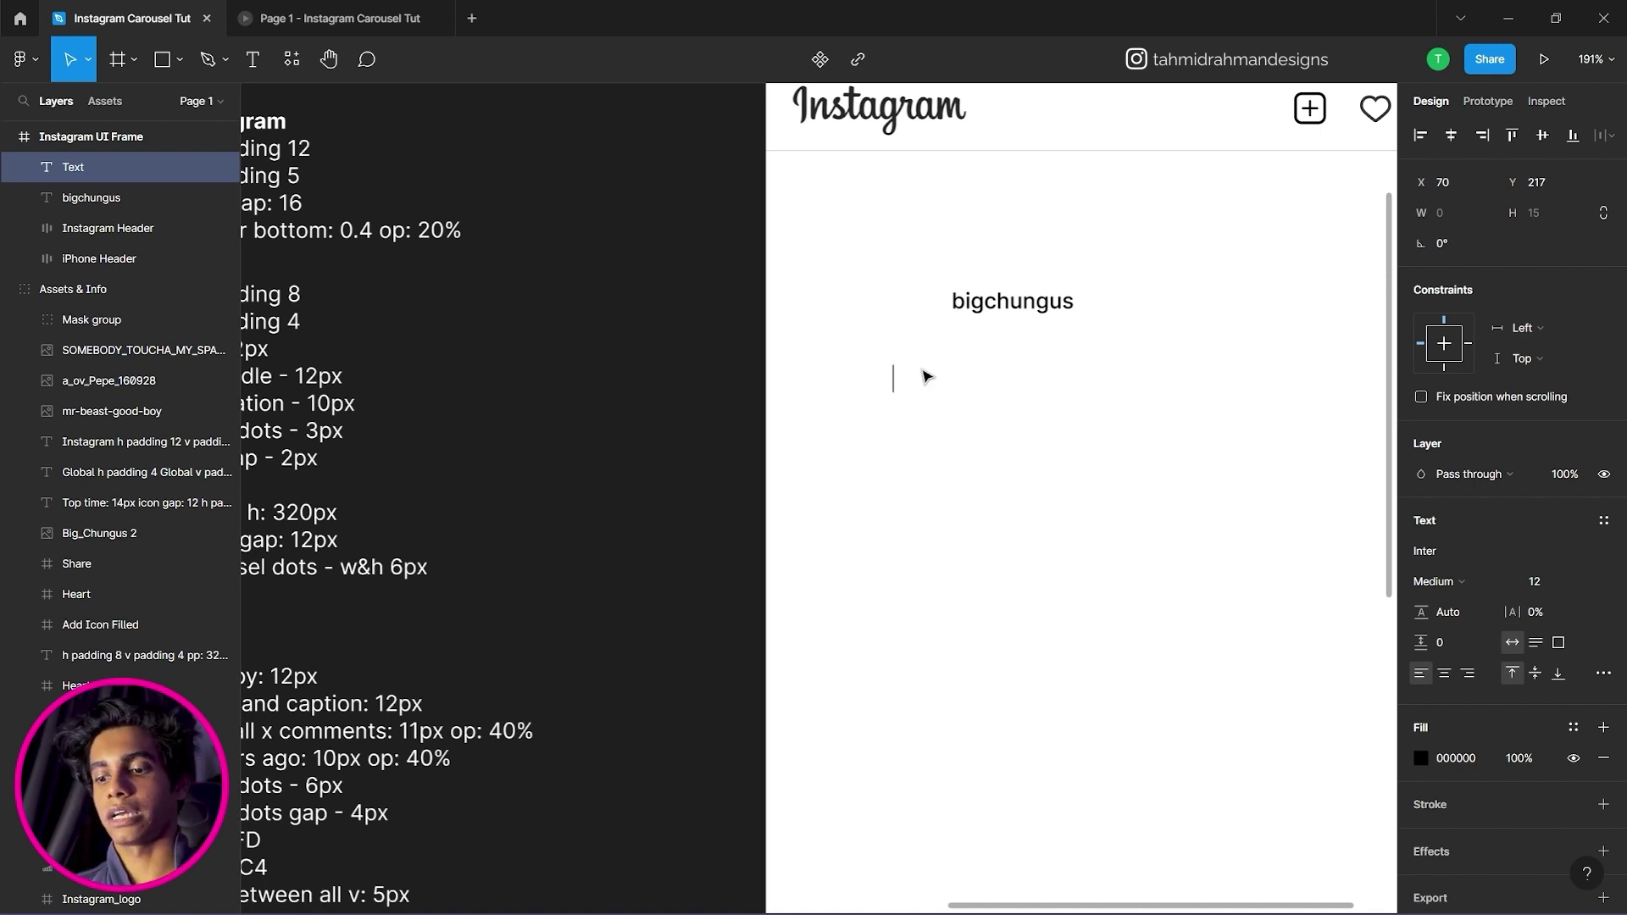
text(Ala)
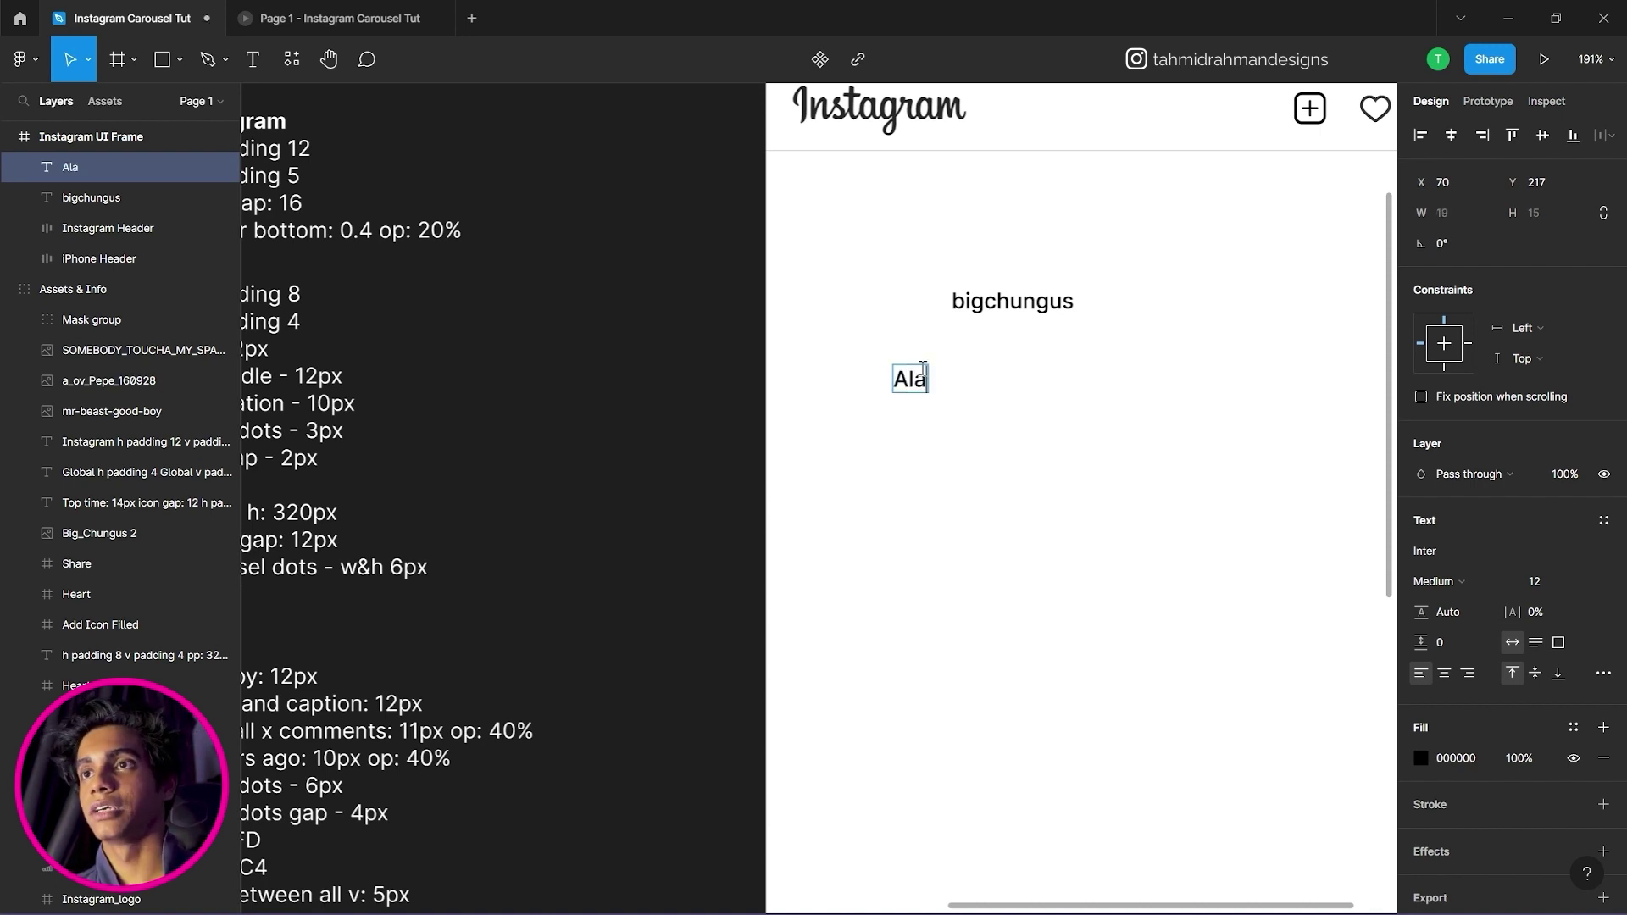
text(bama)
Set the Alabama location text to font size 10 and Regular weight.
key(ctrl+a)
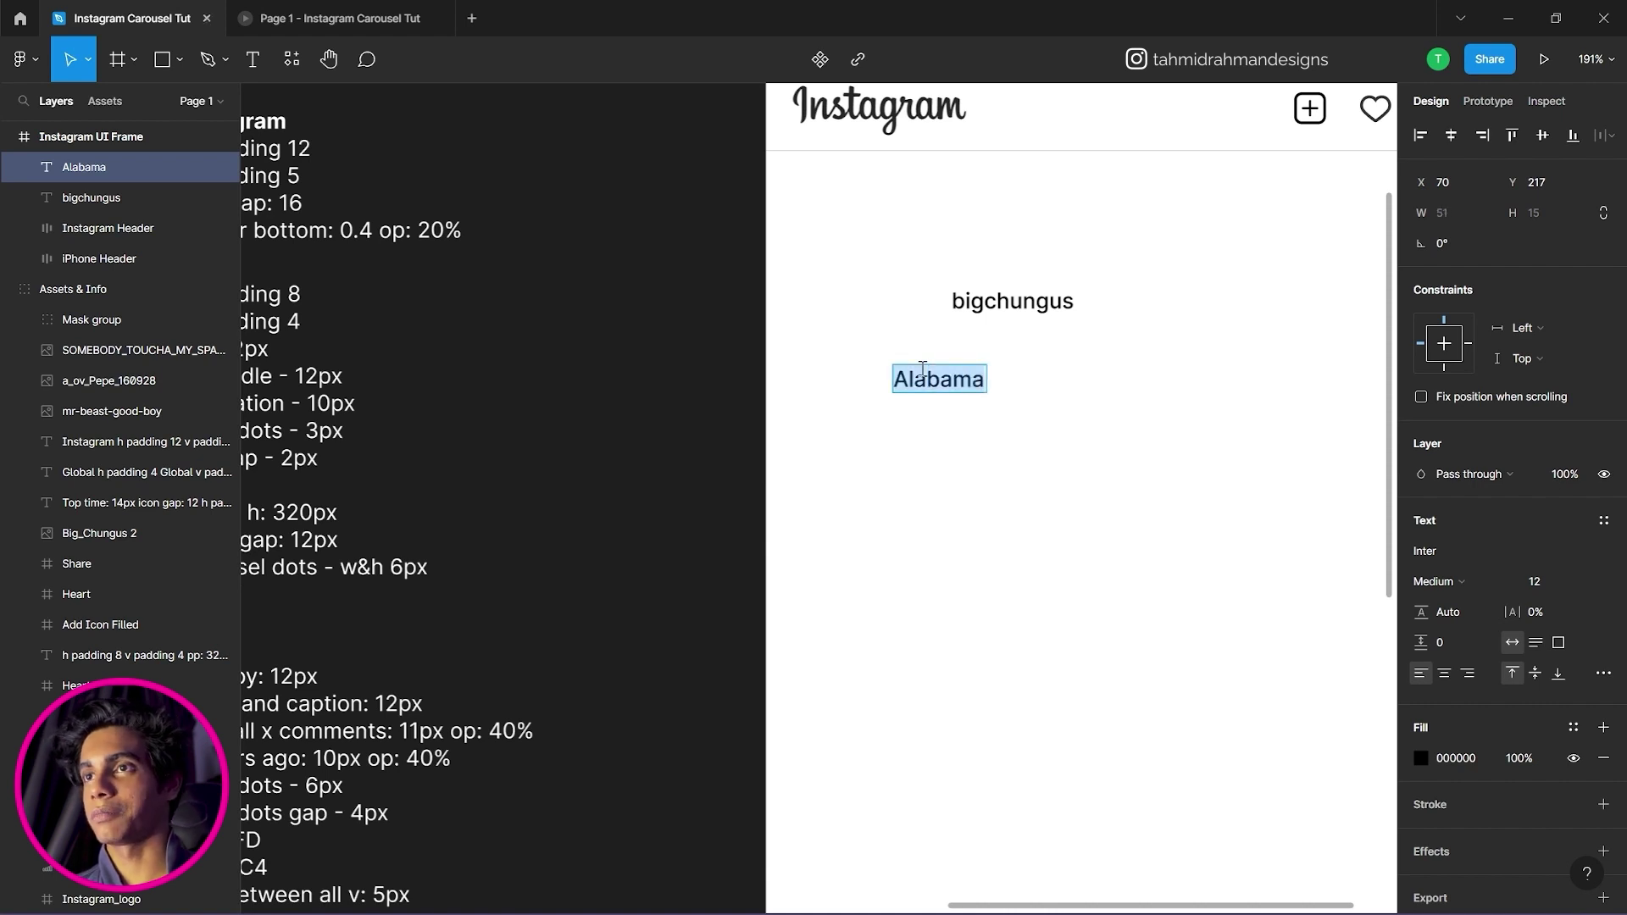
click(1530, 585)
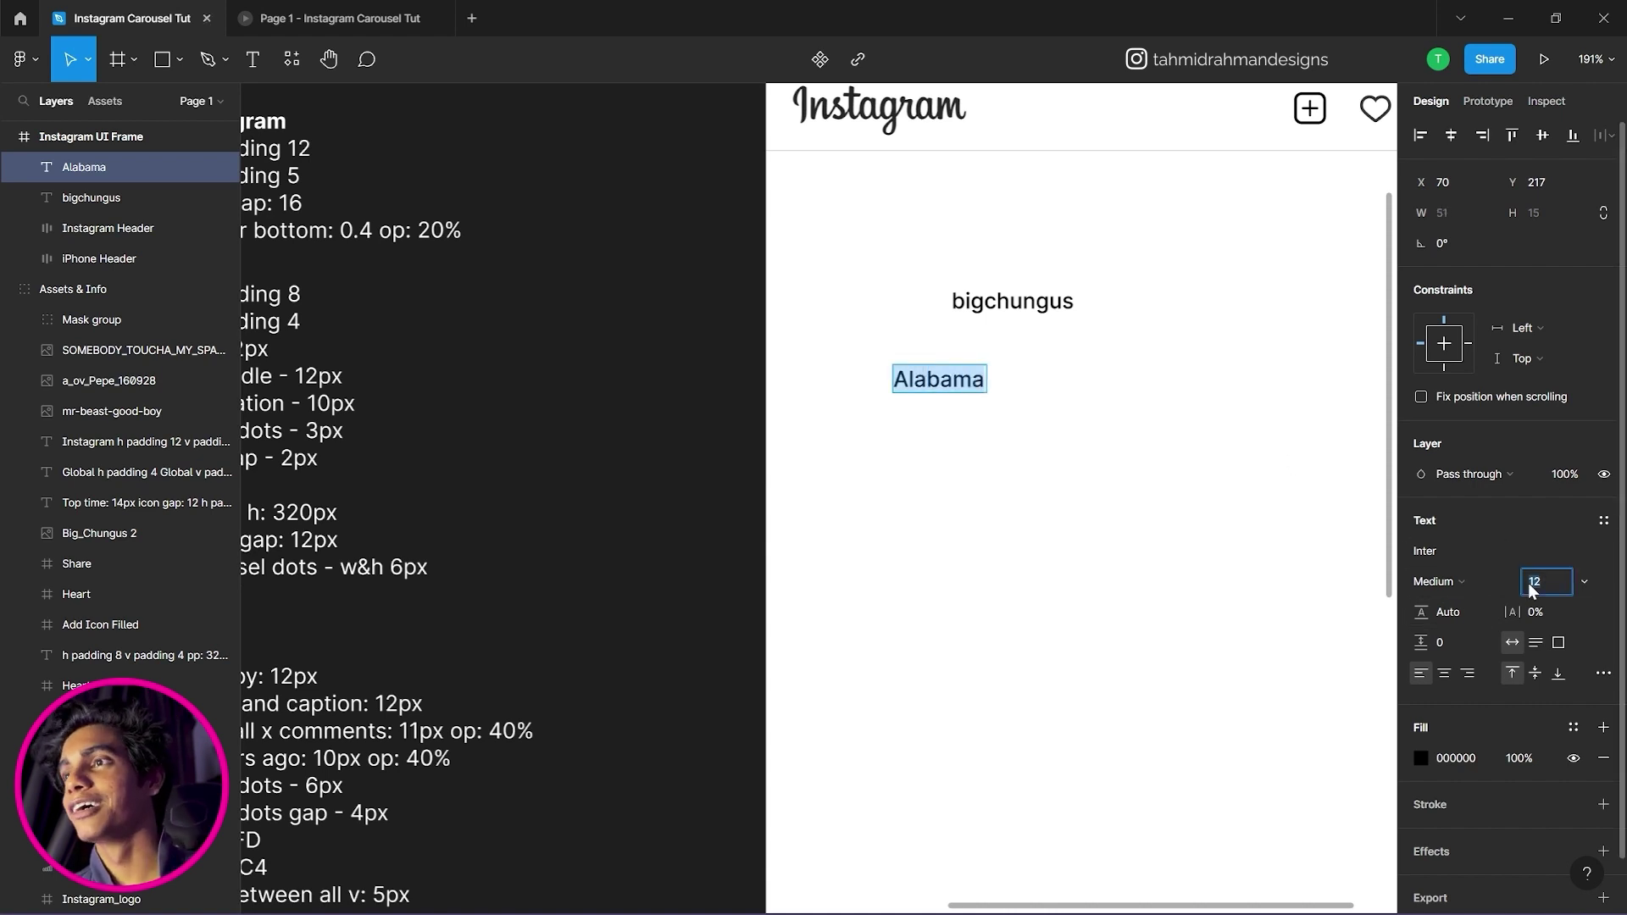
click(1581, 581)
click(1560, 536)
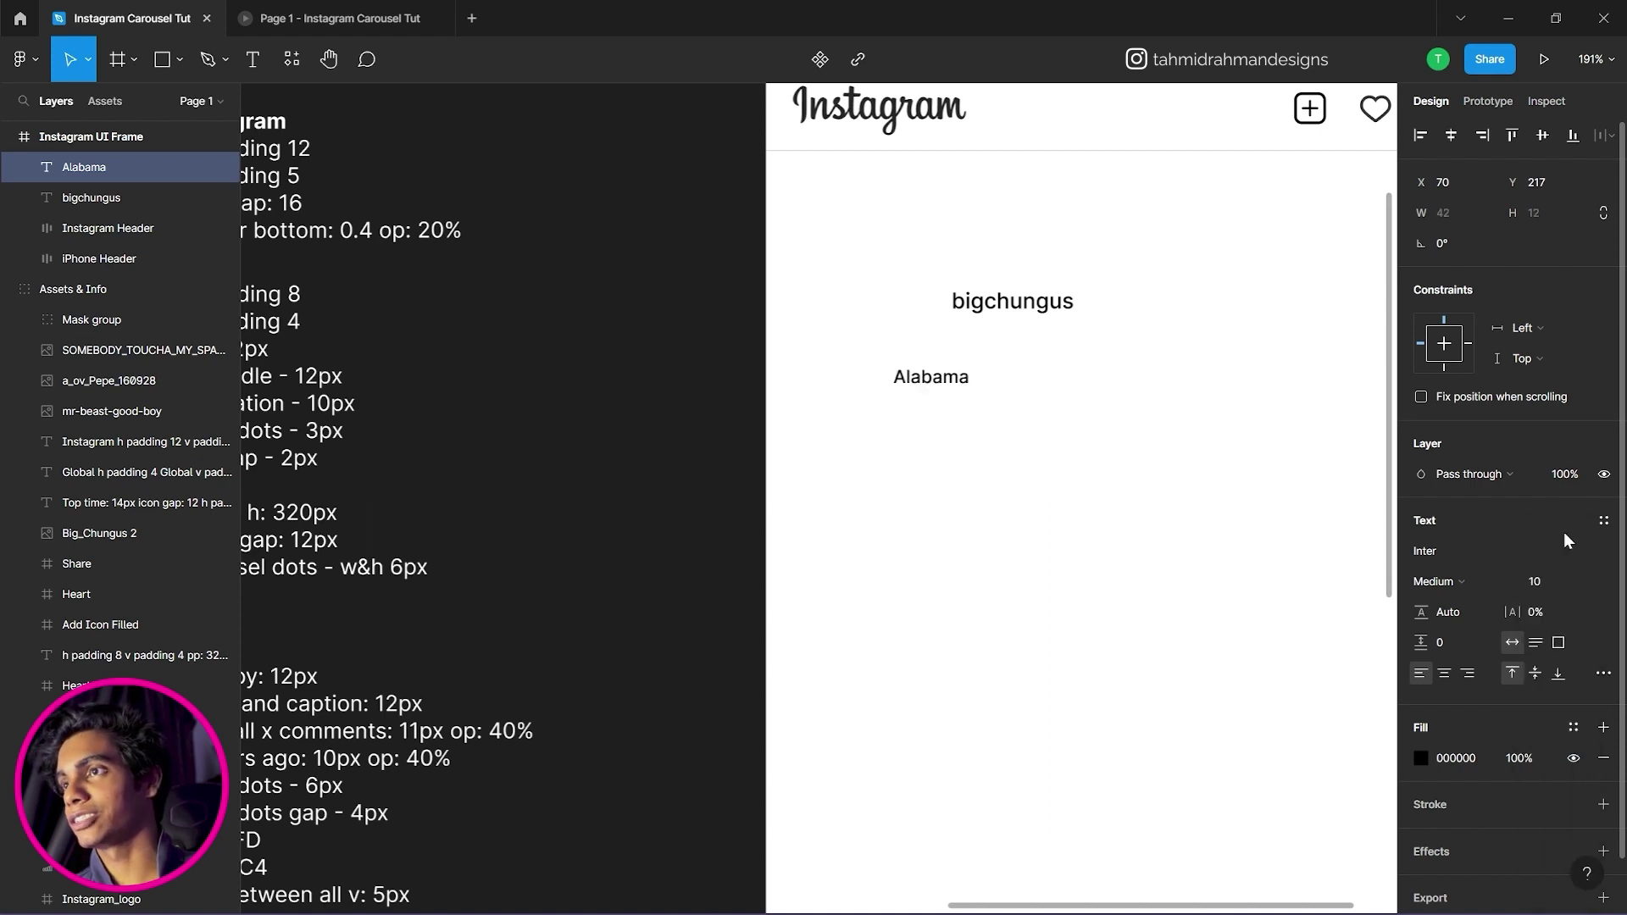
click(1449, 582)
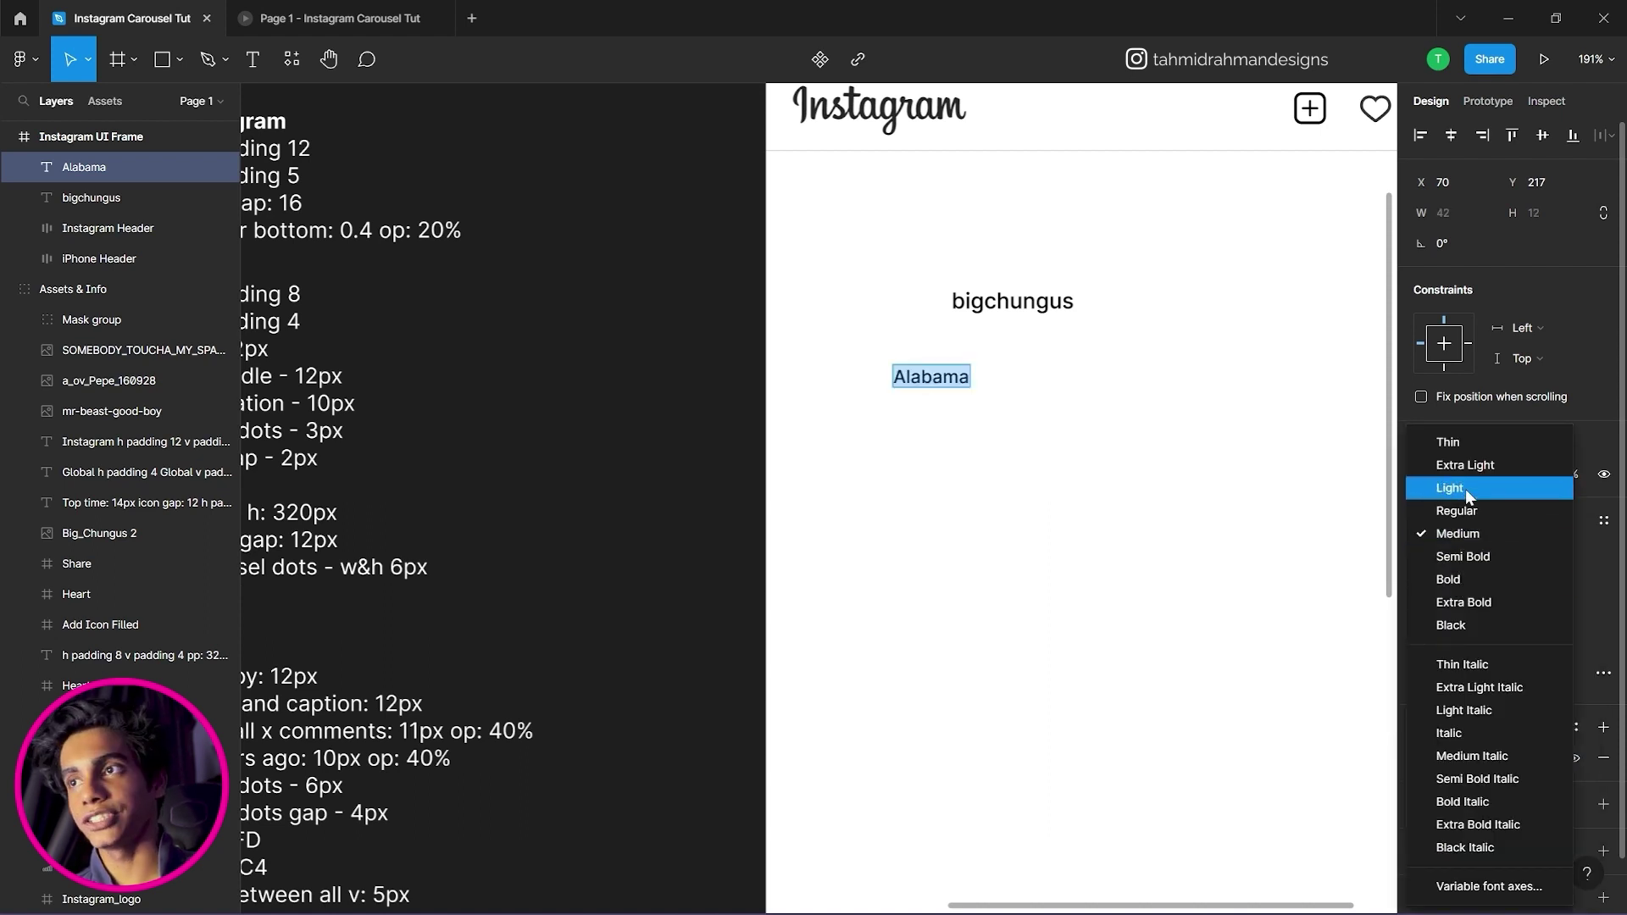
click(1465, 510)
click(1135, 460)
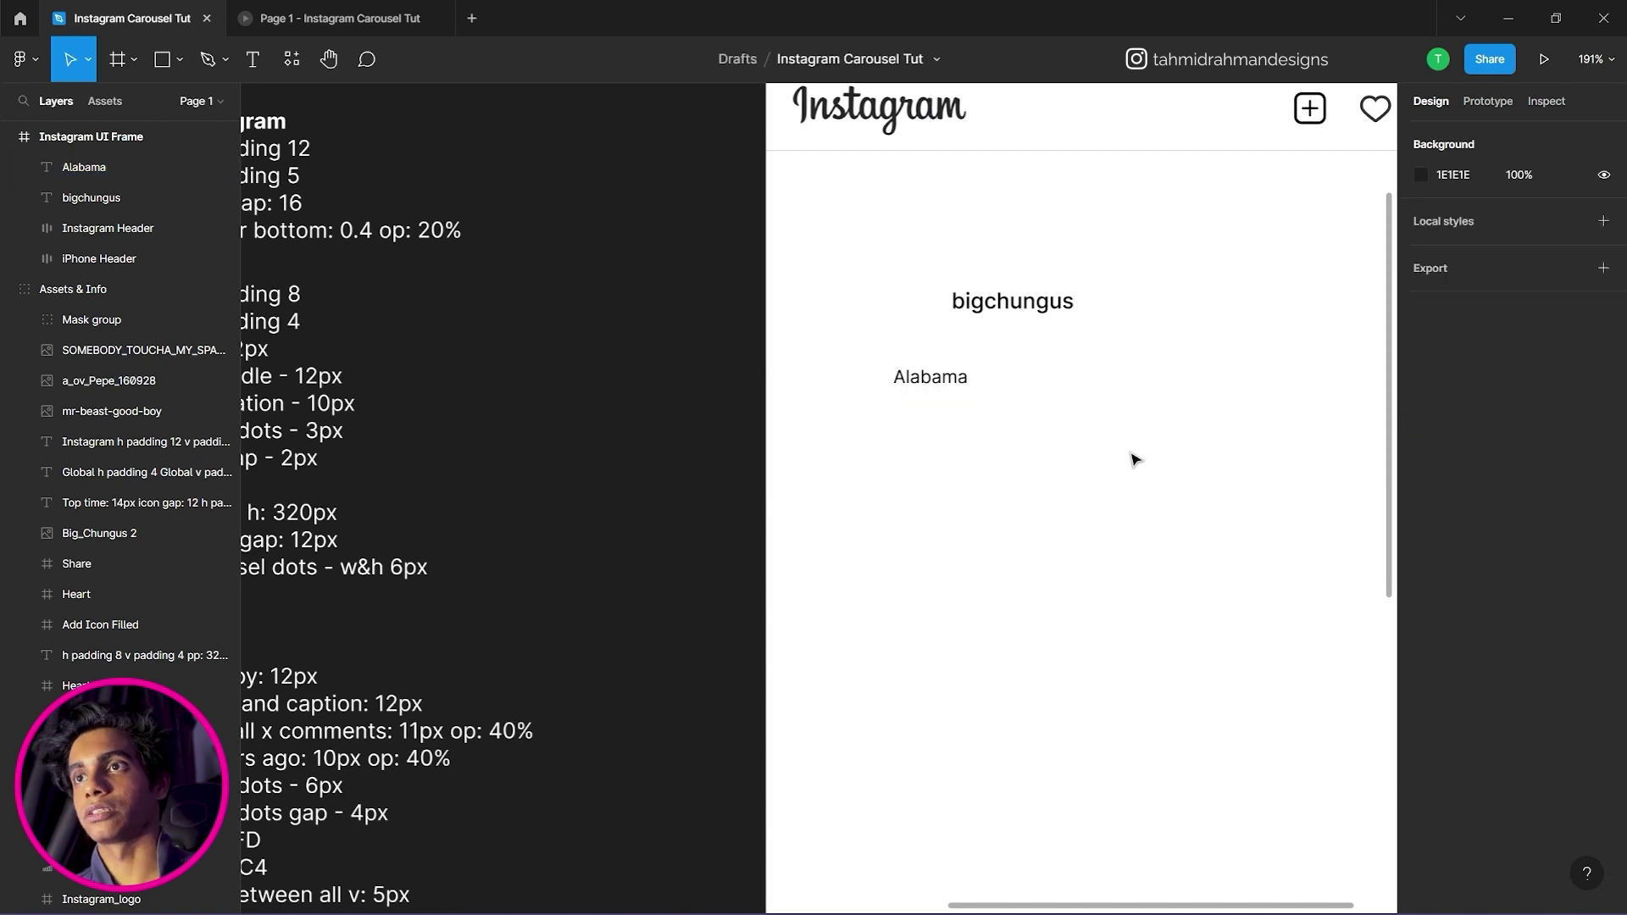
Move the Alabama text directly beneath the bigchungus handle, aligning their left edges.
scroll(1161, 466, left, 3)
scroll(1188, 471, up, 1)
drag(1070, 410, 1135, 360)
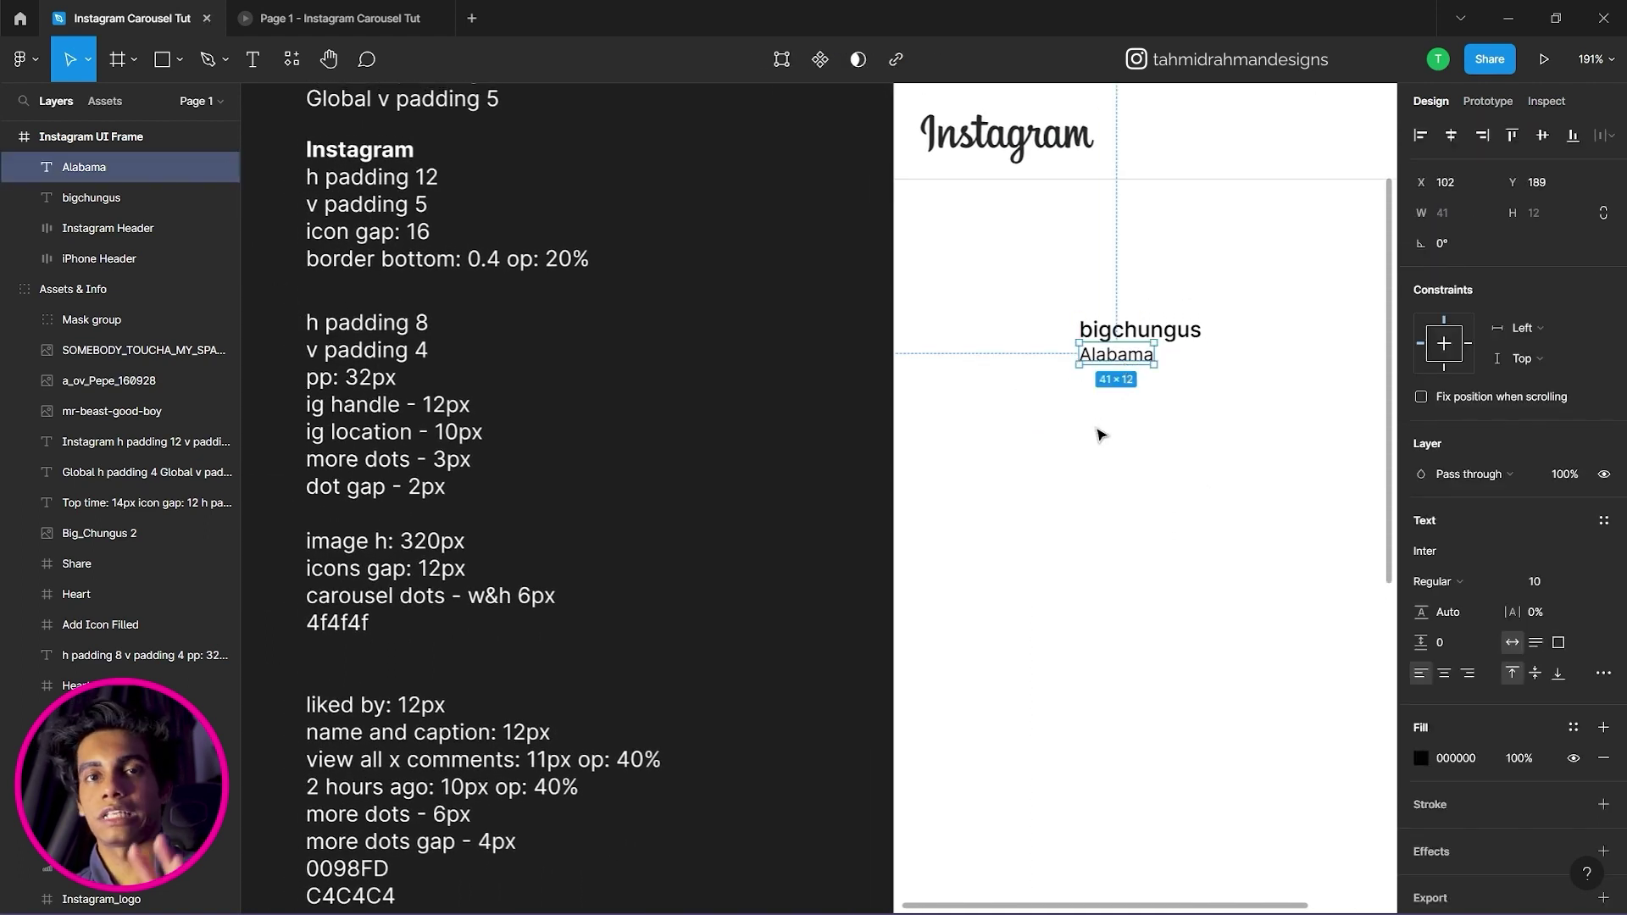
click(1081, 449)
Copy the Big Chungus image from the asset images beside the spec notes.
scroll(1102, 491, left, 4)
scroll(1102, 491, down, 2)
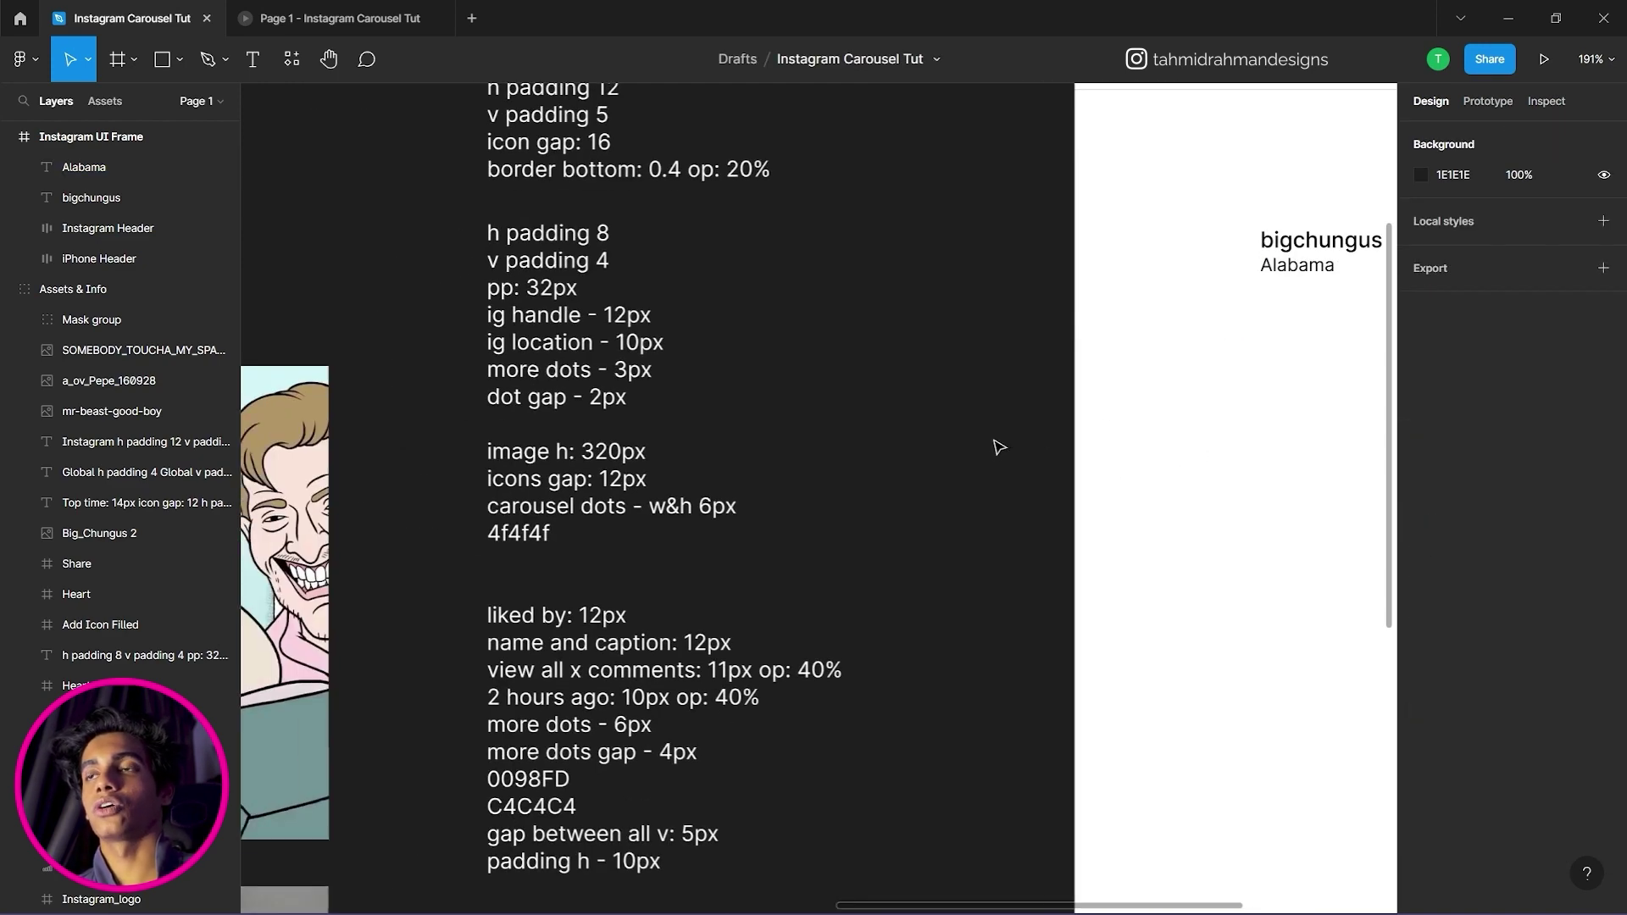
scroll(998, 447, down, 3)
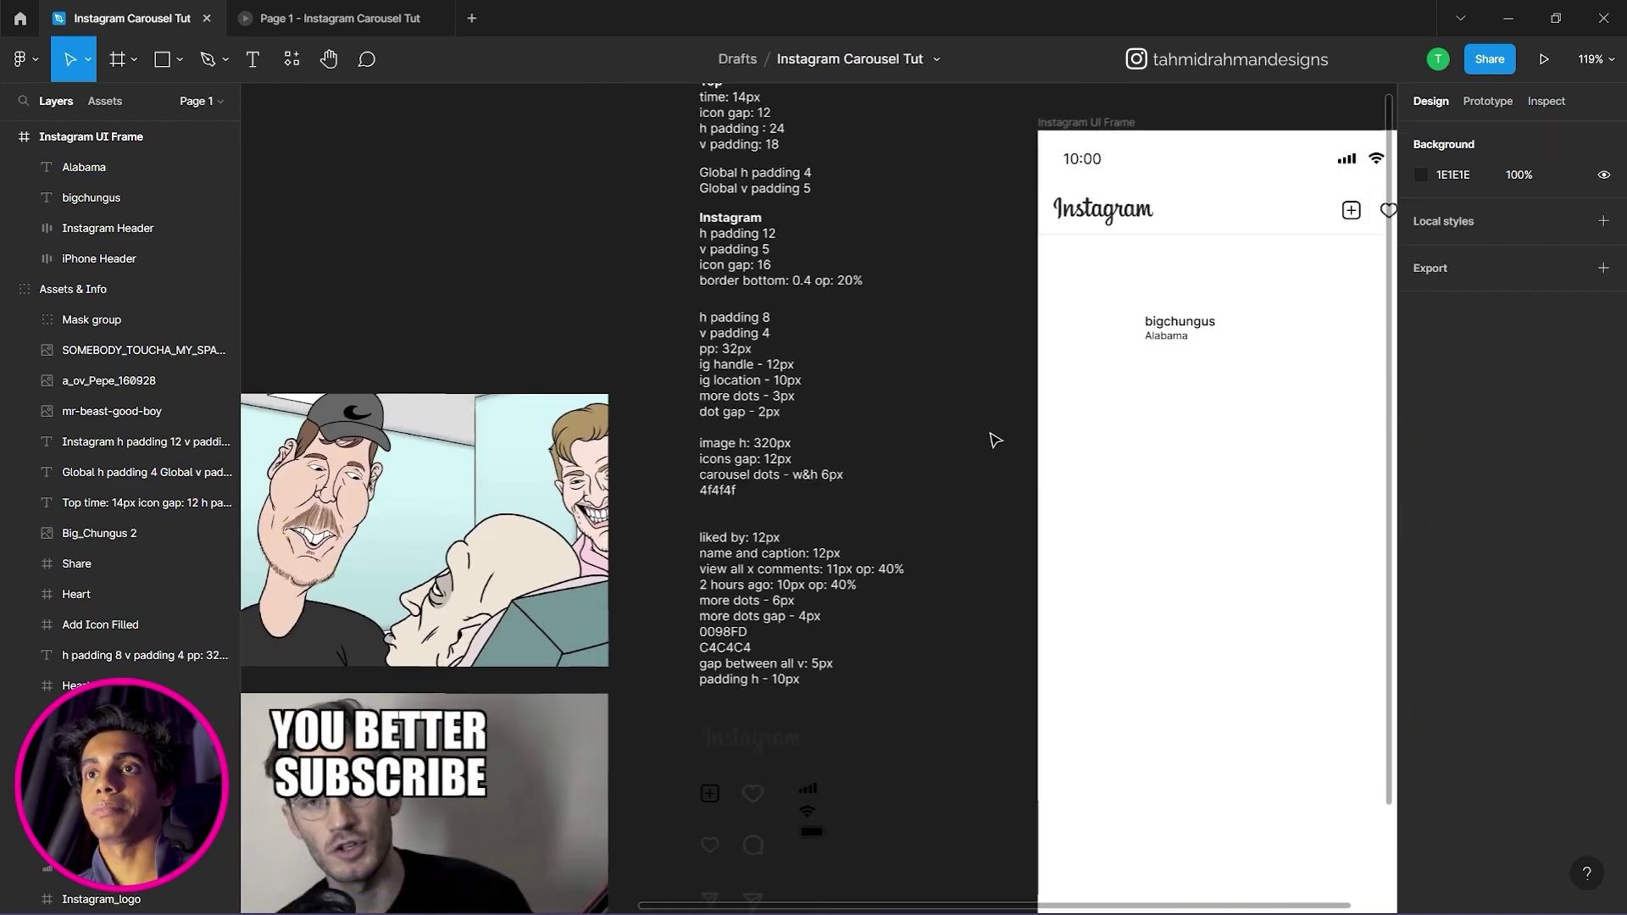
scroll(993, 439, down, 1)
scroll(995, 450, left, 10)
scroll(1004, 414, up, 4)
scroll(1005, 414, left, 2)
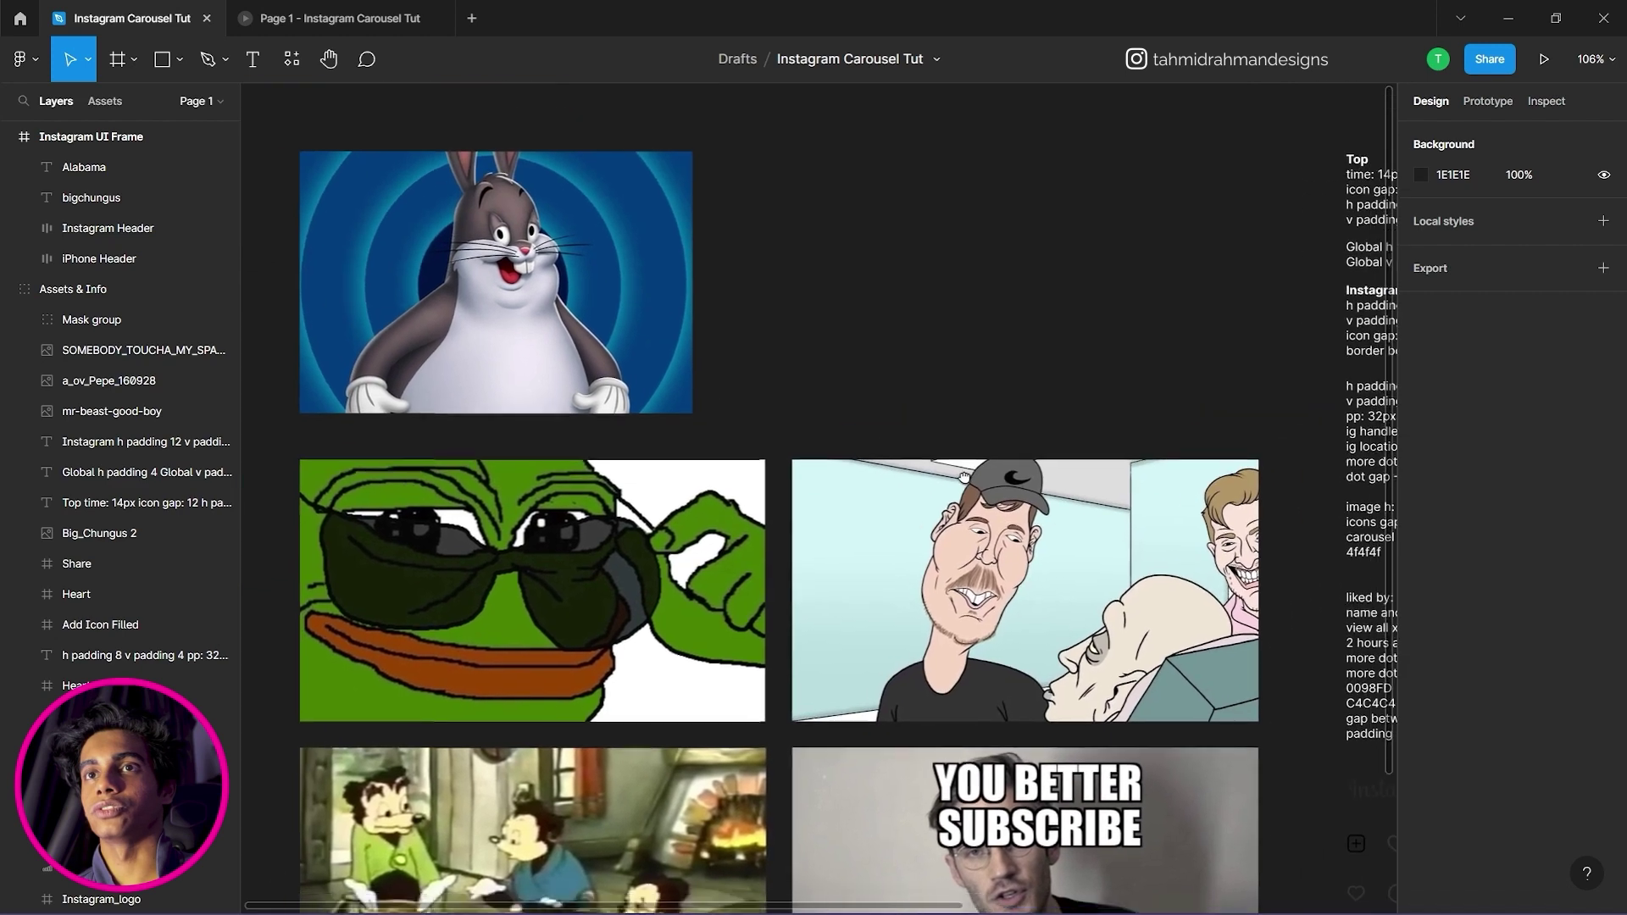
click(583, 277)
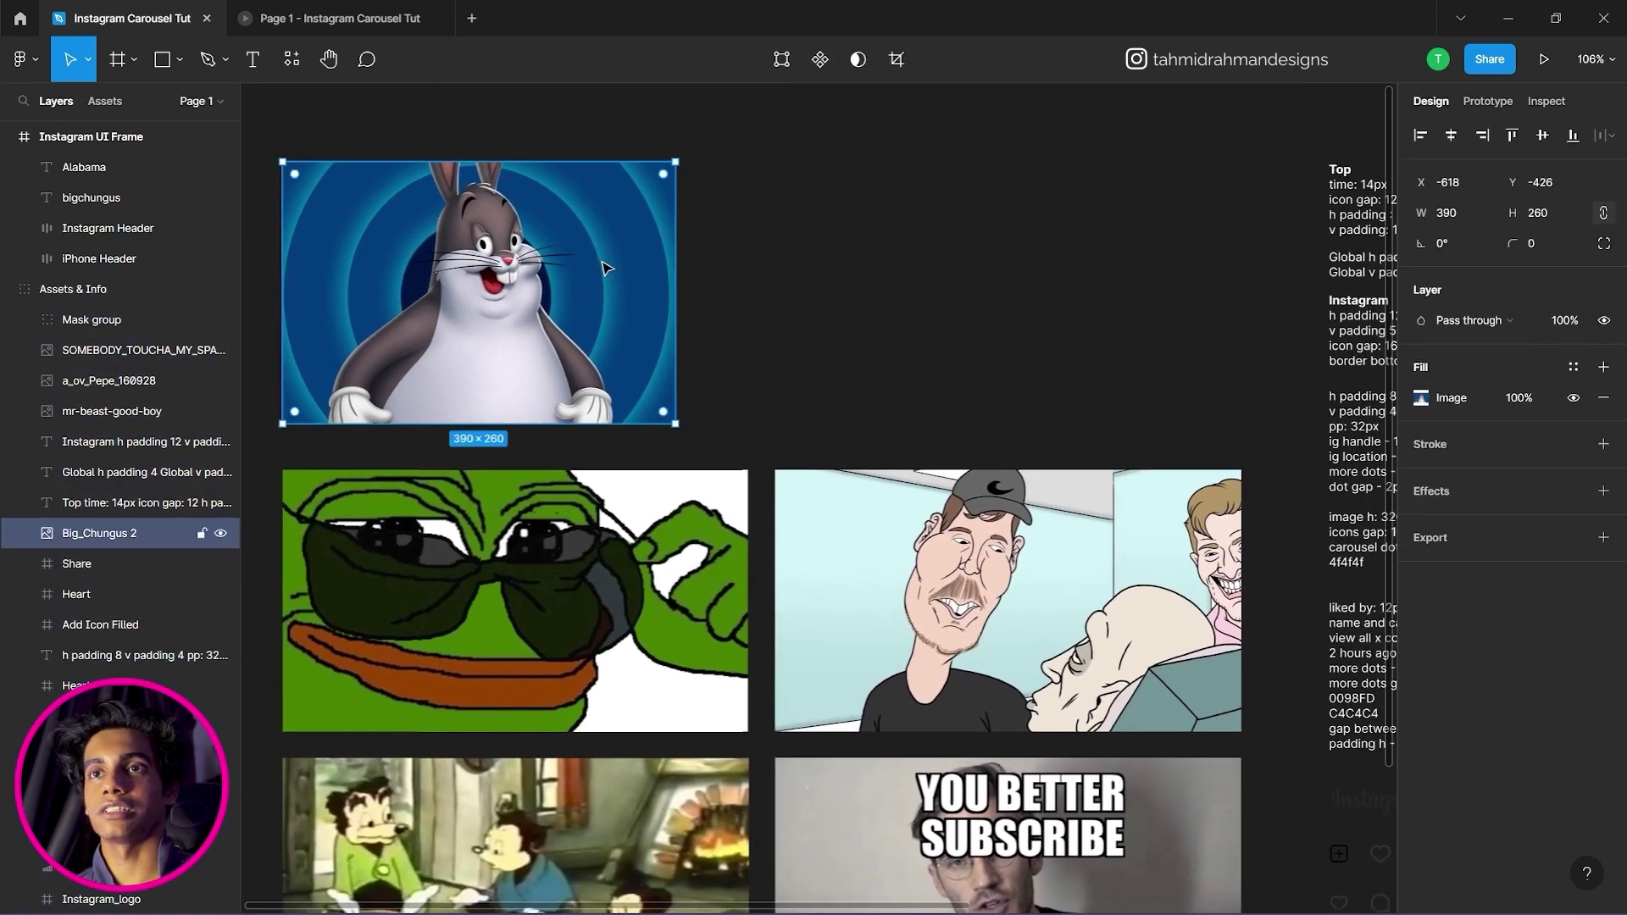
Paste the Big Chungus image into the Instagram UI Frame and shrink it to about 119 × 79 at the frame's left edge, near the handle.
scroll(560, 269, right, 10)
scroll(559, 270, down, 2)
click(727, 357)
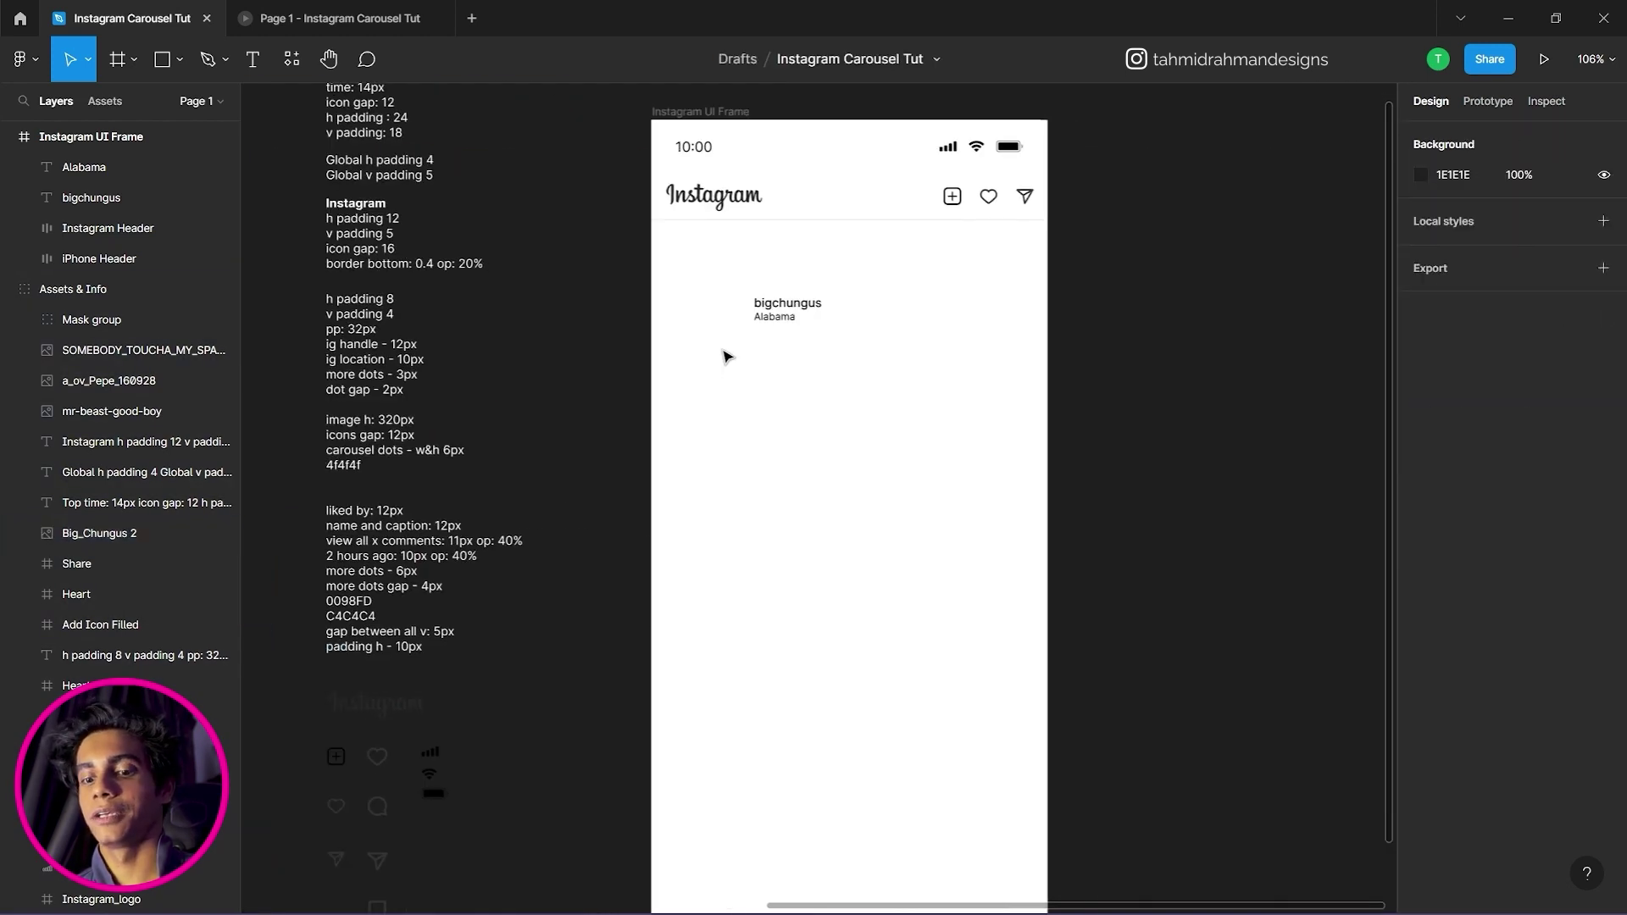
click(694, 113)
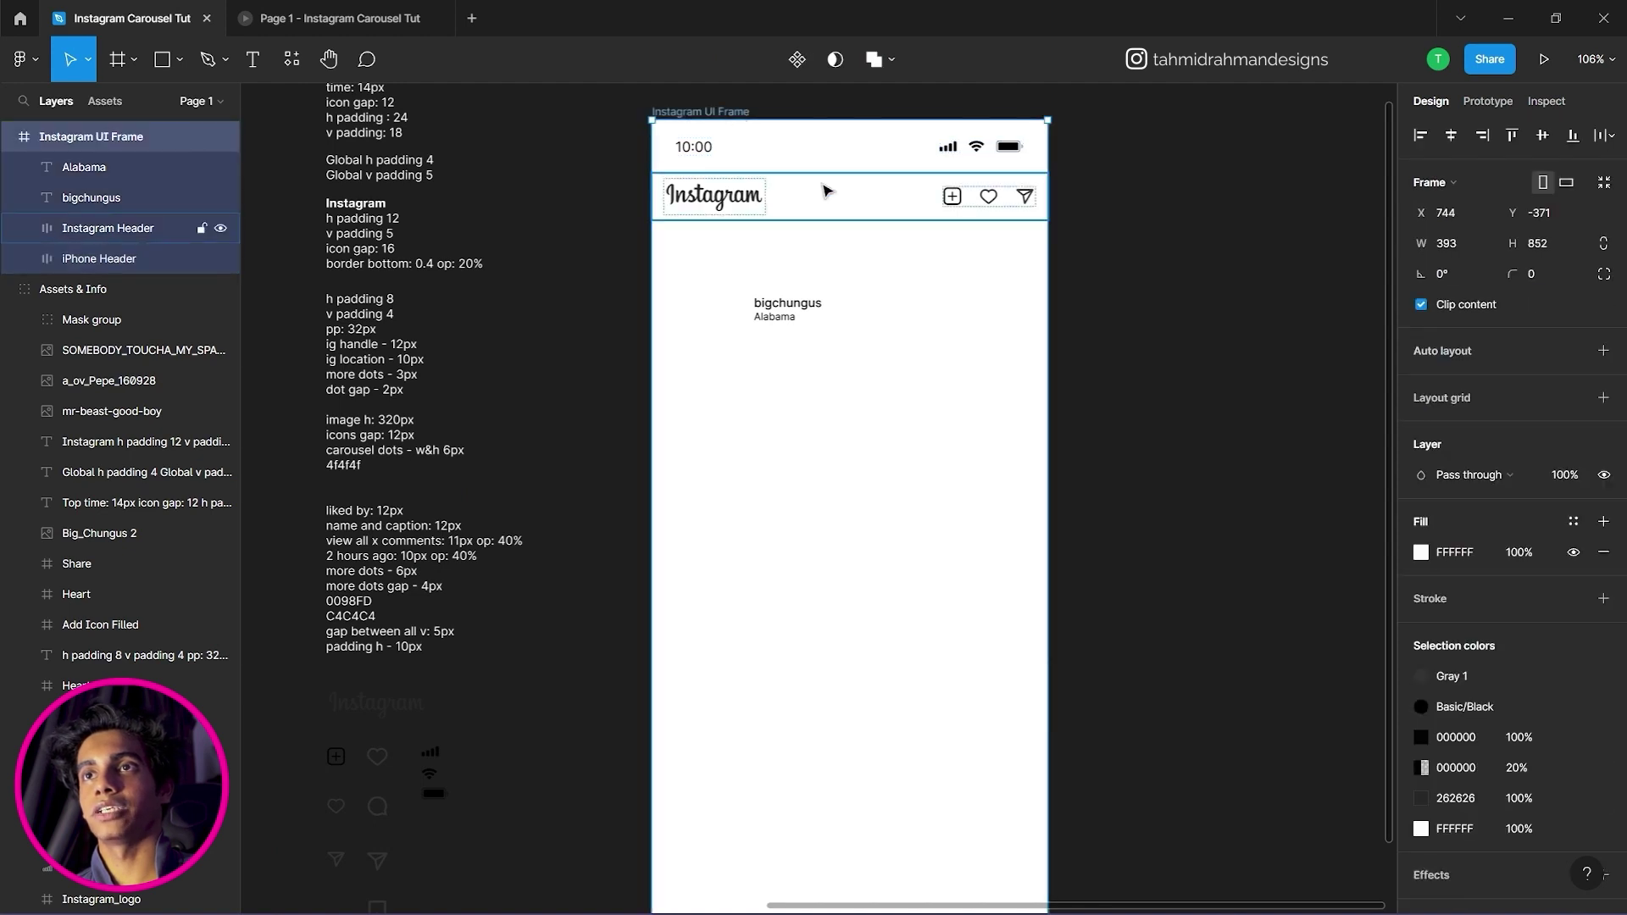
key(ctrl+v)
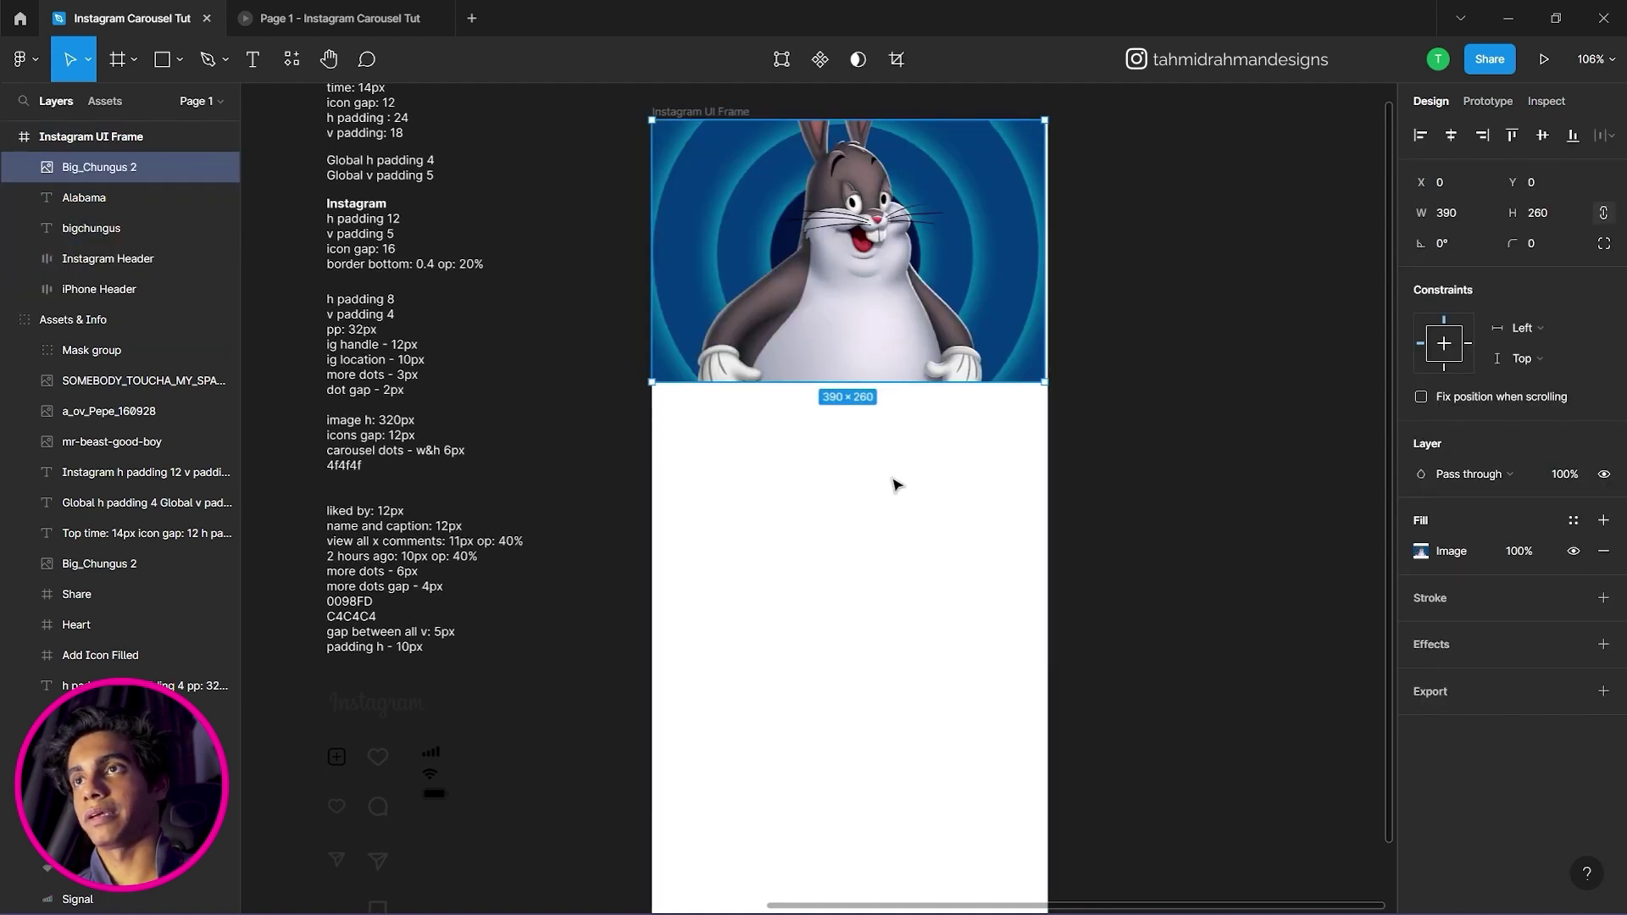
drag(931, 206, 757, 311)
scroll(742, 324, up, 5)
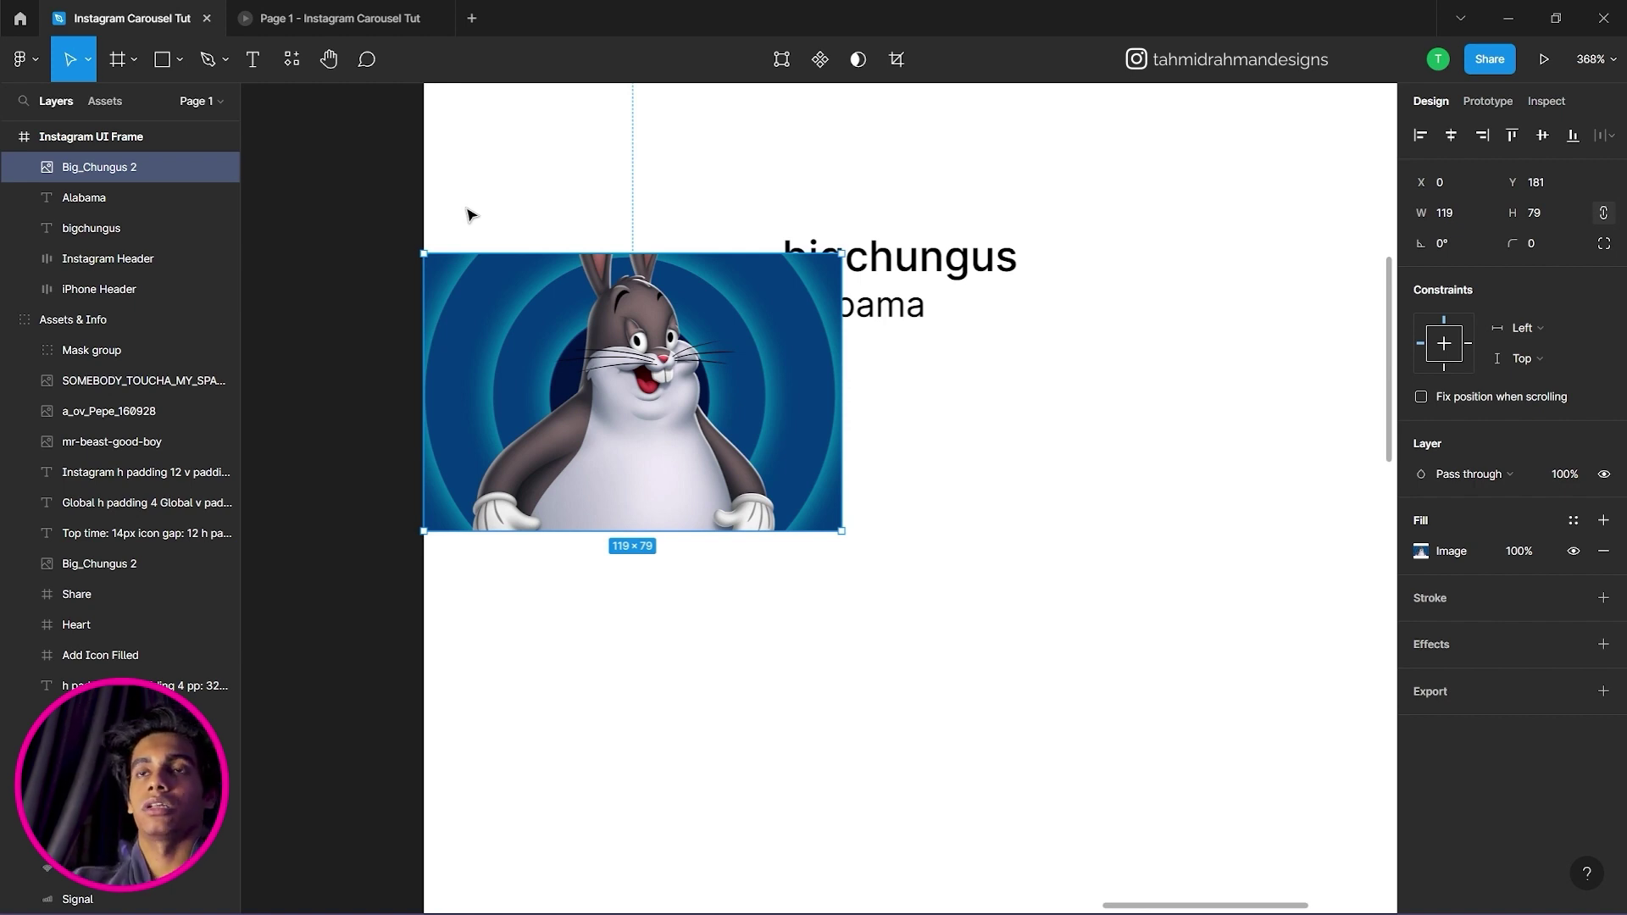
Draw a circle about 8 × 8 px with the Ellipse tool just below the Big Chungus image.
click(175, 63)
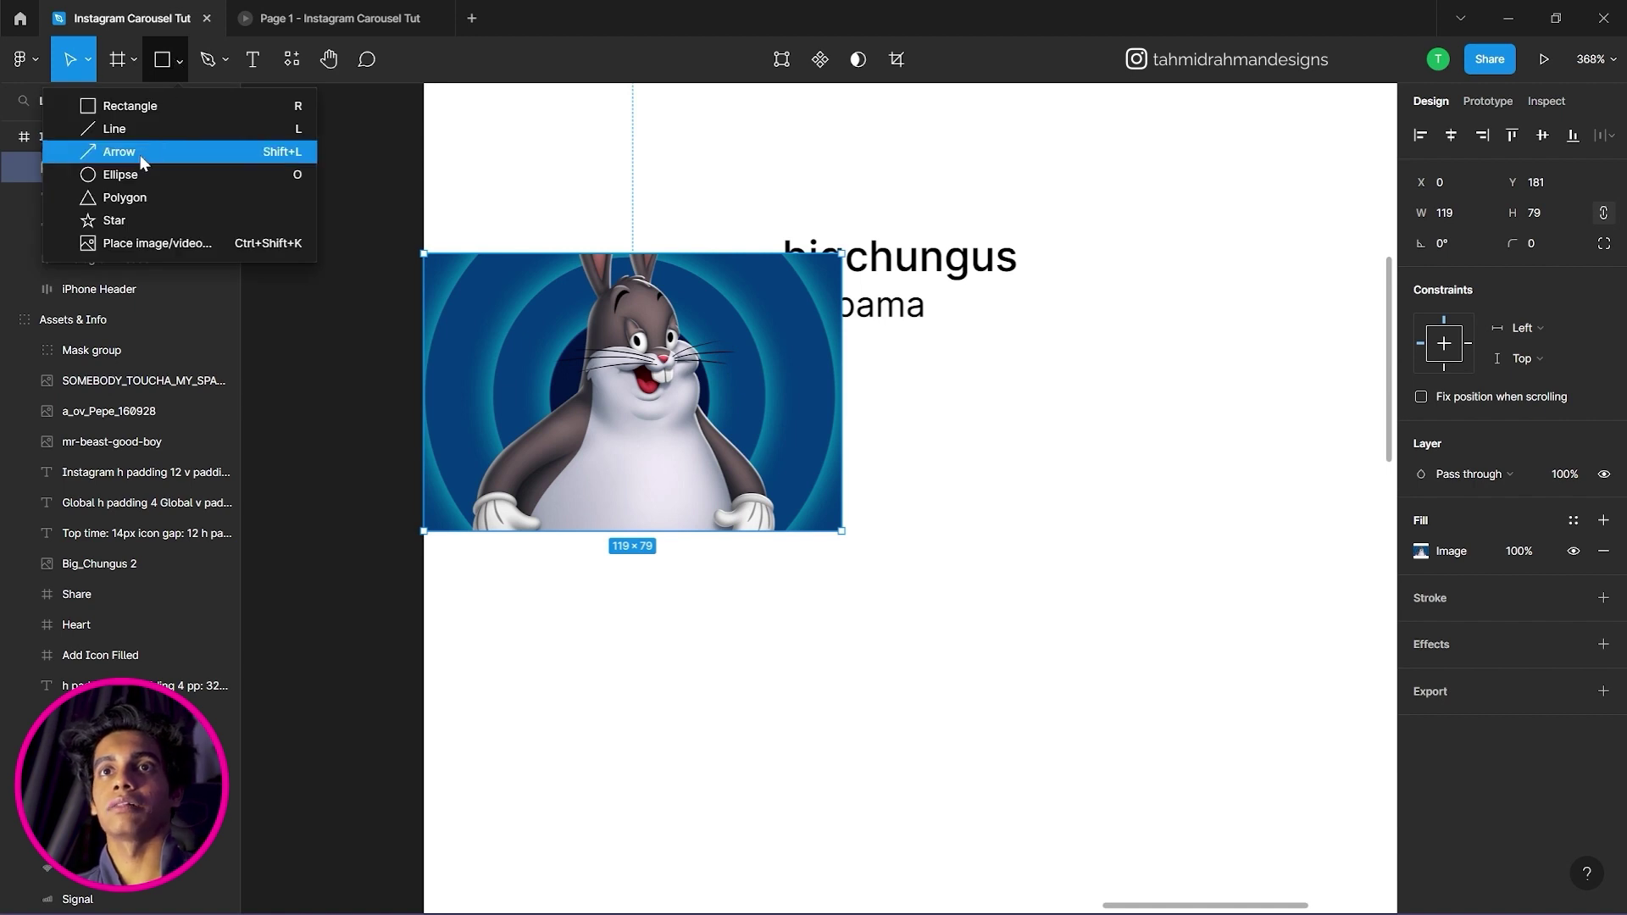
click(133, 172)
drag(756, 601, 786, 630)
Check the profile picture size in the spec notes and set the circle's width and height to 32.
scroll(847, 636, left, 15)
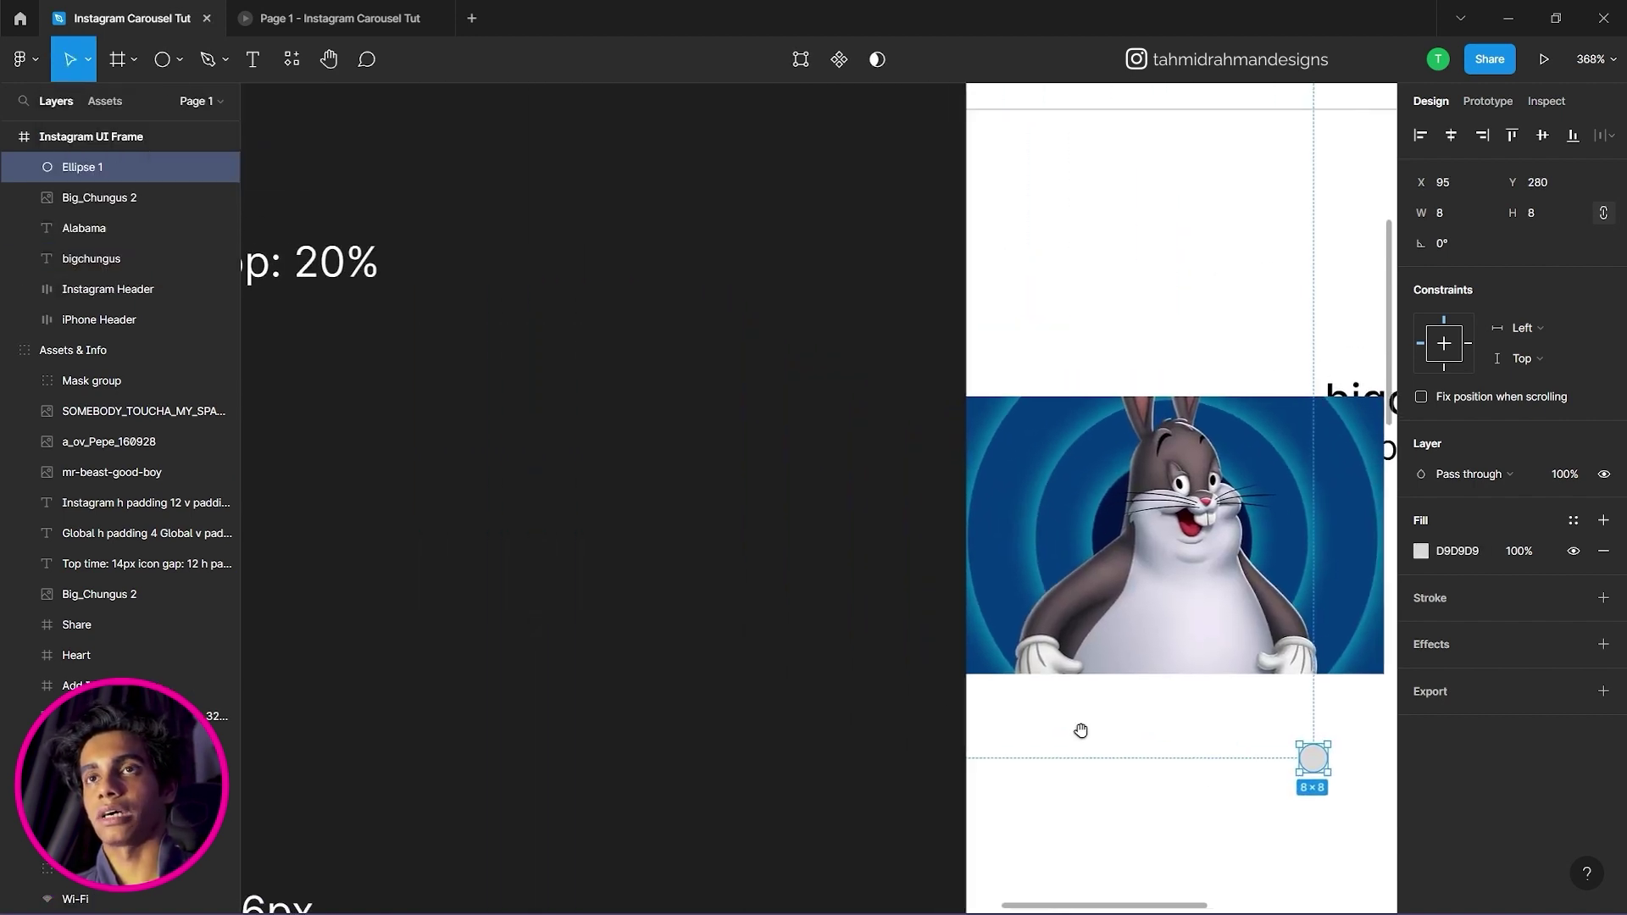
scroll(1161, 532, up, 3)
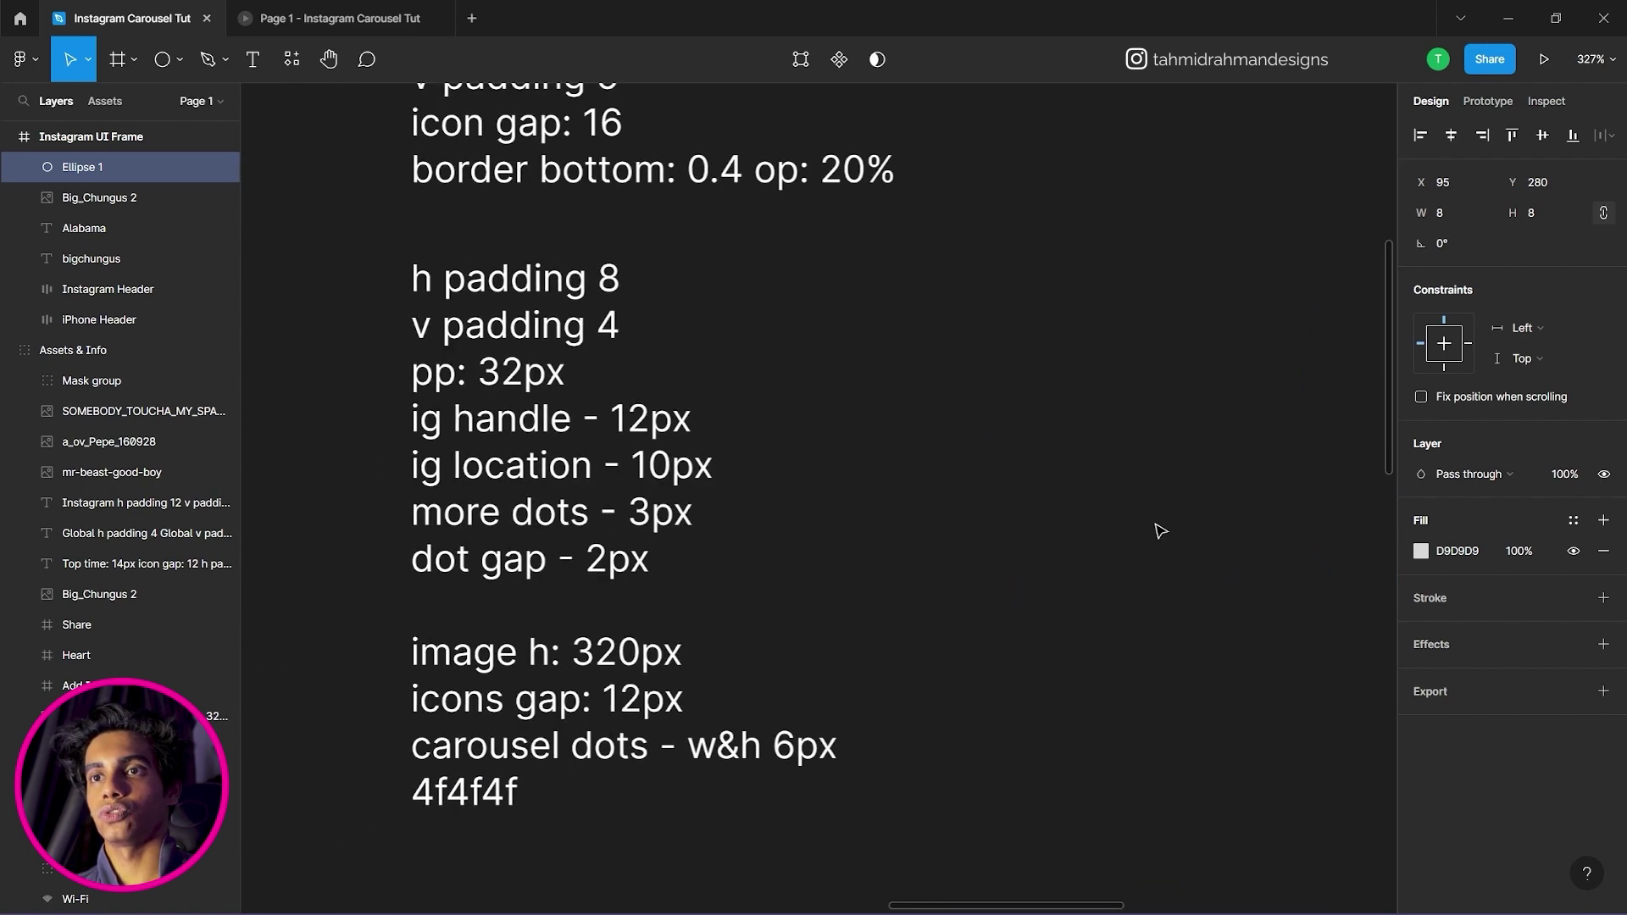
scroll(1161, 532, down, 2)
scroll(1086, 647, down, 5)
scroll(923, 520, right, 7)
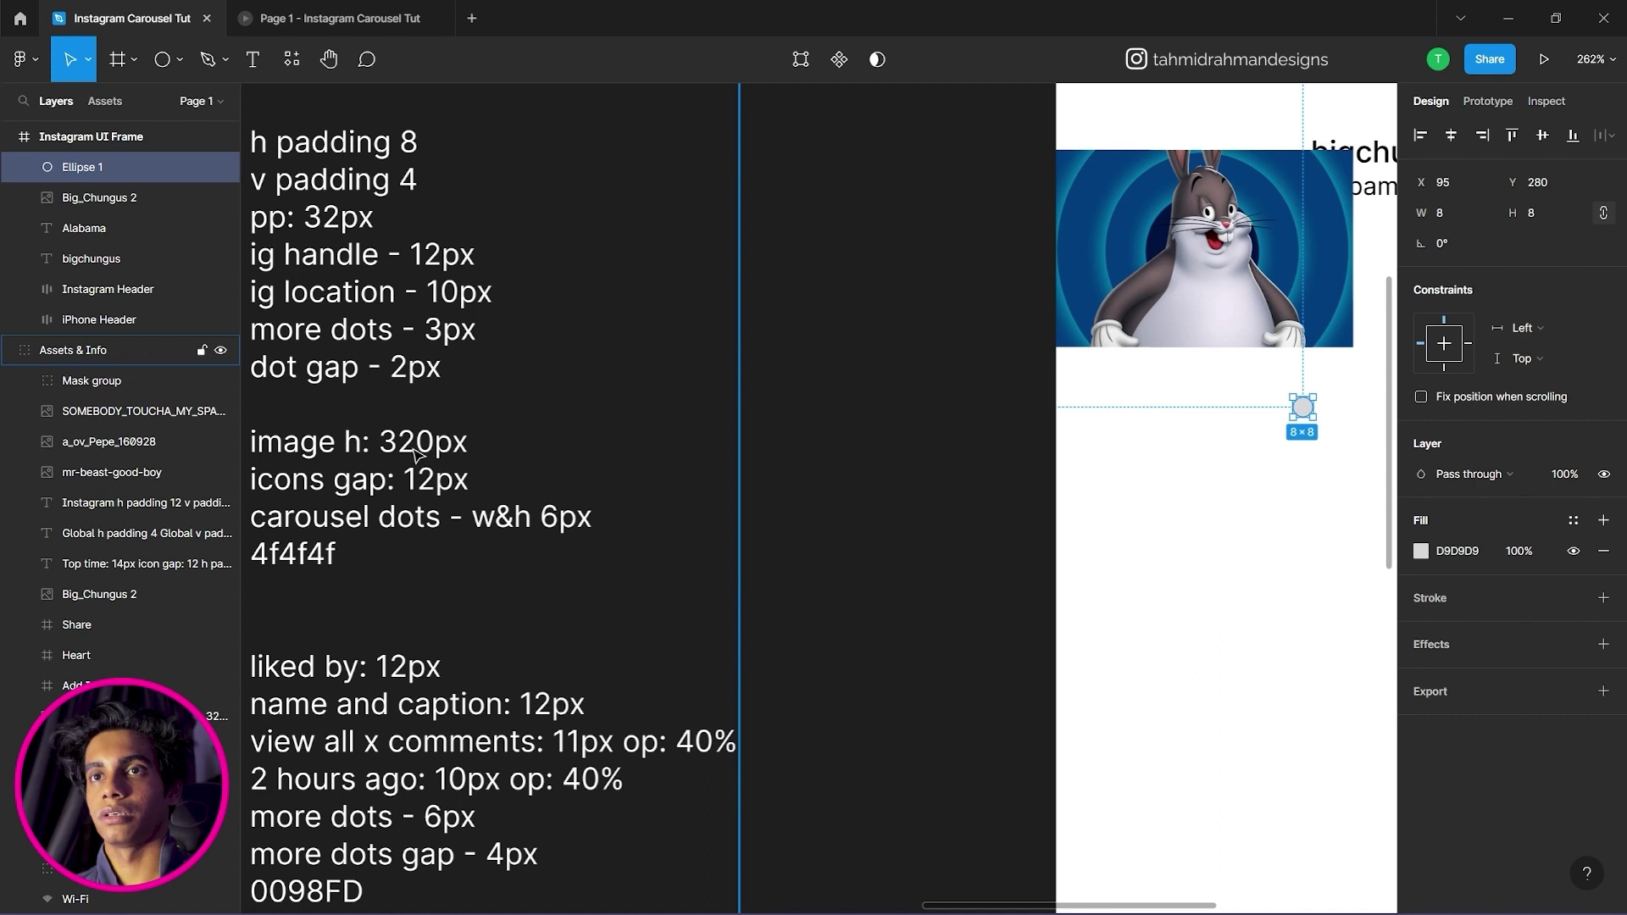
scroll(868, 508, right, 6)
click(1106, 391)
click(763, 404)
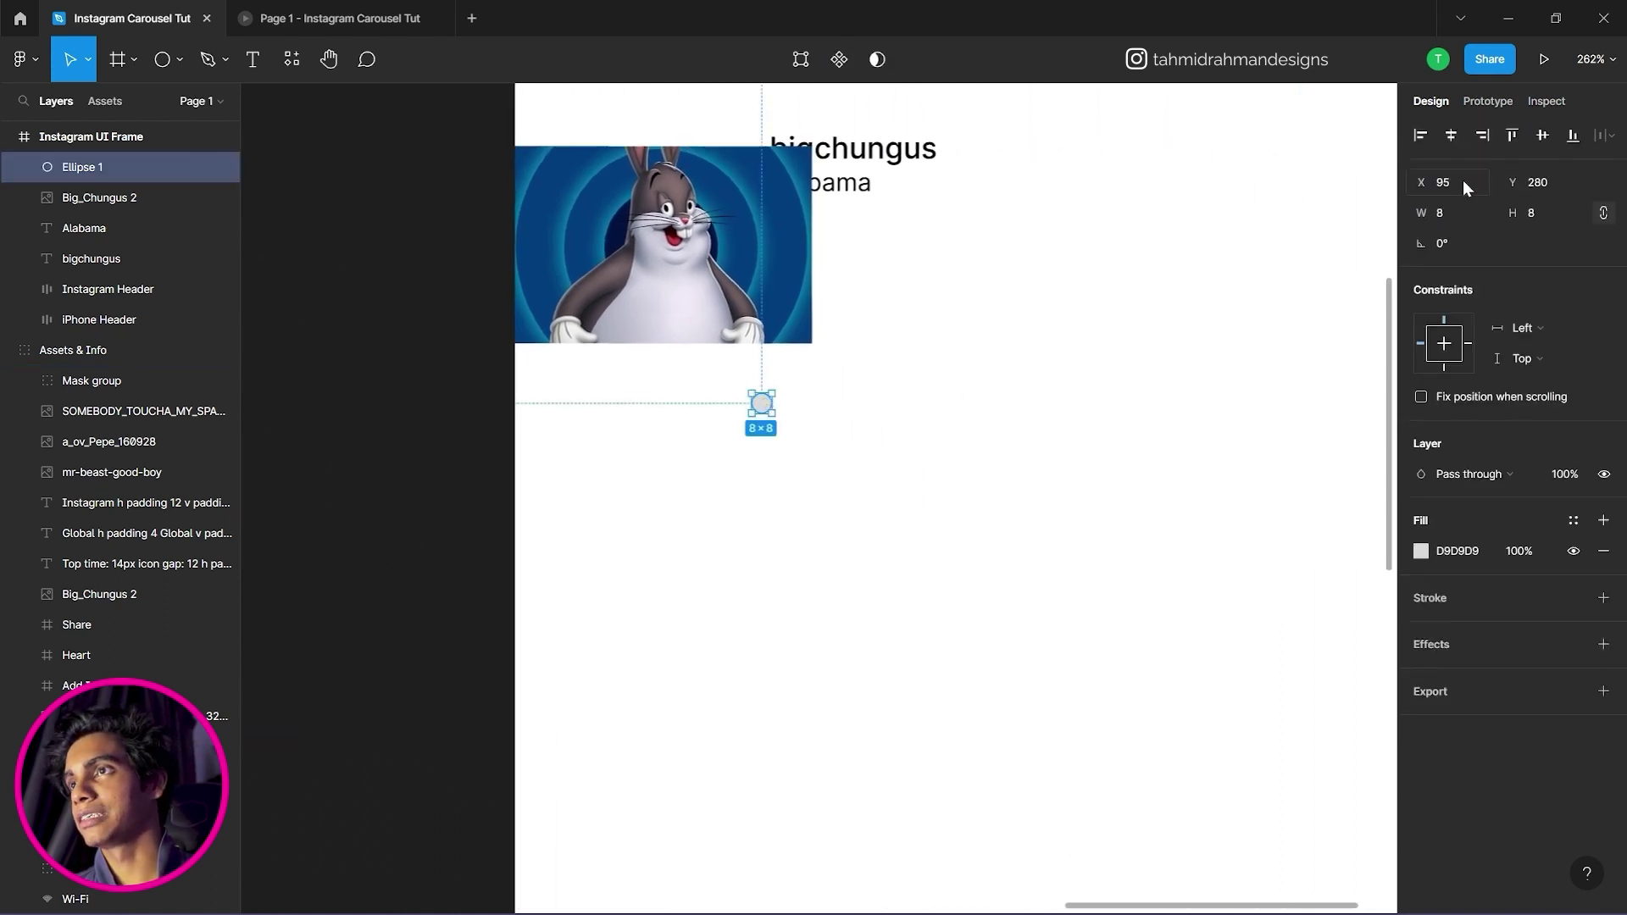
text(32)
click(1181, 367)
click(806, 461)
Move the 32 px circle over the rabbit's face in the Big Chungus image.
drag(1090, 404, 1050, 498)
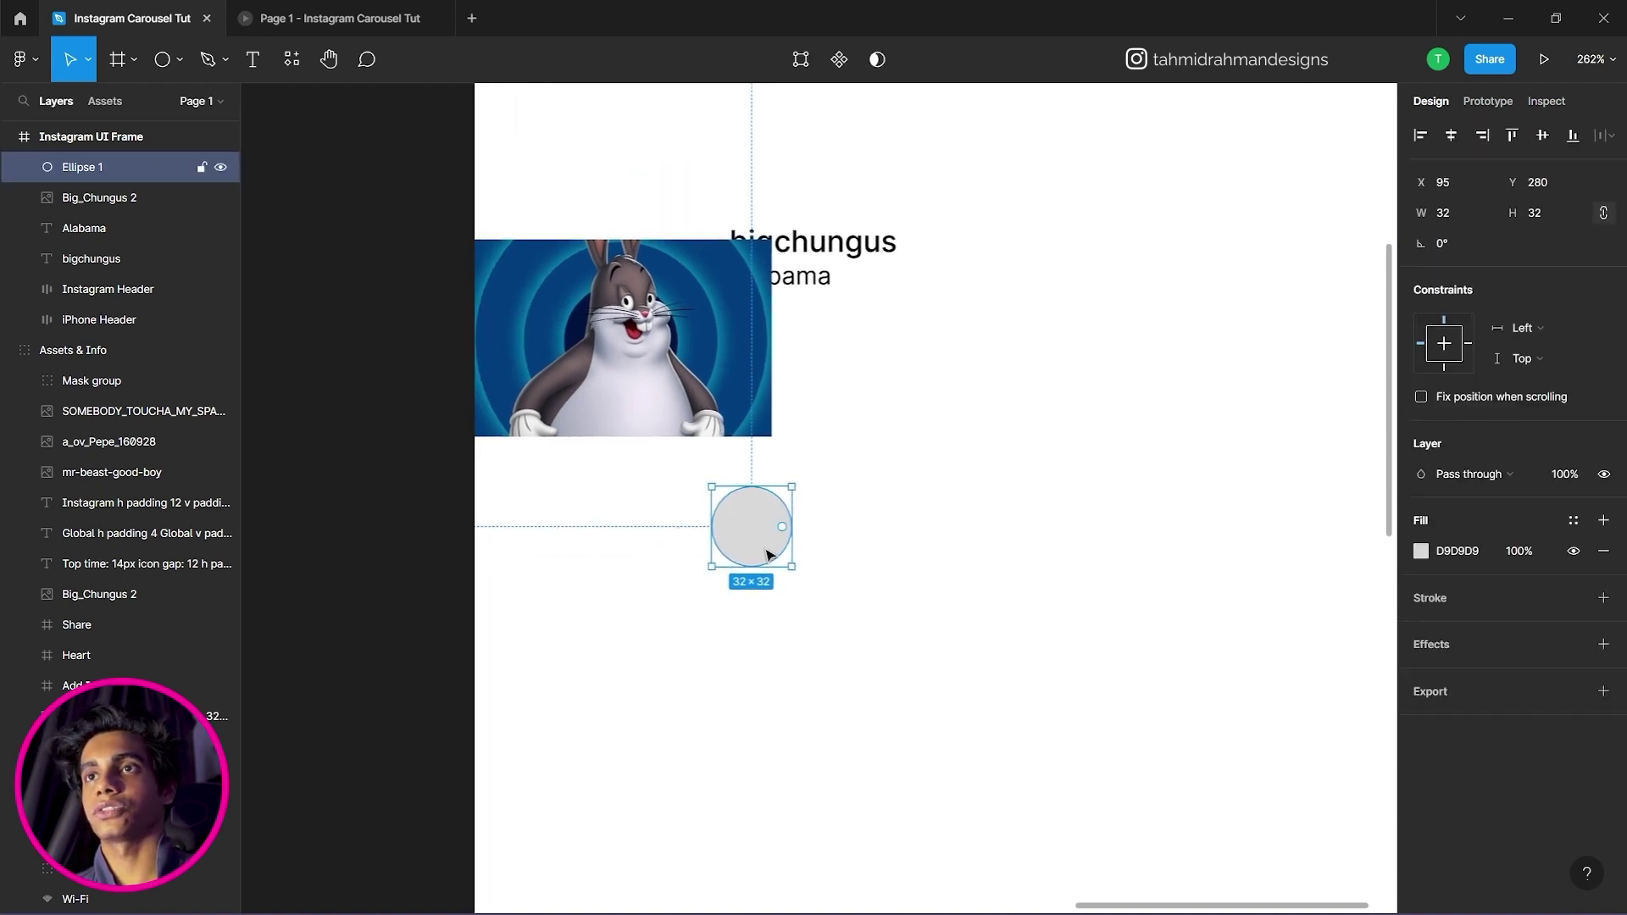
click(835, 505)
click(771, 542)
click(739, 425)
drag(752, 526, 826, 537)
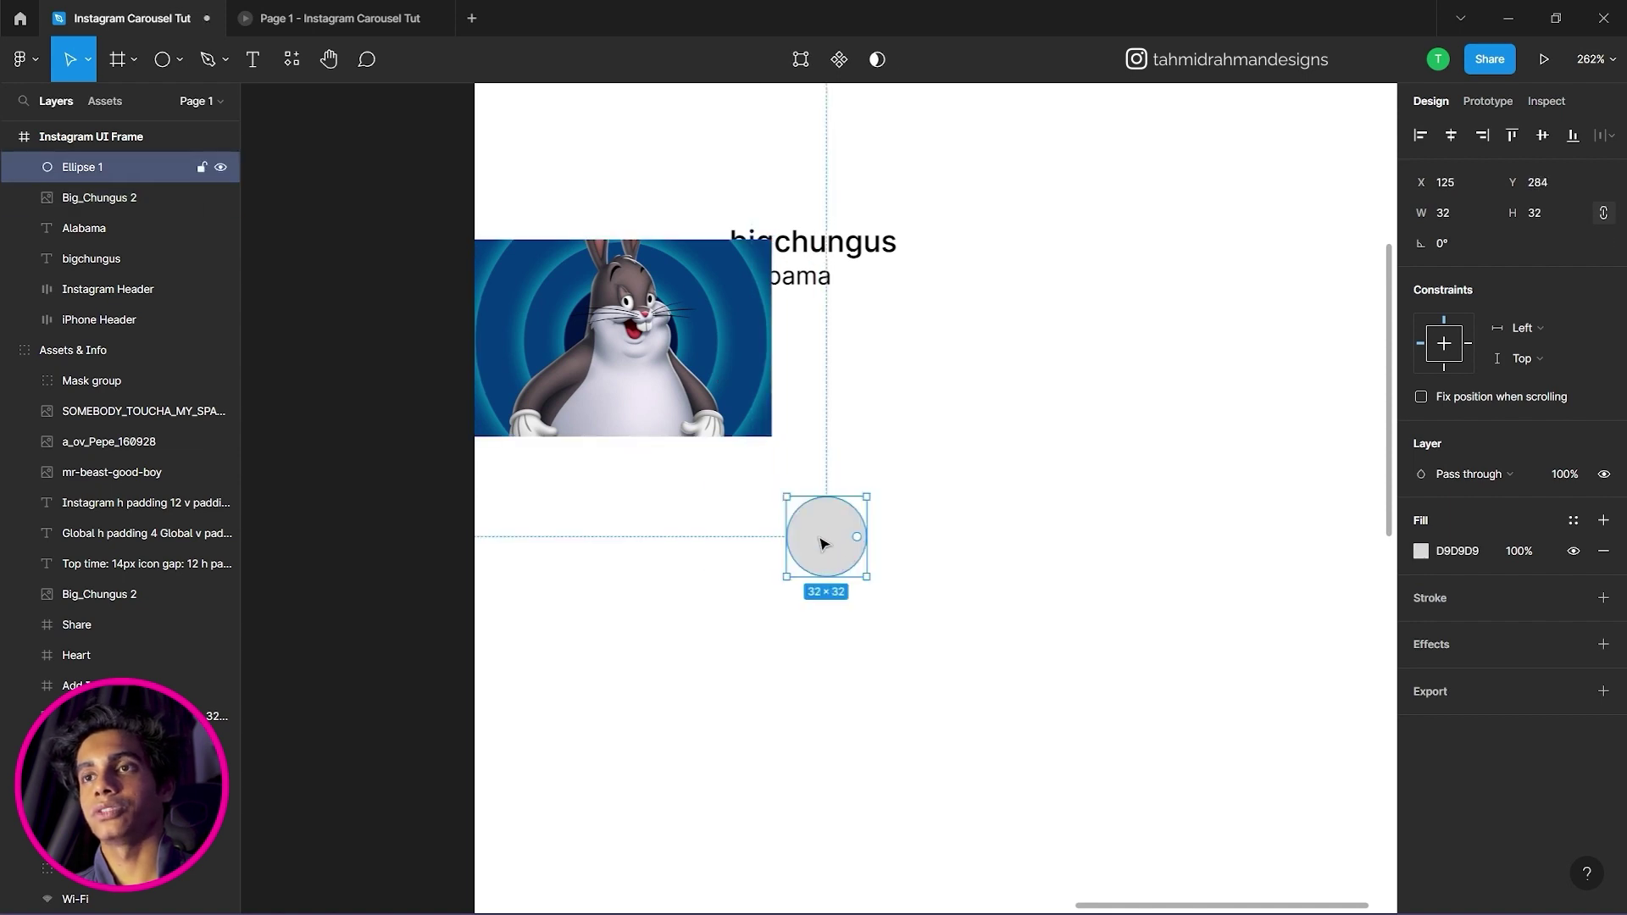
click(624, 306)
click(835, 534)
drag(820, 556, 624, 326)
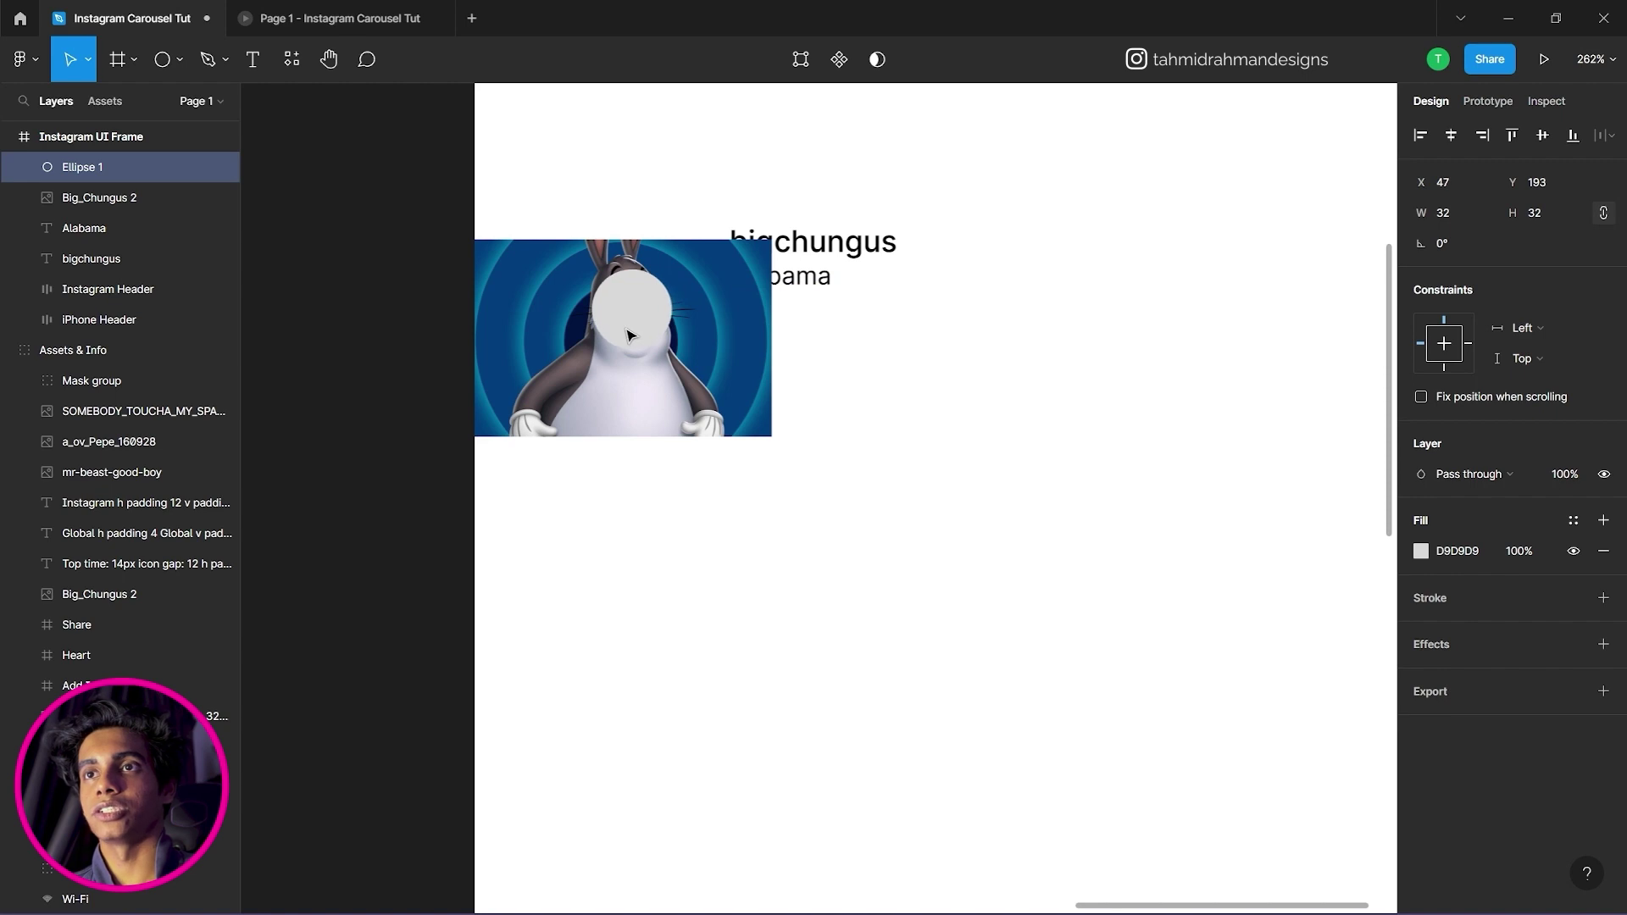
Scale the Big Chungus image down around its centre to about 95 × 63 behind the circle.
click(716, 383)
mouse_move(771, 436)
mouse_down()
mouse_move(750, 426)
mouse_move(776, 439)
mouse_up()
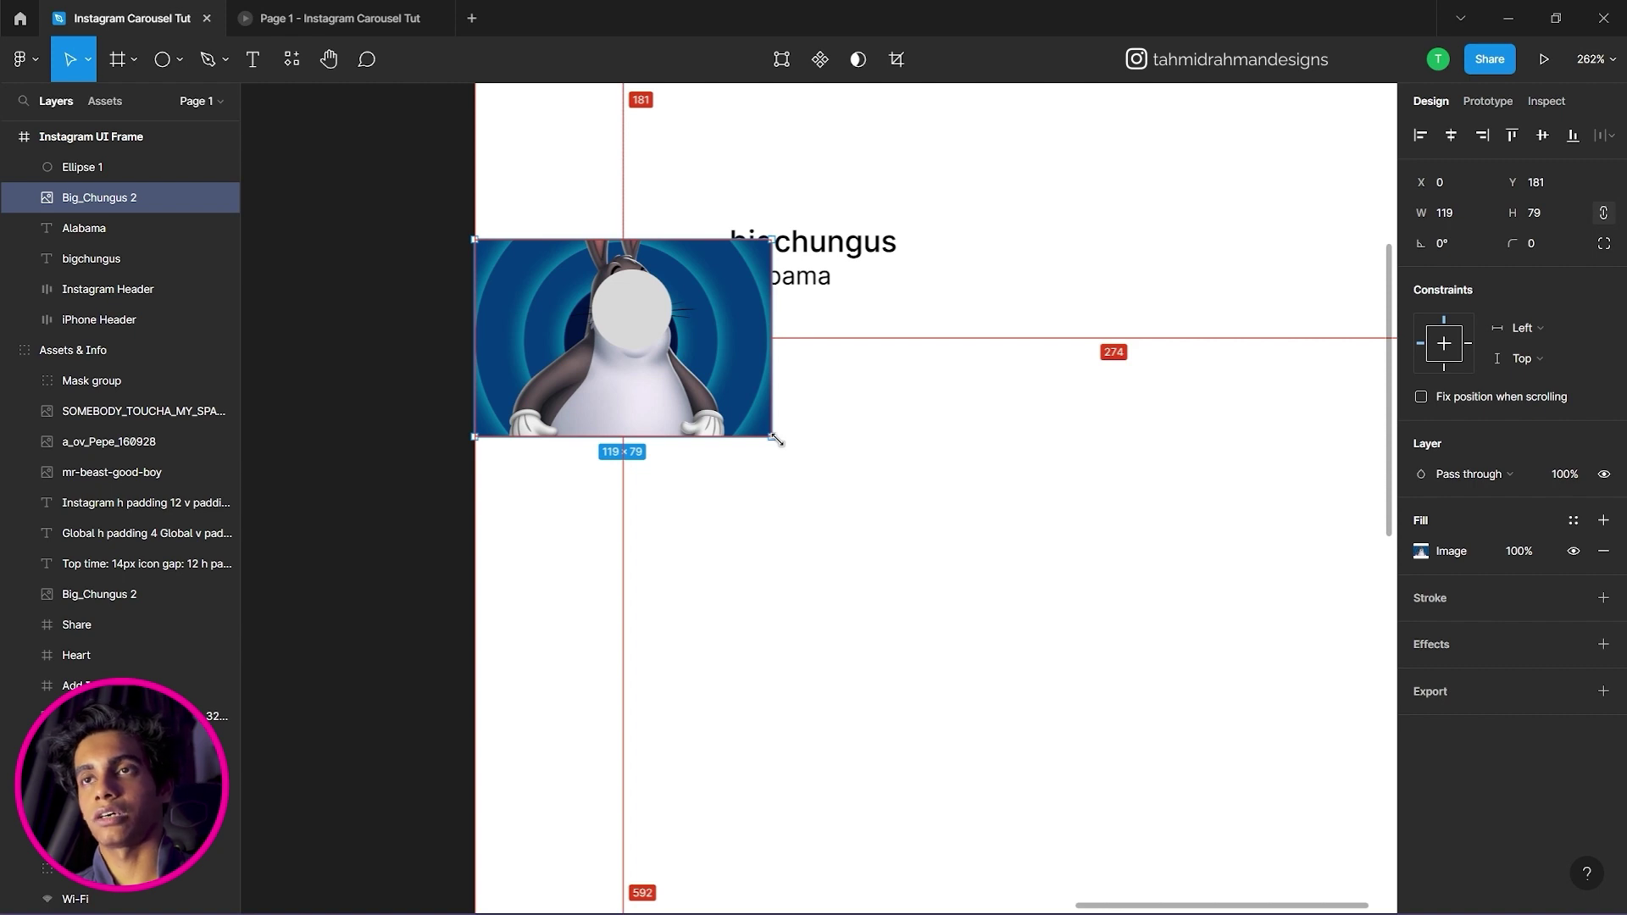
drag(775, 439, 742, 416)
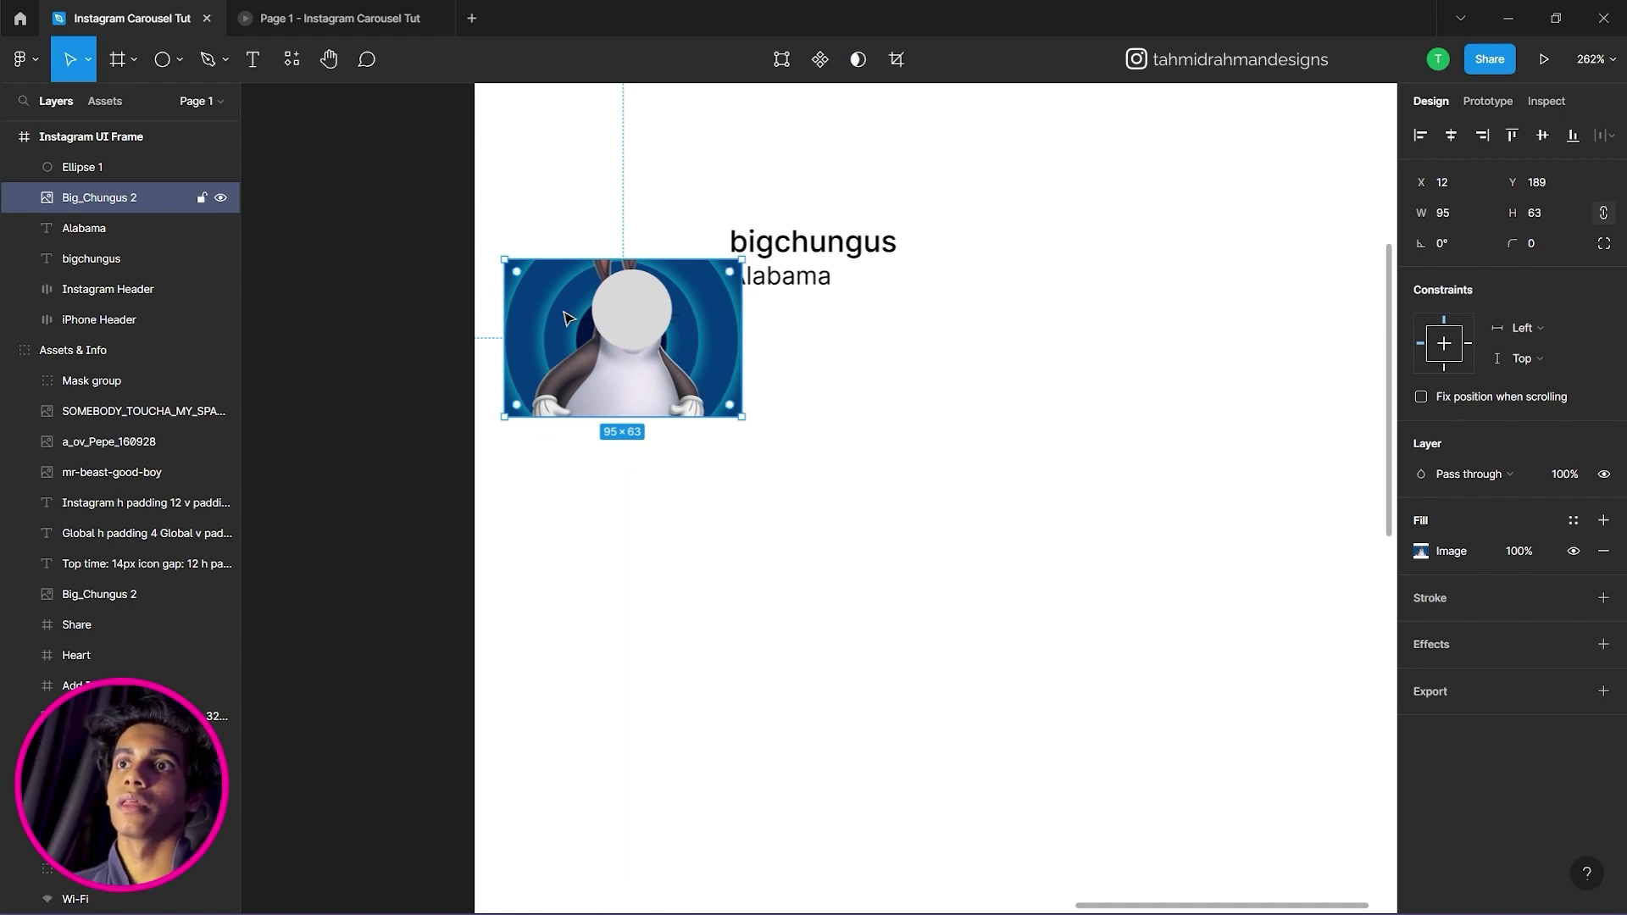
Move the Ellipse 1 layer directly below the Big_Chungus 2 image layer.
click(125, 169)
drag(117, 170, 123, 201)
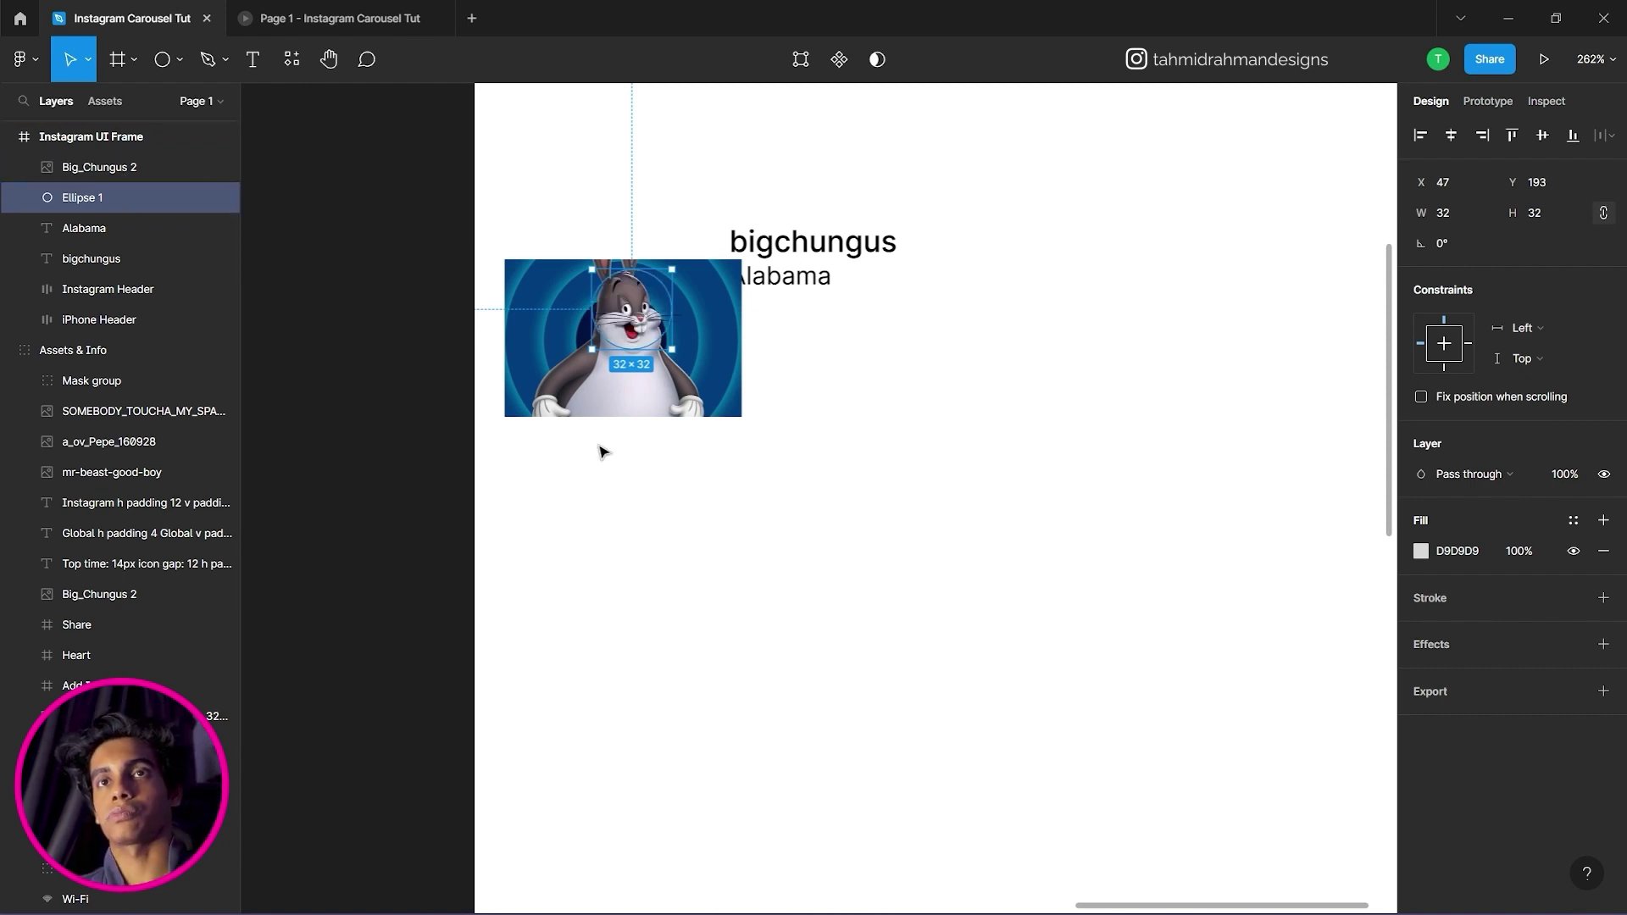
drag(665, 485, 599, 418)
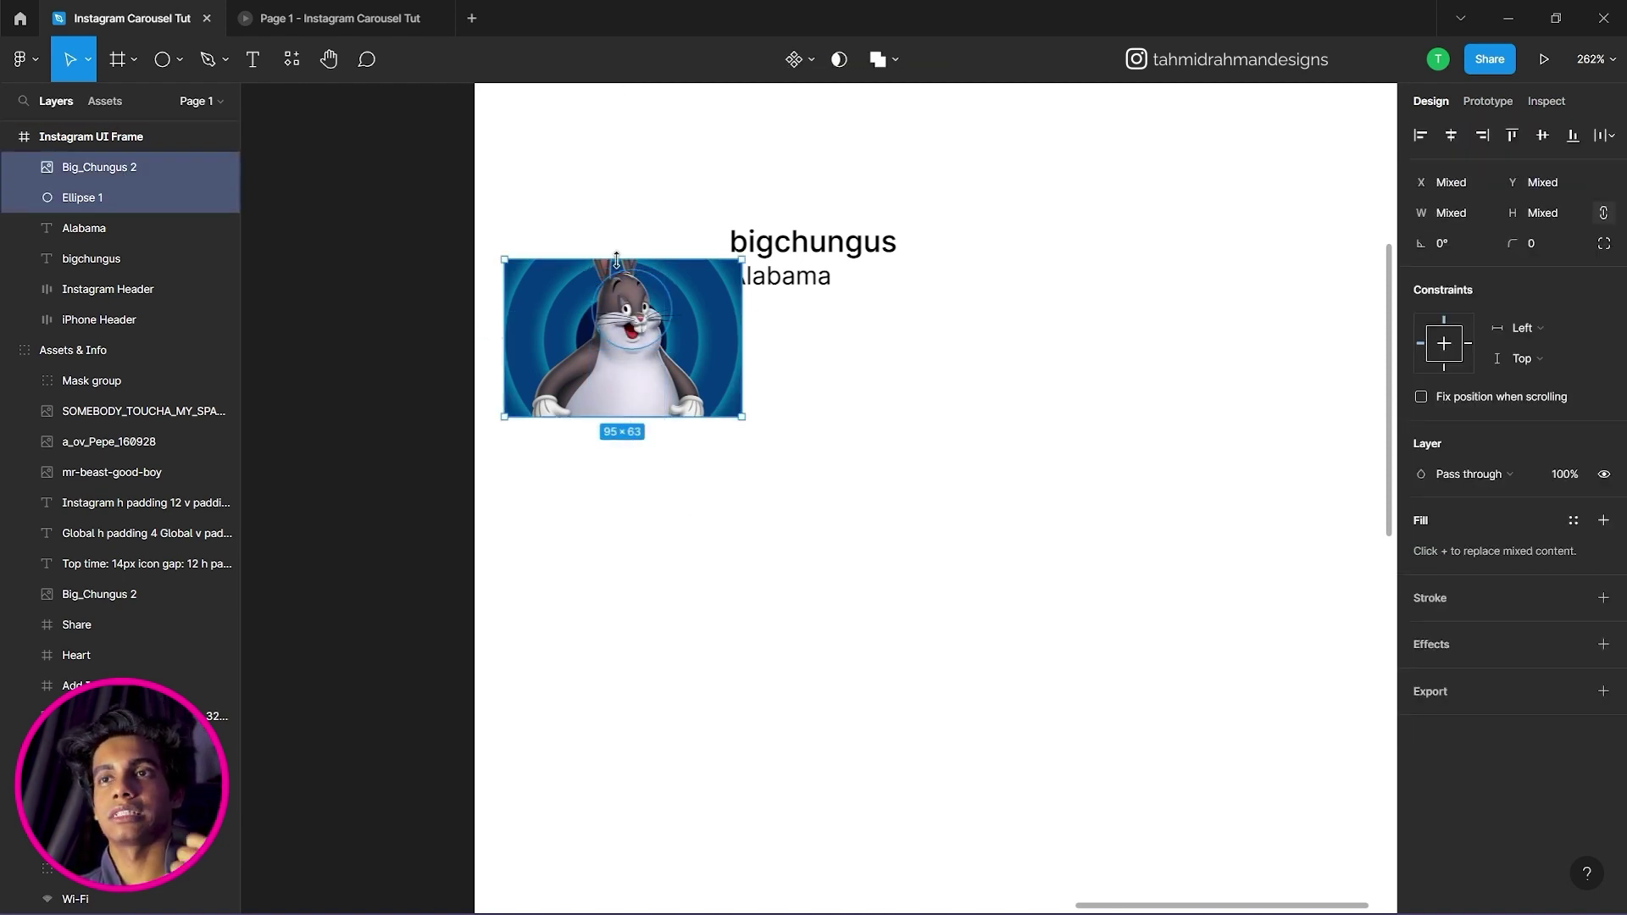
click(665, 483)
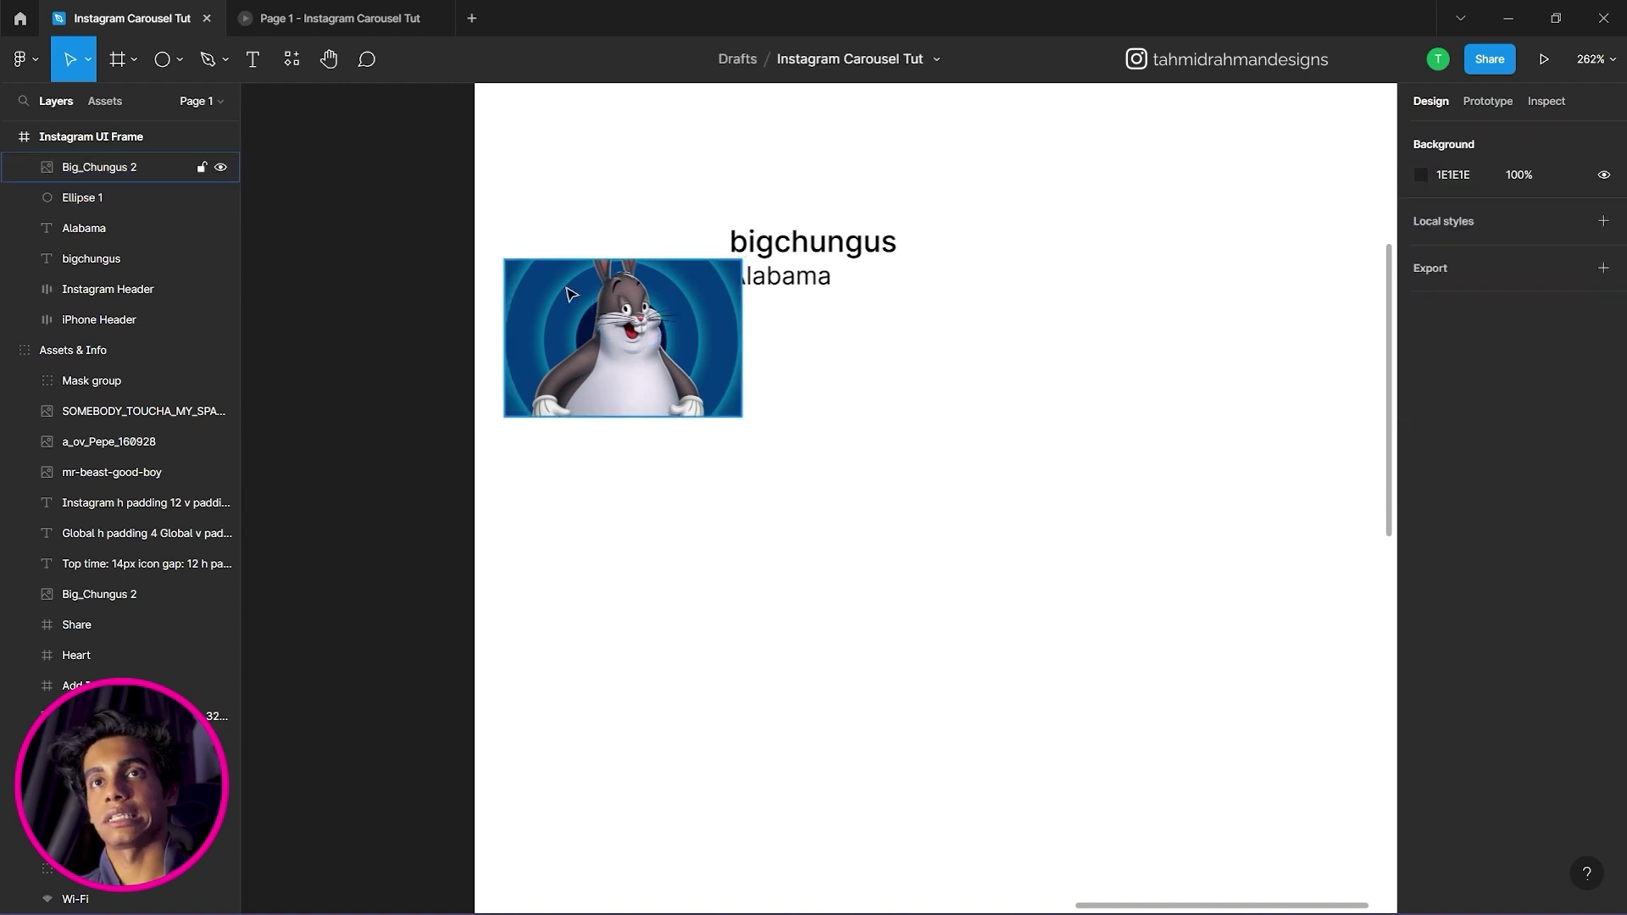
Mask the Big Chungus image with the 32 px circle to make a circular profile picture.
drag(530, 214, 626, 447)
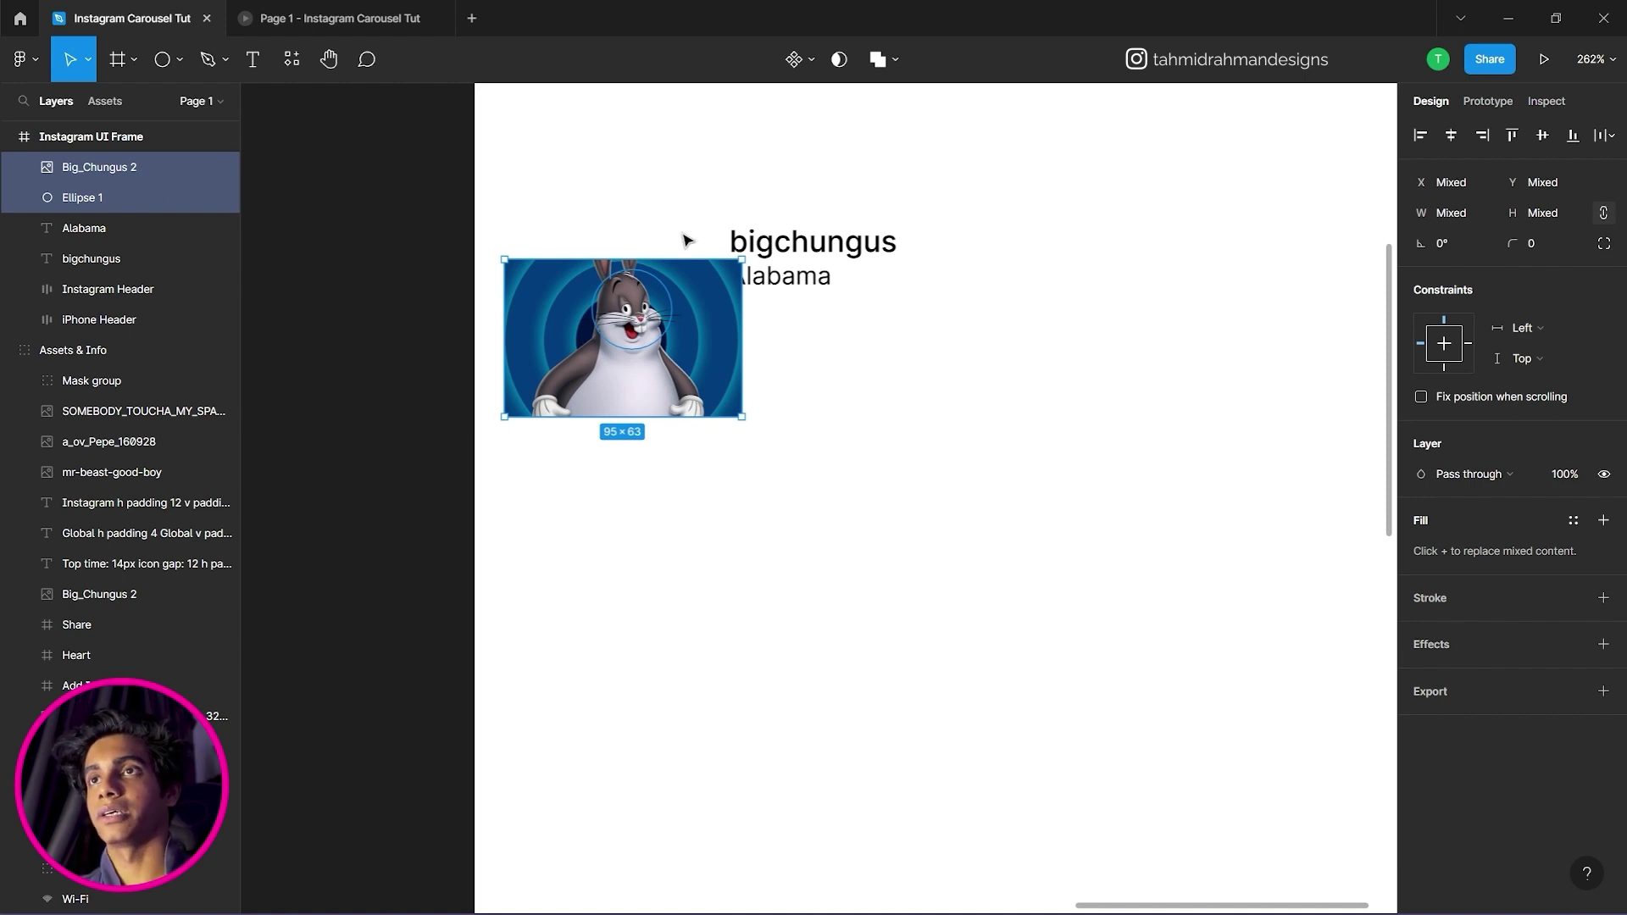
right_click(608, 310)
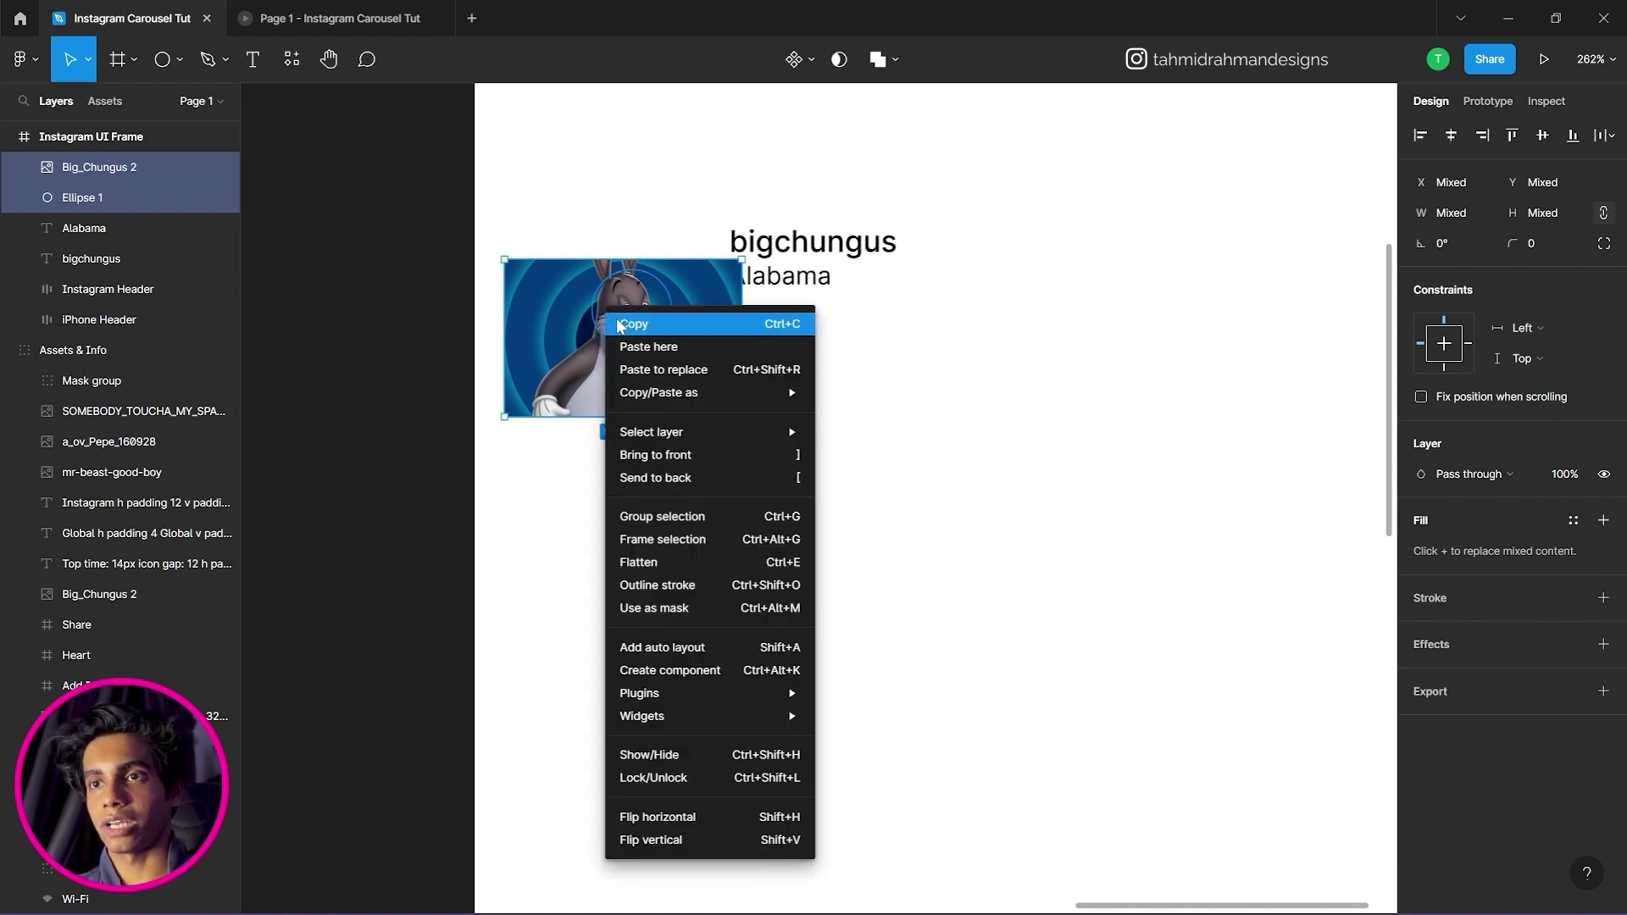
click(691, 621)
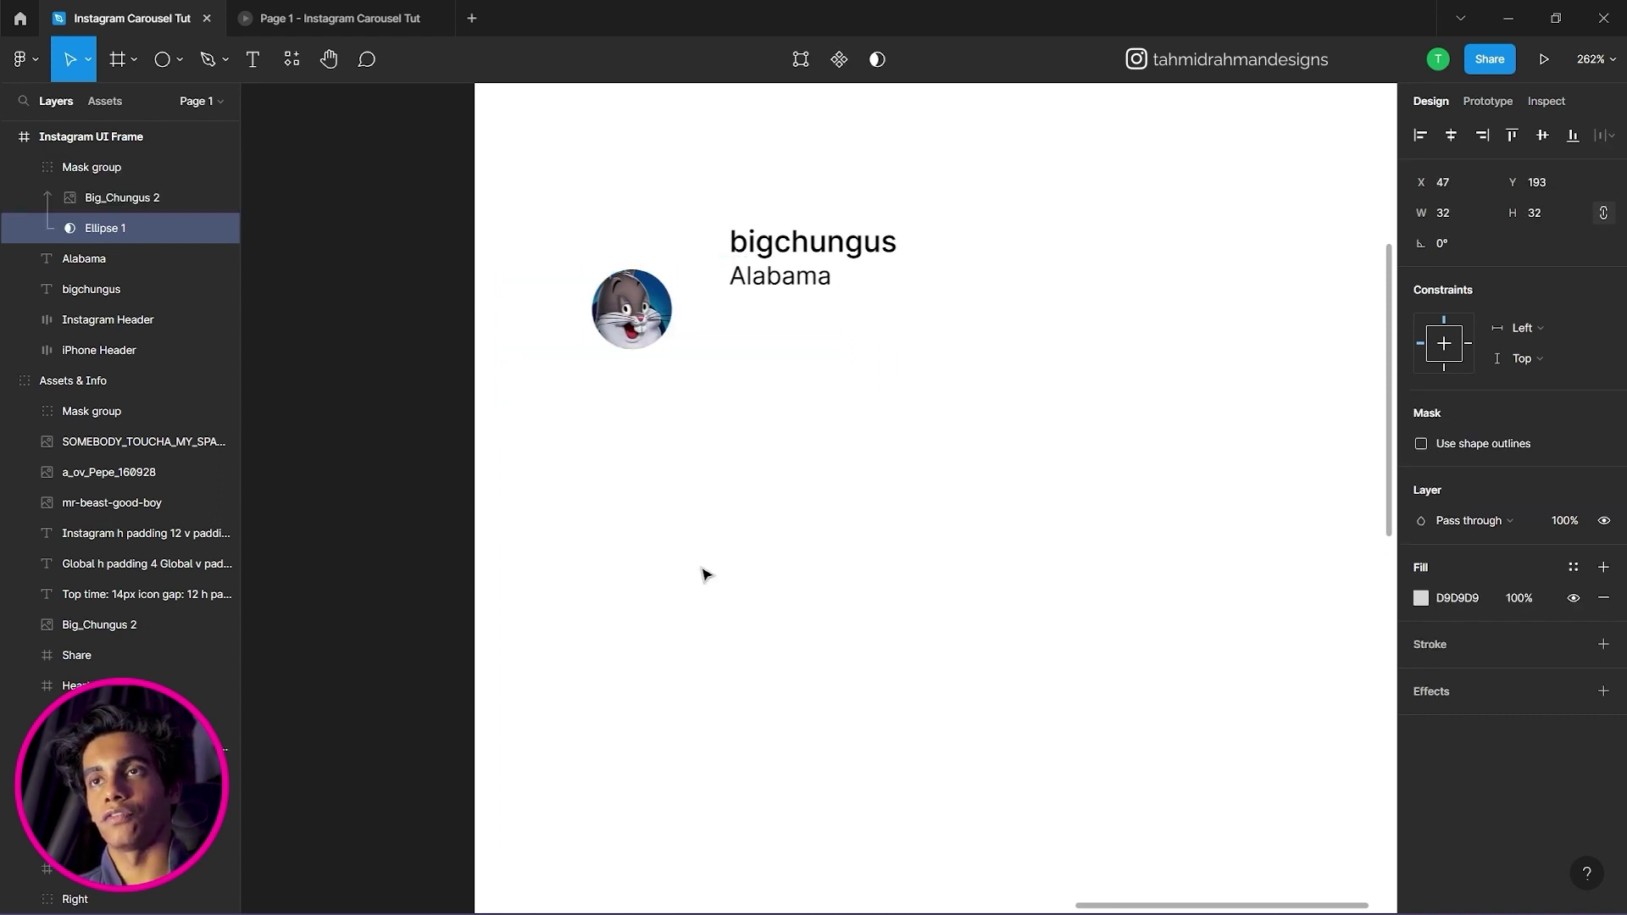
click(724, 385)
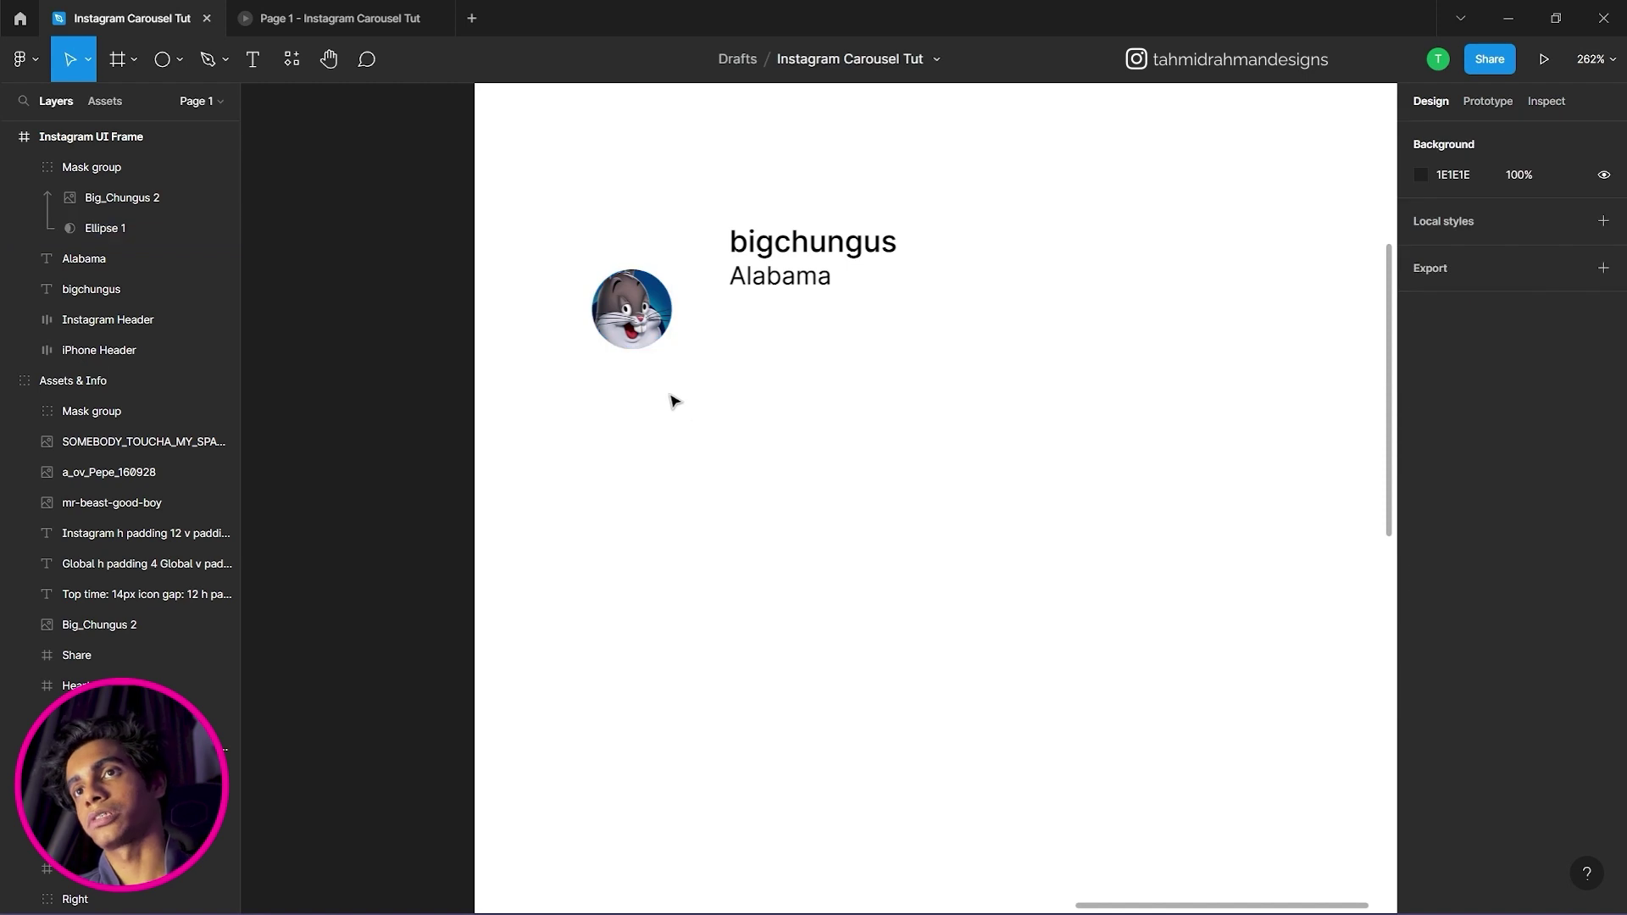
click(656, 346)
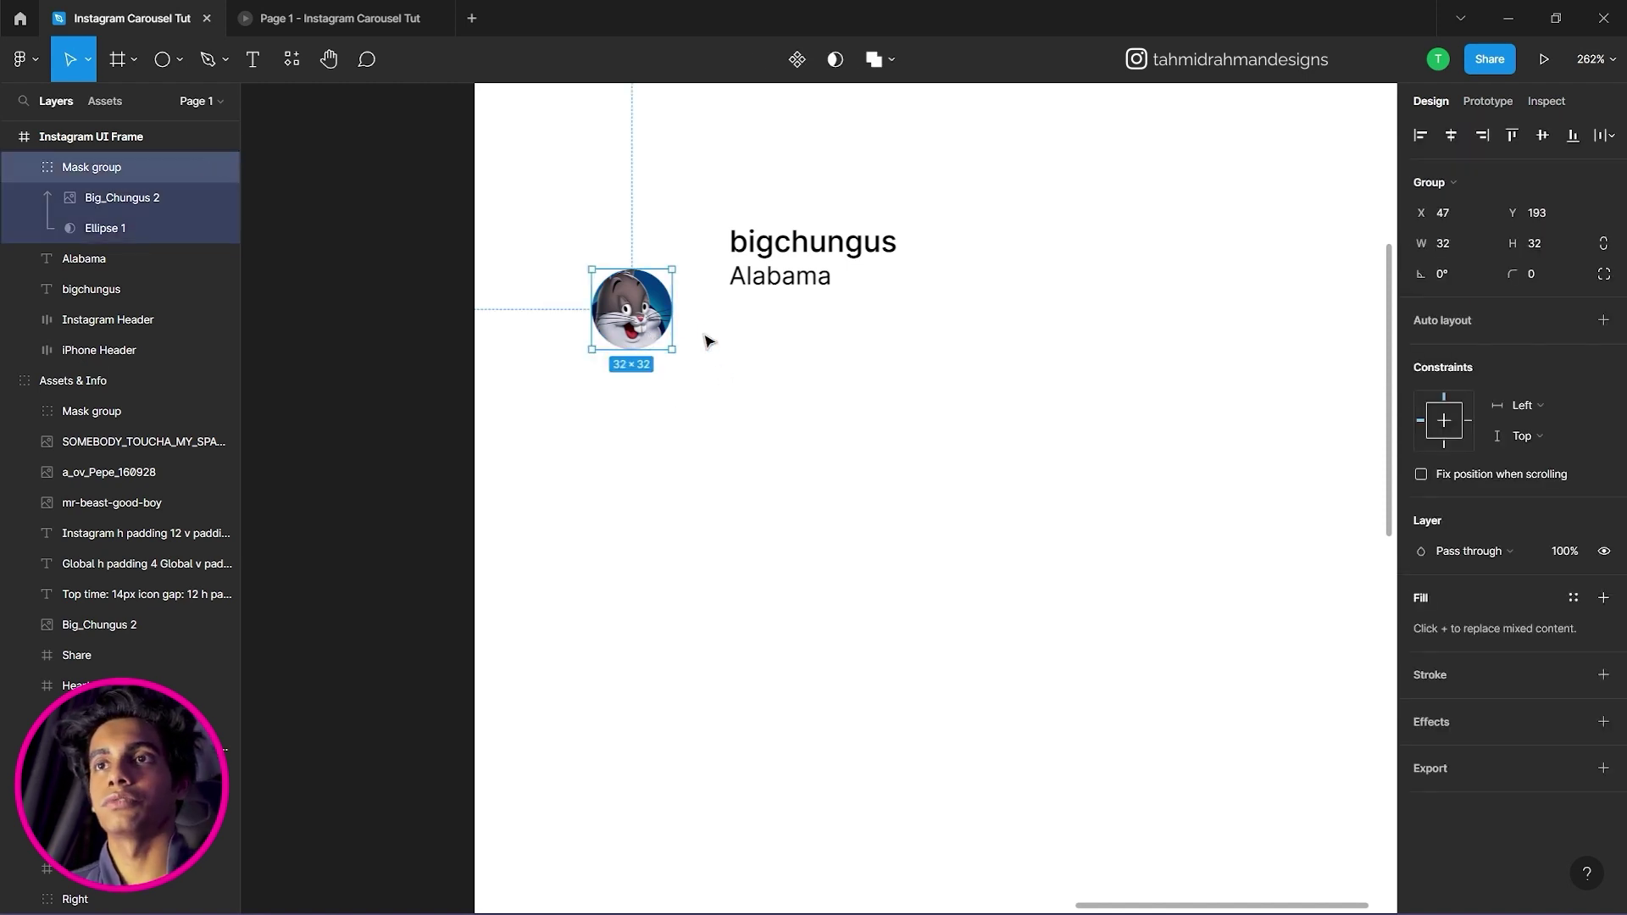
Scale the Big Chungus image inside the circular mask down to about 79 × 53 and move the masked profile picture slightly up.
double_click(639, 329)
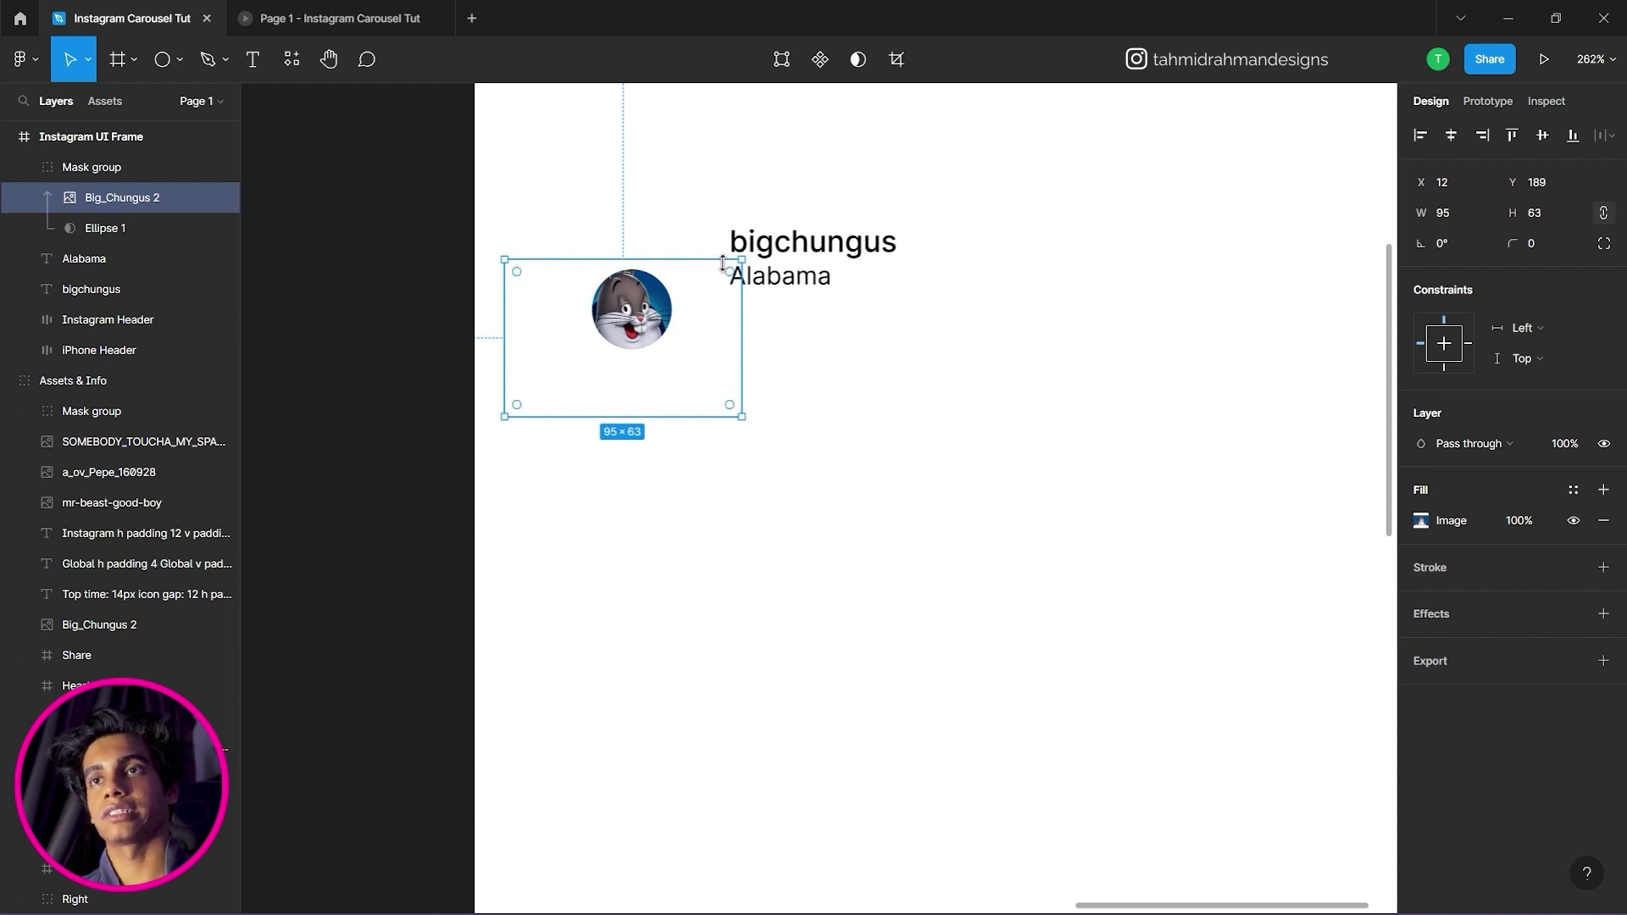
drag(742, 261, 675, 317)
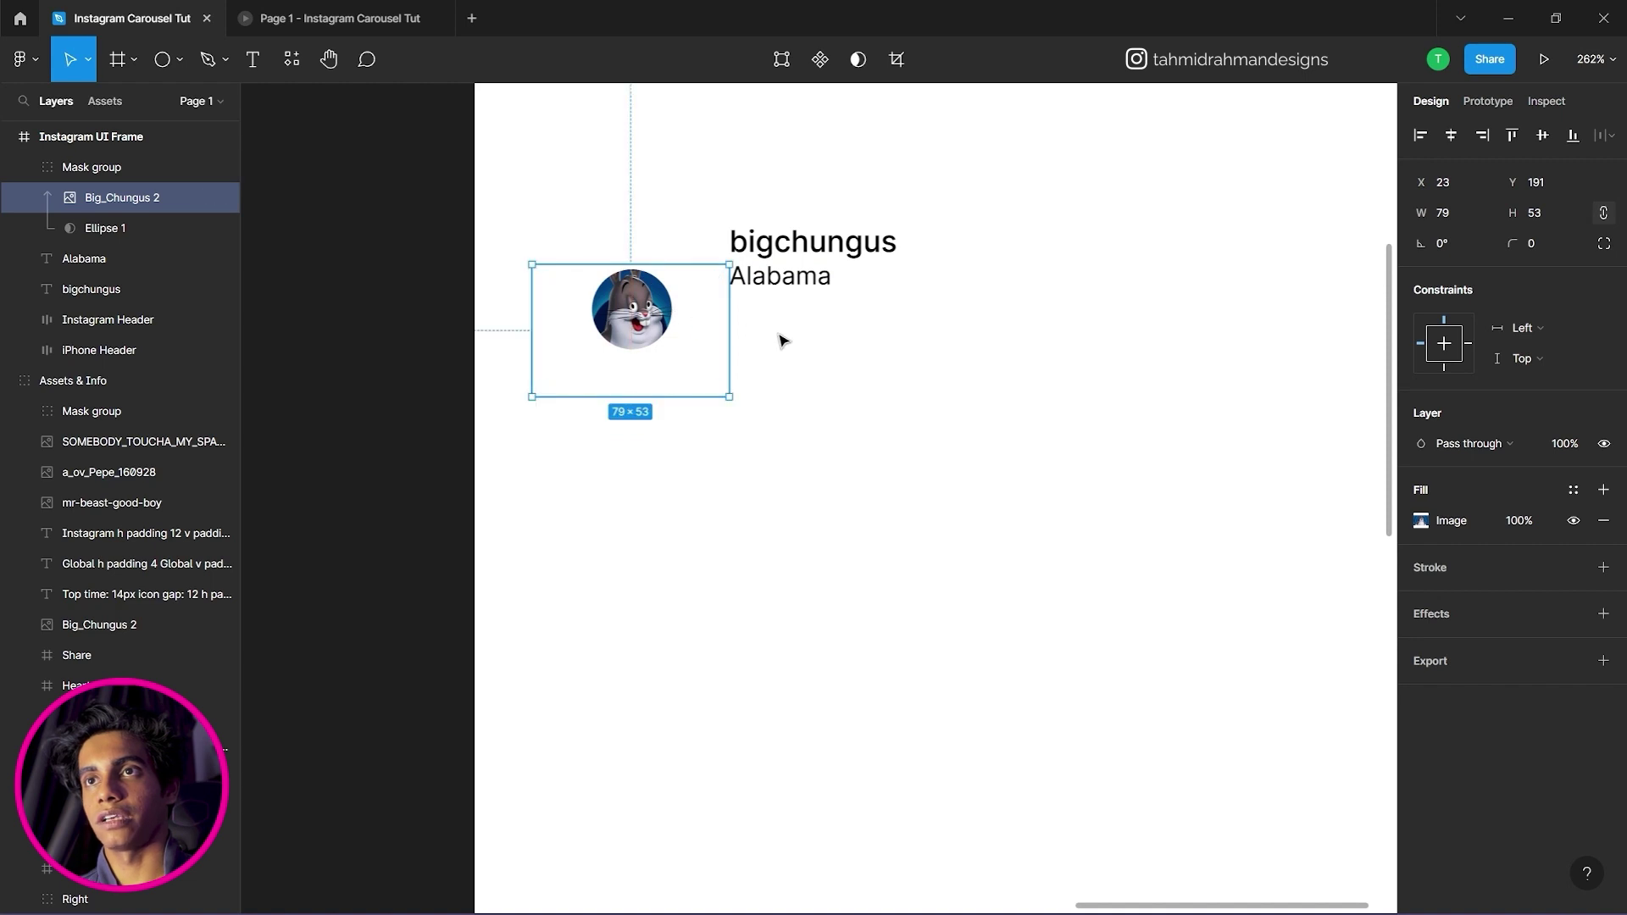
drag(729, 265, 725, 273)
click(840, 369)
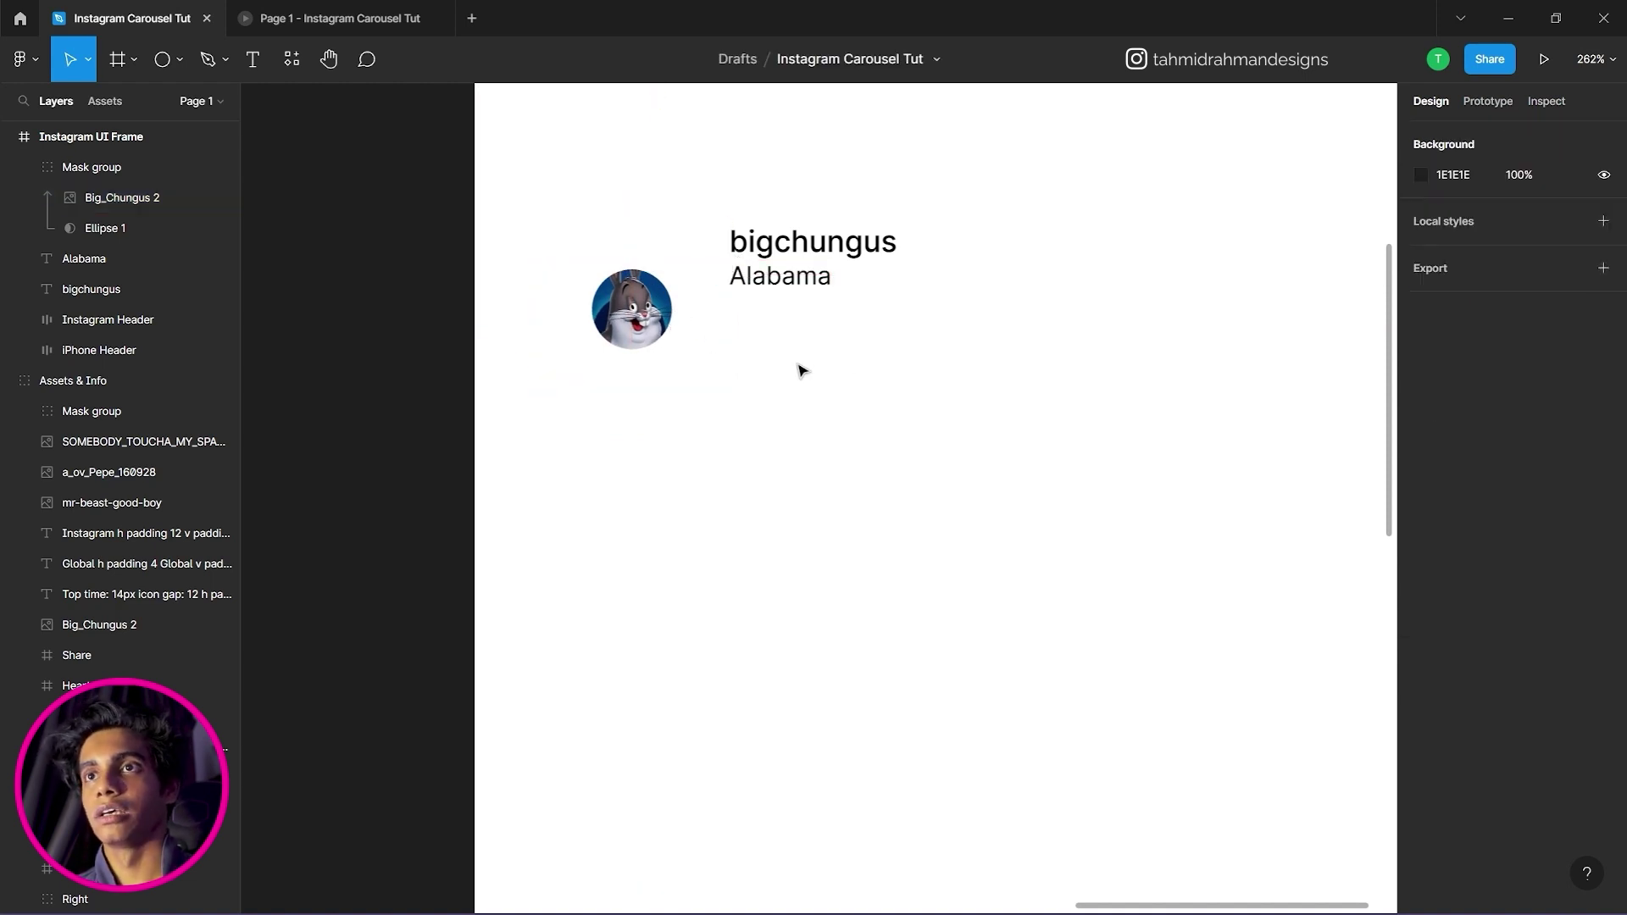
drag(644, 331, 645, 309)
click(729, 374)
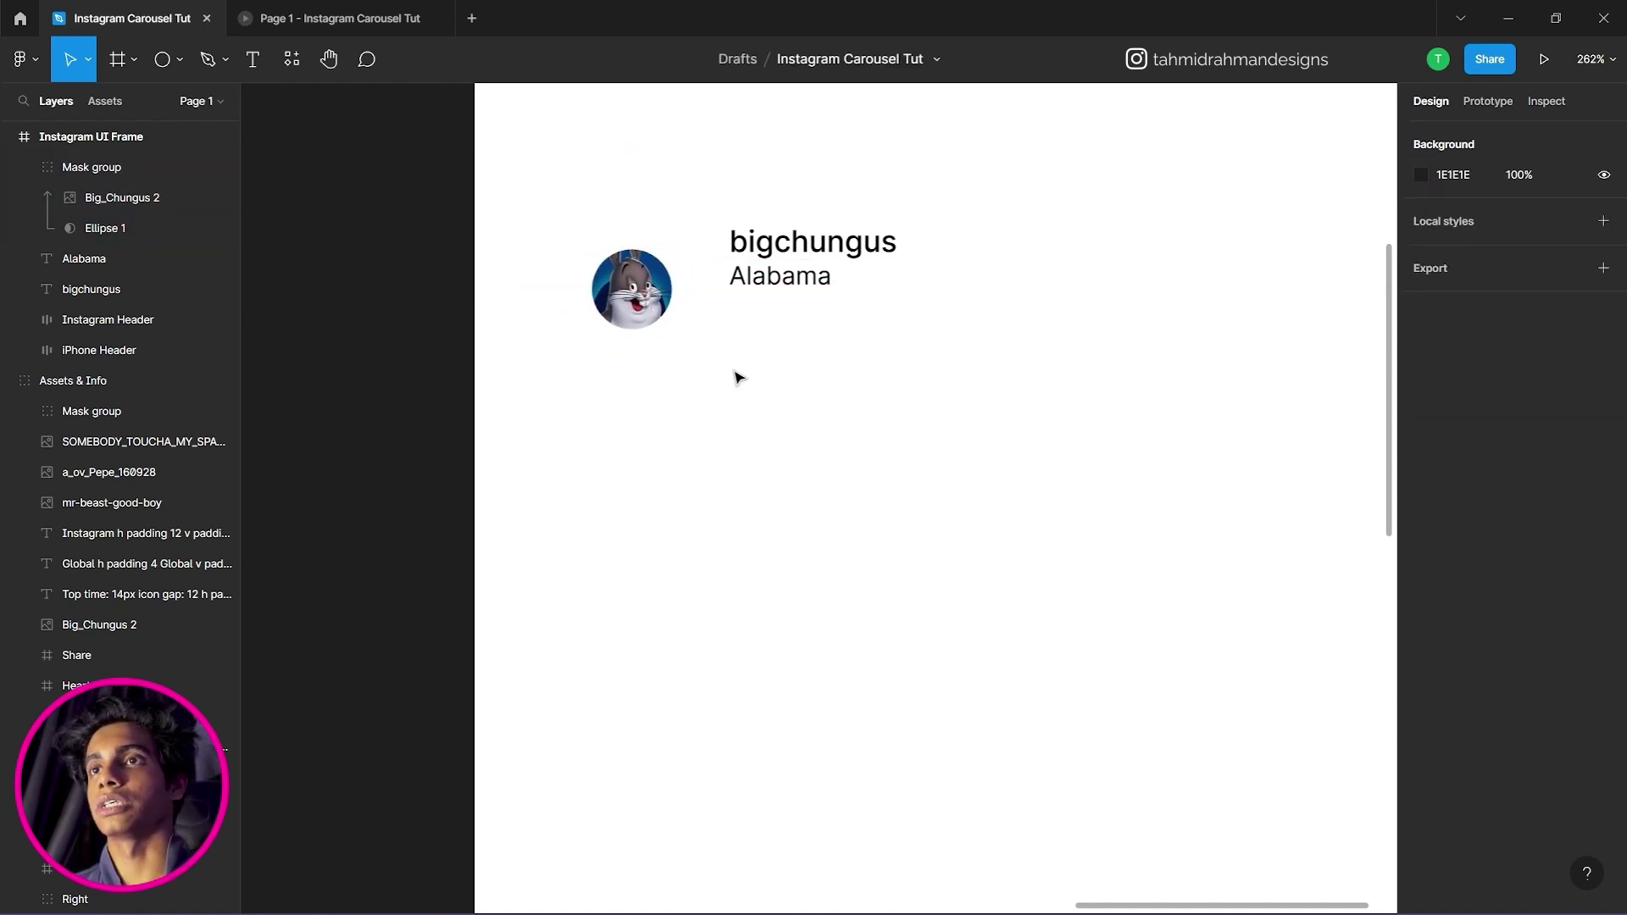
Bring the spec notes into view and draw a circle about 5 × 5 below the profile picture.
scroll(708, 468, down, 5)
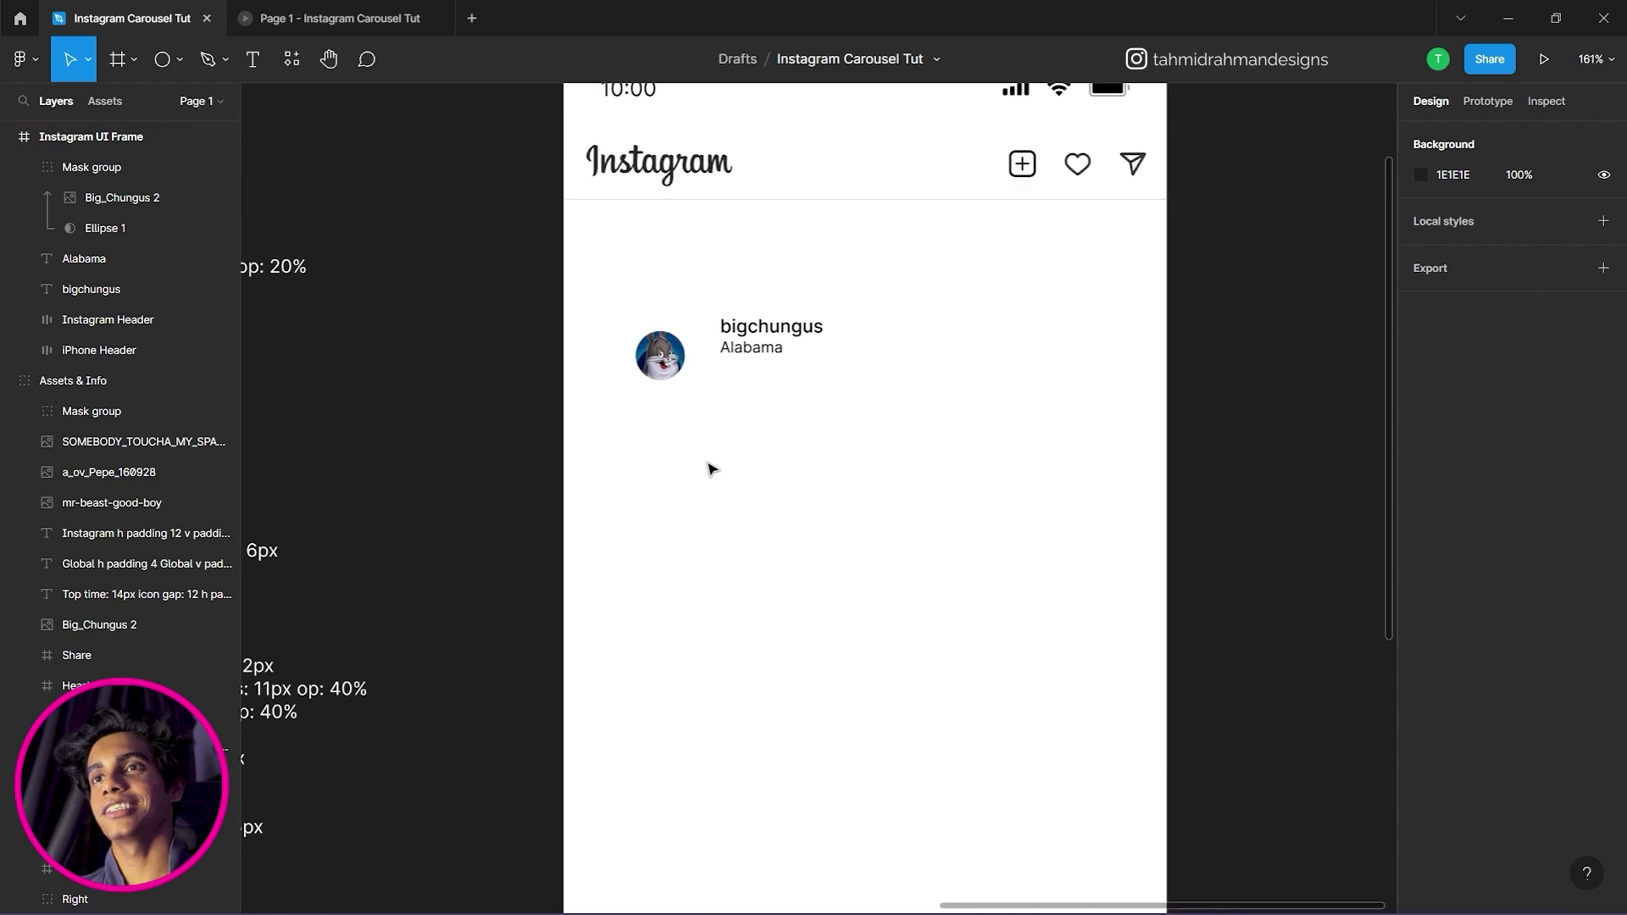
scroll(710, 471, up, 2)
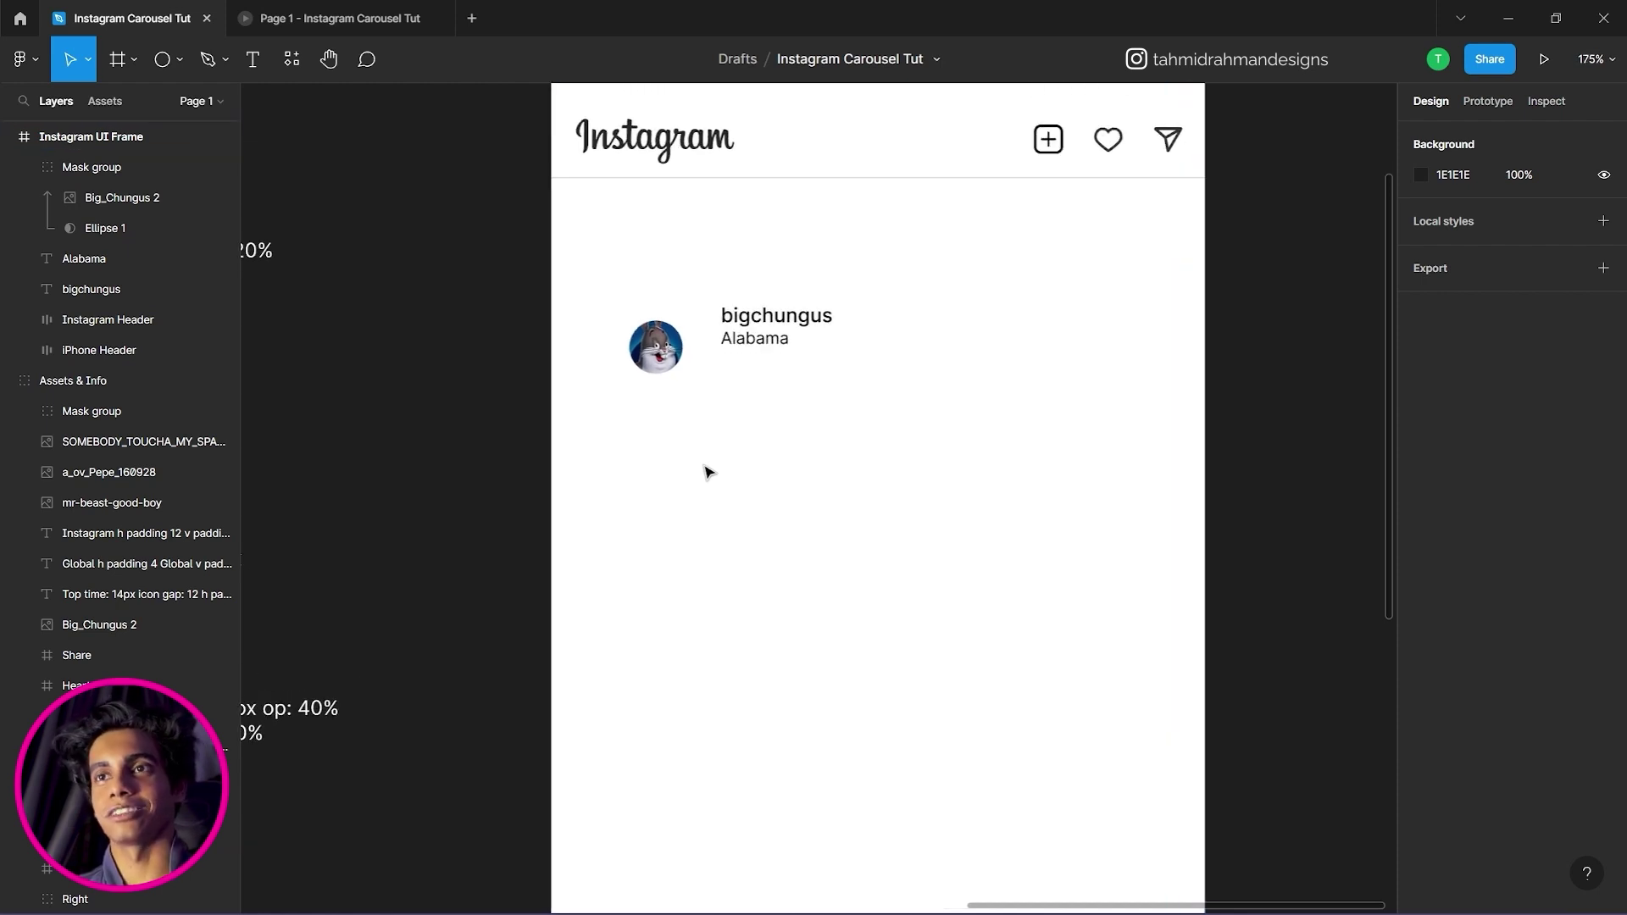
scroll(683, 472, up, 3)
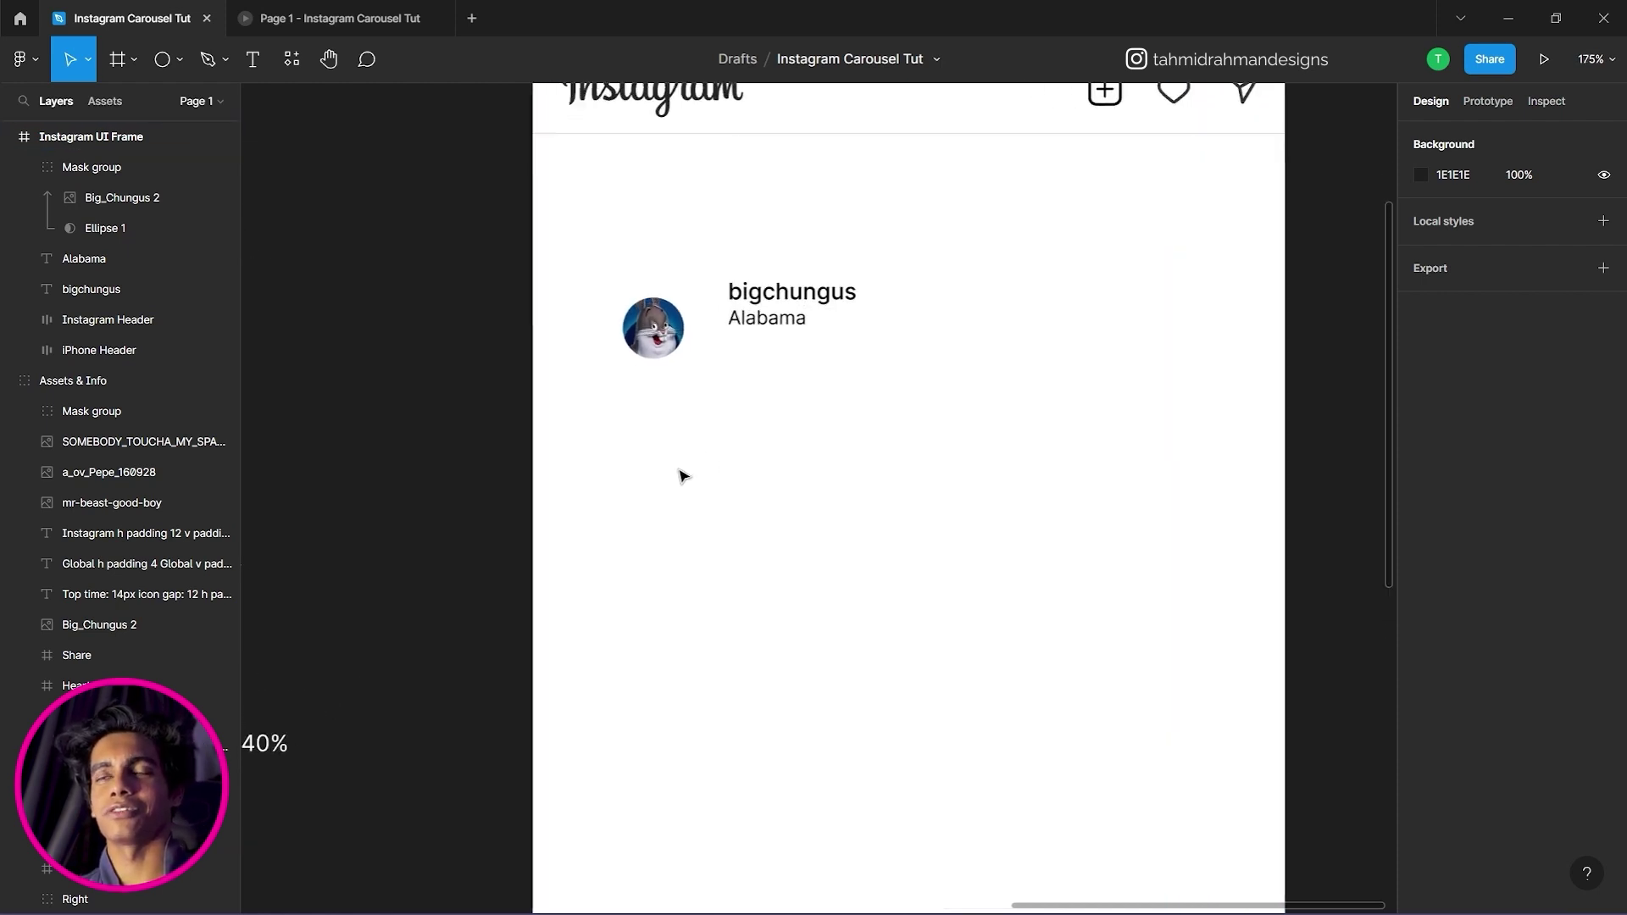
drag(657, 487, 1199, 469)
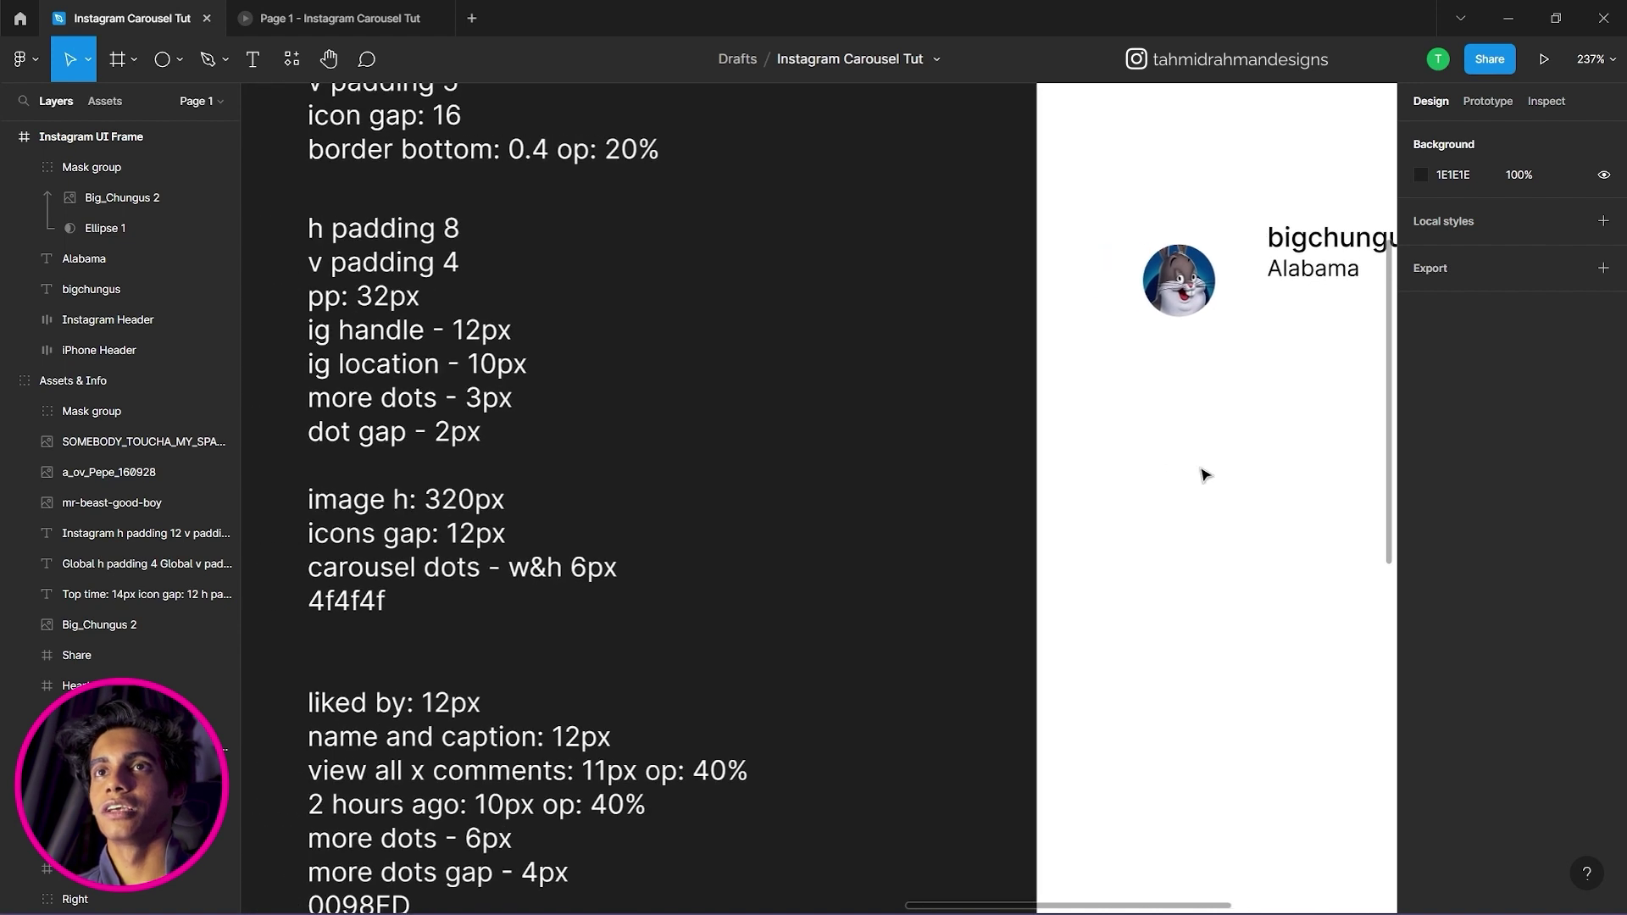
click(162, 59)
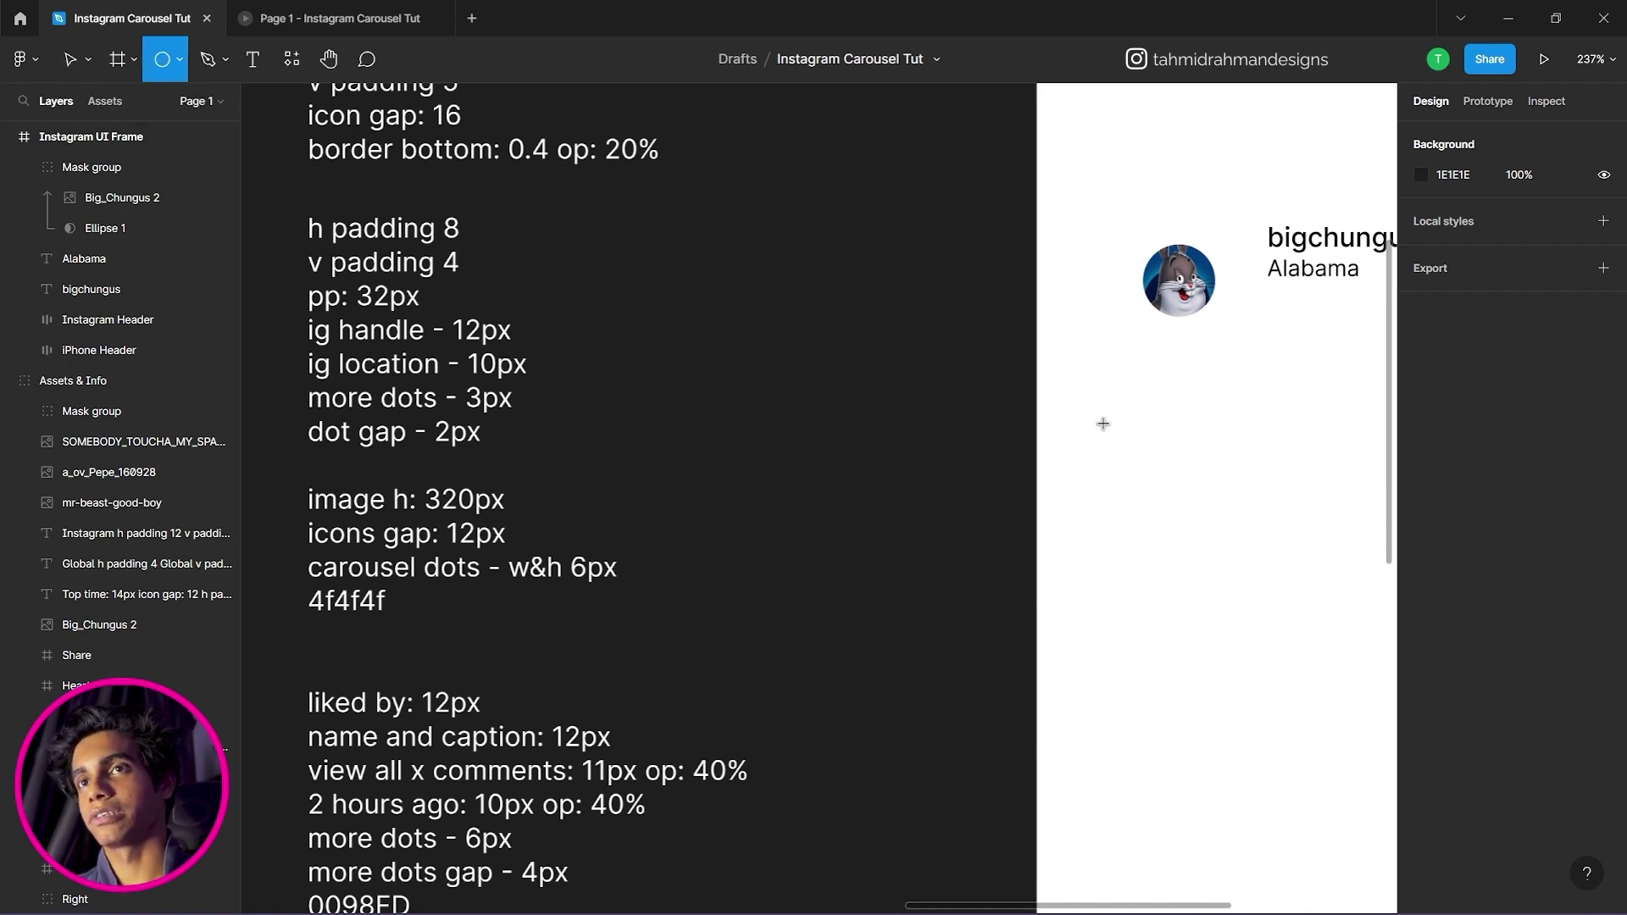
drag(1103, 423, 1113, 434)
key(Escape)
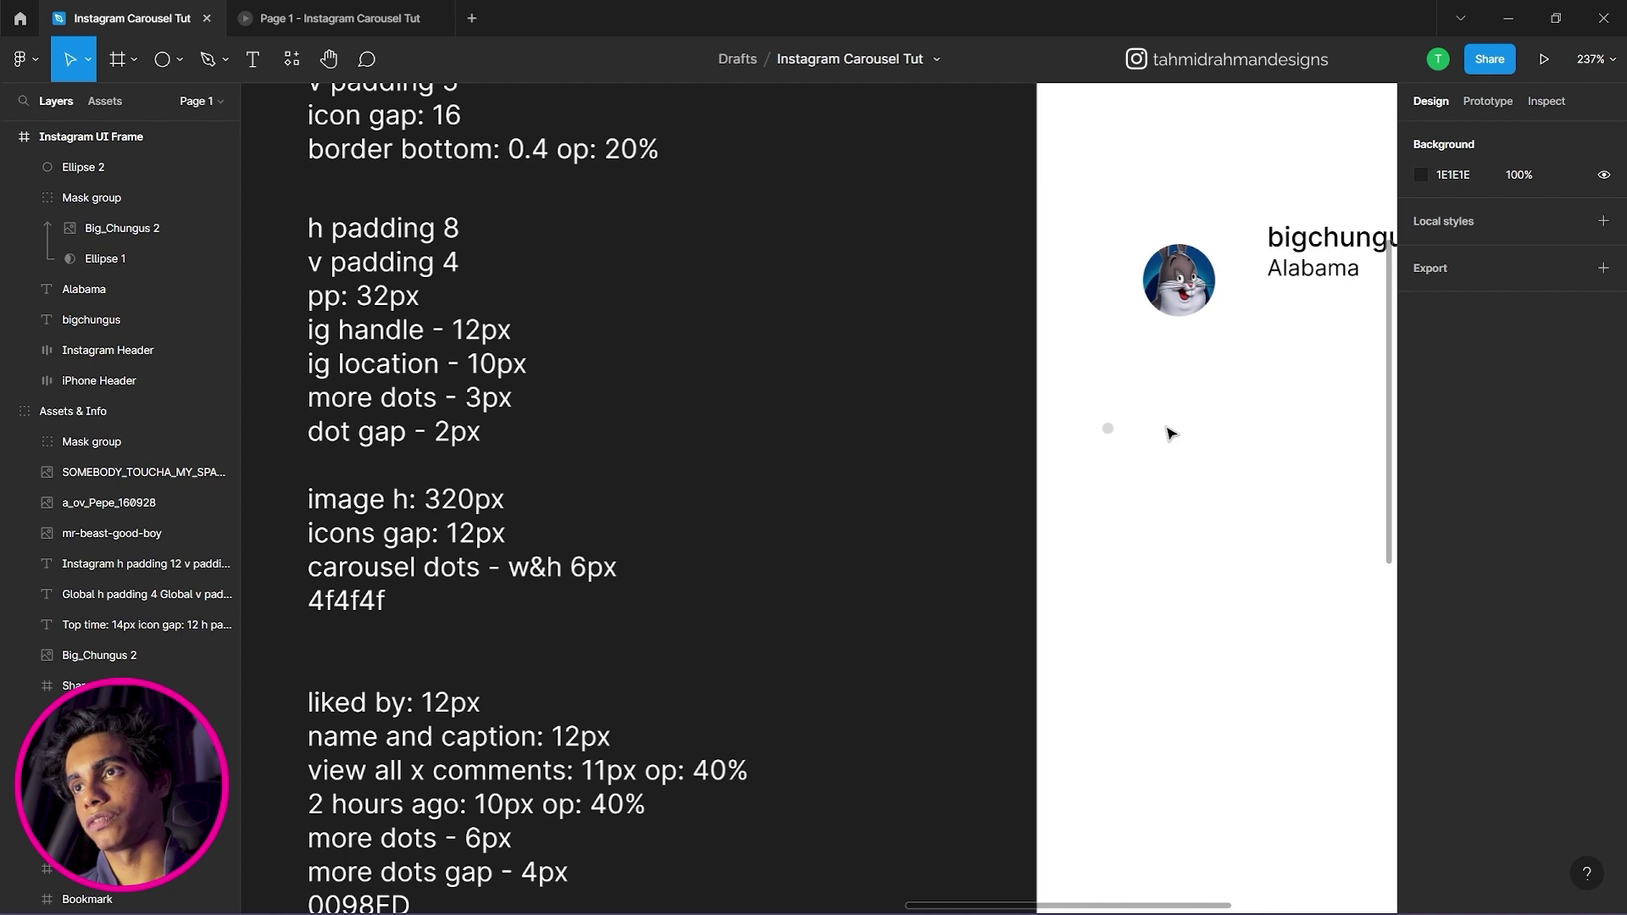
Check the more-dots size in the spec notes and set the small circle's width and height to 3.
click(1110, 431)
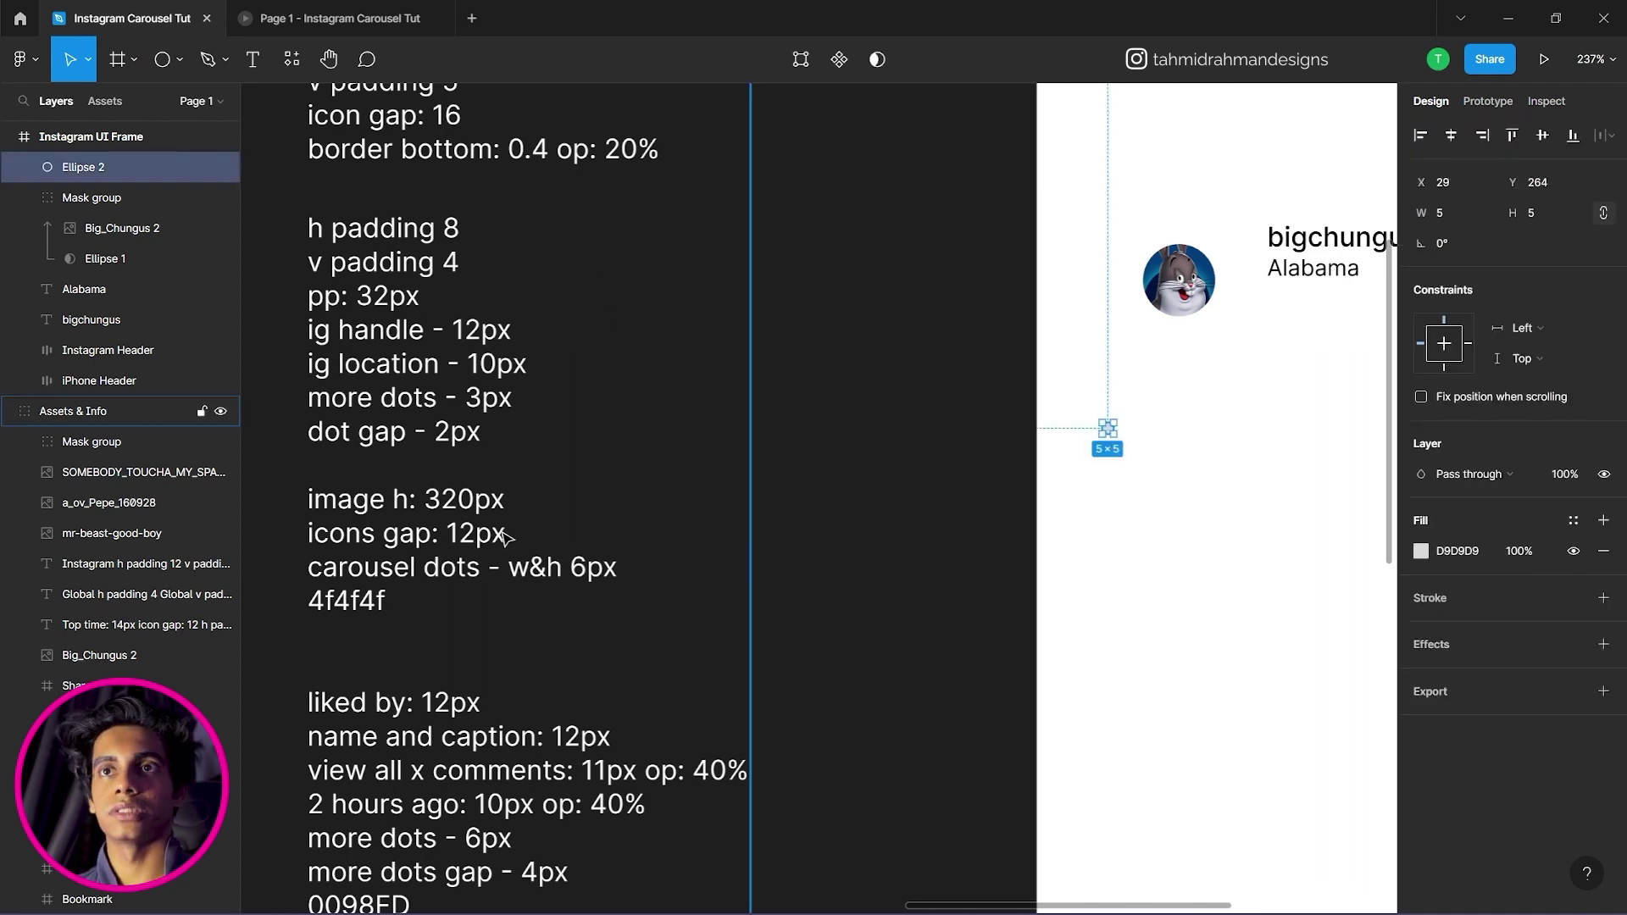
drag(628, 452, 598, 481)
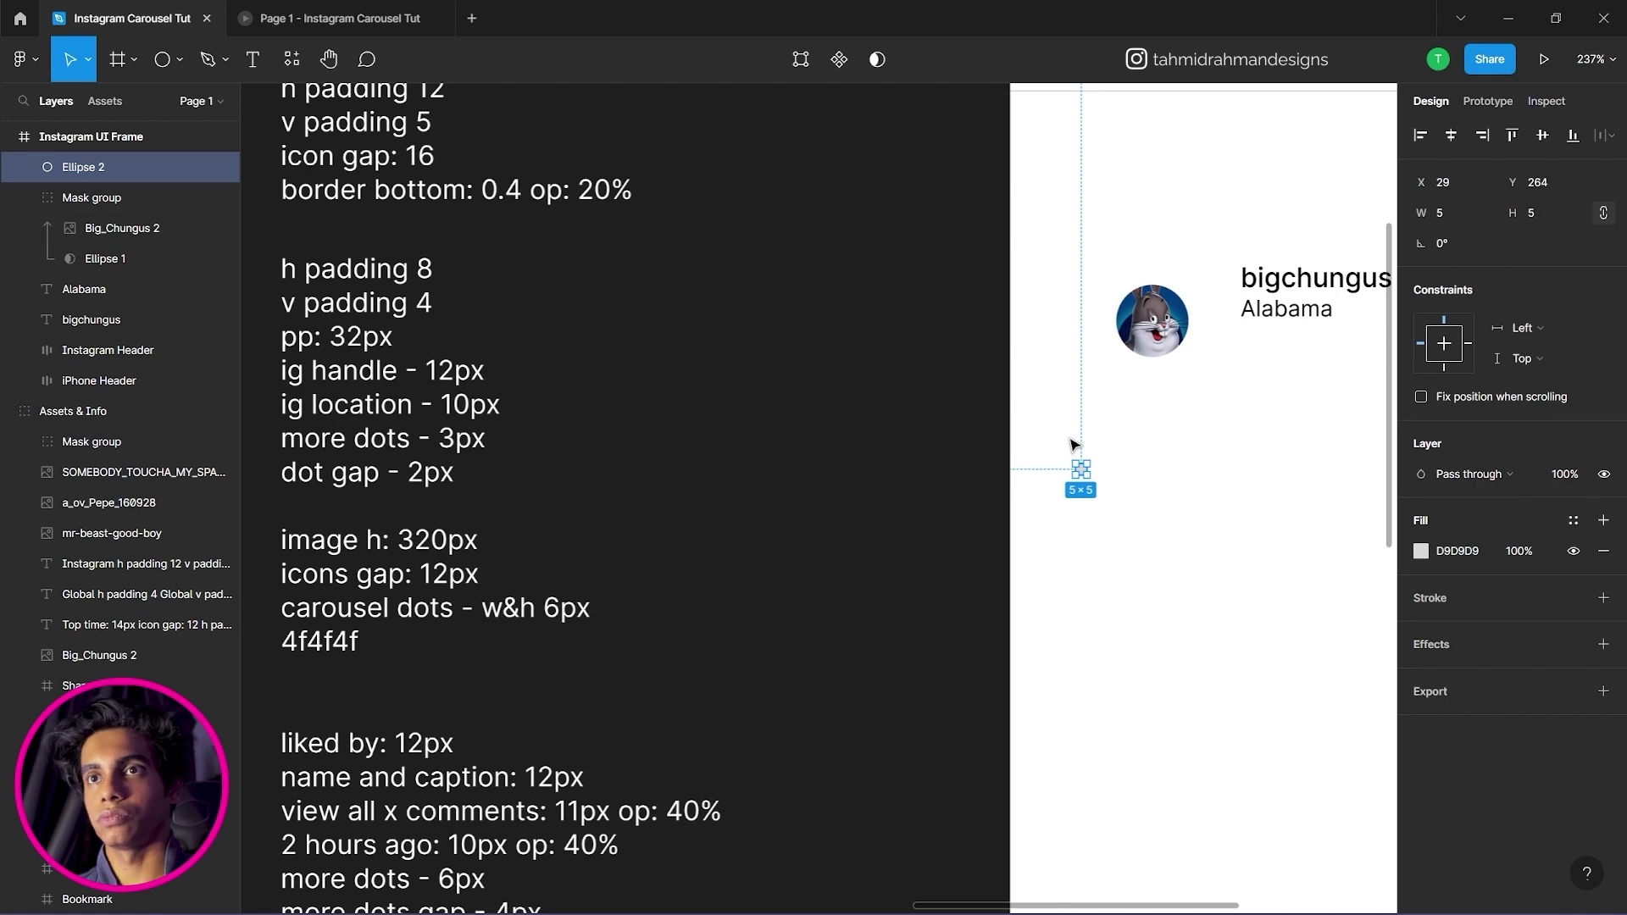
drag(971, 431, 920, 444)
click(1460, 219)
key(Escape)
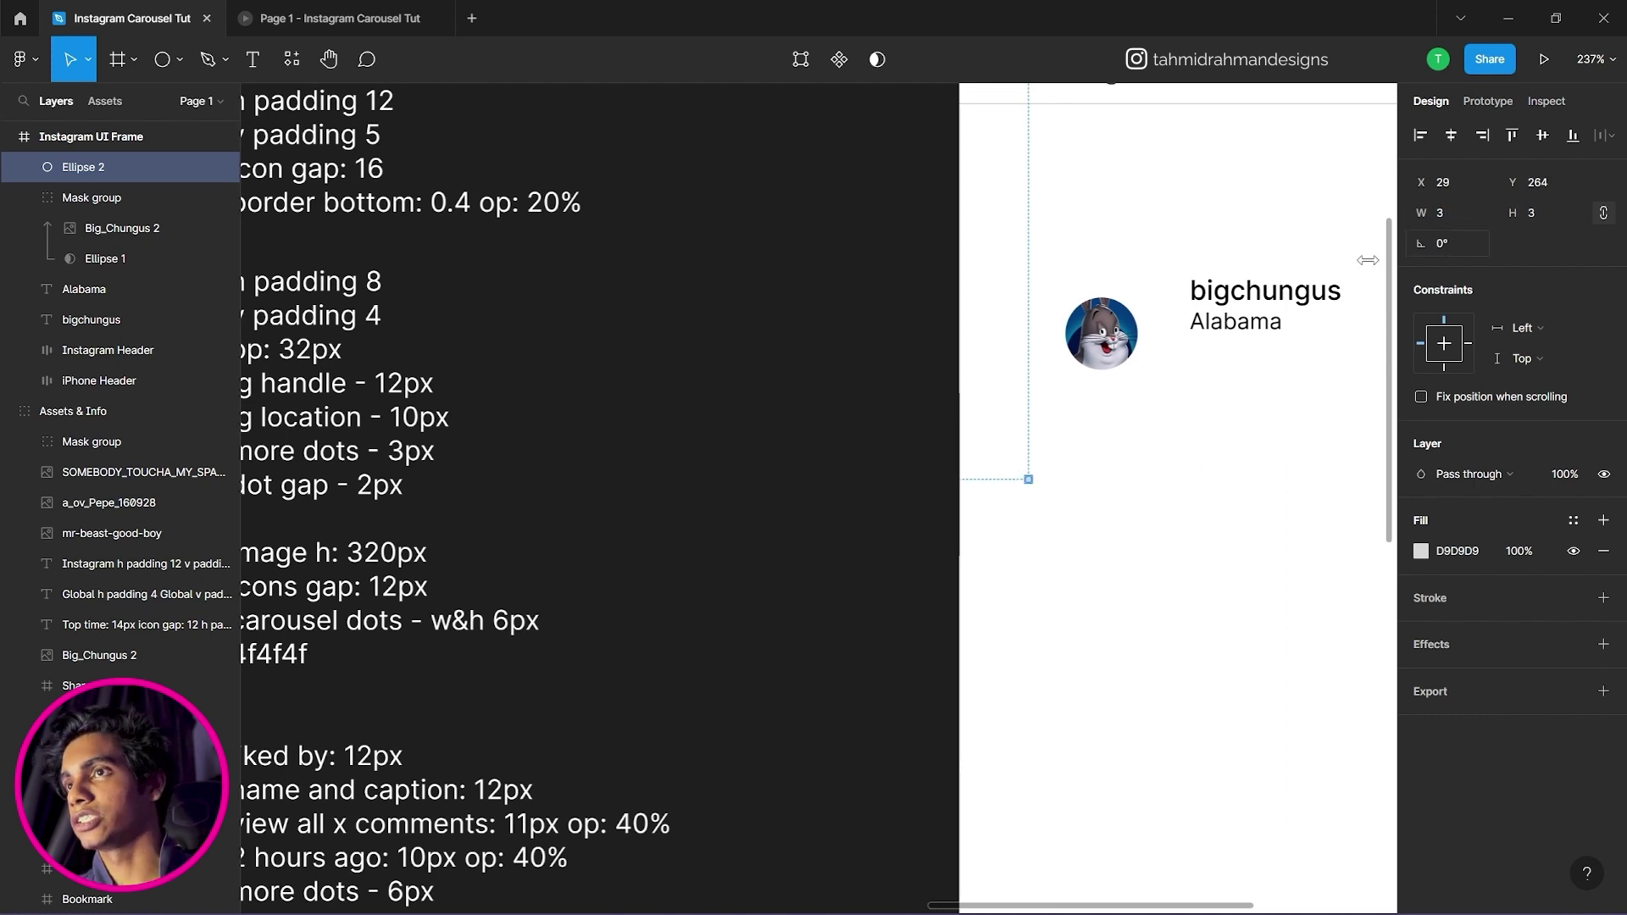
click(1139, 498)
scroll(1079, 497, up, 5)
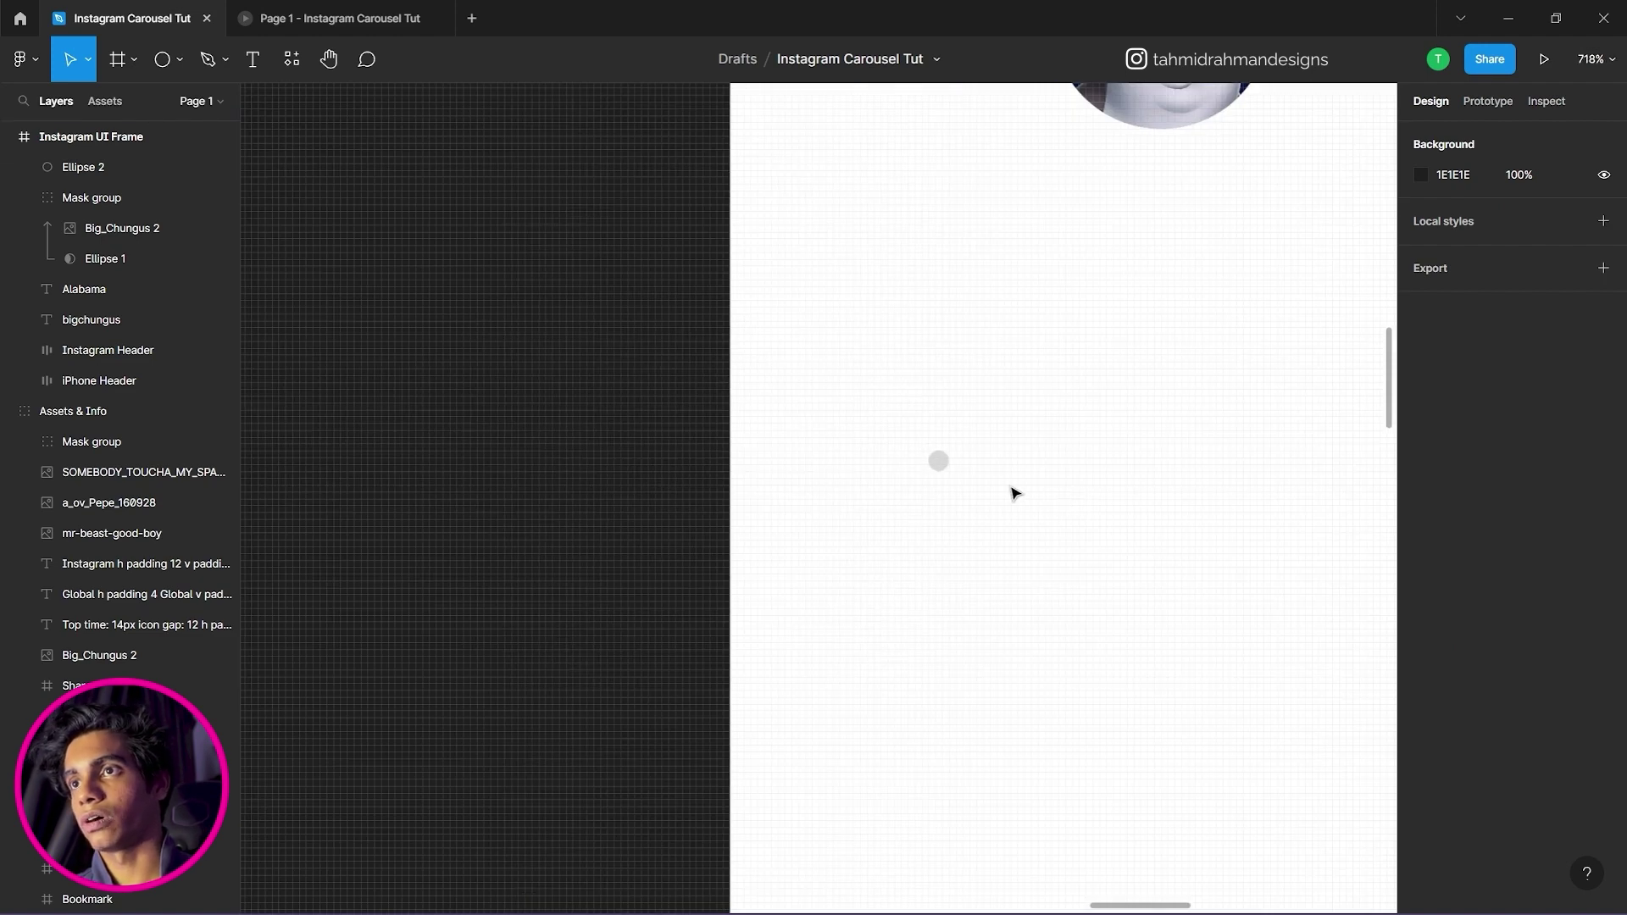
scroll(1028, 489, down, 1)
click(972, 470)
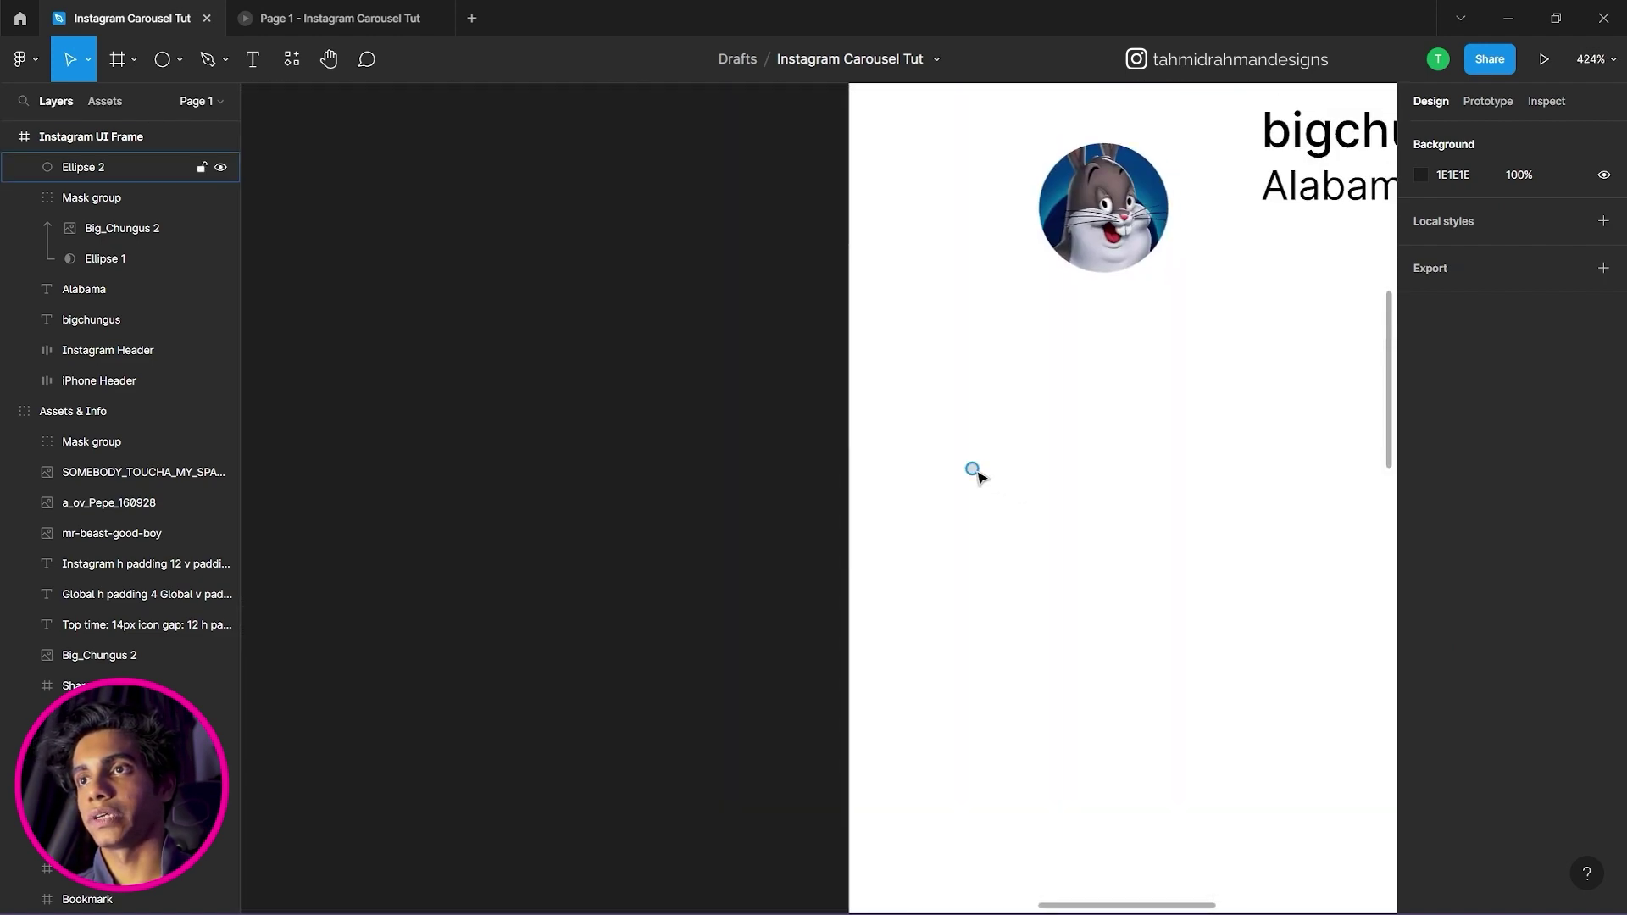
key(ctrl+d)
key(Delete)
Check the dot colour in the spec notes and set the 3 px circle's fill to 4F4F4F.
scroll(1028, 496, down, 4)
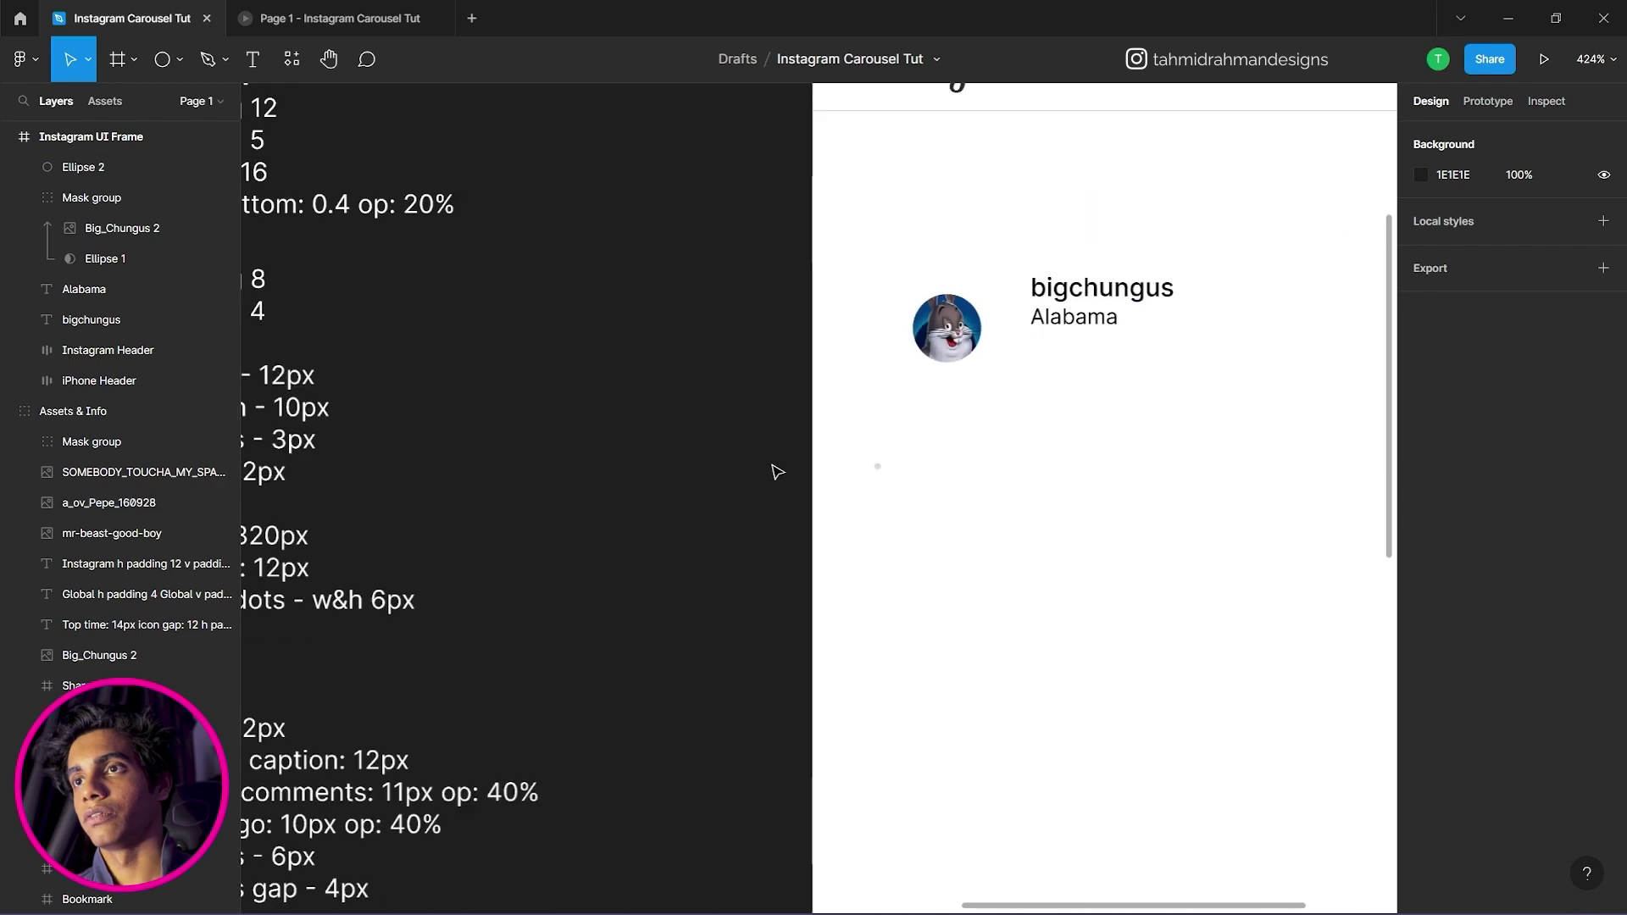
scroll(873, 454, left, 3)
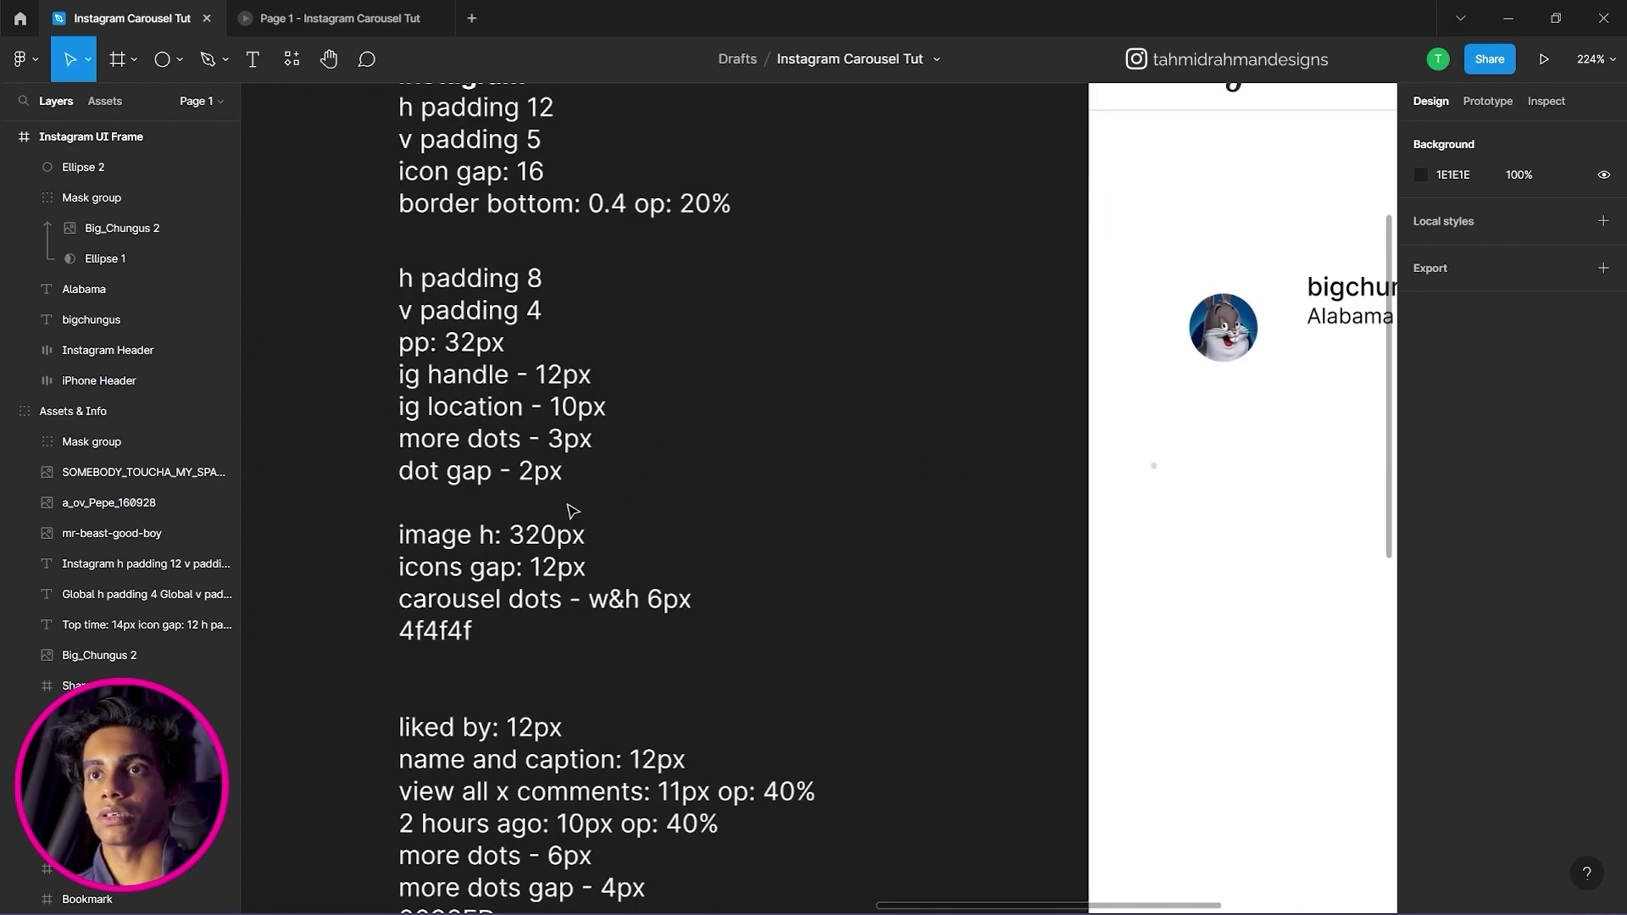
scroll(763, 517, down, 2)
scroll(763, 517, right, 1)
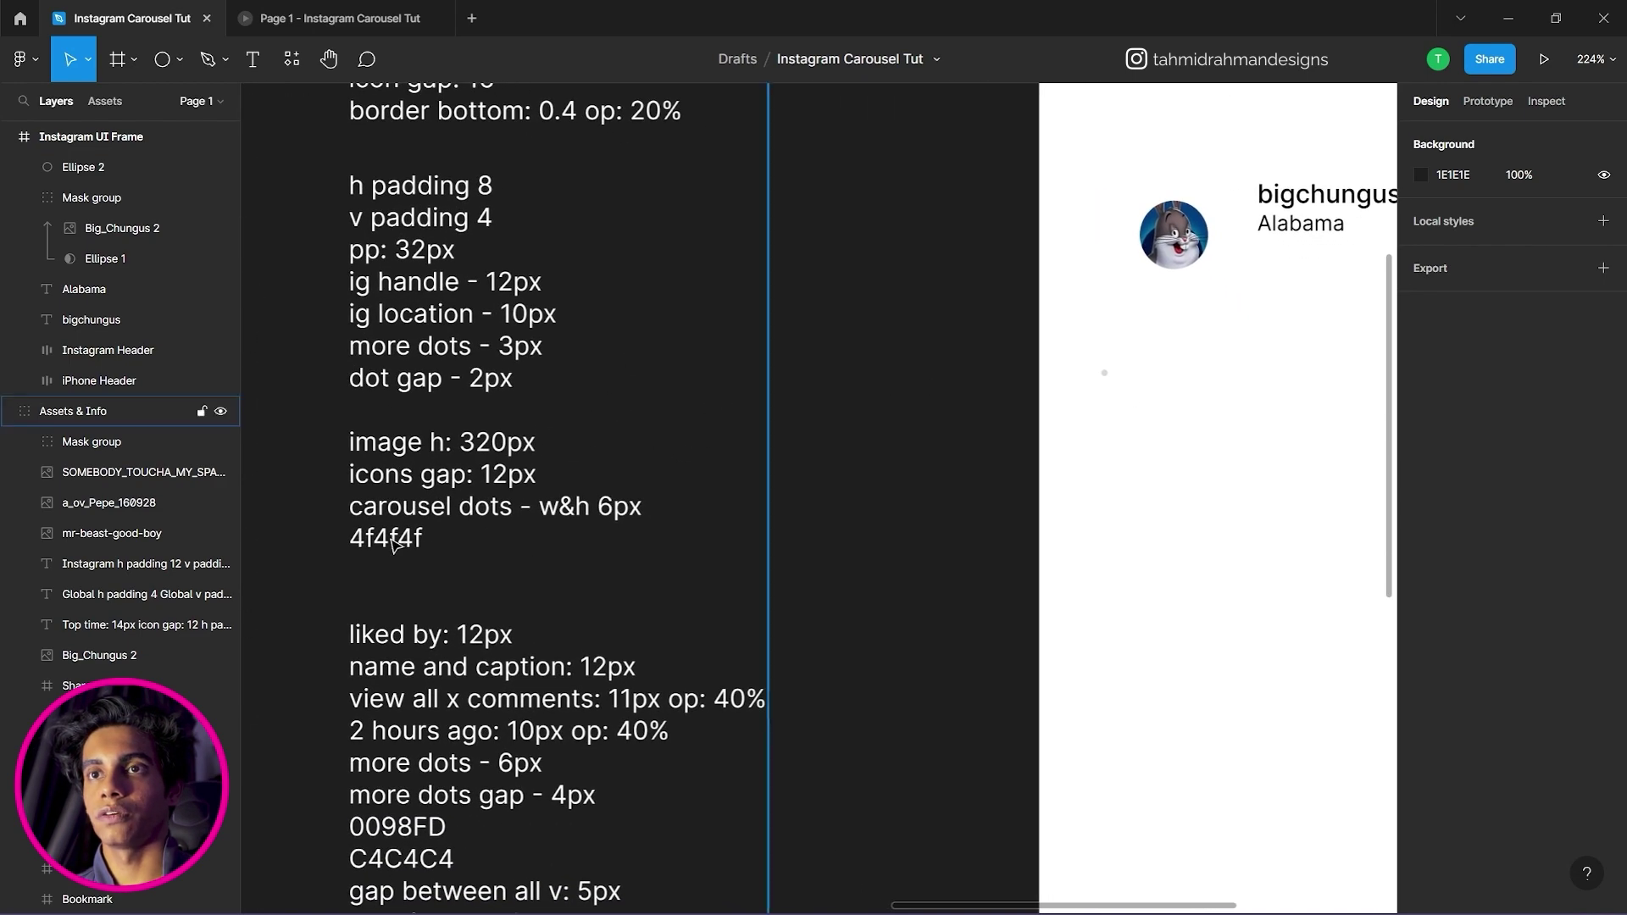
scroll(490, 555, down, 5)
scroll(1228, 440, up, 5)
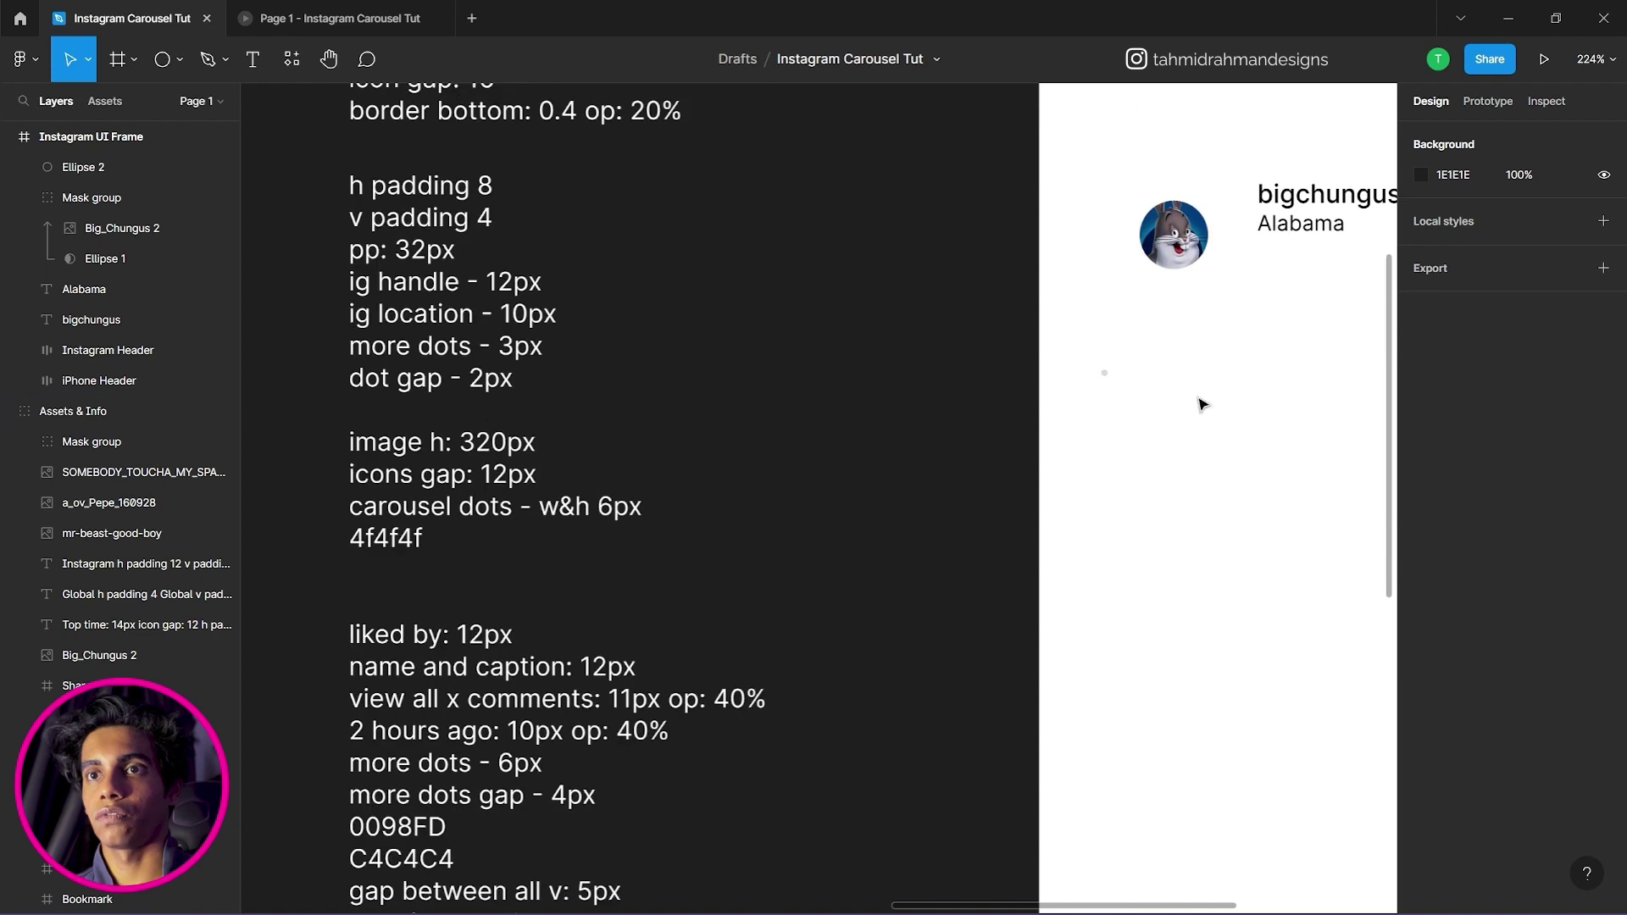
scroll(1186, 381, up, 3)
scroll(1184, 381, up, 1)
click(1050, 371)
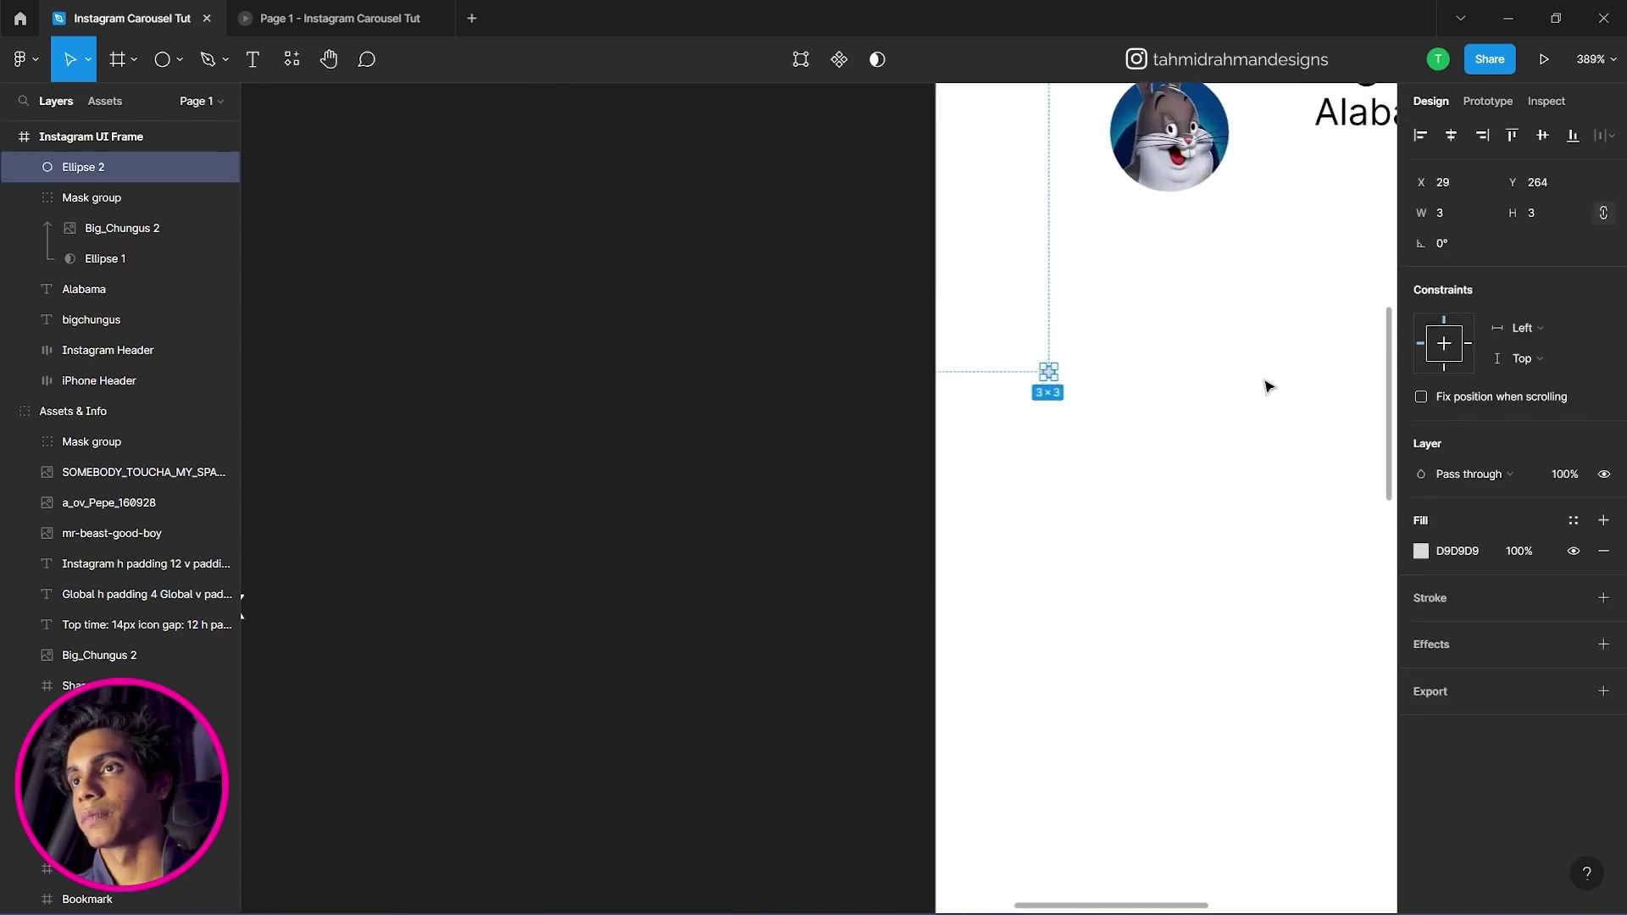
click(1459, 552)
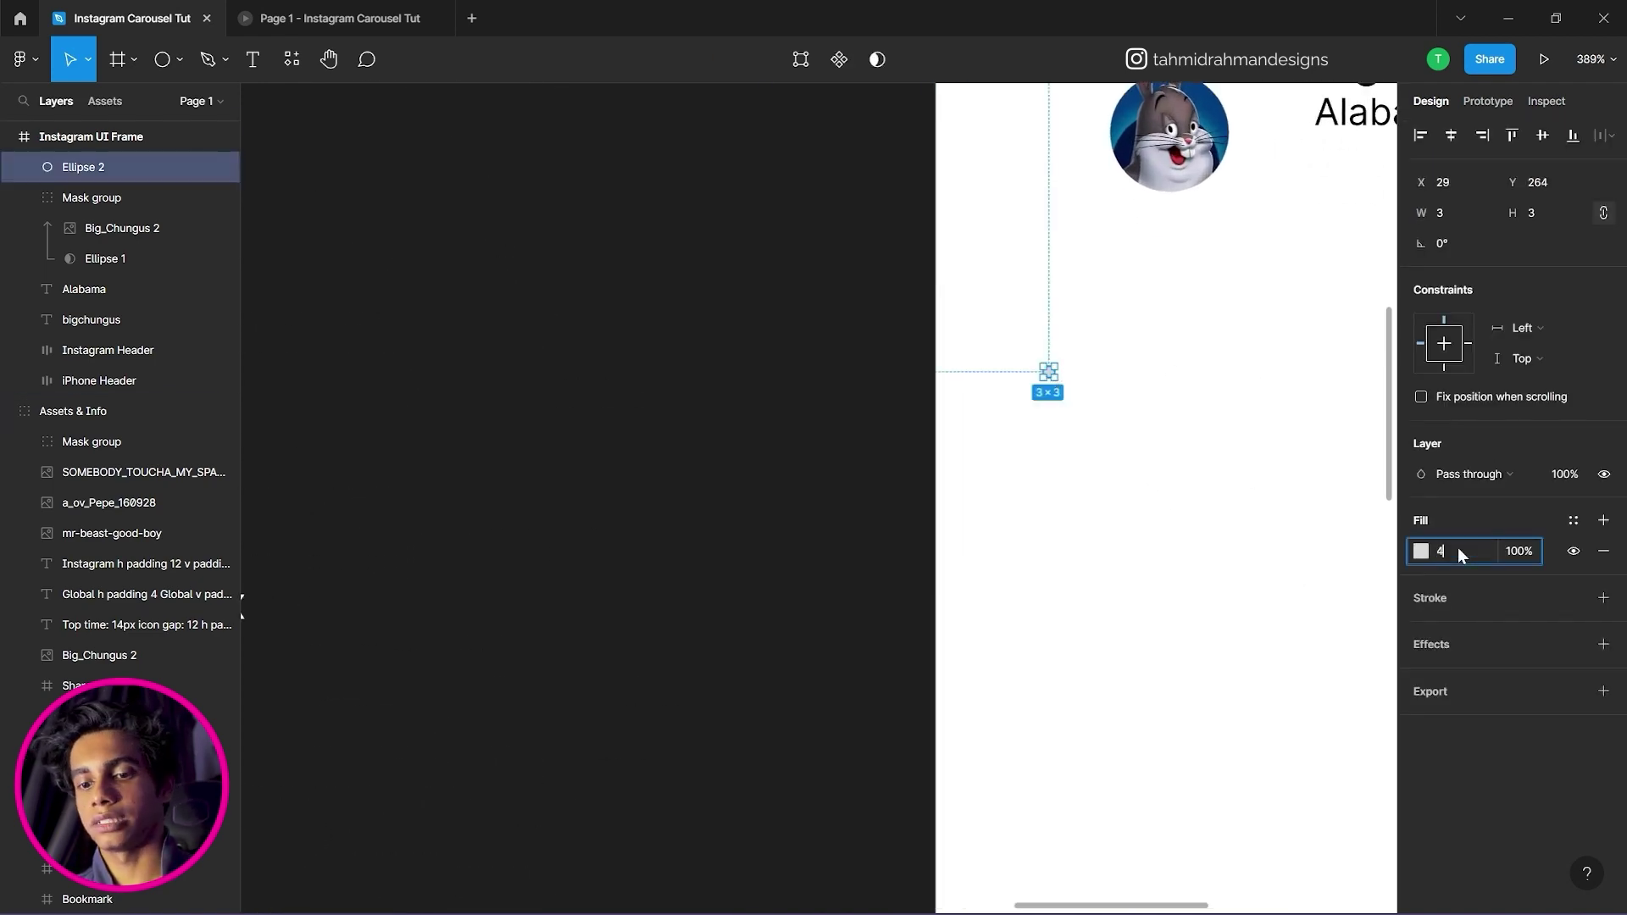
text(4f4f4f)
key(Return)
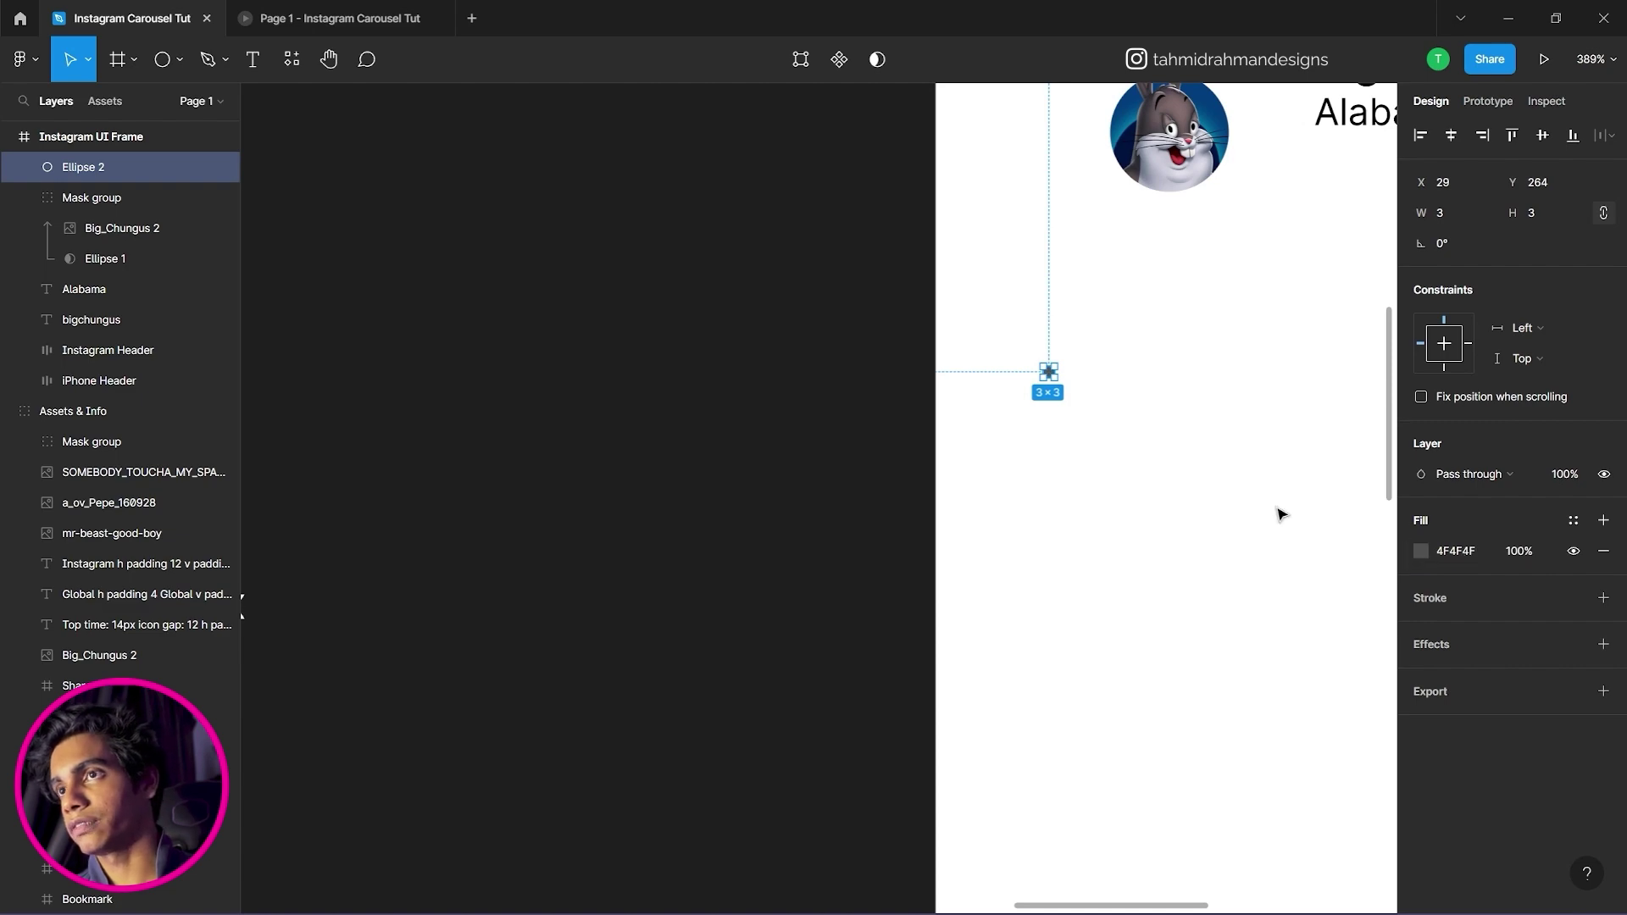
click(1230, 486)
drag(1224, 482, 951, 509)
click(776, 399)
scroll(778, 402, up, 5)
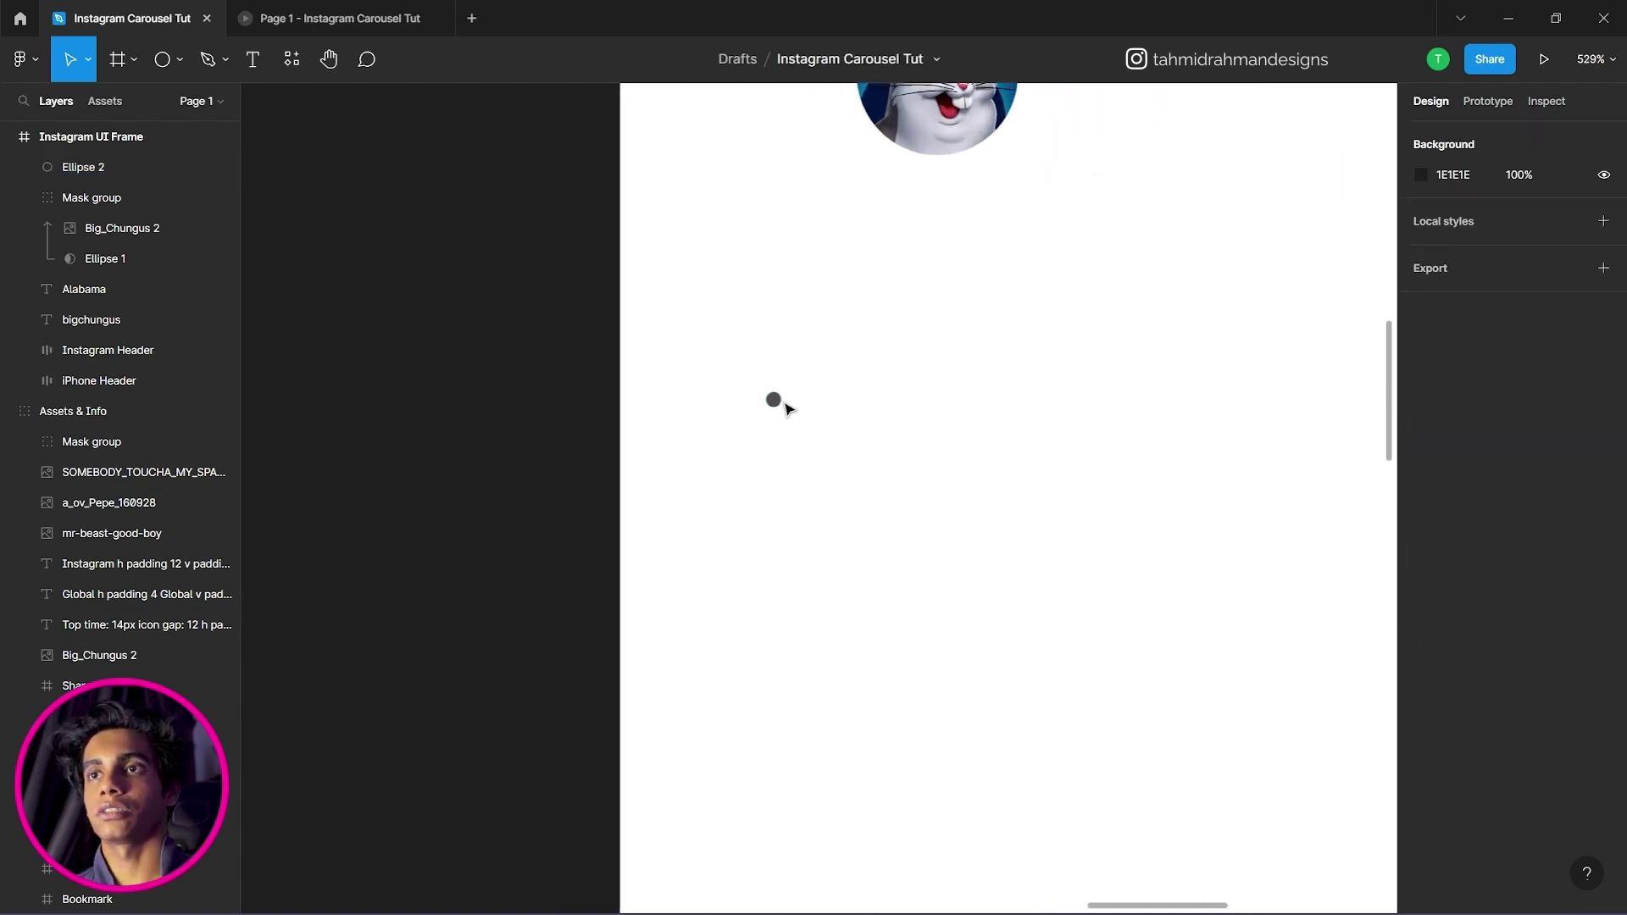
drag(775, 399, 818, 402)
click(842, 411)
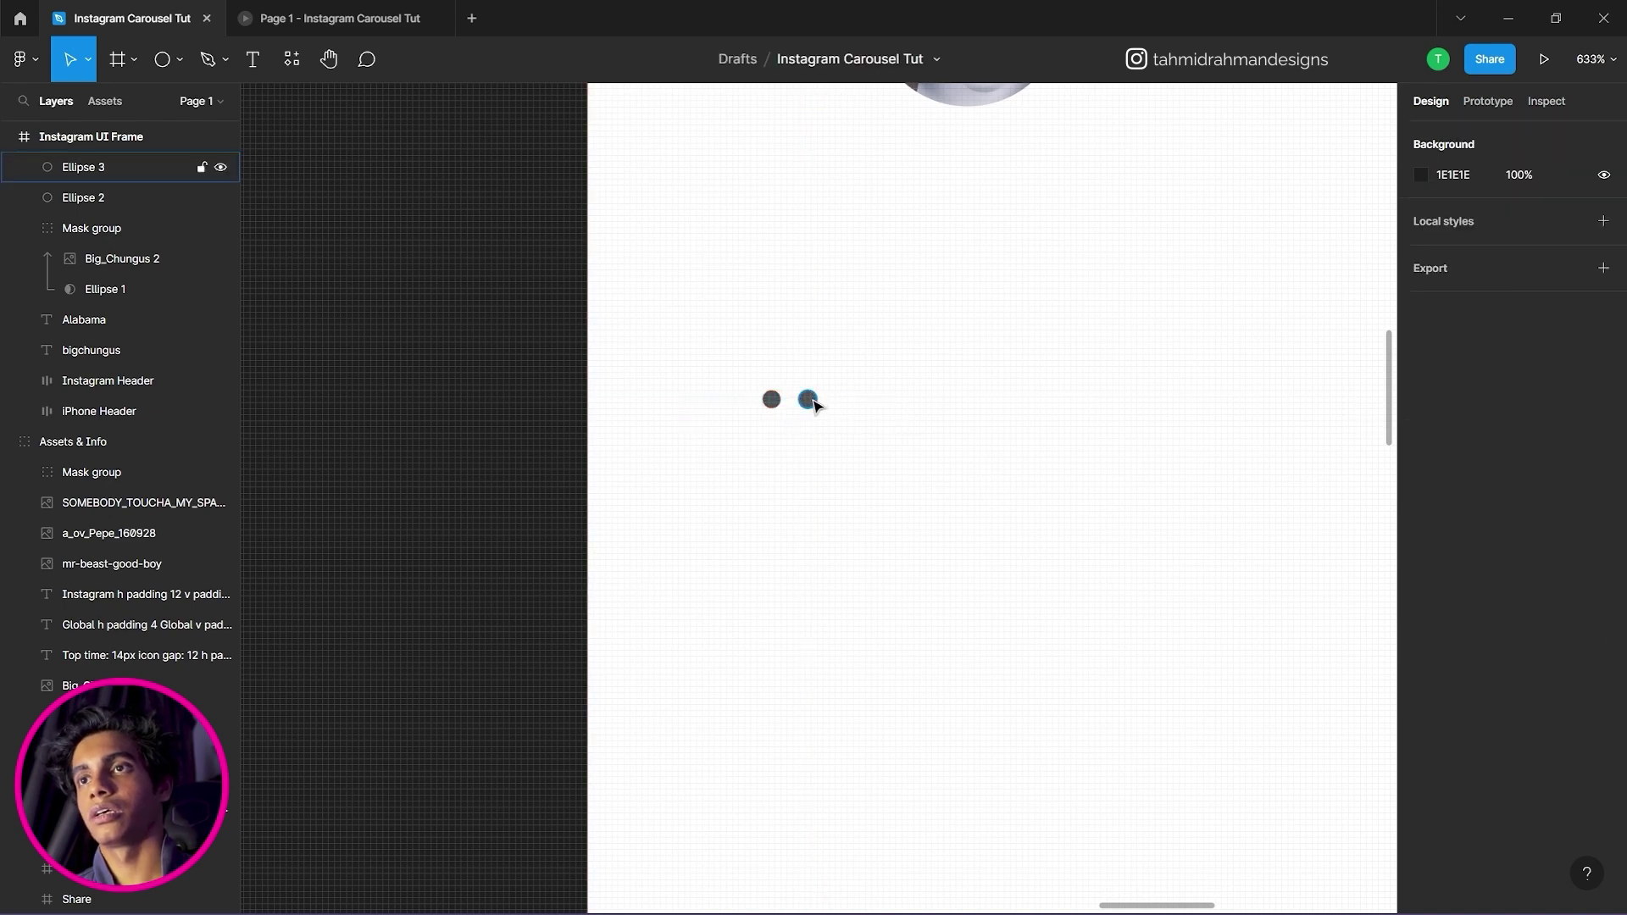
click(810, 399)
key(Delete)
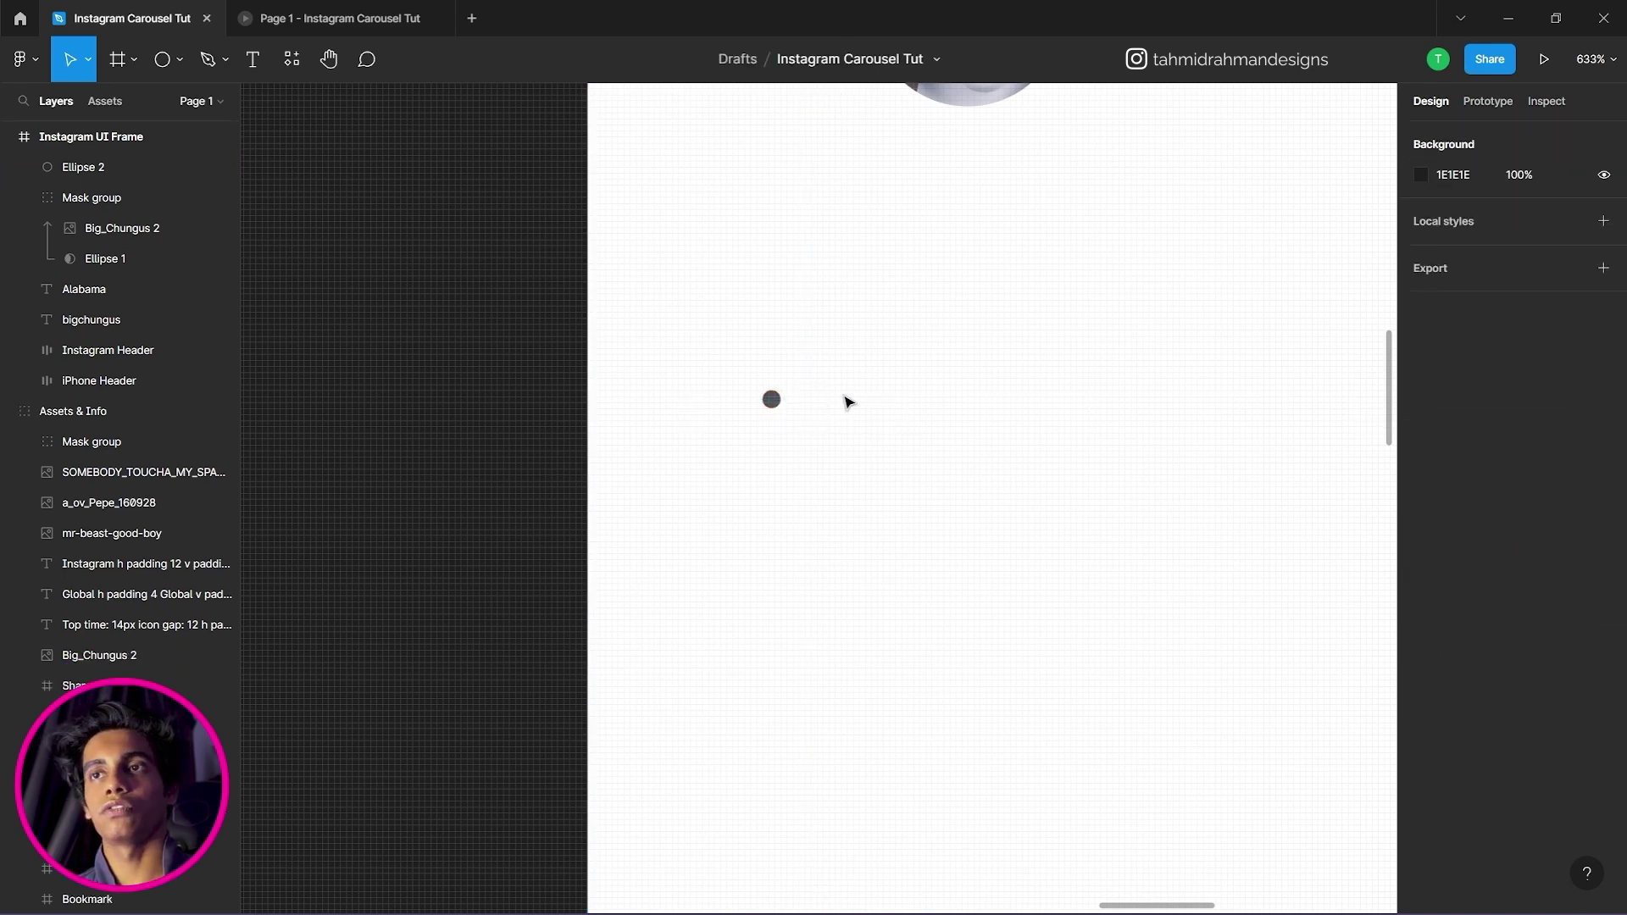
Duplicate the dark grey dot twice beside the original to form an evenly spaced row of three, about 19 × 3 overall.
click(773, 399)
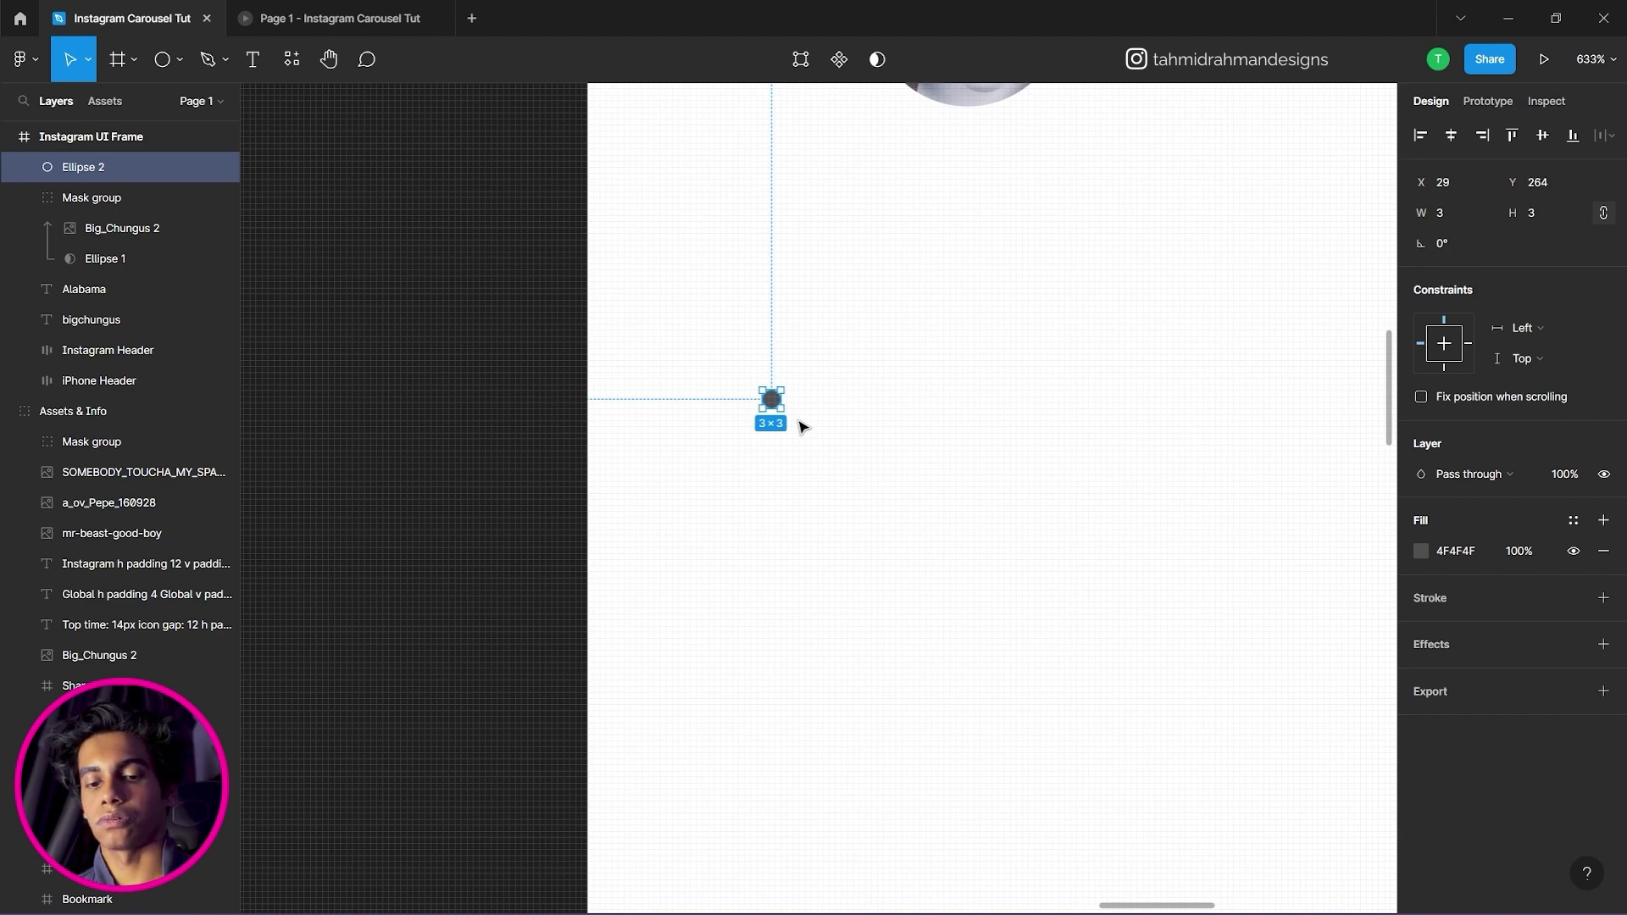
drag(773, 404, 842, 402)
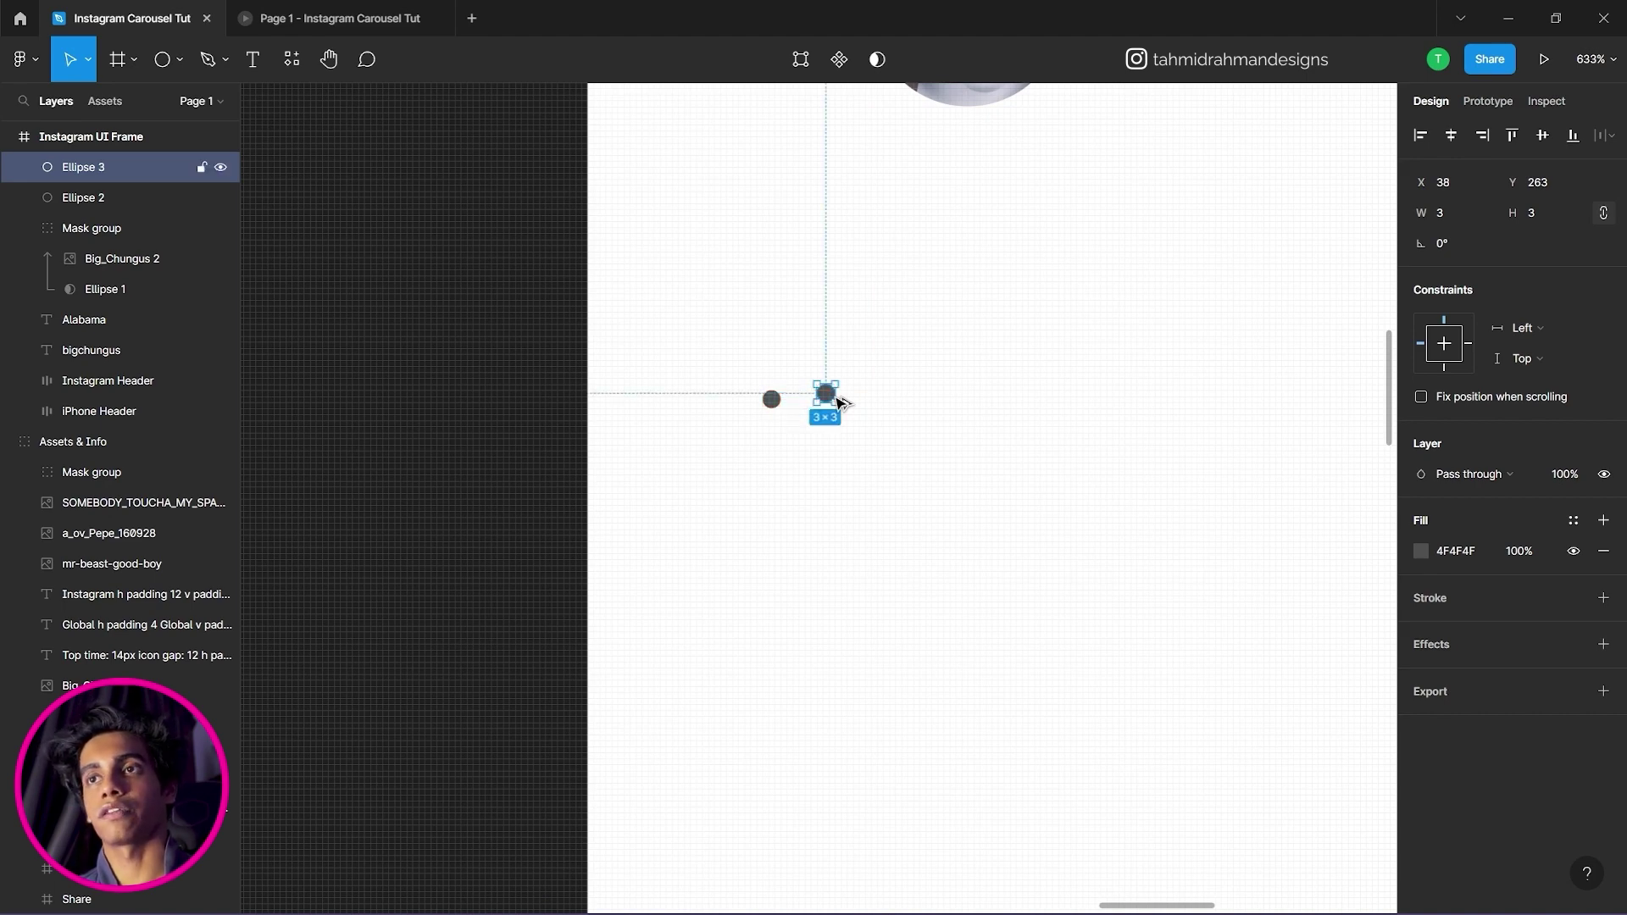
click(882, 411)
drag(830, 394, 873, 402)
click(726, 424)
Check the dot gap in the spec notes and put the three dots into a horizontal auto layout with spacing 2.
ctrl+scroll(787, 446, down, 8)
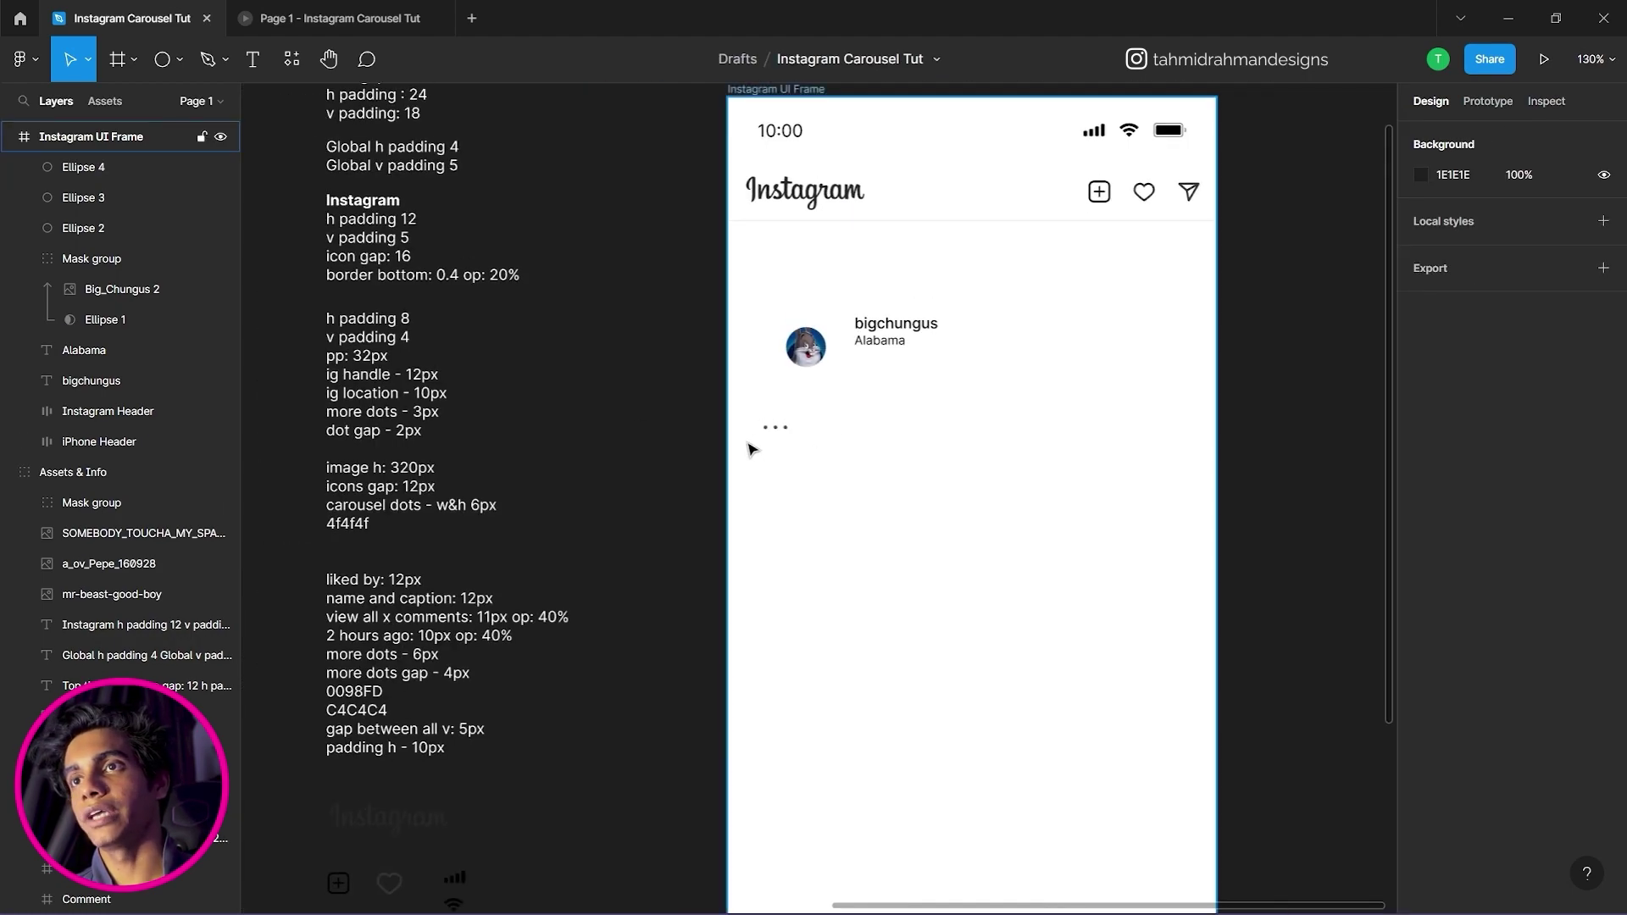
ctrl+scroll(586, 394, up, 3)
scroll(633, 396, left, 3)
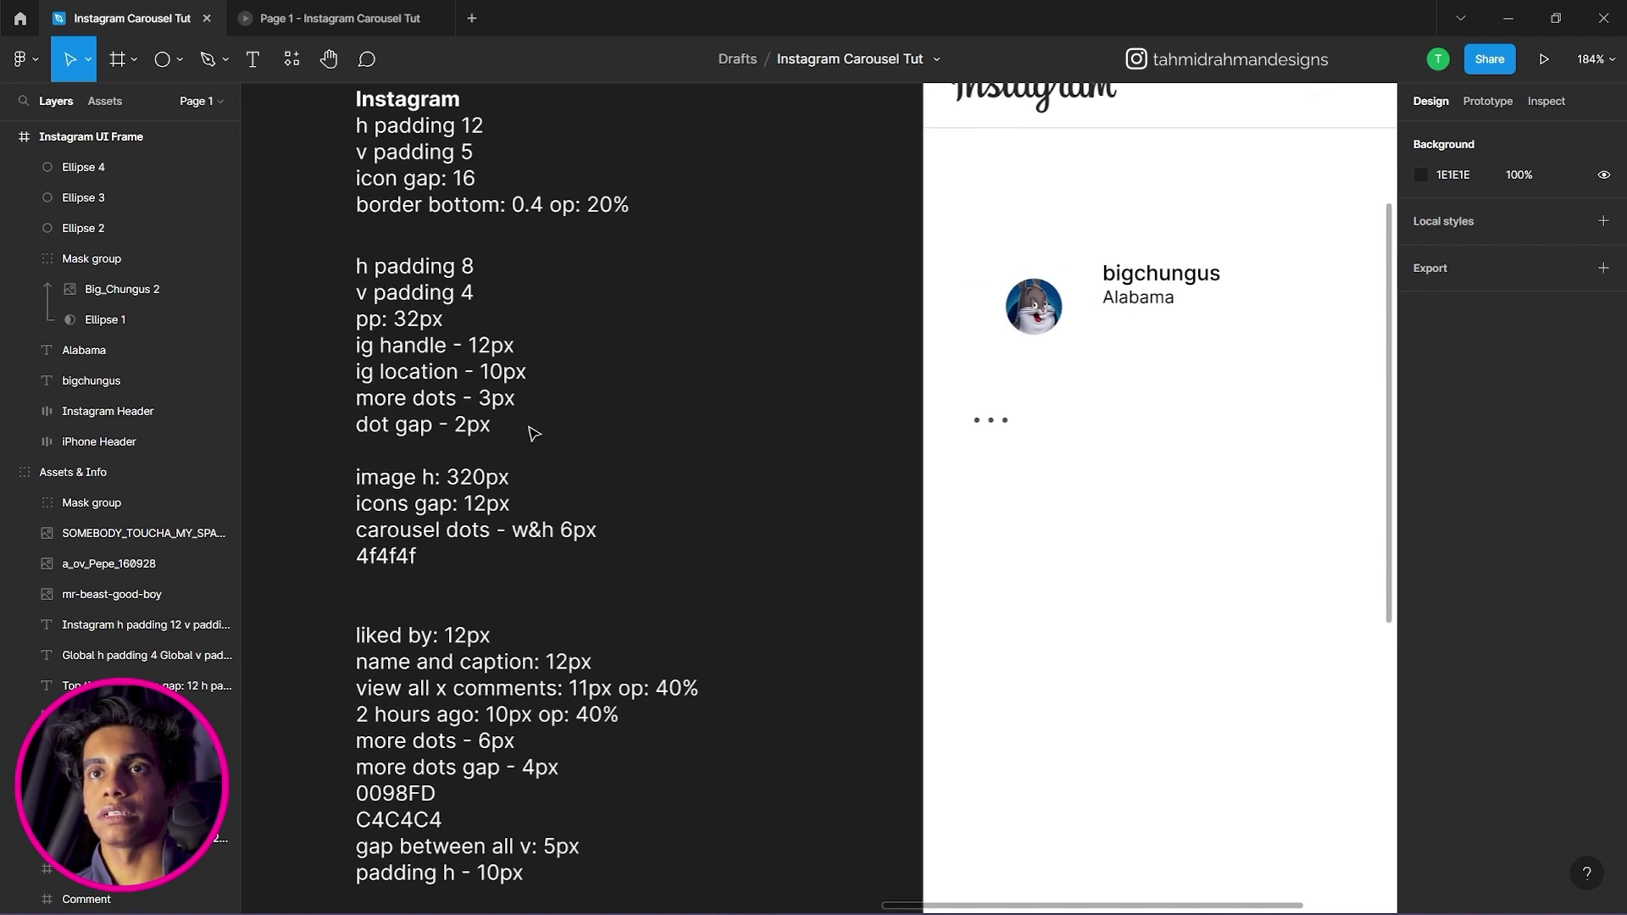
ctrl+scroll(1093, 428, up, 4)
drag(951, 381, 823, 431)
right_click(888, 419)
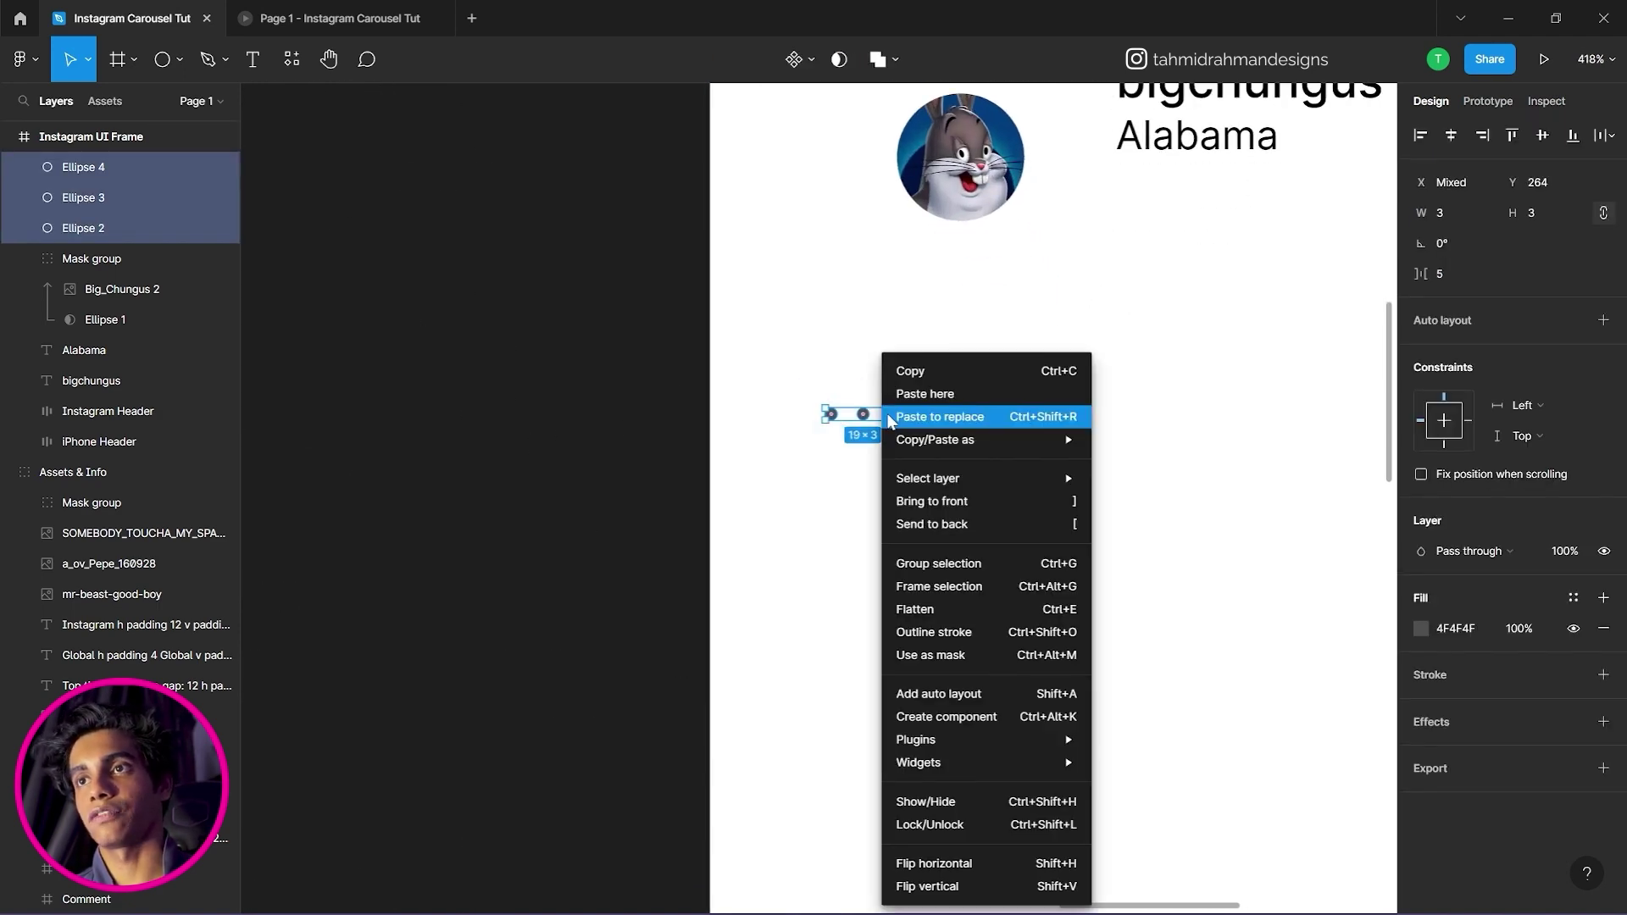
click(966, 697)
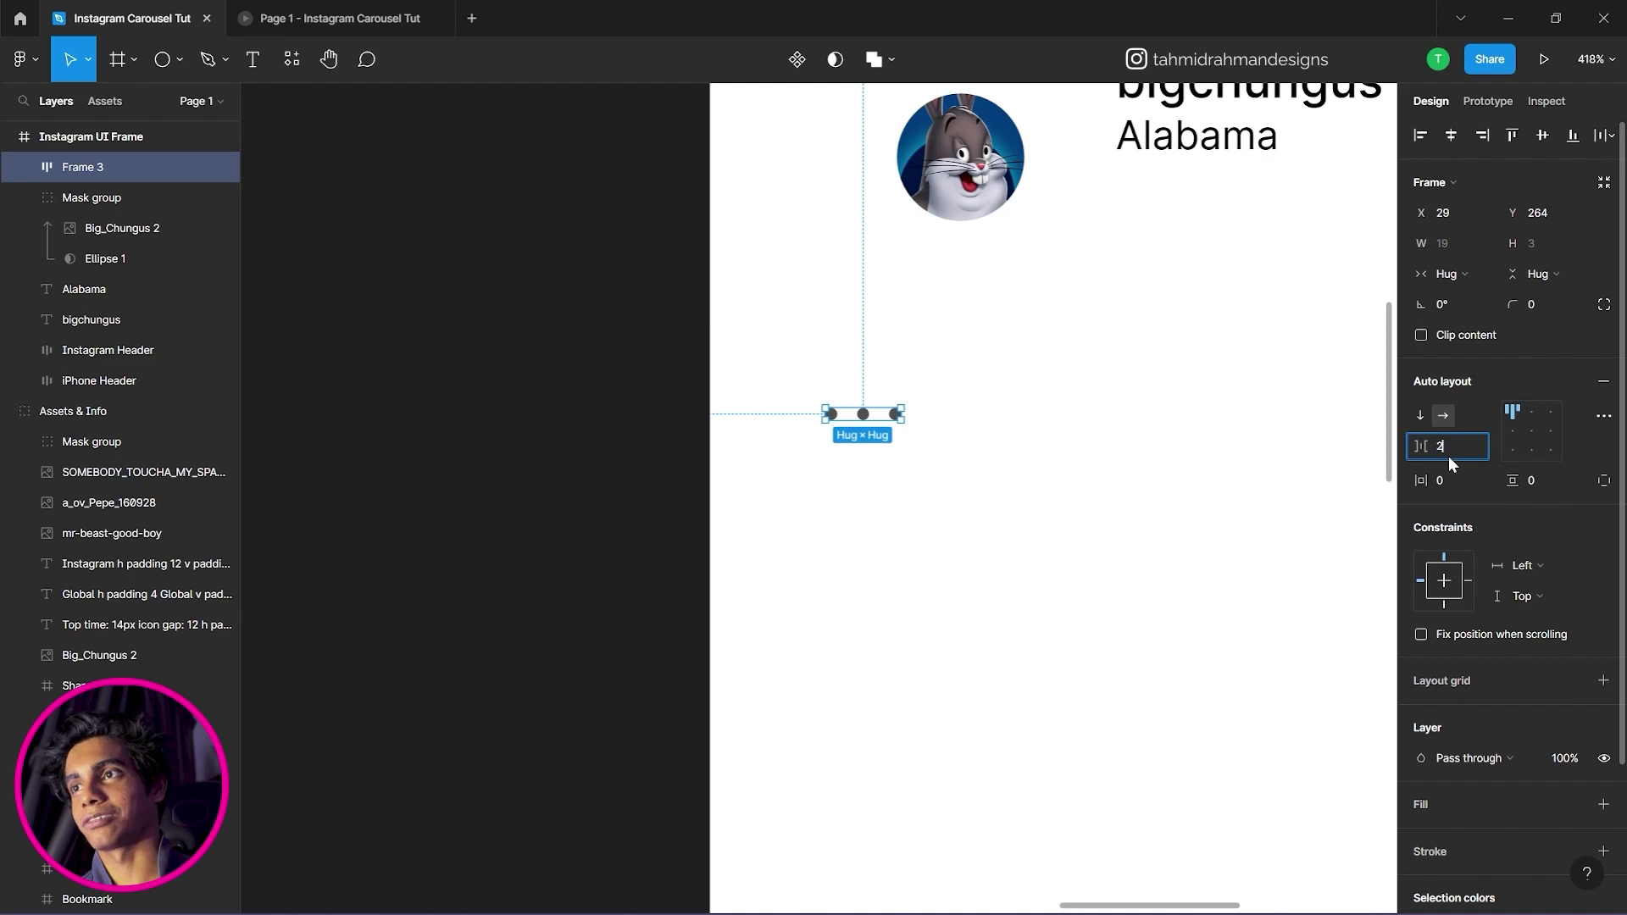
key(Return)
Move the three-dot frame up beside the account name, well to the right of the bigchungus text.
click(367, 316)
scroll(367, 315, down, 4)
drag(513, 360, 1069, 321)
scroll(925, 400, up, 3)
drag(1355, 351, 935, 543)
drag(647, 515, 1240, 329)
drag(1121, 428, 1102, 464)
click(986, 503)
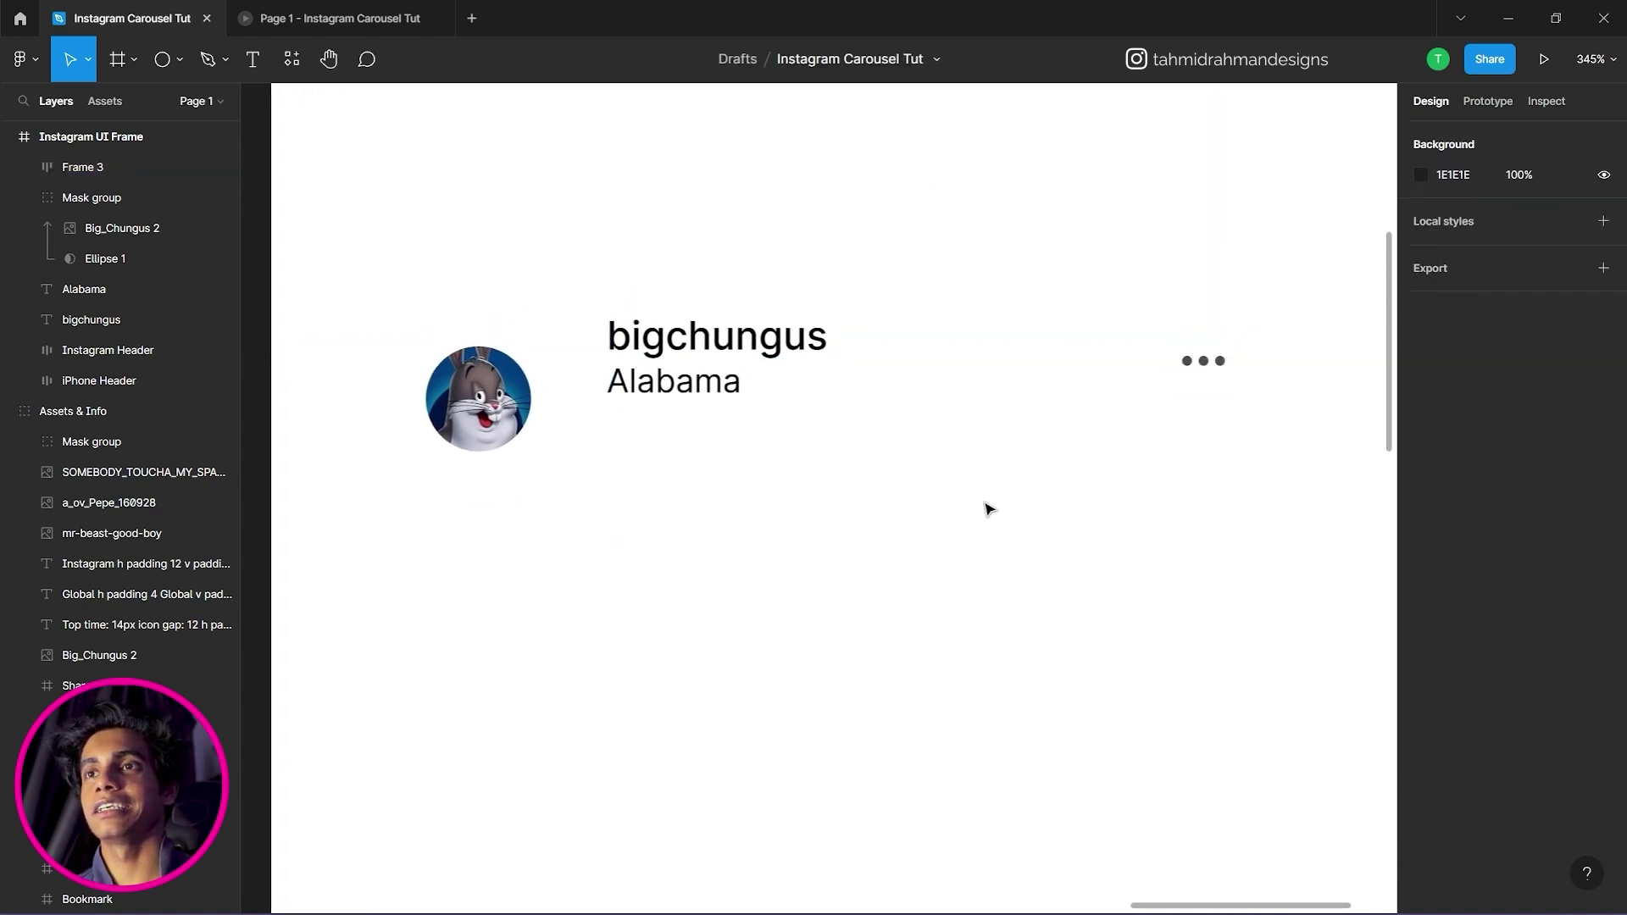
Combine the bigchungus and Alabama texts into one vertical auto layout frame.
click(736, 383)
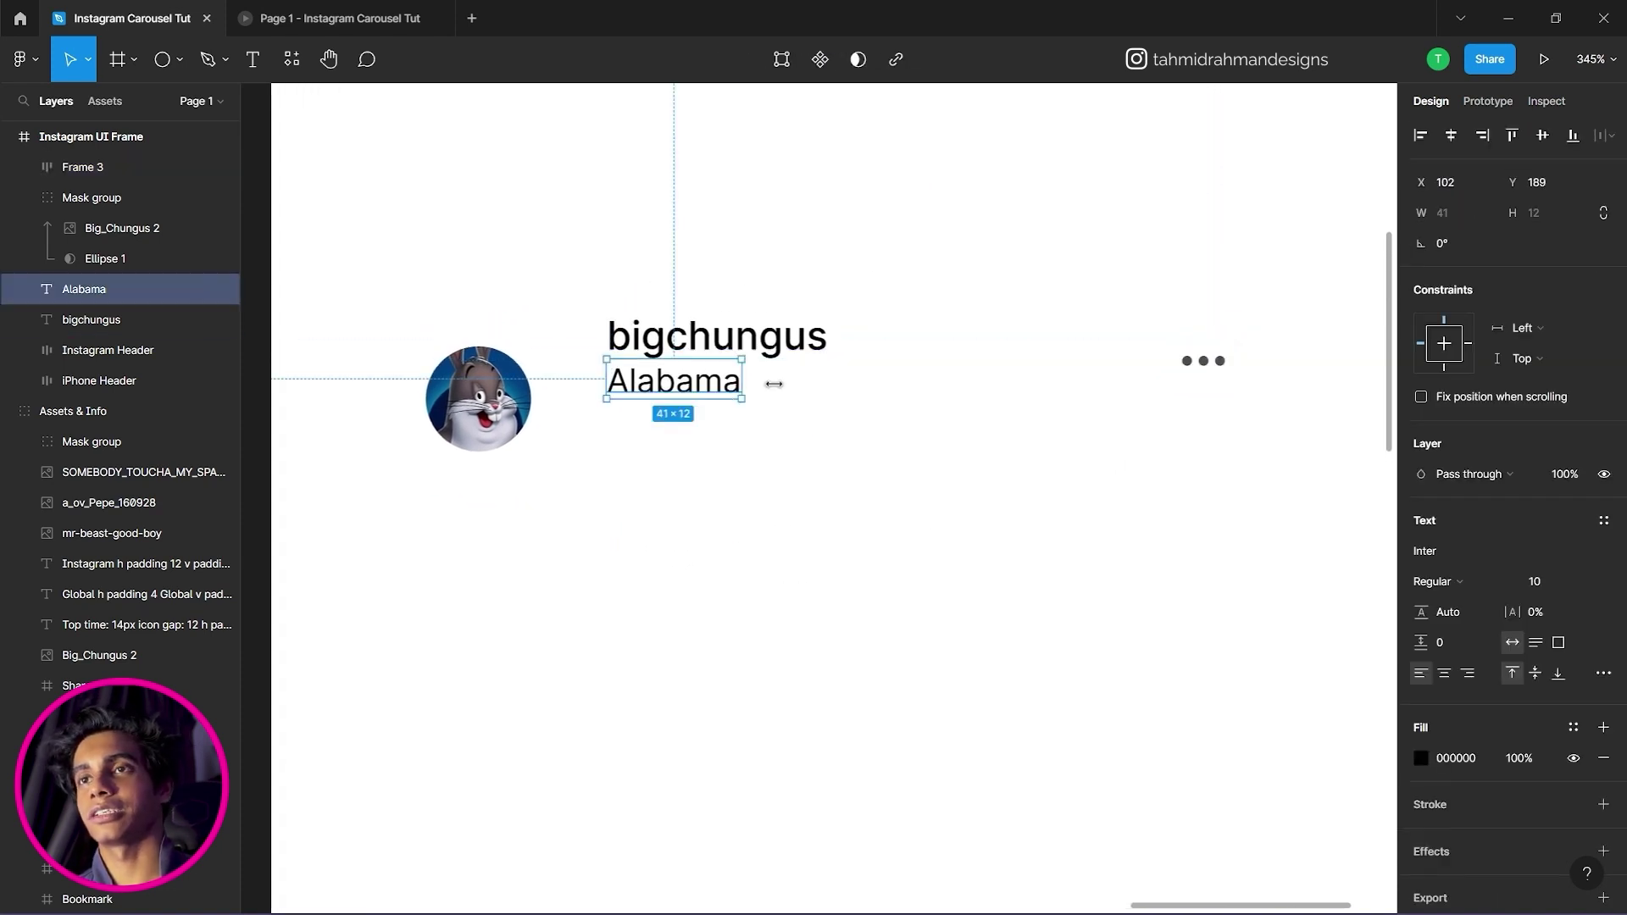
click(501, 440)
click(936, 513)
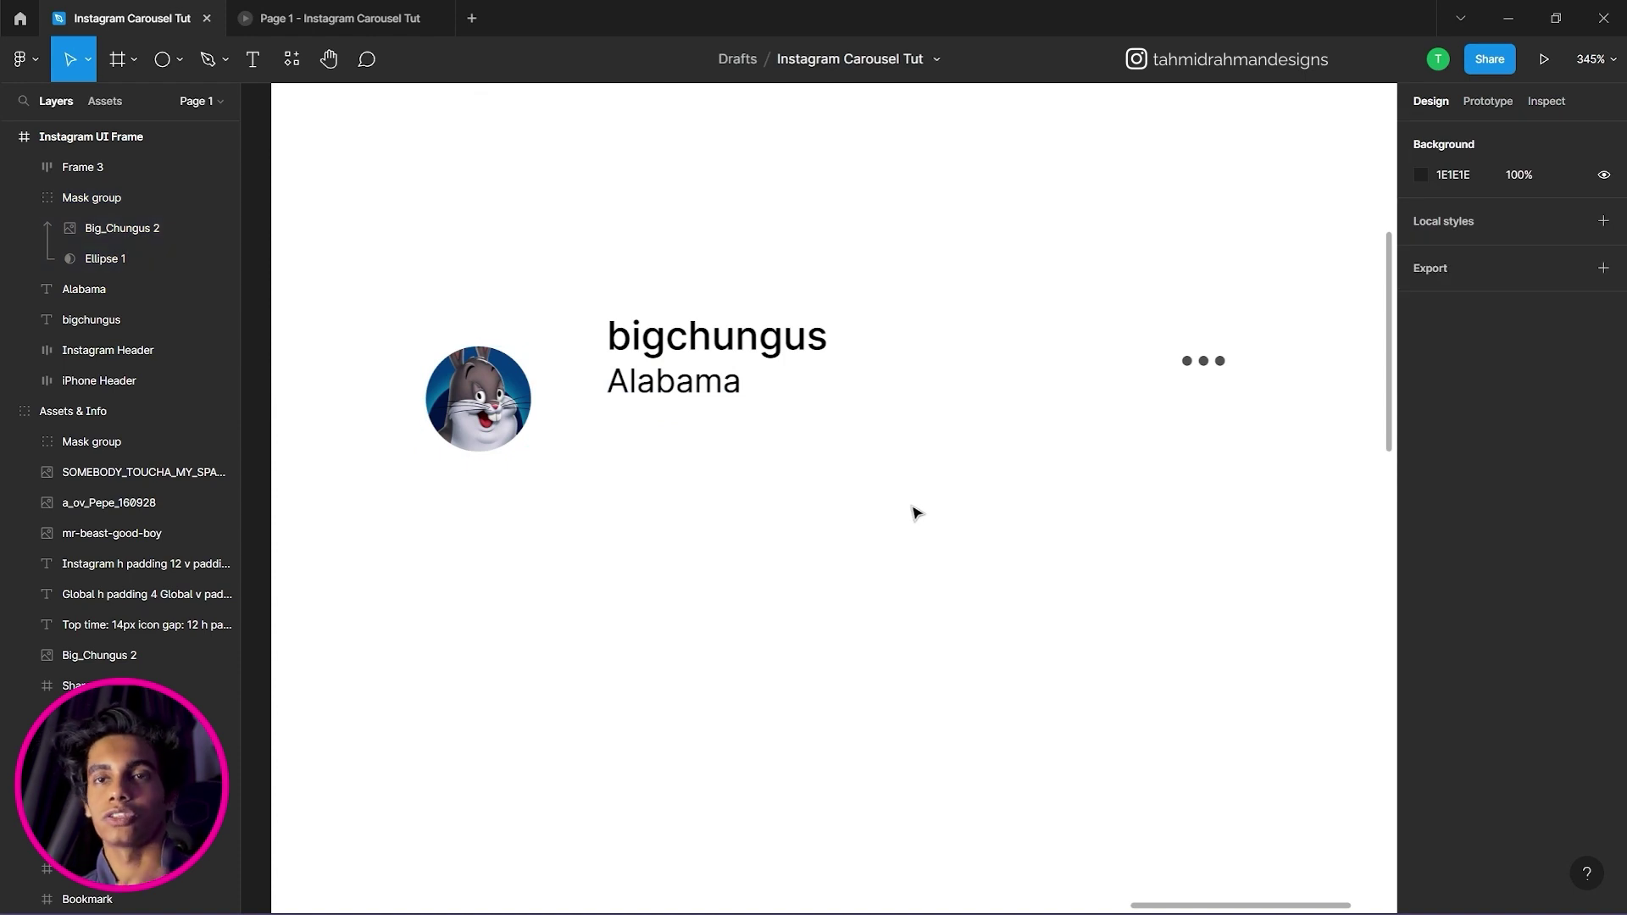
drag(856, 297, 700, 377)
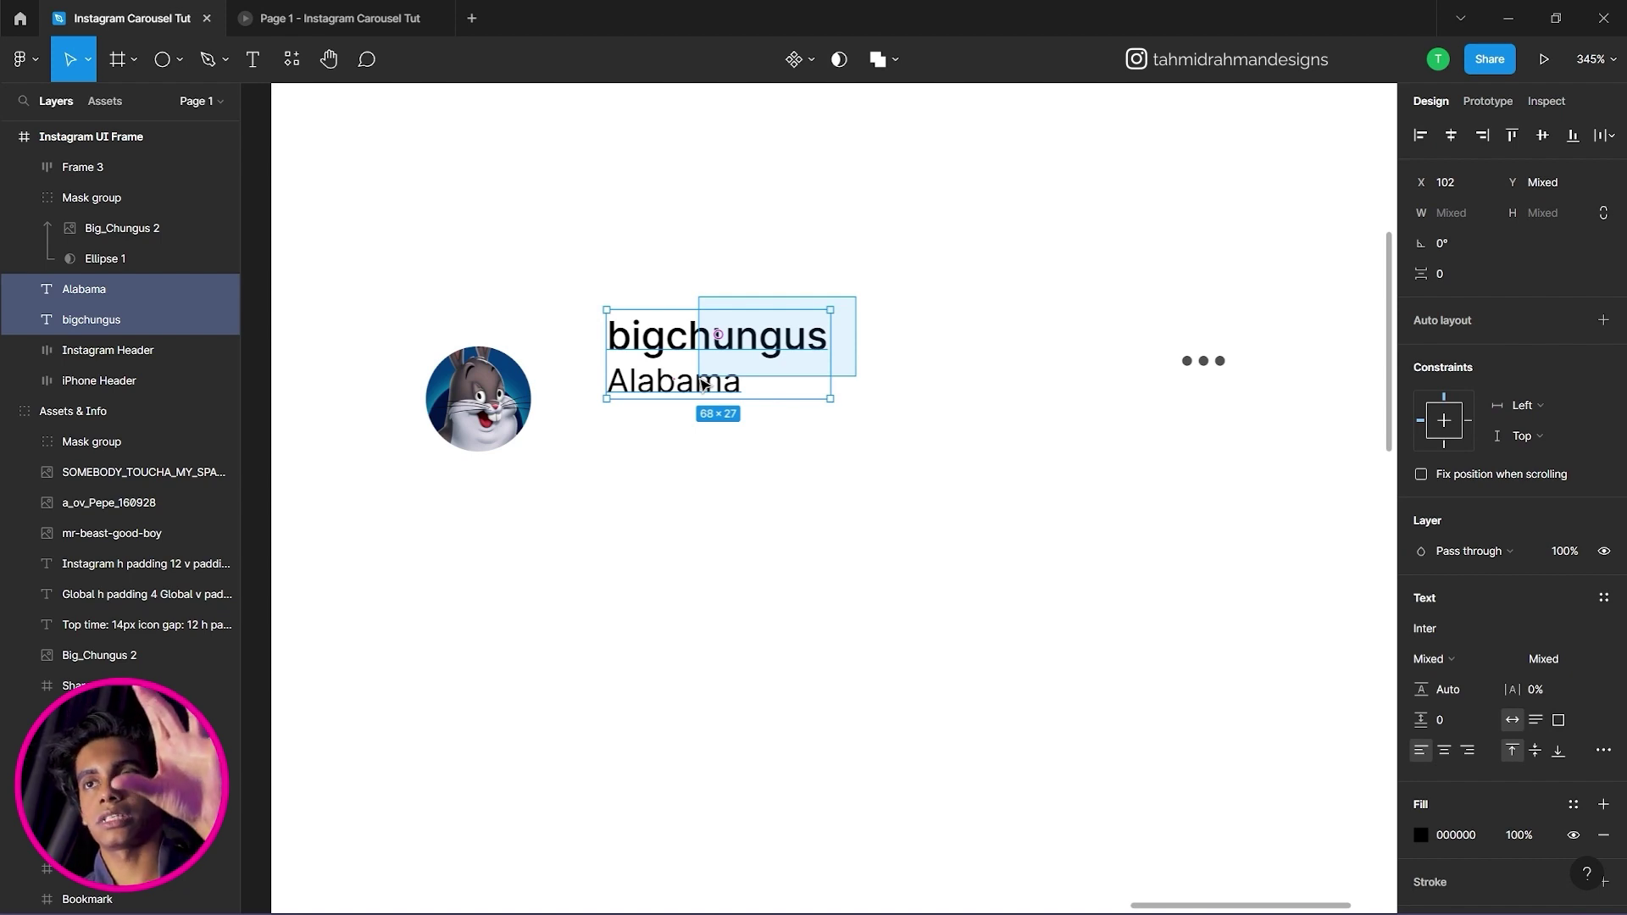
mouse_move(702, 379)
mouse_down()
mouse_move(672, 390)
mouse_move(718, 378)
mouse_up()
right_click(744, 327)
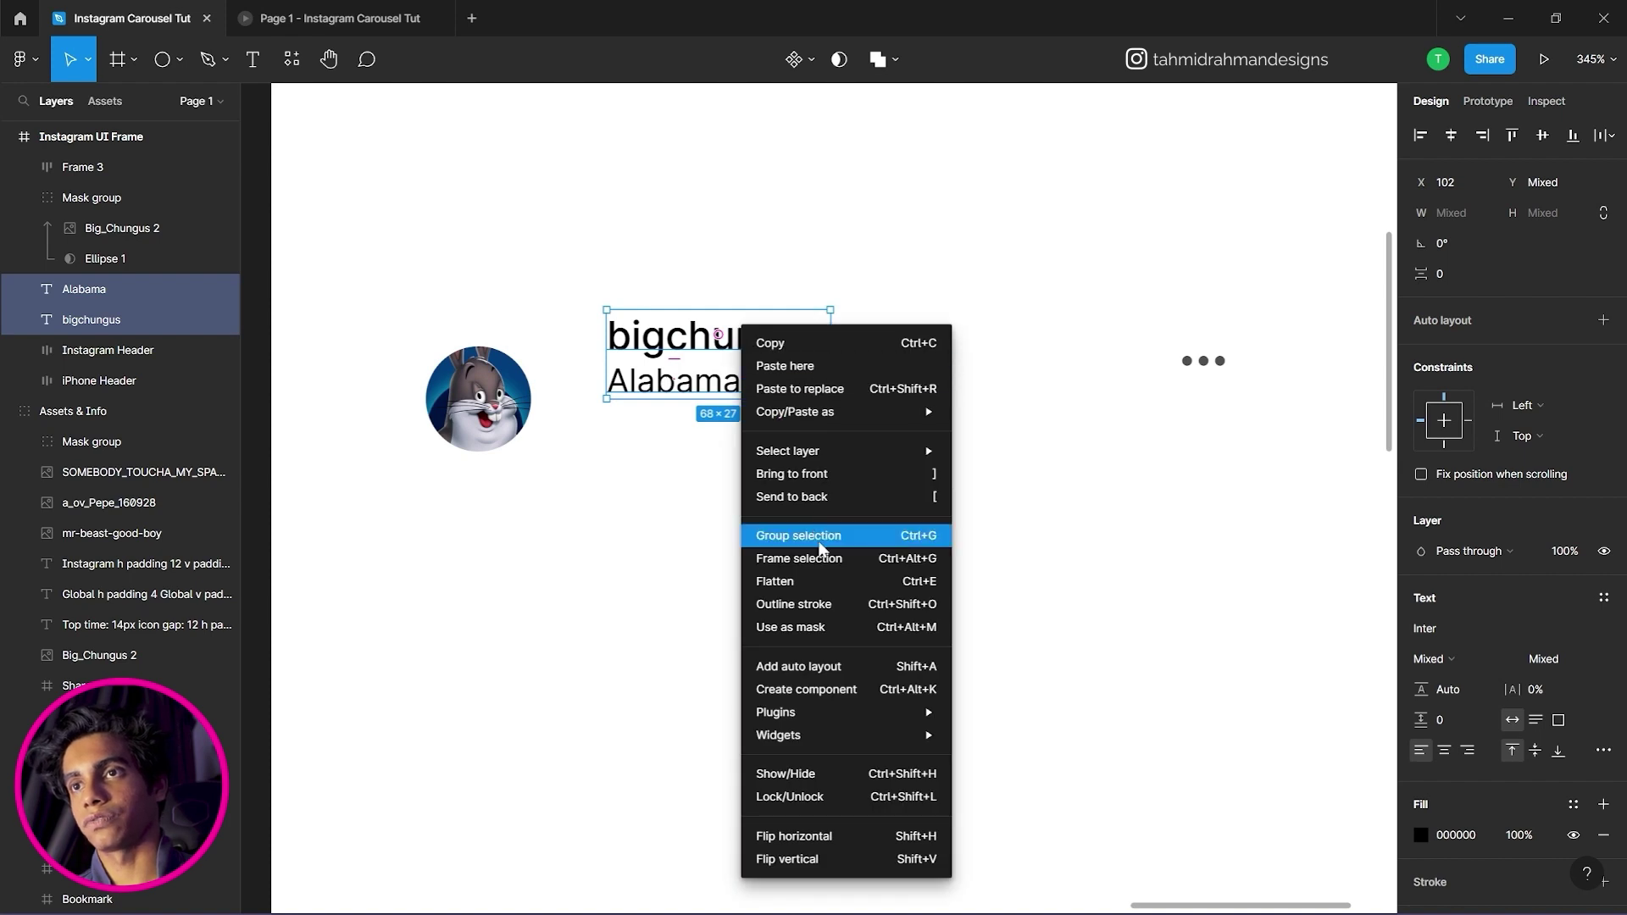
click(835, 666)
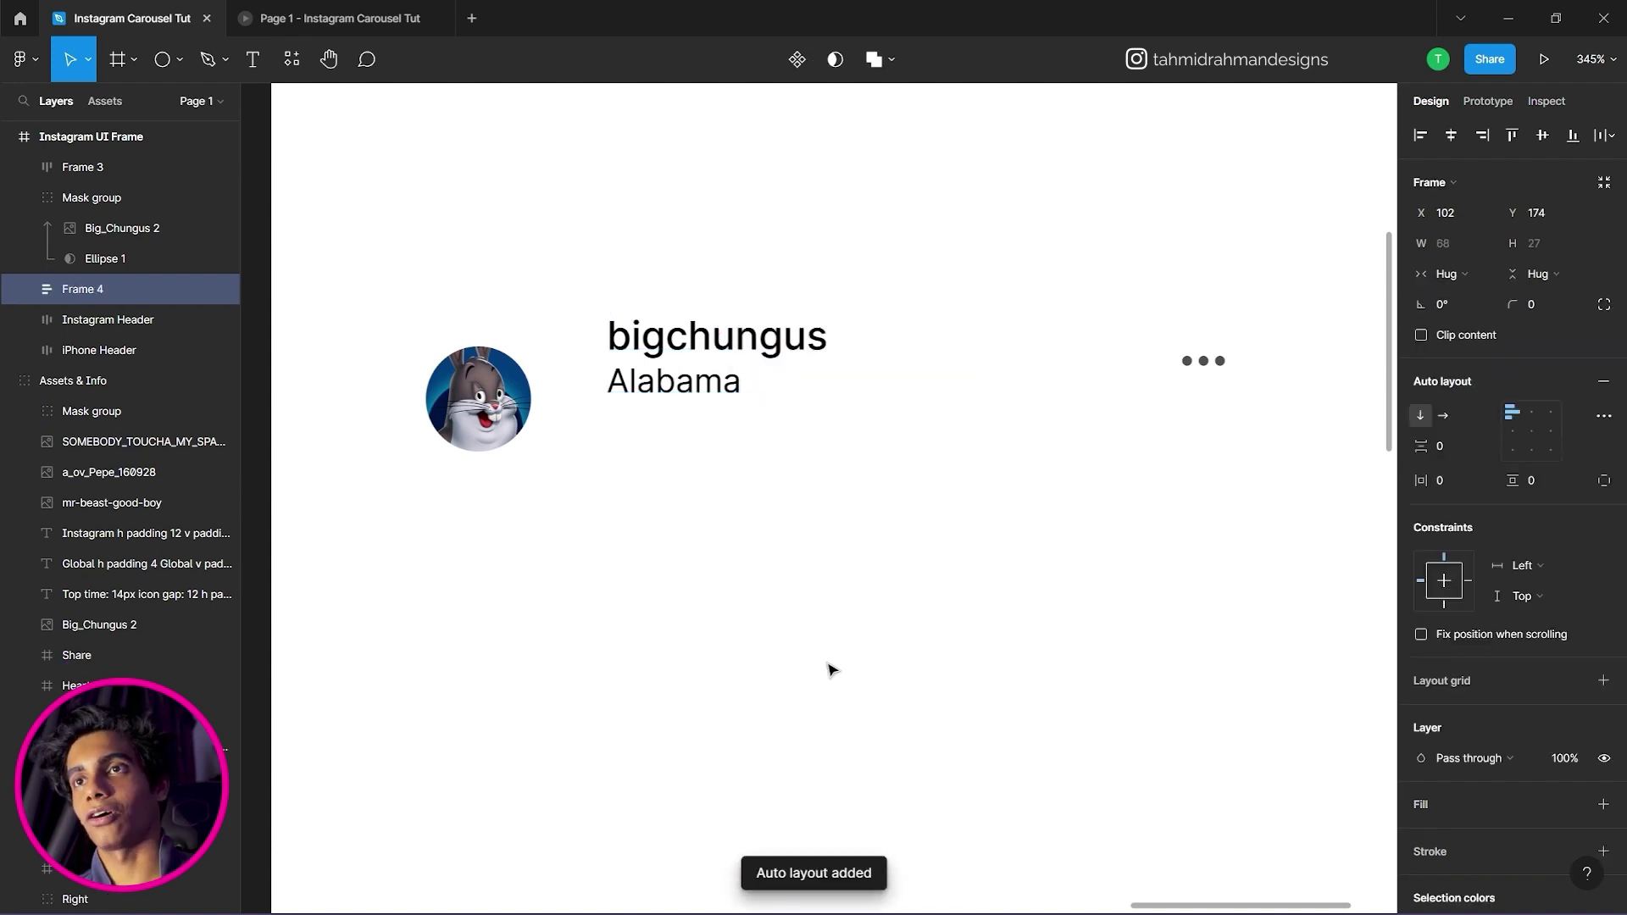
Set the vertical spacing between the bigchungus and Alabama texts to 2.
scroll(887, 556, down, 4)
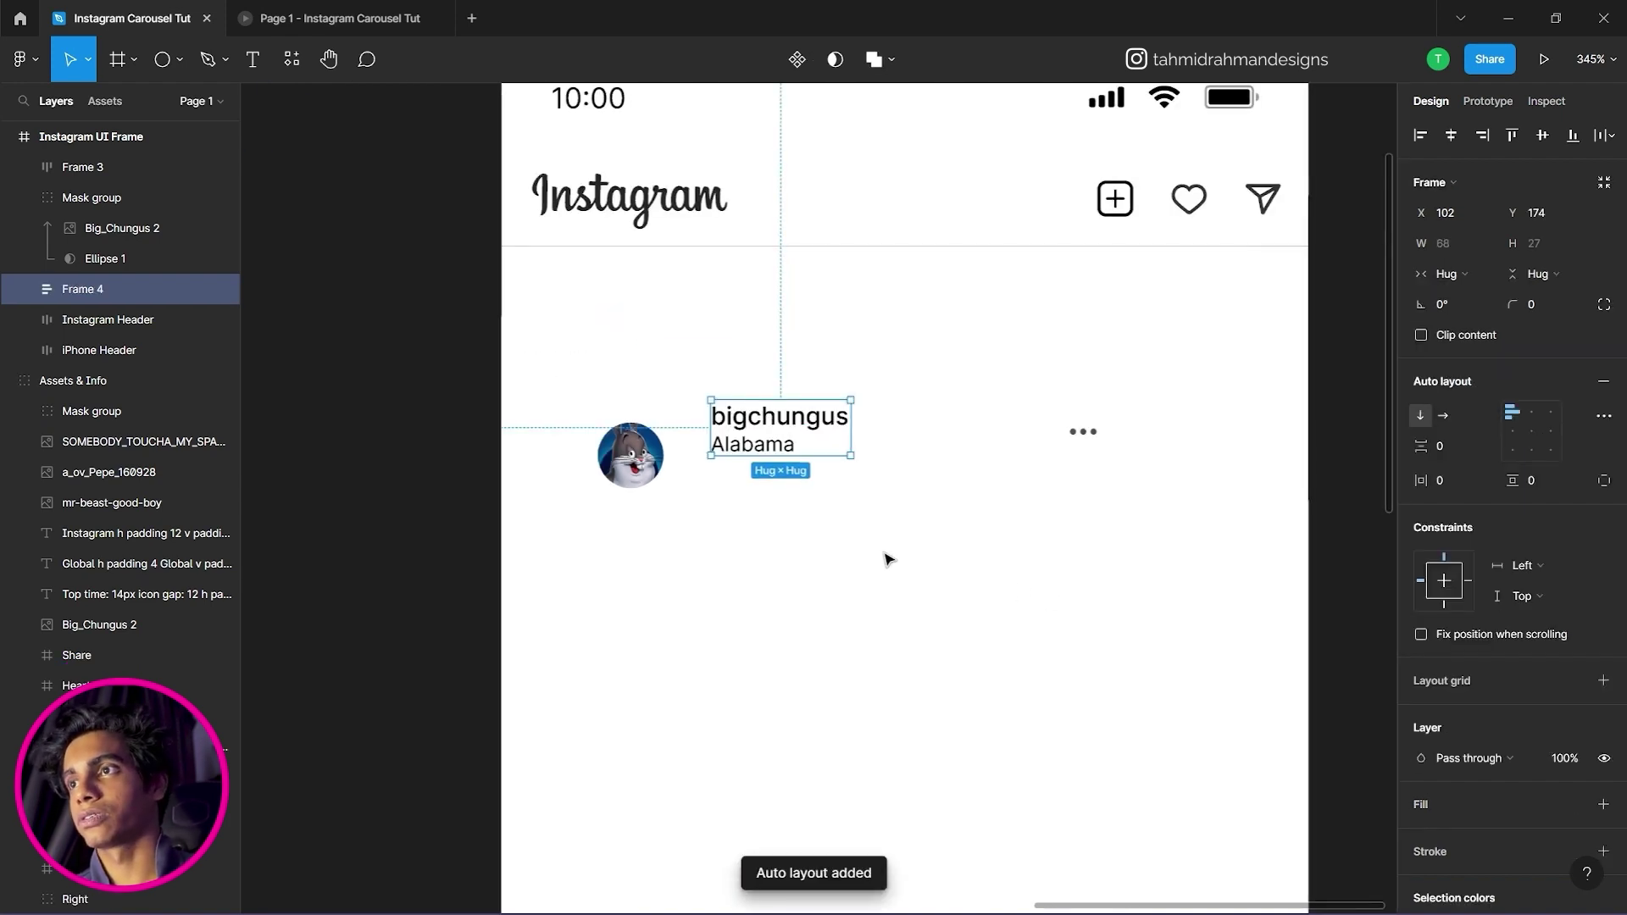
scroll(826, 534, up, 3)
scroll(819, 534, up, 1)
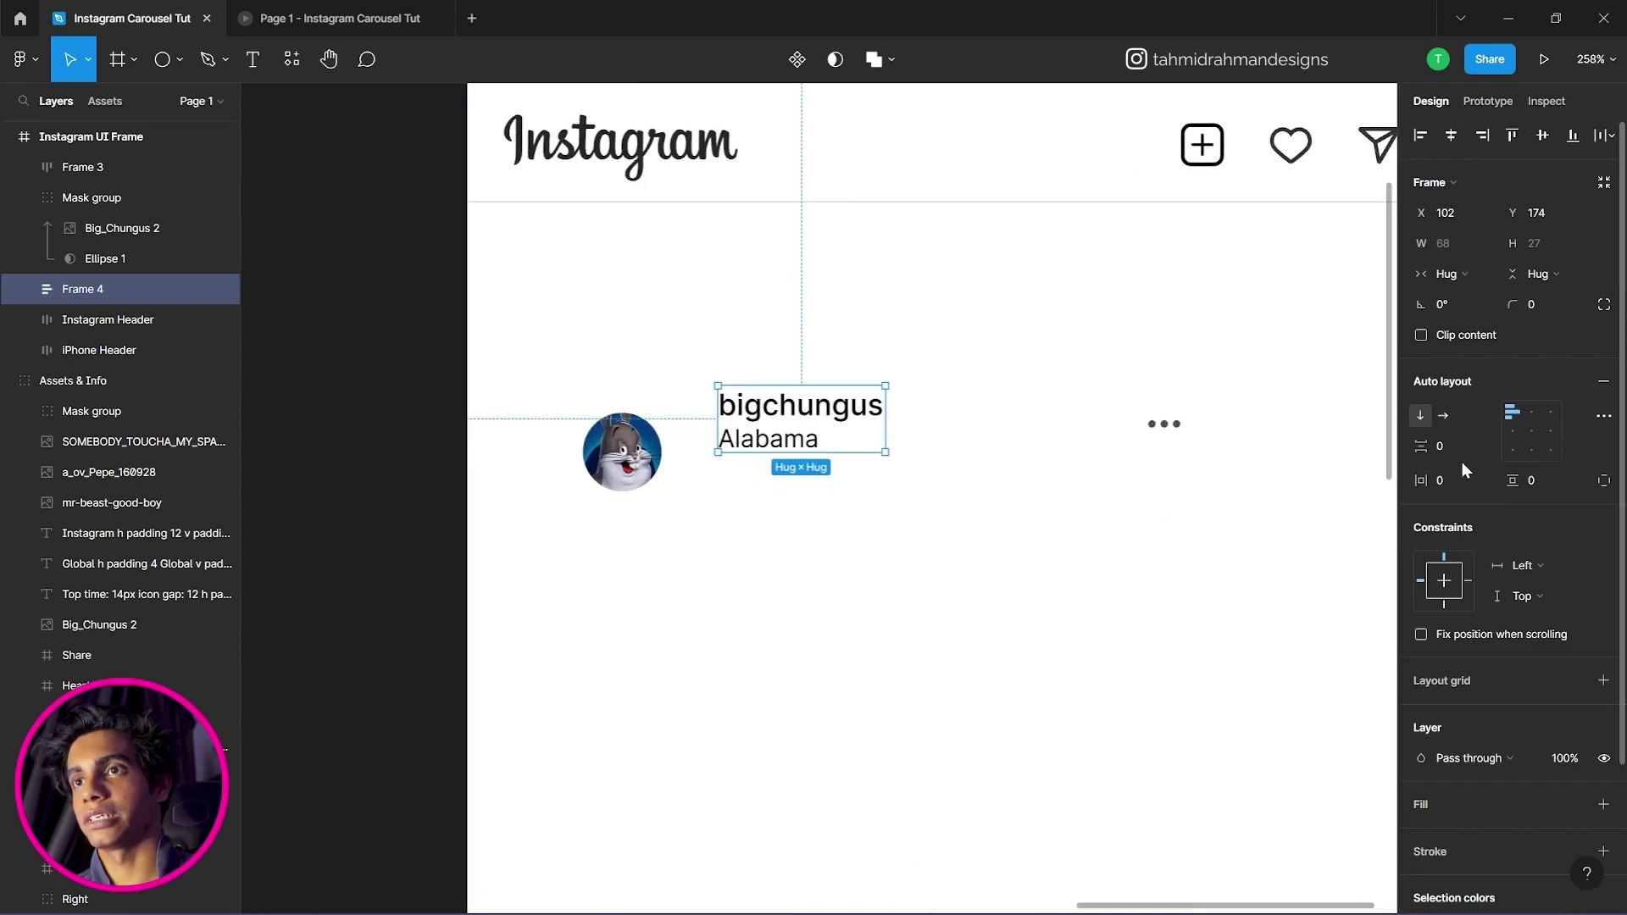
text(2)
key(Return)
click(1316, 517)
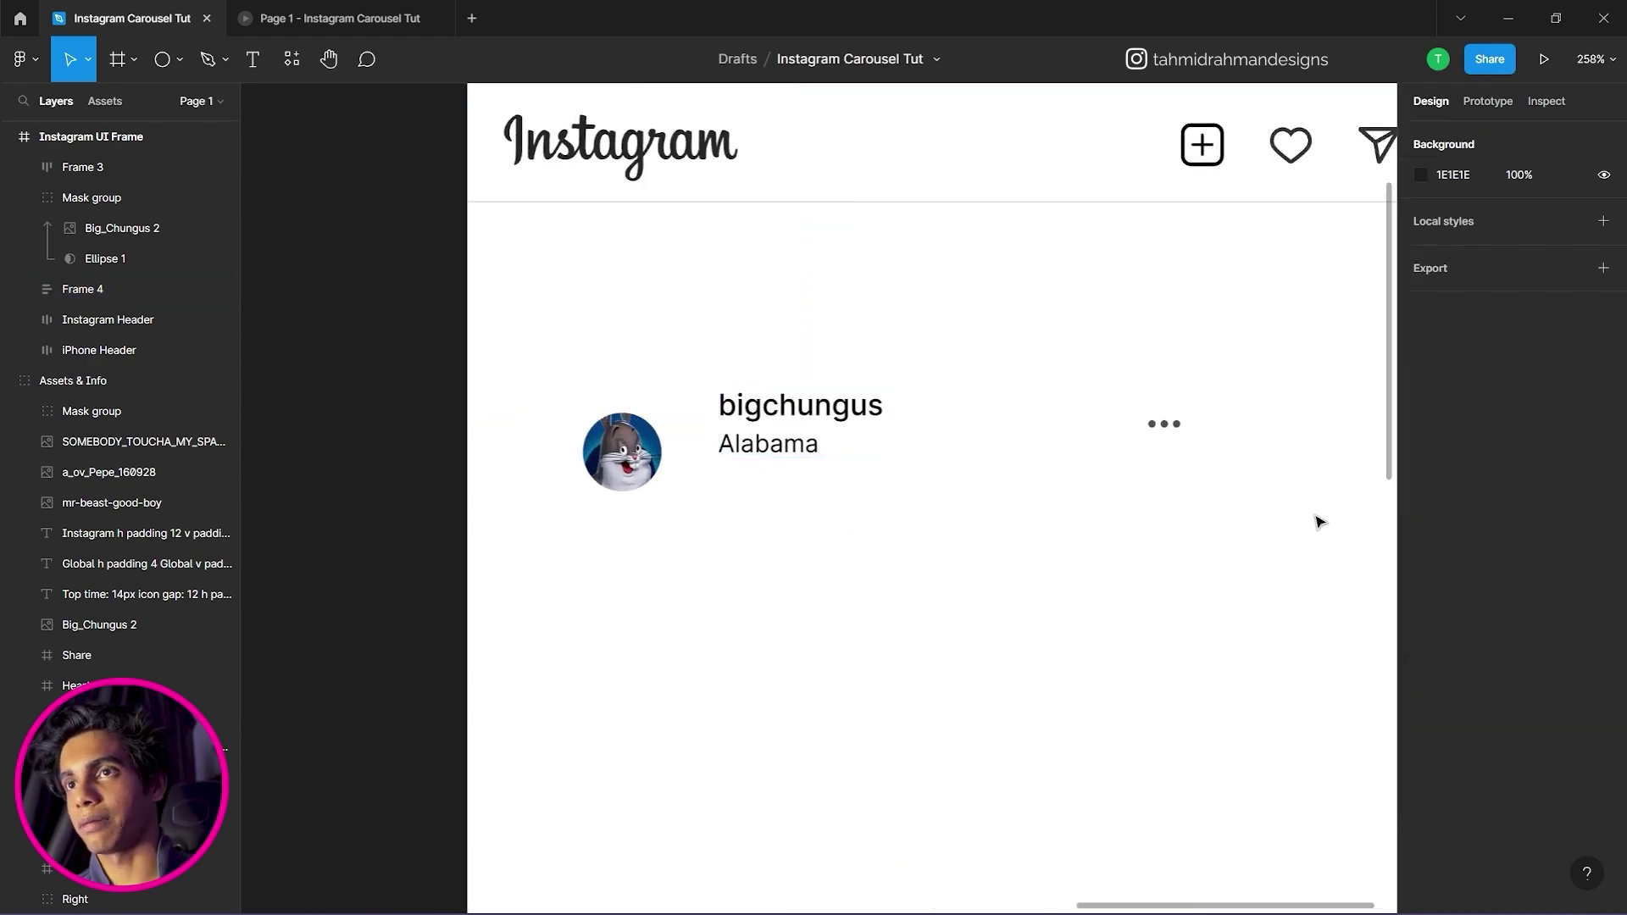
Consult the account row values in the spec notes and move the profile picture level with the bigchungus and Alabama text block.
scroll(1300, 491, left, 7)
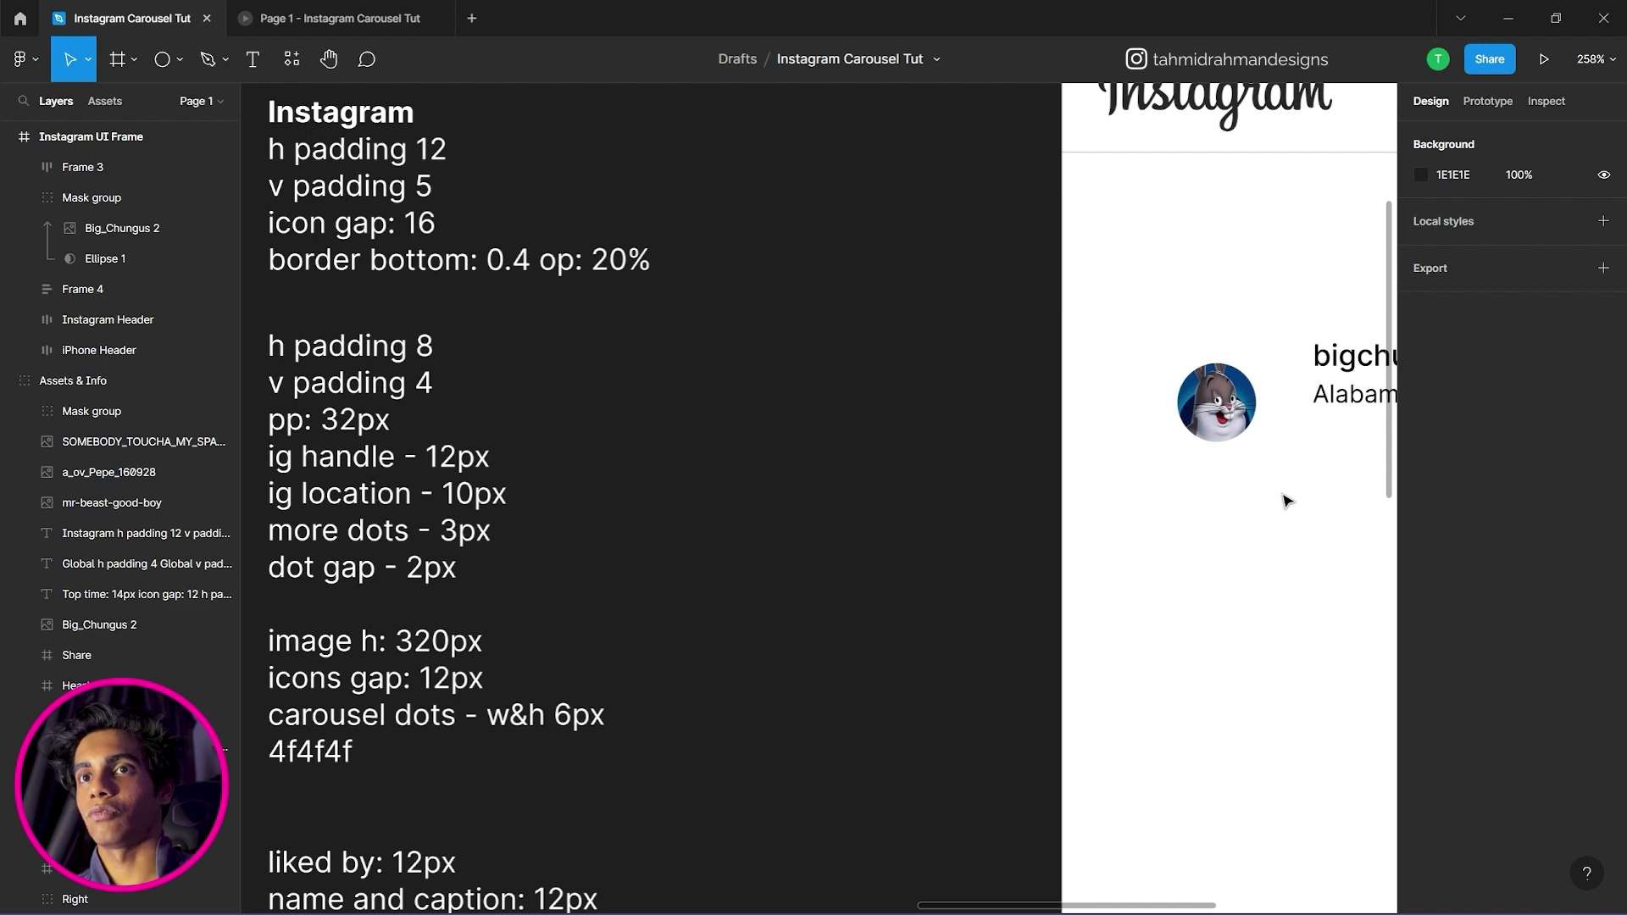
scroll(1285, 500, down, 1)
scroll(1286, 500, down, 1)
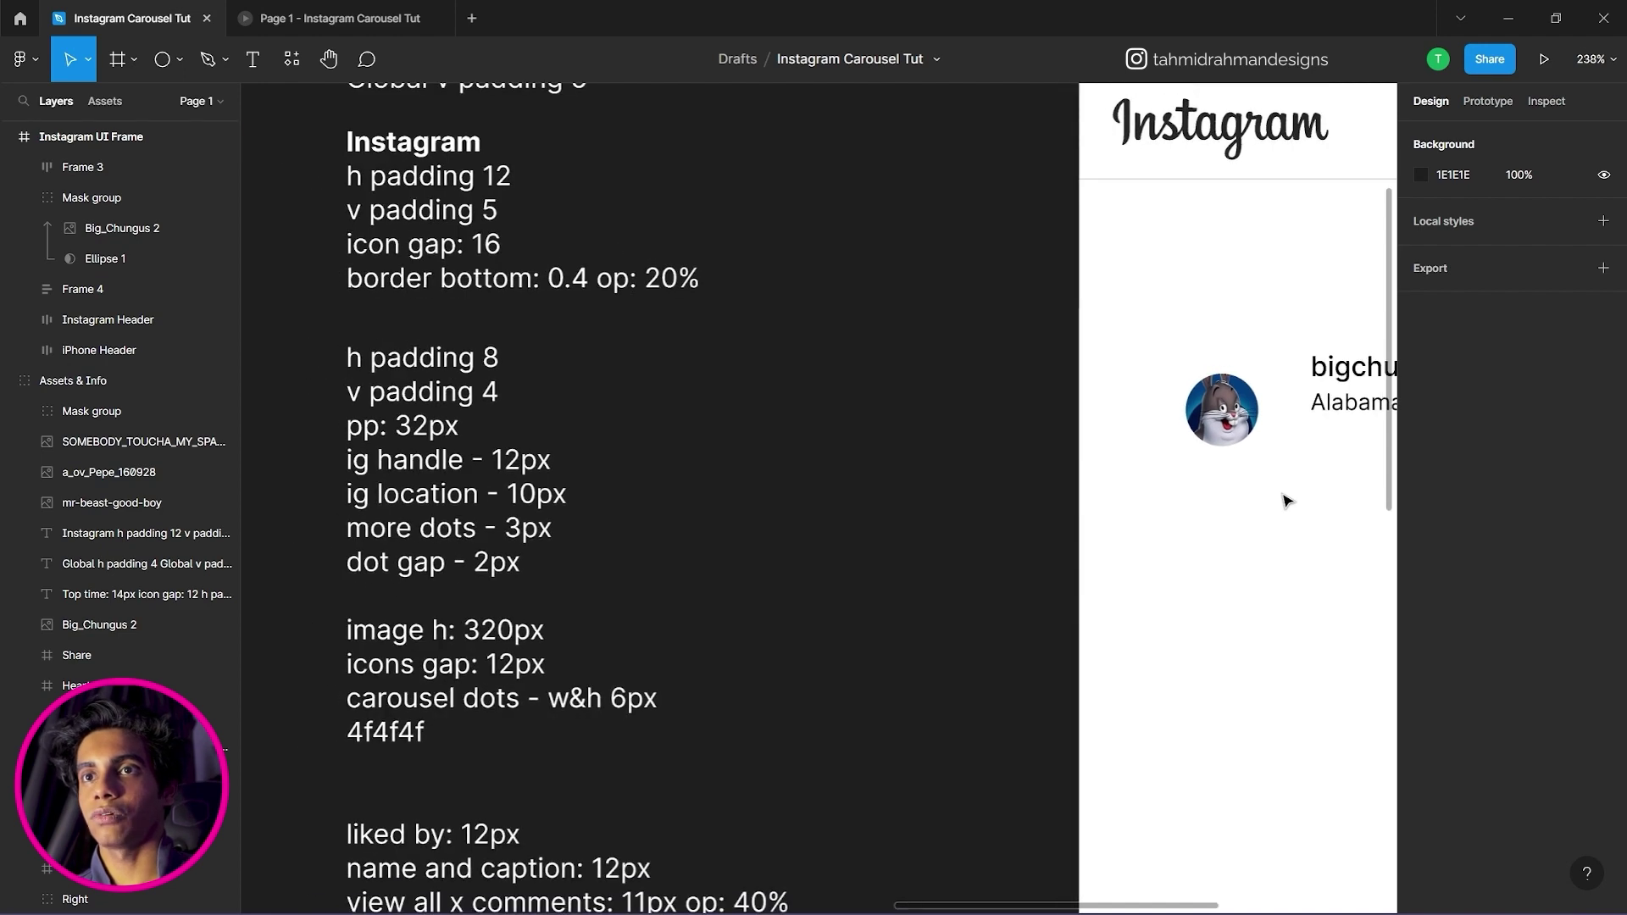
drag(1282, 491, 902, 460)
click(1162, 434)
drag(1101, 469, 993, 472)
Add one auto layout around the profile picture, the name and location block and the three dots.
drag(1276, 350, 705, 439)
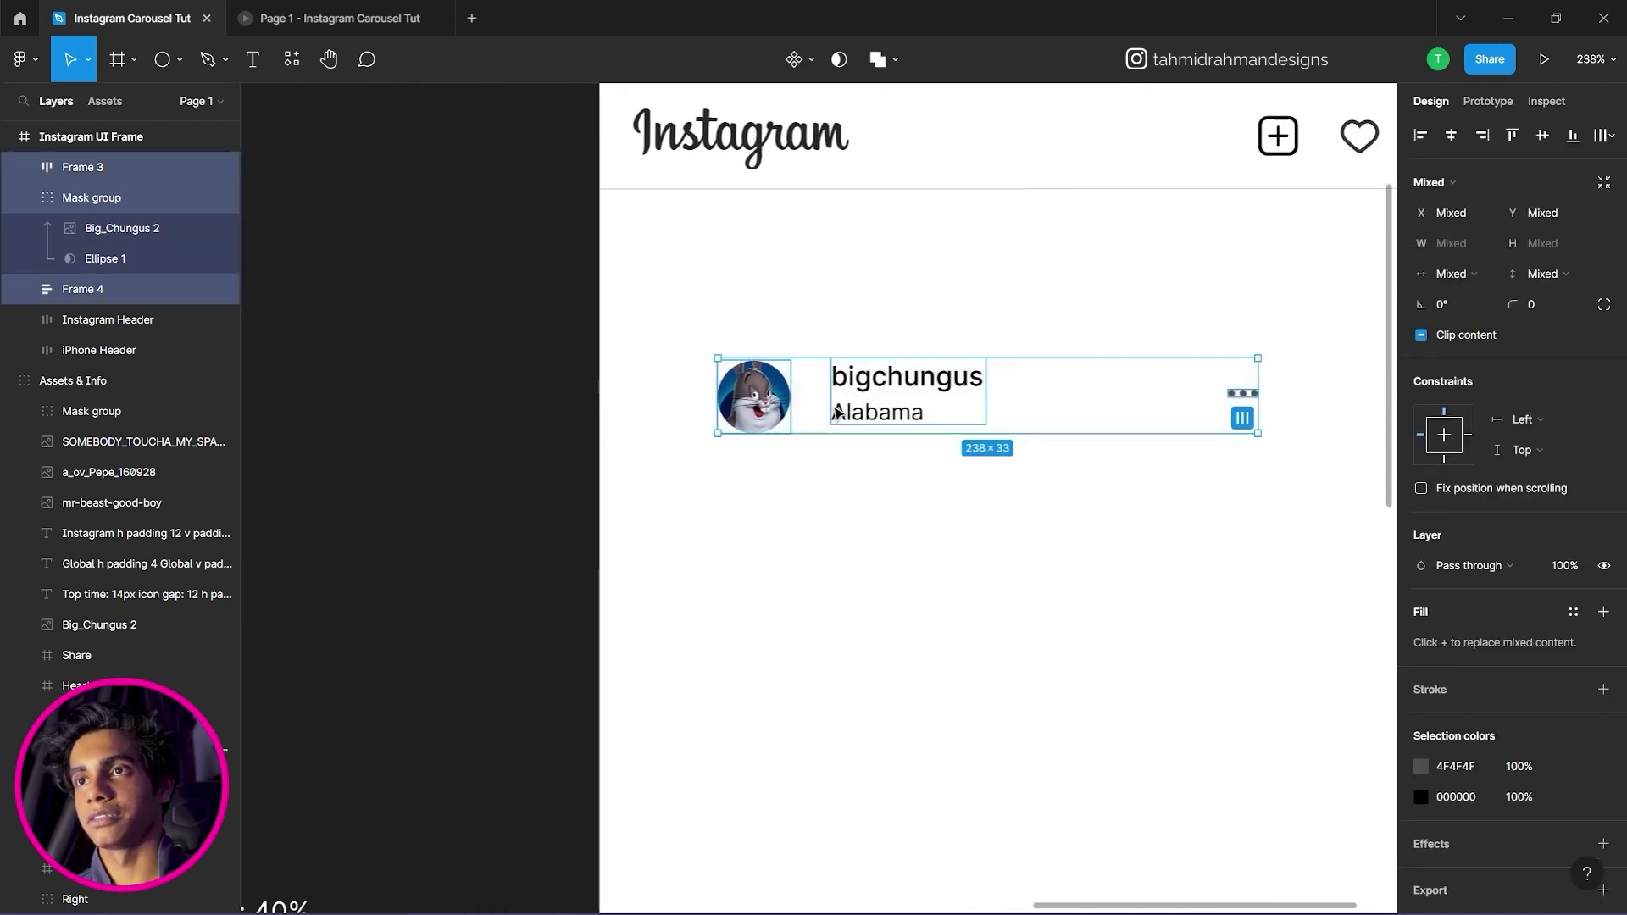
right_click(910, 400)
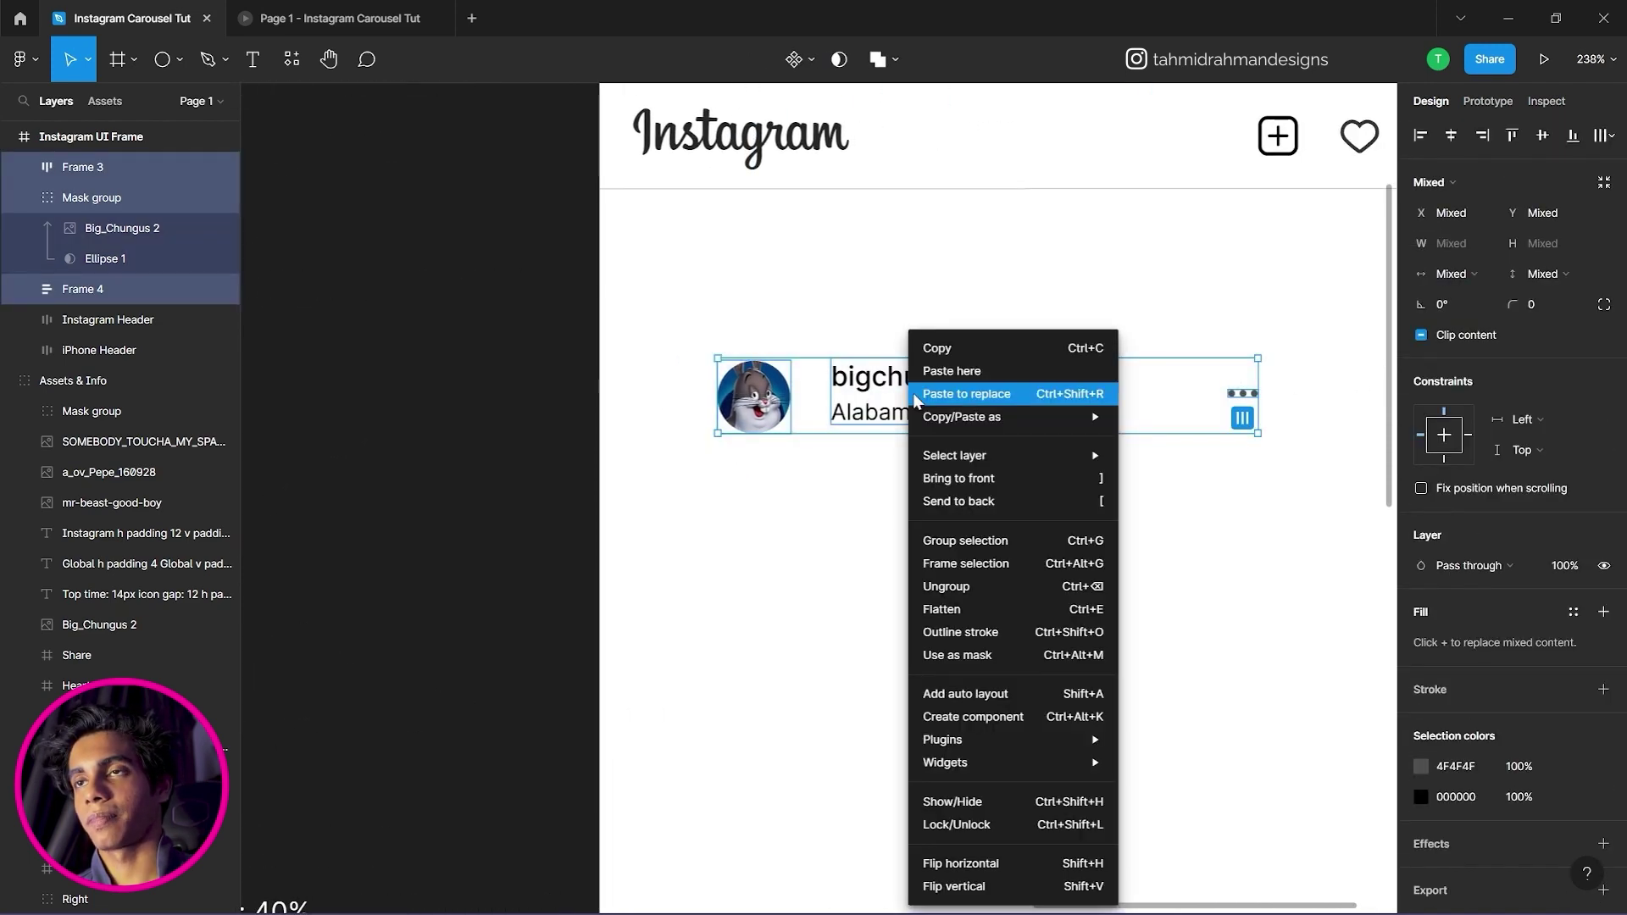
click(1008, 697)
scroll(1051, 532, right, 5)
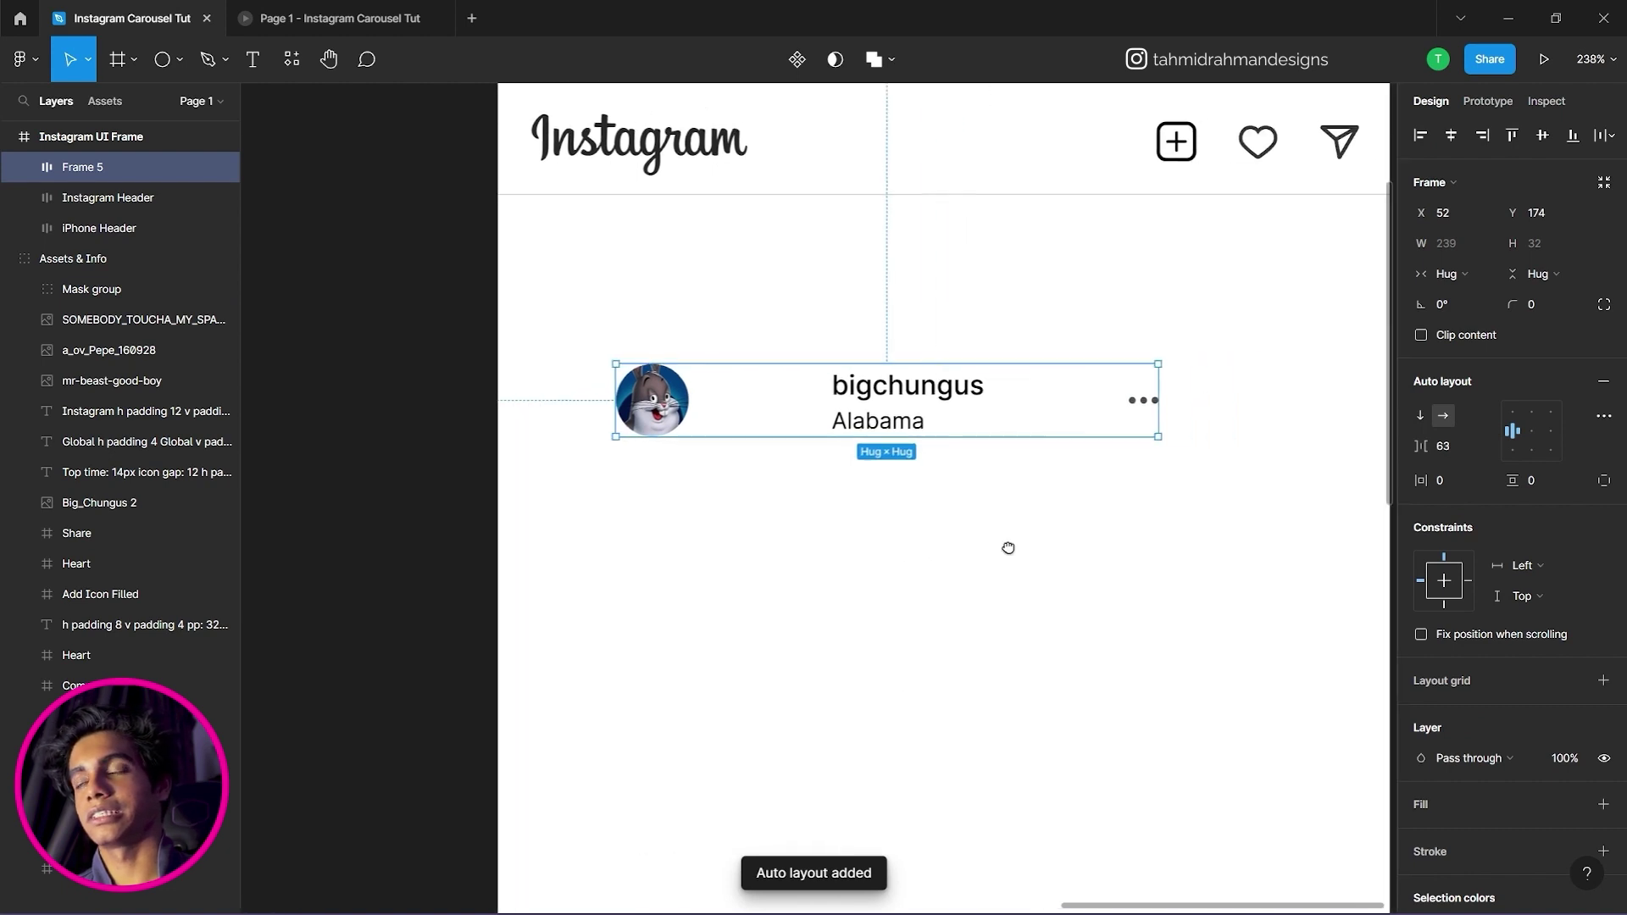
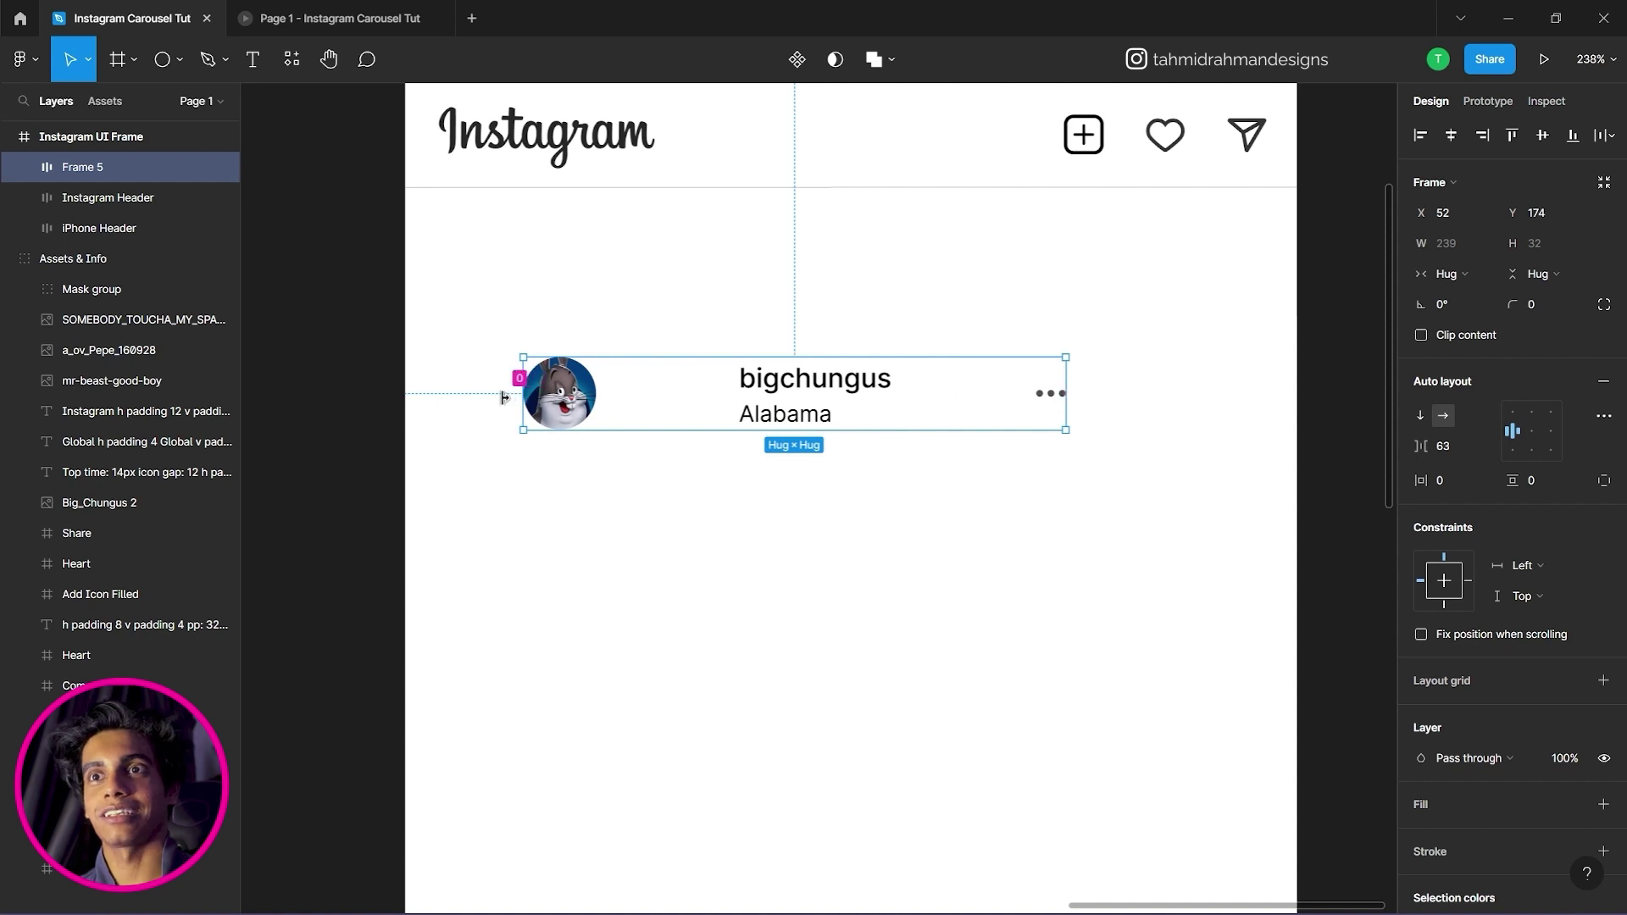
Stretch the account row frame across the full 393 width of the phone frame and set its spacing to Auto.
drag(518, 373, 405, 373)
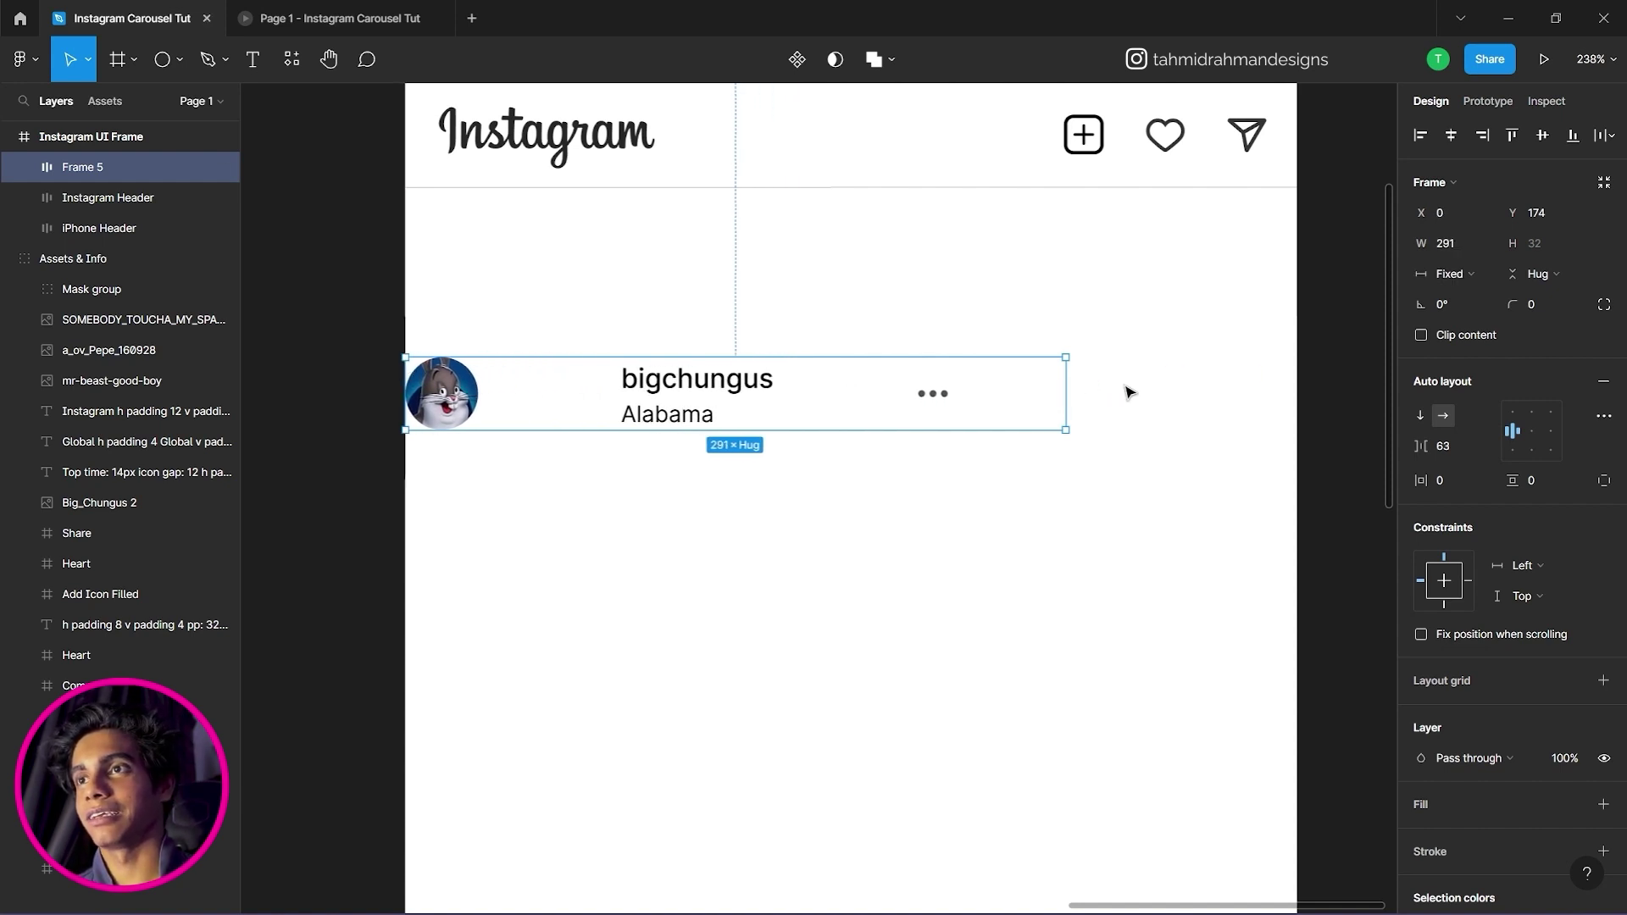
drag(1066, 371, 1297, 369)
click(1456, 450)
text(auto)
key(Return)
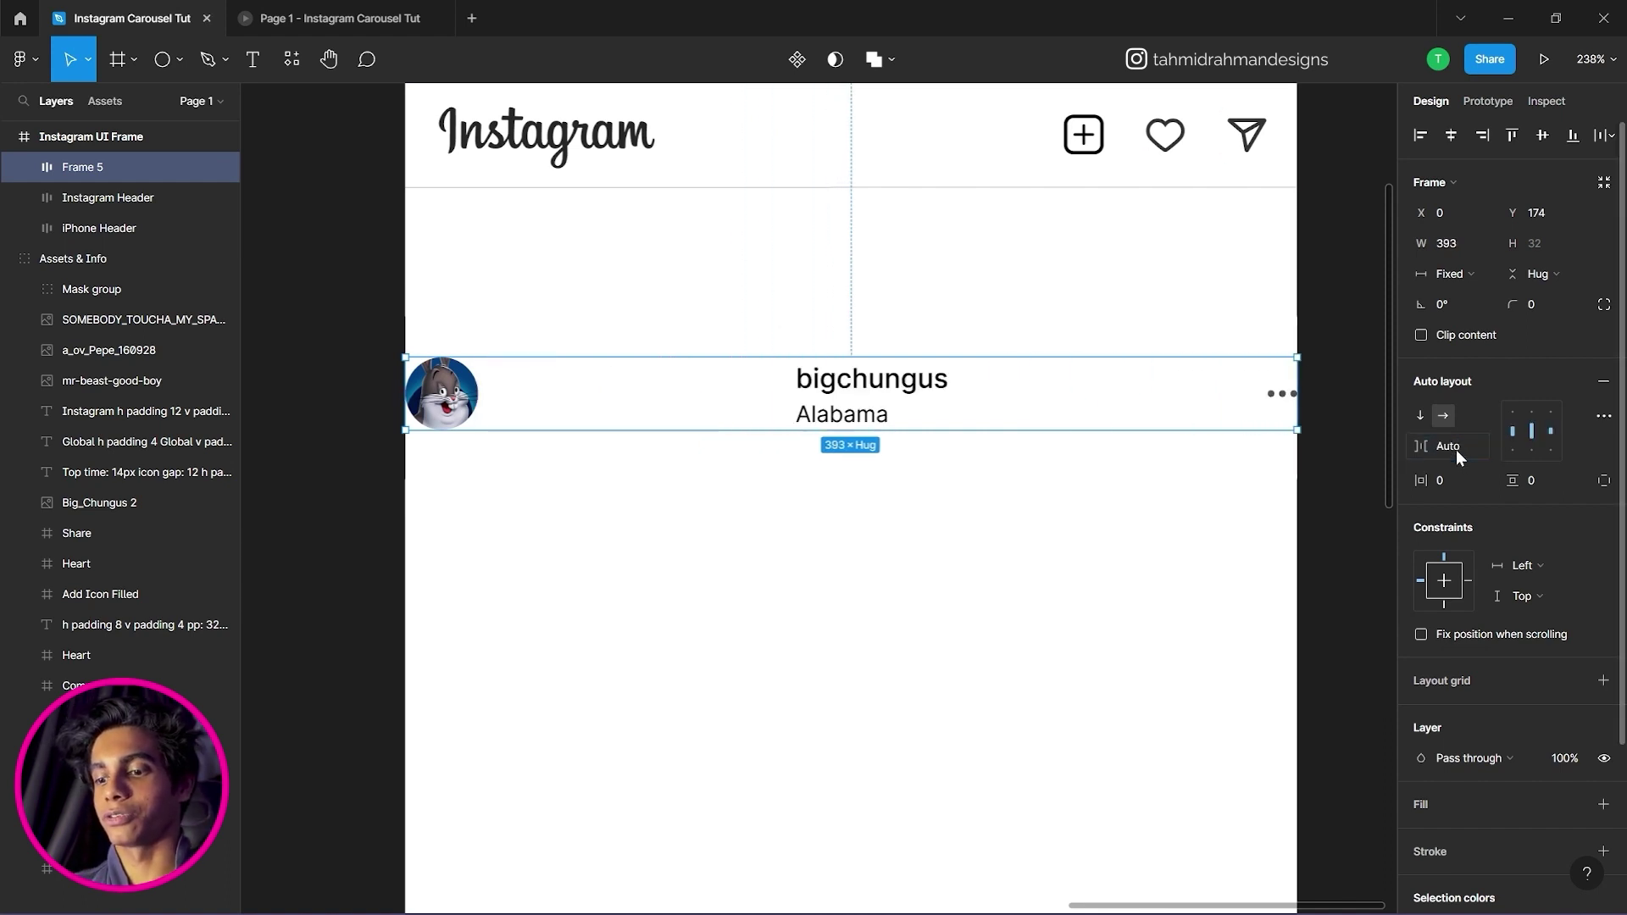
Try to move the name and location block closer to the profile picture inside the auto-spaced row.
click(1229, 570)
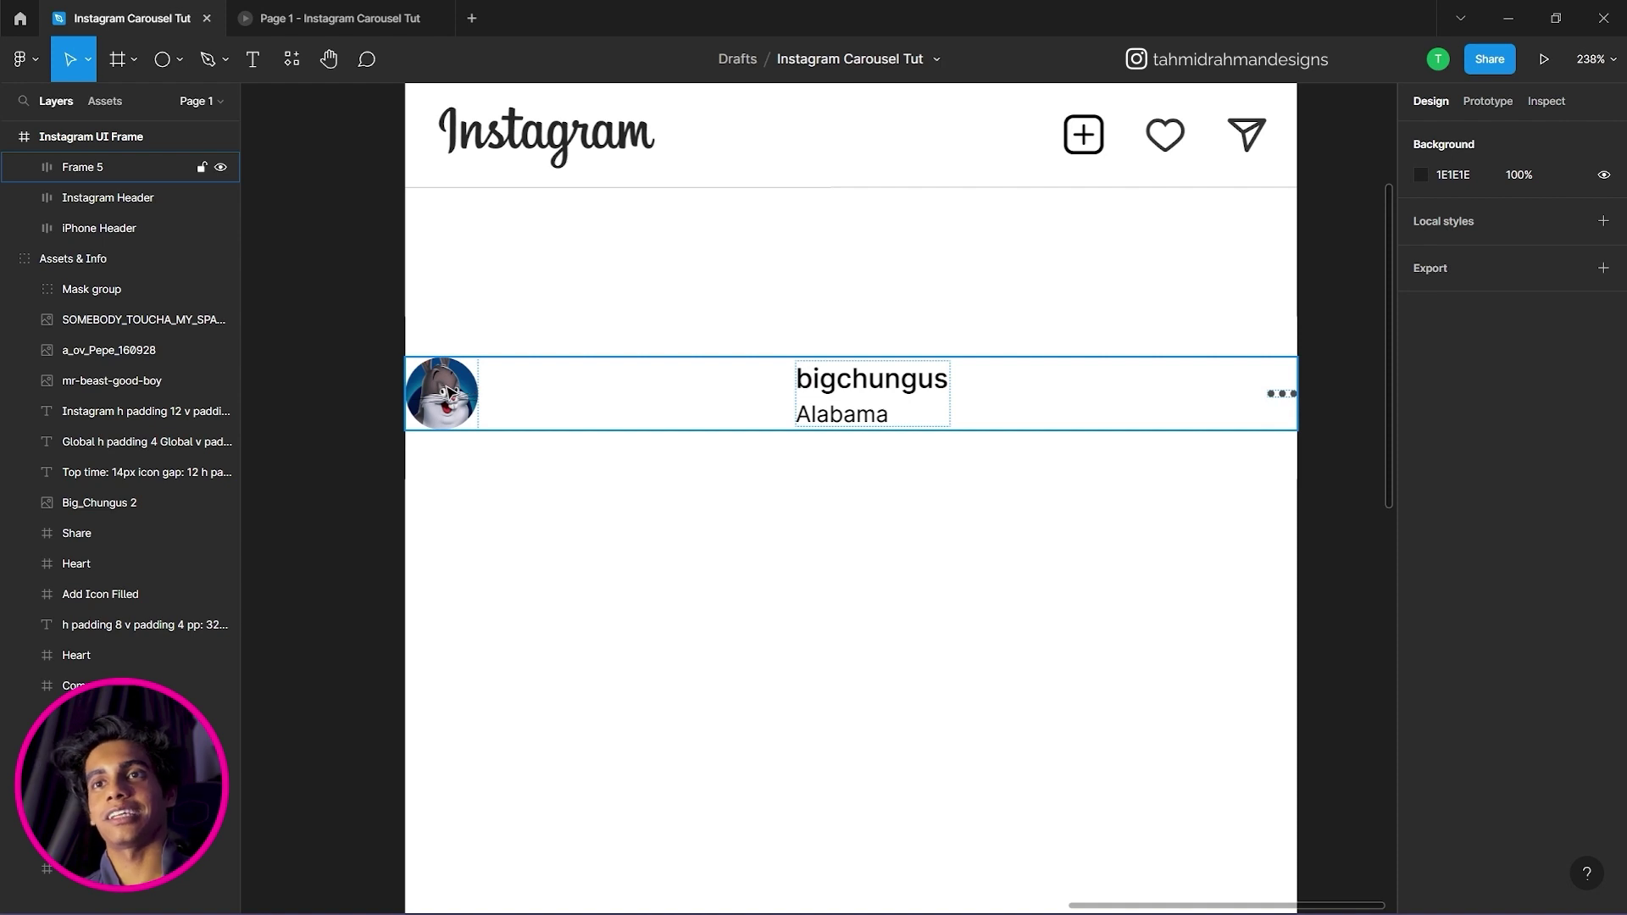
double_click(839, 402)
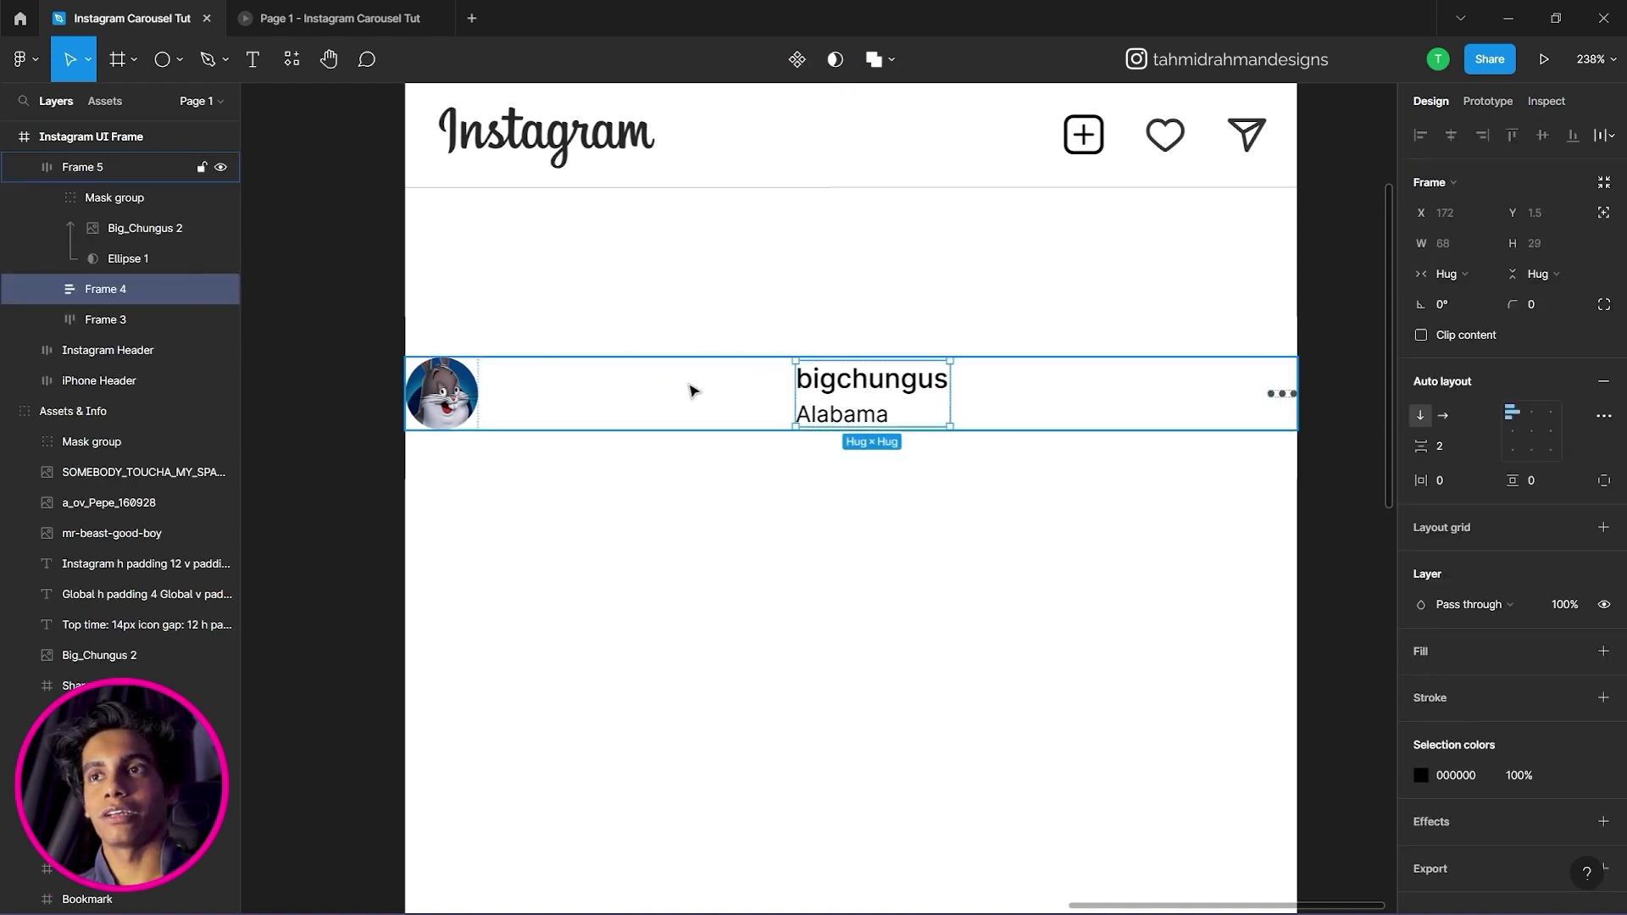
drag(786, 385, 678, 386)
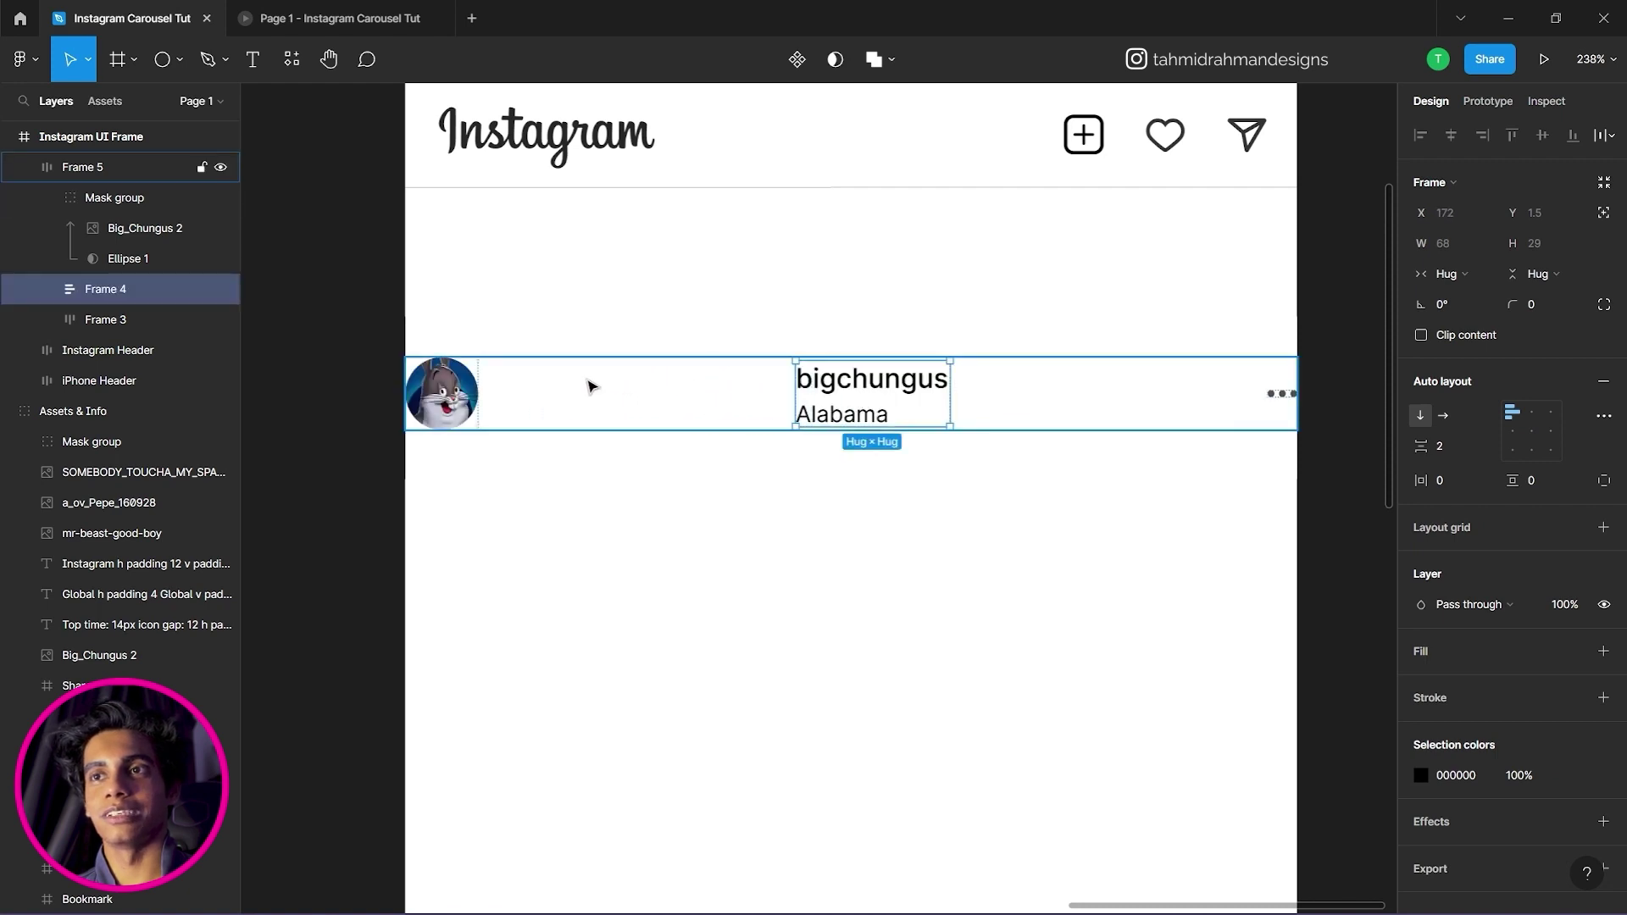
click(585, 417)
click(817, 584)
Undo the auto spacing, the full-width stretch and the auto layout around the whole account row.
key(ctrl+z)
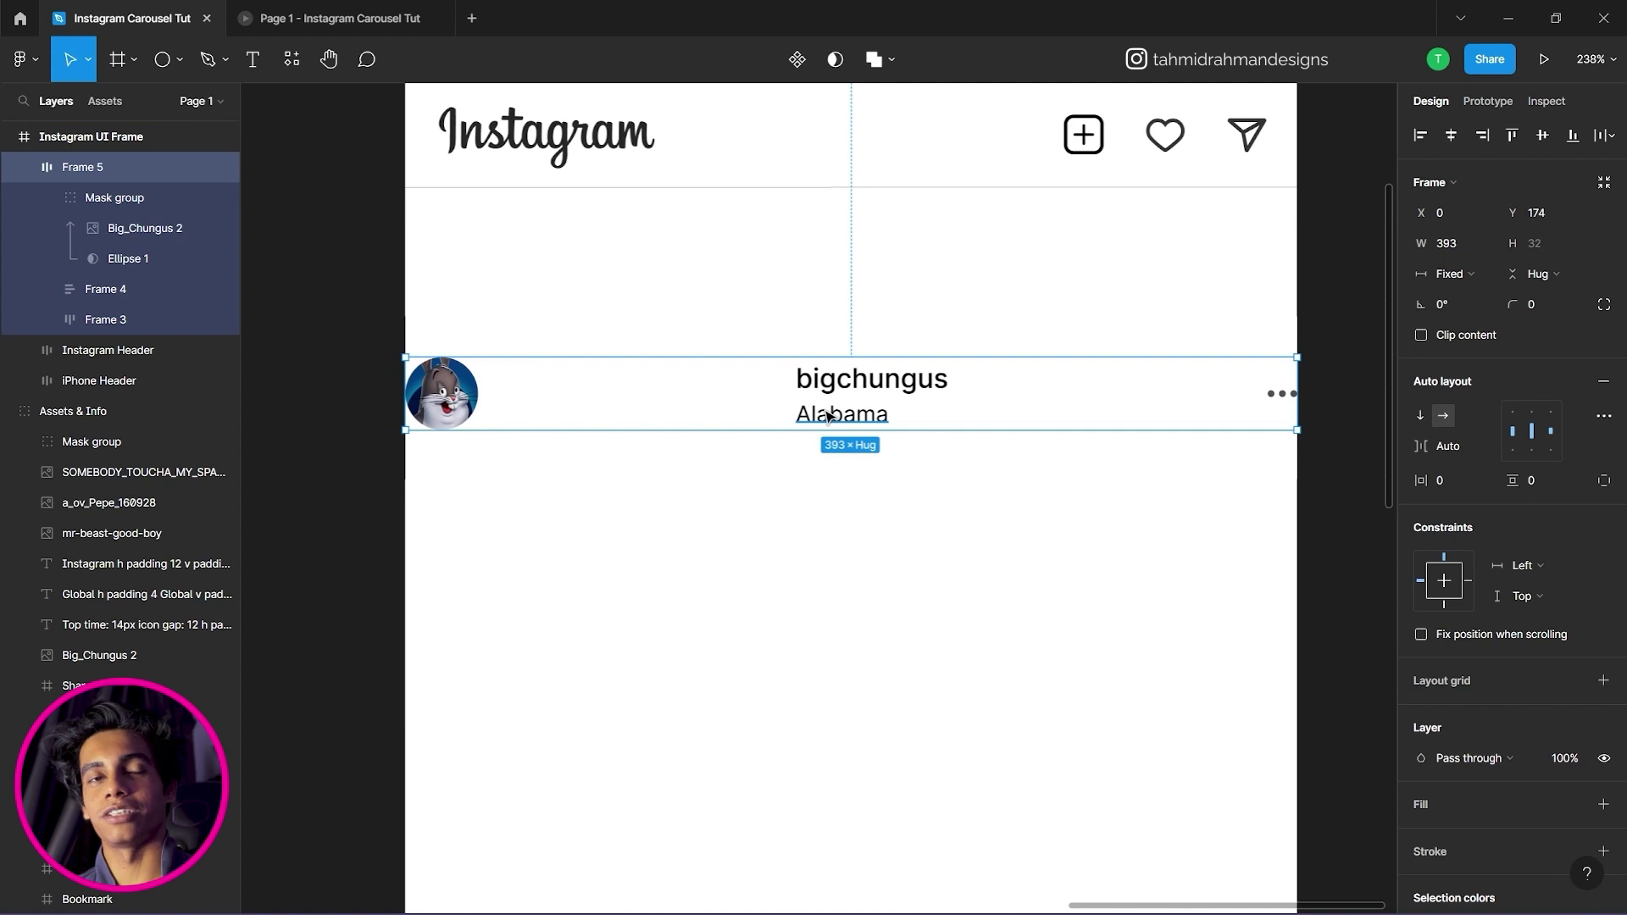
key(ctrl+z)
key(ctrl+z)
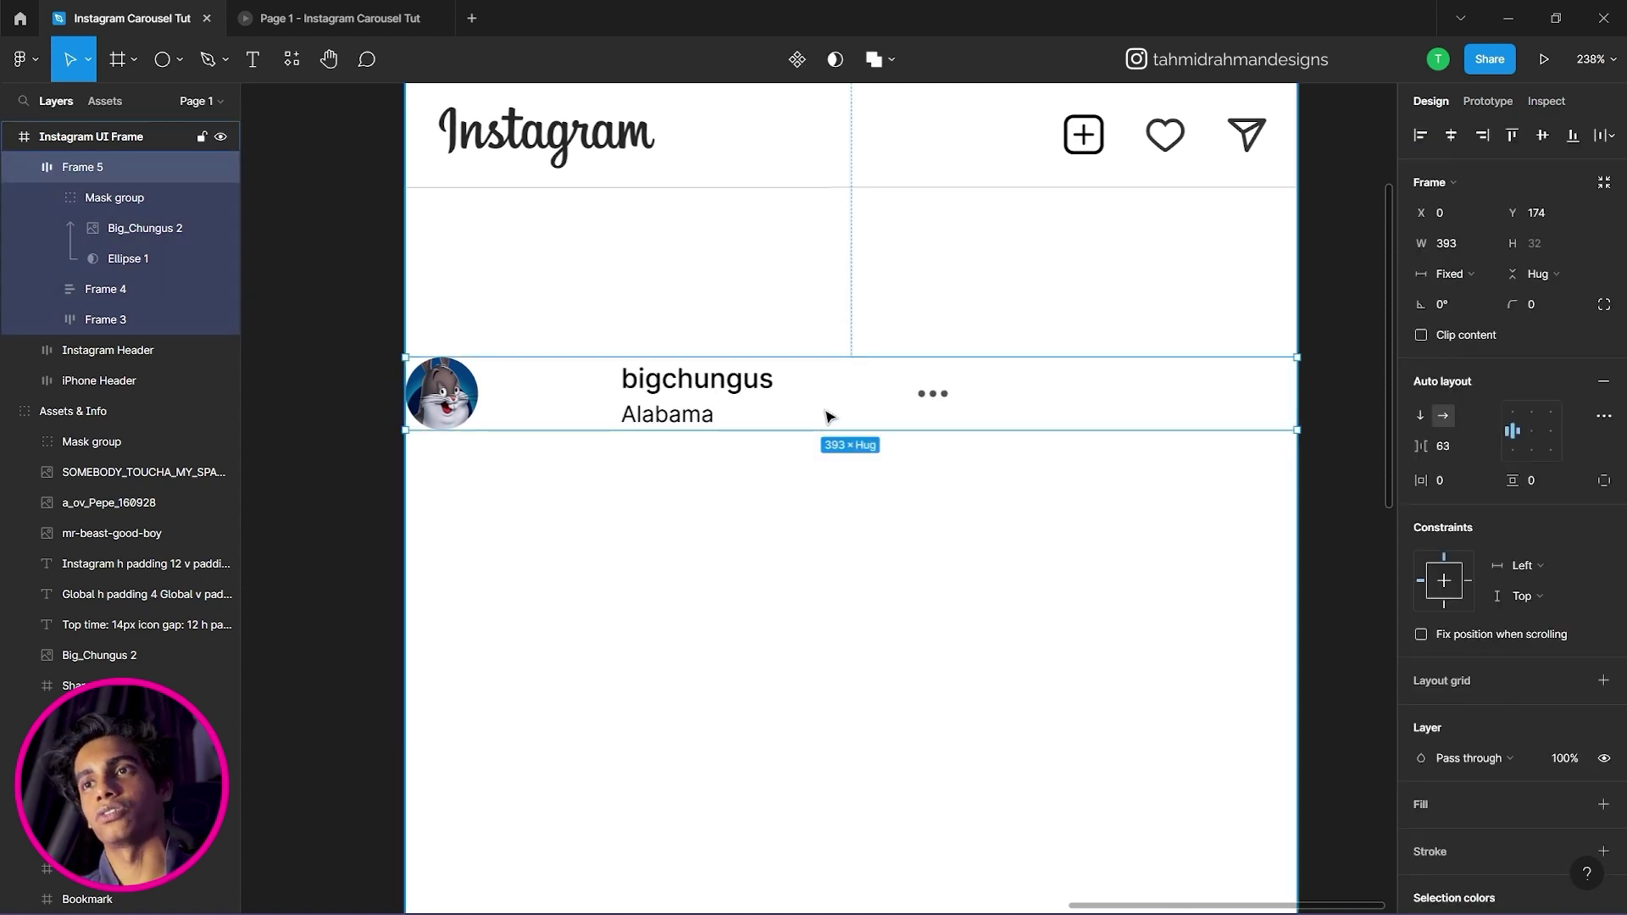
key(ctrl+z)
key(ctrl+z)
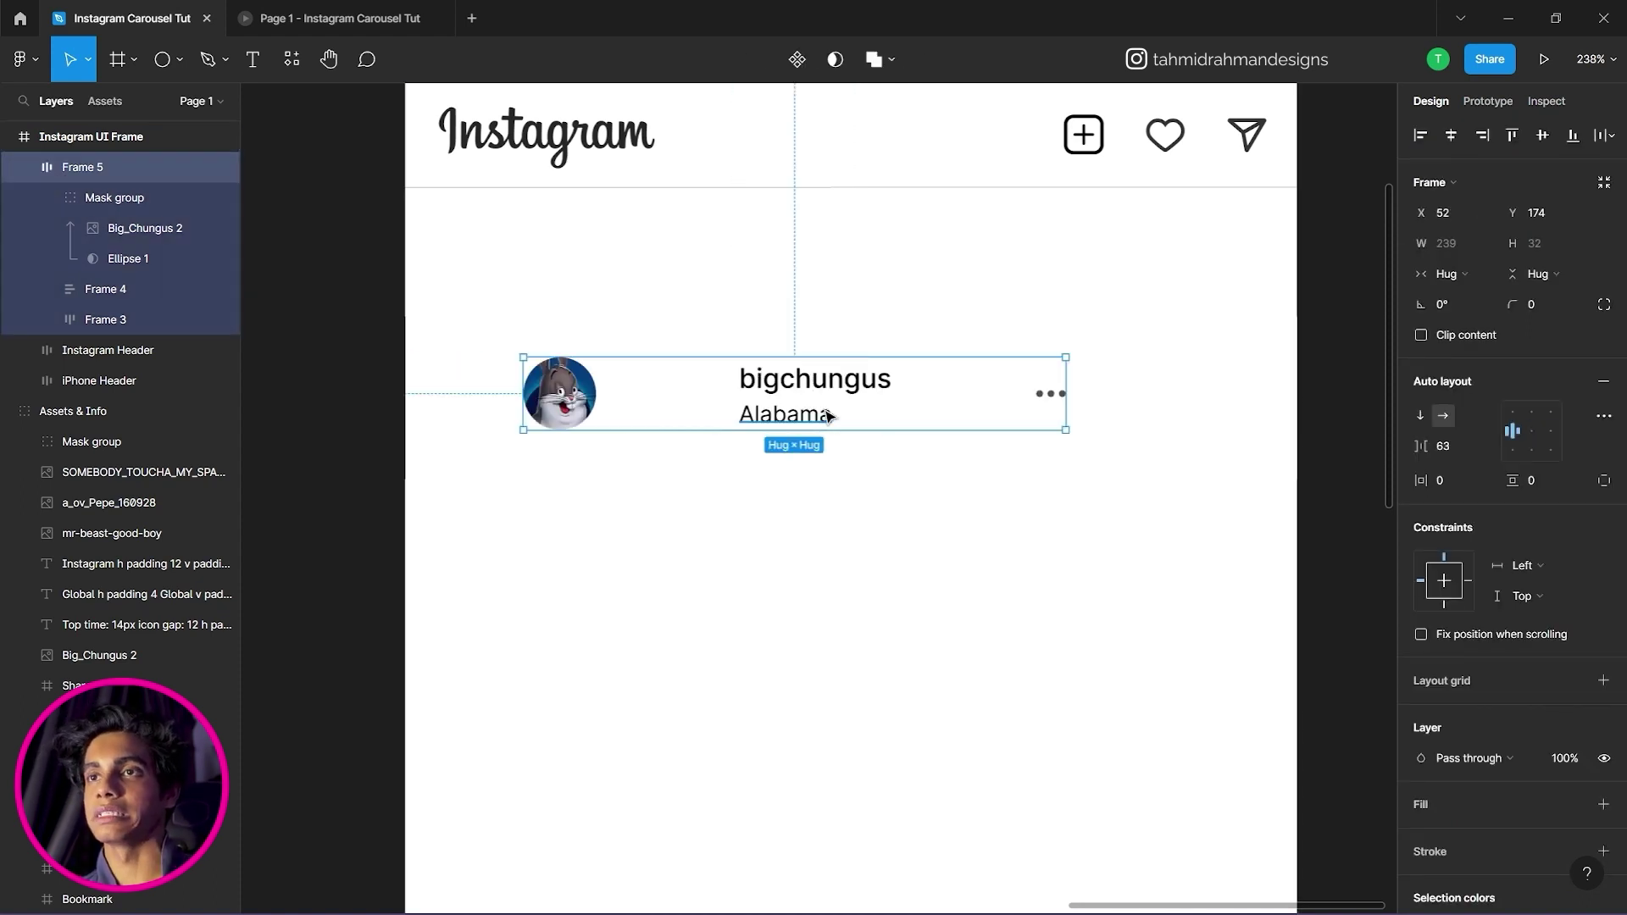
key(ctrl+z)
Move the name and location block next to the profile picture, leaving a gap of 10.
click(829, 415)
click(694, 413)
click(839, 494)
drag(739, 414, 721, 418)
Combine the profile picture and the name and location block into one auto layout frame, leaving the dots out.
drag(806, 308, 613, 418)
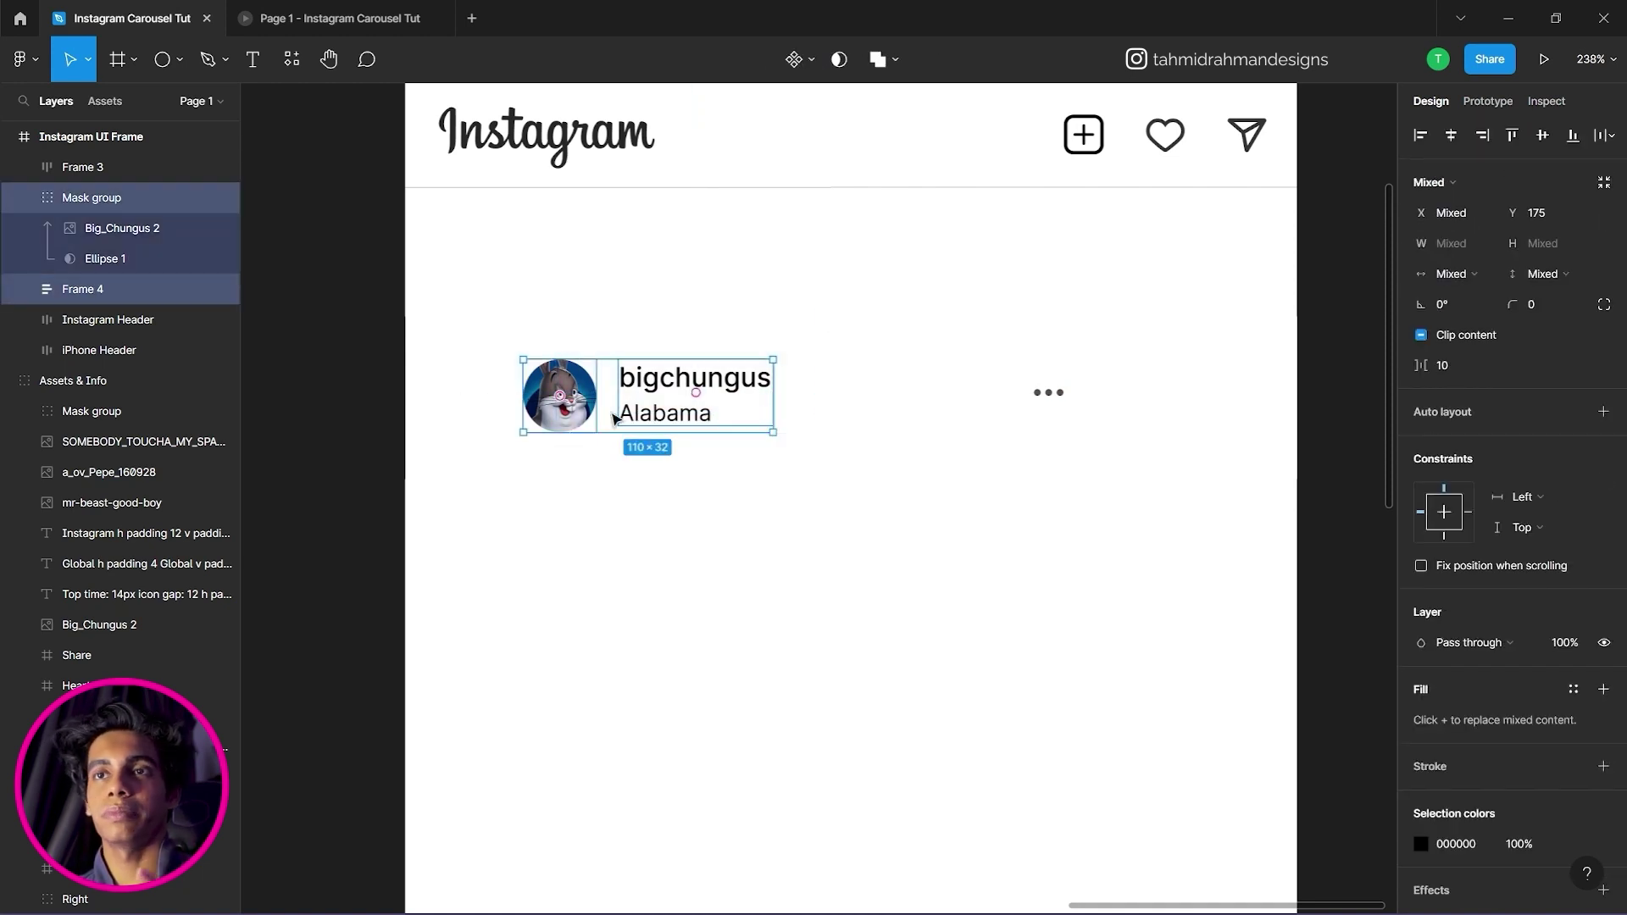
right_click(676, 392)
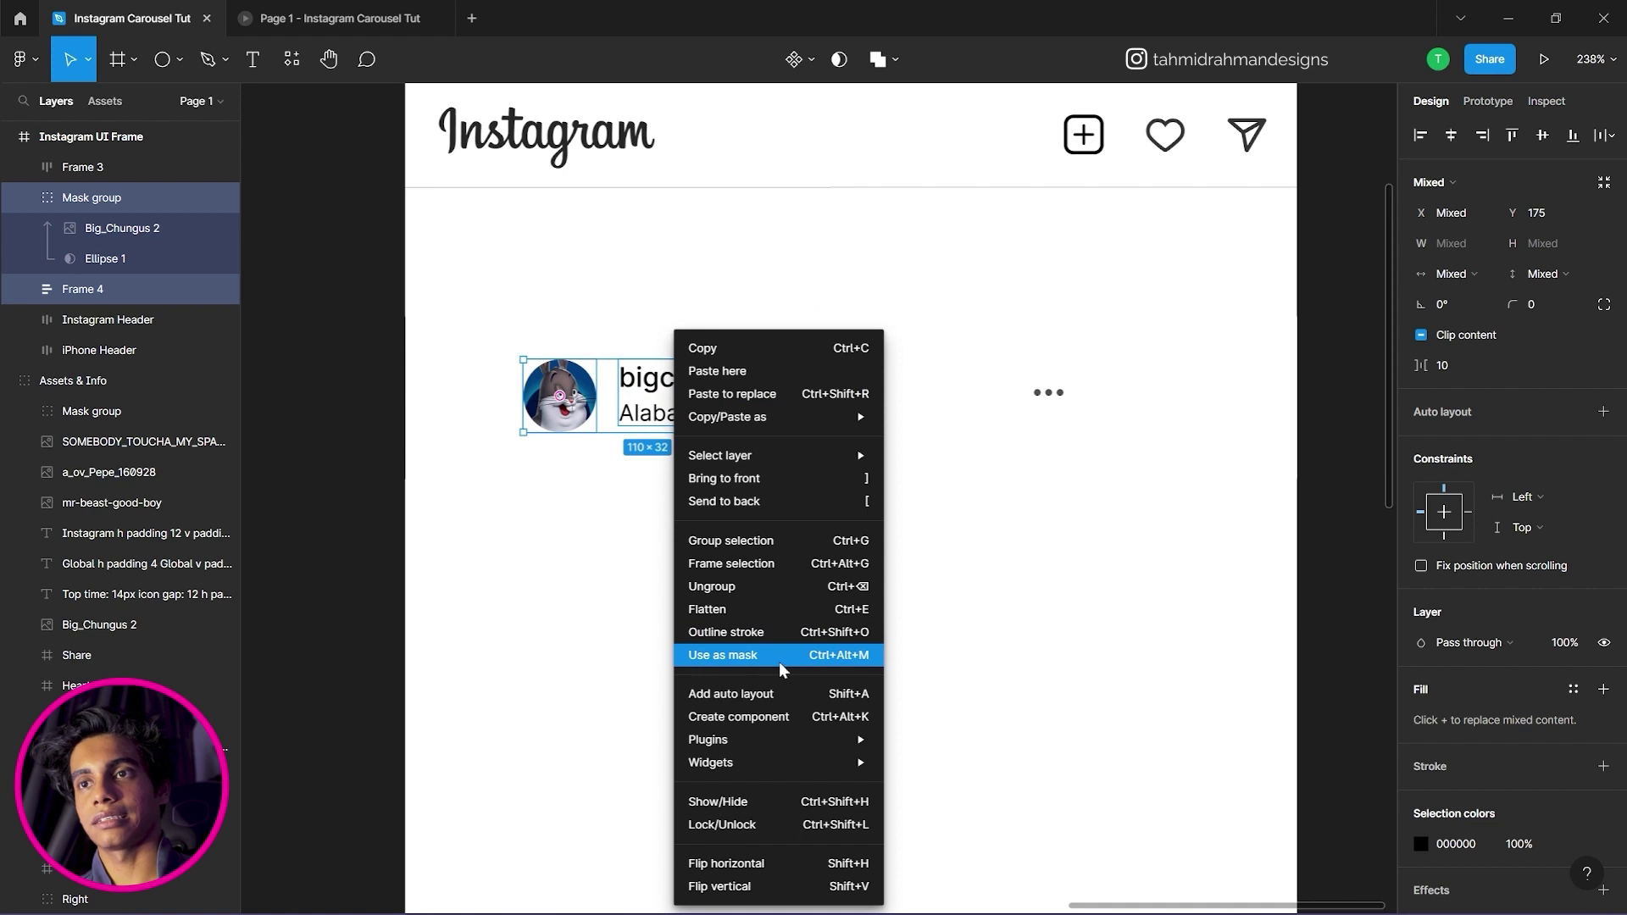
click(781, 692)
click(763, 571)
click(675, 428)
click(727, 462)
click(750, 411)
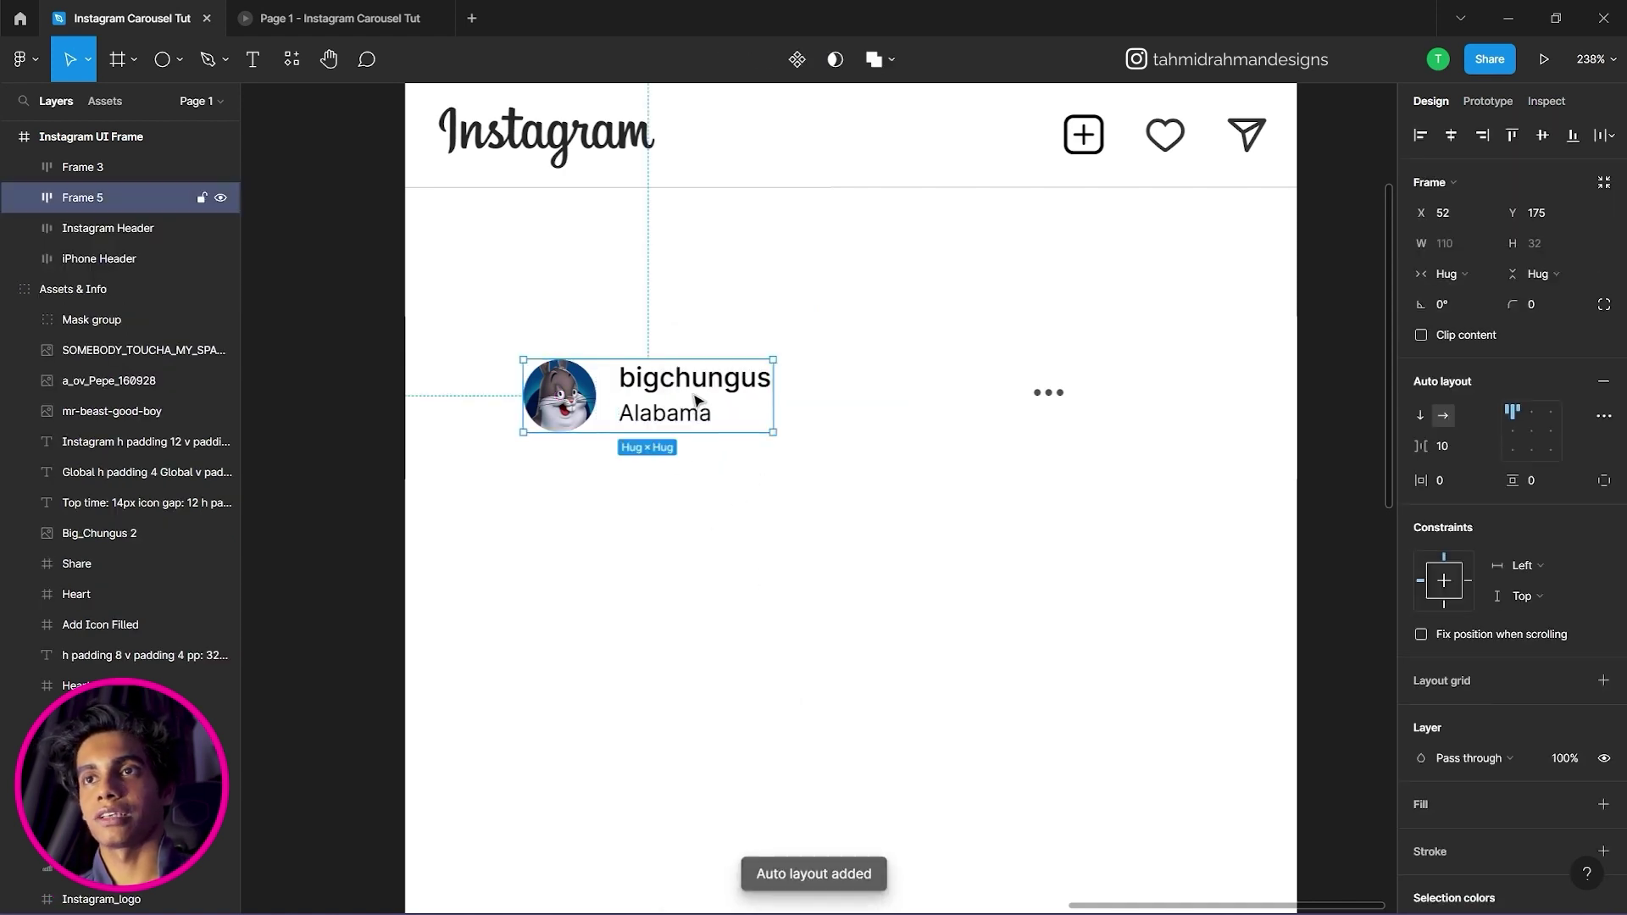
Keep the profile frame's auto layout horizontal and align its contents to the centre.
click(1418, 416)
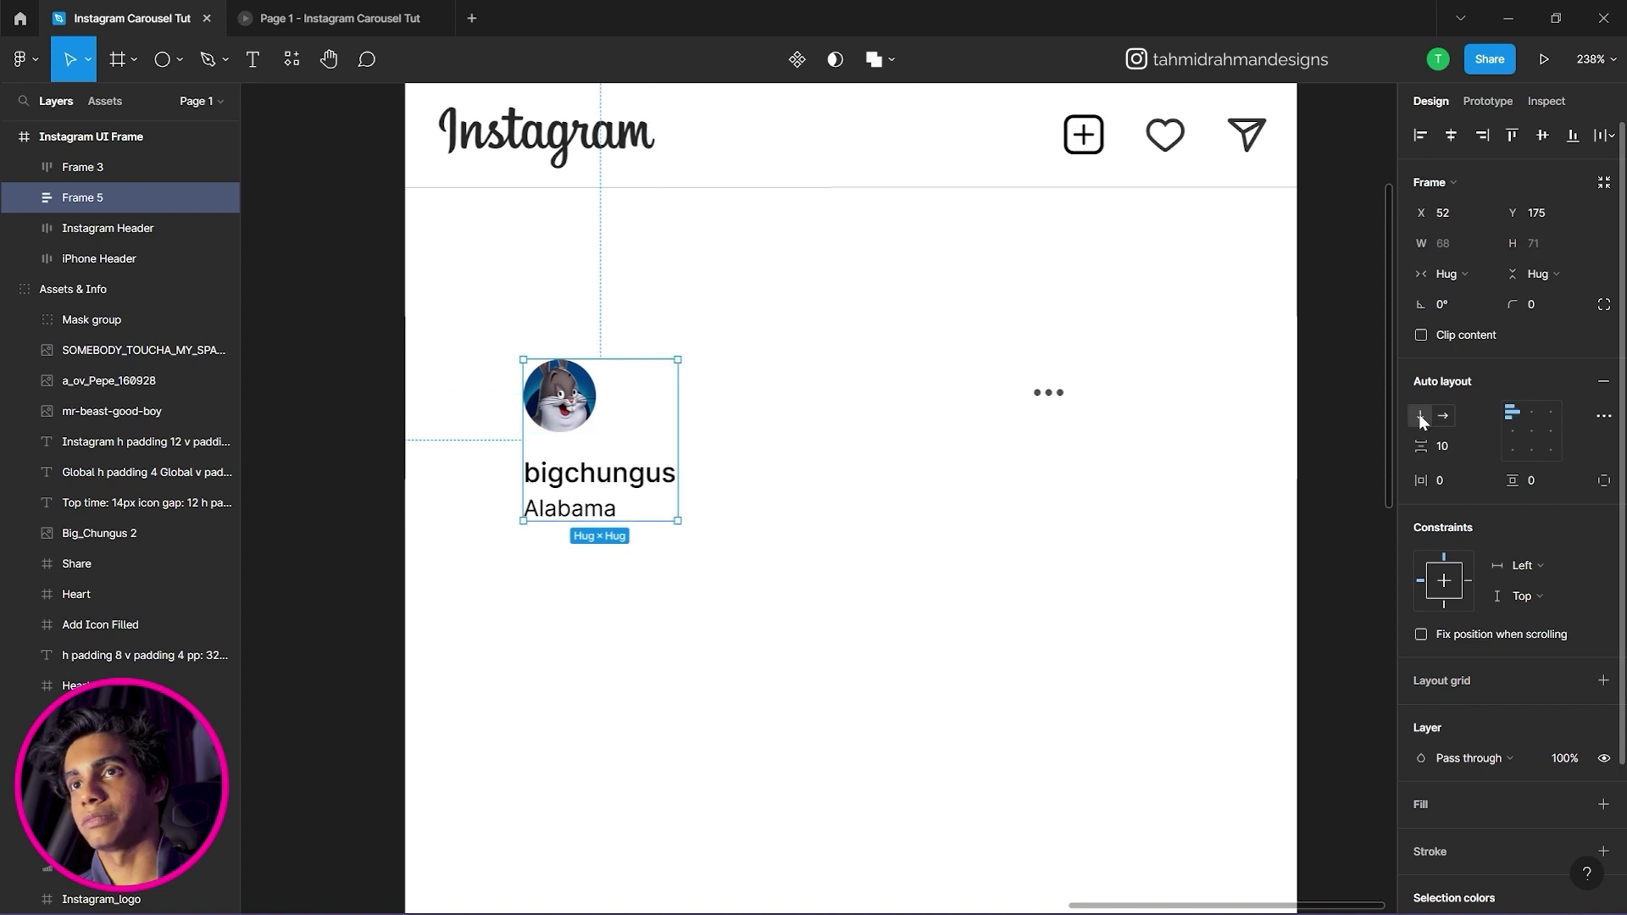
click(1442, 415)
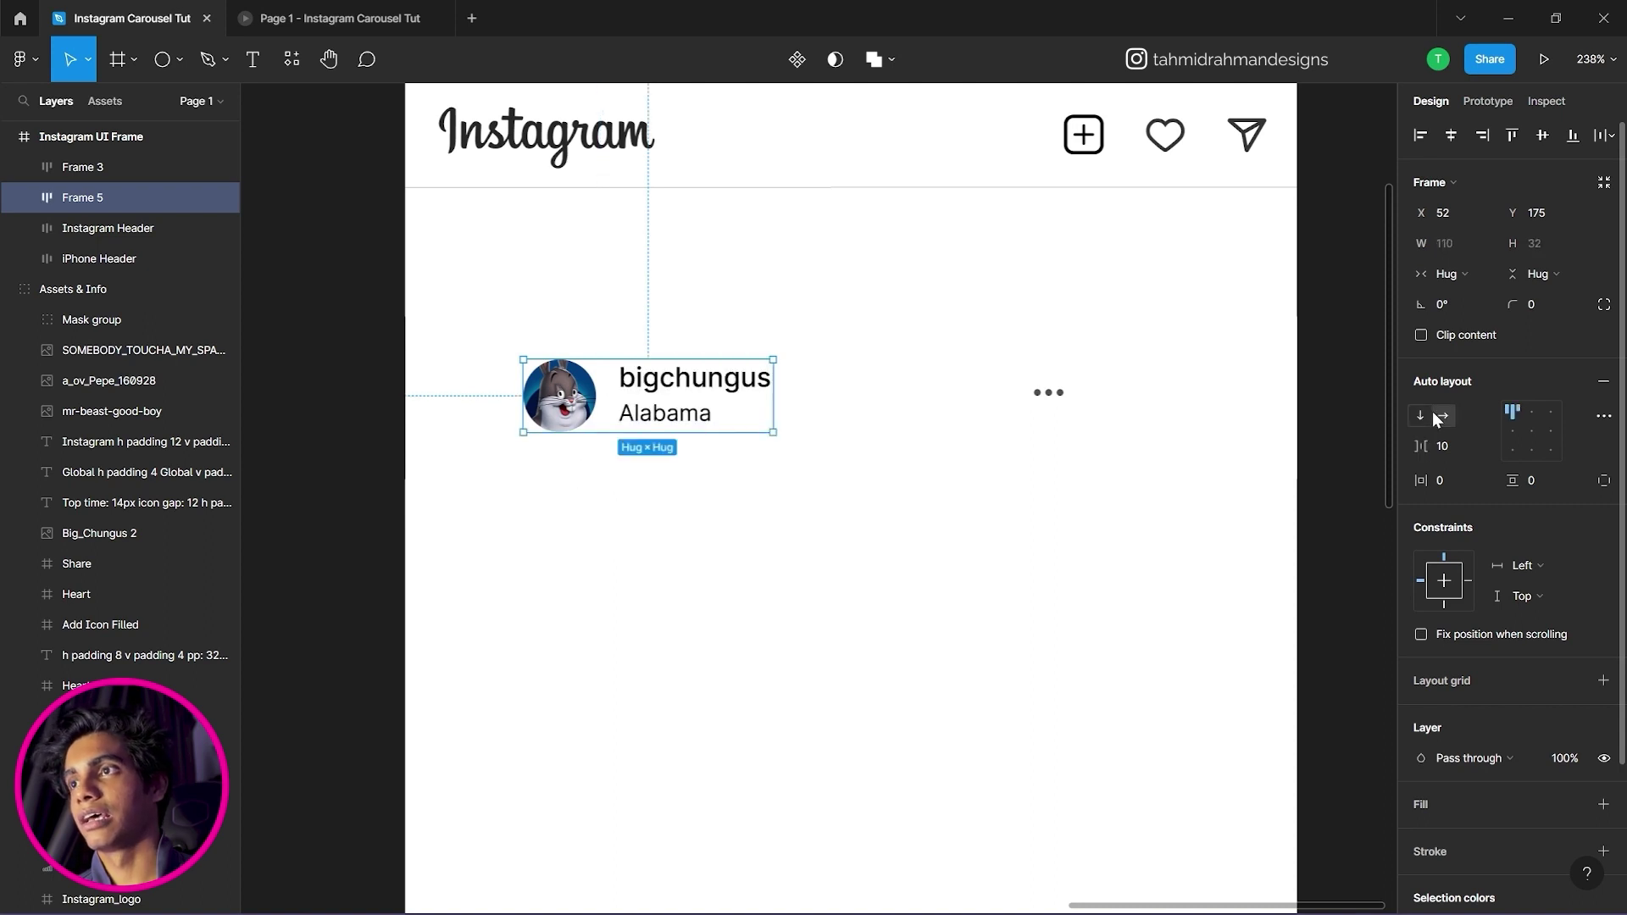
click(1533, 432)
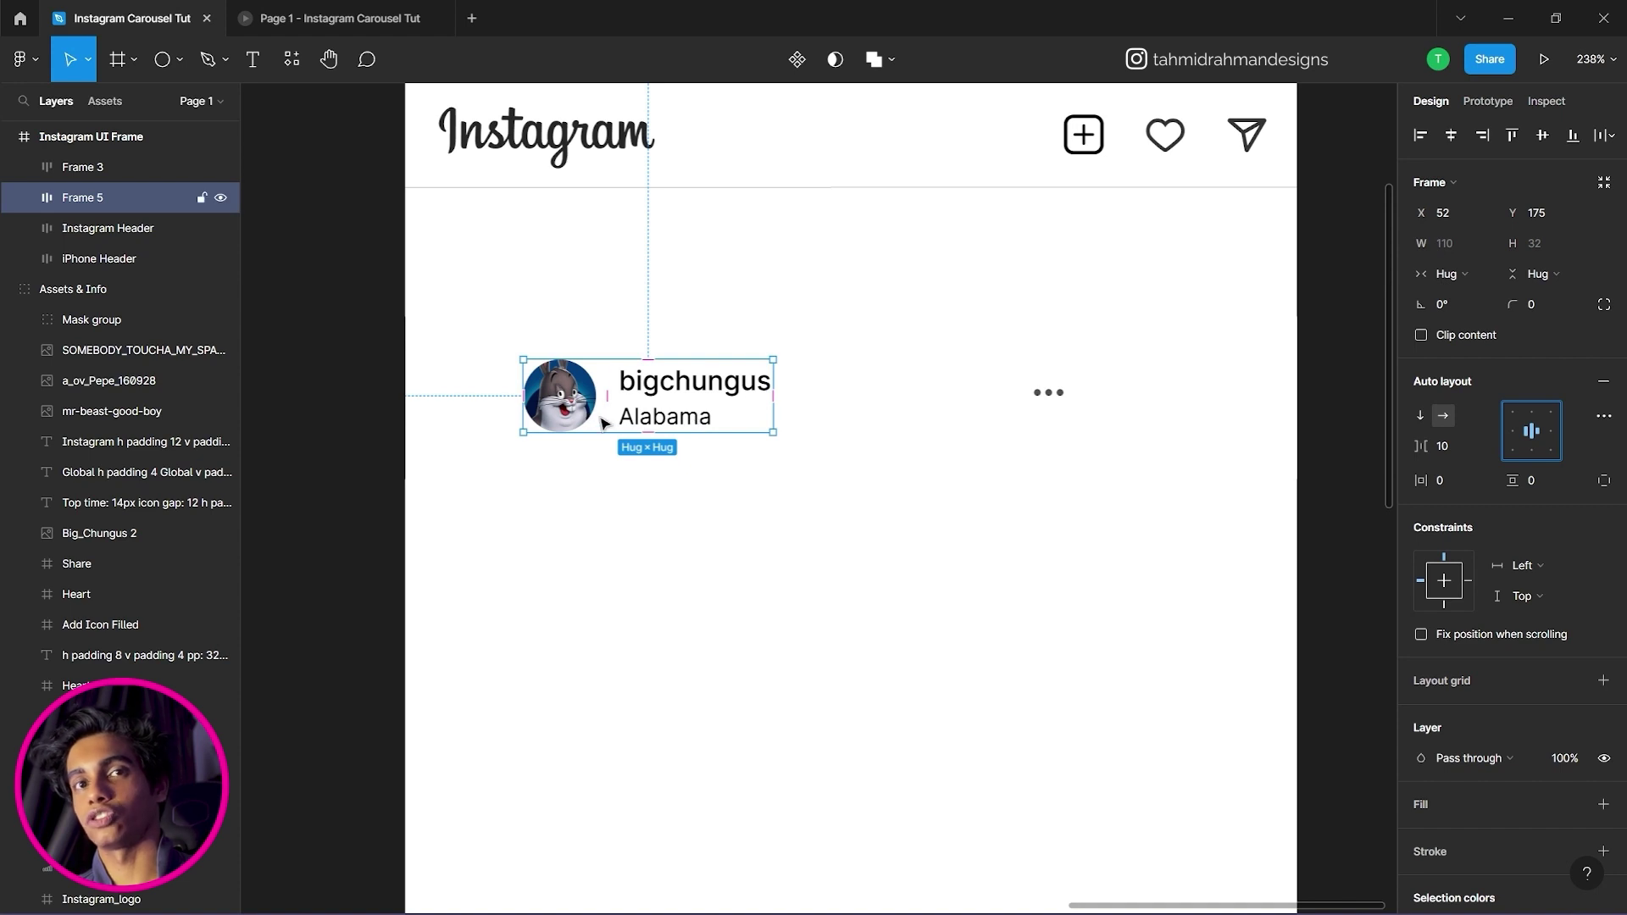
click(712, 537)
Check the profile frame's item gap against the spacing notes for the account row.
scroll(796, 505, left, 2)
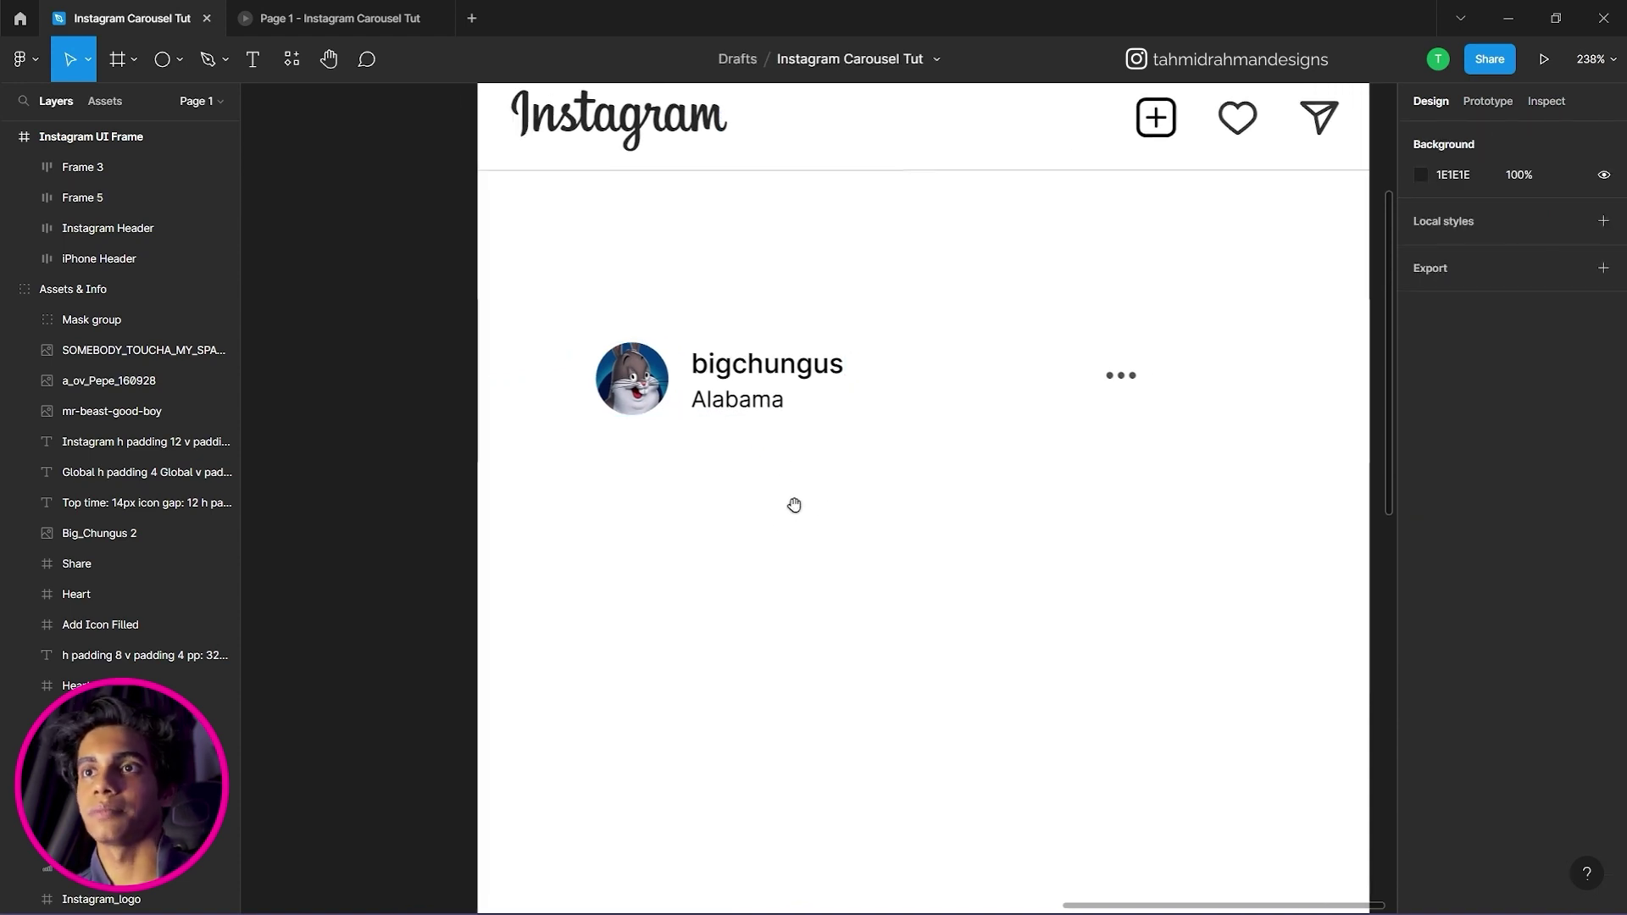
click(778, 404)
drag(911, 507, 1307, 510)
drag(1046, 541, 1196, 505)
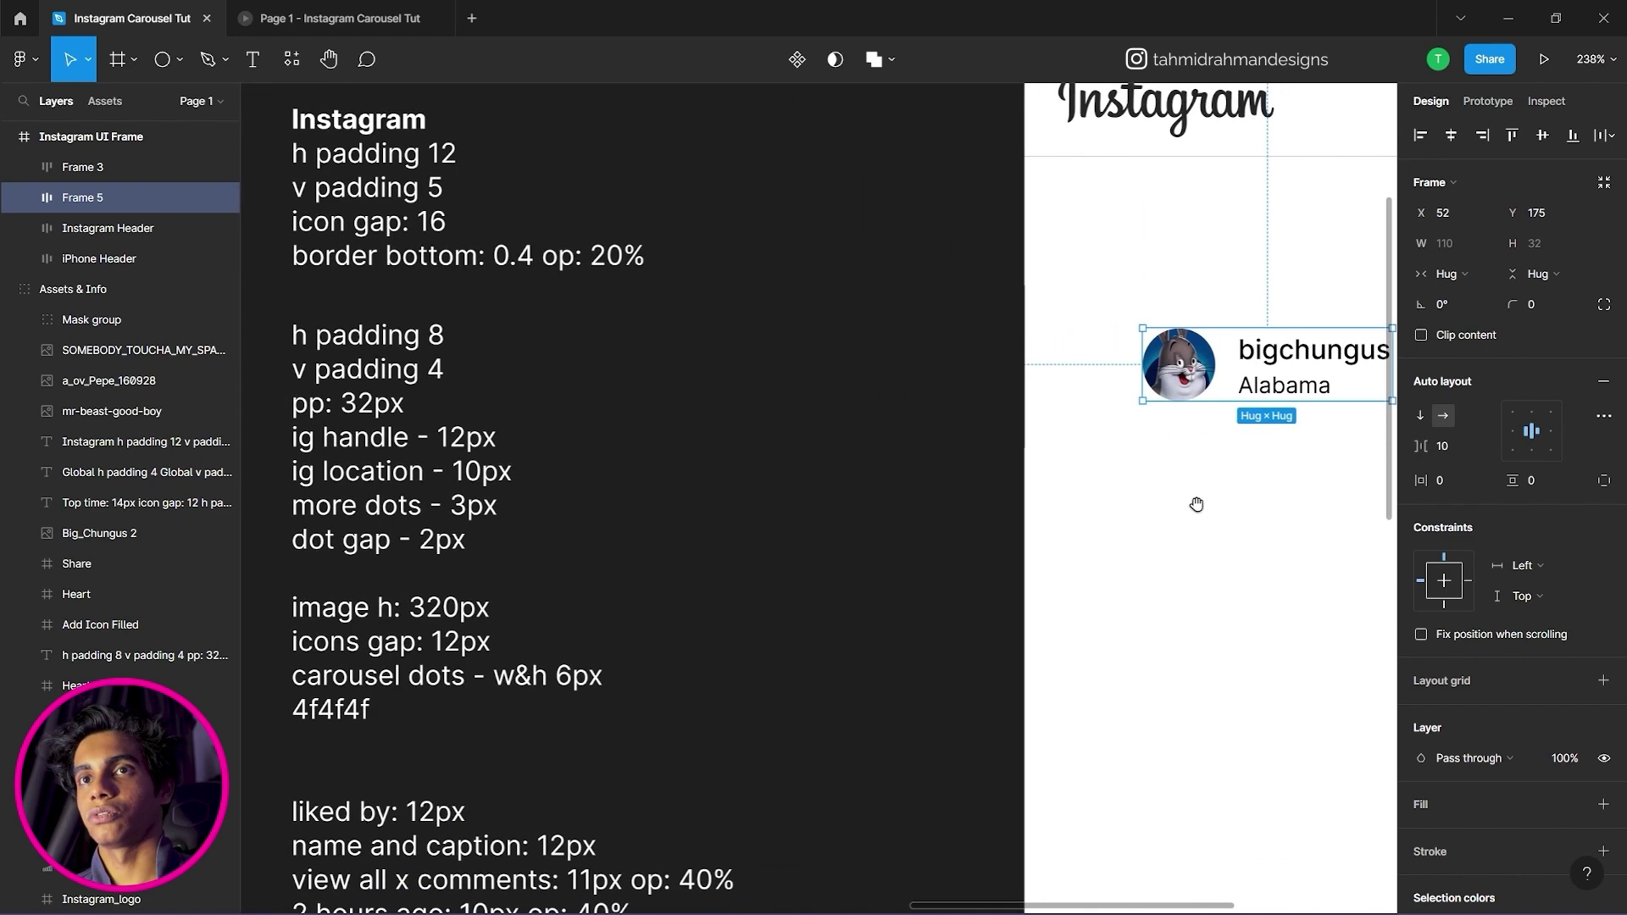
drag(1438, 449, 1438, 451)
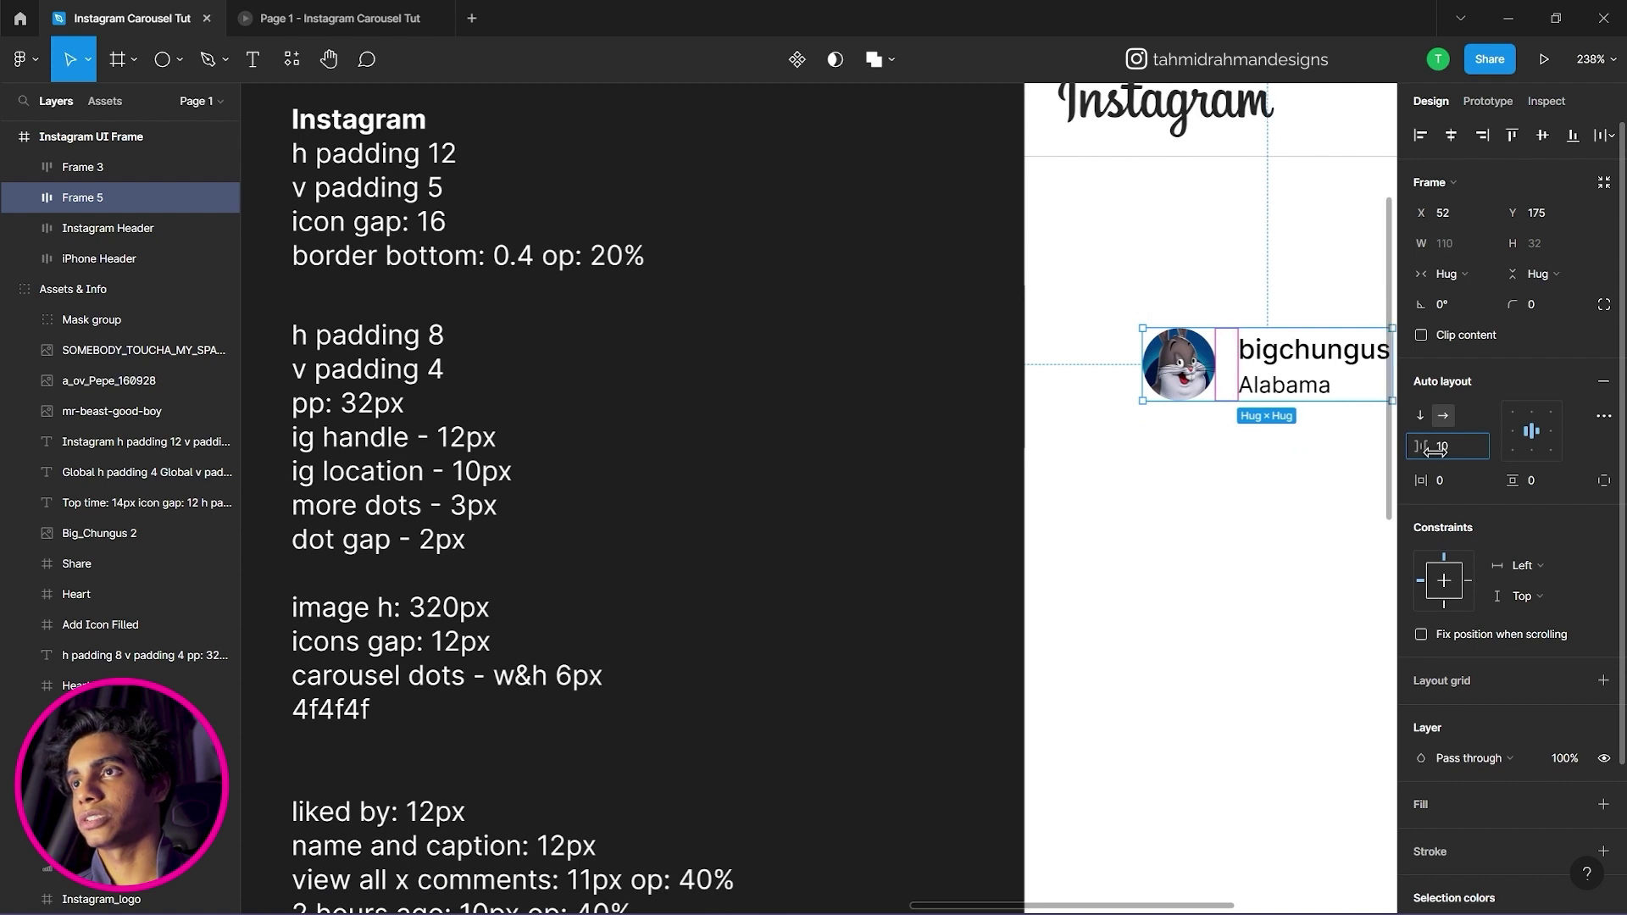
click(1212, 501)
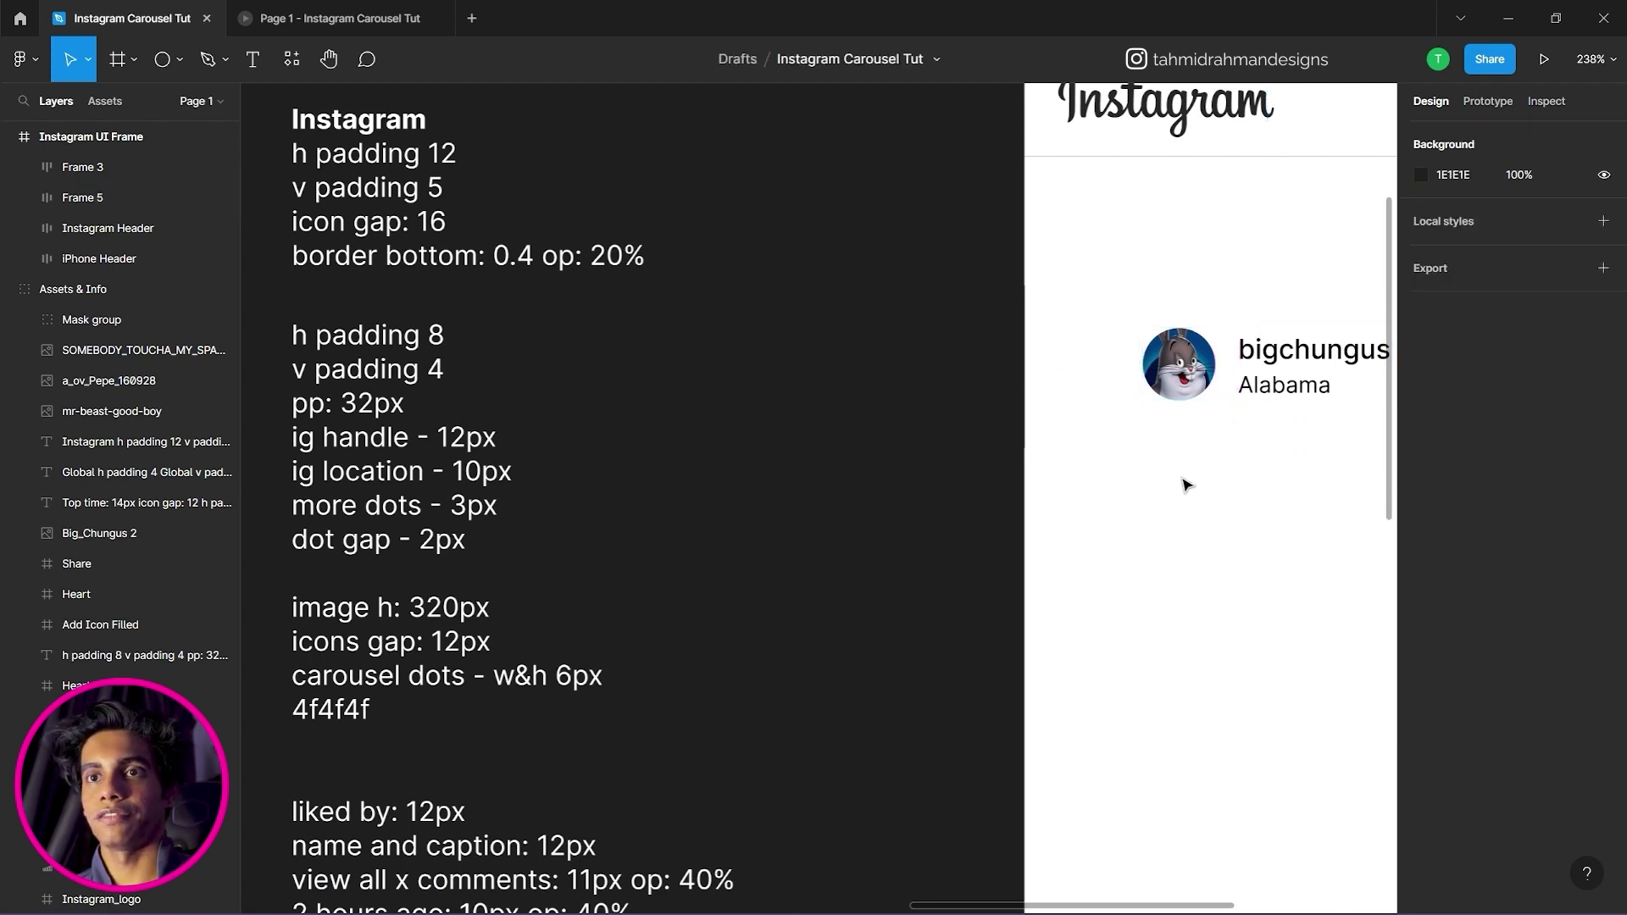
Combine the profile frame and the more dots into one auto layout frame.
drag(1213, 480, 559, 531)
drag(1204, 370, 547, 455)
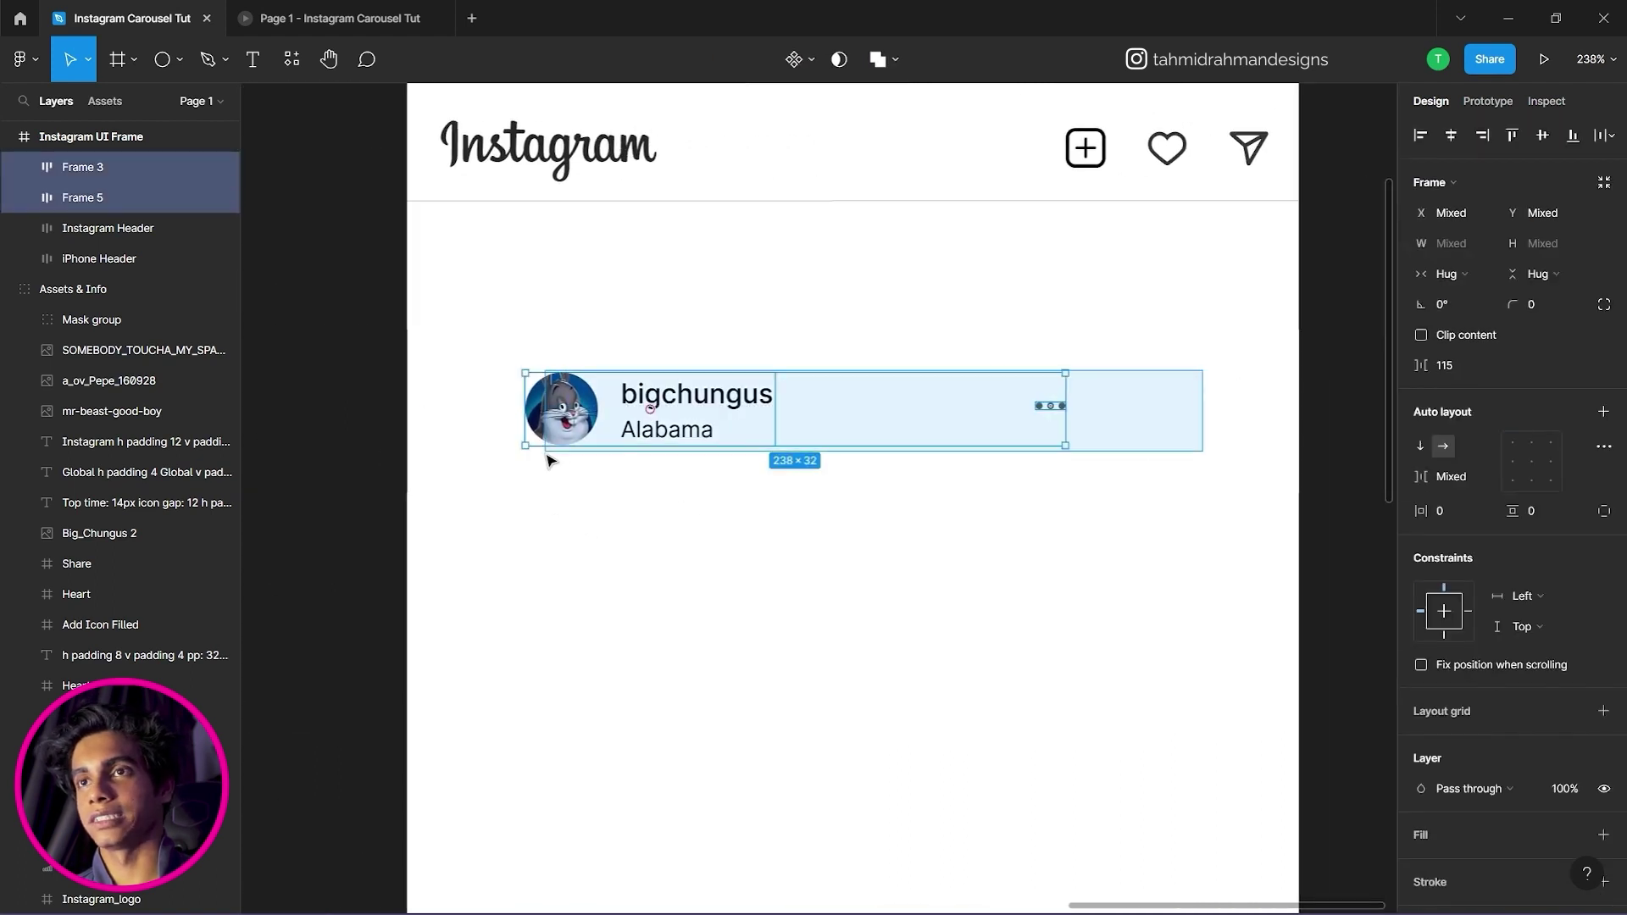
right_click(686, 419)
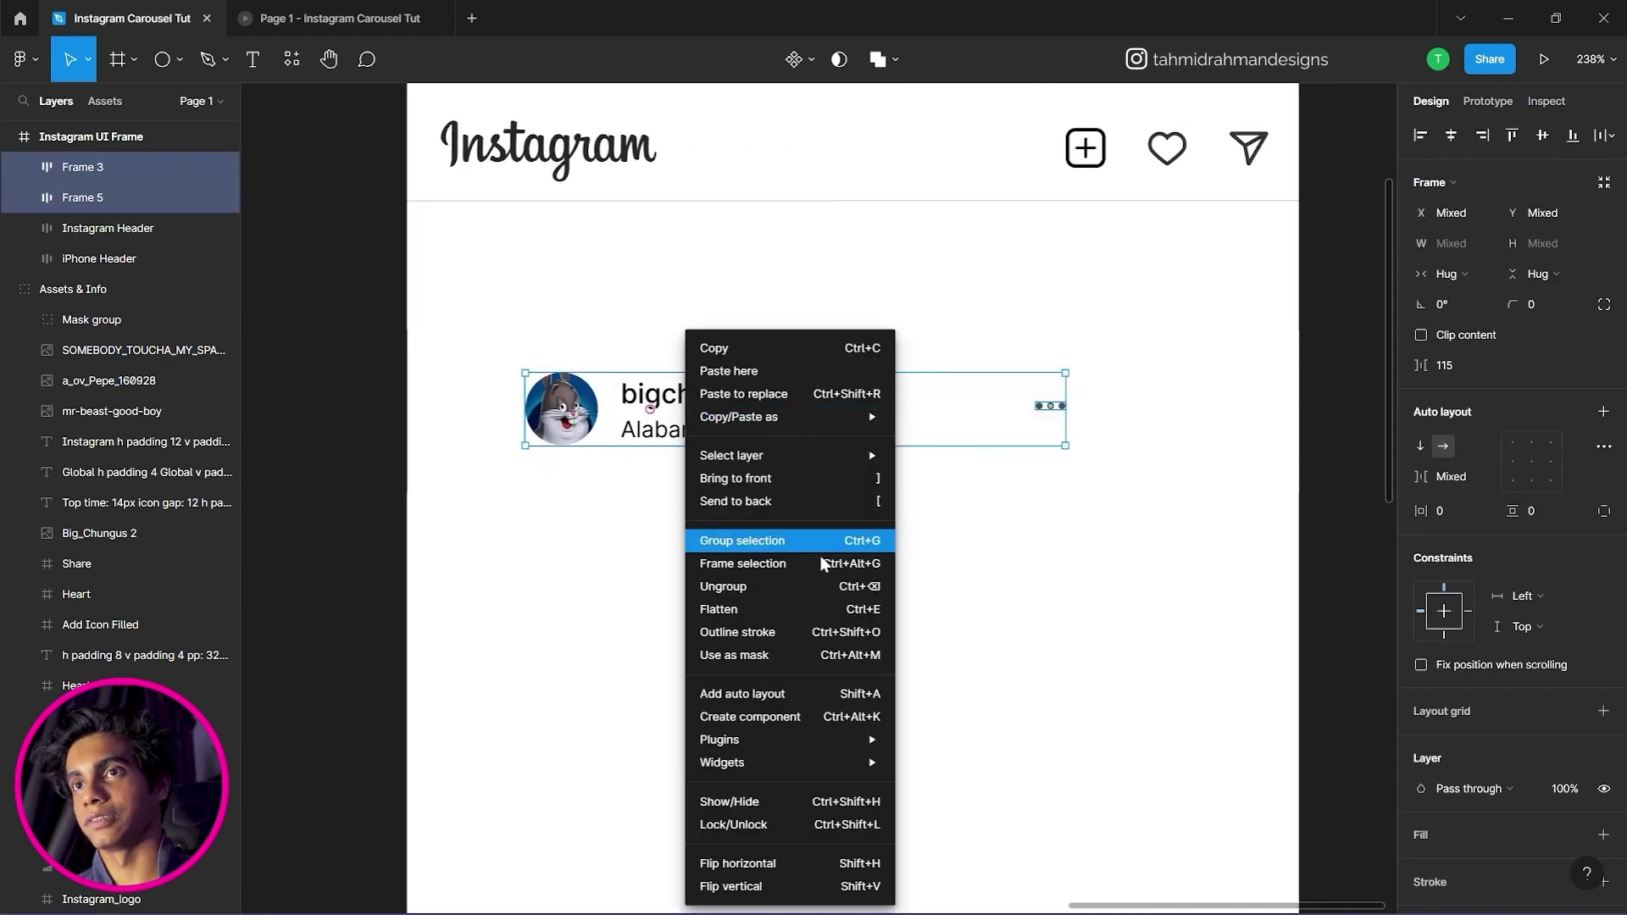
click(805, 692)
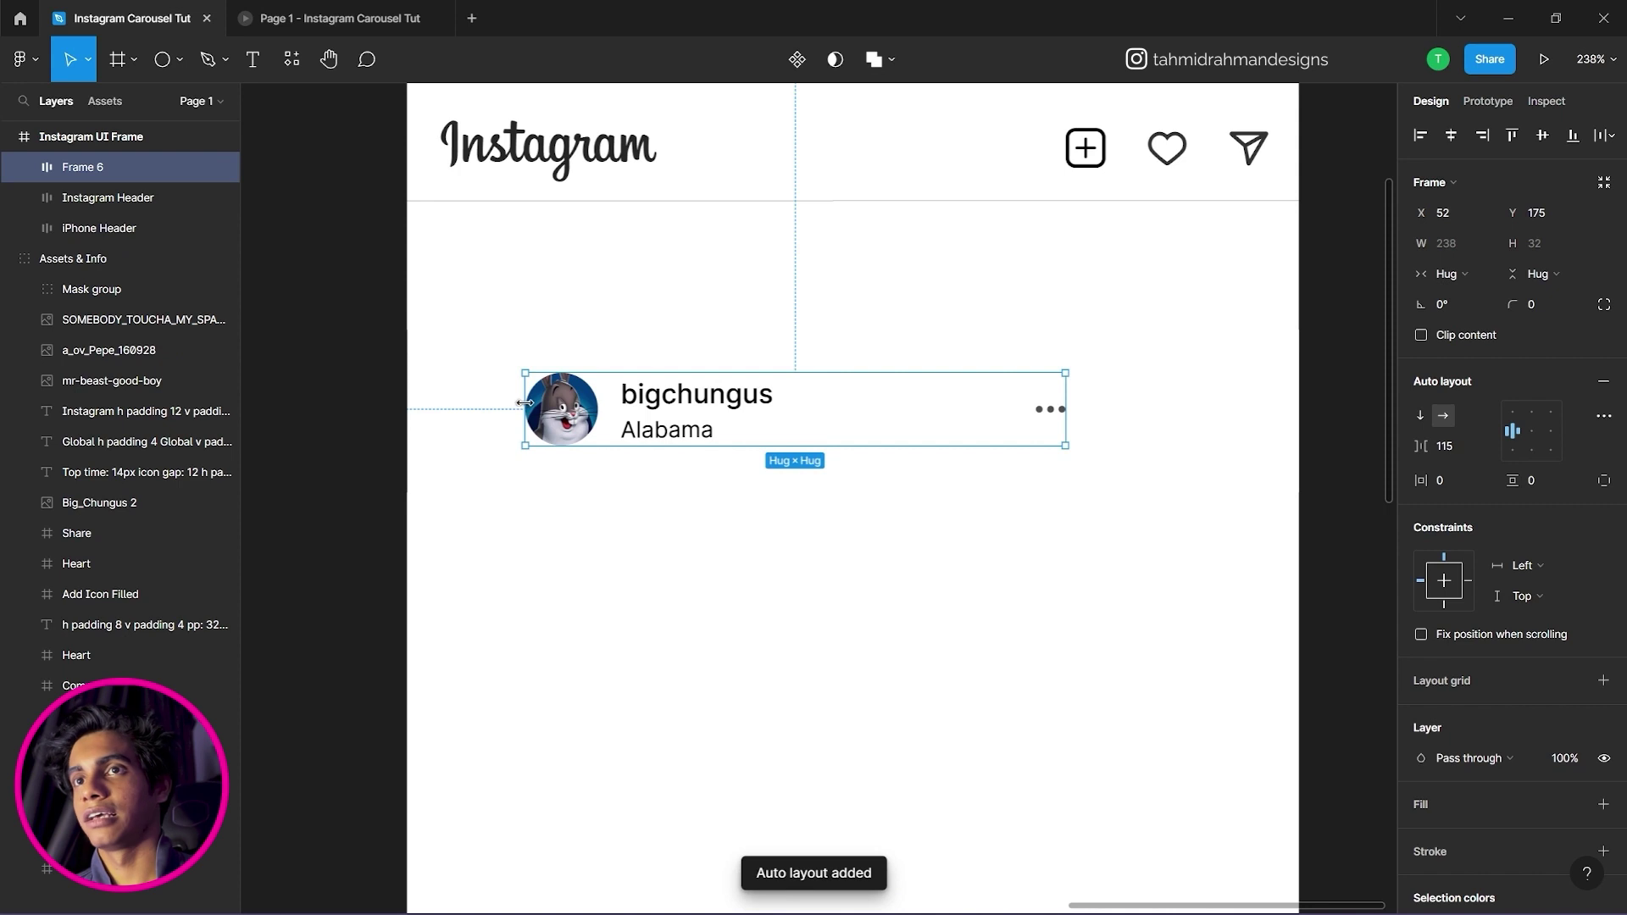
Stretch the account row frame across the full 393 width of the phone frame and set its item spacing to Auto.
drag(524, 405, 406, 394)
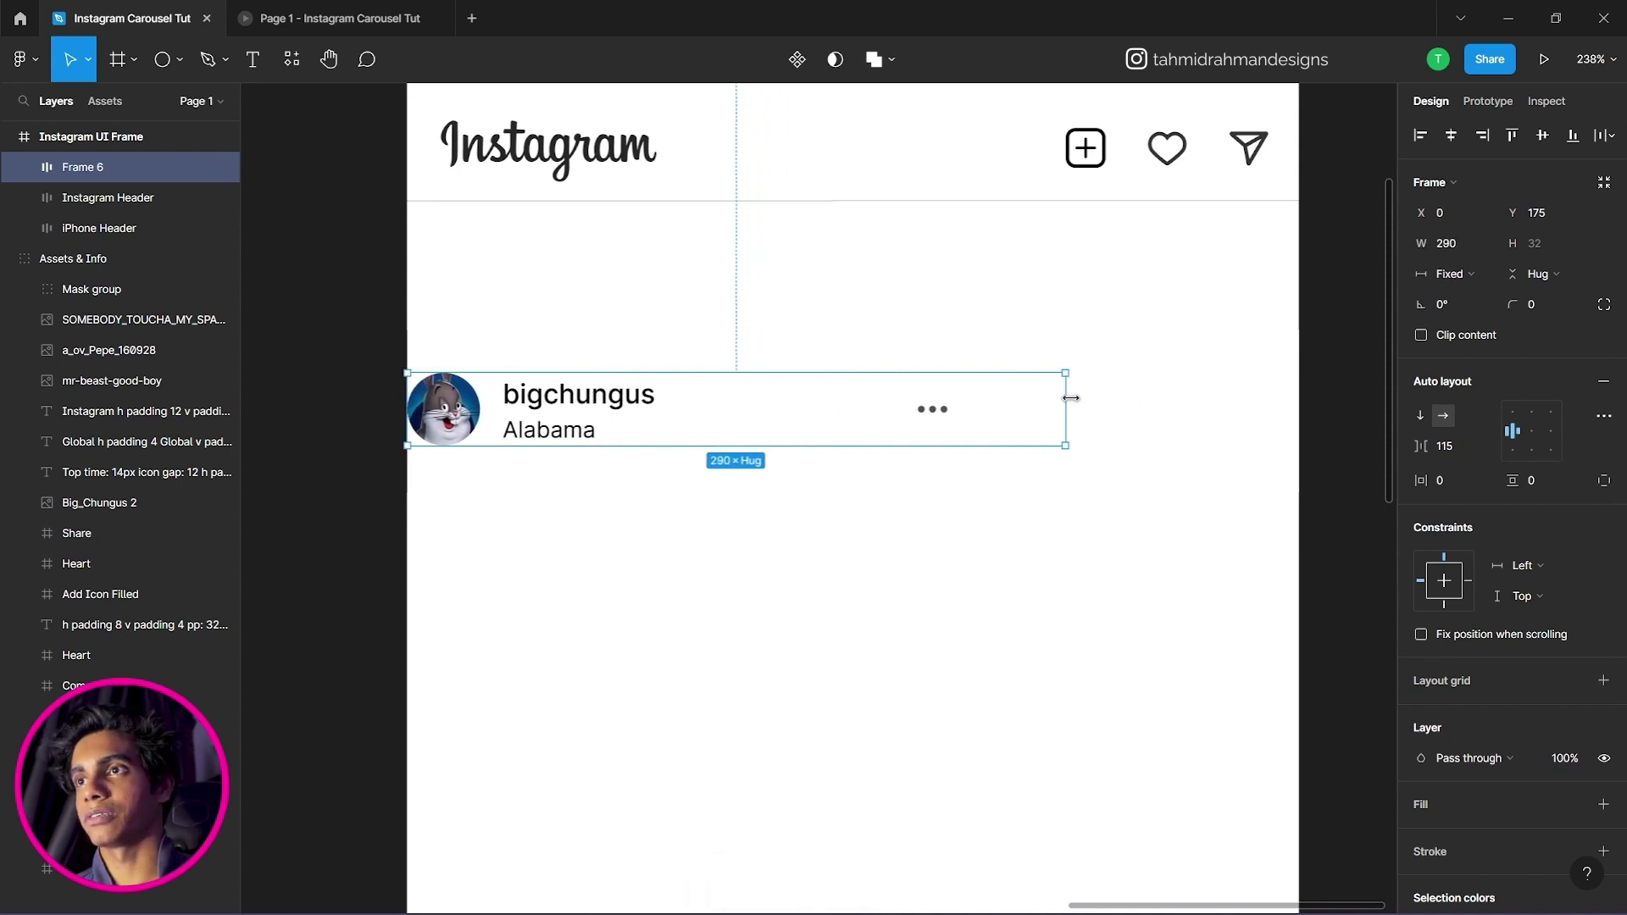
drag(1069, 394, 1299, 394)
click(1448, 448)
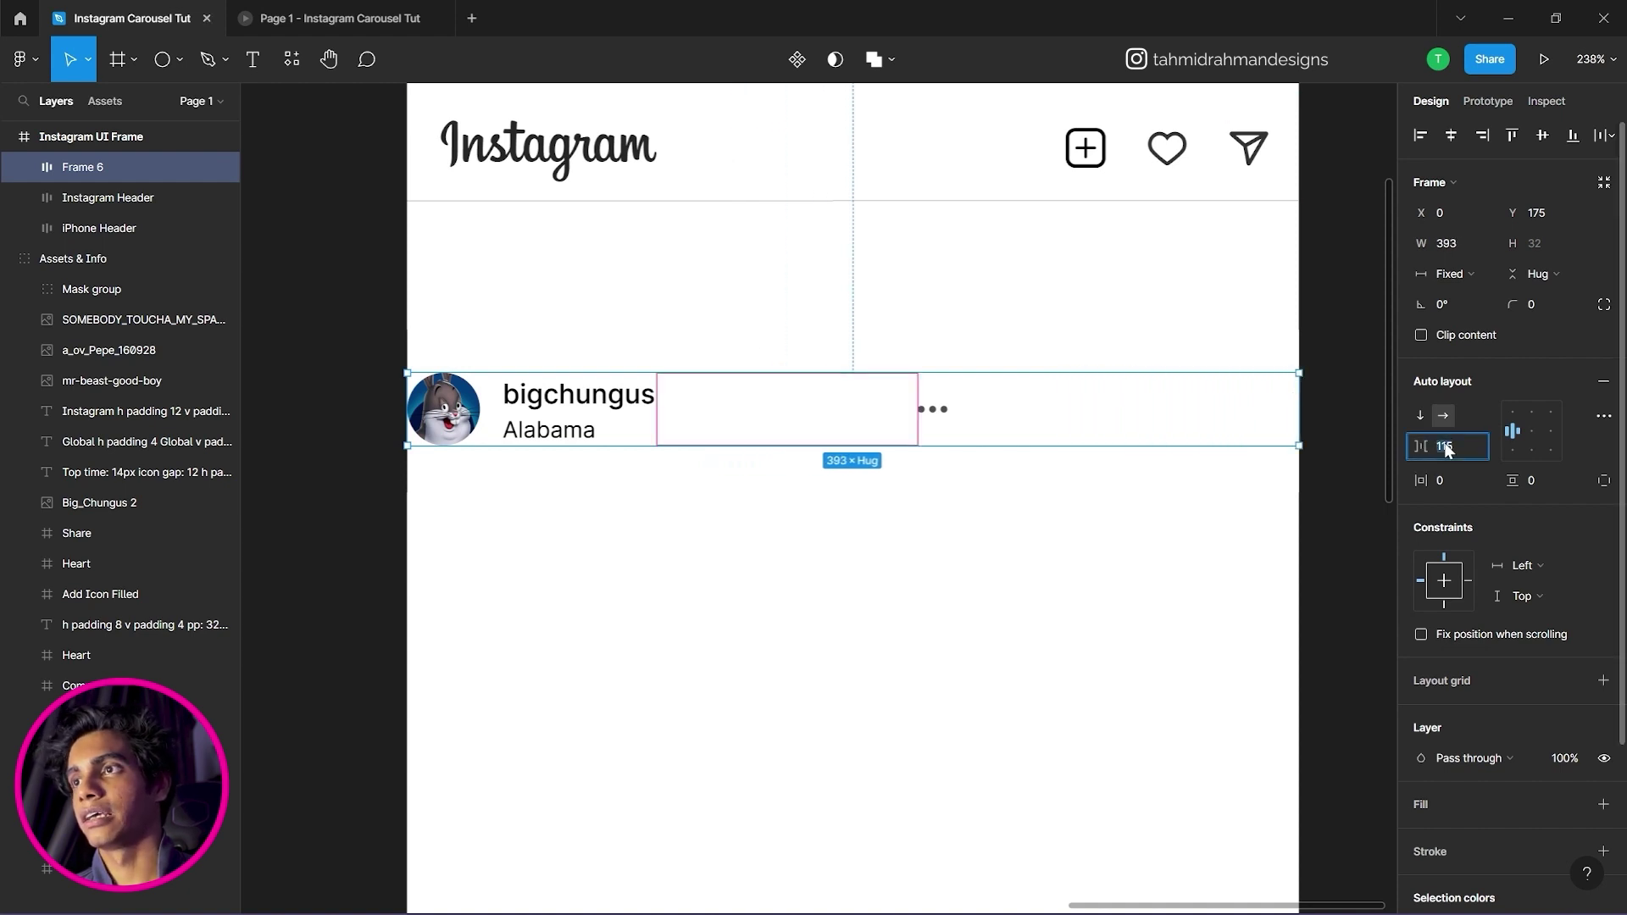
text(auto)
key(Return)
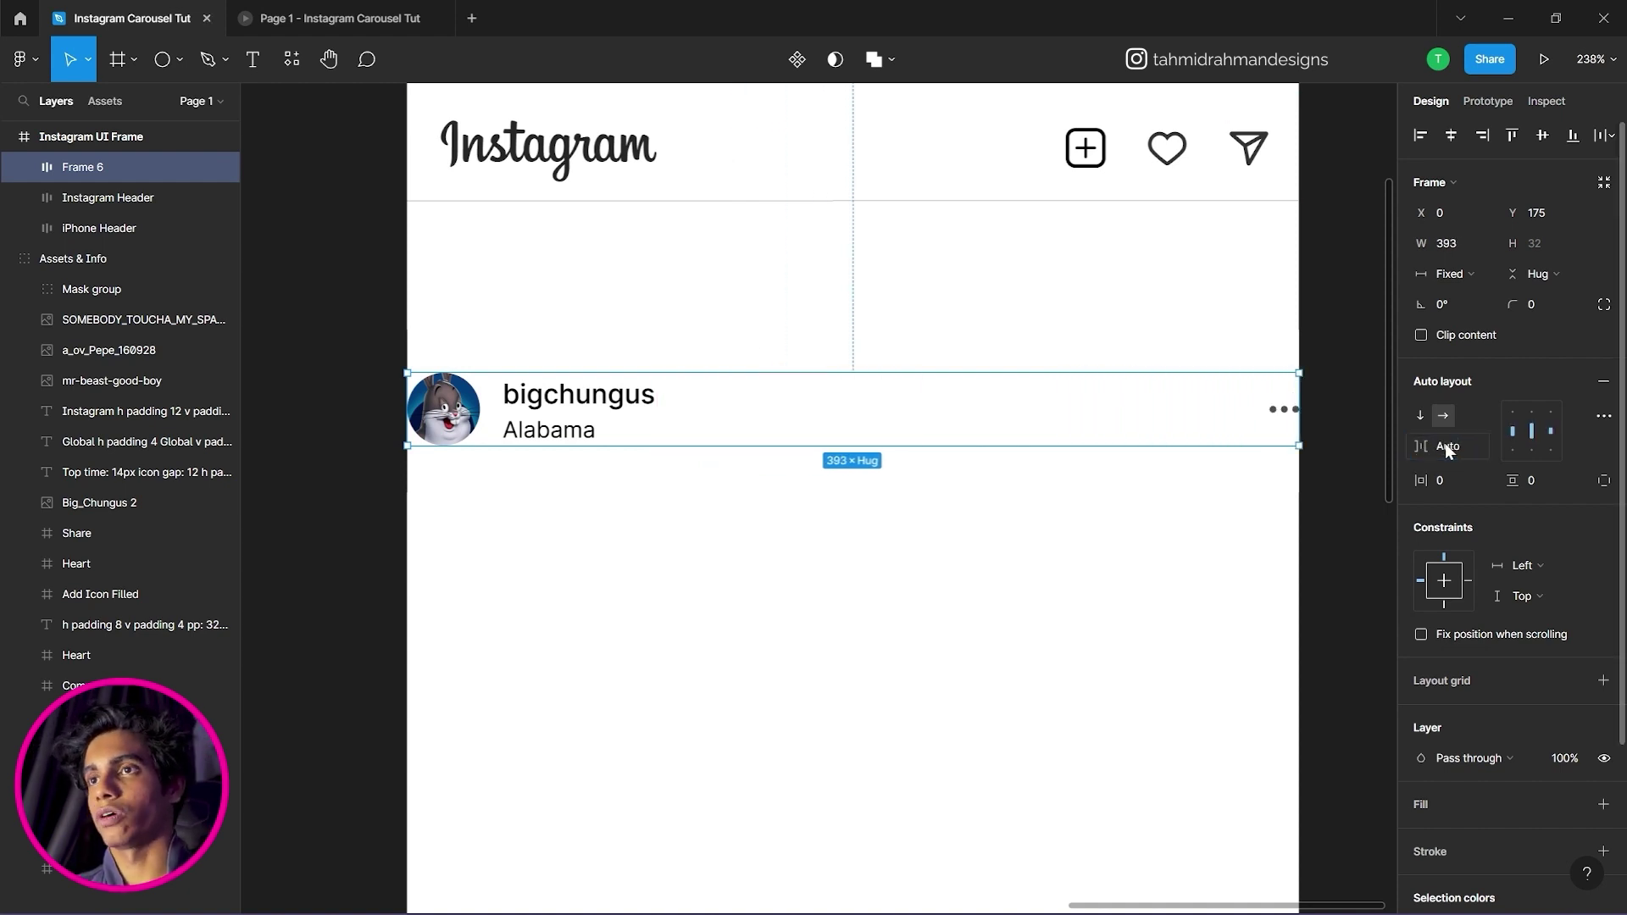
Move the account row up to Y 119 and set its vertical padding to 4 and horizontal padding to 8.
click(1151, 561)
drag(574, 445, 574, 318)
drag(509, 458, 1187, 465)
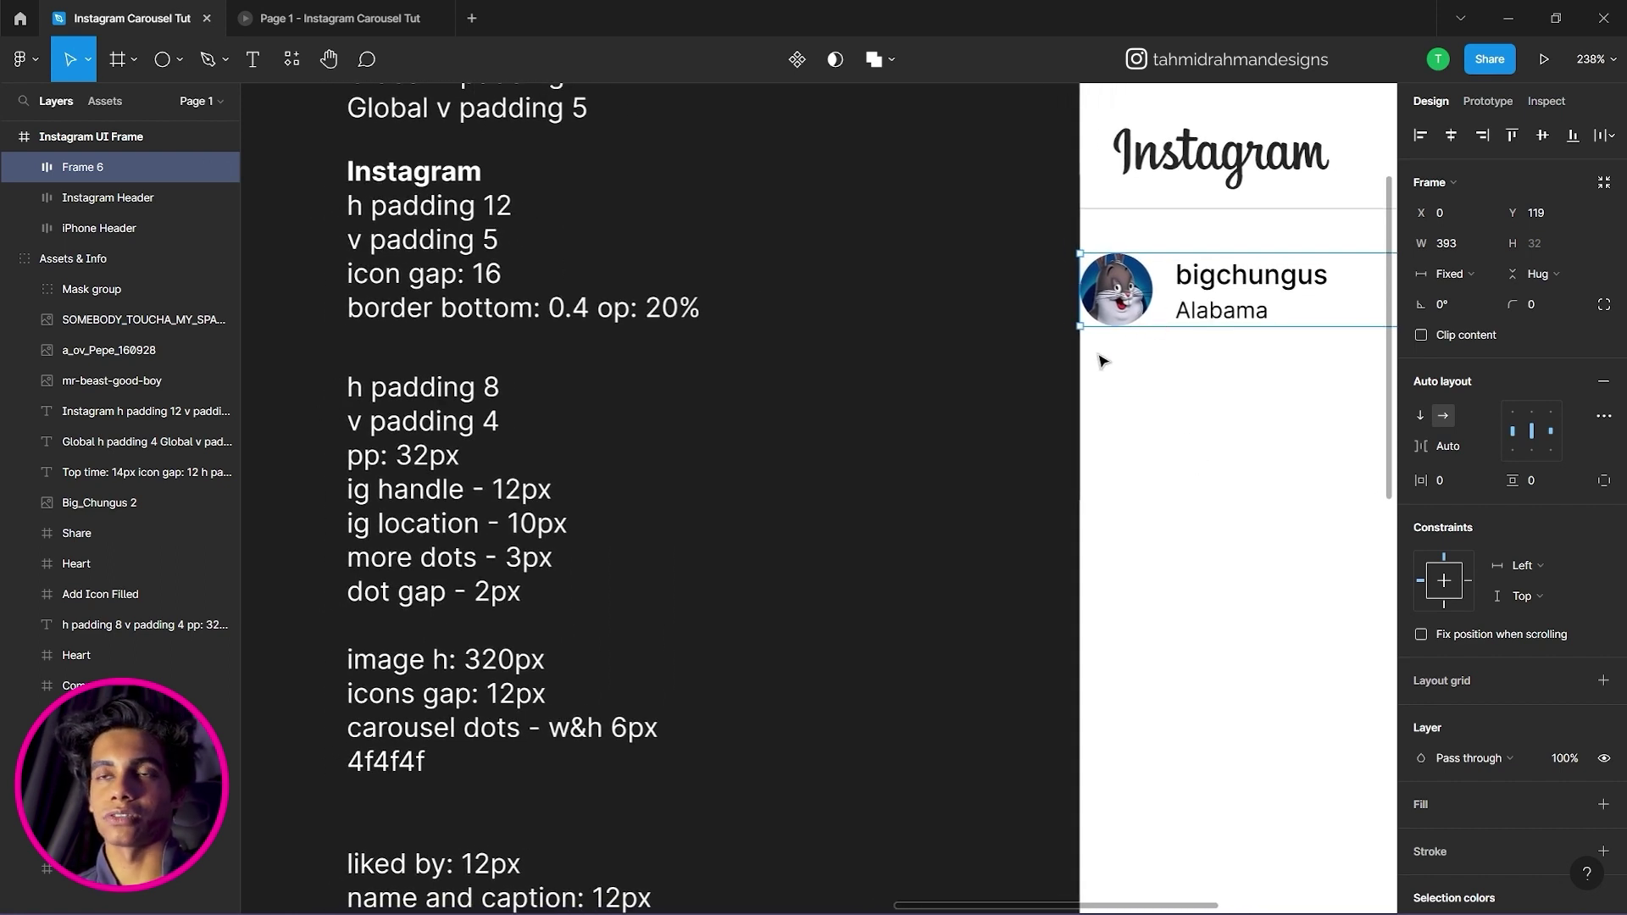
drag(1113, 367, 1049, 432)
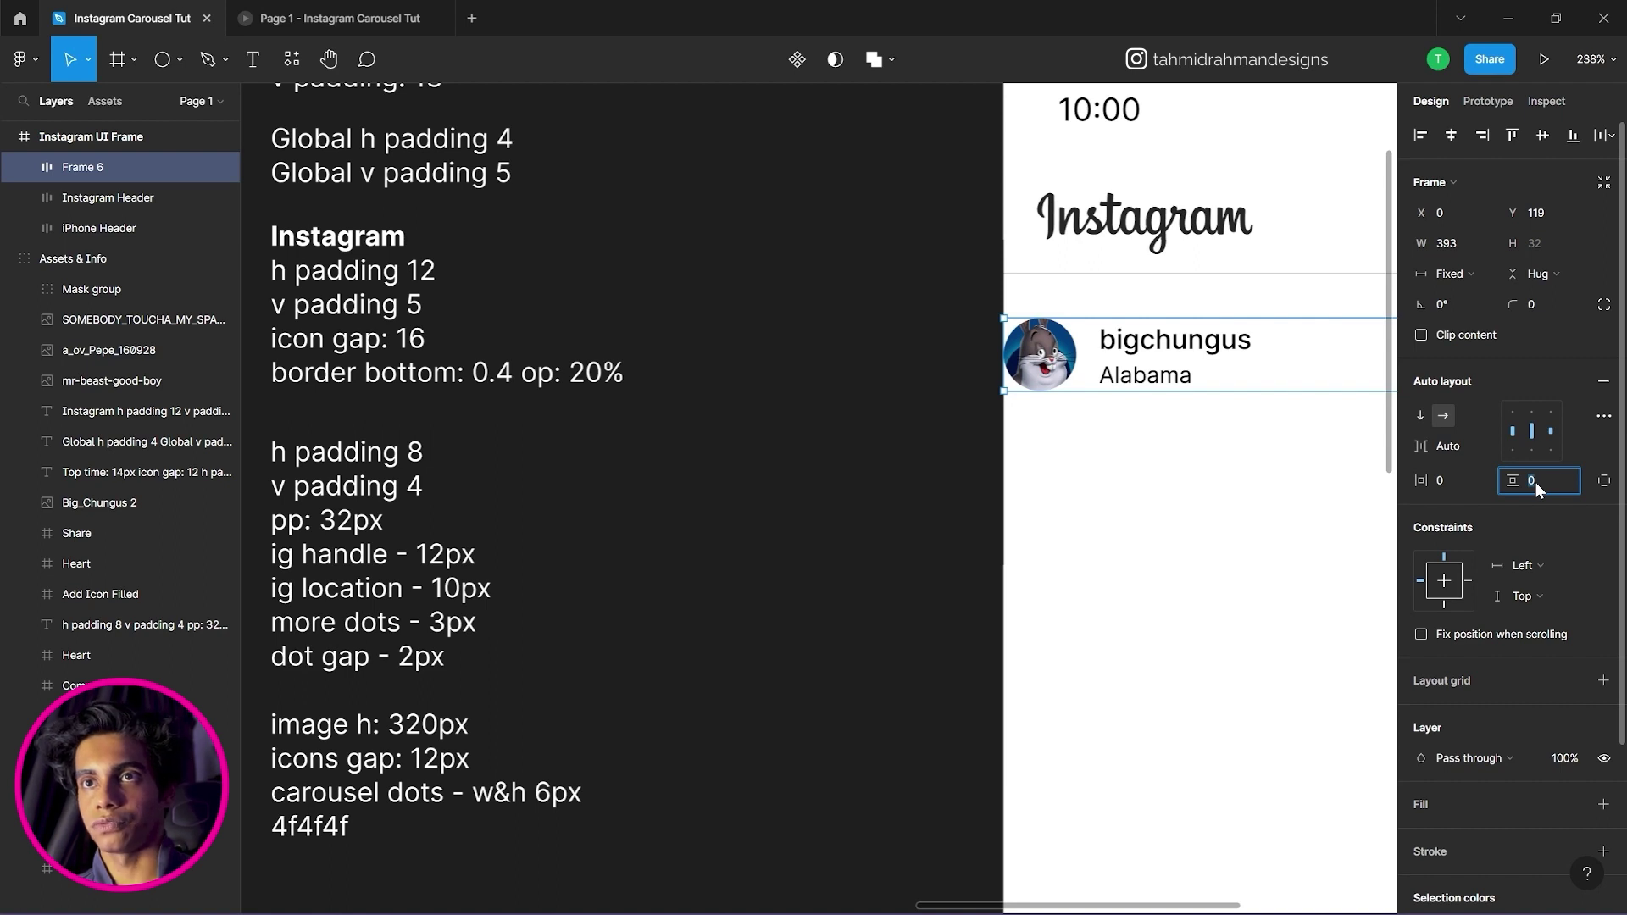
text(4)
key(Return)
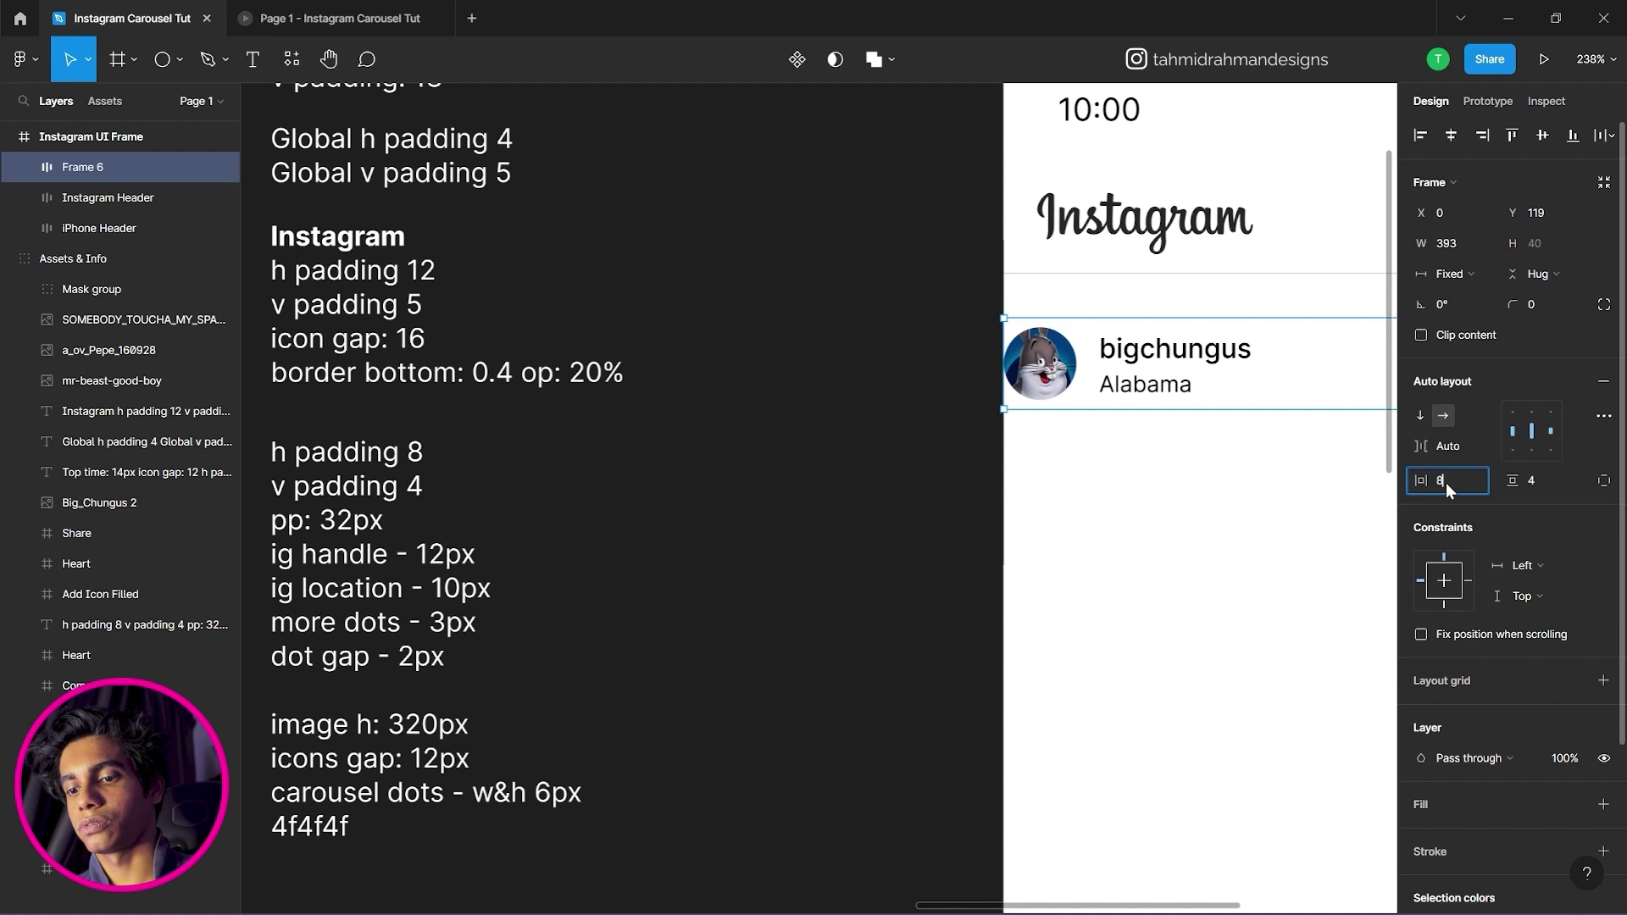
text(8)
key(Return)
Place the account row directly beneath the Instagram header's bottom border, at Y 99.
click(1217, 520)
drag(1217, 519, 665, 430)
click(789, 313)
drag(598, 301, 614, 266)
click(629, 331)
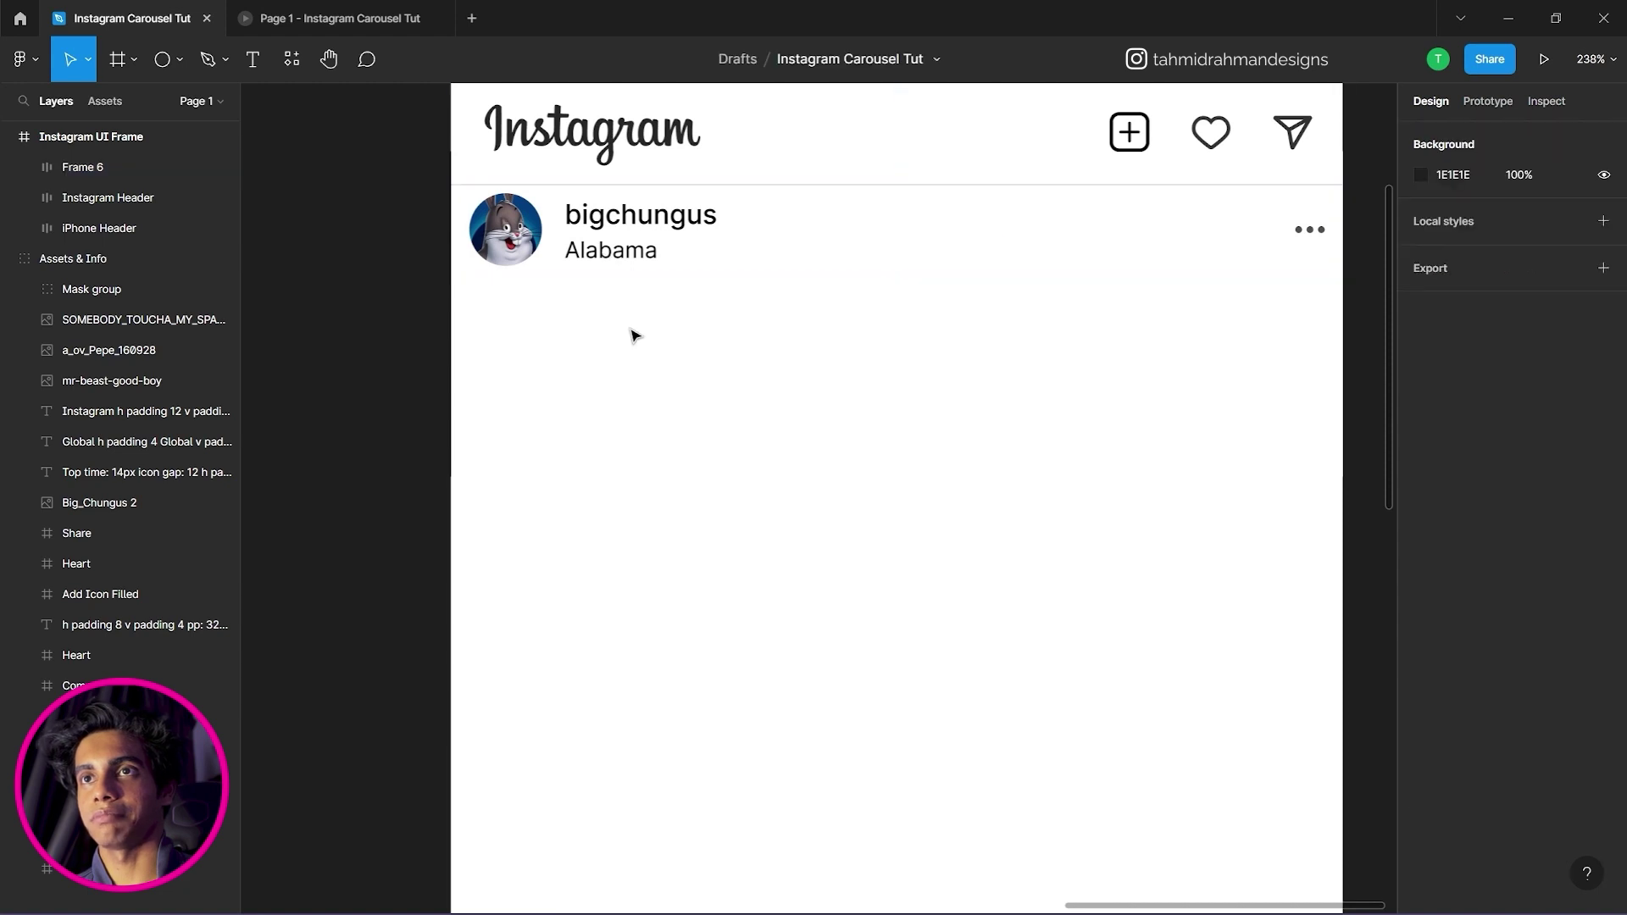
scroll(632, 334, down, 5)
scroll(632, 334, up, 5)
Preview the account row in the phone prototype and inspect the Instagram header's padding in the design file.
drag(616, 285, 1206, 389)
click(316, 14)
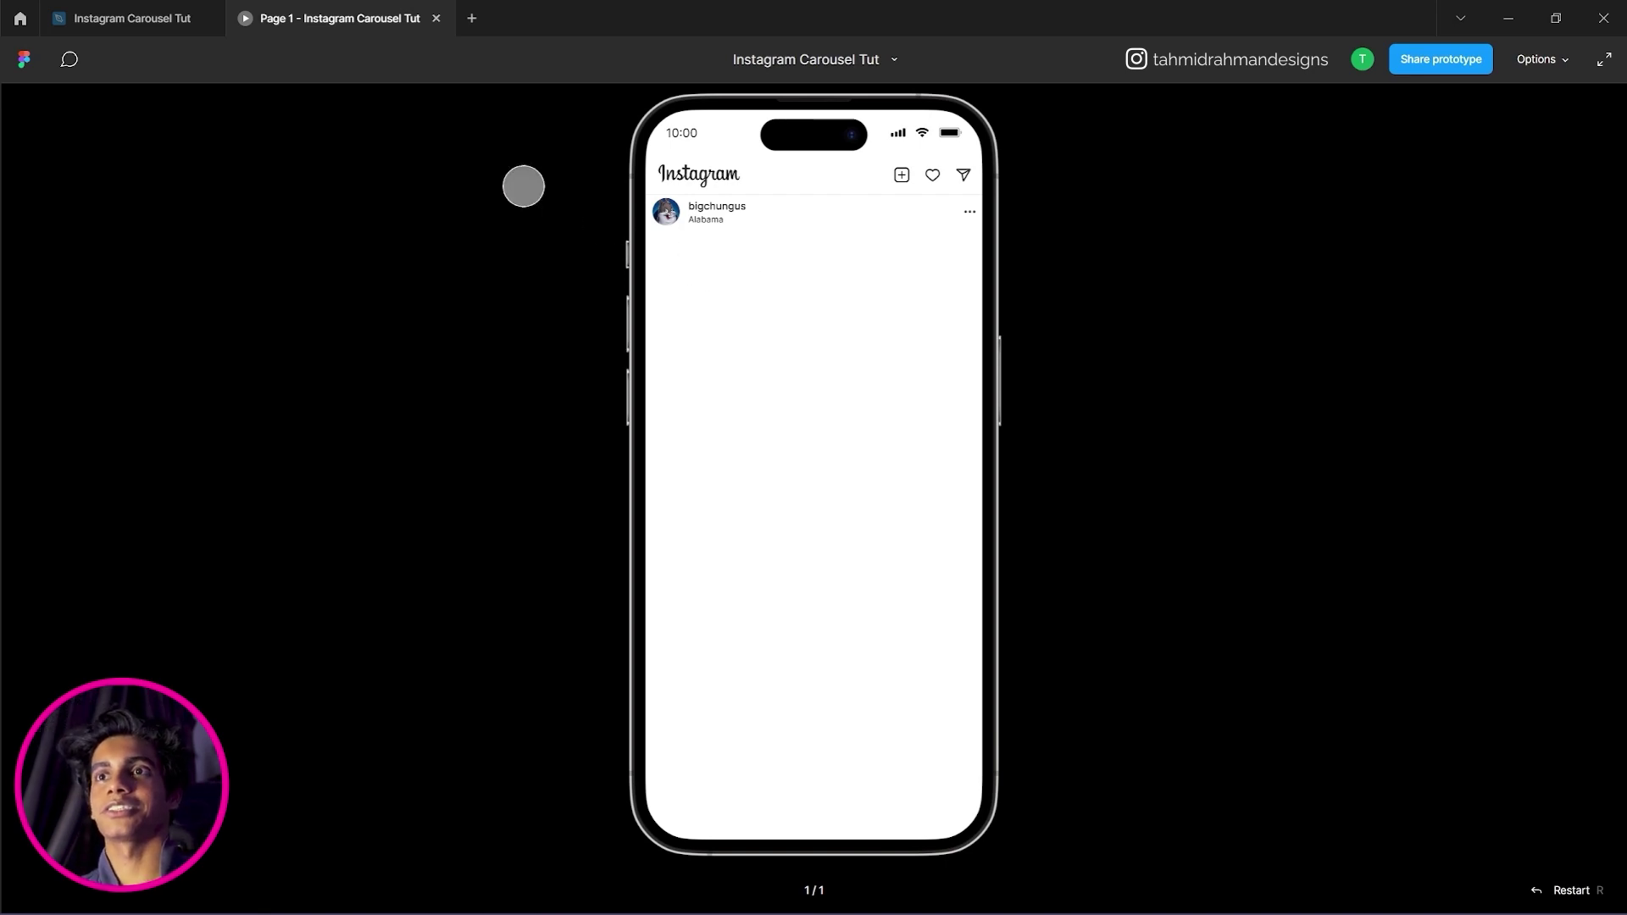
click(150, 12)
drag(549, 337, 653, 313)
drag(902, 319, 629, 298)
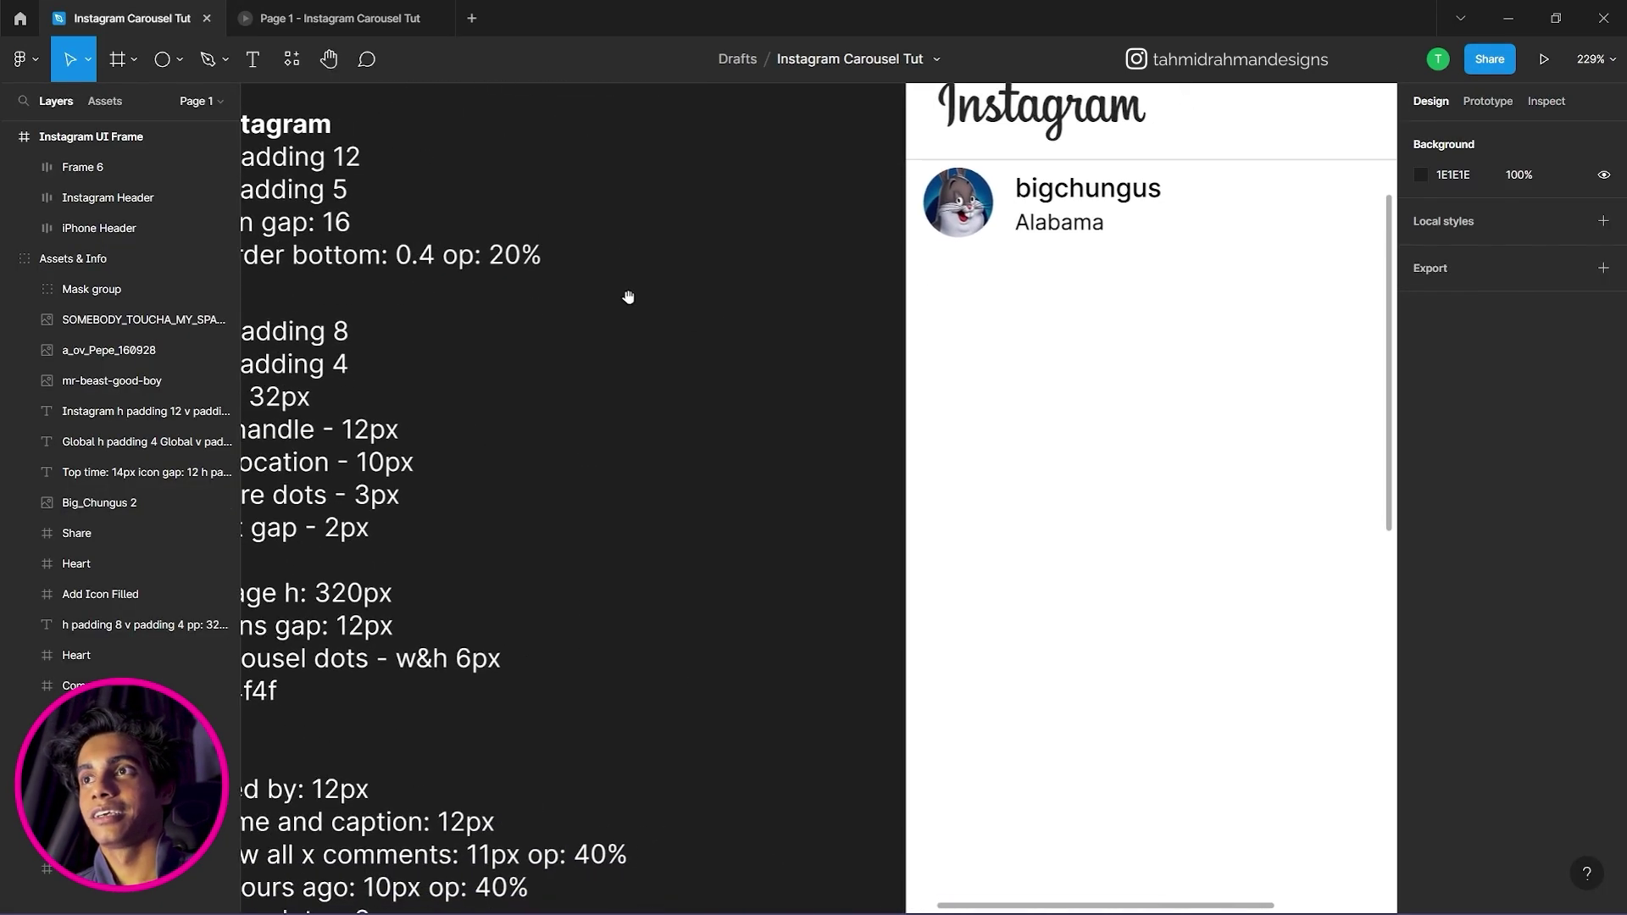
drag(947, 316, 806, 316)
click(892, 162)
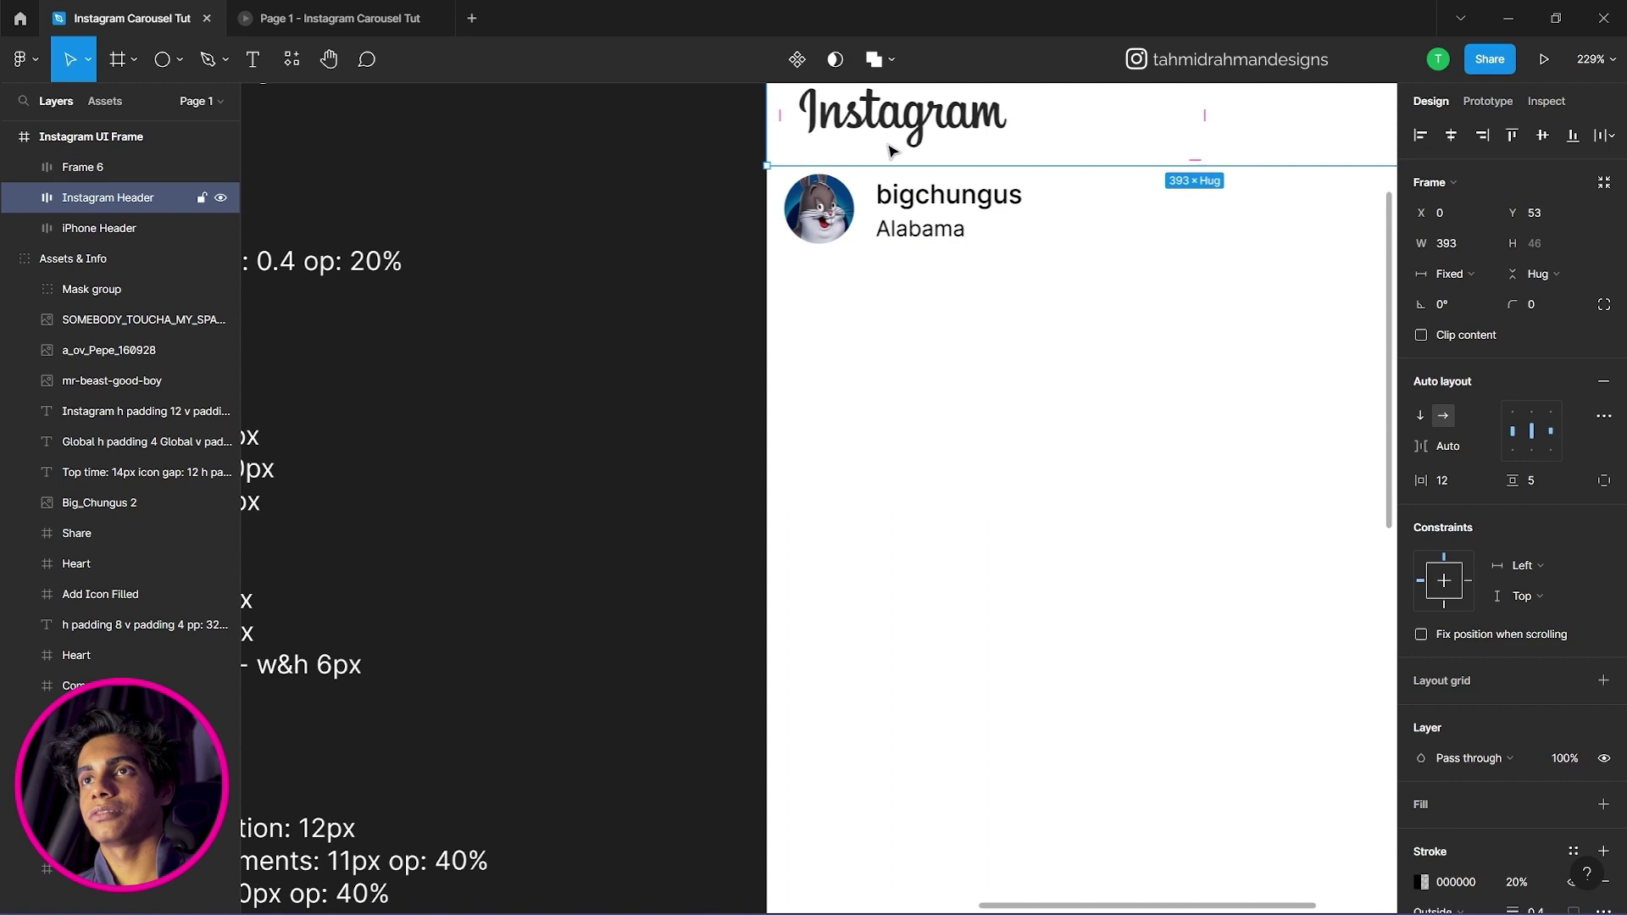
Set the account row's horizontal padding to 12.
click(880, 249)
drag(864, 360, 1136, 356)
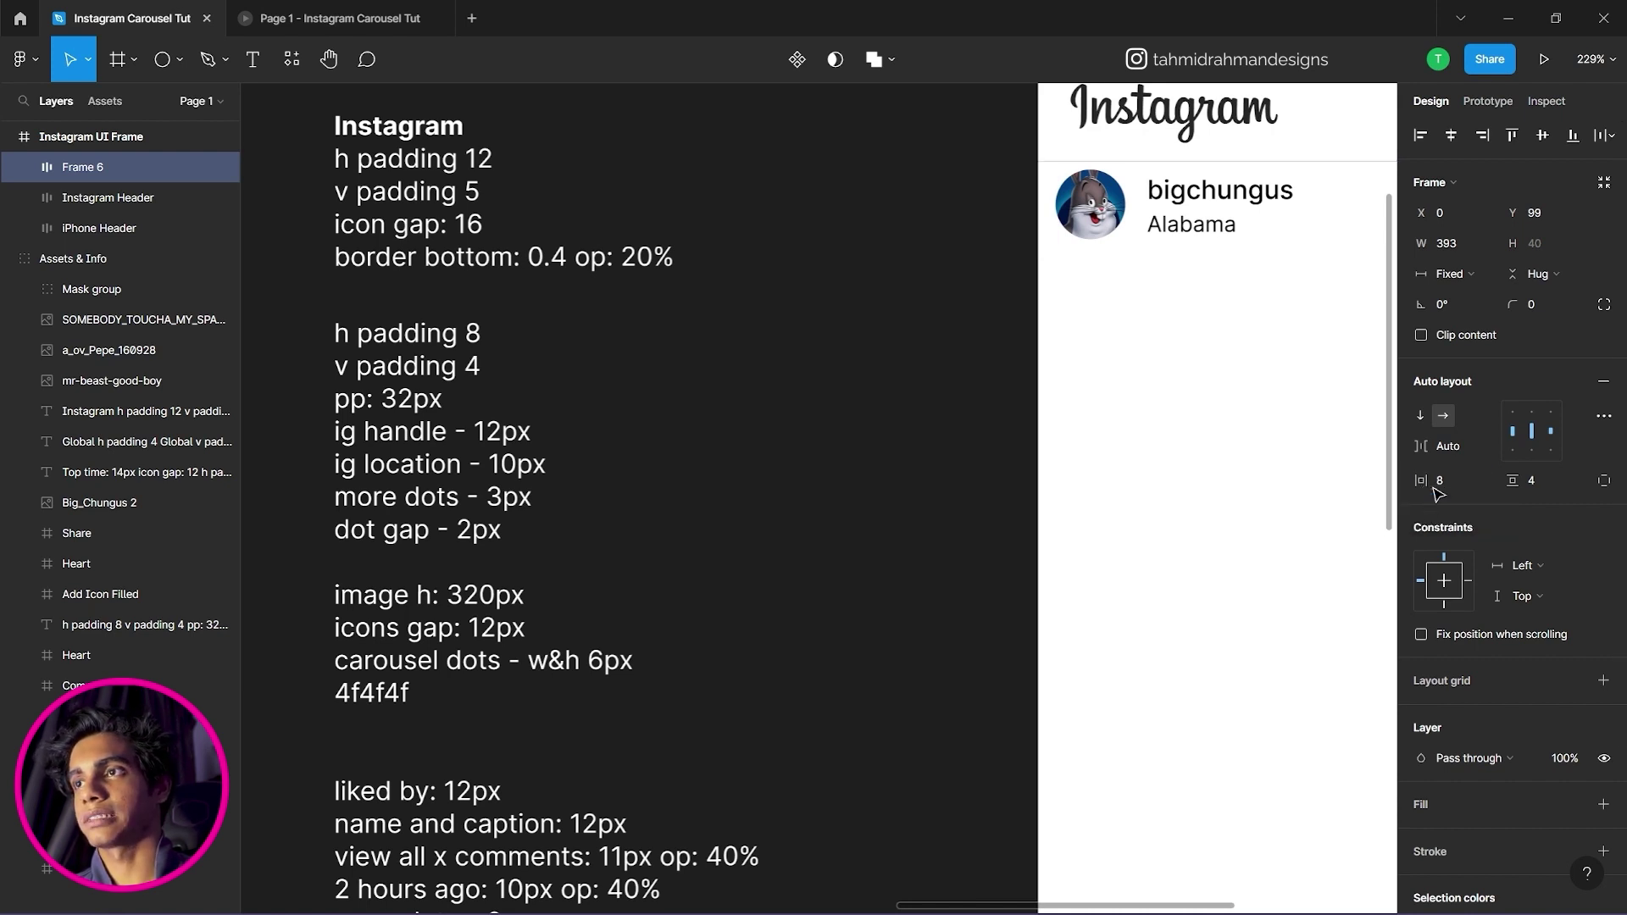
click(1435, 480)
text(12)
key(Return)
click(1337, 478)
Review the updated account row in the prototype and compare its settings with the Instagram header's in the design.
click(390, 7)
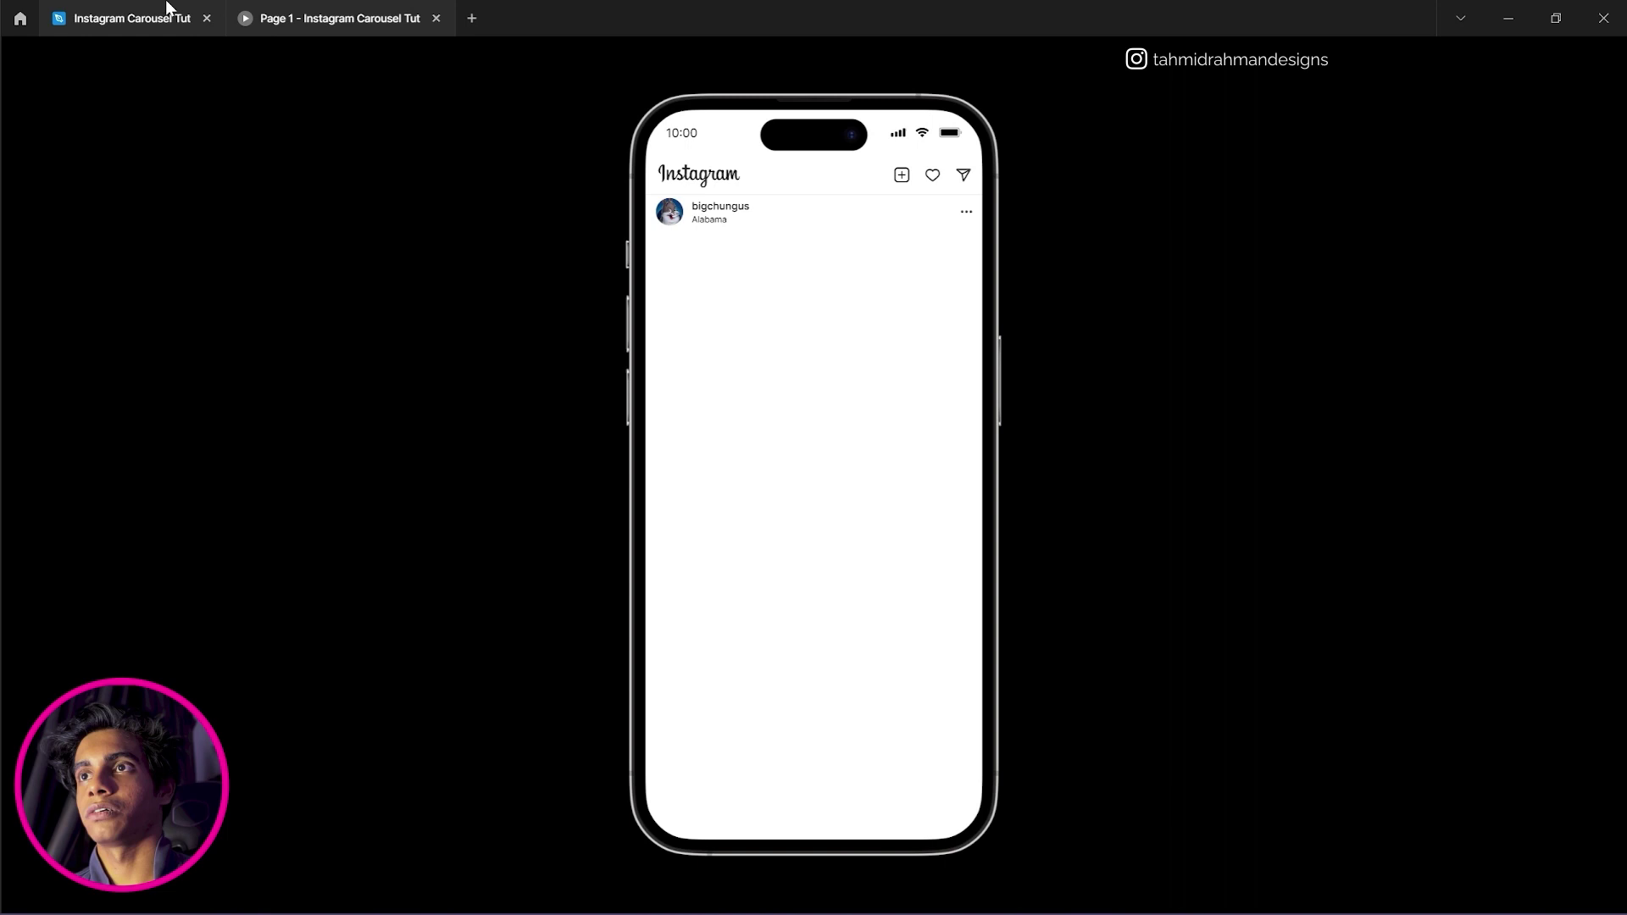
click(128, 10)
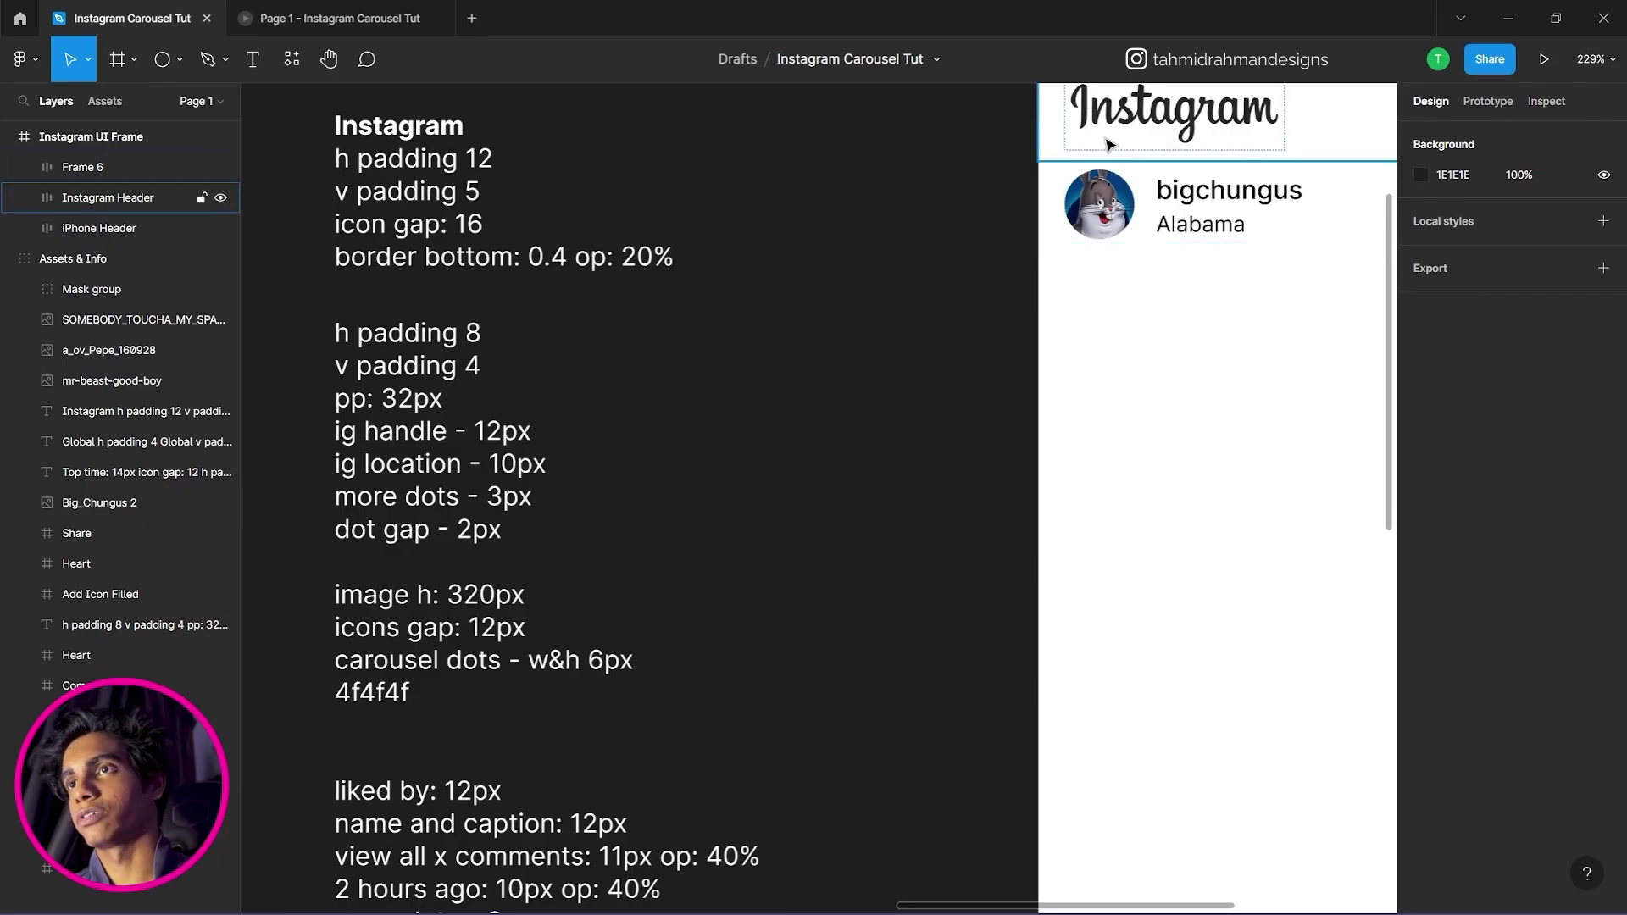
click(1113, 148)
click(1128, 227)
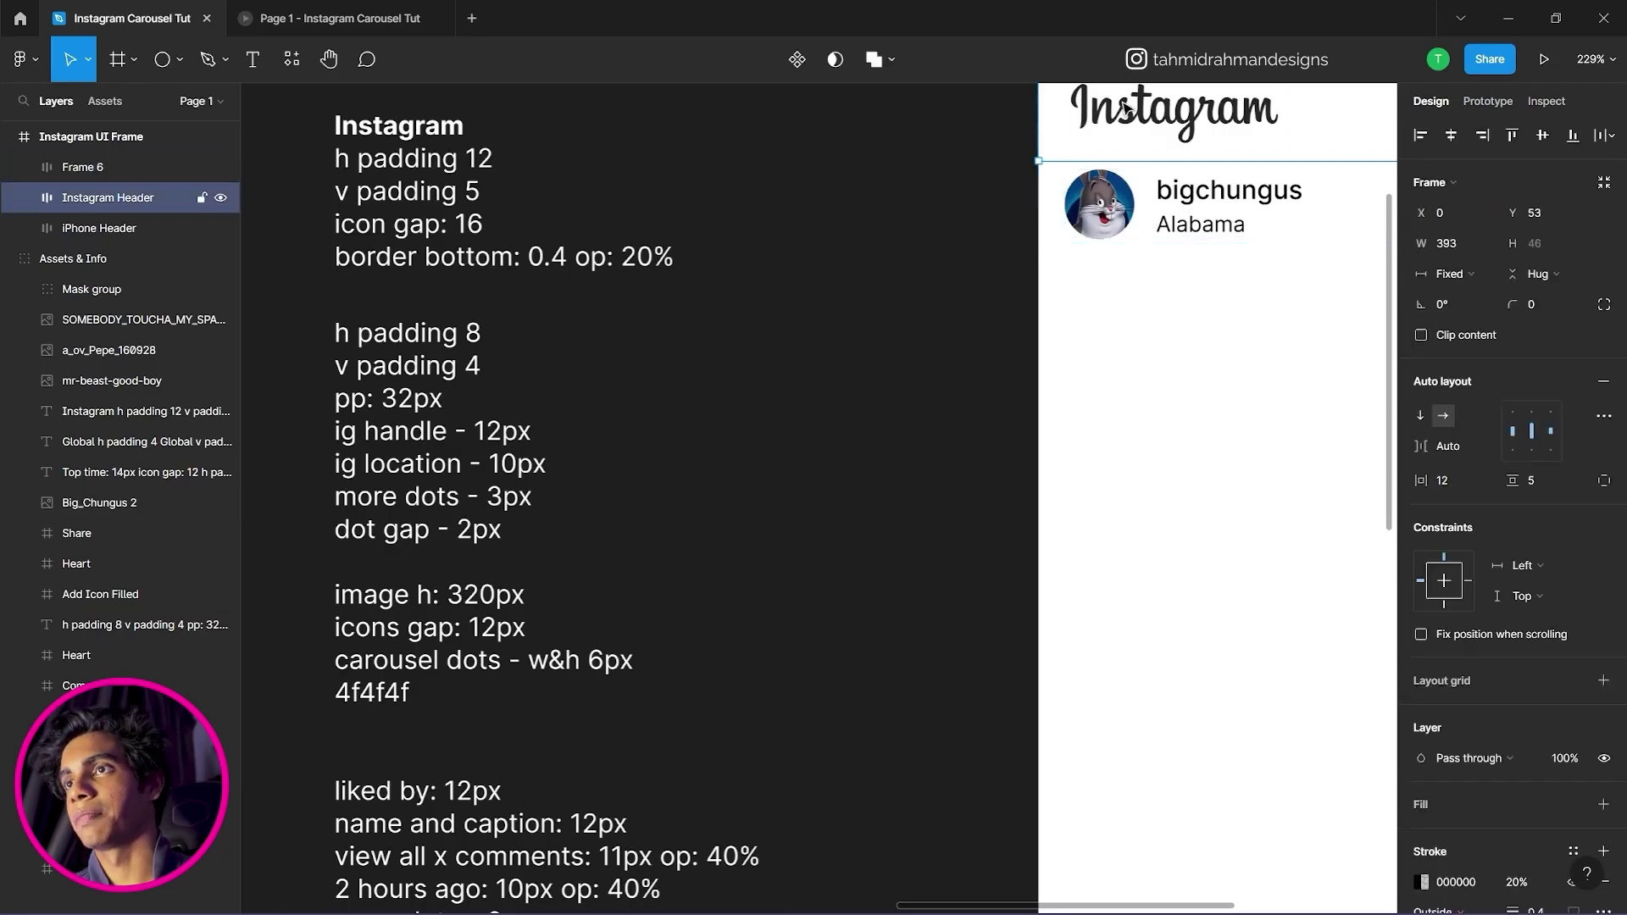
drag(1076, 334, 556, 491)
scroll(696, 521, up, 3)
scroll(805, 424, down, 5)
scroll(848, 382, left, 6)
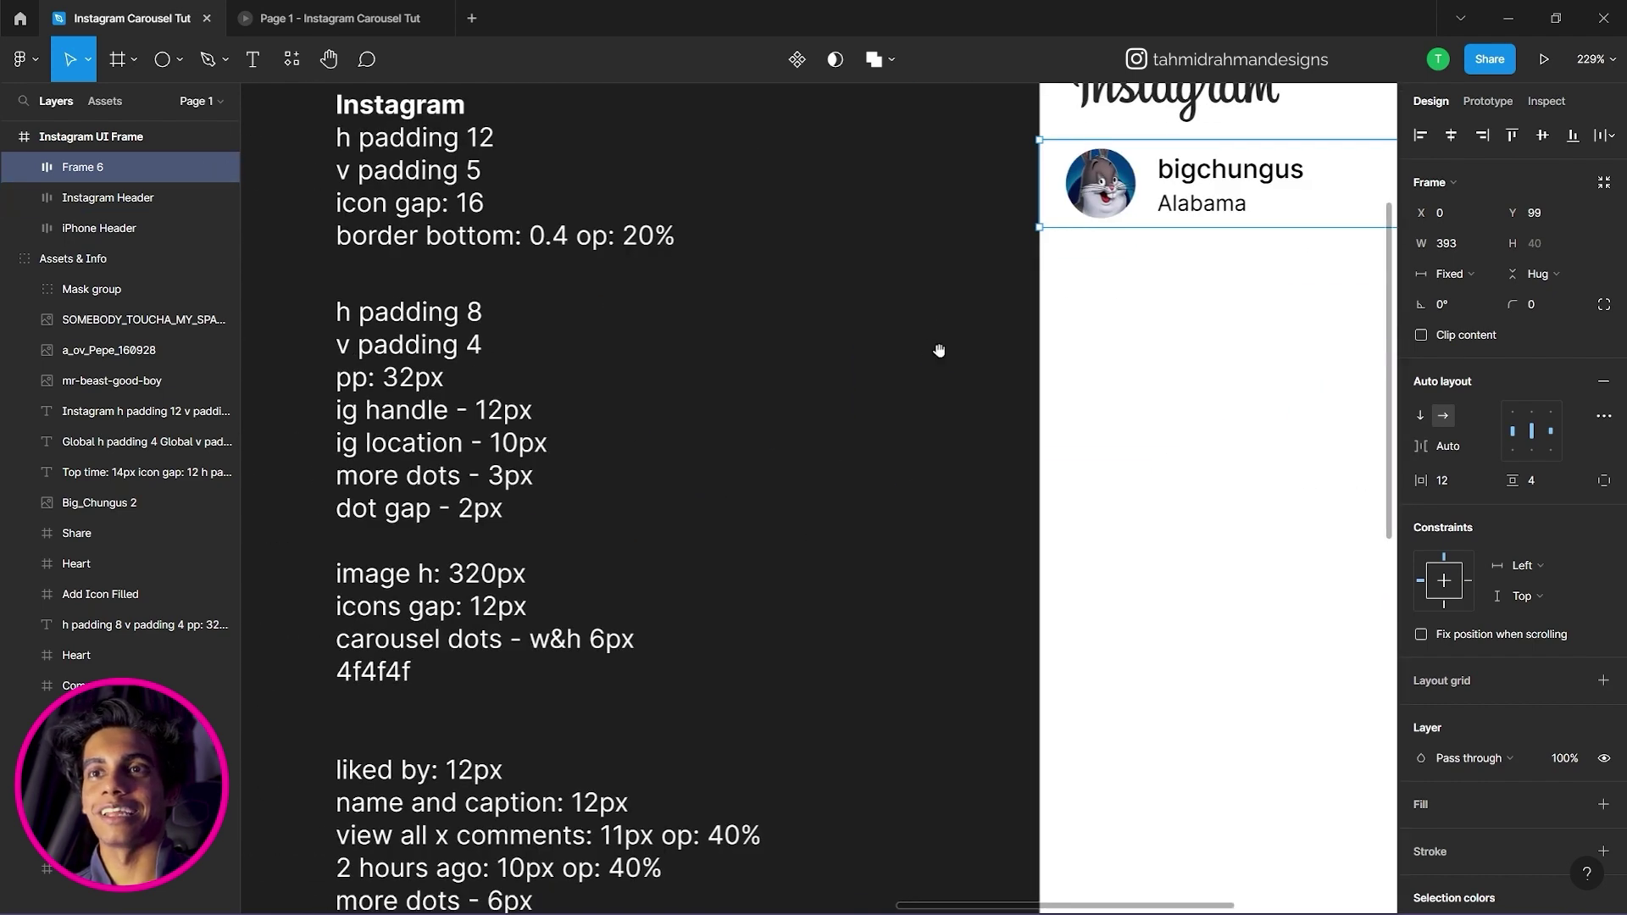
drag(939, 350, 658, 338)
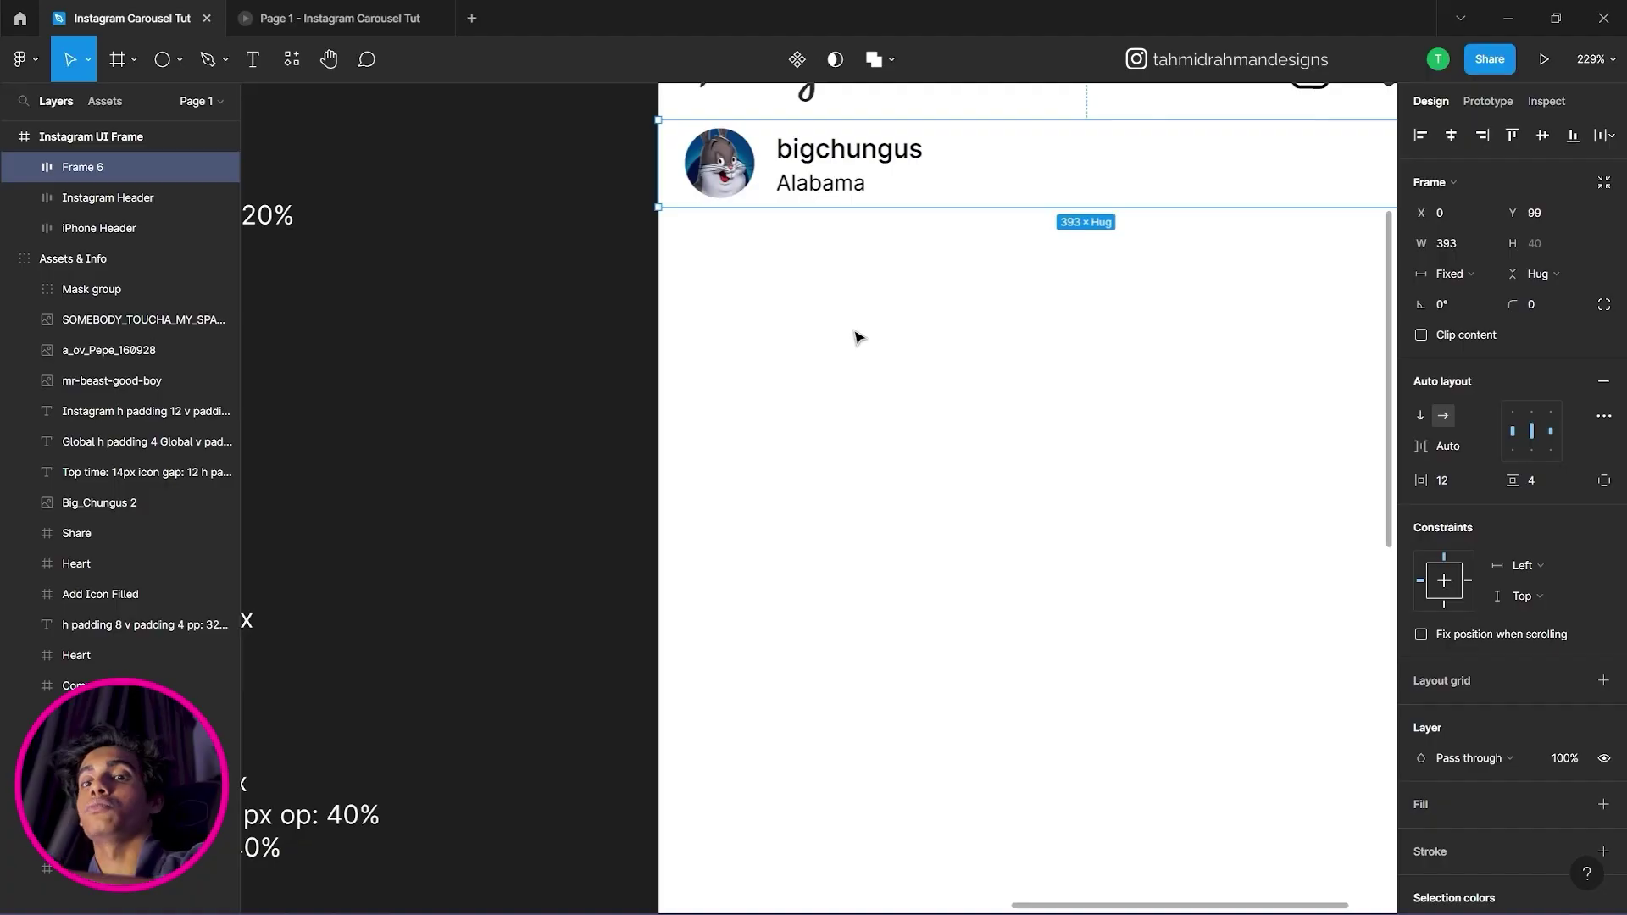
Select and copy all five meme images in the Assets & Info group.
drag(954, 381, 1114, 298)
scroll(920, 367, down, 8)
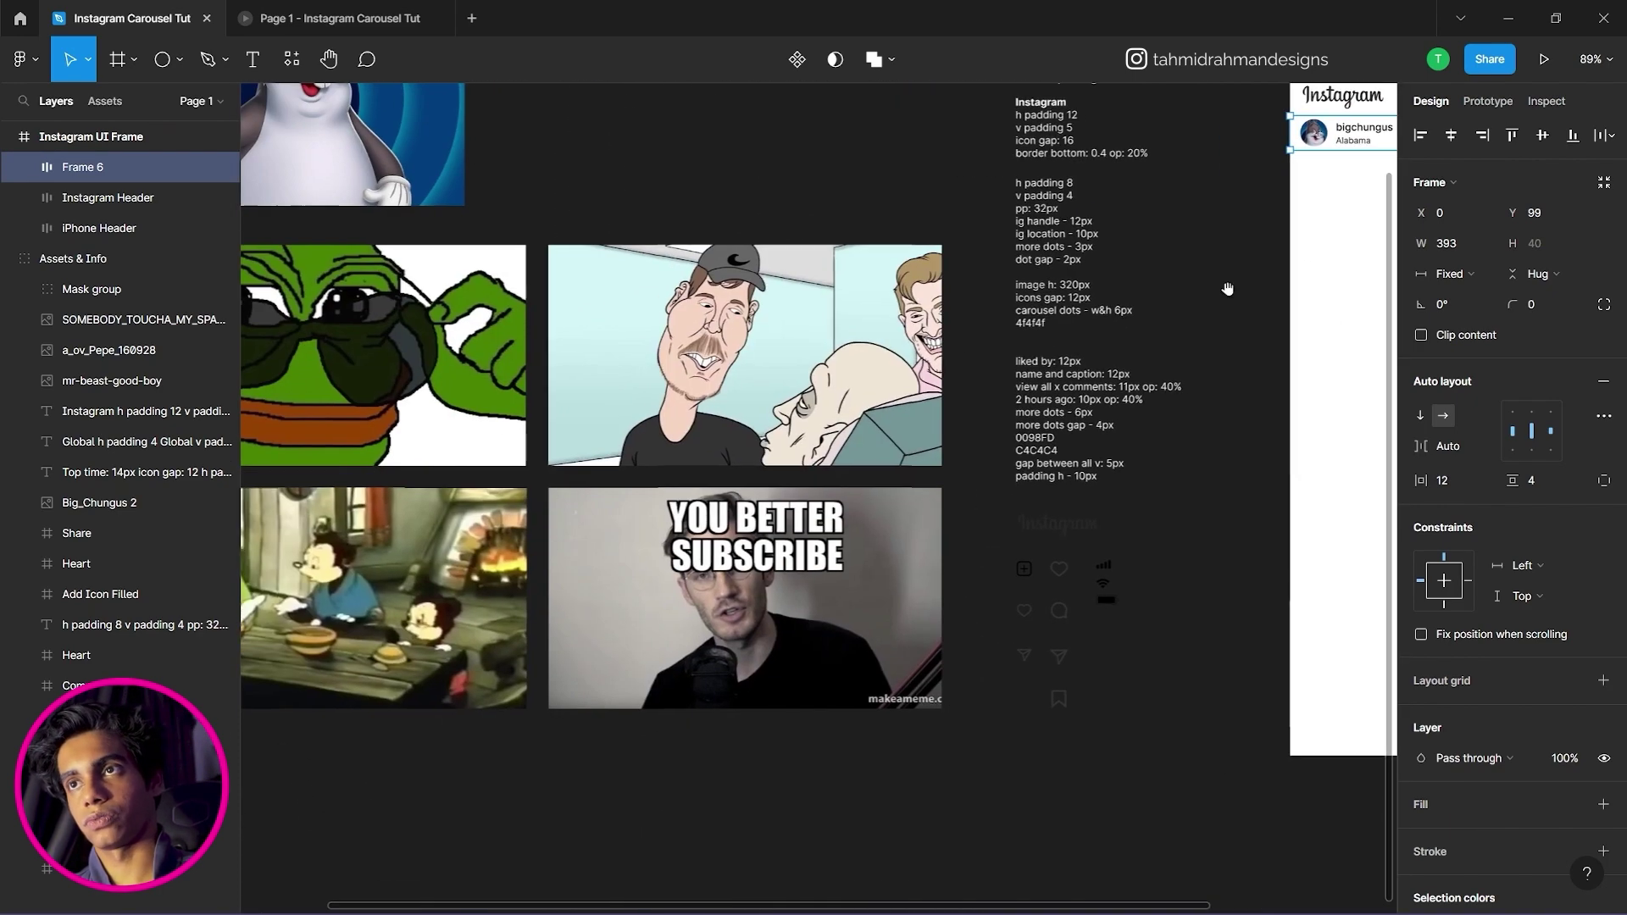
scroll(740, 327, up, 4)
scroll(746, 322, down, 1)
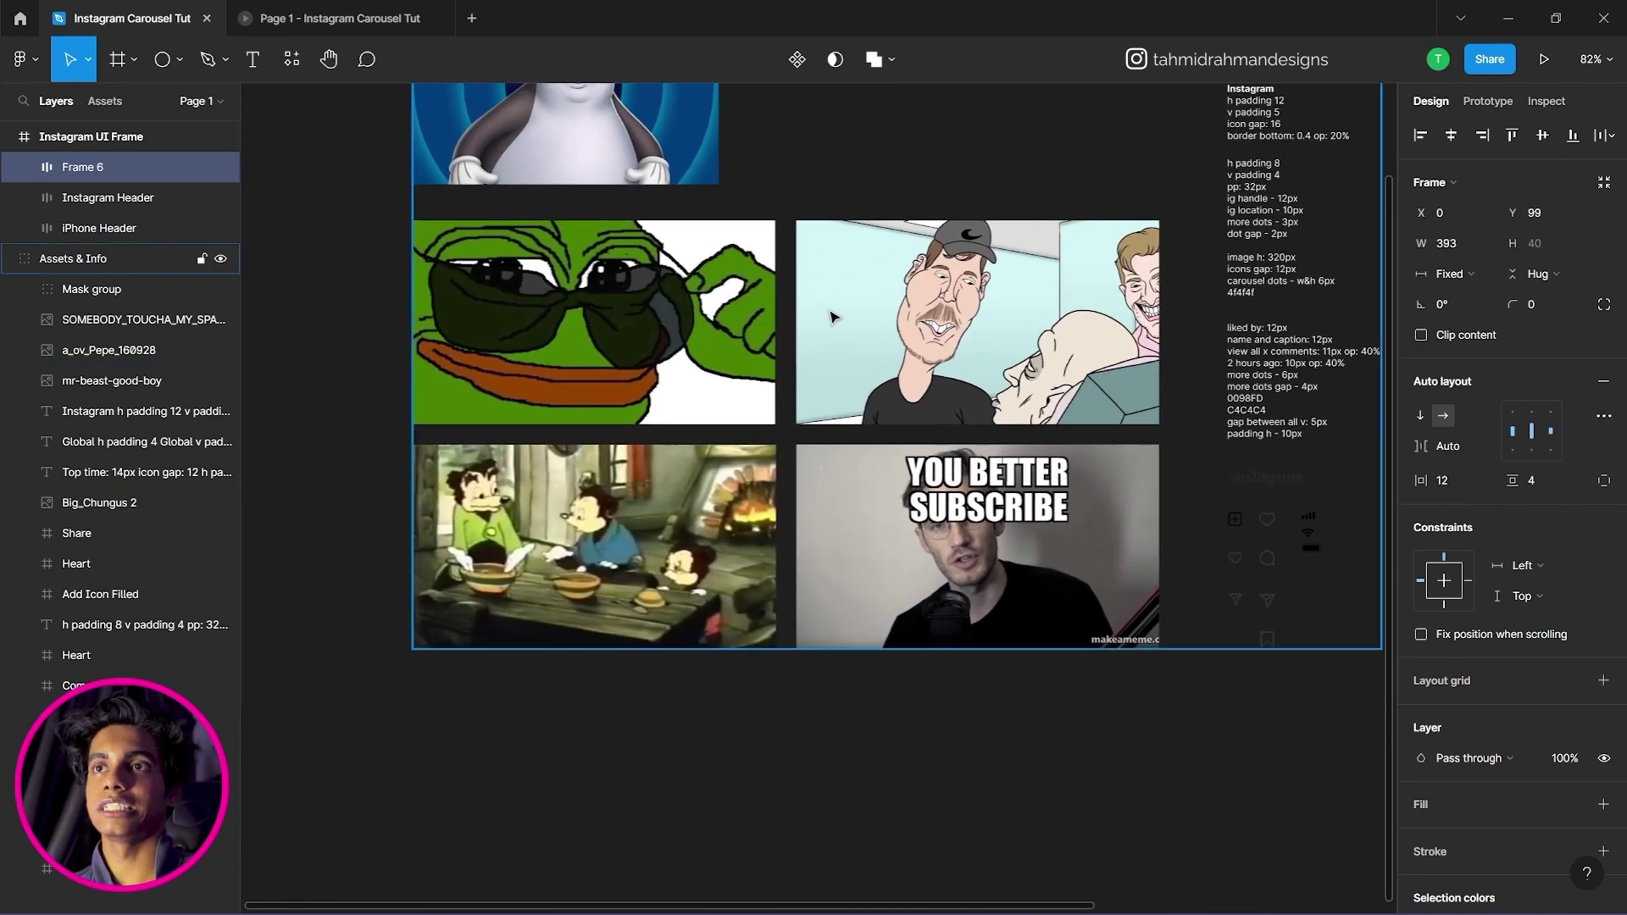
drag(1079, 280, 772, 388)
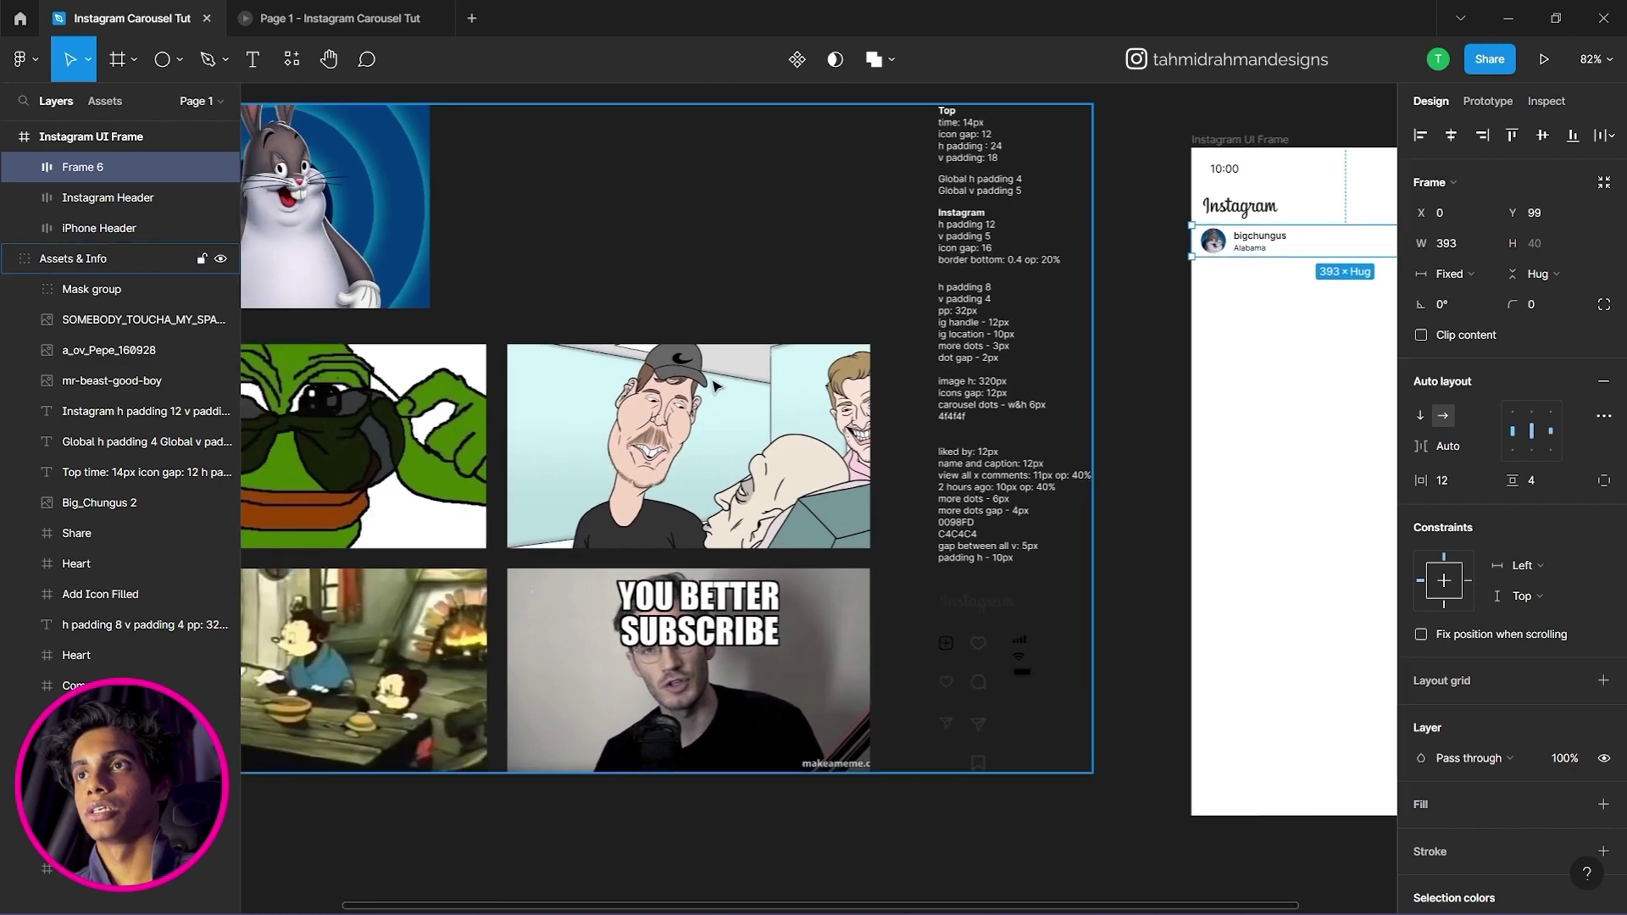
drag(631, 368, 797, 369)
double_click(505, 229)
shift+click(568, 407)
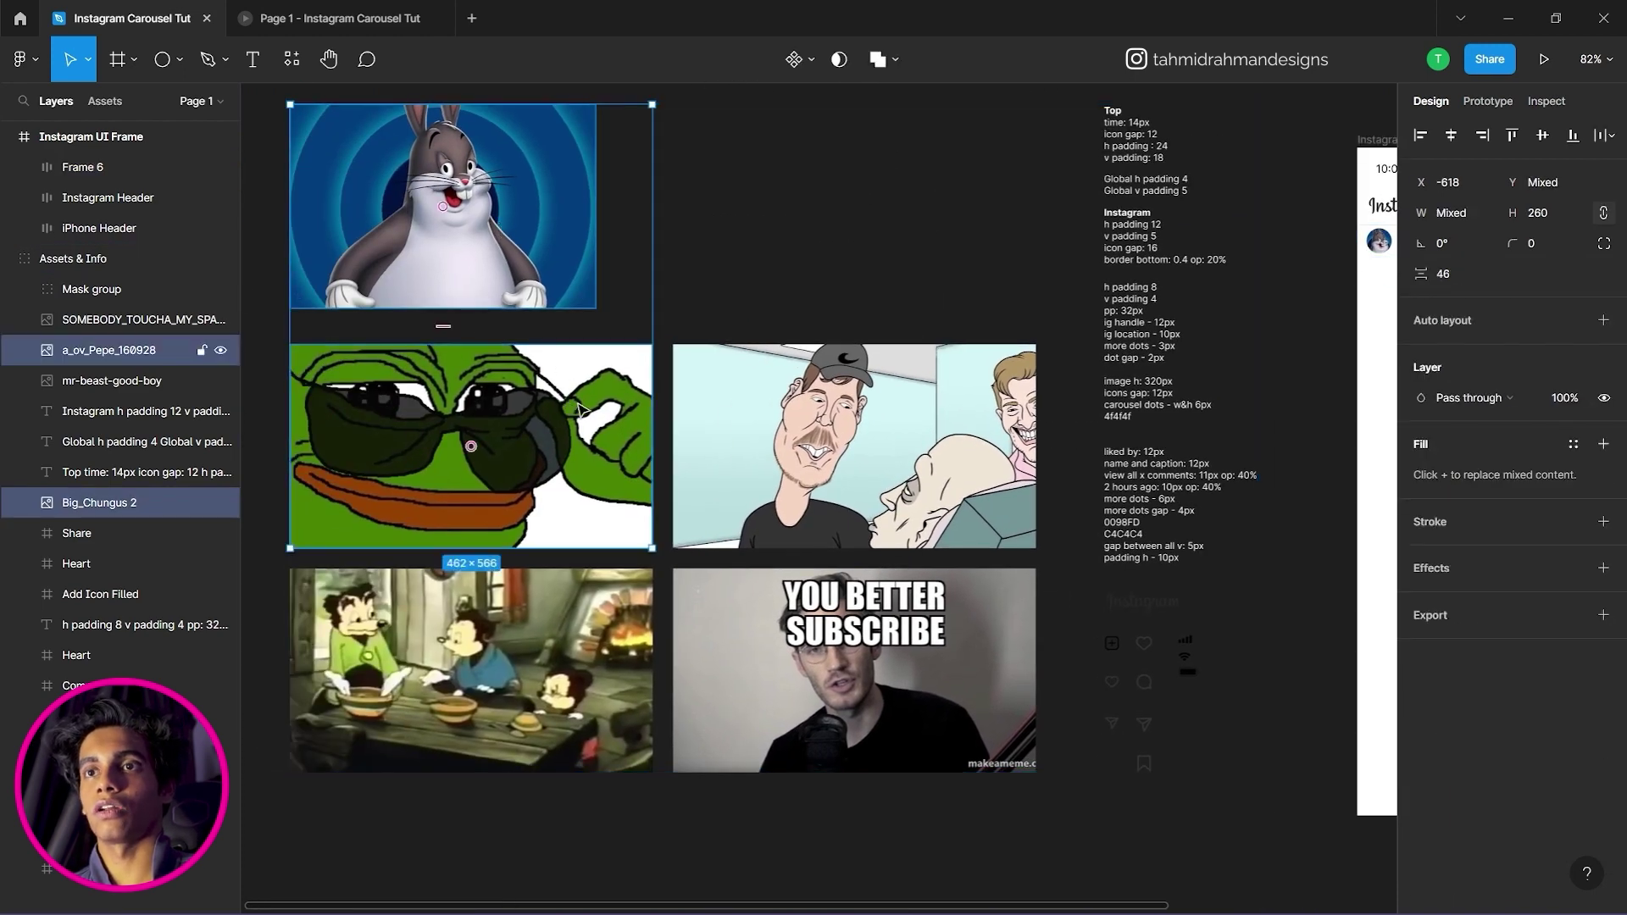
shift+click(762, 441)
shift+click(475, 669)
shift+click(786, 652)
shift+click(788, 654)
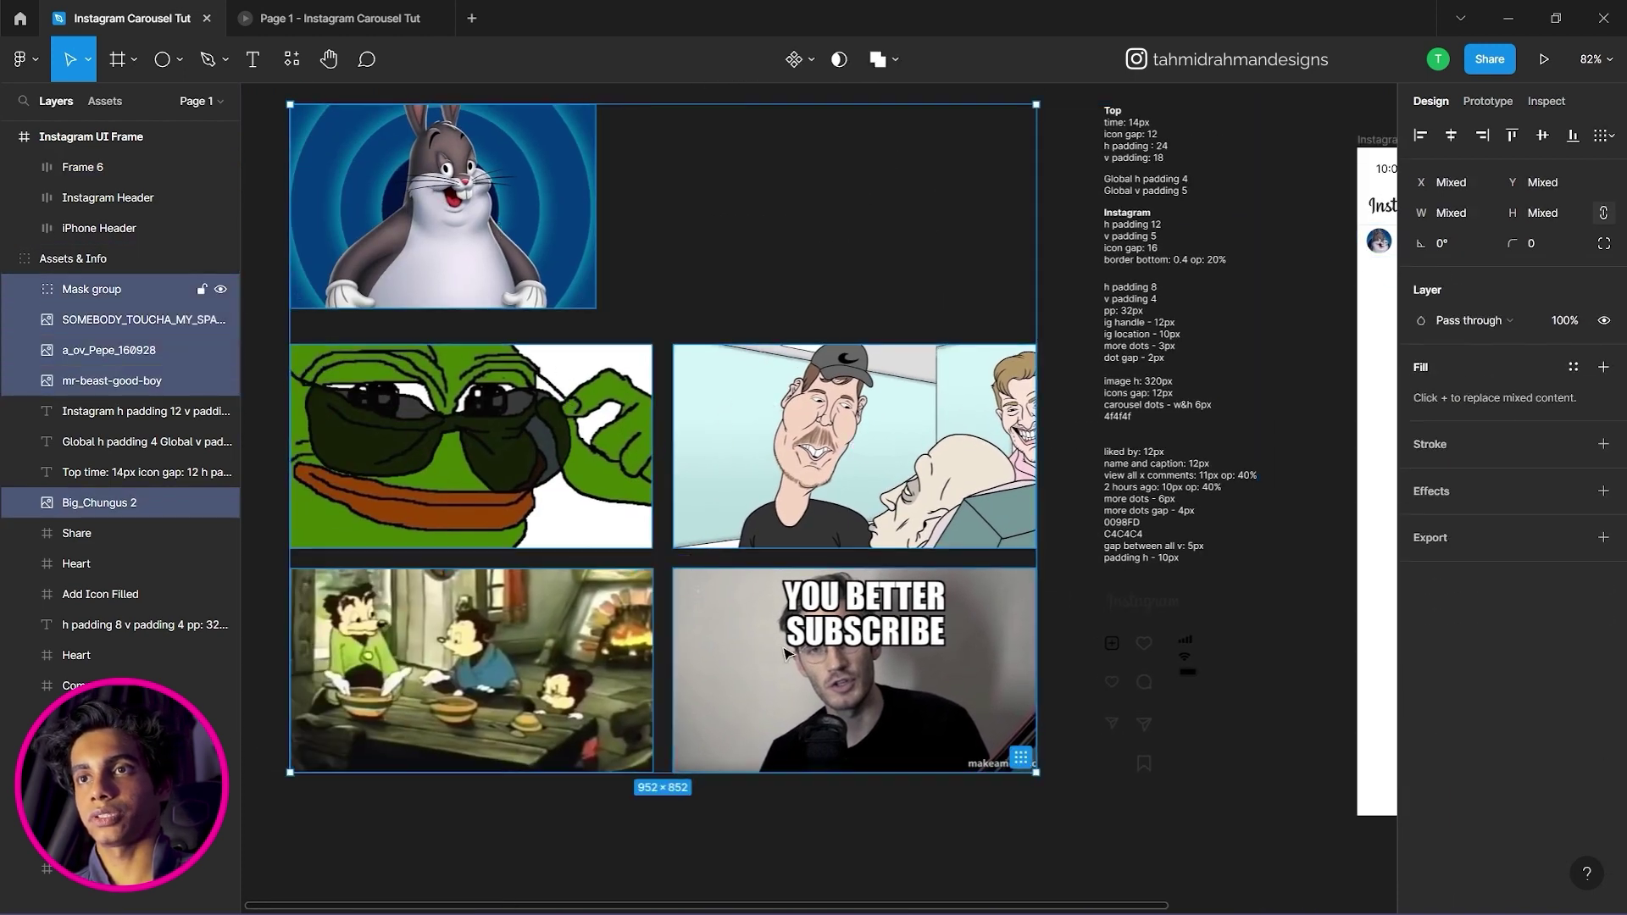
Paste the copied images into the Instagram UI Frame.
scroll(792, 644, right, 10)
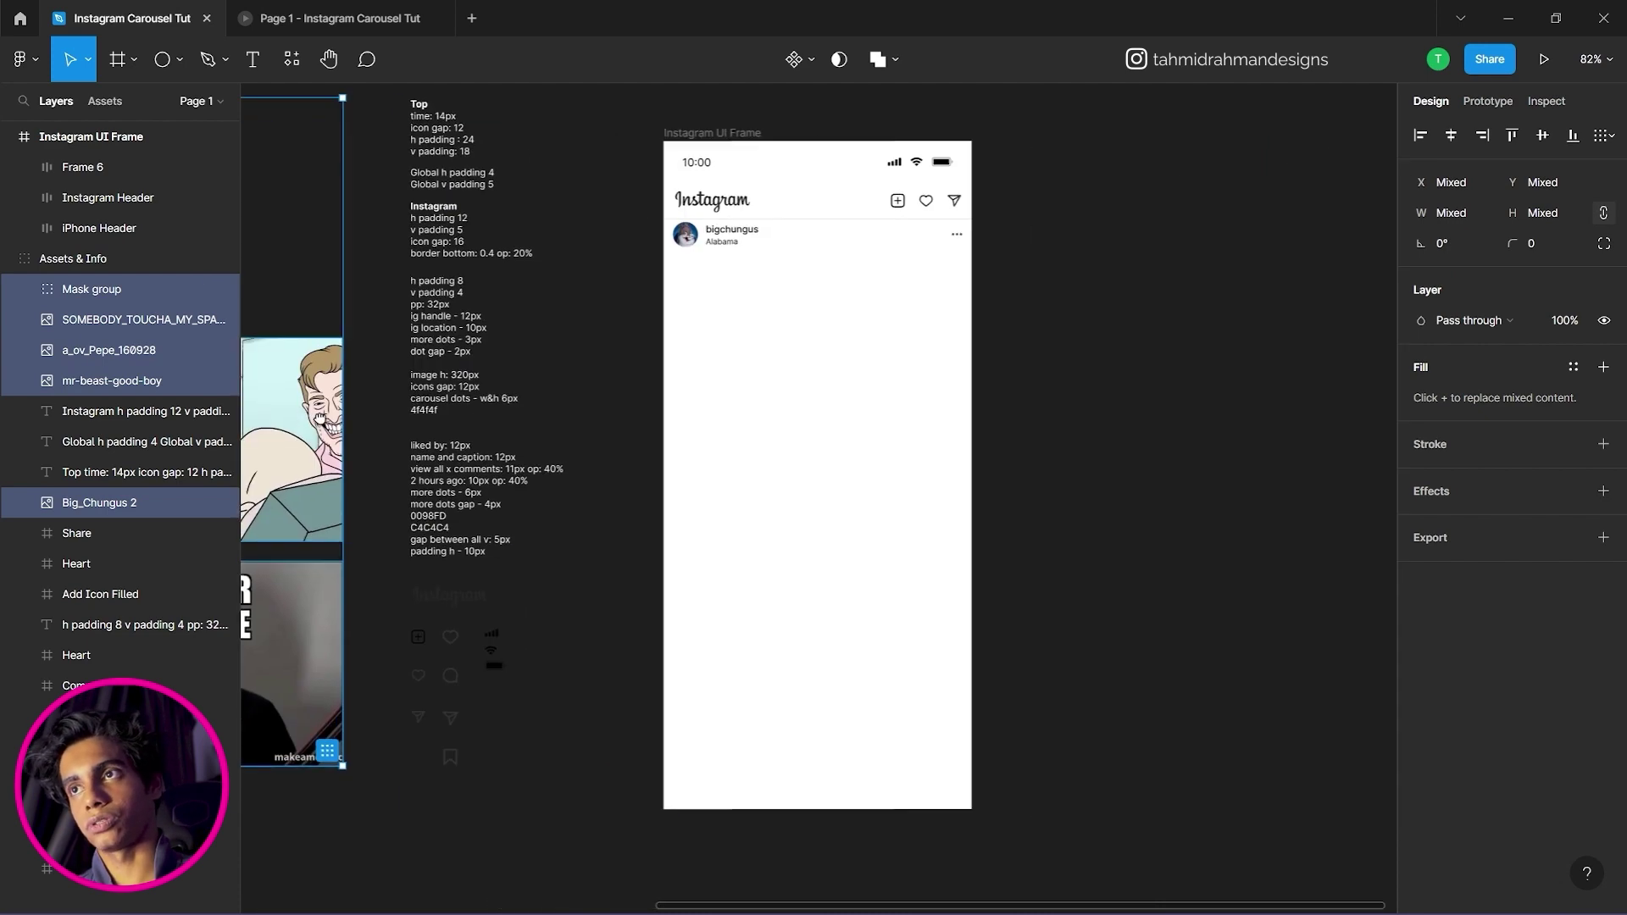
click(697, 127)
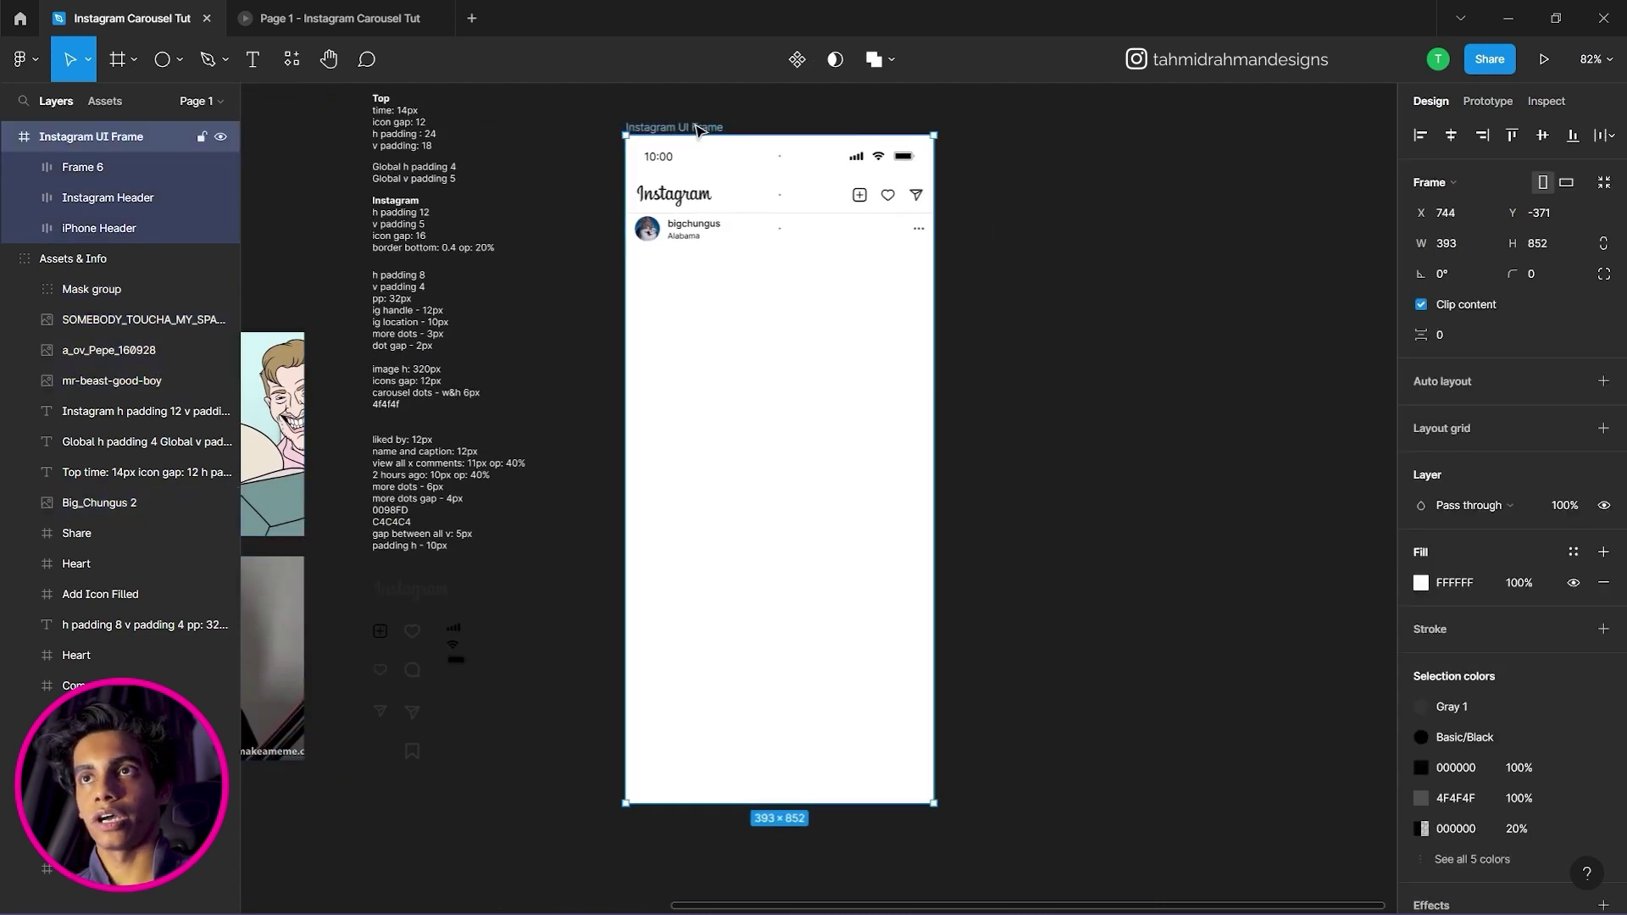
key(ctrl+v)
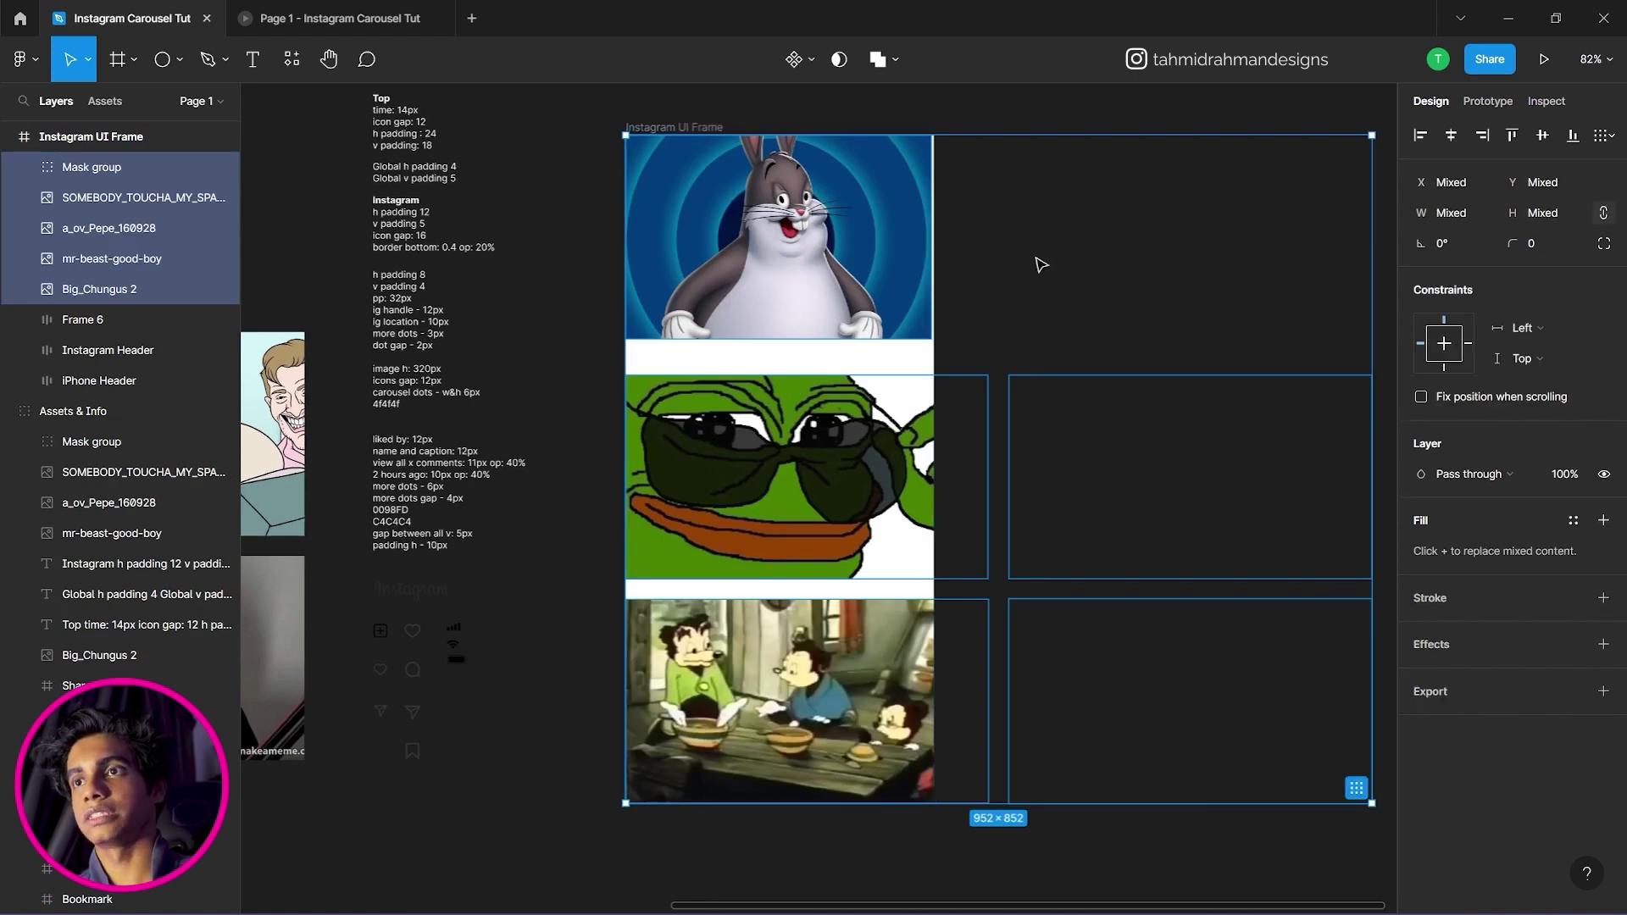
click(944, 99)
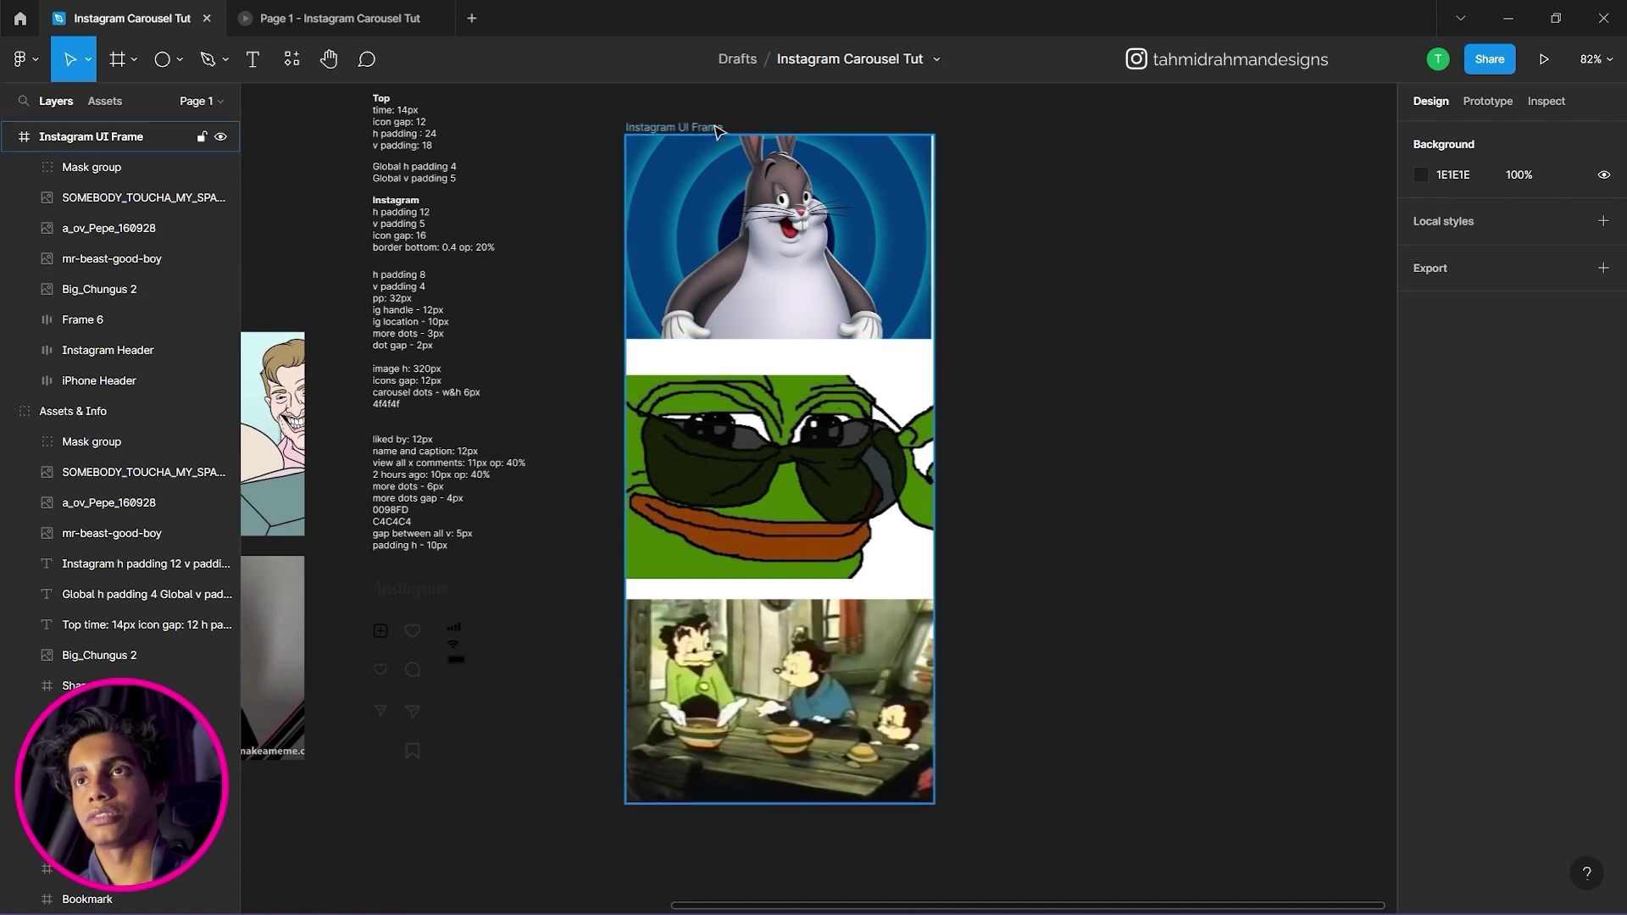
Turn off Clip content for the Instagram UI Frame.
click(672, 127)
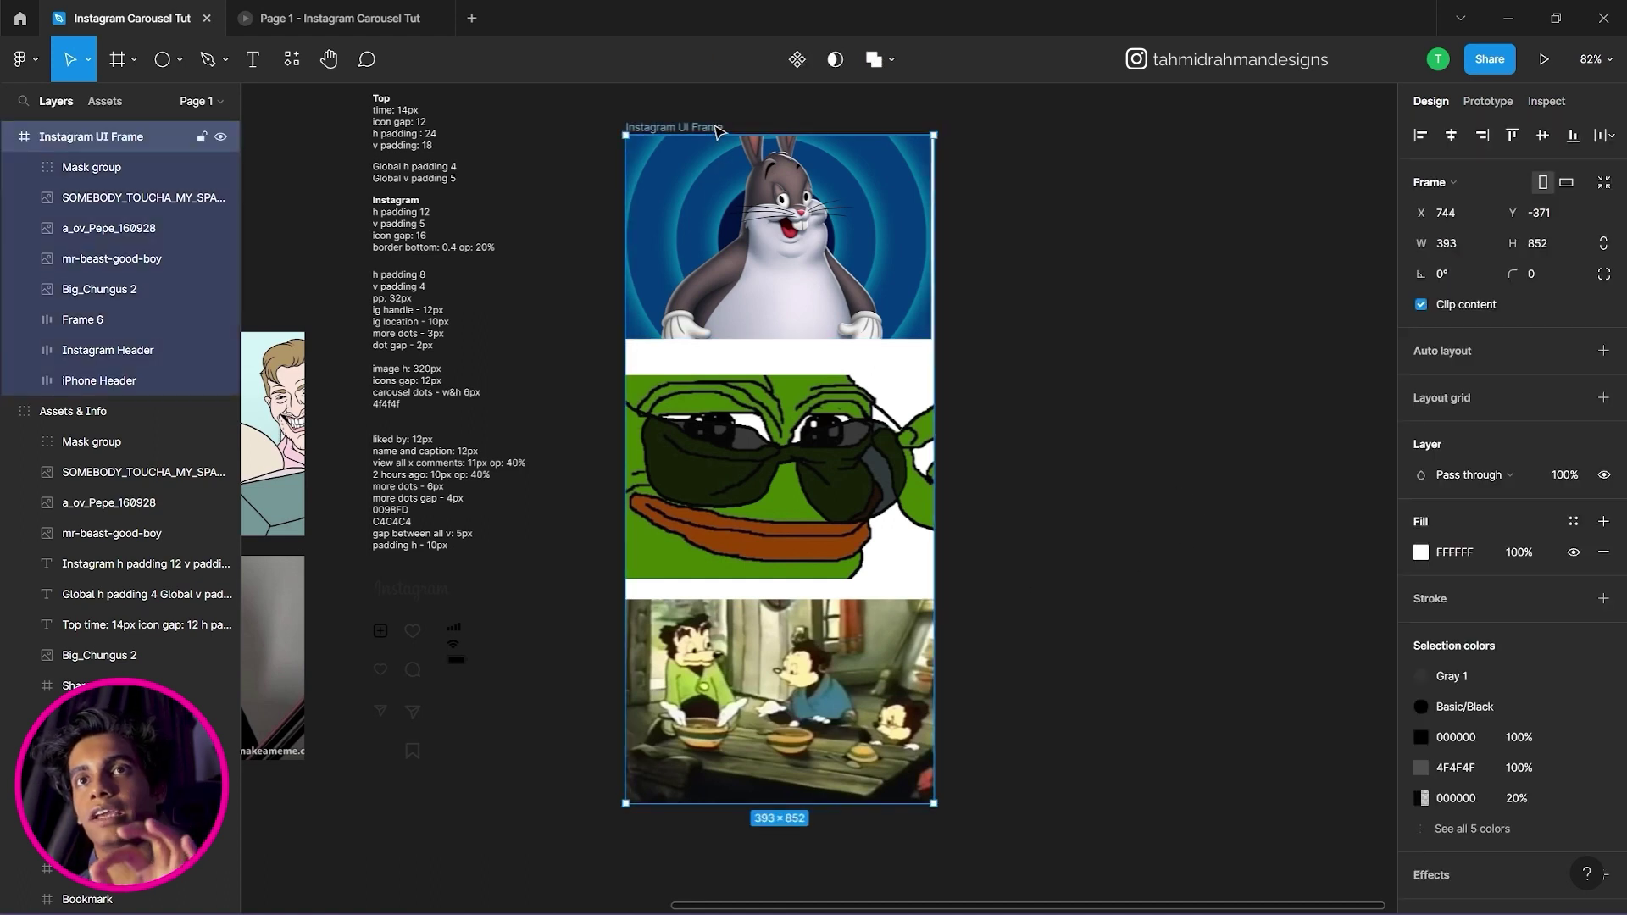
click(1460, 307)
click(1207, 229)
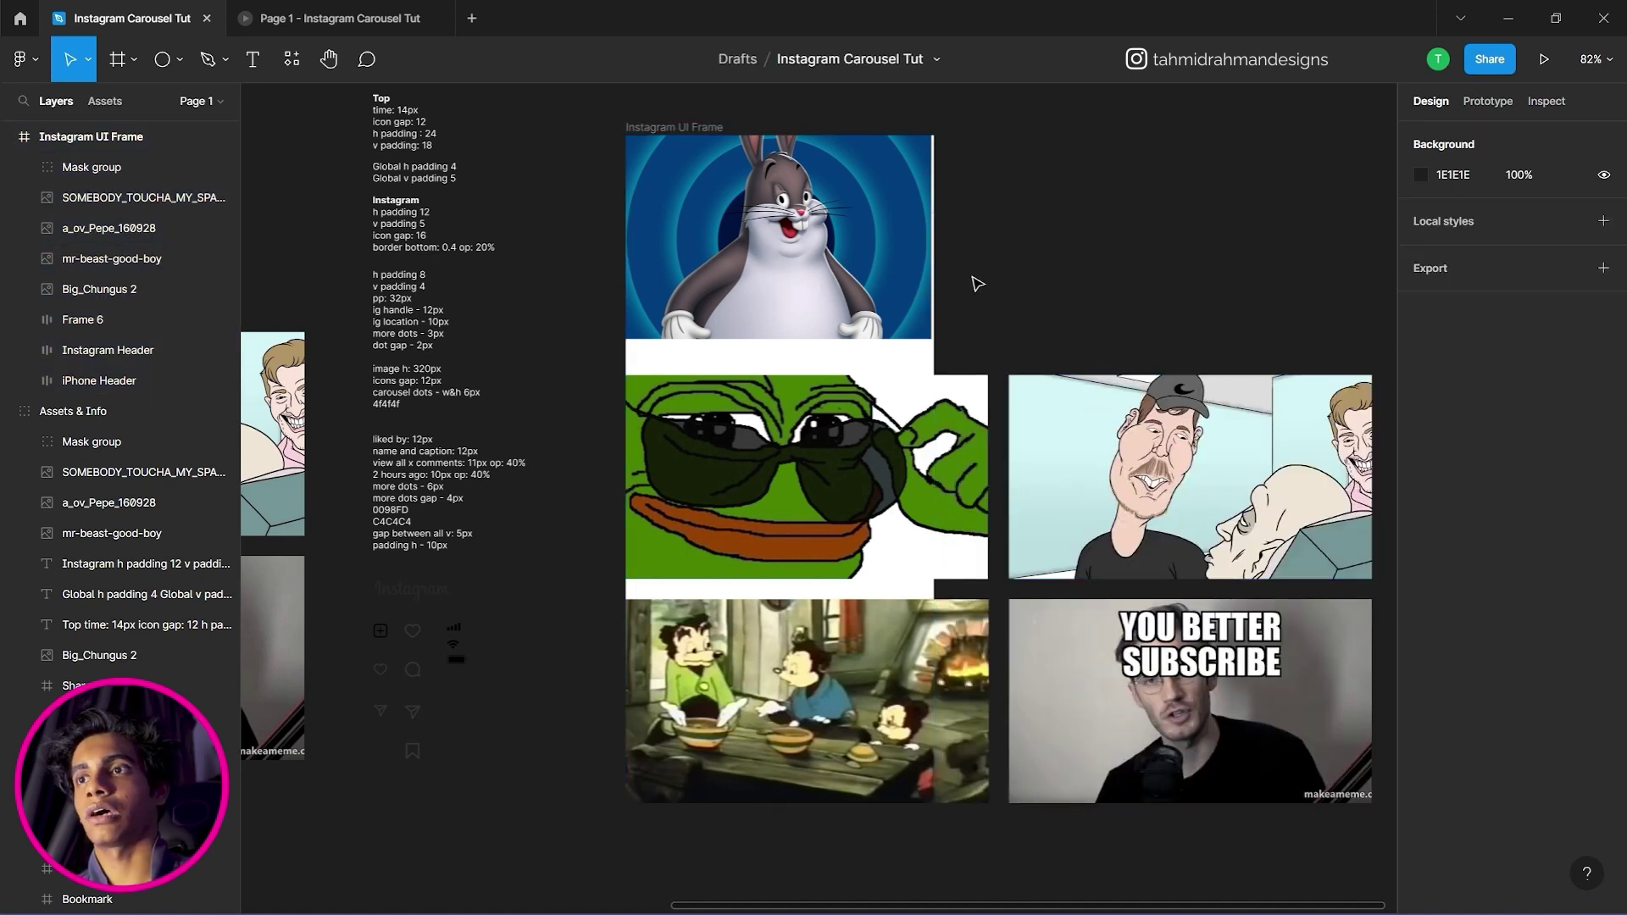
scroll(980, 320, up, 5)
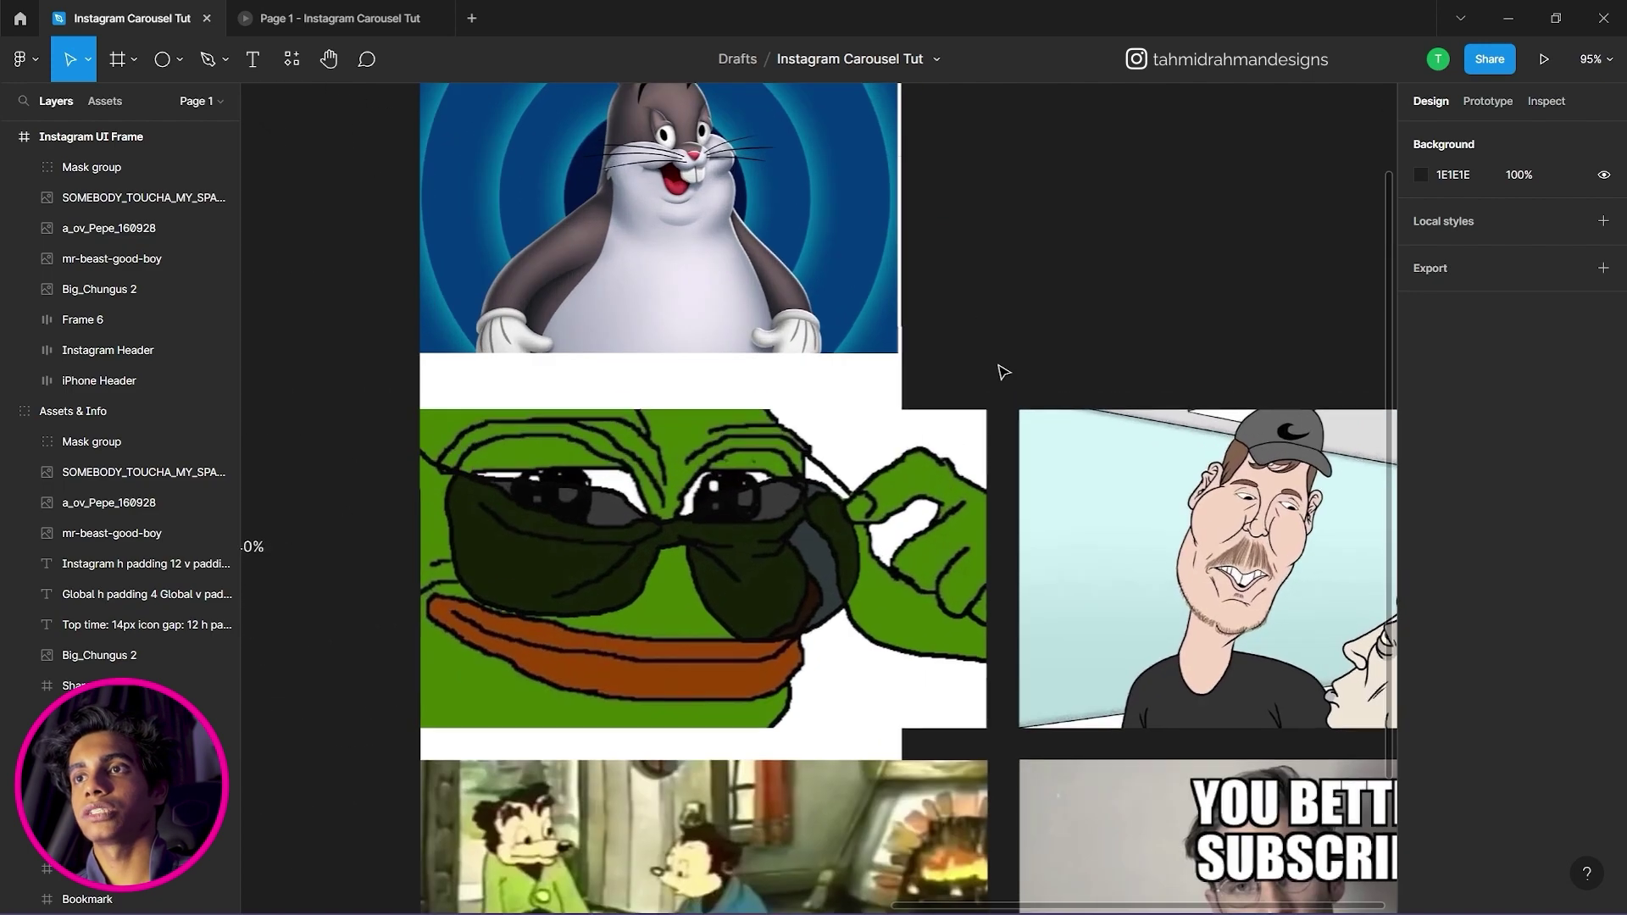
Scale the Pepe image down proportionally to 393 × 221, matching the Instagram UI Frame's width.
scroll(1003, 371, down, 3)
scroll(1000, 375, down, 5)
scroll(1000, 377, up, 3)
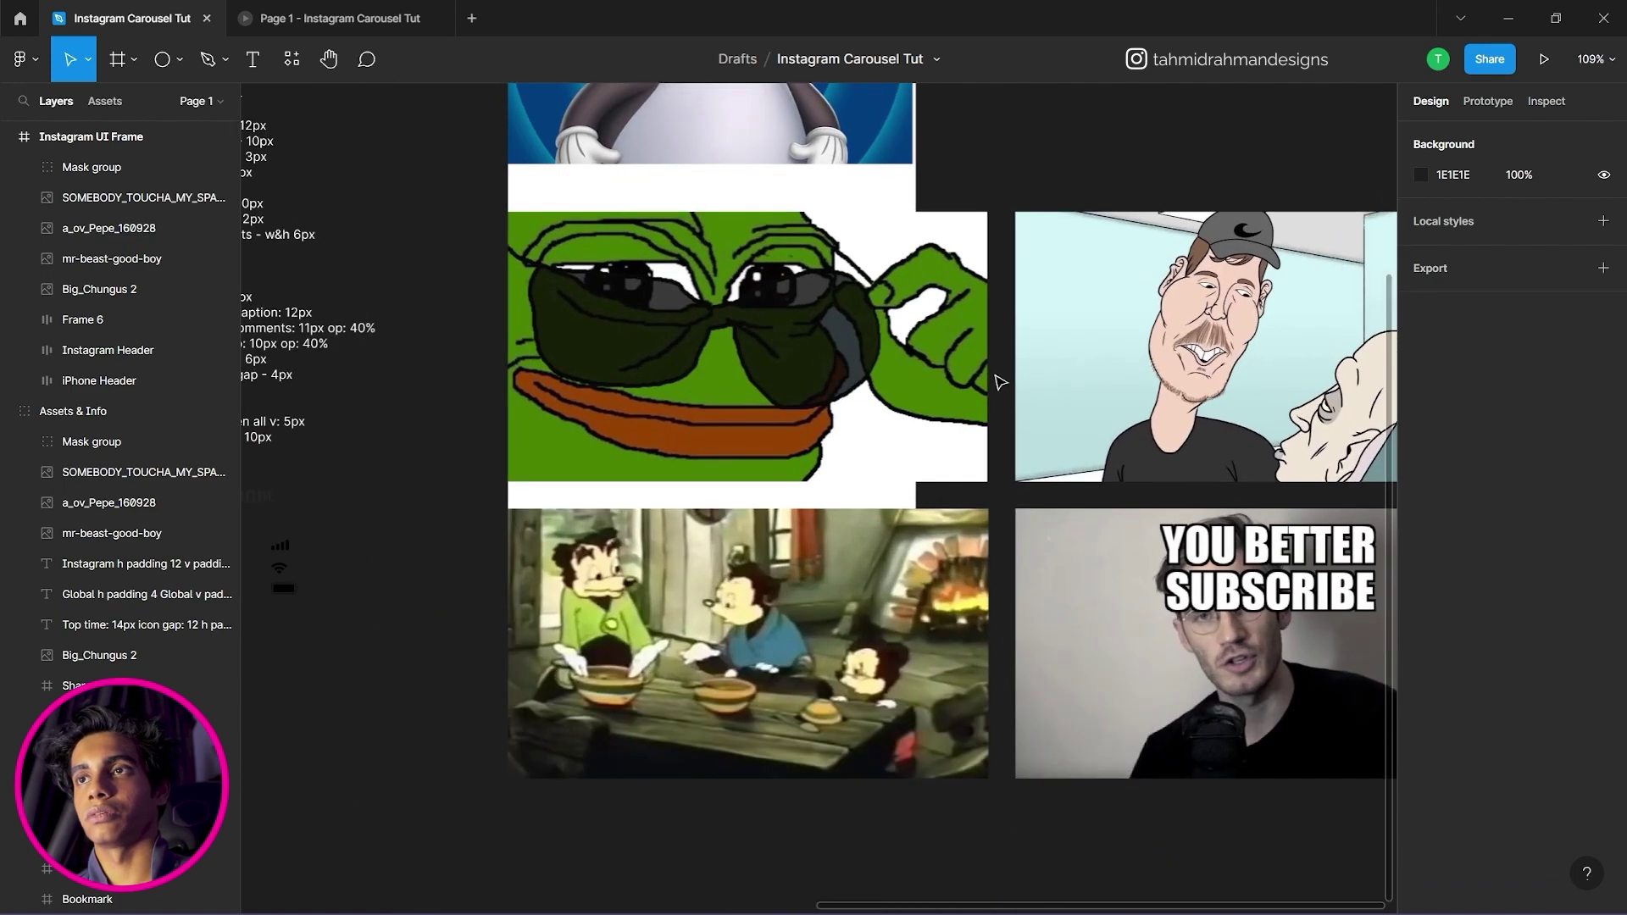
scroll(998, 383, down, 2)
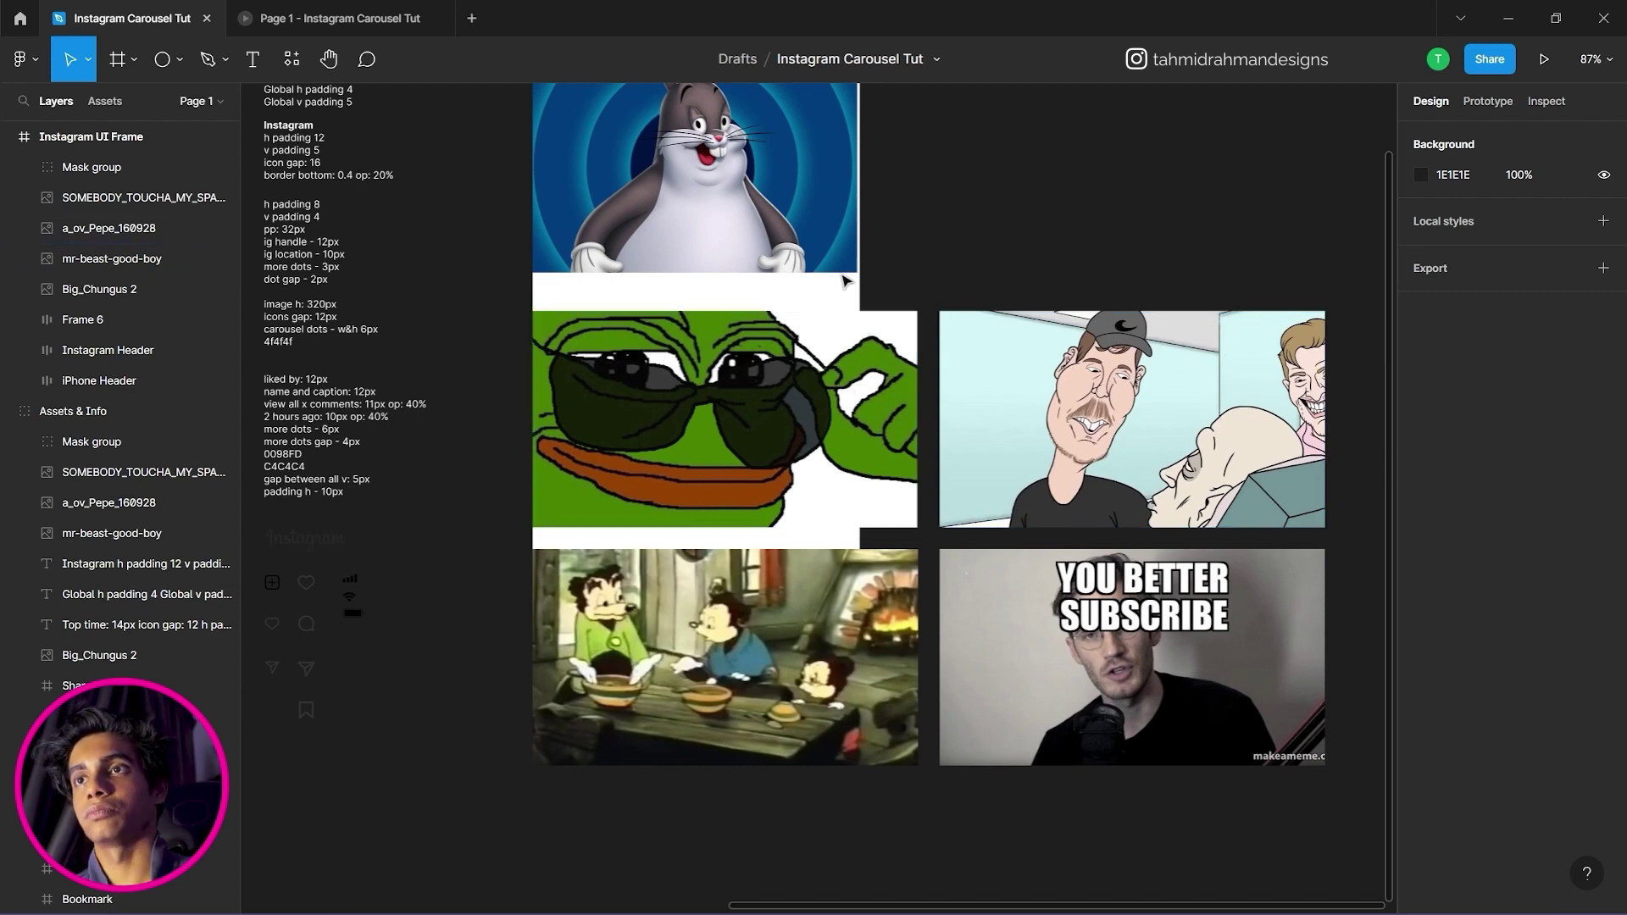
scroll(844, 300, up, 2)
click(881, 594)
drag(916, 638, 860, 607)
scroll(877, 619, down, 1)
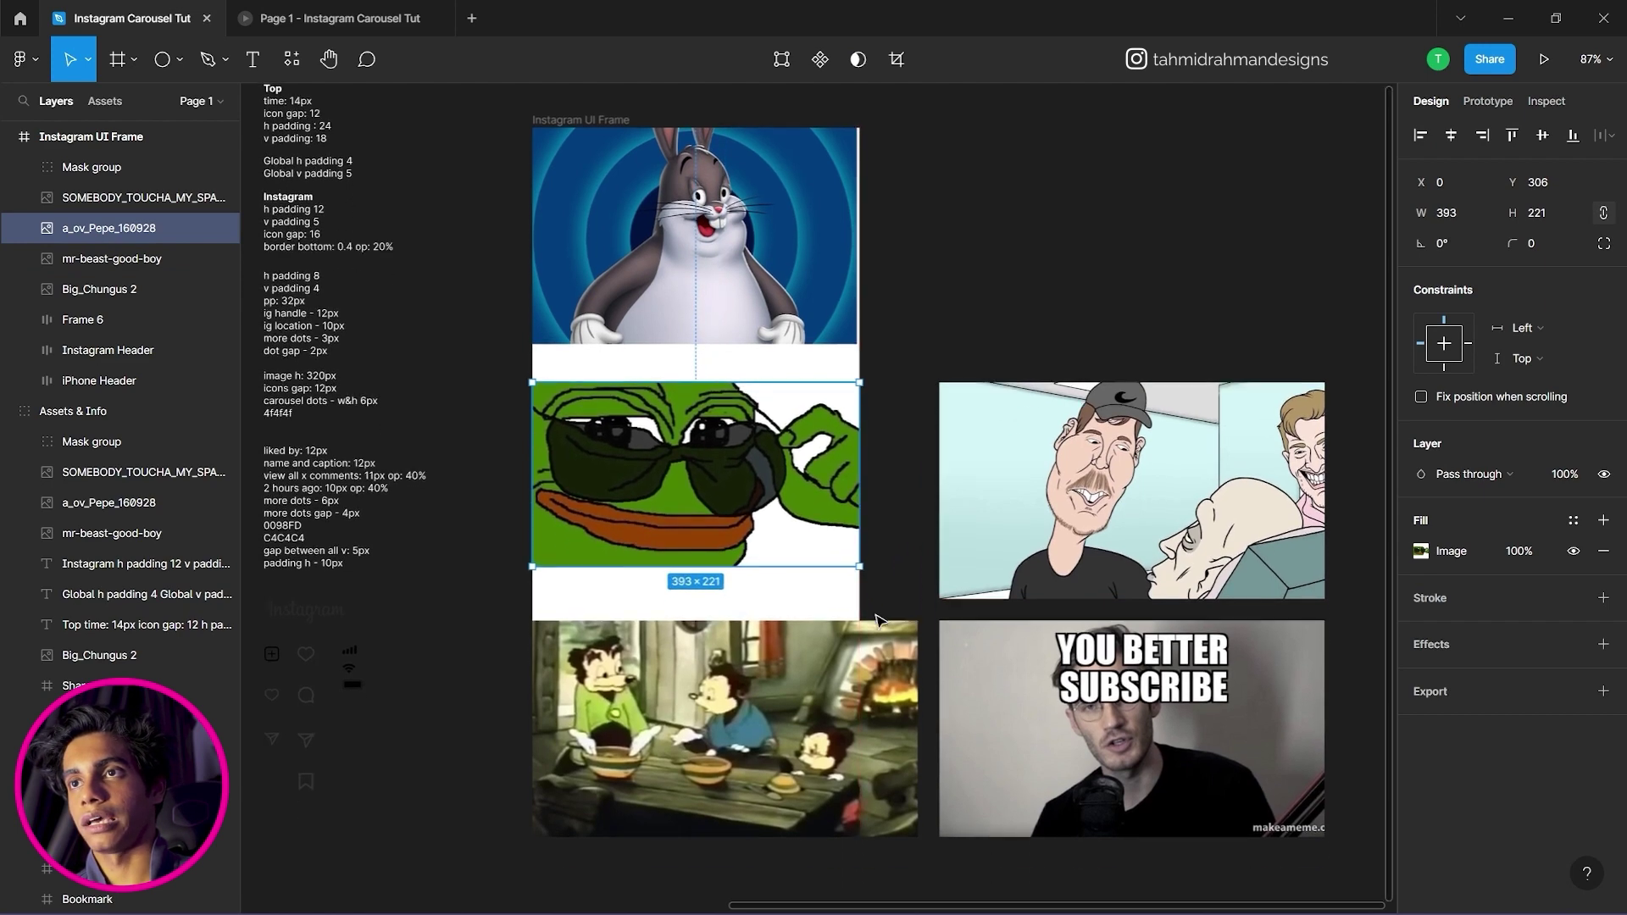
Scale the image of the bears eating at the table down proportionally to 393 × 221.
click(877, 627)
drag(917, 836, 858, 784)
click(891, 746)
click(826, 731)
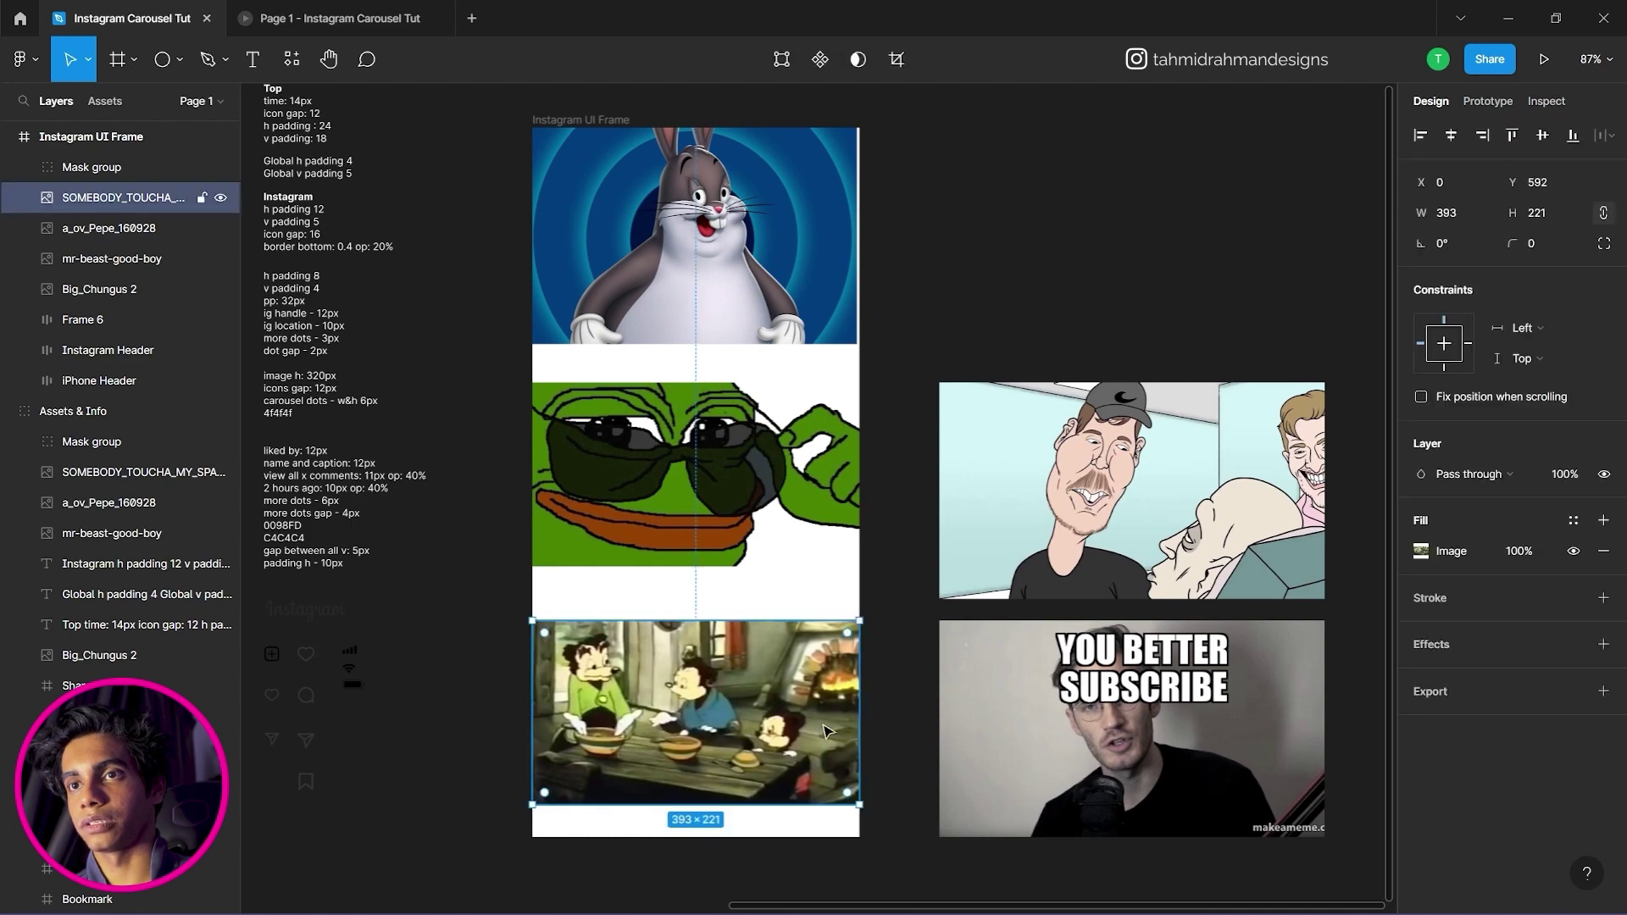
Move the mr-beast-good-boy and "You Better Subscribe" images into the Instagram UI Frame and scale both to its 393 width.
click(908, 654)
drag(1040, 524, 633, 489)
drag(917, 566, 860, 532)
drag(1128, 786, 727, 728)
drag(918, 775, 860, 743)
Enlarge the Big_Chungus 2 image slightly to 393 × 262 so it spans the frame's full width.
click(847, 337)
mouse_move(856, 344)
mouse_down()
mouse_move(843, 324)
mouse_move(859, 345)
mouse_up()
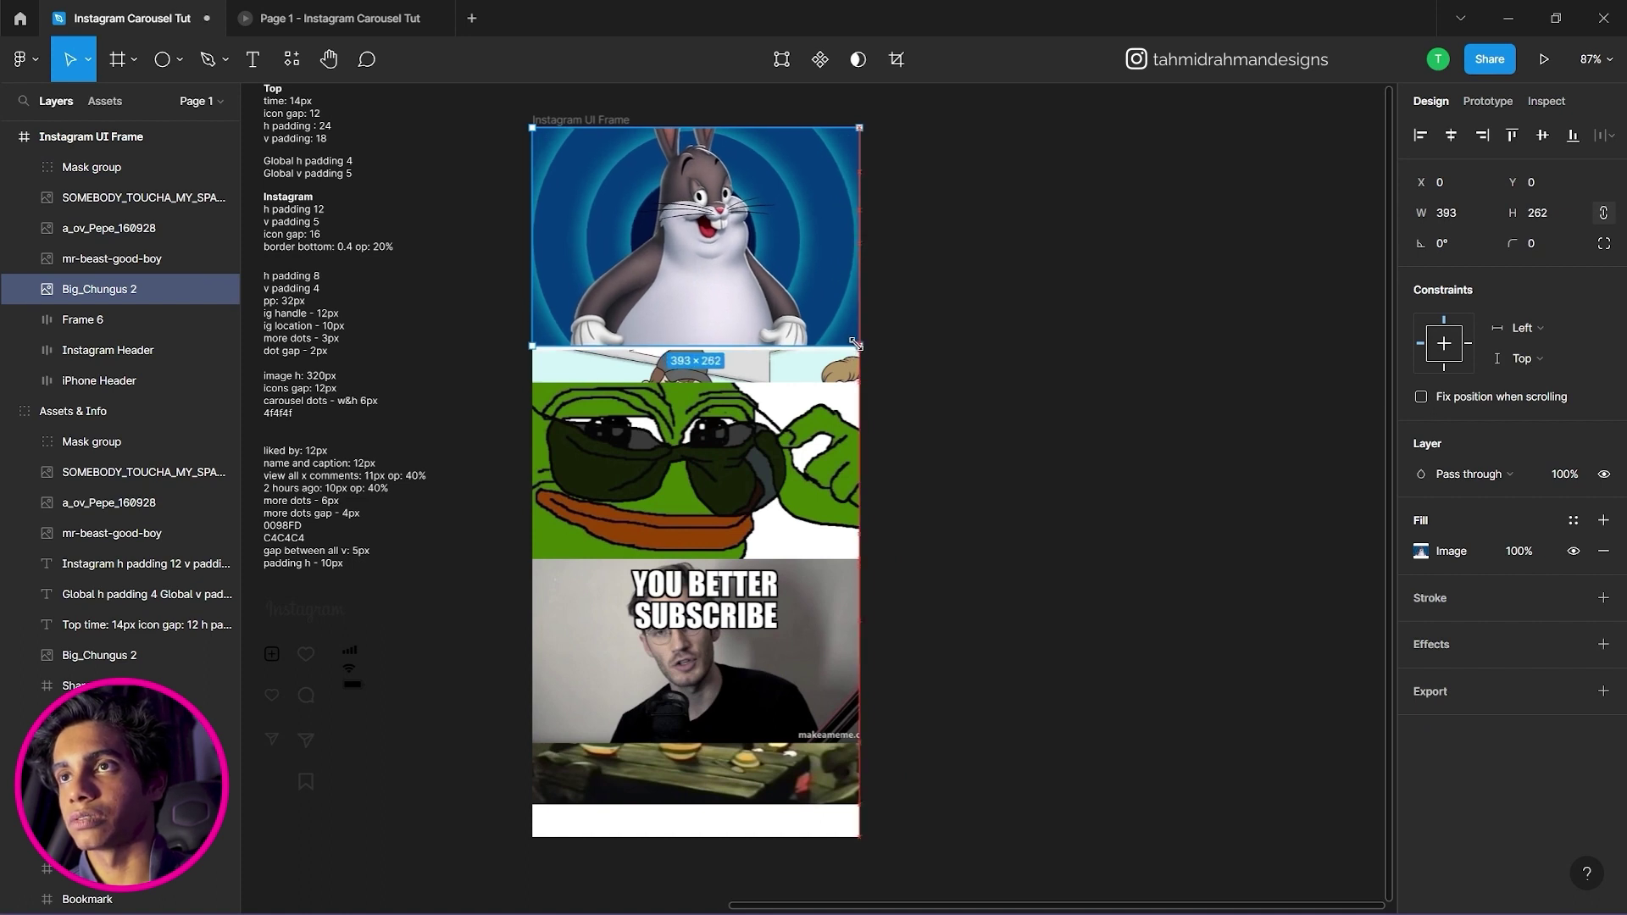
click(963, 443)
Move the Big_Chungus 2 and mr-beast-good-boy images up so they stack edge to edge above the Pepe image.
drag(750, 301, 747, 263)
click(732, 368)
click(723, 463)
click(712, 607)
click(712, 774)
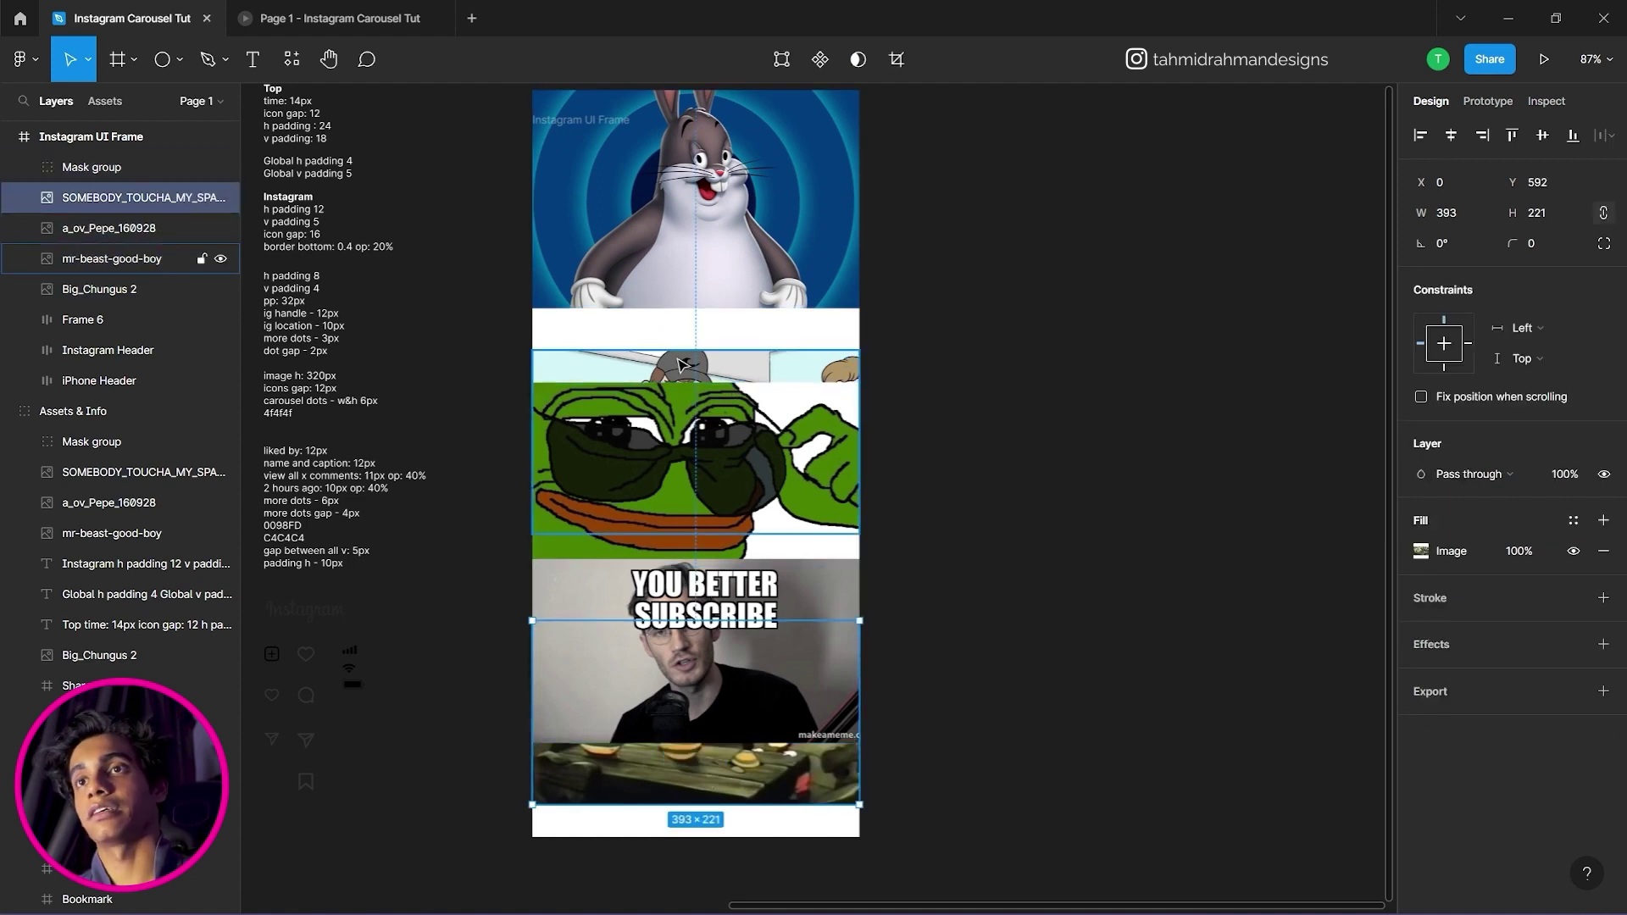
scroll(725, 320, up, 2)
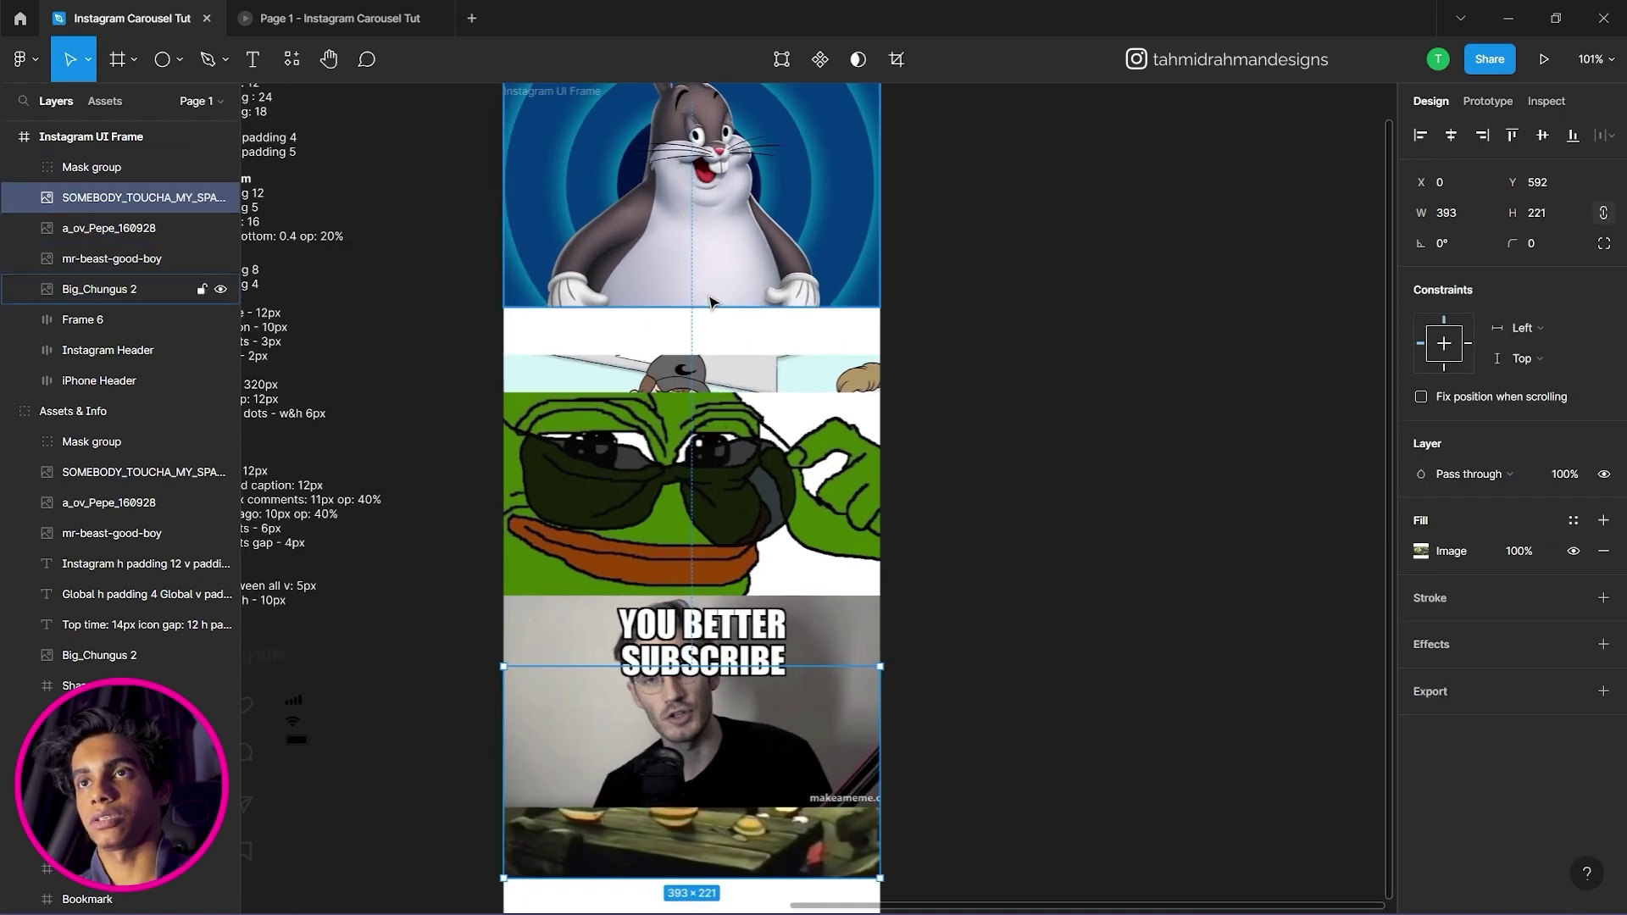
click(1028, 363)
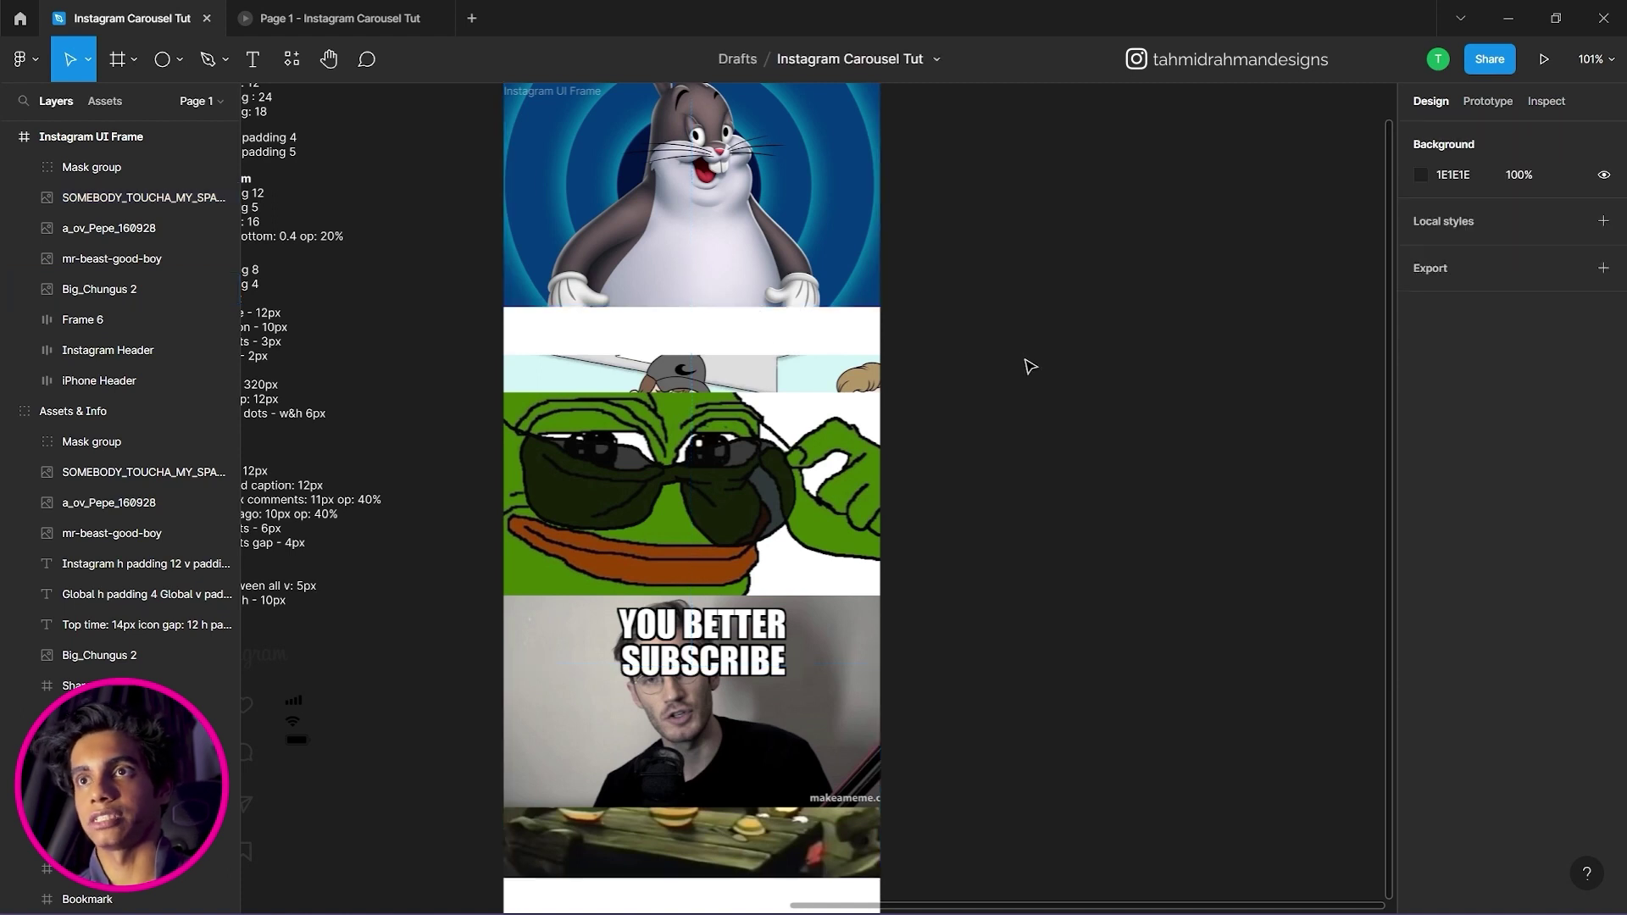
drag(802, 382, 802, 342)
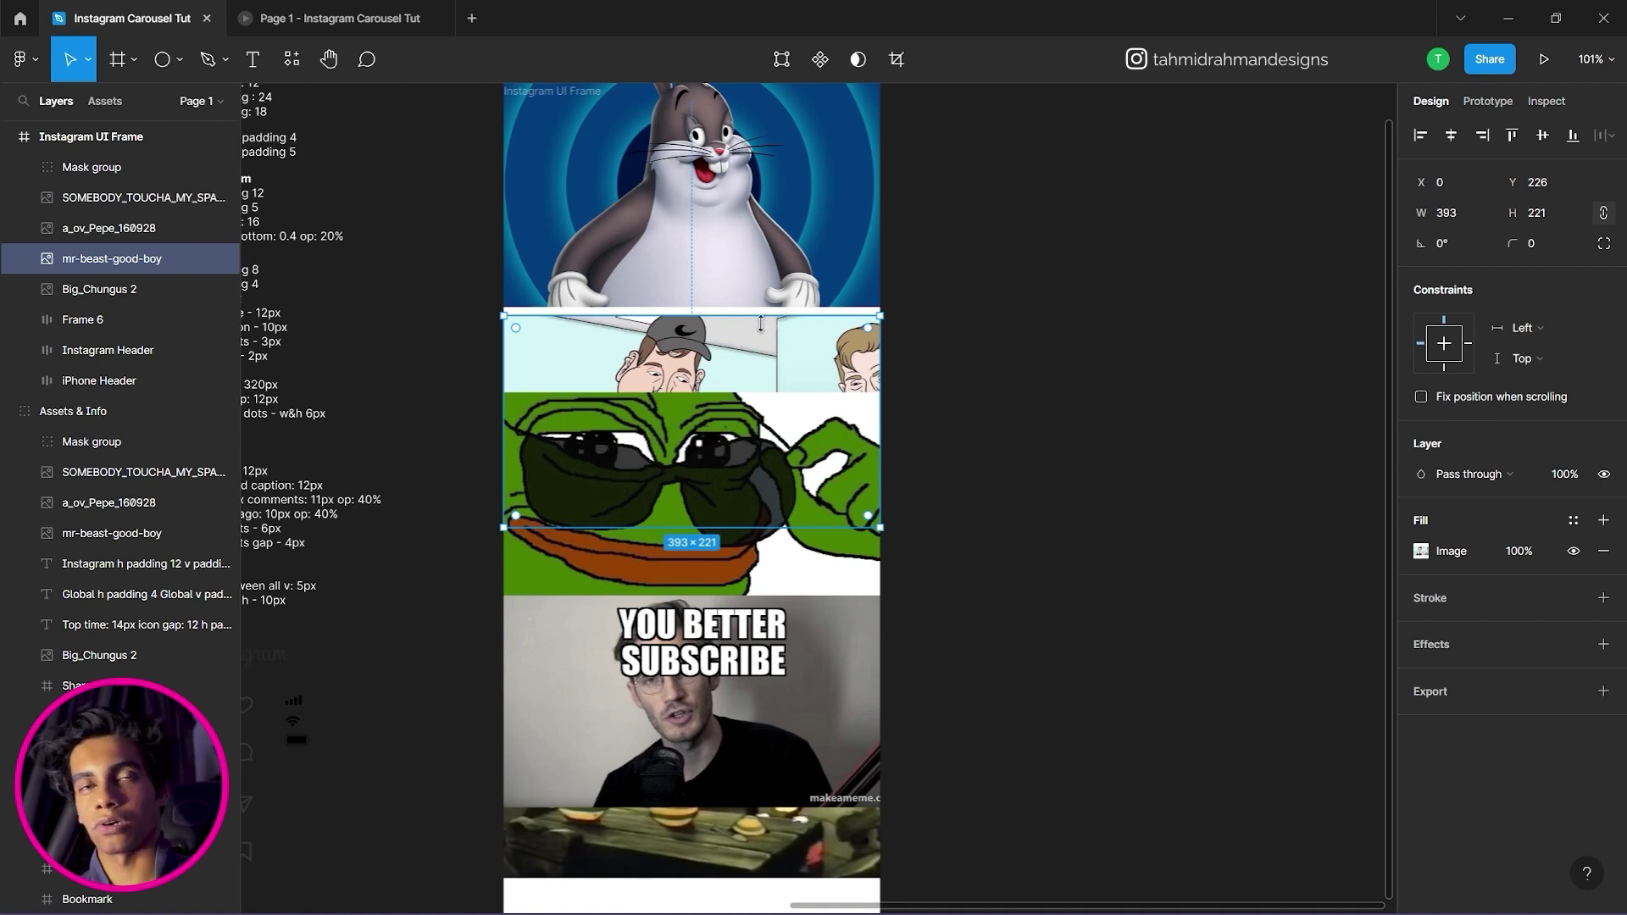
drag(731, 254, 731, 203)
mouse_move(702, 358)
mouse_down()
mouse_move(702, 295)
mouse_move(695, 364)
mouse_up()
scroll(693, 320, down, 3)
Stack the bears image directly below the Pepe image and the "You Better Subscribe" image beneath it.
drag(687, 447, 686, 575)
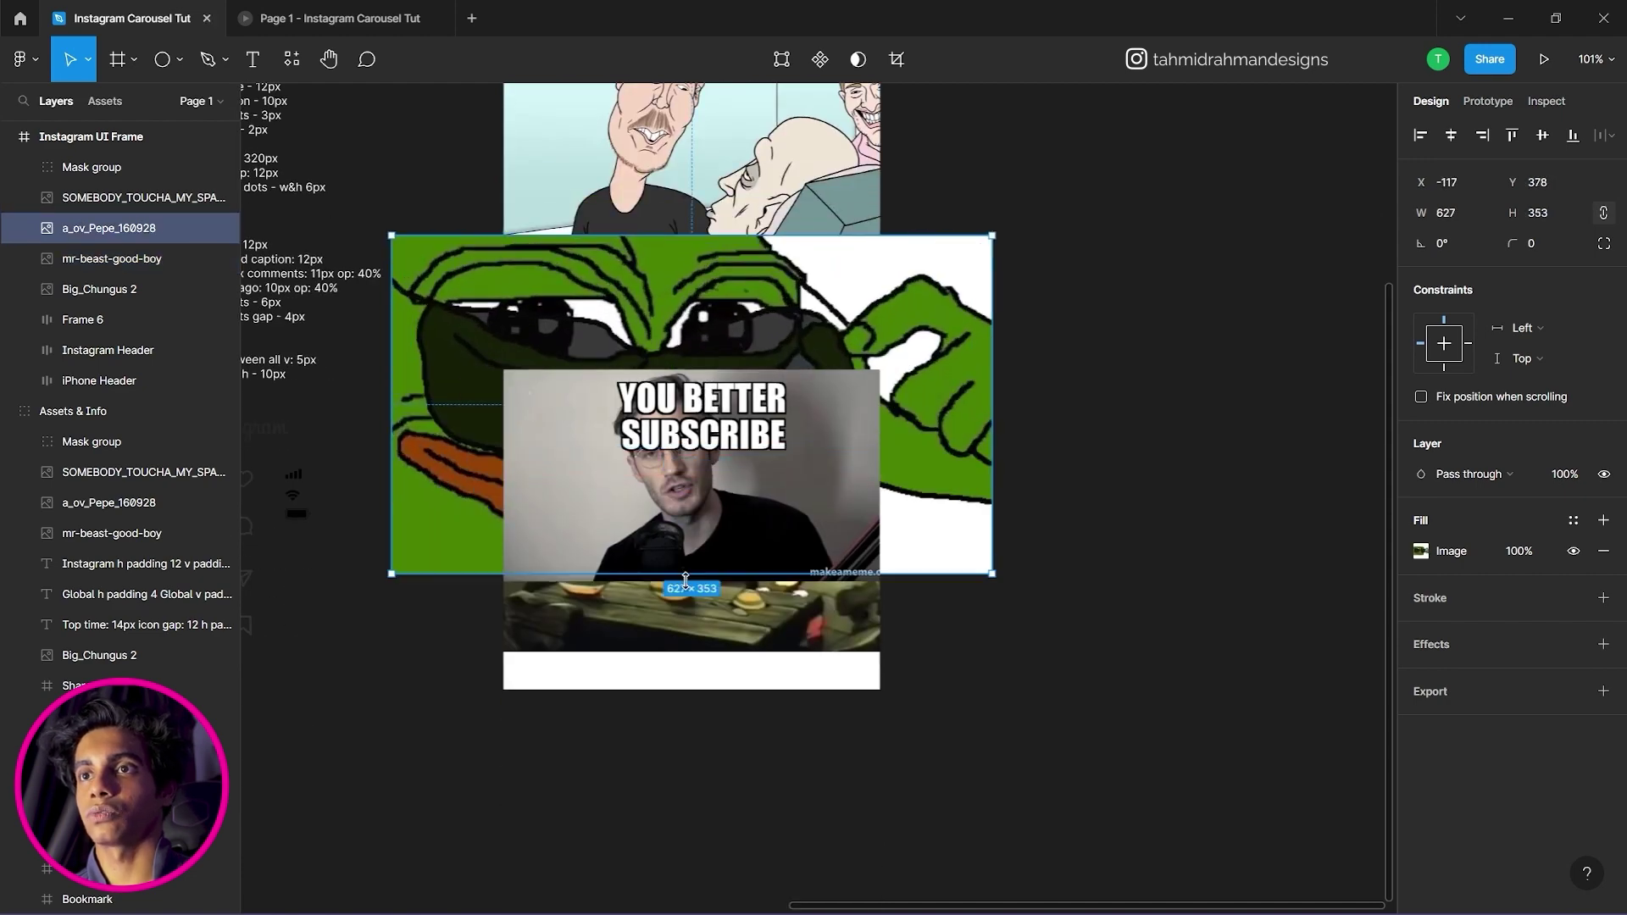
key(ctrl+z)
drag(709, 510, 717, 750)
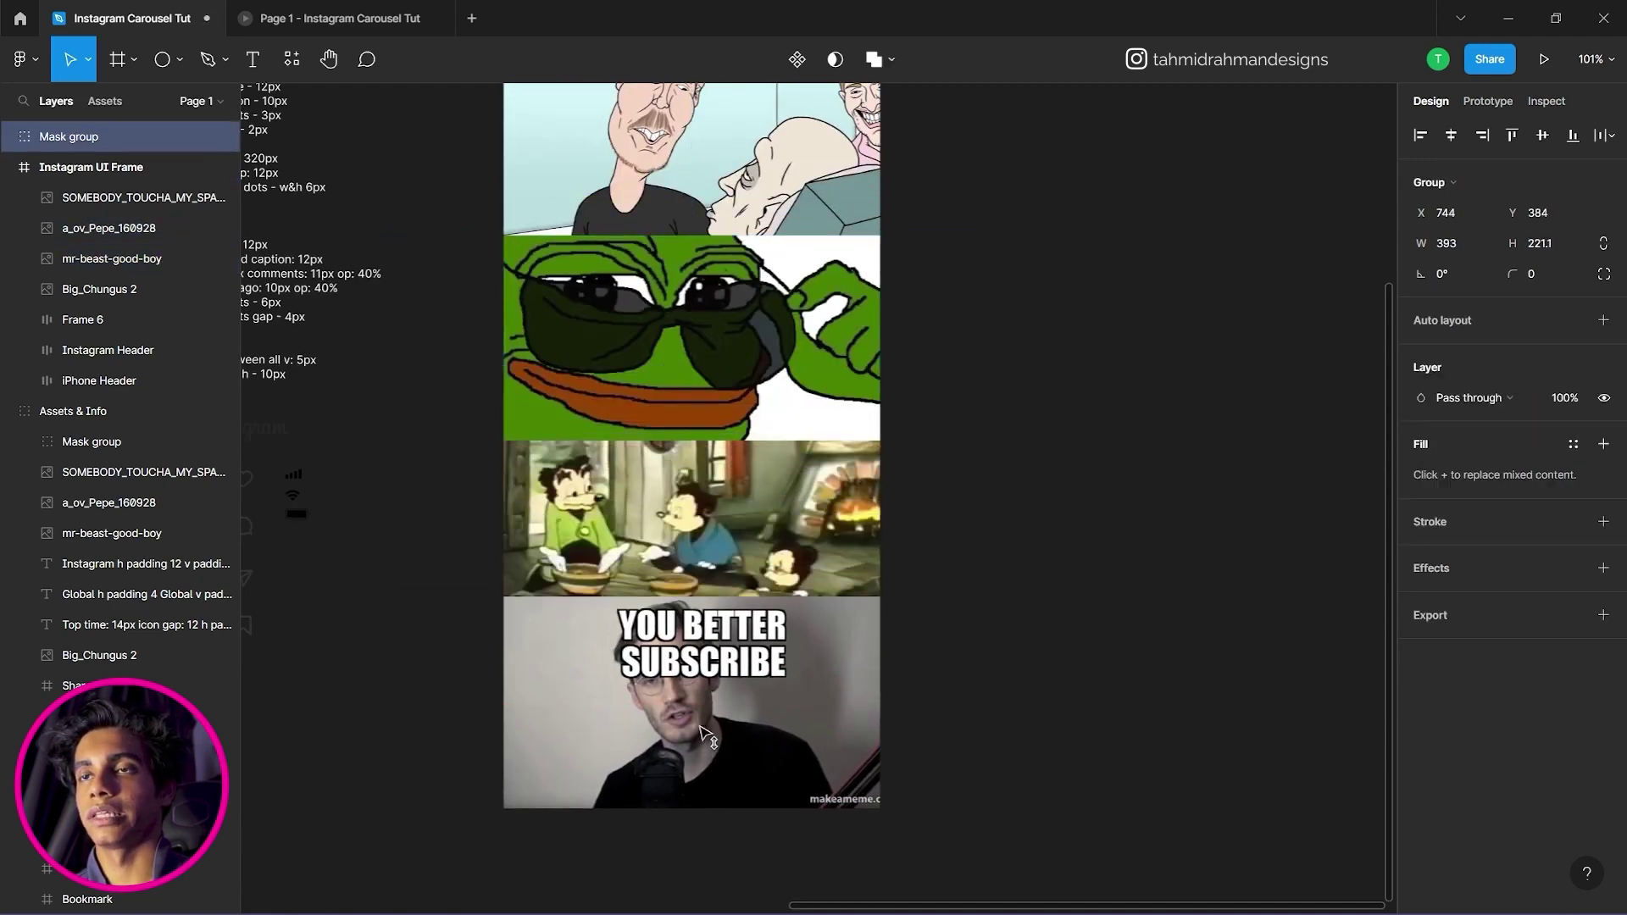
click(695, 542)
drag(695, 543, 694, 521)
drag(725, 678, 792, 720)
click(928, 612)
click(797, 612)
Select all five stacked meme images and add auto layout to them.
scroll(935, 493, up, 5)
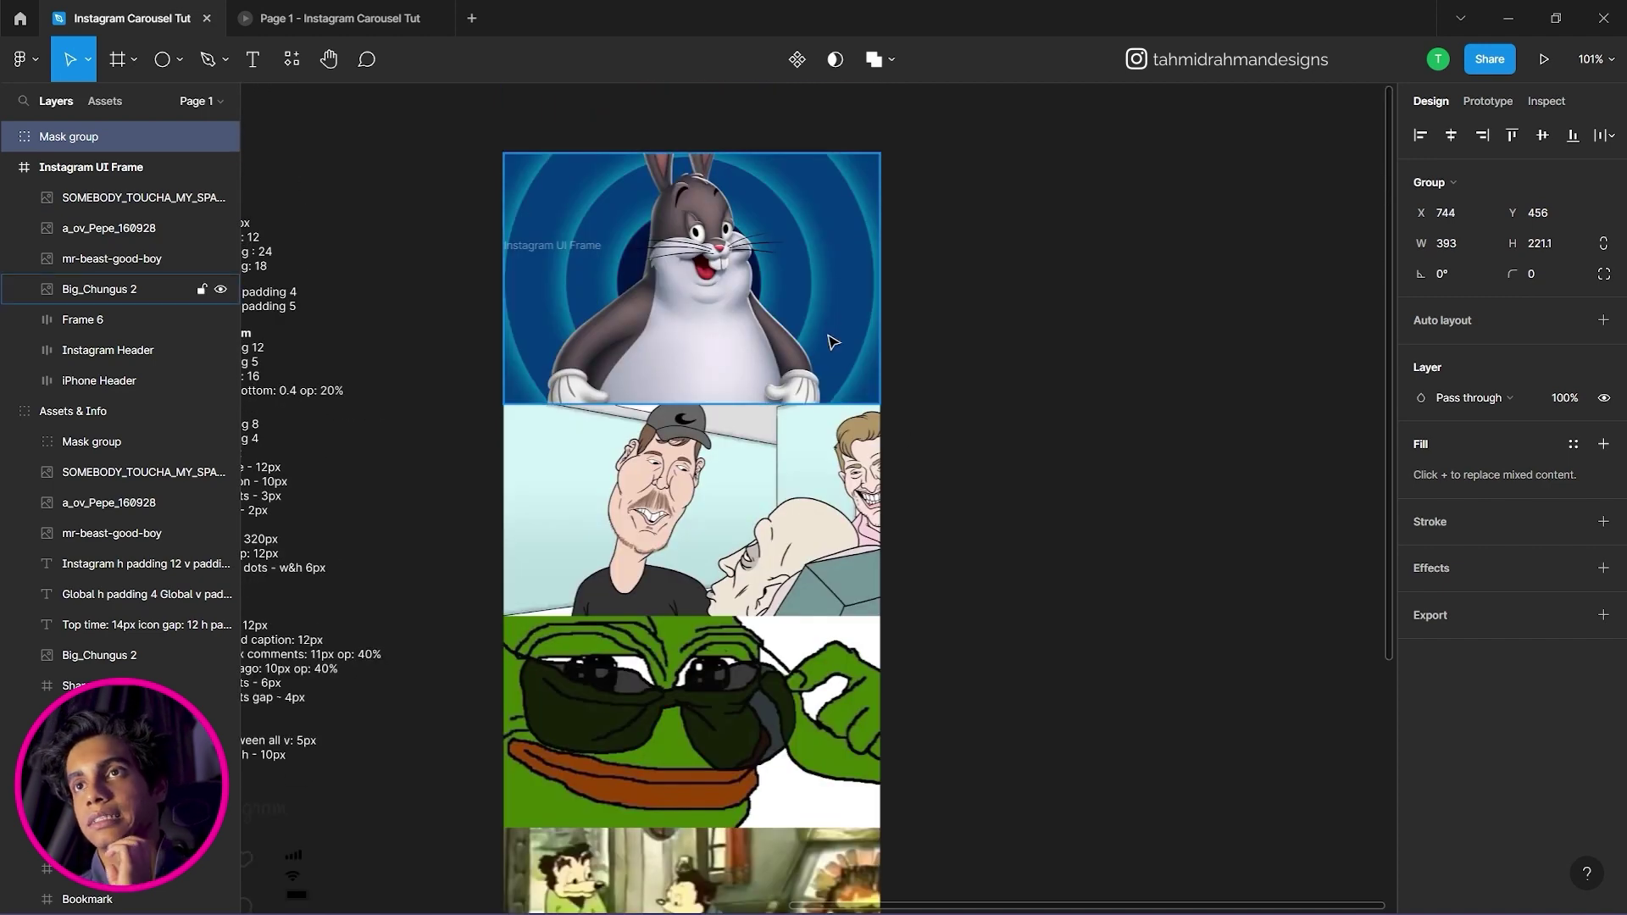
click(833, 342)
shift+click(826, 543)
shift+click(777, 729)
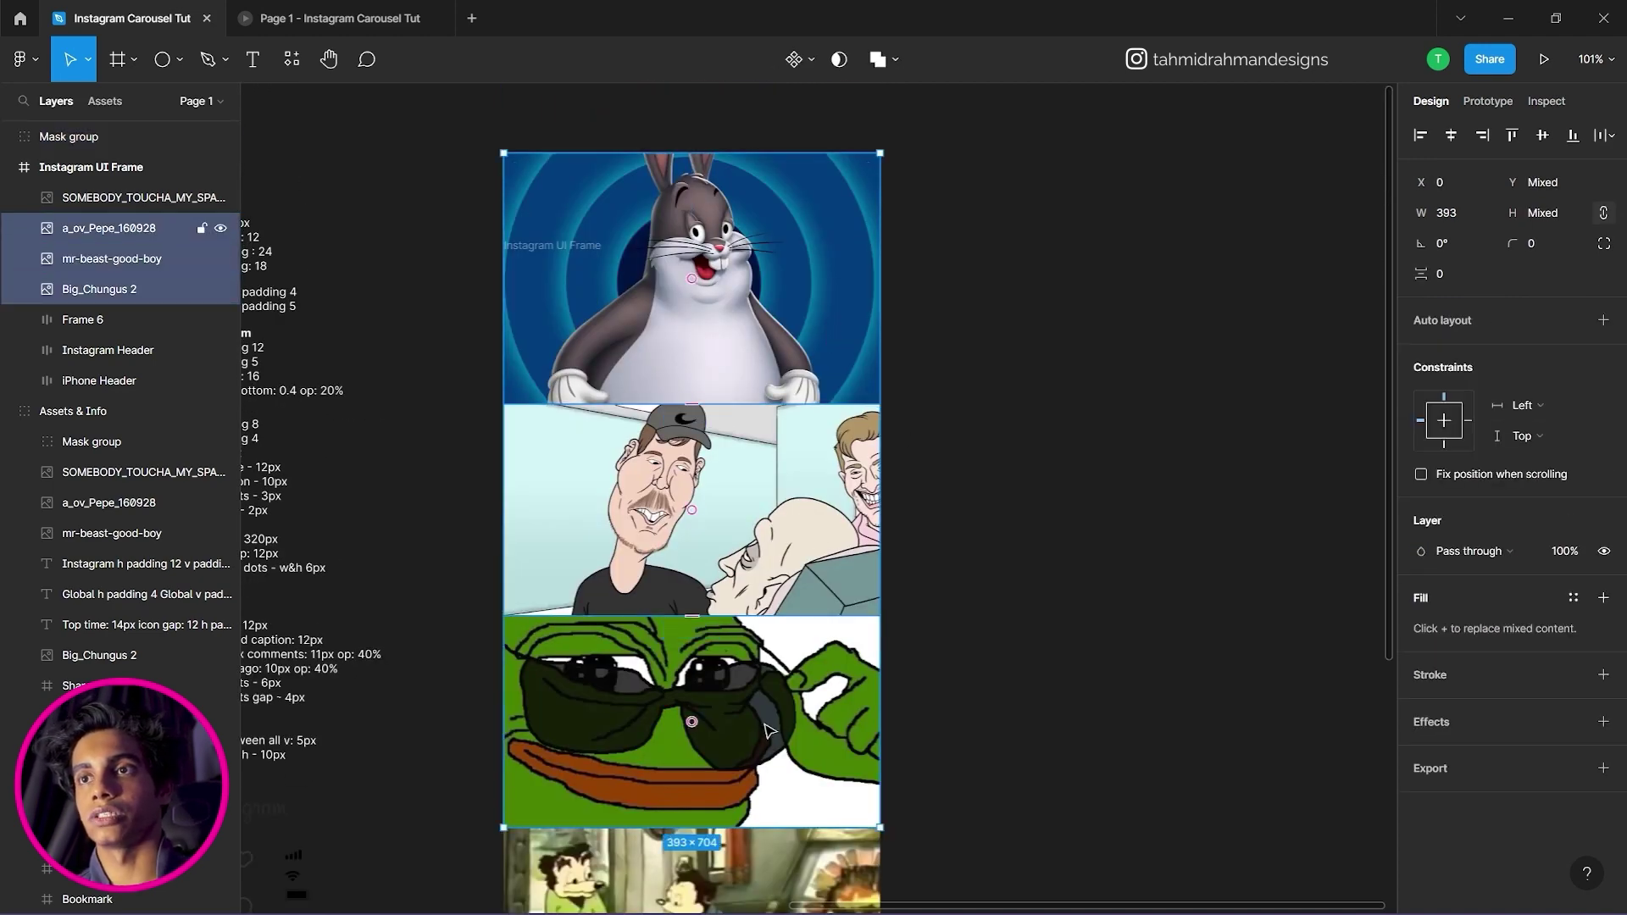
scroll(794, 709, down, 3)
shift+click(792, 709)
scroll(792, 709, down, 3)
shift+click(700, 805)
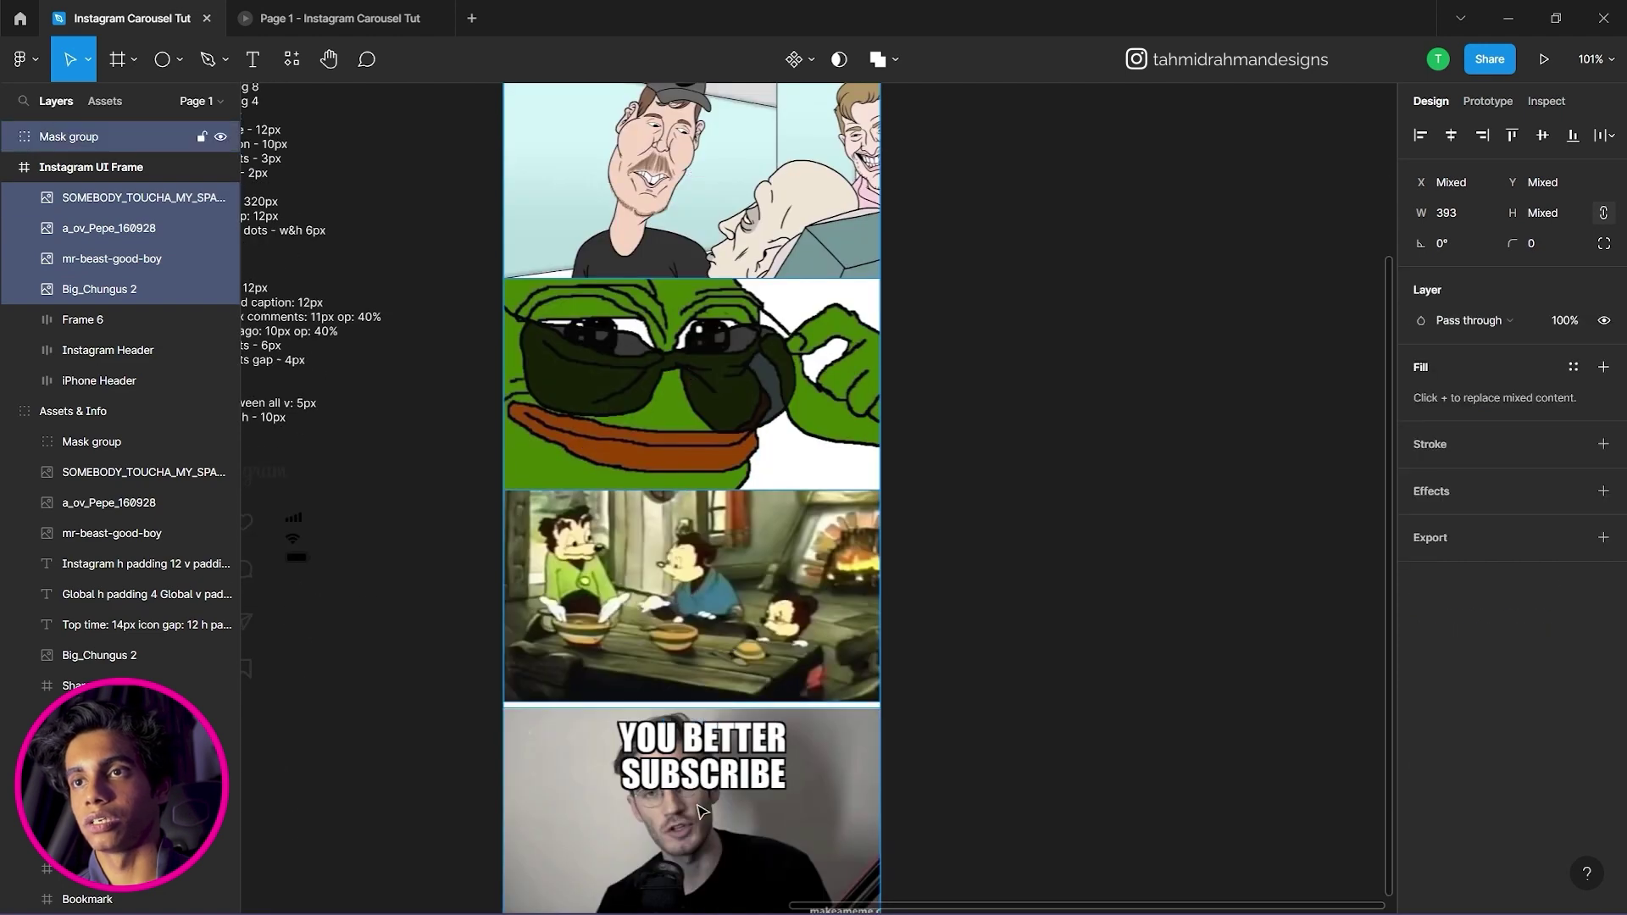
right_click(592, 436)
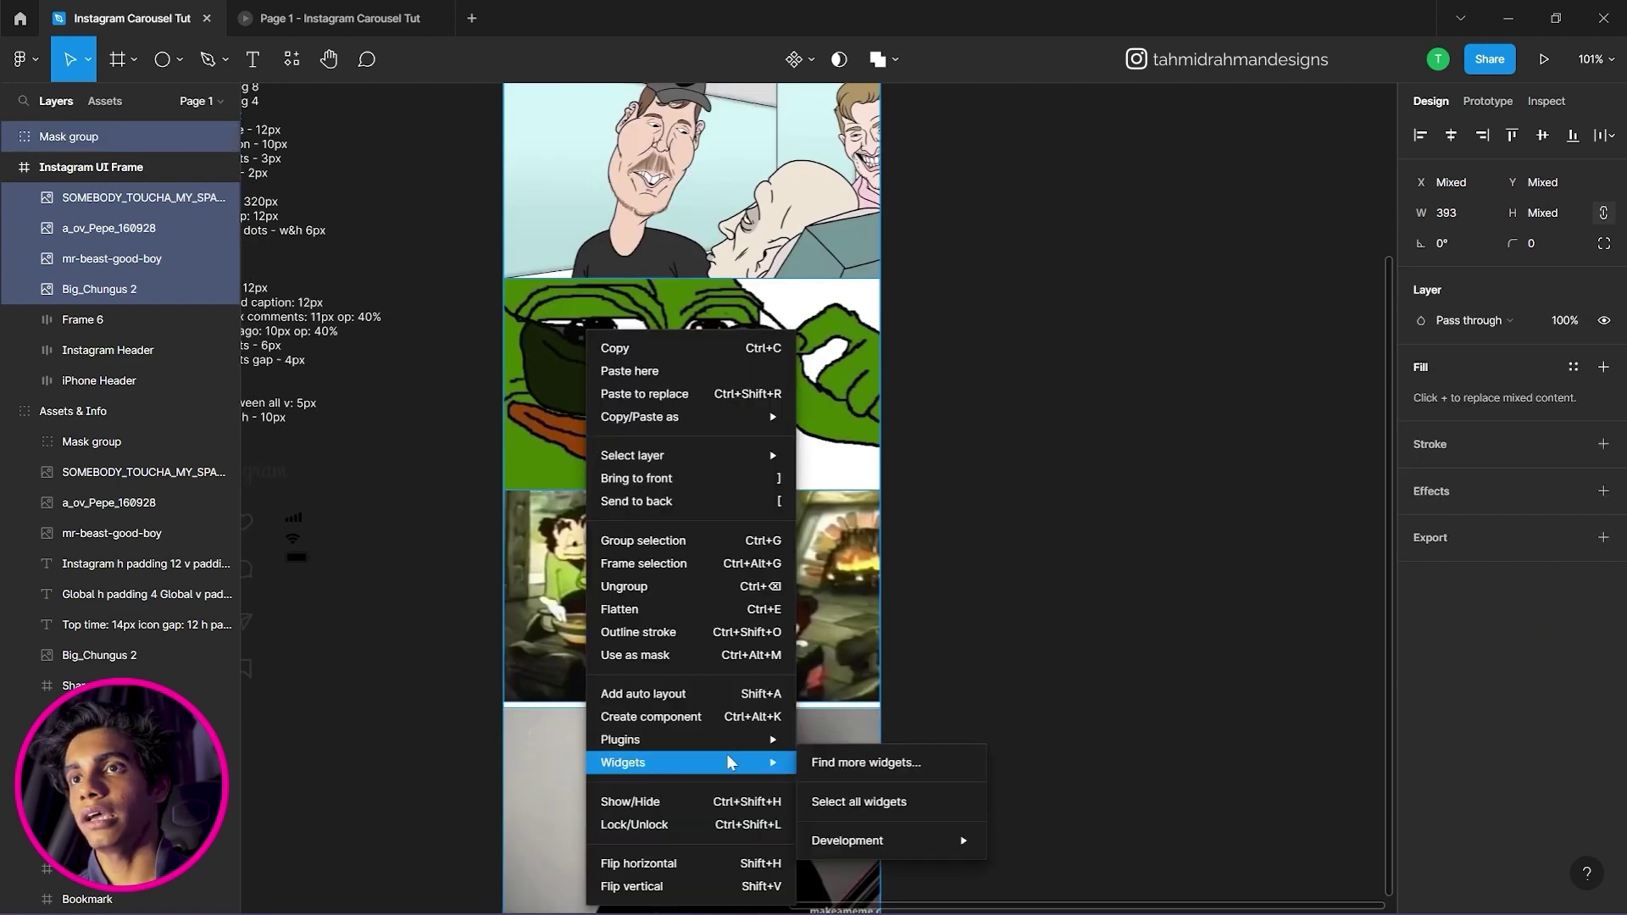
click(725, 693)
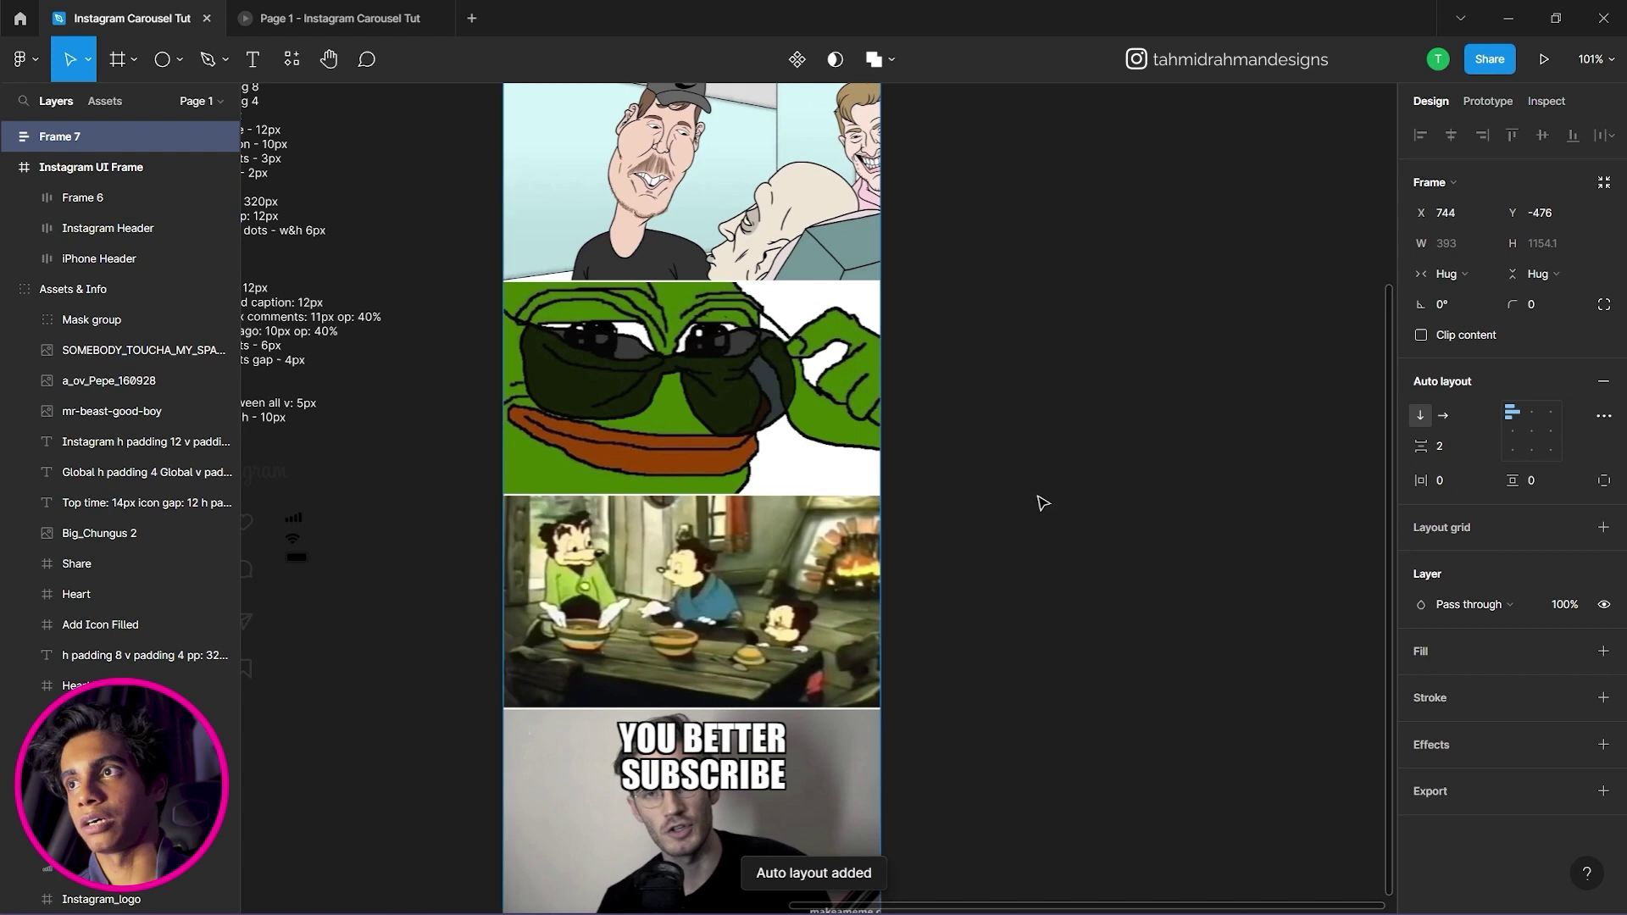
Set the image auto layout's item spacing to 0 and its direction to horizontal.
click(1444, 454)
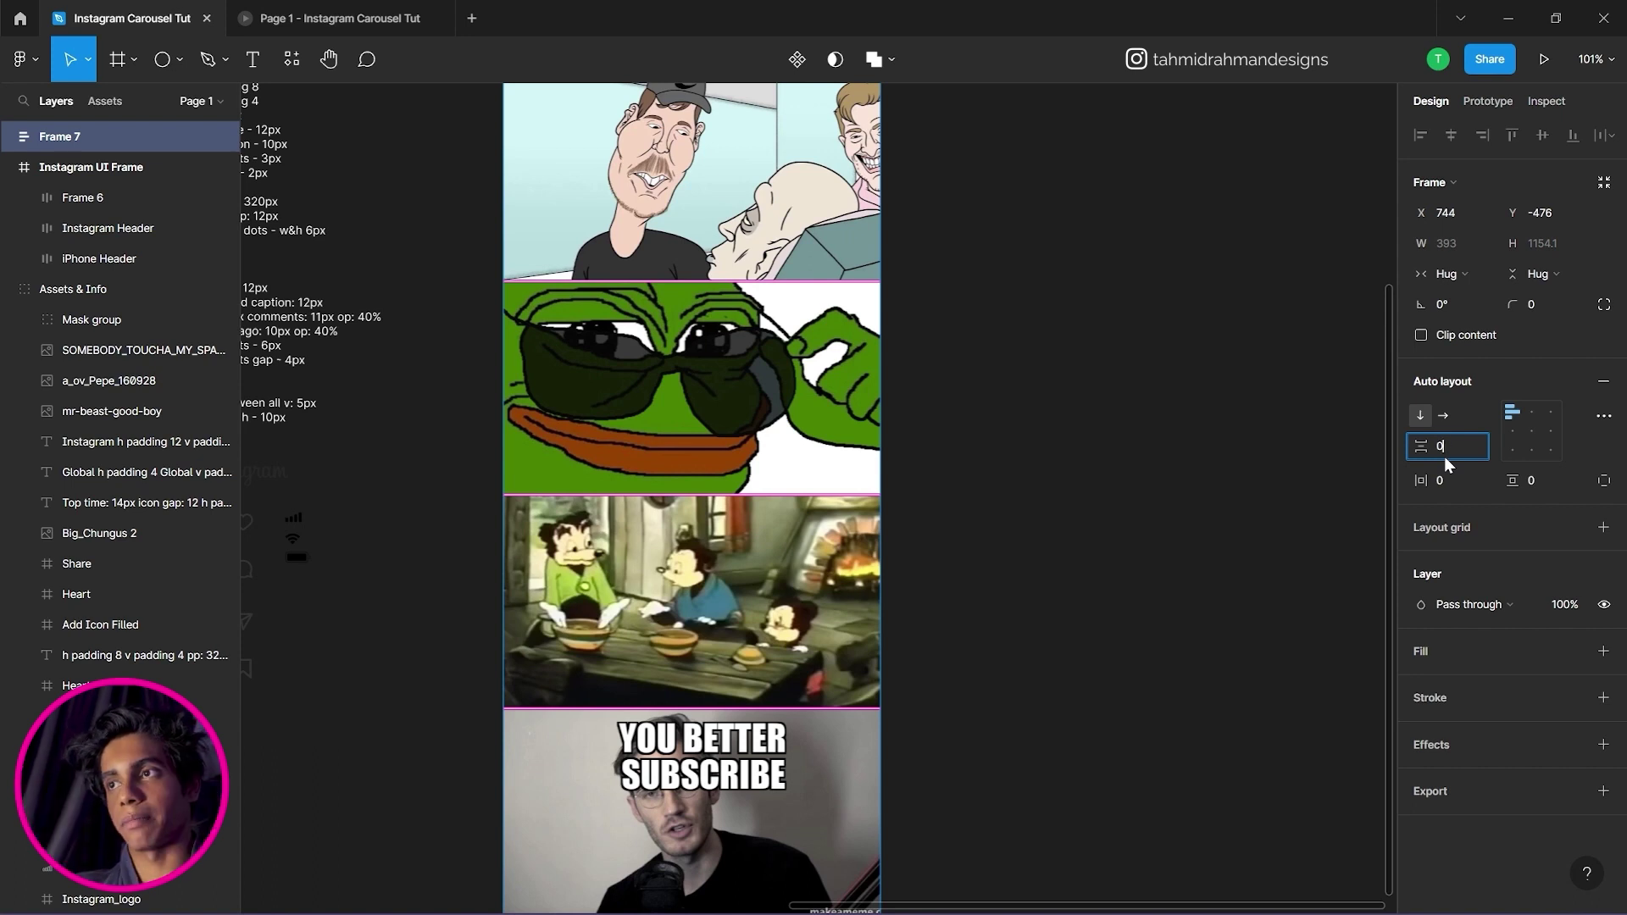
key(Return)
click(1452, 415)
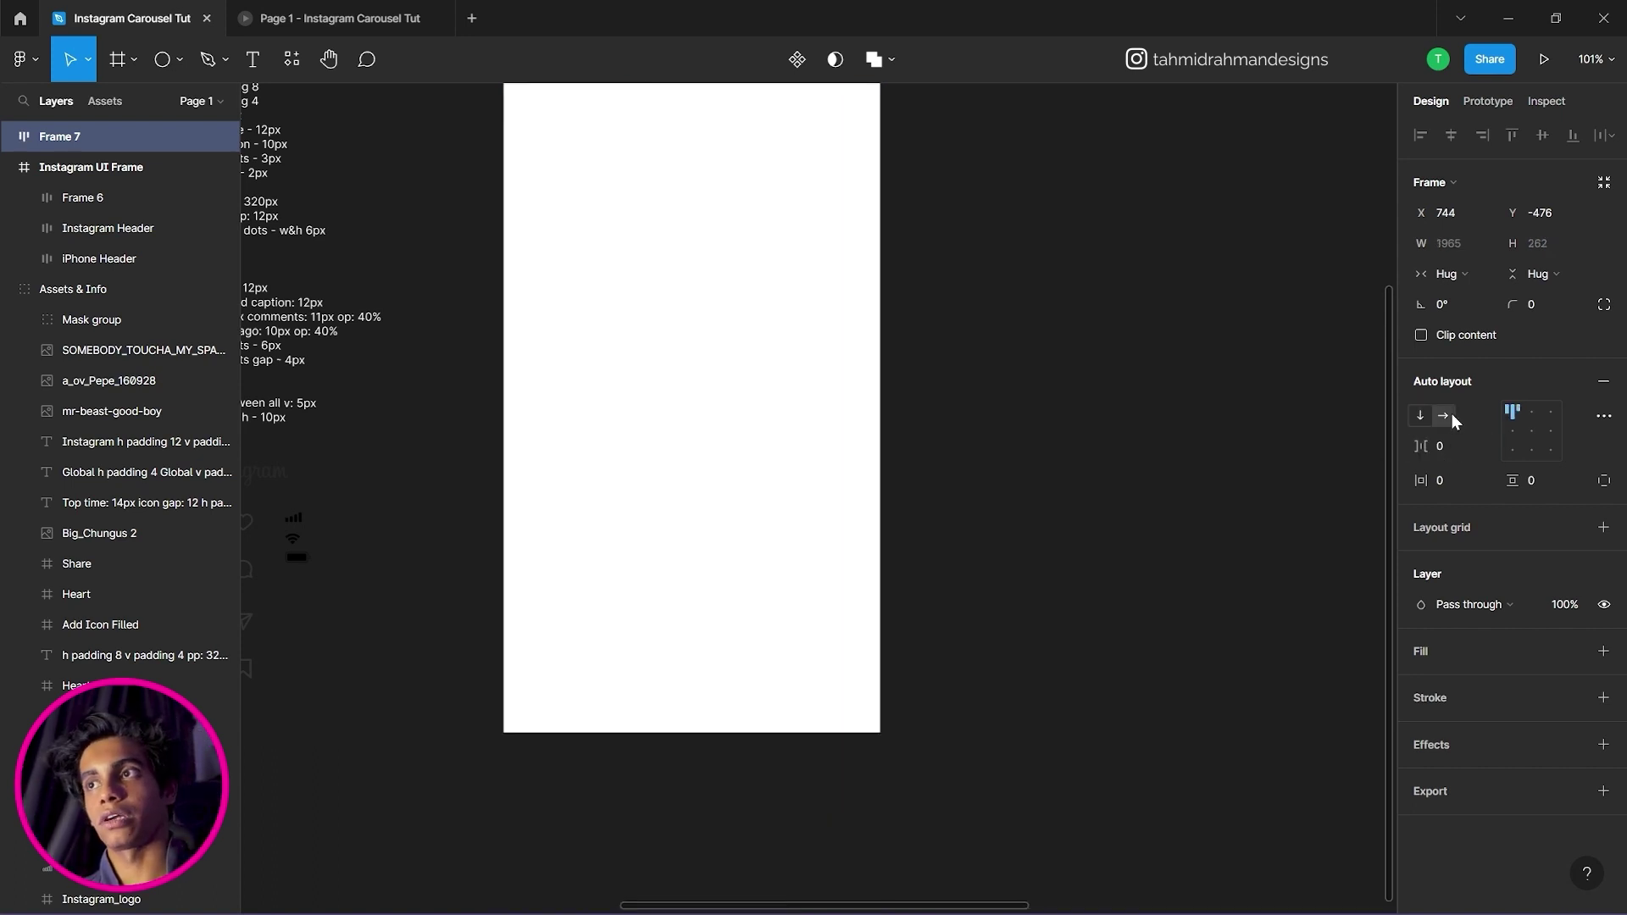
scroll(1202, 378, up, 5)
click(1106, 603)
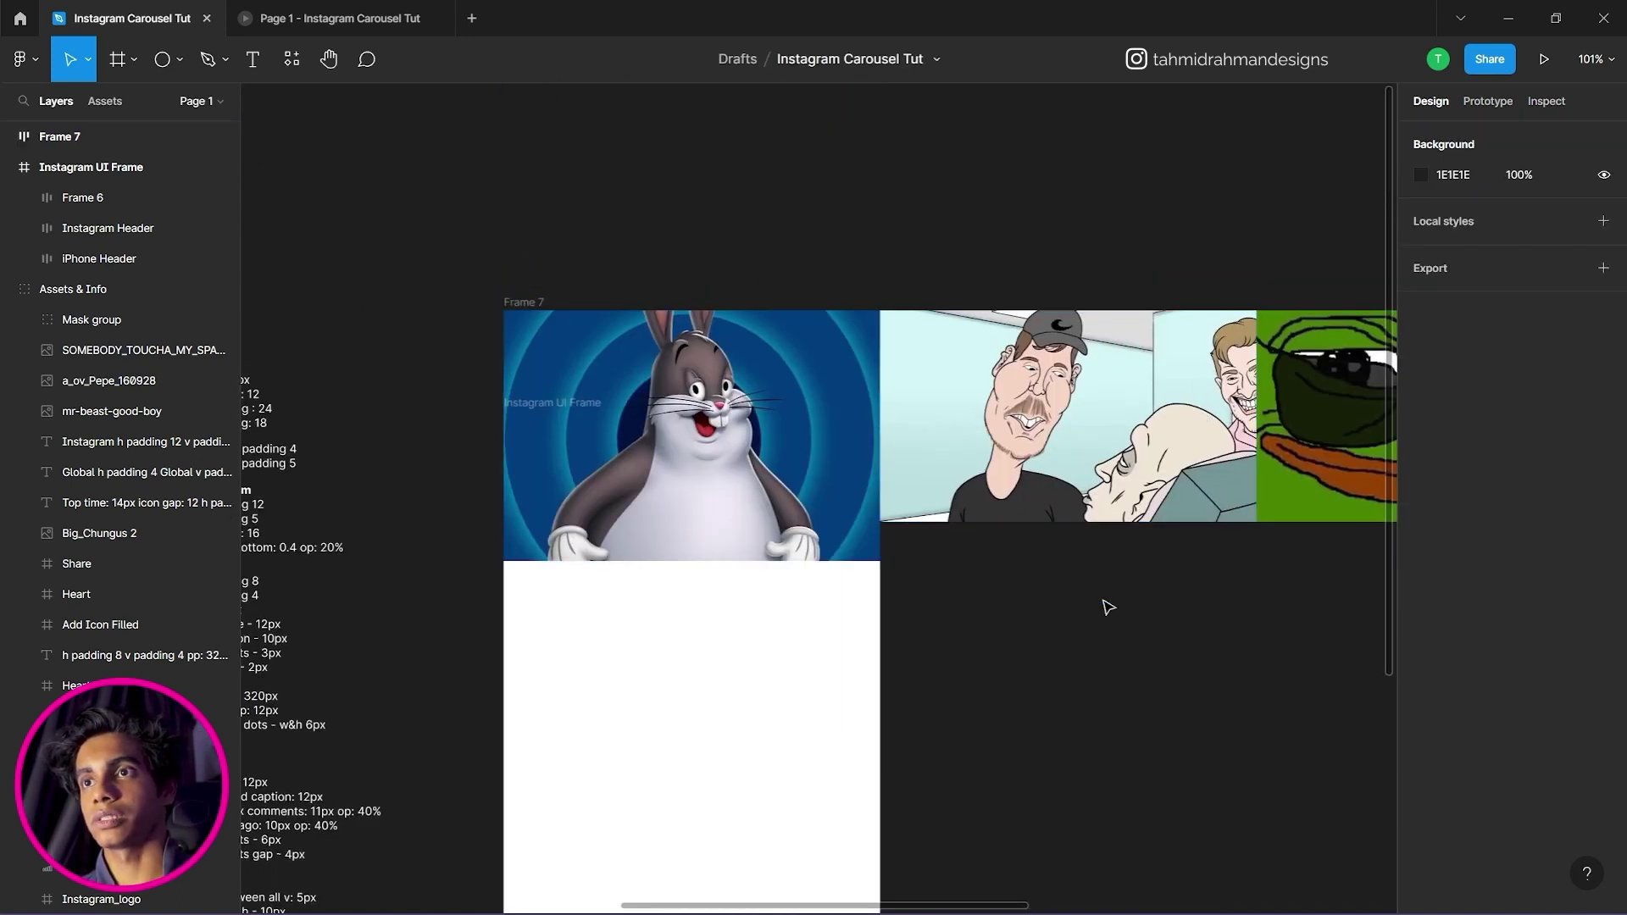
Reduce the Big_Chungus 2 image's height to 221 so it matches the other images in the row.
click(1165, 509)
click(1215, 605)
drag(1232, 604, 533, 526)
drag(869, 529, 576, 511)
drag(849, 498, 1254, 515)
drag(622, 450, 1302, 489)
click(883, 447)
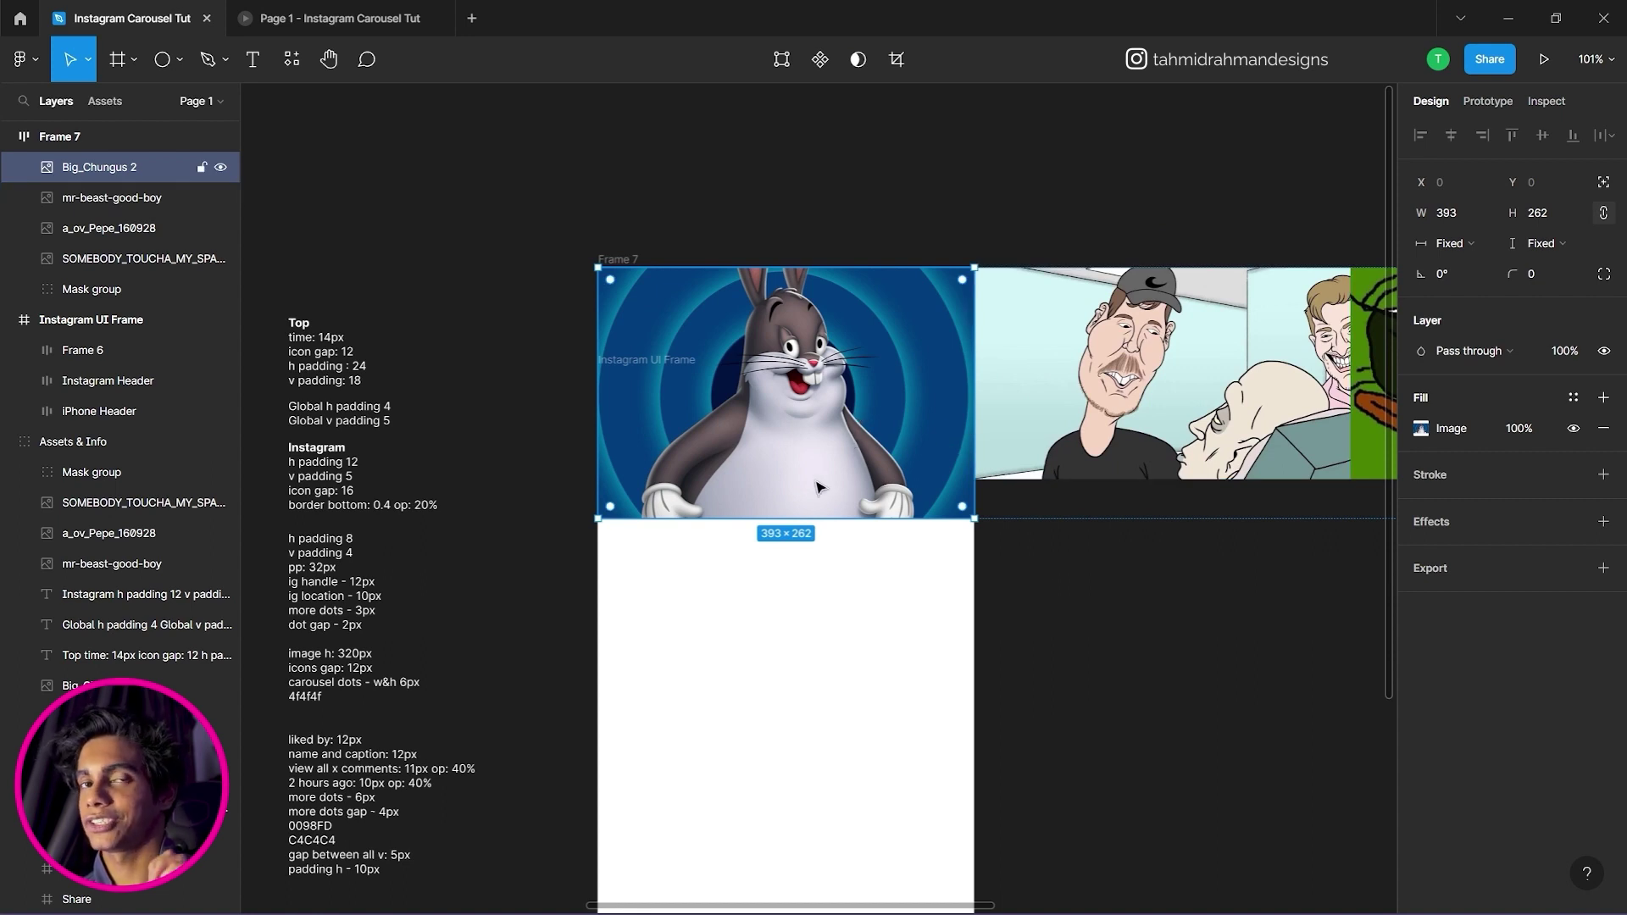
mouse_move(792, 521)
mouse_down()
mouse_move(794, 479)
mouse_move(786, 532)
mouse_up()
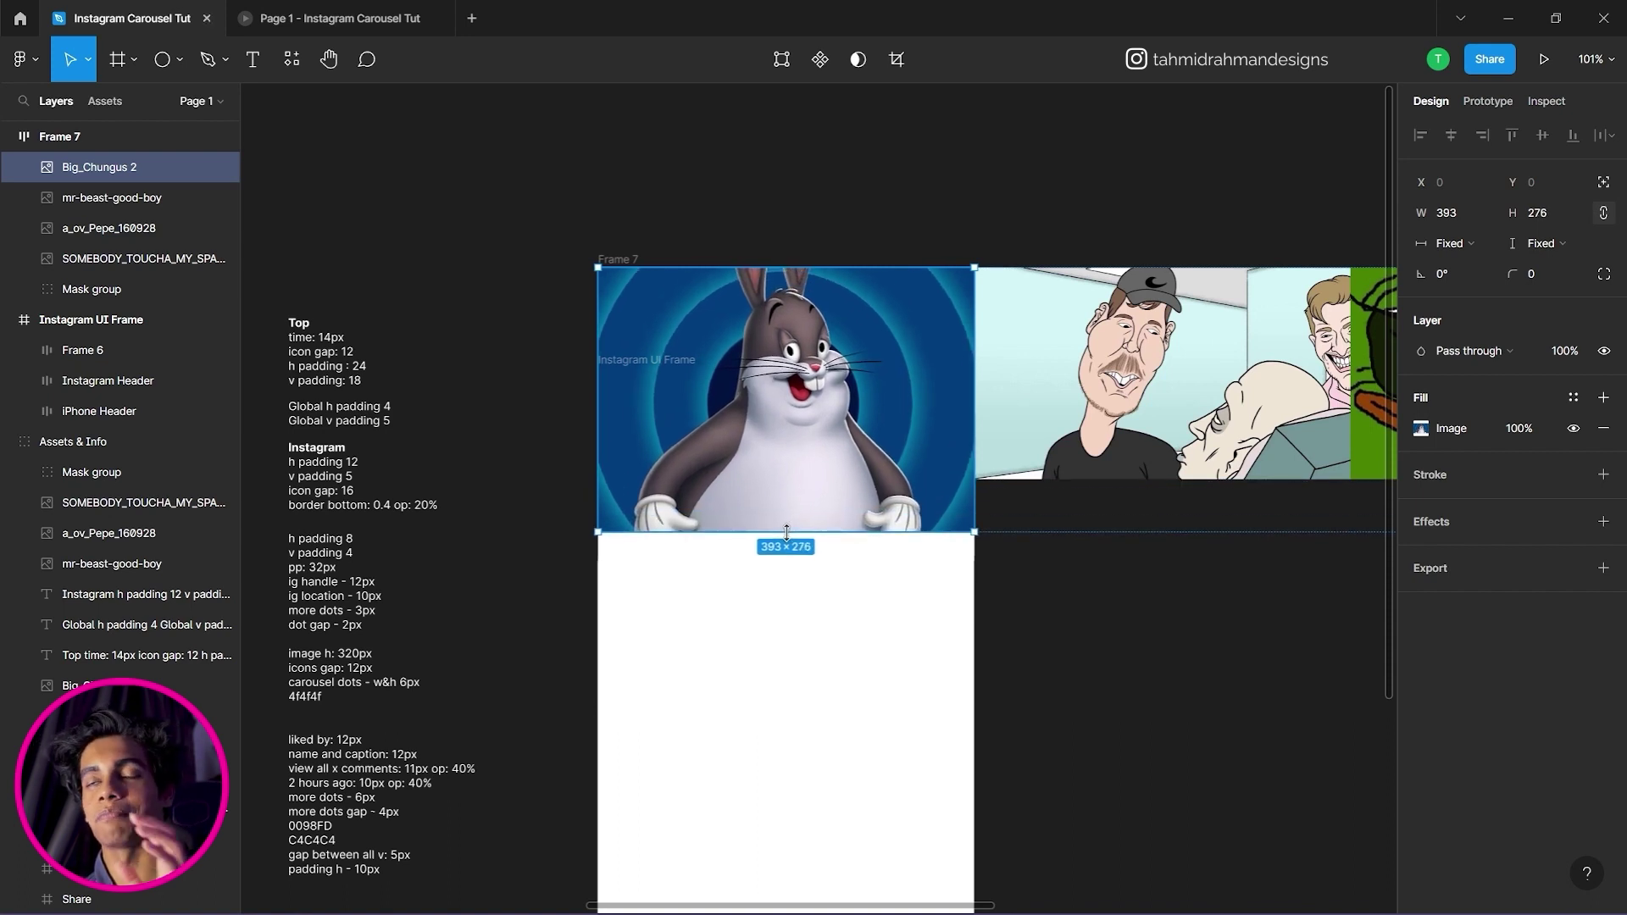
drag(786, 532, 802, 479)
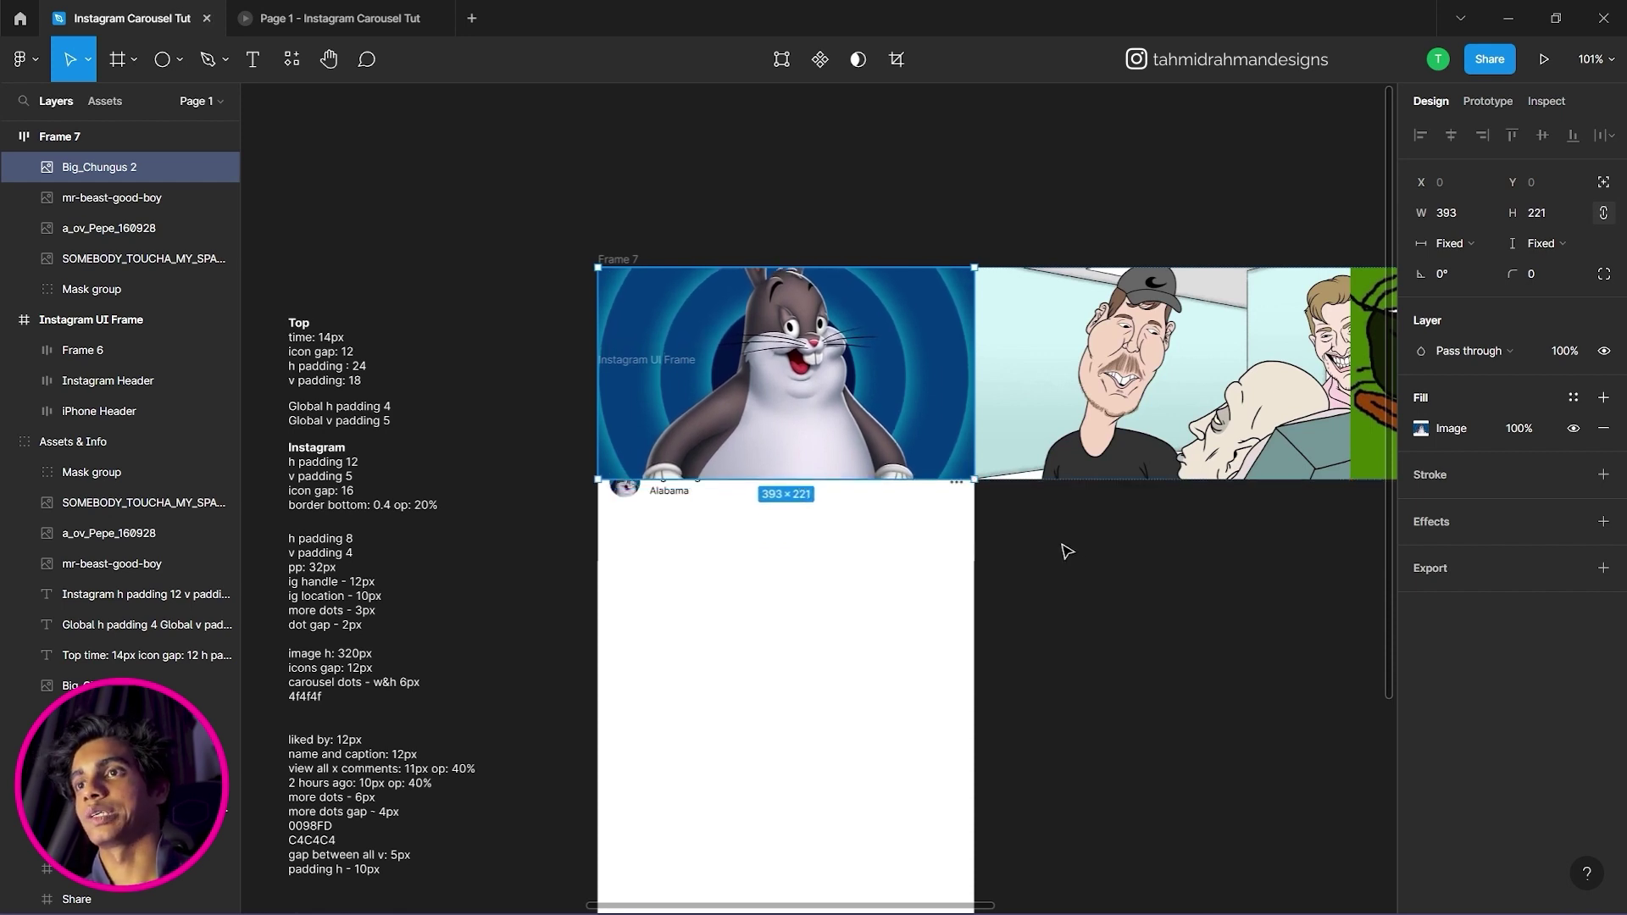
click(1006, 539)
drag(1108, 456, 1112, 610)
key(ctrl+z)
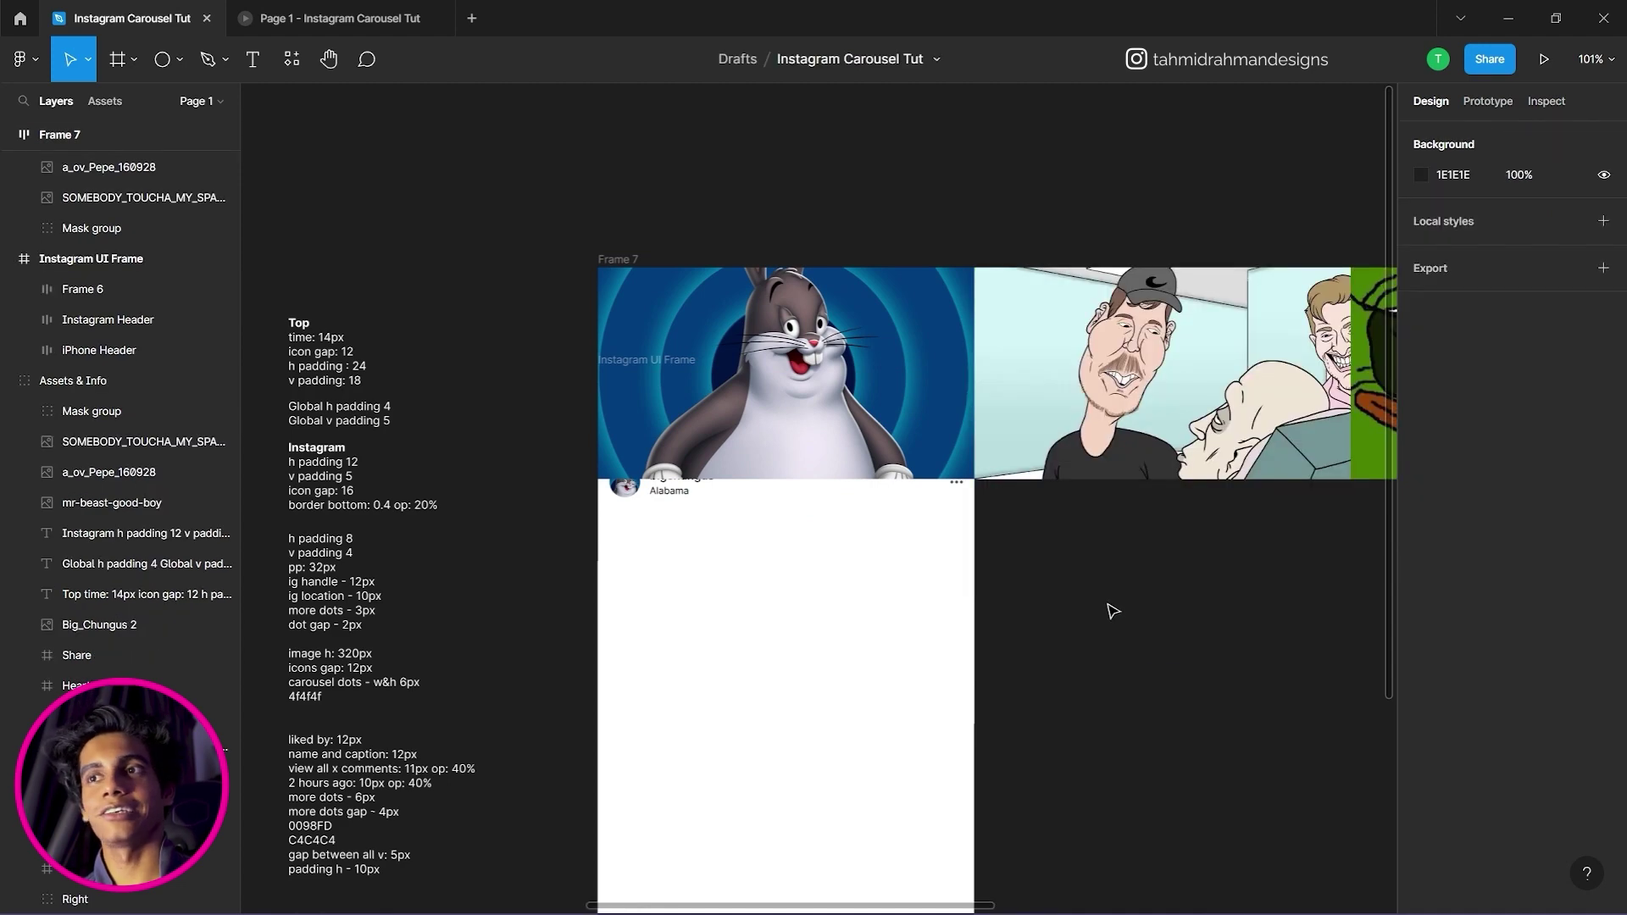
drag(1071, 412, 486, 560)
key(ctrl+z)
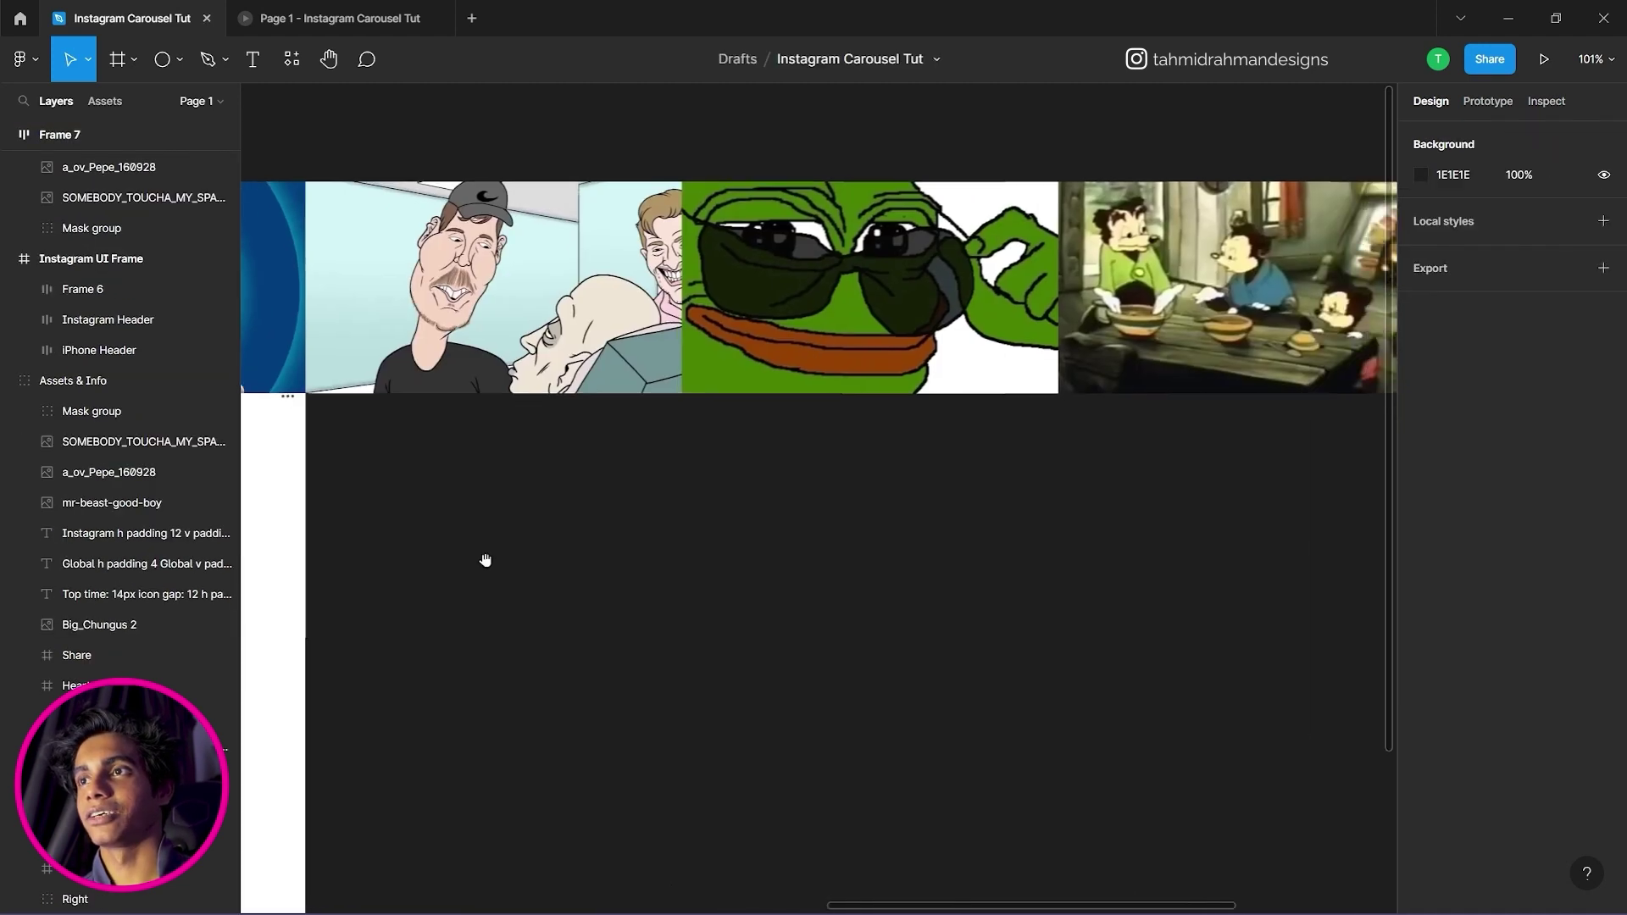
drag(636, 526, 941, 454)
click(129, 168)
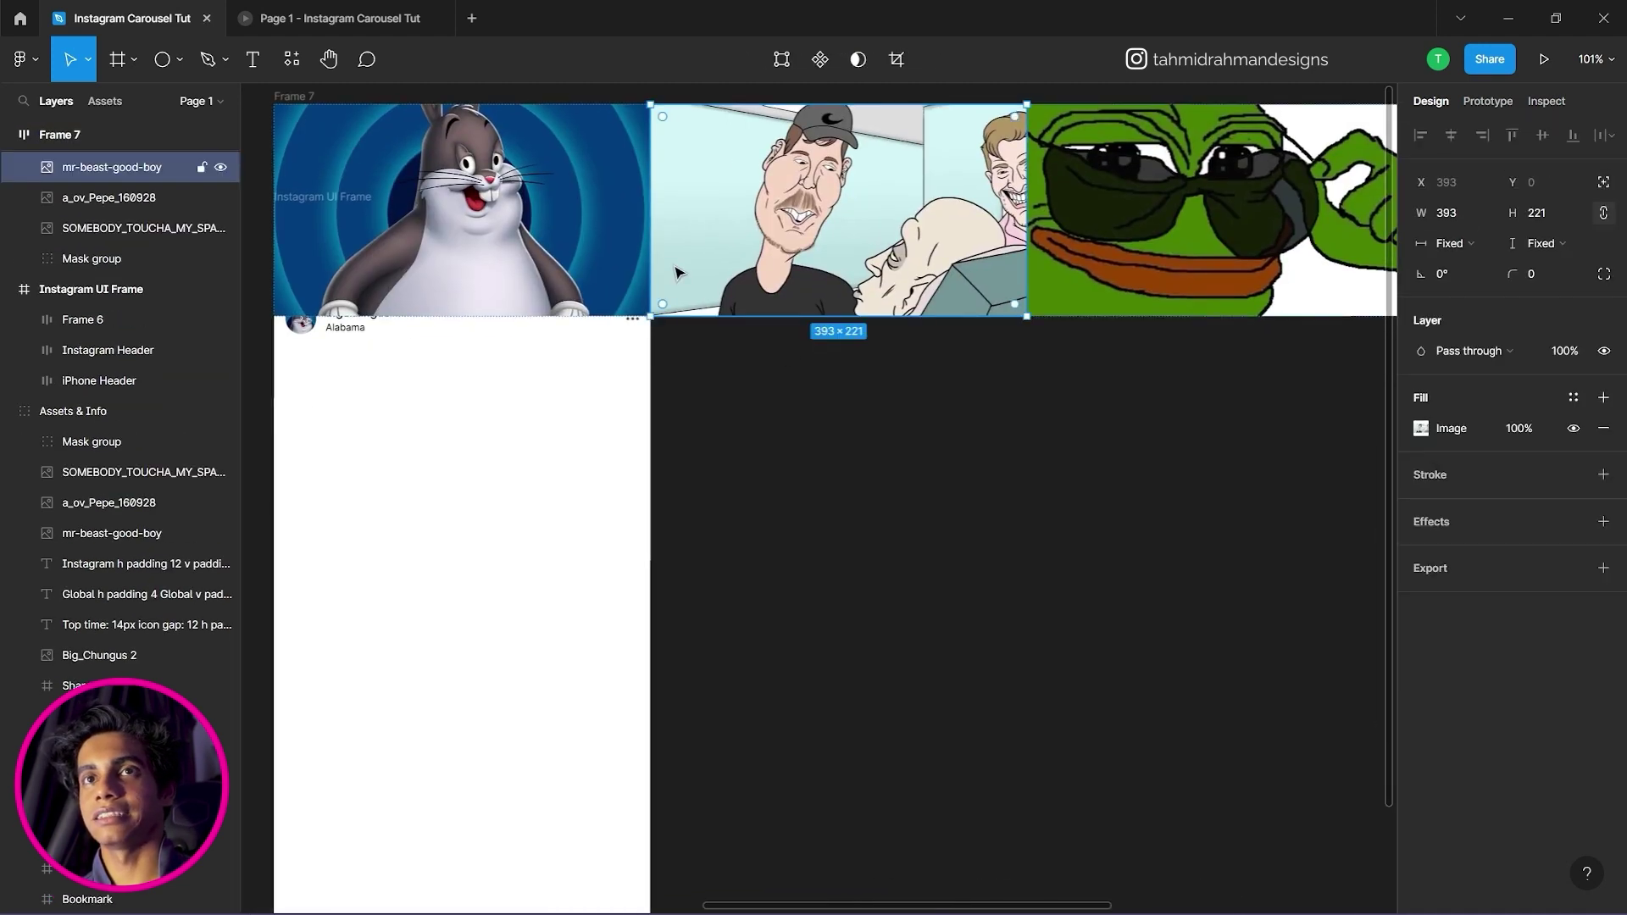
click(102, 143)
scroll(543, 339, up, 2)
drag(394, 365, 663, 406)
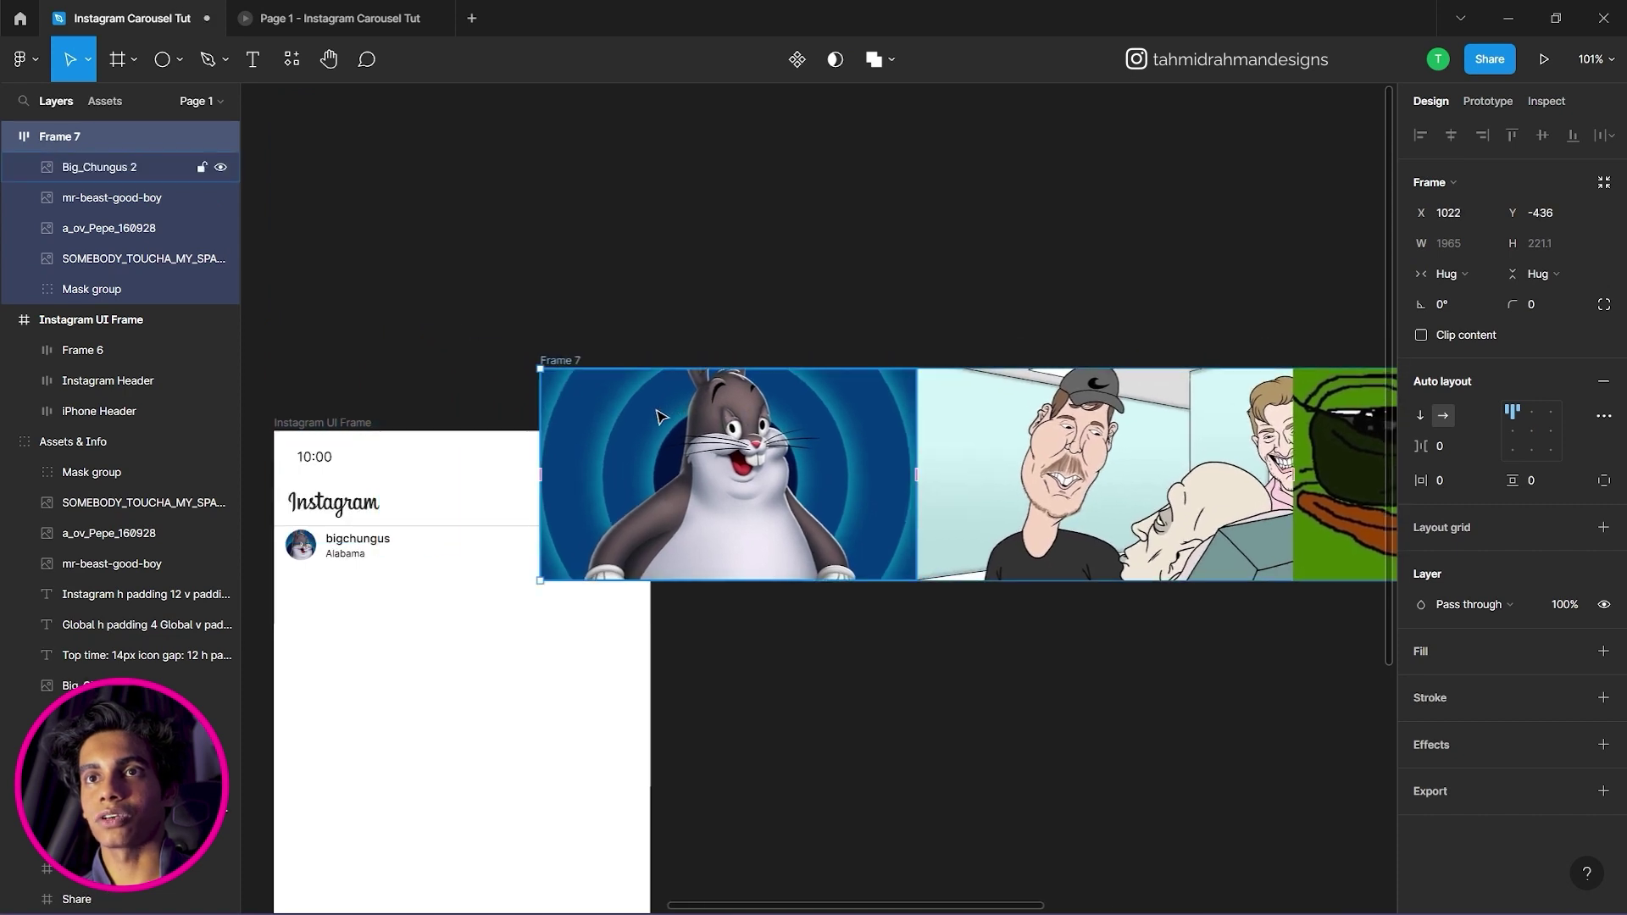
Rename the account row layer Frame 6 as "Instagram Handle".
click(373, 549)
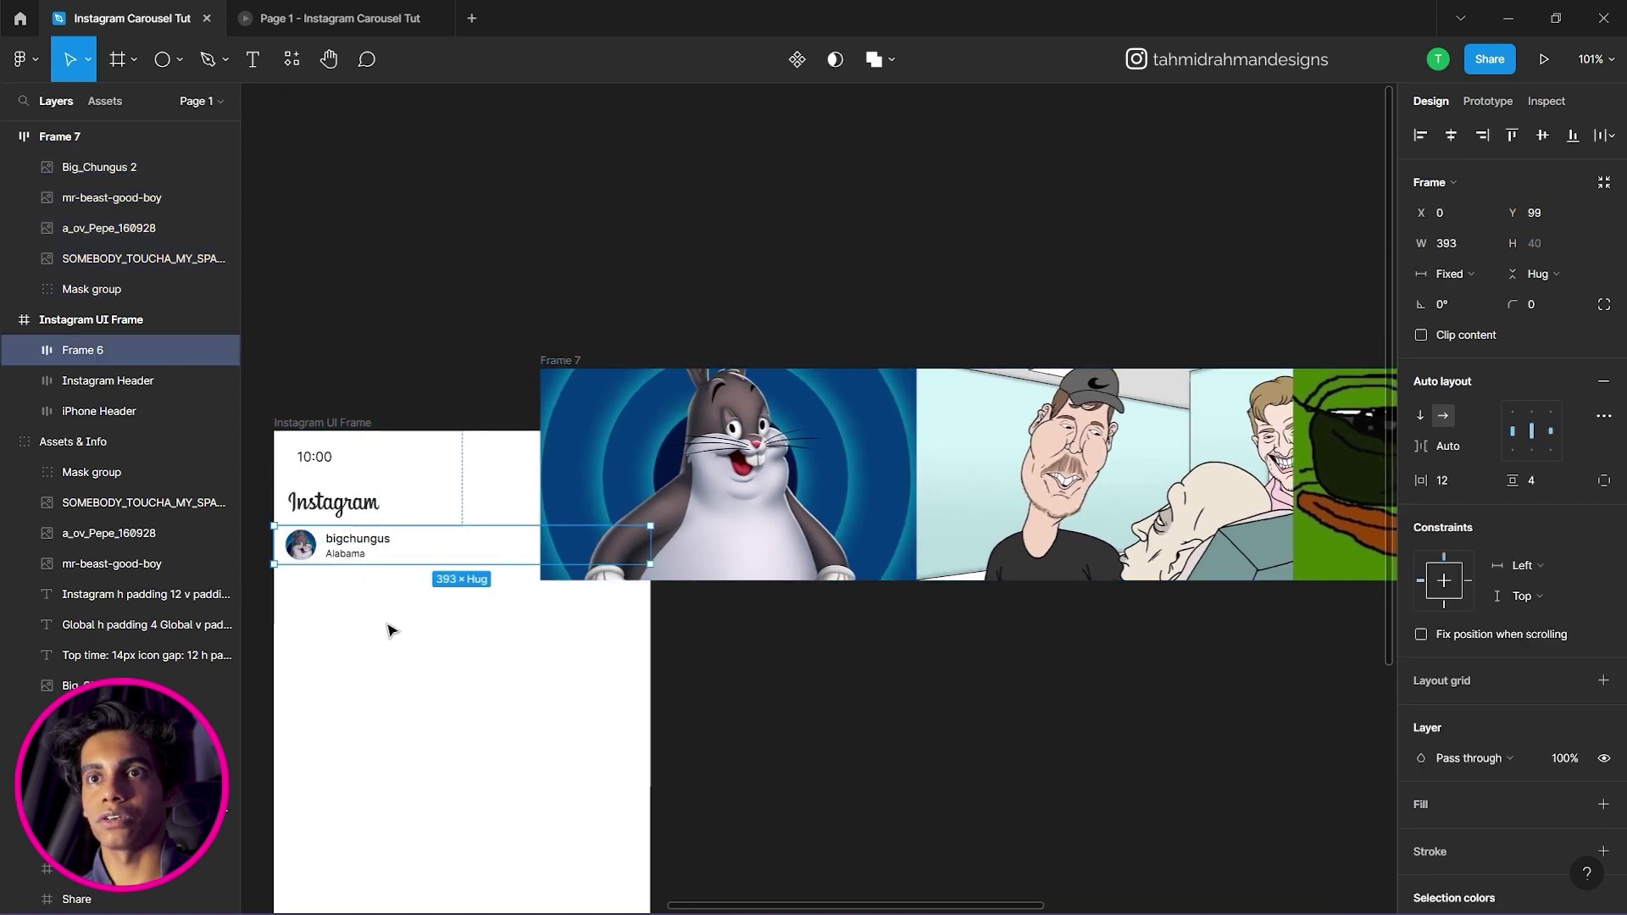
double_click(104, 350)
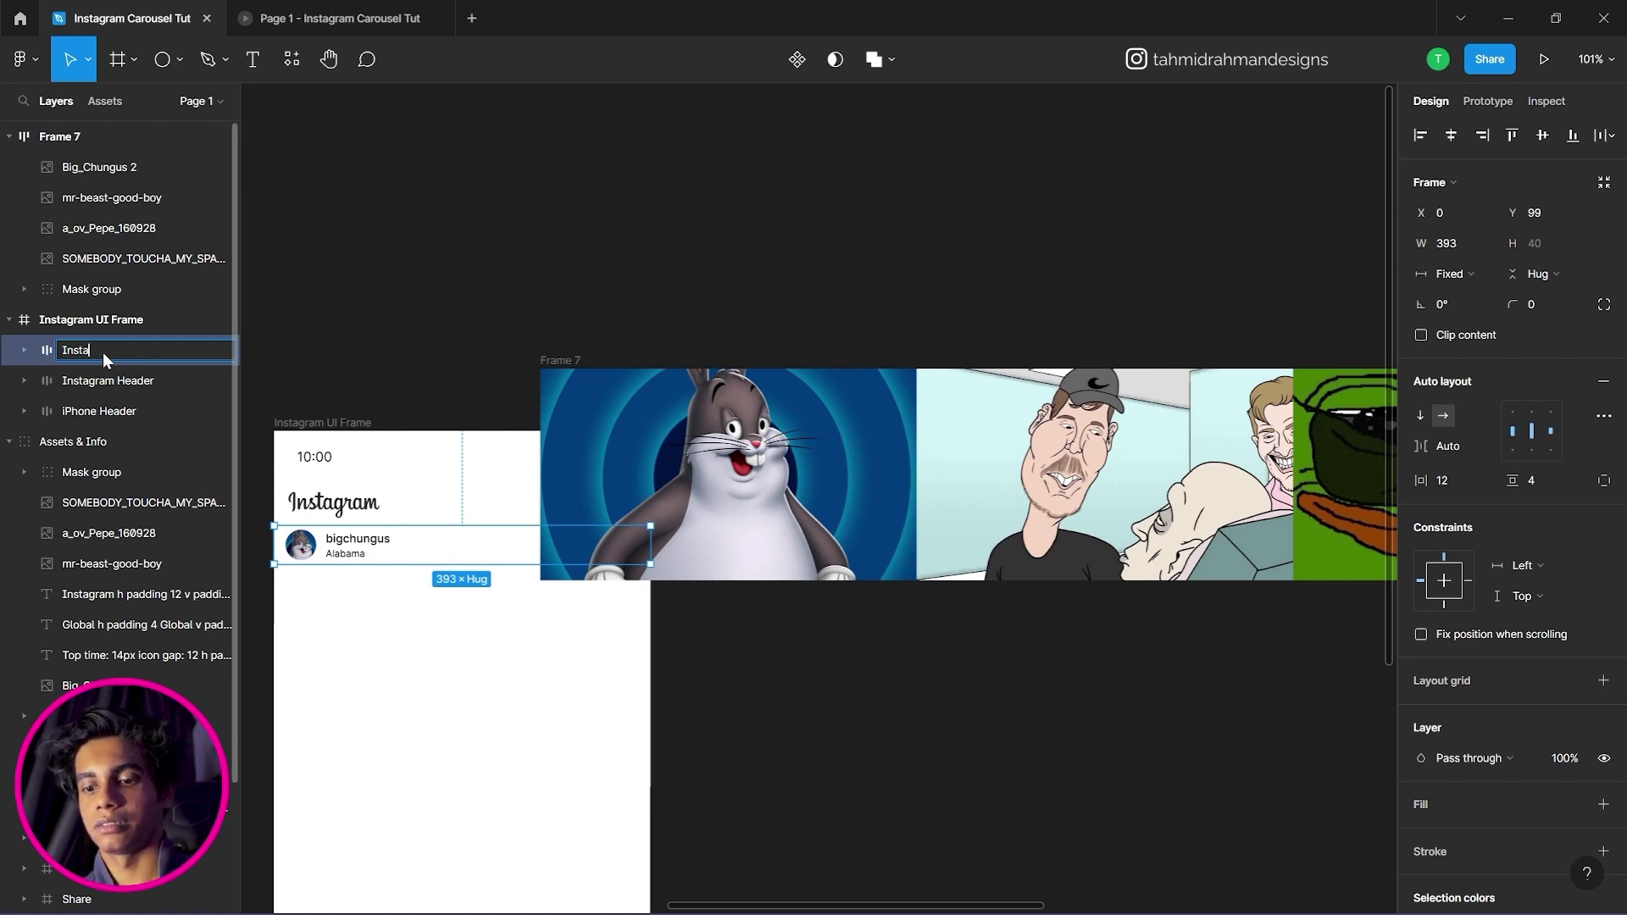
text(Instagram Handle)
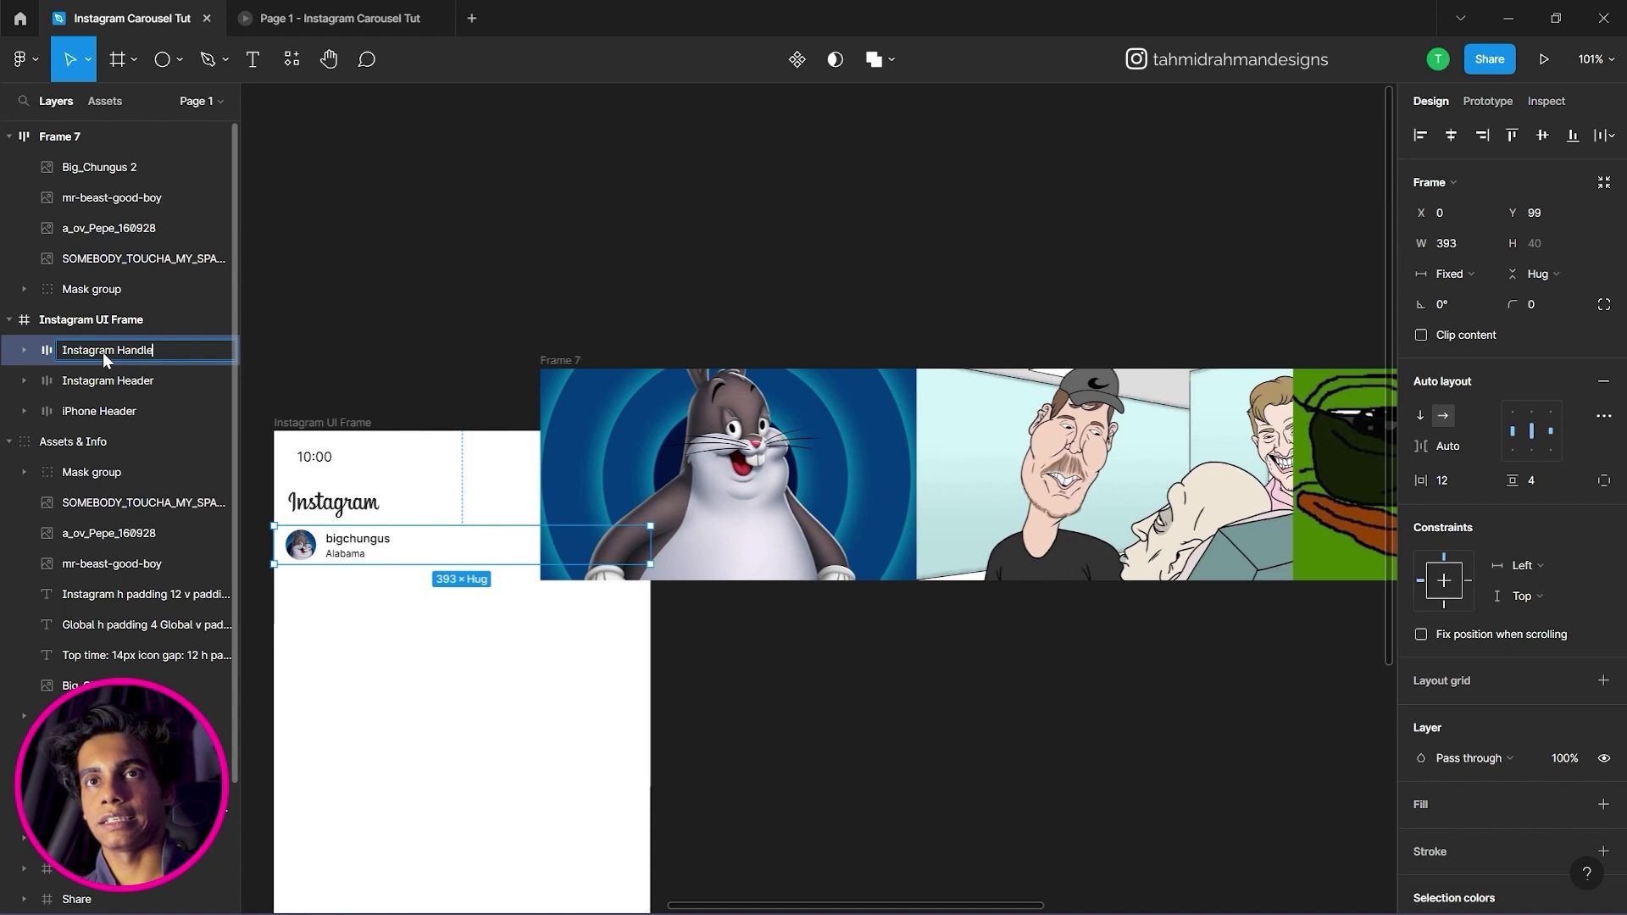
key(Return)
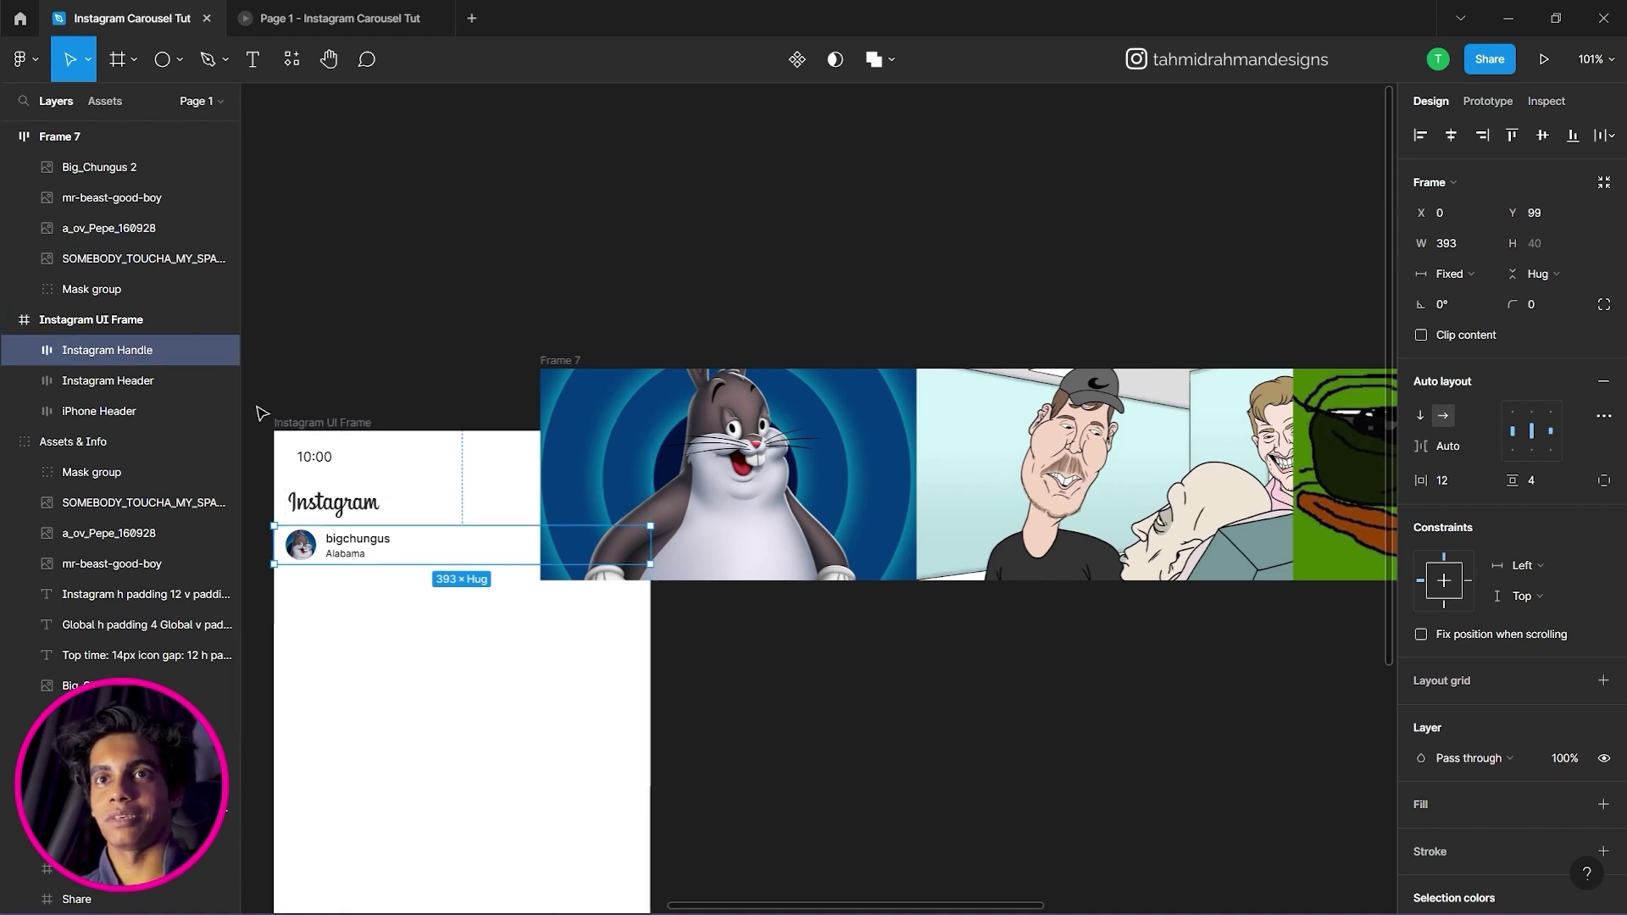
click(602, 693)
Move the Frame 7 image row into the Instagram UI Frame below the account row, at X 0 and Y 185.
drag(539, 698, 661, 496)
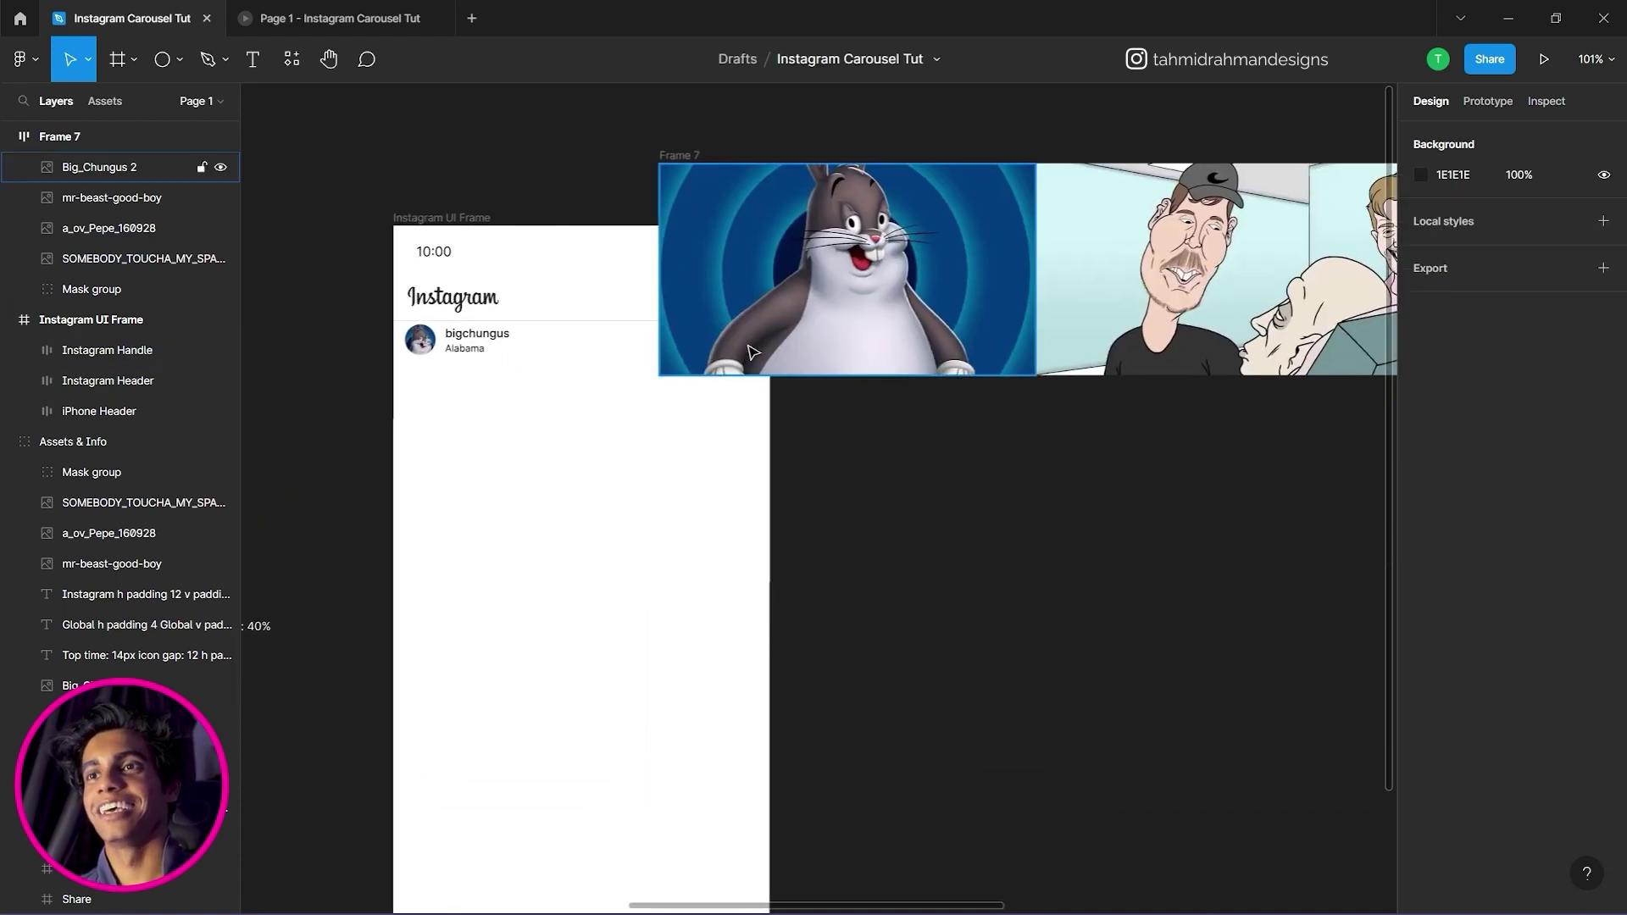
drag(691, 190, 439, 394)
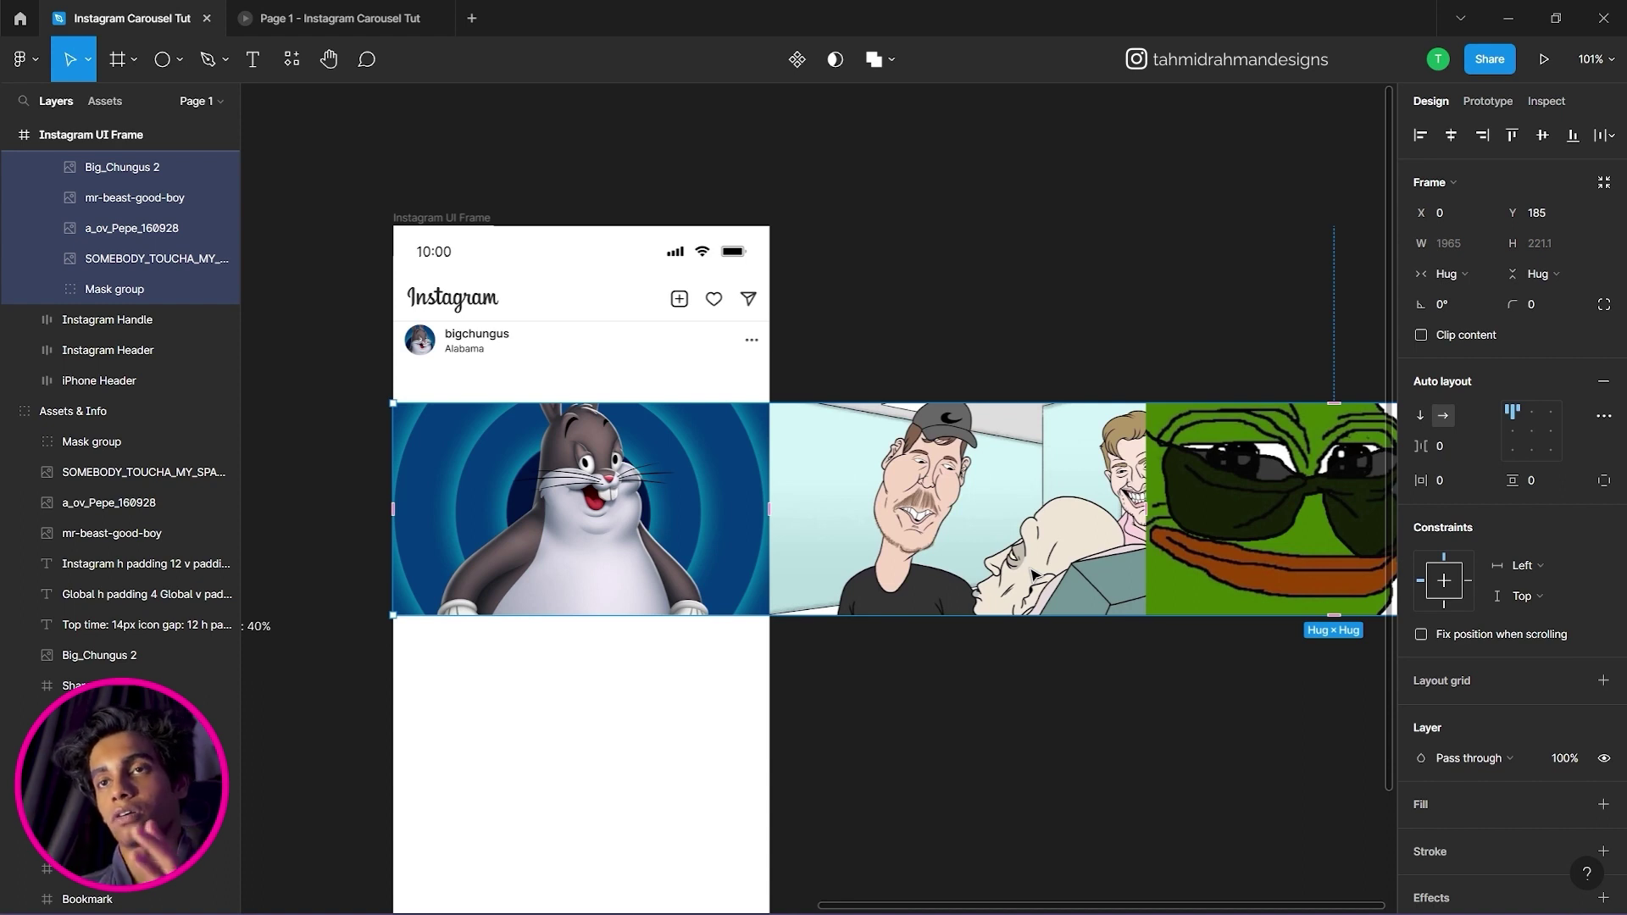
click(1103, 678)
scroll(1095, 676, right, 9)
scroll(1095, 677, down, 2)
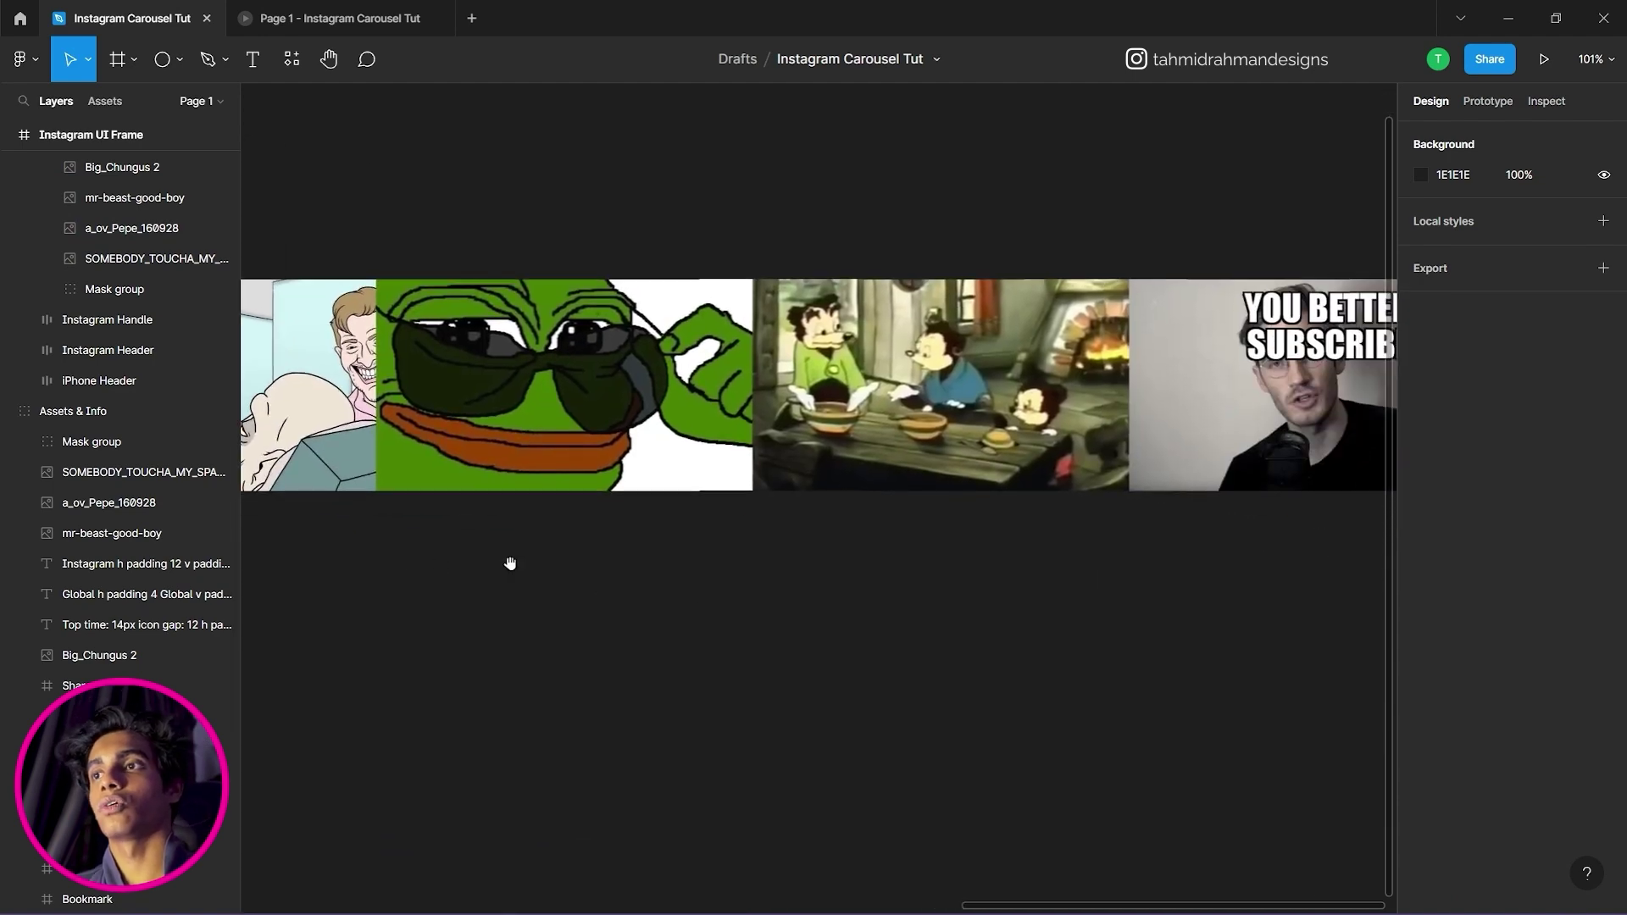
scroll(509, 564, left, 9)
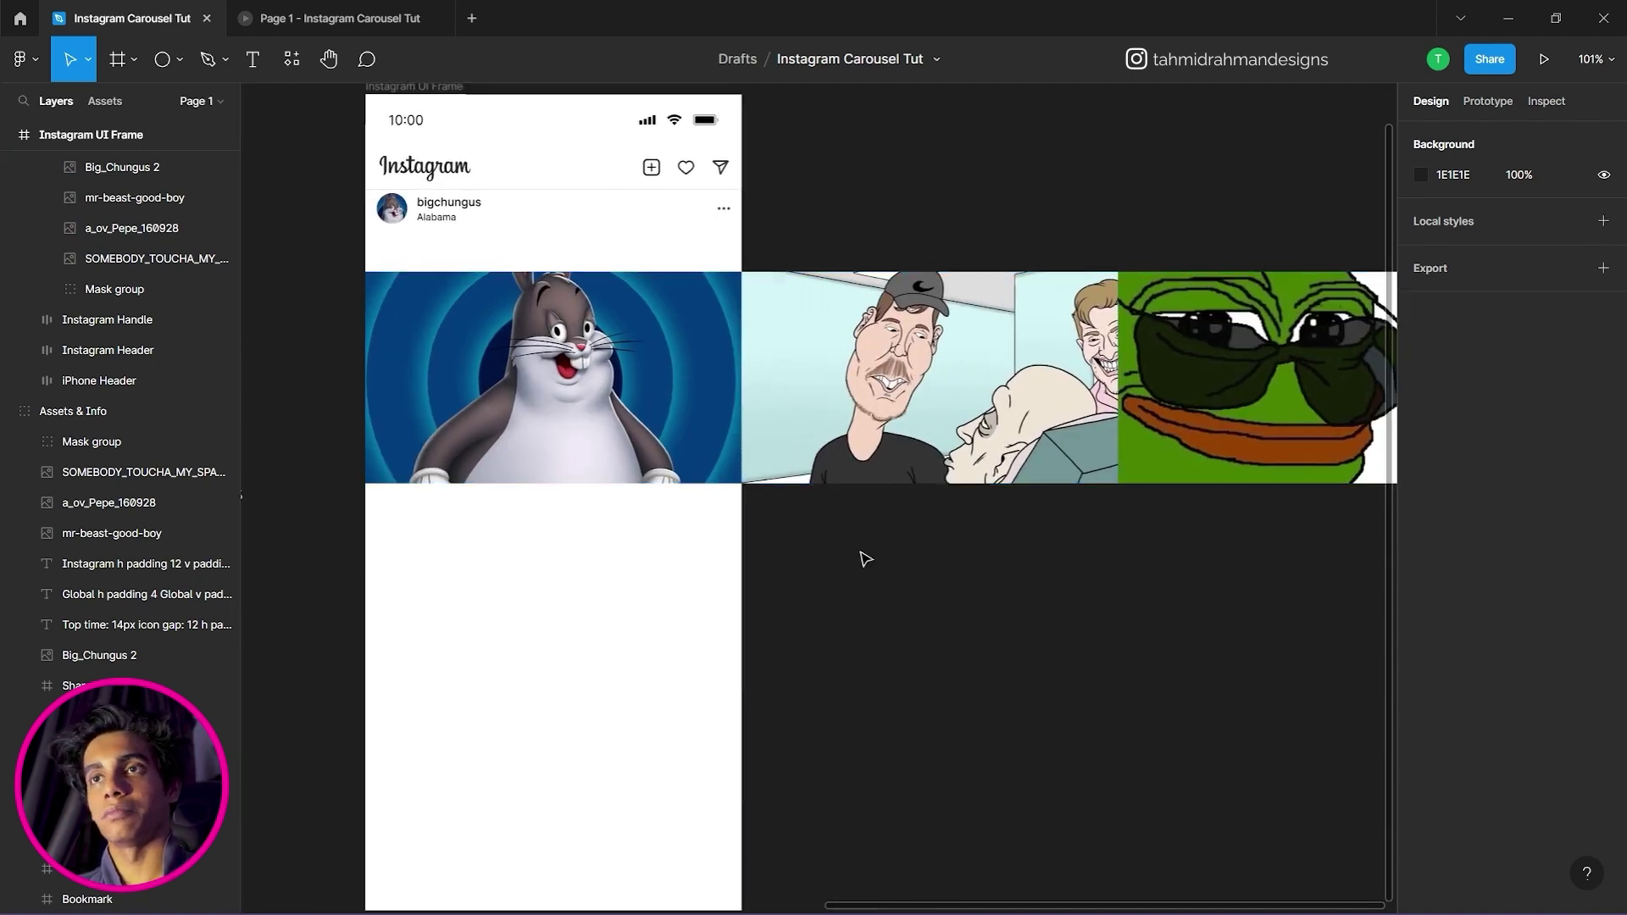
scroll(864, 559, left, 4)
scroll(864, 560, down, 1)
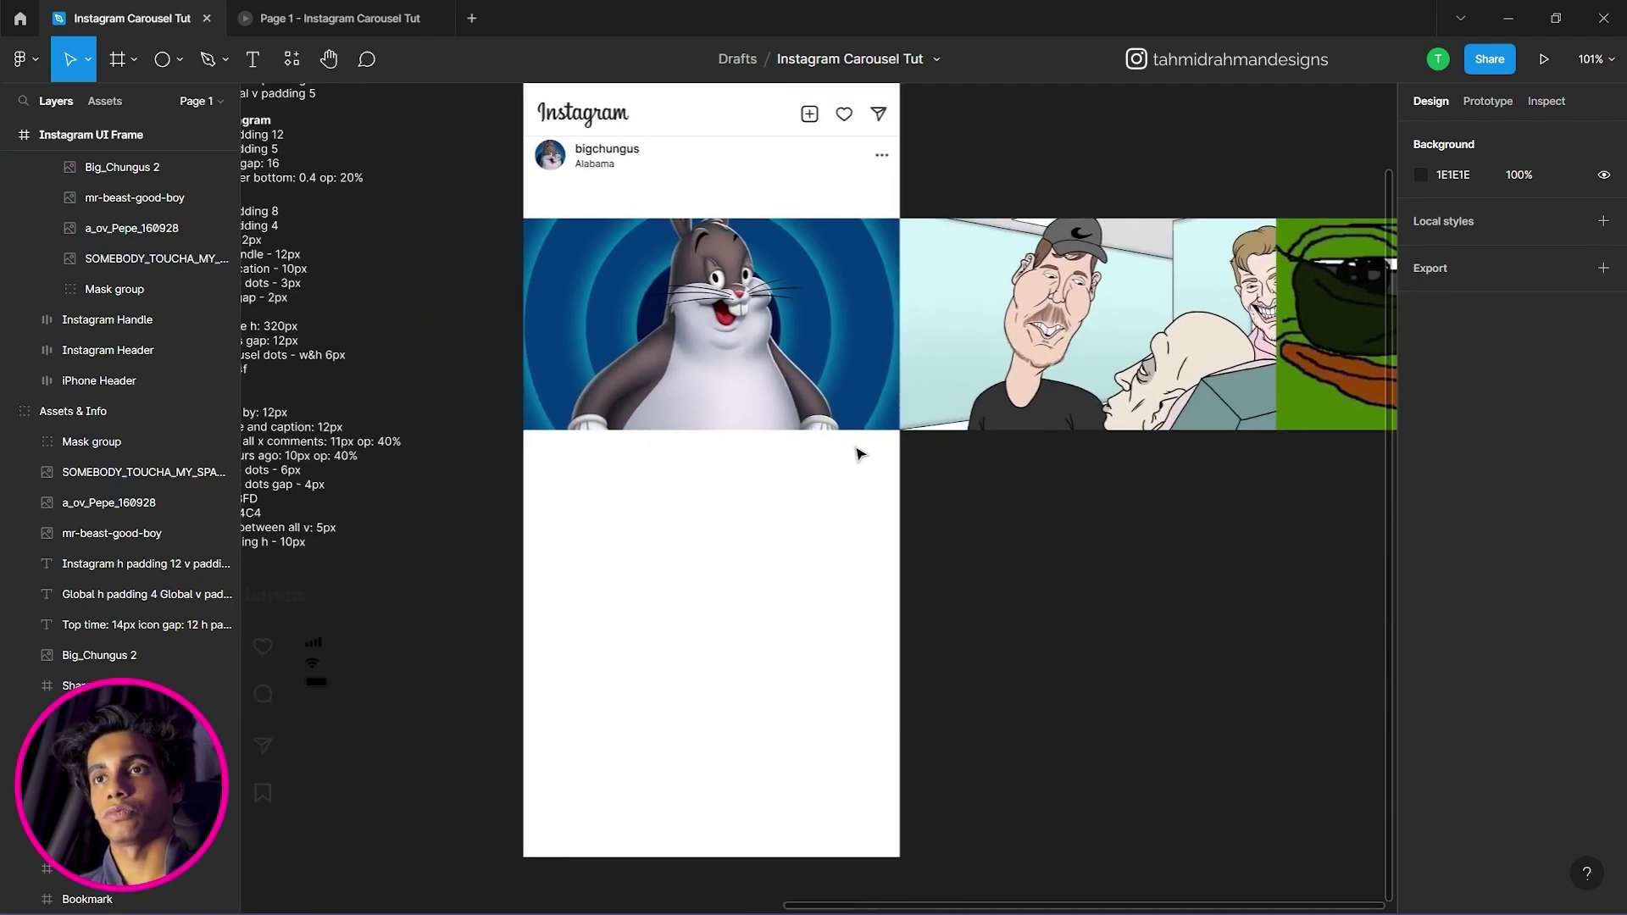
Copy the 24 px heart, comment, share and bookmark icons from the assets into the Instagram UI Frame below the image row.
drag(697, 457, 1075, 381)
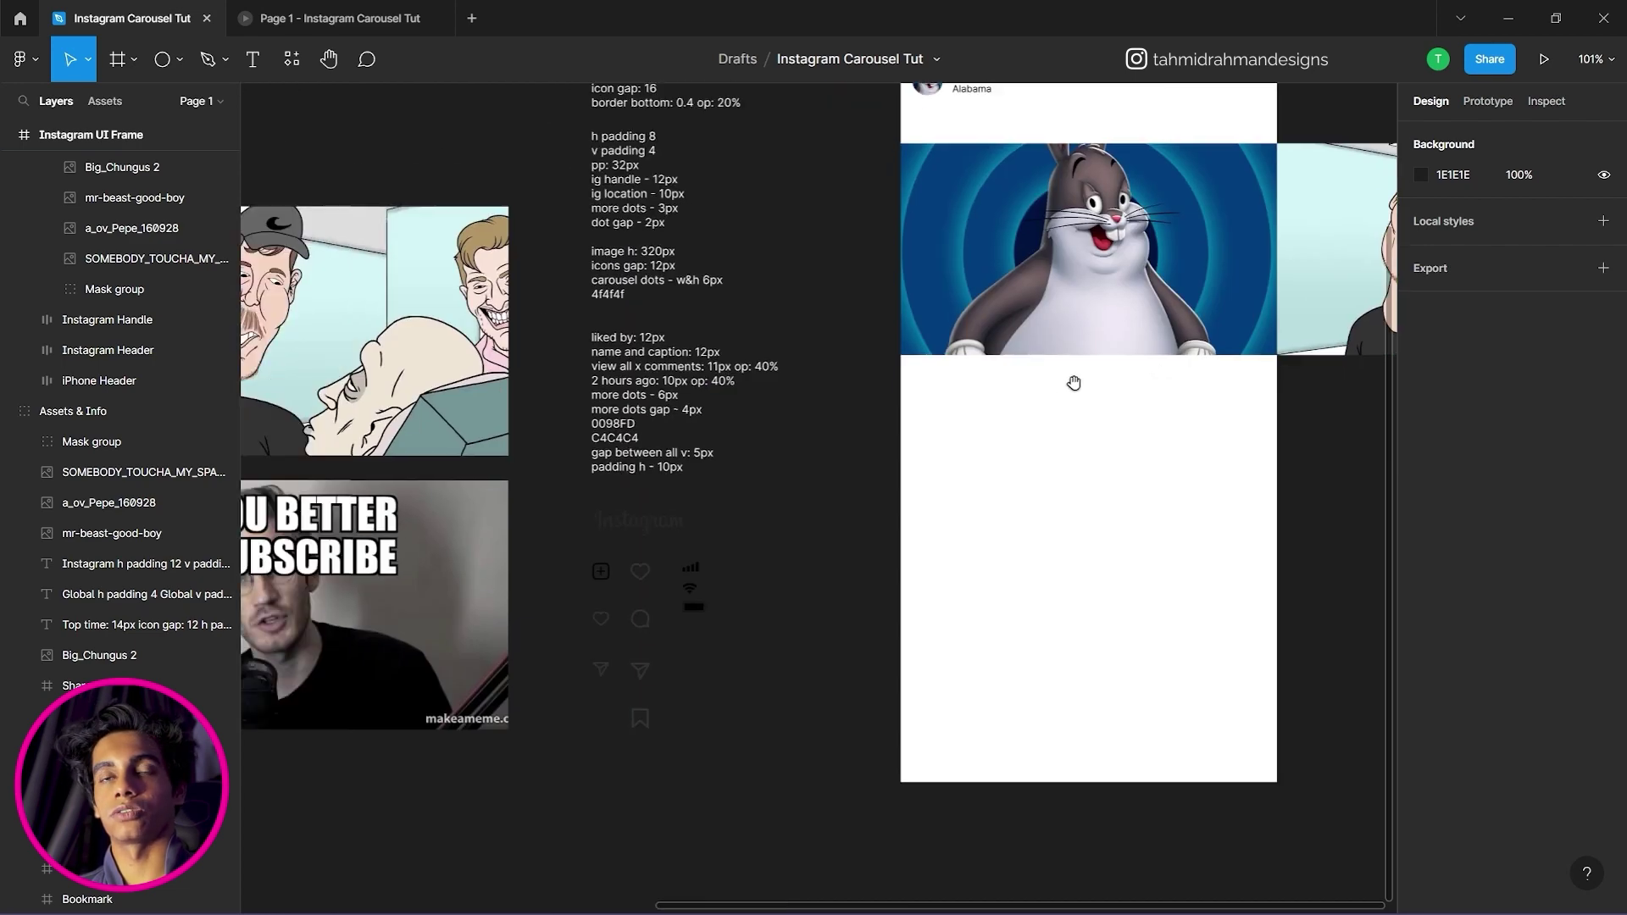
scroll(1031, 411, up, 3)
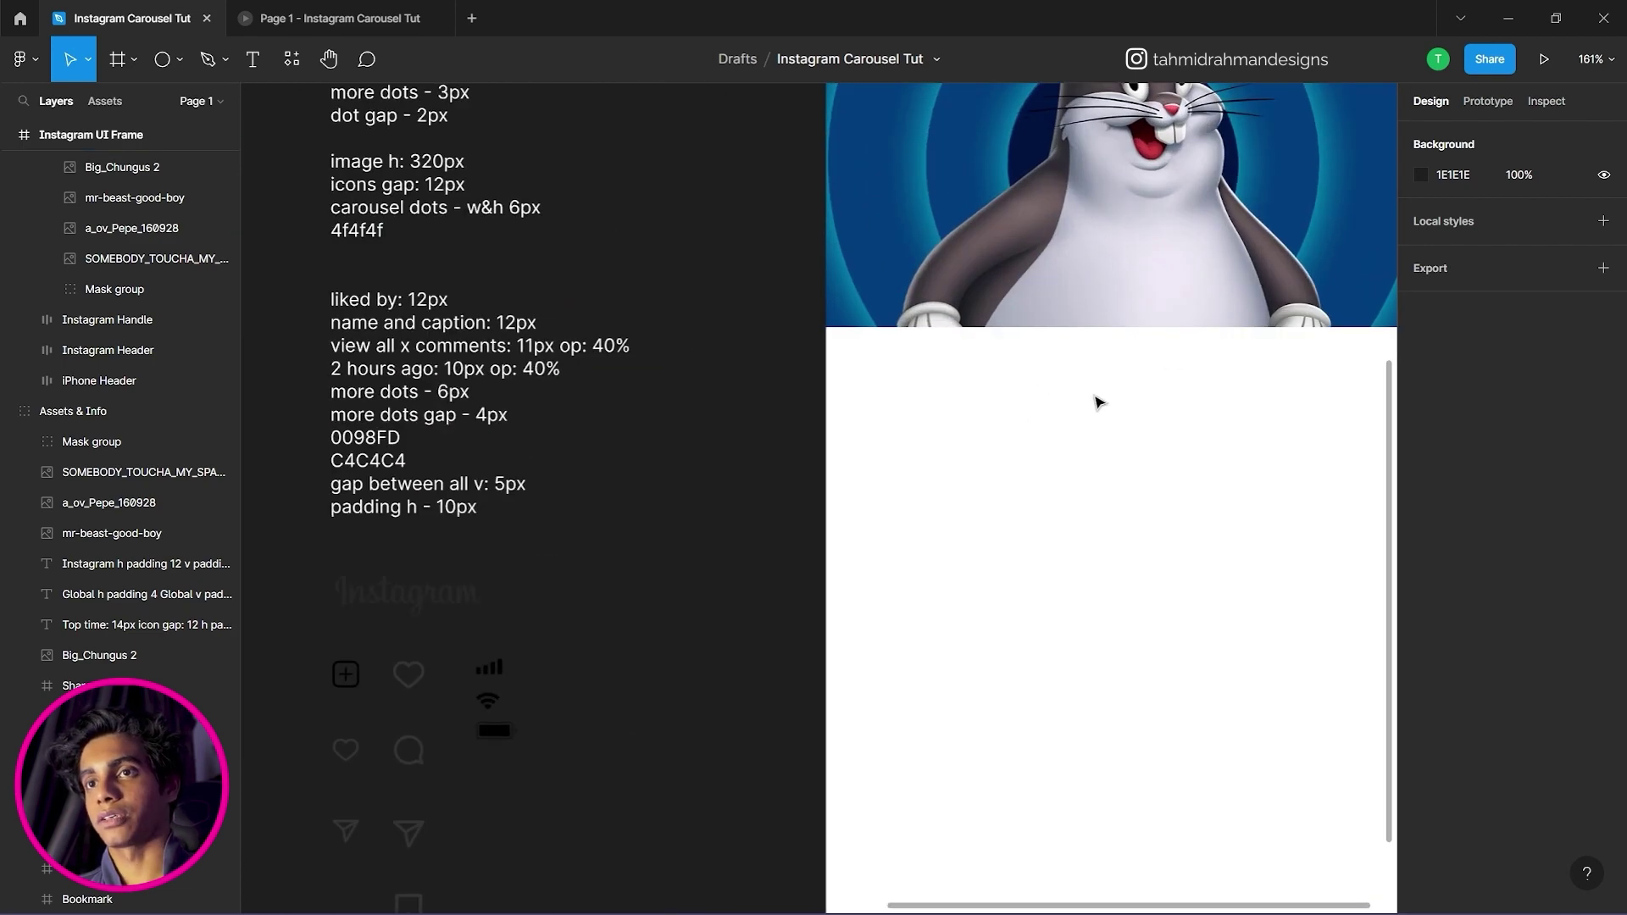
scroll(1102, 467, down, 3)
scroll(848, 492, left, 4)
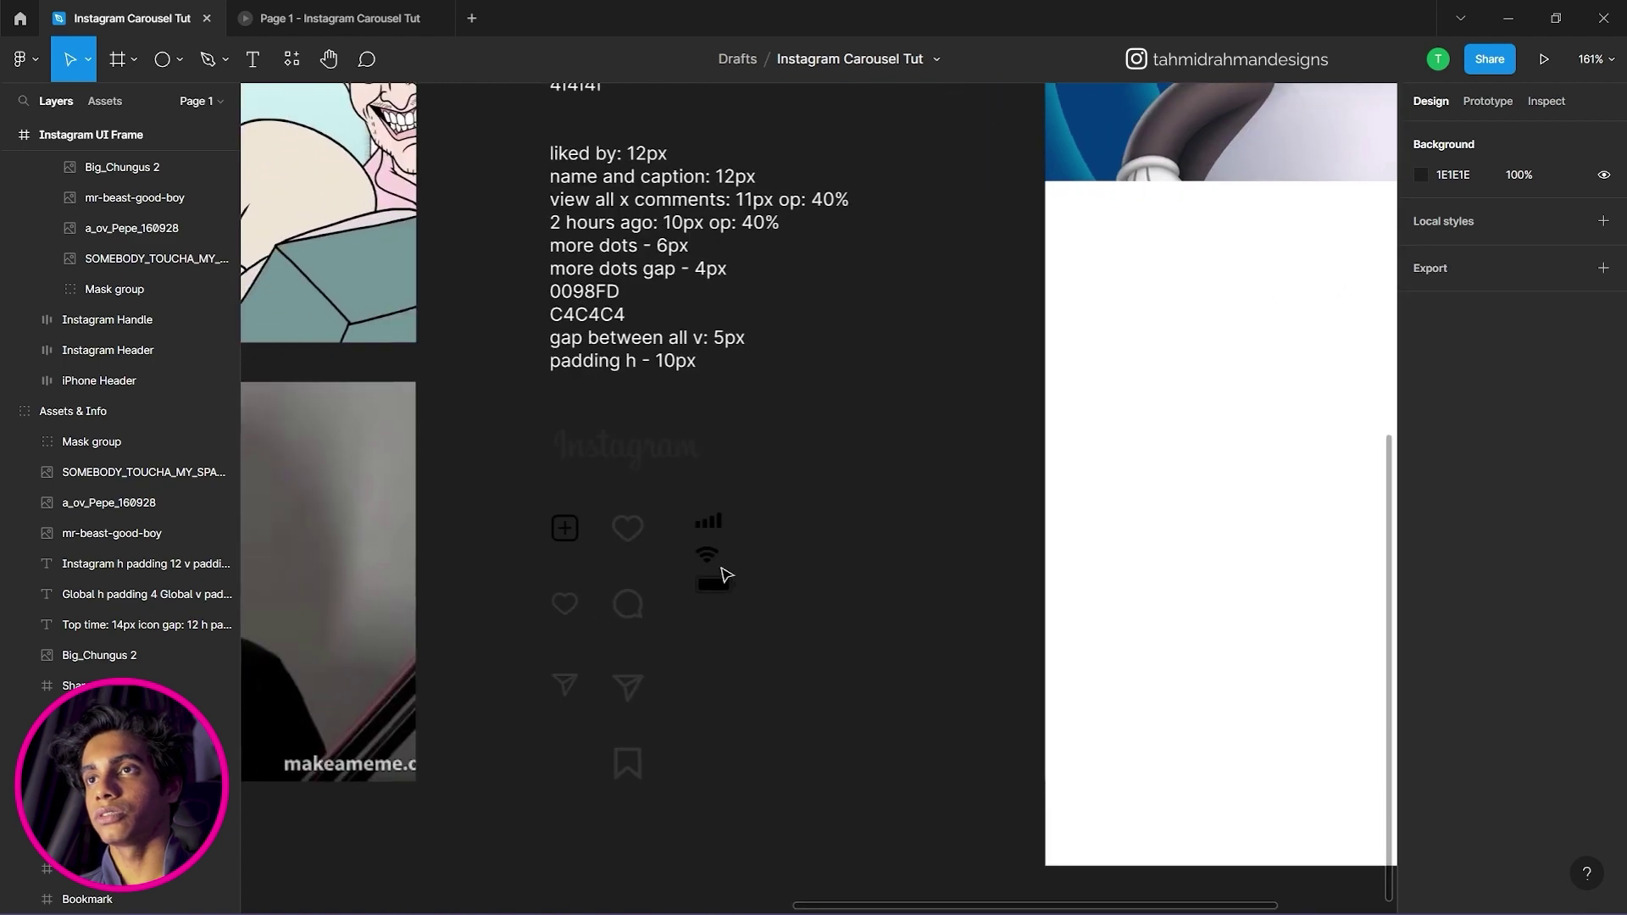
double_click(640, 540)
double_click(640, 541)
click(681, 636)
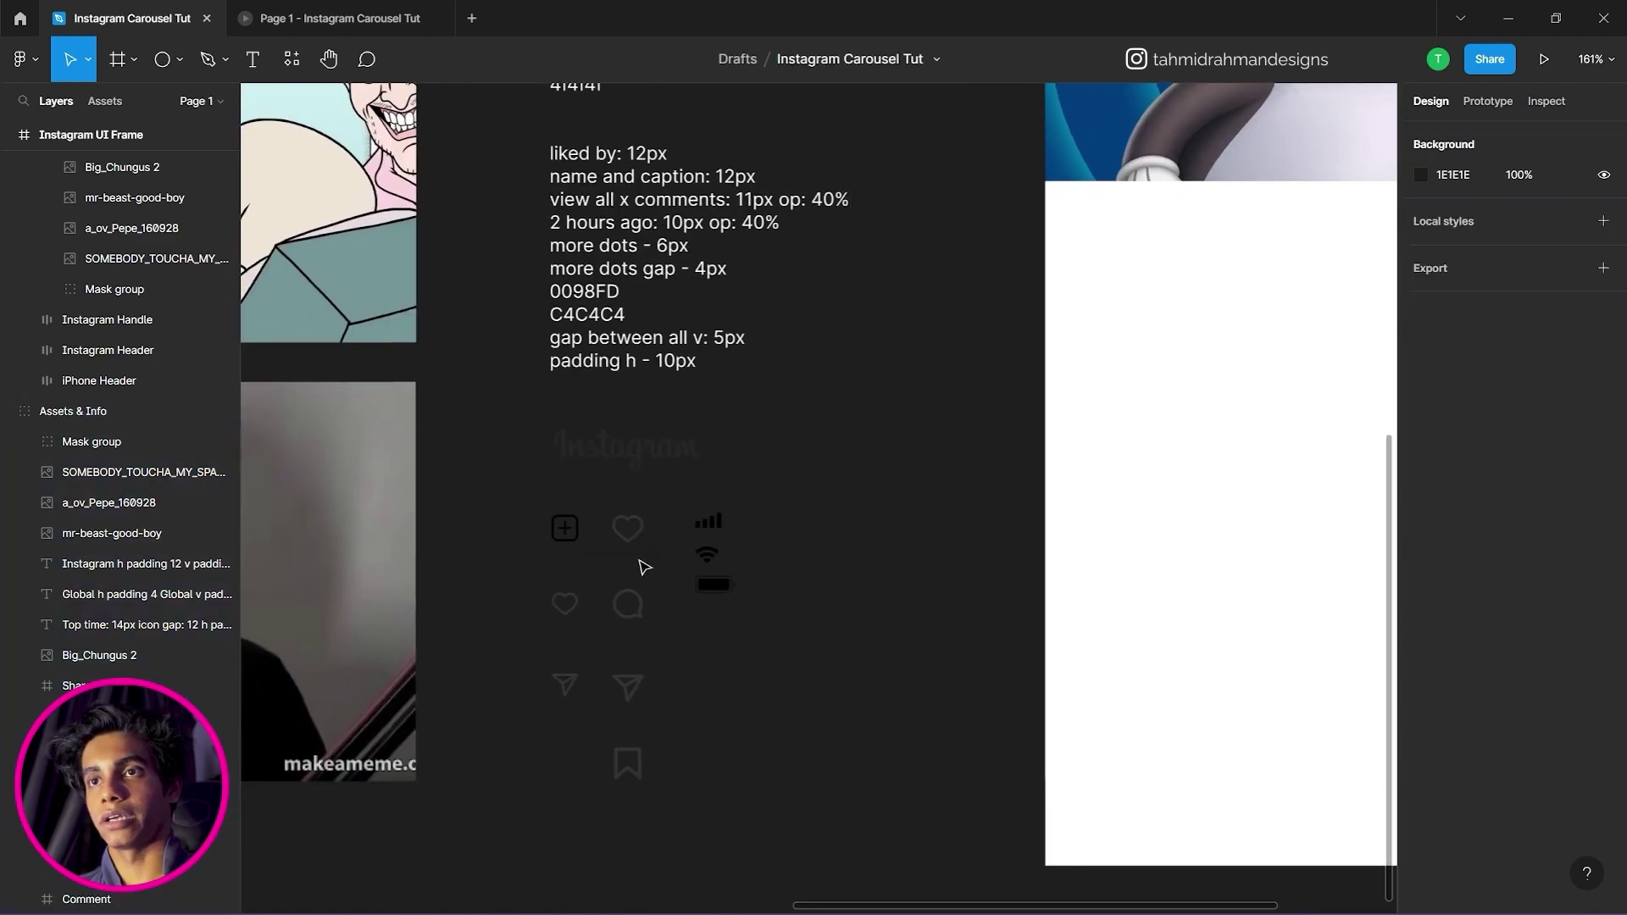
click(639, 541)
double_click(634, 536)
shift+click(643, 606)
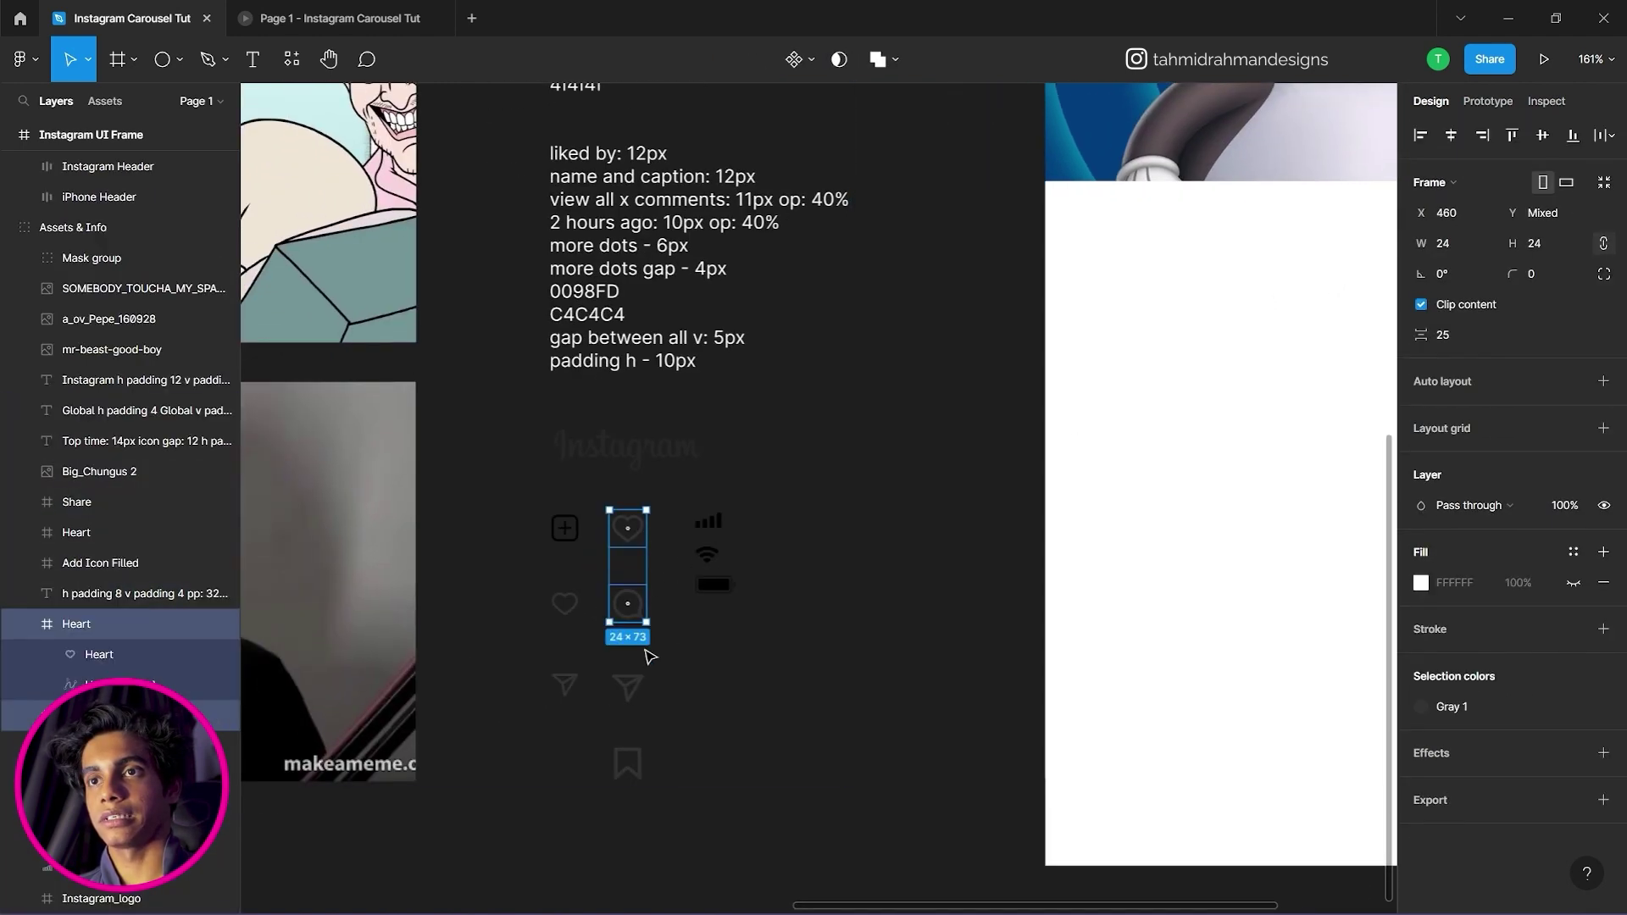
shift+click(645, 687)
shift+click(633, 756)
drag(1158, 420, 501, 571)
click(628, 486)
key(ctrl+v)
click(905, 430)
drag(894, 369, 746, 665)
click(945, 601)
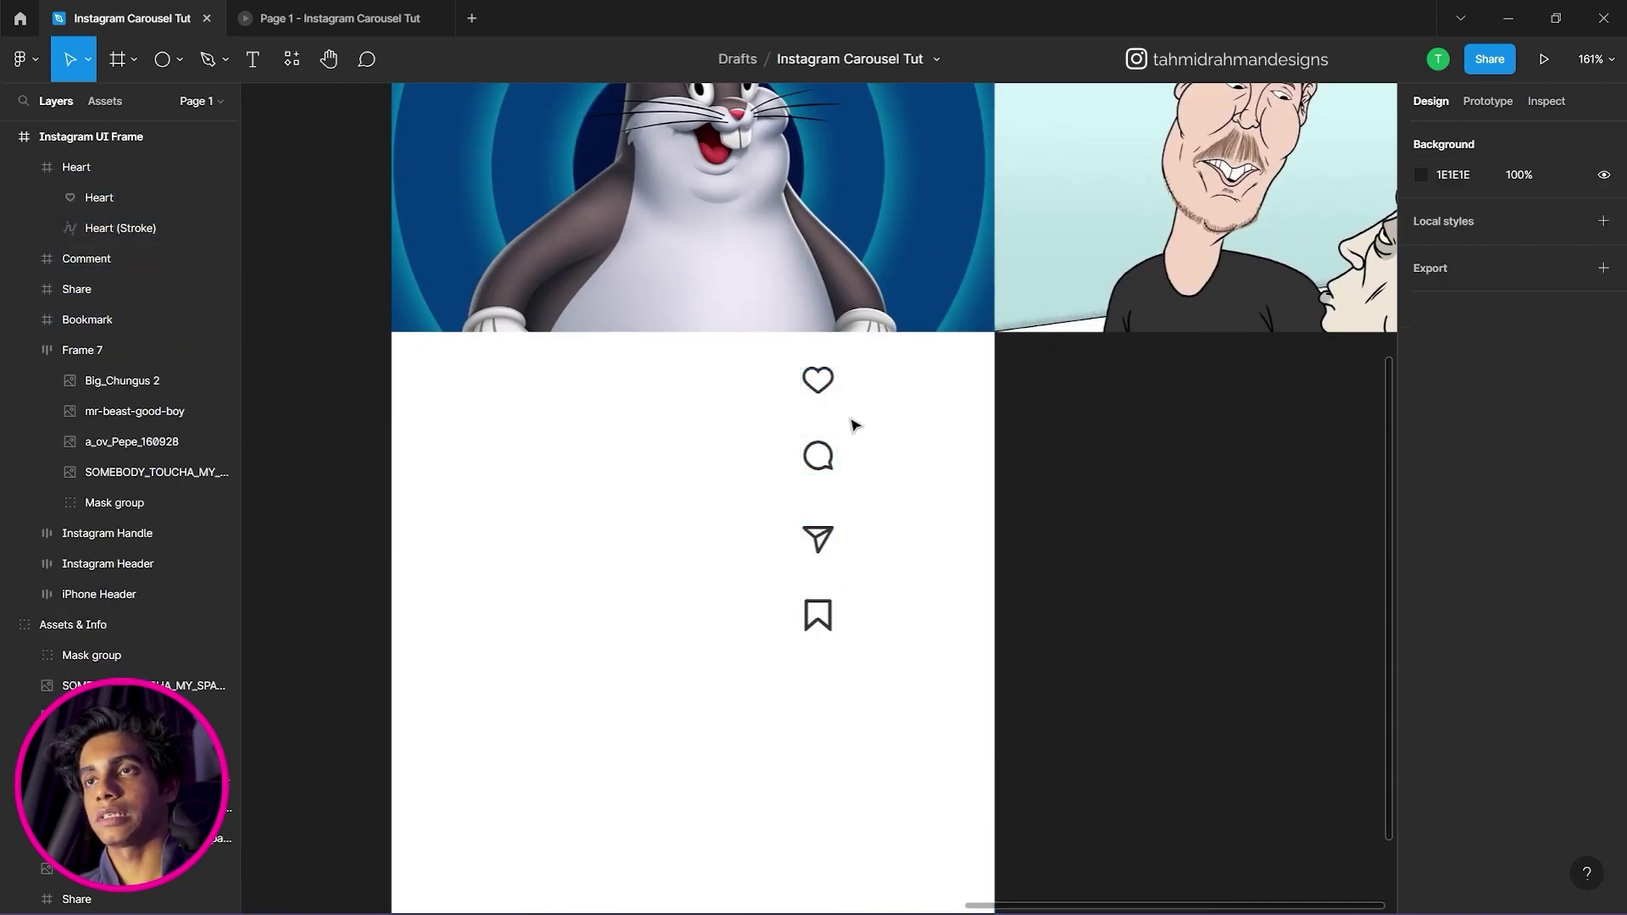
Combine the heart, comment and share icons in a horizontal auto layout and move it to X 38, Y 425 under the image.
drag(886, 367, 774, 548)
click(904, 415)
right_click(812, 537)
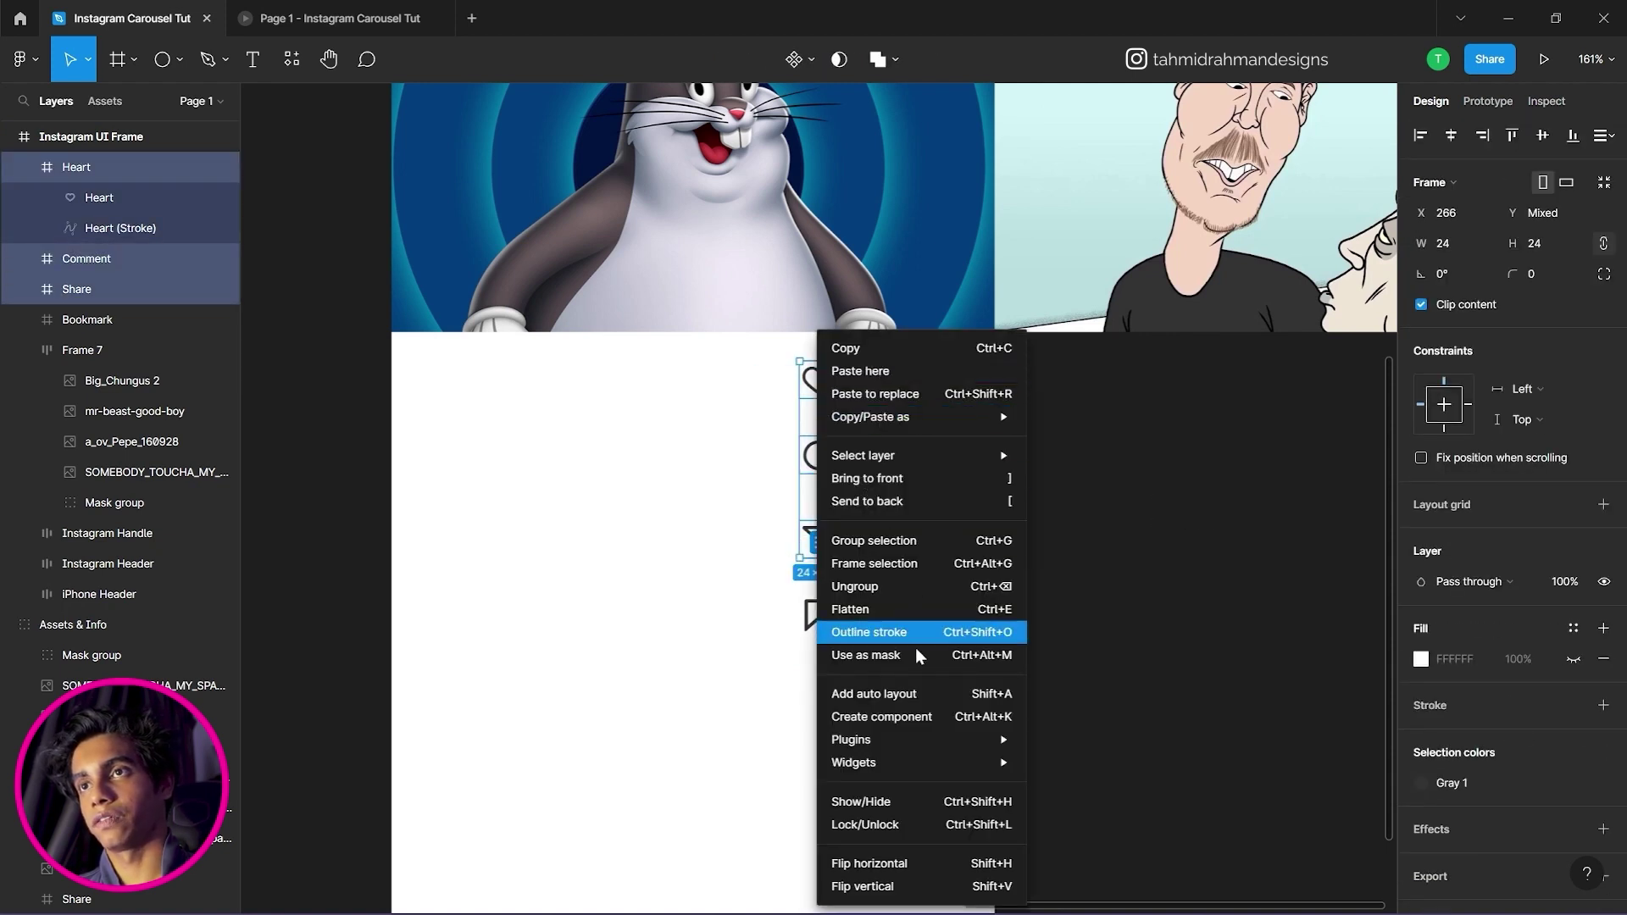
click(912, 688)
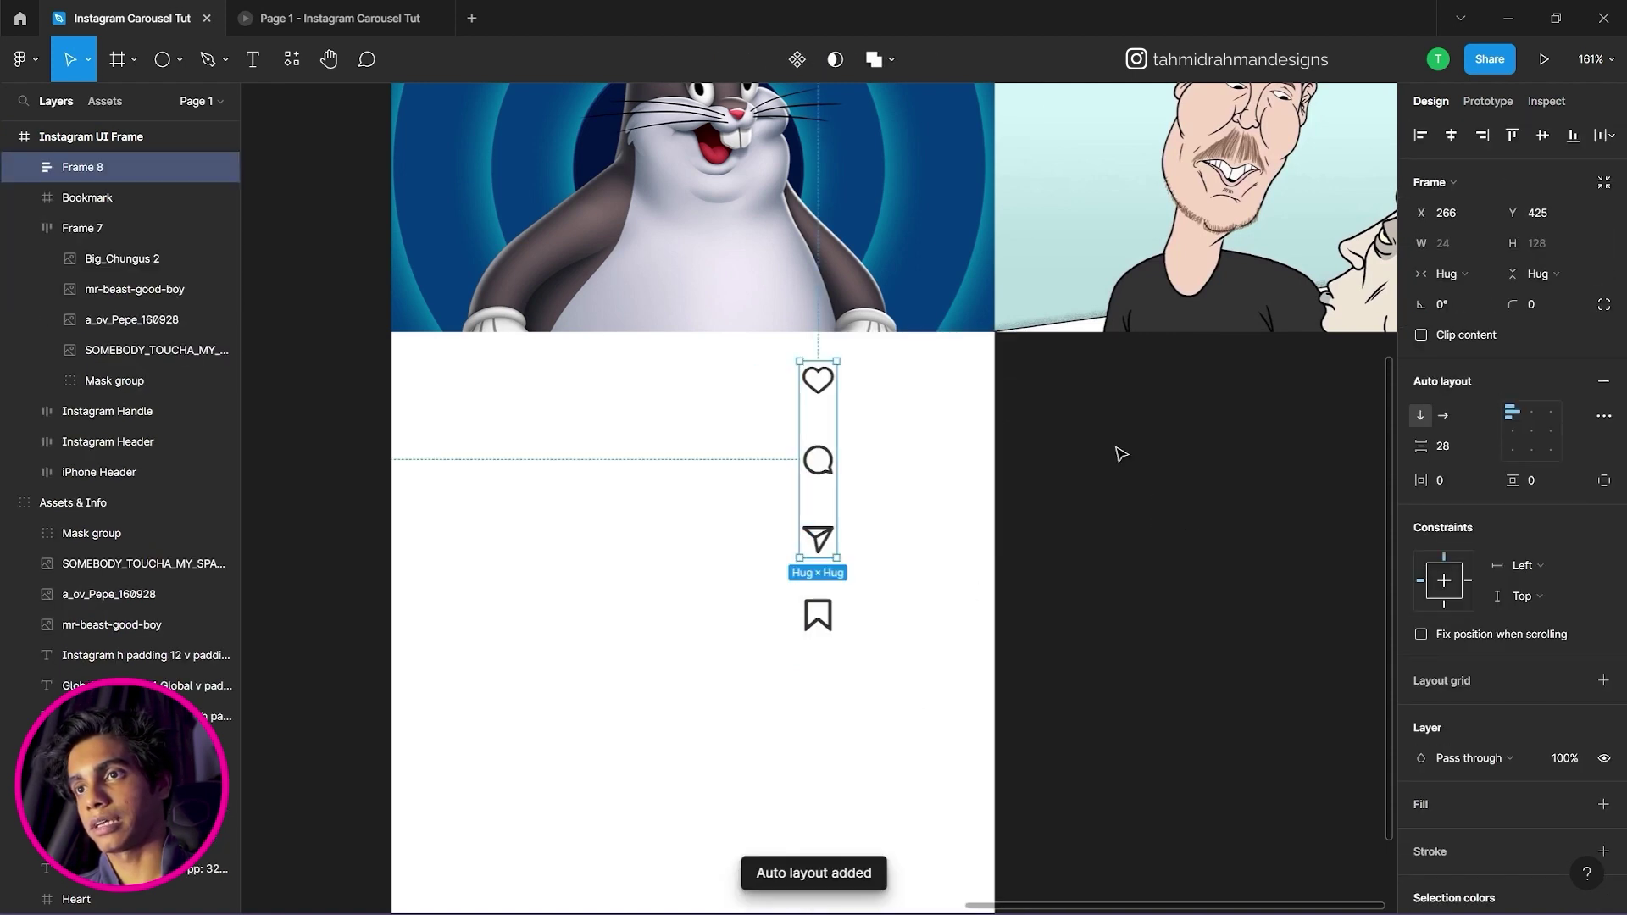
click(1444, 415)
drag(982, 392, 632, 394)
Set the spacing between the heart, comment and share icons to 12, as given in the spec notes.
drag(579, 575, 1136, 547)
drag(1035, 479, 936, 566)
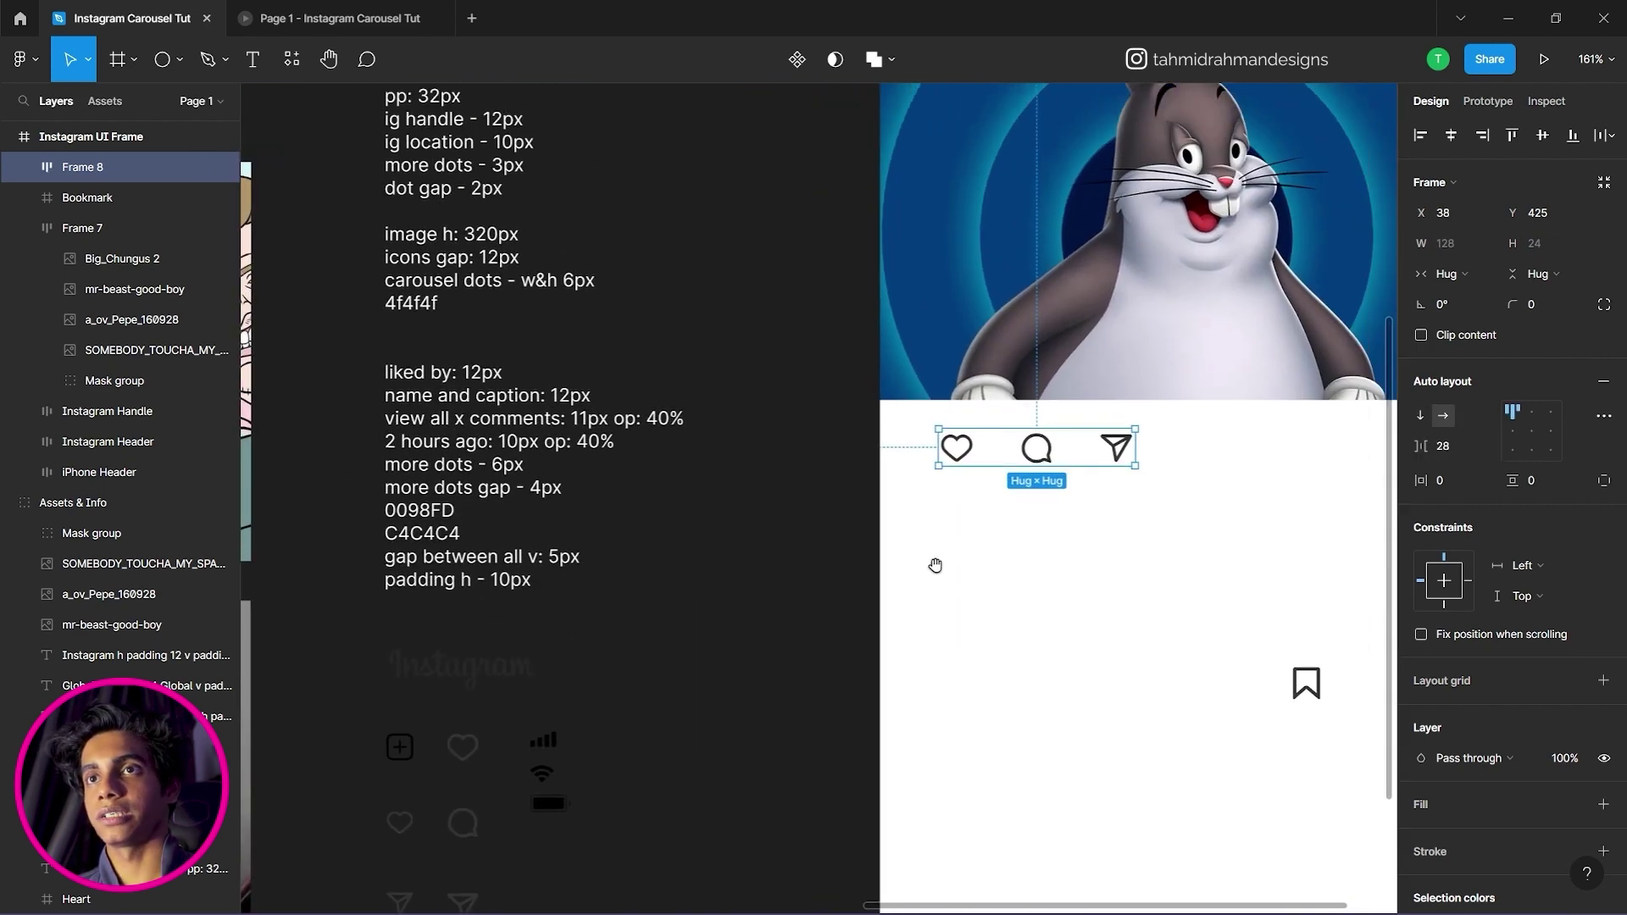
scroll(686, 528, right, 2)
scroll(686, 528, up, 1)
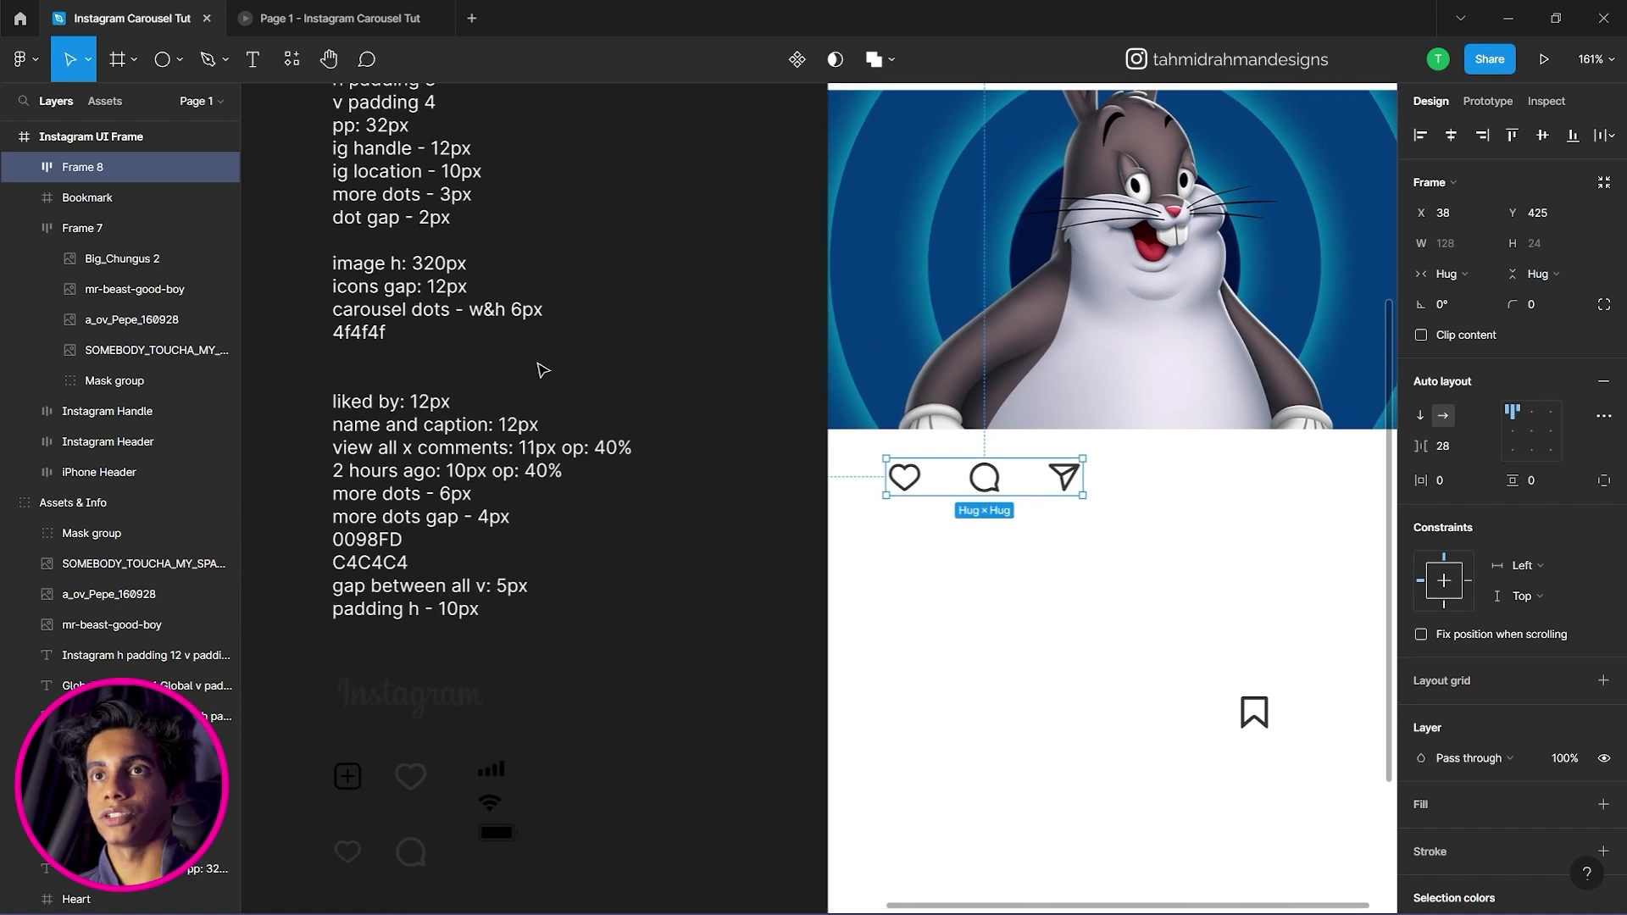
click(1457, 445)
text(12)
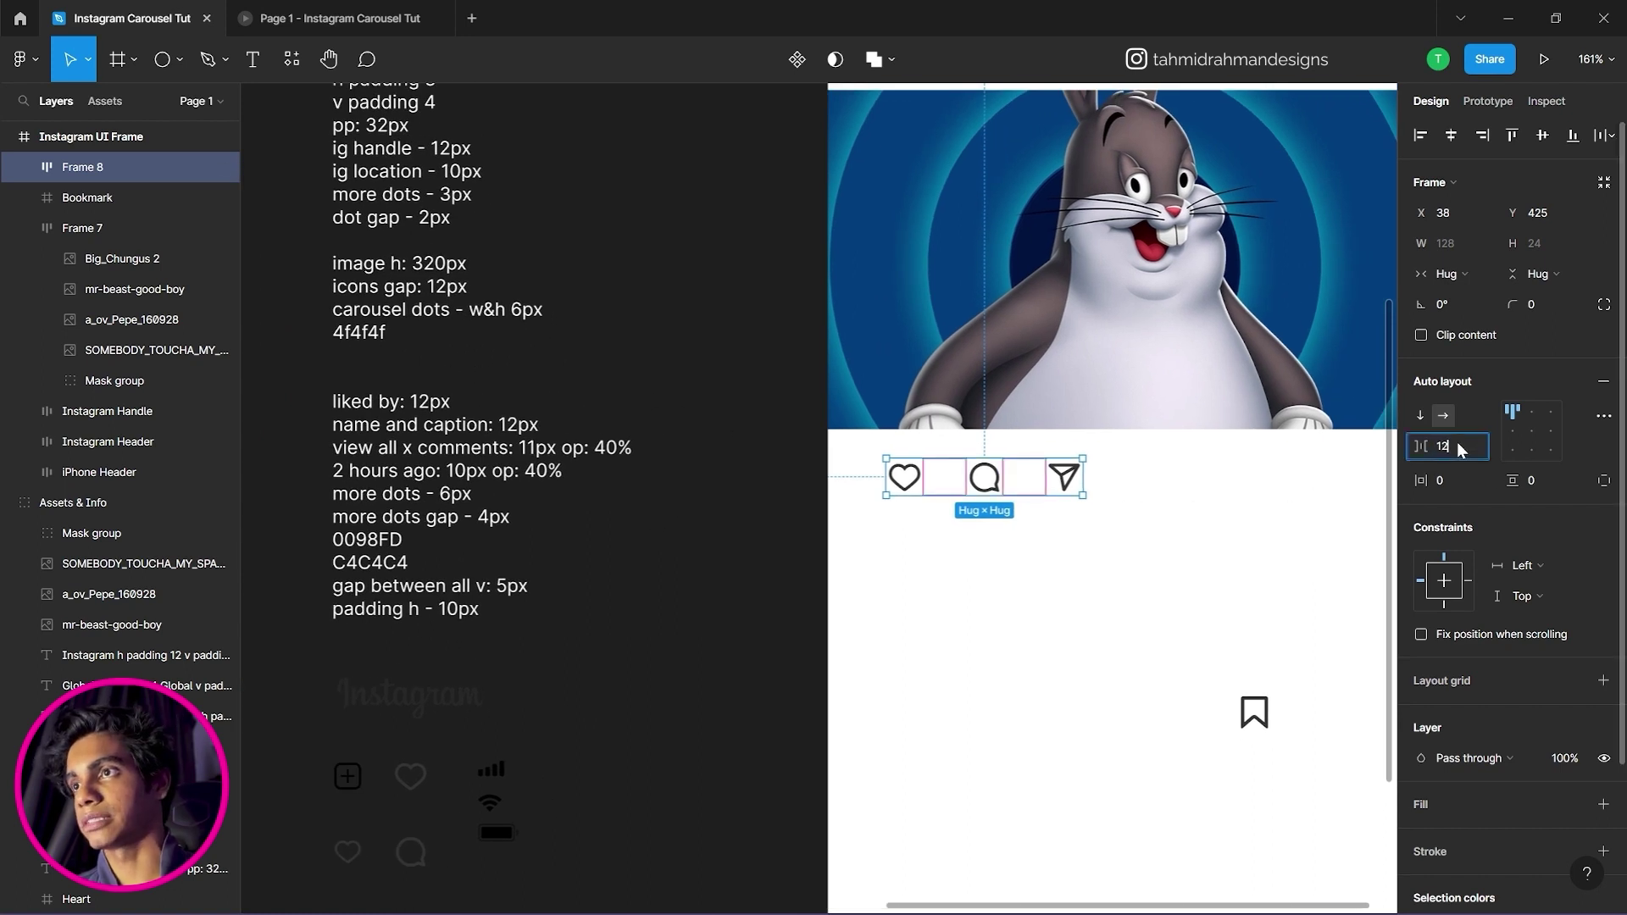
key(Return)
Move the bookmark icon to the far end of the icon row, at X 350 and Y 425.
click(1253, 541)
scroll(1054, 563, right, 3)
scroll(1054, 563, up, 1)
drag(1032, 749, 1161, 515)
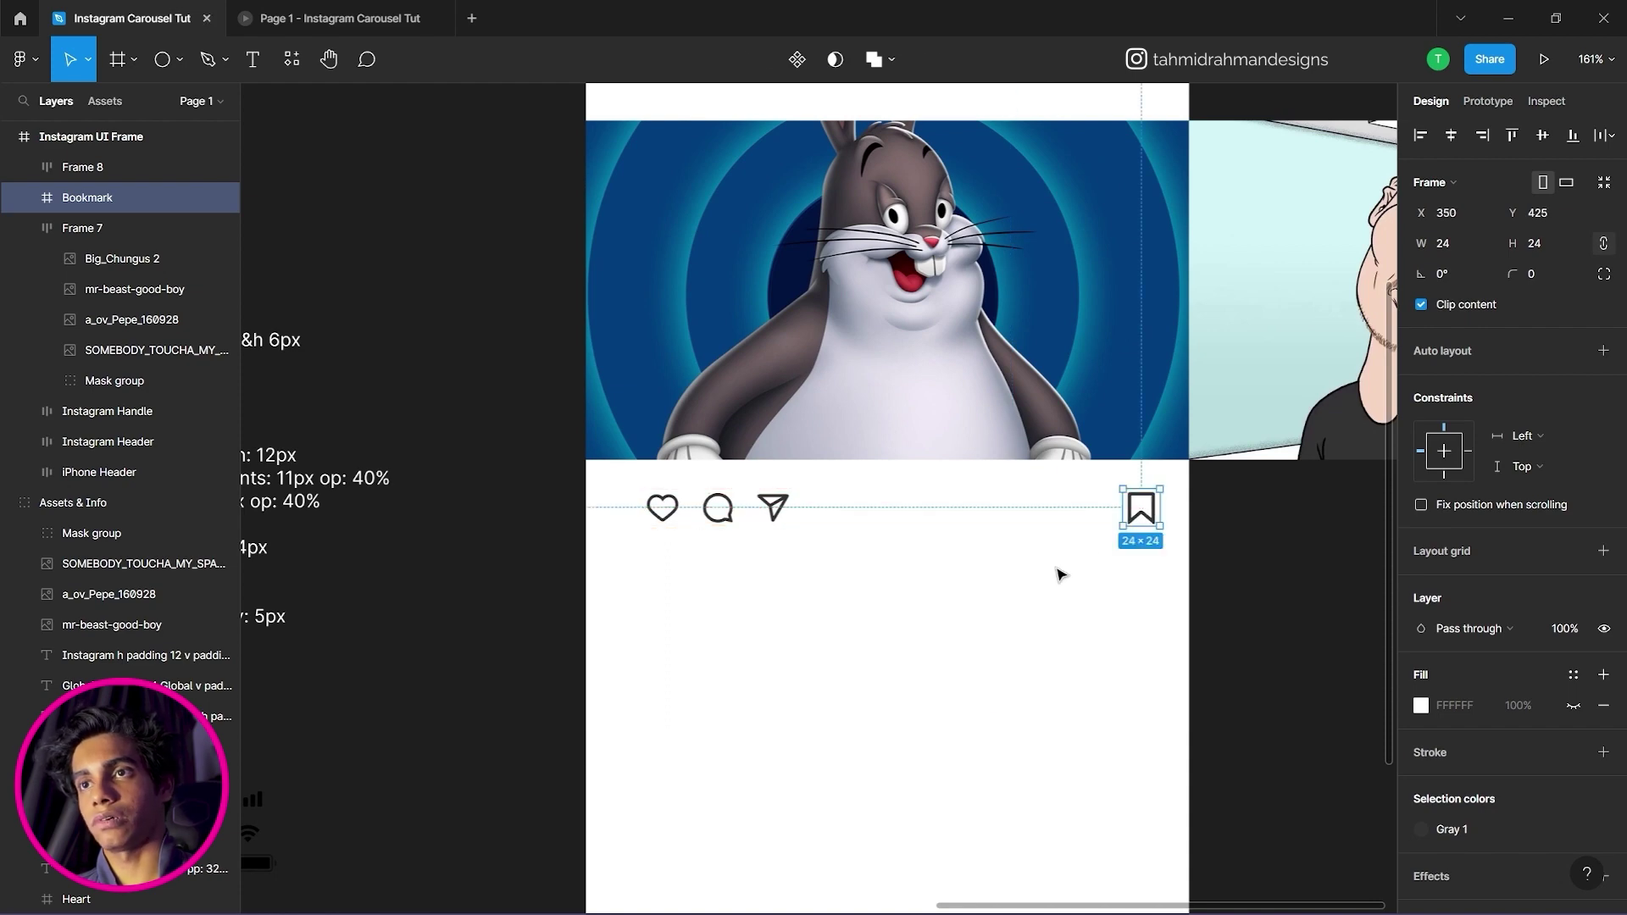
click(1061, 574)
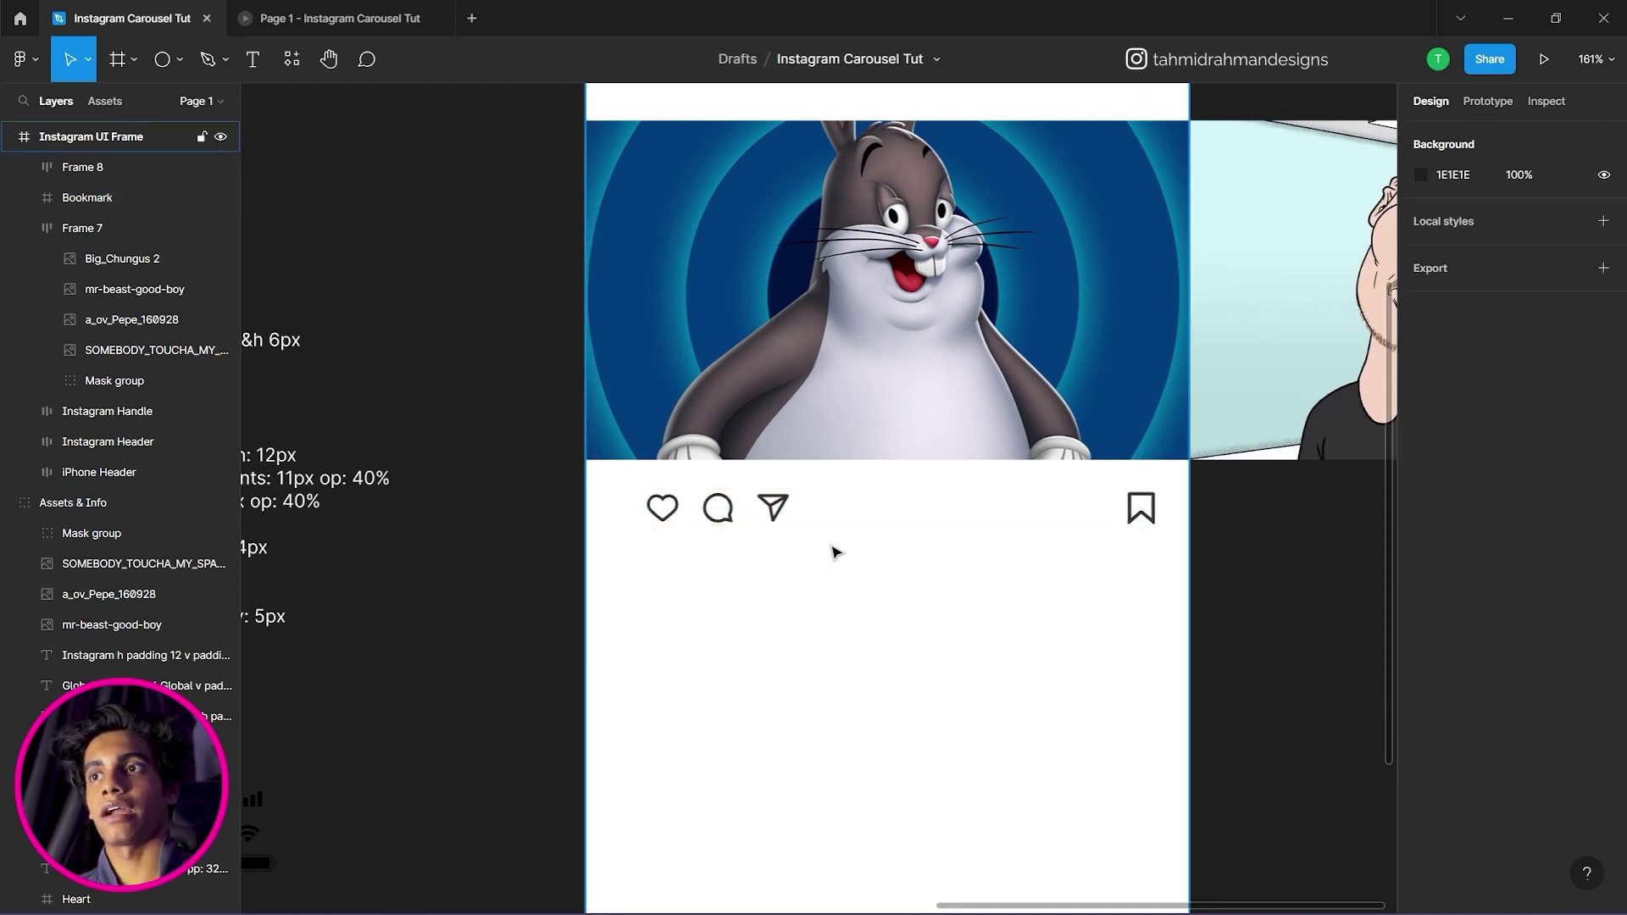
Draw a small circle about 11 by 11 in the white area below the share icon.
scroll(832, 555, down, 5)
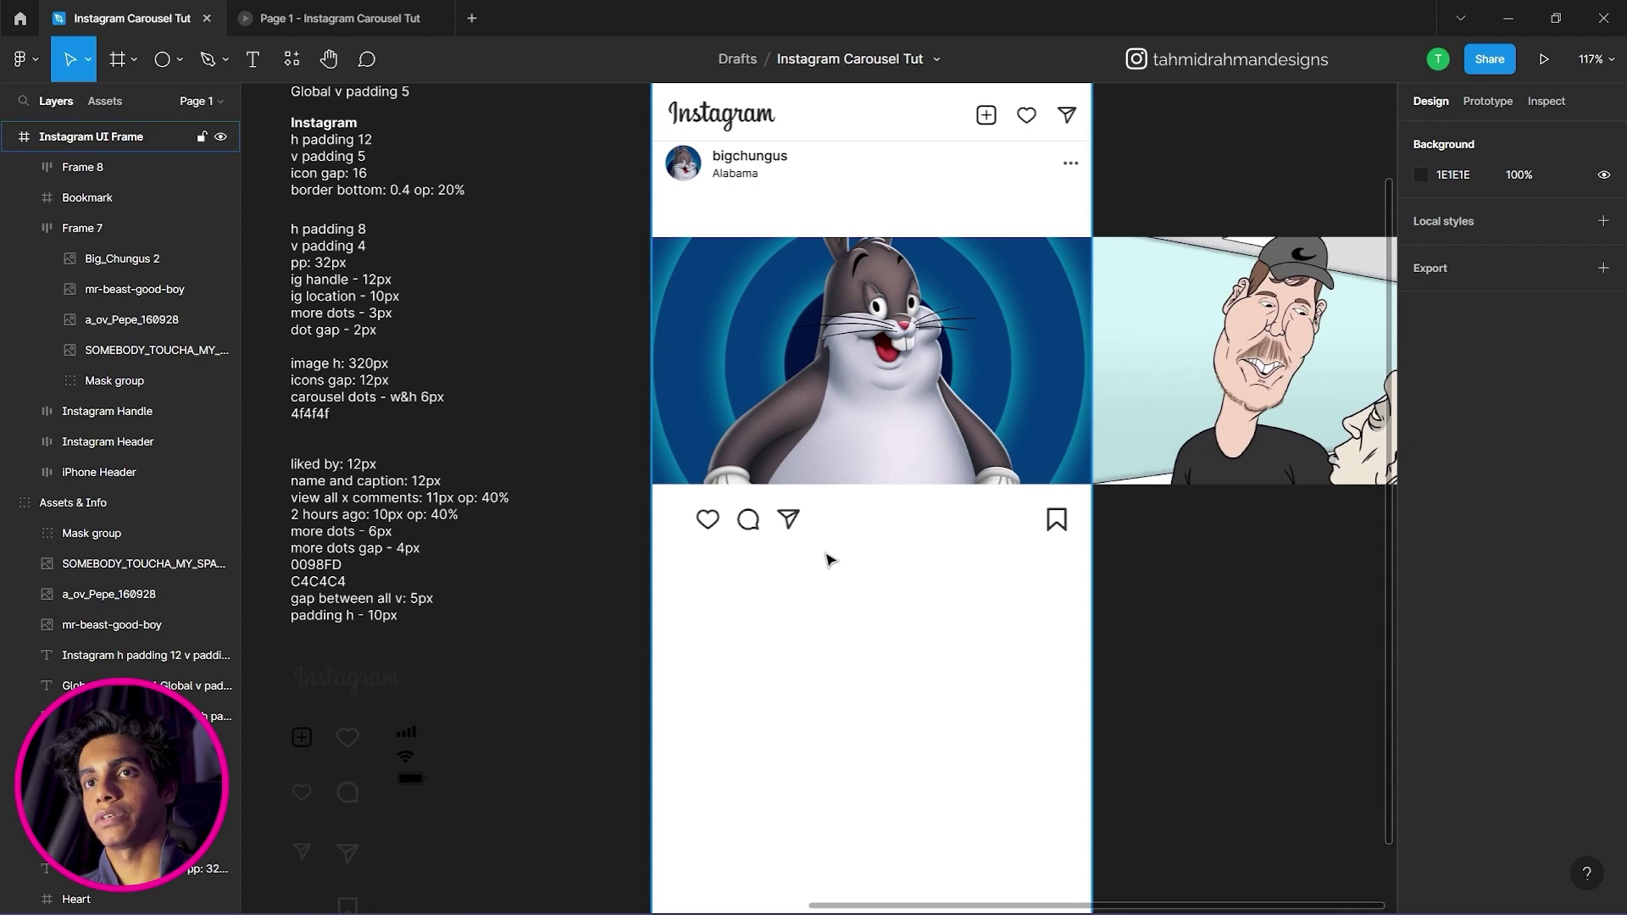
click(163, 68)
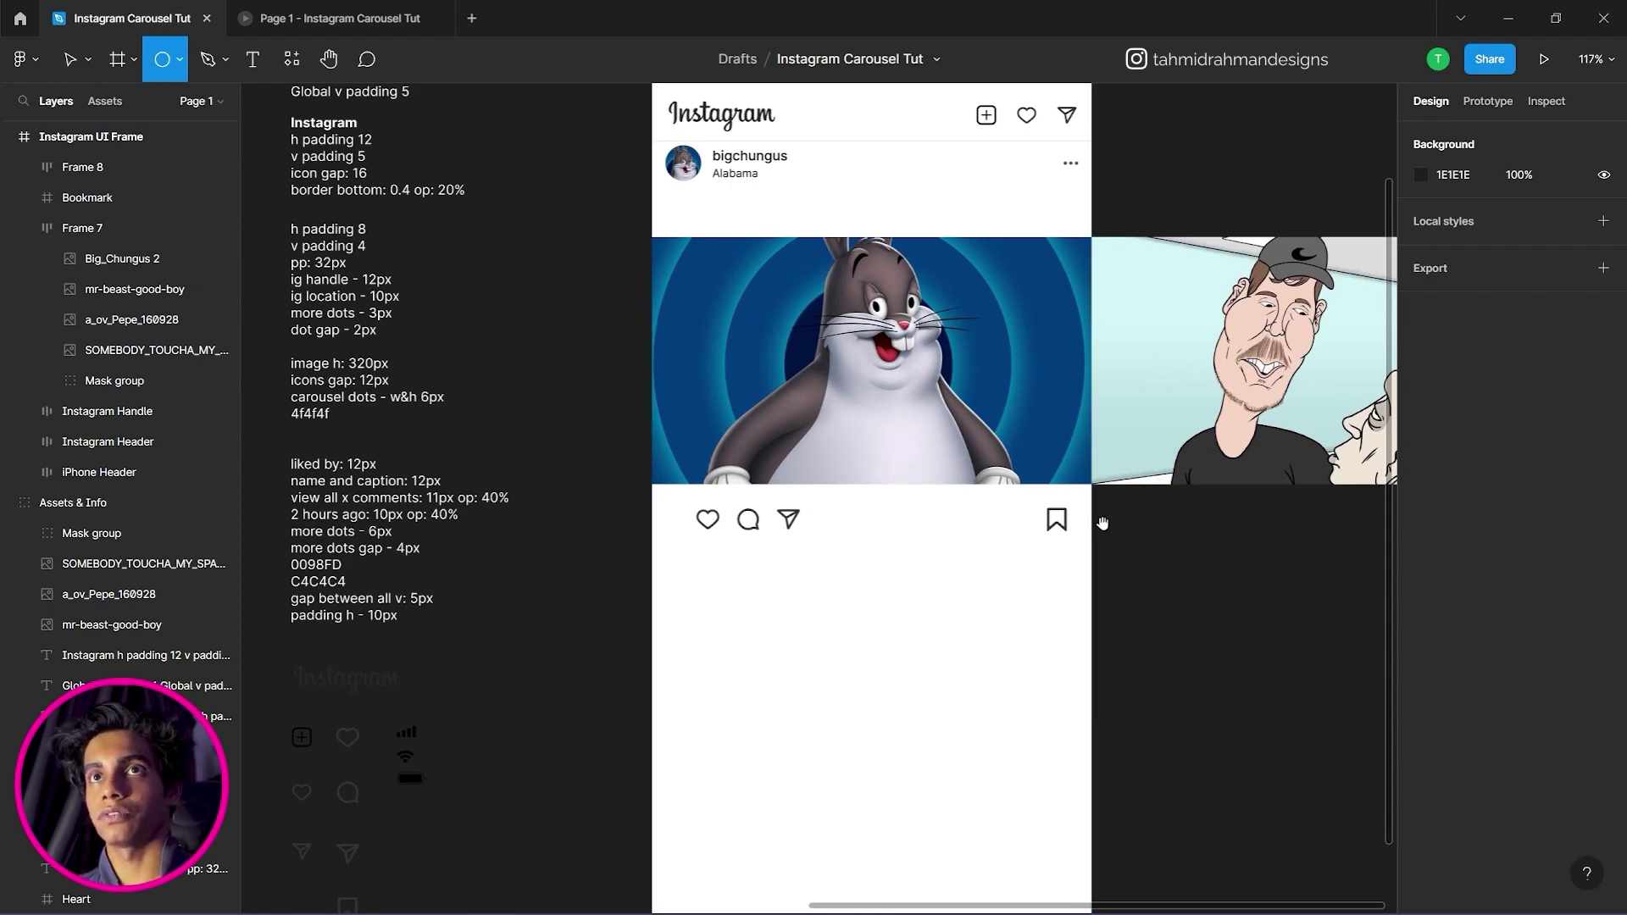
scroll(555, 456, right, 10)
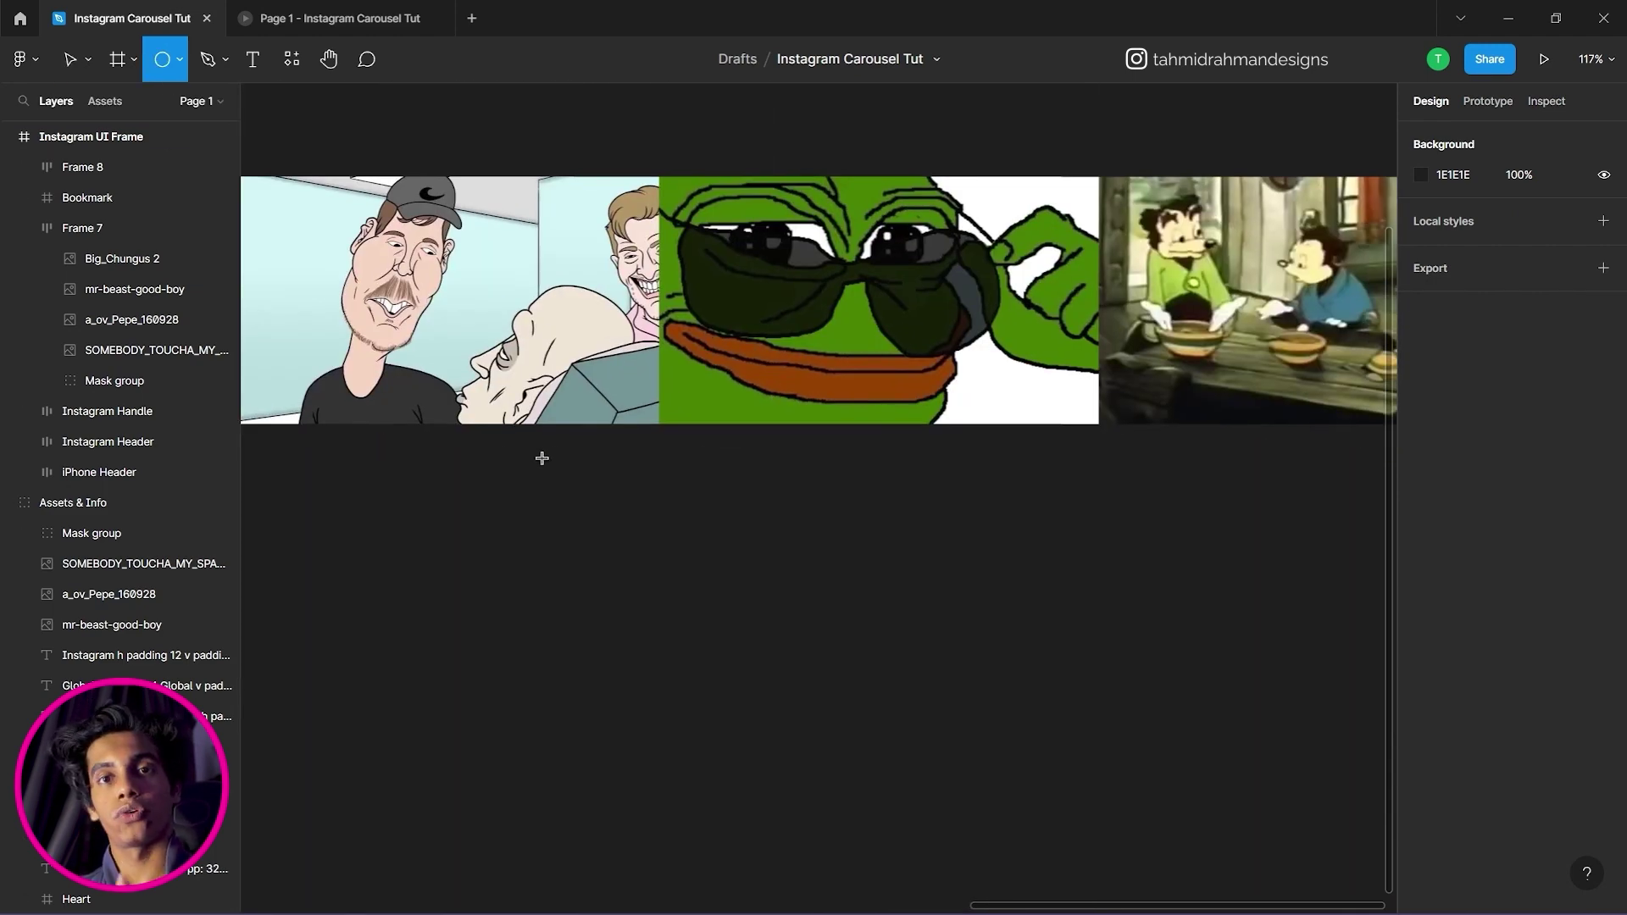
drag(549, 455, 996, 451)
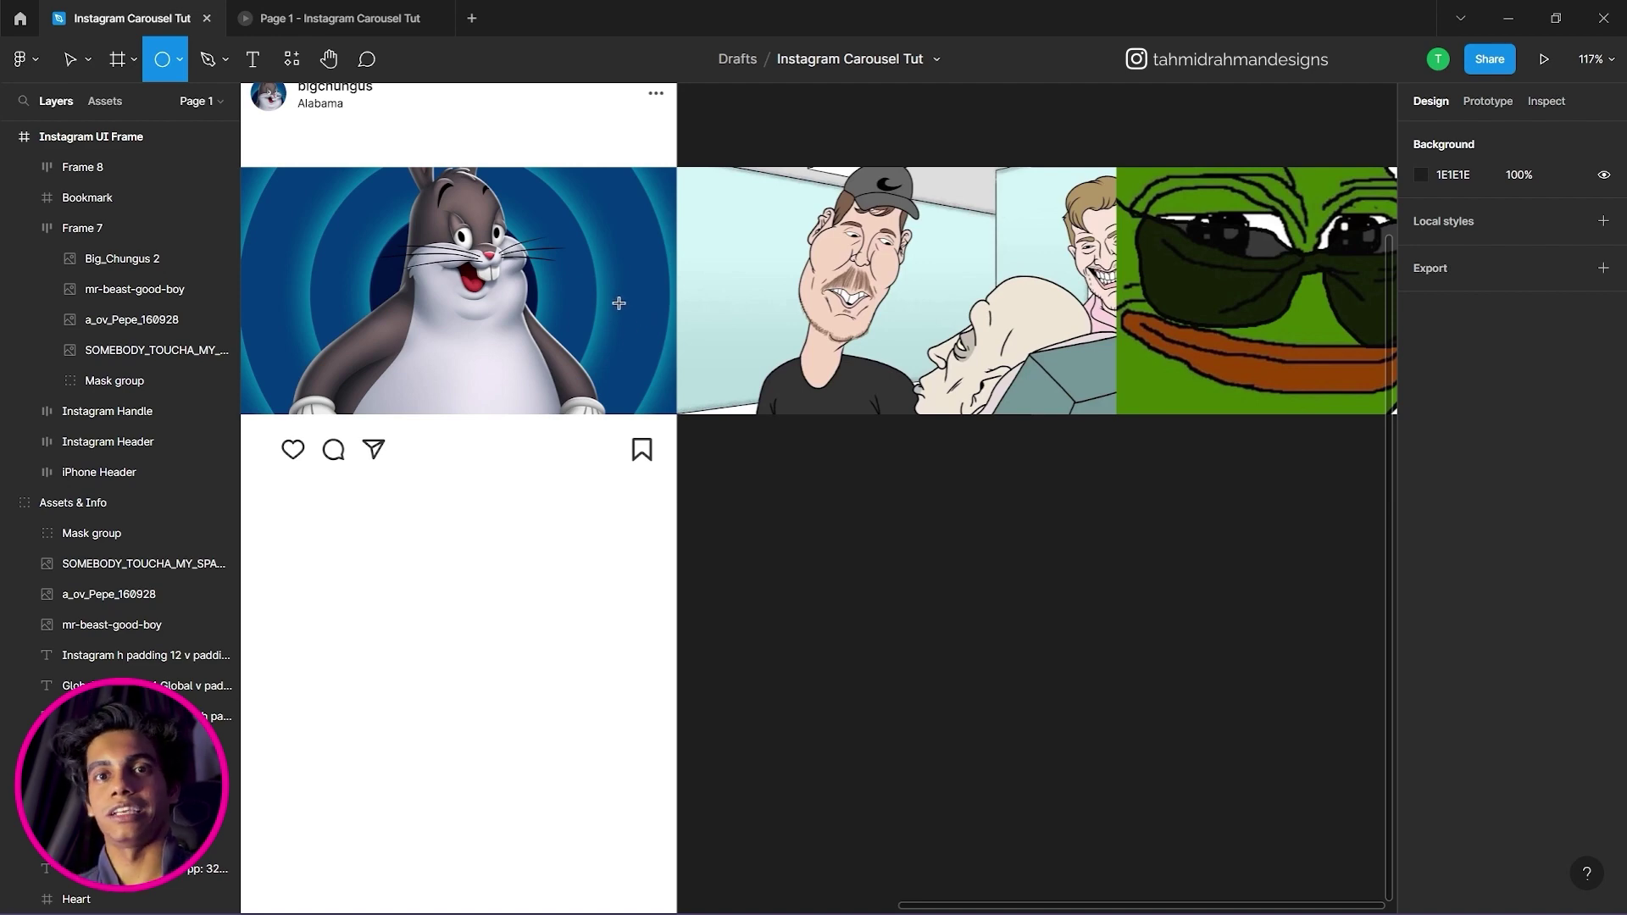
scroll(616, 305, right, 10)
scroll(805, 337, left, 10)
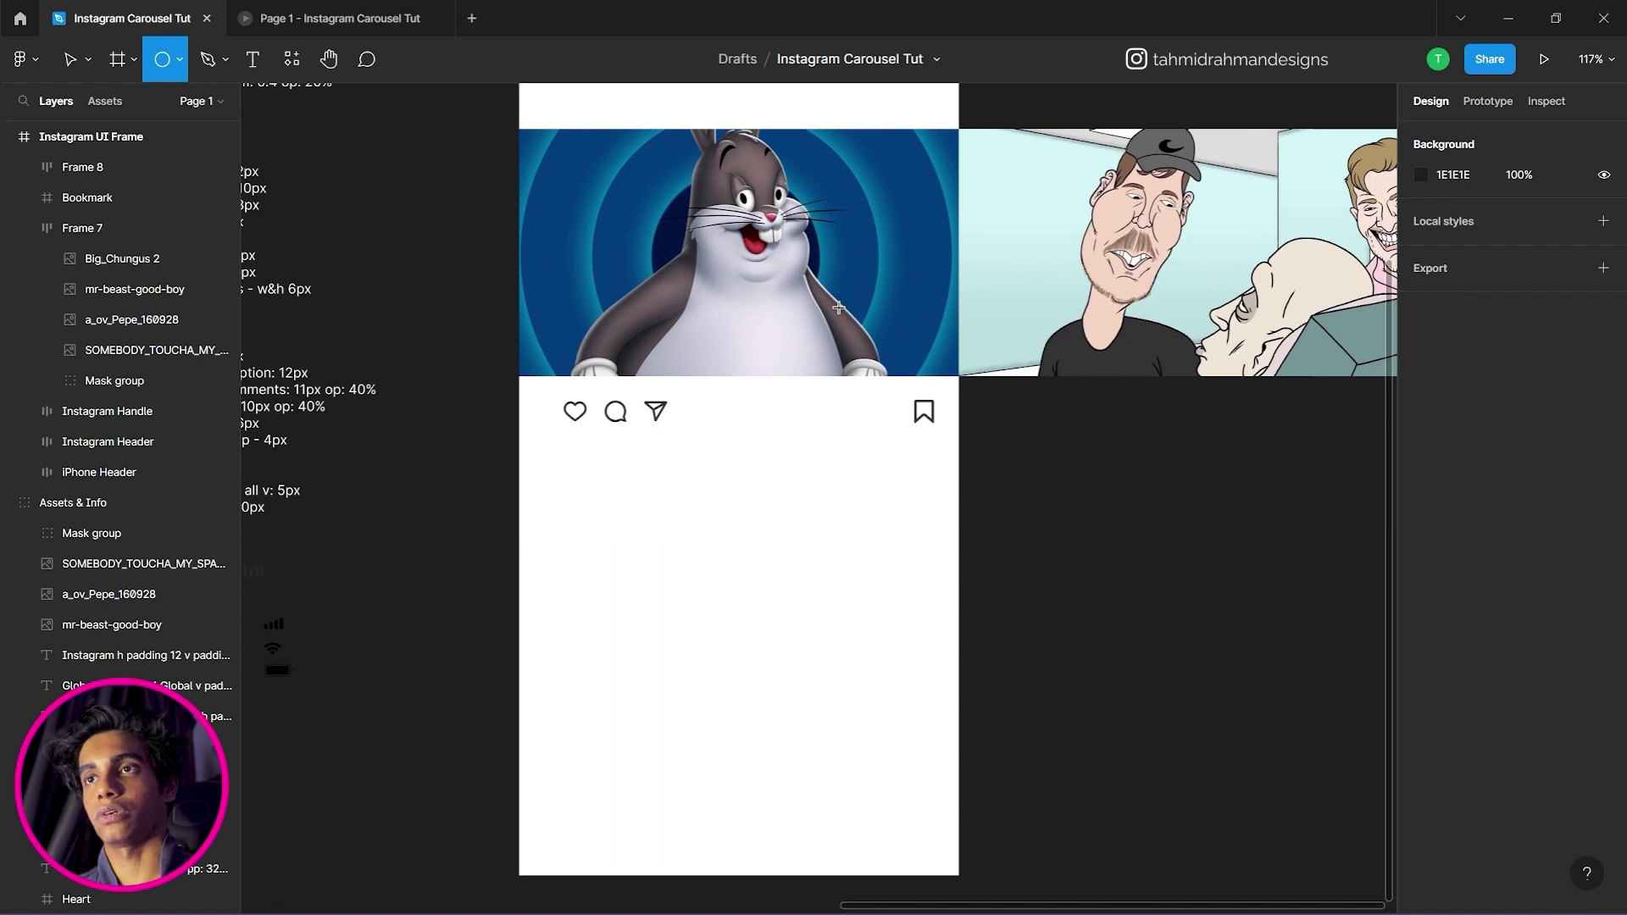
scroll(717, 491, up, 5)
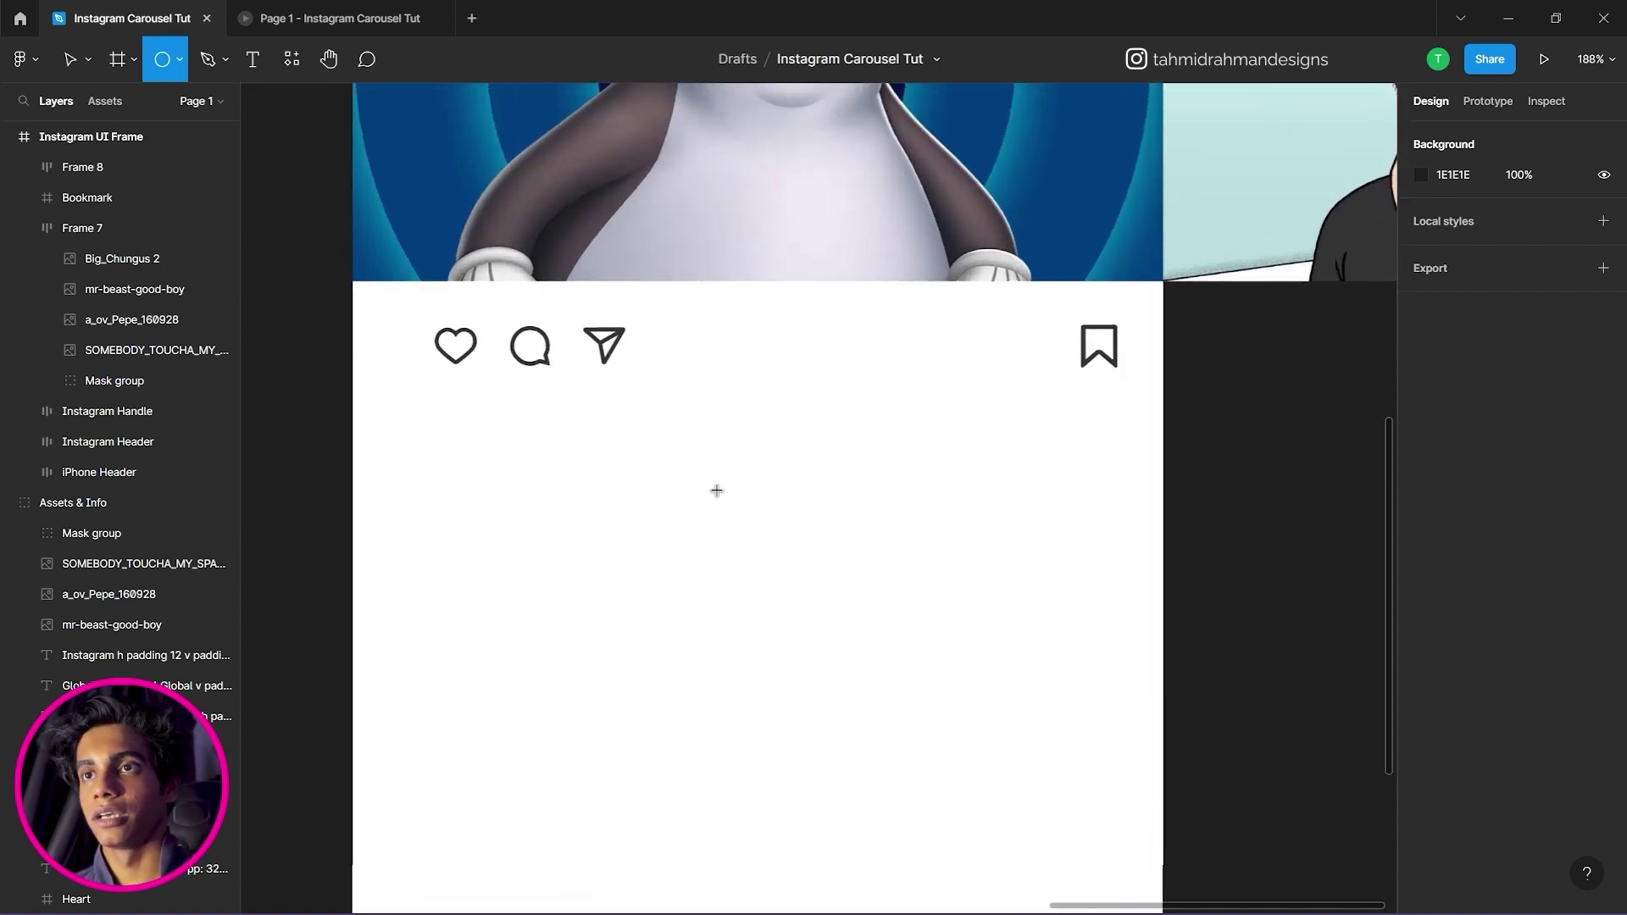
scroll(684, 449, down, 4)
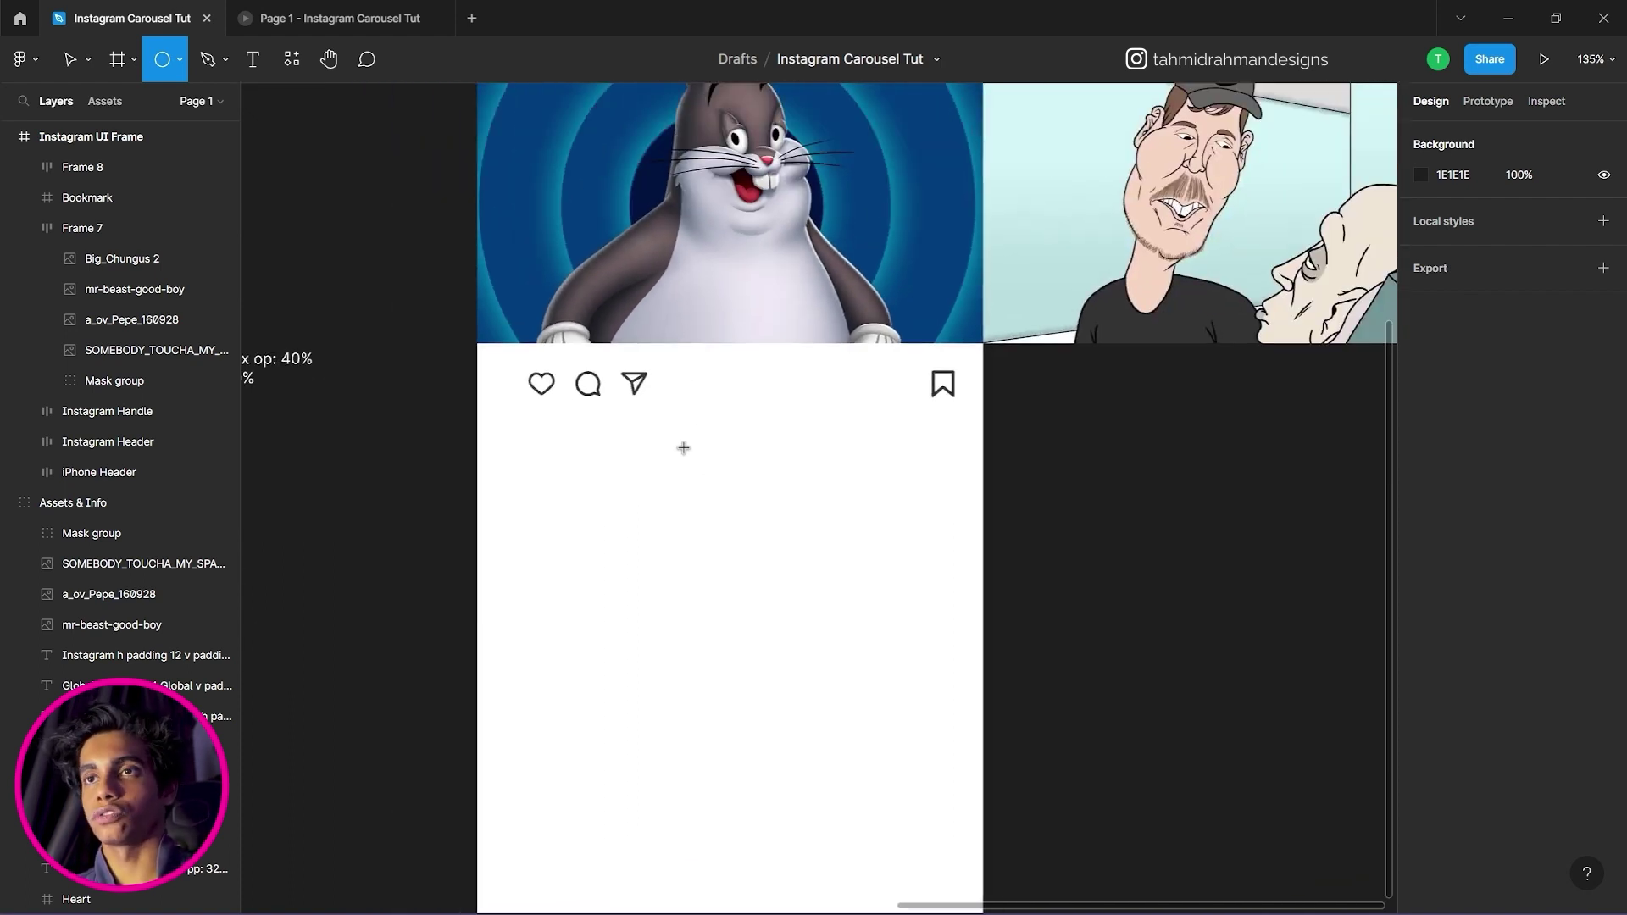
scroll(683, 449, up, 4)
scroll(686, 465, down, 2)
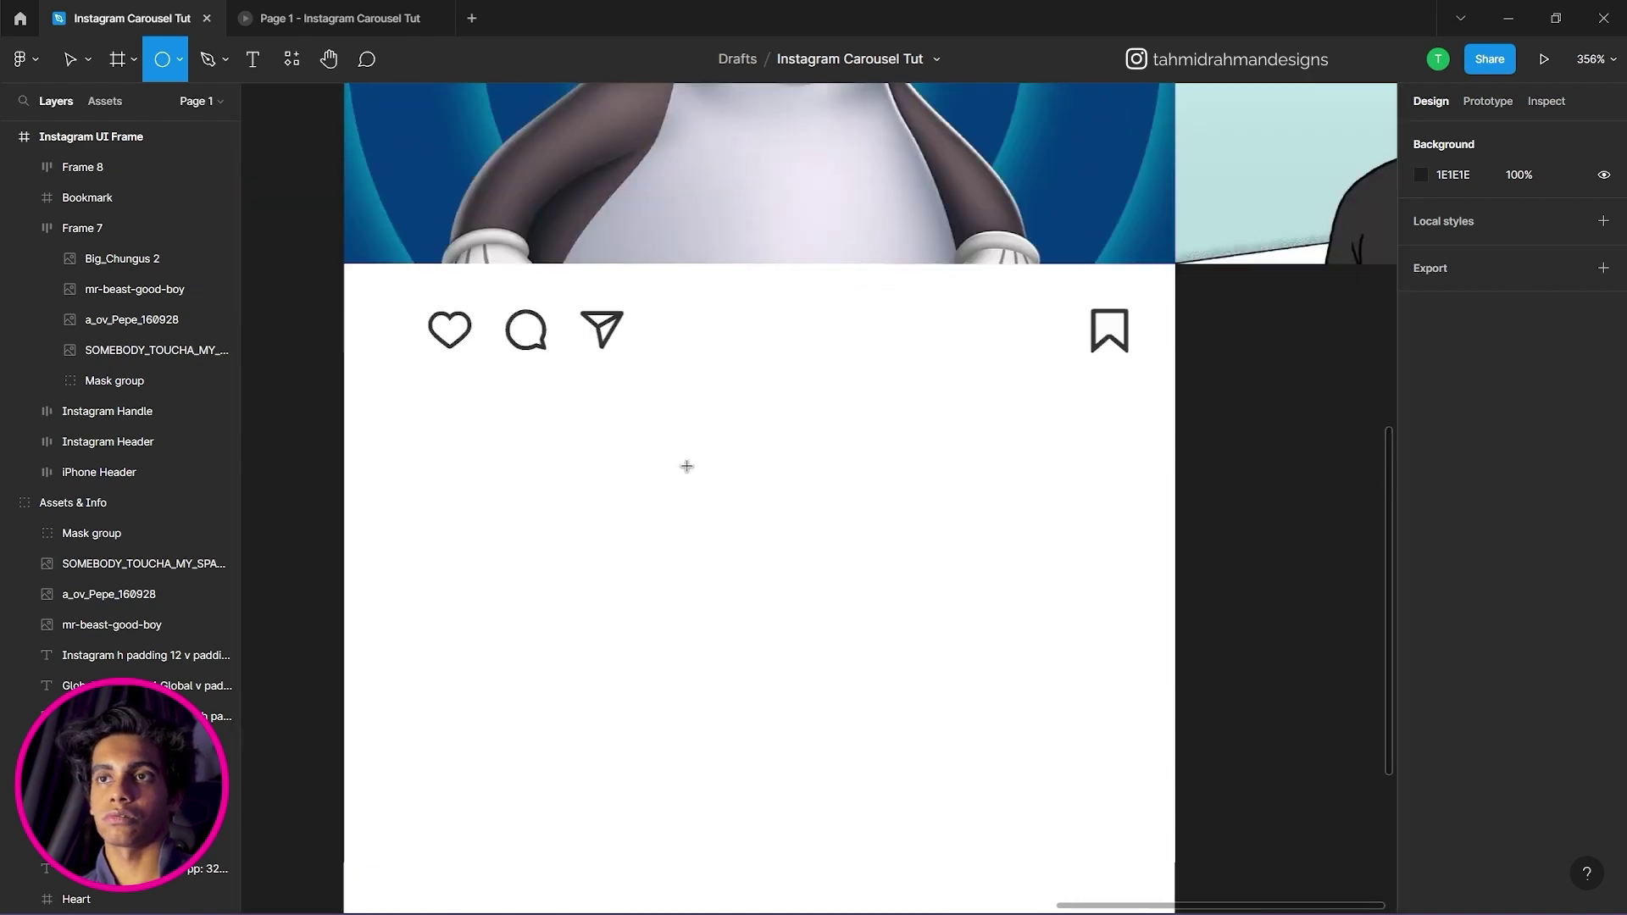
scroll(687, 467, up, 3)
drag(659, 458, 1234, 433)
scroll(1234, 433, right, 5)
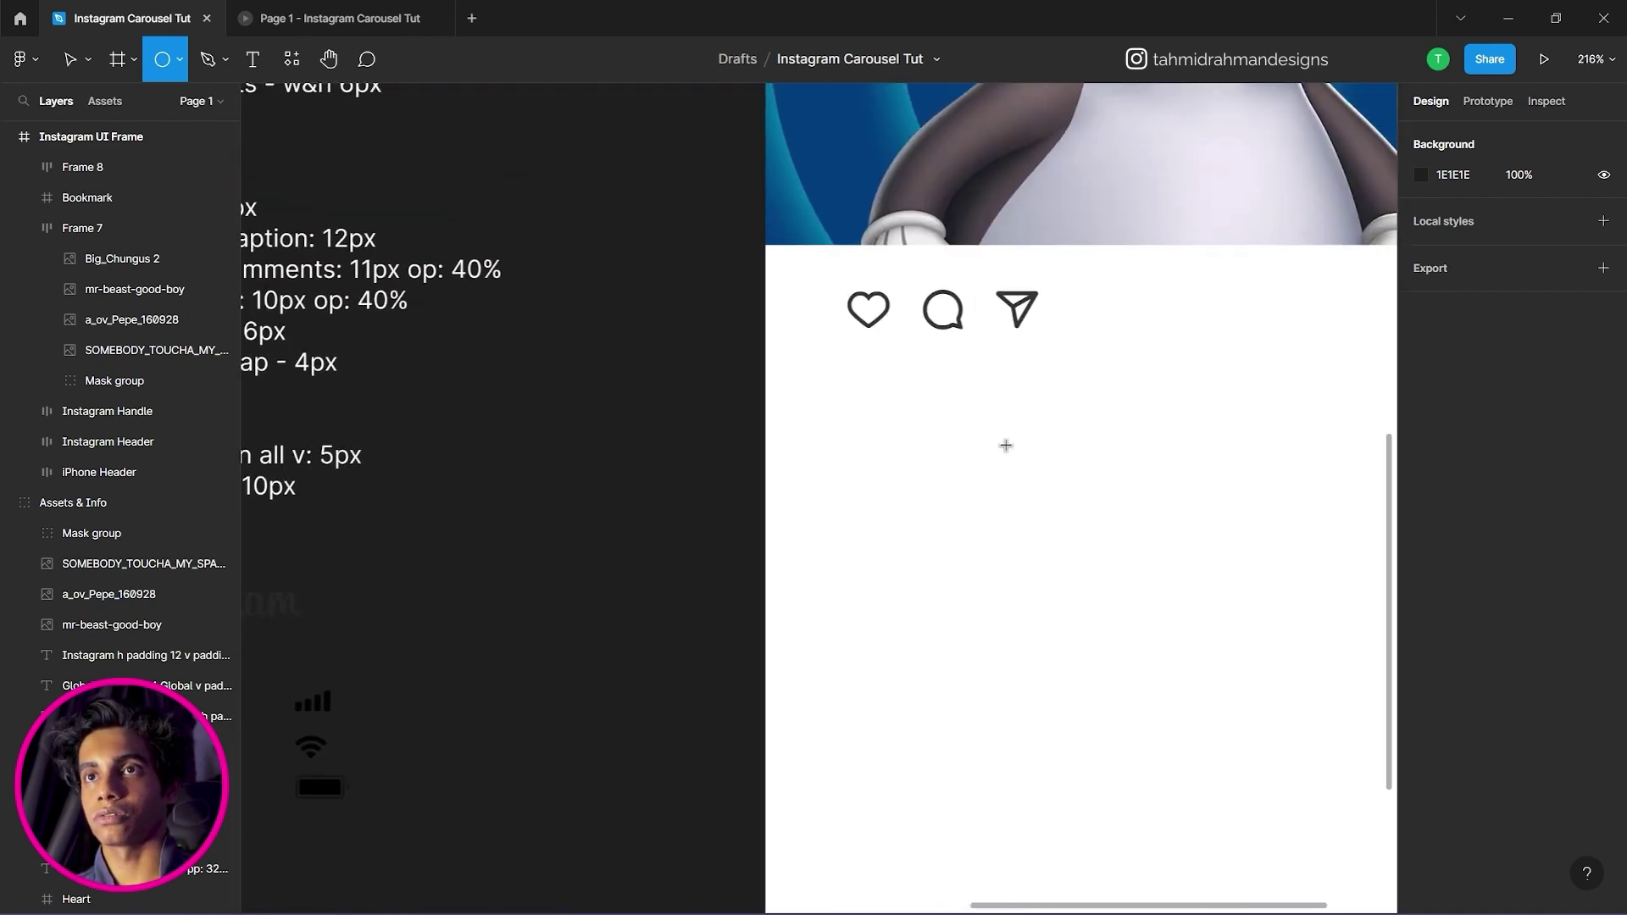
drag(1008, 447, 1029, 466)
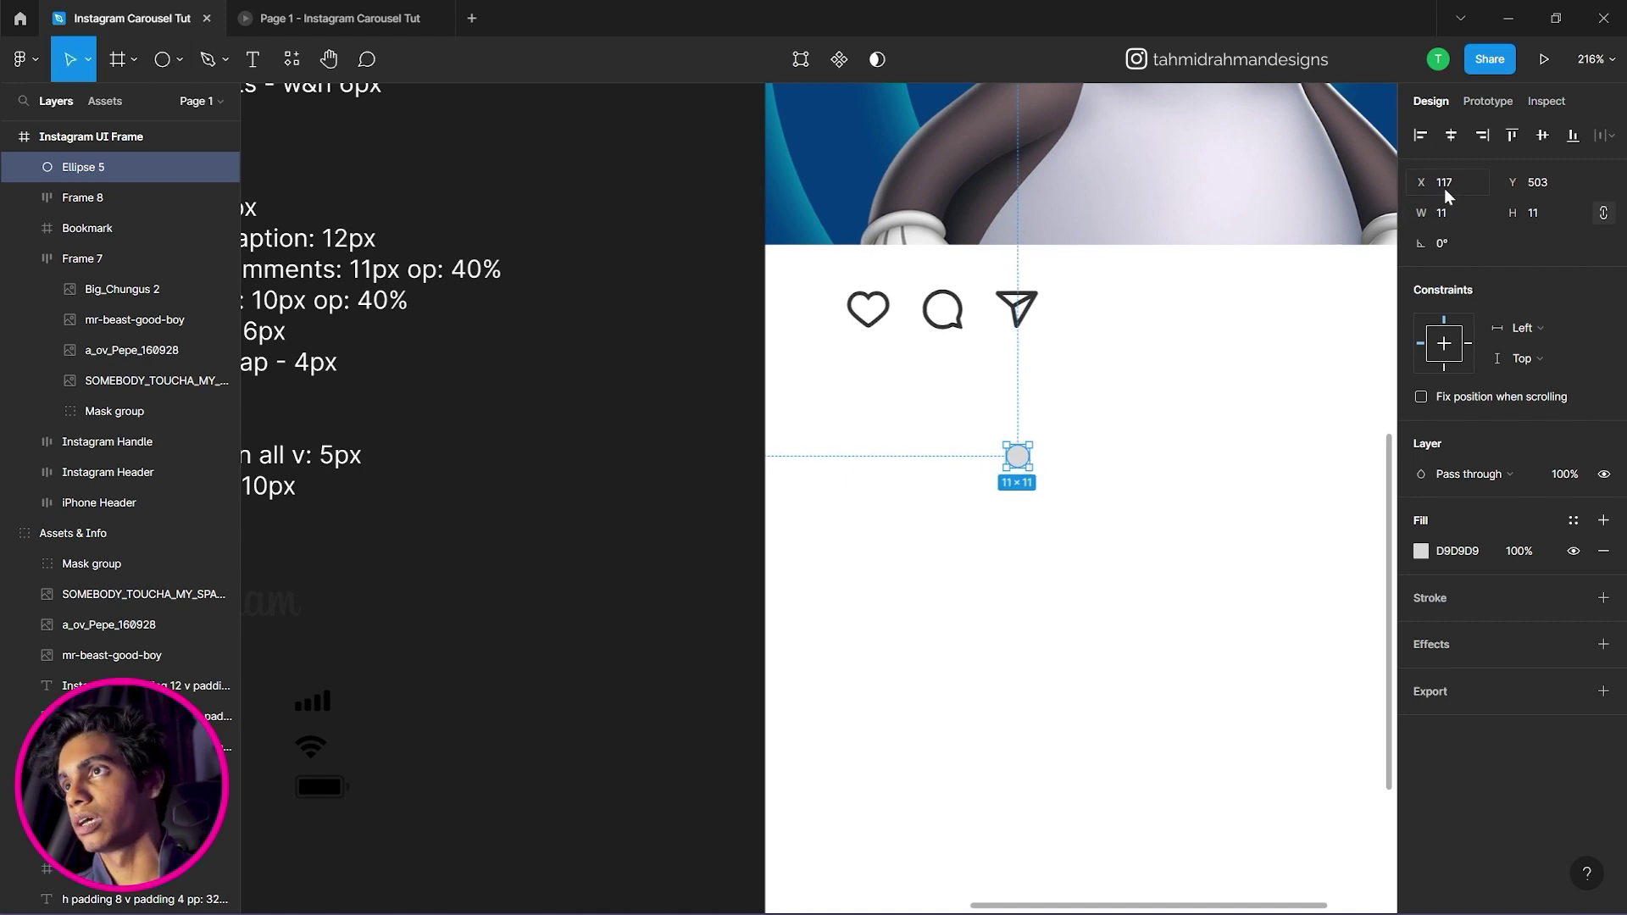
Set the small circle's width and height to 6.
text(6)
key(Return)
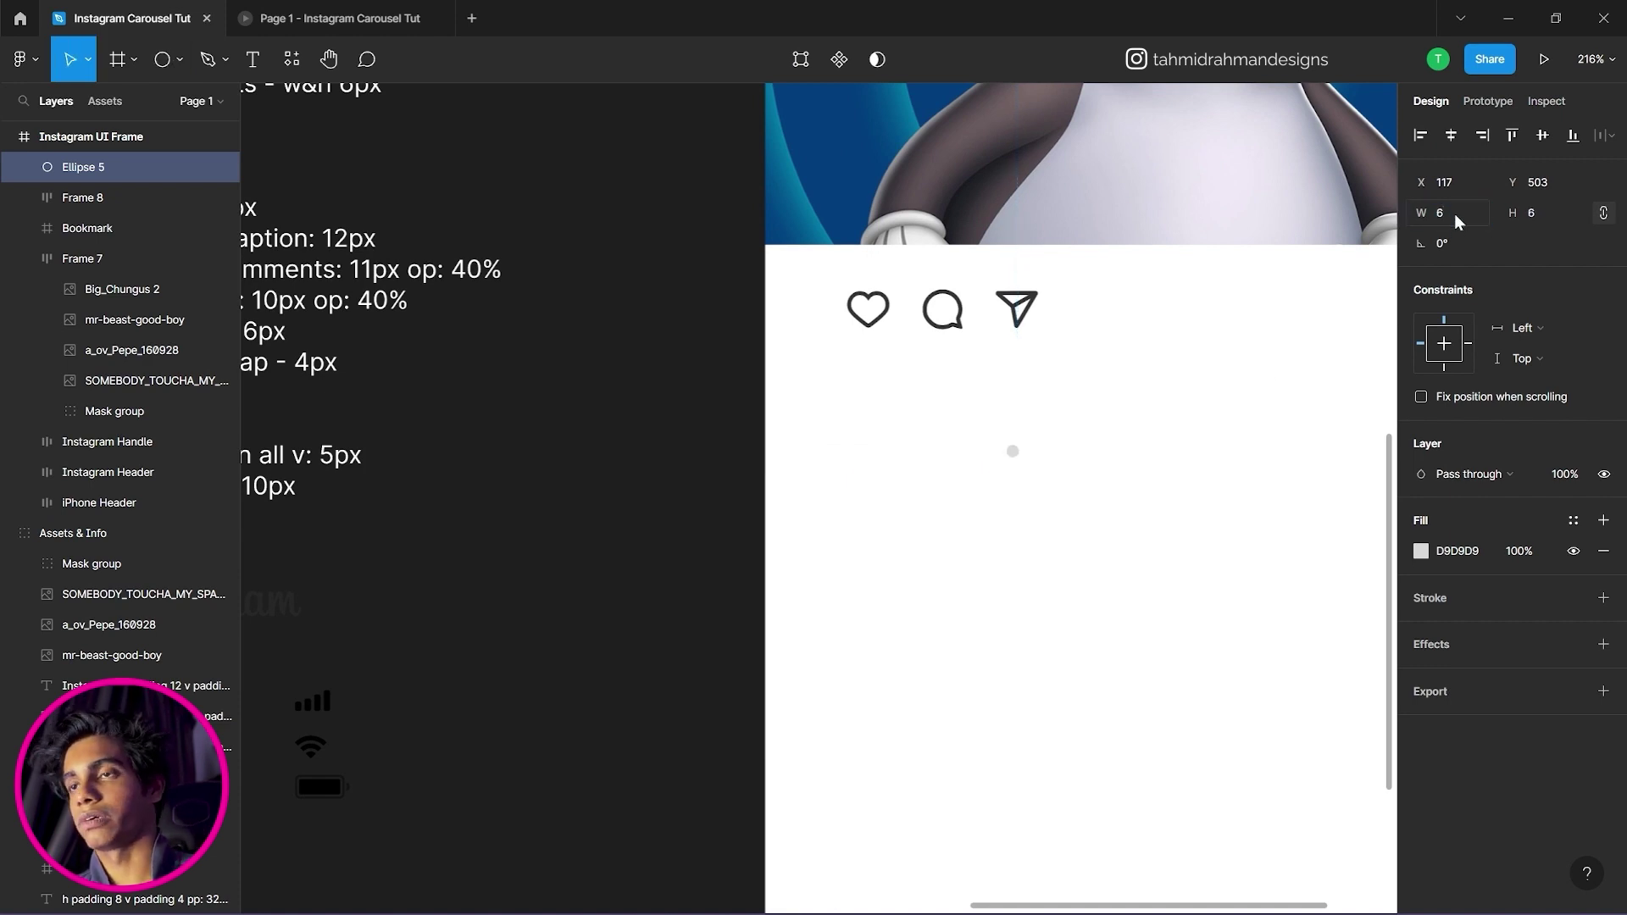
click(1197, 373)
Copy the colour code C4C4C4 from the spec notes.
drag(1051, 447, 1260, 453)
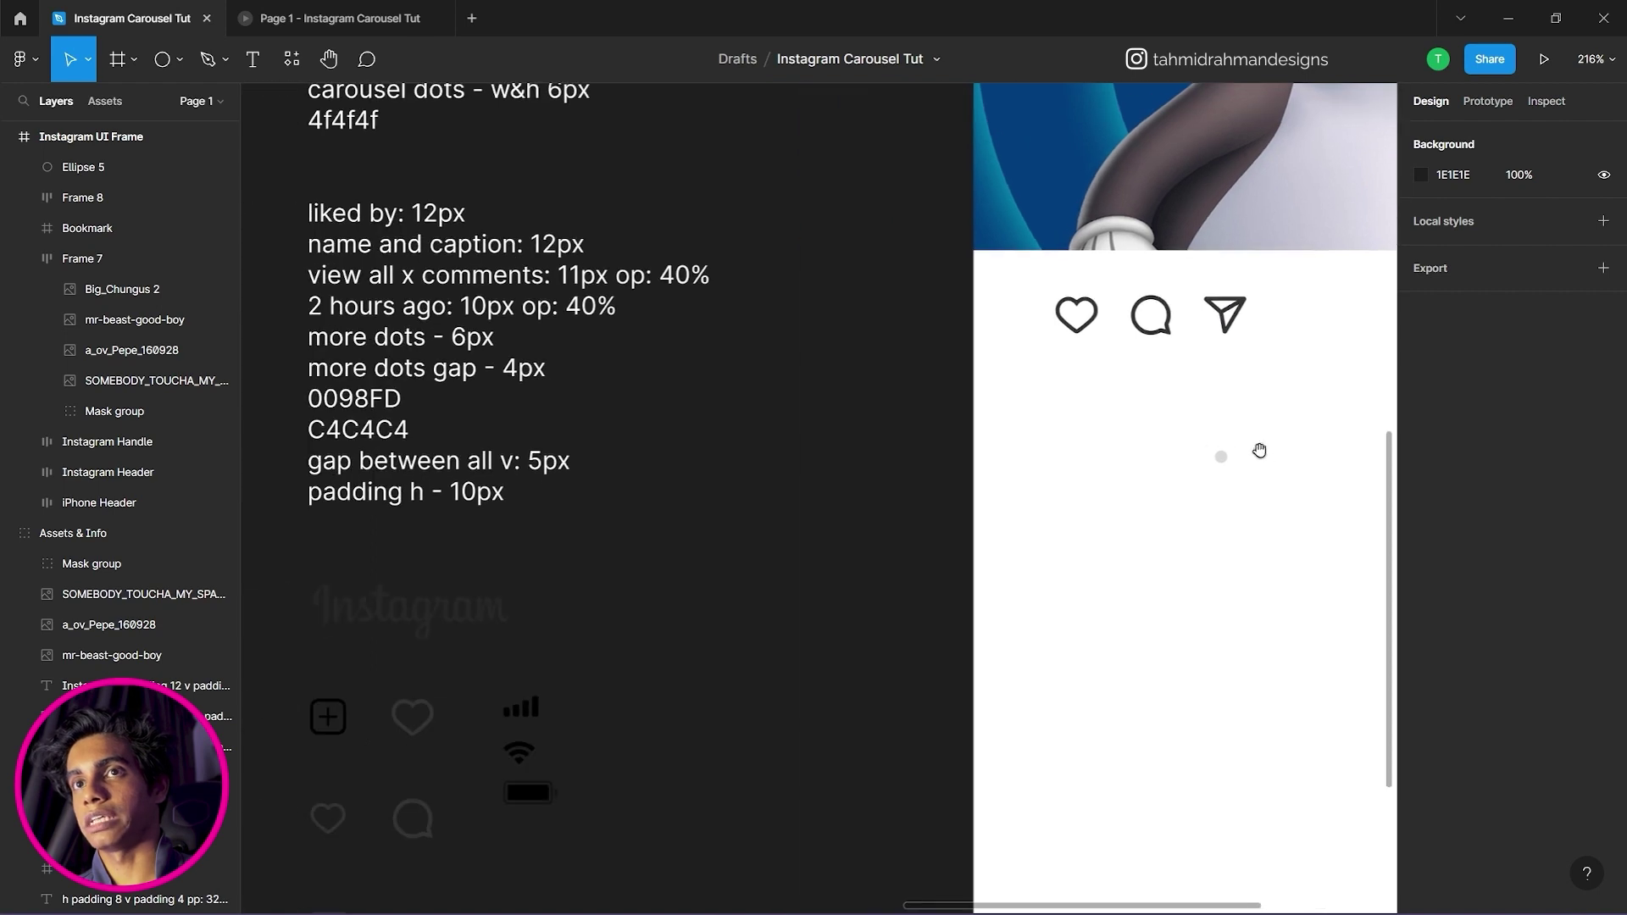
click(1221, 458)
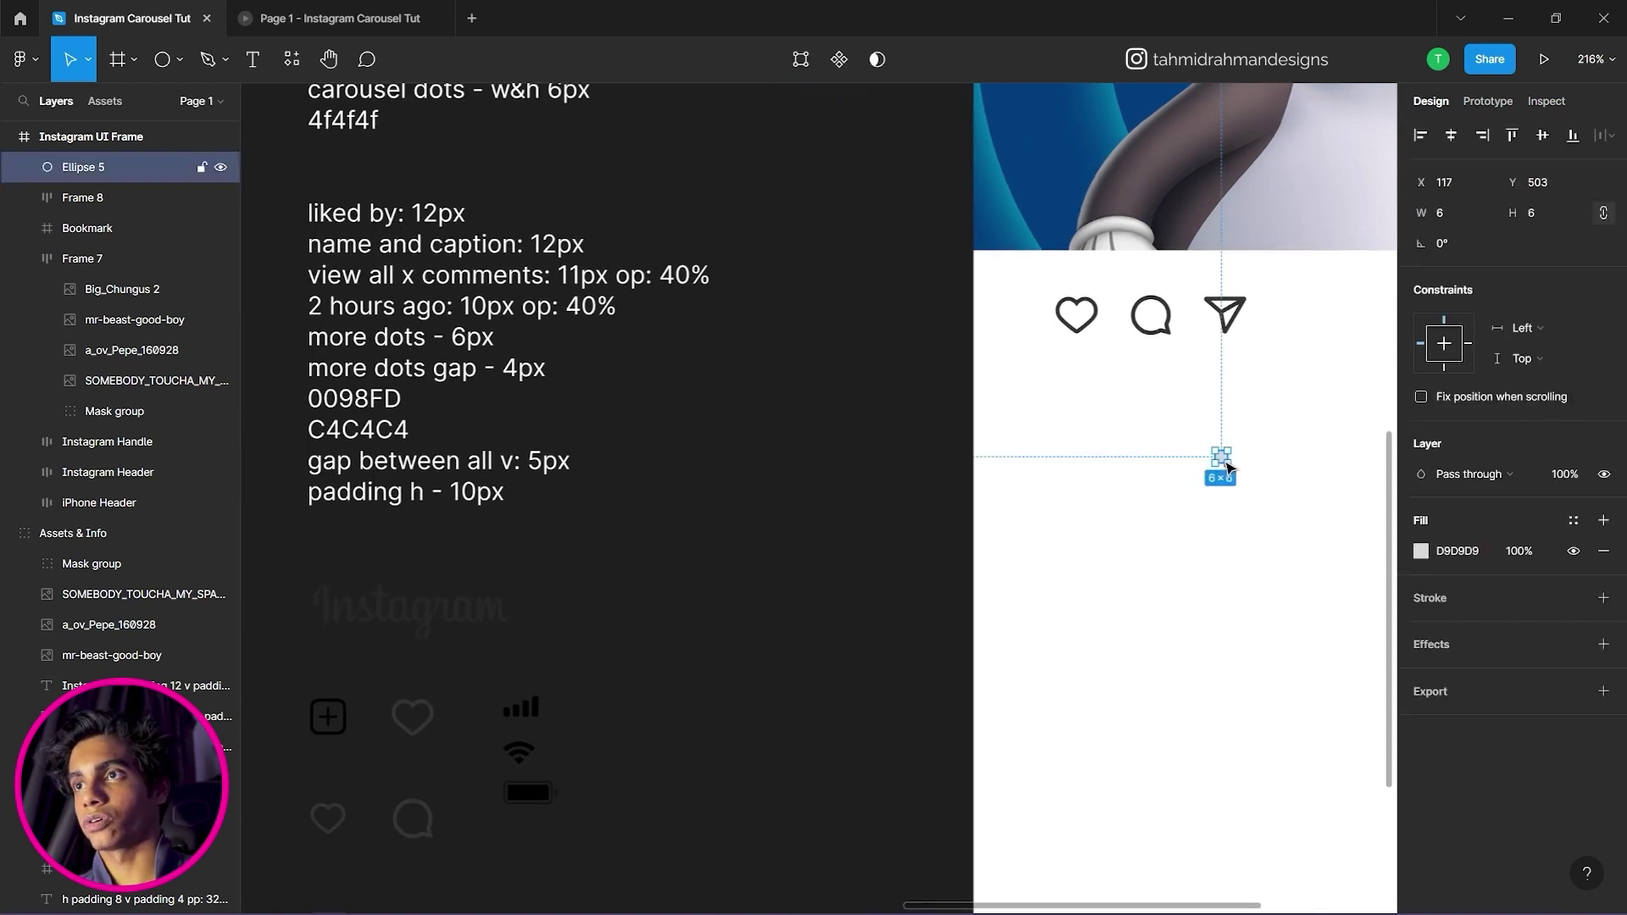
click(354, 434)
double_click(355, 434)
double_click(354, 432)
key(ctrl+c)
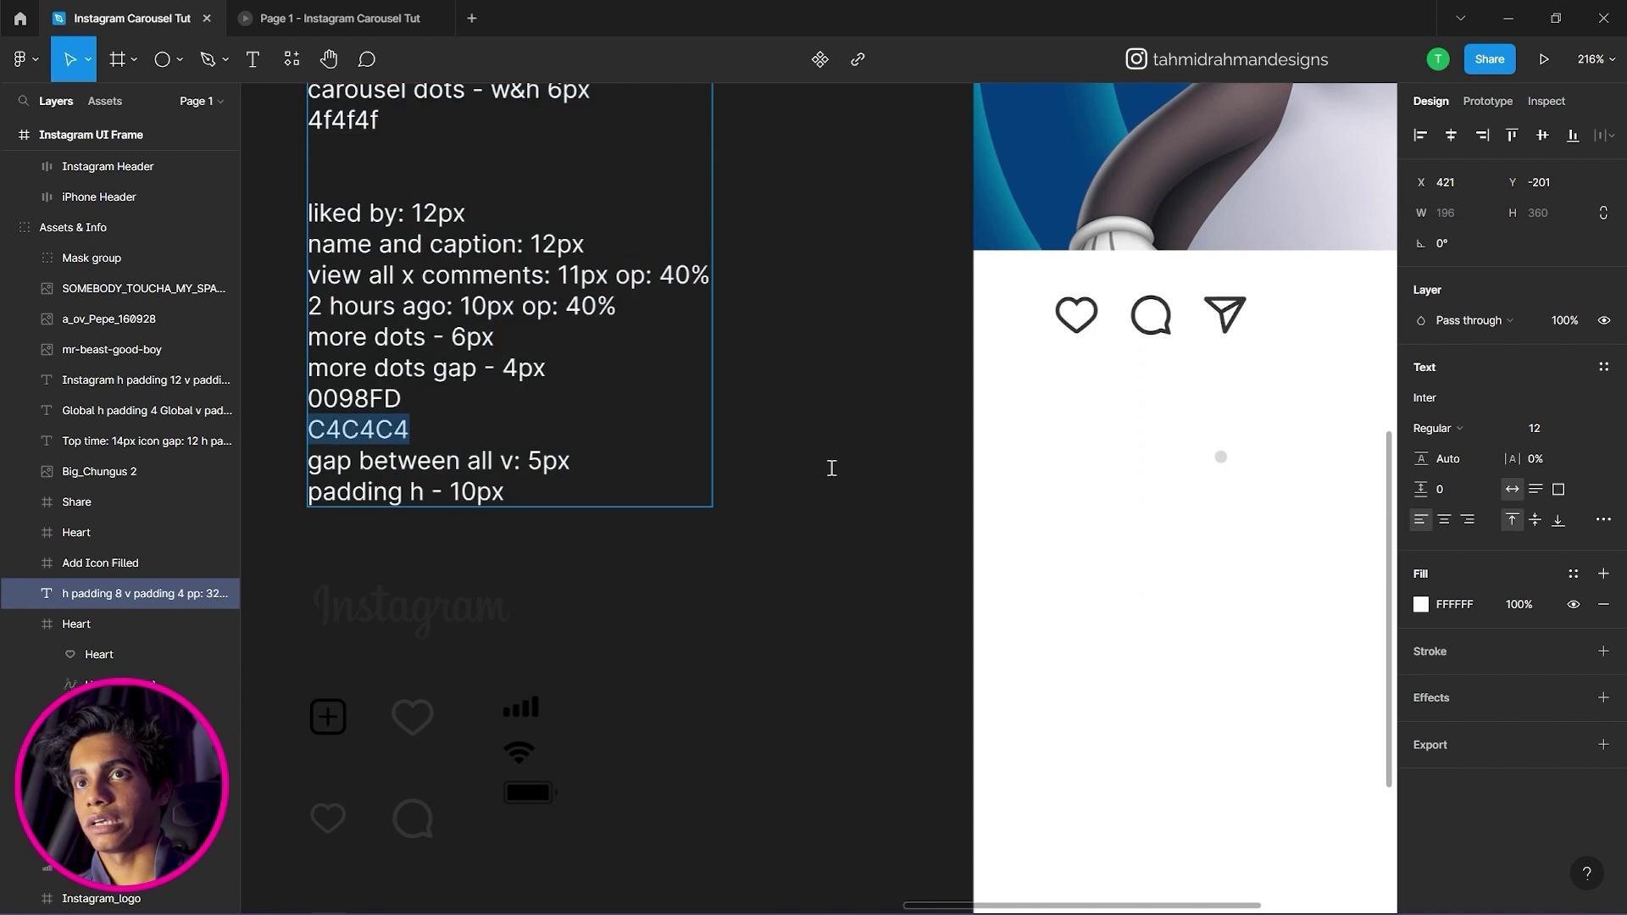
Apply the copied C4C4C4 as the small circle's fill colour.
click(1219, 457)
click(1464, 612)
key(ctrl+v)
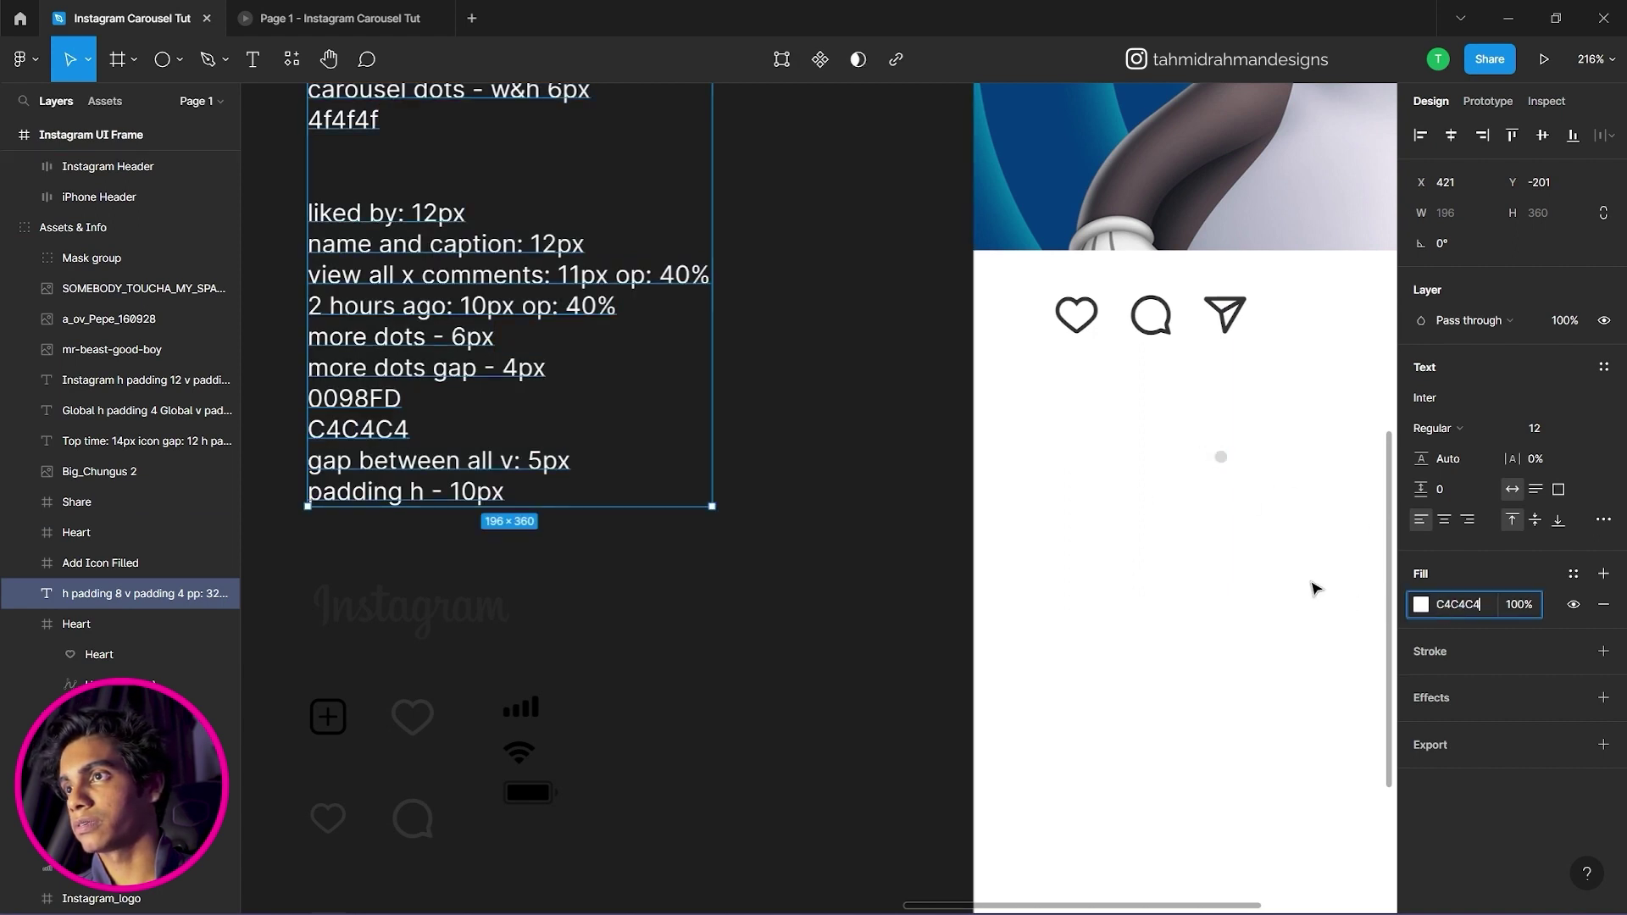
click(1316, 586)
click(1220, 457)
click(1447, 553)
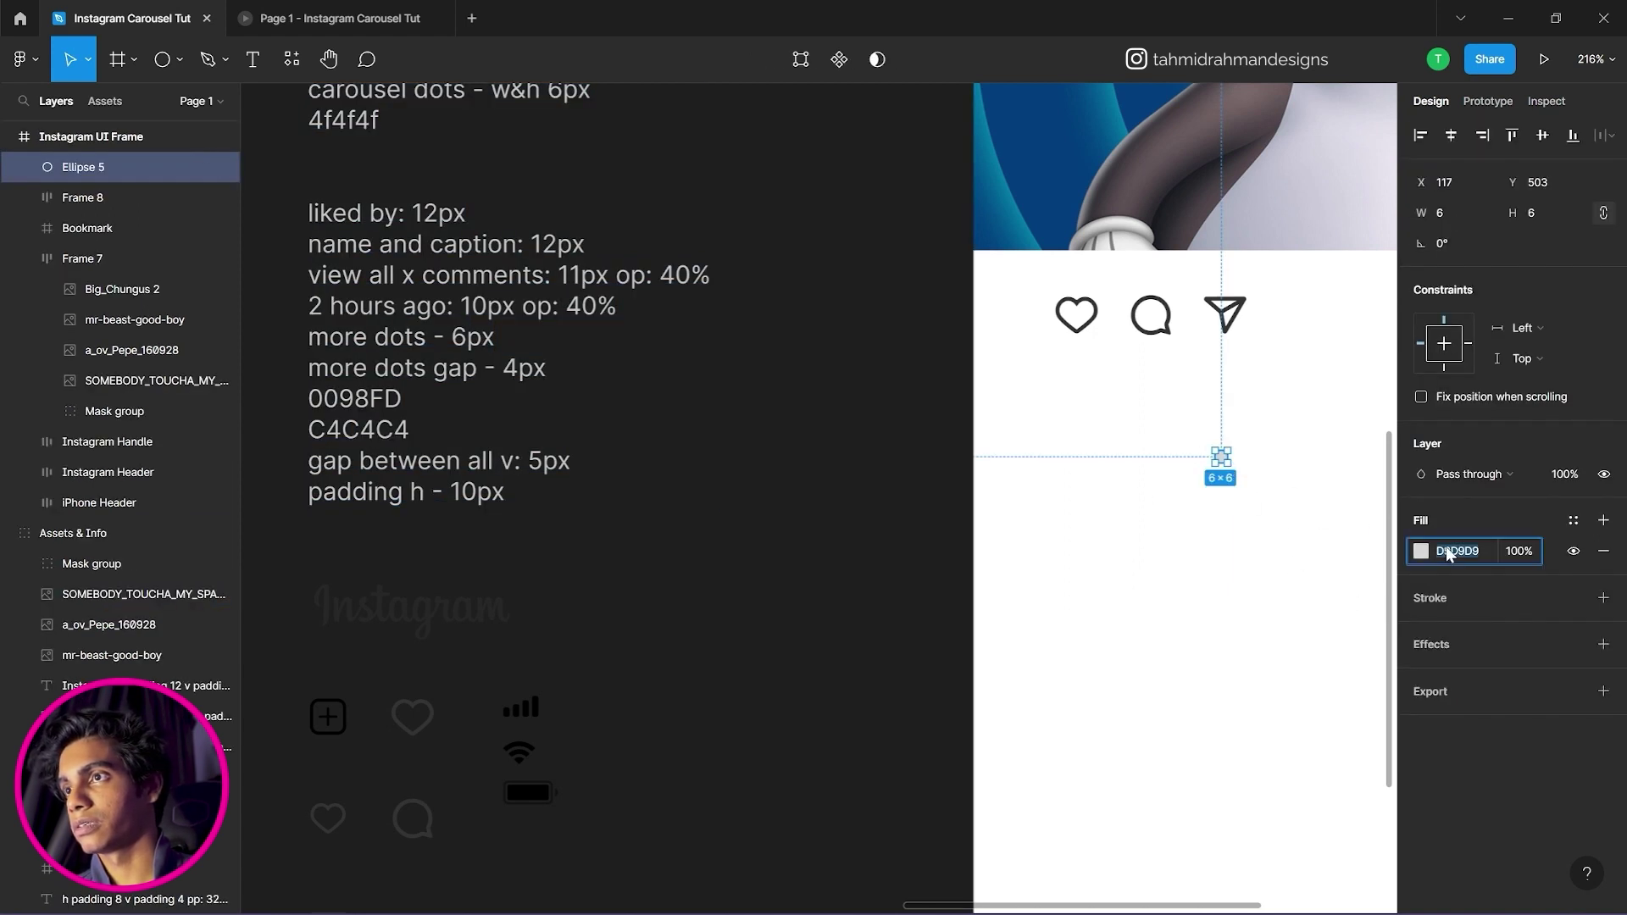
click(1211, 490)
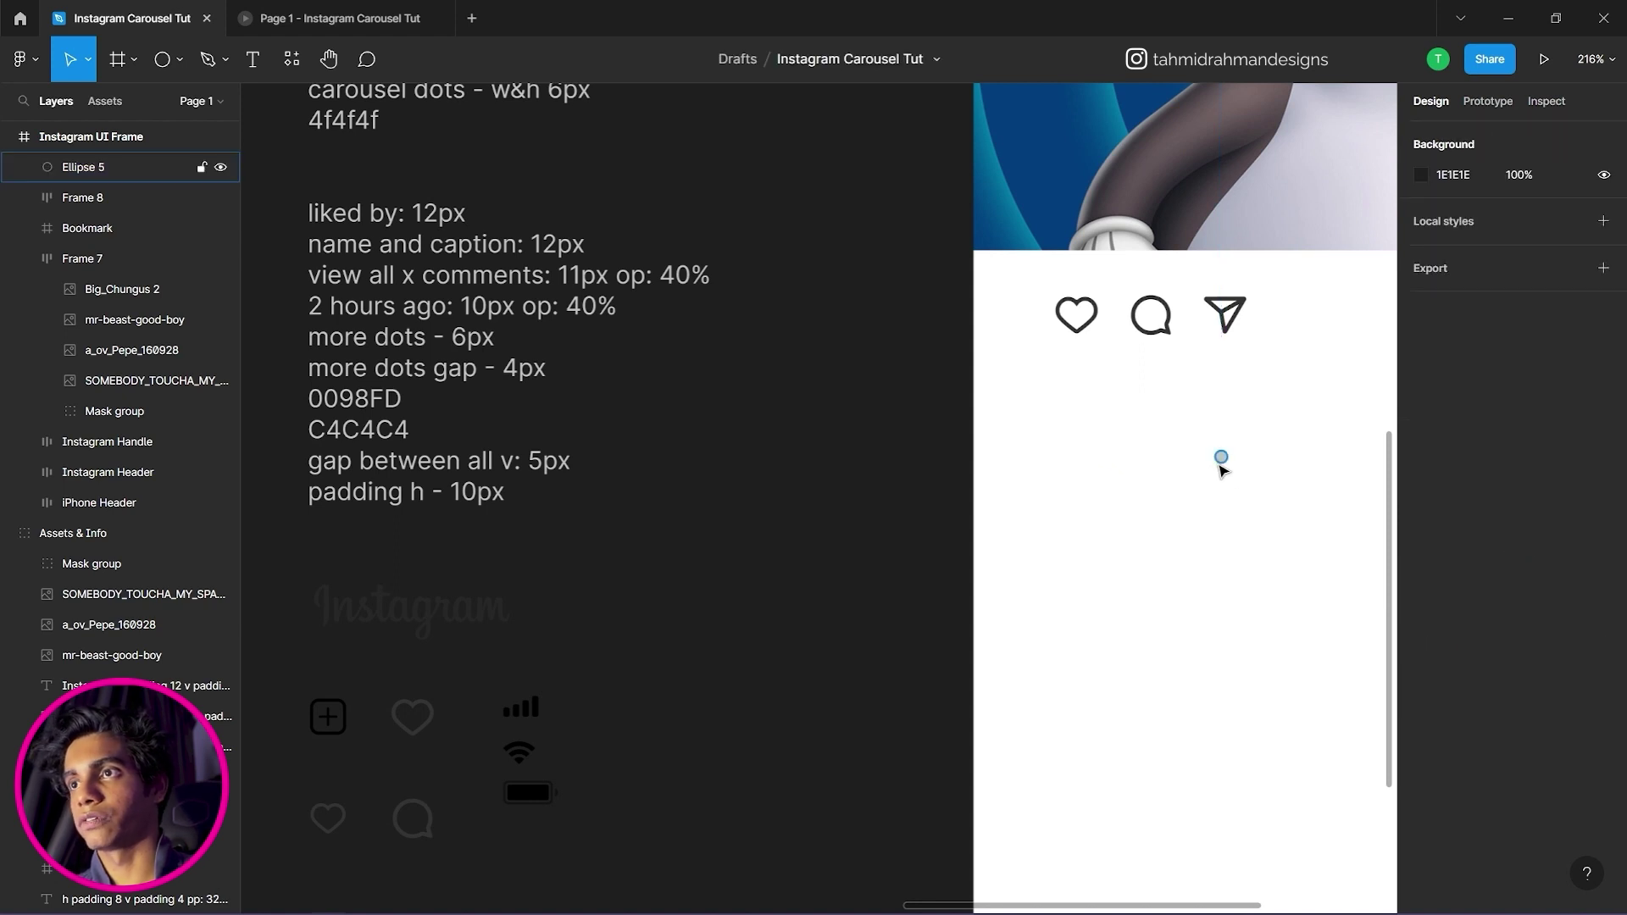
Duplicate the grey circle repeatedly and space the copies evenly in a horizontal row of carousel dots.
drag(1188, 515, 970, 491)
click(1006, 438)
key(ctrl+d)
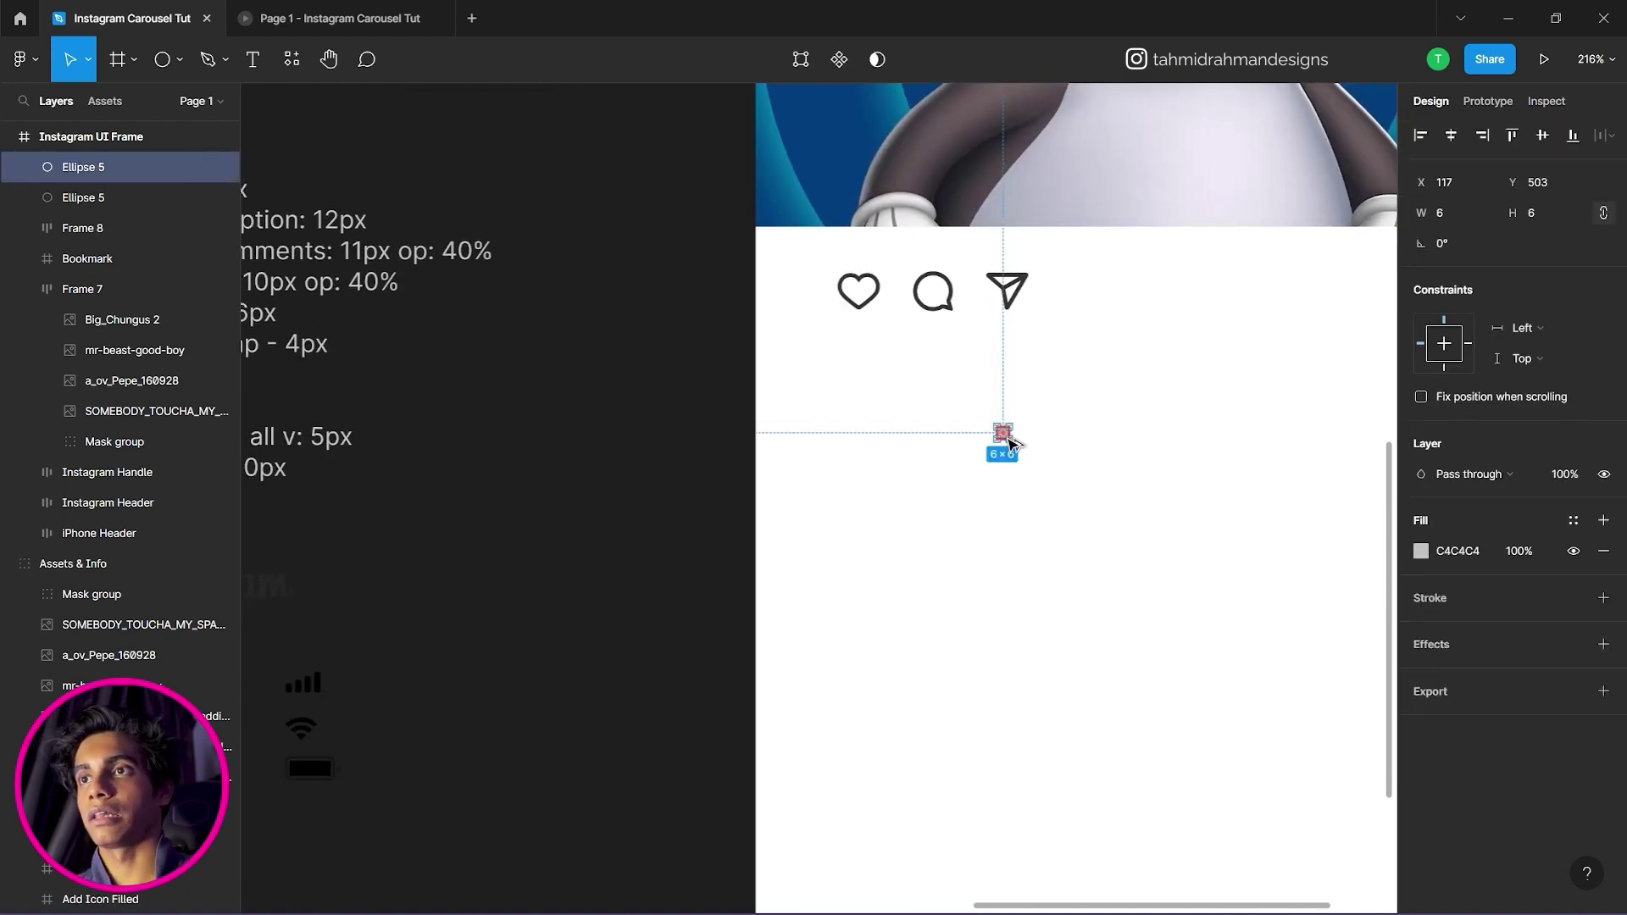
click(1075, 446)
click(1004, 435)
key(ctrl+d)
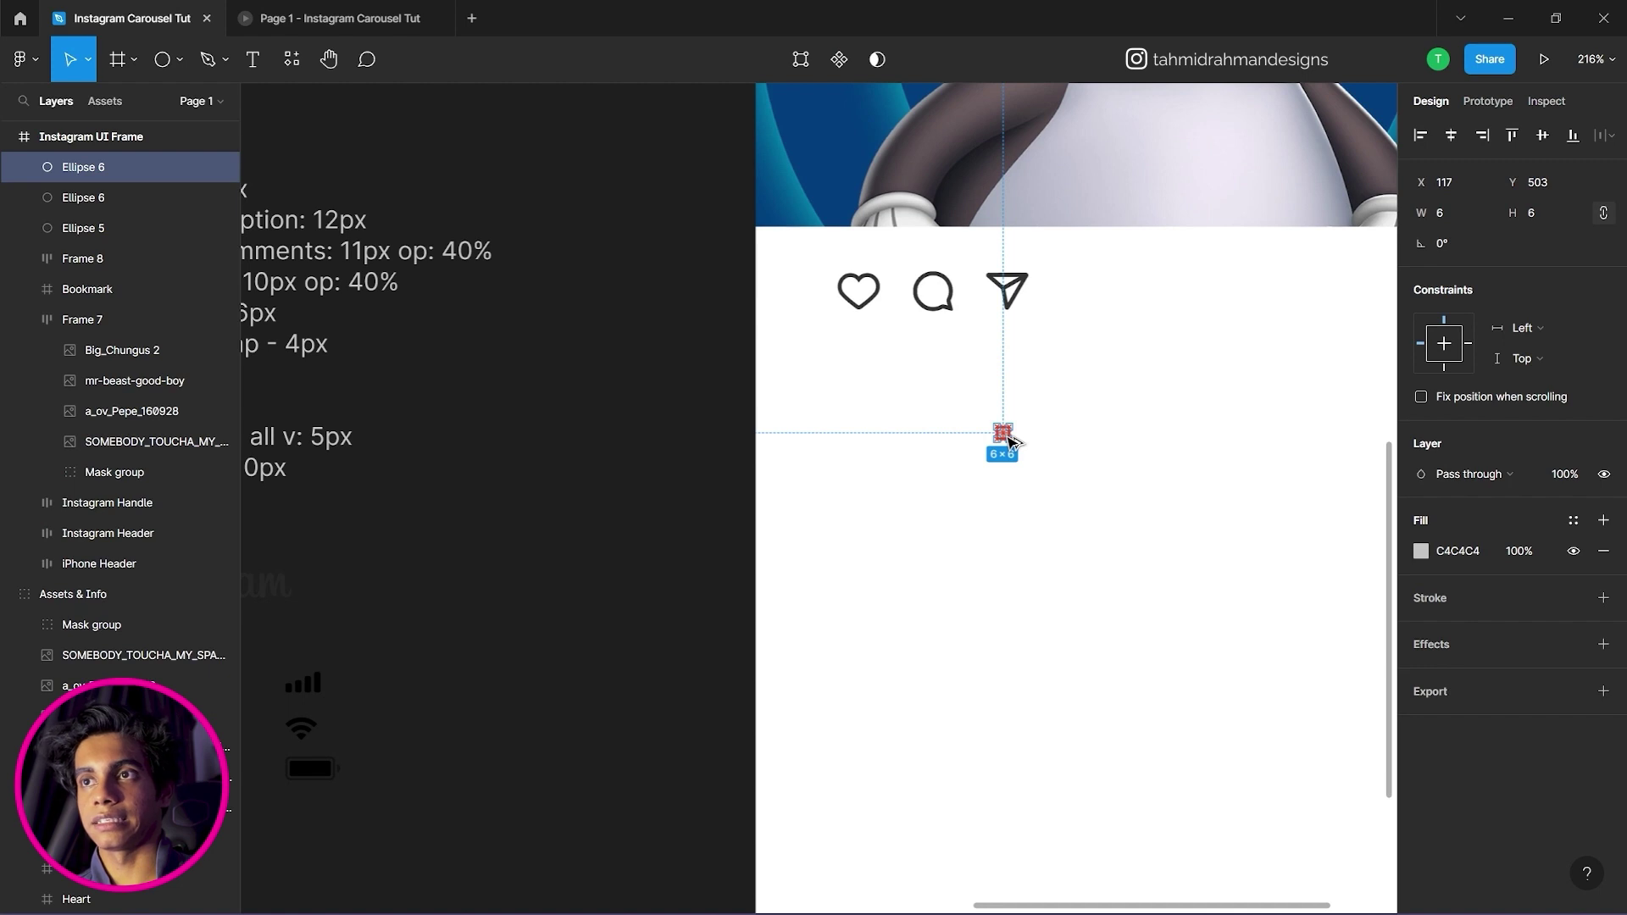
drag(1008, 438, 1096, 439)
click(1060, 447)
click(1090, 462)
click(1089, 519)
Copy the blue colour code 0098FD from the spec notes.
scroll(1161, 501, left, 3)
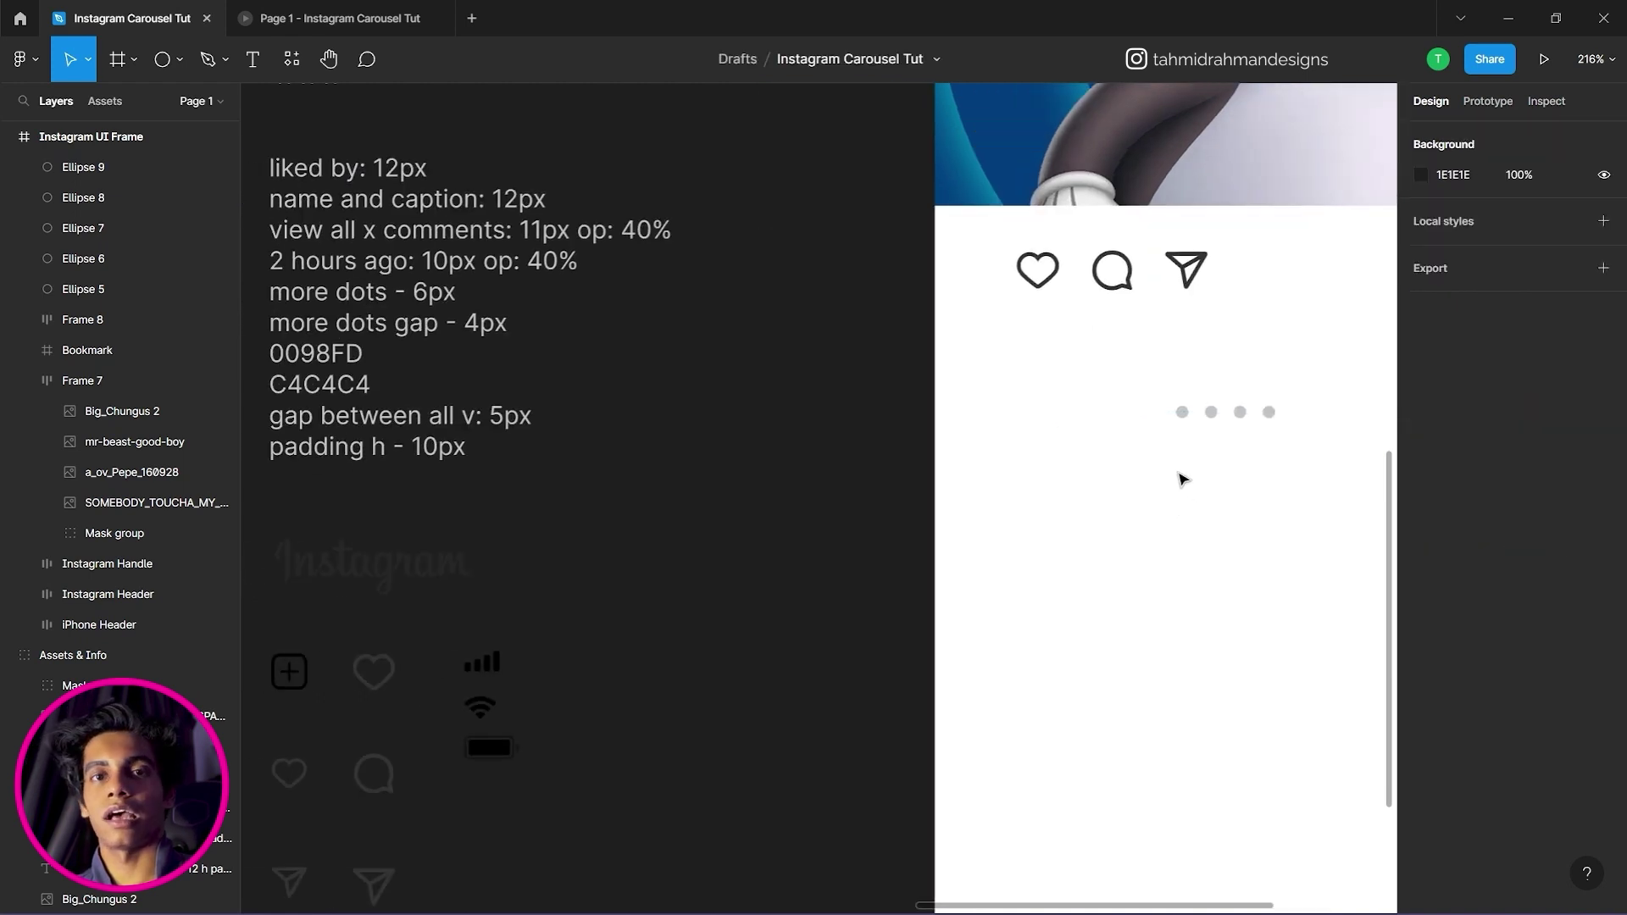
click(1182, 415)
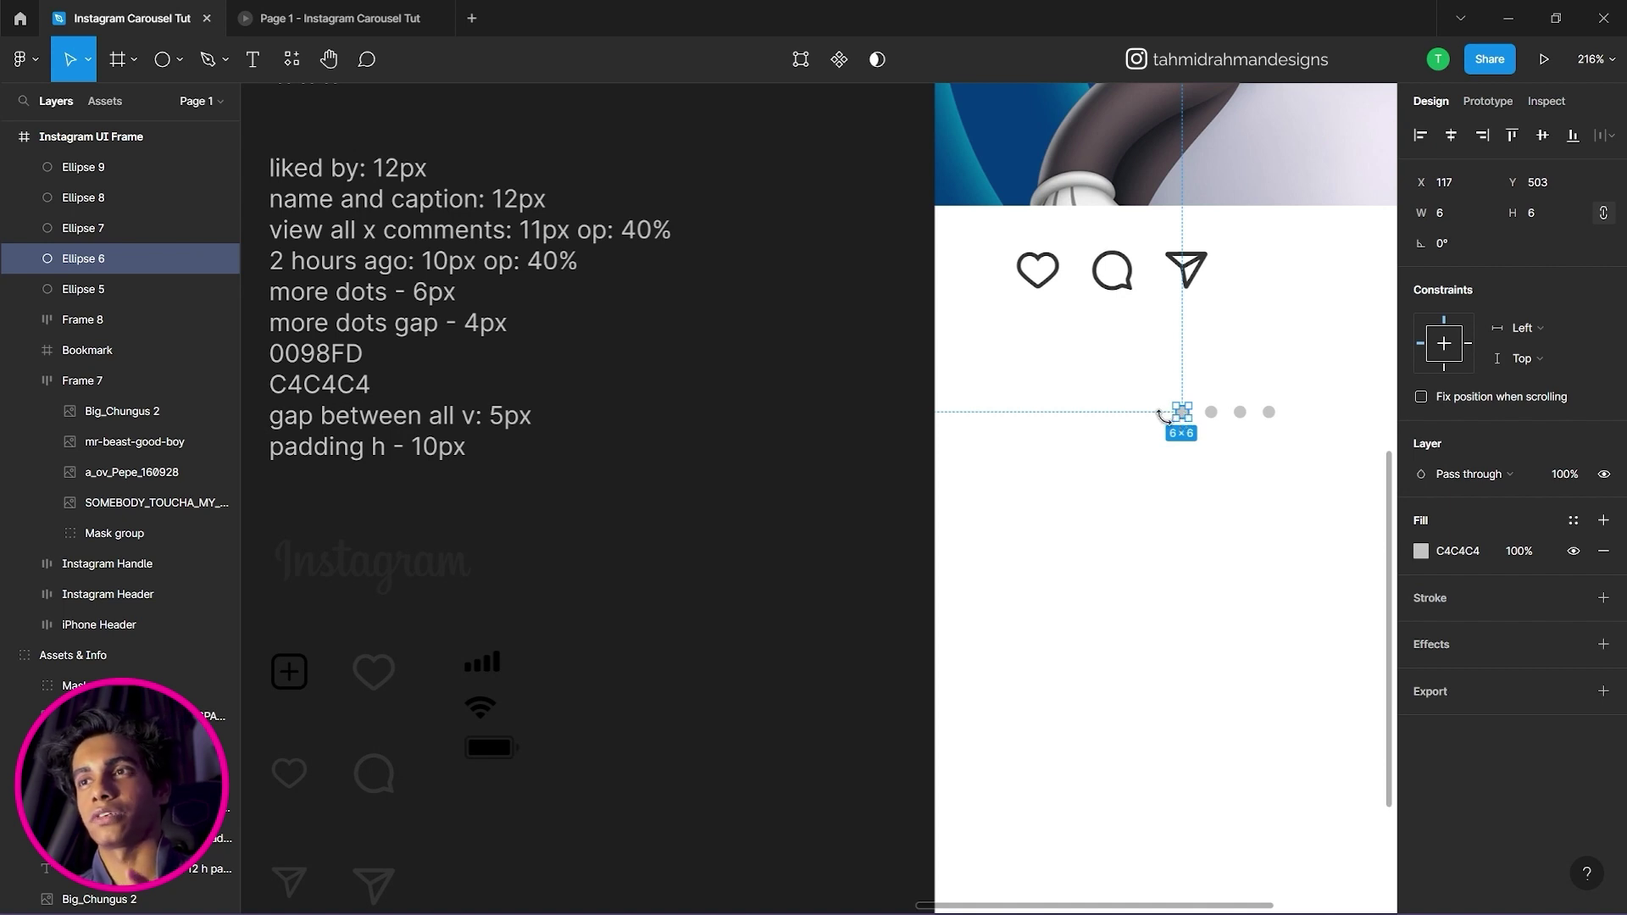
click(337, 364)
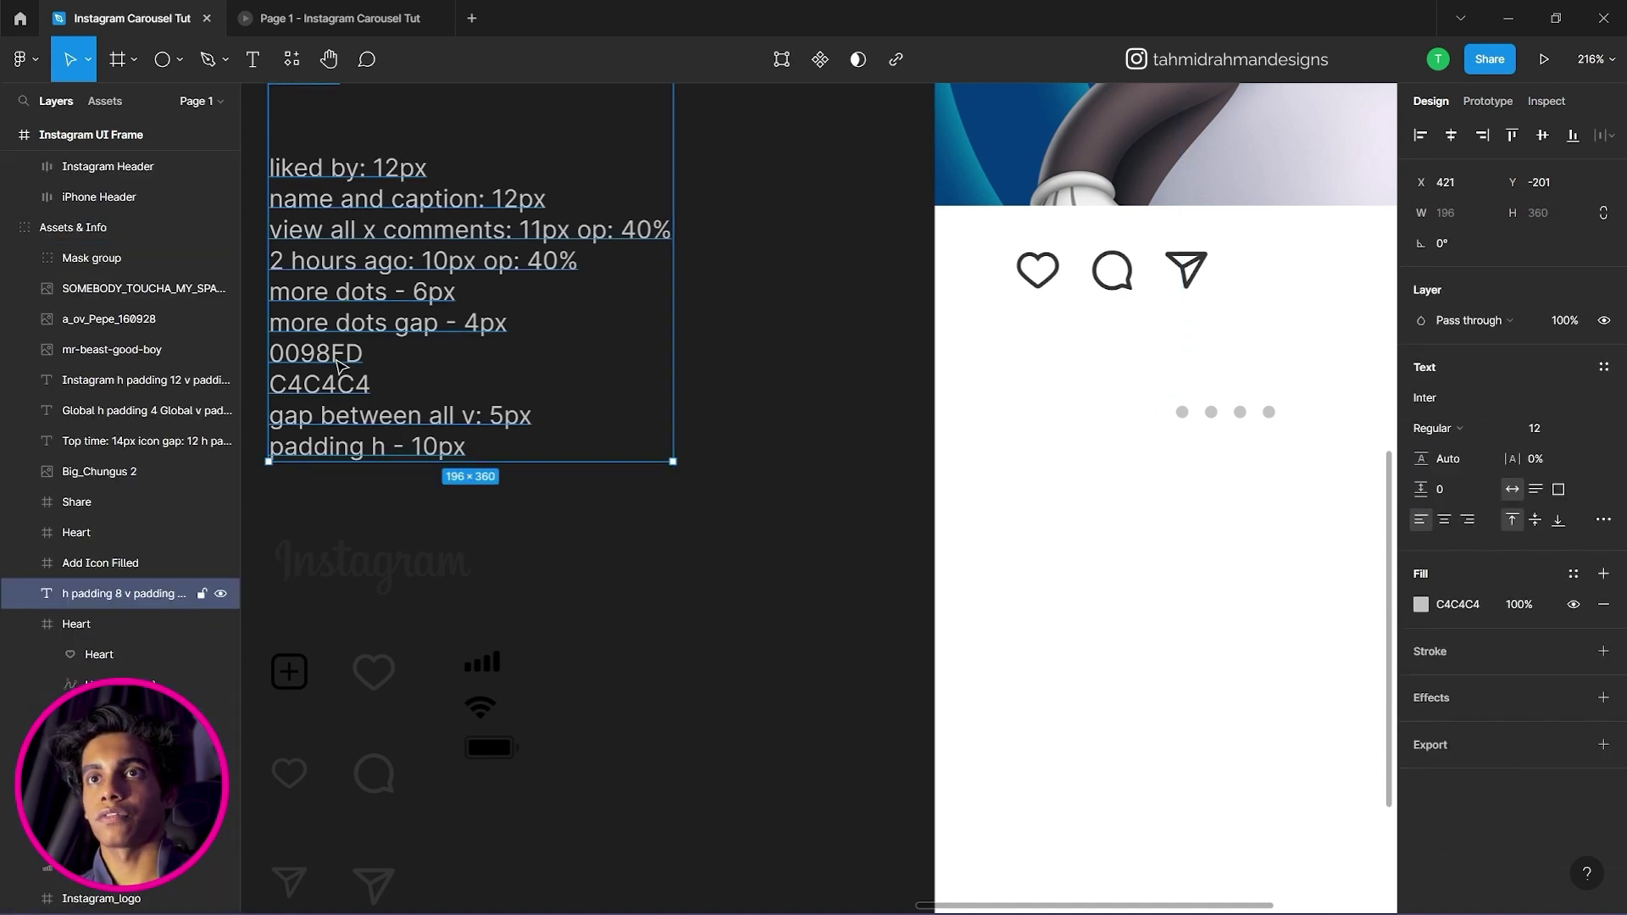
double_click(334, 354)
key(ctrl+c)
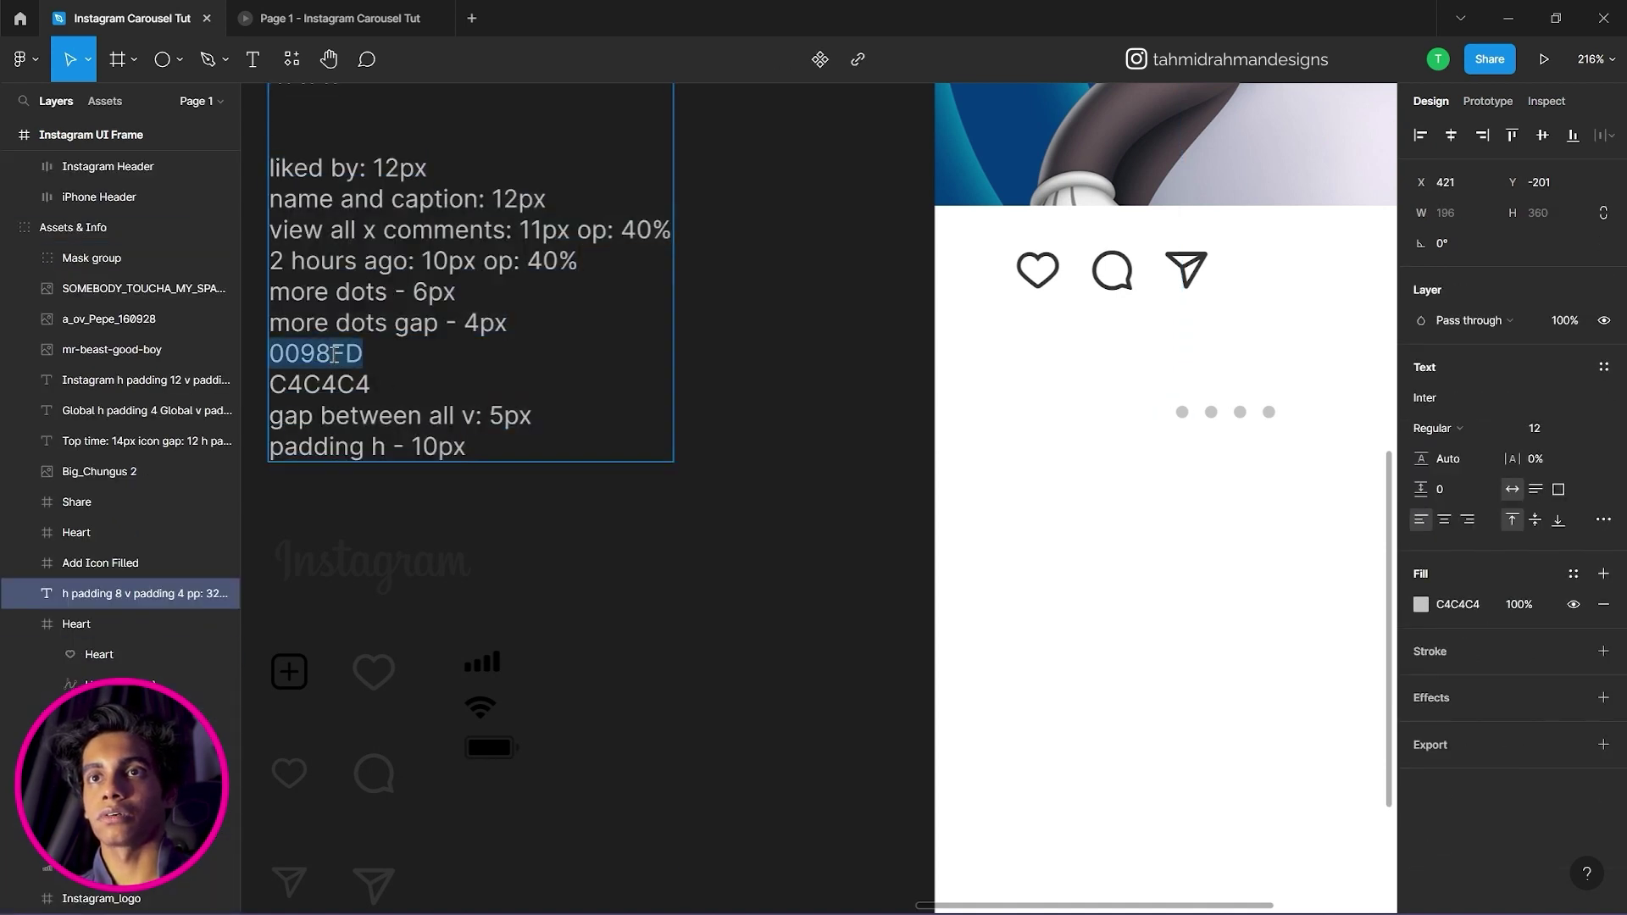
Apply the copied 0098FD as the fill colour of the first visible dot in the carousel row.
key(Escape)
click(1183, 413)
click(1473, 552)
key(ctrl+v)
key(Return)
click(1233, 515)
Select all the carousel dots and wrap them in a horizontal auto layout.
drag(1252, 512, 835, 511)
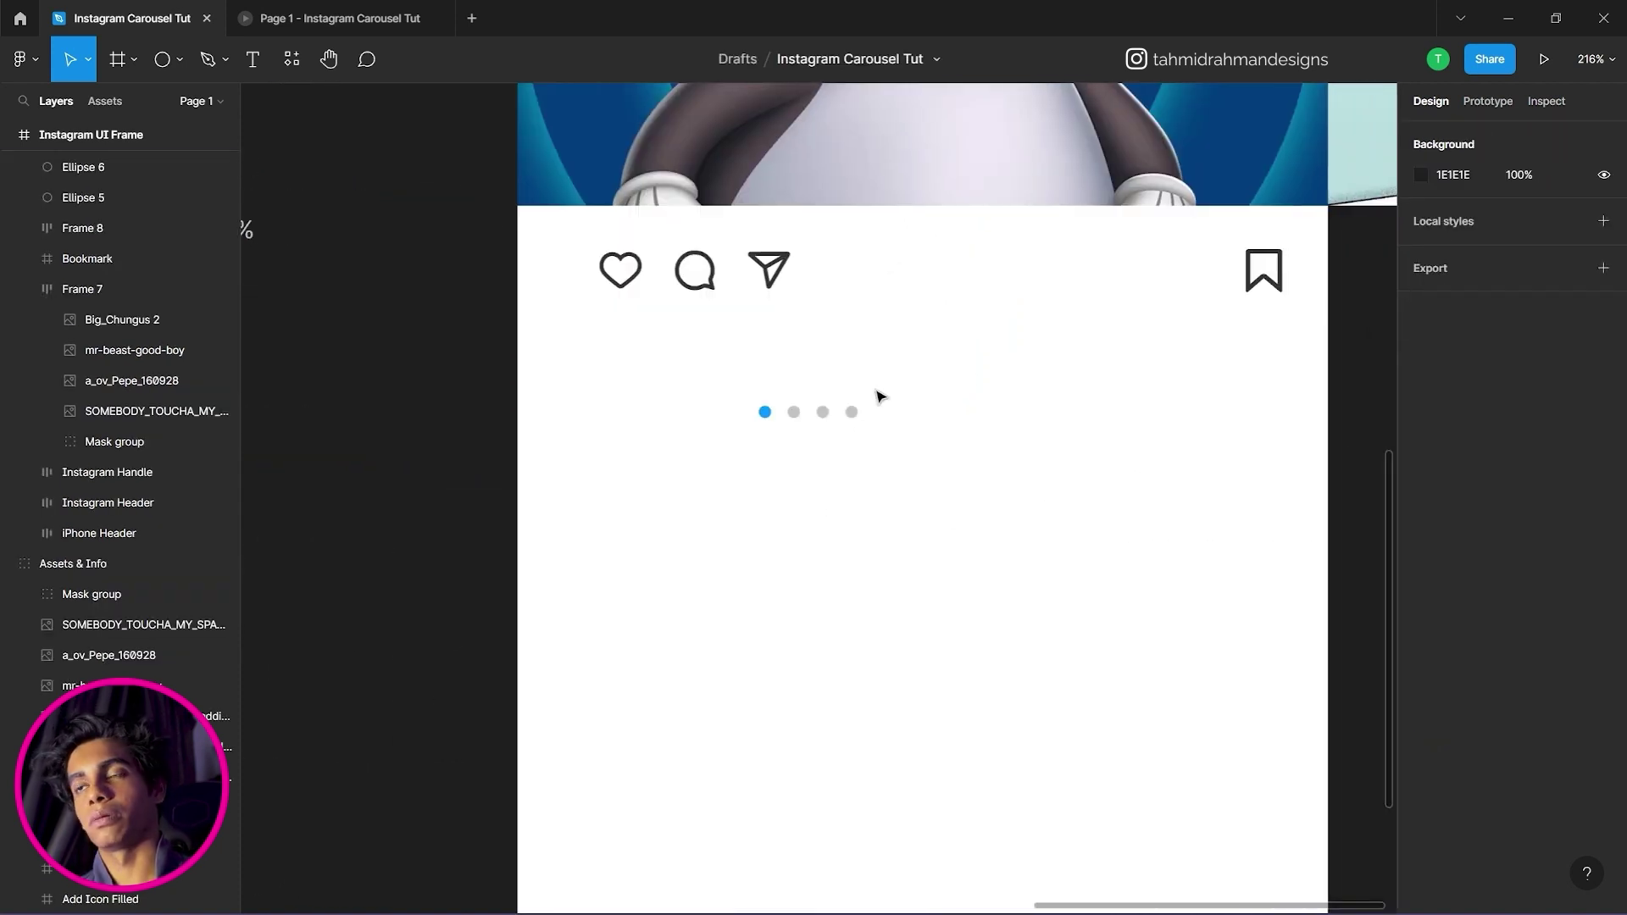
drag(882, 392, 1180, 533)
click(785, 495)
drag(1271, 411, 1062, 499)
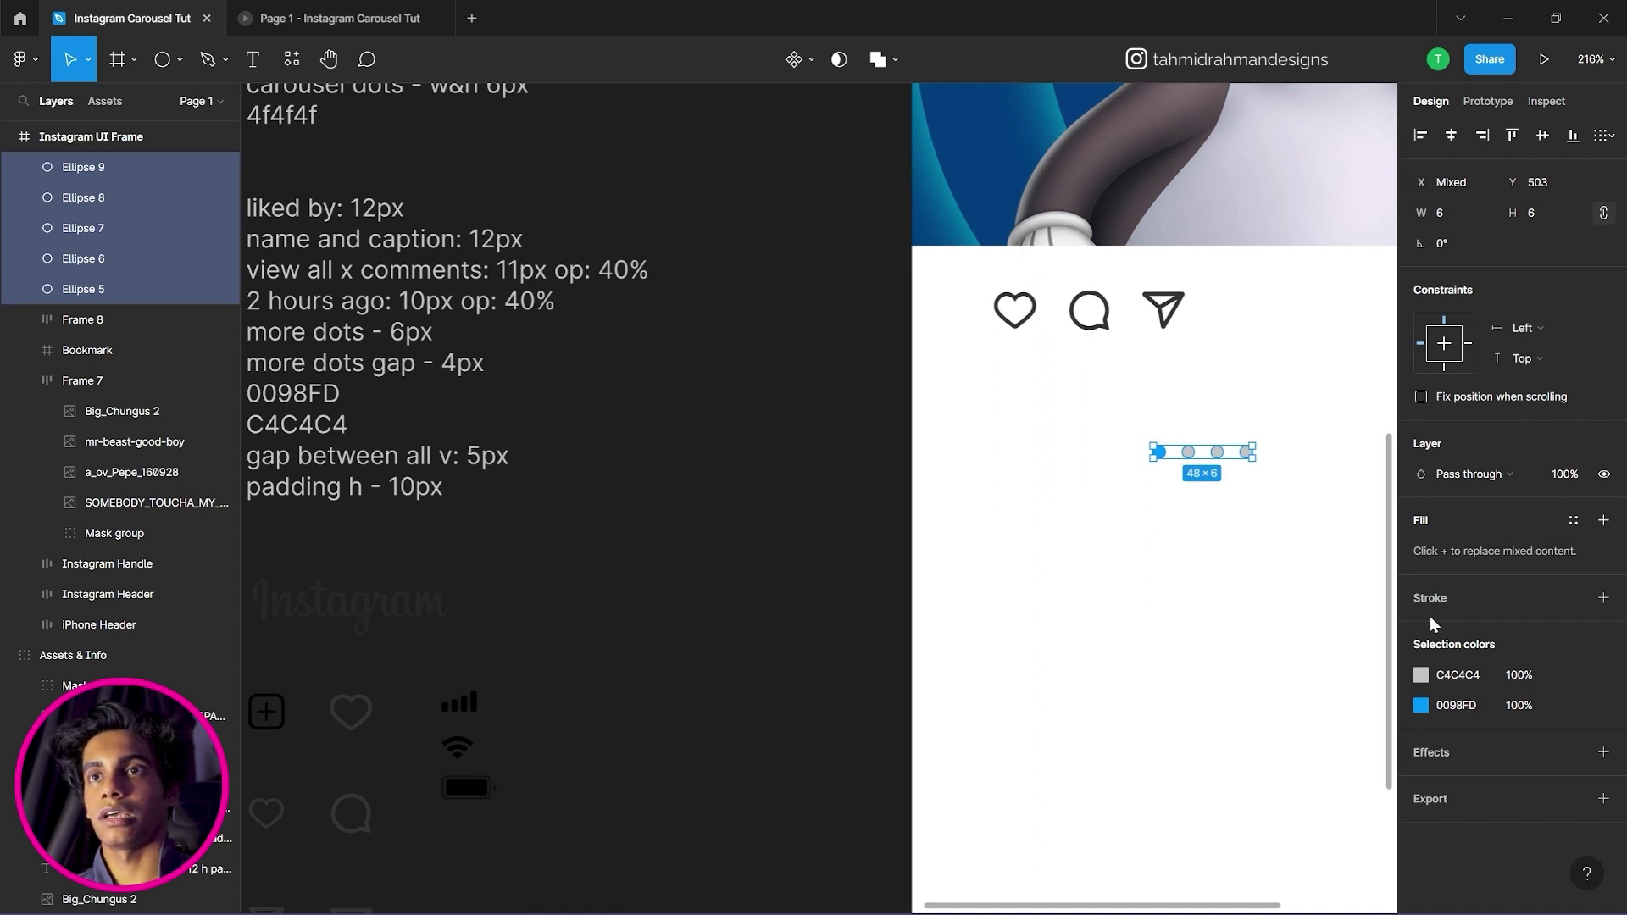
right_click(1224, 454)
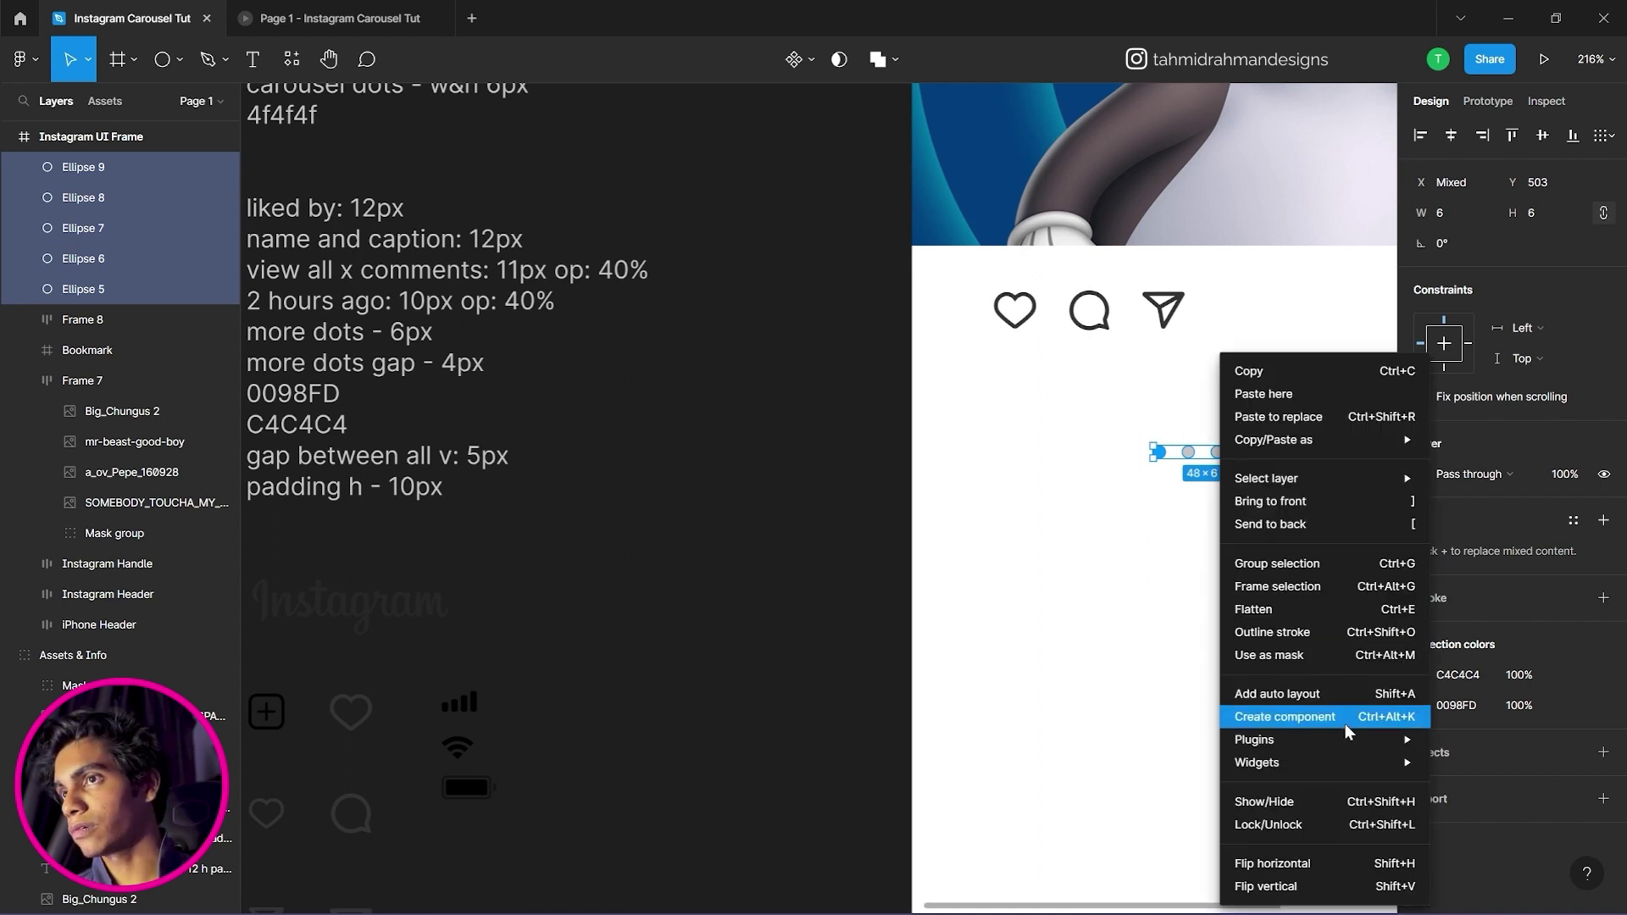
click(1344, 698)
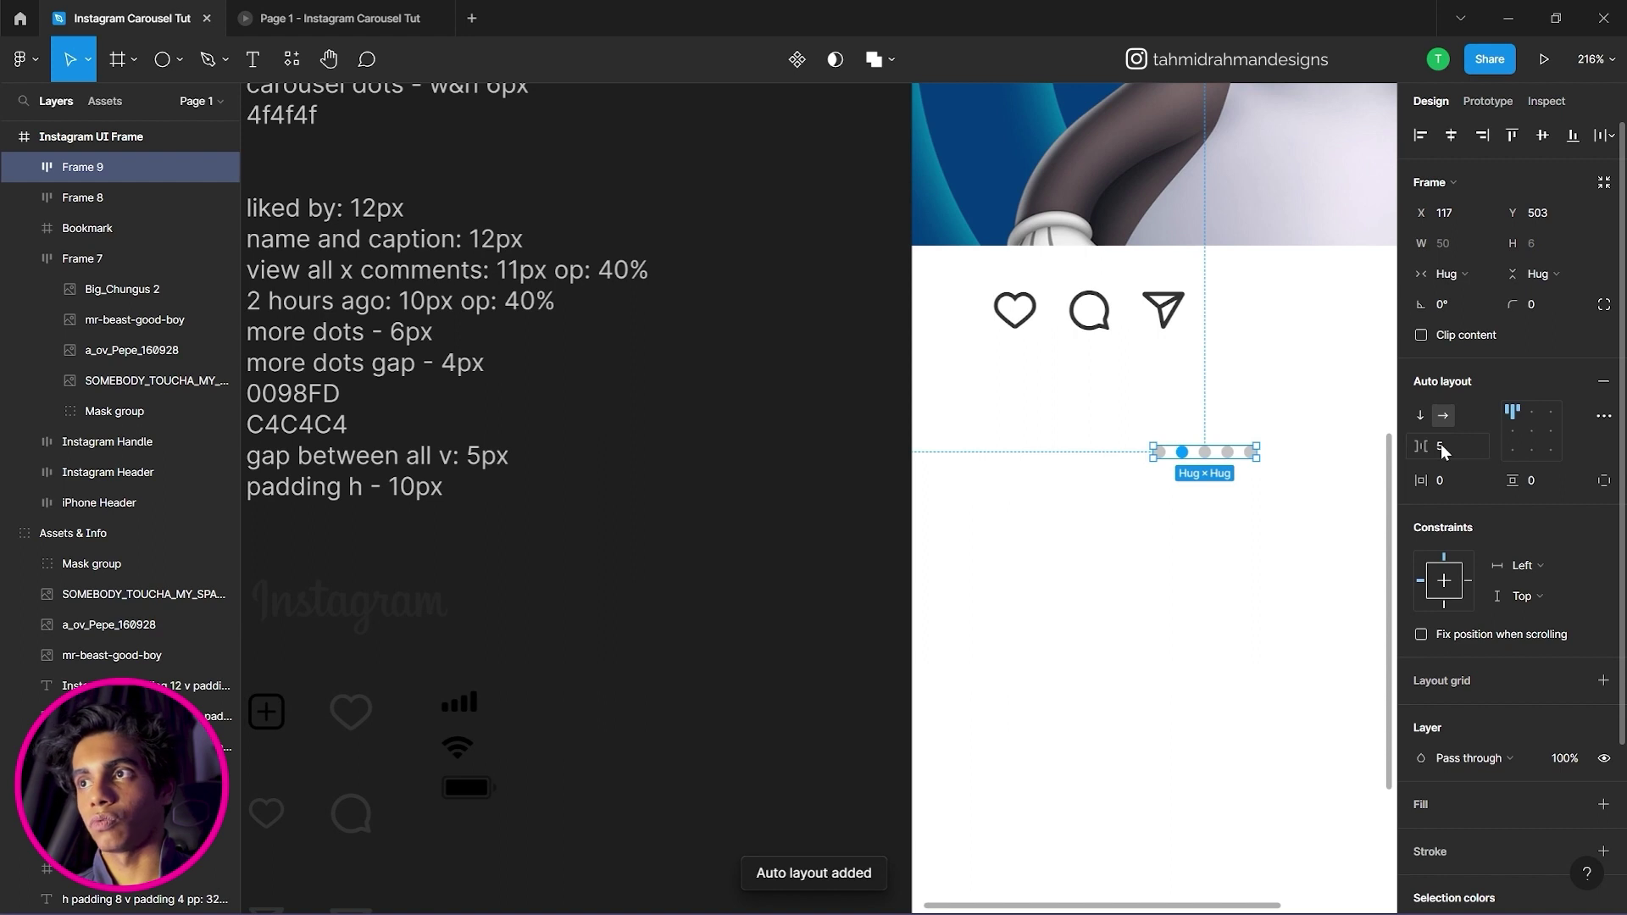
Set the auto layout spacing between the carousel dots to 4.
text(4)
key(Return)
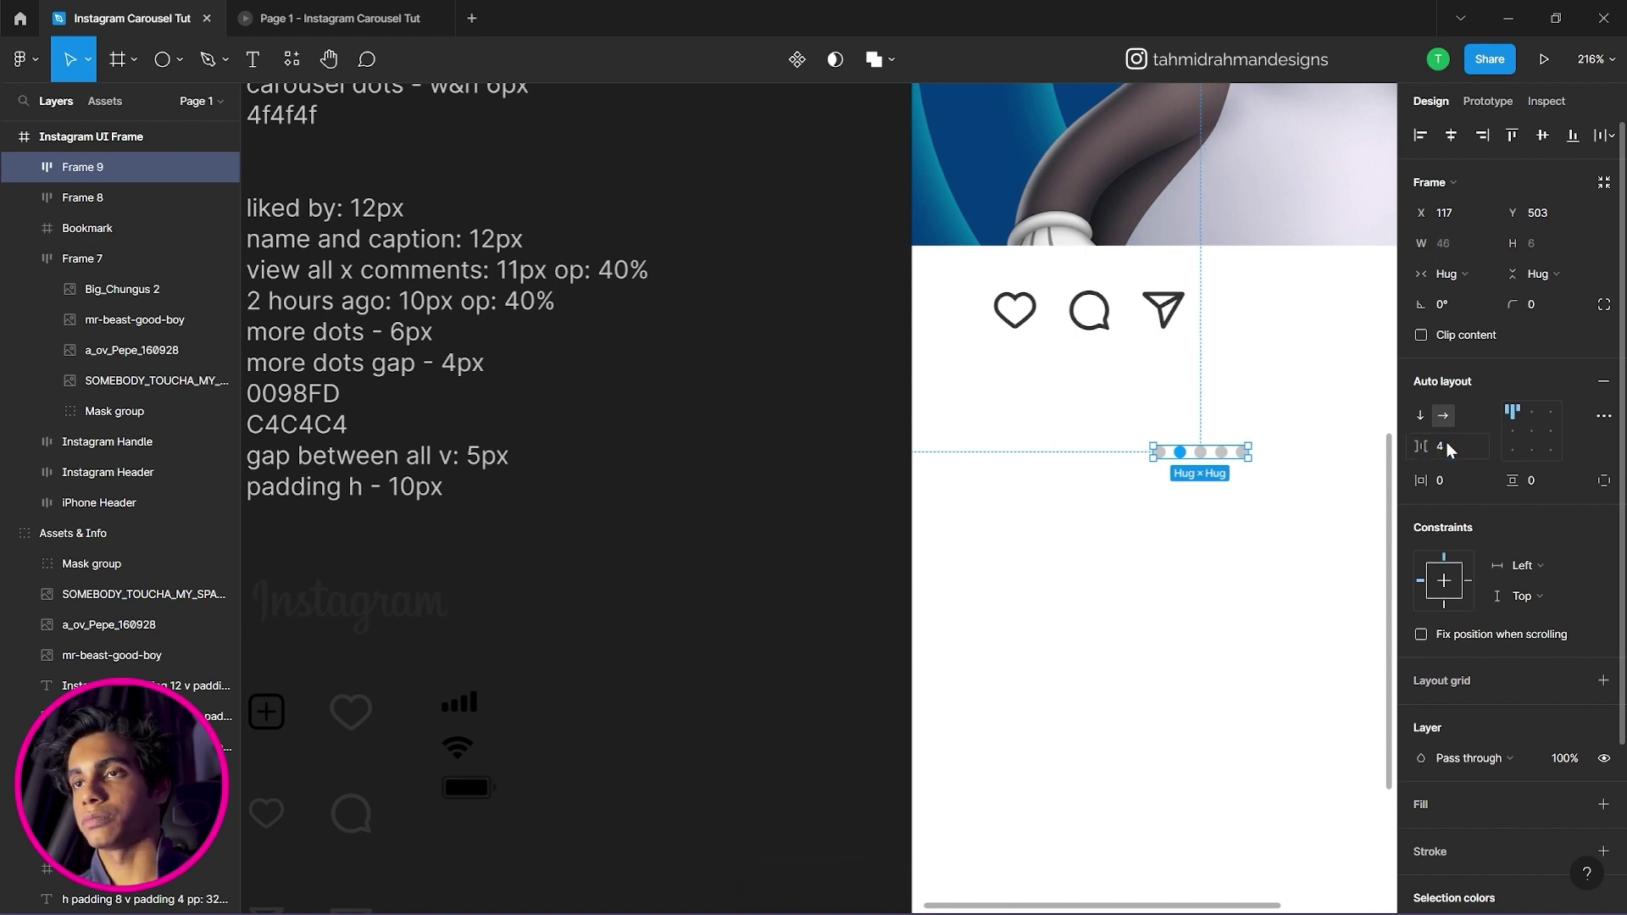
click(1242, 506)
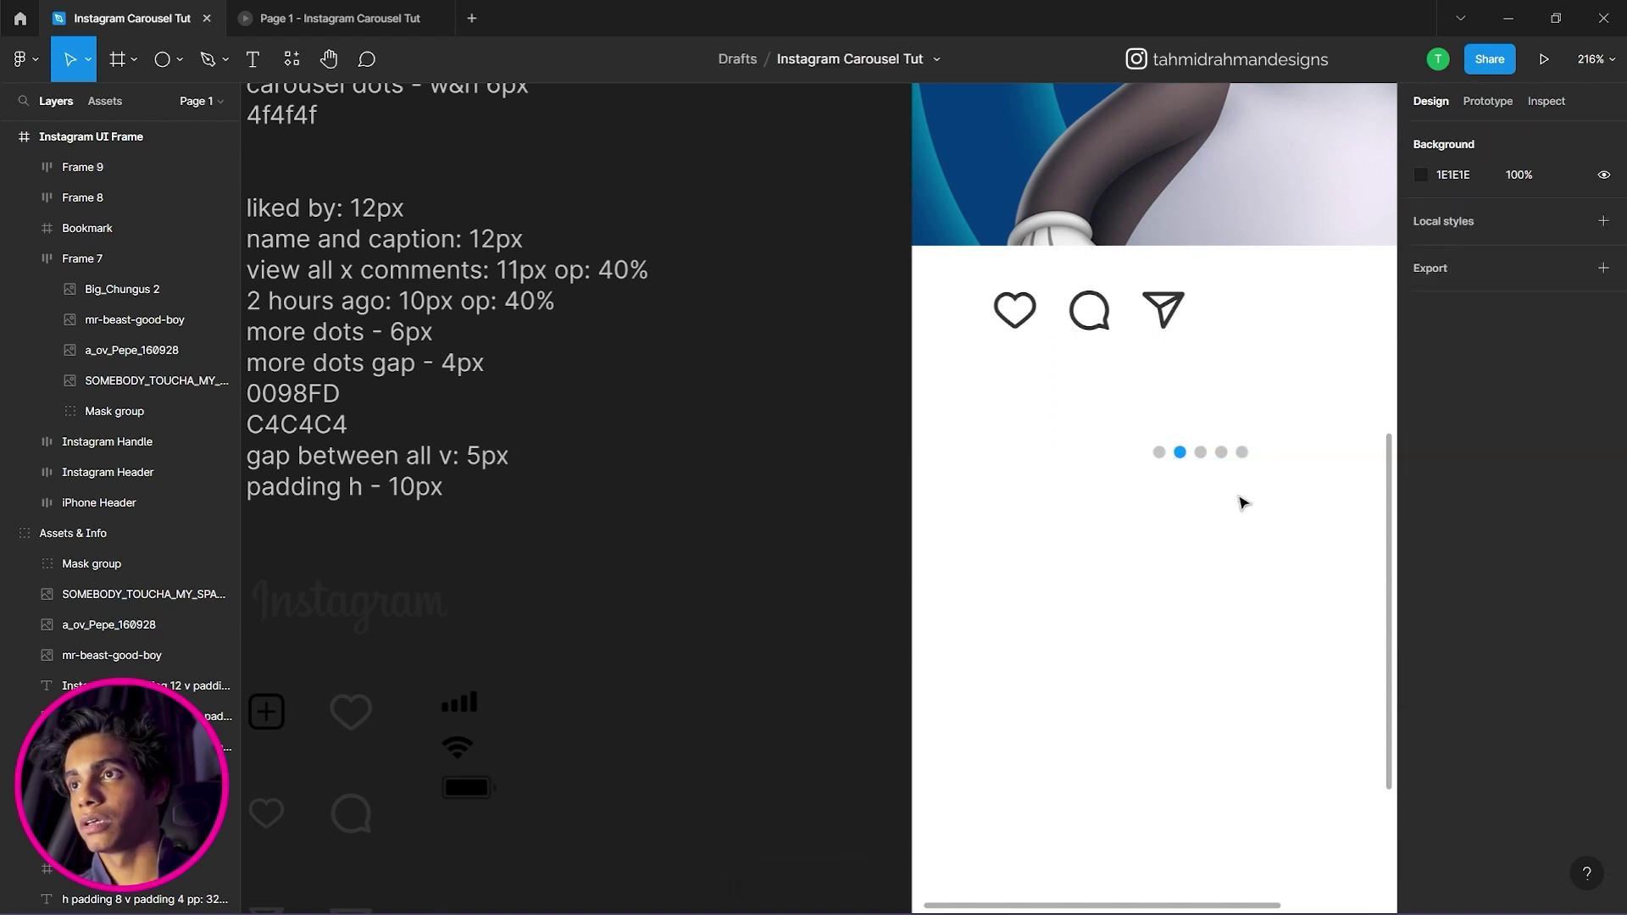
Delete the extra grey dot in front of the blue dot from the auto layout frame.
click(1176, 462)
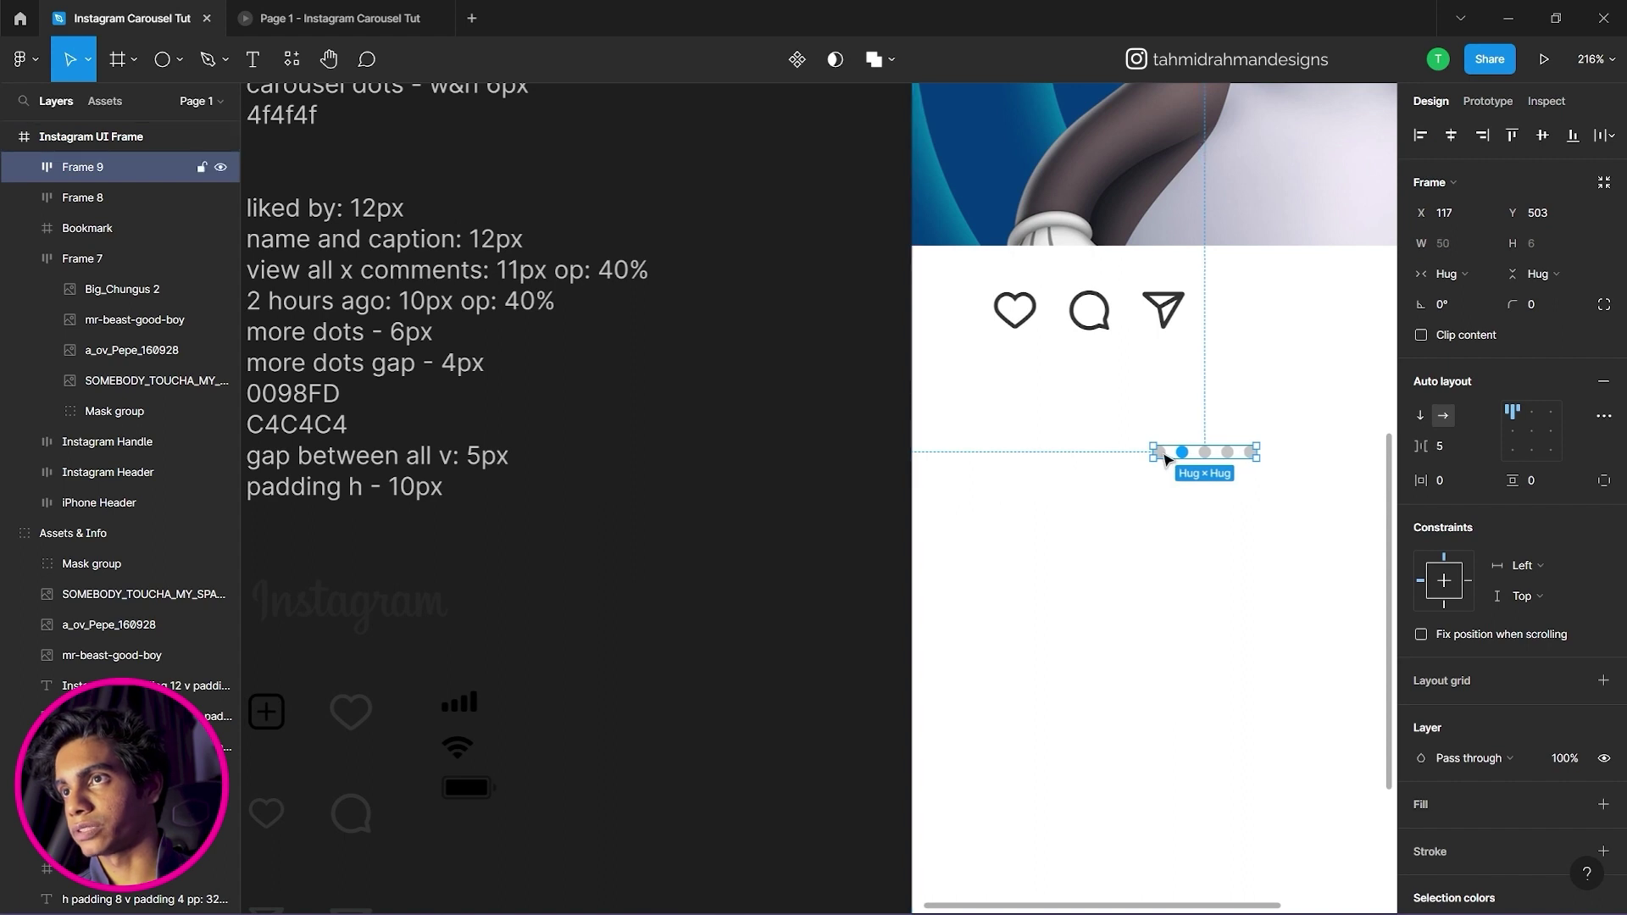
double_click(1165, 457)
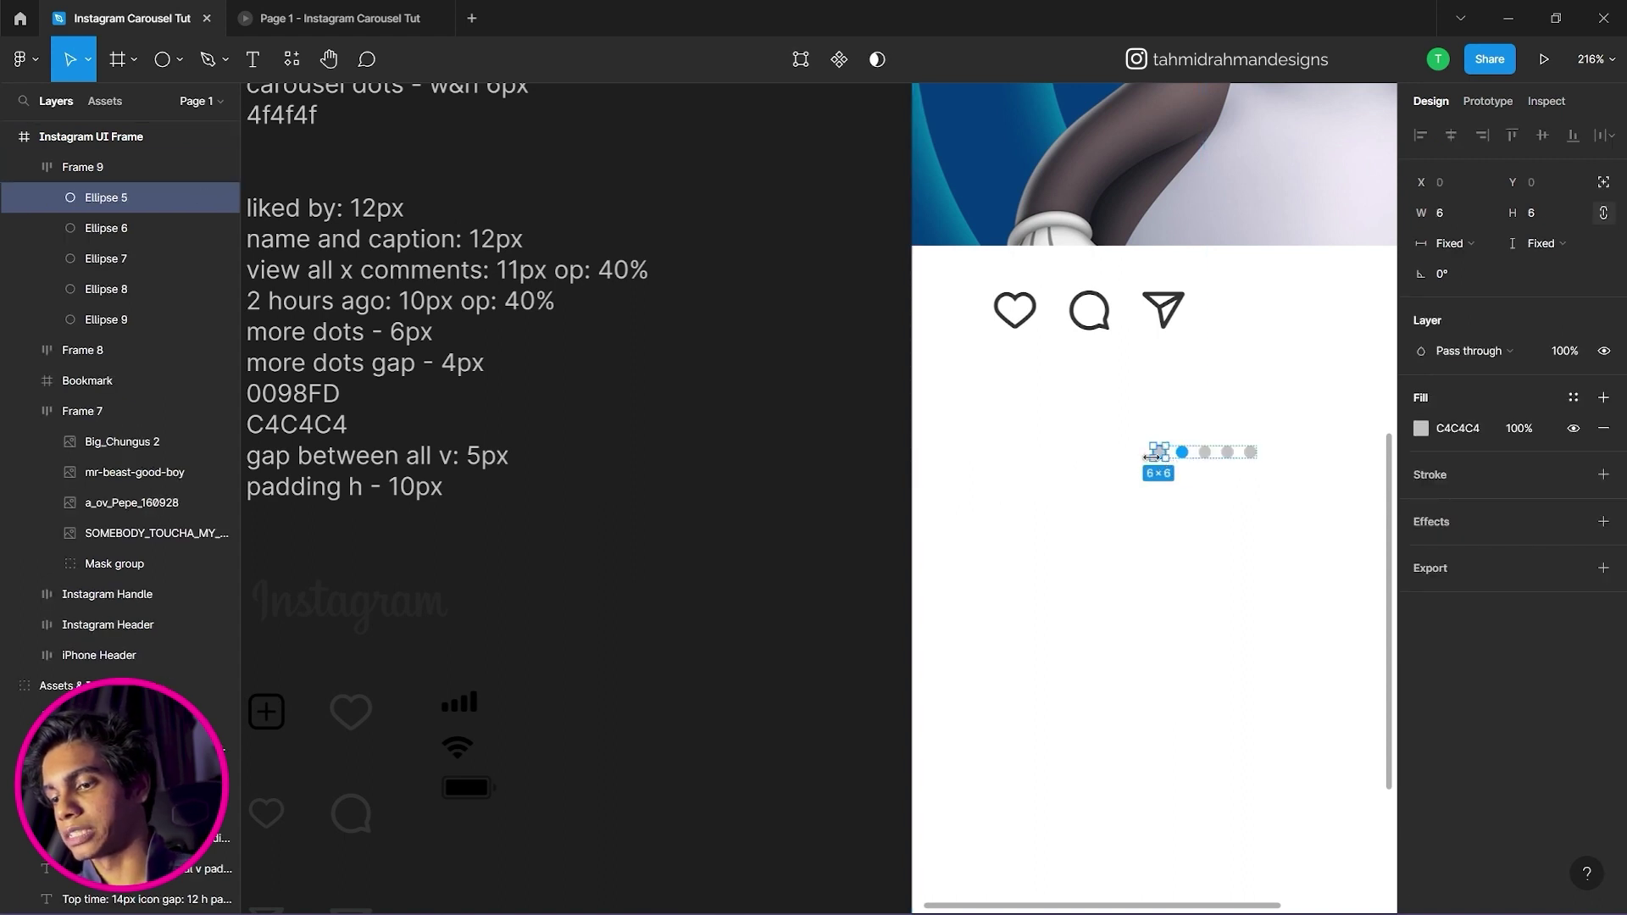
key(Delete)
Set the spacing of the four-dot auto layout to 4 and align its contents to the centre.
click(1221, 458)
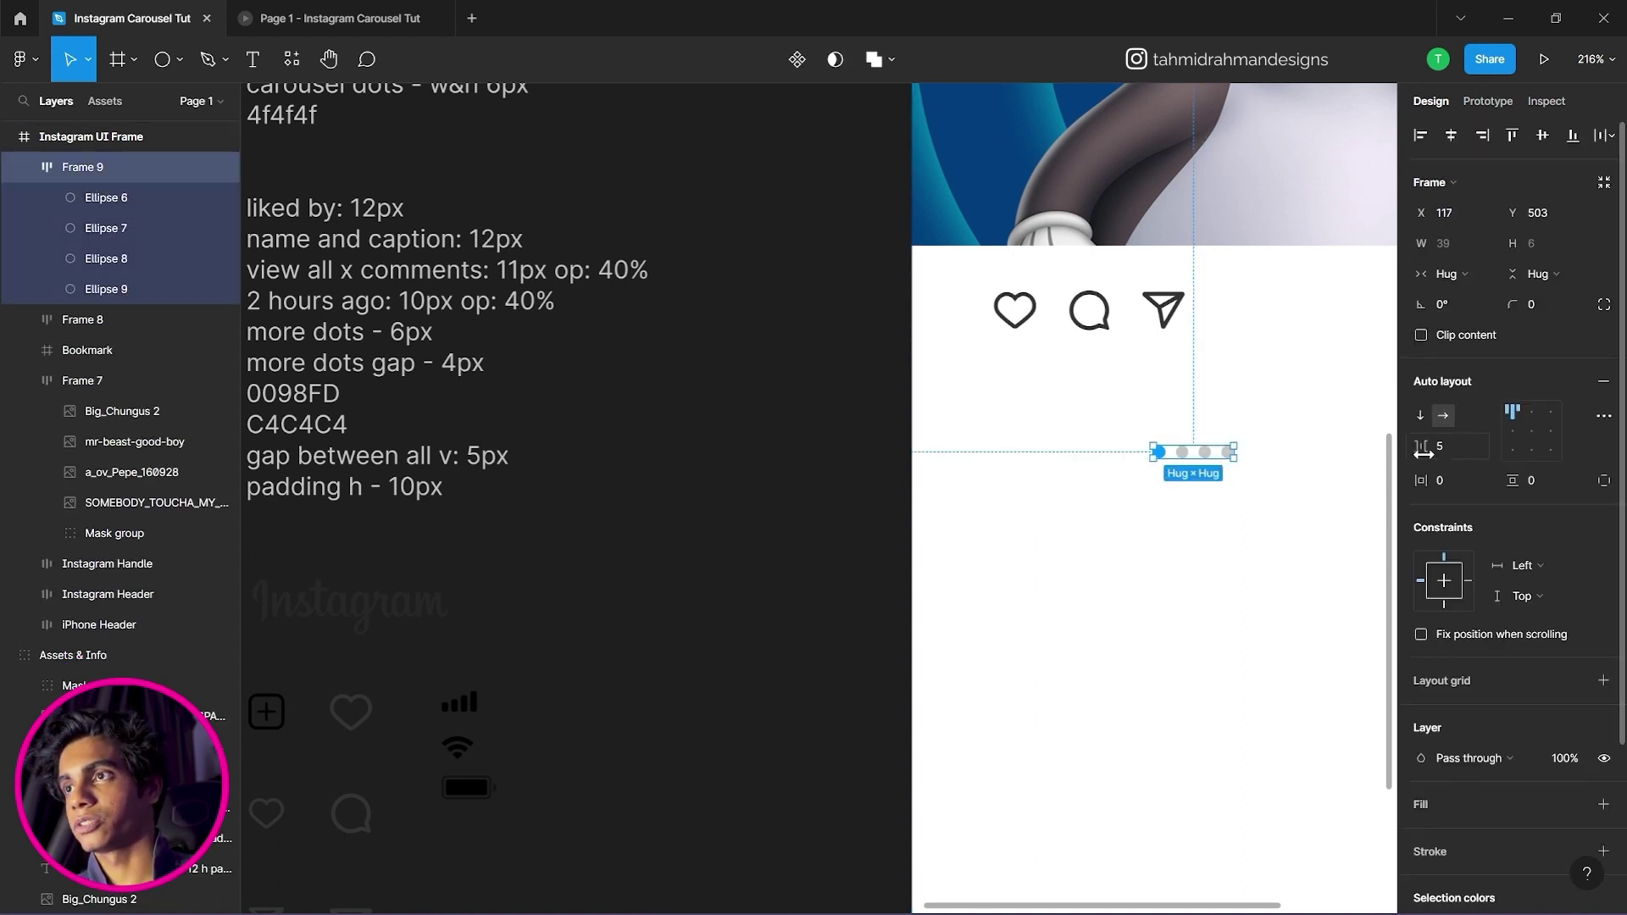
text(4)
key(Return)
click(1531, 431)
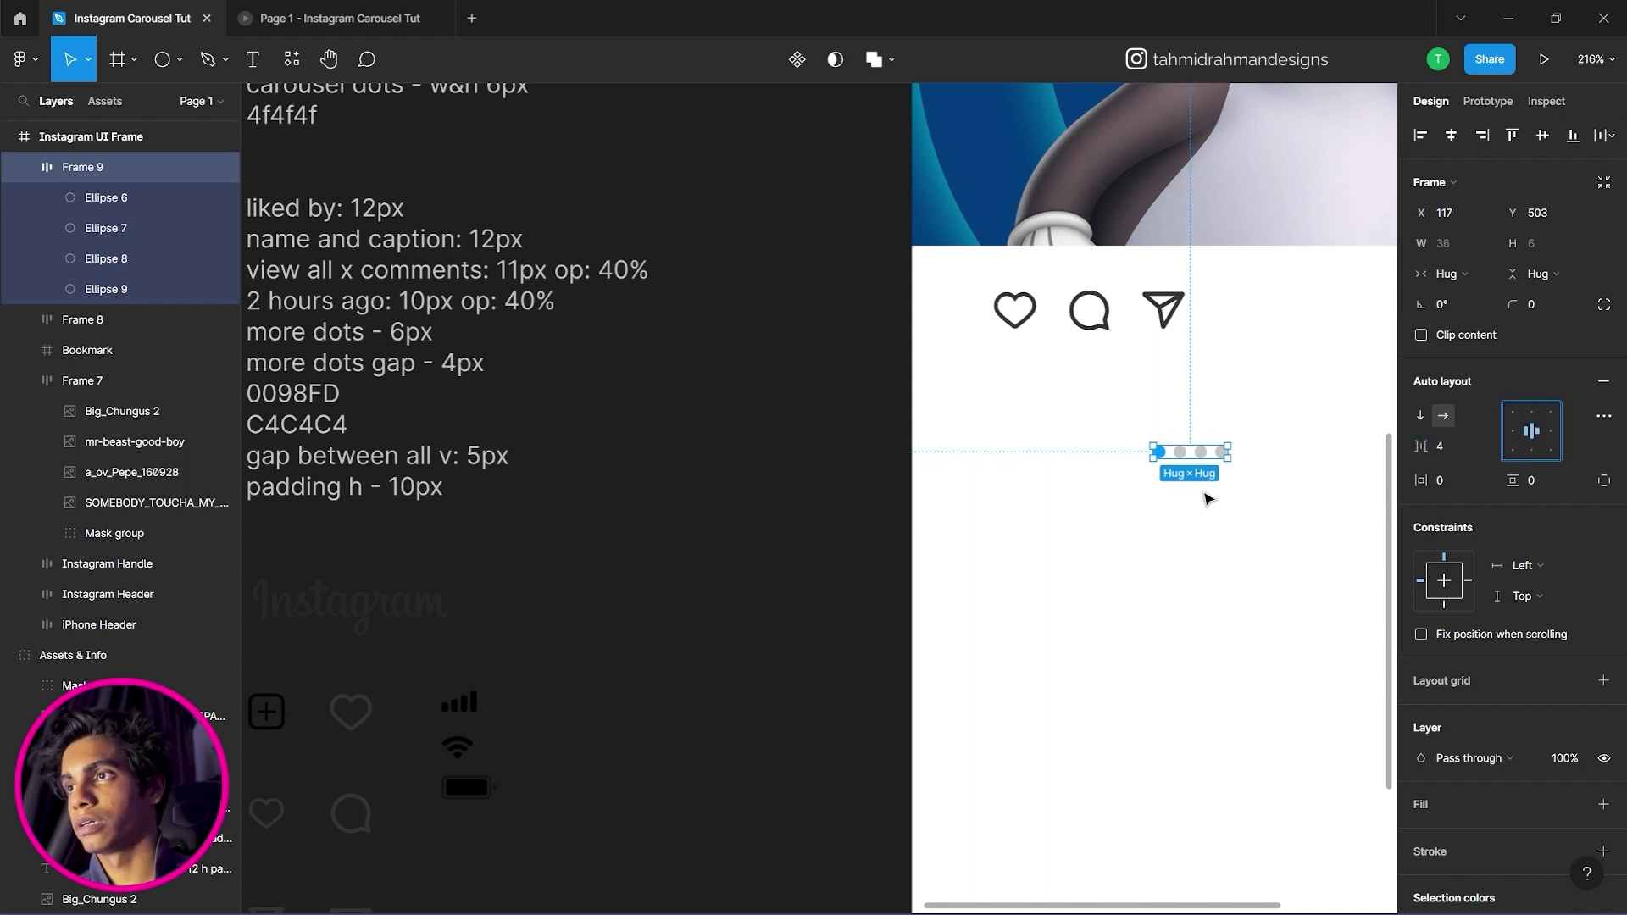
click(1185, 553)
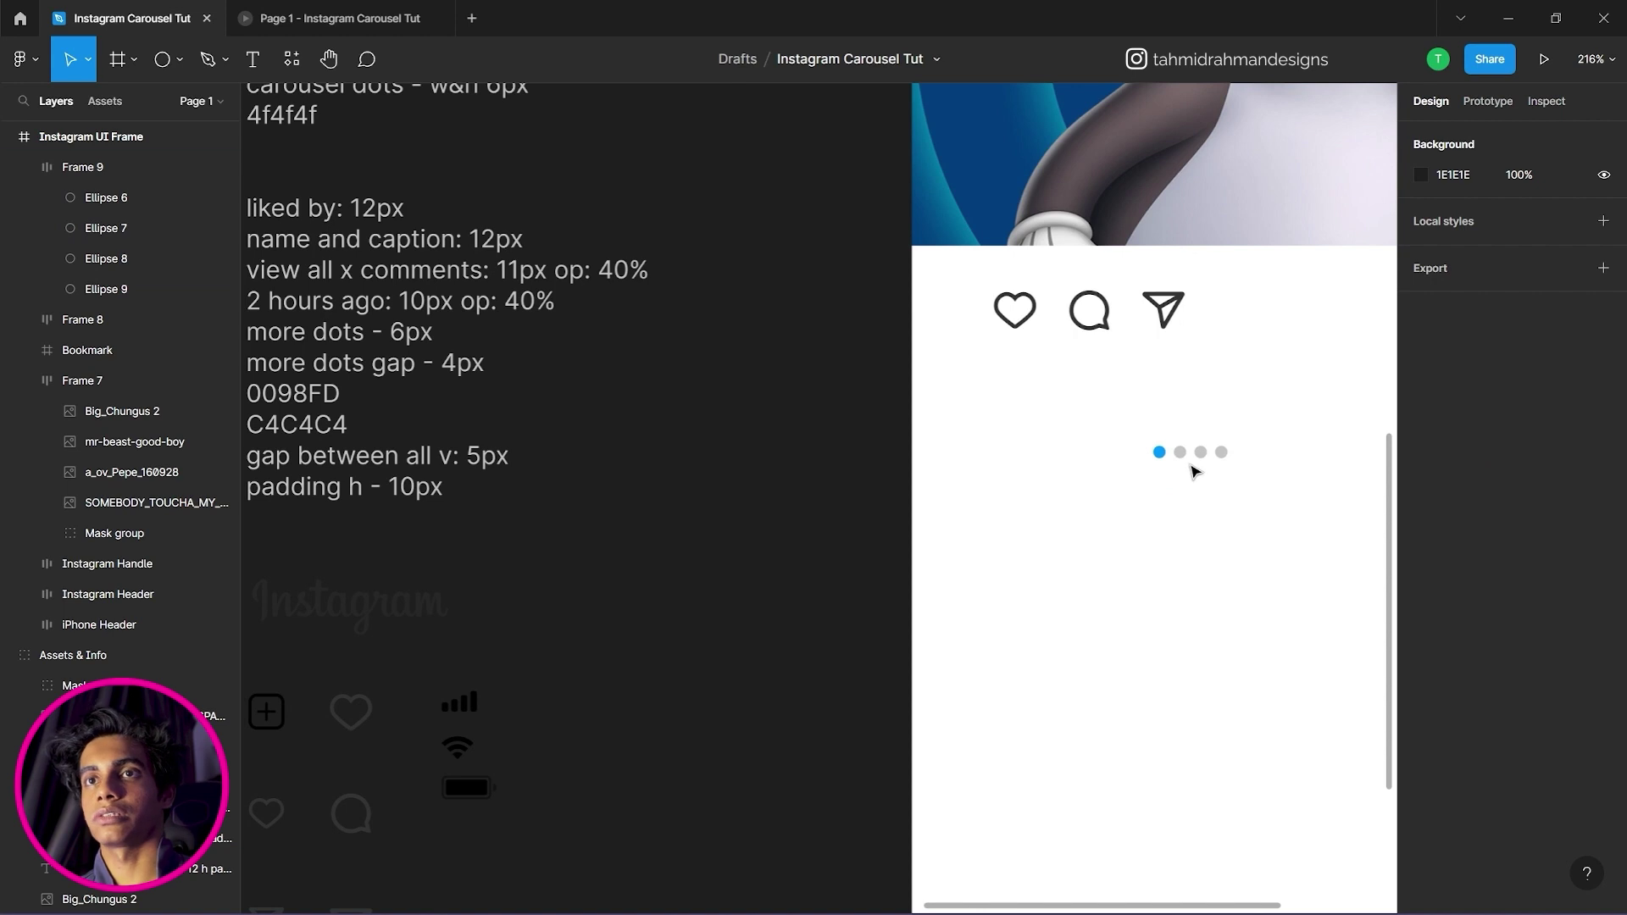
Move the carousel dots up into the icon row, between the share icon and the bookmark.
click(1195, 452)
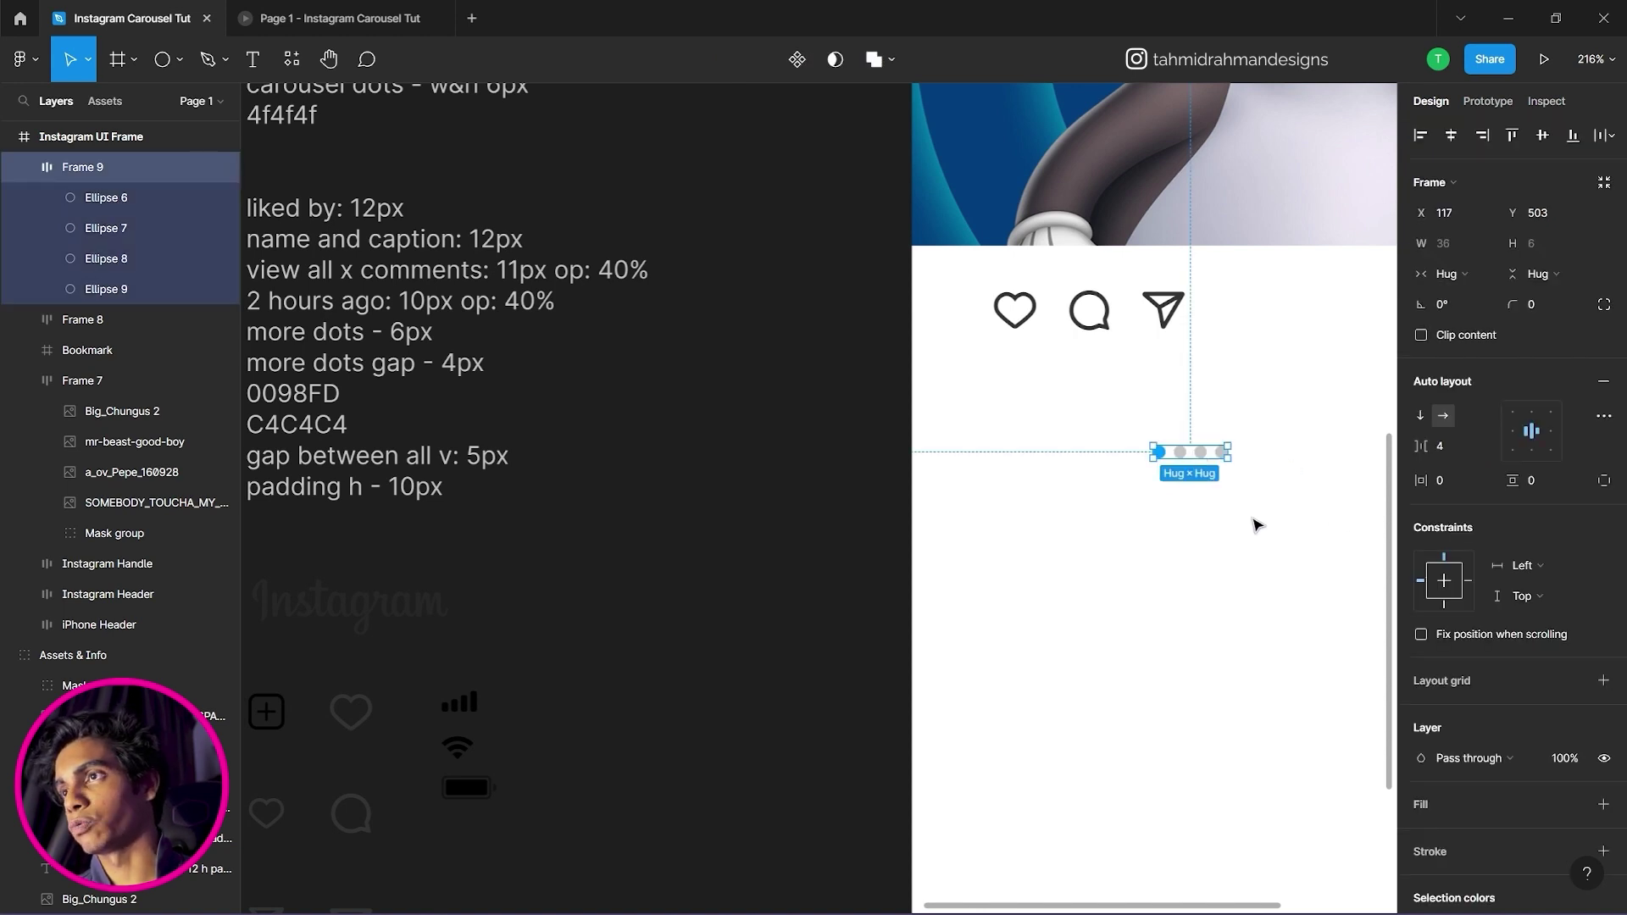
drag(1186, 569, 745, 636)
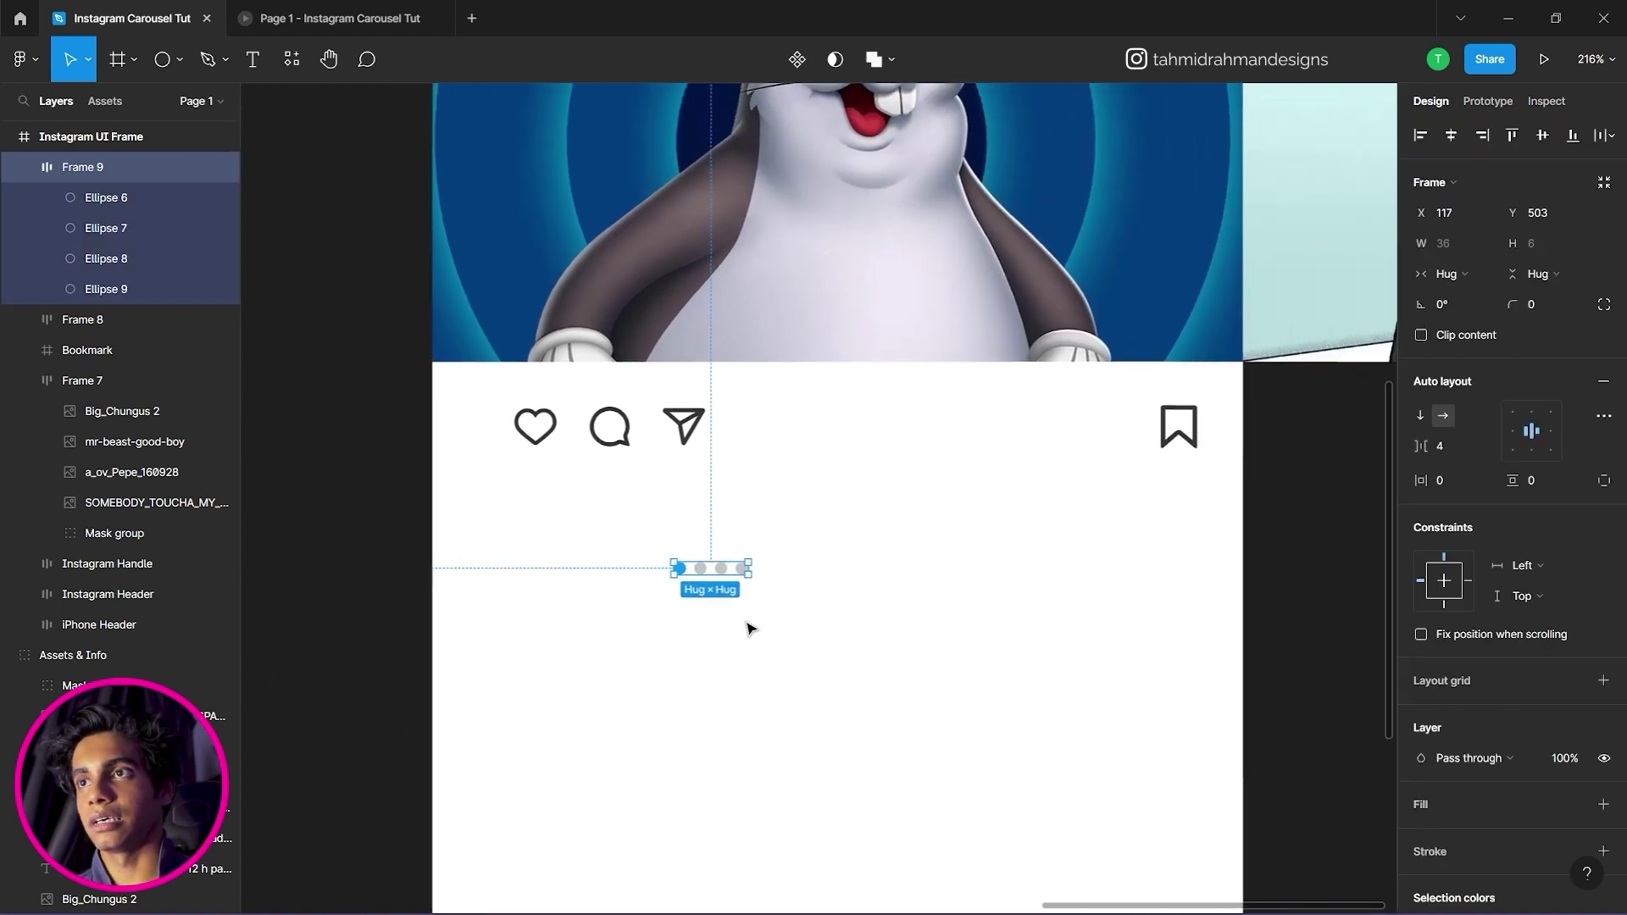
drag(745, 579, 906, 434)
click(923, 468)
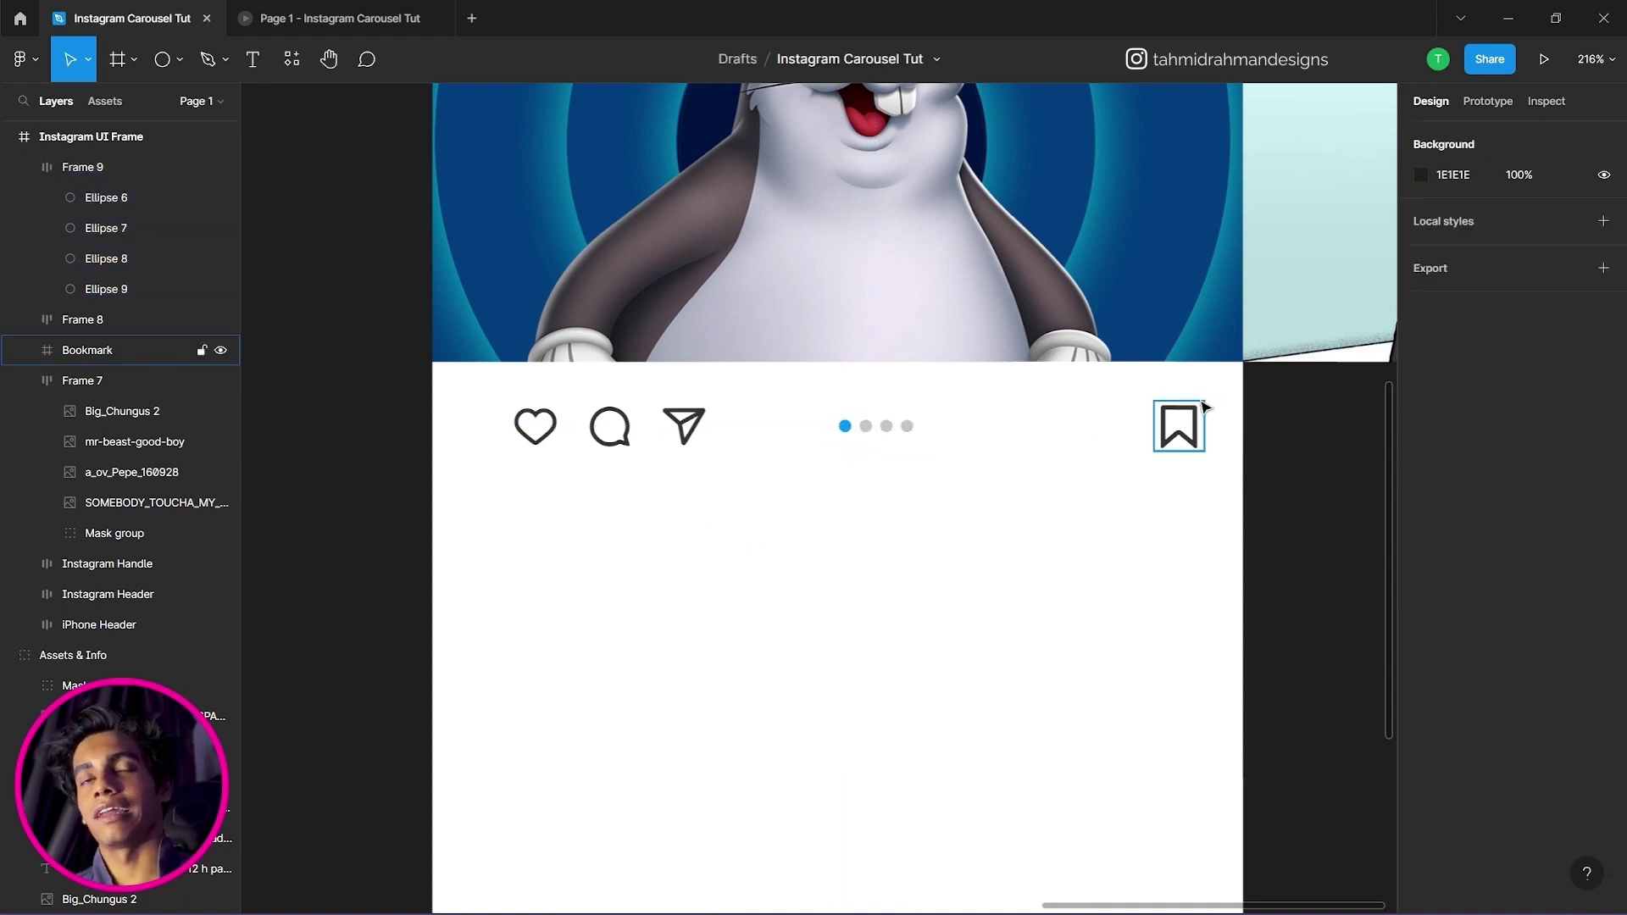
Try to combine the interaction icons, carousel dots and bookmark in an auto layout stretched to 393 px wide across the phone frame.
drag(1219, 390, 517, 488)
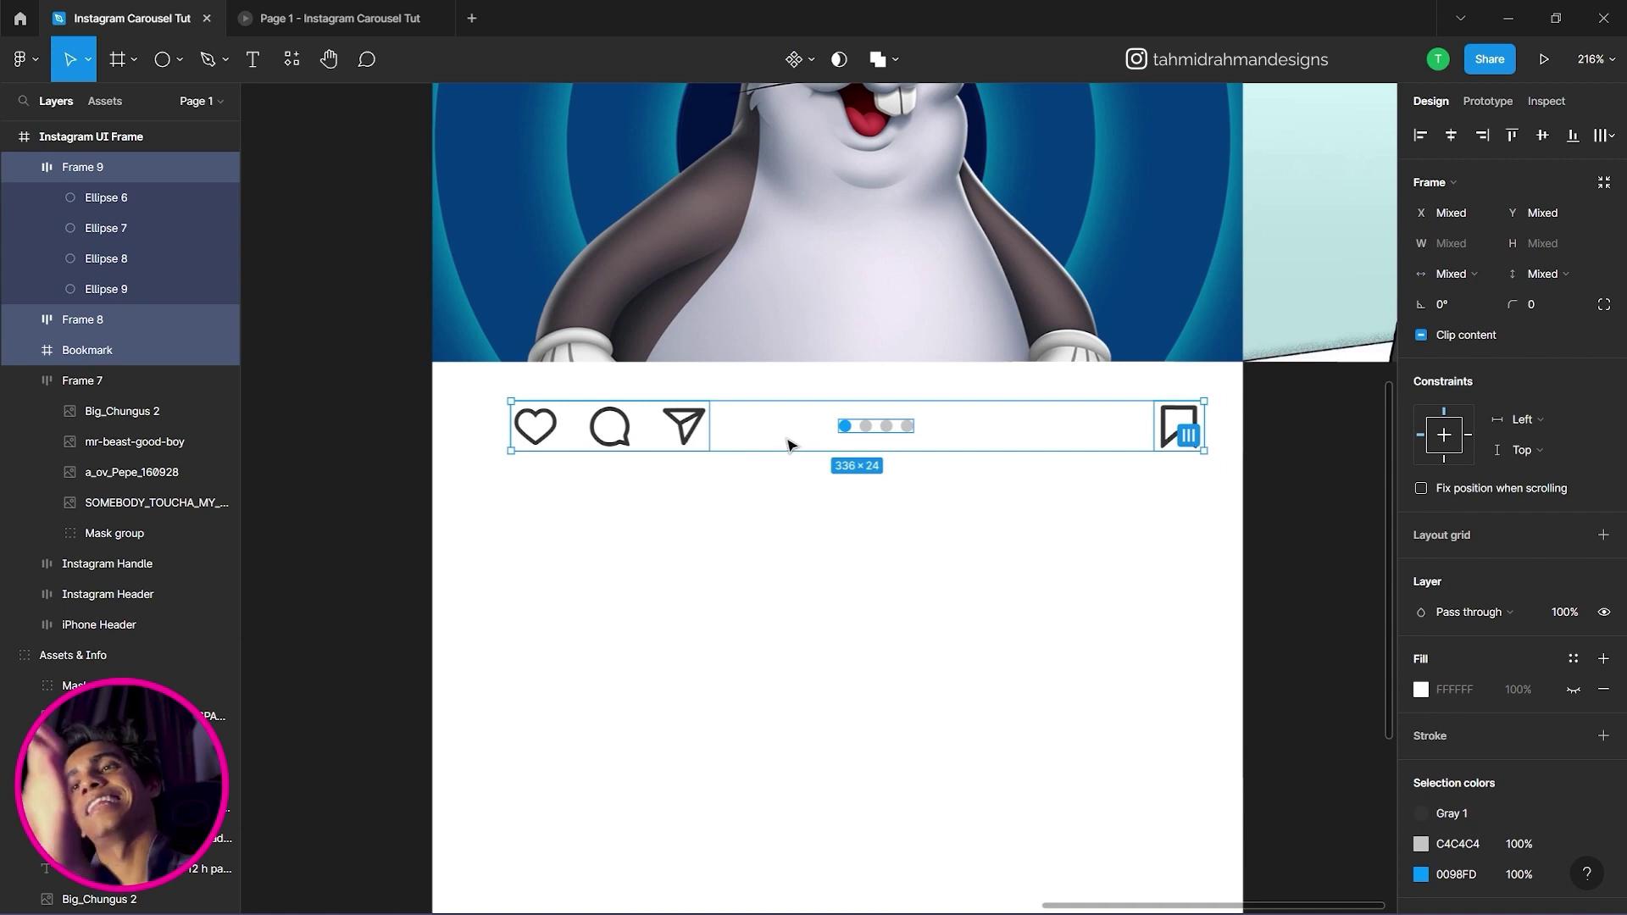
right_click(879, 431)
click(928, 690)
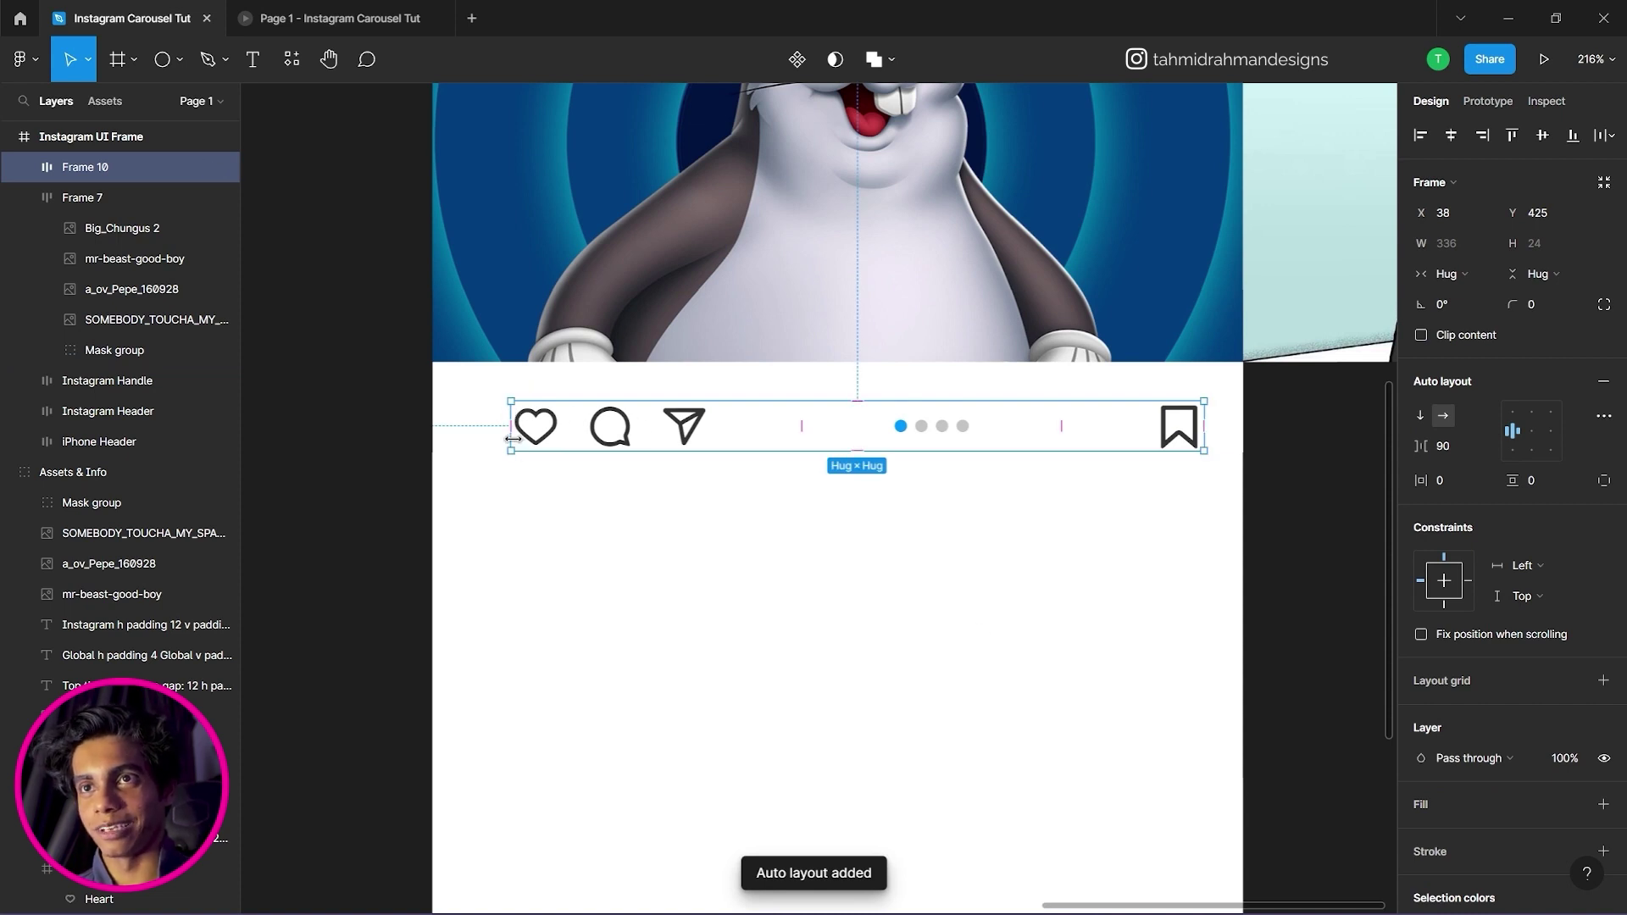
drag(512, 439, 433, 439)
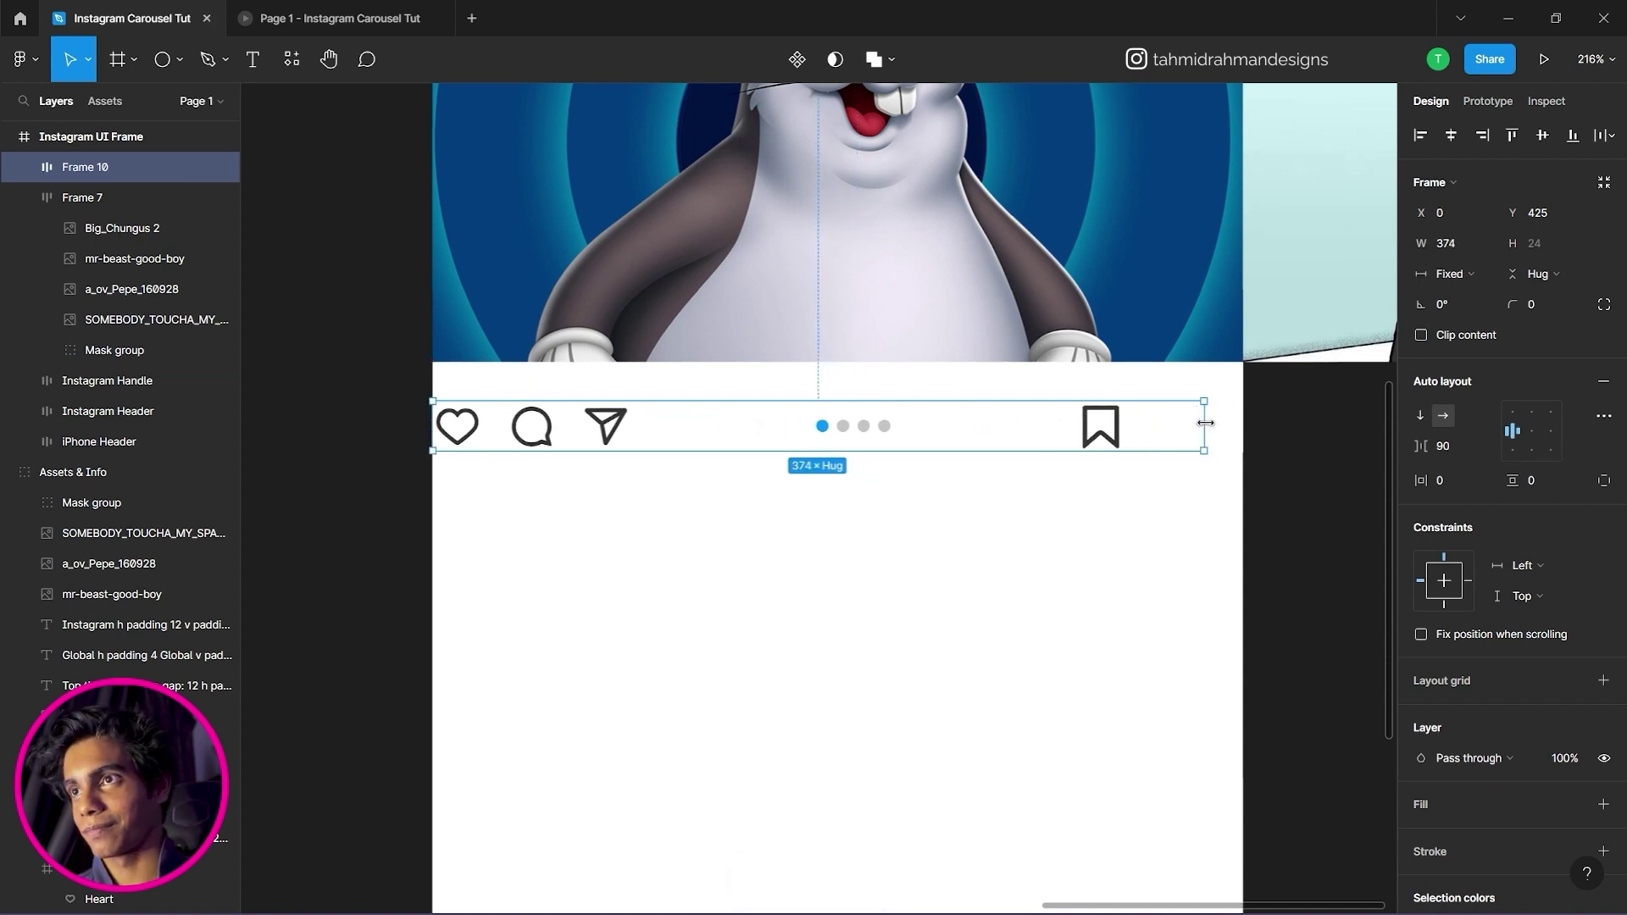
drag(1204, 422, 1243, 415)
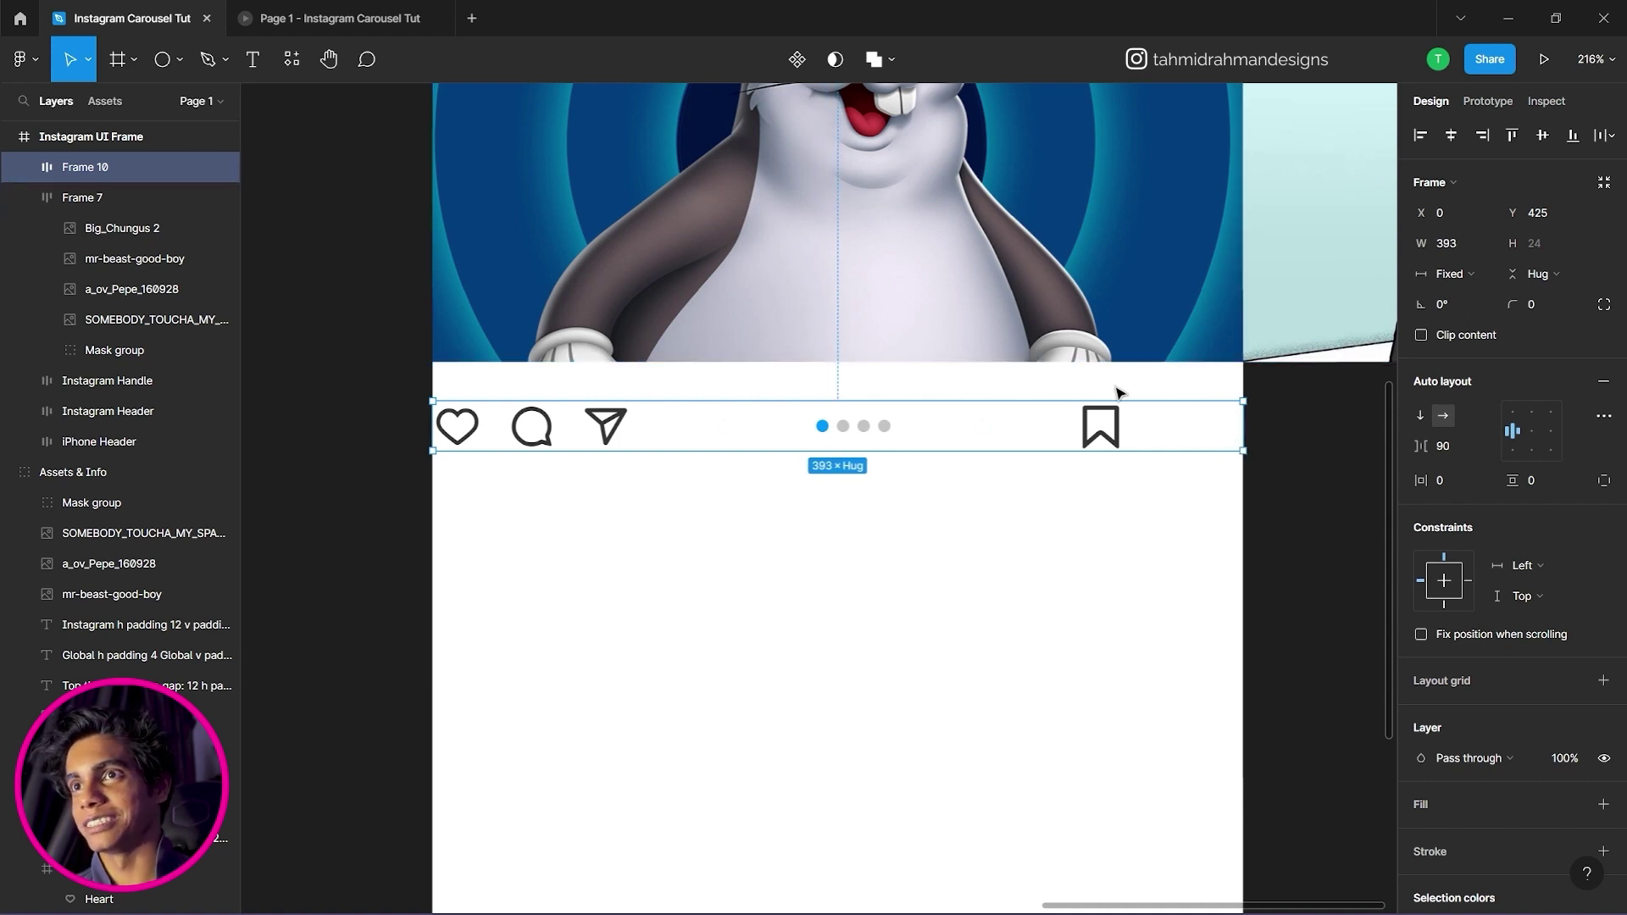
Try to distribute the items of the icon row with Auto spacing.
scroll(1114, 399, up, 5)
scroll(1109, 411, down, 3)
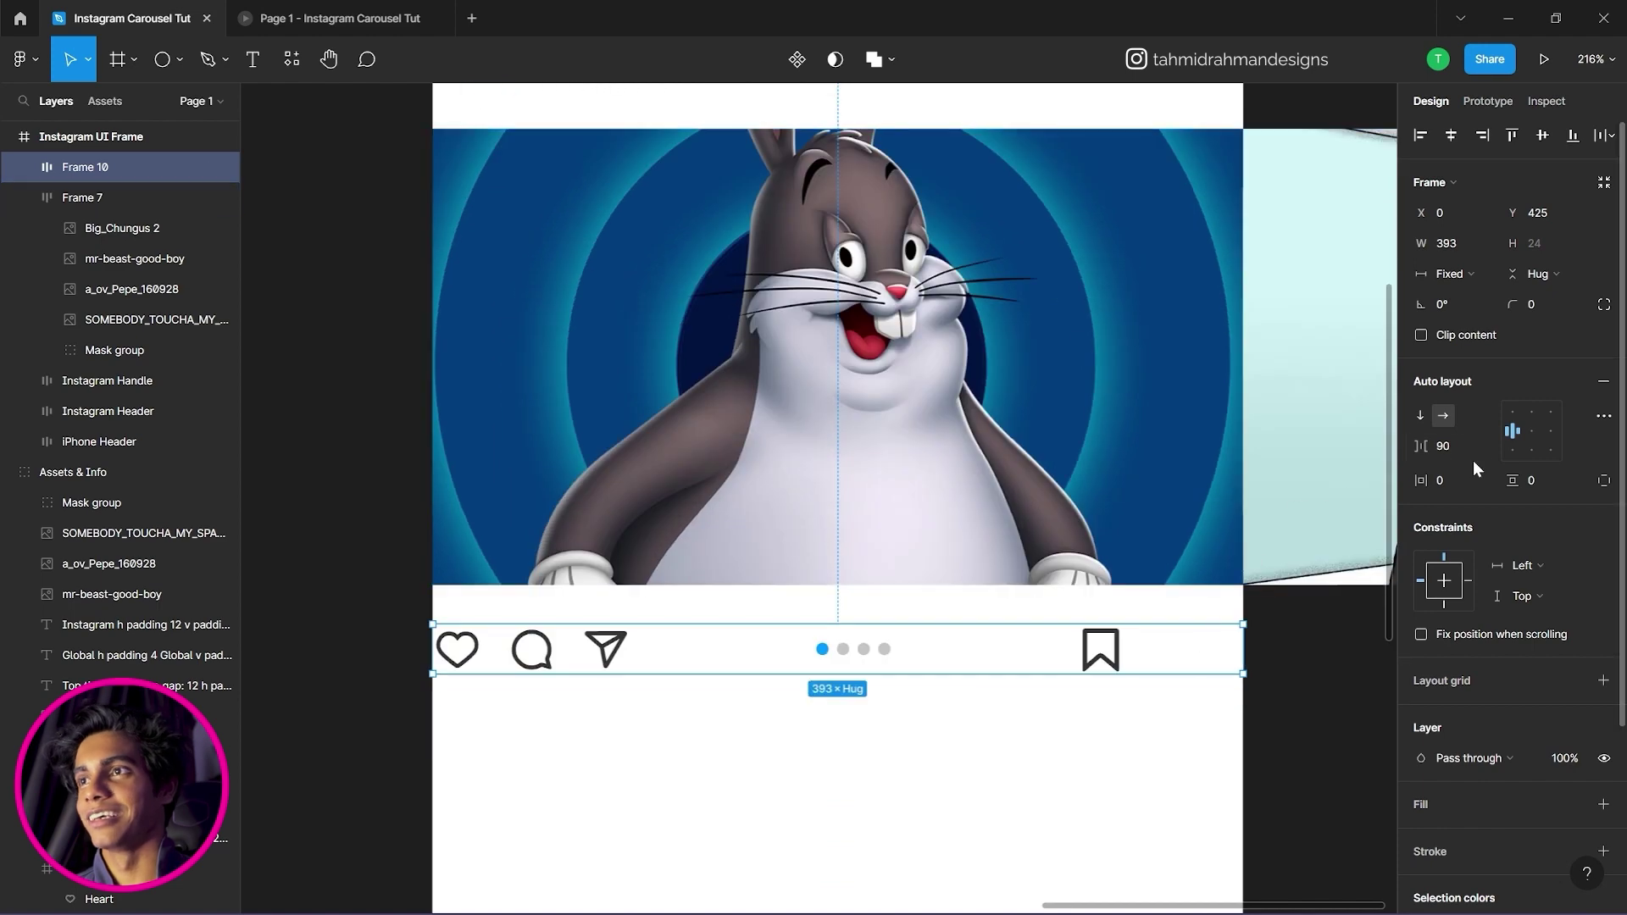
click(1457, 448)
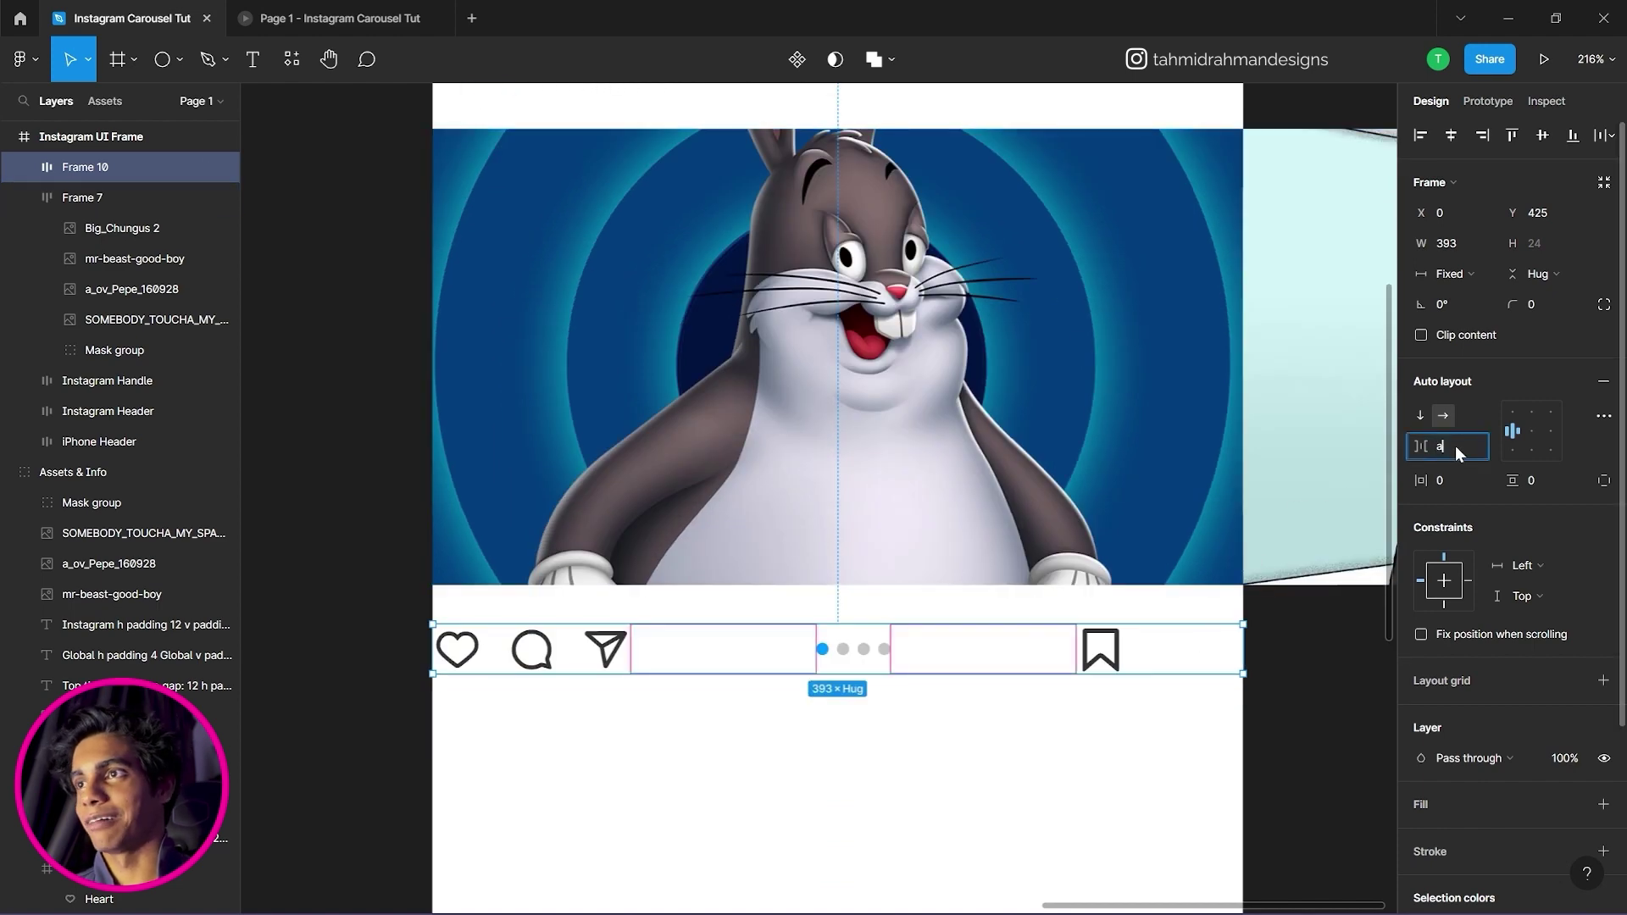
key(Return)
click(1138, 758)
click(983, 667)
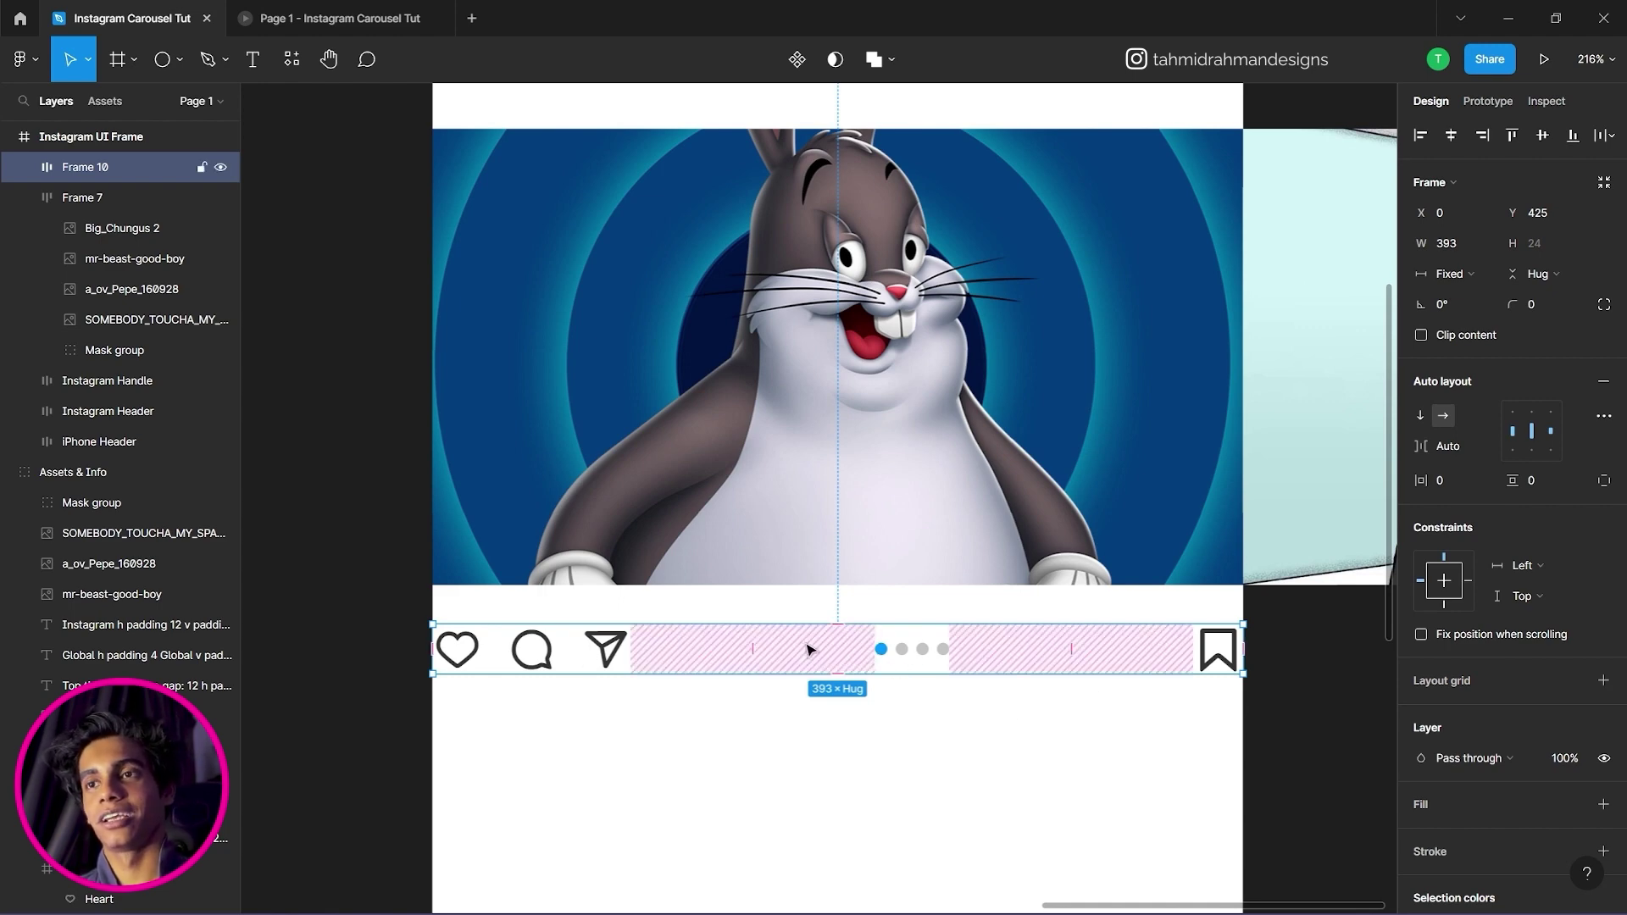
Undo the Auto spacing, resizing and auto layout of the icon row so its parts are separate again.
key(Escape)
key(ctrl+z)
key(ctrl+z)
key(ctrl+z)
key(ctrl+z)
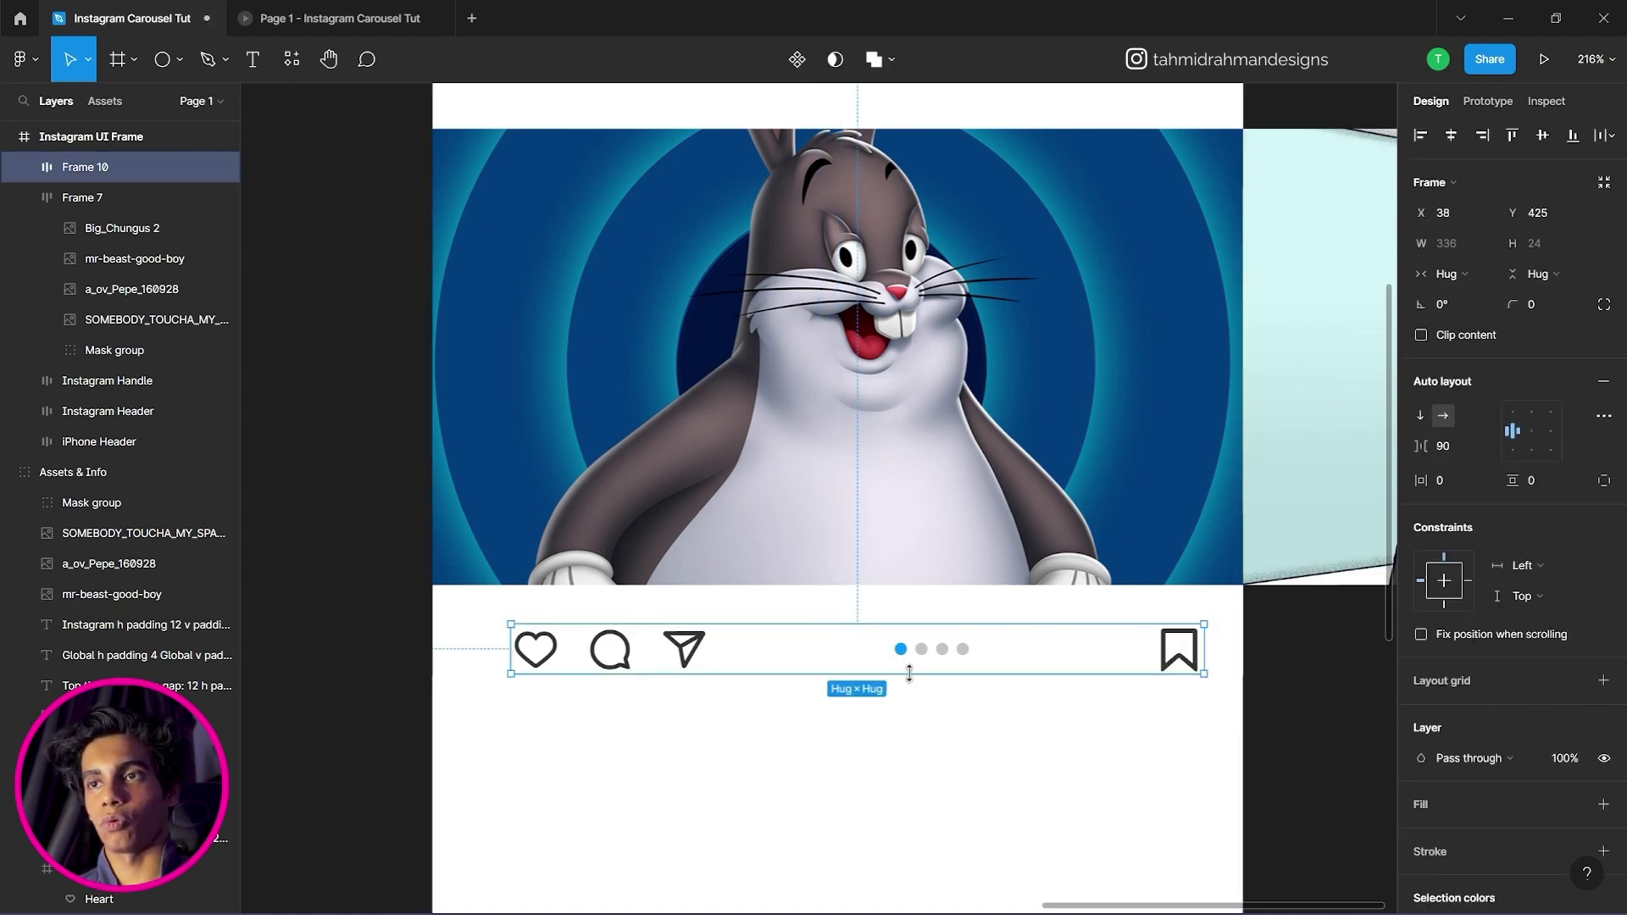
key(Escape)
click(866, 649)
click(1114, 670)
click(1163, 644)
click(839, 652)
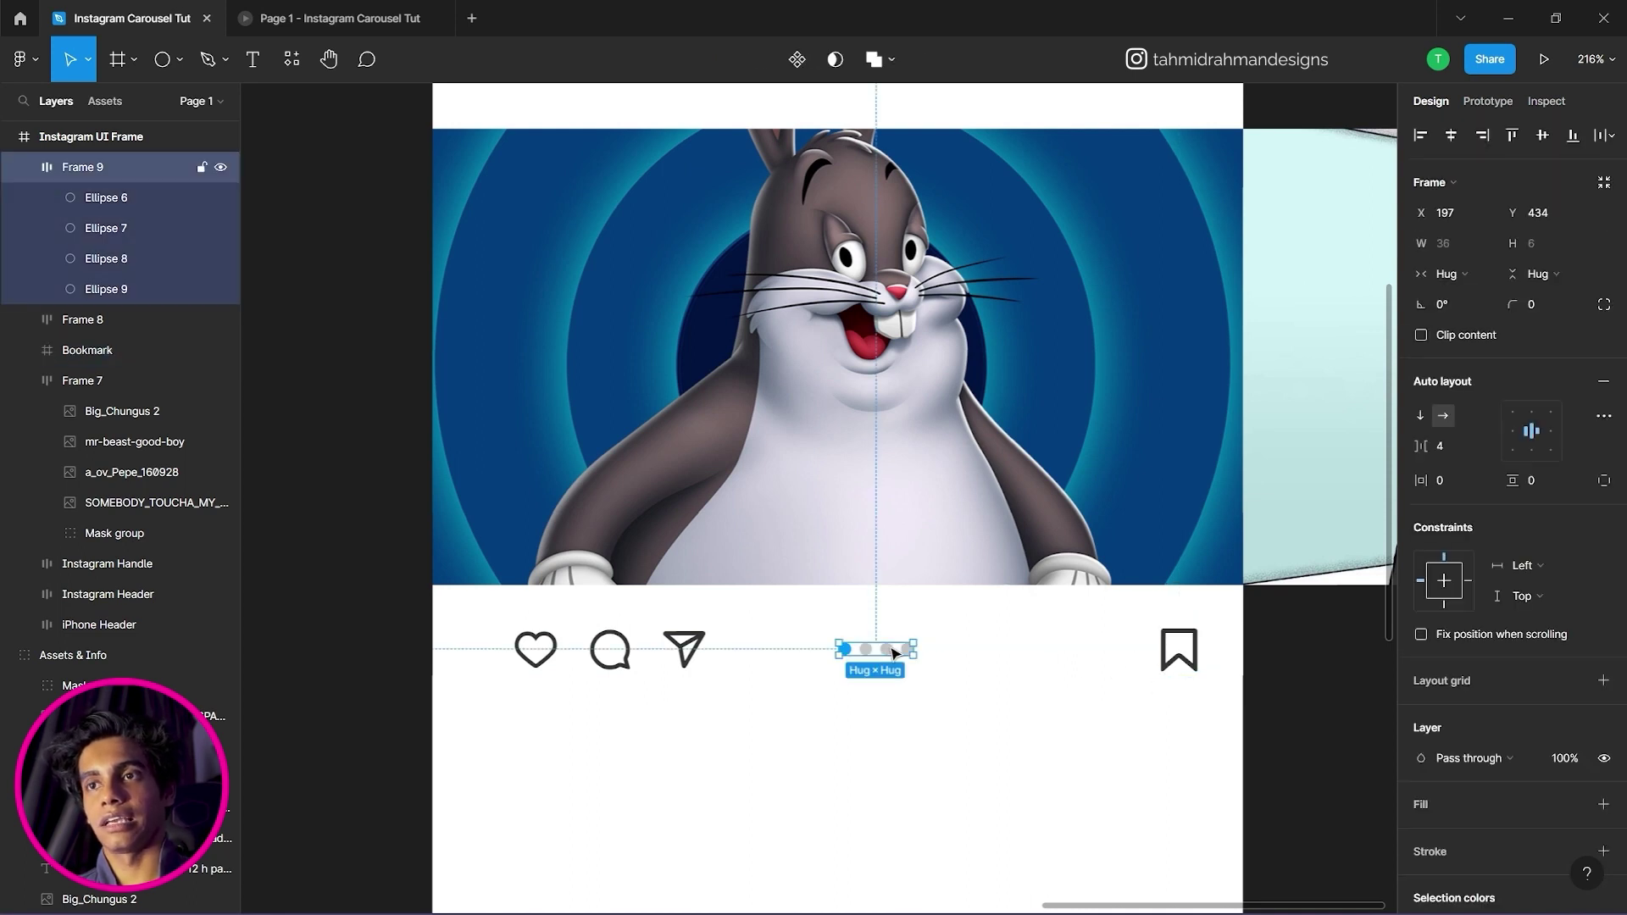
Rename the frame holding the heart, comment and share icons as Icons.
click(683, 657)
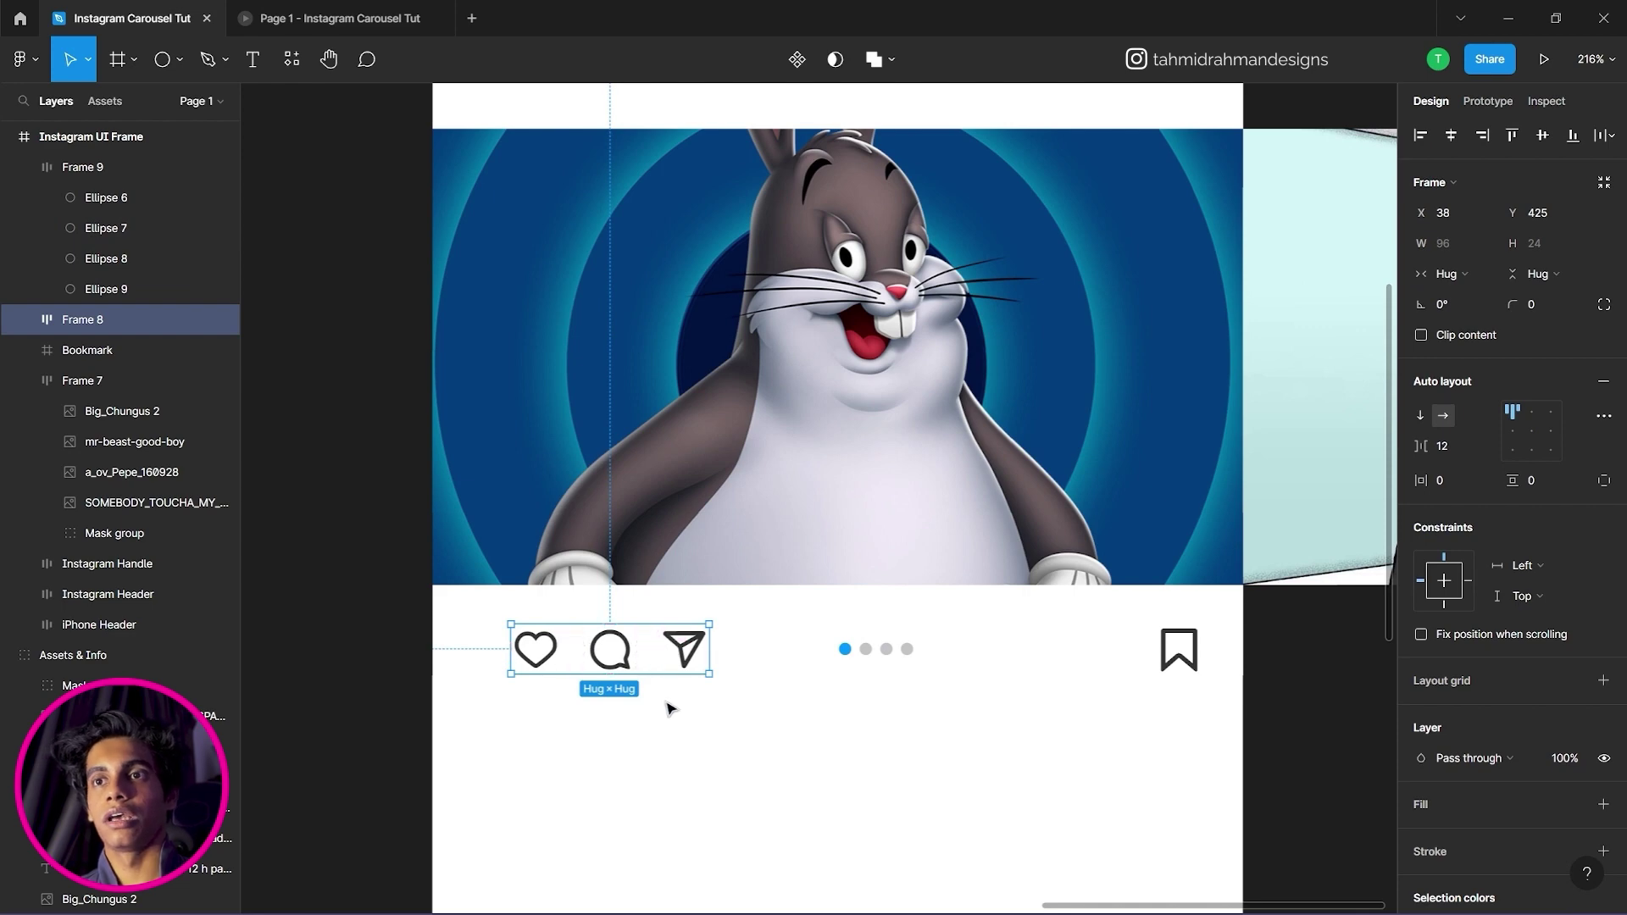
click(682, 725)
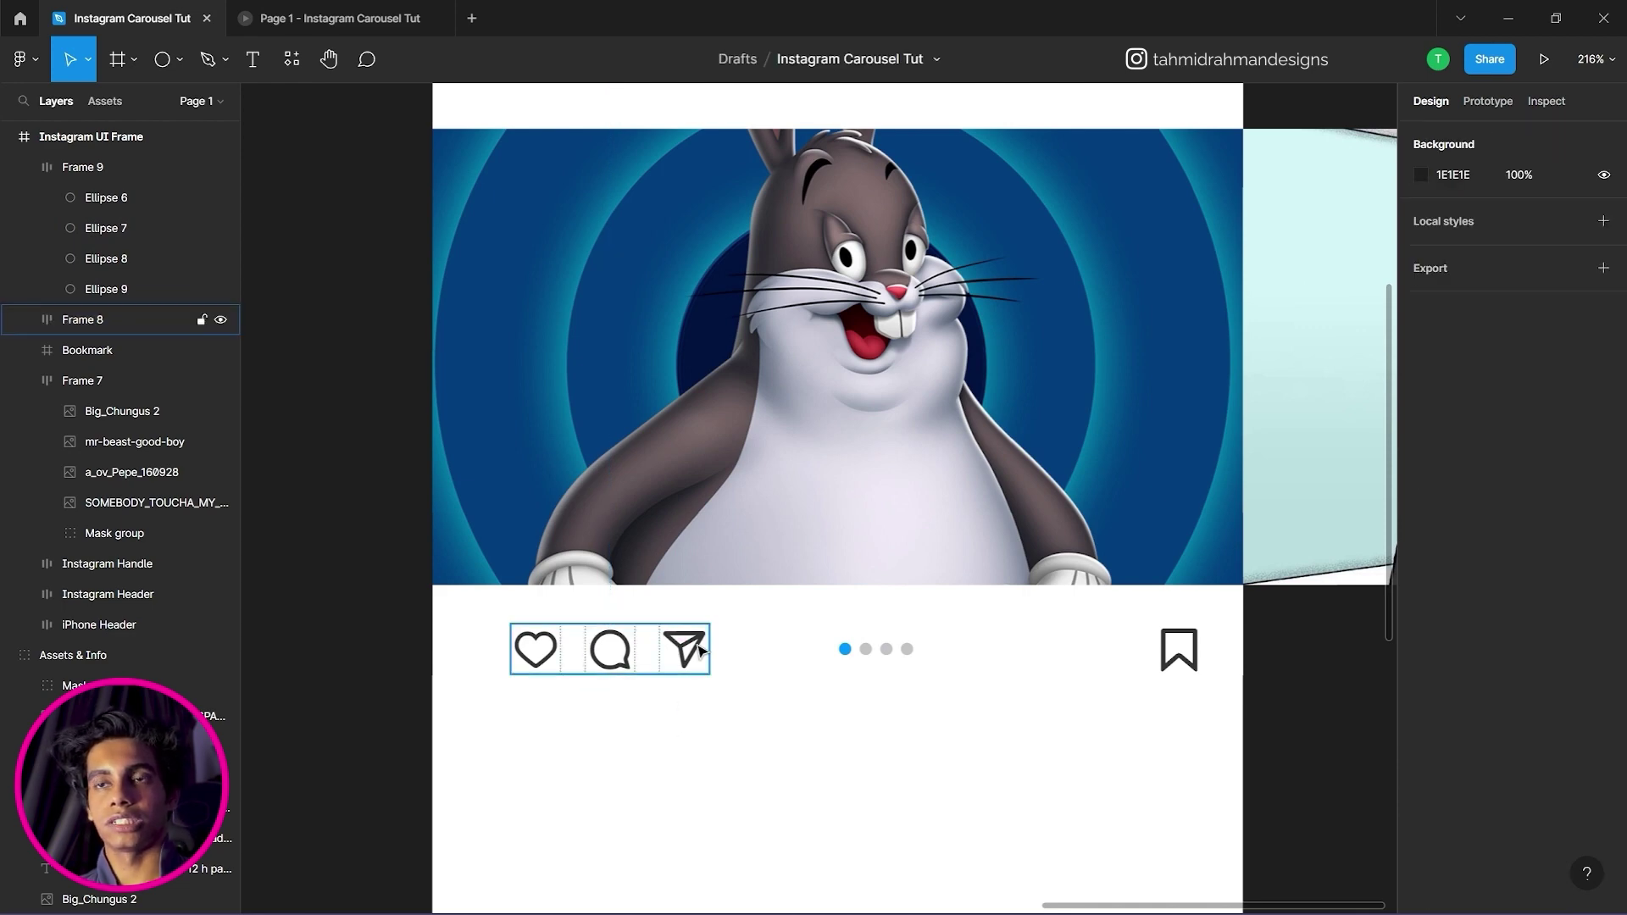
click(701, 654)
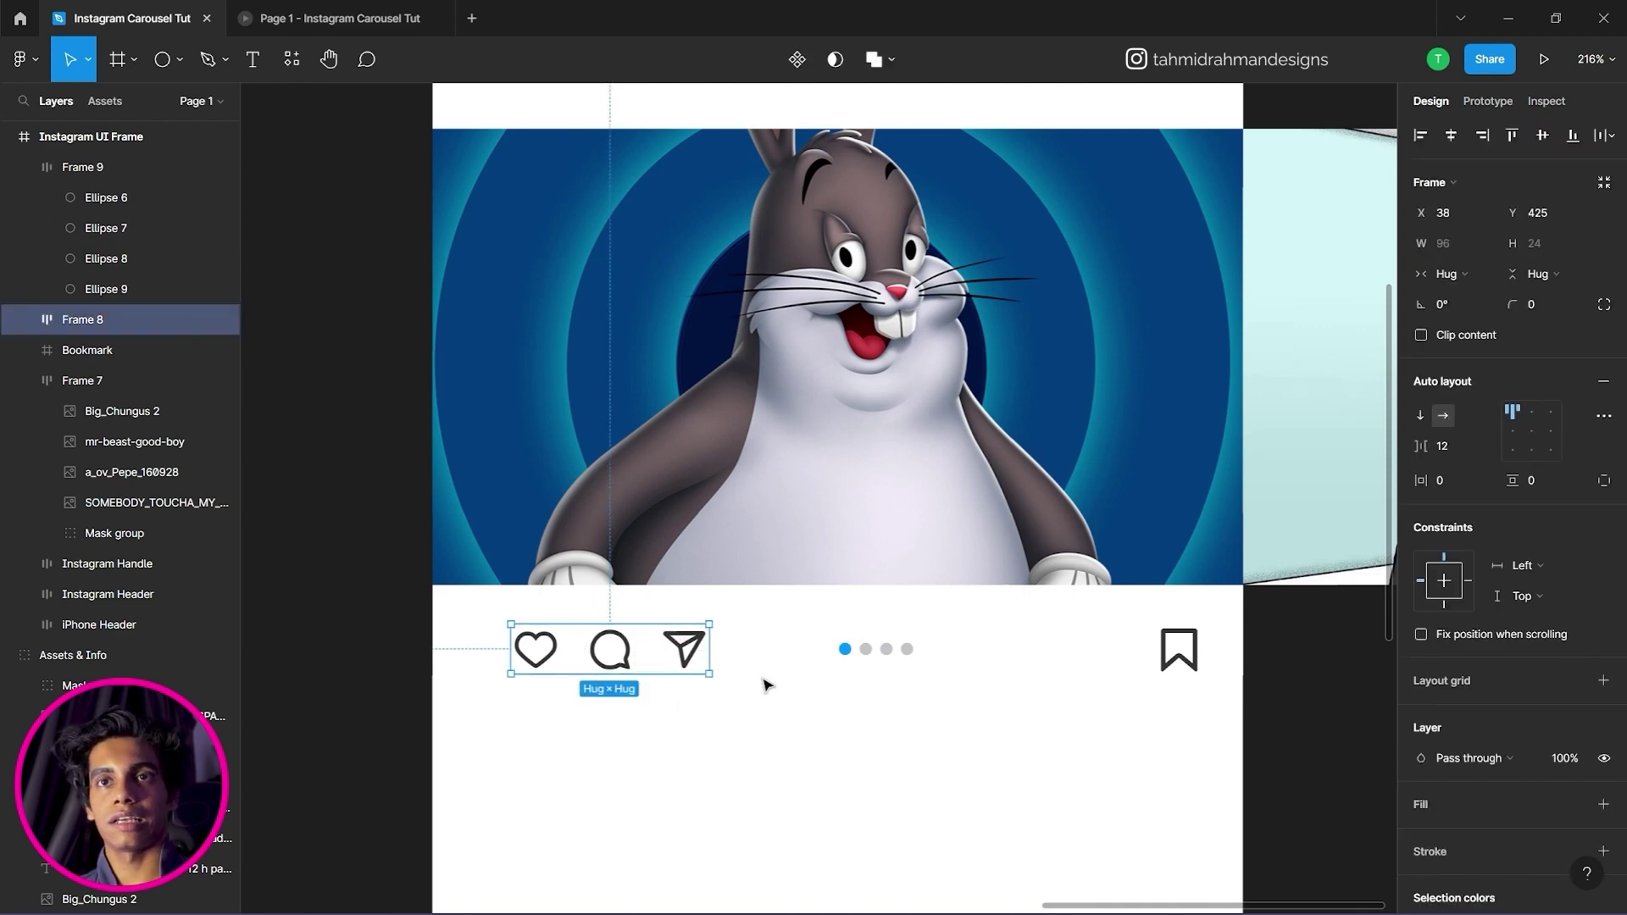
double_click(87, 320)
text(Icons)
key(Return)
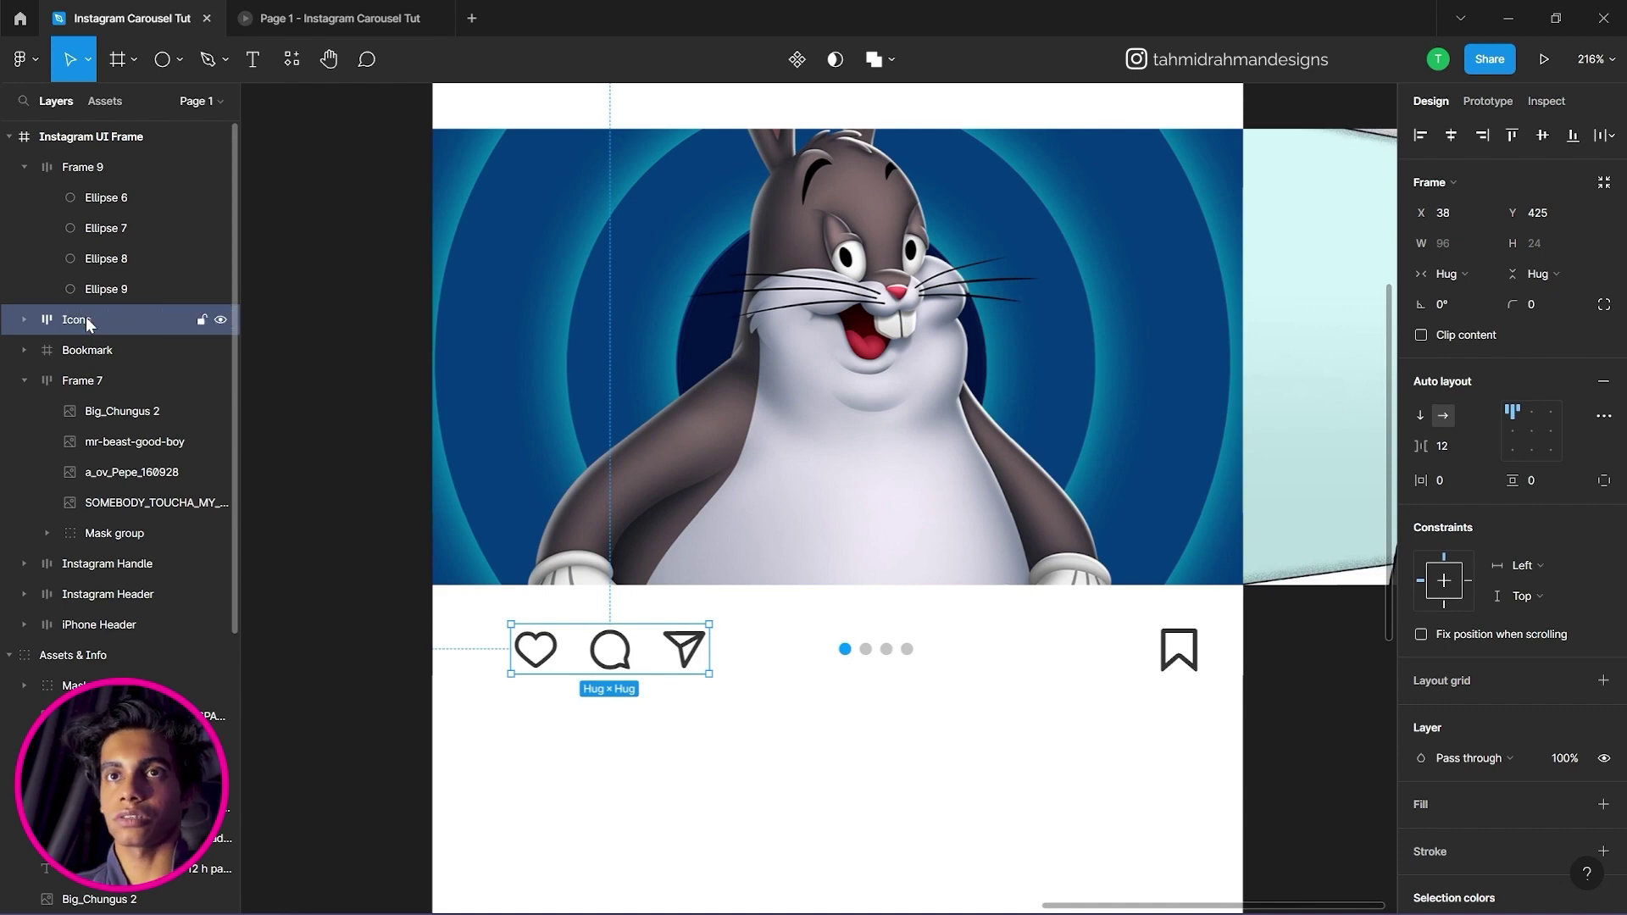
Wrap the Icons frame in a new outer frame.
right_click(610, 659)
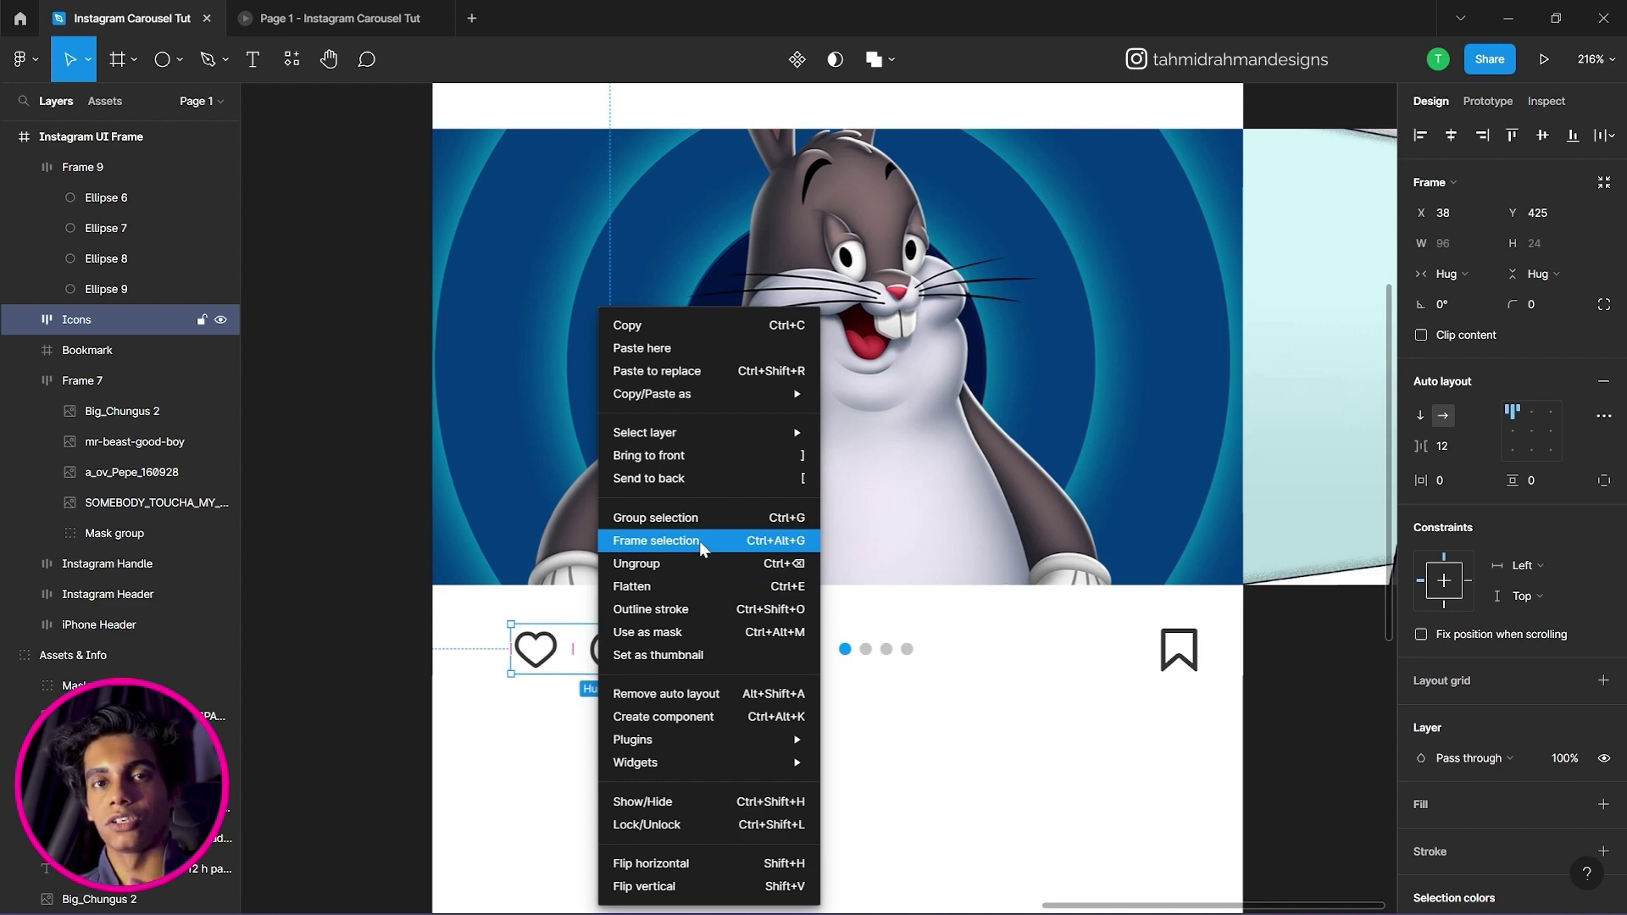
right_click(91, 381)
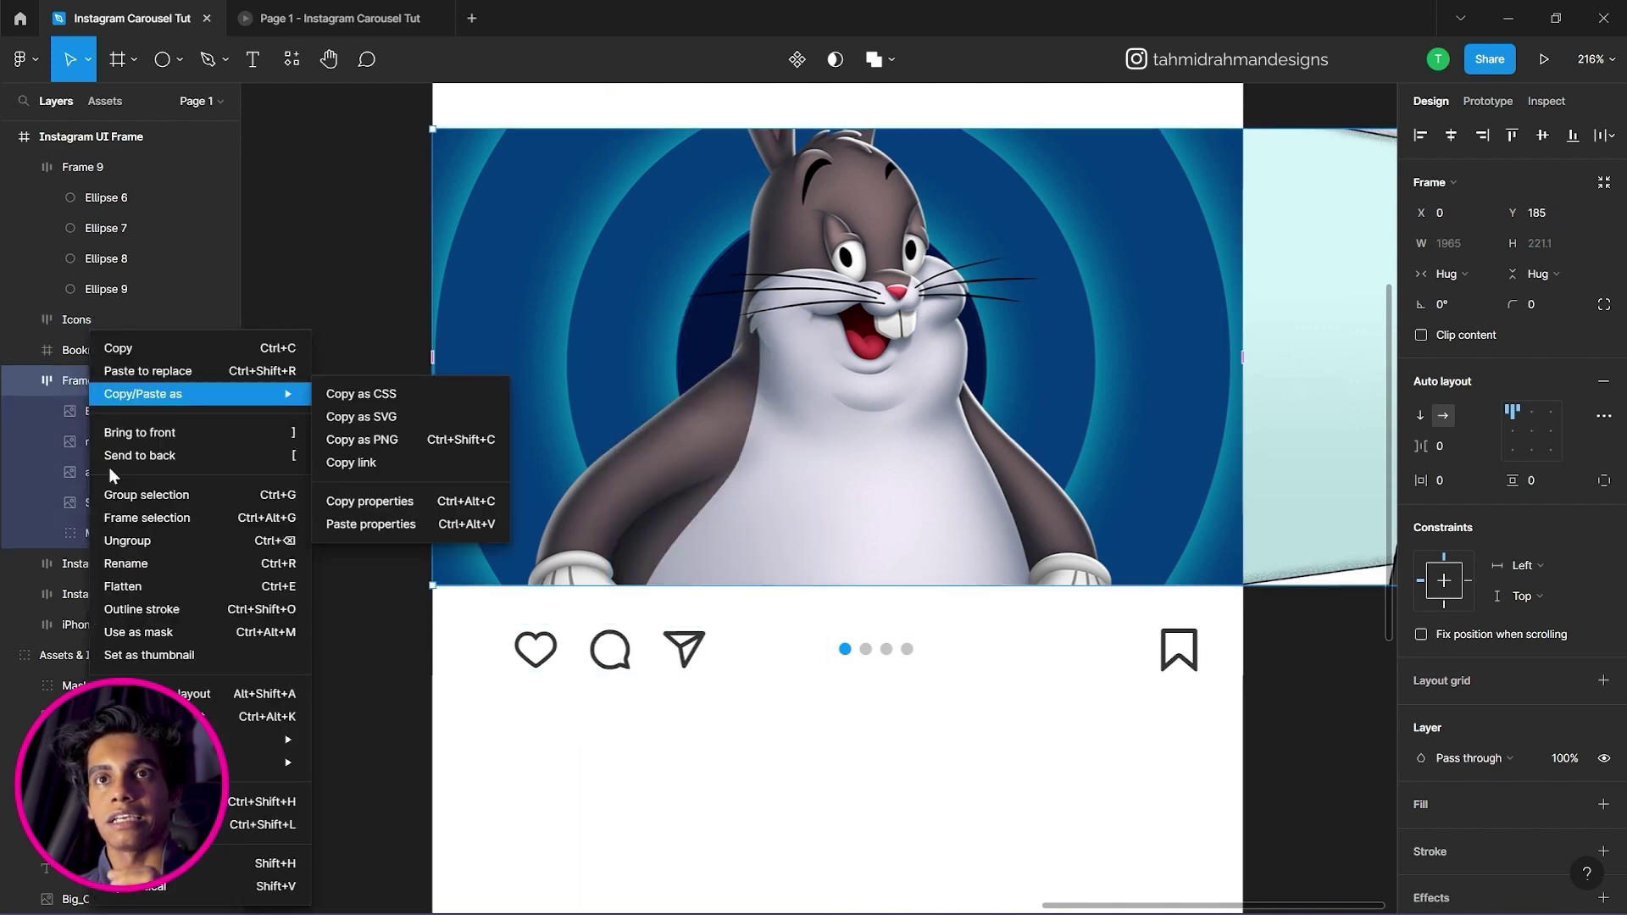
click(108, 322)
right_click(596, 650)
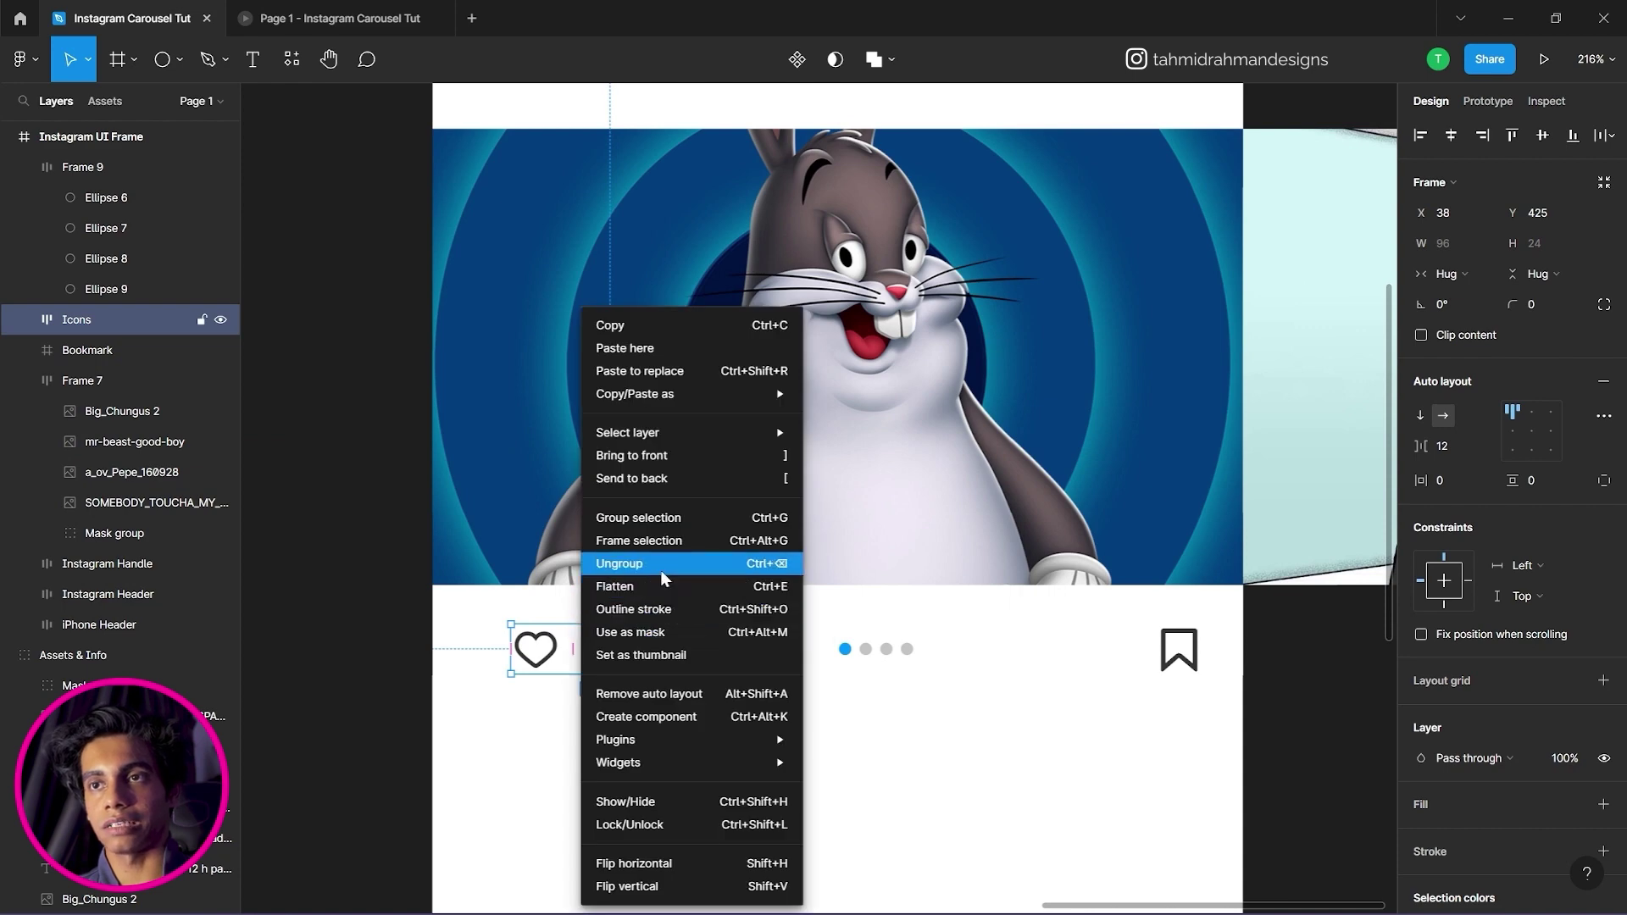
click(601, 535)
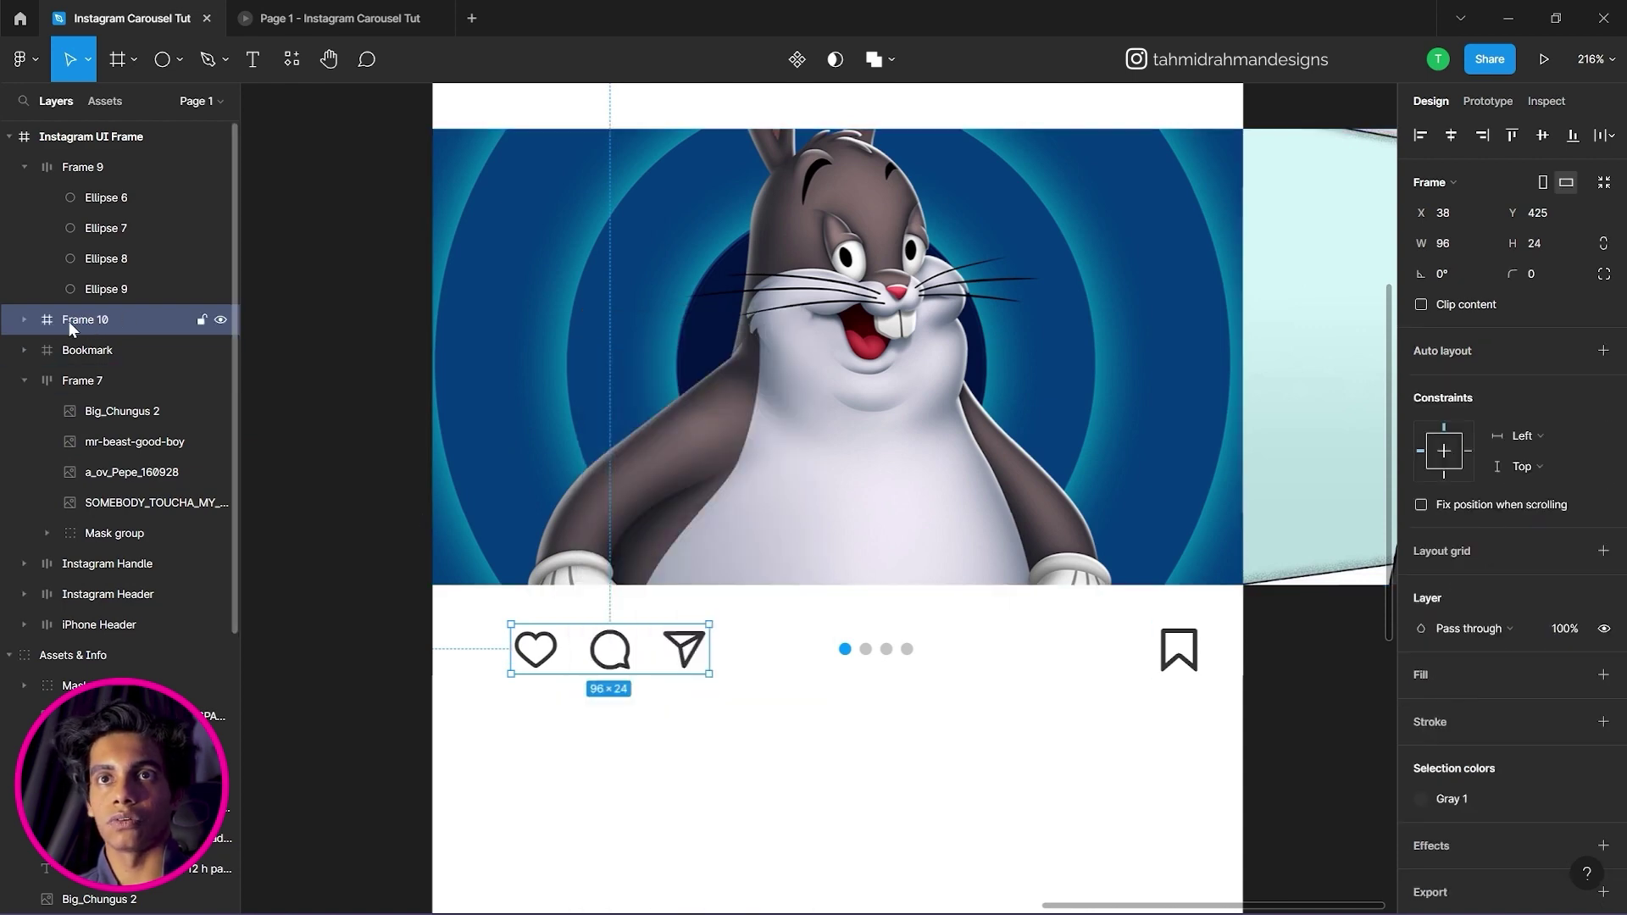
Expand the new outer frame in the layer list and rename it as Interaction Icons.
click(25, 320)
double_click(84, 322)
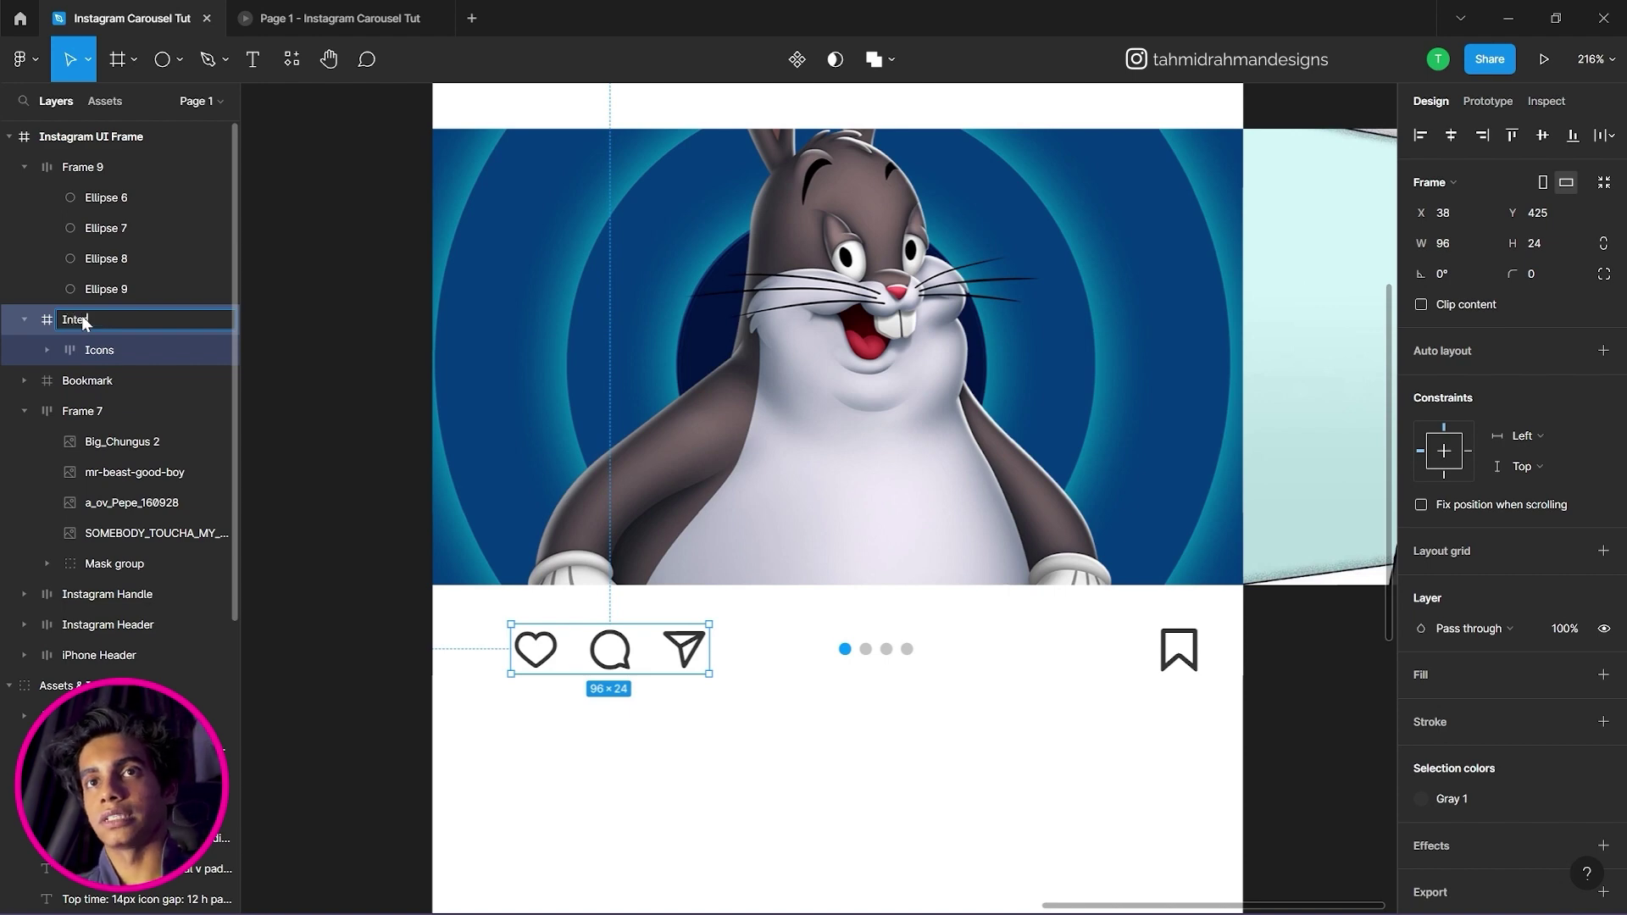
text(Interaction Icons)
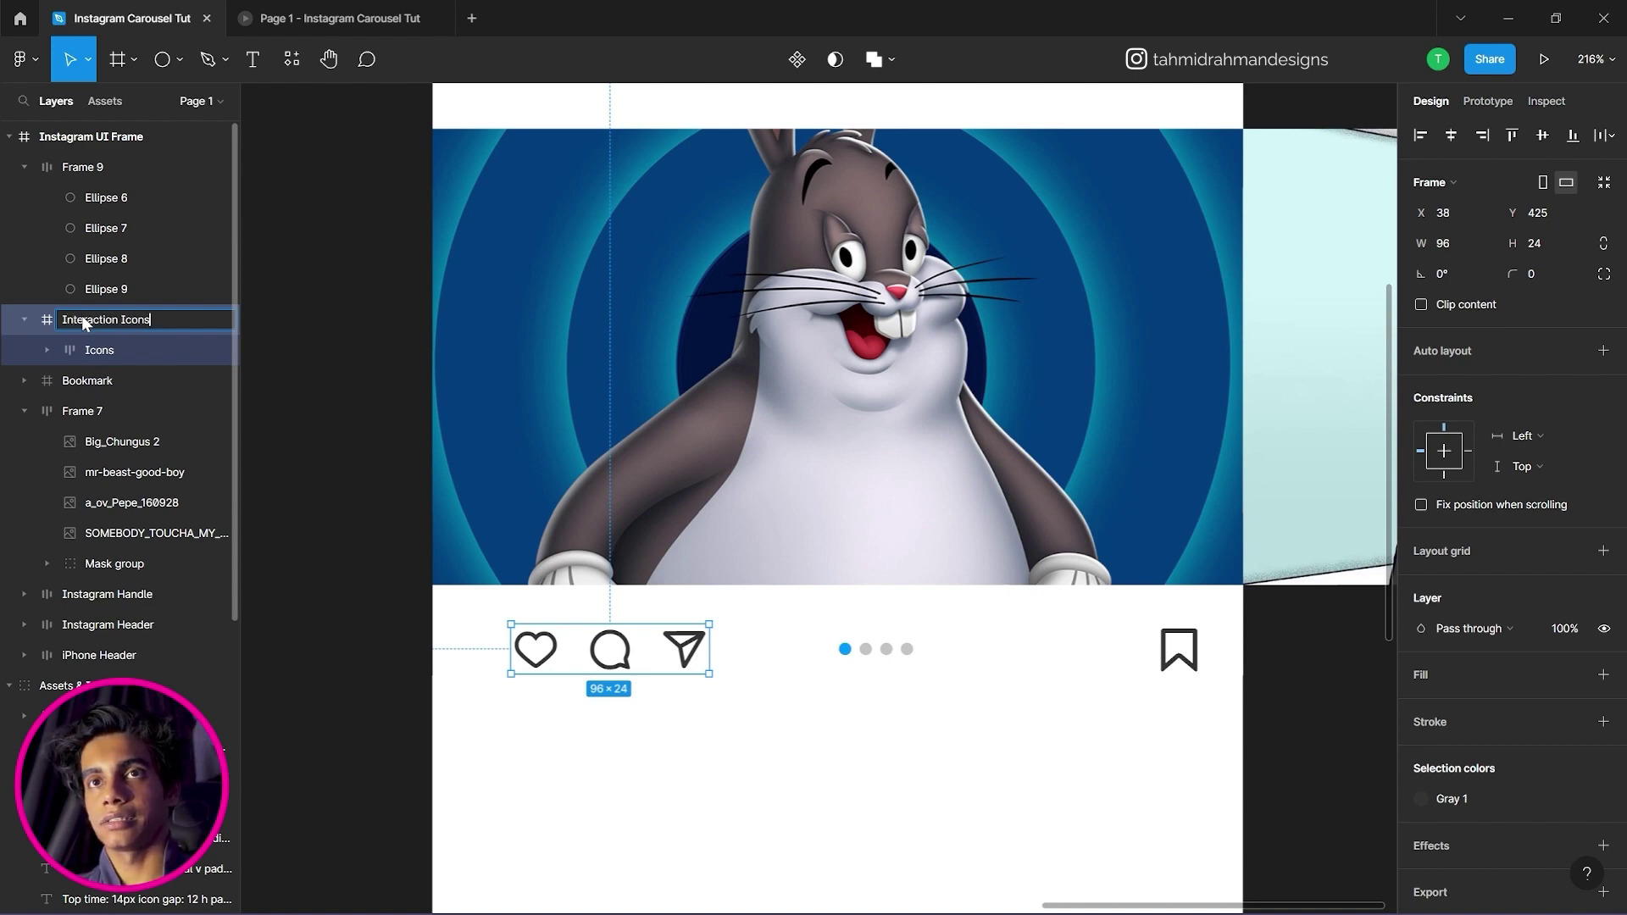
key(Return)
click(742, 730)
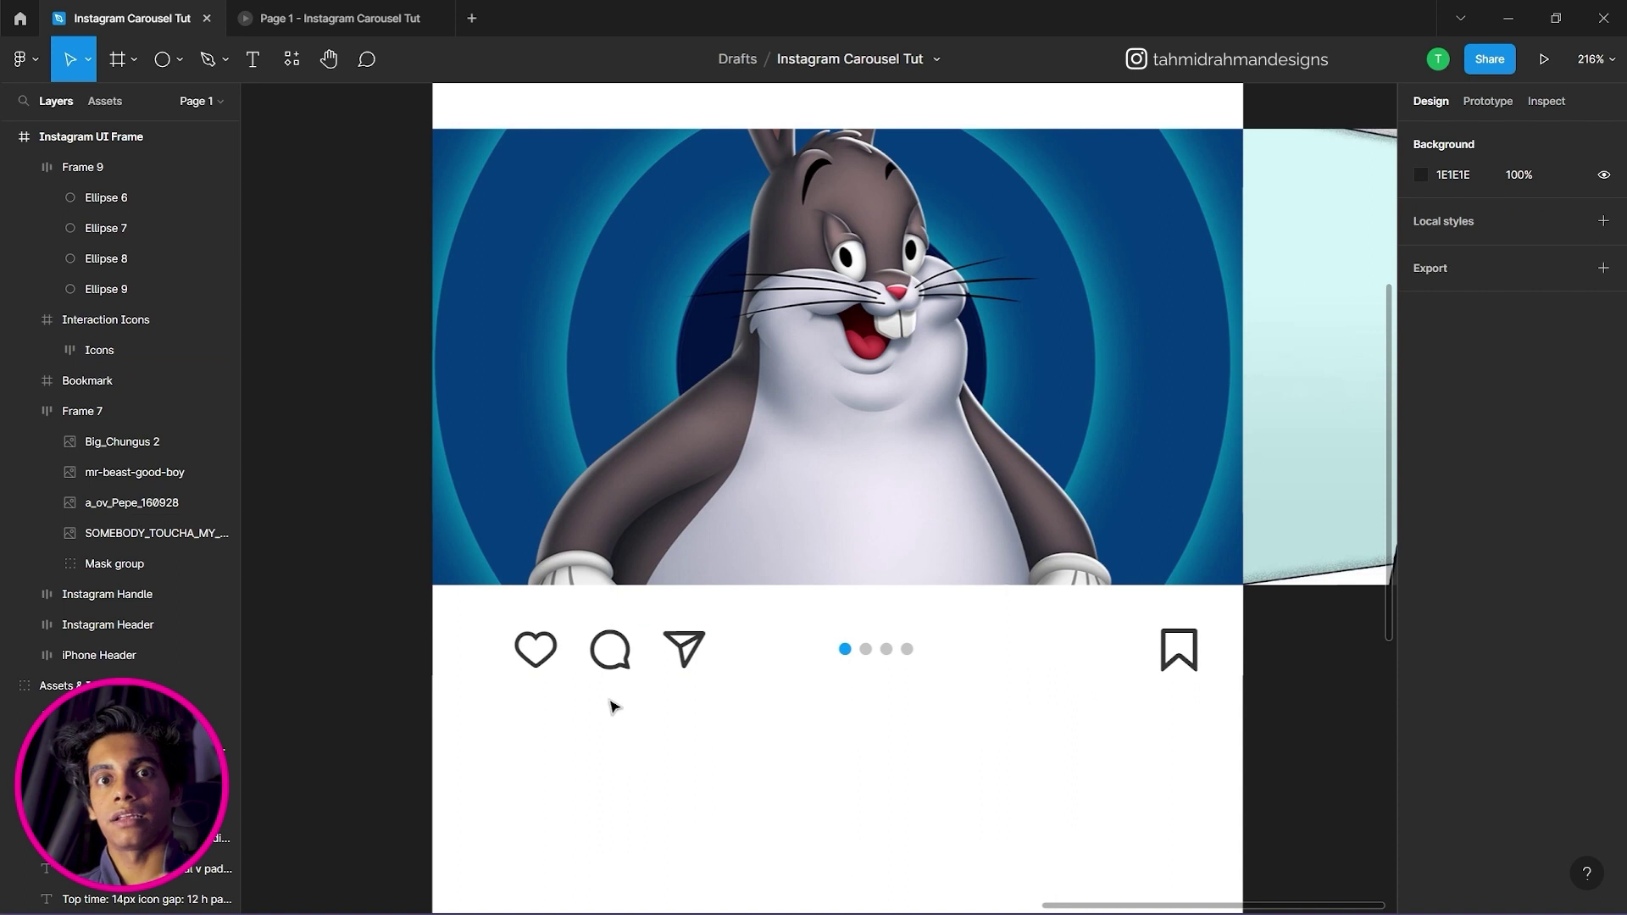
Narrow the Interaction Icons frame to 24 px wide around the heart, letting the other icons overflow, and compare it with the nested Icons frame.
click(566, 670)
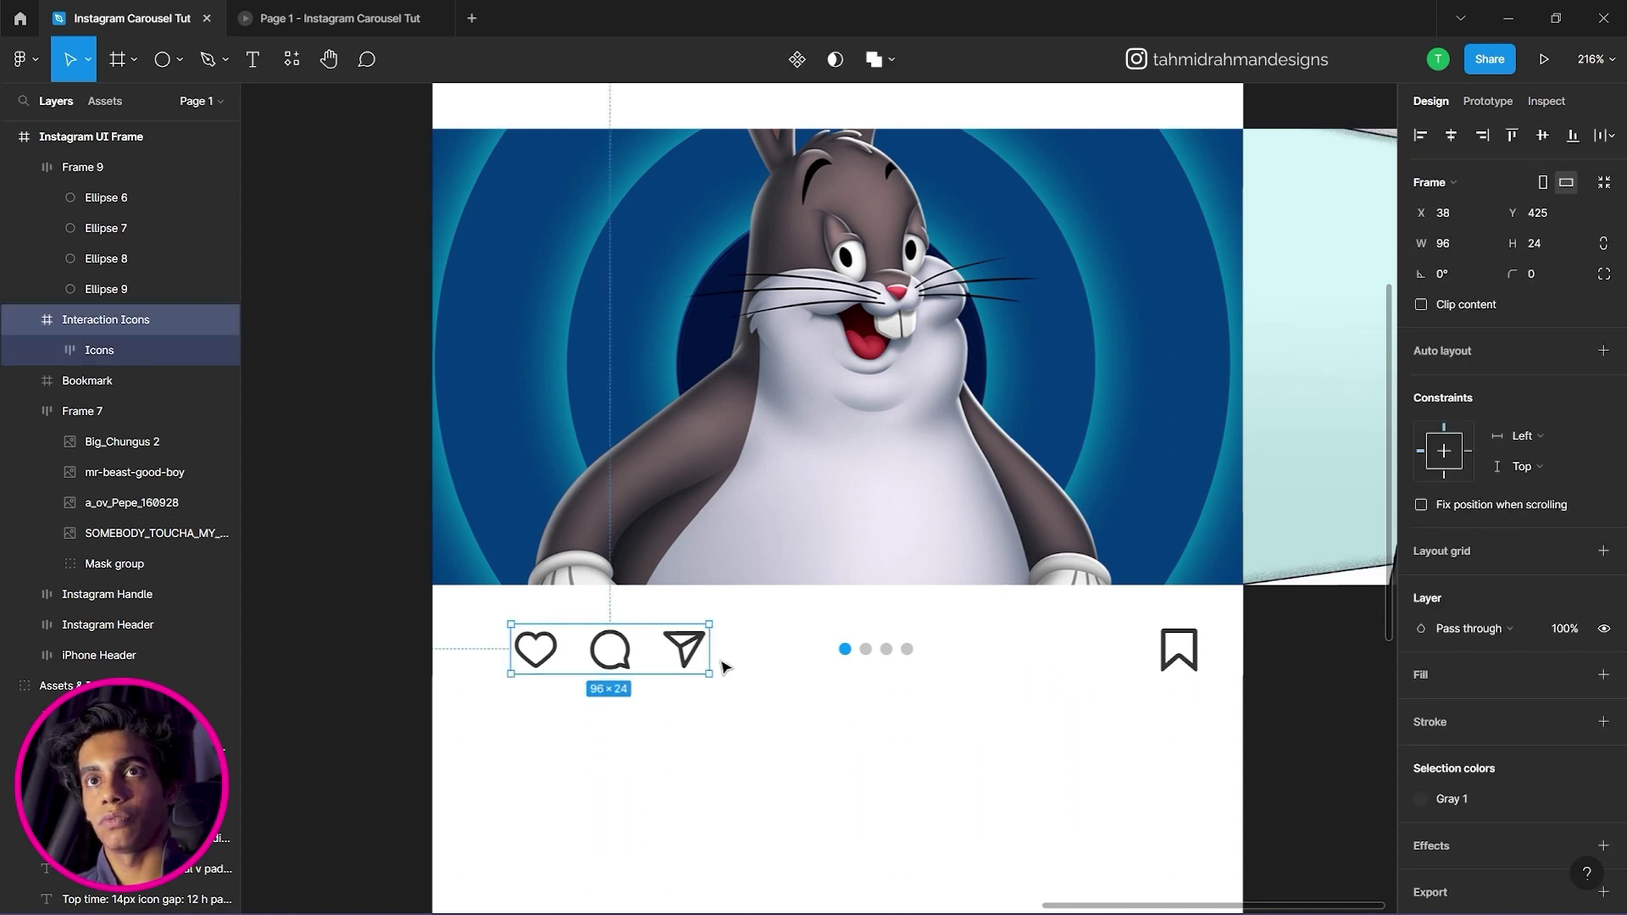
drag(708, 647, 556, 667)
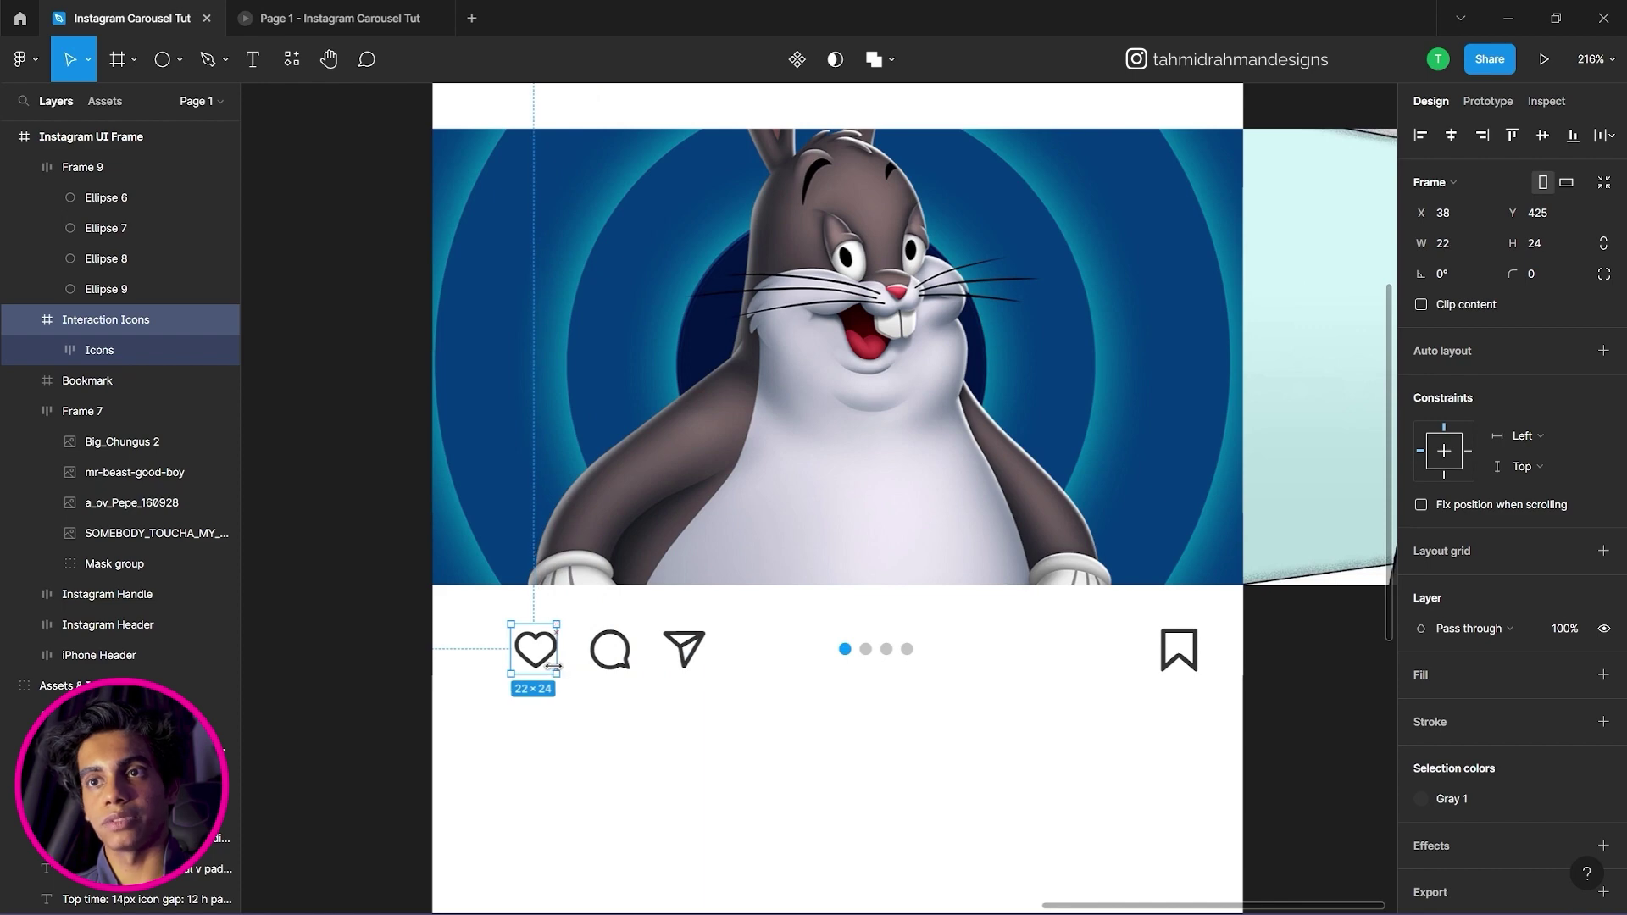
drag(556, 666, 560, 665)
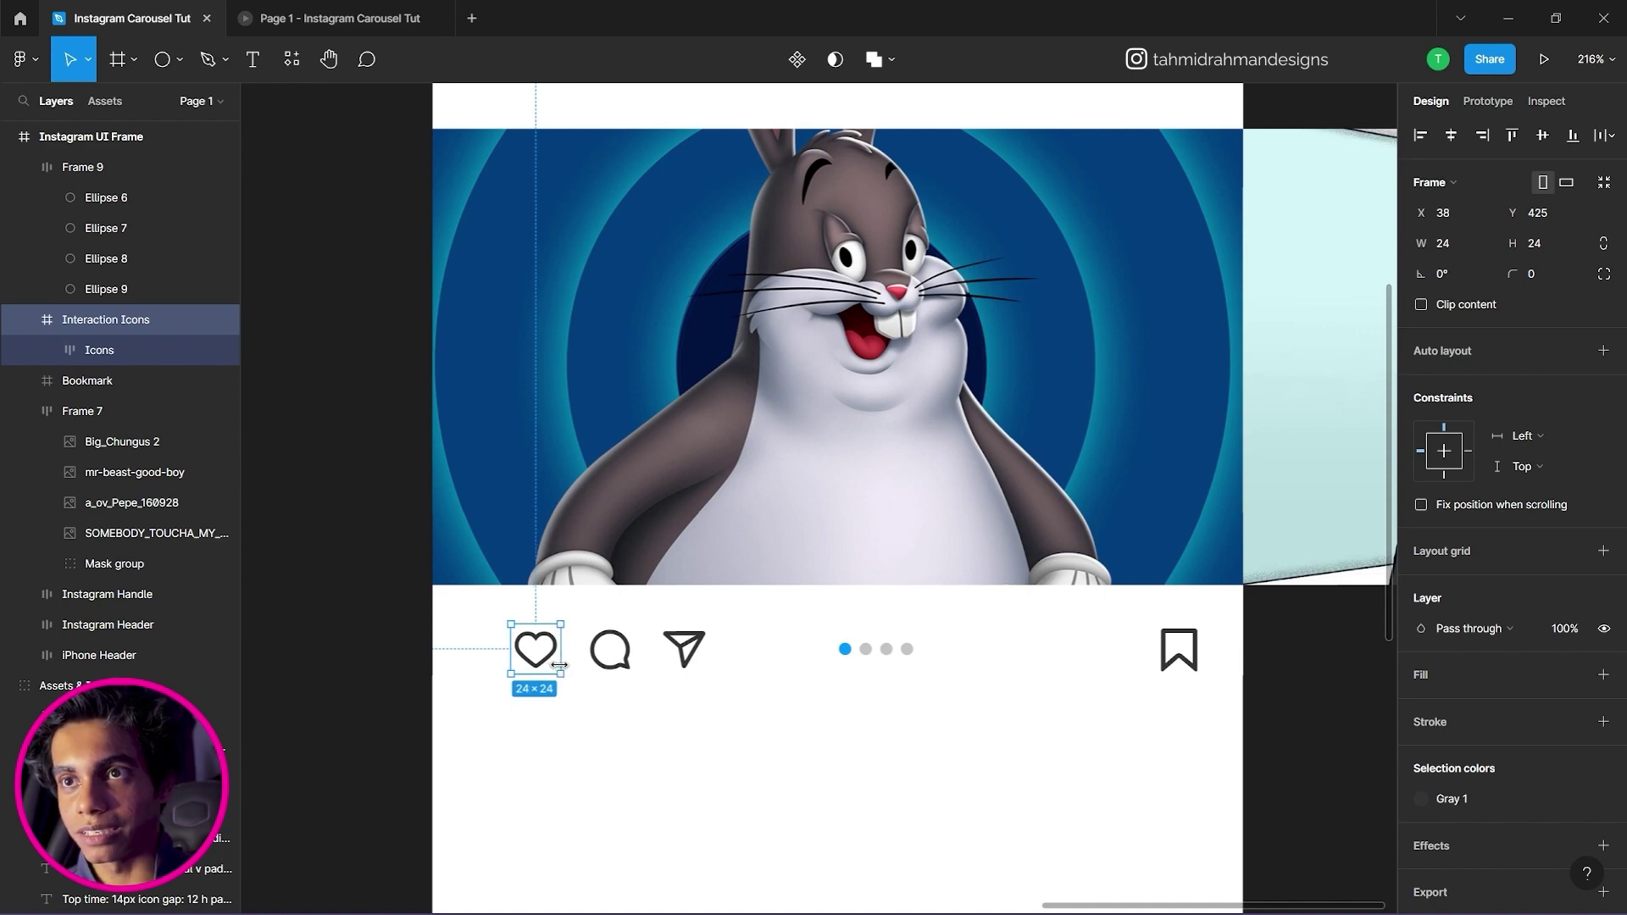
click(582, 712)
click(532, 663)
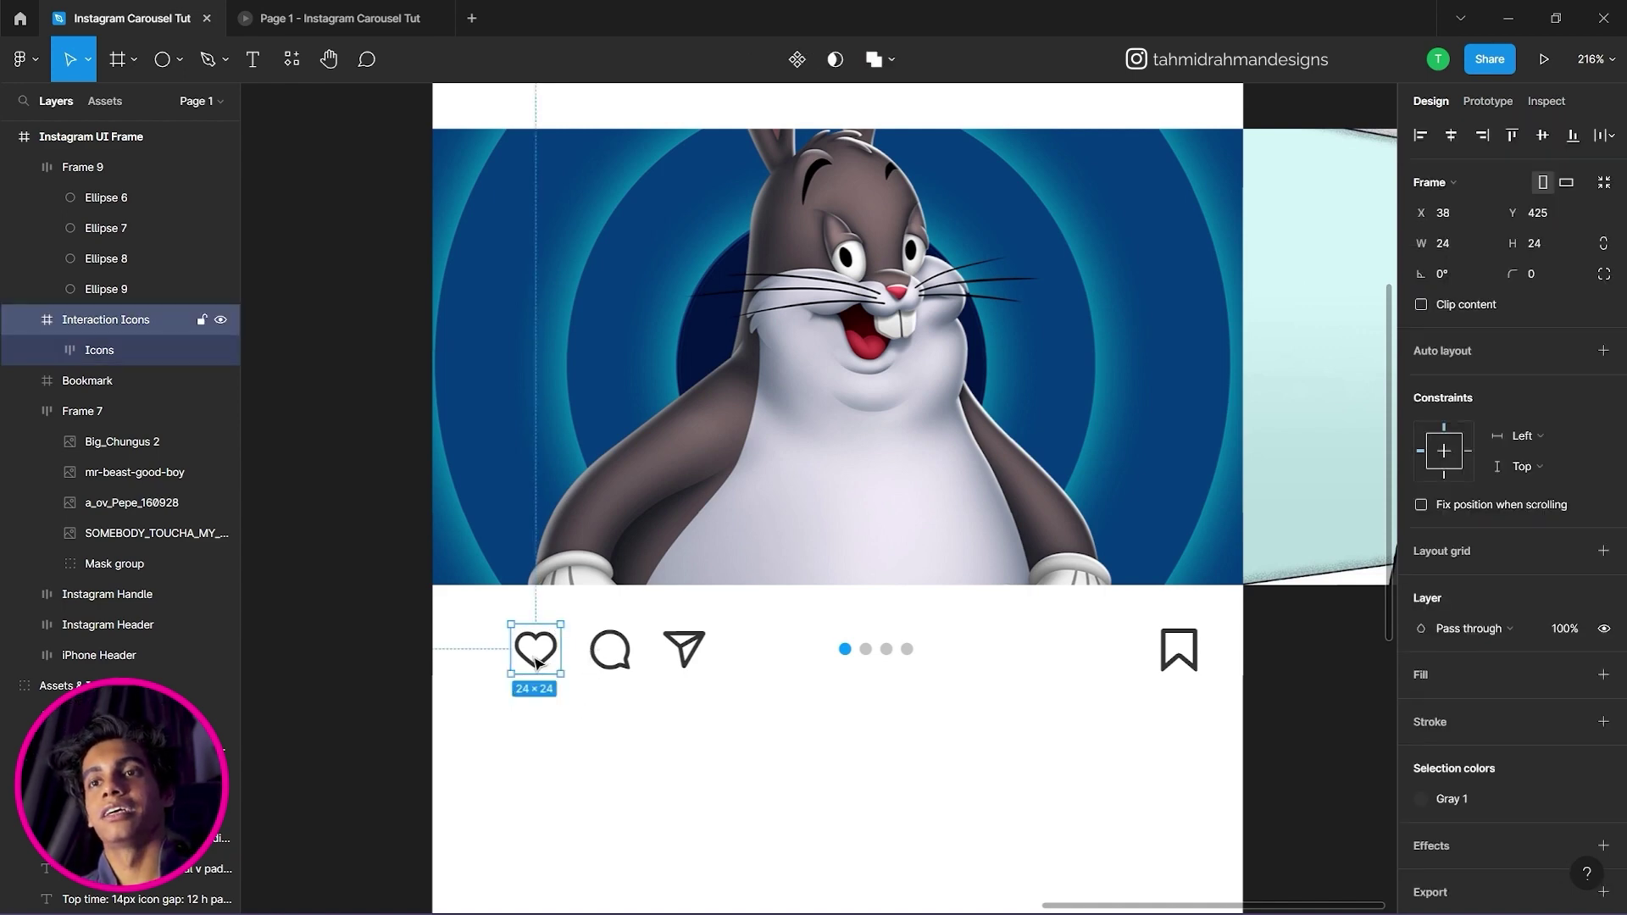
click(119, 363)
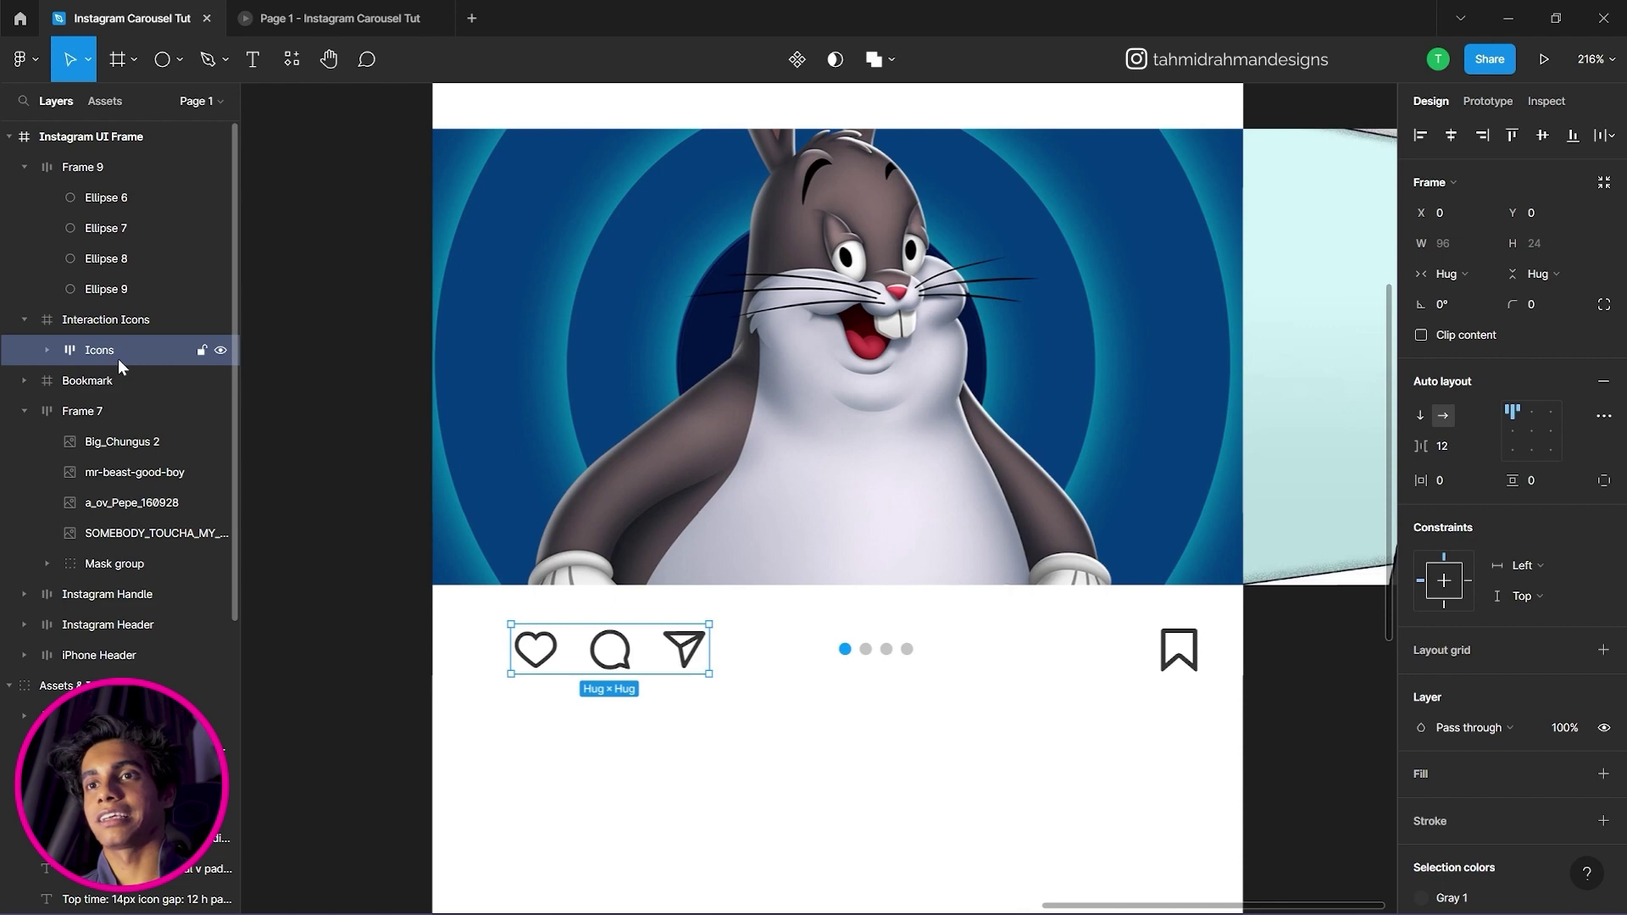
click(108, 322)
click(494, 715)
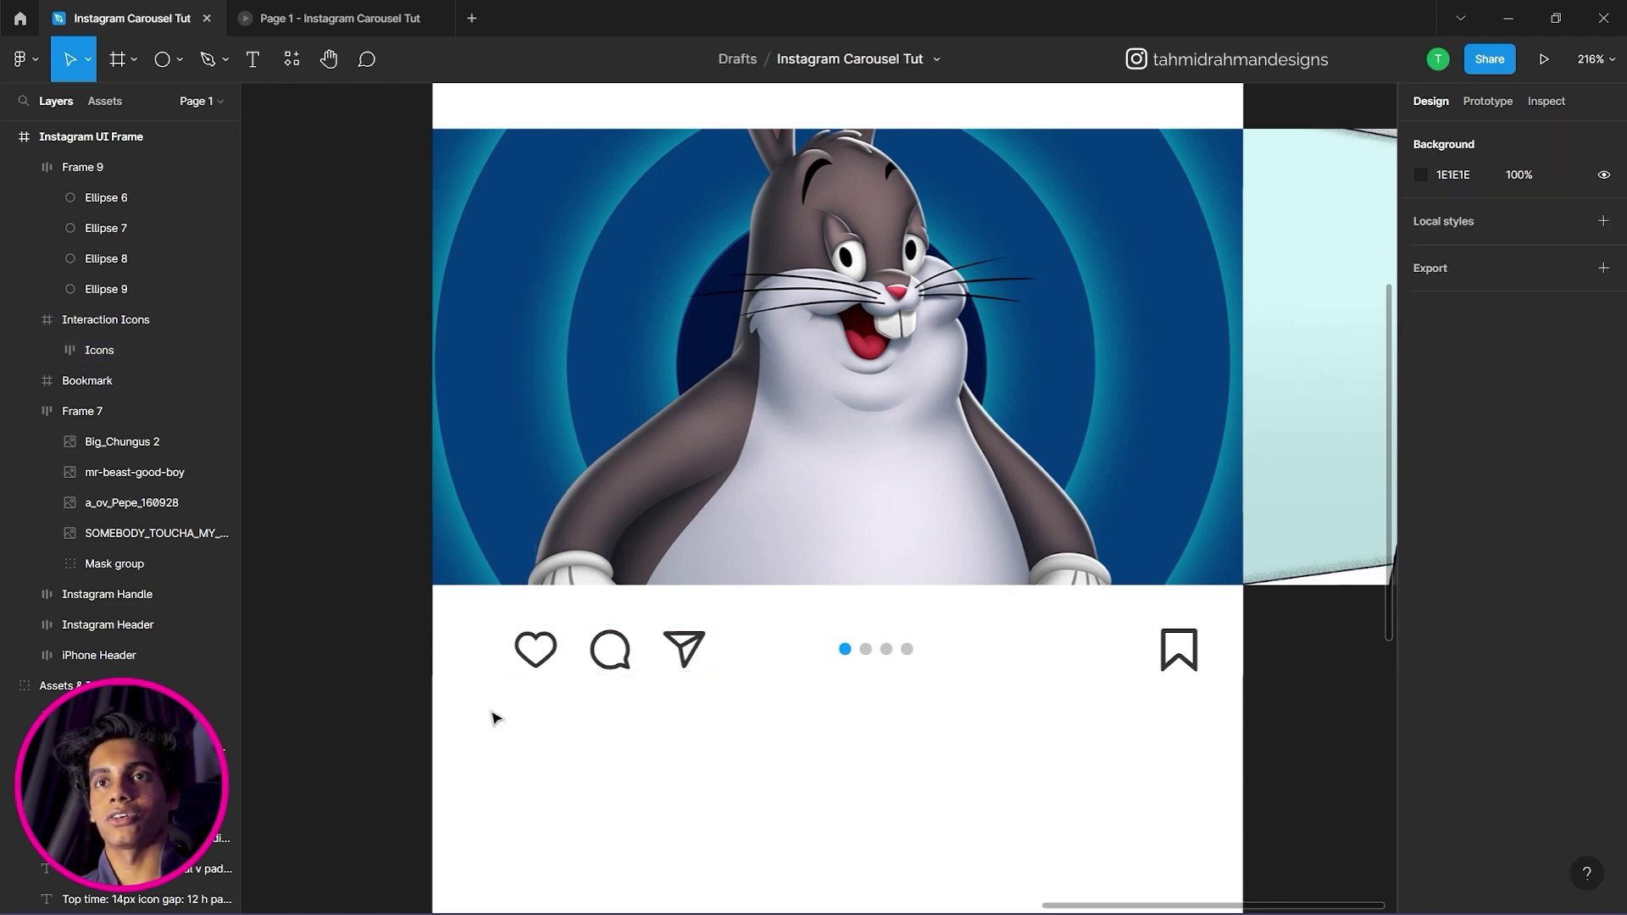
Combine the Interaction Icons frame, the carousel dots and the bookmark in one auto layout.
click(653, 658)
shift+click(900, 655)
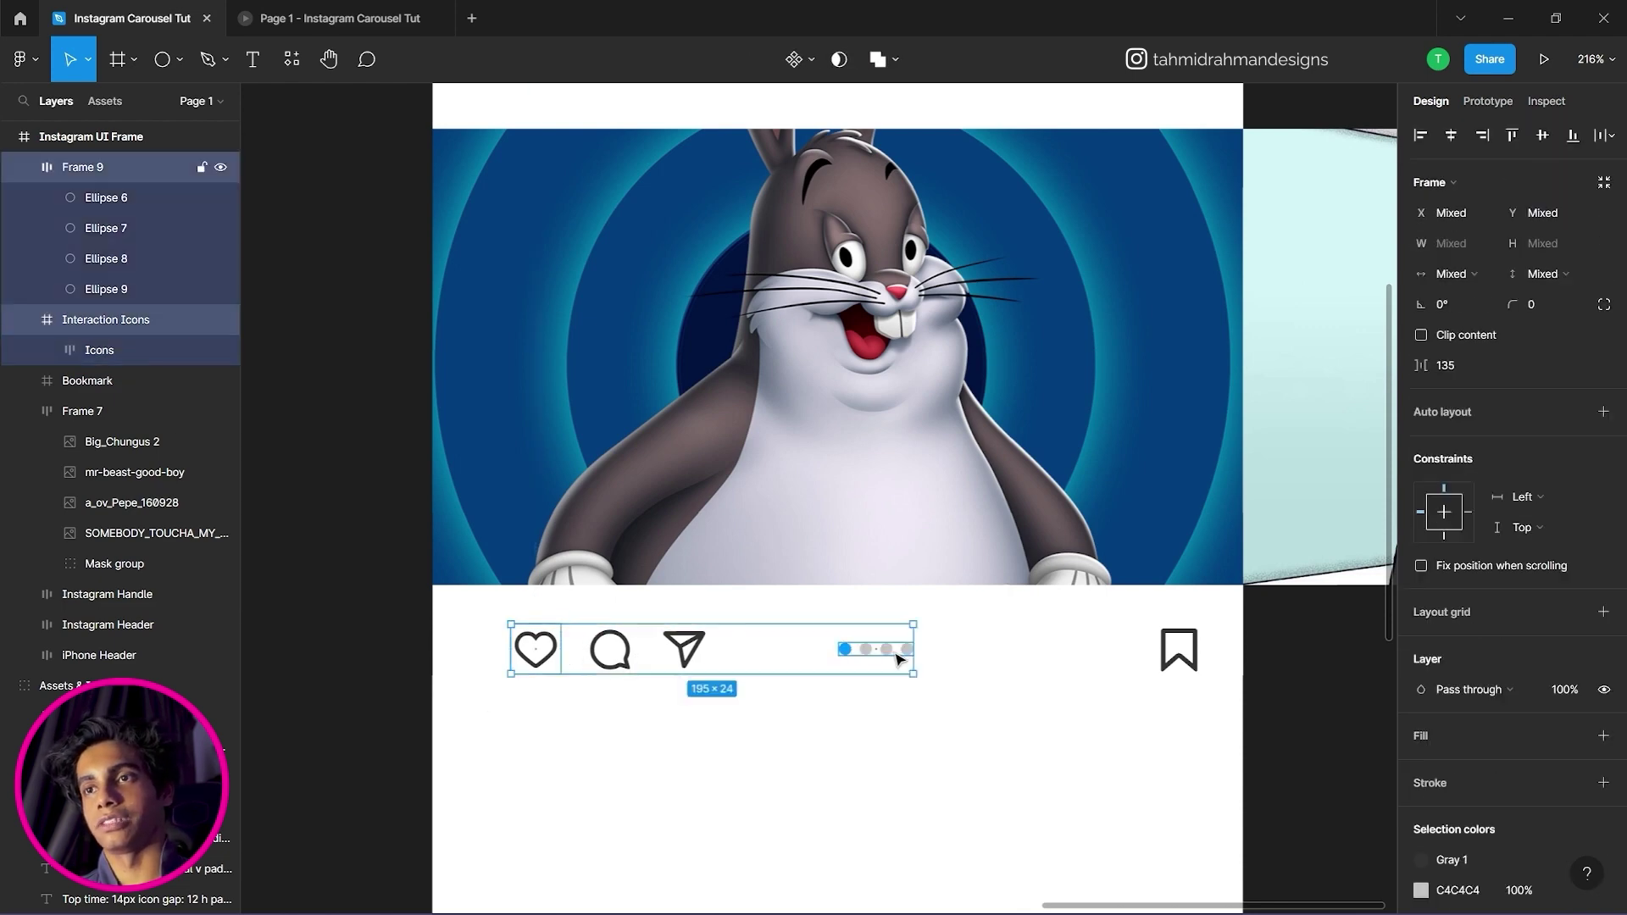
shift+click(1182, 658)
right_click(1186, 660)
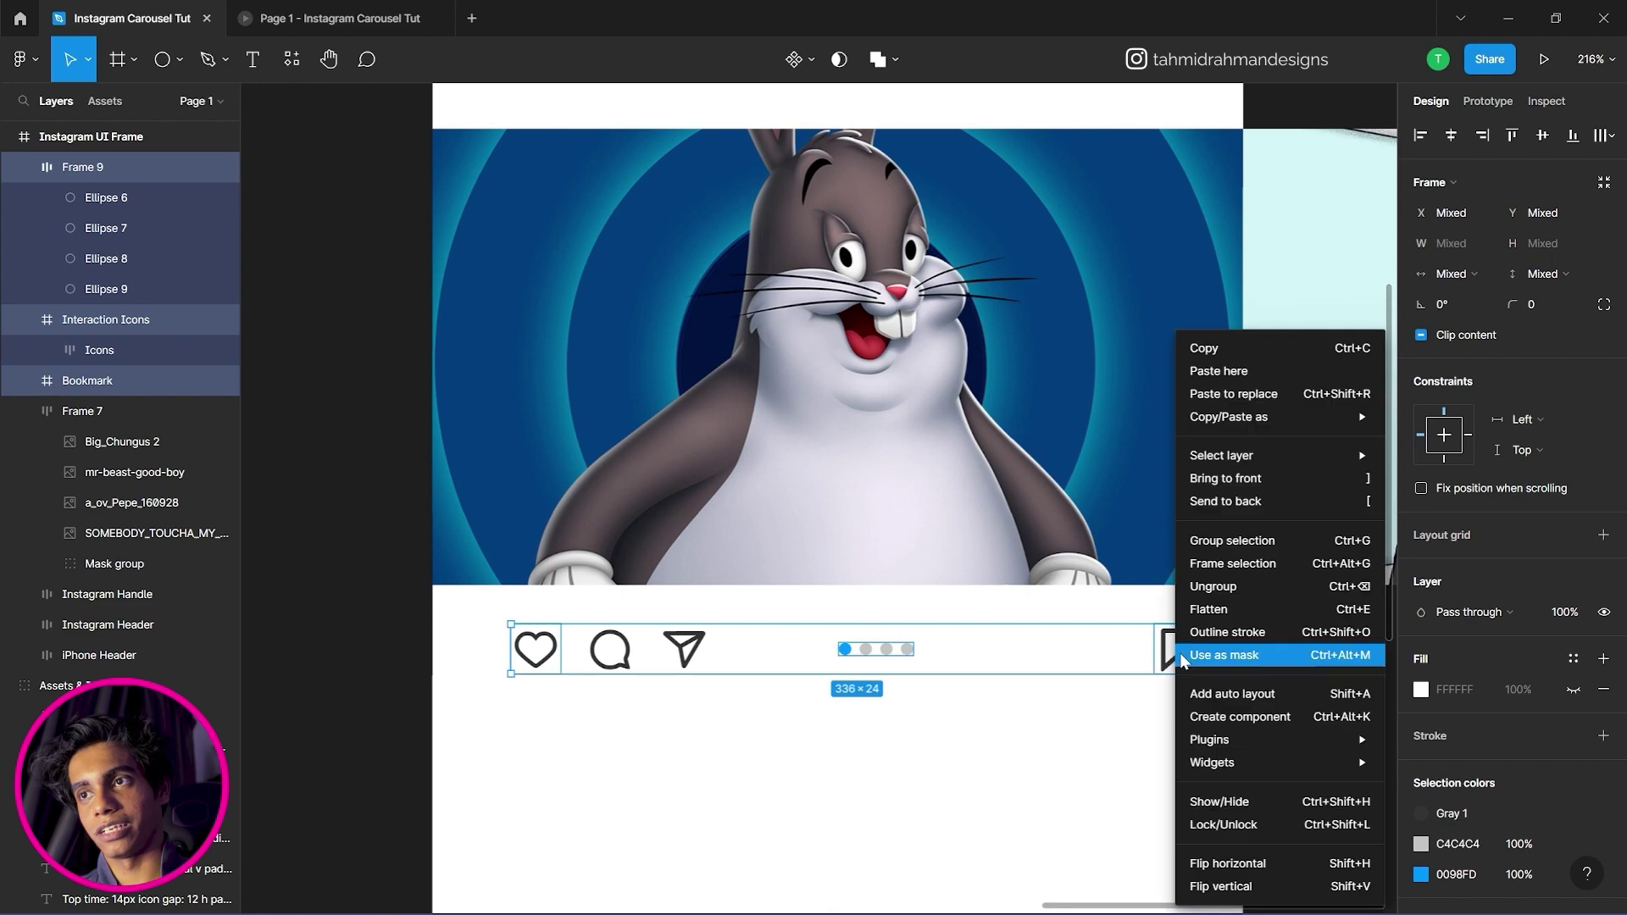
click(1249, 695)
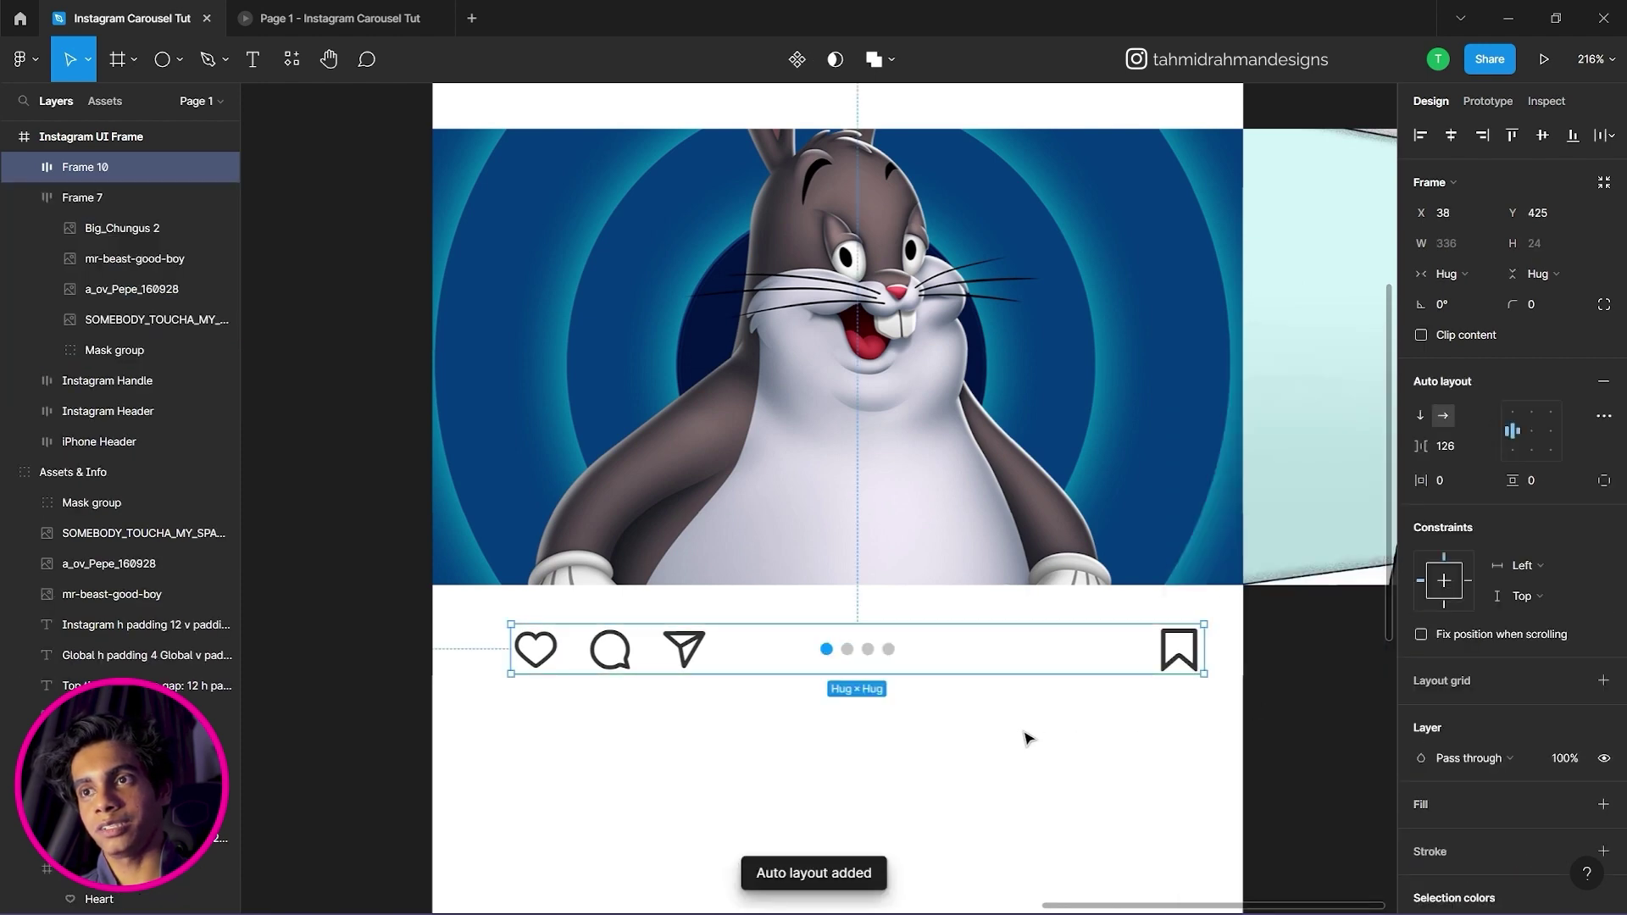
Set the row's item spacing to Auto and extend its right side to the phone frame's edge, making it 355 px wide.
click(1451, 443)
text(auto)
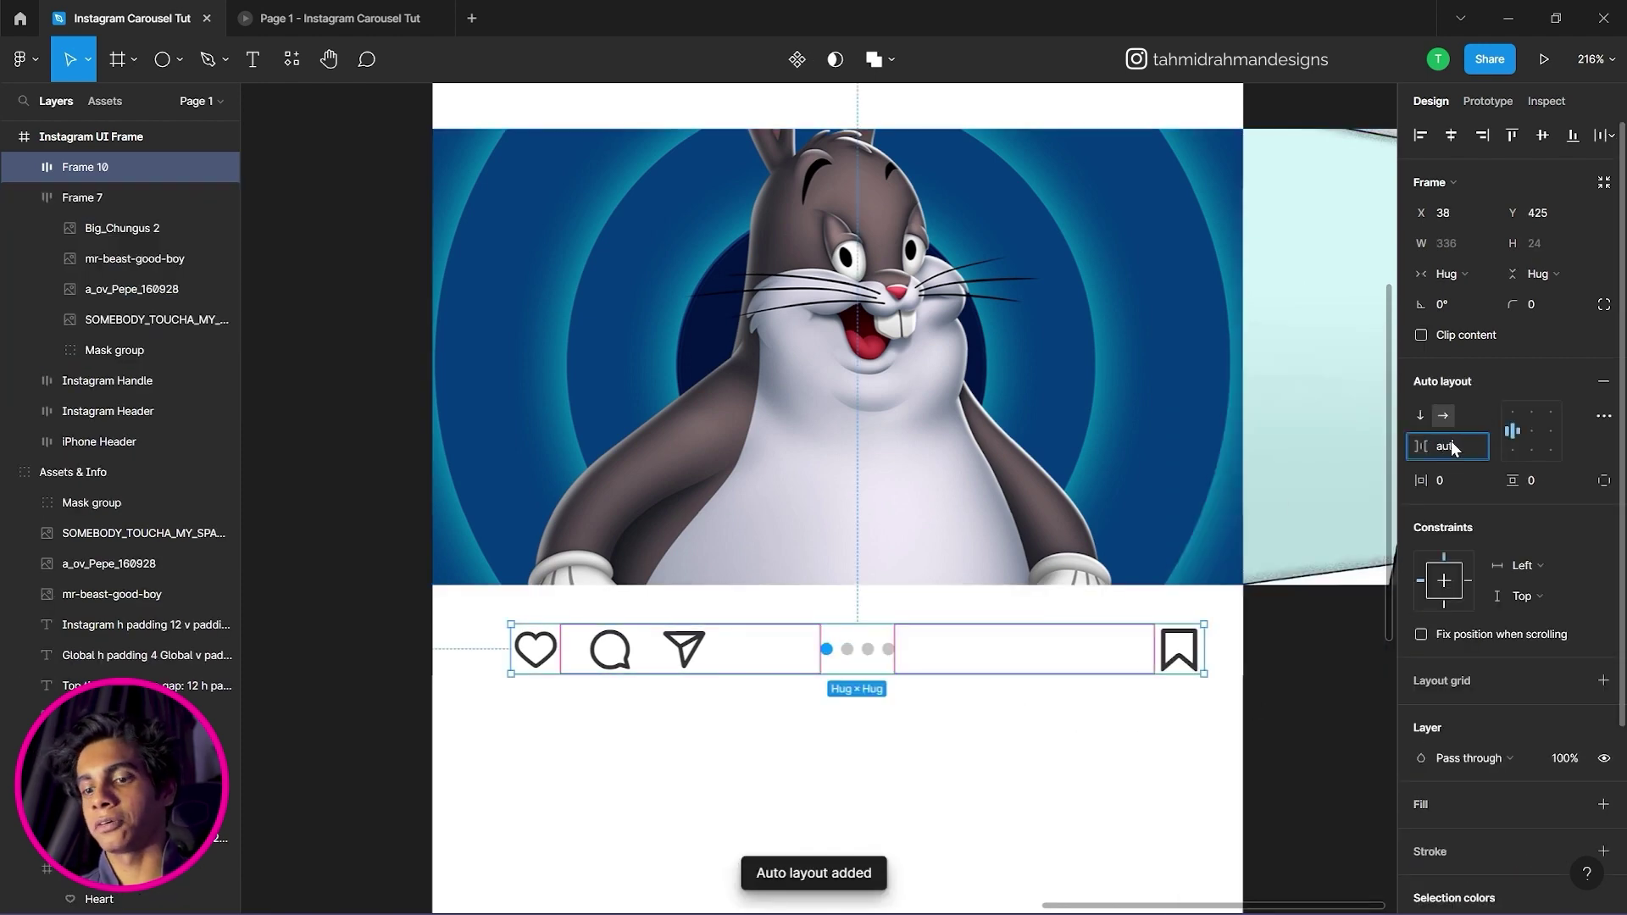
key(Return)
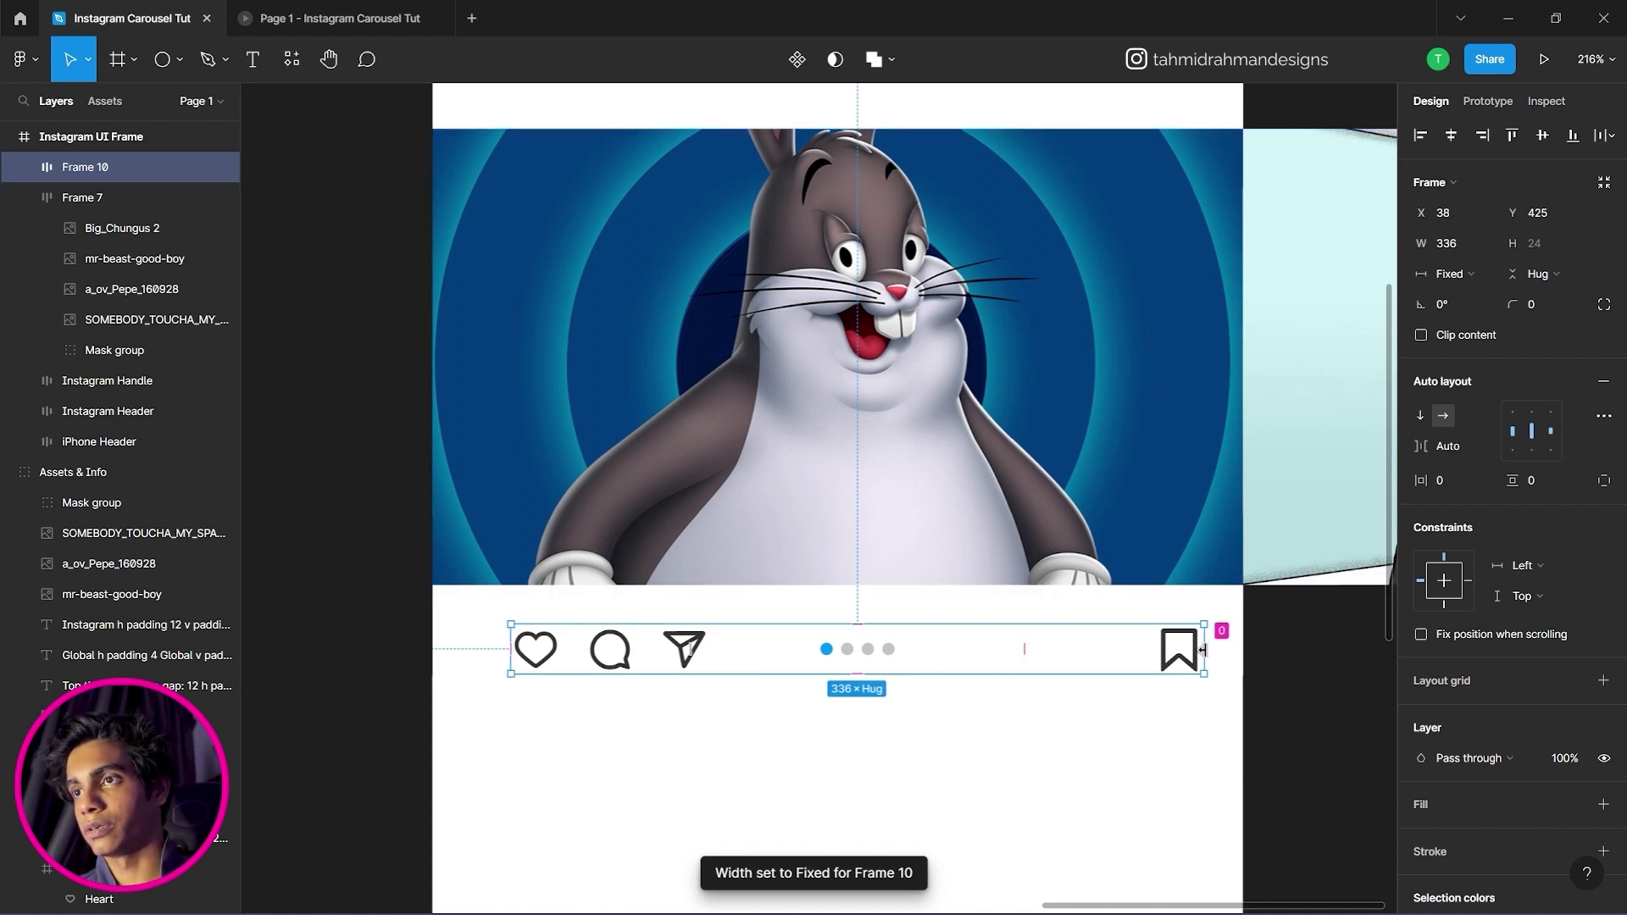
drag(1205, 637, 1246, 638)
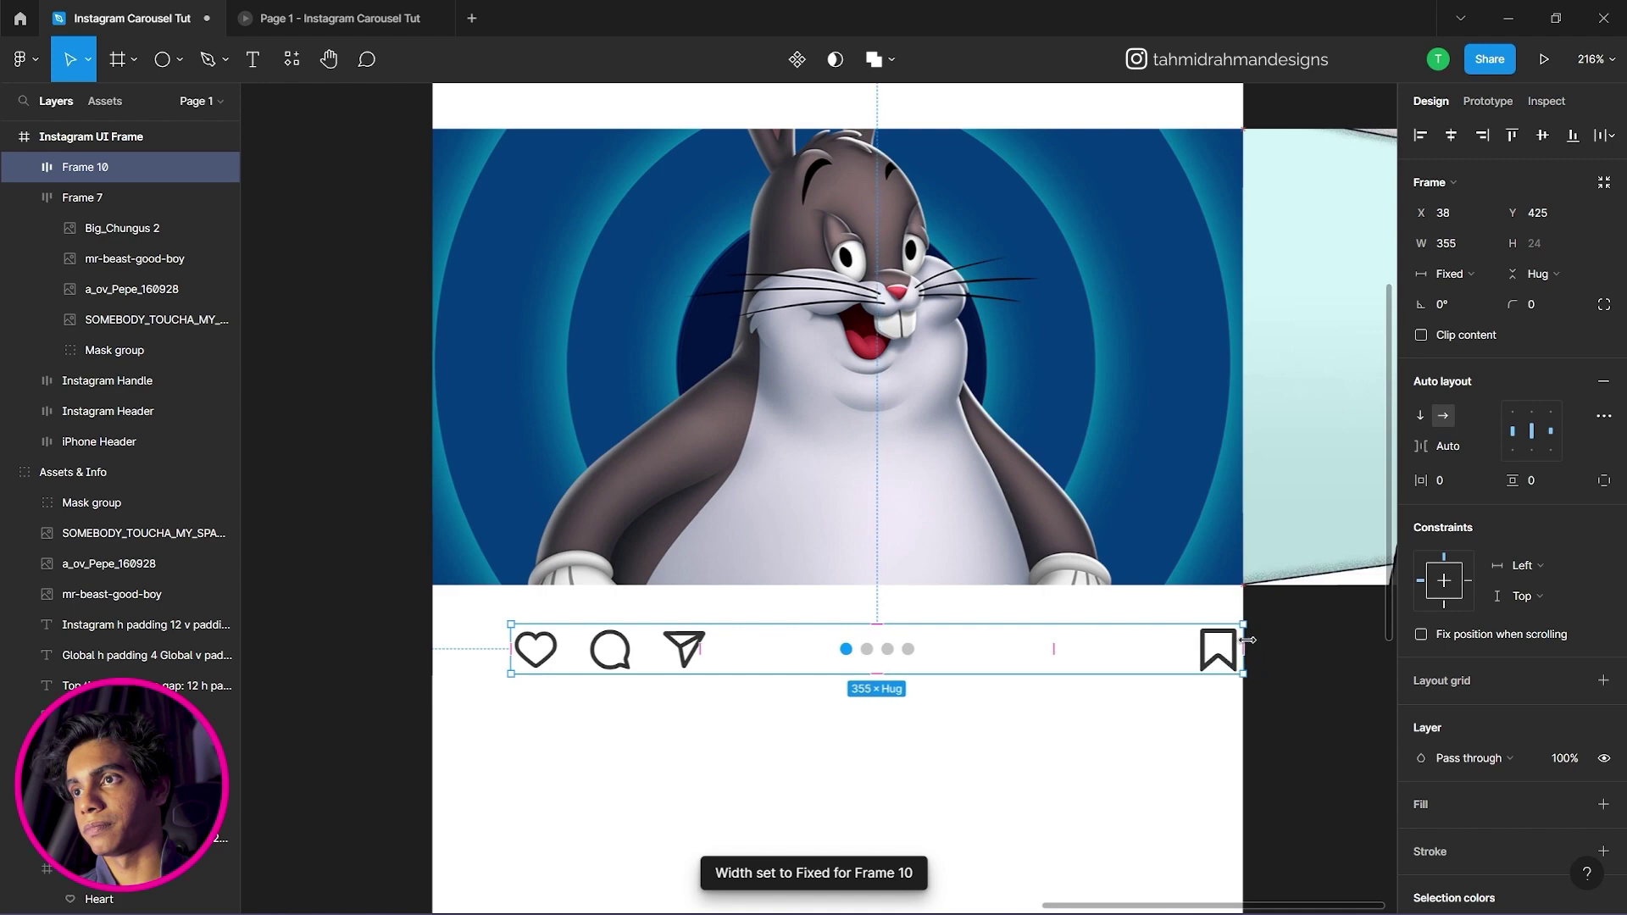
Extend the interaction row's left side to the phone frame's edge, making the row 393 px wide.
drag(511, 642, 429, 641)
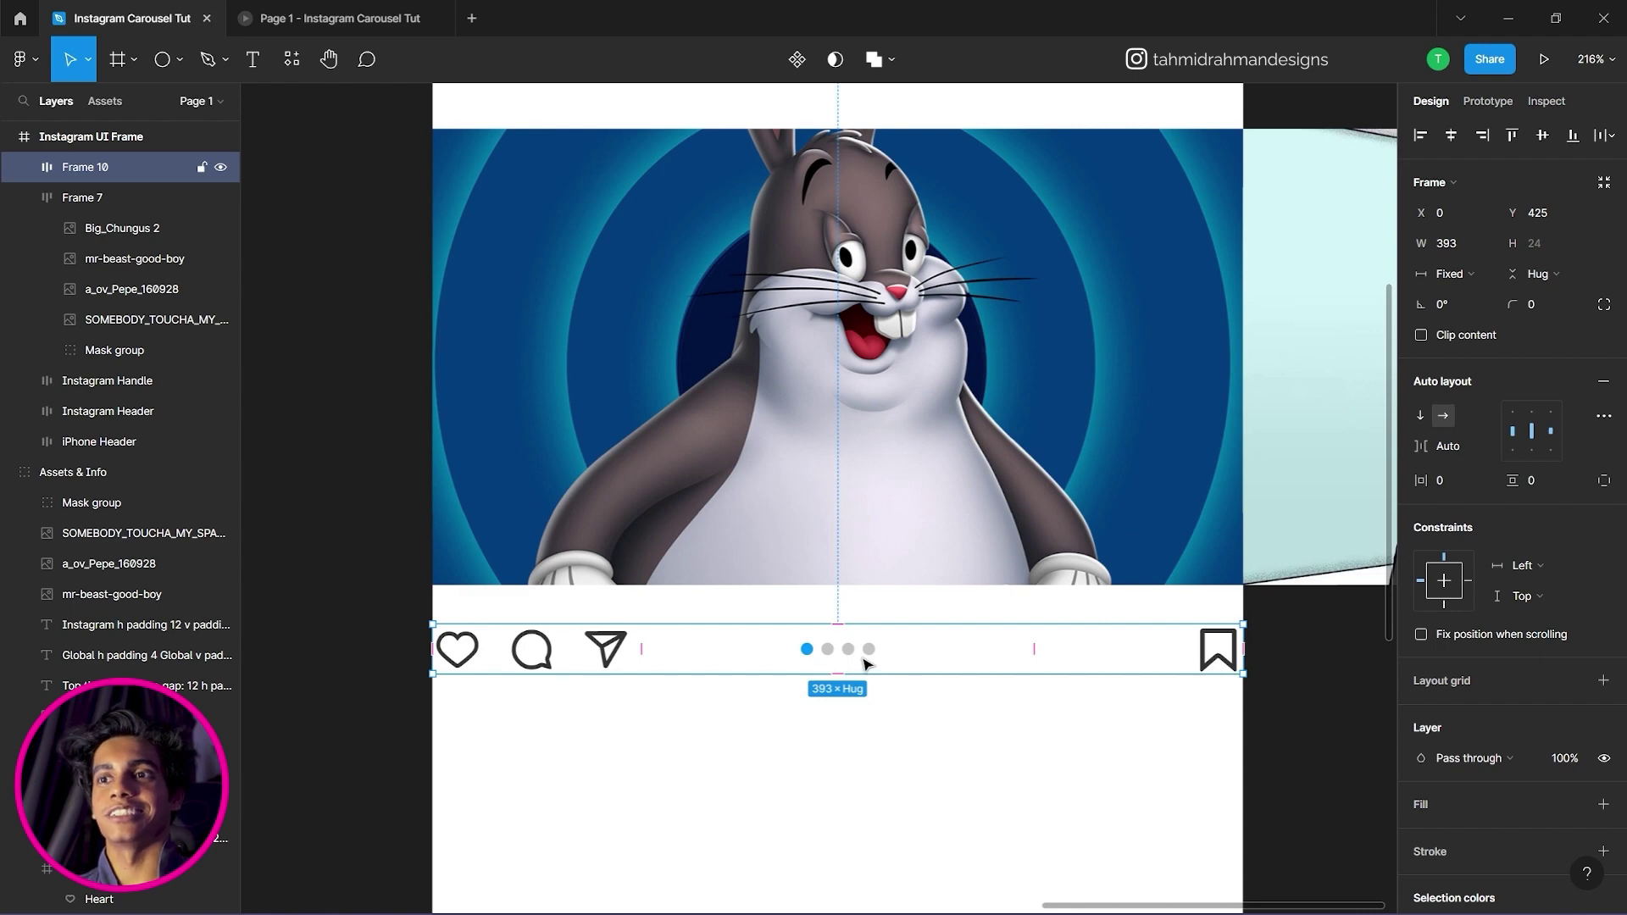
click(779, 761)
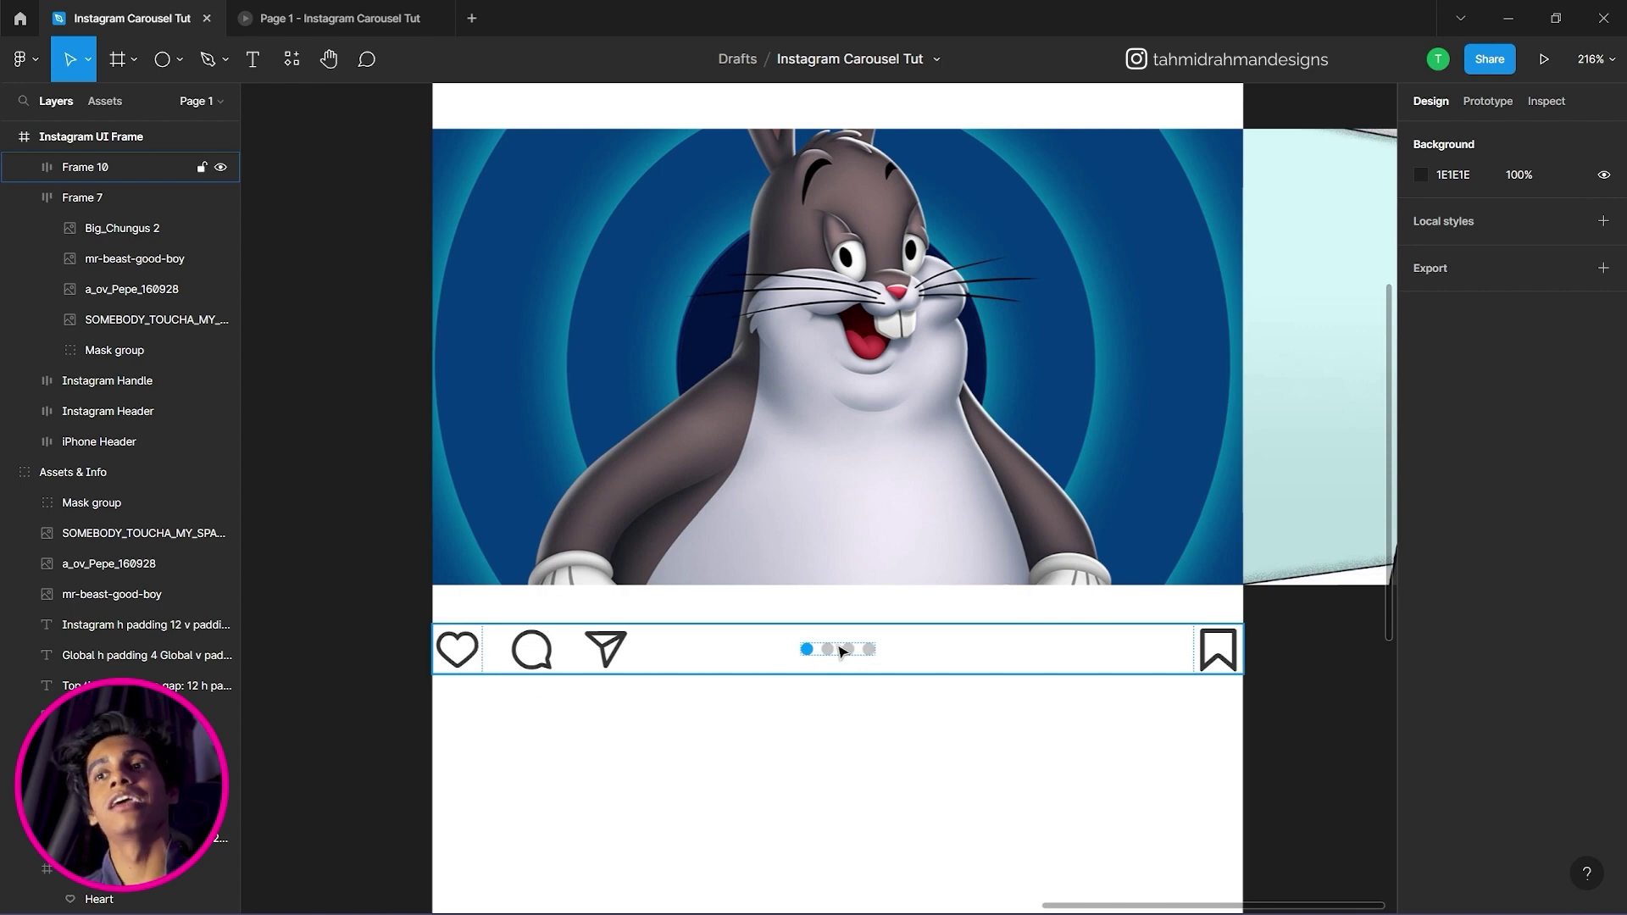
scroll(847, 653, down, 4)
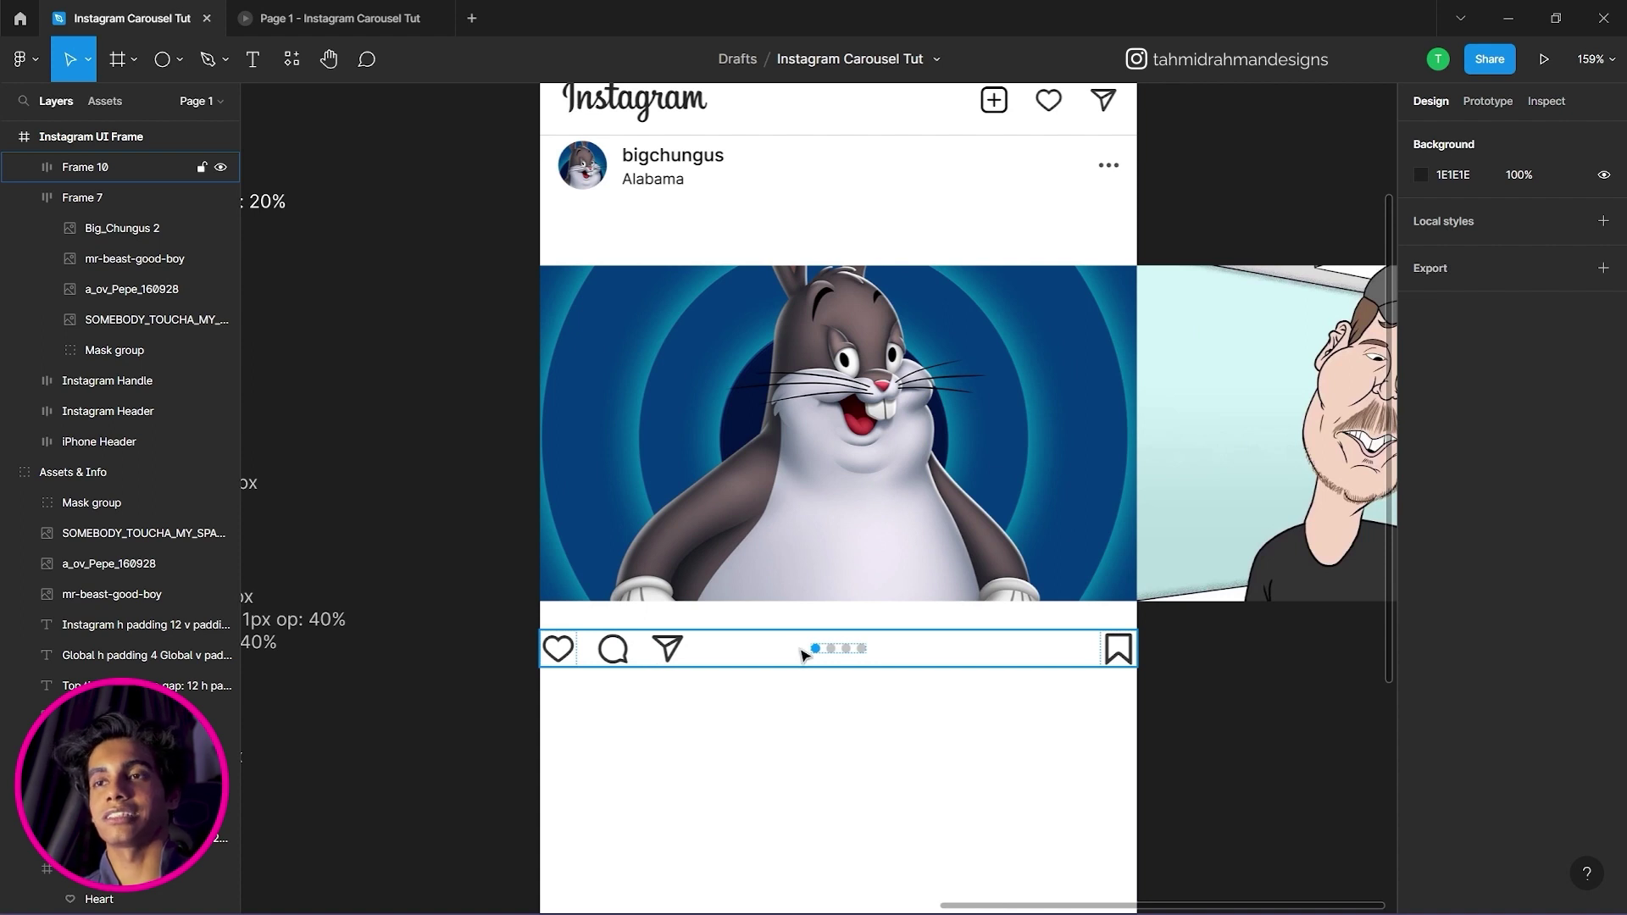
scroll(792, 679, up, 2)
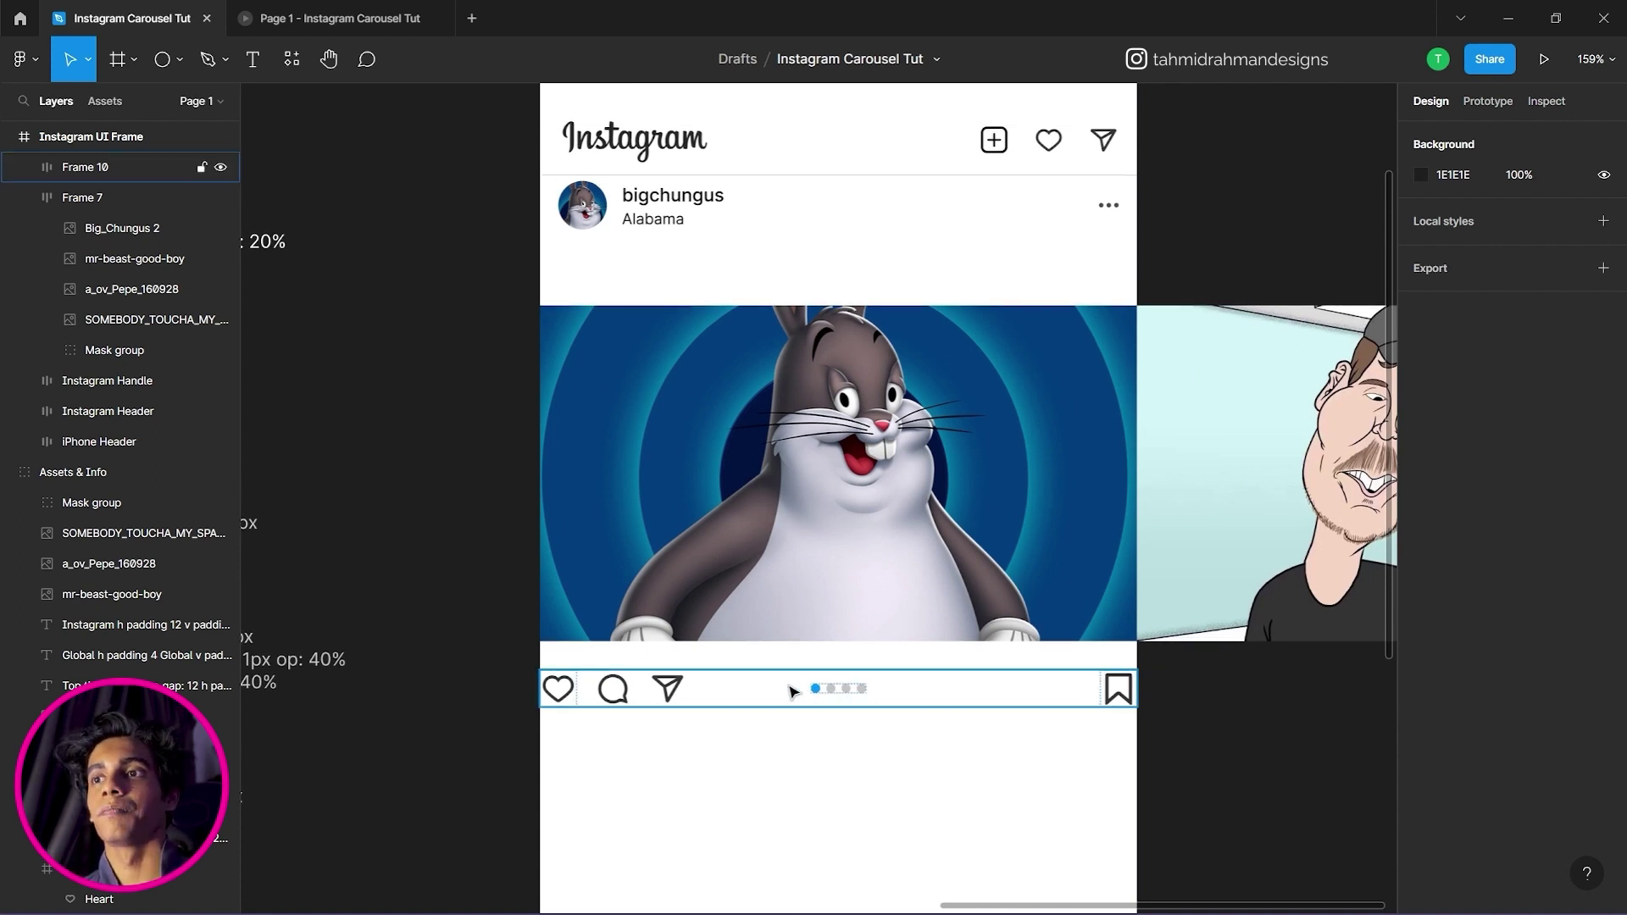
Move the interaction row up against the bottom edge of the carousel image, at Y 406.
click(791, 690)
drag(770, 683, 872, 602)
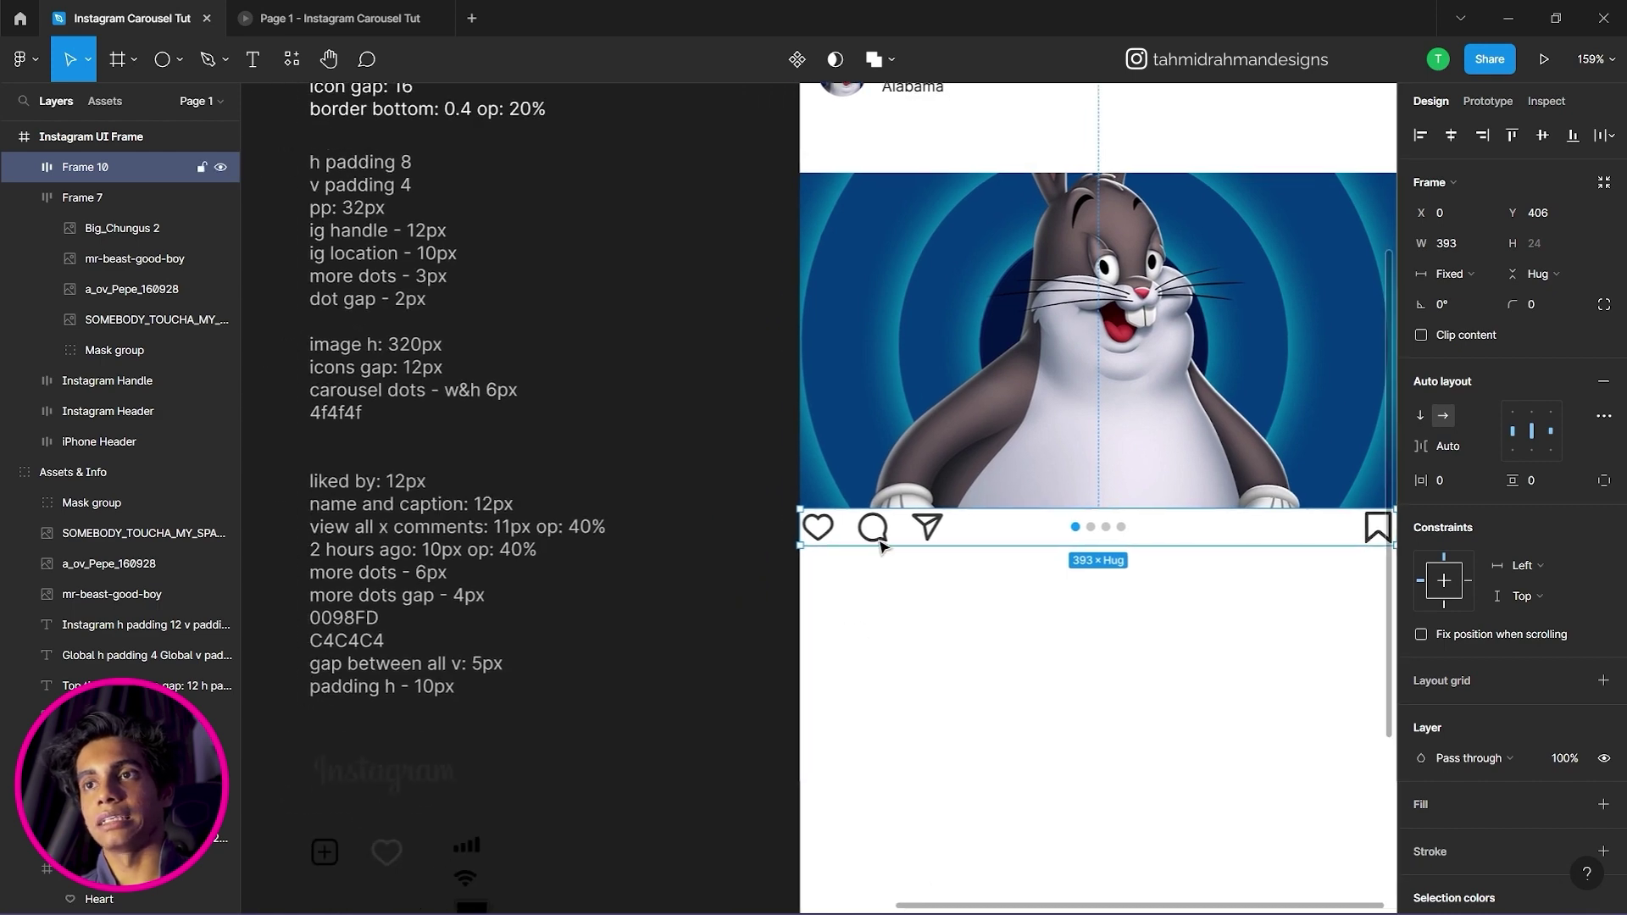
drag(730, 568, 800, 561)
drag(980, 569, 770, 737)
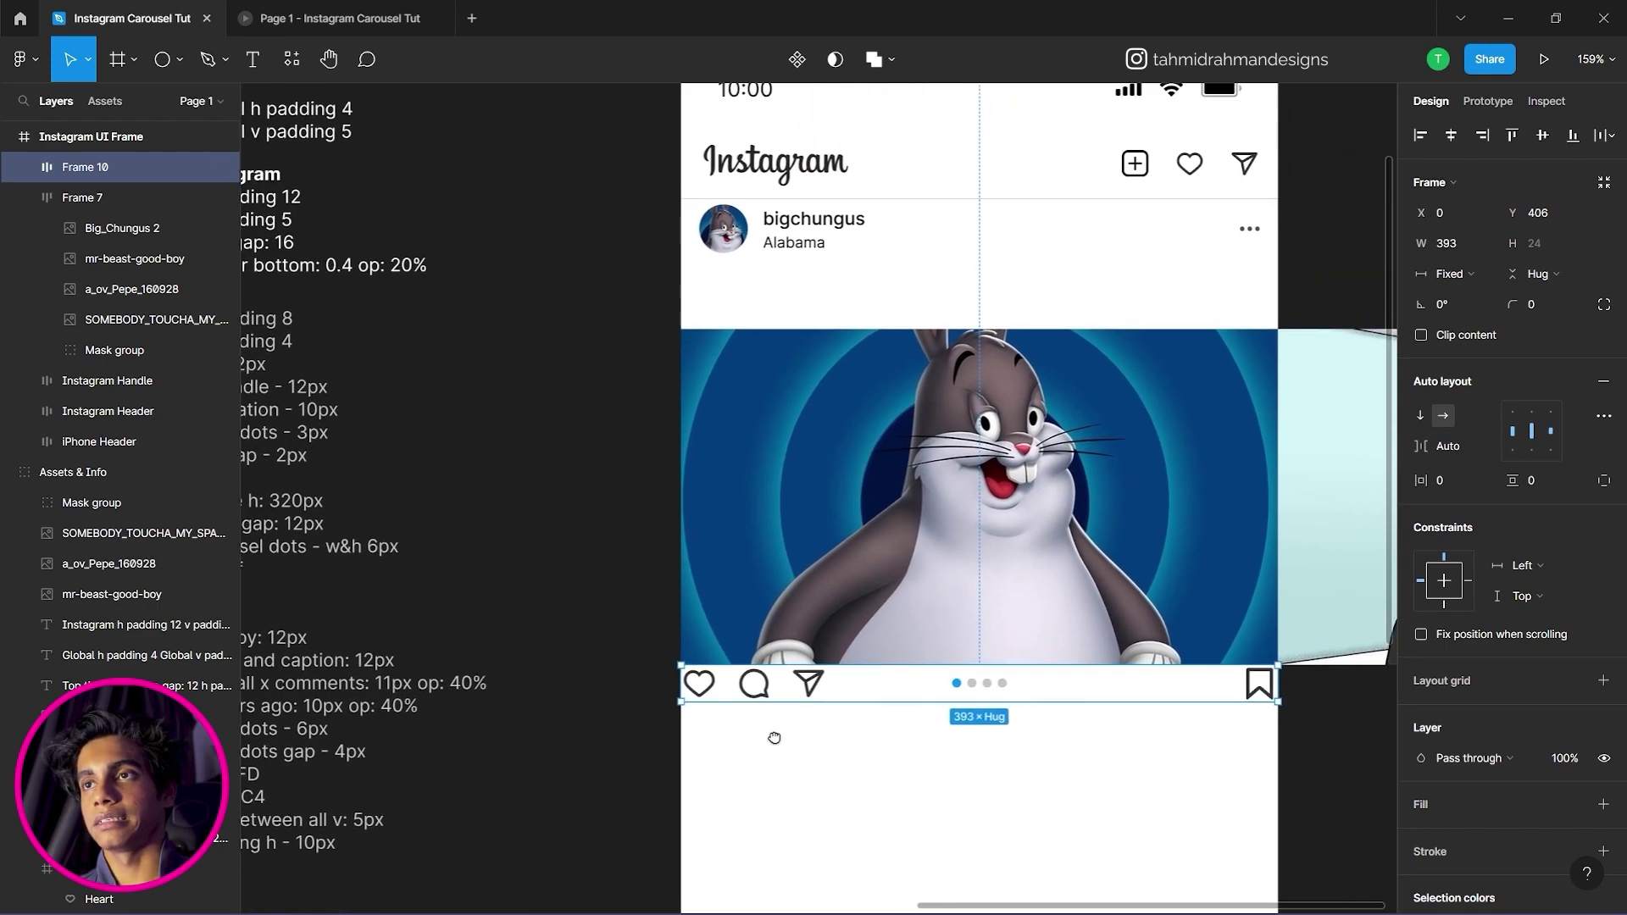
Set the Instagram Handle frame's vertical padding to 5, keeping the frame at Y 99.
click(772, 222)
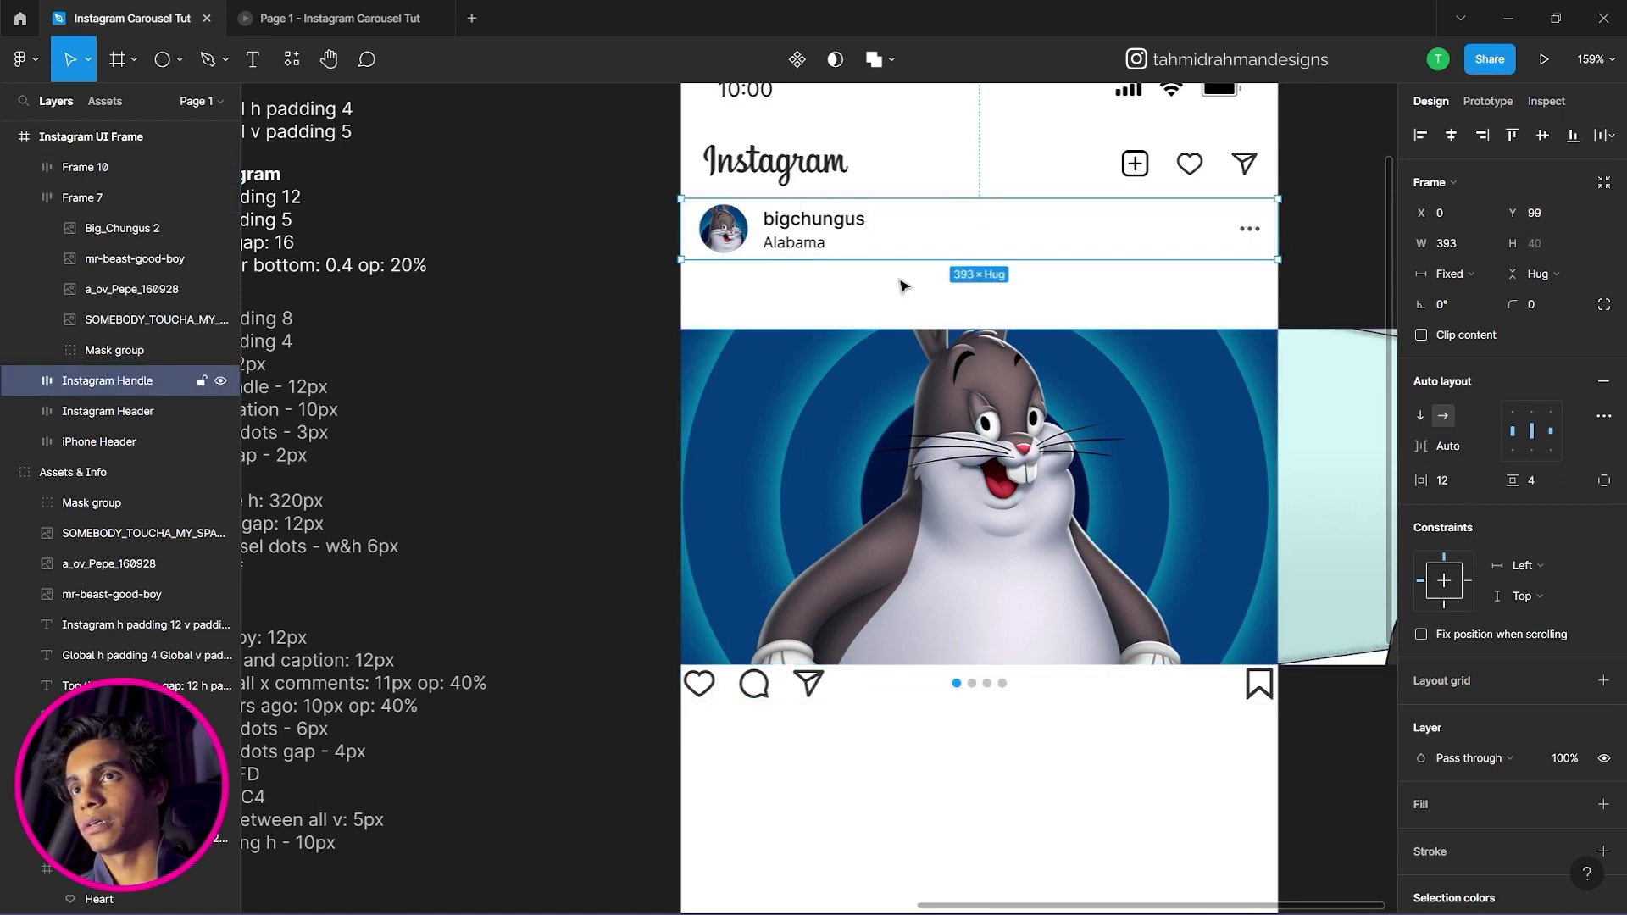
text(5)
key(Return)
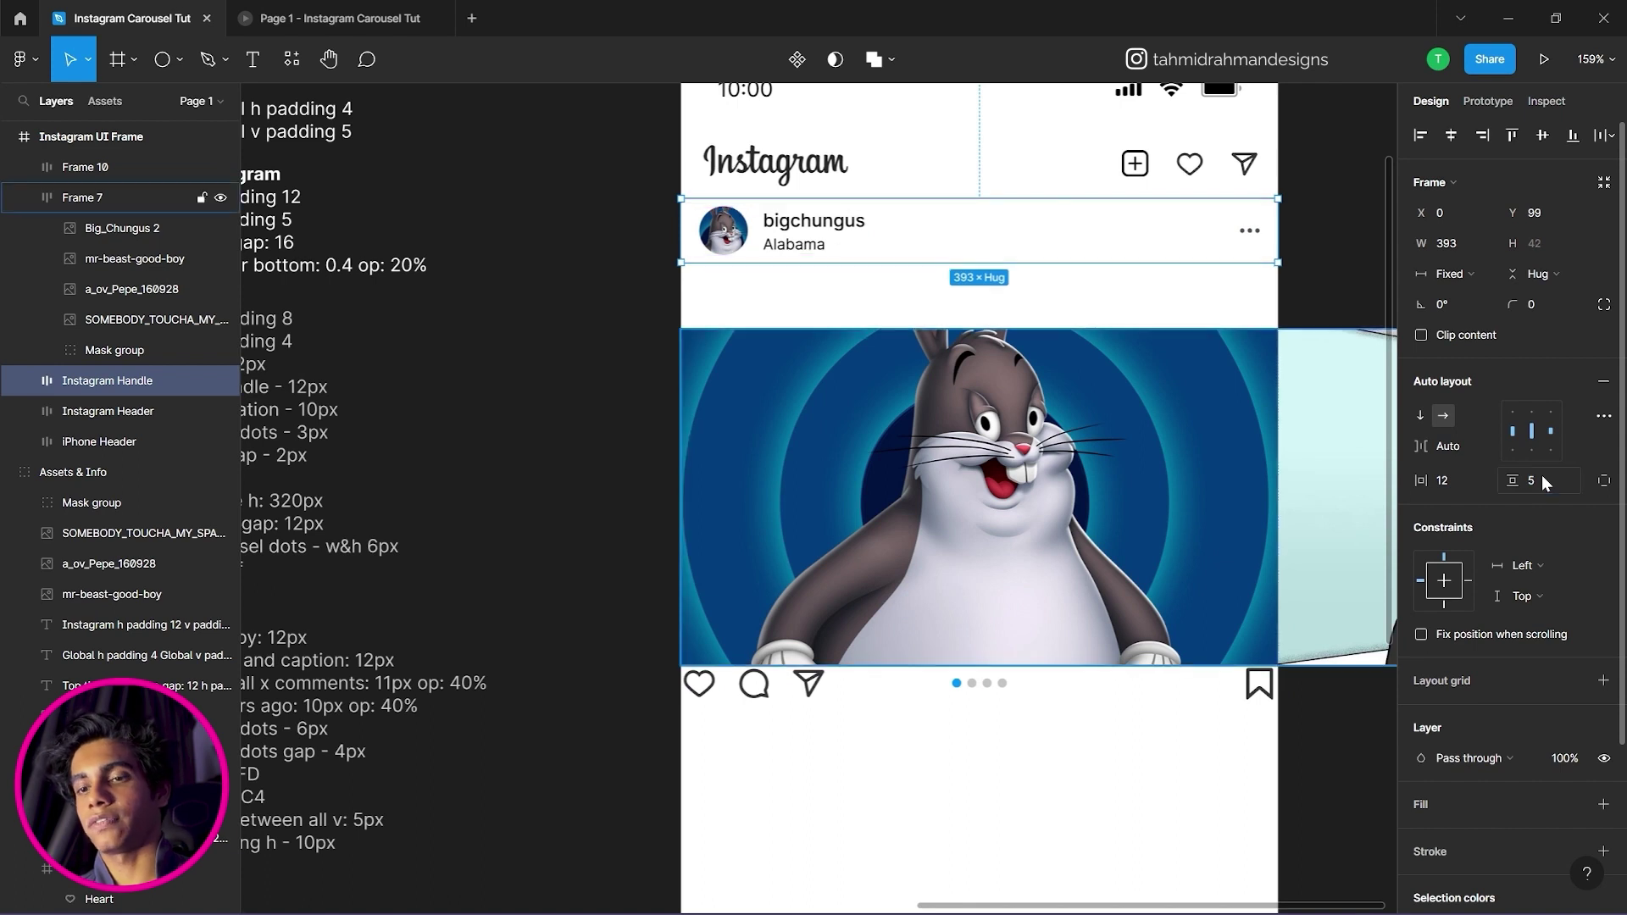
click(880, 309)
click(797, 261)
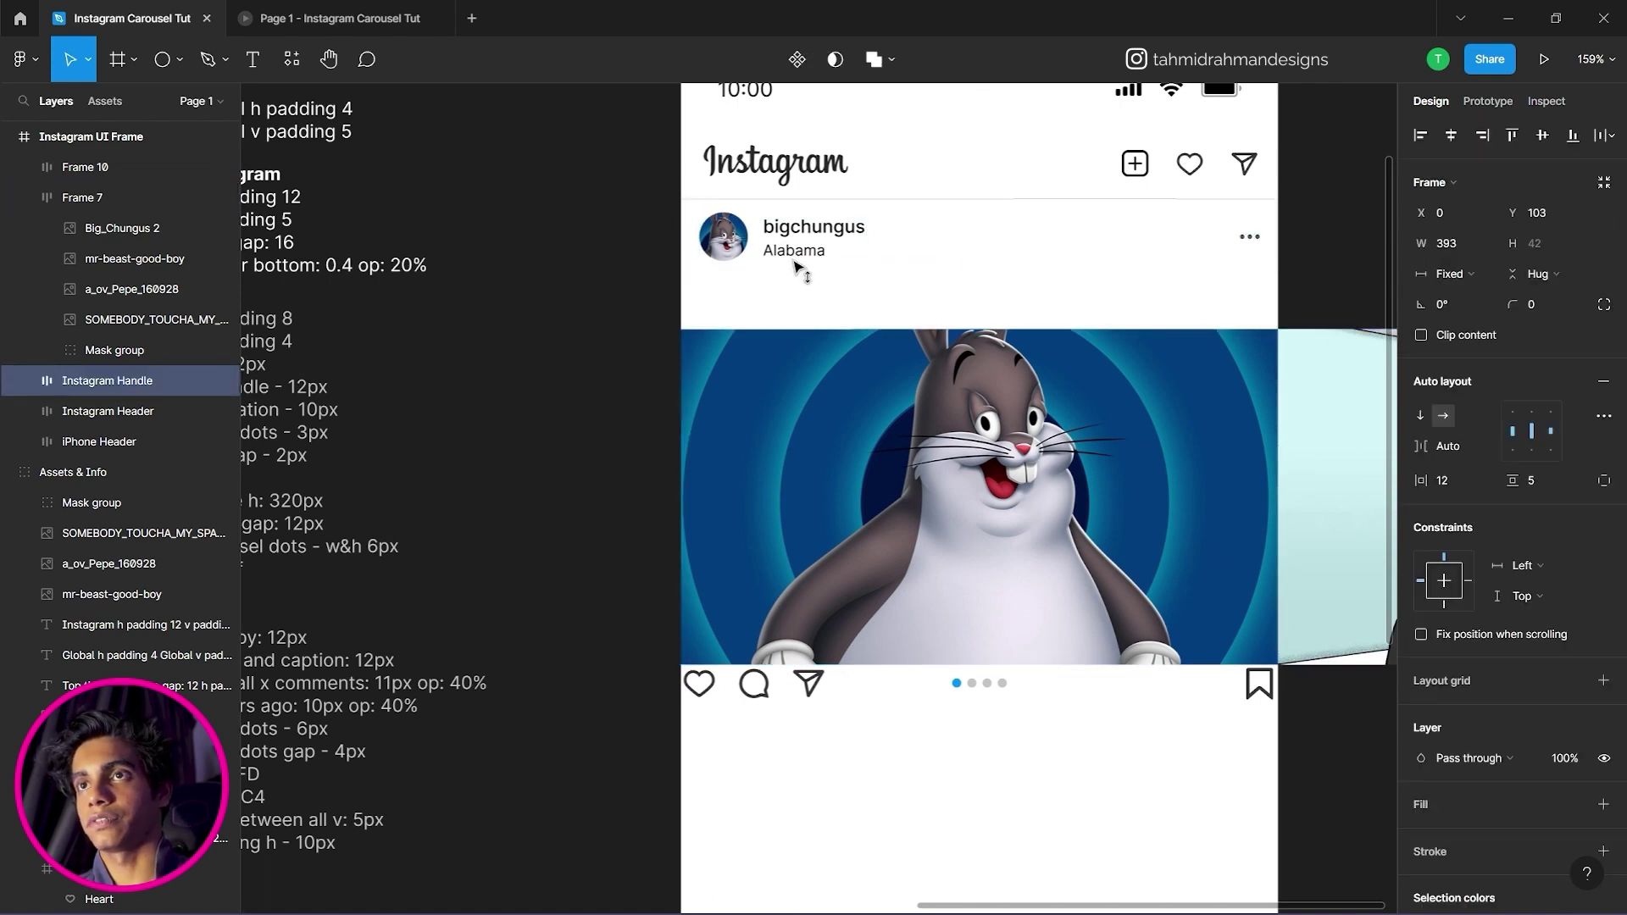
Set the interaction row's horizontal padding to 12 and its vertical padding to 5.
click(871, 679)
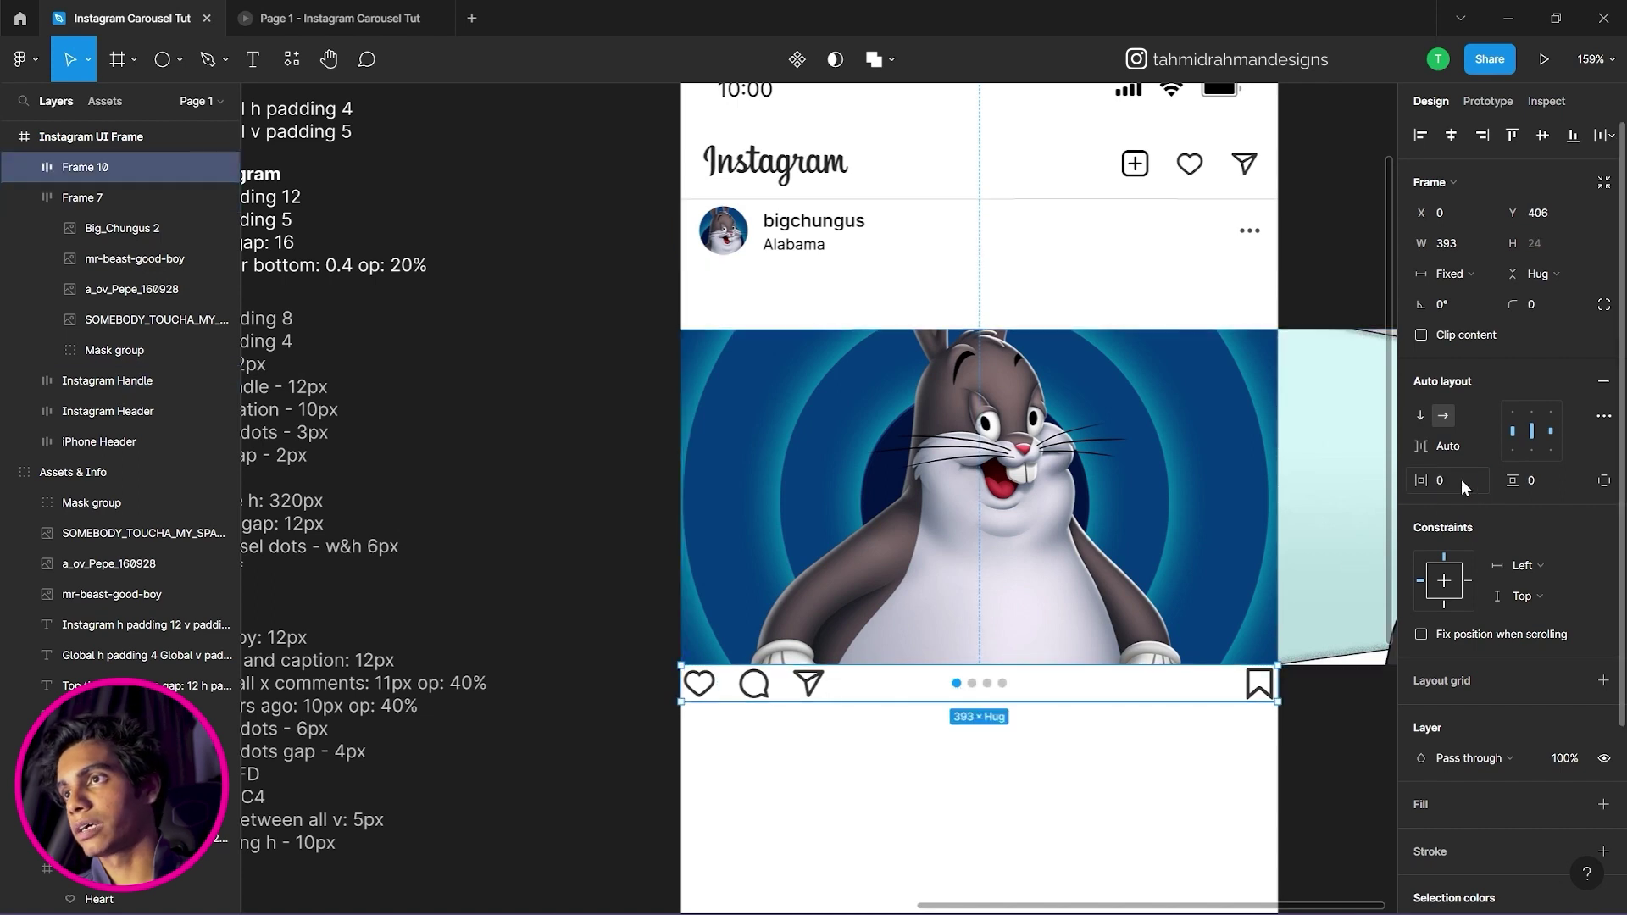
text(12)
key(Return)
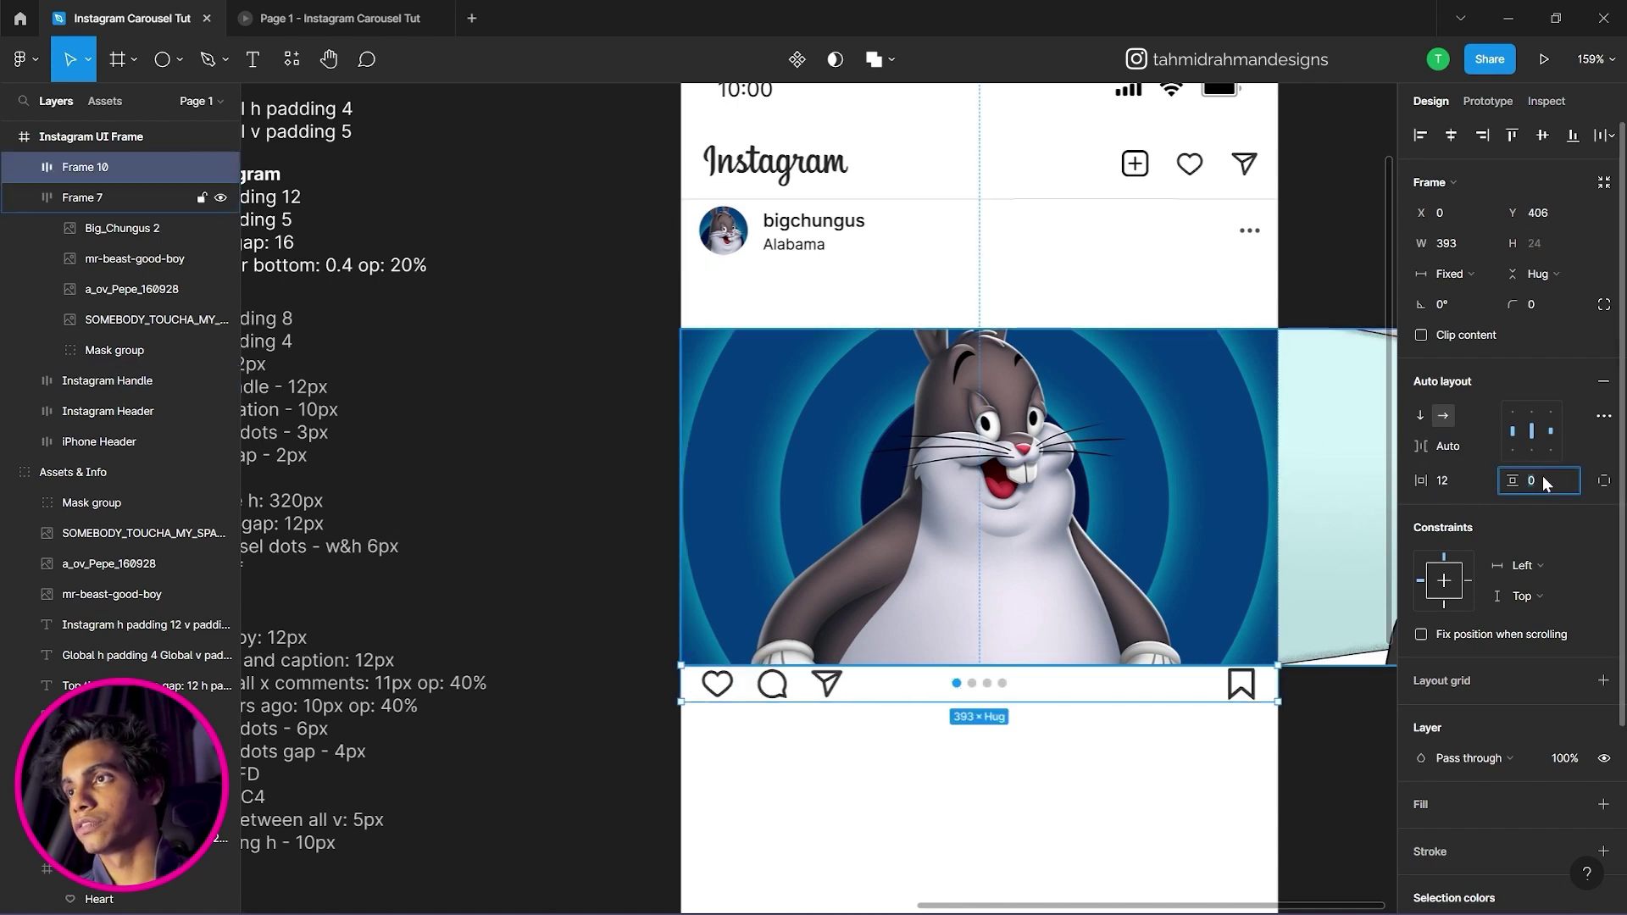
text(5)
key(Return)
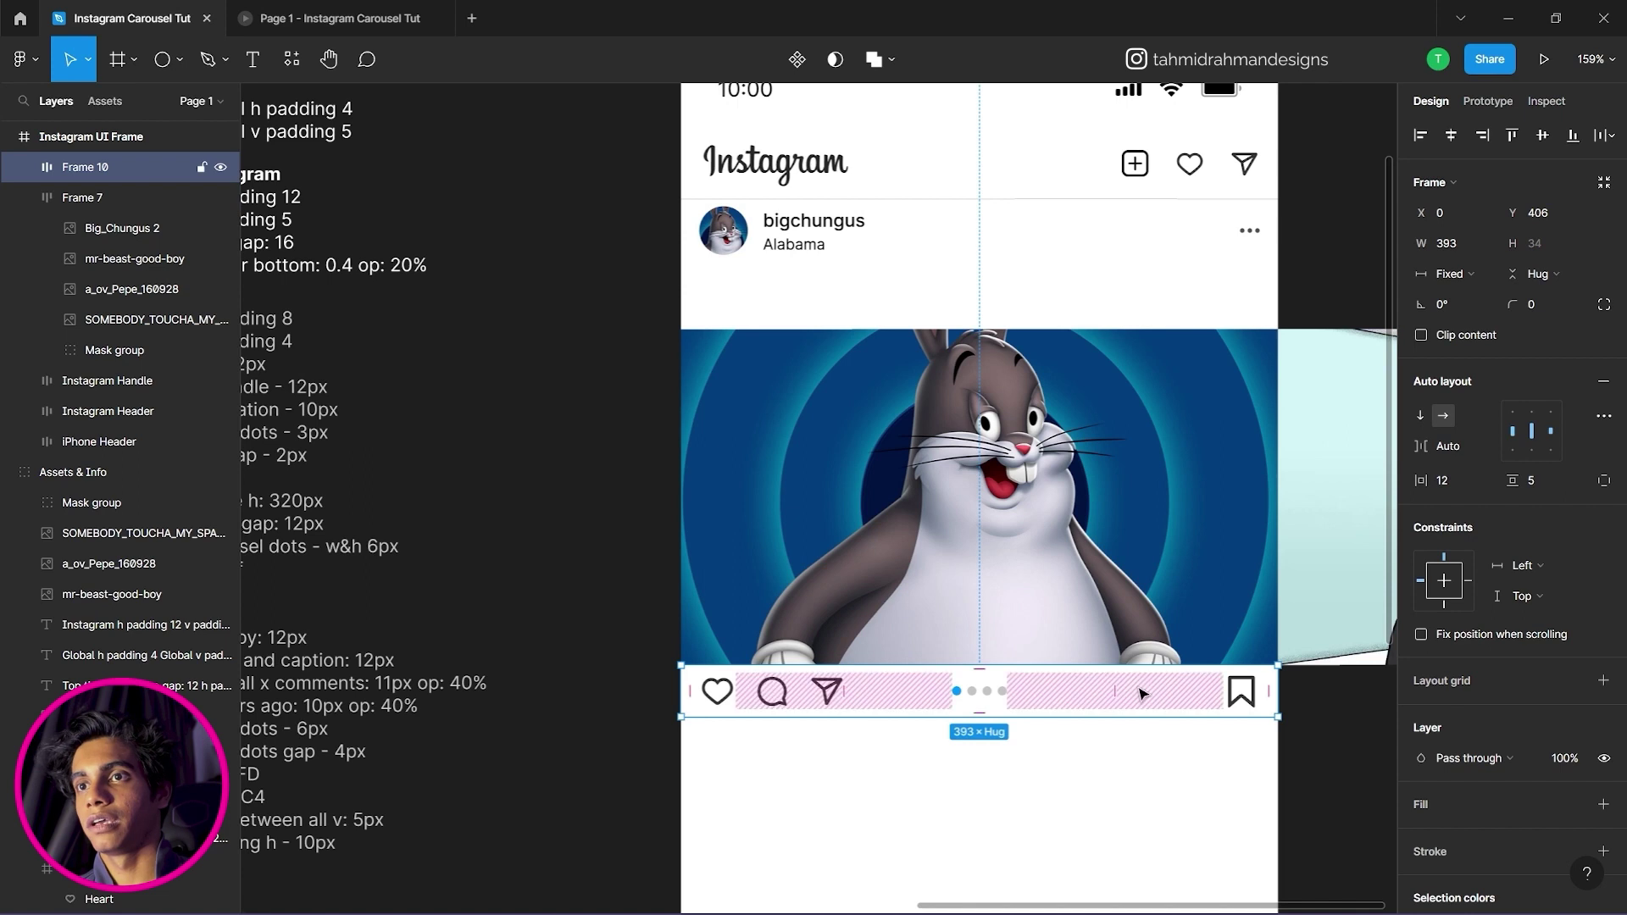
click(1200, 795)
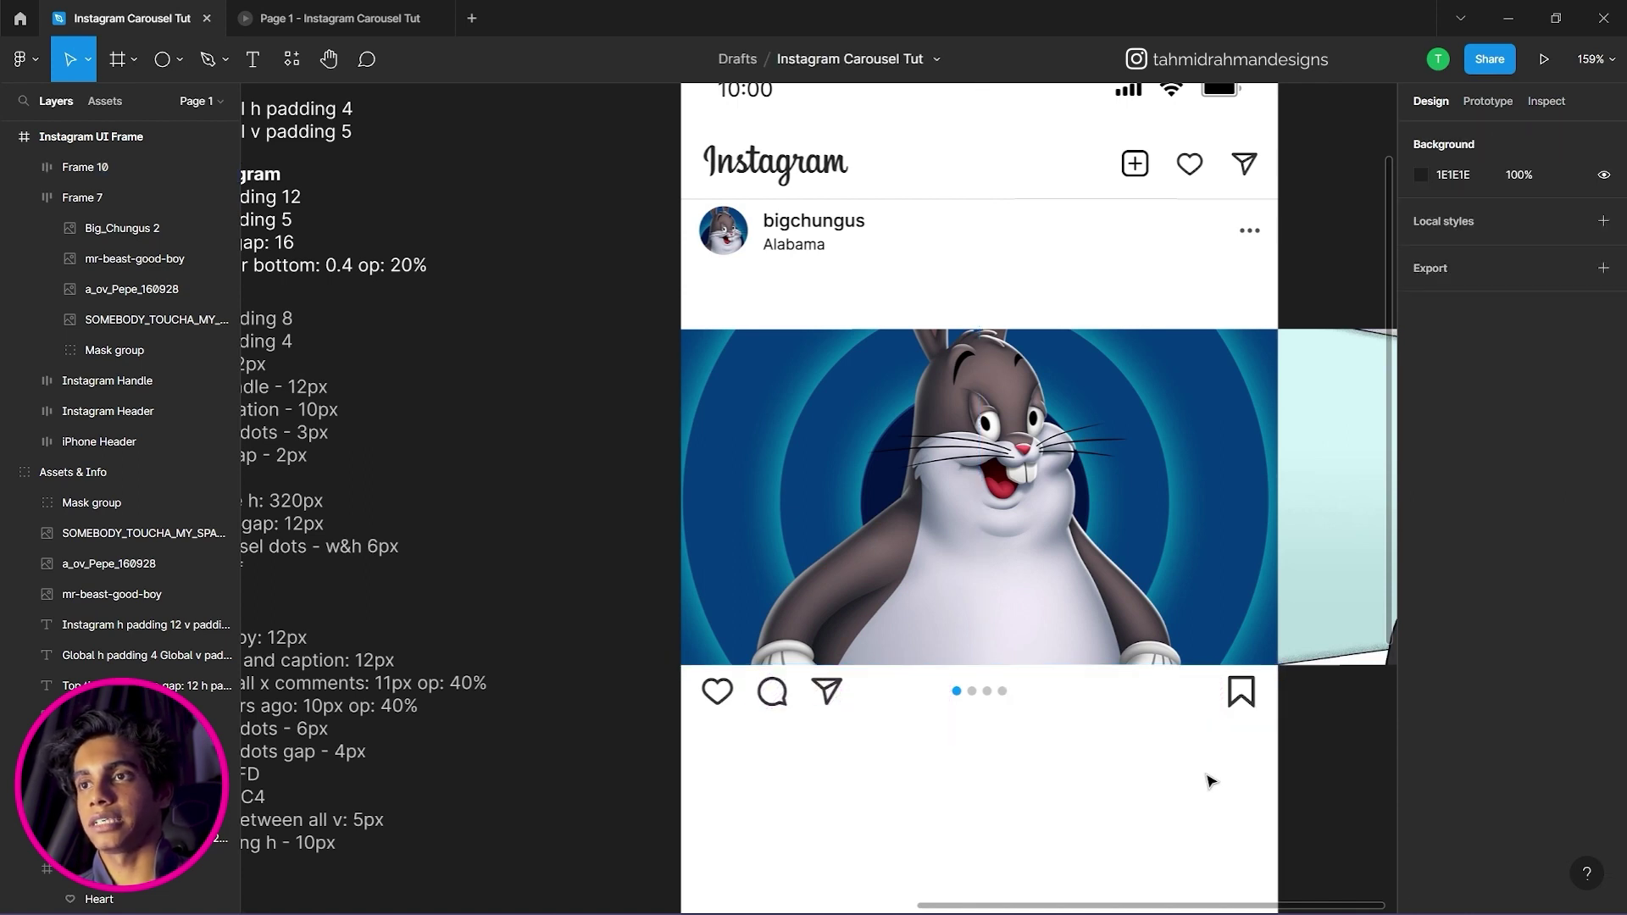
Rename the auto layout frame holding the icons, dots and bookmark as Interaction Row.
click(1217, 712)
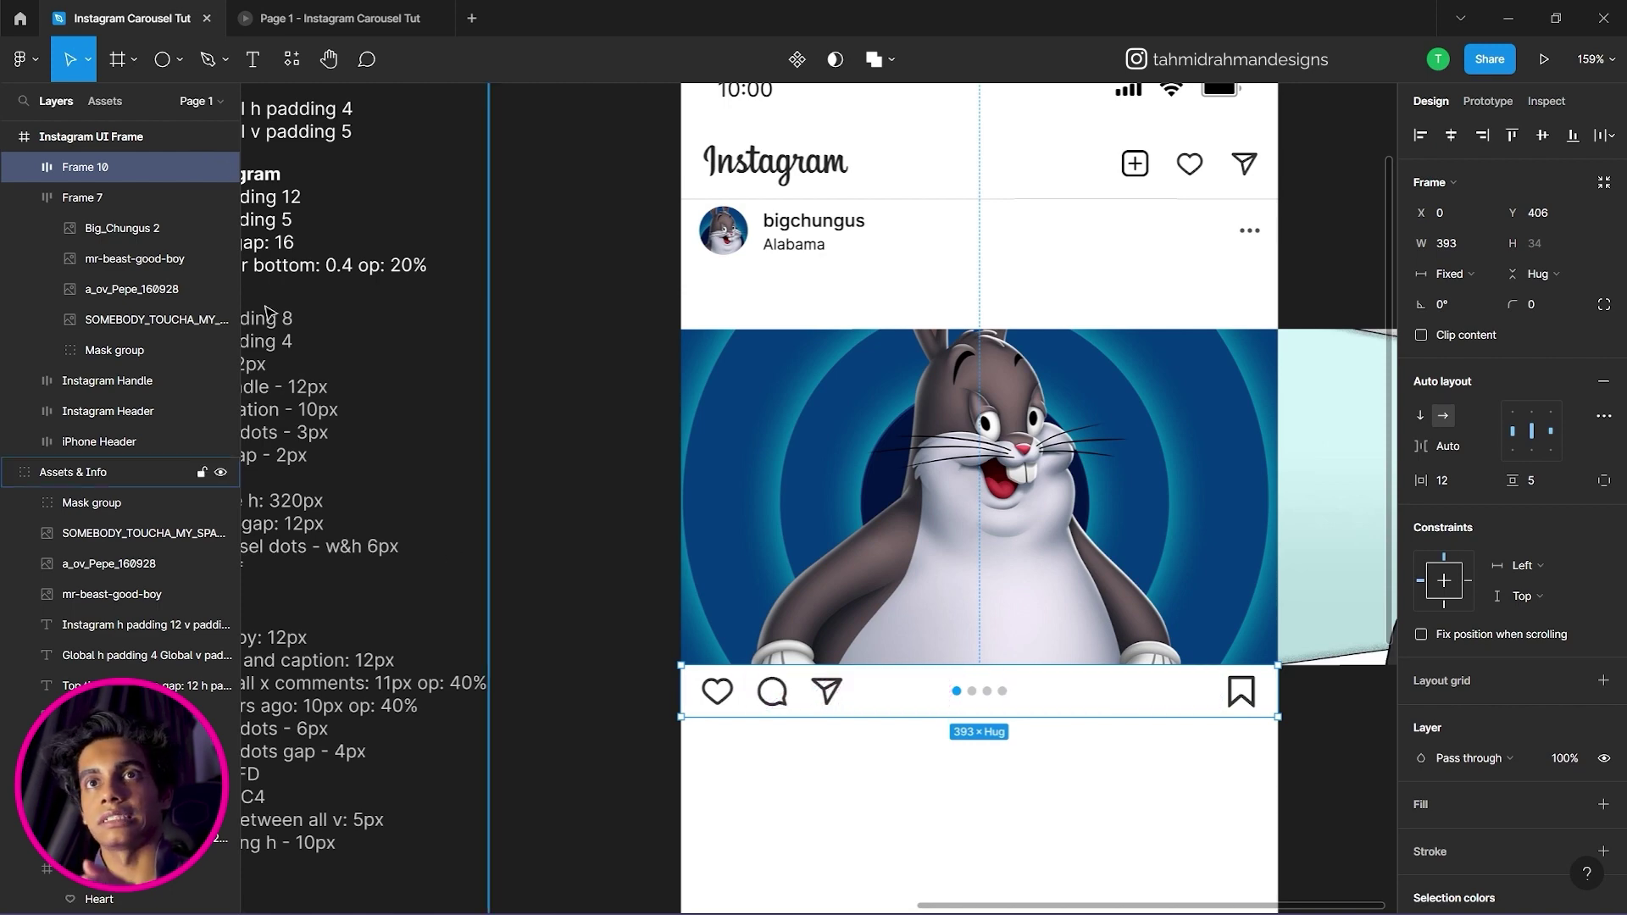
double_click(91, 166)
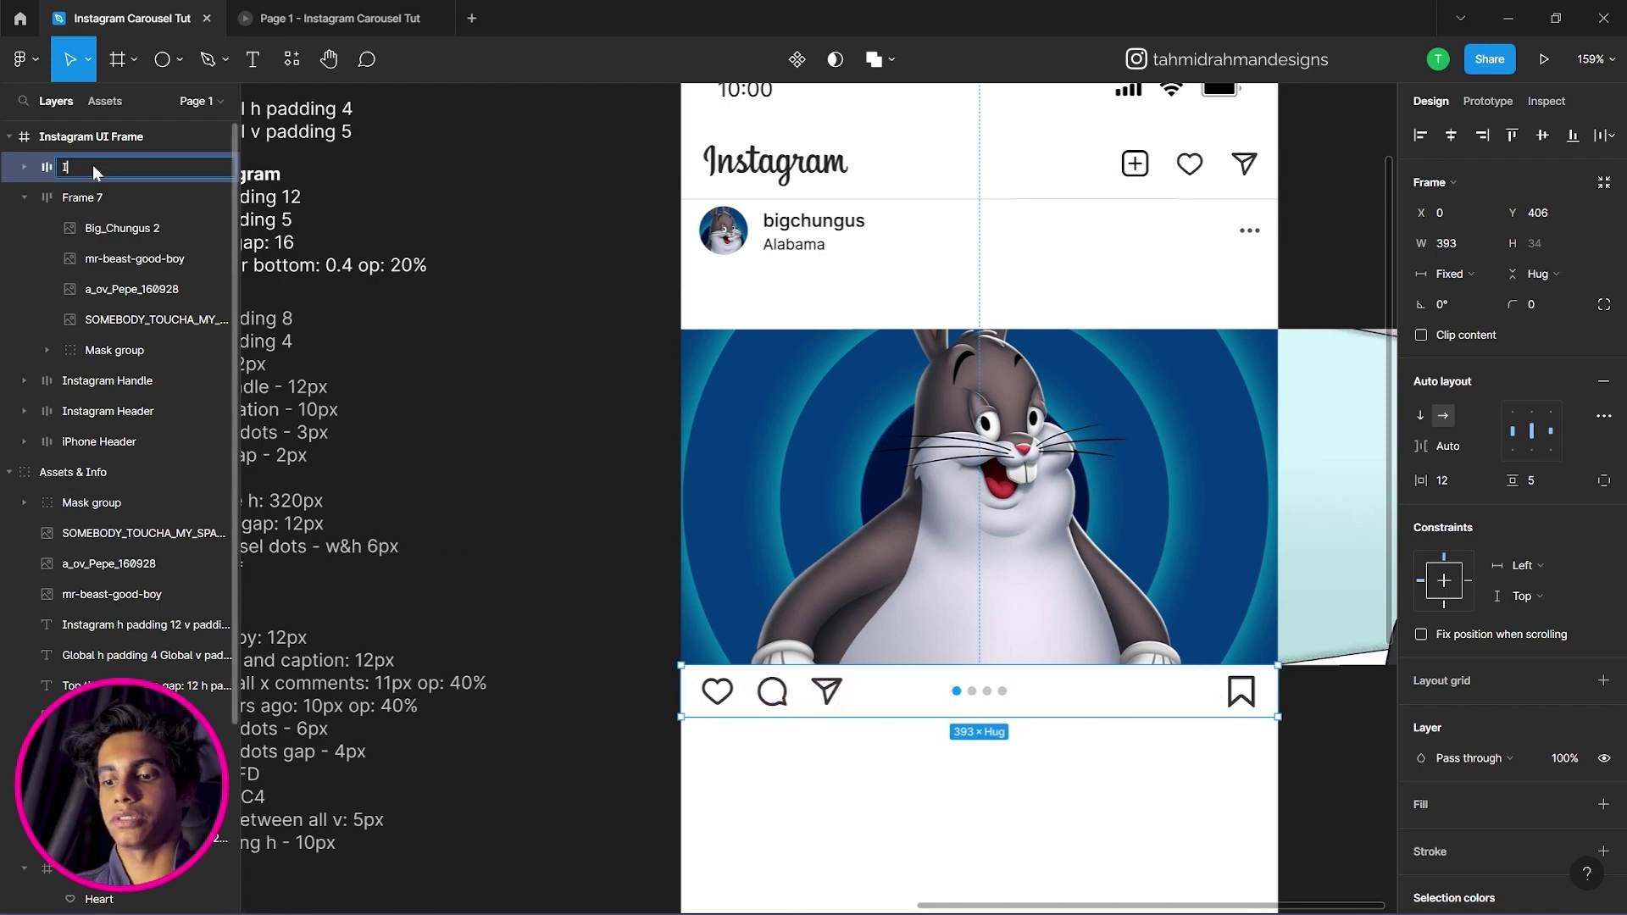
text(Interaction Row)
key(Return)
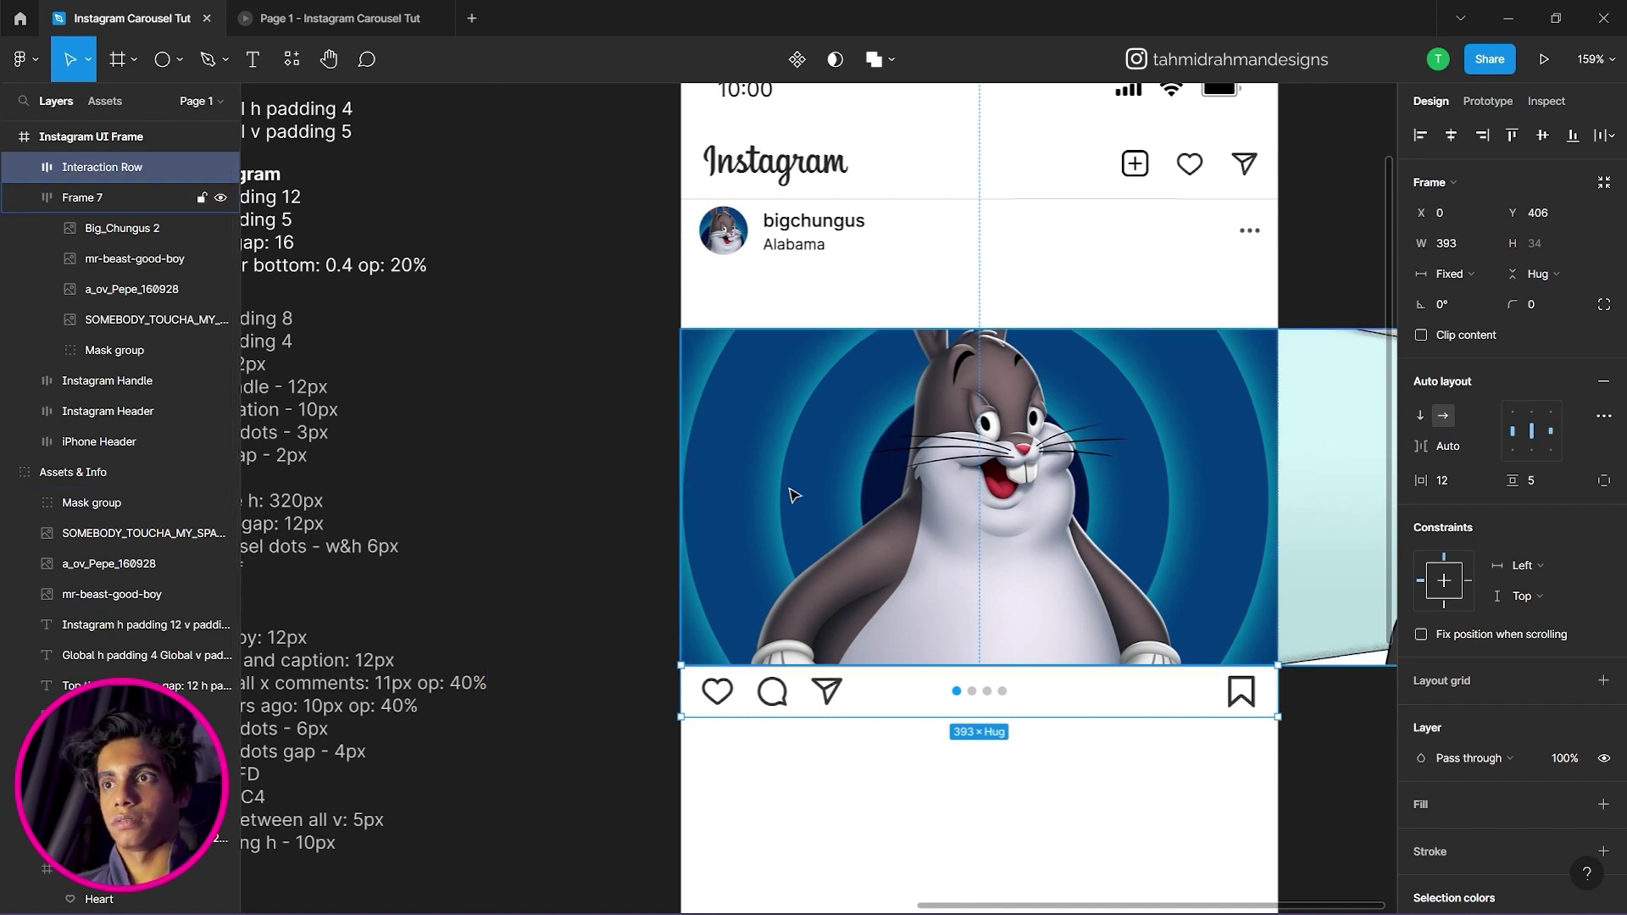
Wrap the Interaction Row in a new outer frame with Frame selection.
right_click(831, 696)
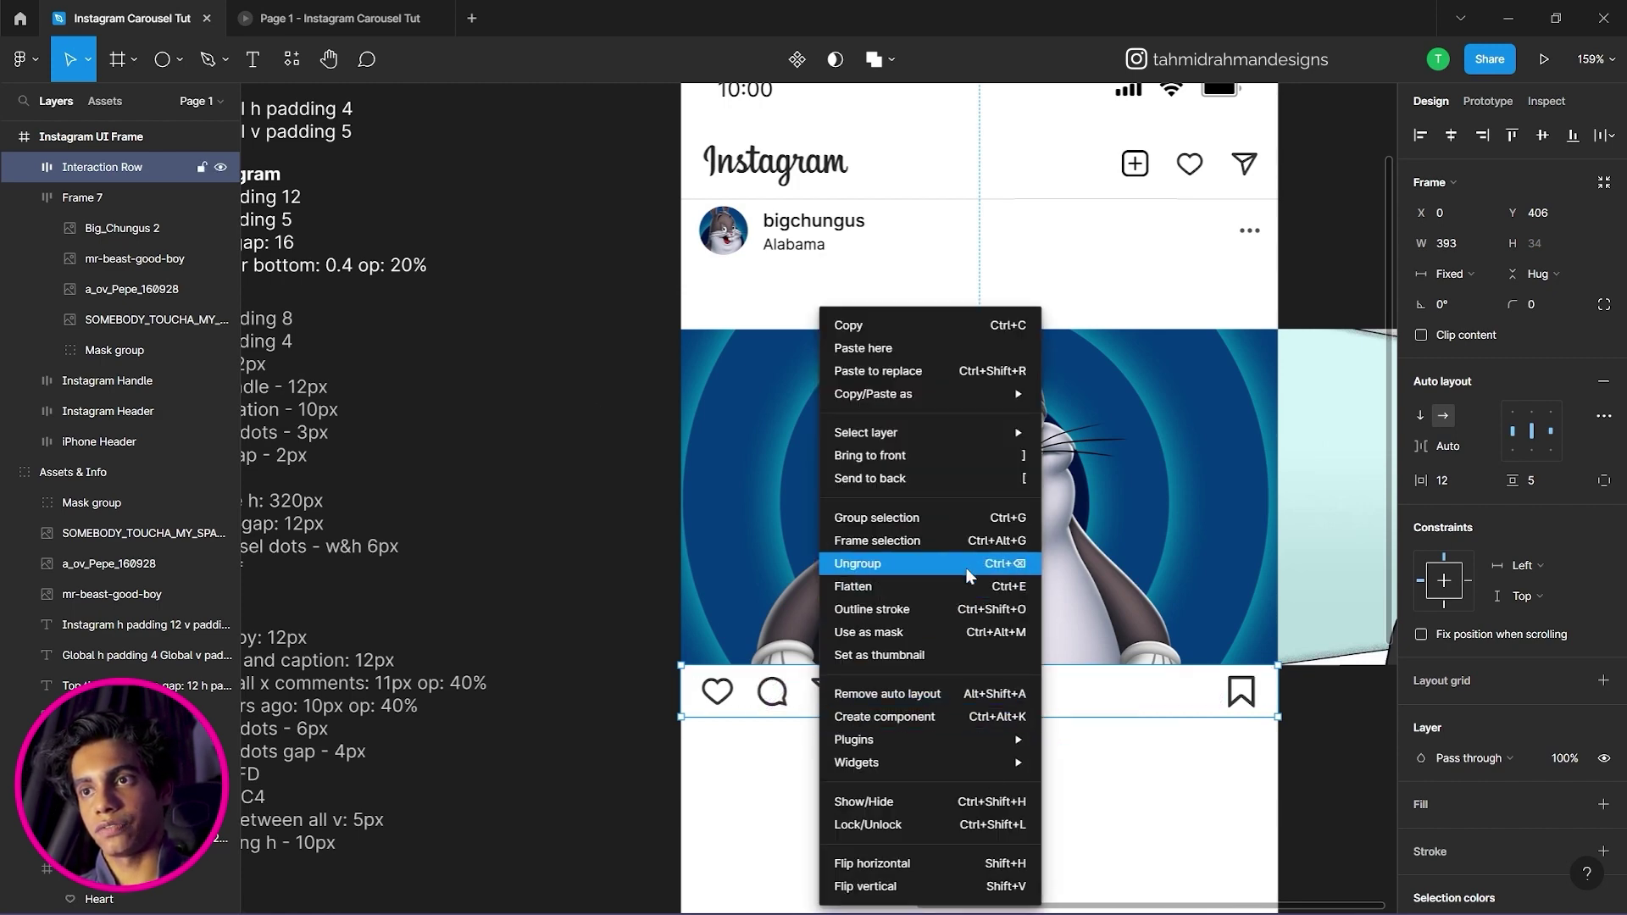
click(937, 545)
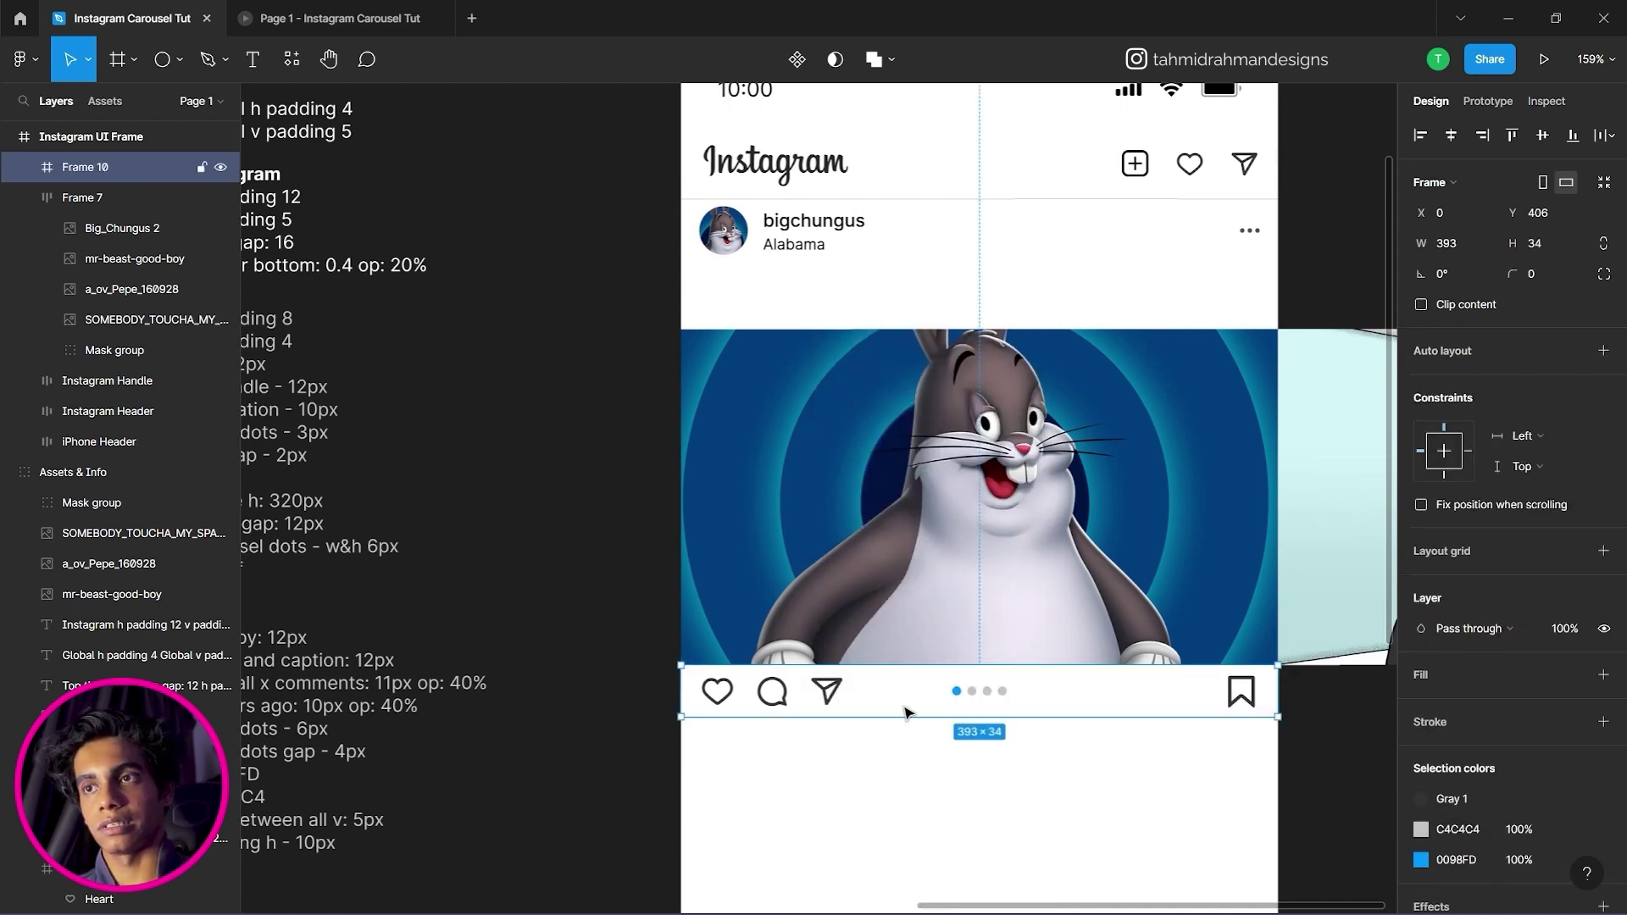
scroll(927, 703, down, 3)
scroll(926, 703, down, 2)
scroll(926, 703, up, 2)
scroll(923, 702, right, 10)
scroll(924, 702, up, 1)
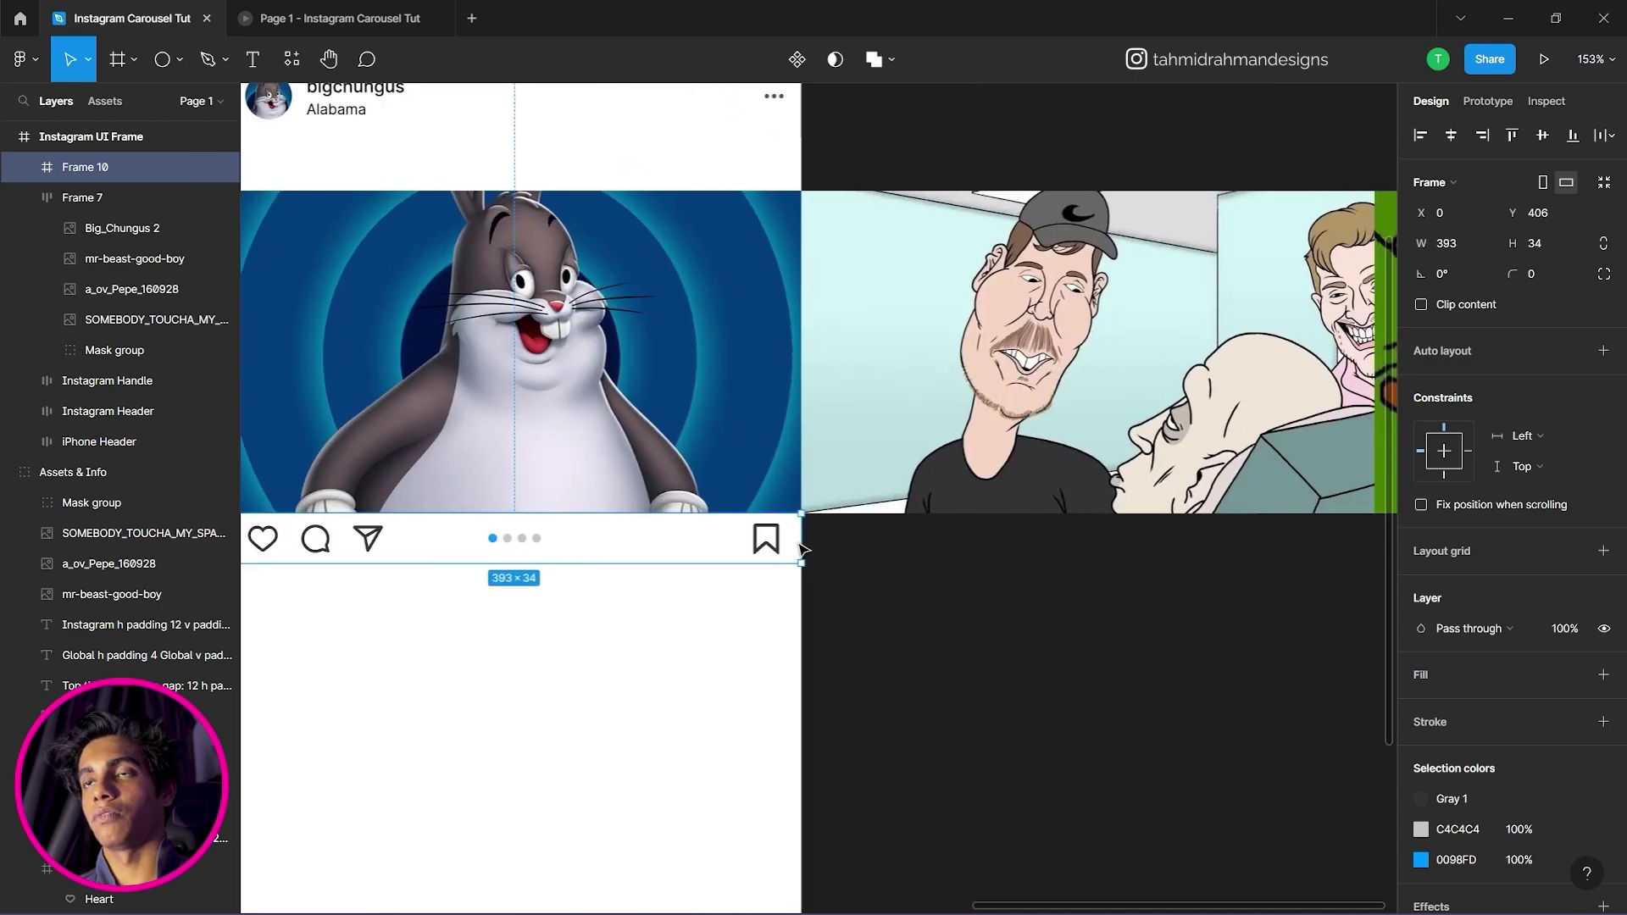
Try shifting the new outer frame sideways past the phone frame's edge, and undo the move.
drag(405, 554, 945, 560)
key(ctrl+z)
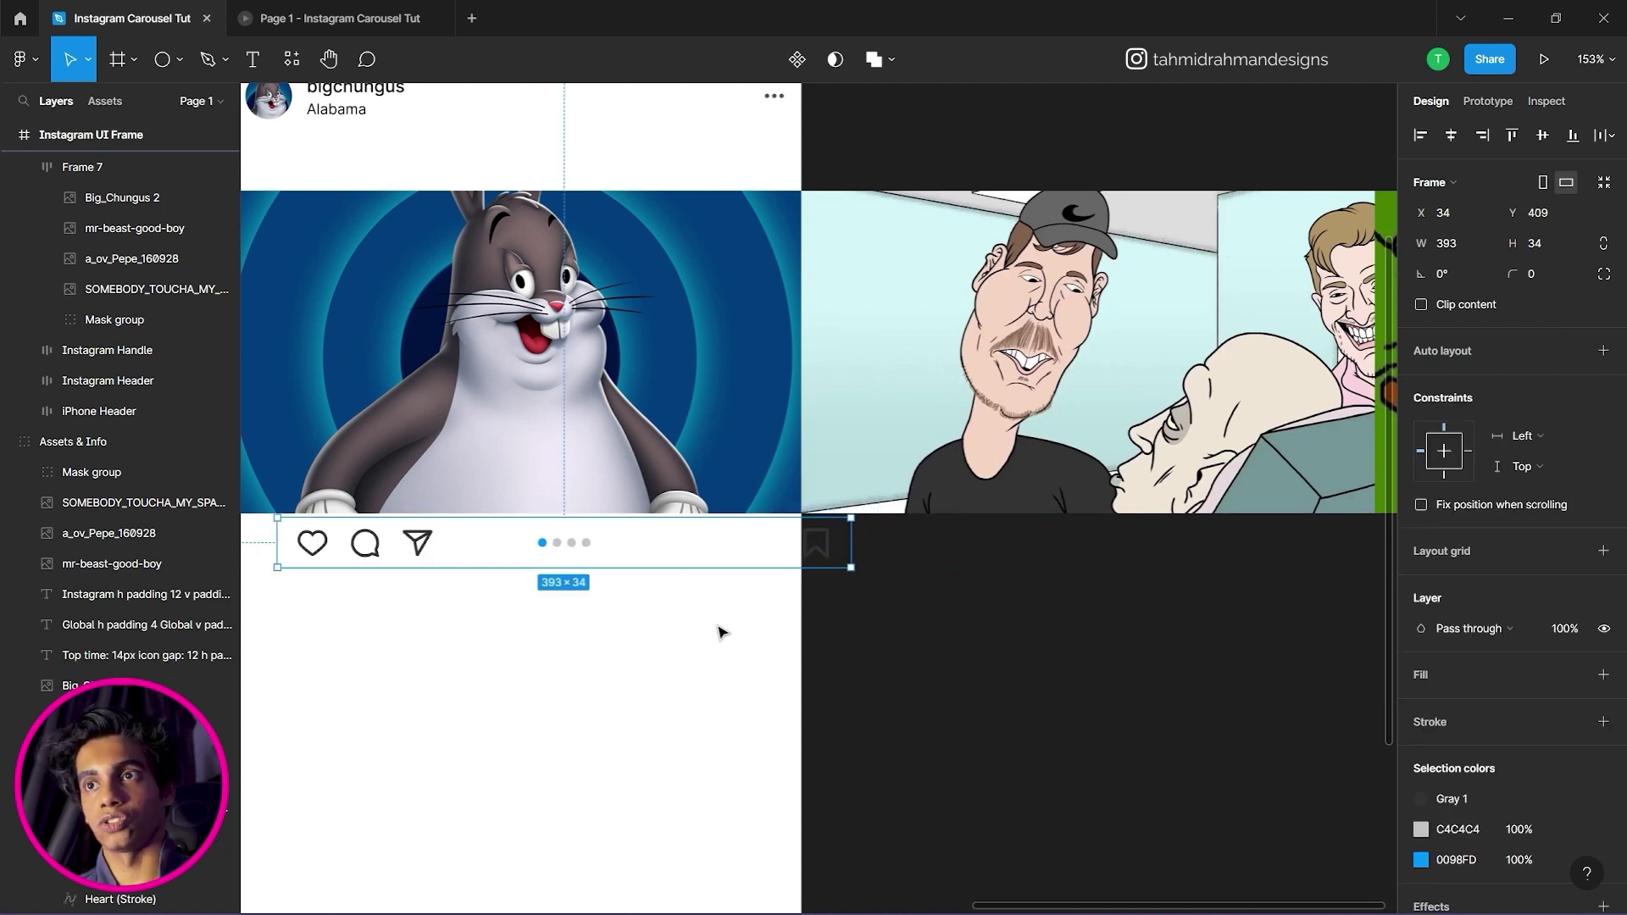
drag(674, 690, 860, 651)
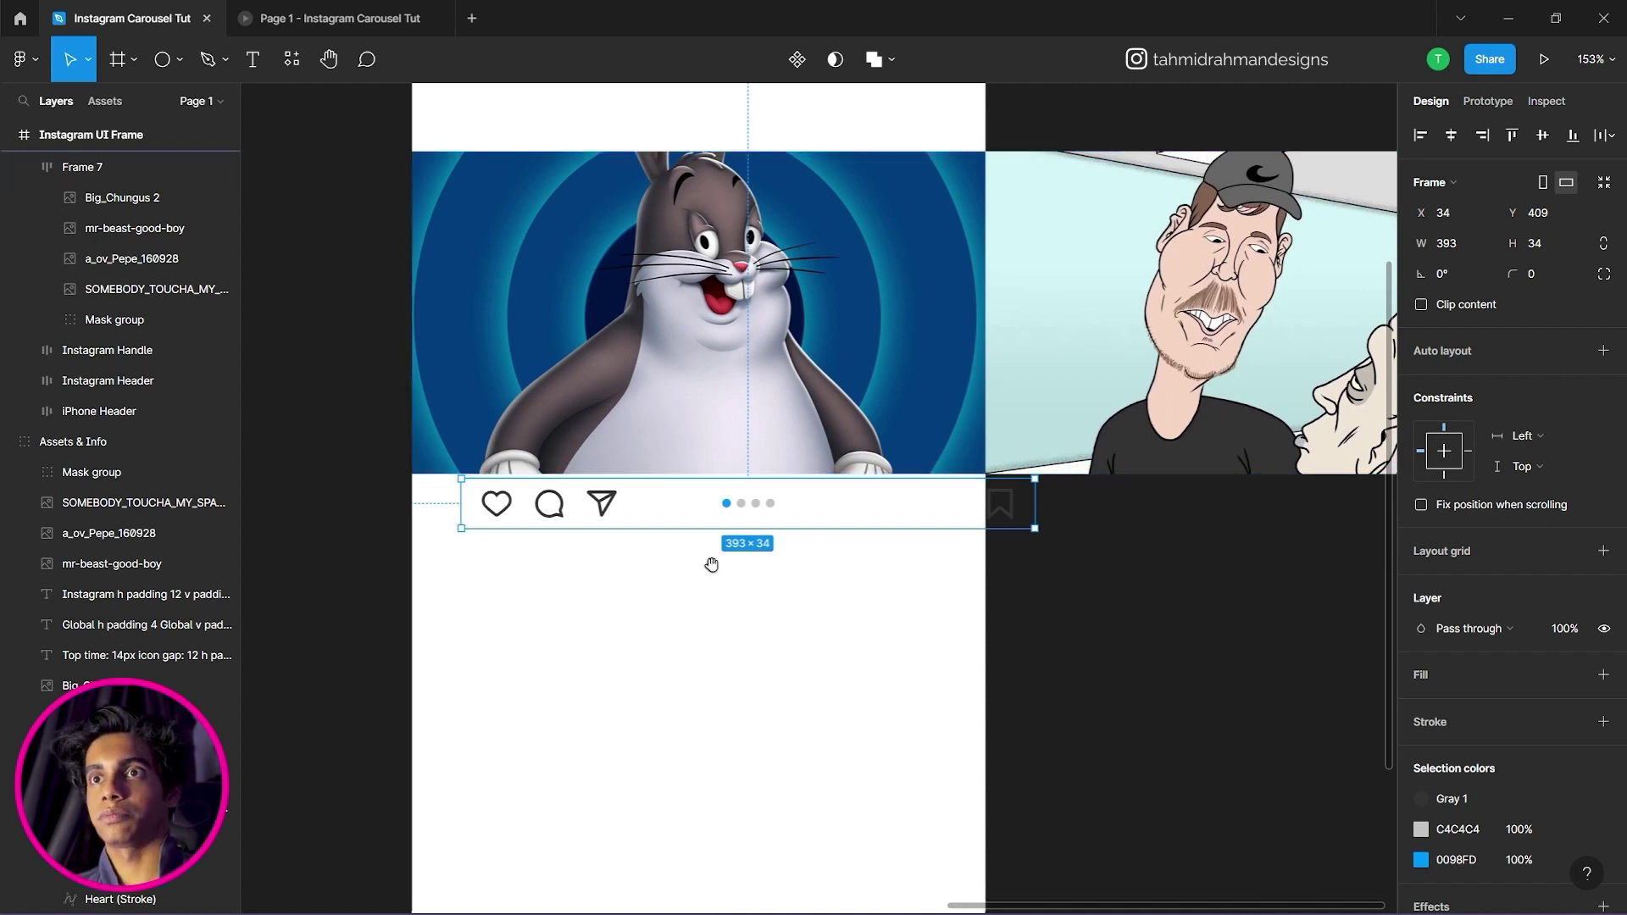
drag(712, 563, 622, 589)
key(ctrl+z)
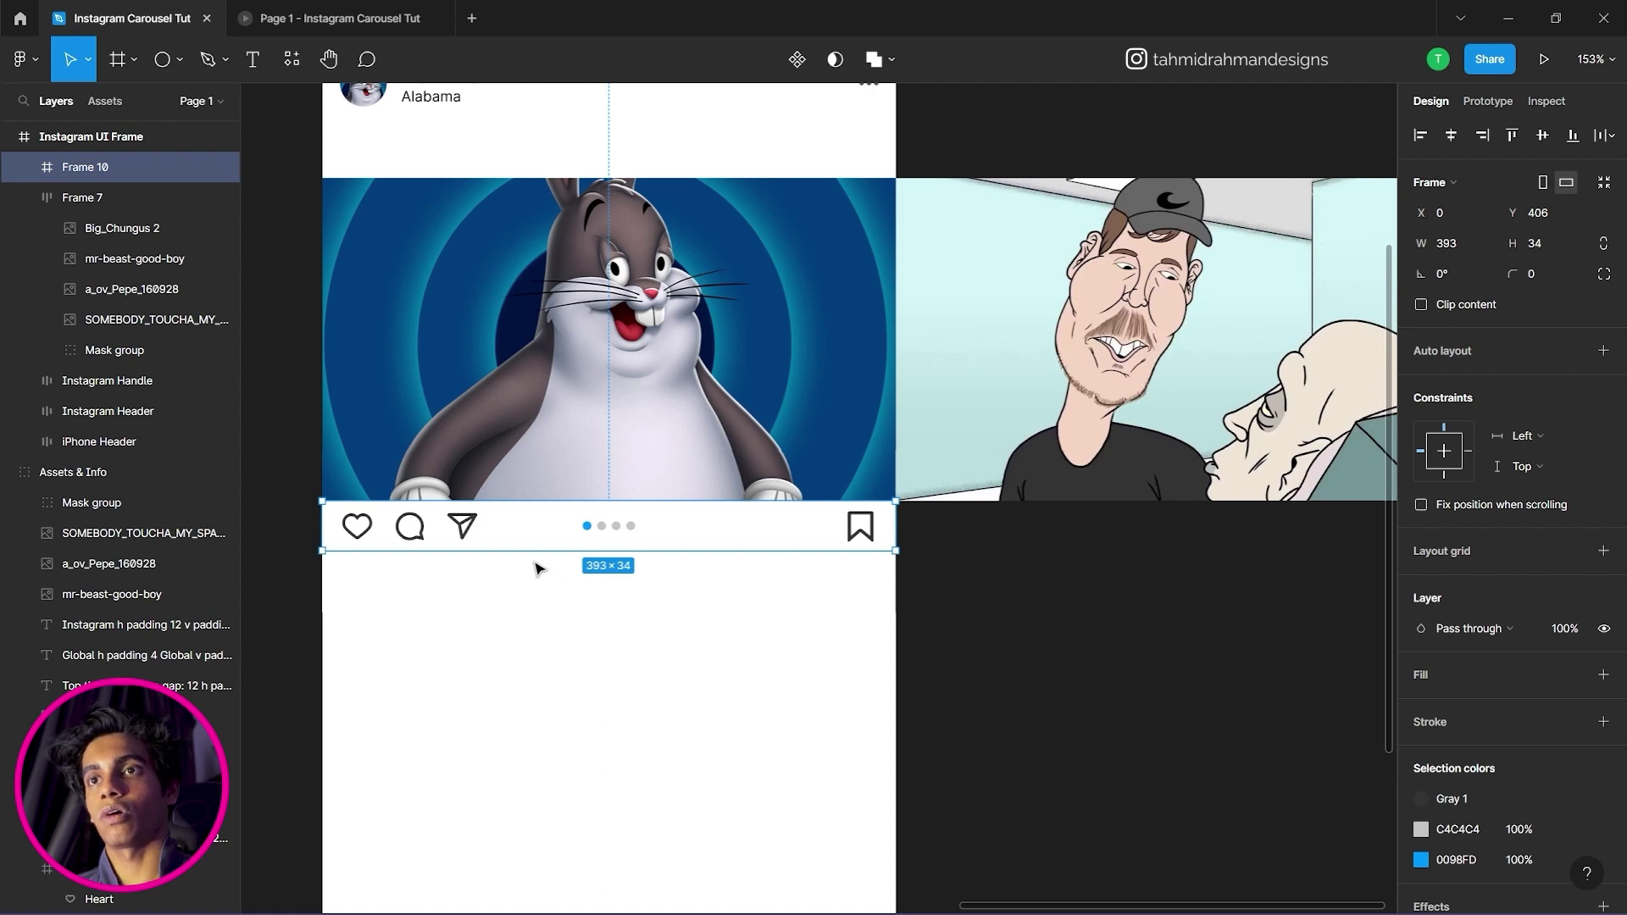
Try combining the outer frame and the carousel image strip in one vertical auto layout.
shift+click(835, 455)
right_click(835, 455)
mouse_move(832, 455)
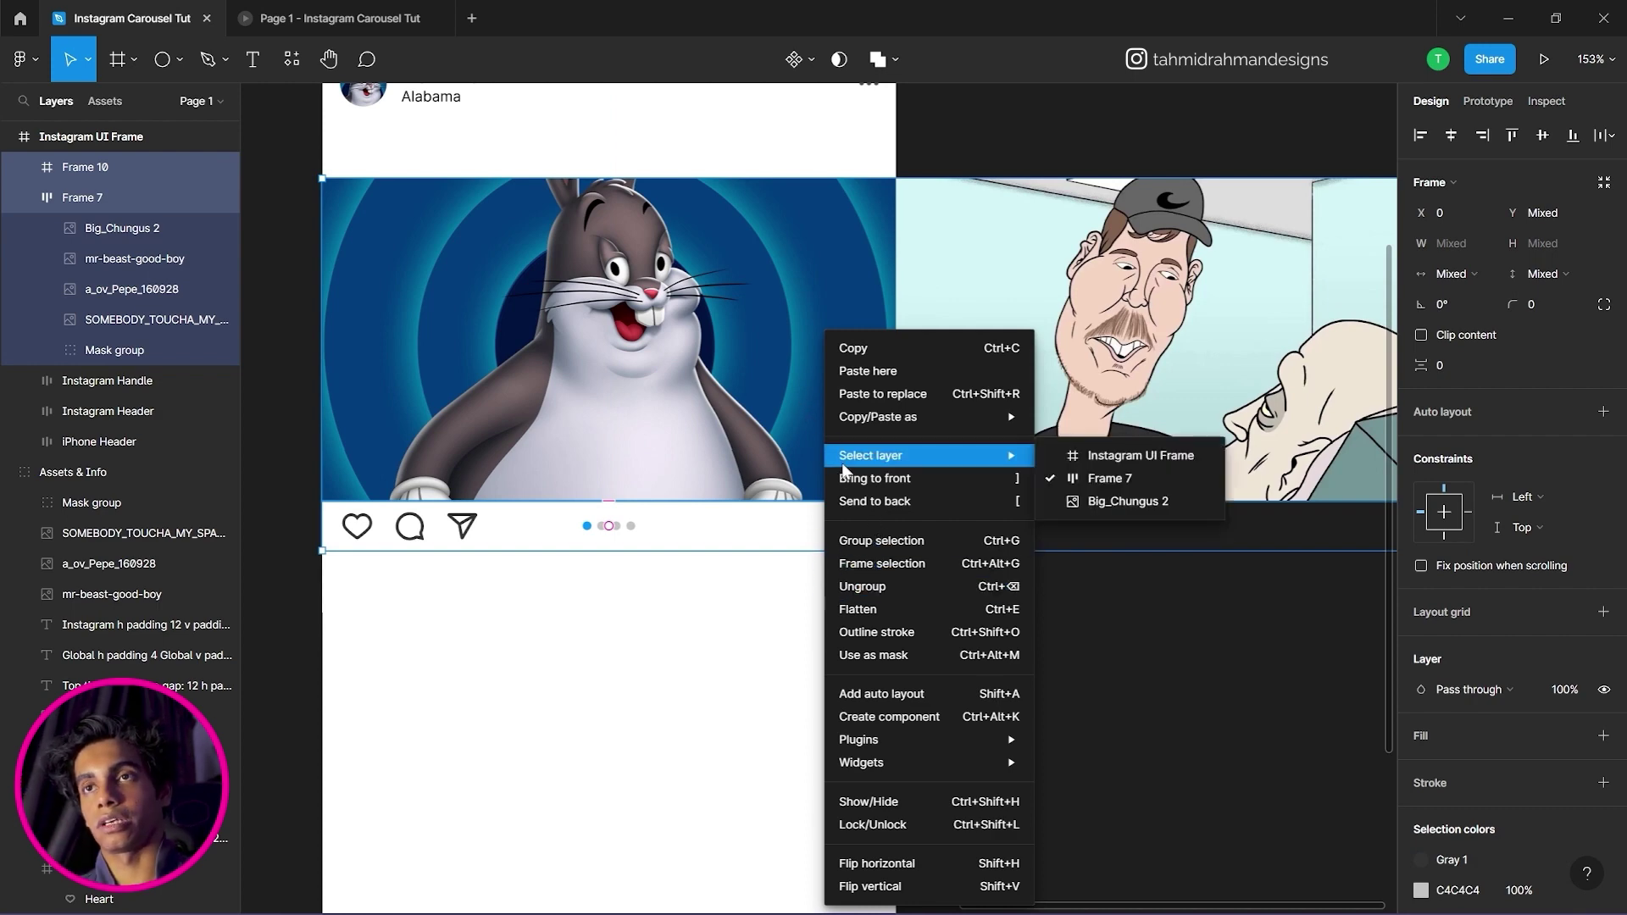
click(907, 693)
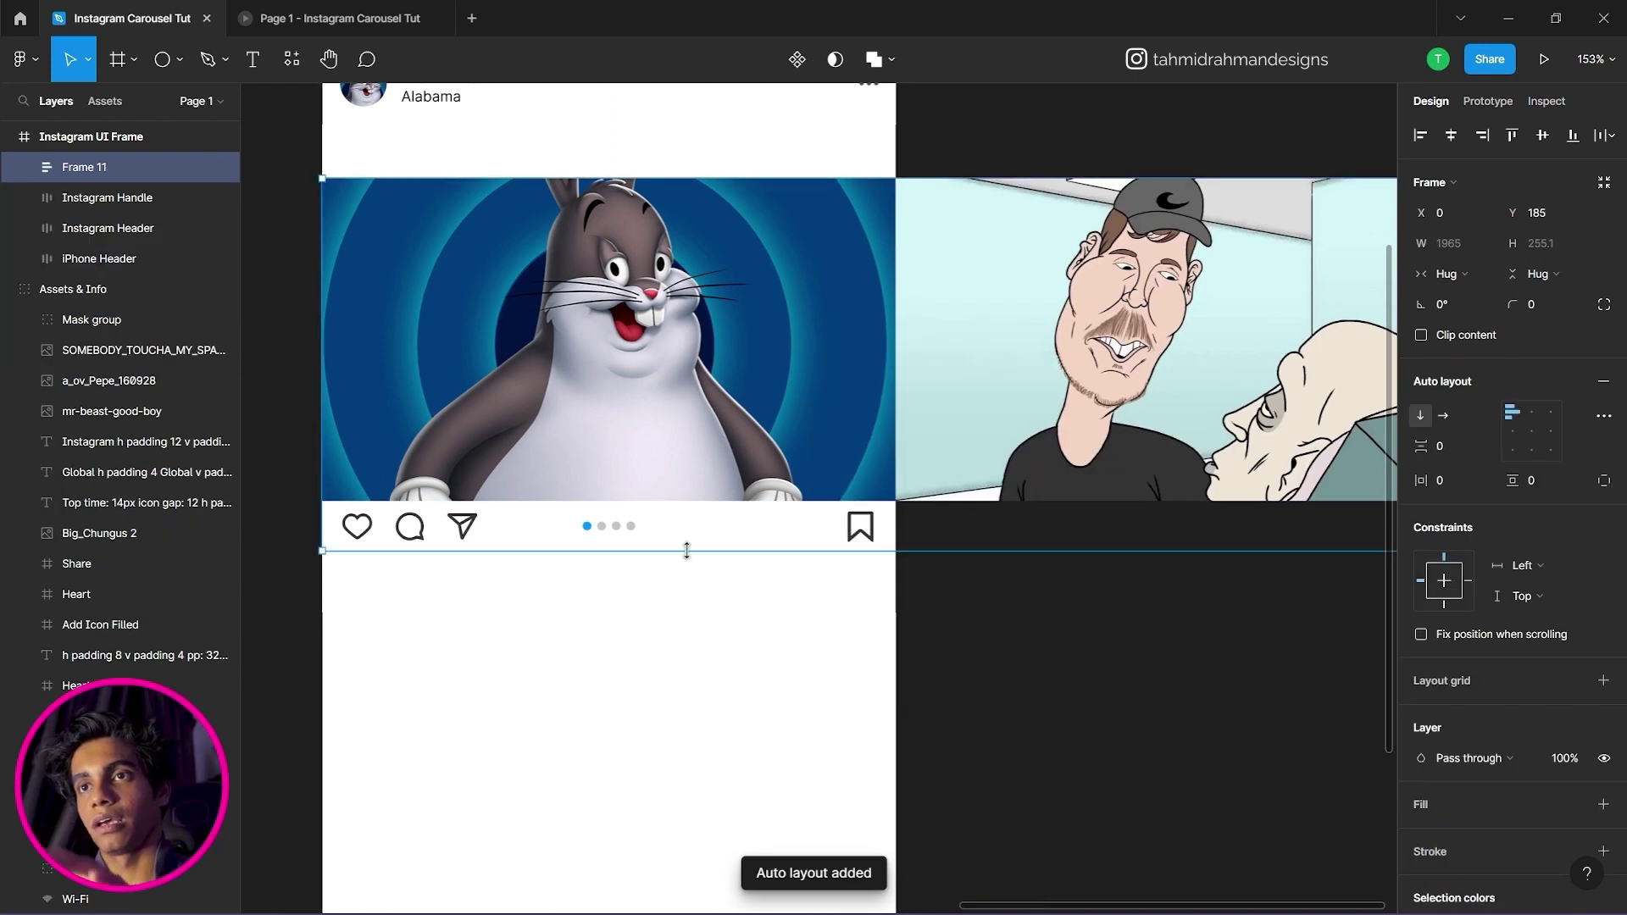
click(483, 585)
Move the outer frame partly outside the phone frame, try an auto layout with the image strip, and undo the auto layout.
drag(468, 539, 973, 534)
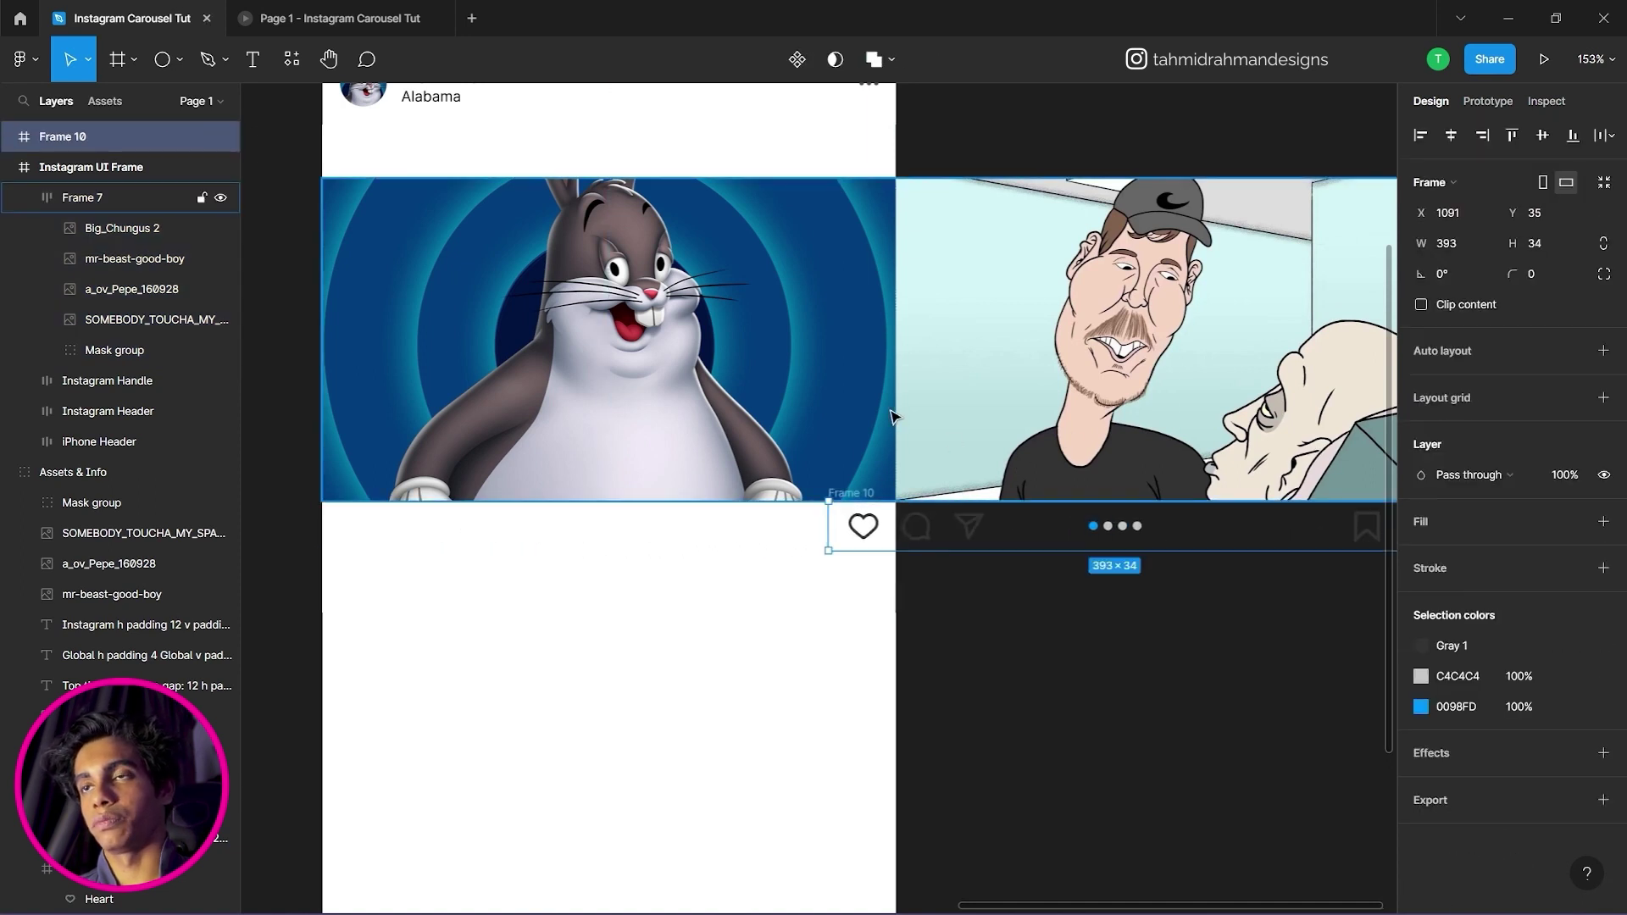
shift+click(952, 407)
right_click(951, 407)
click(974, 692)
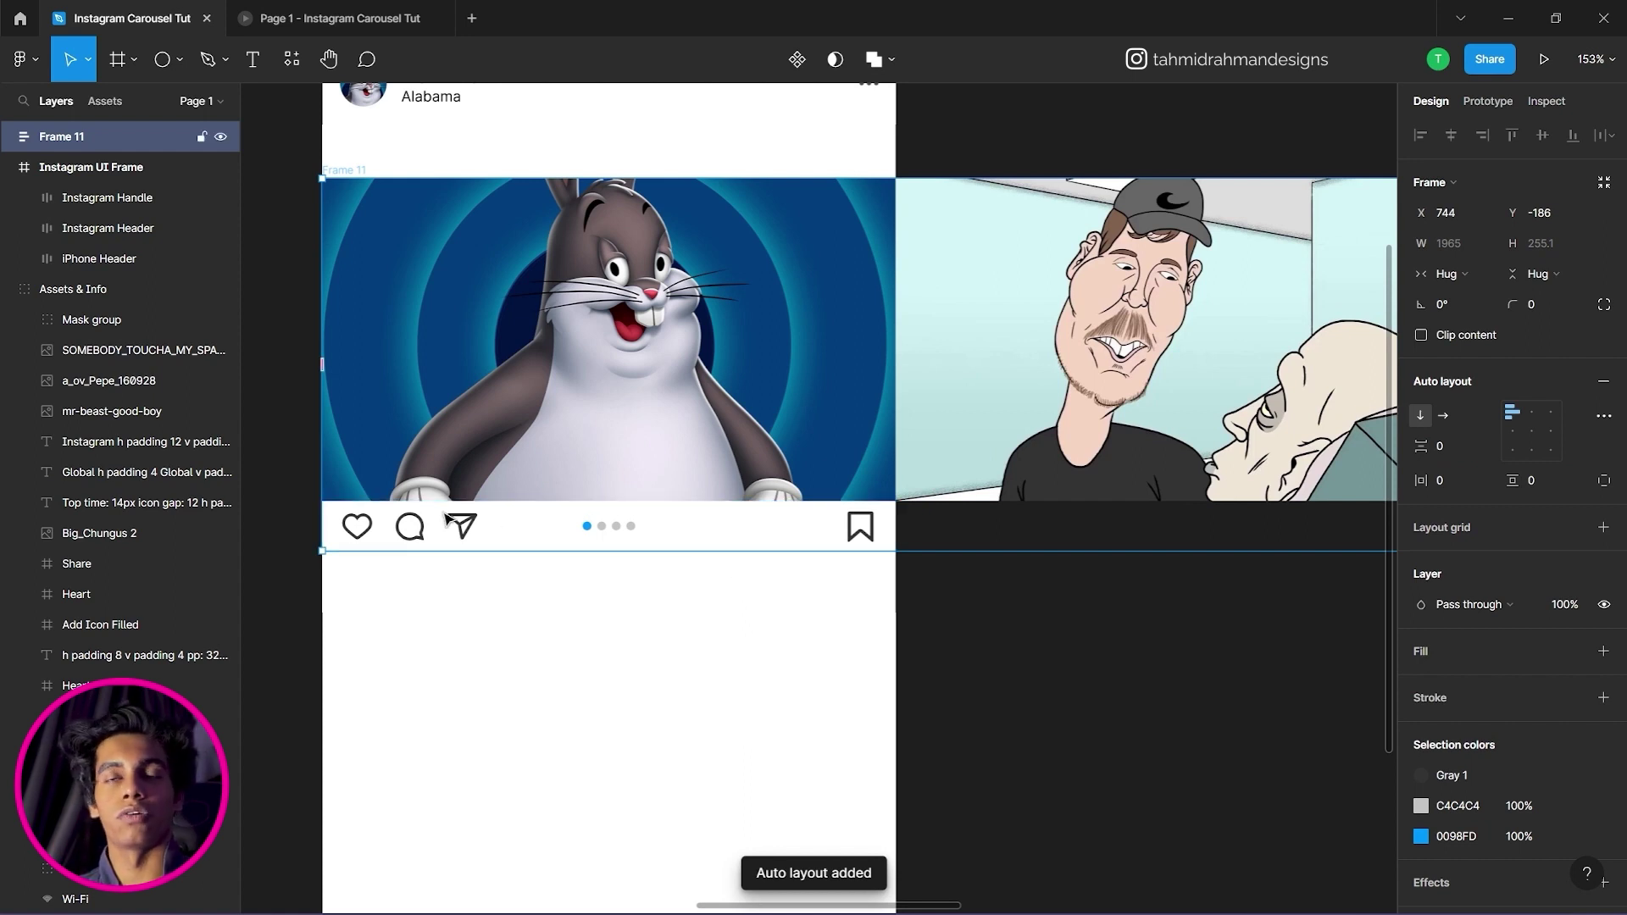
key(ctrl+z)
key(ctrl+z)
Move the outer frame back directly under the carousel image at X 0, Y 406.
click(672, 623)
drag(928, 523, 561, 600)
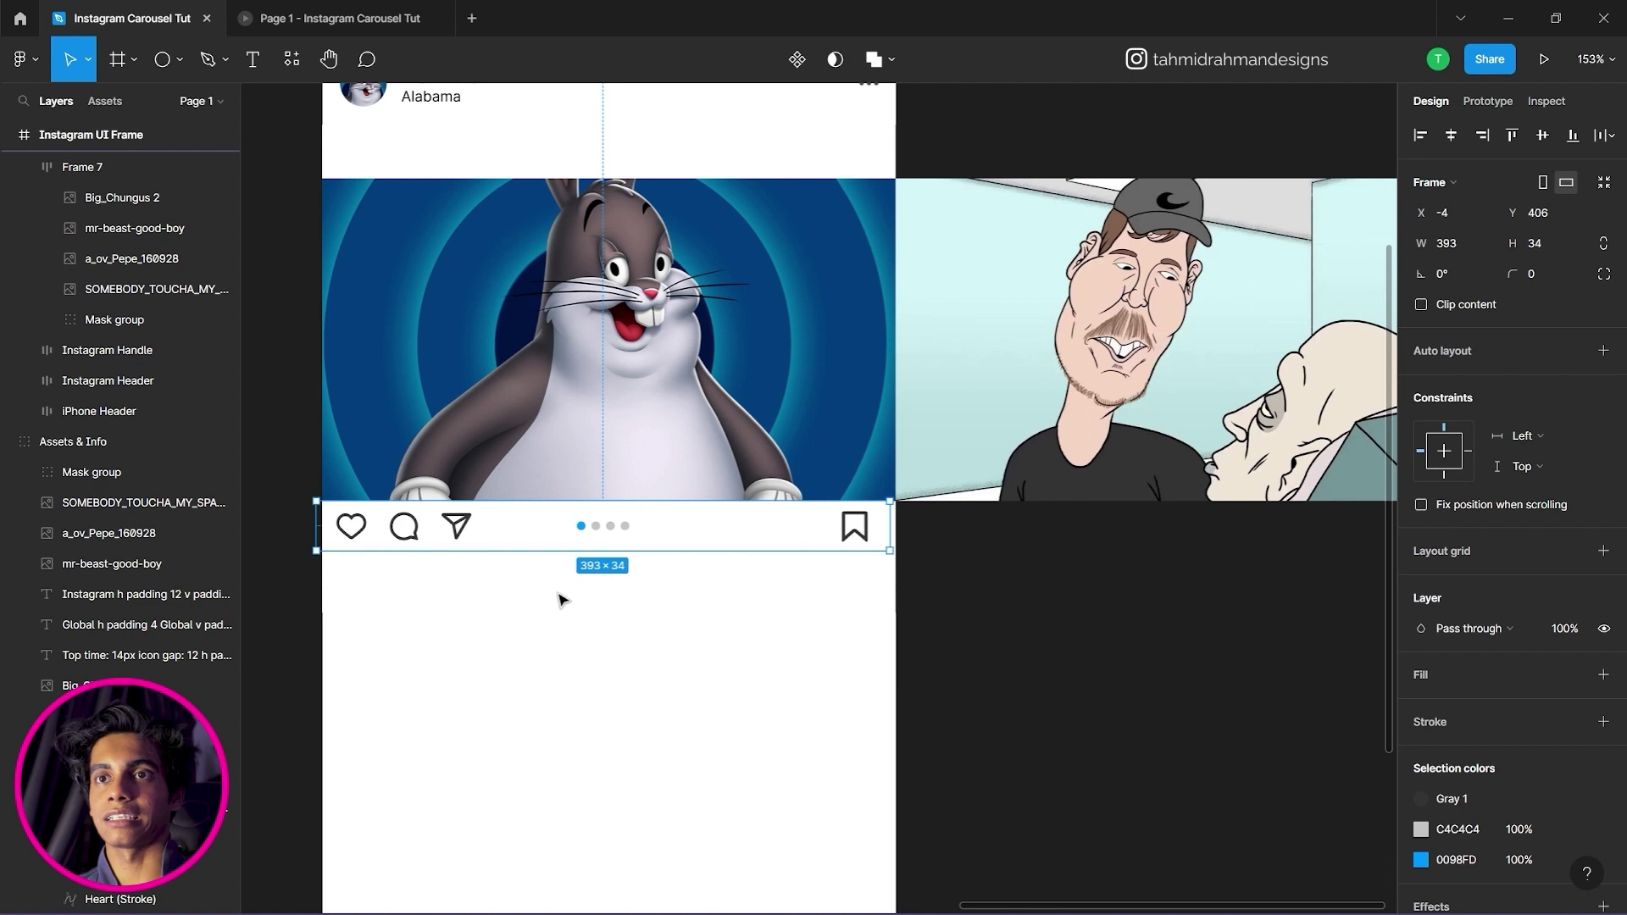
drag(467, 534, 473, 536)
click(621, 649)
click(649, 539)
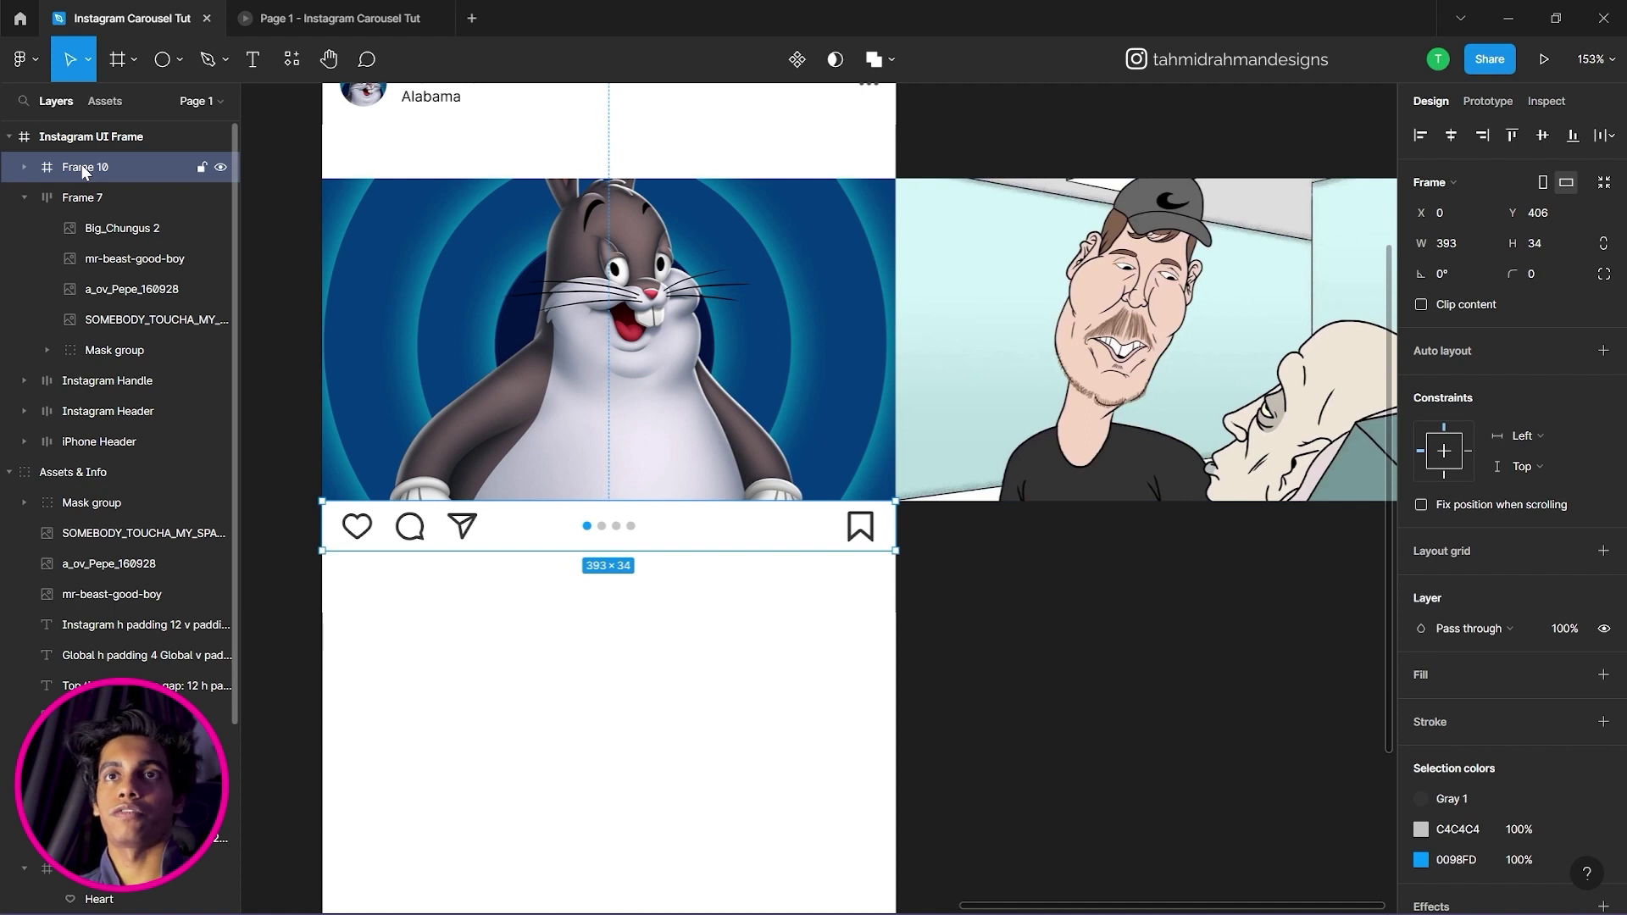
Extend the outer frame's right side to the end of the carousel image strip, making it 1965 px wide.
right_click(422, 523)
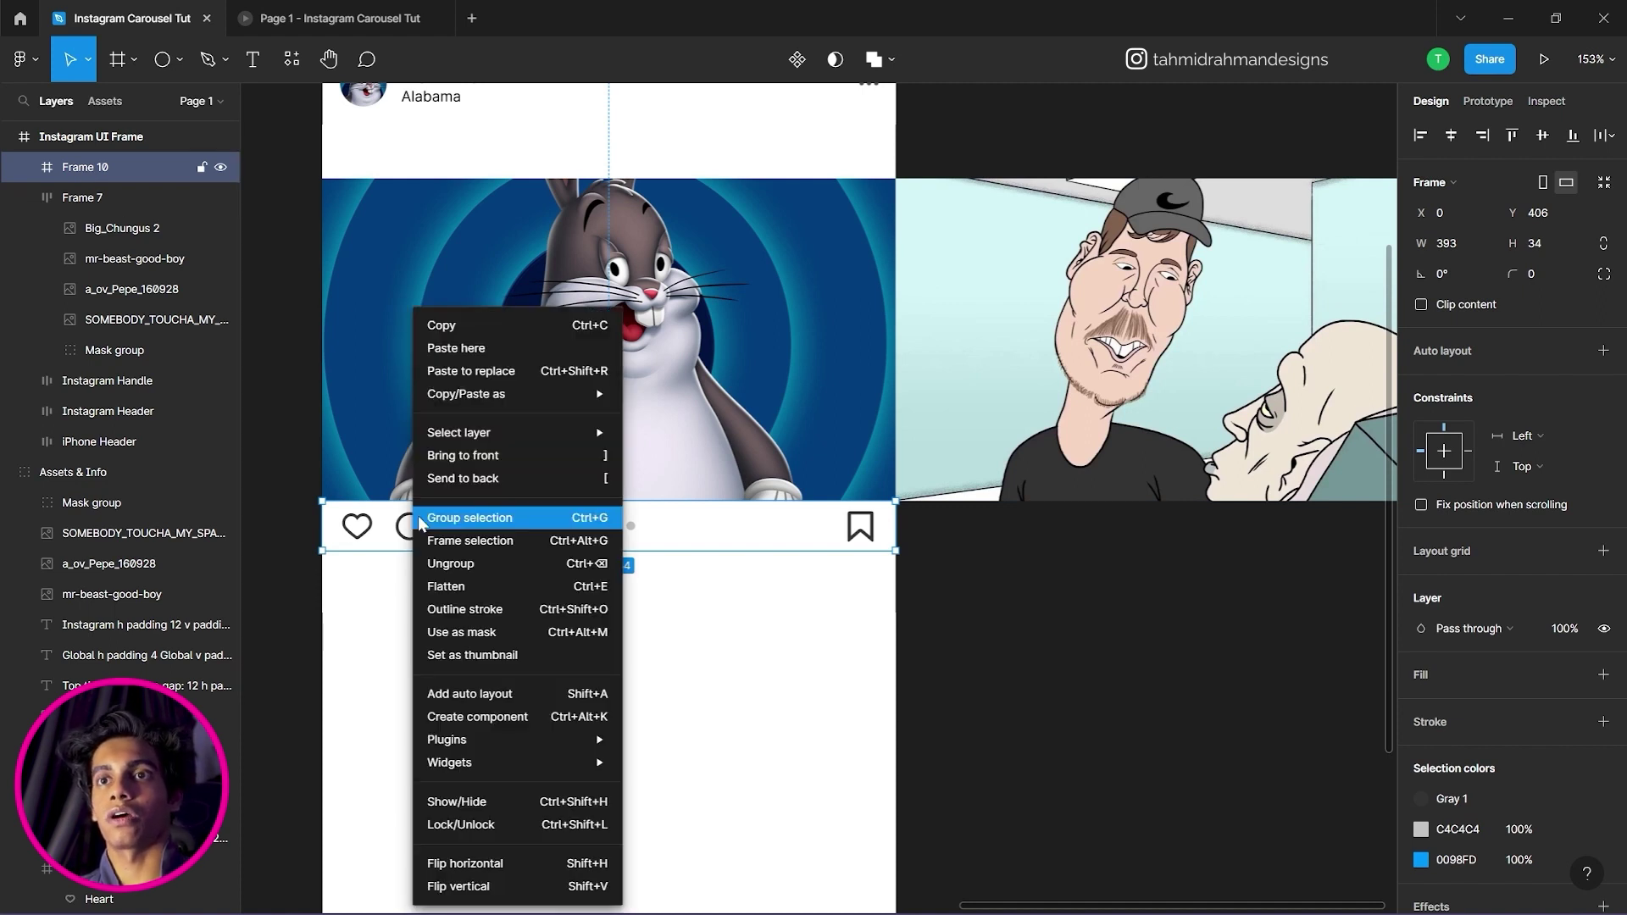
click(737, 600)
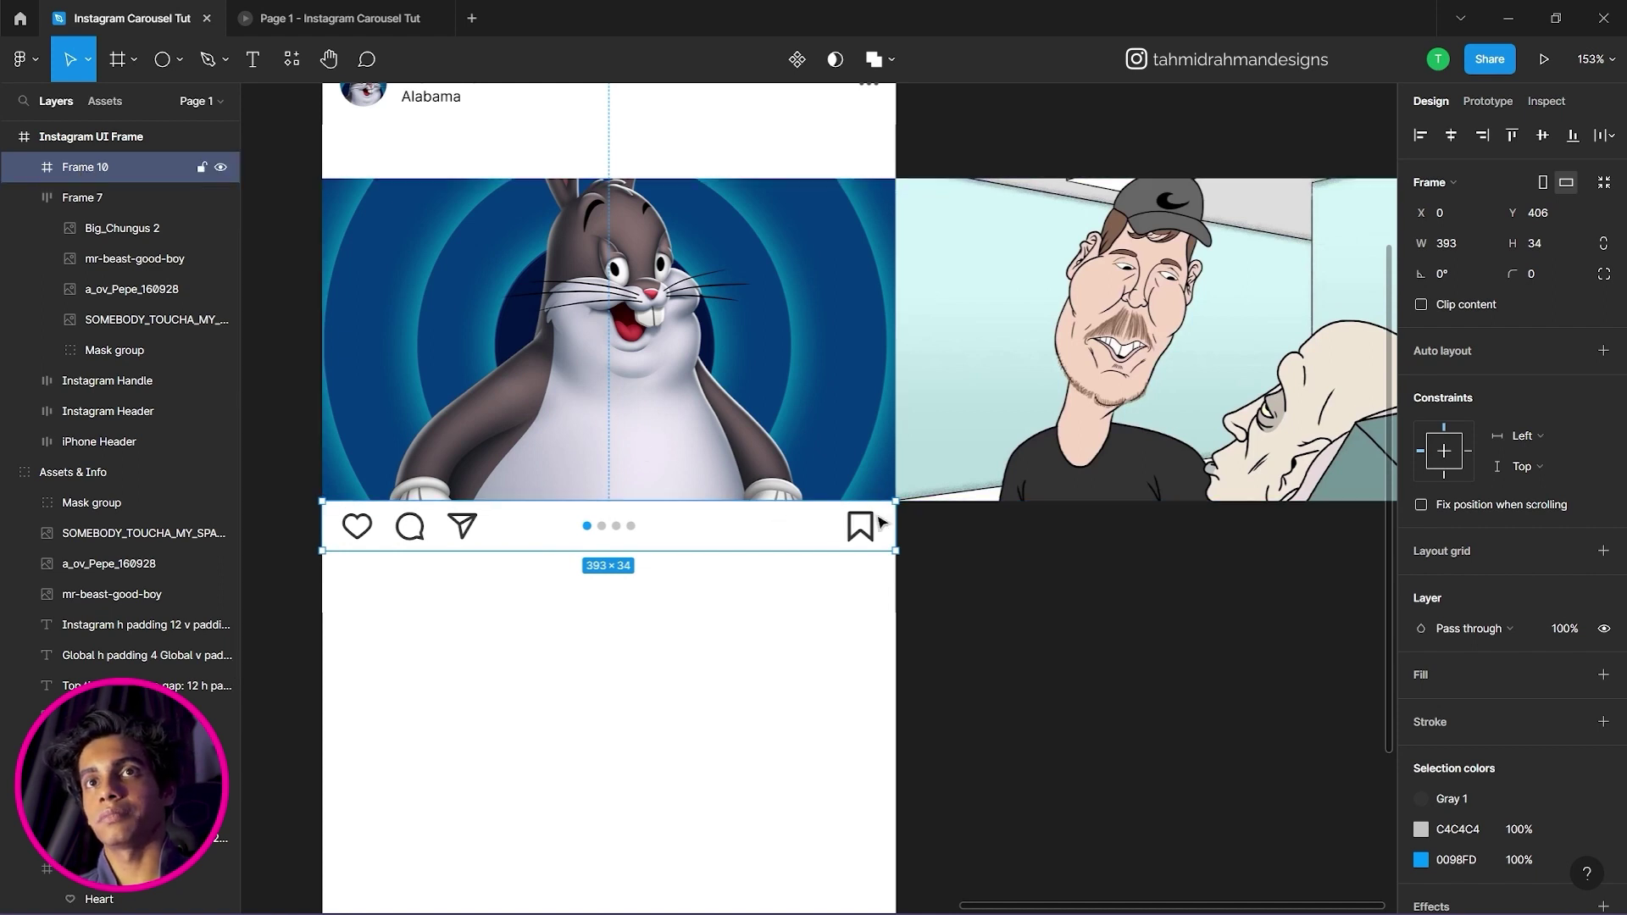
drag(896, 527, 1178, 563)
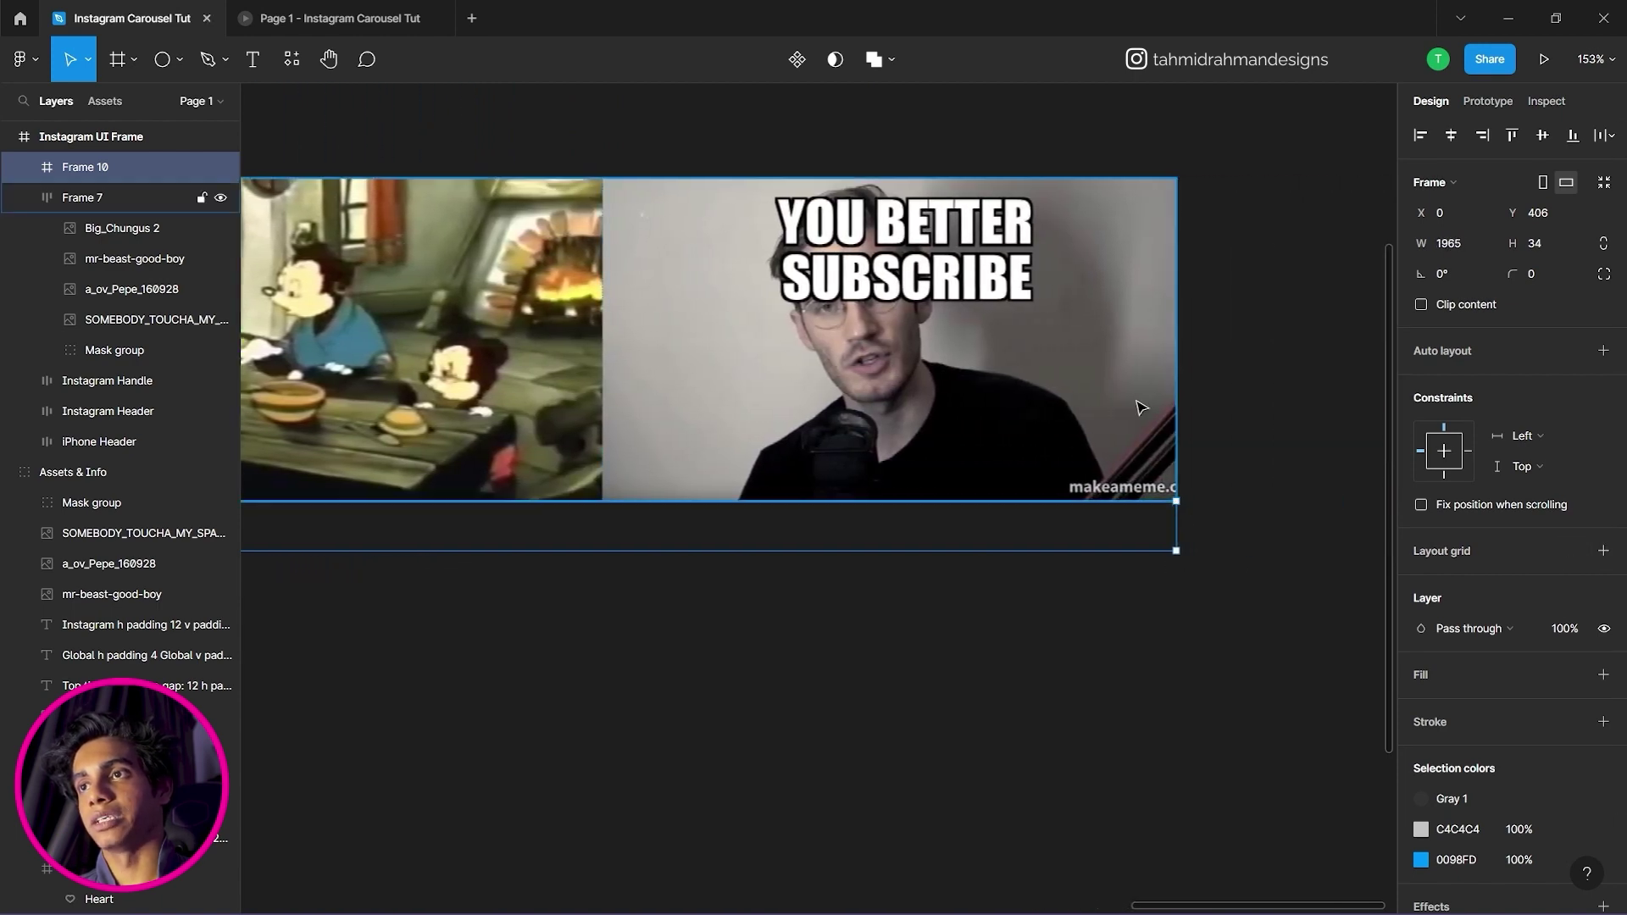
scroll(708, 490, down, 5)
scroll(708, 490, up, 3)
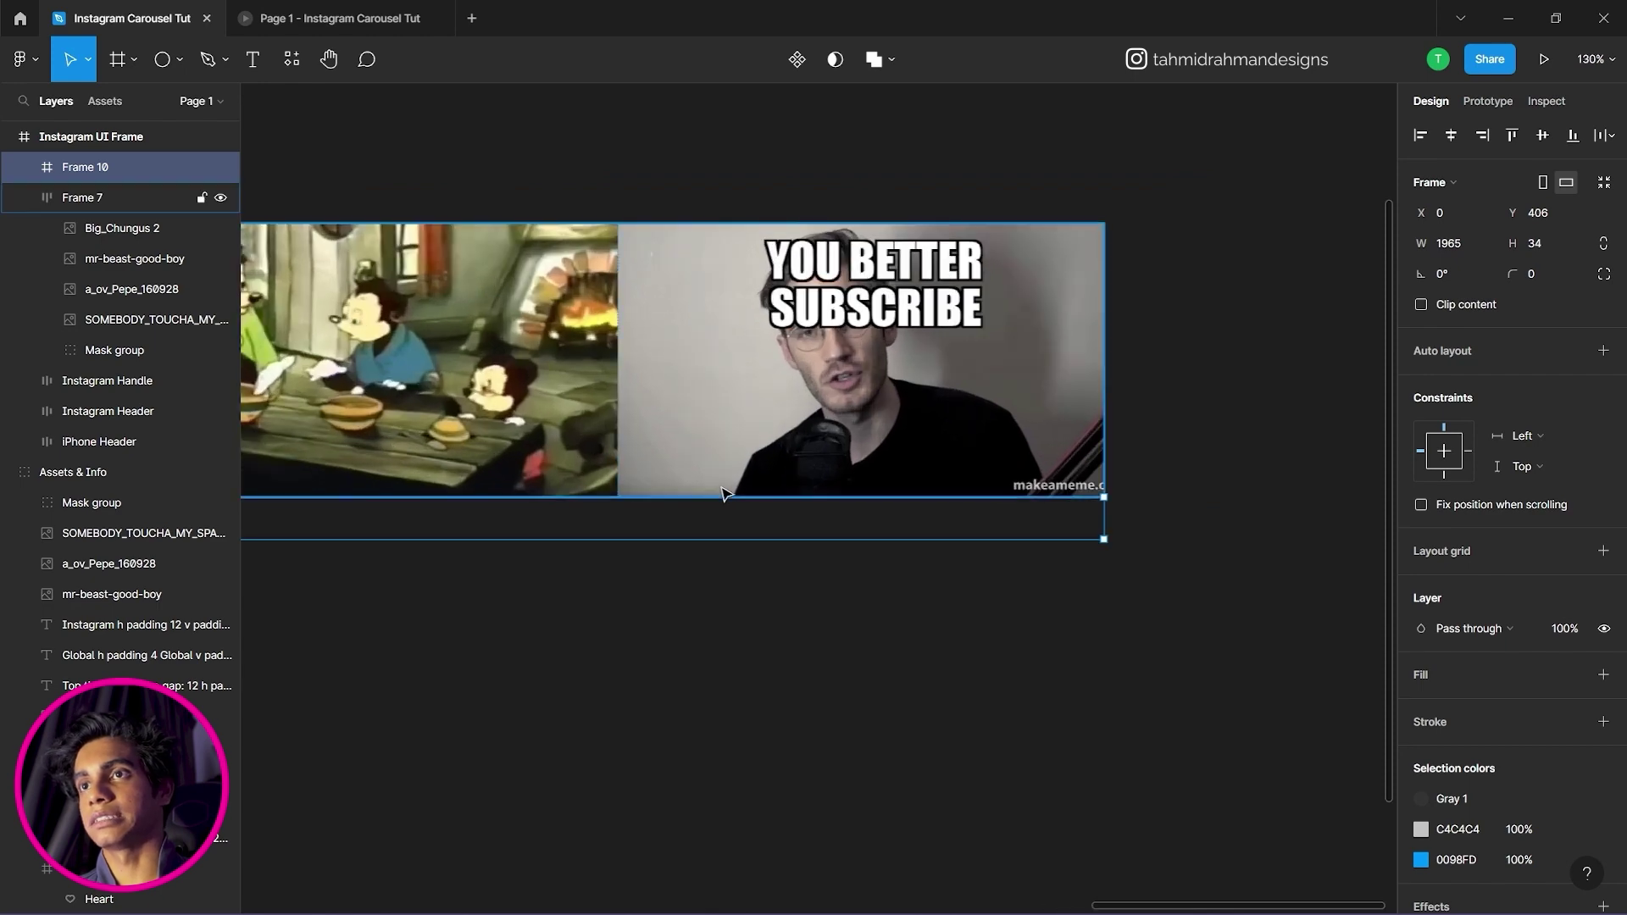
click(944, 389)
click(924, 537)
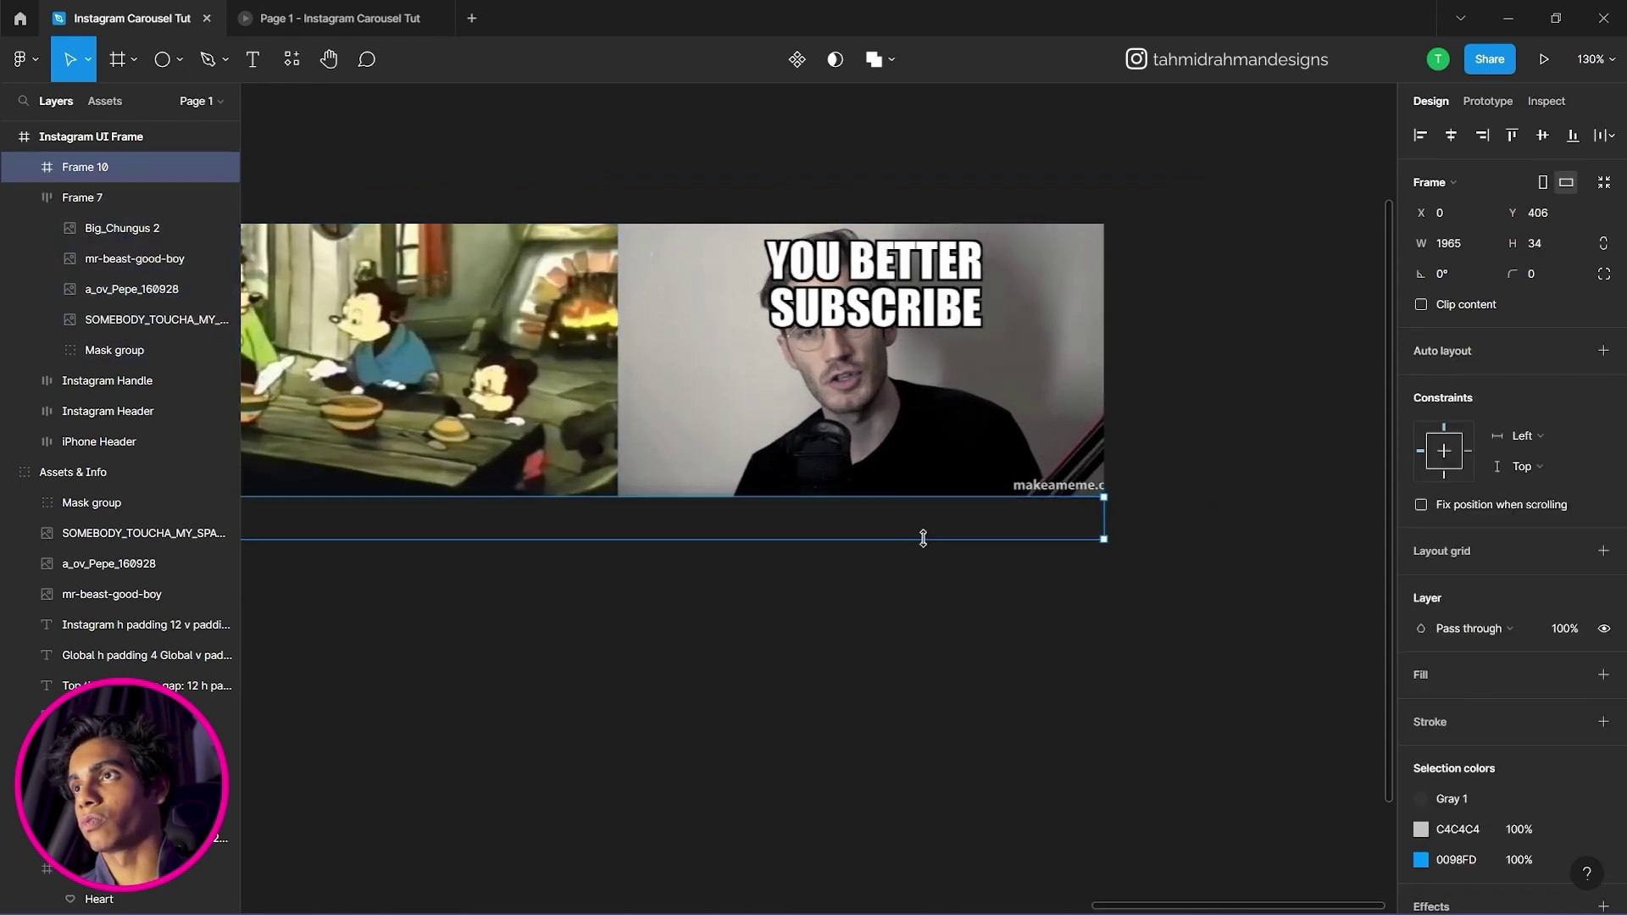
Expand the widened outer frame in the layer list and select the Interaction Row nested inside it.
scroll(706, 633, left, 15)
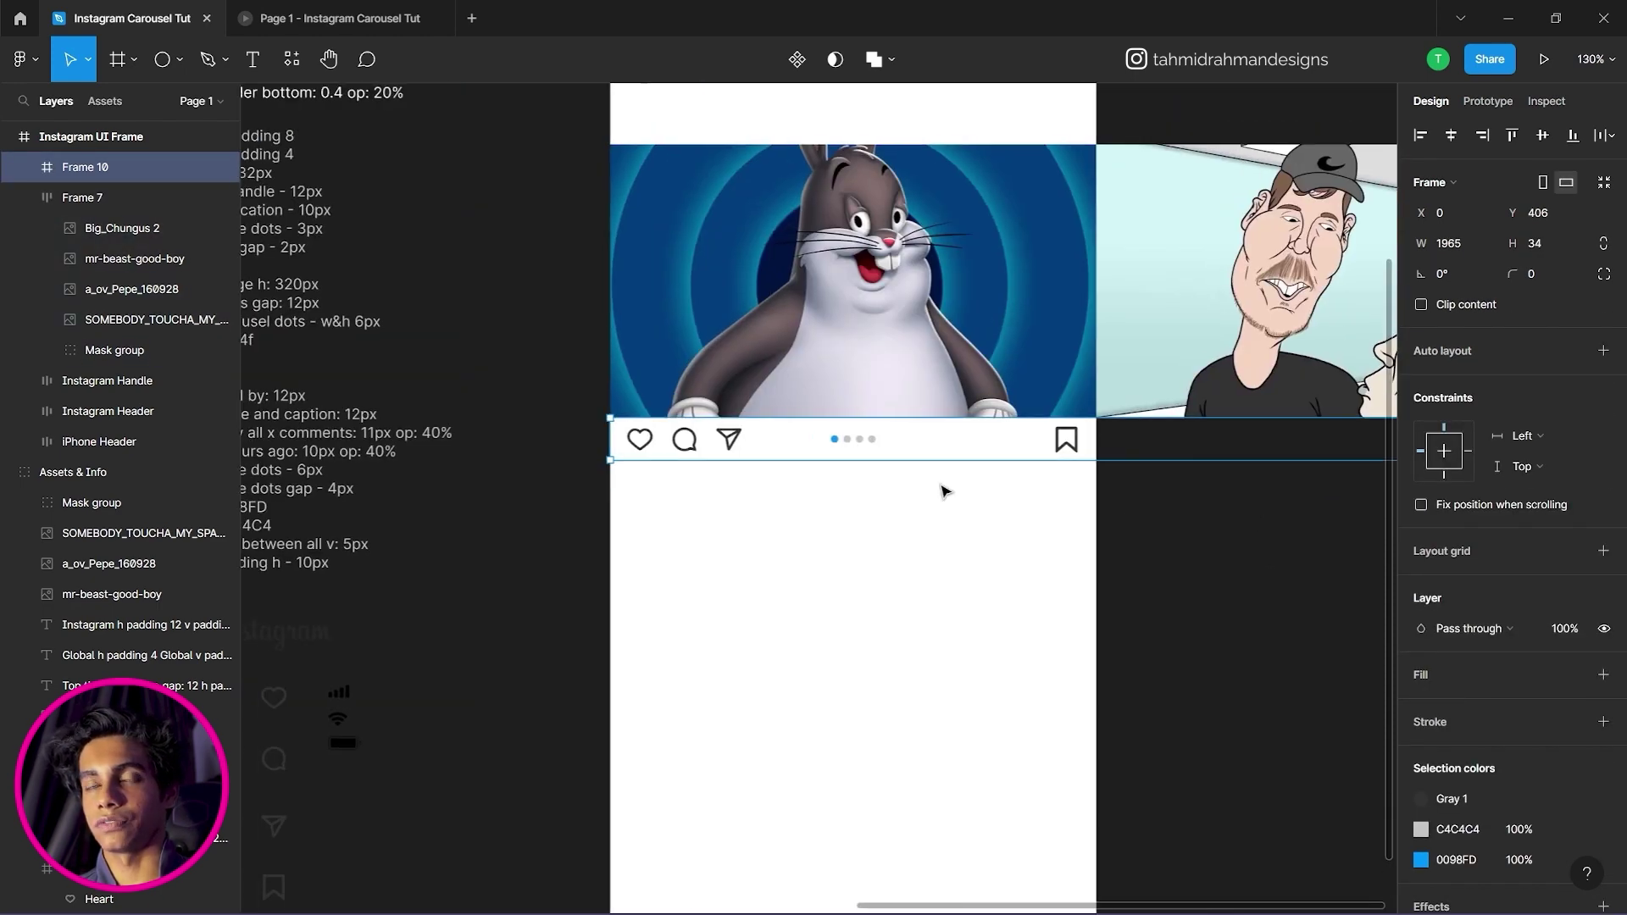
click(23, 168)
click(69, 193)
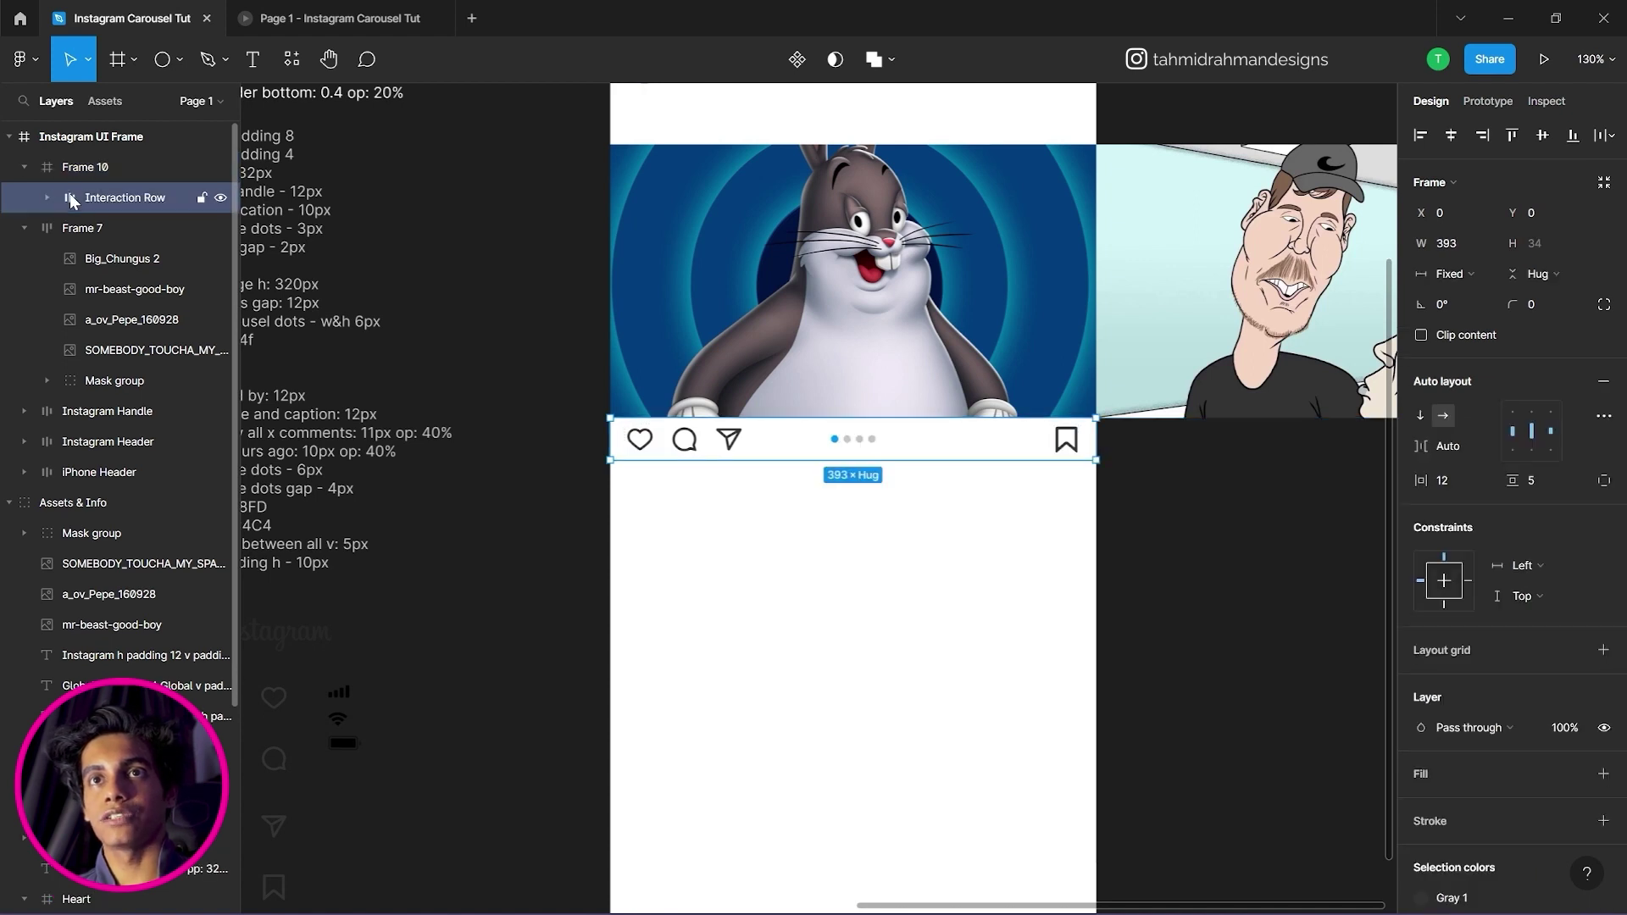
Move the Interaction Row inside the outer frame to X 393, Y 0, directly under the second carousel image.
drag(872, 493, 687, 493)
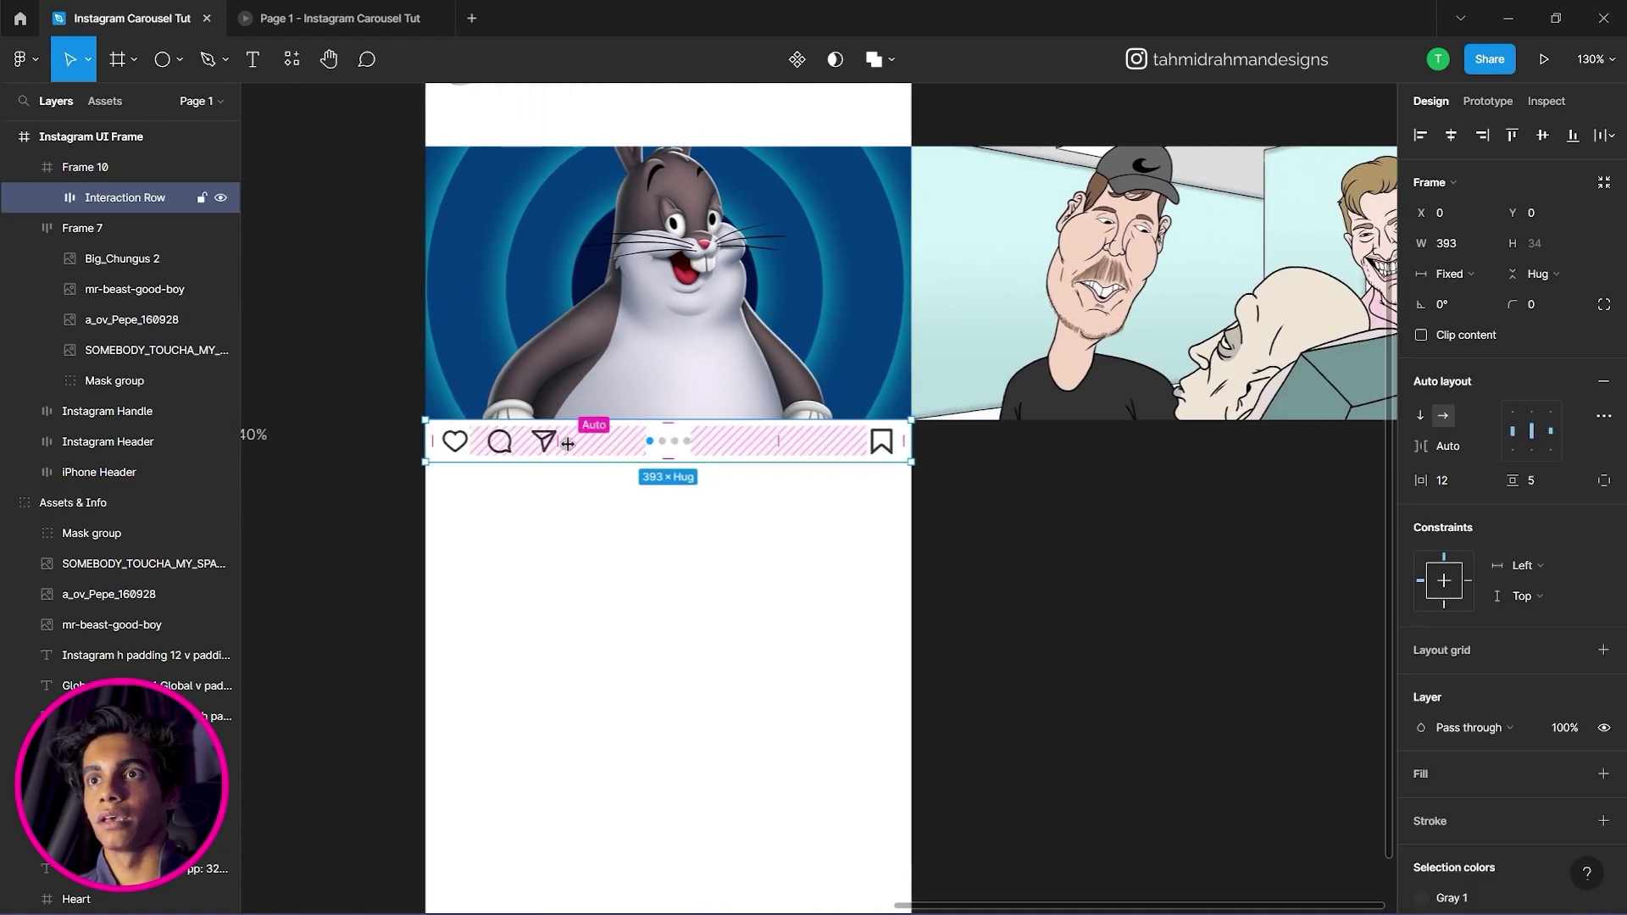
drag(712, 447, 1139, 439)
scroll(1176, 470, up, 3)
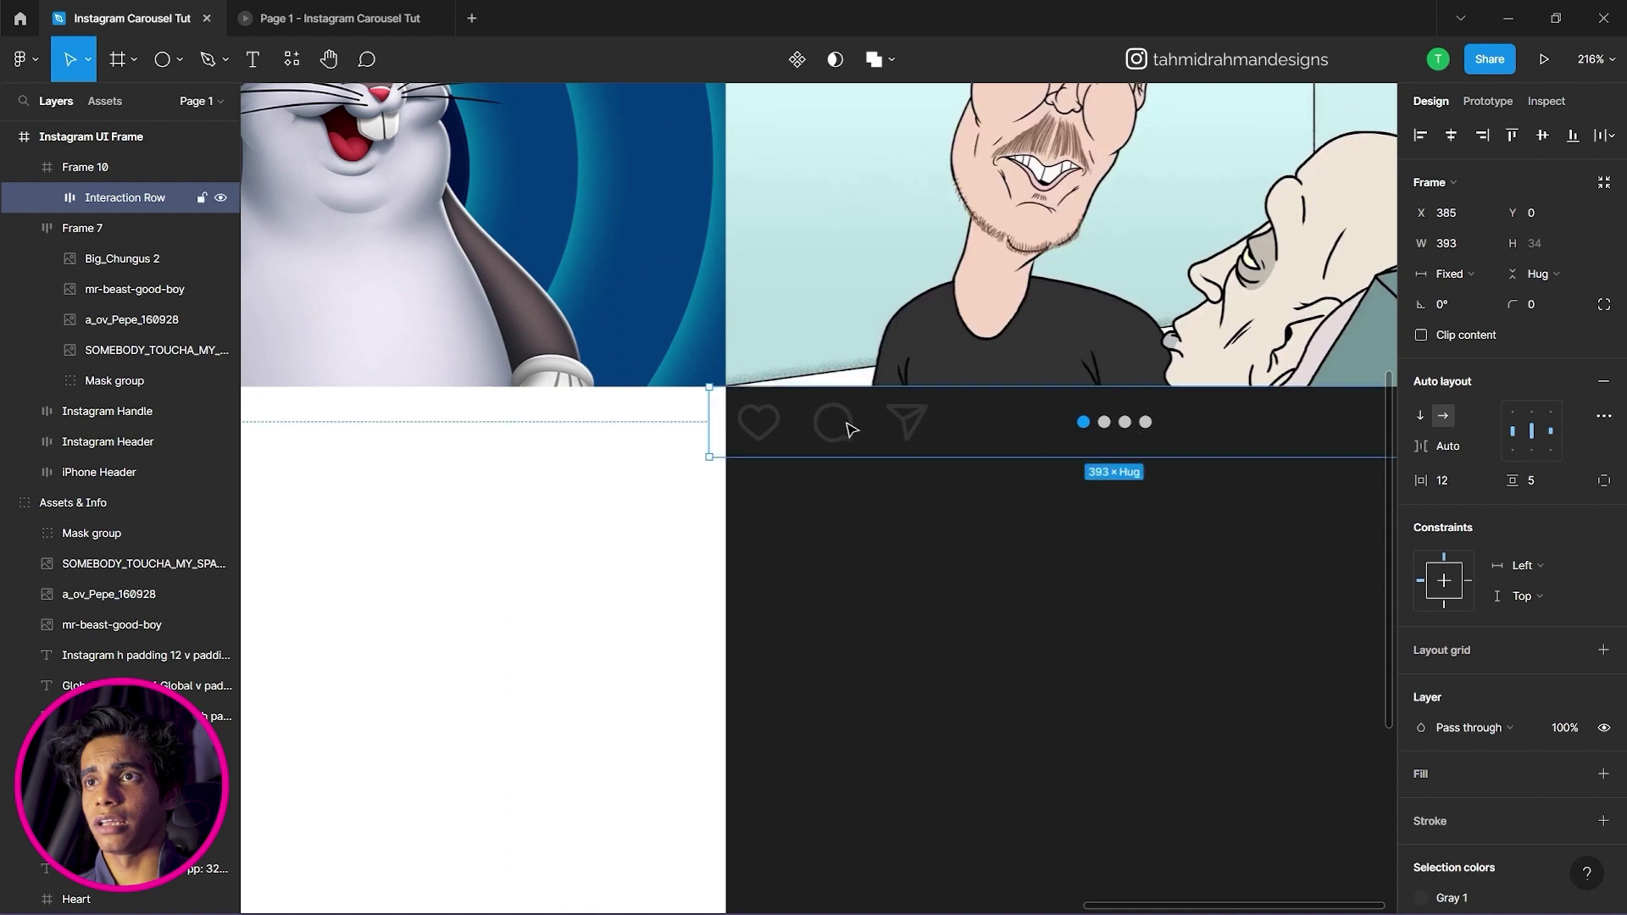
mouse_move(751, 428)
mouse_down()
mouse_move(791, 428)
mouse_move(767, 428)
mouse_up()
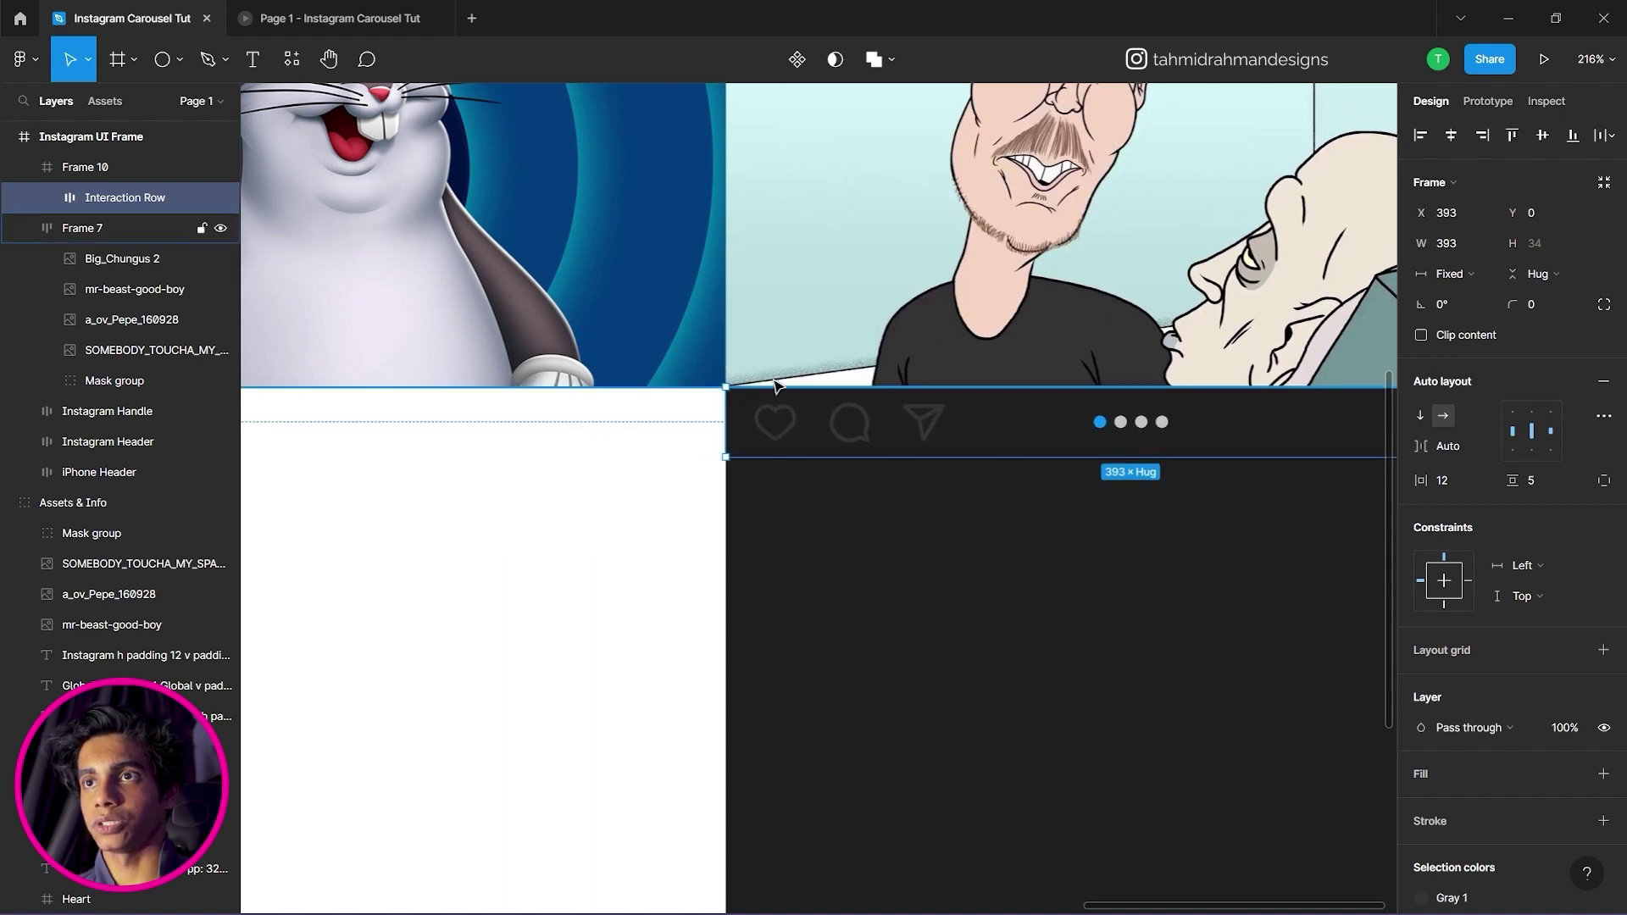
drag(761, 424, 768, 417)
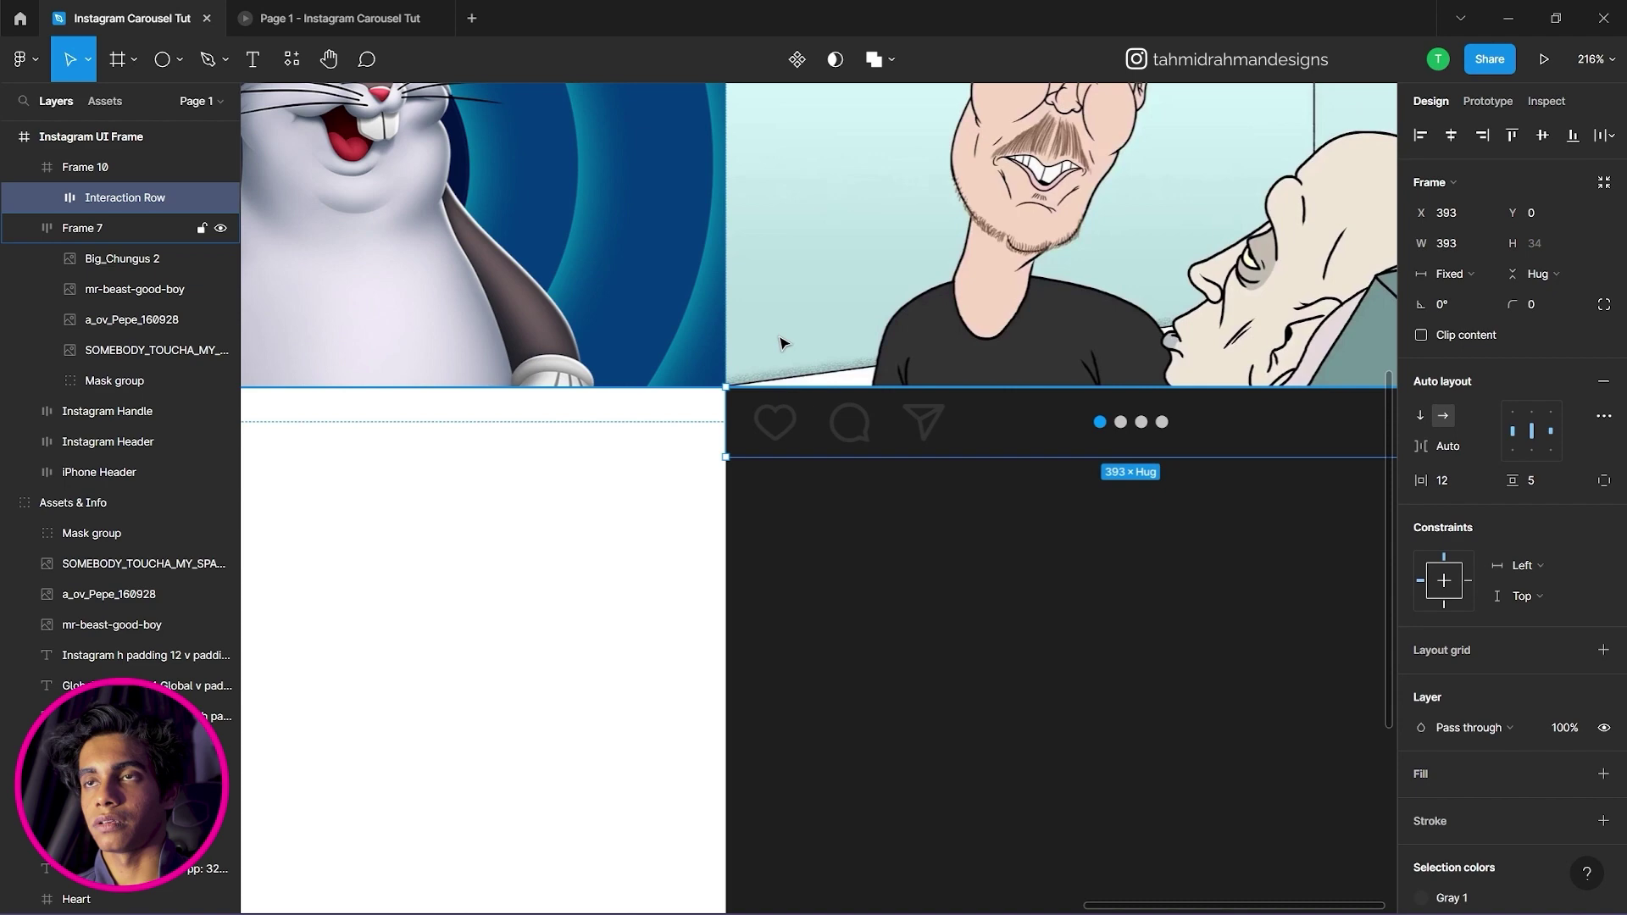
drag(854, 336, 349, 366)
click(763, 653)
click(716, 450)
double_click(715, 450)
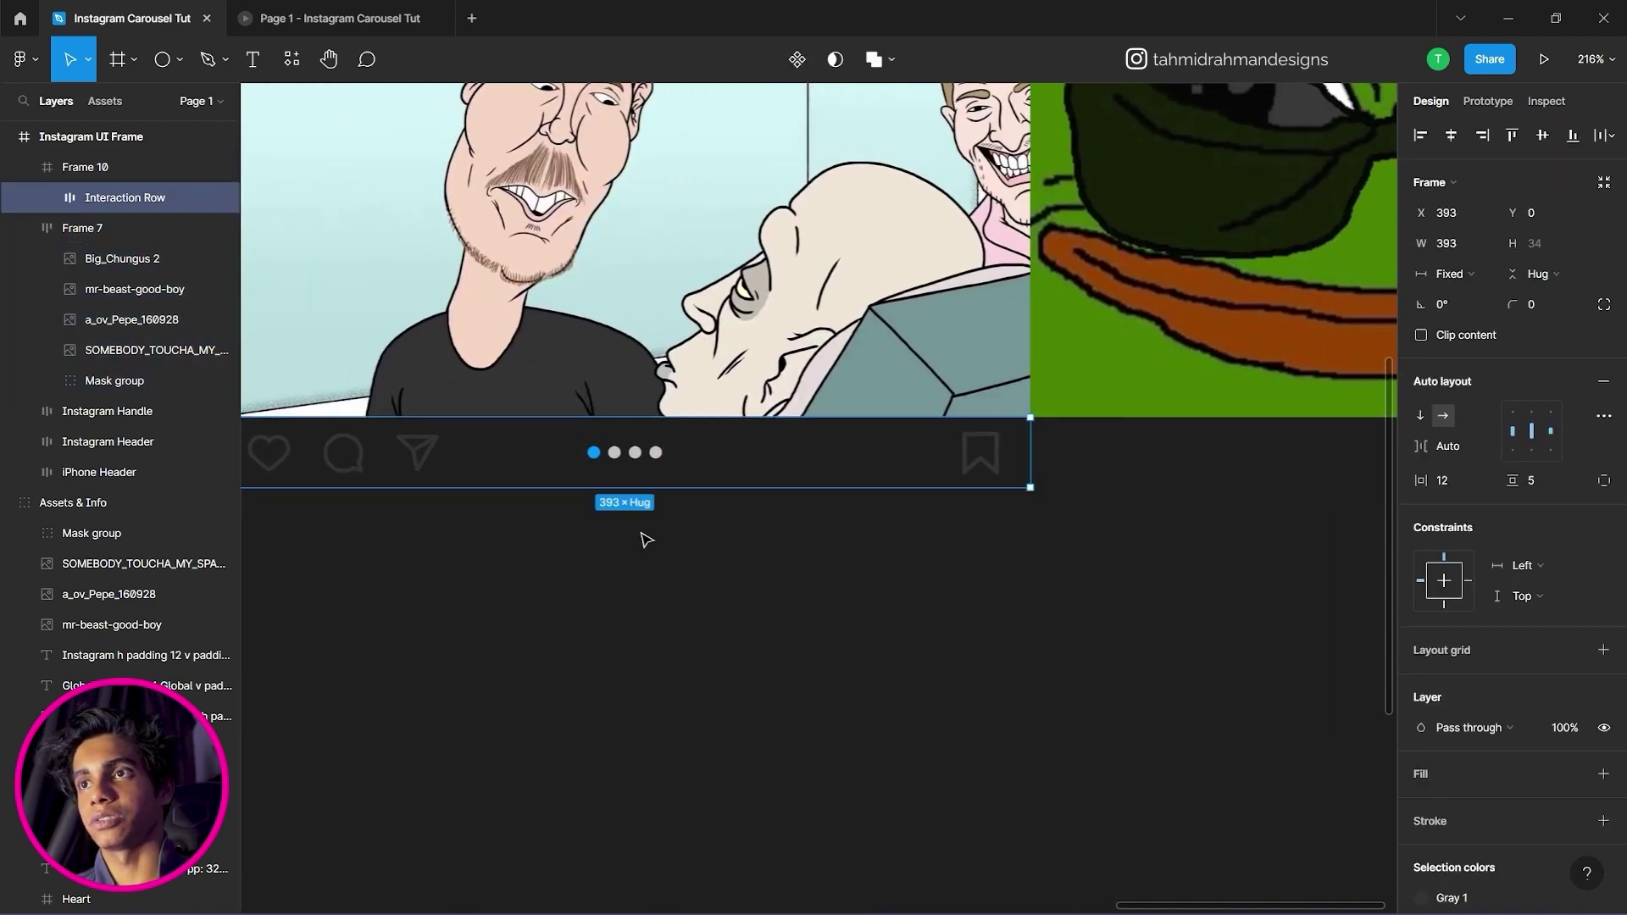
scroll(632, 538, left, 5)
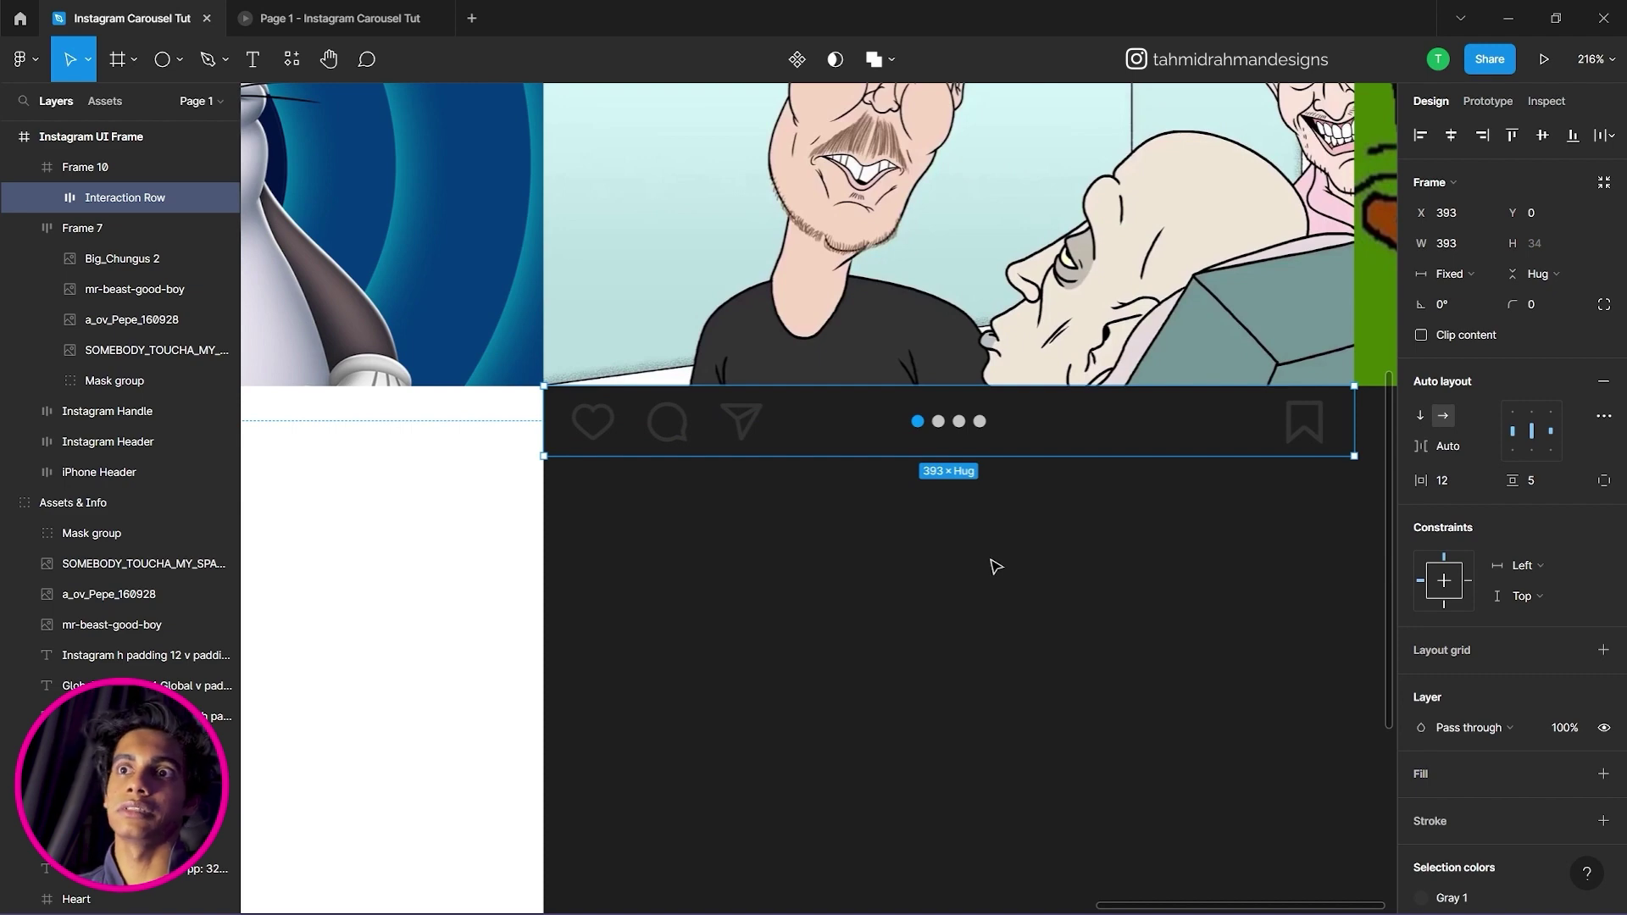
Select the outer frame together with the carousel image strip and wrap both in one auto layout.
click(988, 556)
click(915, 450)
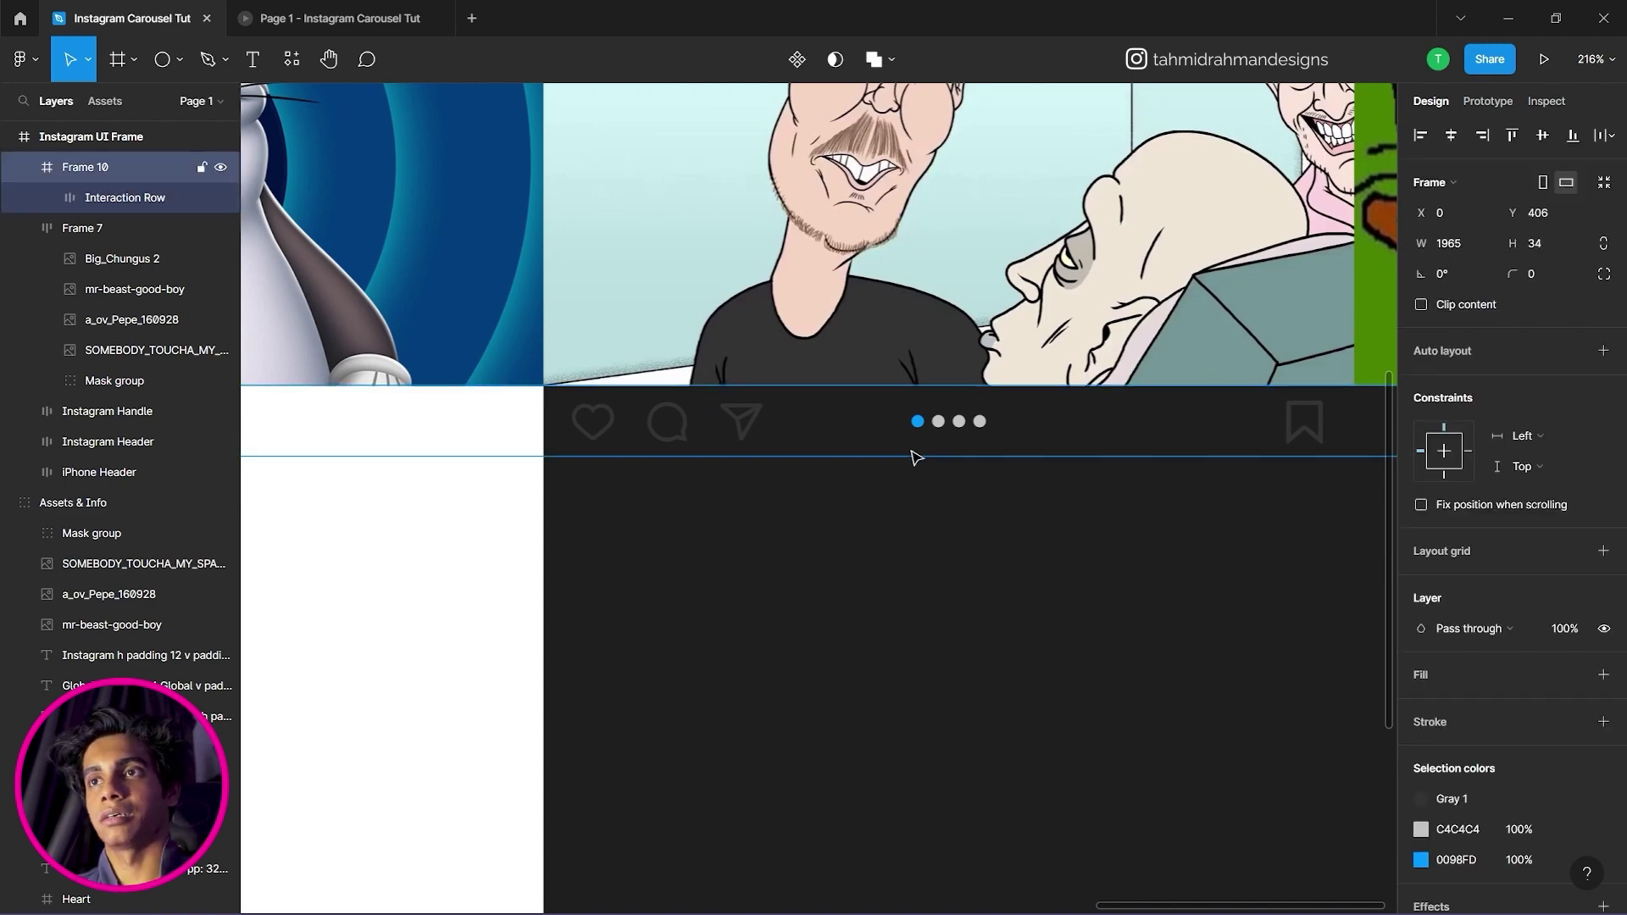
scroll(838, 453, down, 5)
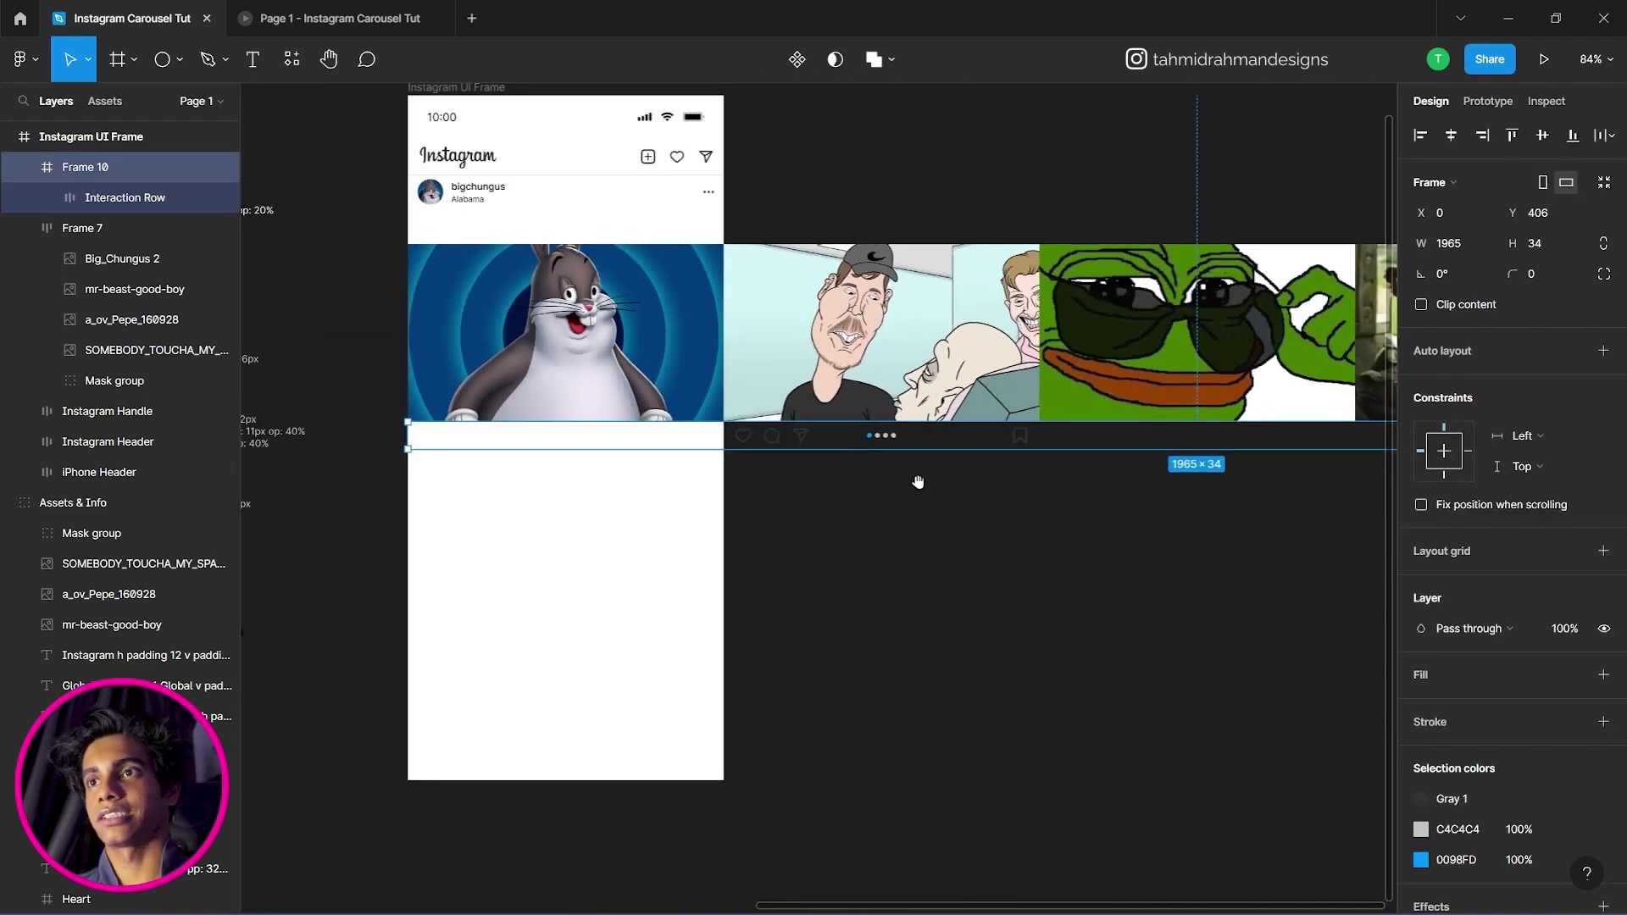
scroll(916, 480, right, 3)
click(751, 398)
click(766, 443)
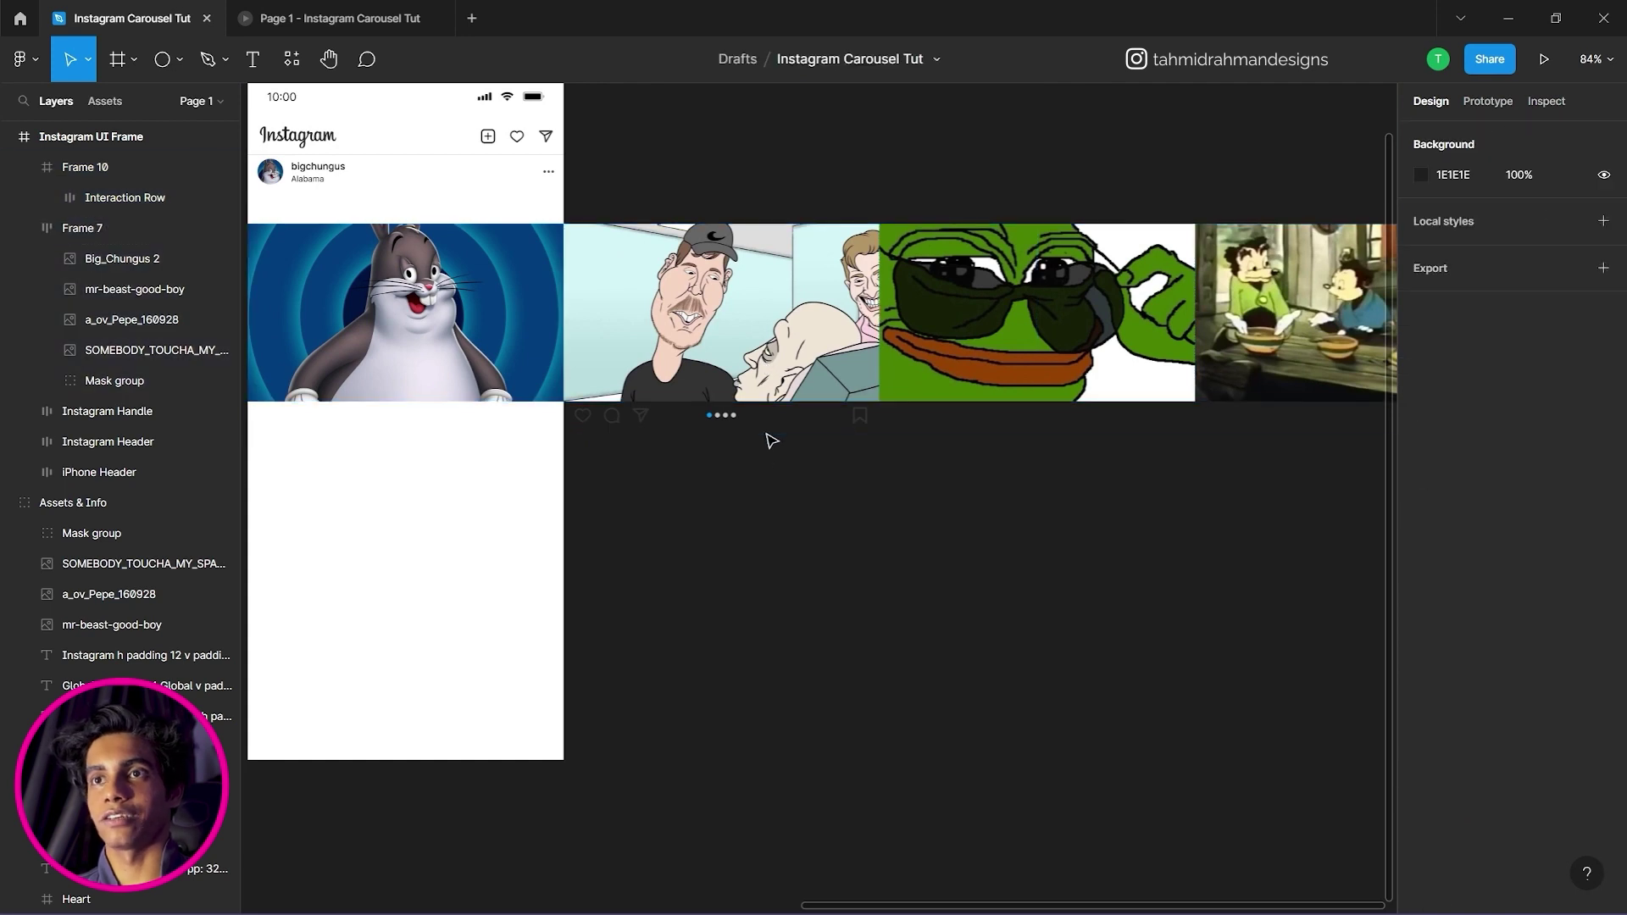
click(764, 428)
shift+click(782, 327)
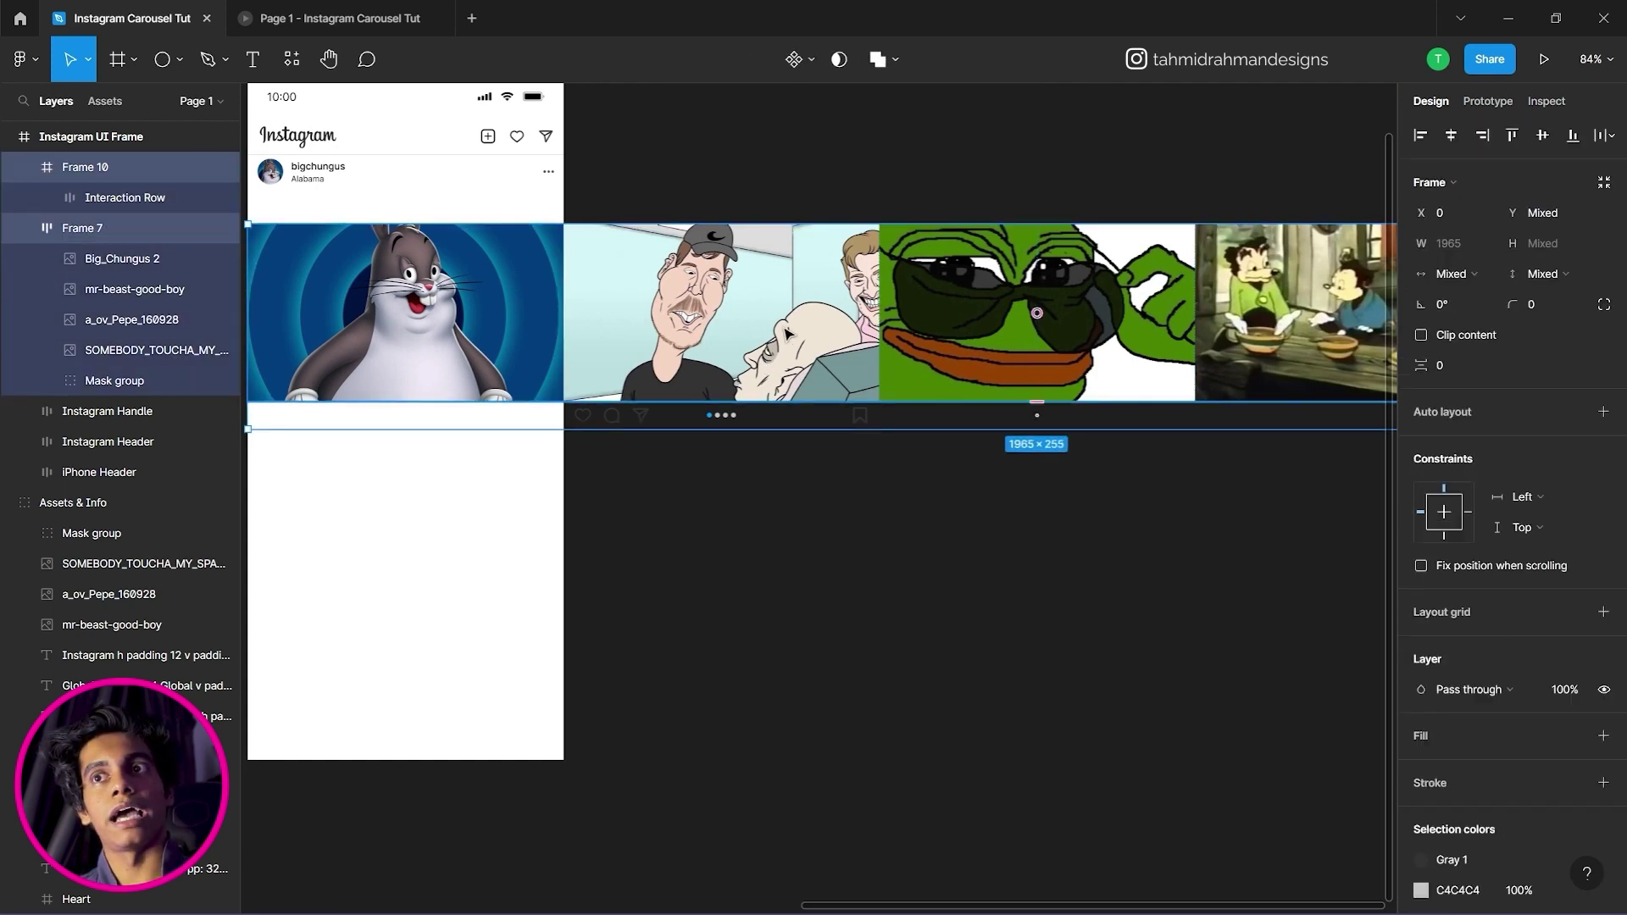
right_click(782, 325)
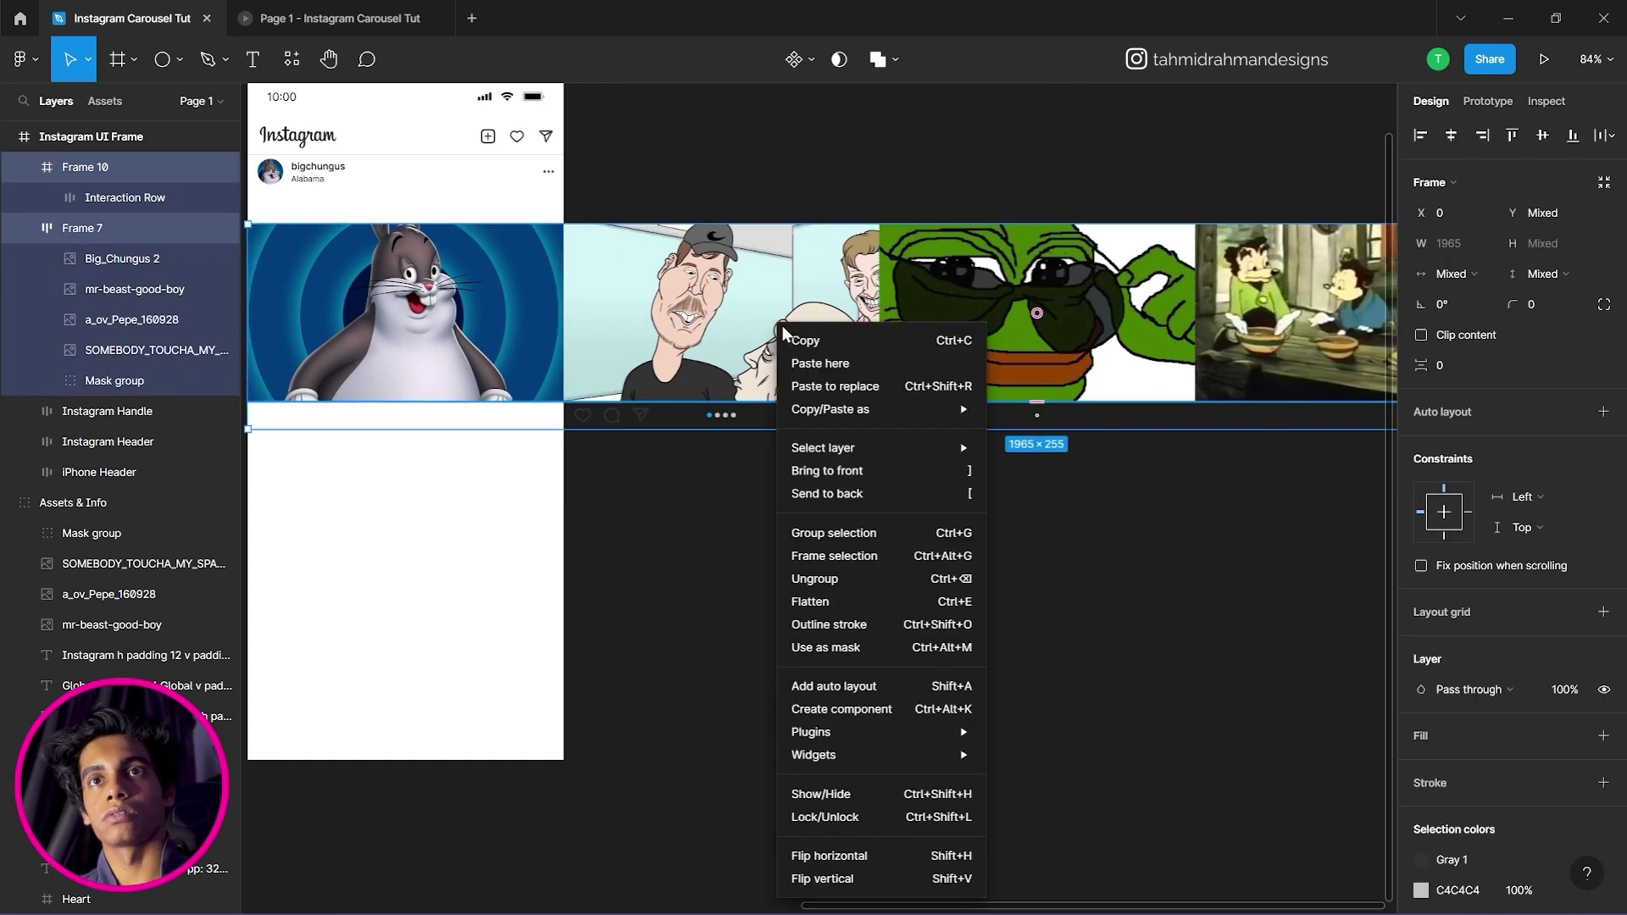
click(881, 685)
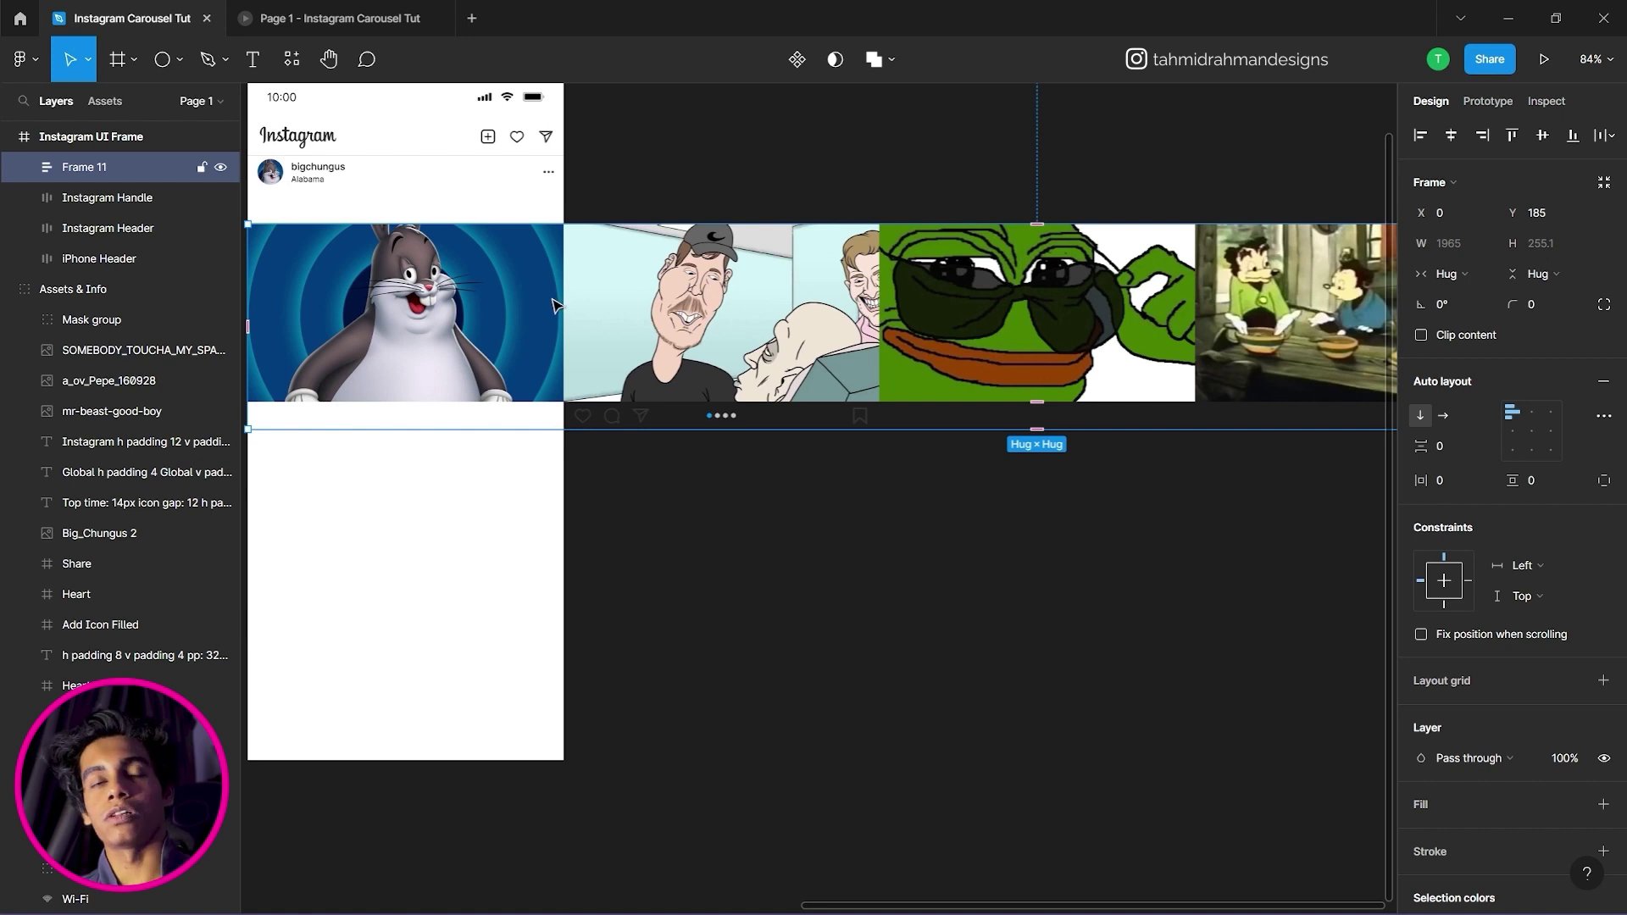
Rename the new auto layout frame as Instagram Carousel.
double_click(74, 169)
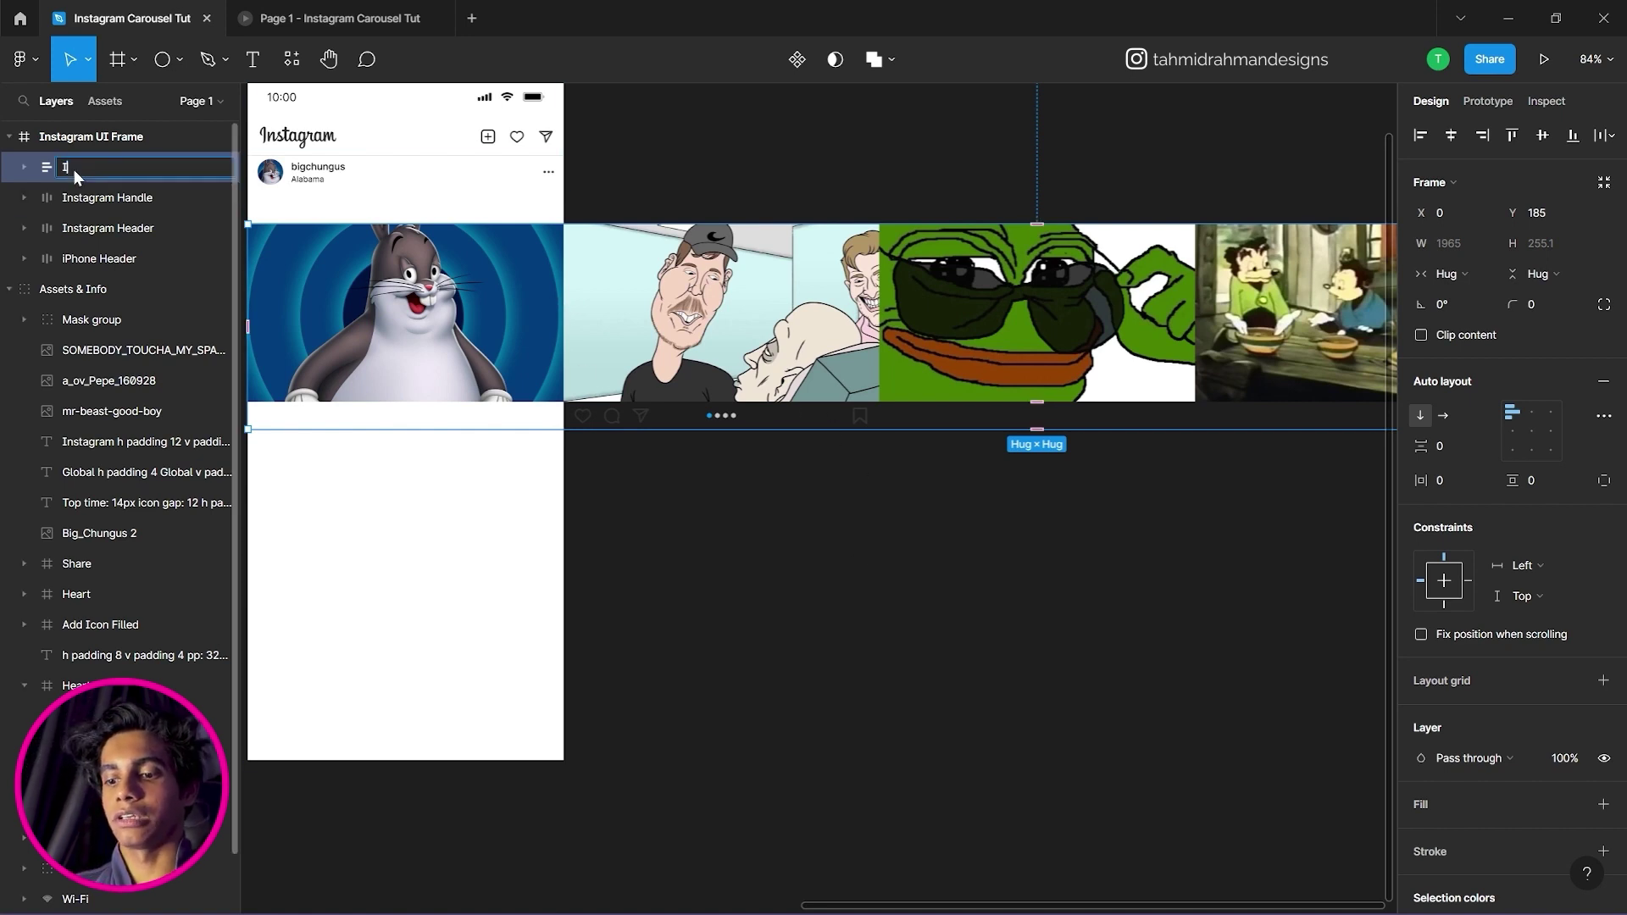
text(Instagram Carousel)
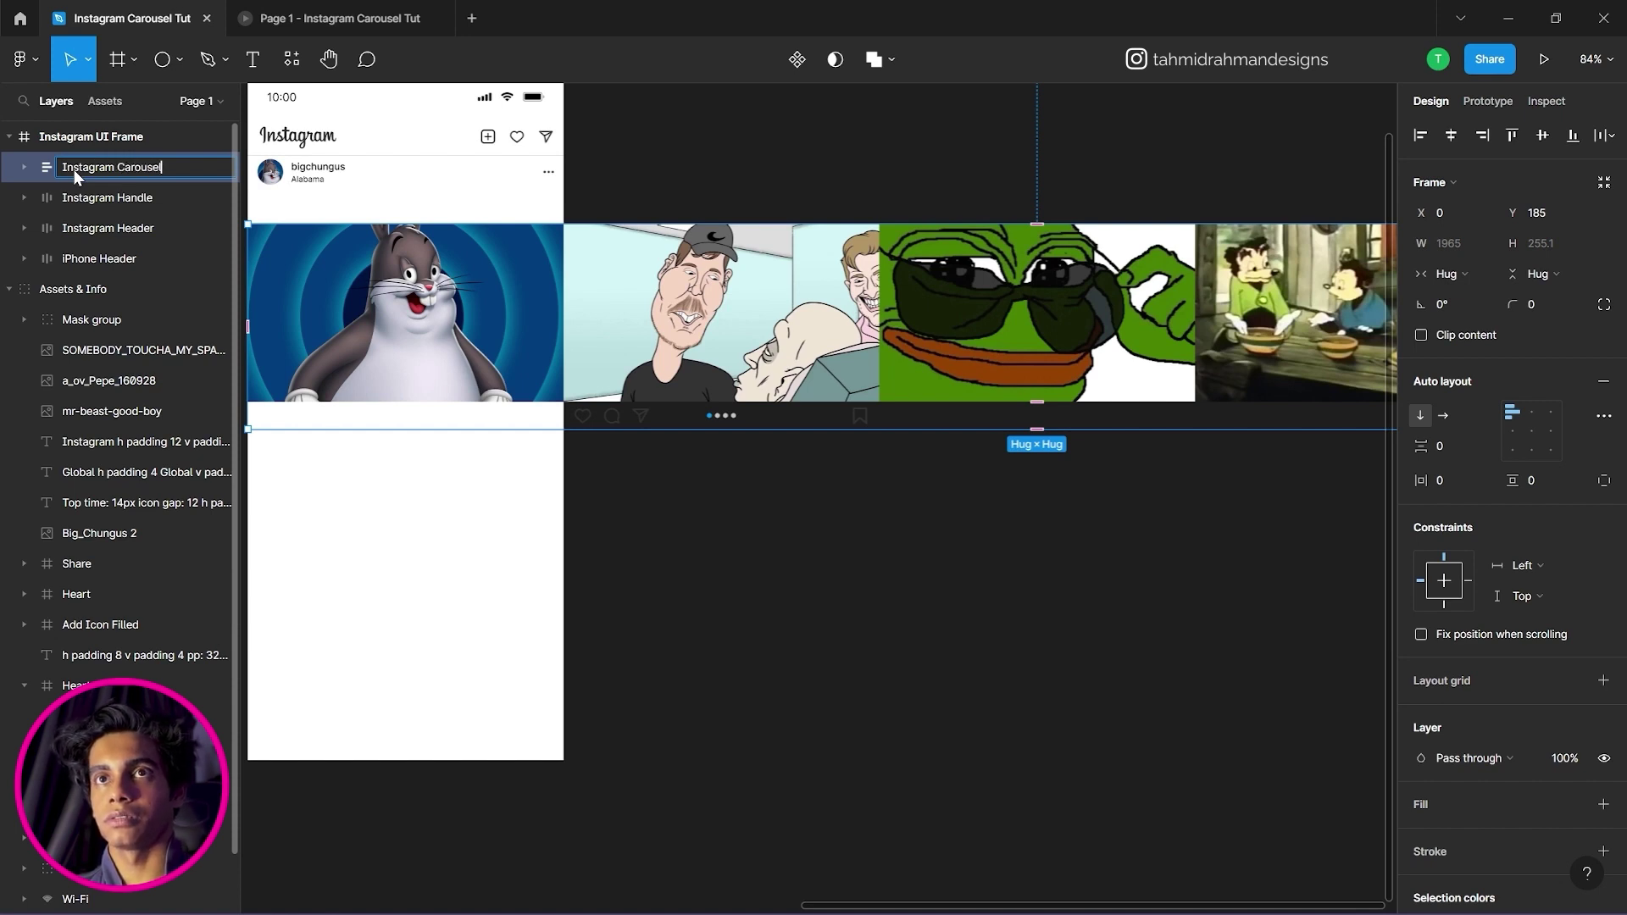
key(Return)
click(970, 472)
mouse_move(951, 501)
mouse_down()
mouse_move(551, 515)
mouse_move(977, 483)
mouse_up()
click(884, 386)
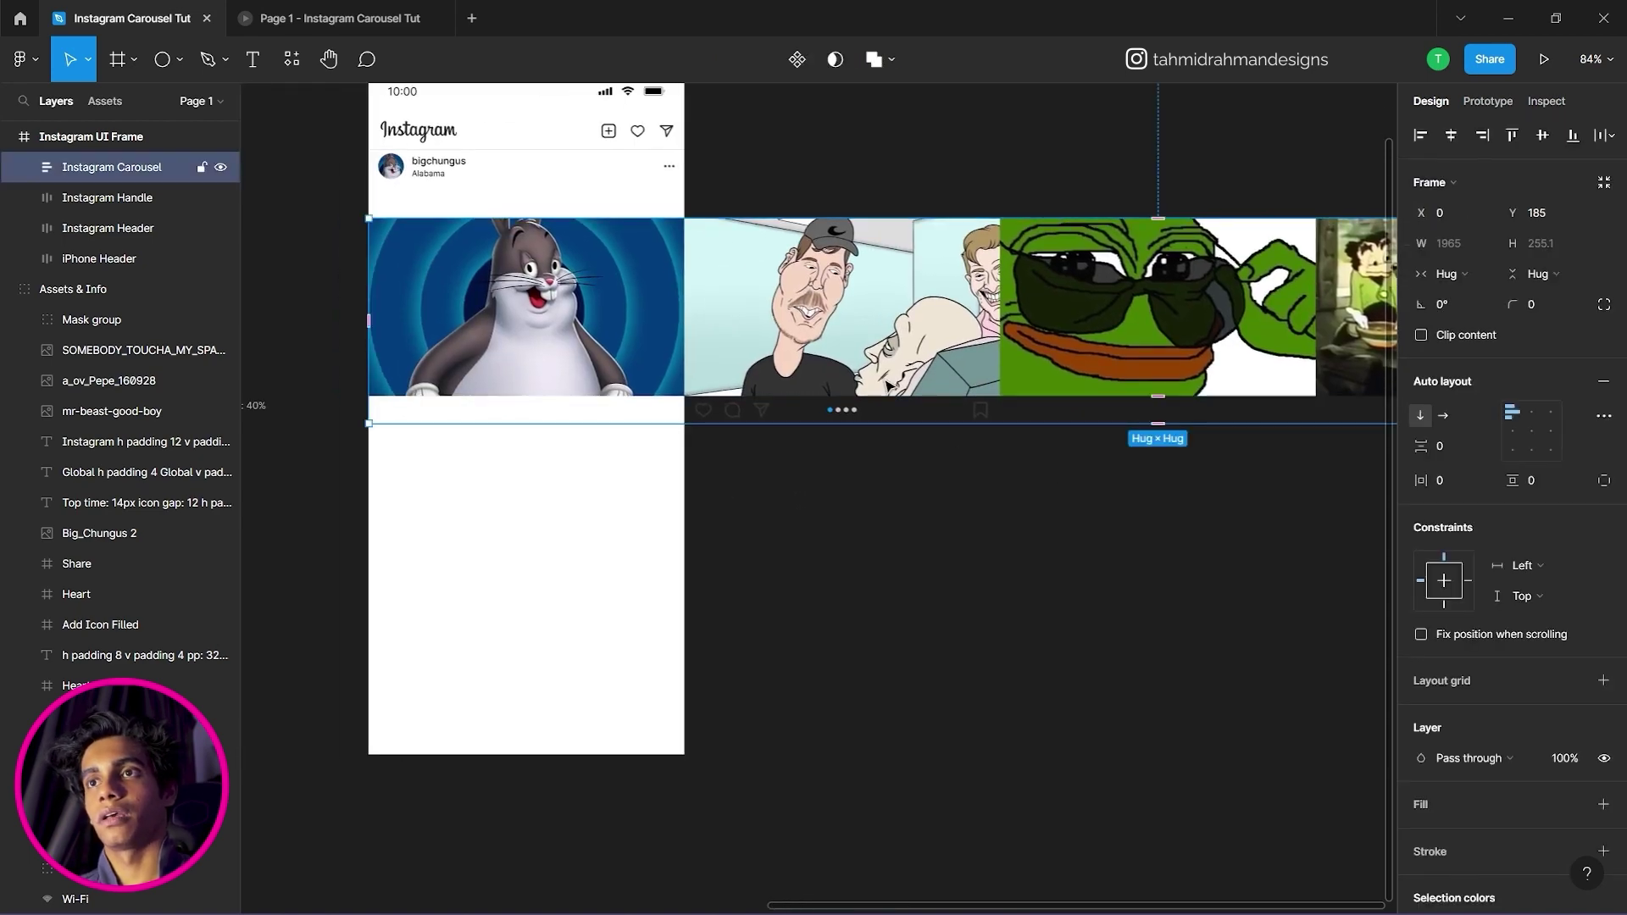
Turn the Instagram Carousel frame into a component.
scroll(881, 385, up, 5)
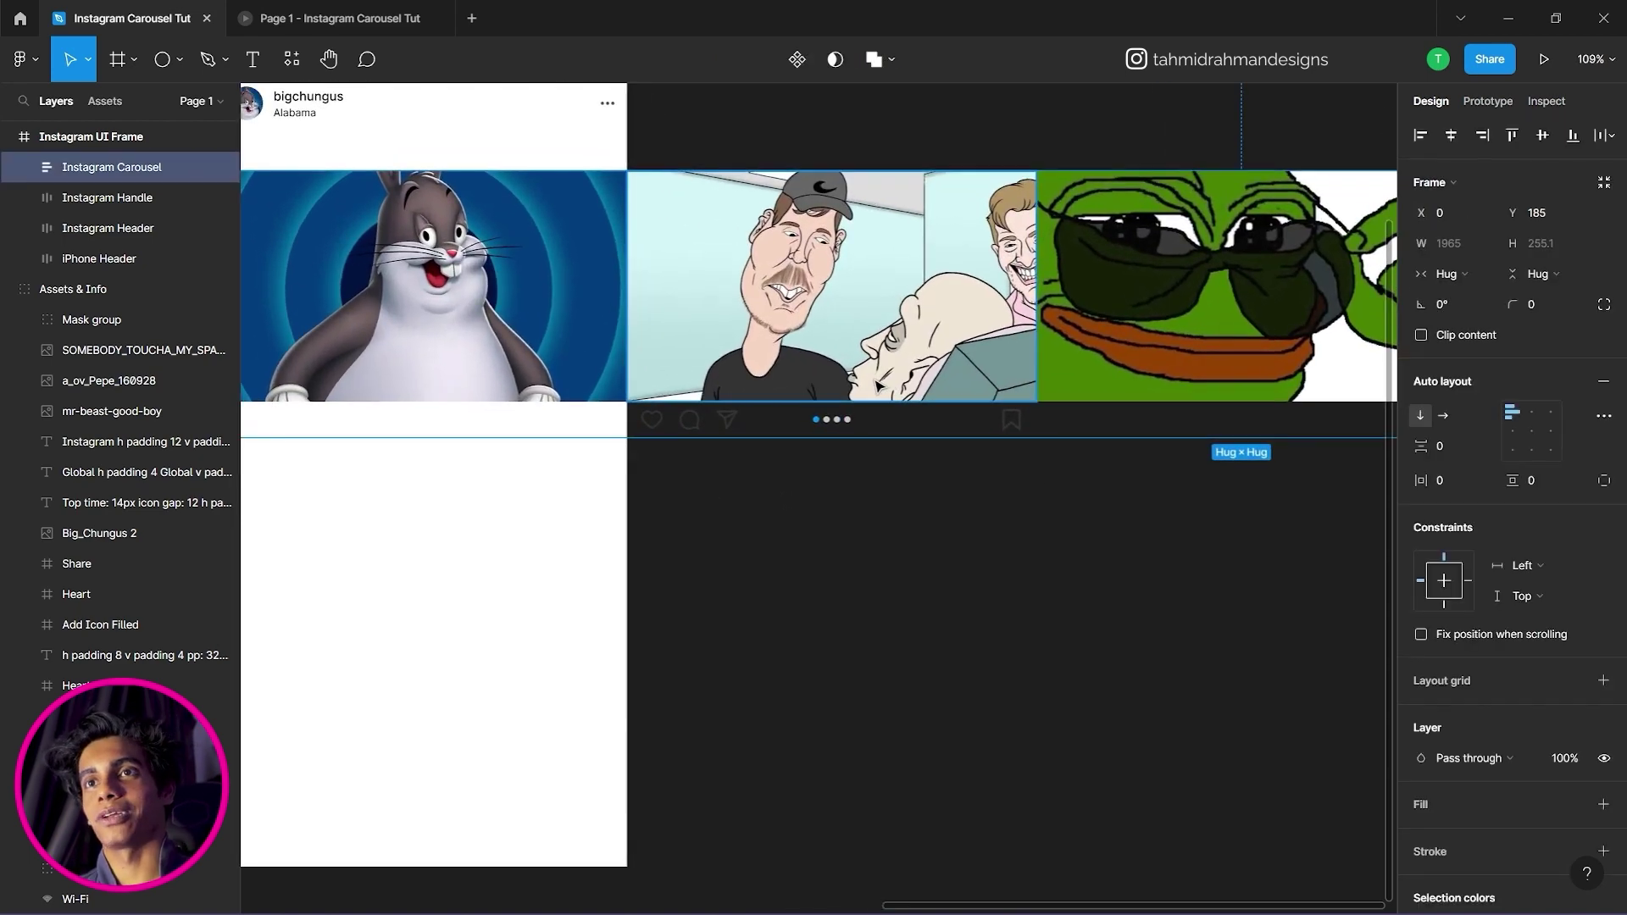
drag(551, 438, 780, 432)
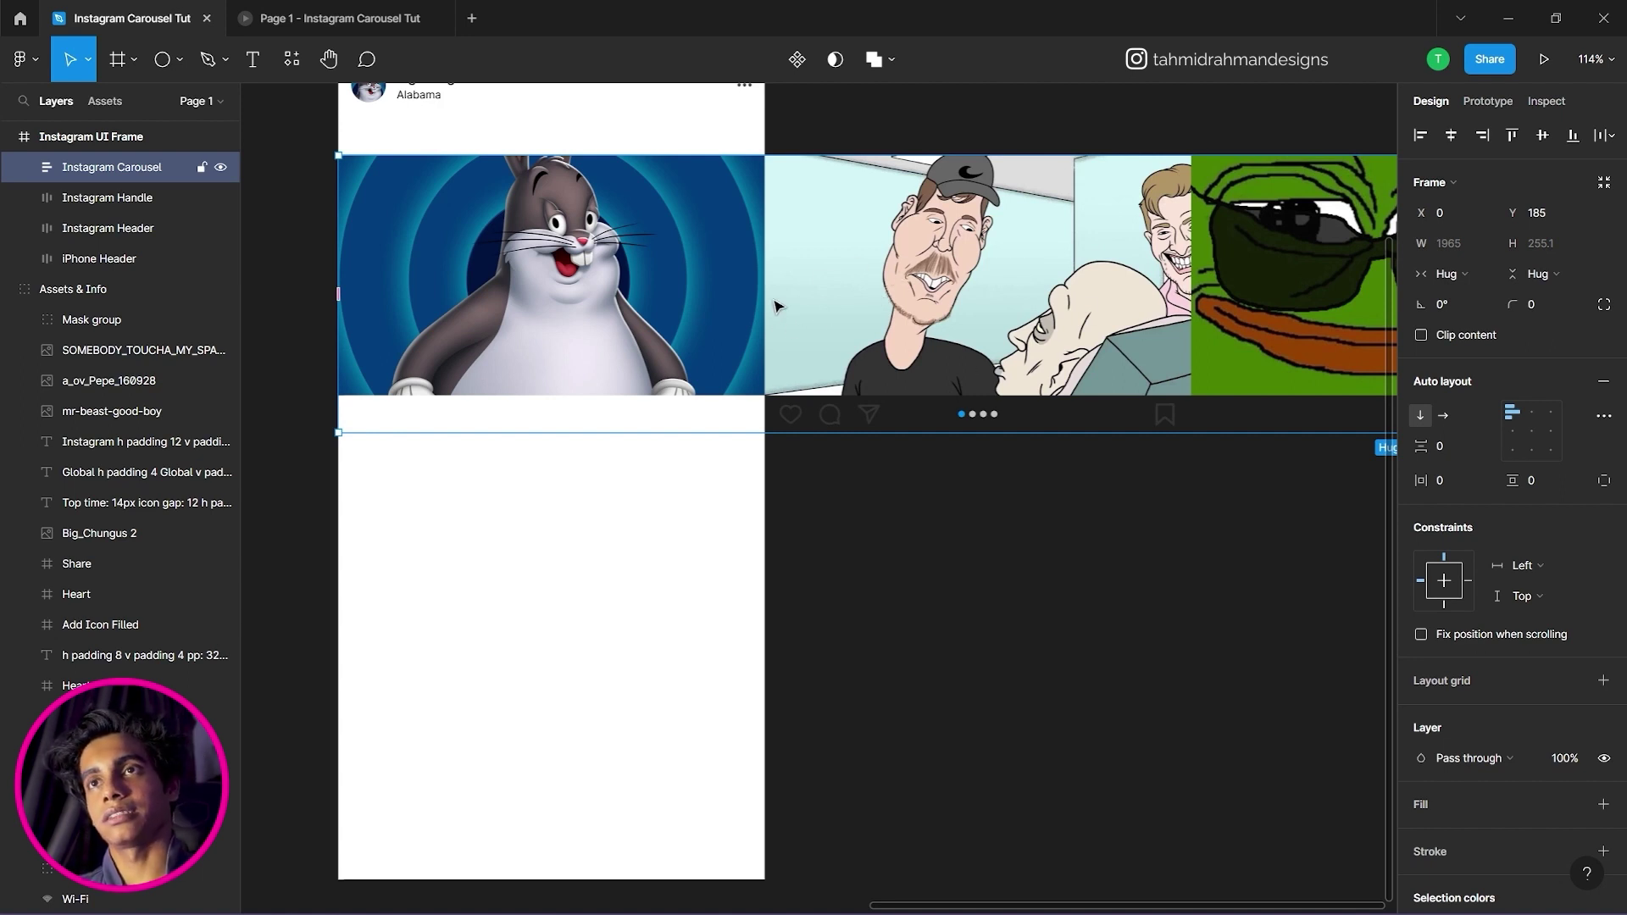
click(862, 570)
click(809, 294)
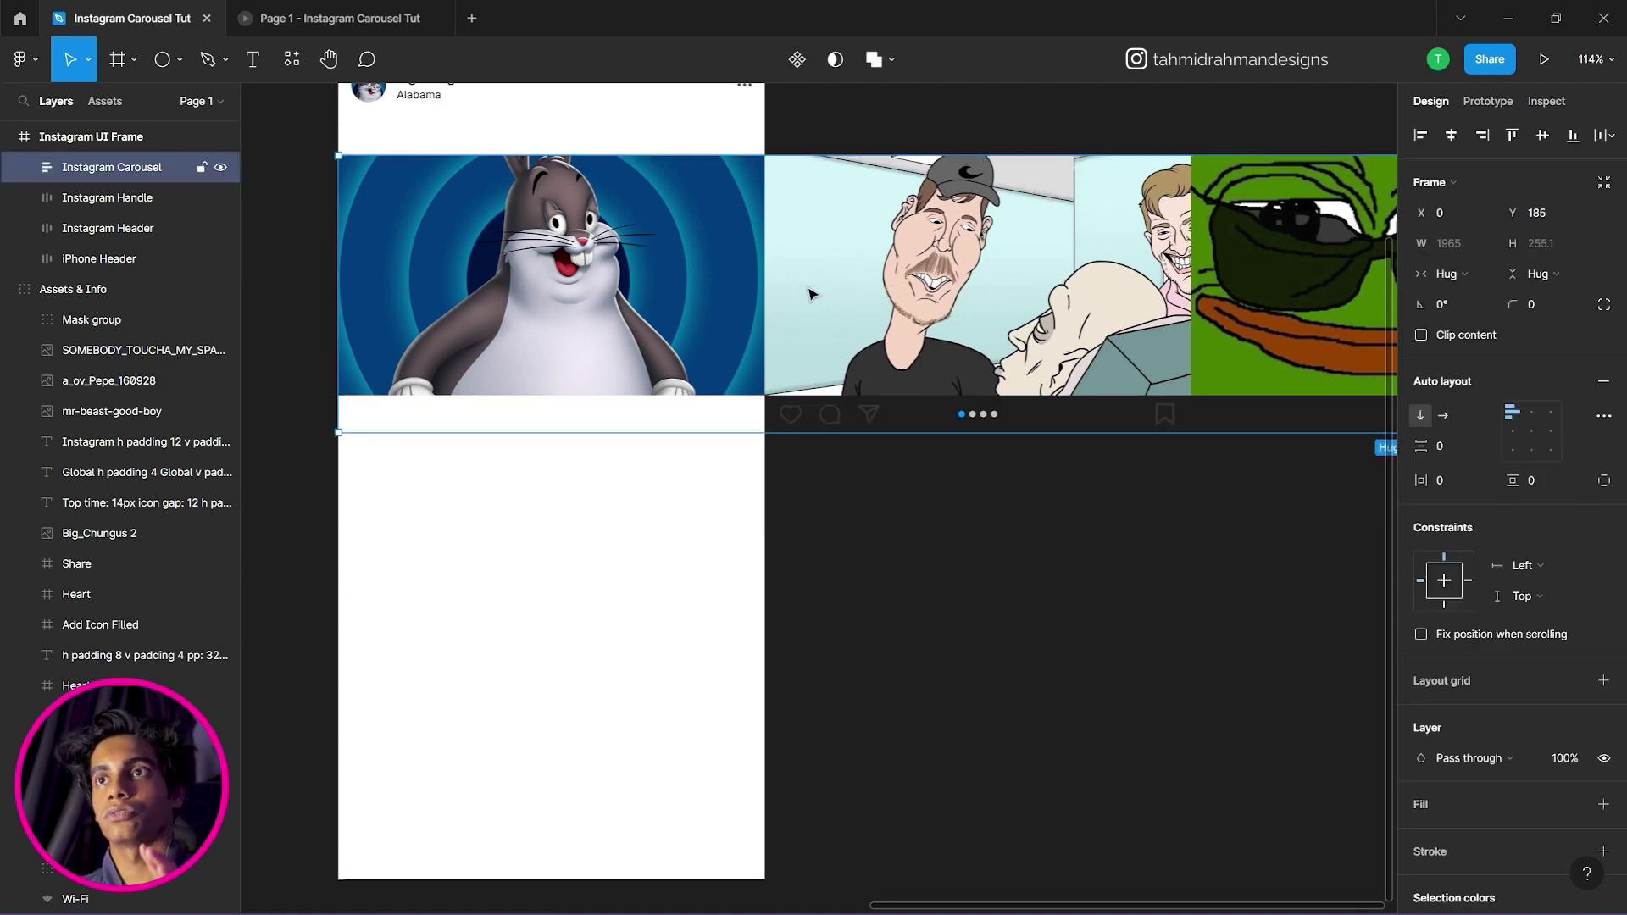
right_click(810, 294)
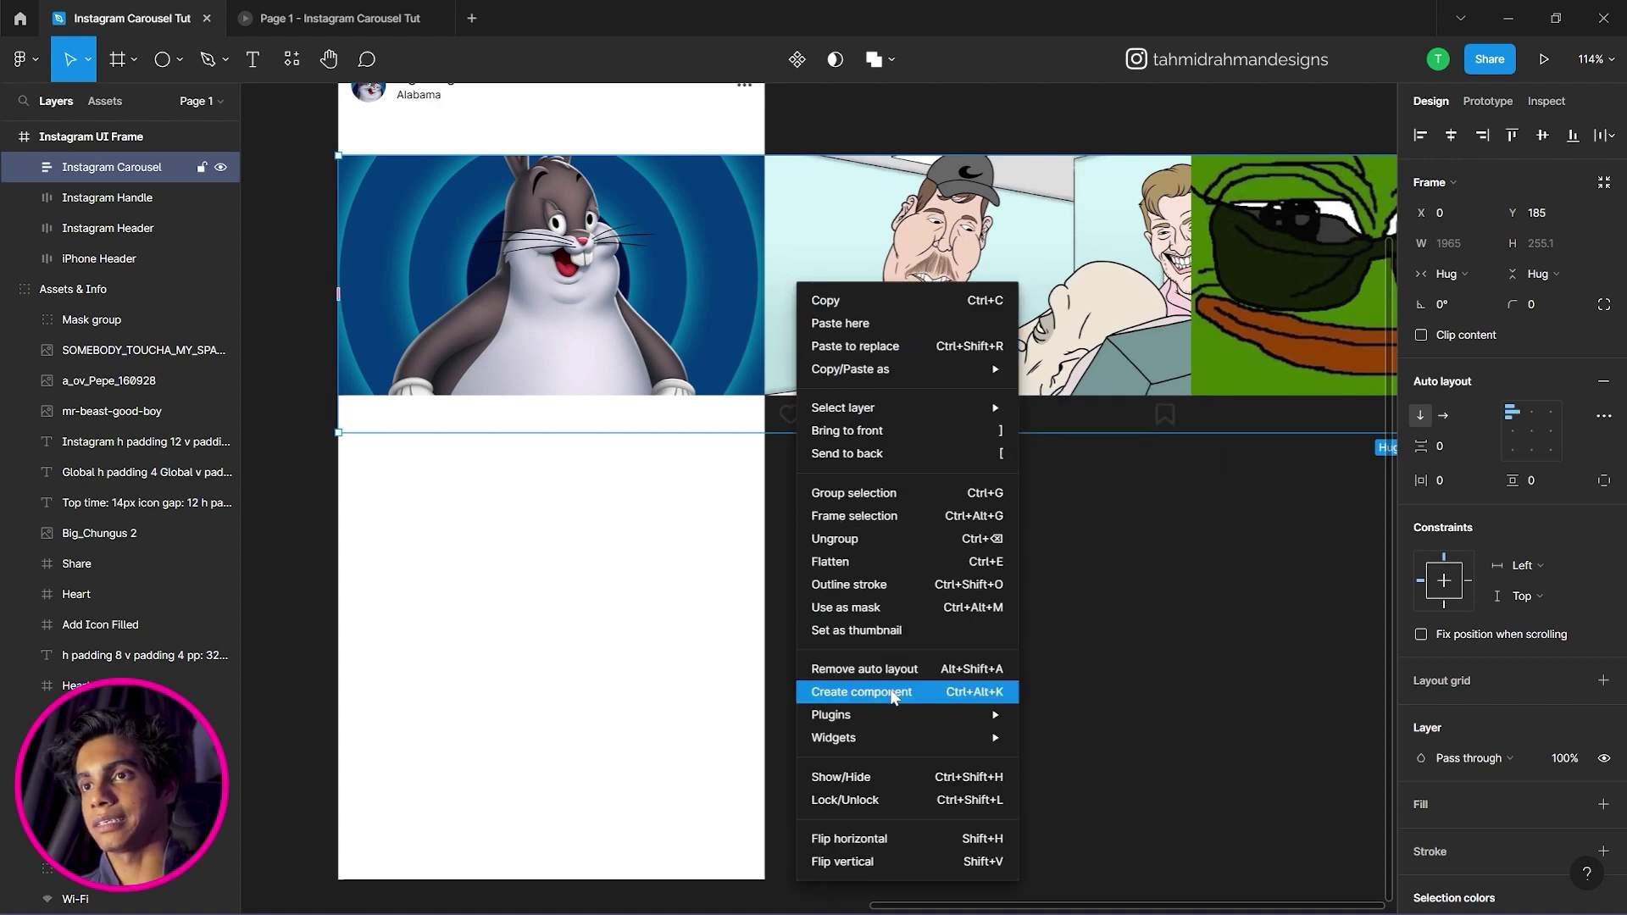
click(891, 693)
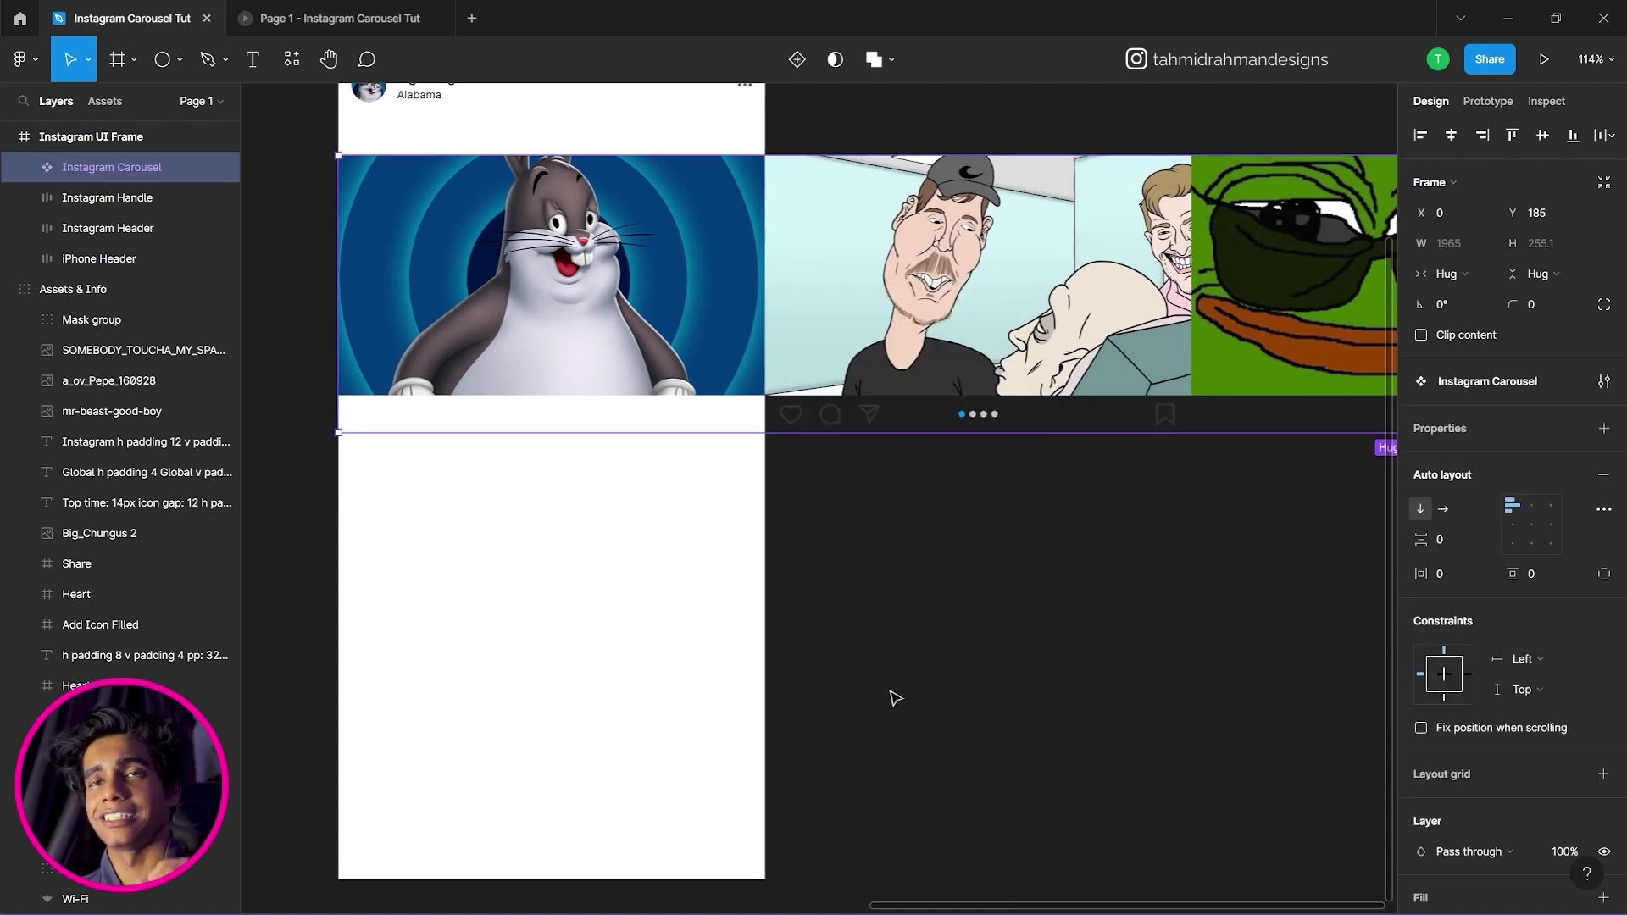
click(795, 485)
click(831, 314)
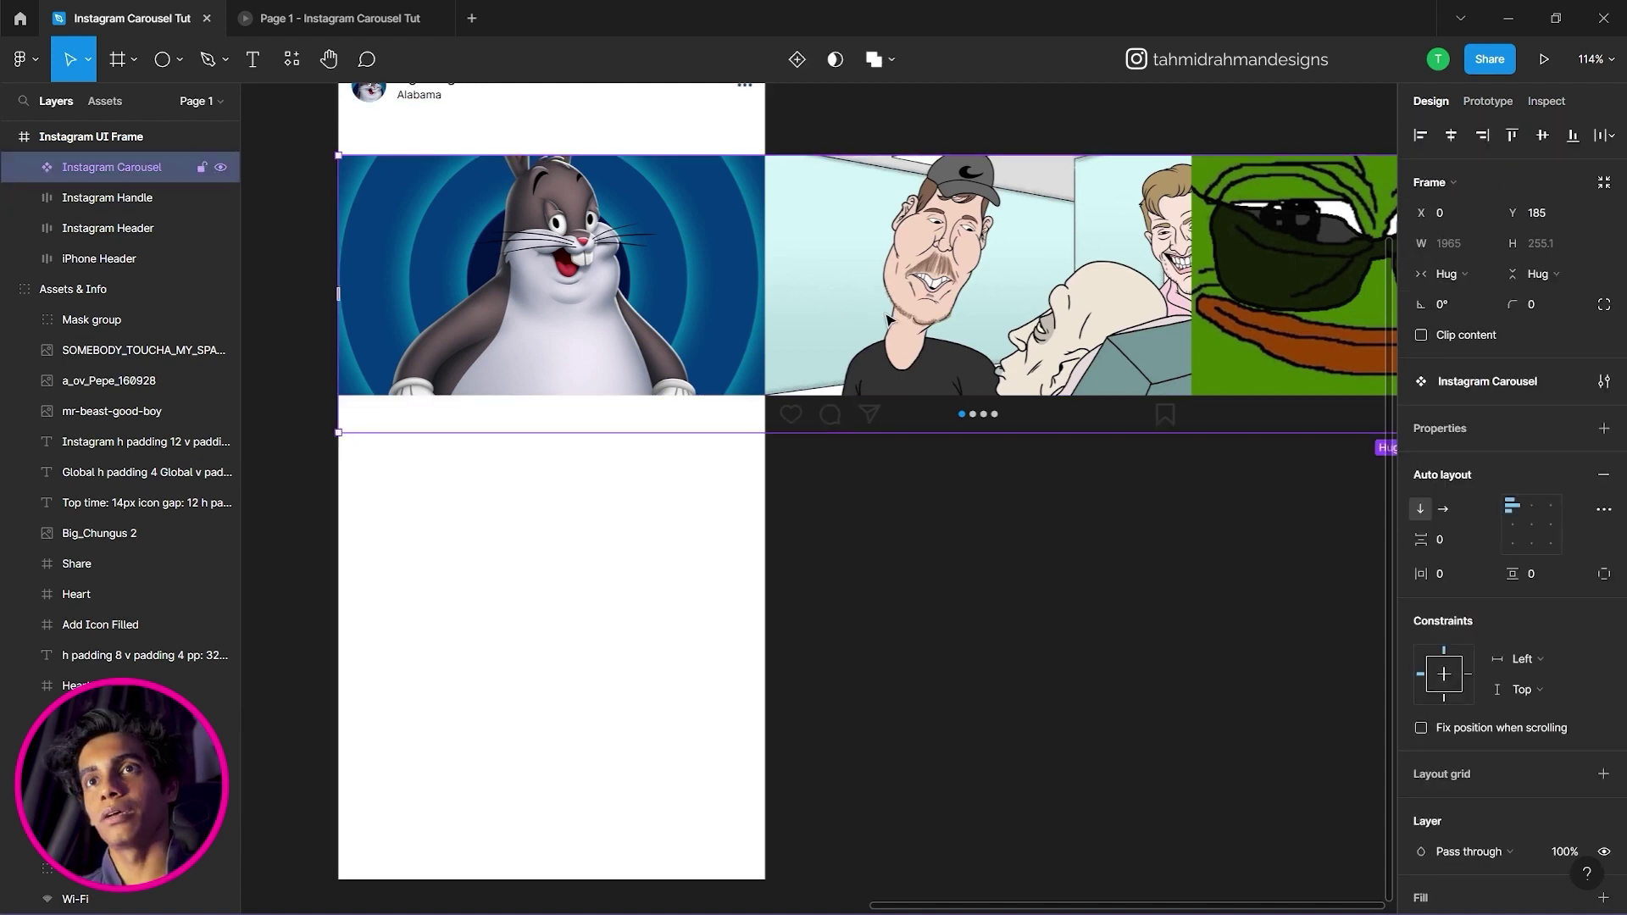
Take the Instagram Carousel component out of the Instagram UI Frame and place it beside the phone frame at X 1498, Y -371.
scroll(882, 316, up, 3)
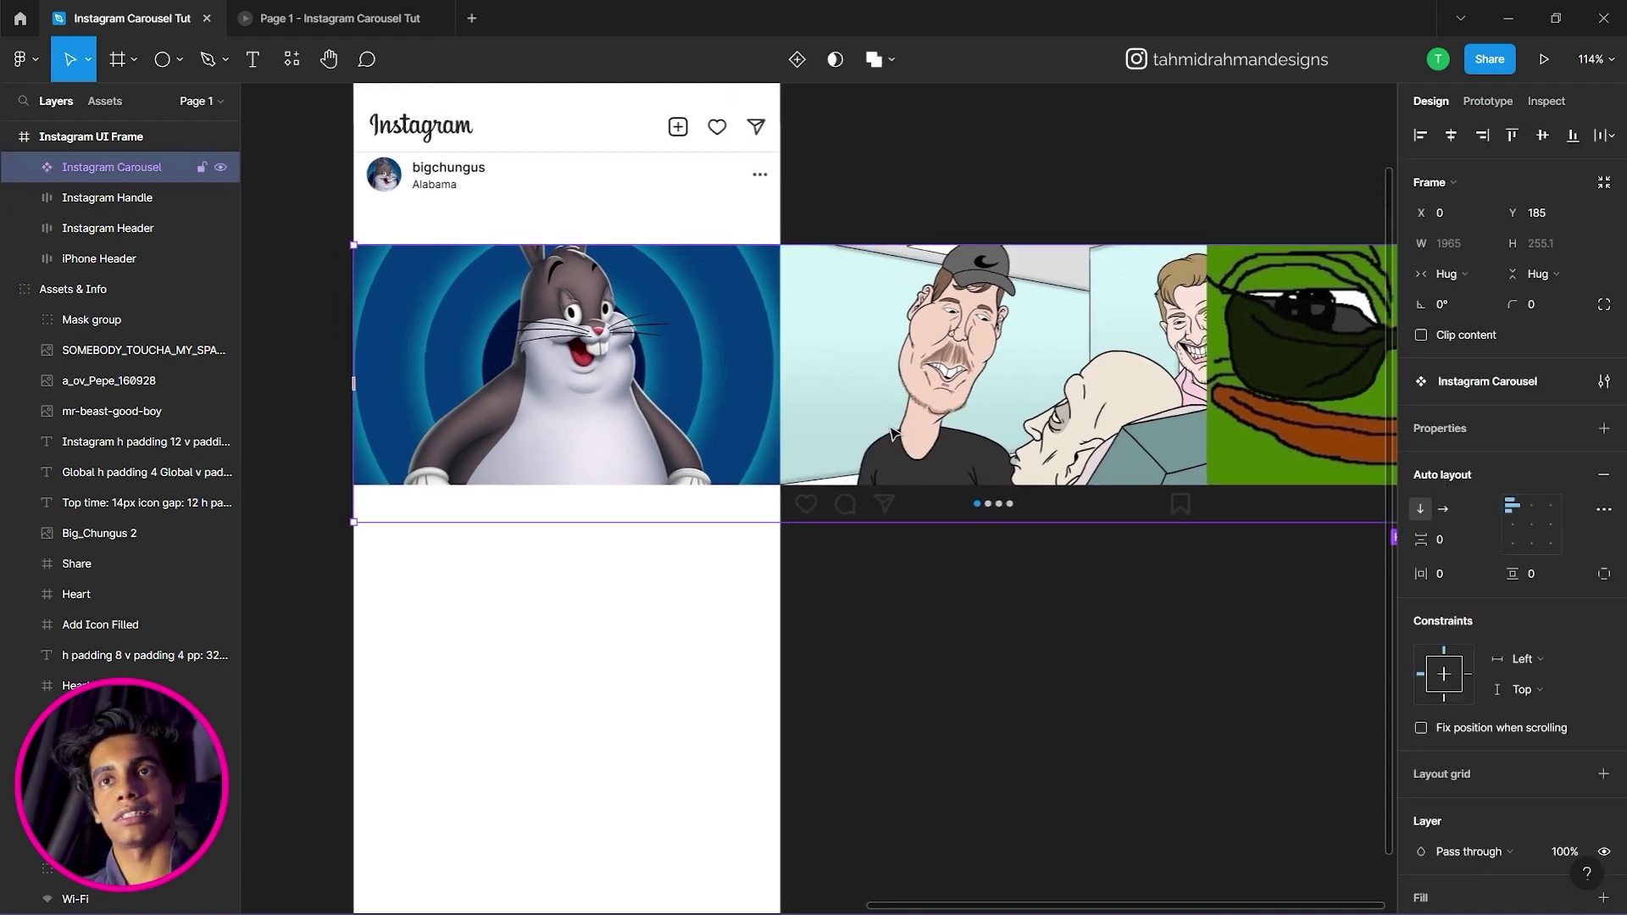
scroll(788, 394, up, 1)
scroll(784, 394, up, 2)
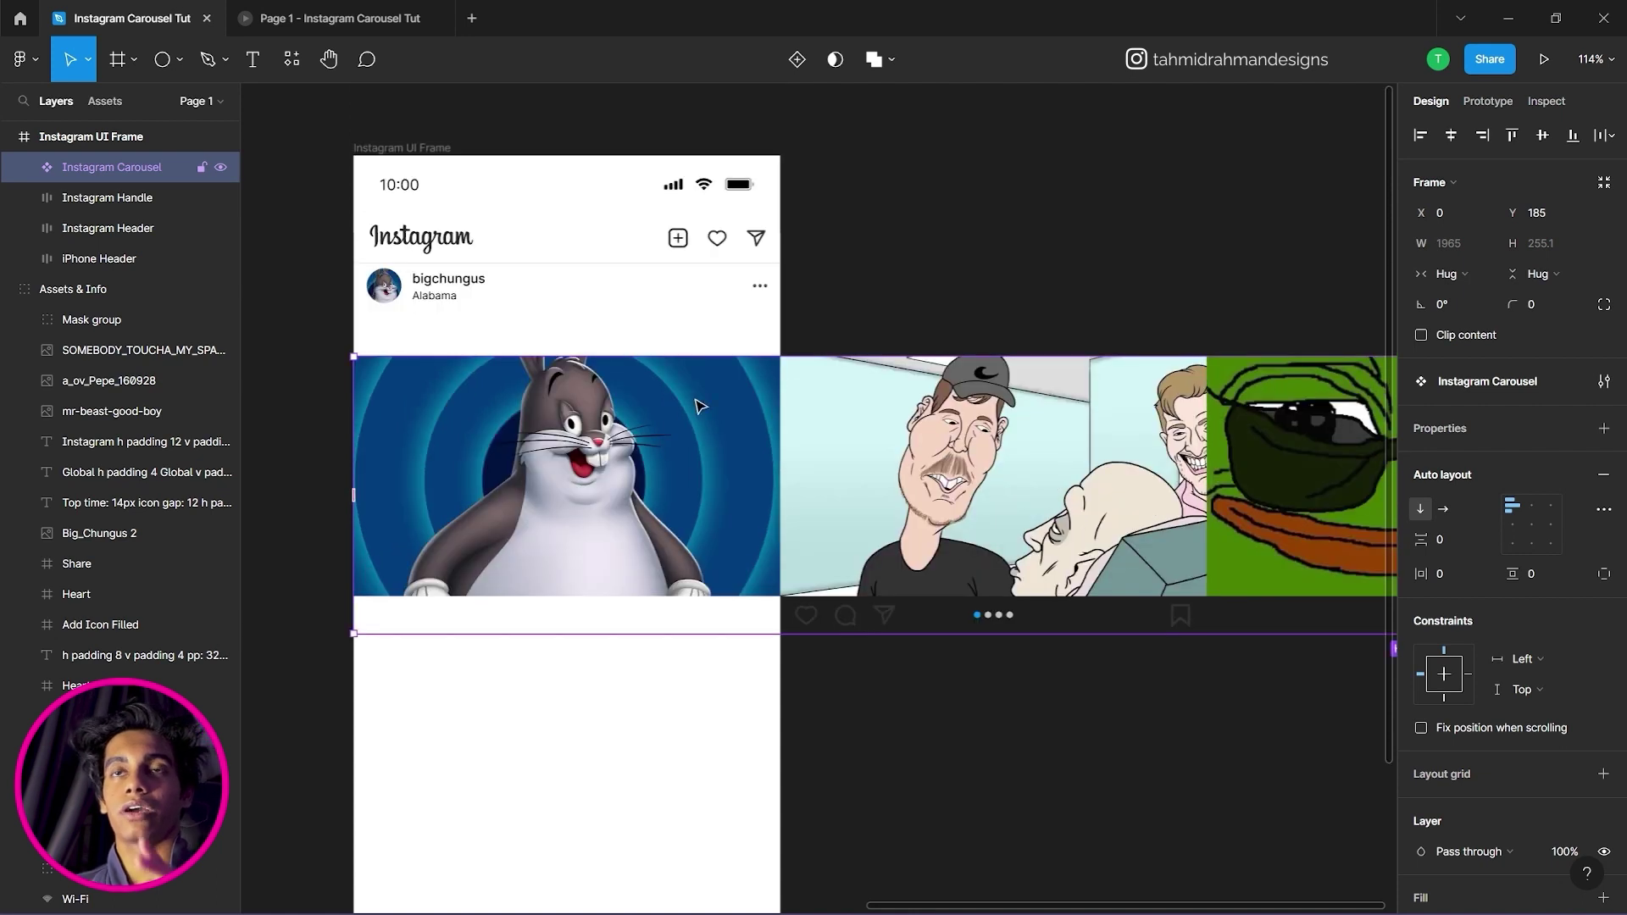
click(102, 137)
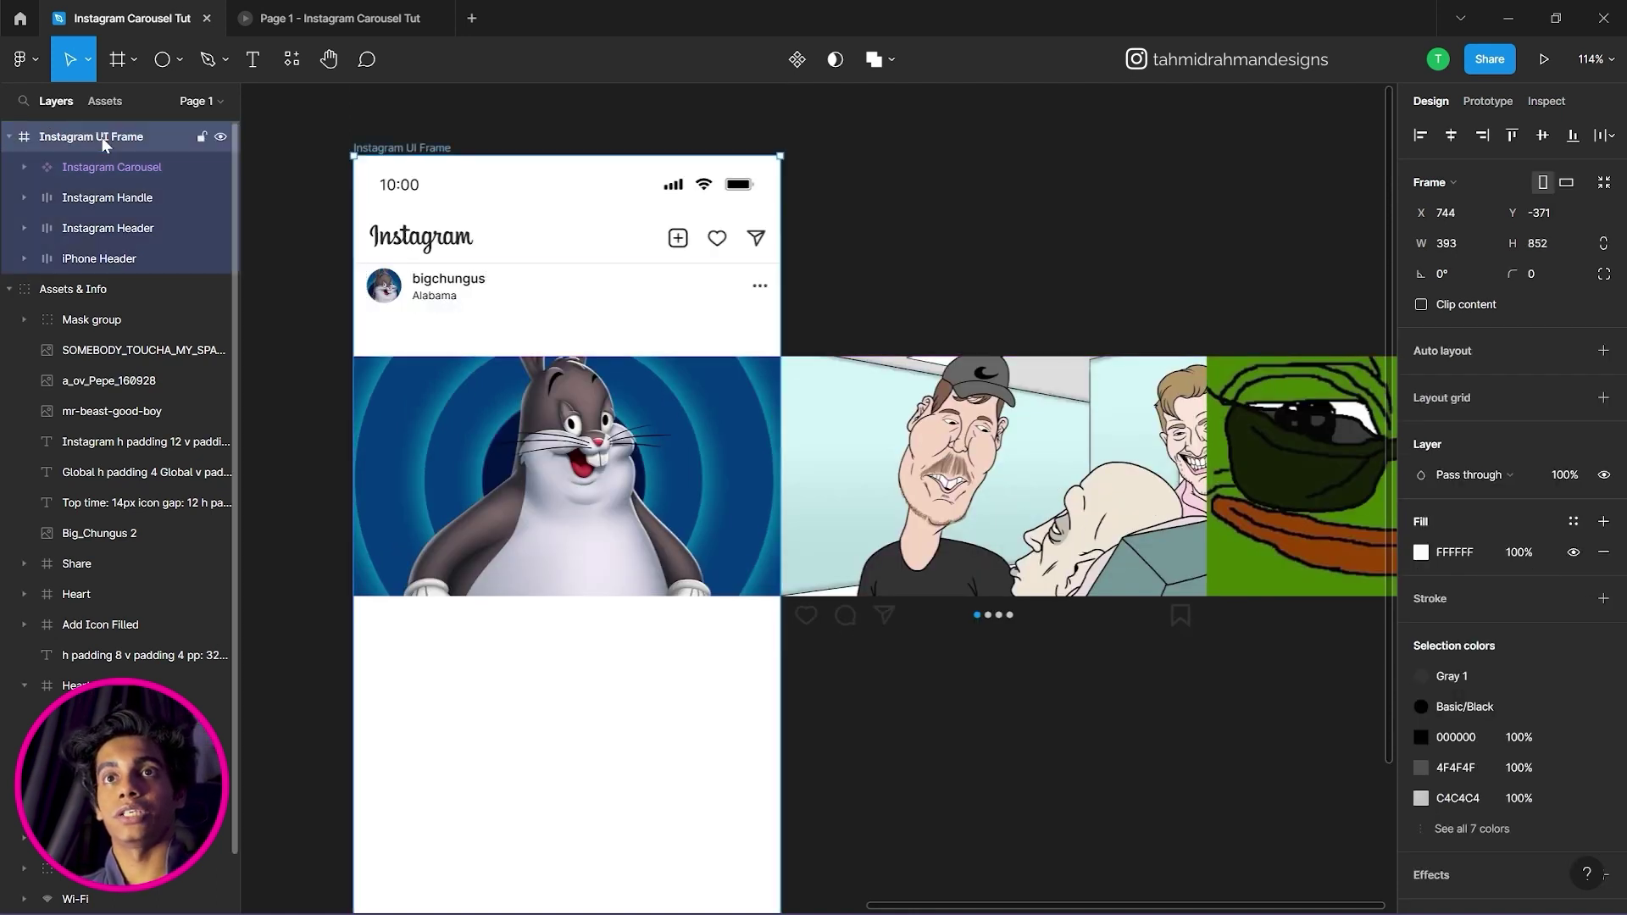
click(716, 429)
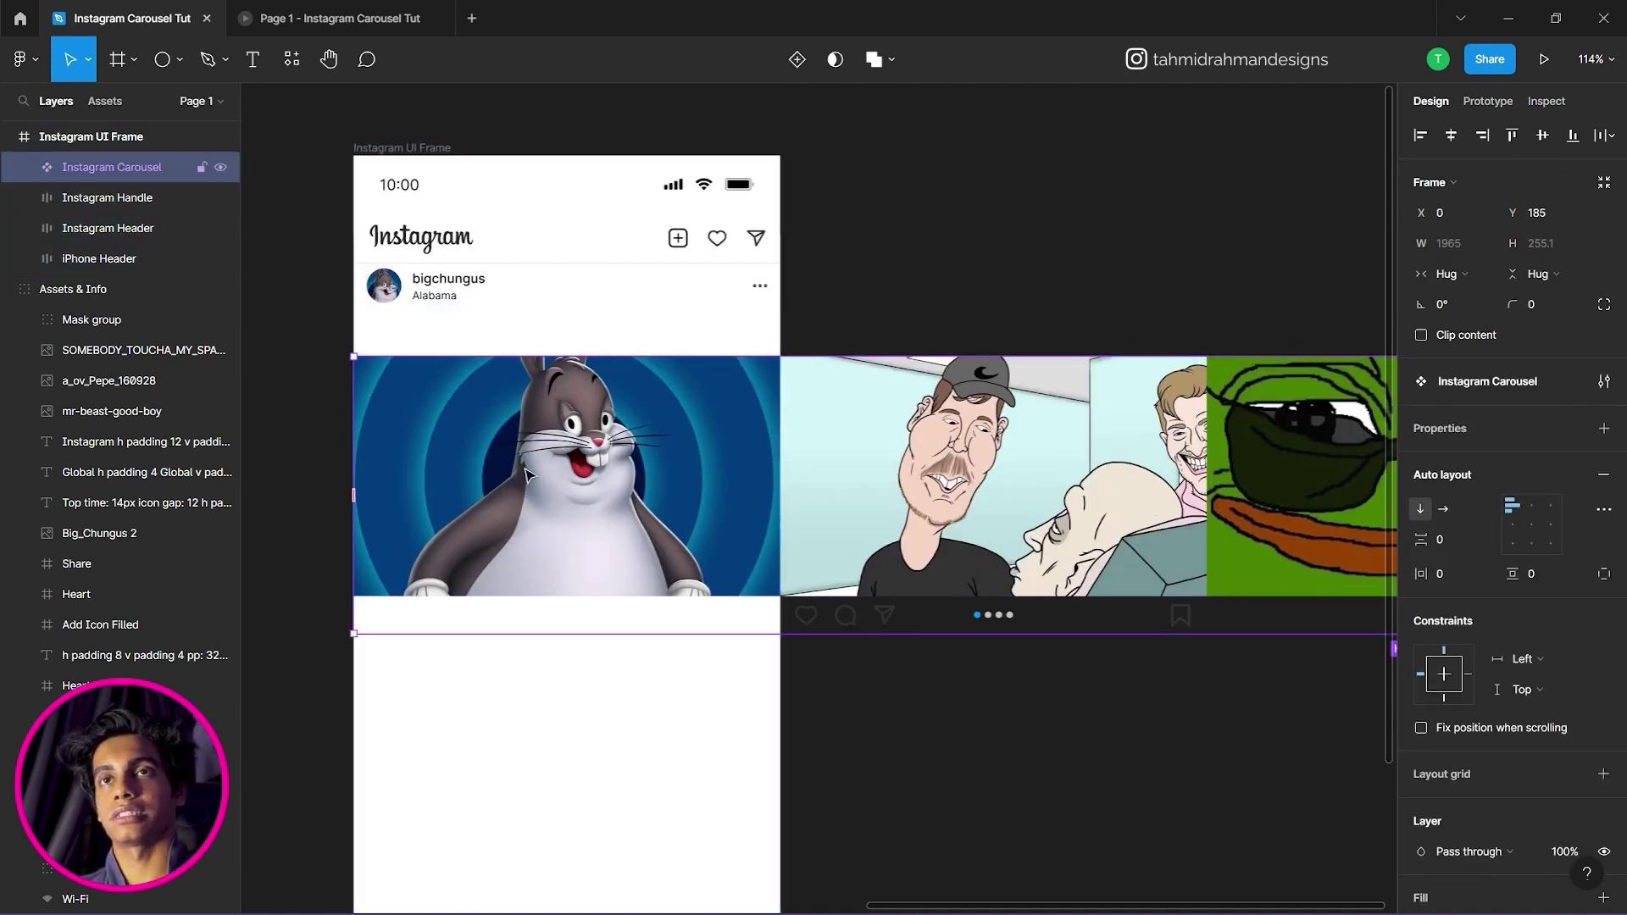
drag(124, 175, 129, 131)
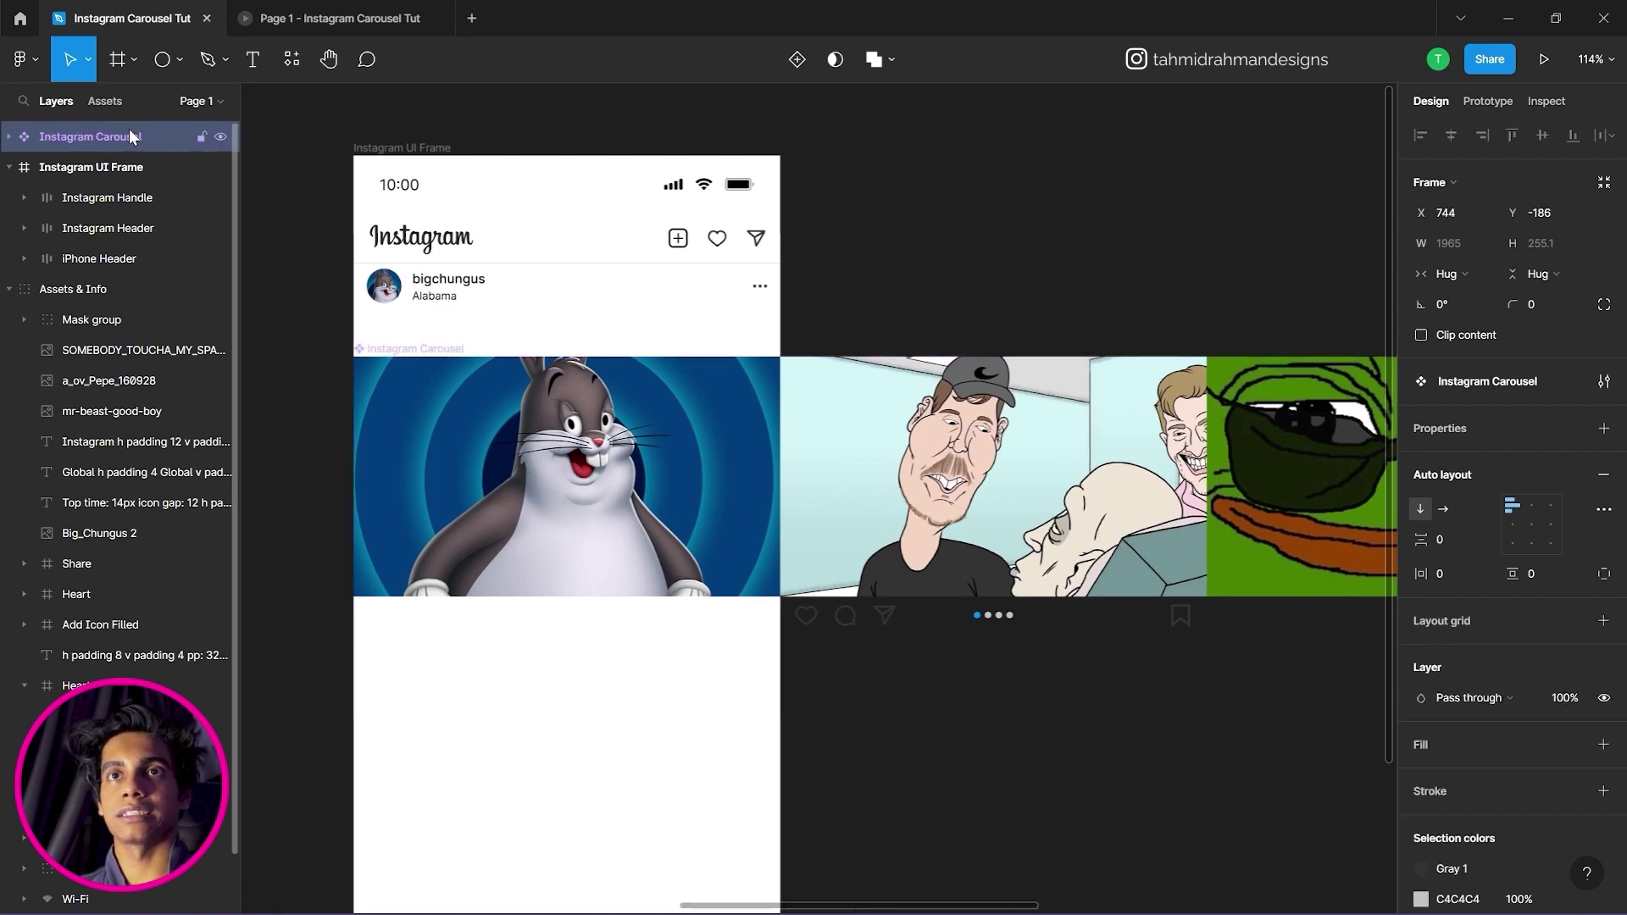
drag(947, 458, 1589, 335)
drag(1131, 514, 918, 406)
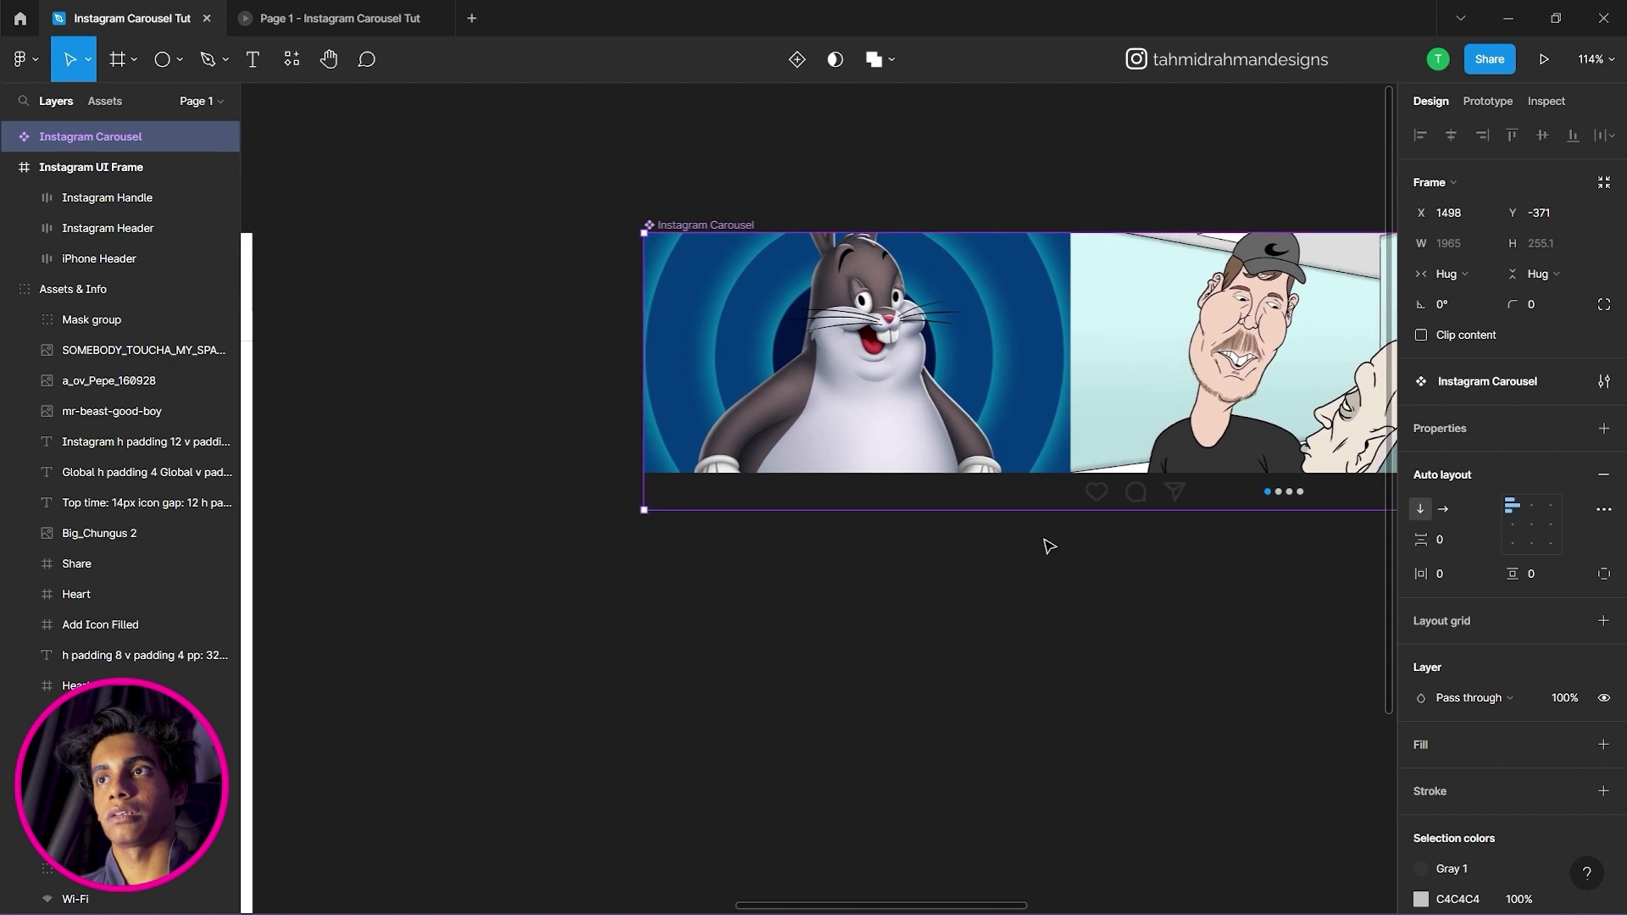
Add a second variant to the Instagram Carousel component, keeping its default name.
scroll(1047, 545, down, 2)
drag(1178, 615, 743, 424)
scroll(570, 472, down, 2)
scroll(571, 472, up, 2)
scroll(861, 472, down, 1)
scroll(743, 424, down, 2)
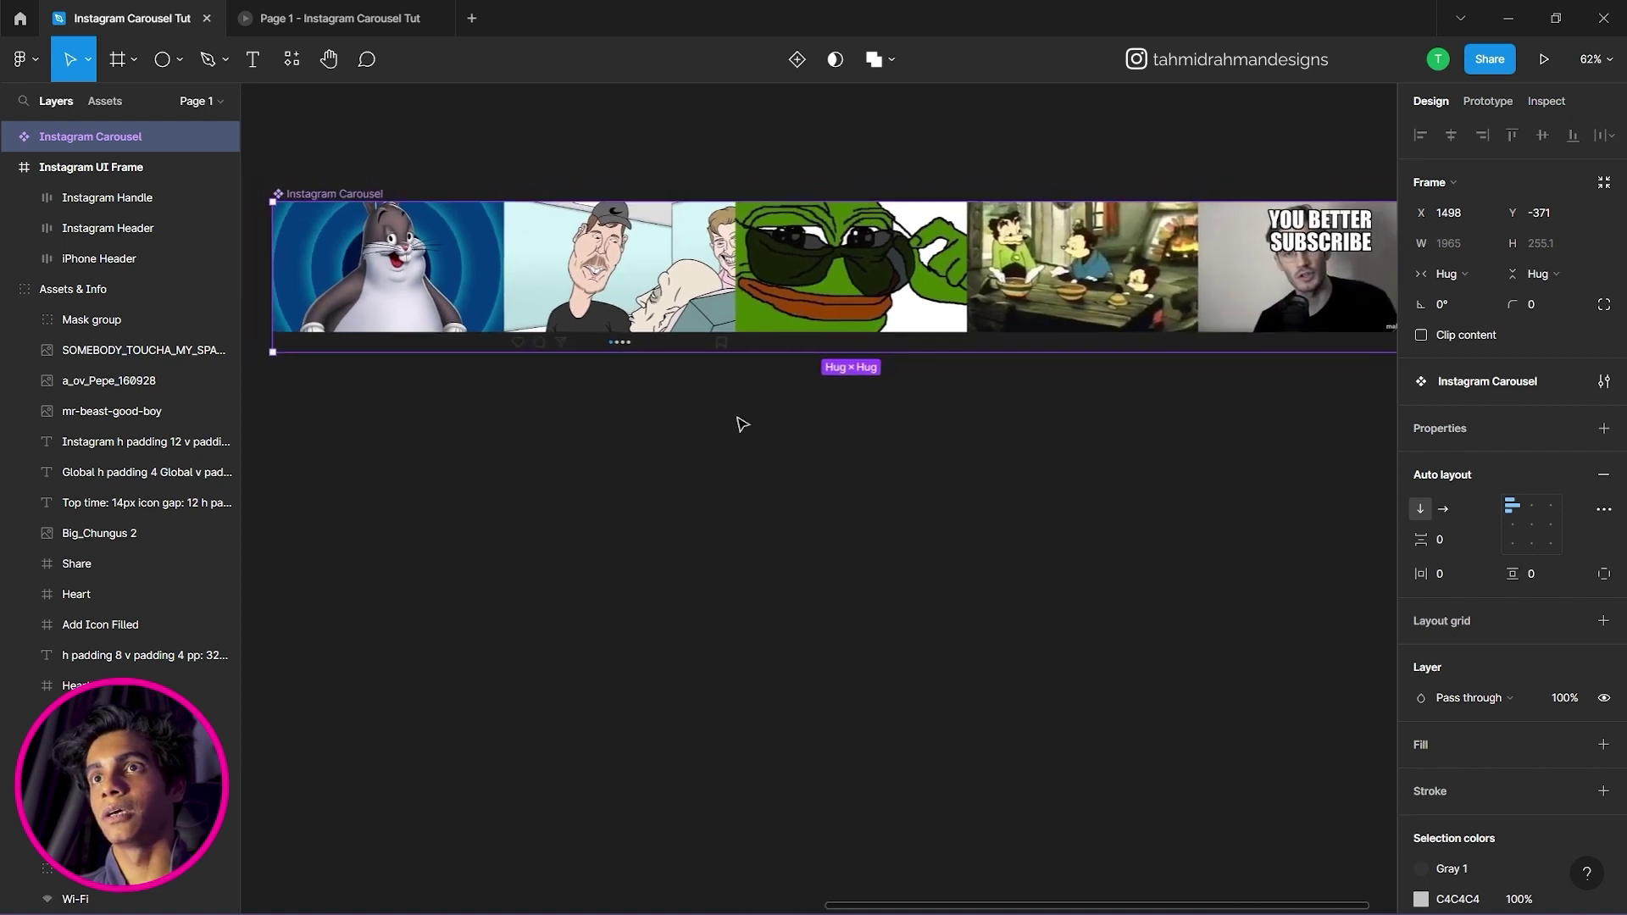
scroll(737, 419, down, 1)
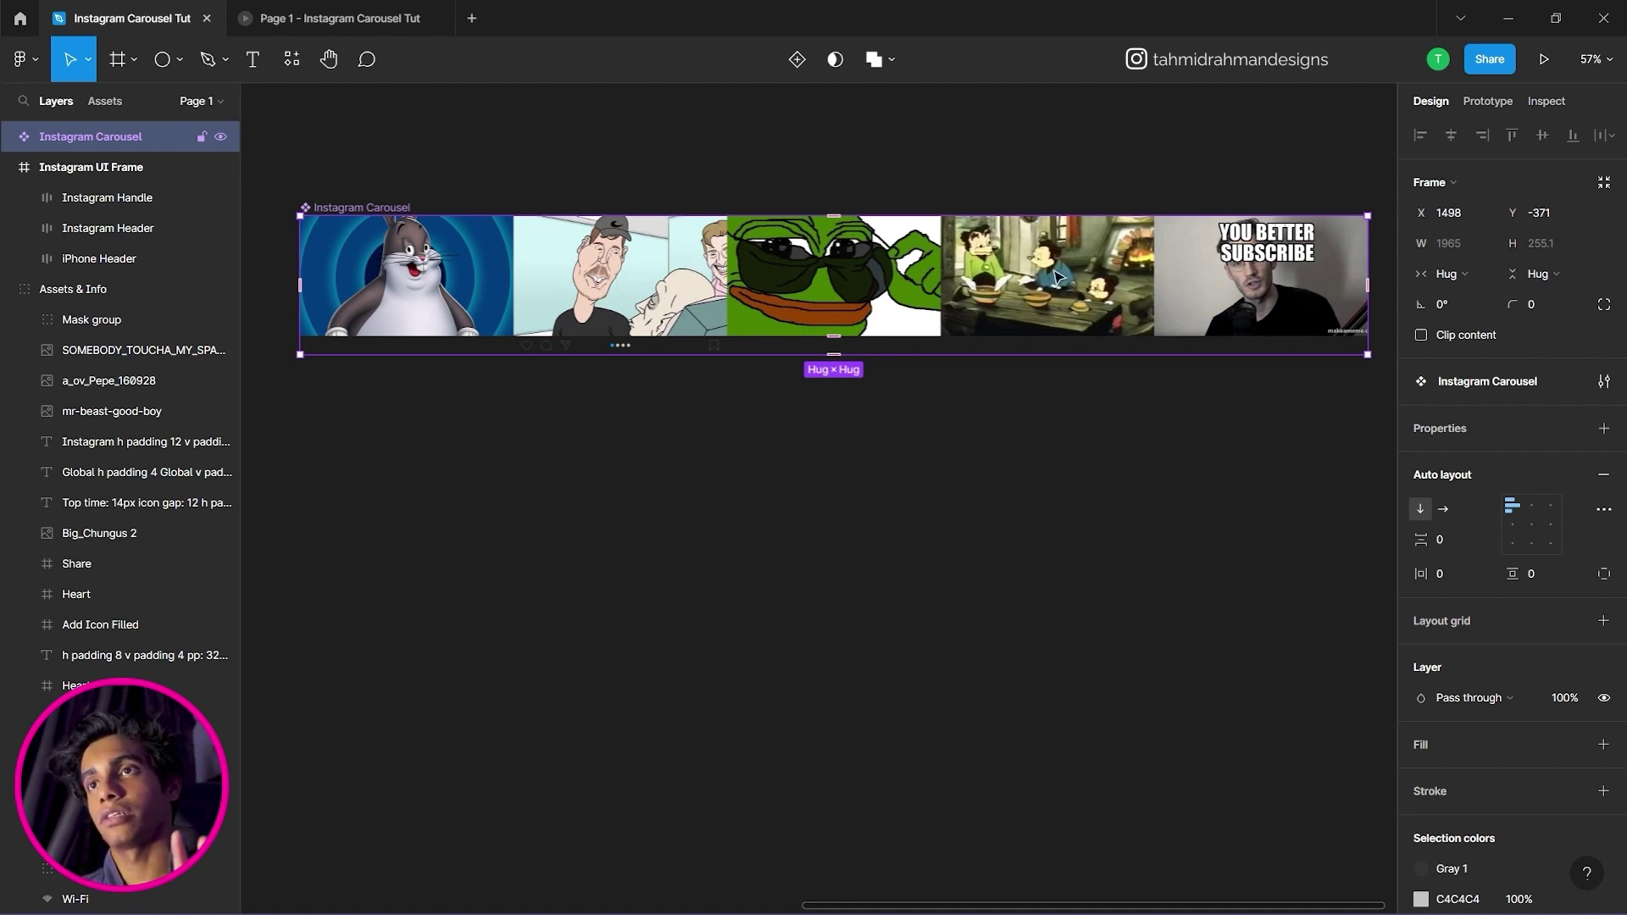
right_click(637, 298)
click(591, 283)
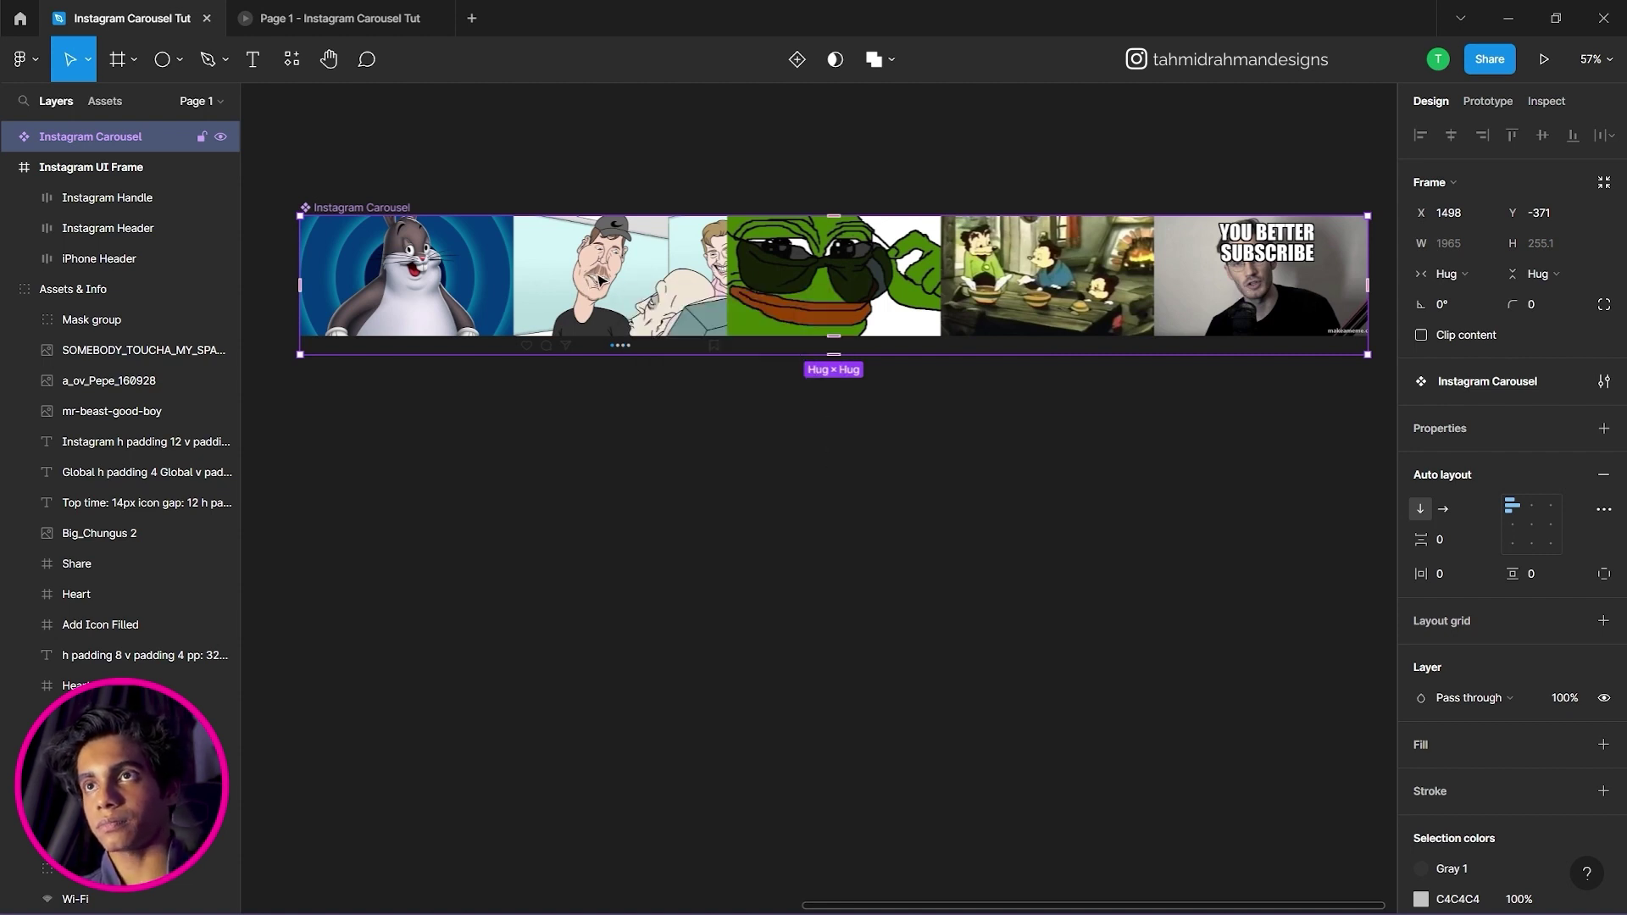
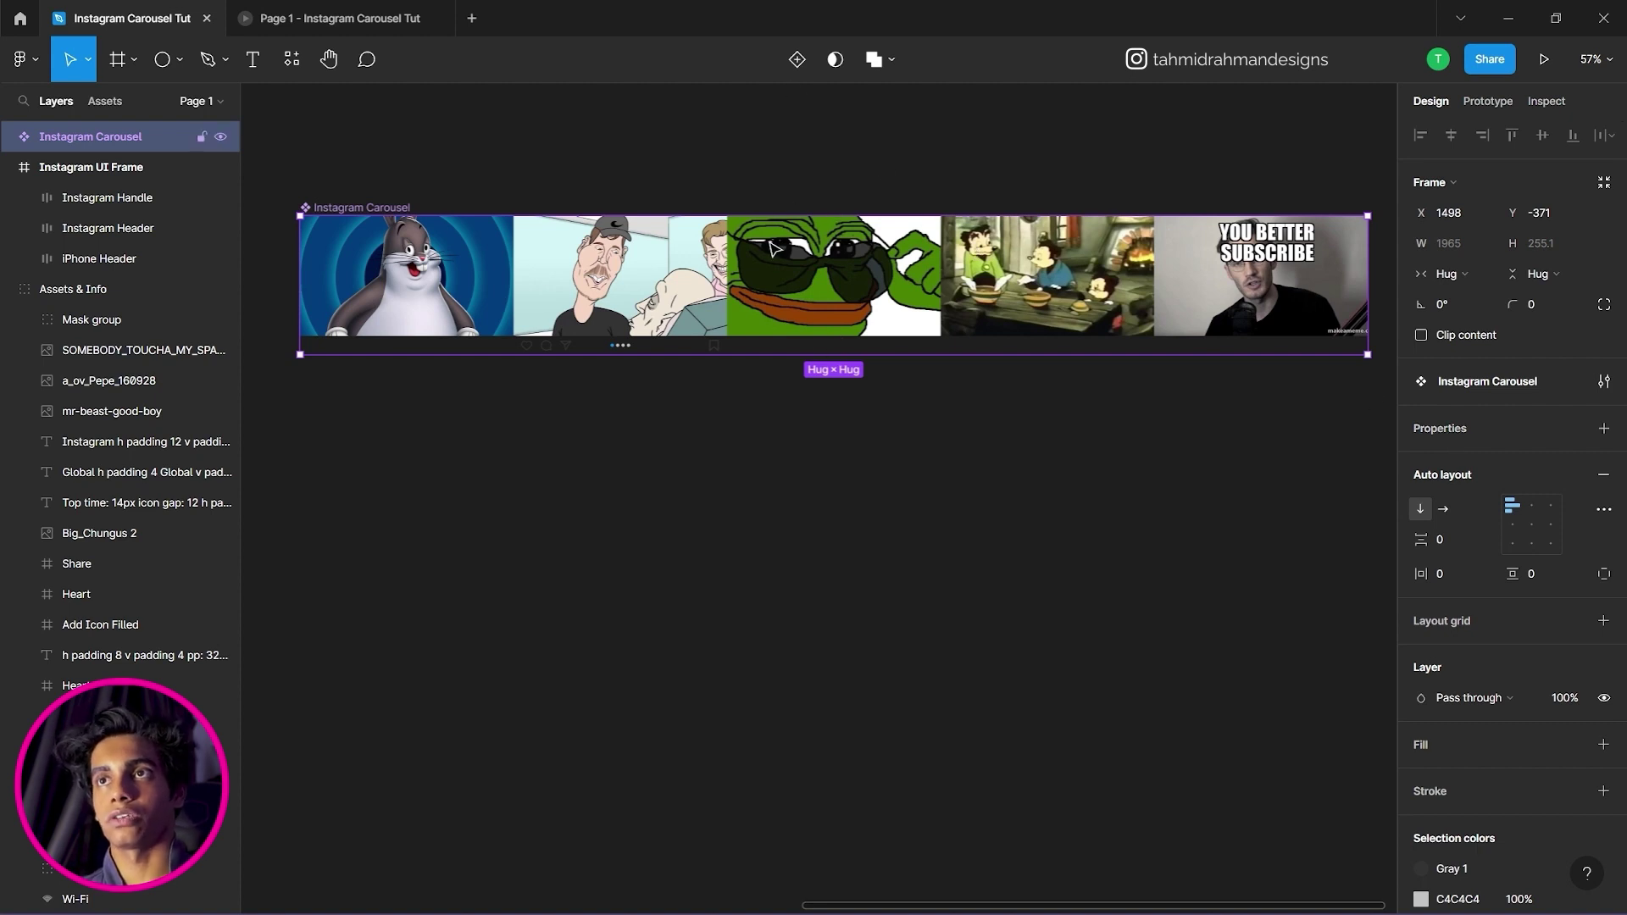
click(798, 60)
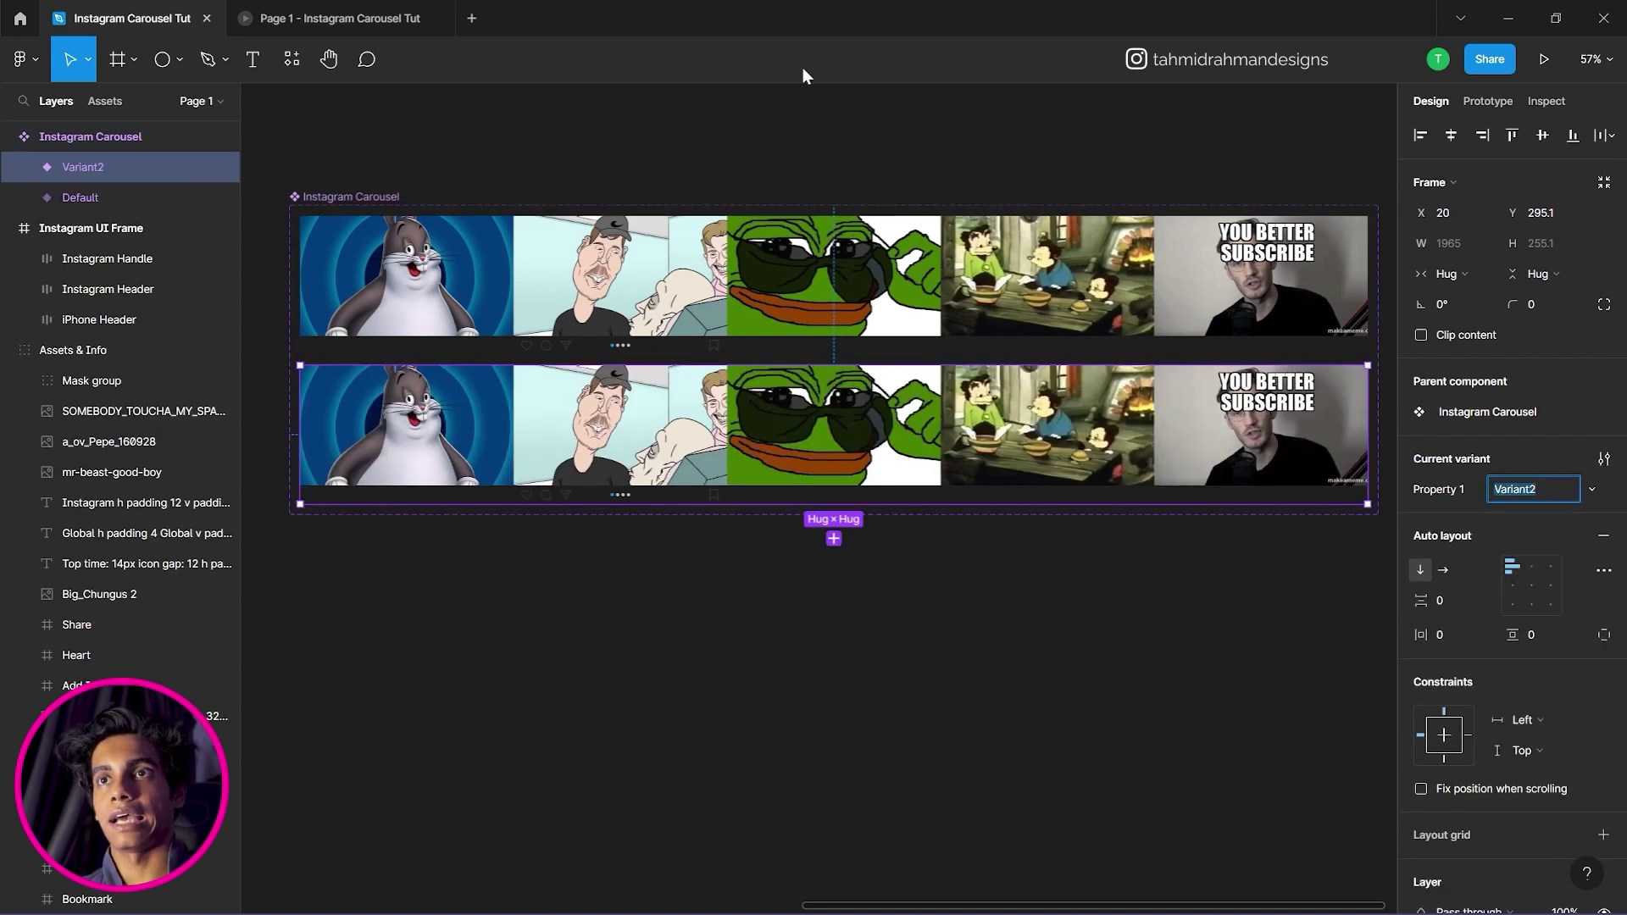
click(787, 530)
click(780, 503)
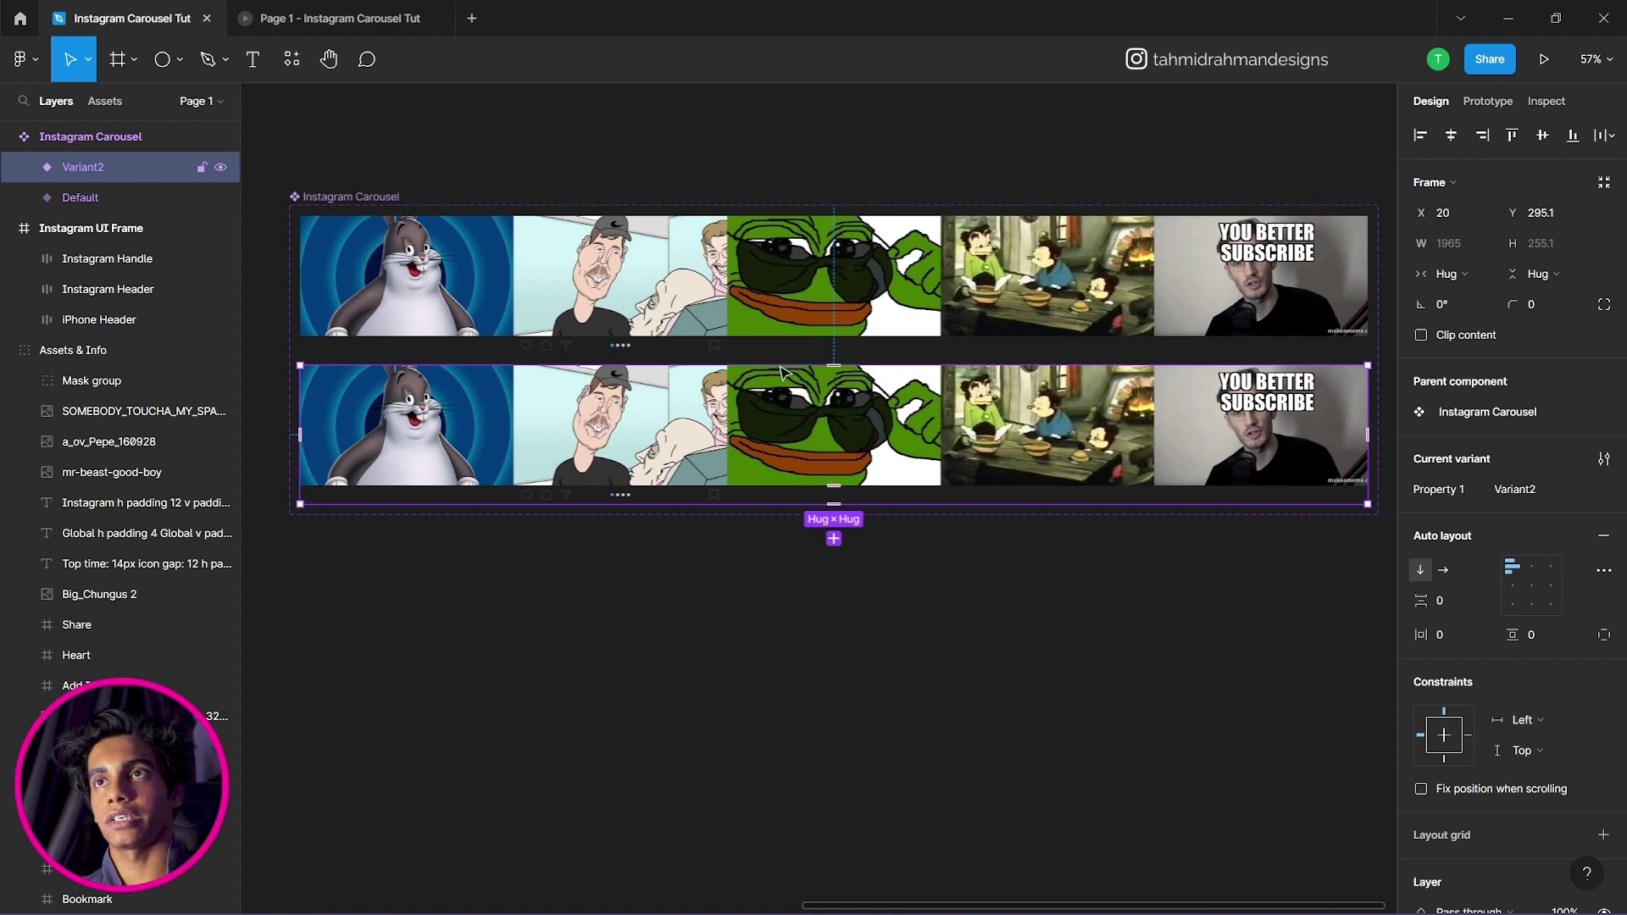
Select the whole Instagram Carousel component set and add a third variant to it.
click(726, 171)
click(128, 198)
click(379, 209)
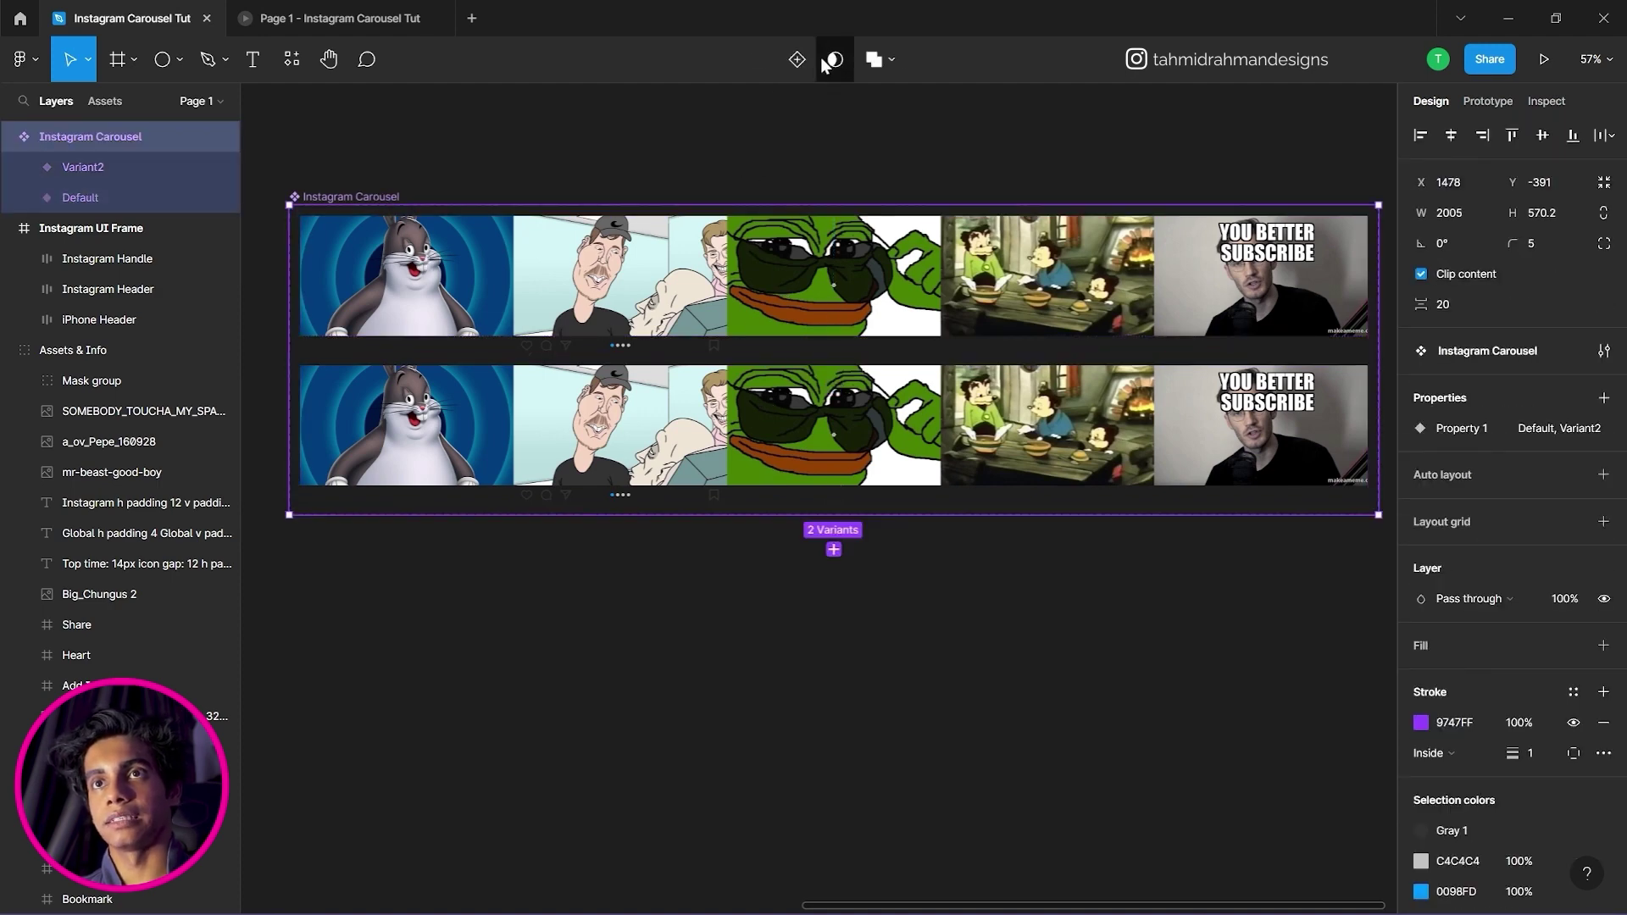
click(780, 60)
click(394, 197)
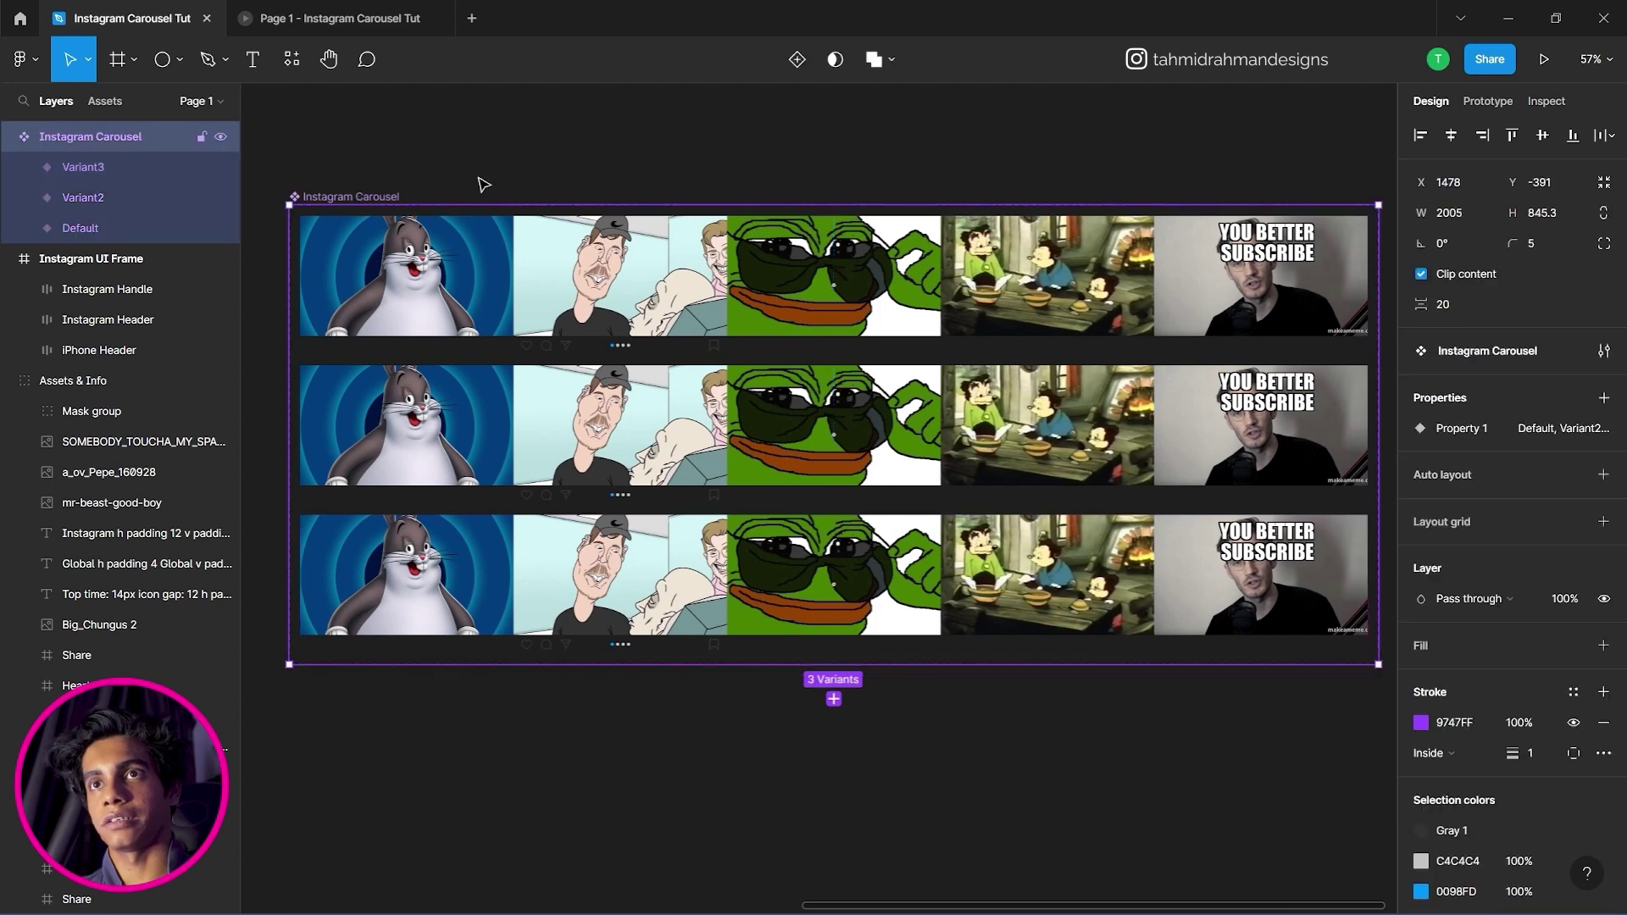
Add a fourth variant to the Instagram Carousel component set, keeping its default name.
click(800, 60)
click(793, 93)
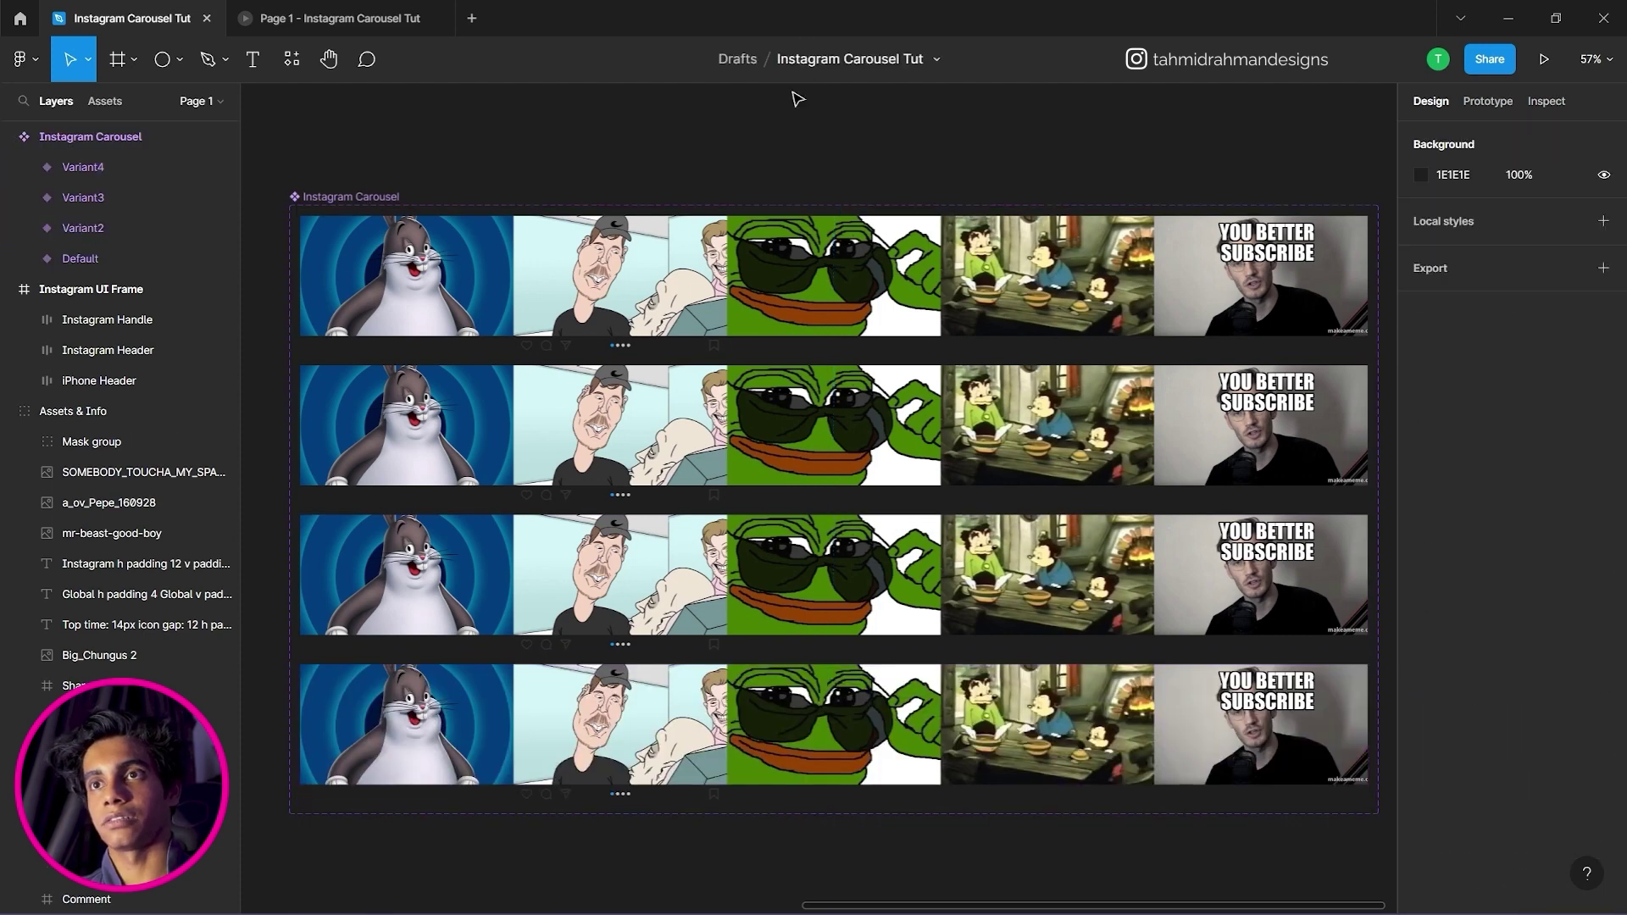
scroll(778, 263, down, 1)
scroll(778, 263, up, 1)
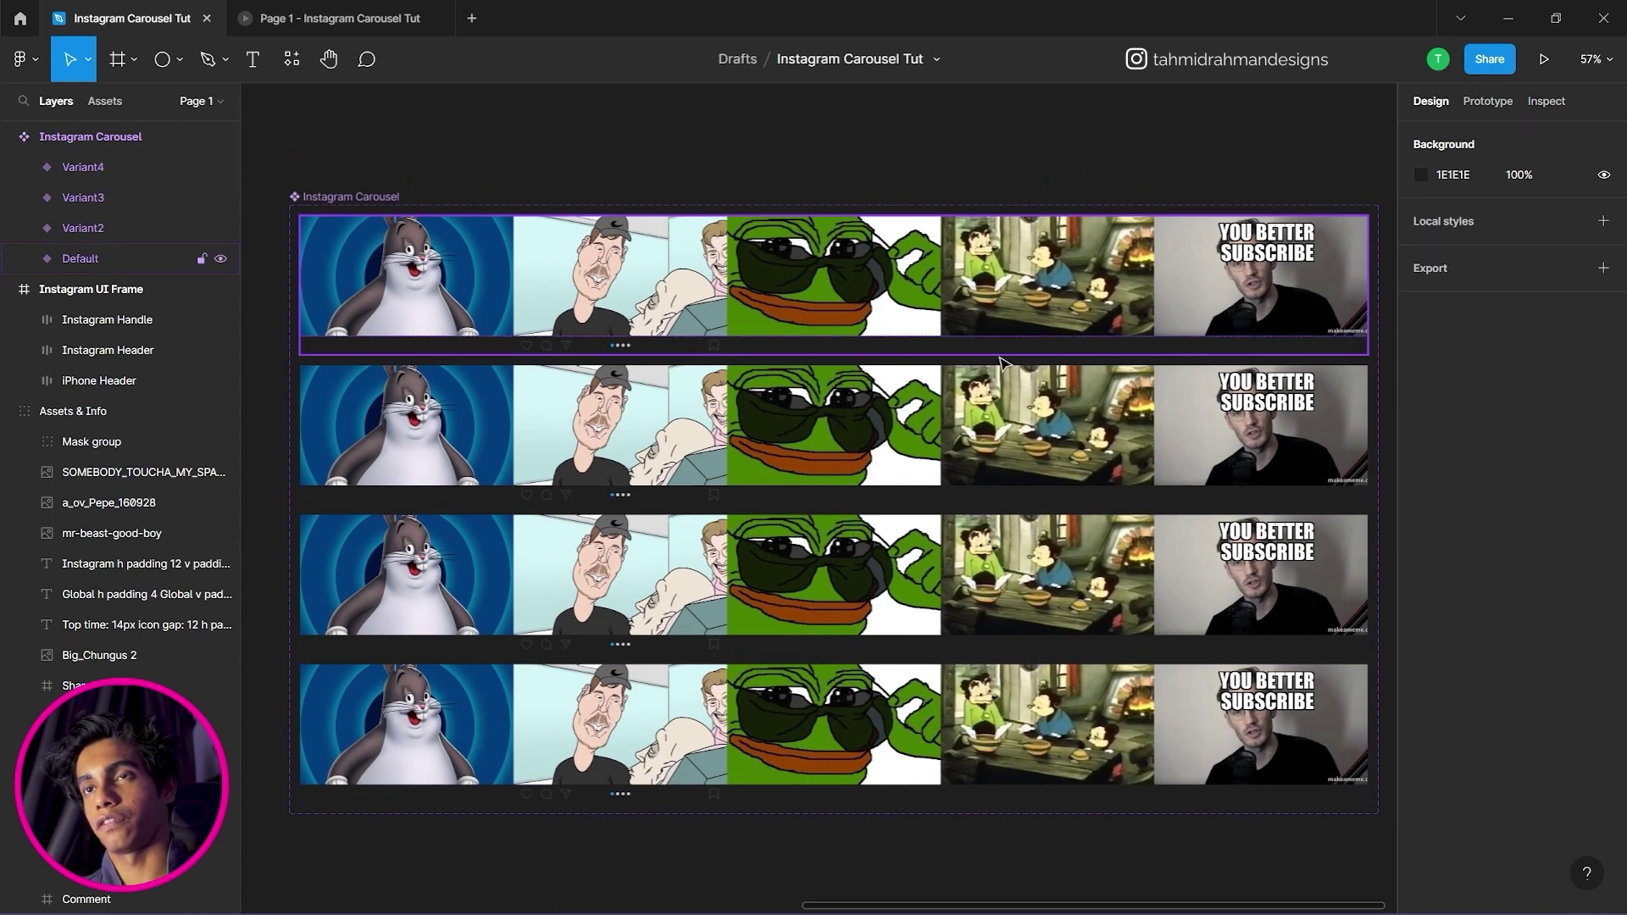
drag(1002, 360, 957, 303)
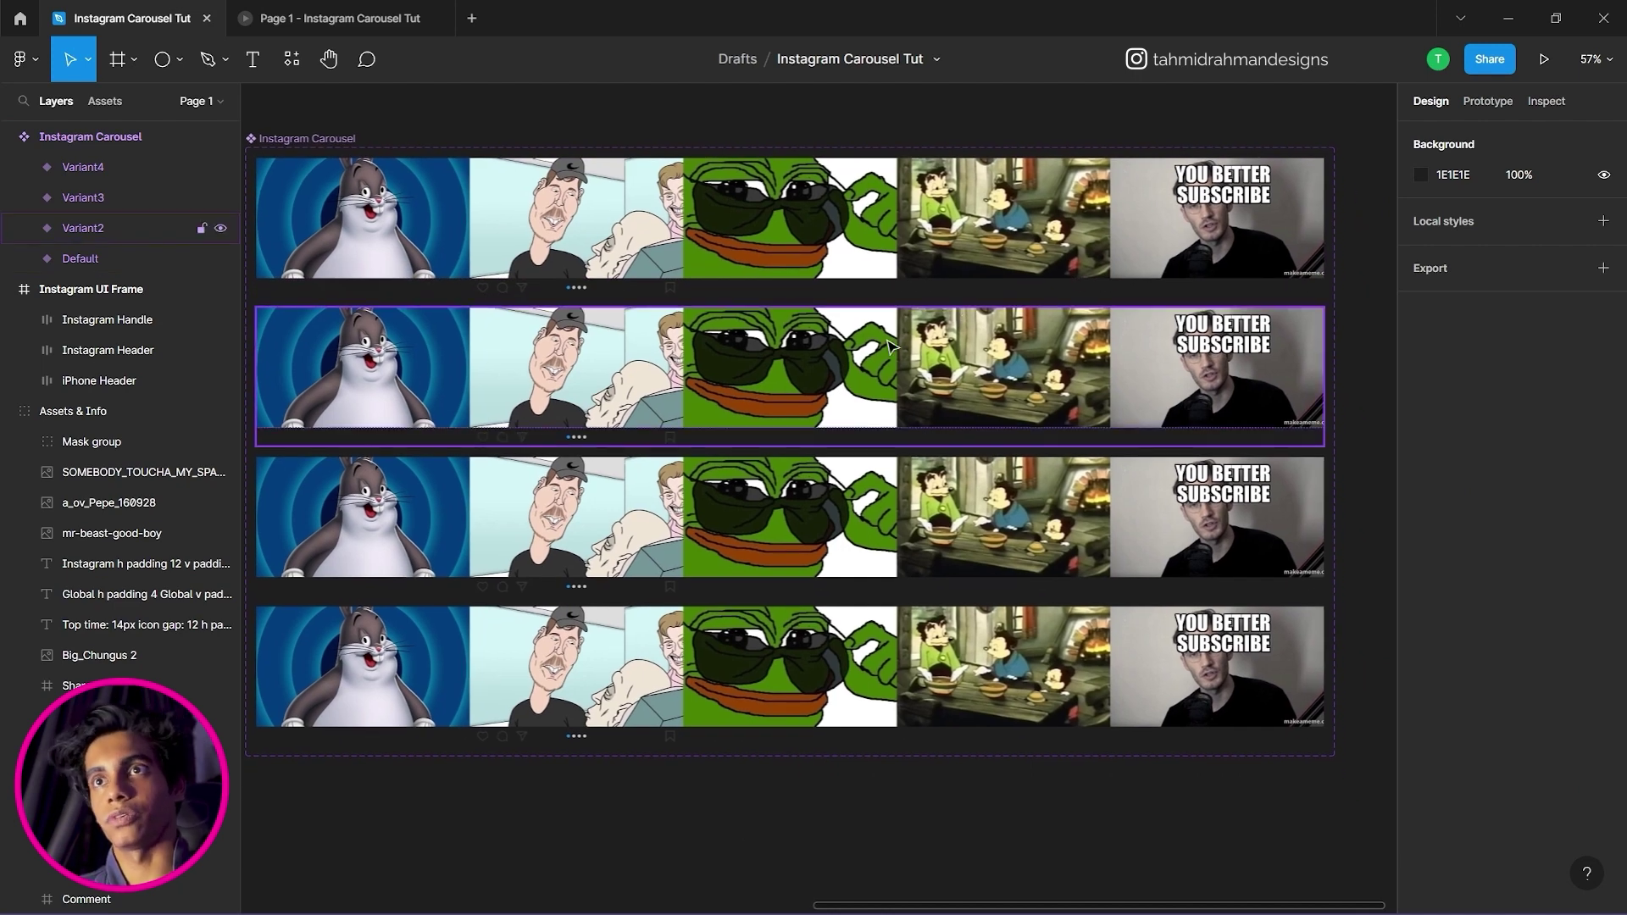
drag(425, 353, 448, 347)
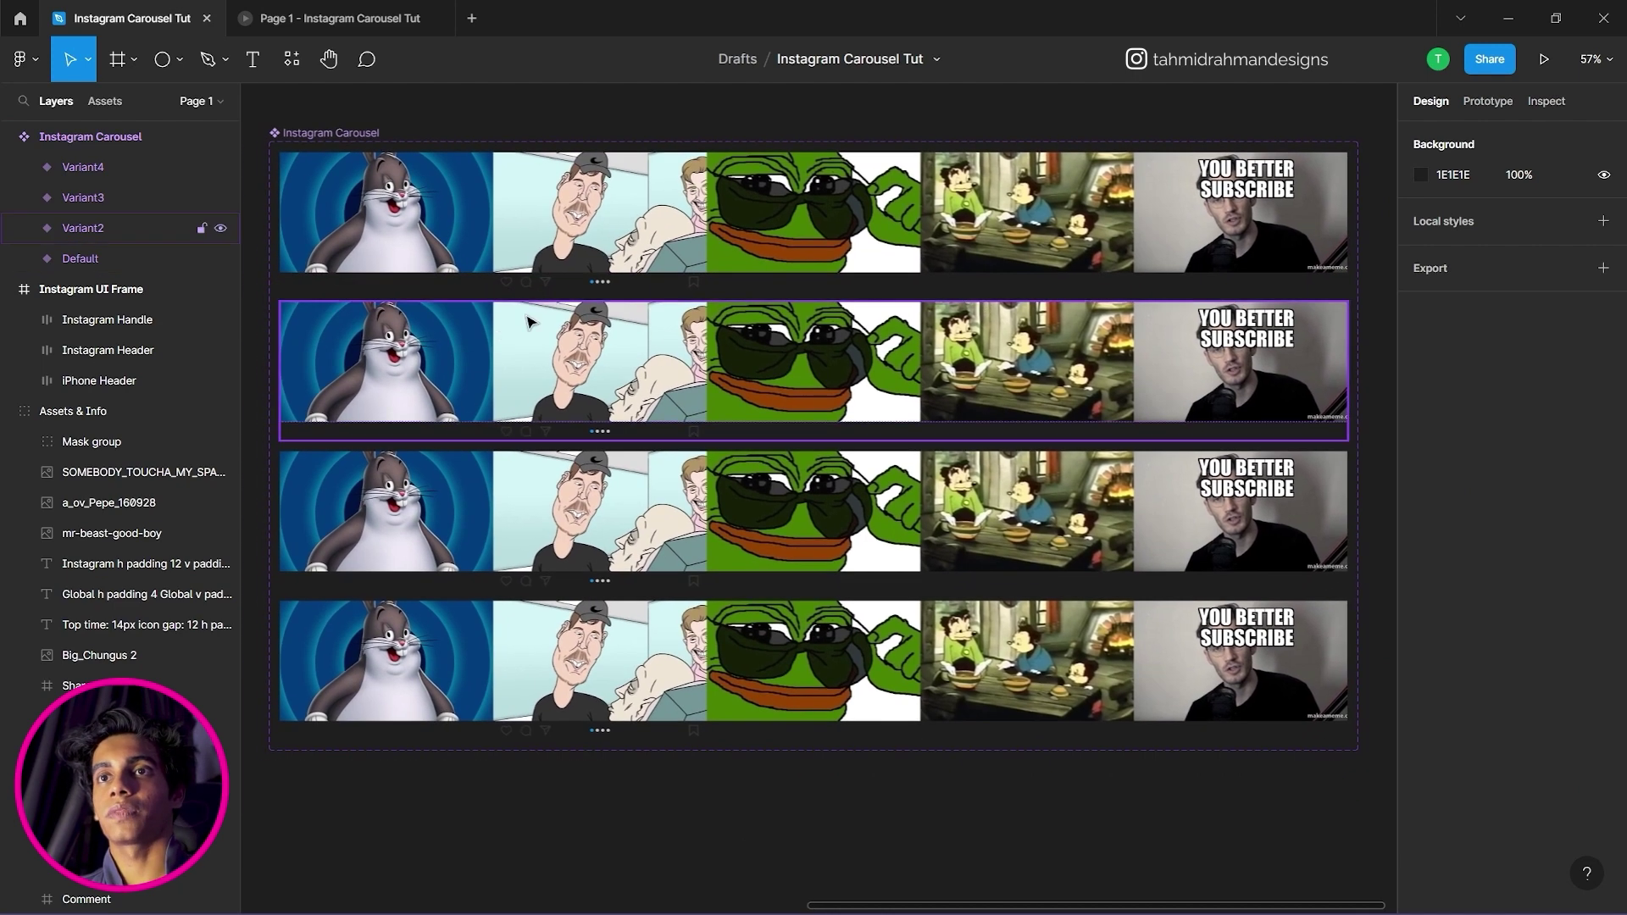
Delete the Big_Chungus 2 image from the image strip of Variant2.
click(615, 279)
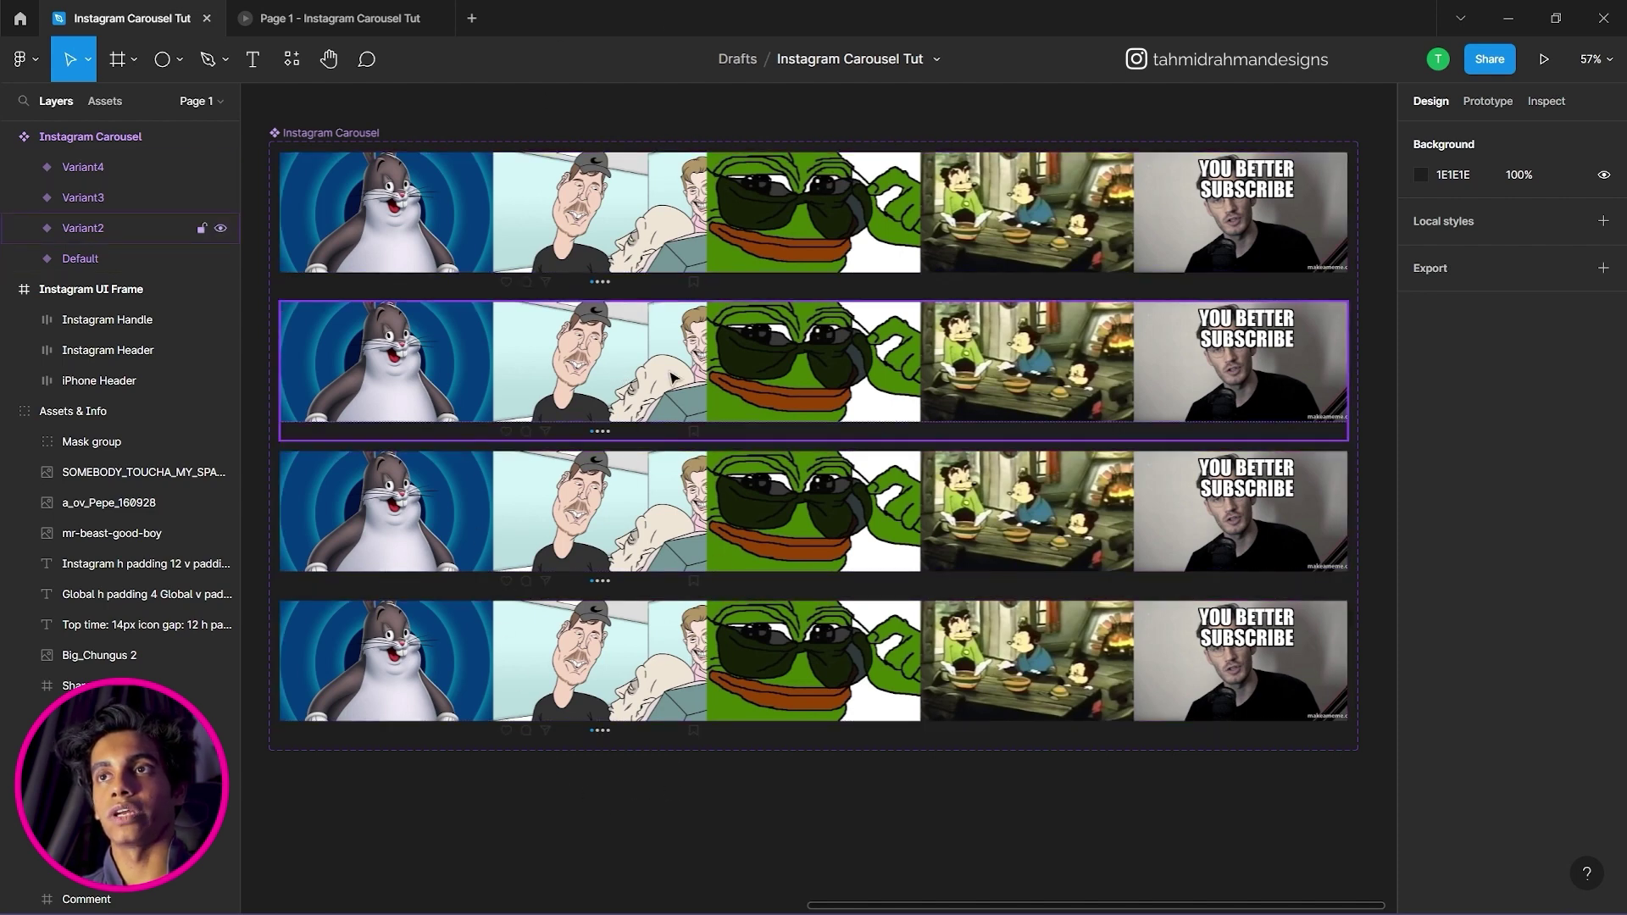
click(615, 364)
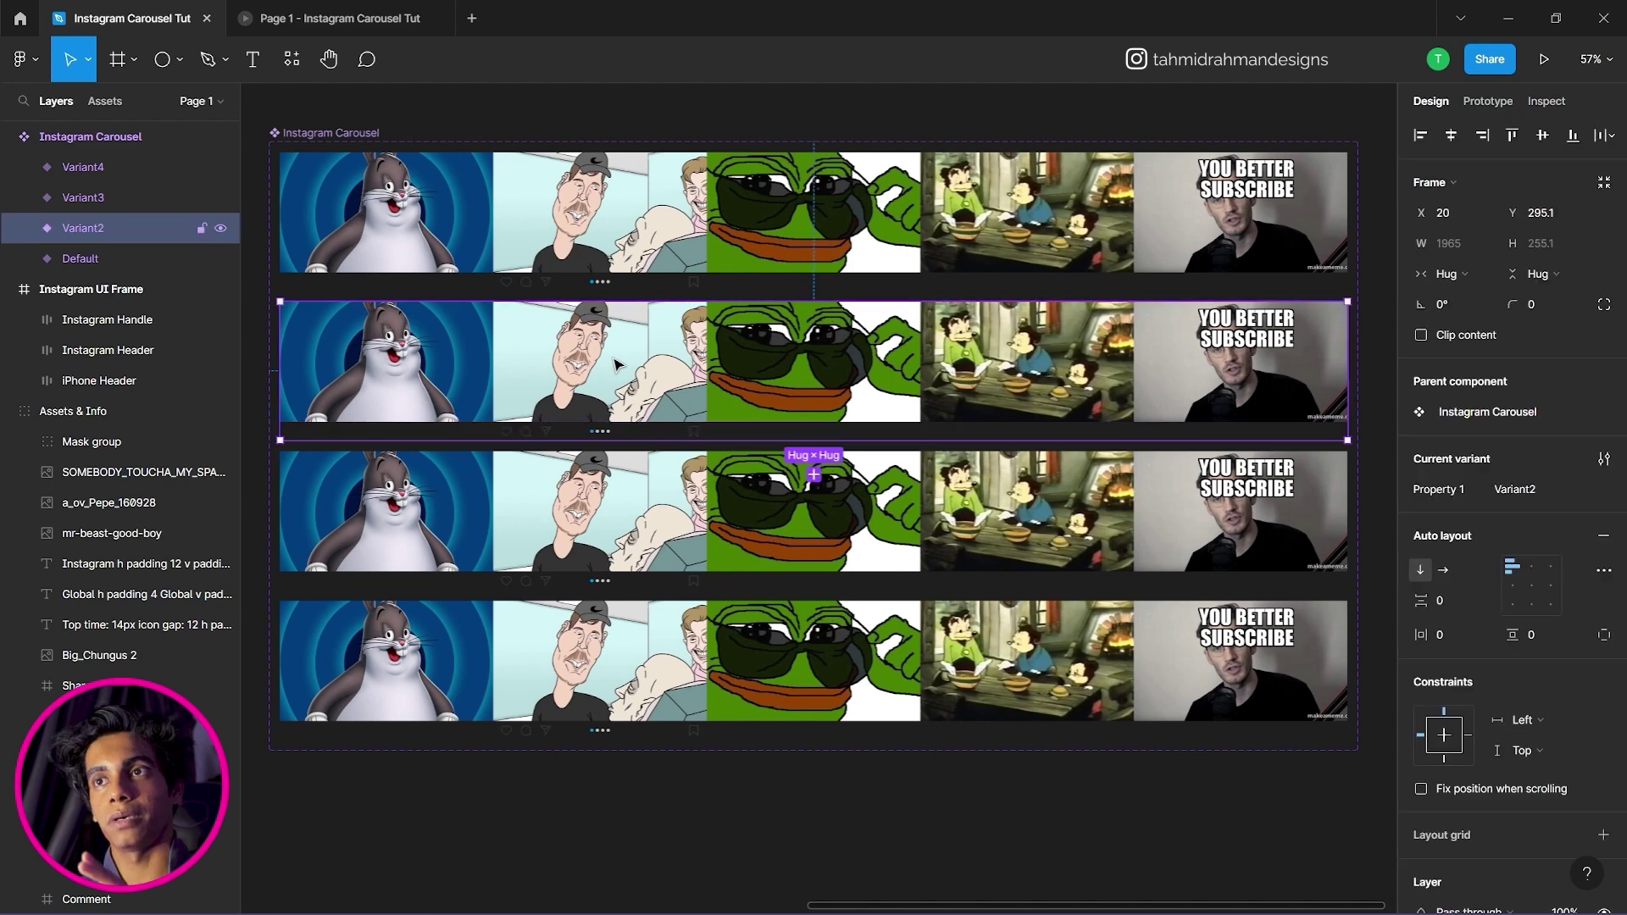
double_click(615, 365)
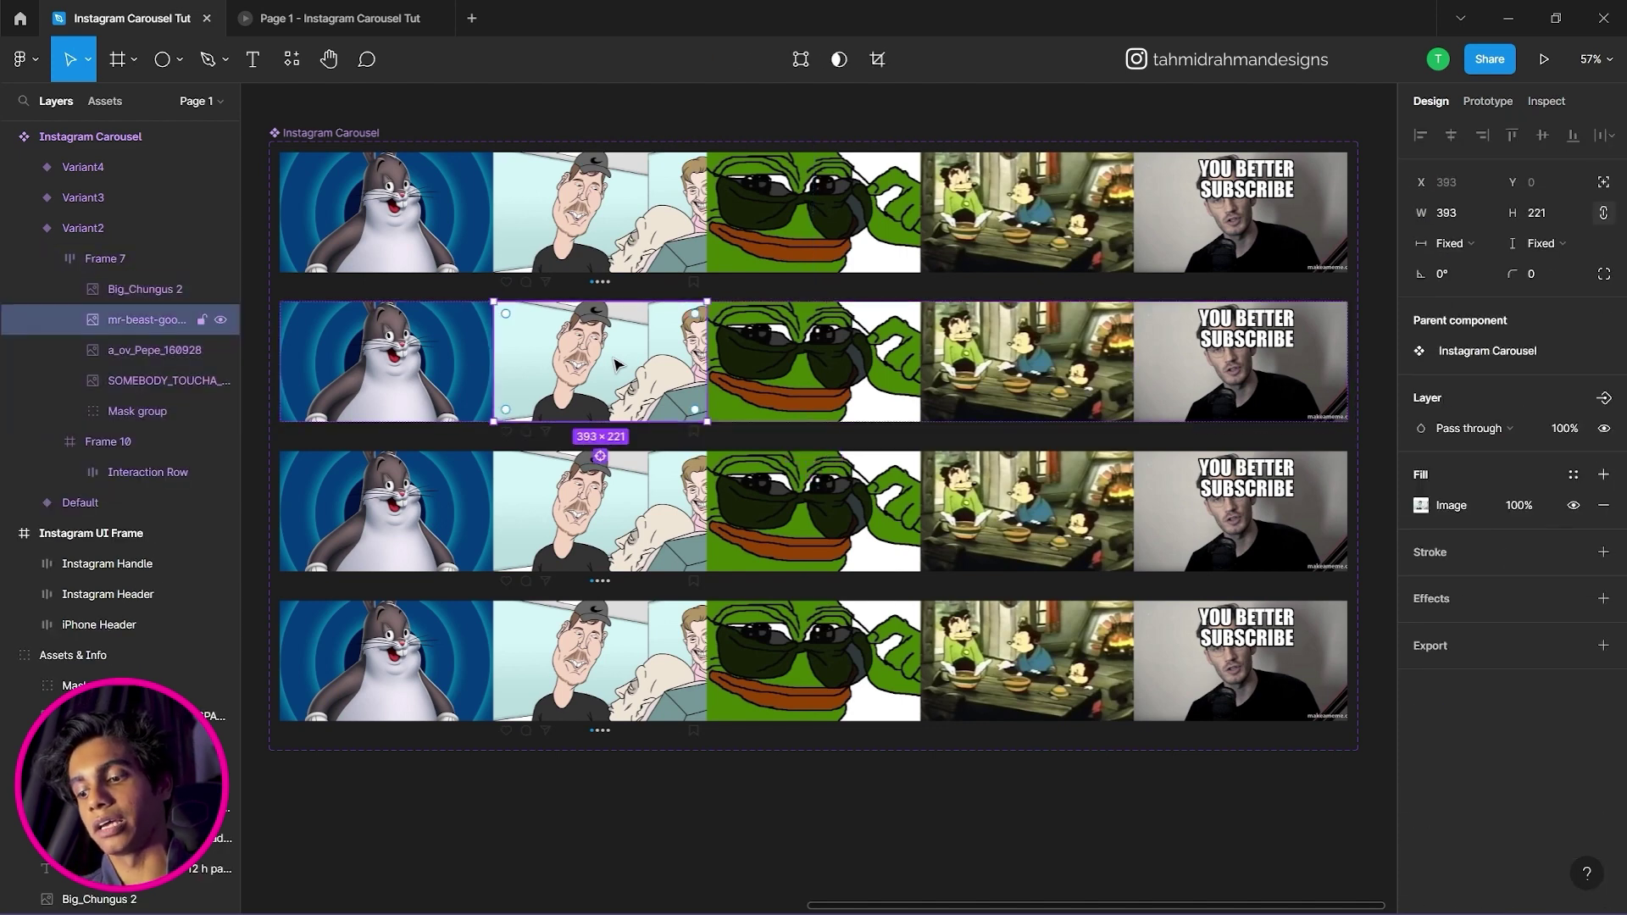
click(385, 343)
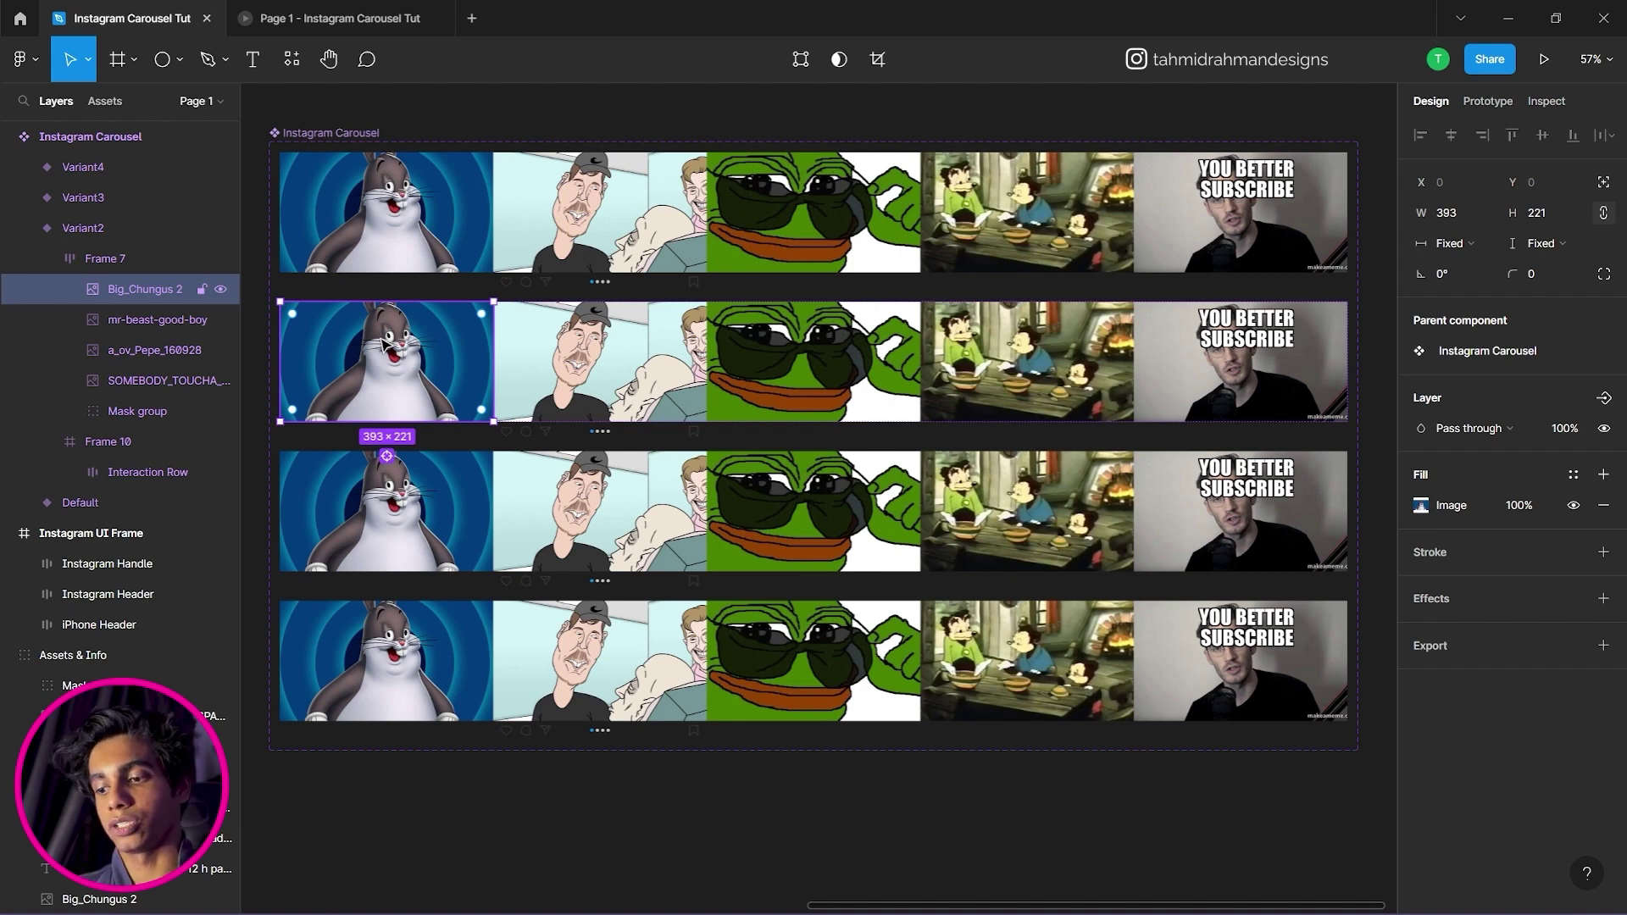
key(Delete)
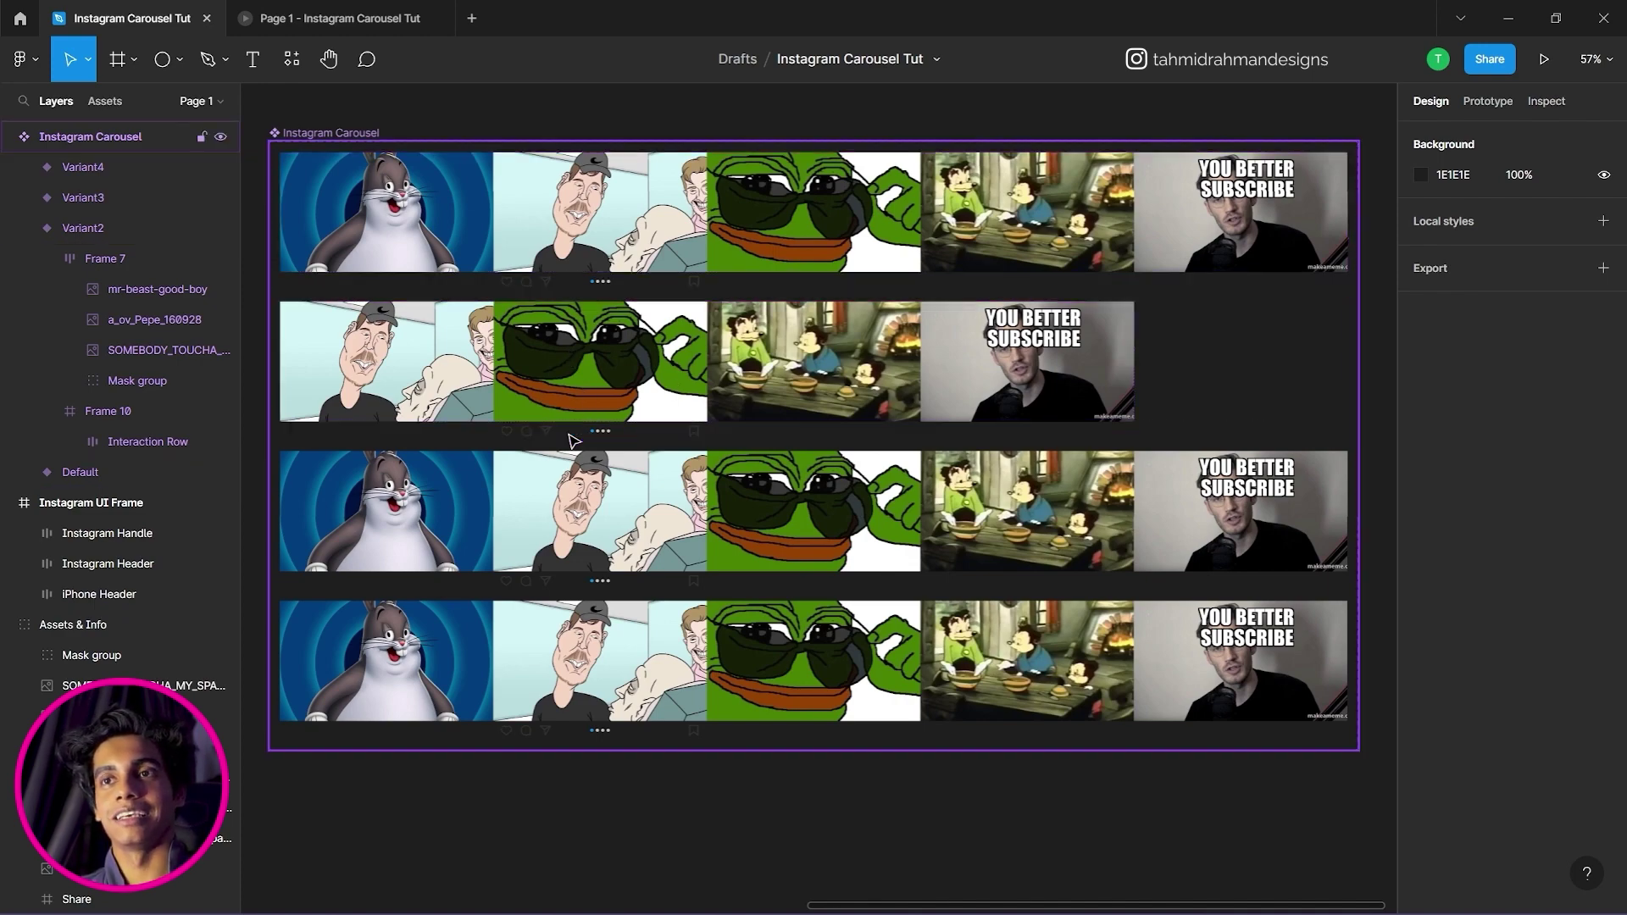
Copy the blue fill value of the first pagination dot in Variant2 and set that dot's fill to C4C4C4.
scroll(572, 441, up, 5)
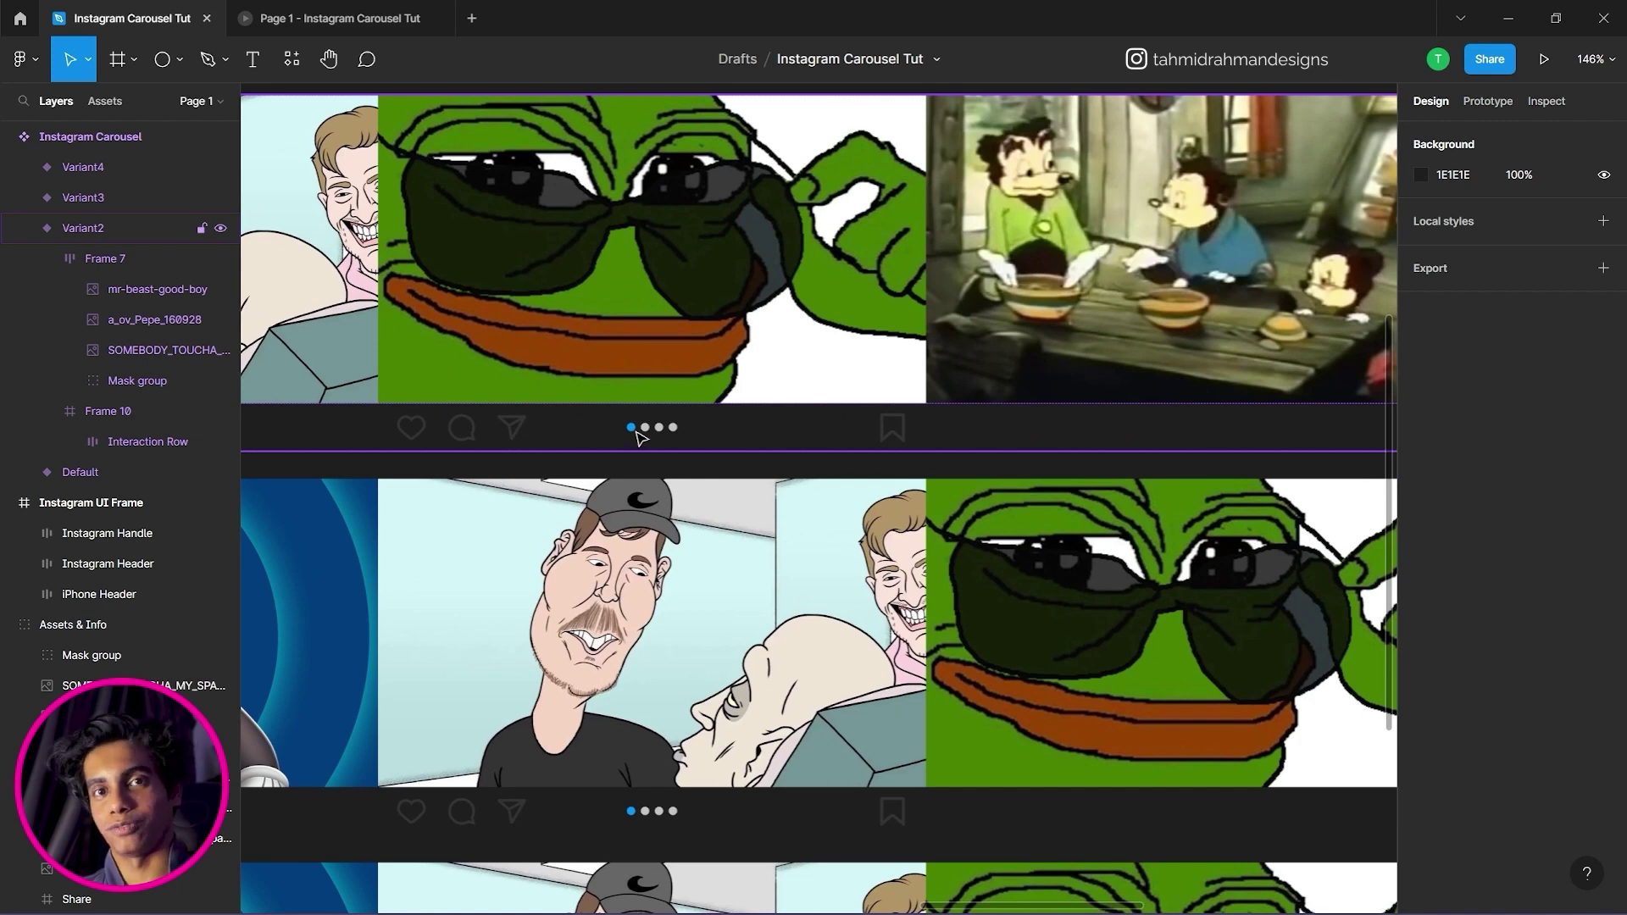
ctrl+click(653, 438)
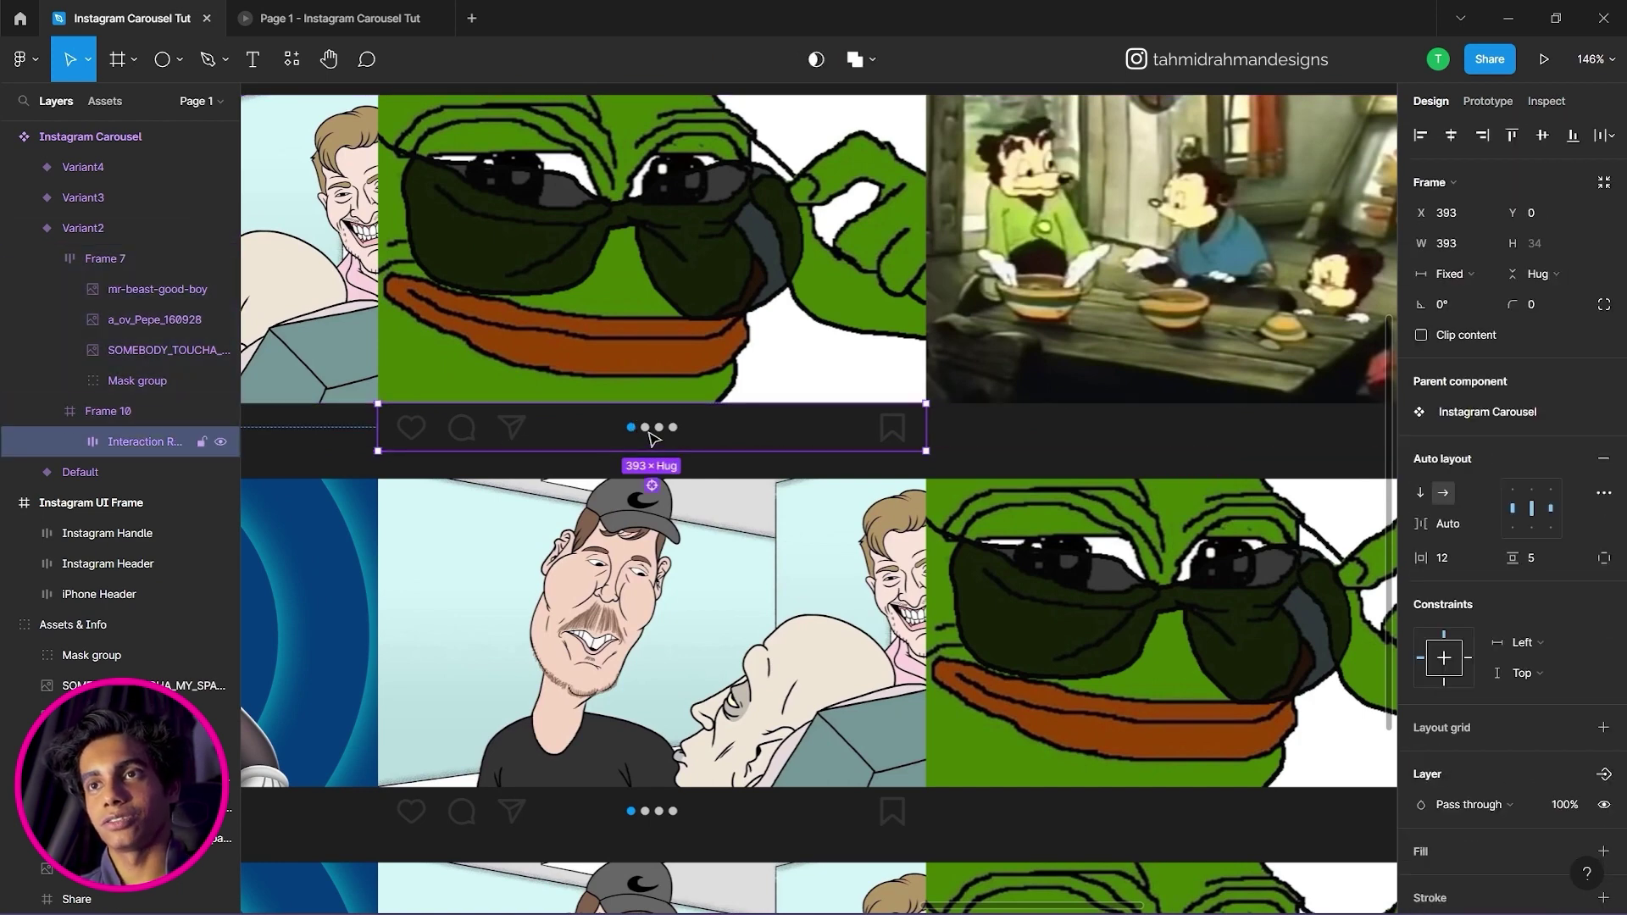
double_click(652, 434)
double_click(648, 434)
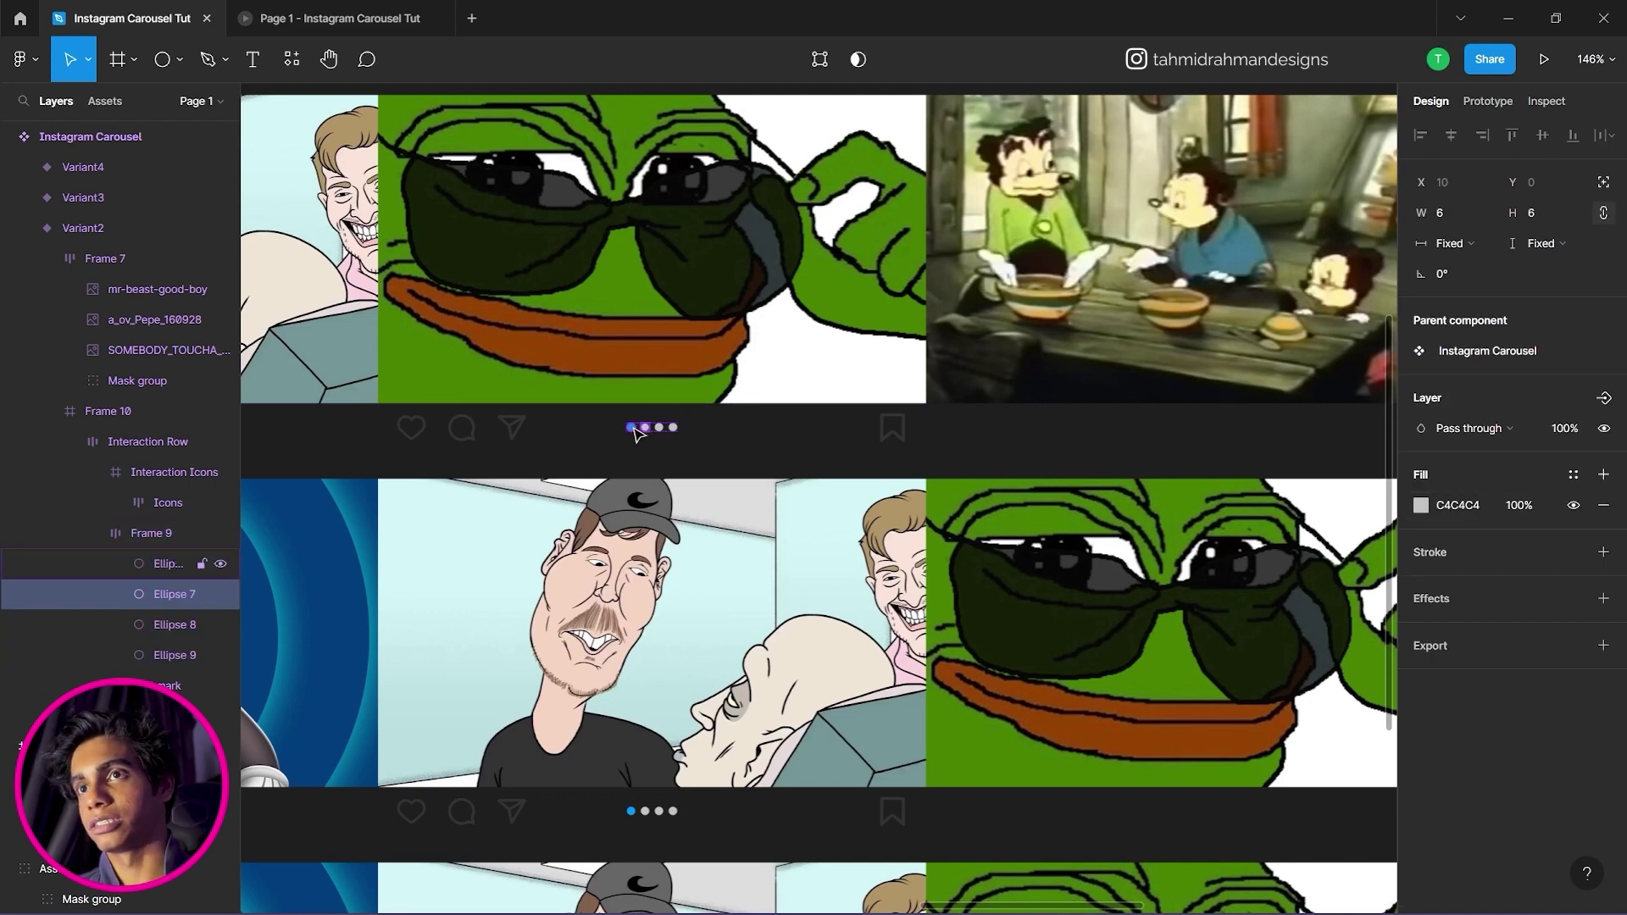
click(631, 430)
click(1422, 505)
click(1446, 505)
key(ctrl+c)
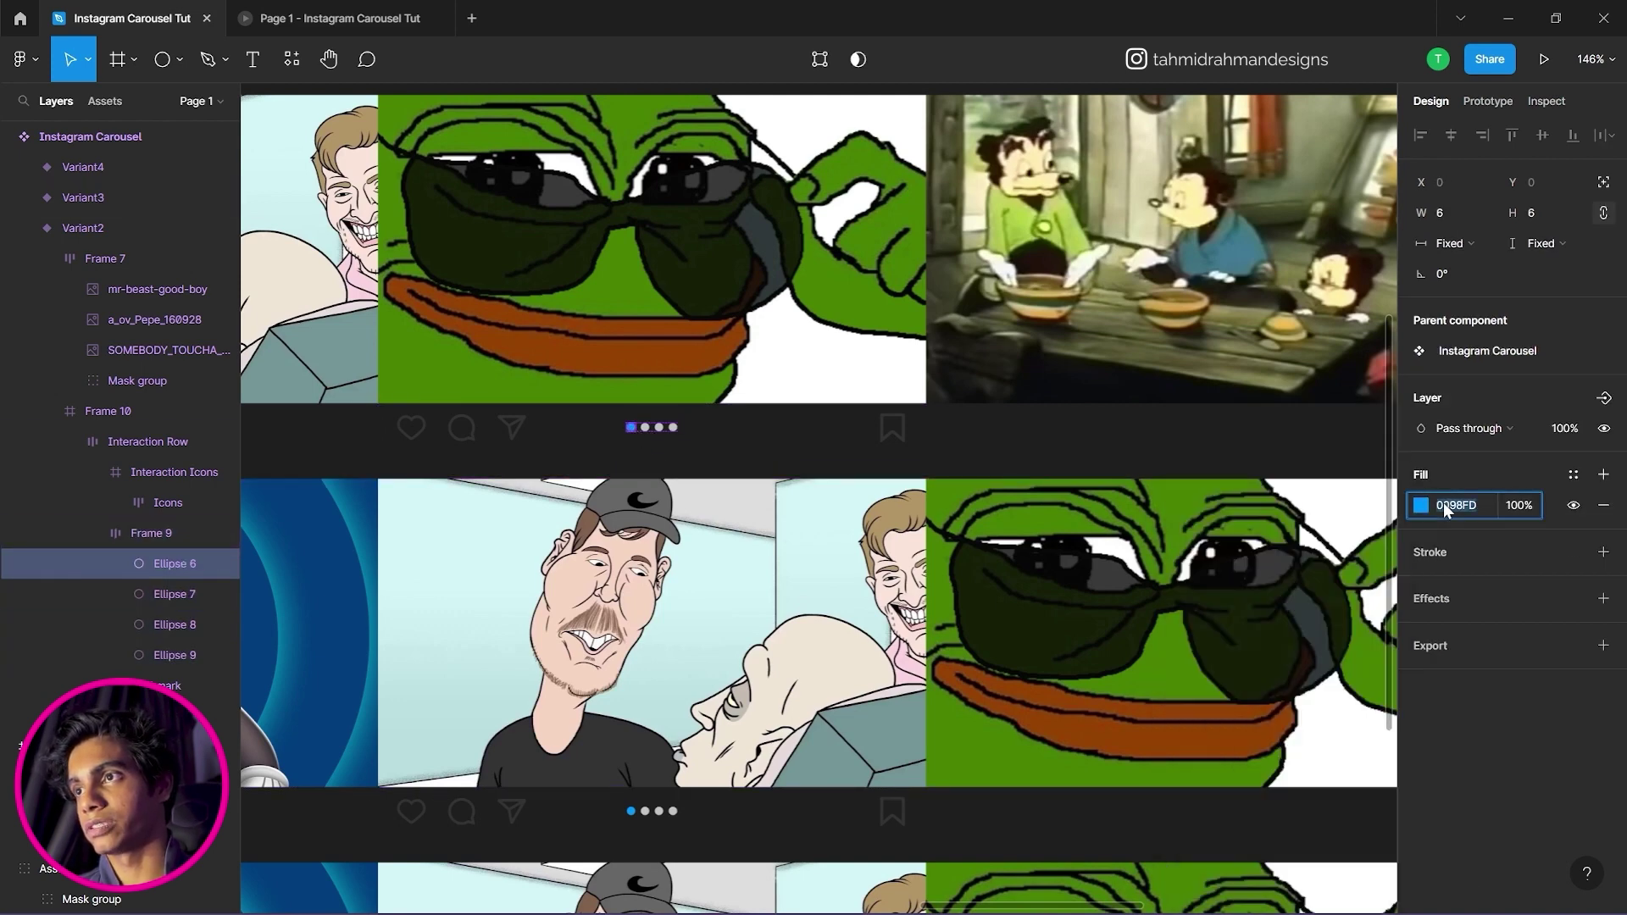
text(C4C4C4)
Set the fill of the second pagination dot in Variant2 to the copied blue, 0098FD.
click(645, 428)
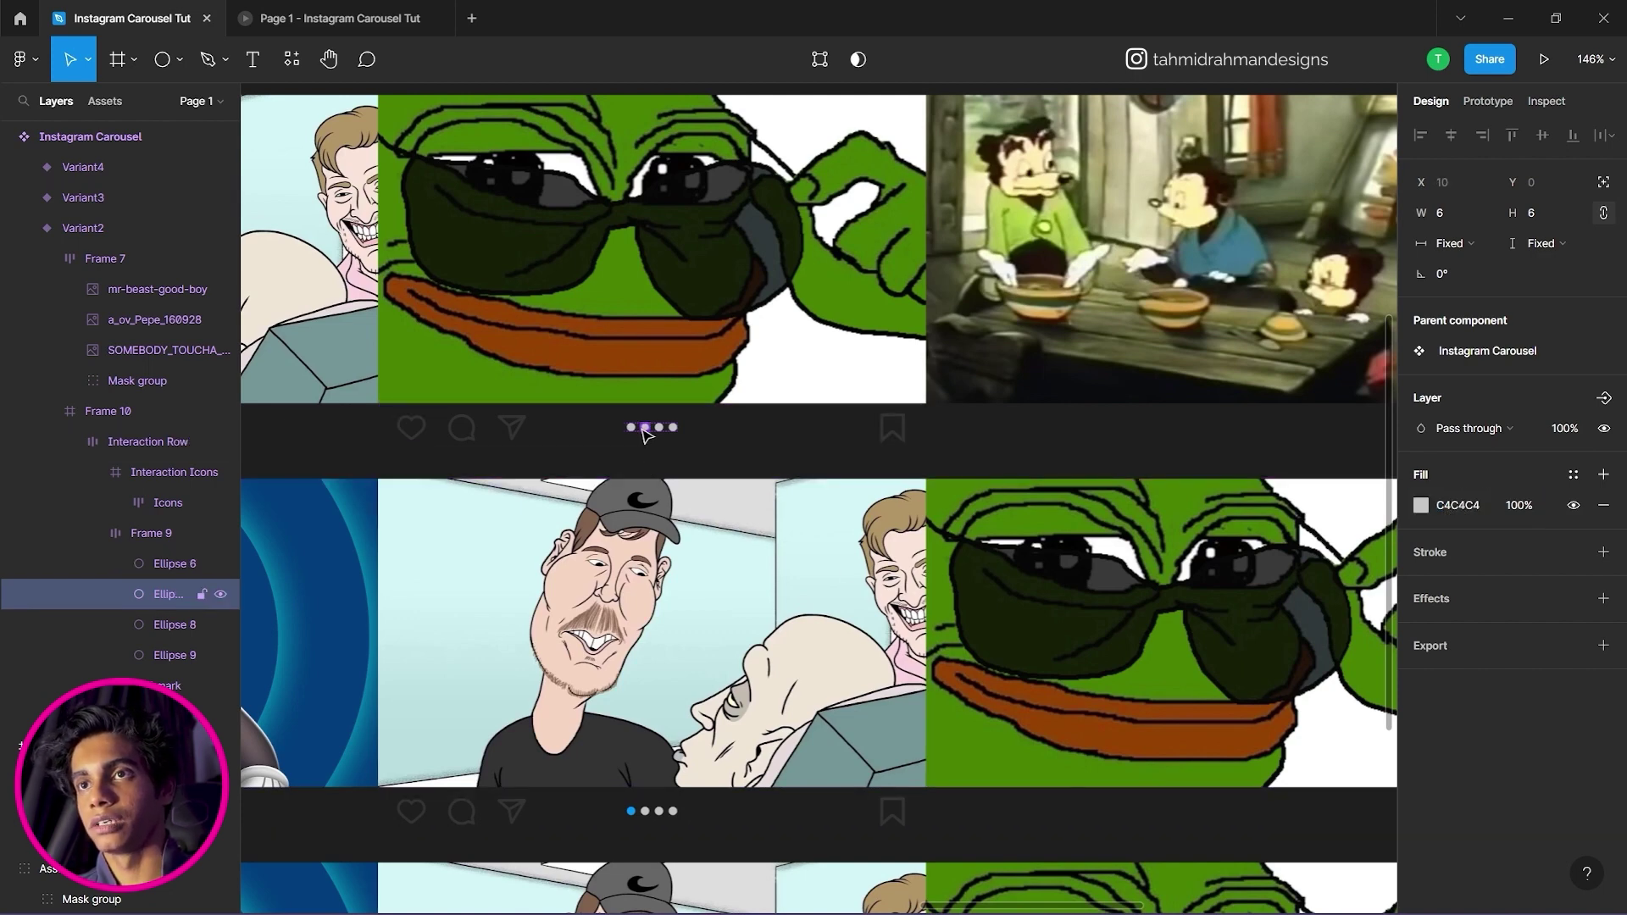
click(1462, 508)
key(ctrl+v)
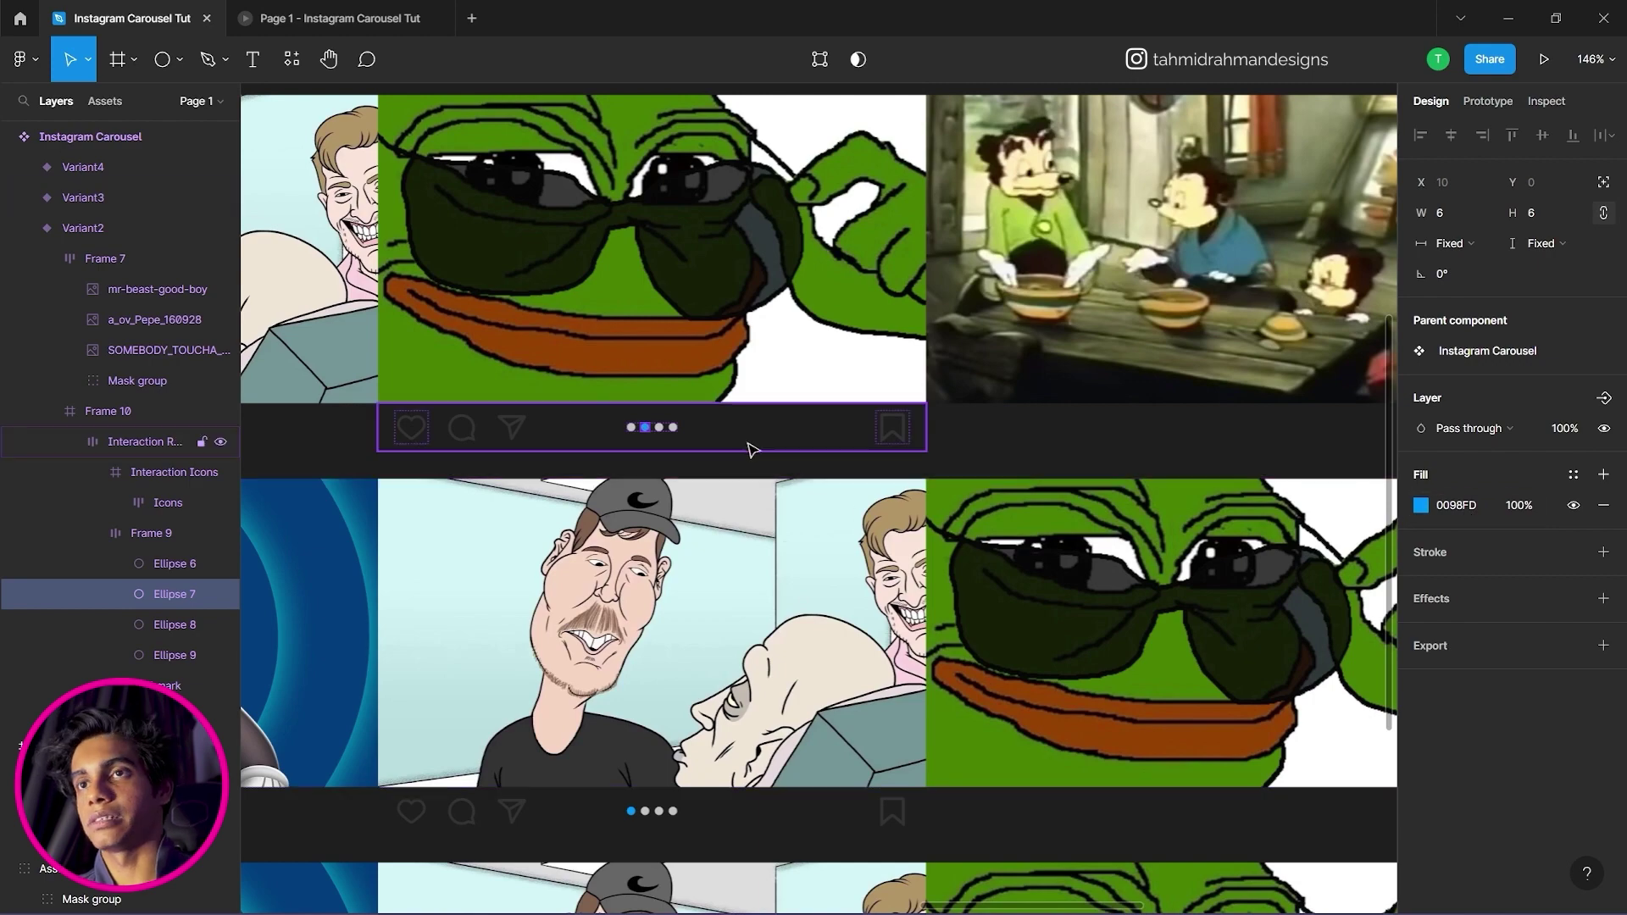
click(979, 436)
click(620, 320)
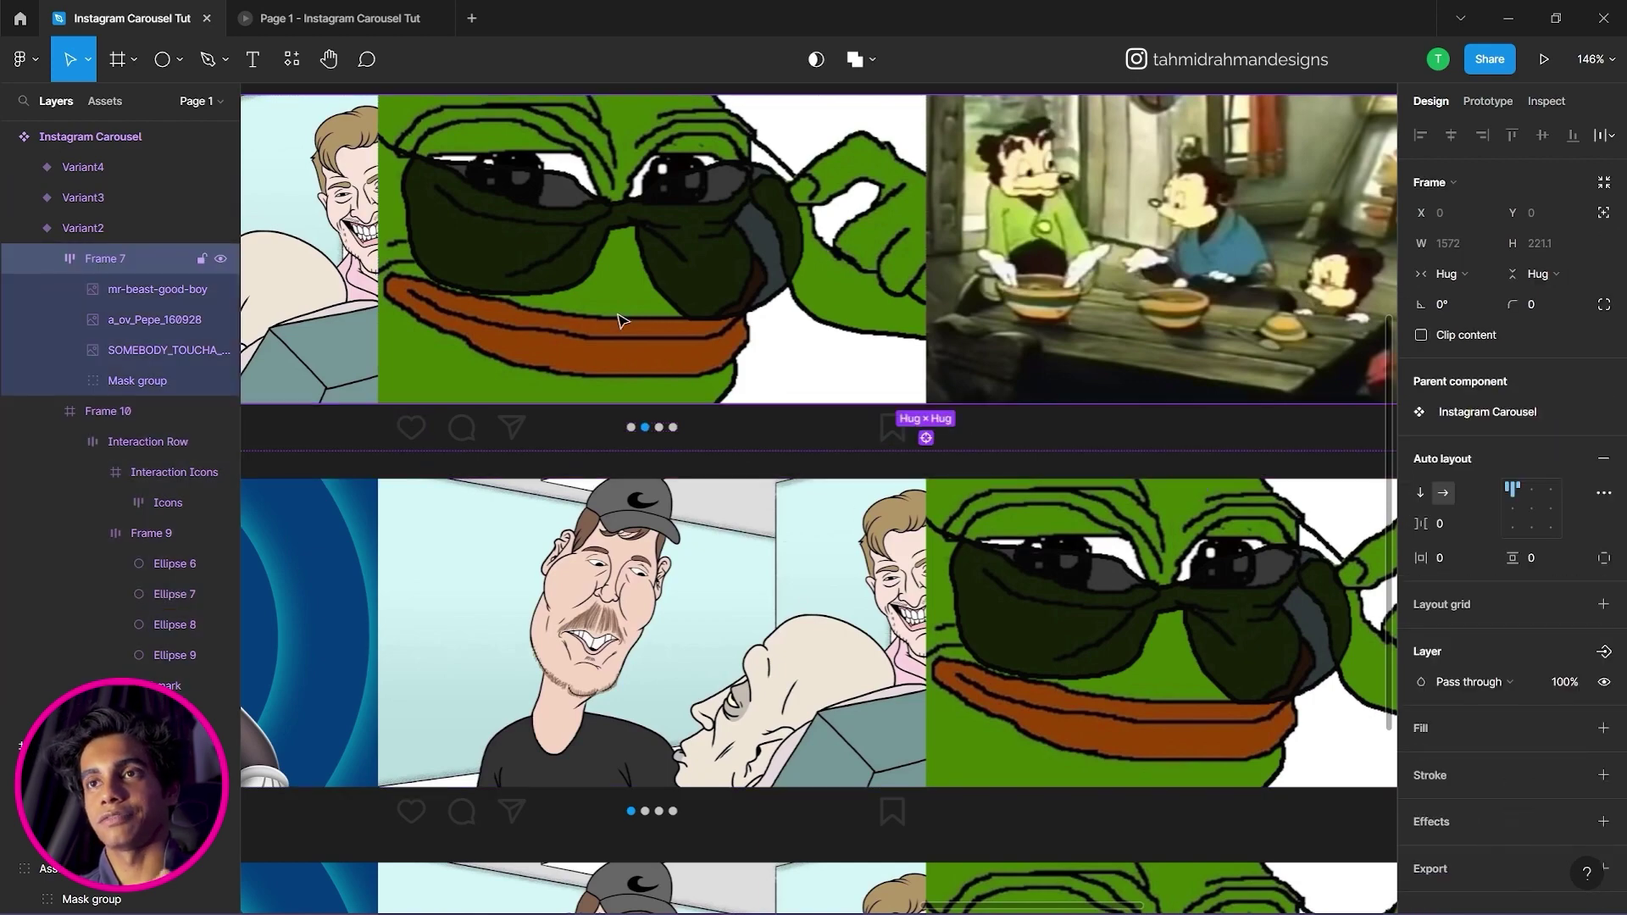
Delete the Big_Chungus 2 and mr-beast-good-boy images from the image strip of Variant3.
scroll(621, 318, down, 5)
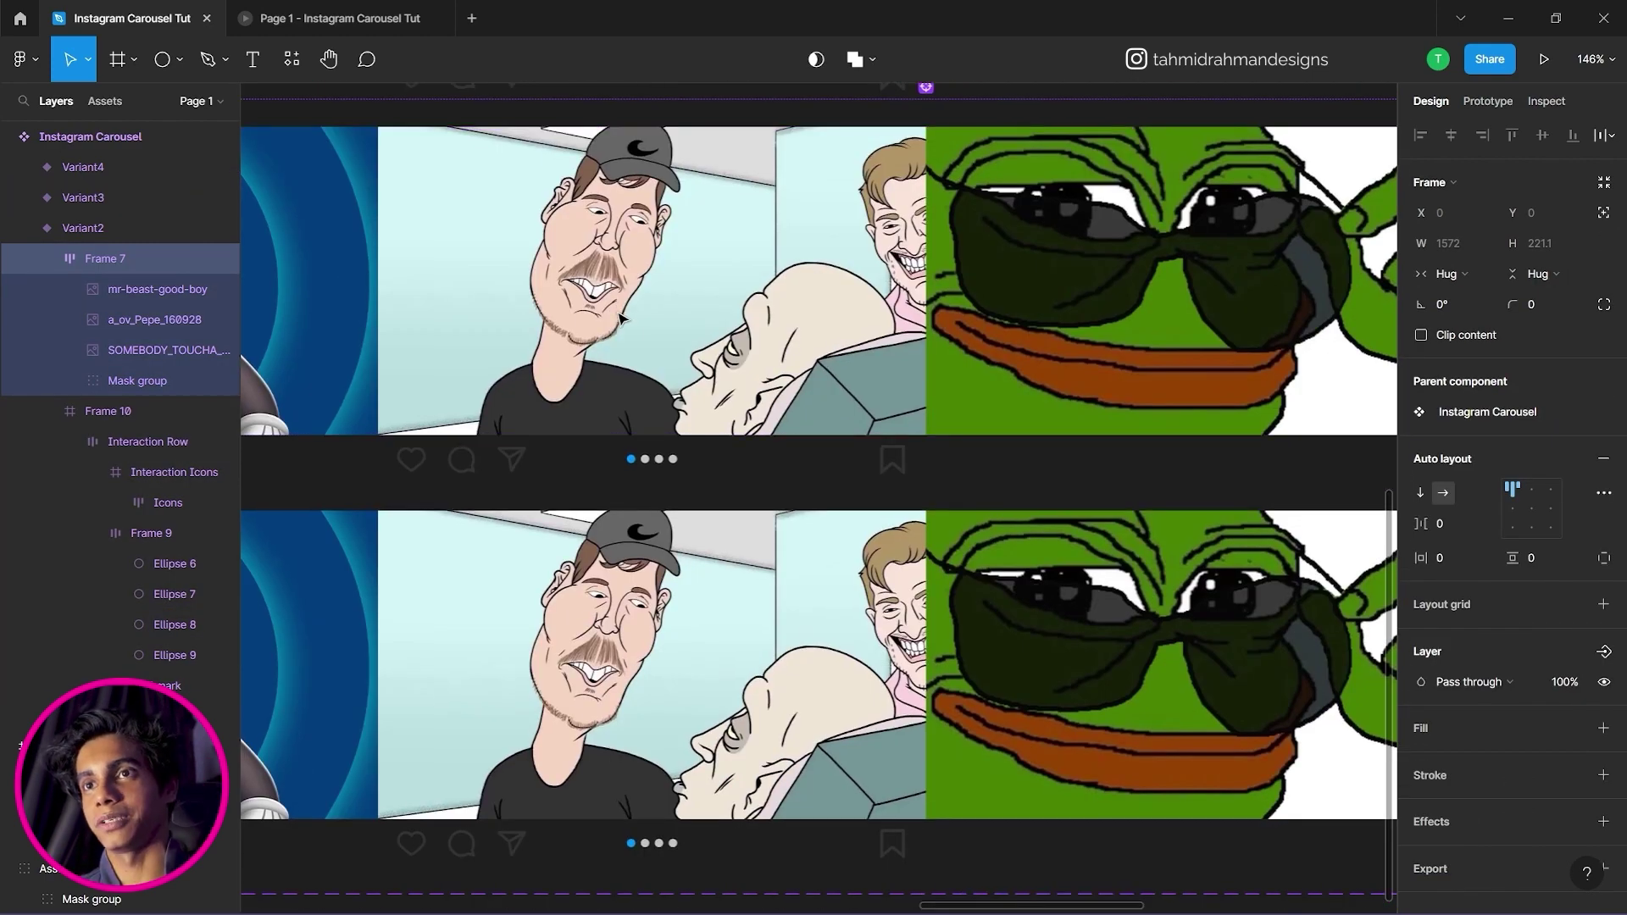
ctrl+scroll(620, 320, down, 8)
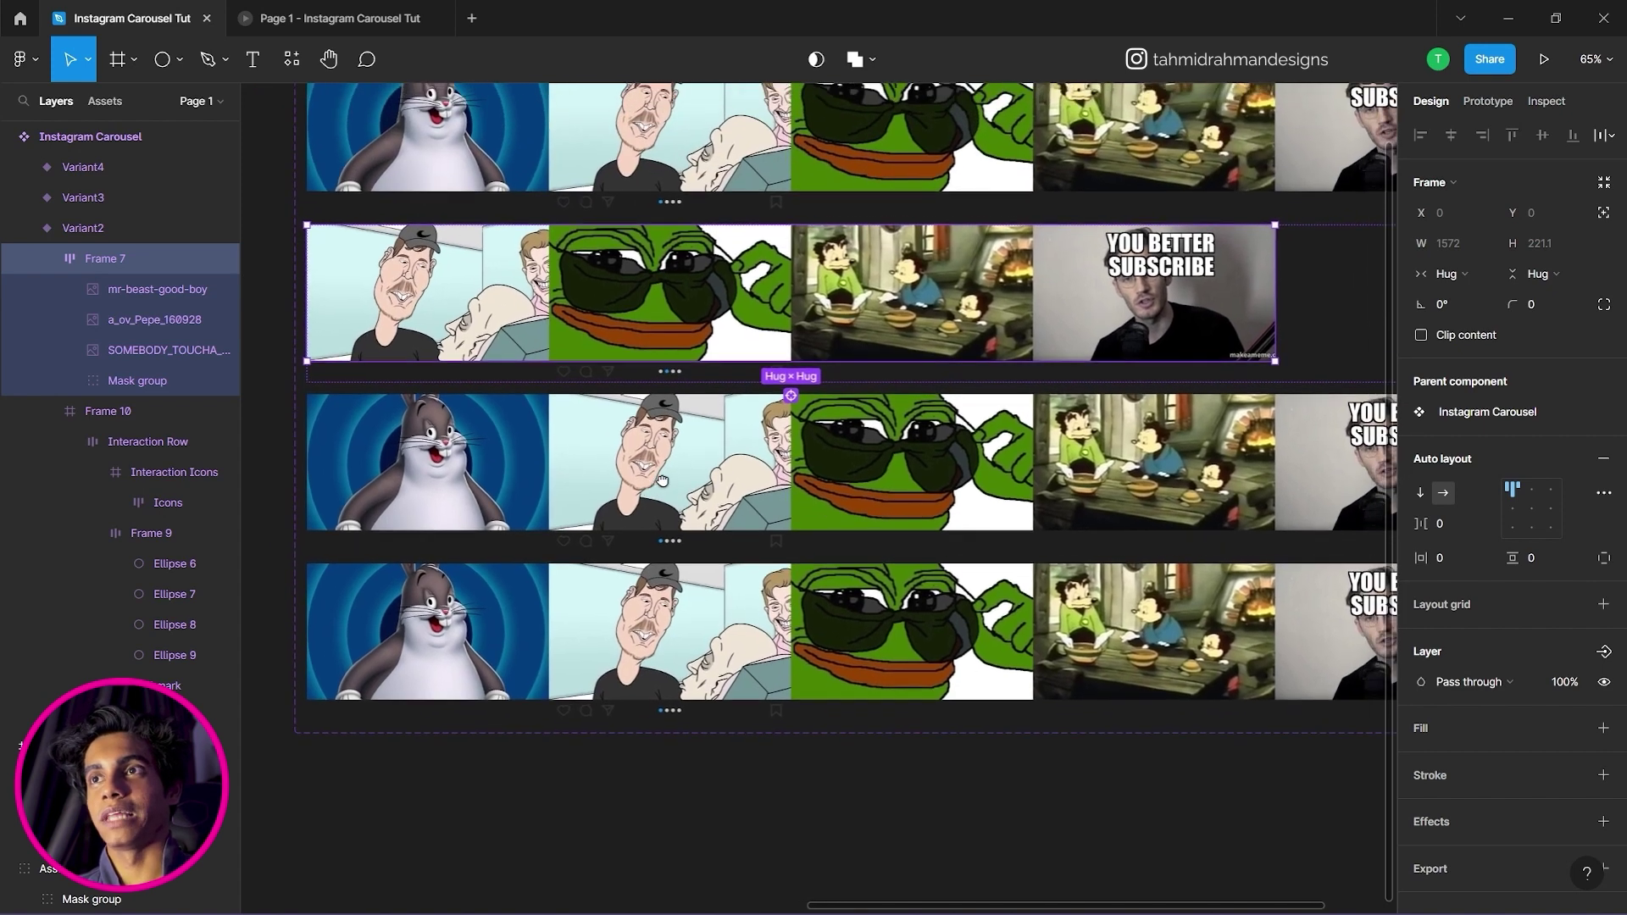
scroll(663, 474, down, 1)
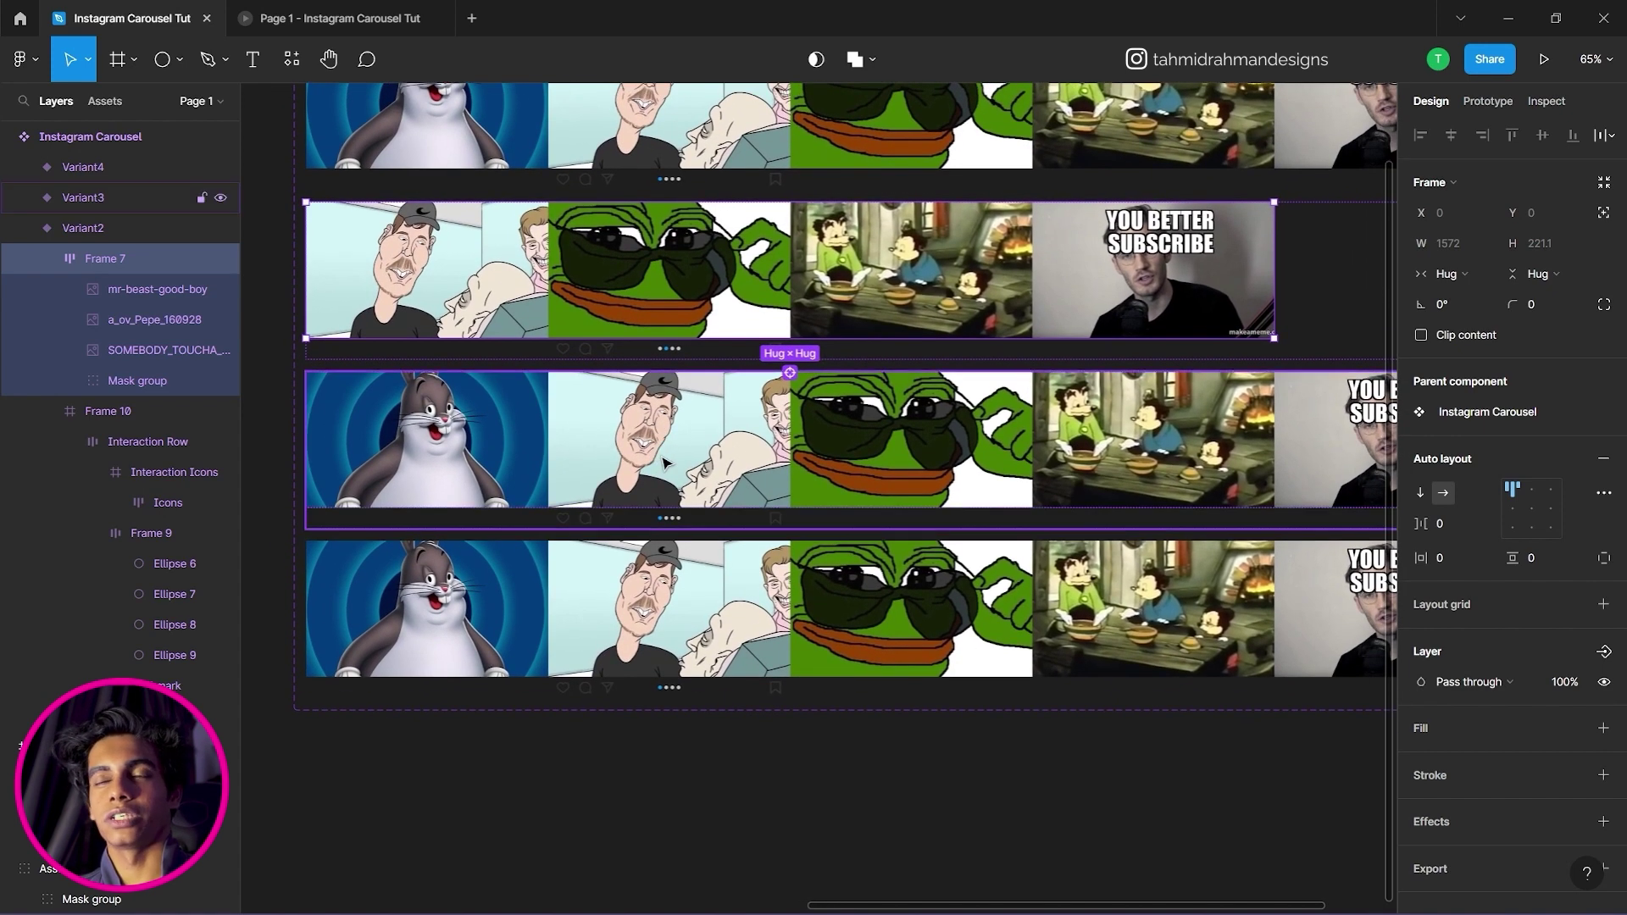
click(1060, 426)
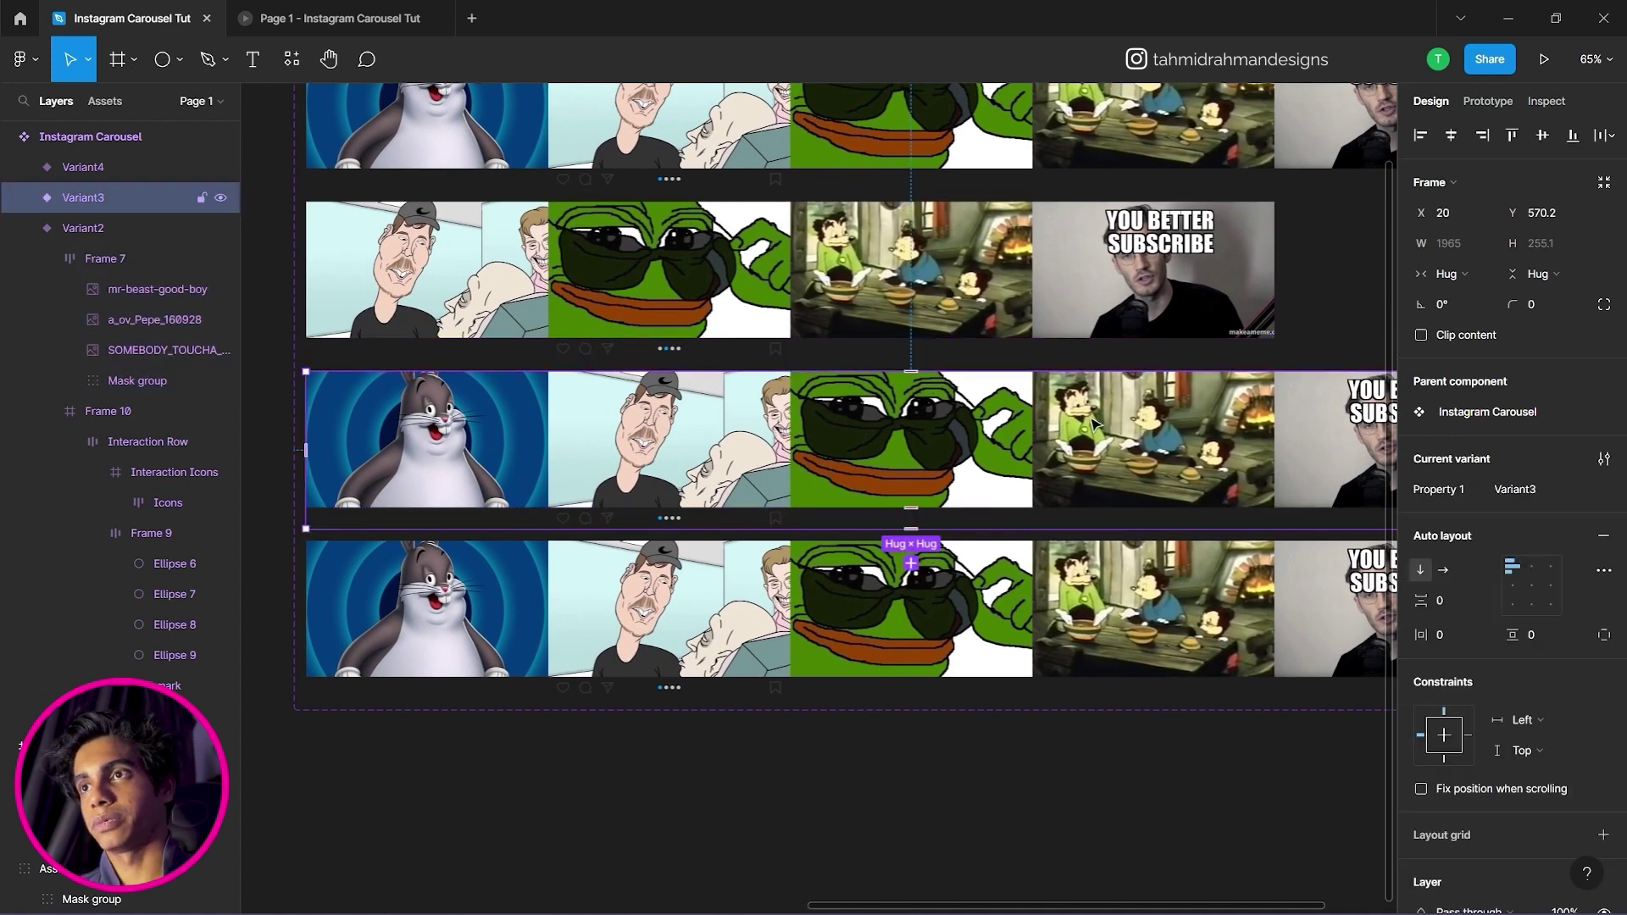
double_click(363, 428)
click(362, 428)
shift+click(589, 445)
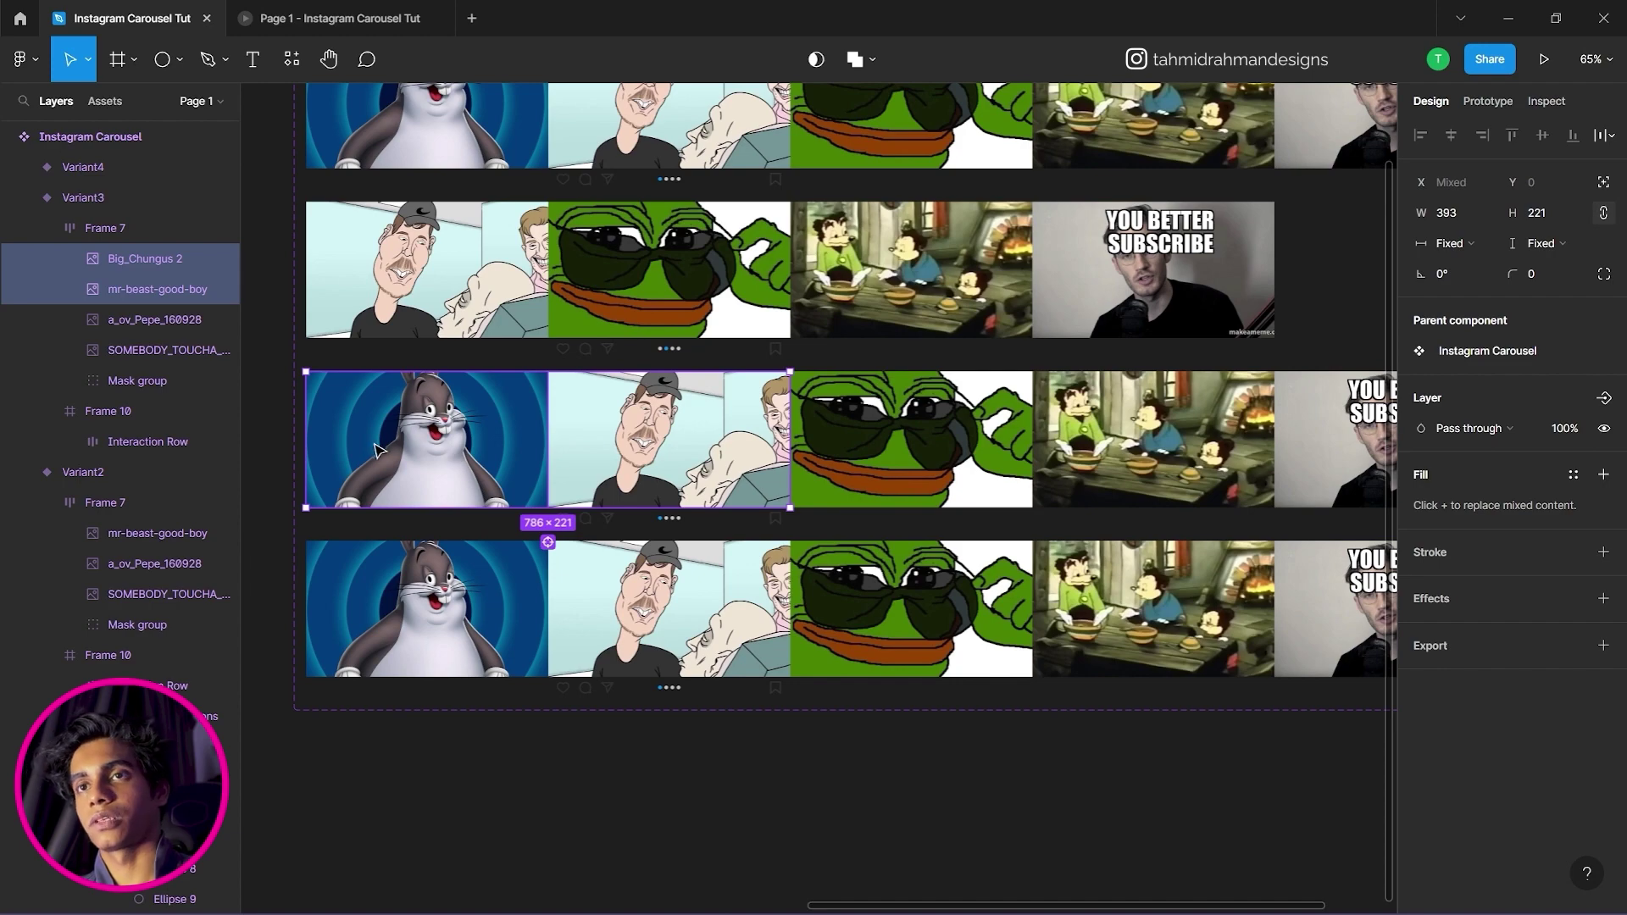
key(Delete)
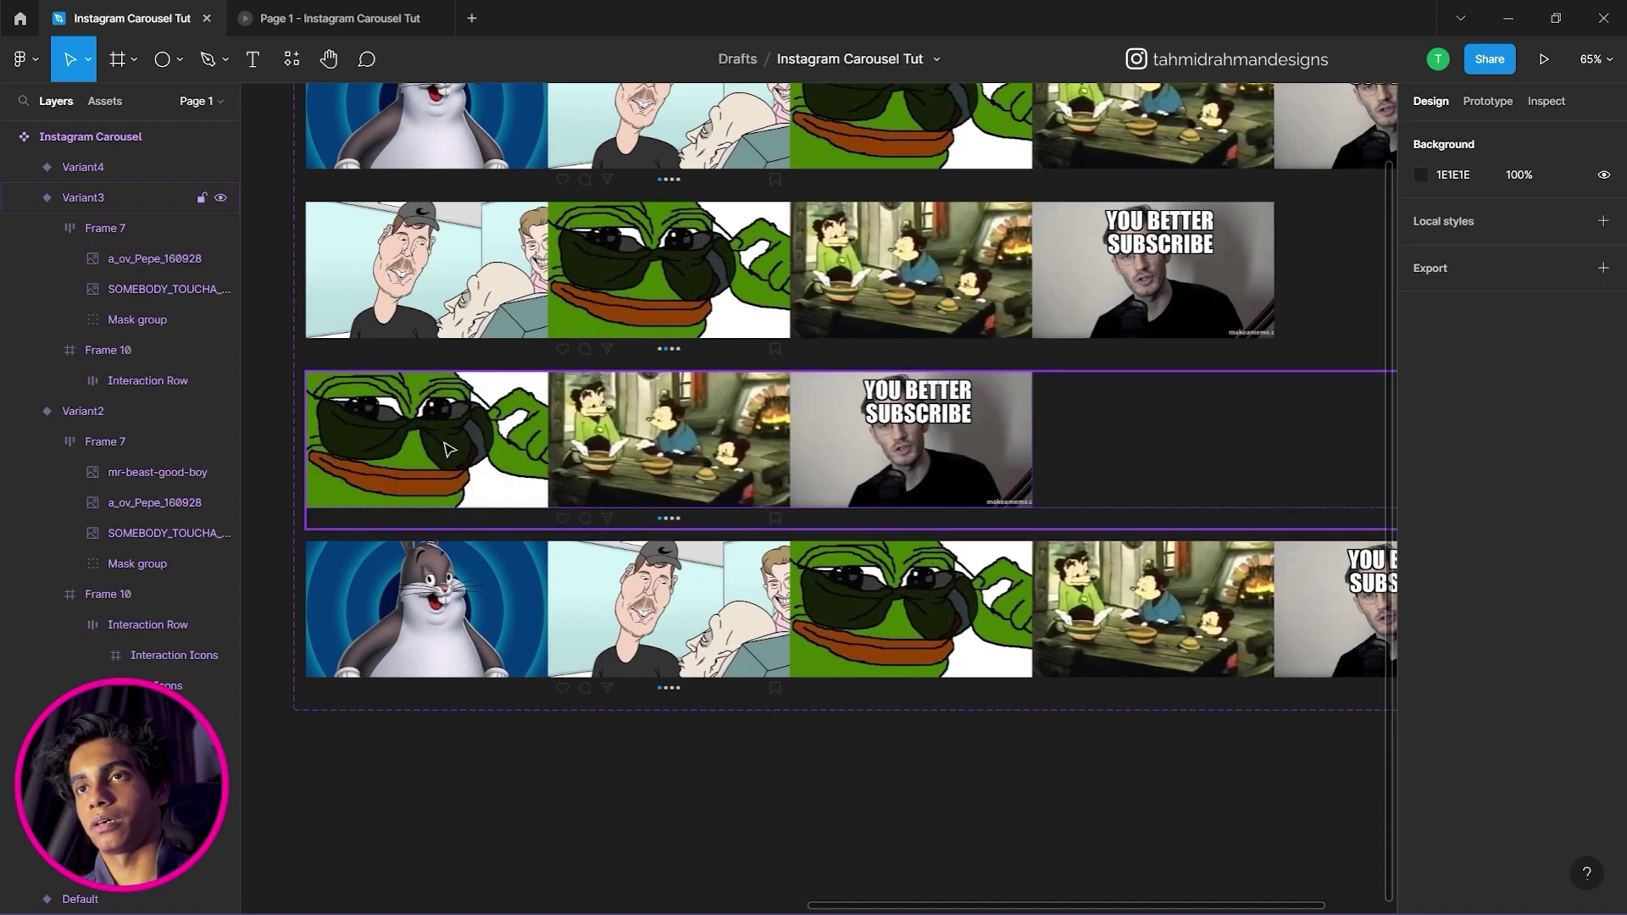
Set the fill of the third pagination dot in Variant3 to 0098FD.
click(666, 515)
scroll(666, 515, up, 5)
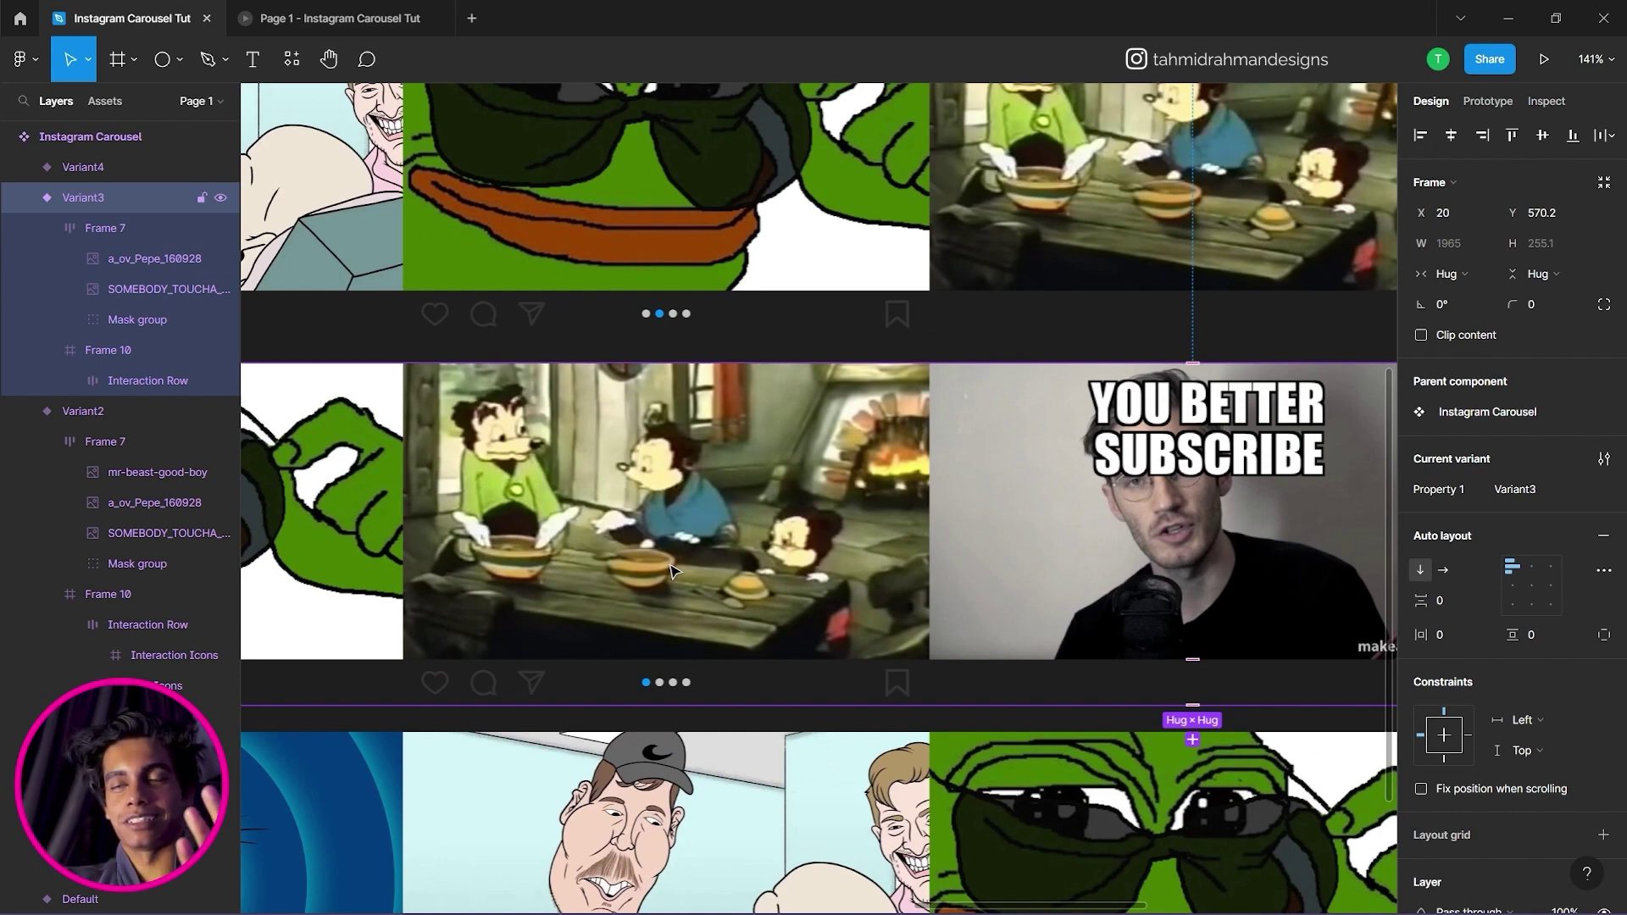
click(673, 686)
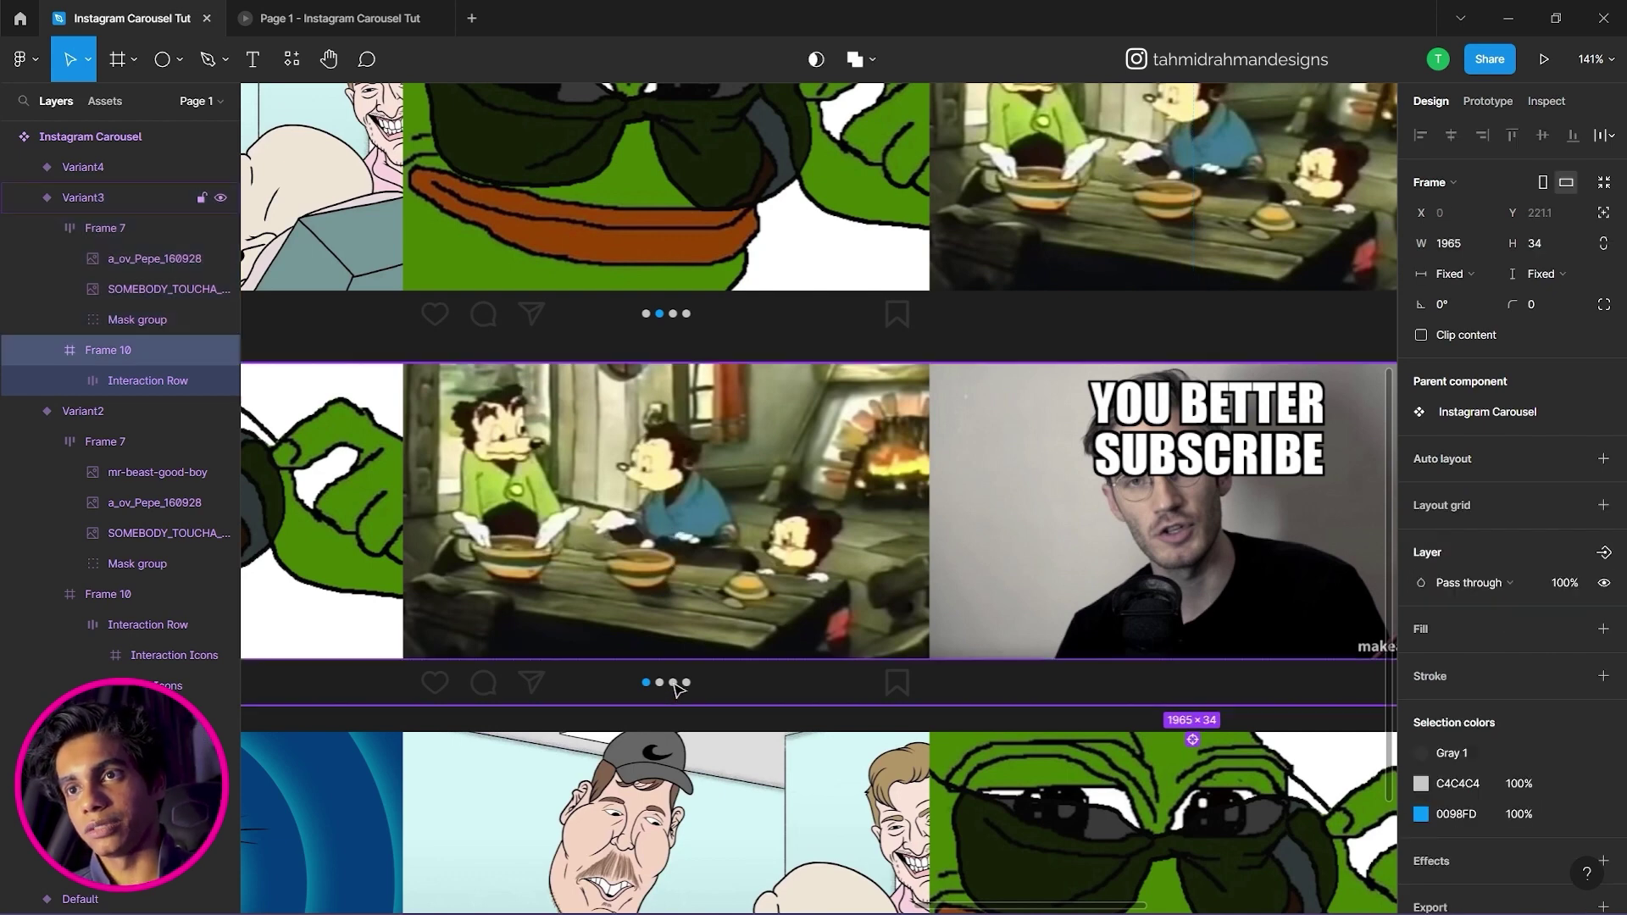
double_click(674, 685)
double_click(673, 684)
double_click(673, 685)
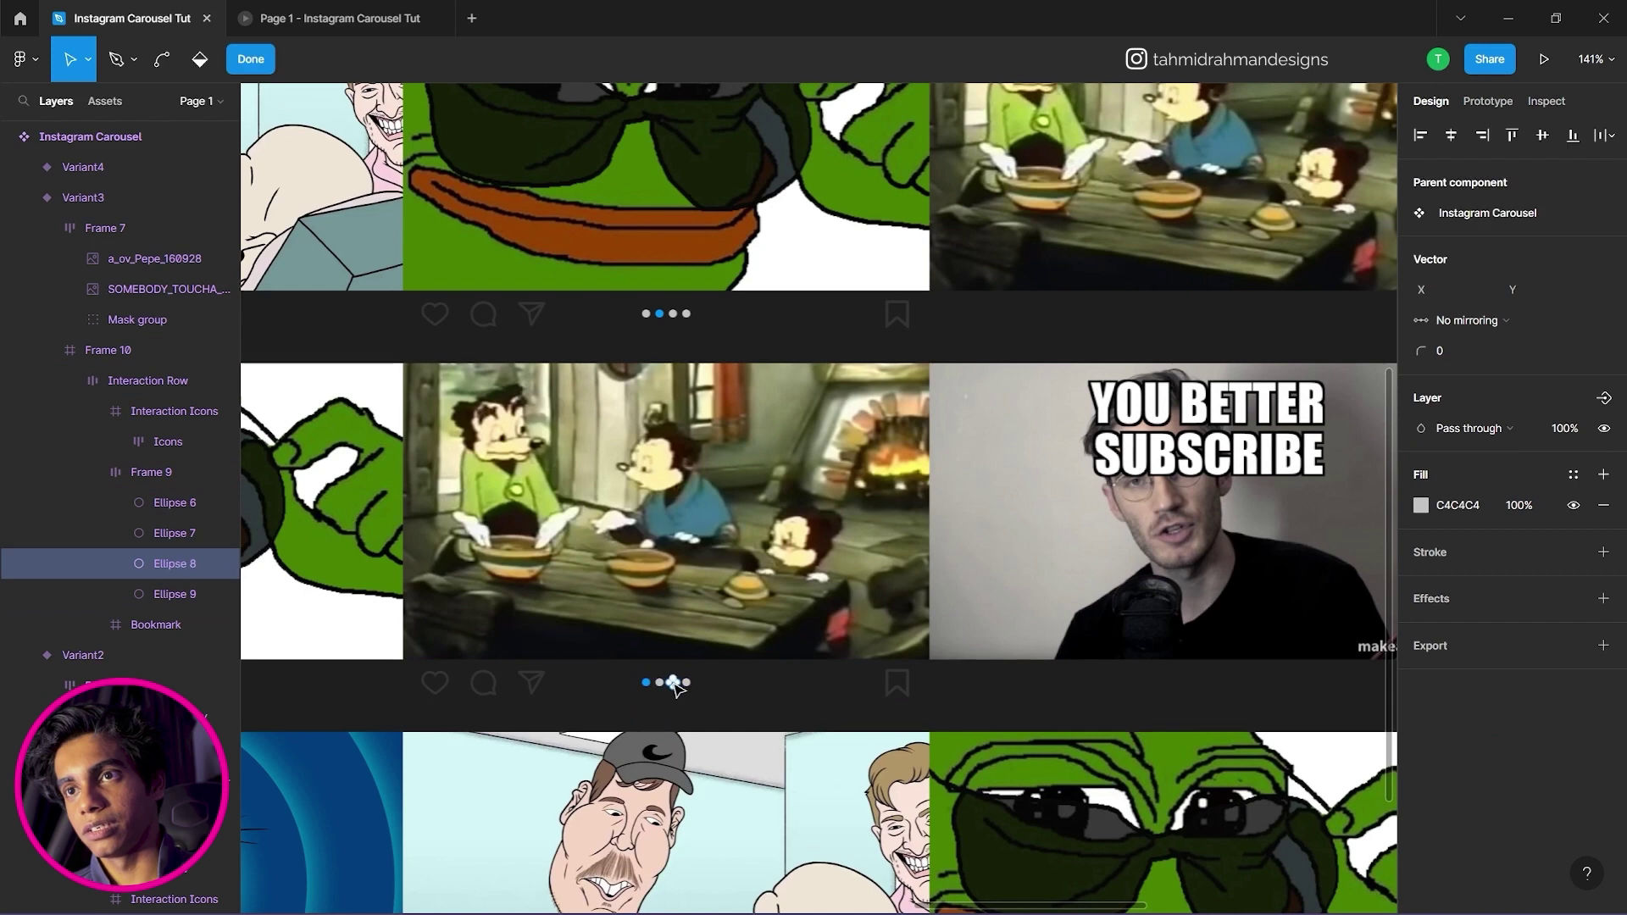
click(1442, 503)
text(0098FD)
key(Return)
key(Escape)
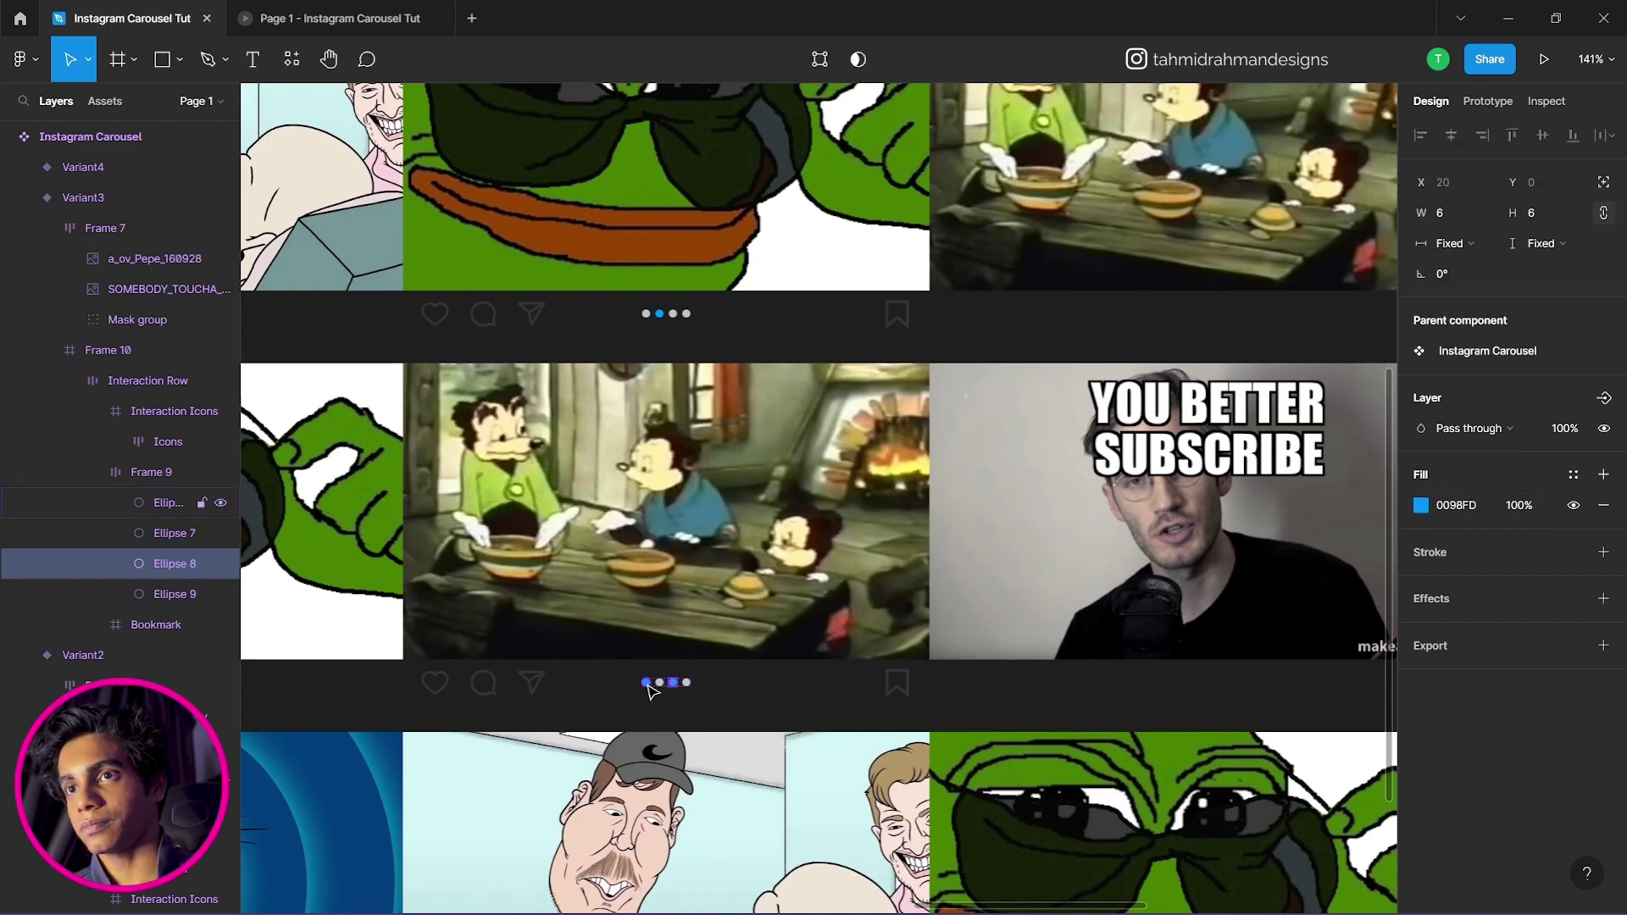
Copy the fill value of the first pagination dot in Variant3 and set that dot's fill to C4C4C4.
click(646, 683)
click(1441, 507)
key(ctrl+c)
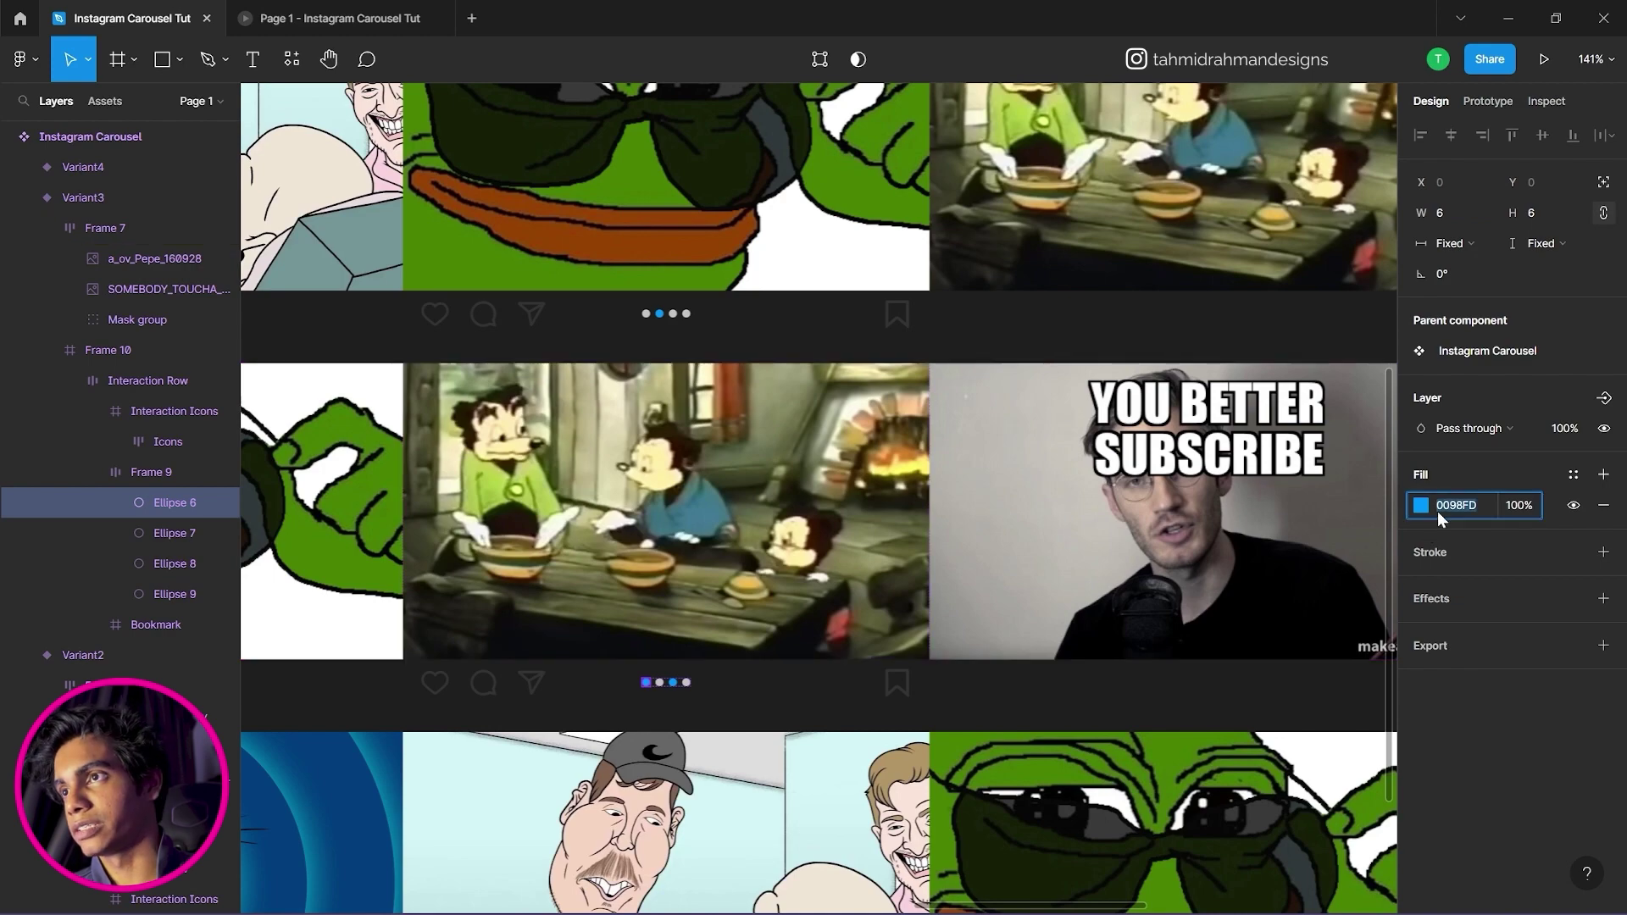
text(C4C4C4)
key(Return)
key(Escape)
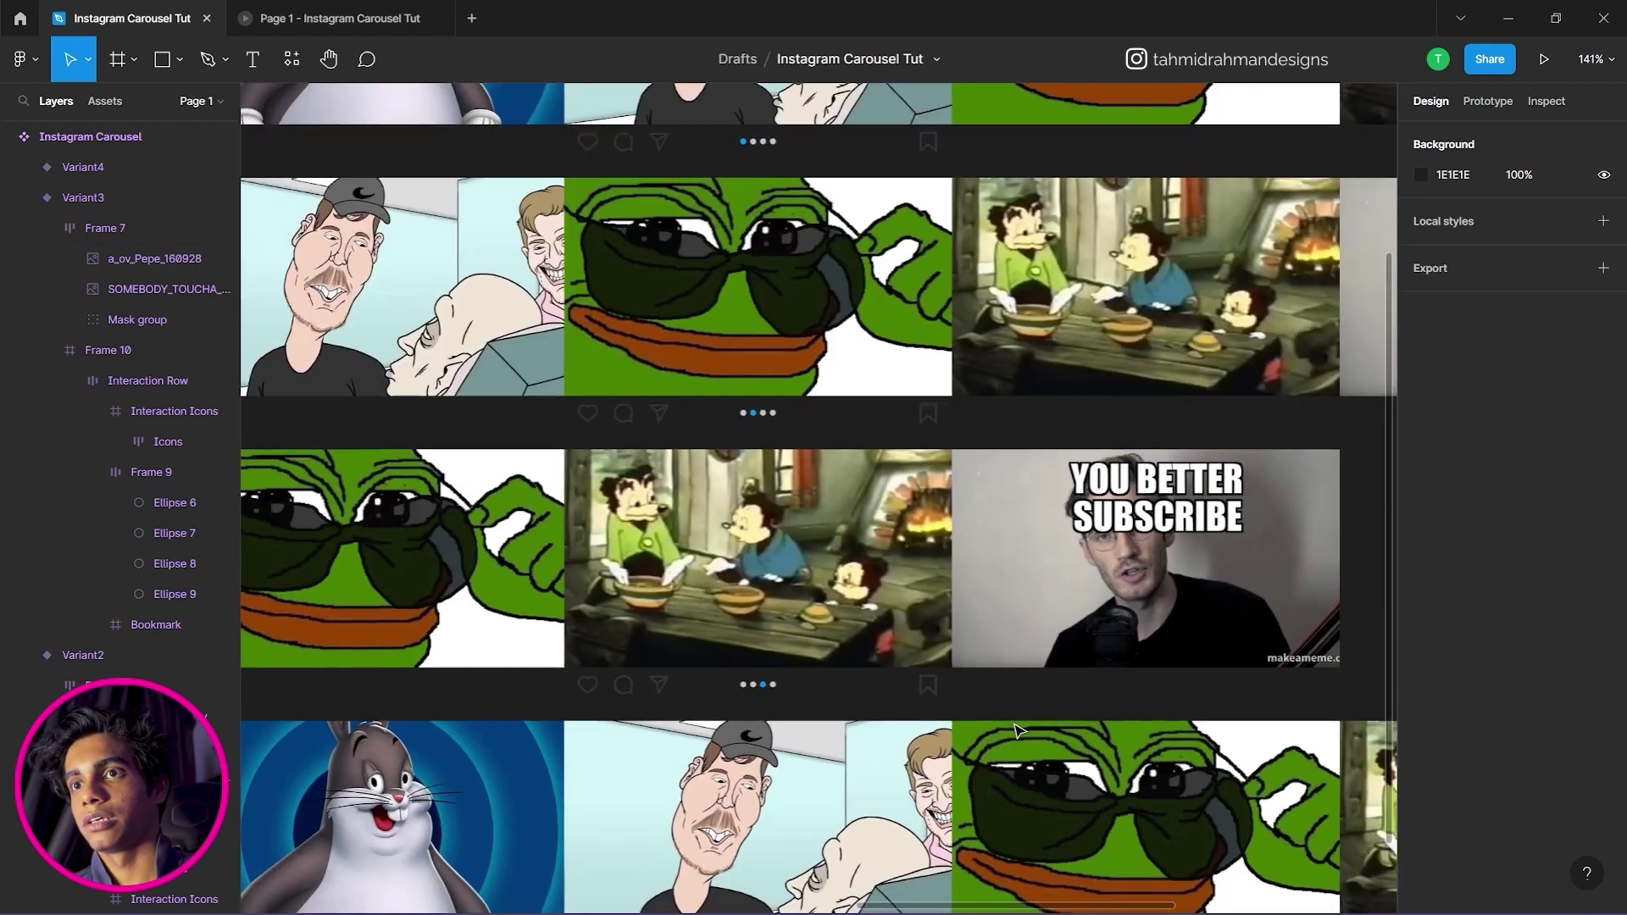
Delete the Big_Chungus 2, mr-beast-good-boy and a_ov_Pepe_160928 images from the image strip of Variant4.
scroll(1019, 731, down, 6)
scroll(1019, 732, up, 2)
drag(1019, 731, 782, 472)
click(362, 551)
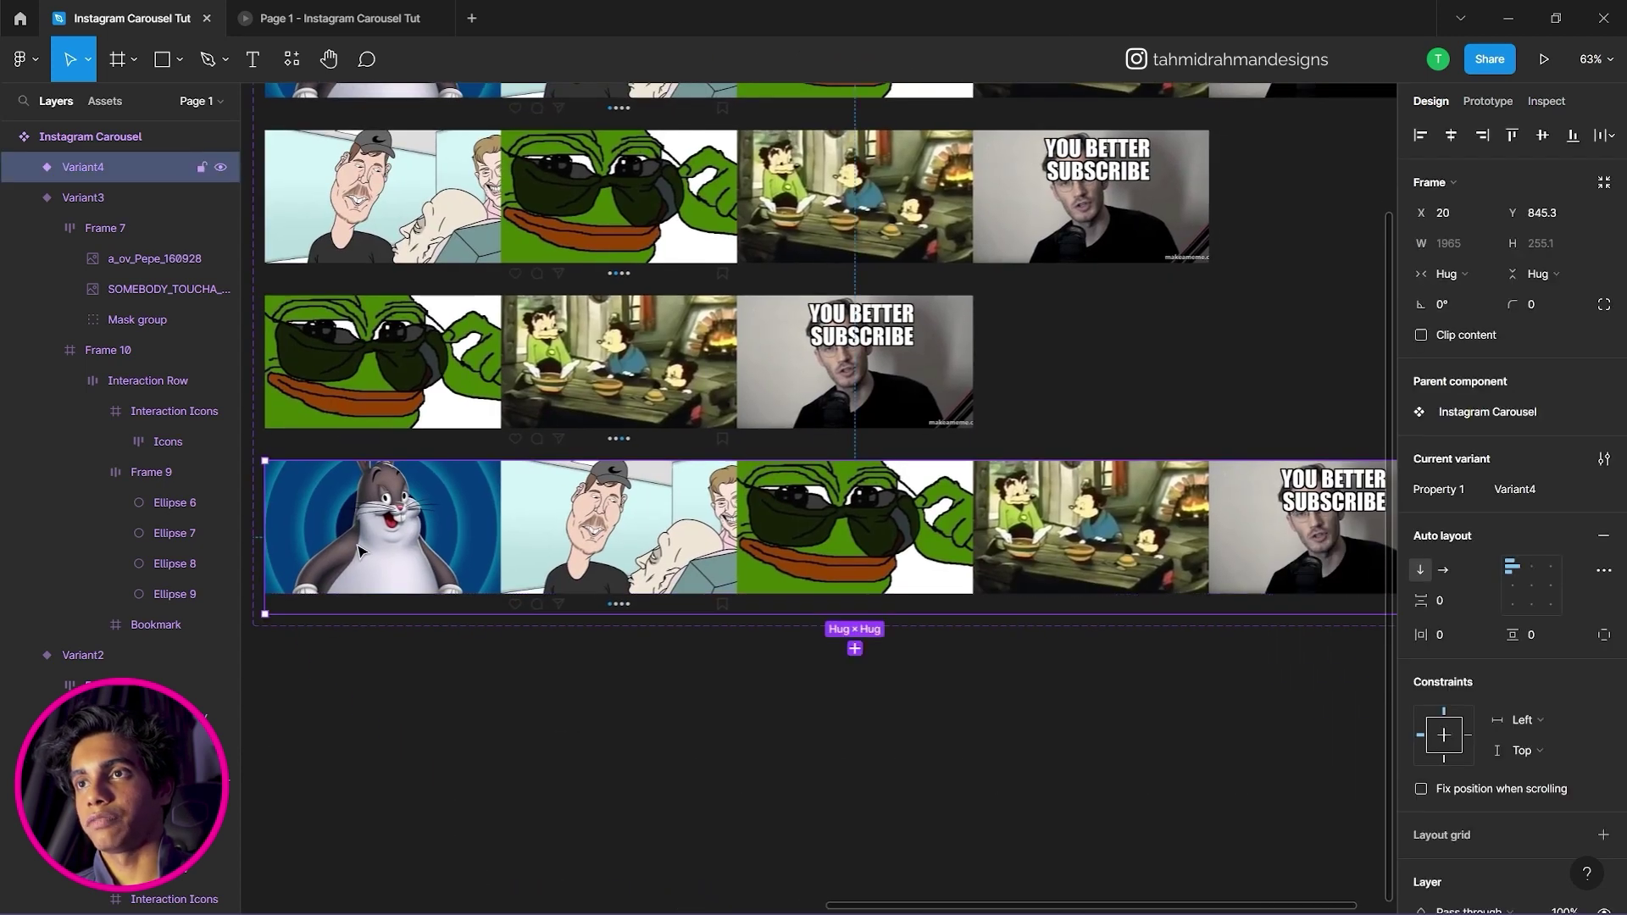
click(363, 552)
shift+click(619, 542)
shift+click(801, 526)
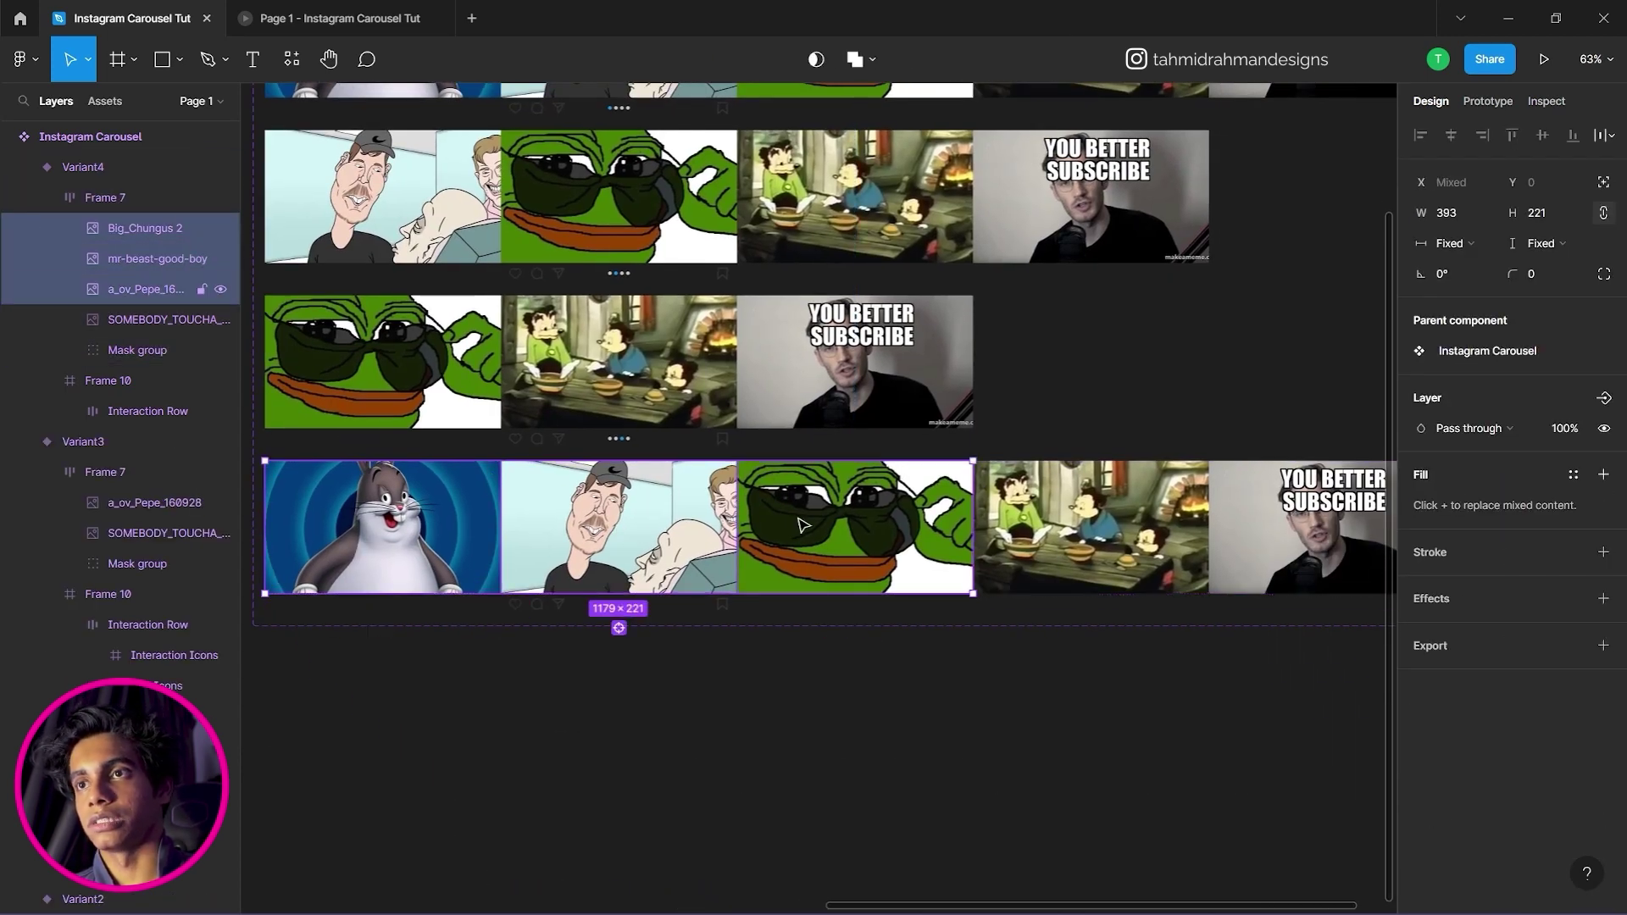
key(Delete)
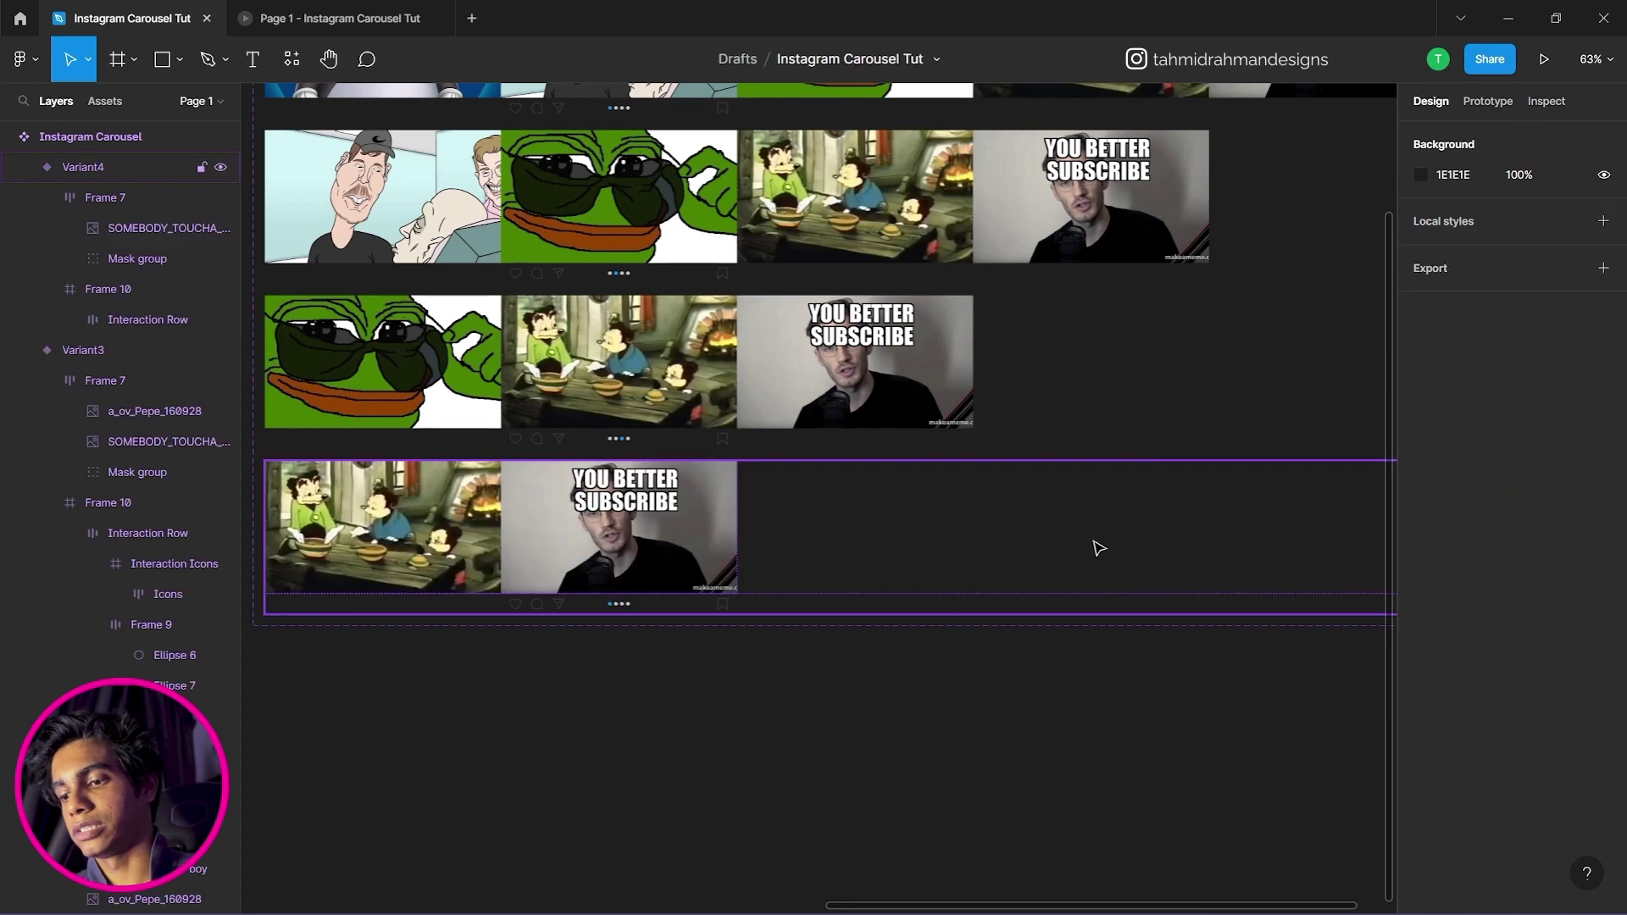
Set the fill of the fourth pagination dot in Variant4 to the copied blue, 0098FD.
scroll(619, 602, up, 5)
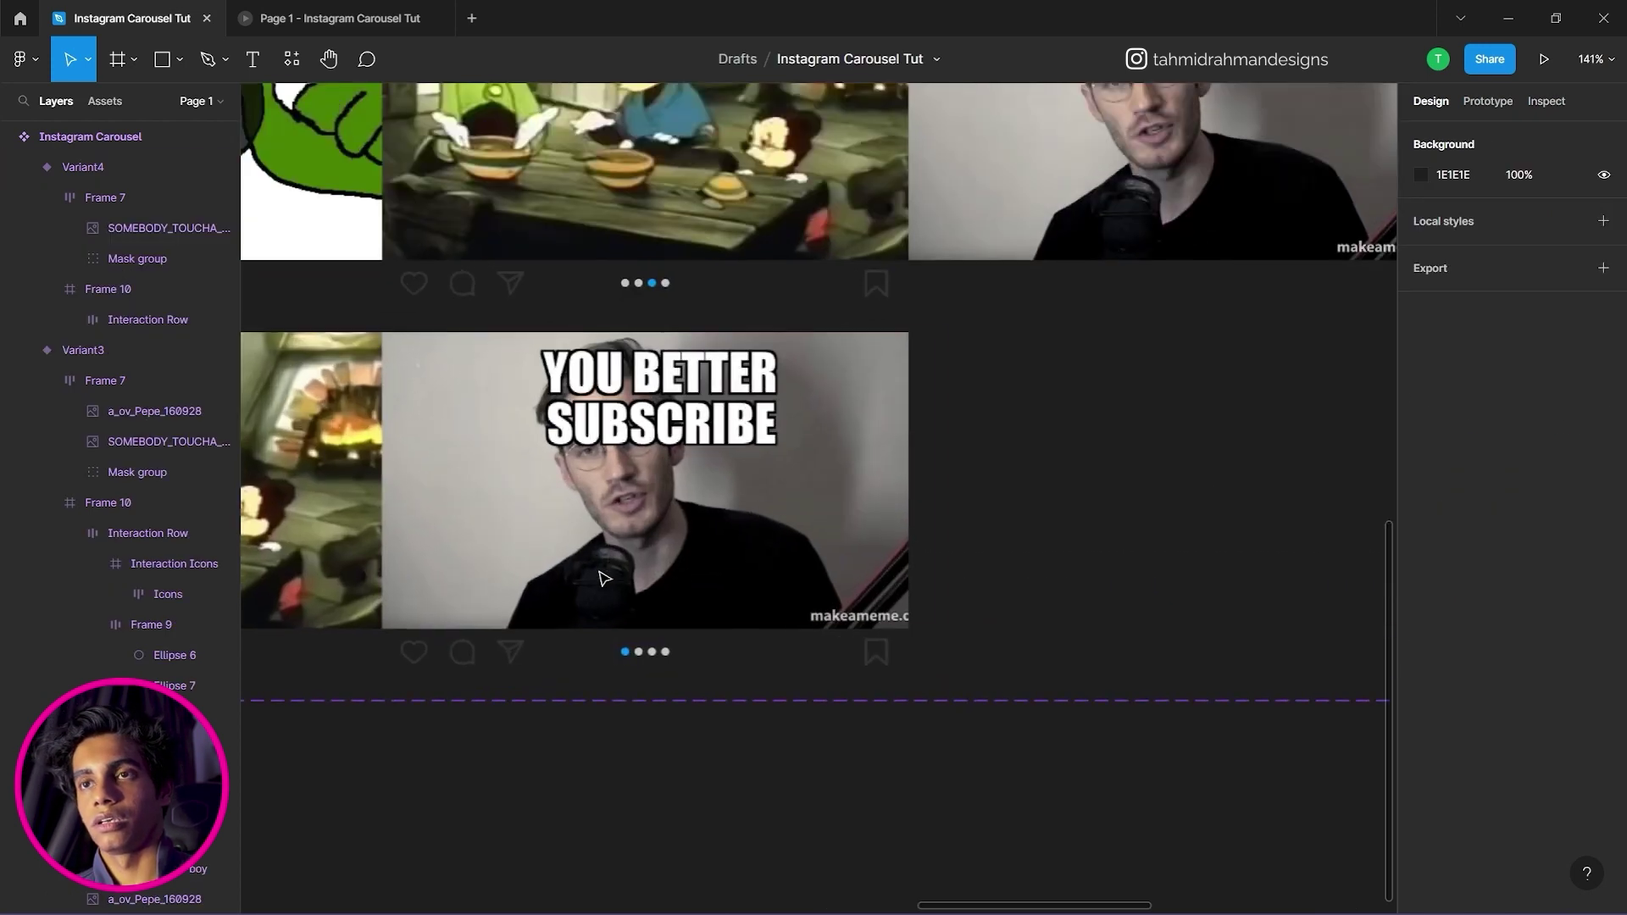
click(672, 661)
double_click(670, 659)
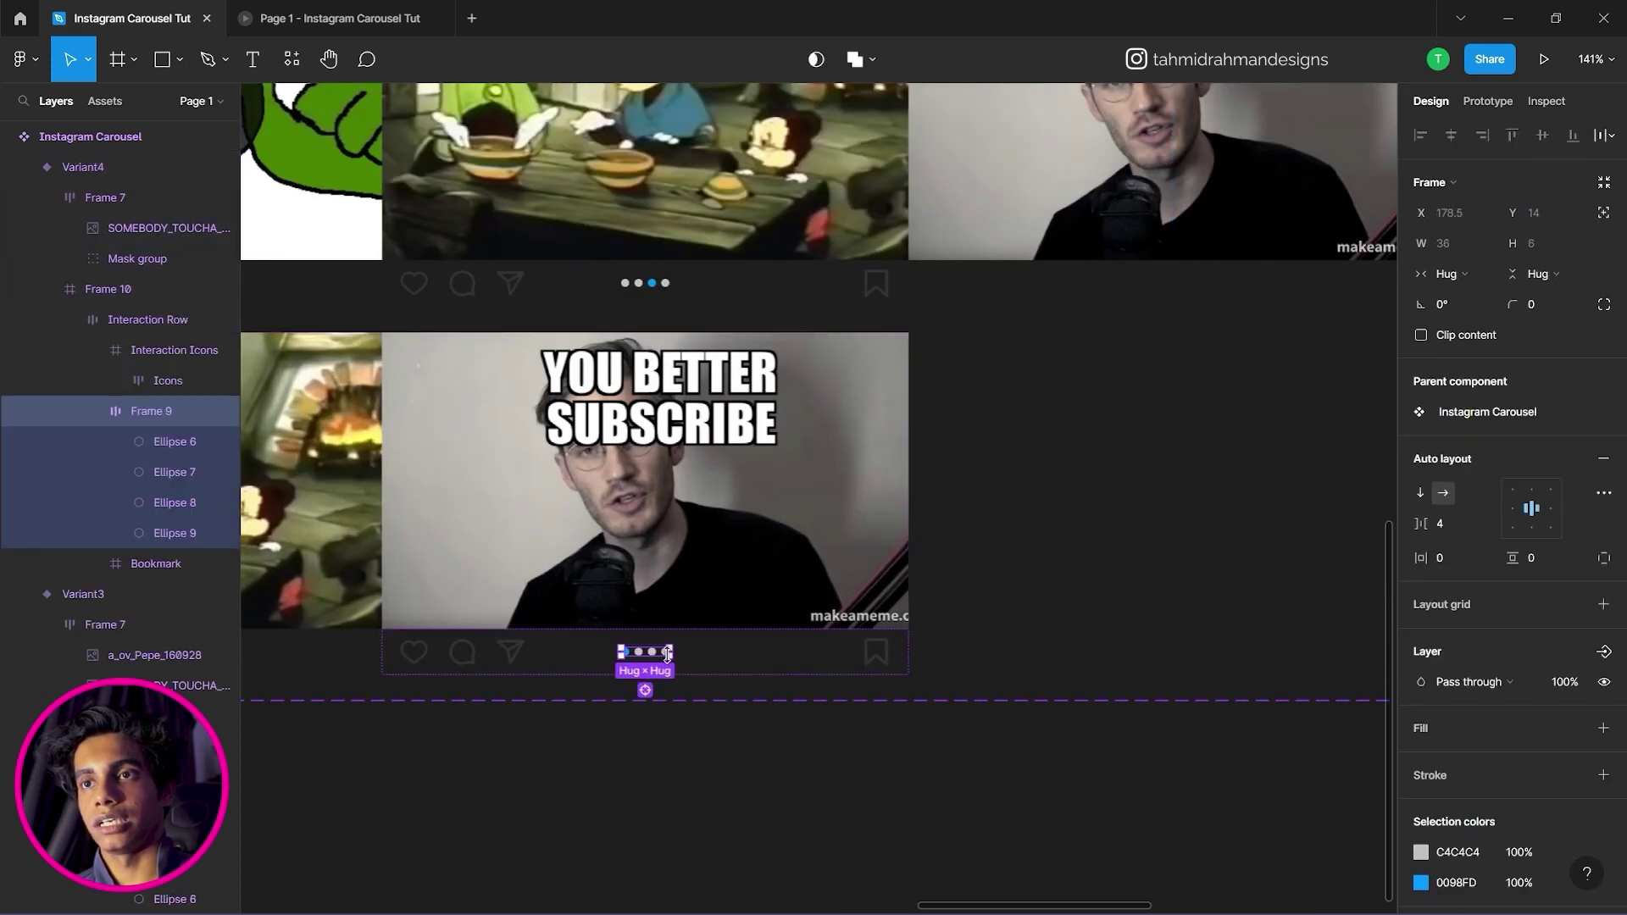
double_click(665, 654)
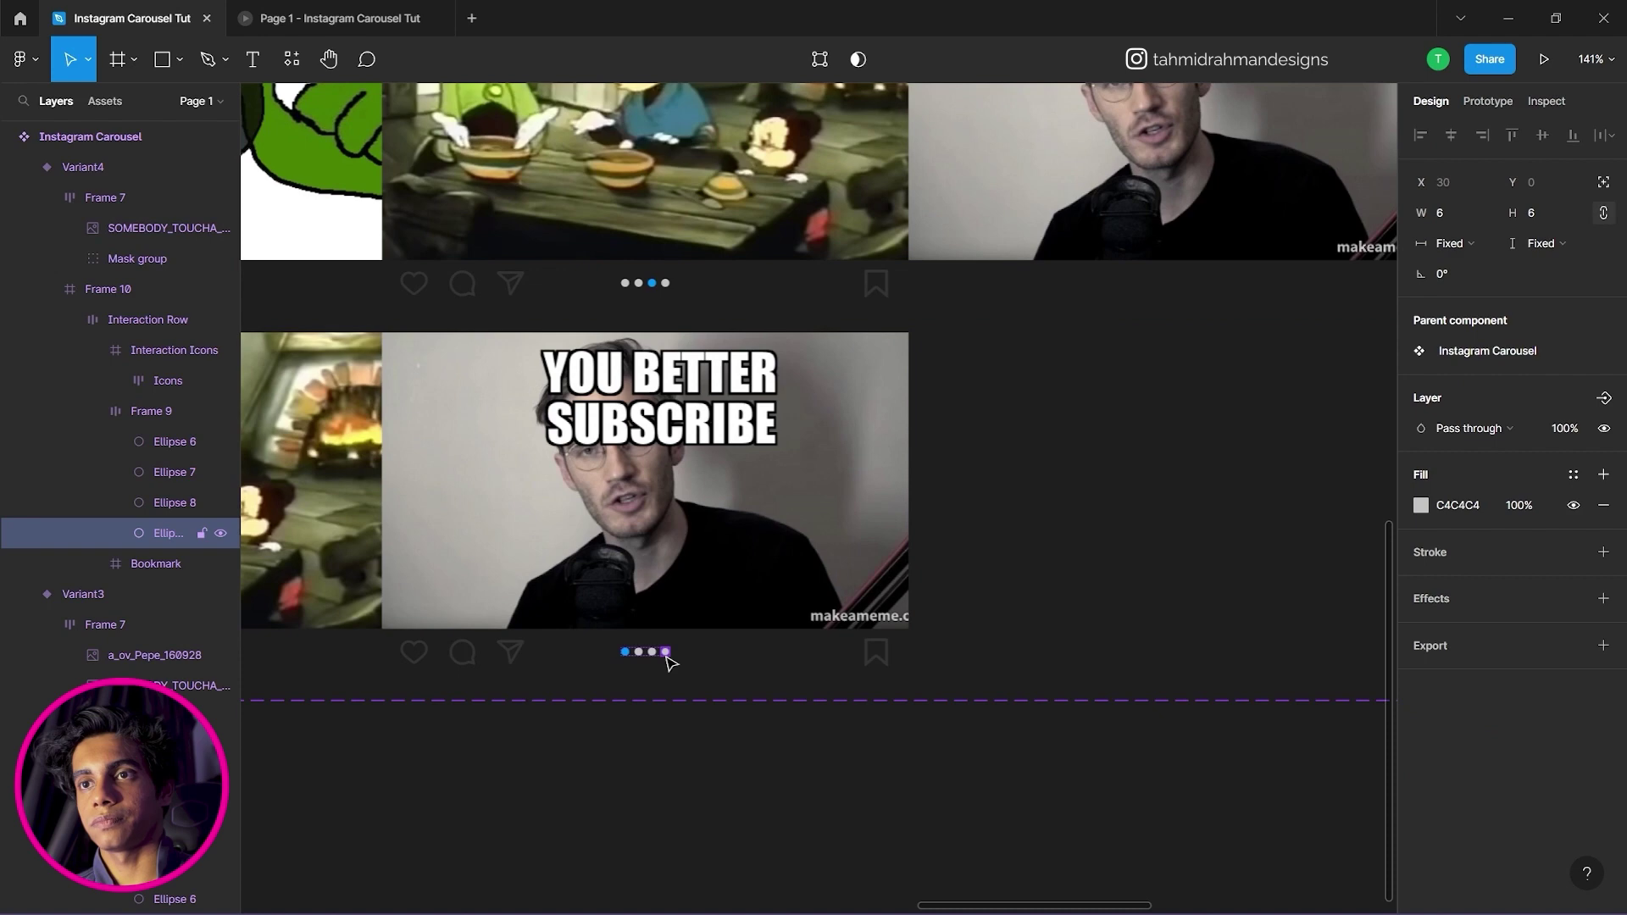
click(1462, 507)
key(ctrl+v)
key(Return)
Set the fill of the first pagination dot in Variant4 to C4C4C4.
click(624, 652)
click(1451, 505)
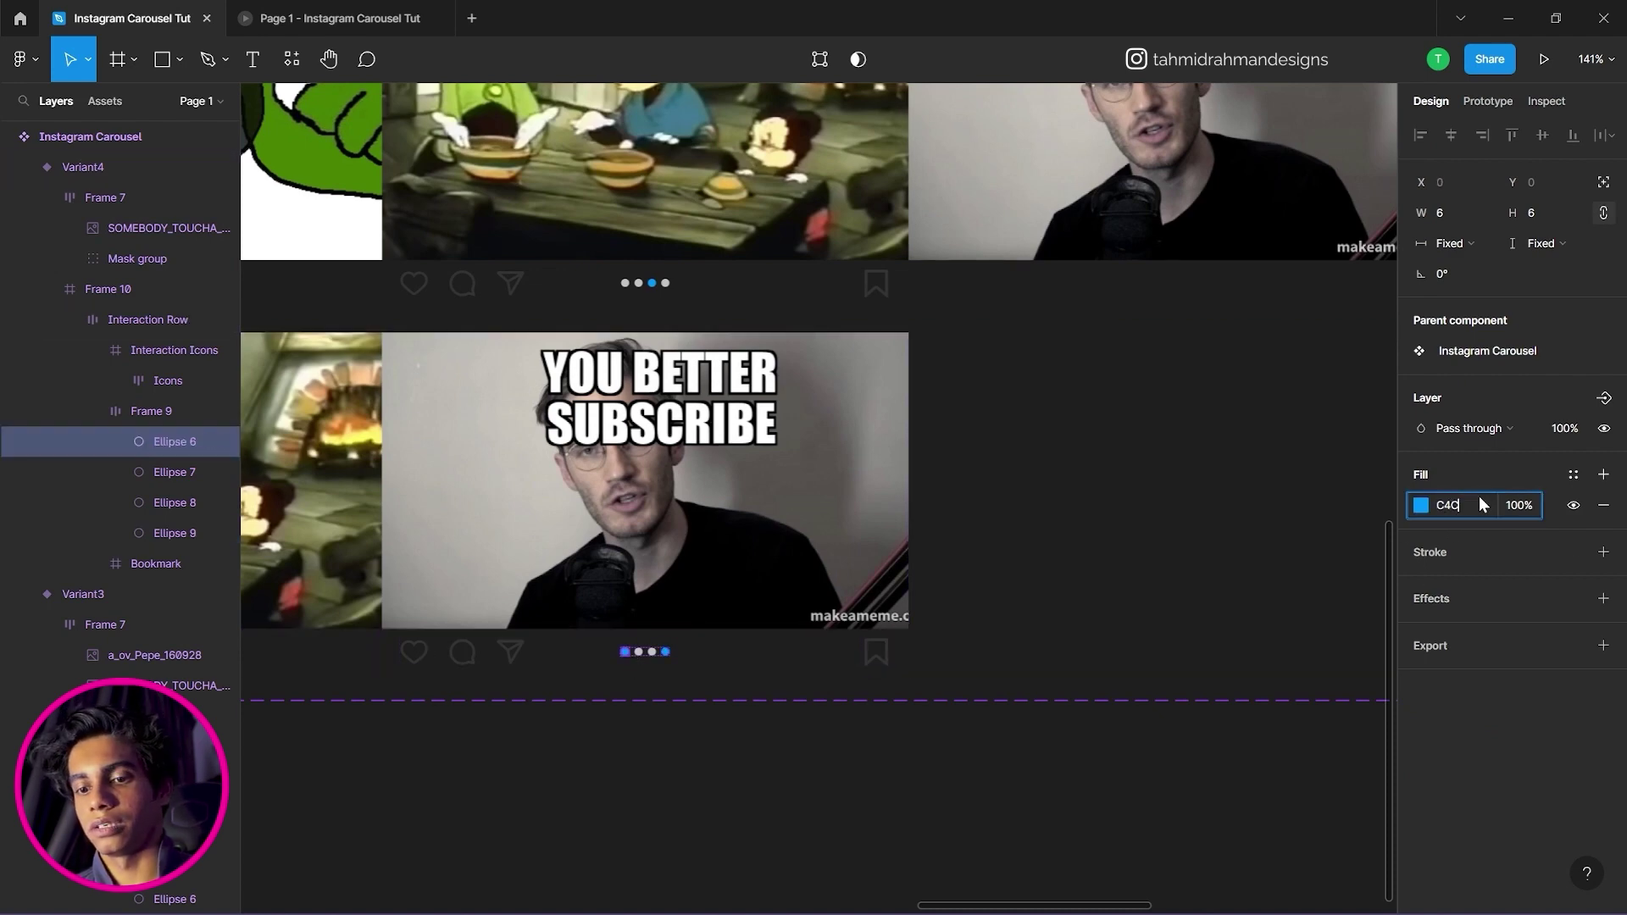
text(C4C4C4)
key(Return)
click(1014, 741)
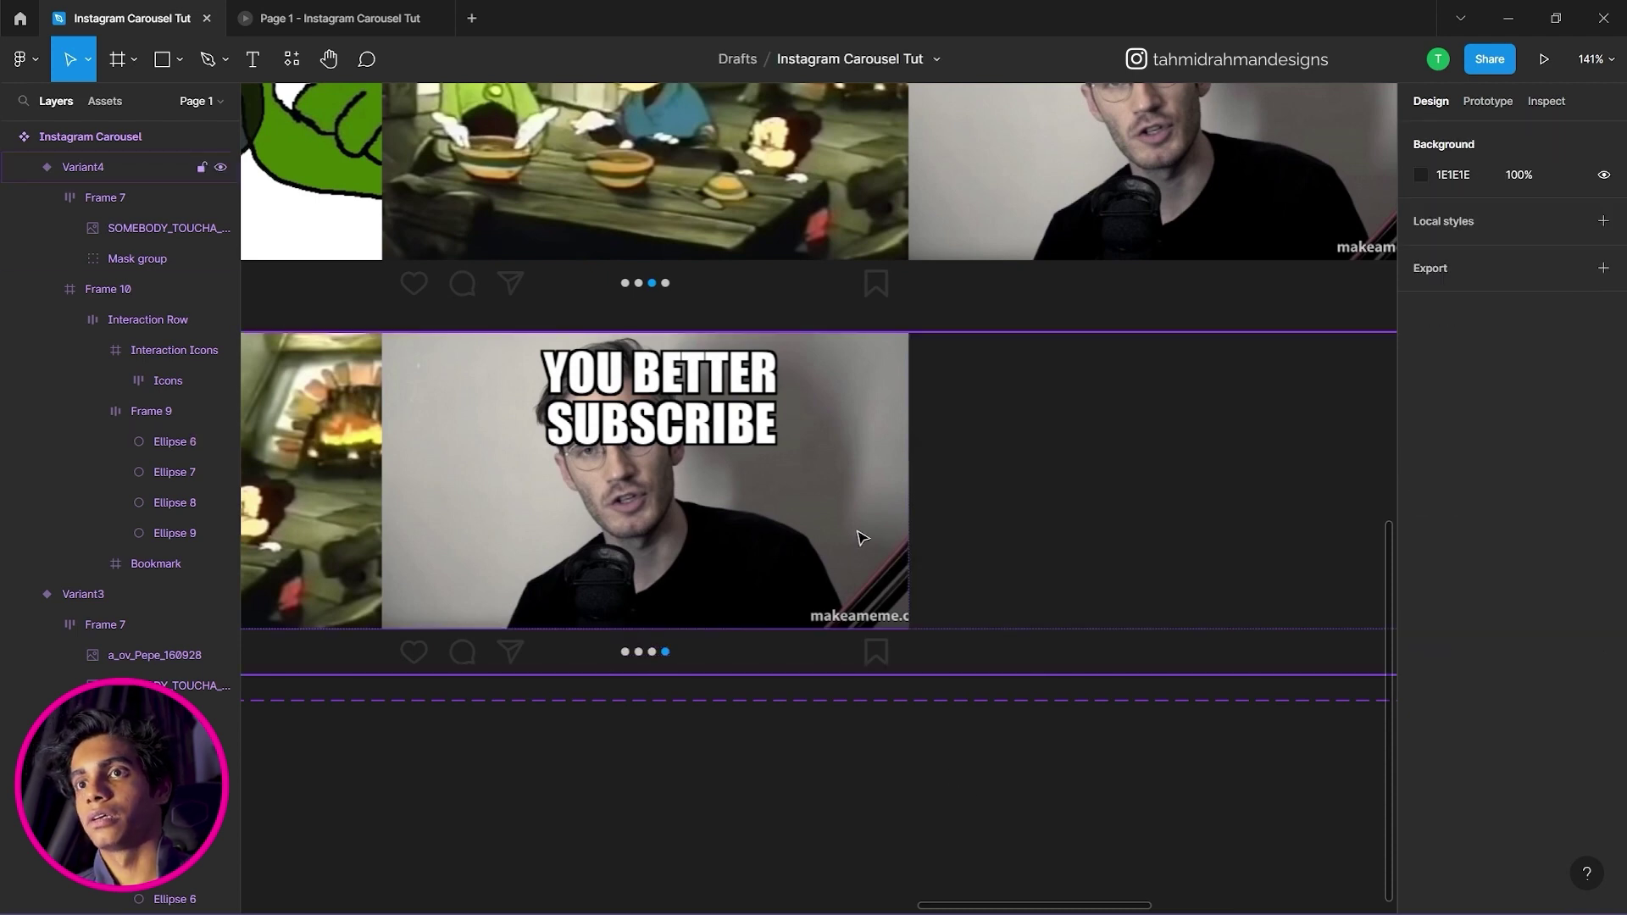
Review the image strips and pagination dots of all four variants in the Instagram Carousel component set, one variant at a time.
scroll(860, 538, down, 3)
scroll(860, 543, down, 2)
drag(861, 543, 763, 688)
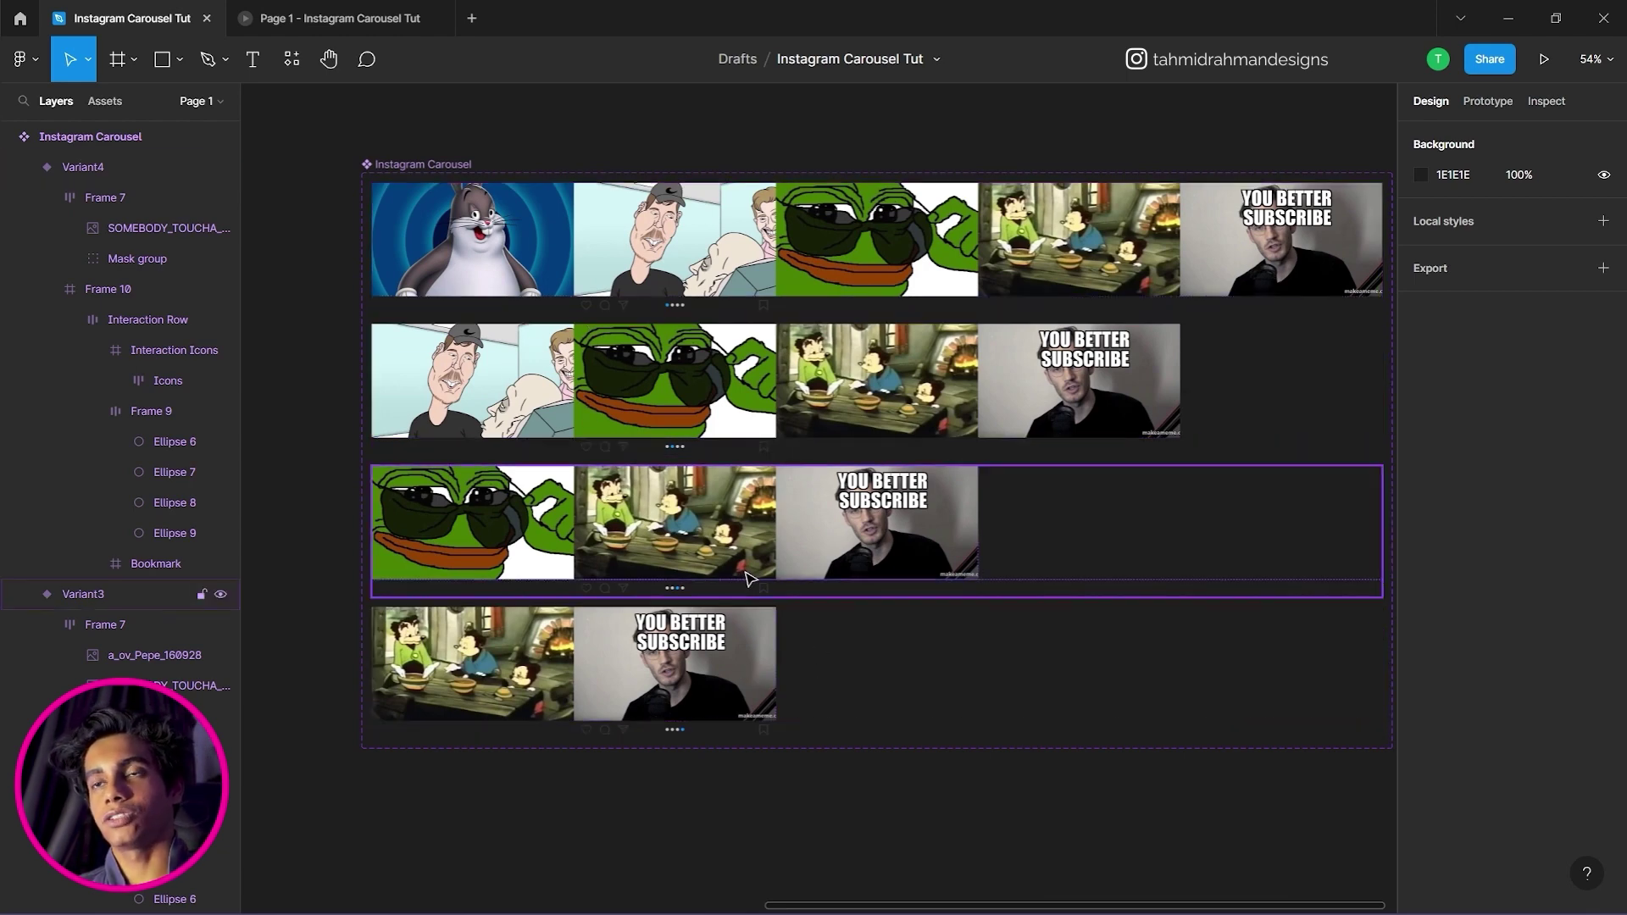
scroll(746, 579, up, 1)
scroll(737, 574, down, 1)
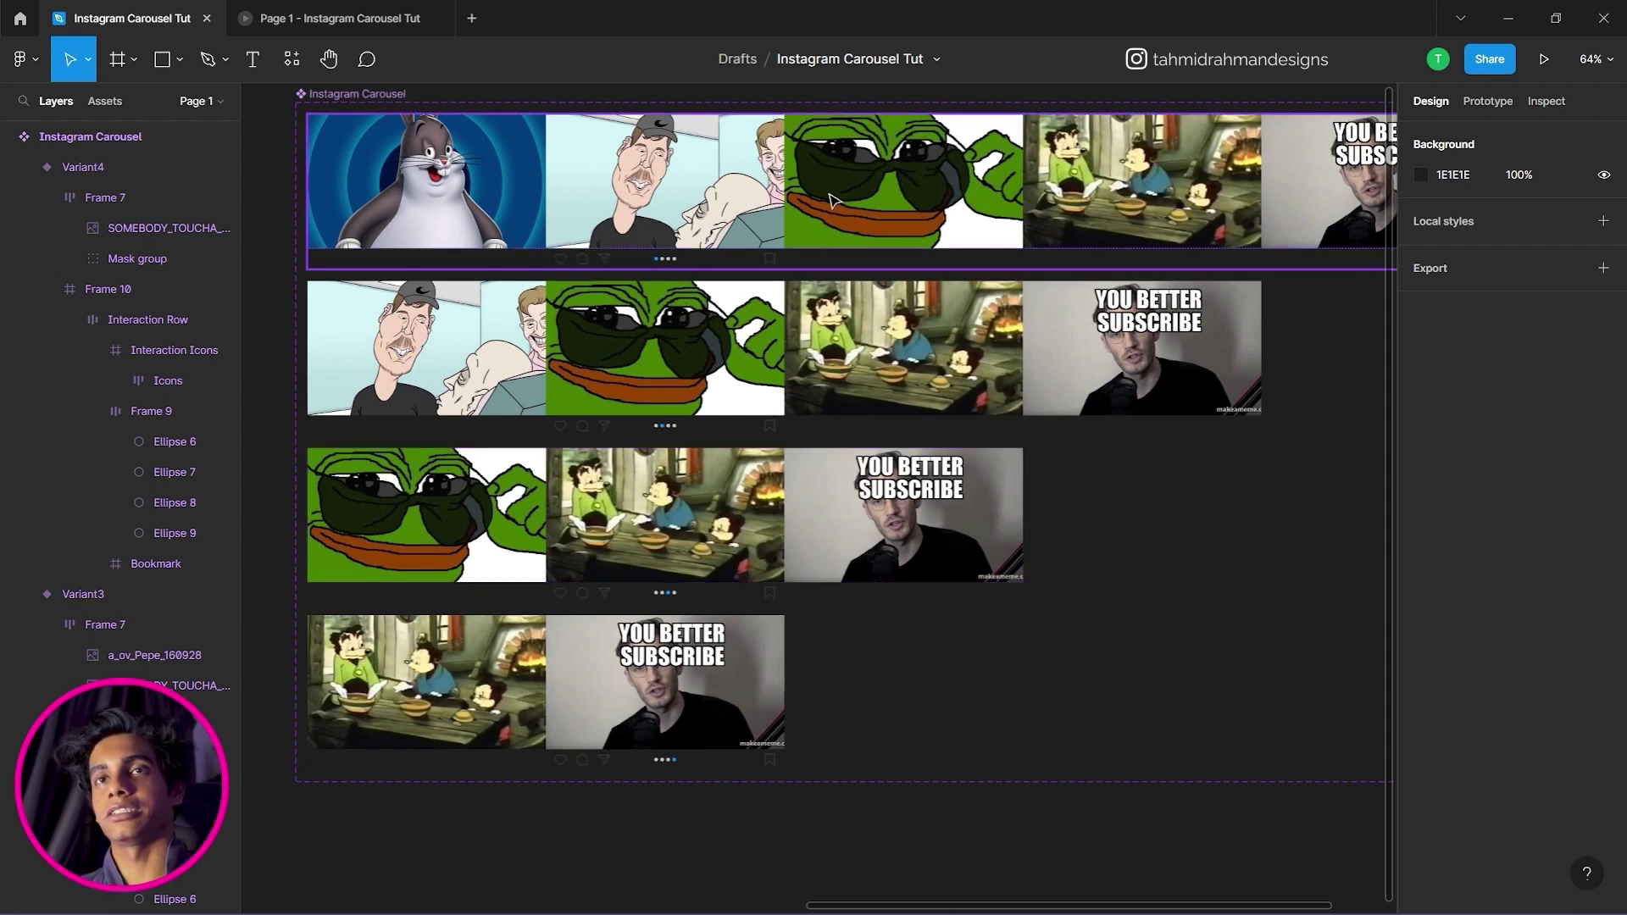
click(746, 179)
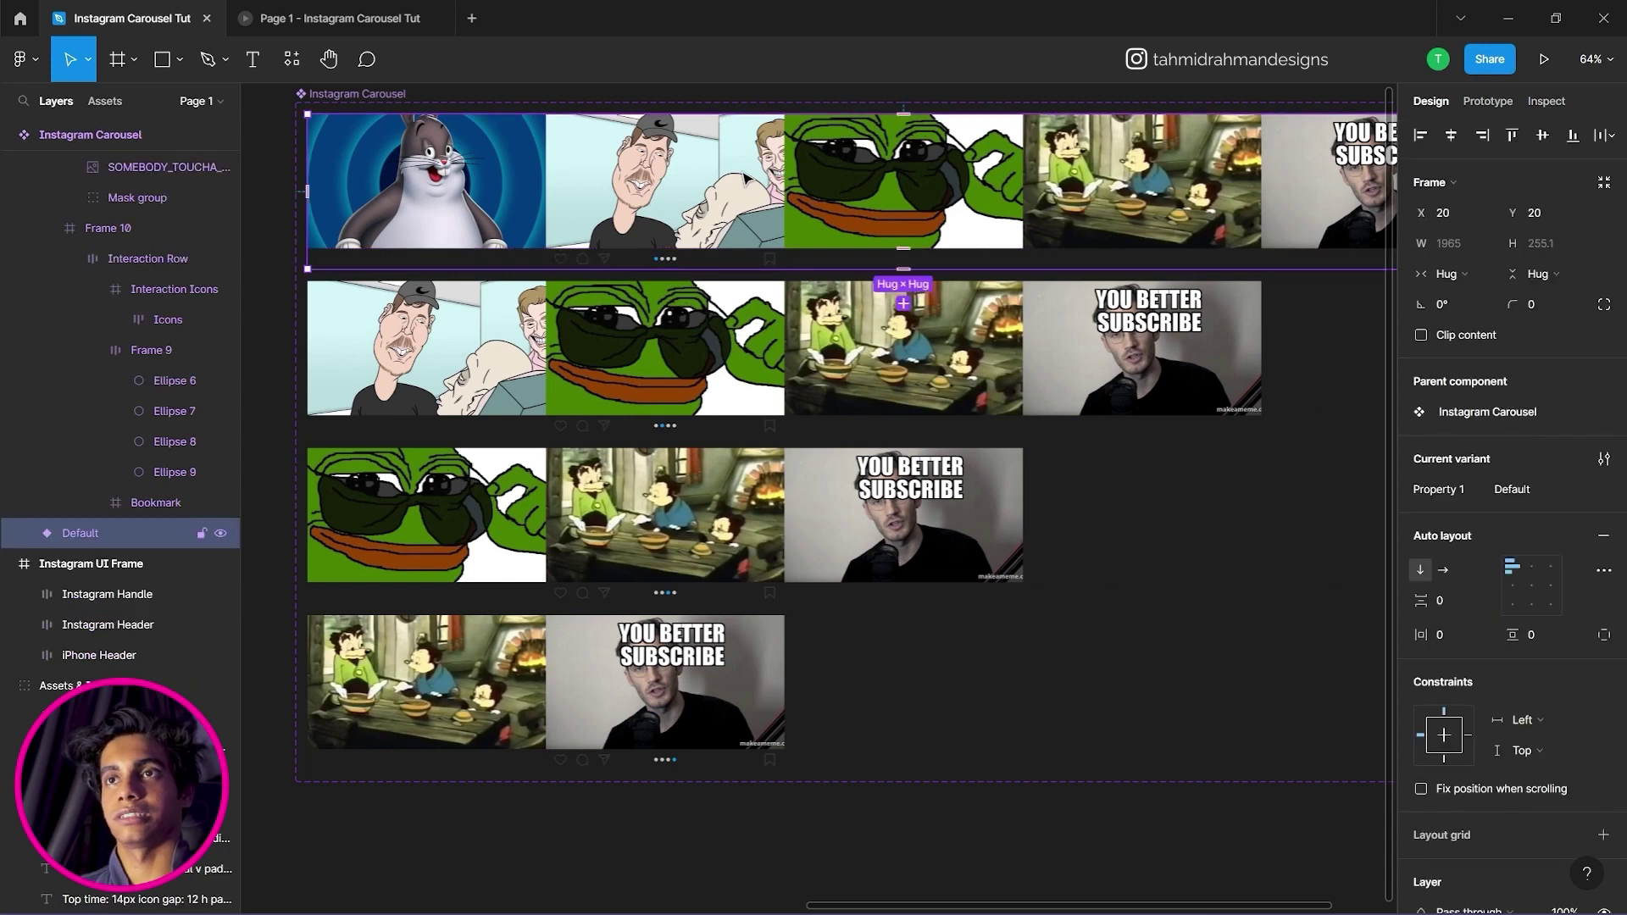
click(694, 377)
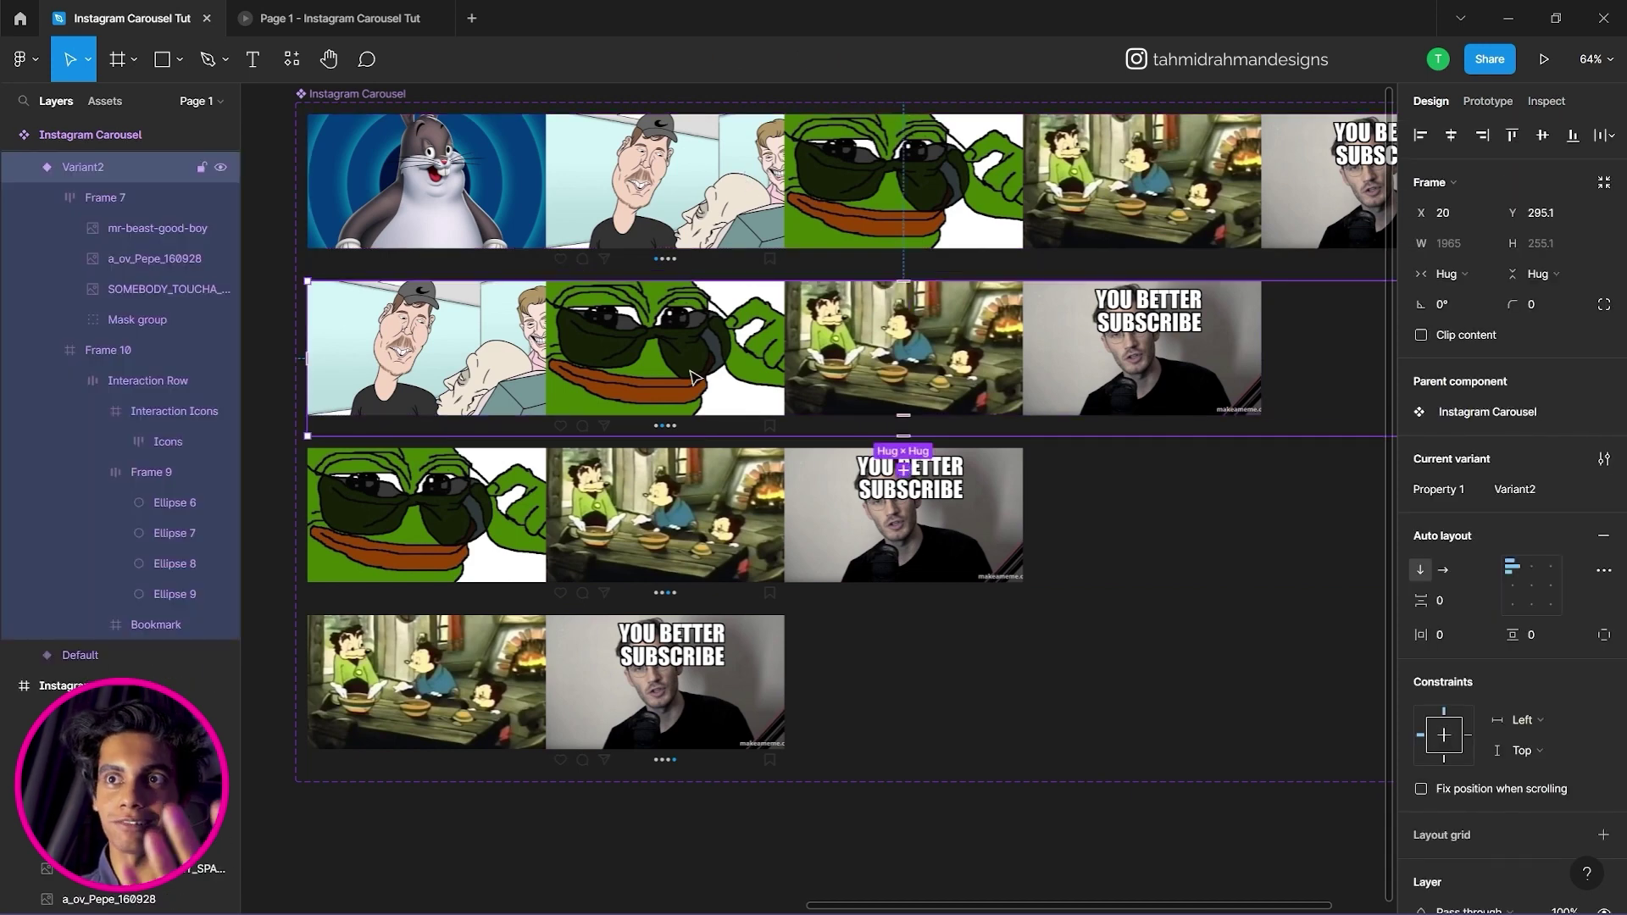
click(680, 503)
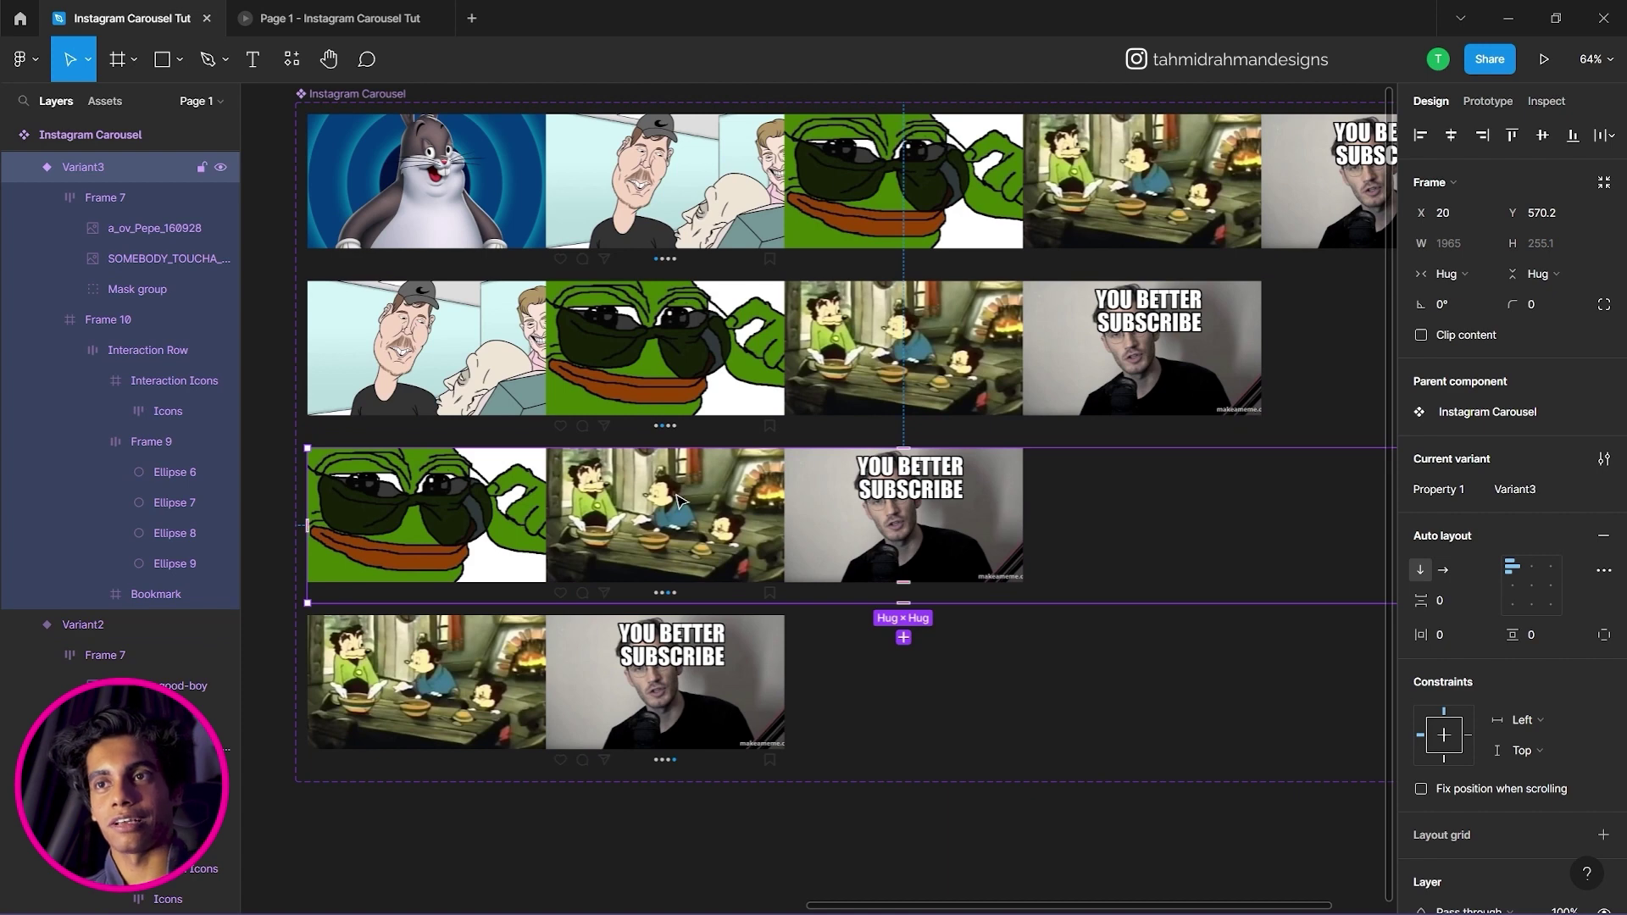
click(680, 670)
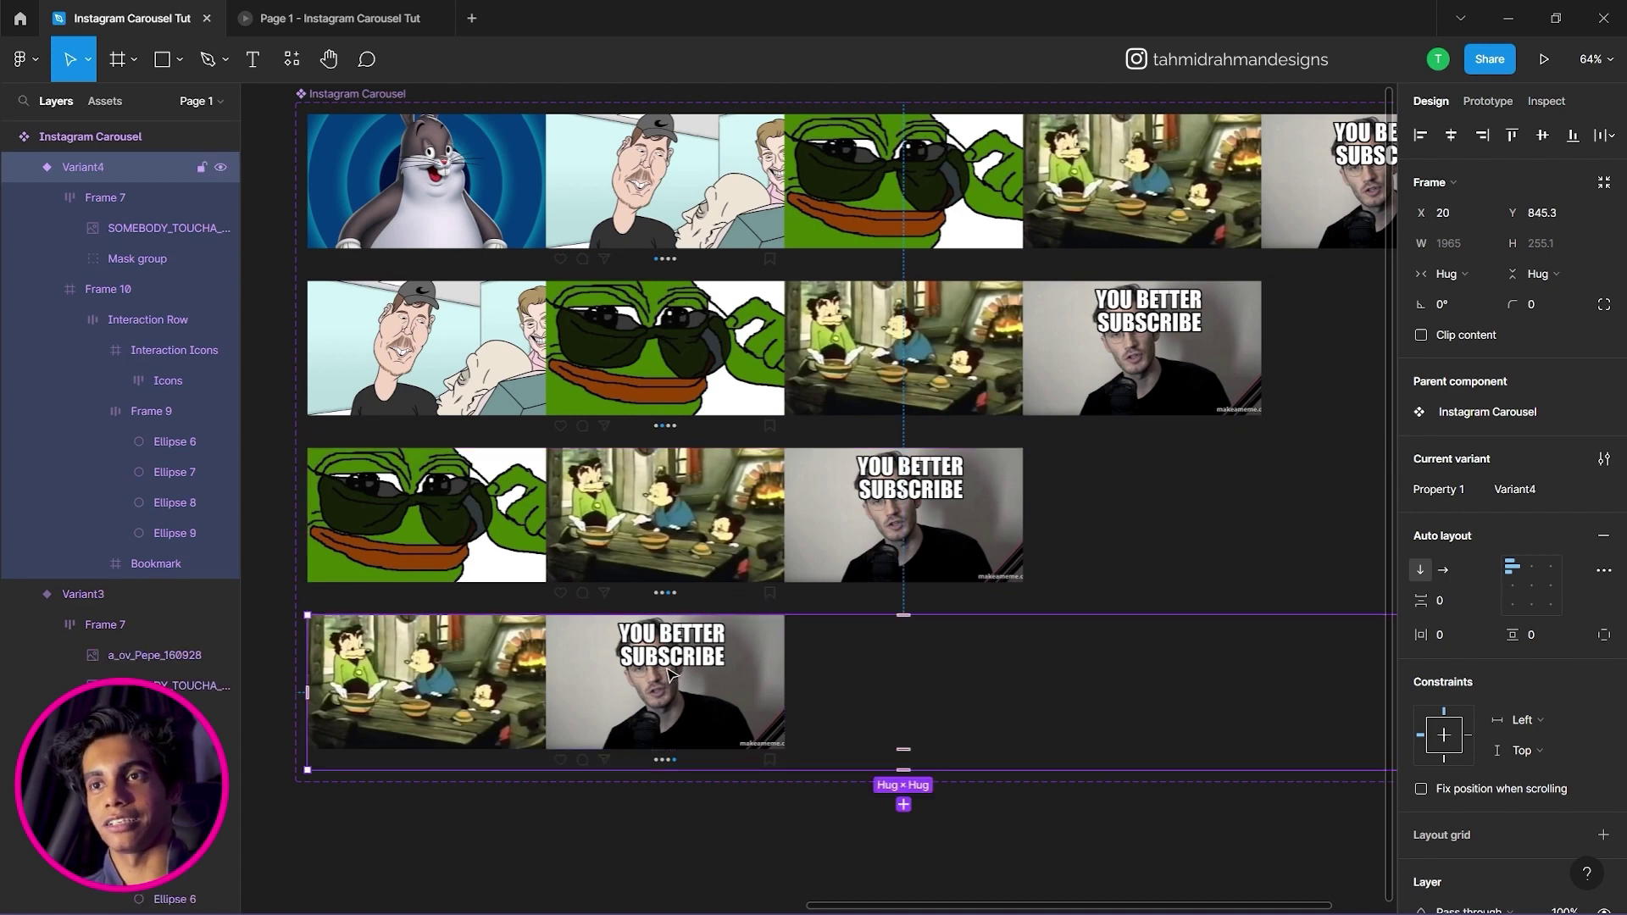
click(675, 248)
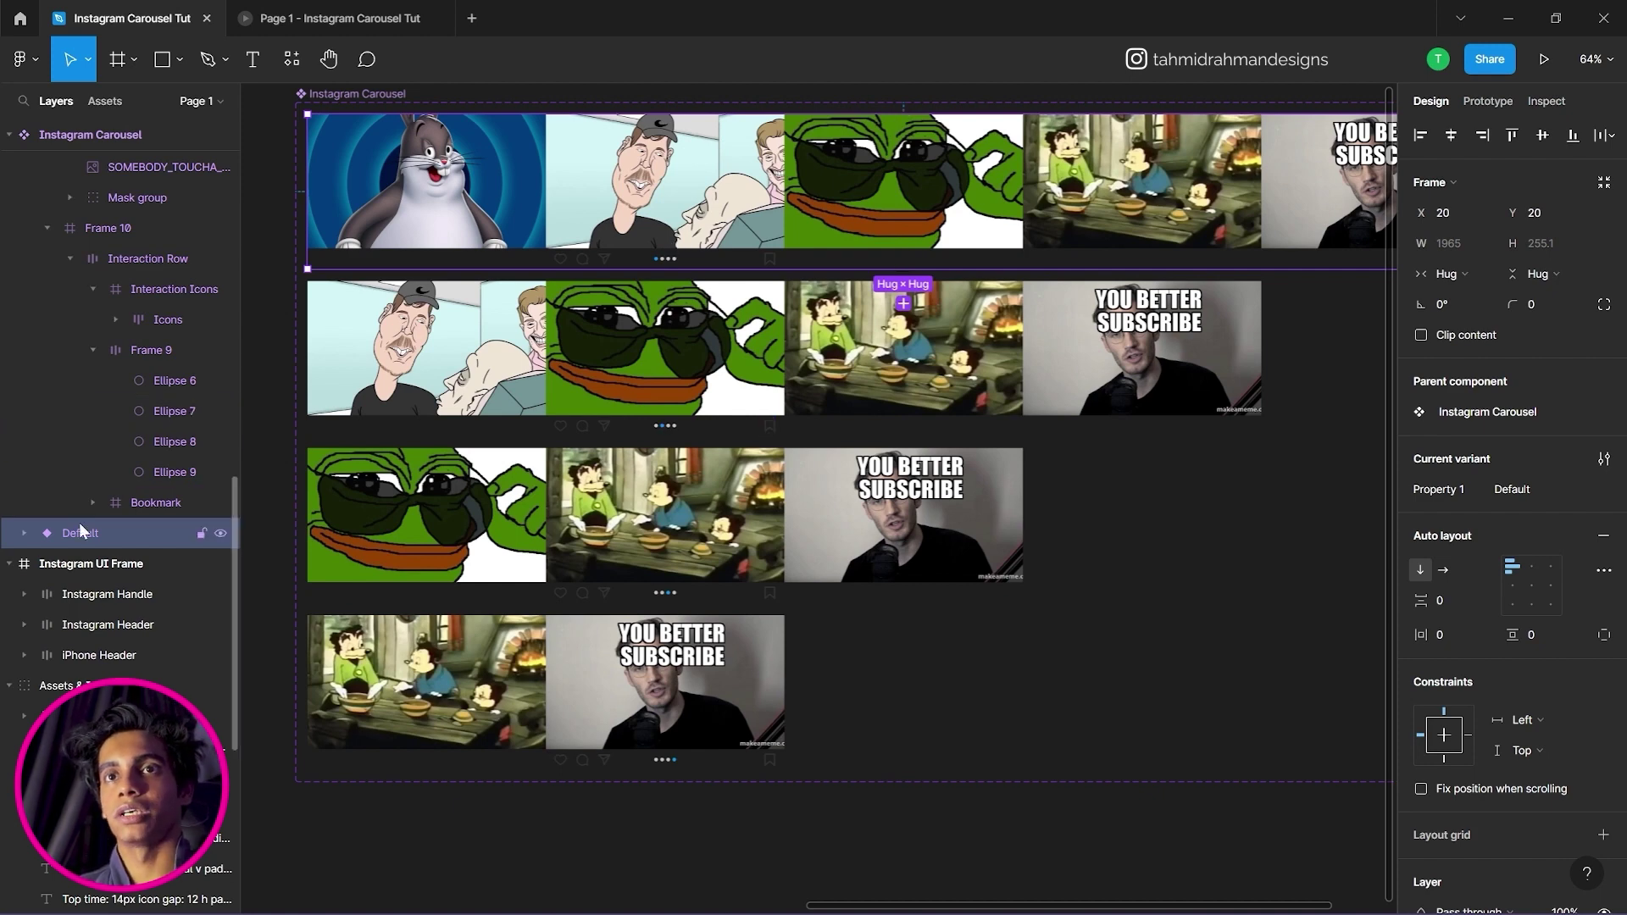
Collapse the nested layers of Variant4, Variant3 and Variant2 within the Instagram Carousel component set.
scroll(225, 462, up, 3)
scroll(245, 447, up, 4)
click(498, 428)
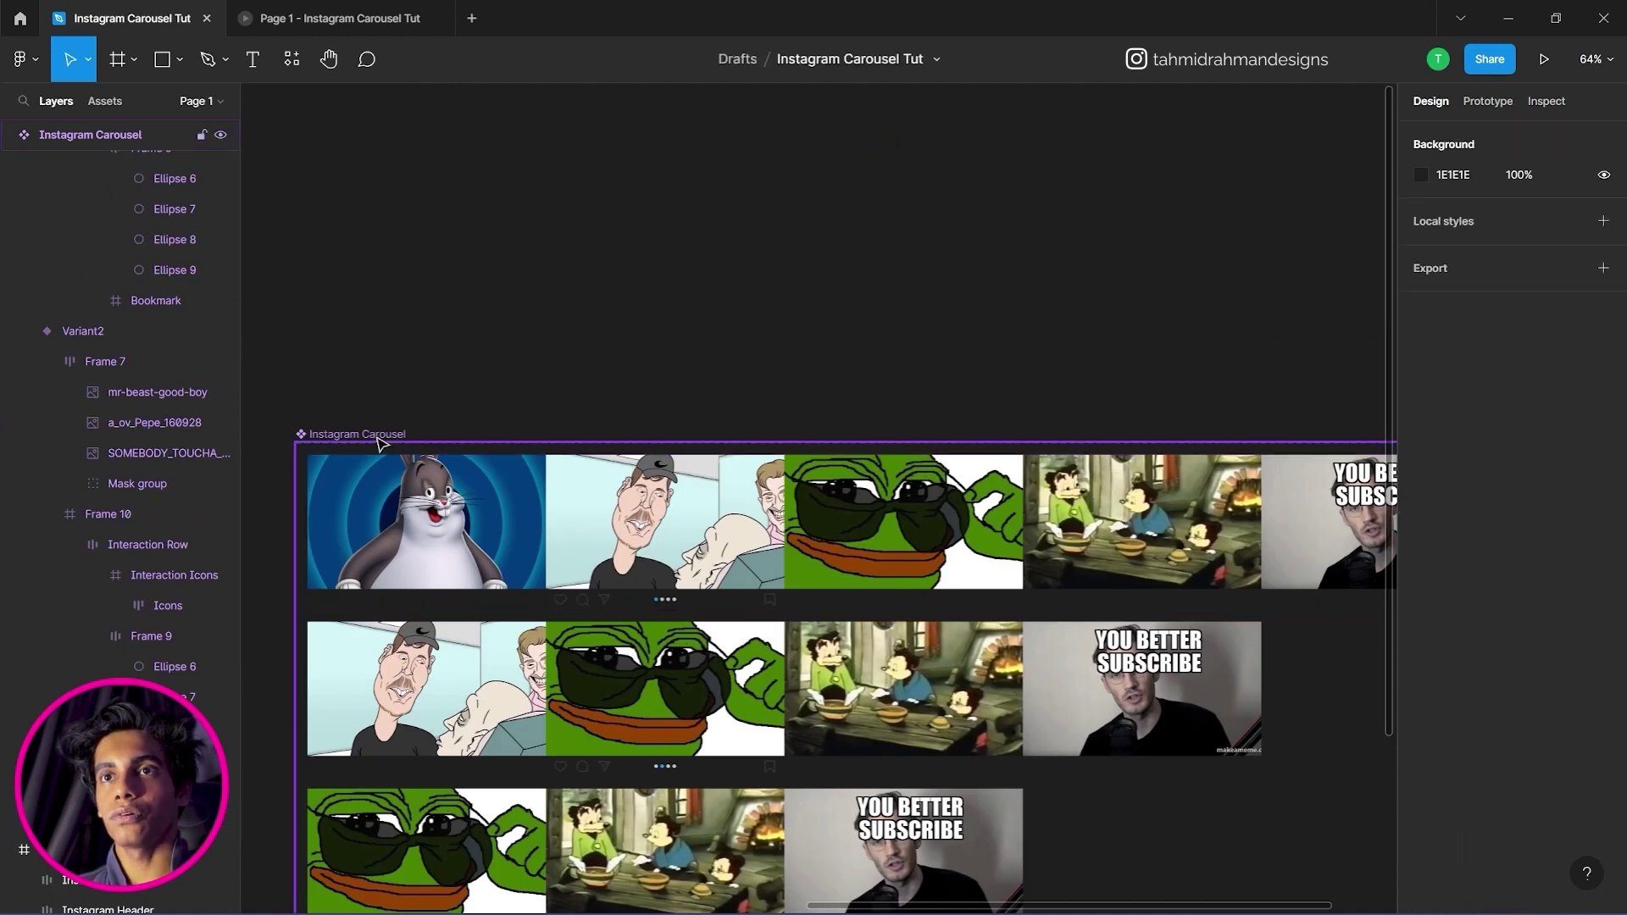
click(382, 436)
scroll(123, 314, up, 4)
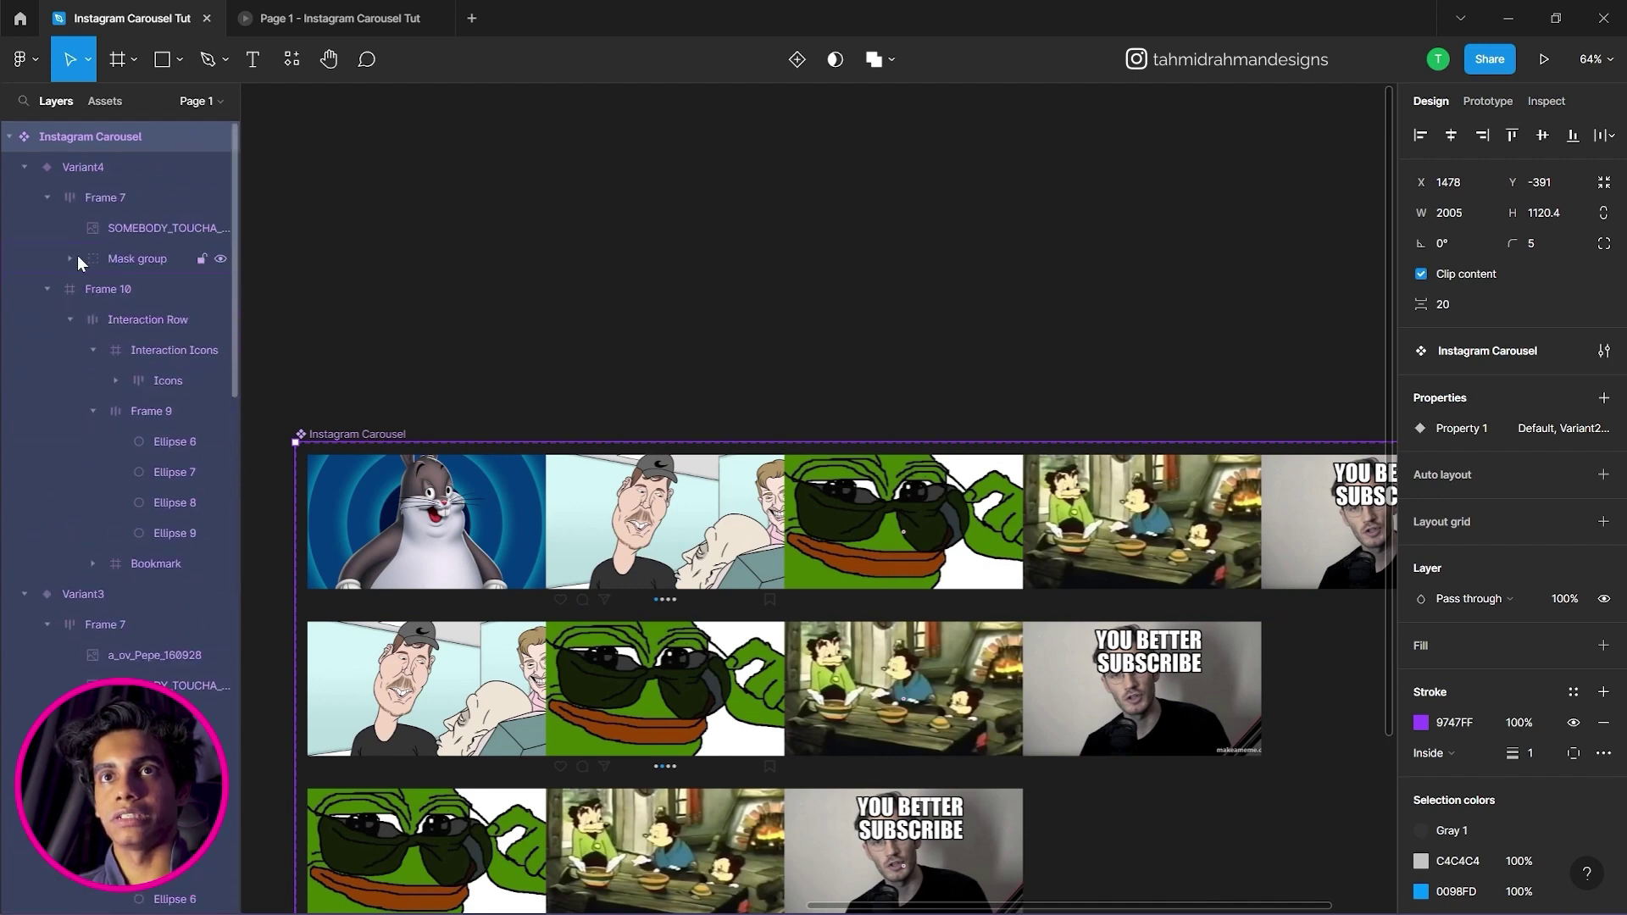
click(23, 196)
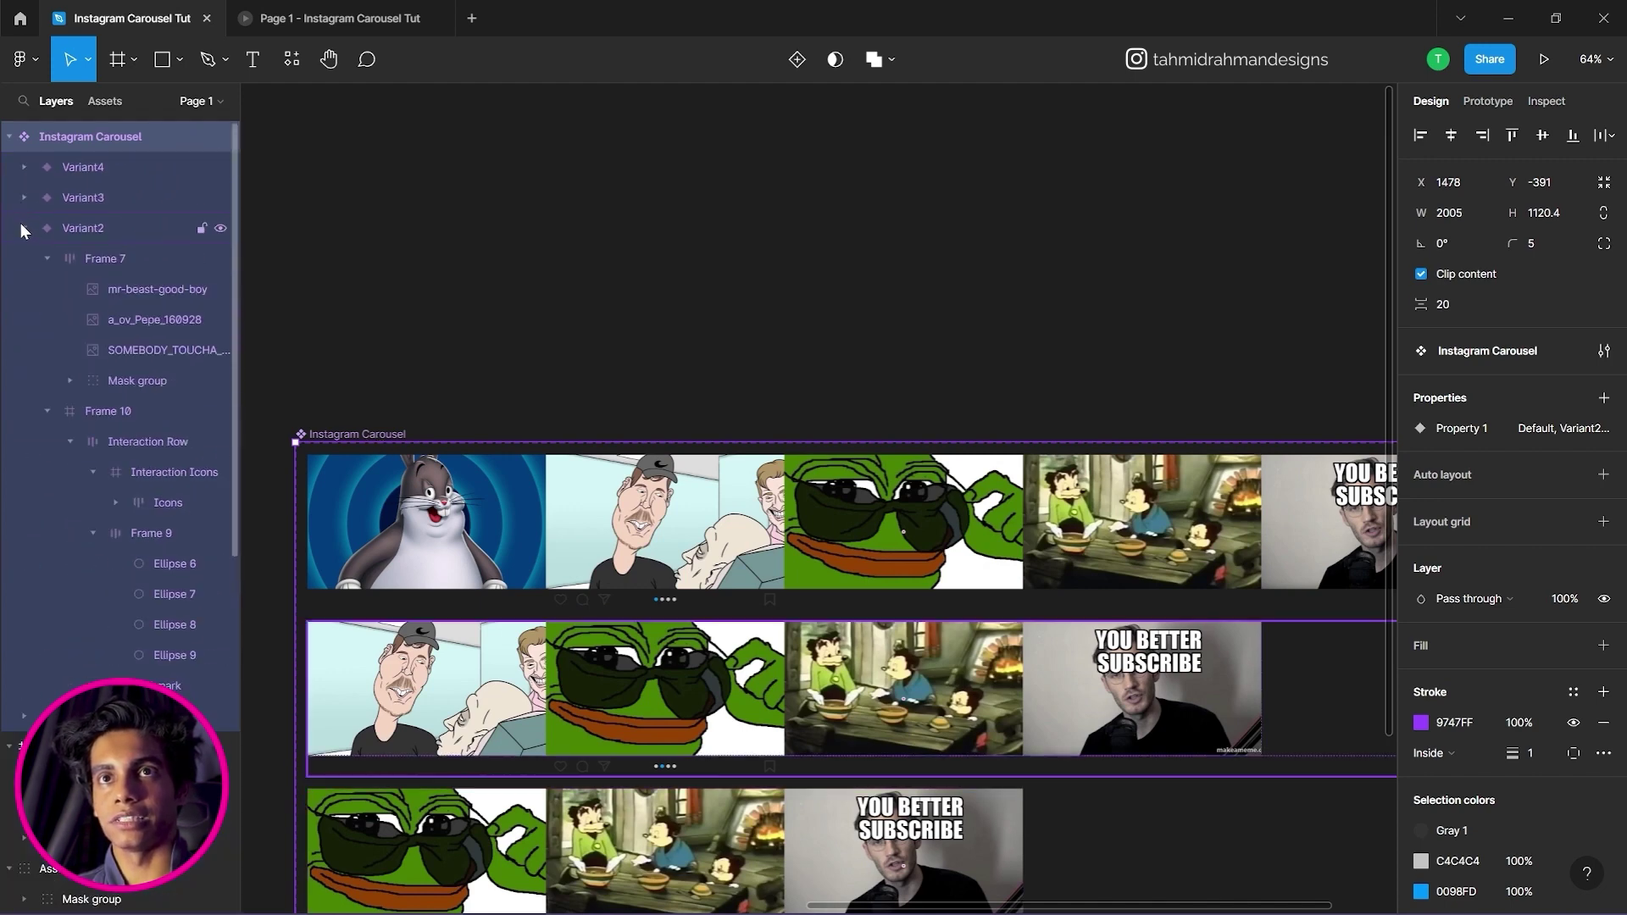
click(21, 227)
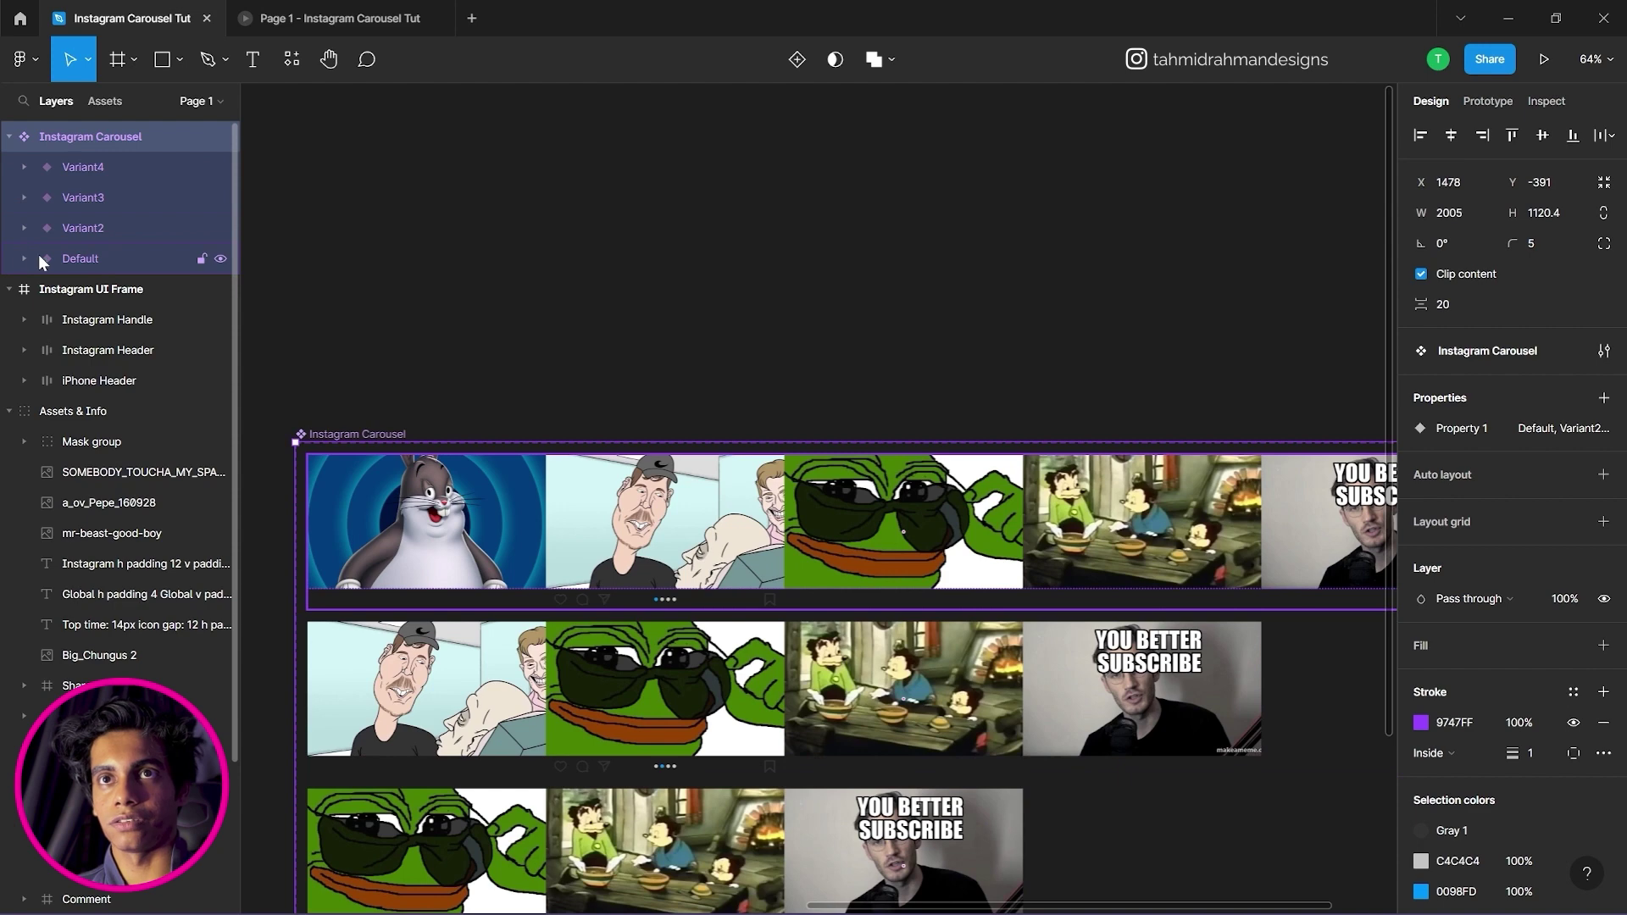
scroll(393, 334, down, 5)
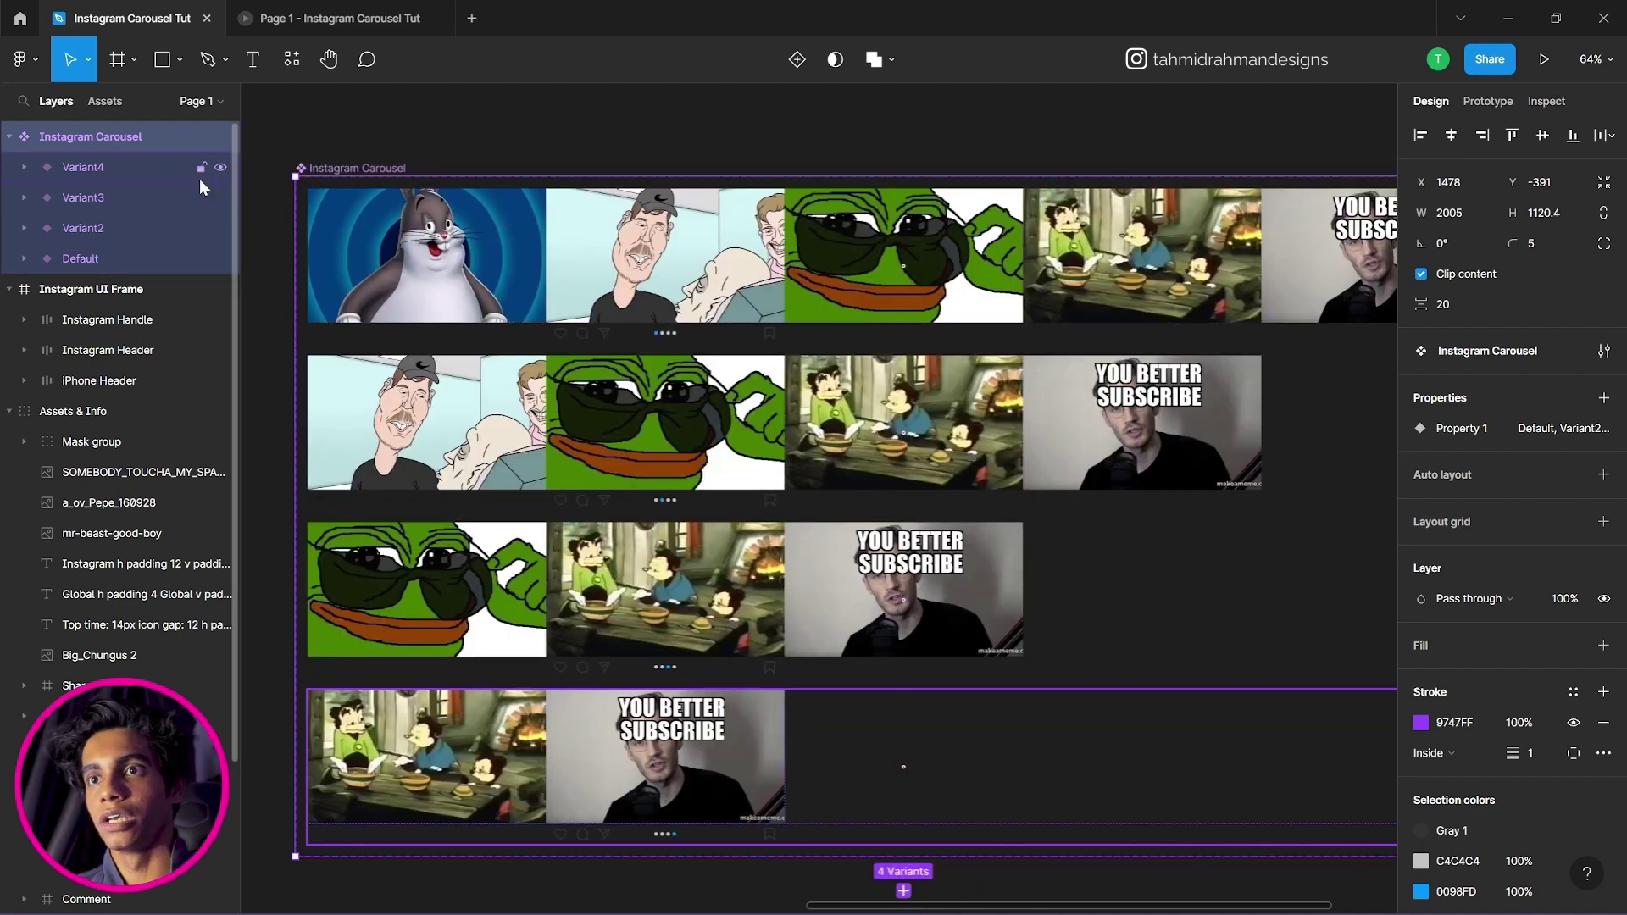
Rename the variant property to Image and set its value for the Default variant to 1.
click(99, 258)
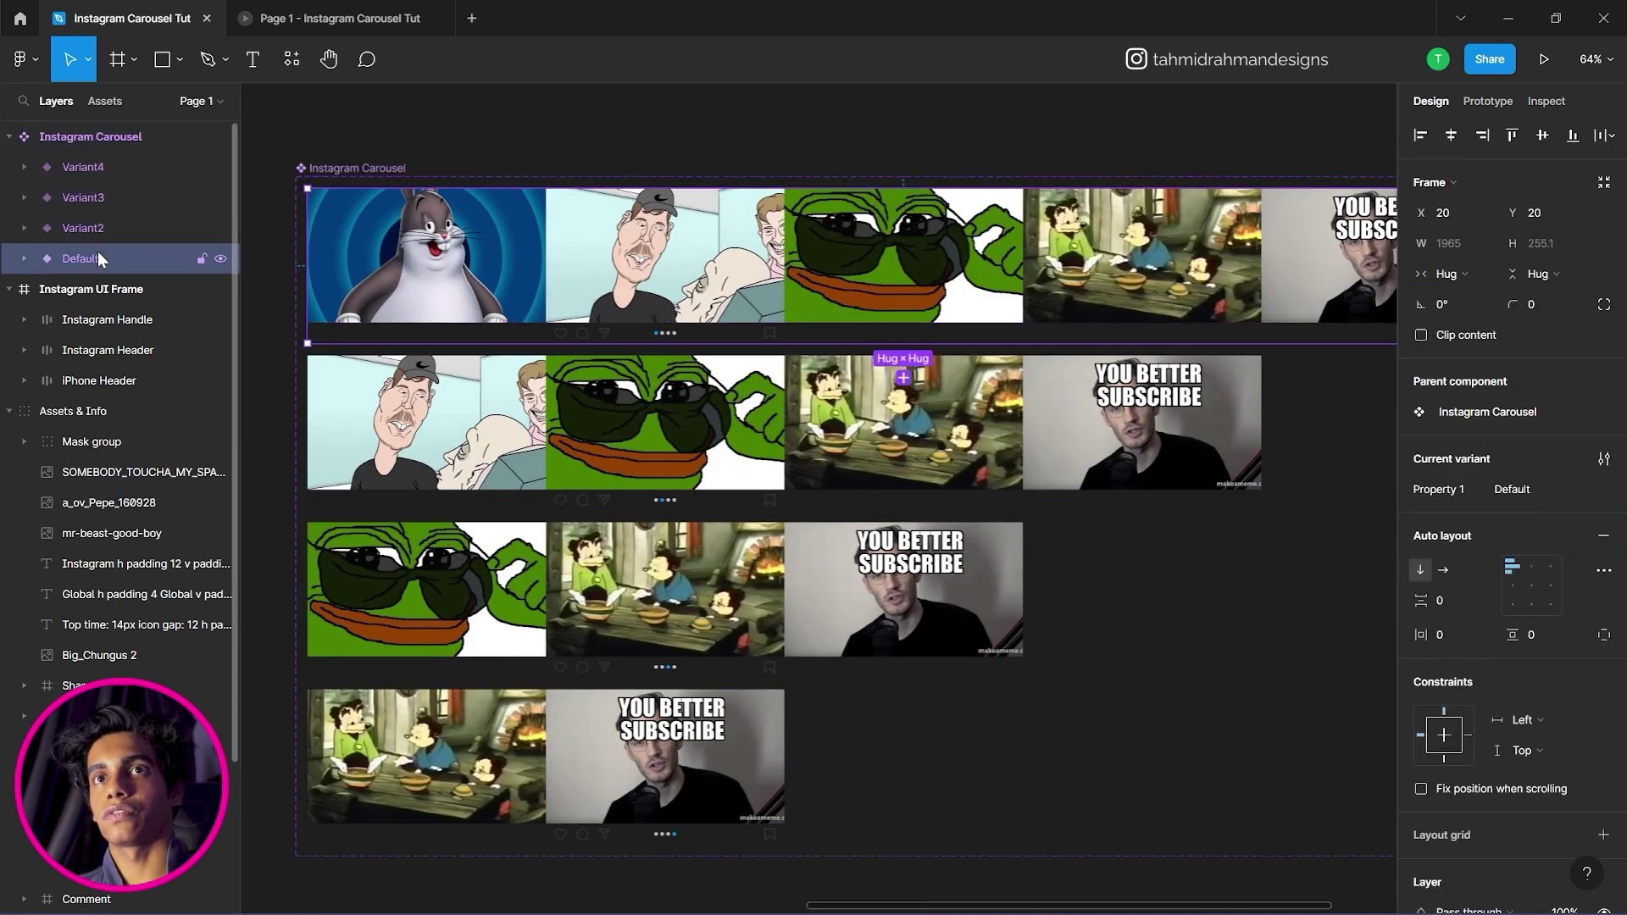
double_click(1442, 492)
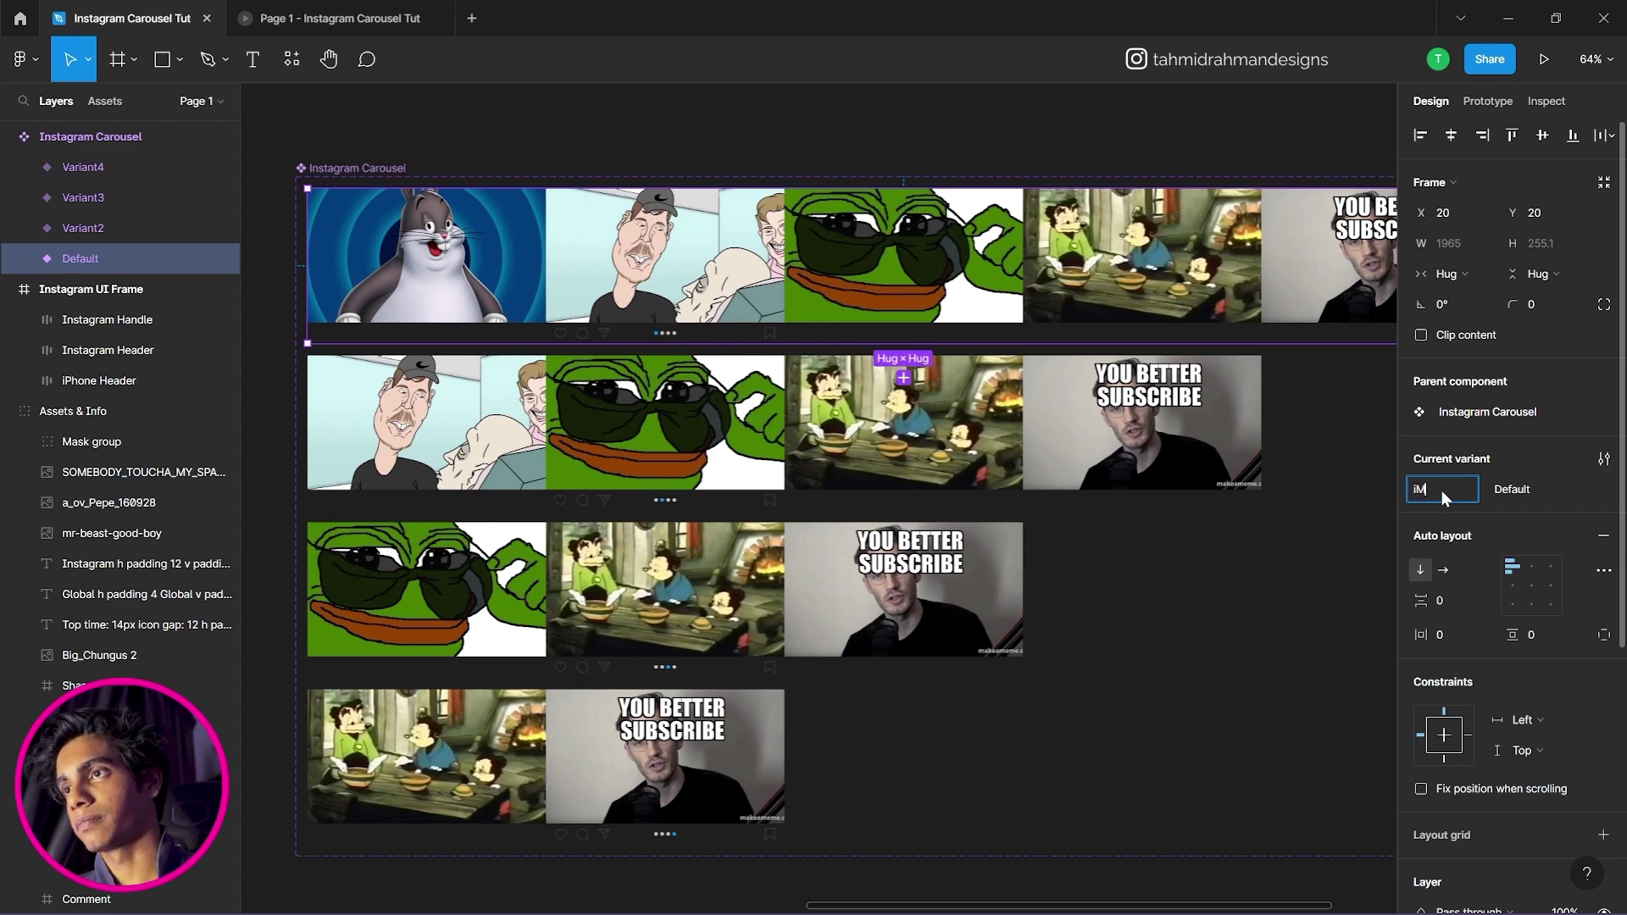
text(Image)
key(Return)
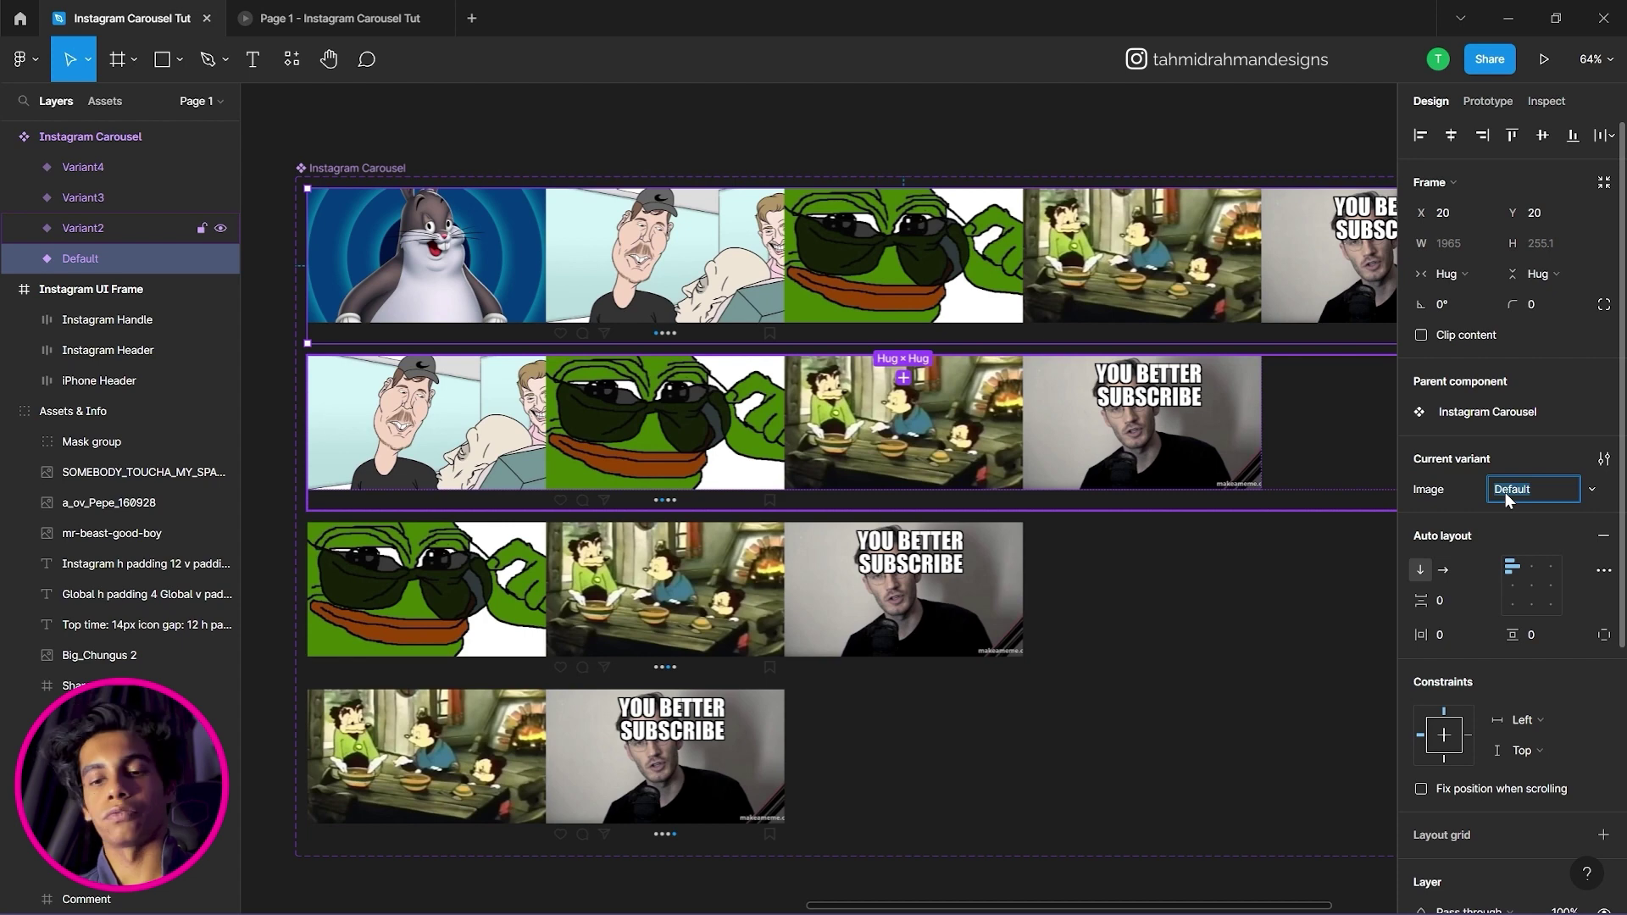
key(Return)
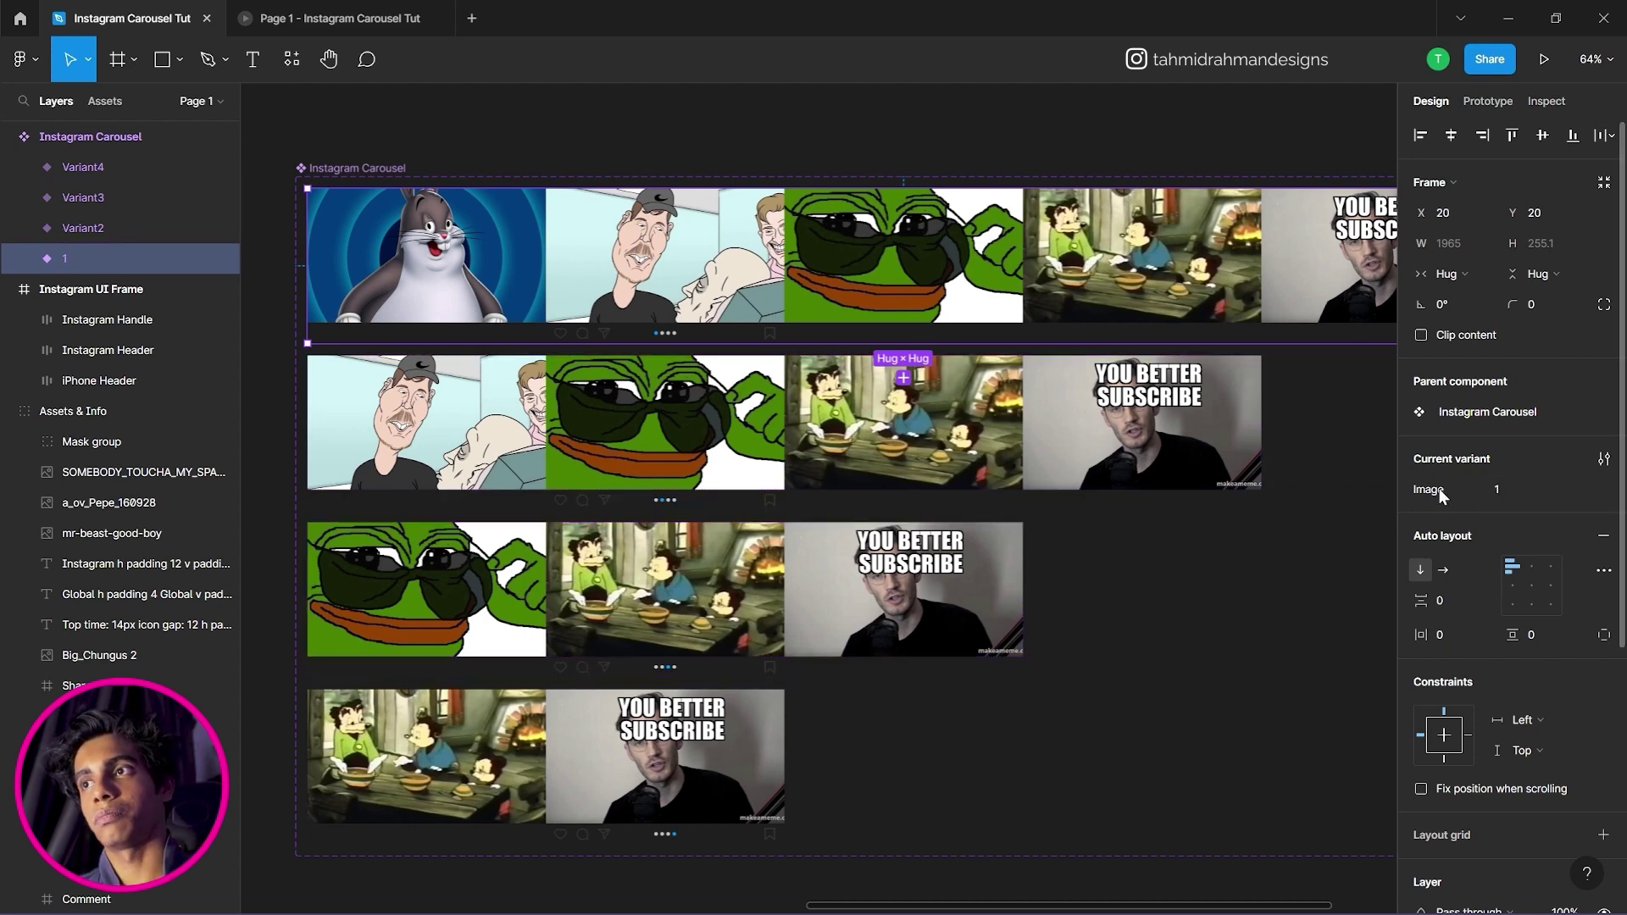
Set the Image property to 2 for Variant2, 3 for Variant3 and 4 for Variant4.
click(618, 403)
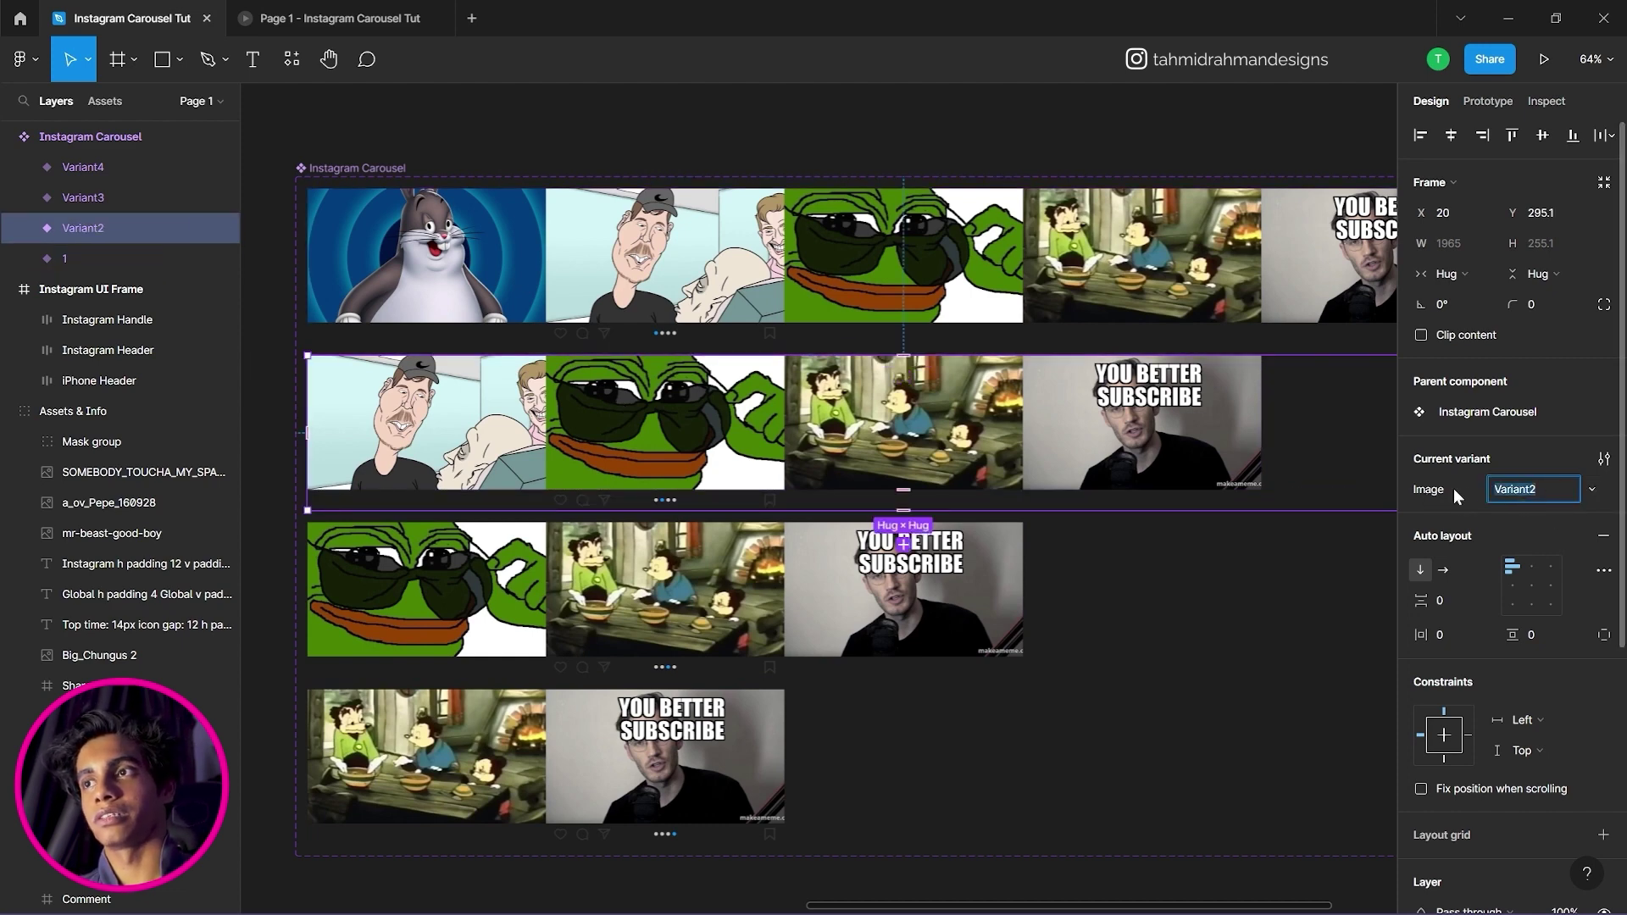
text(2)
key(Return)
click(1246, 551)
click(1535, 496)
text(3)
click(612, 731)
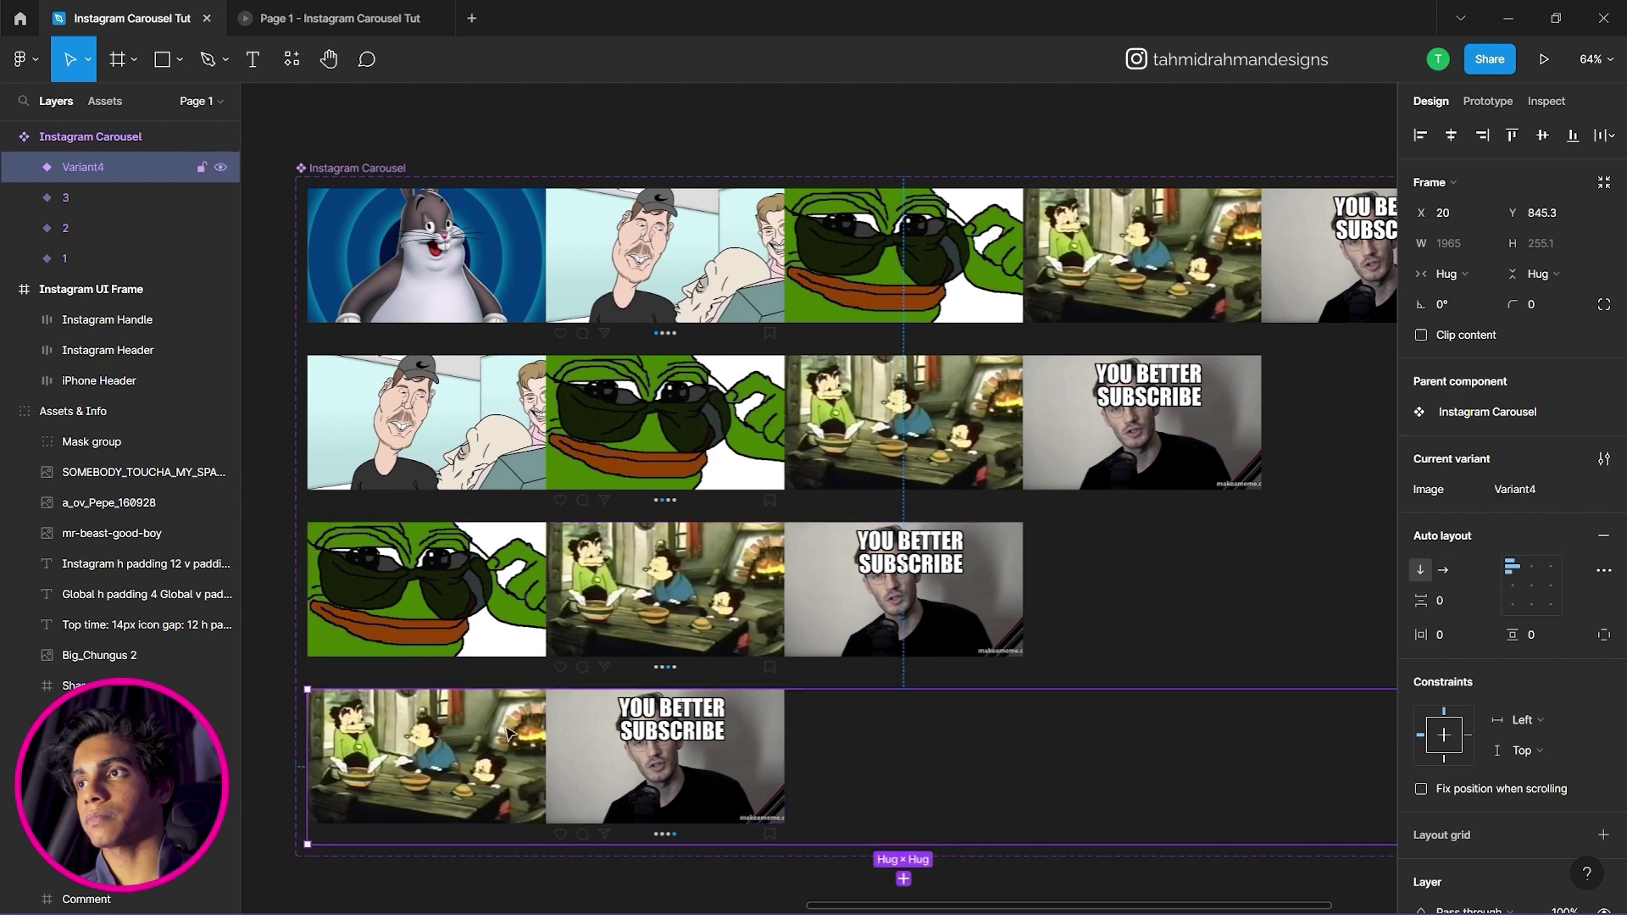
click(1526, 489)
text(4)
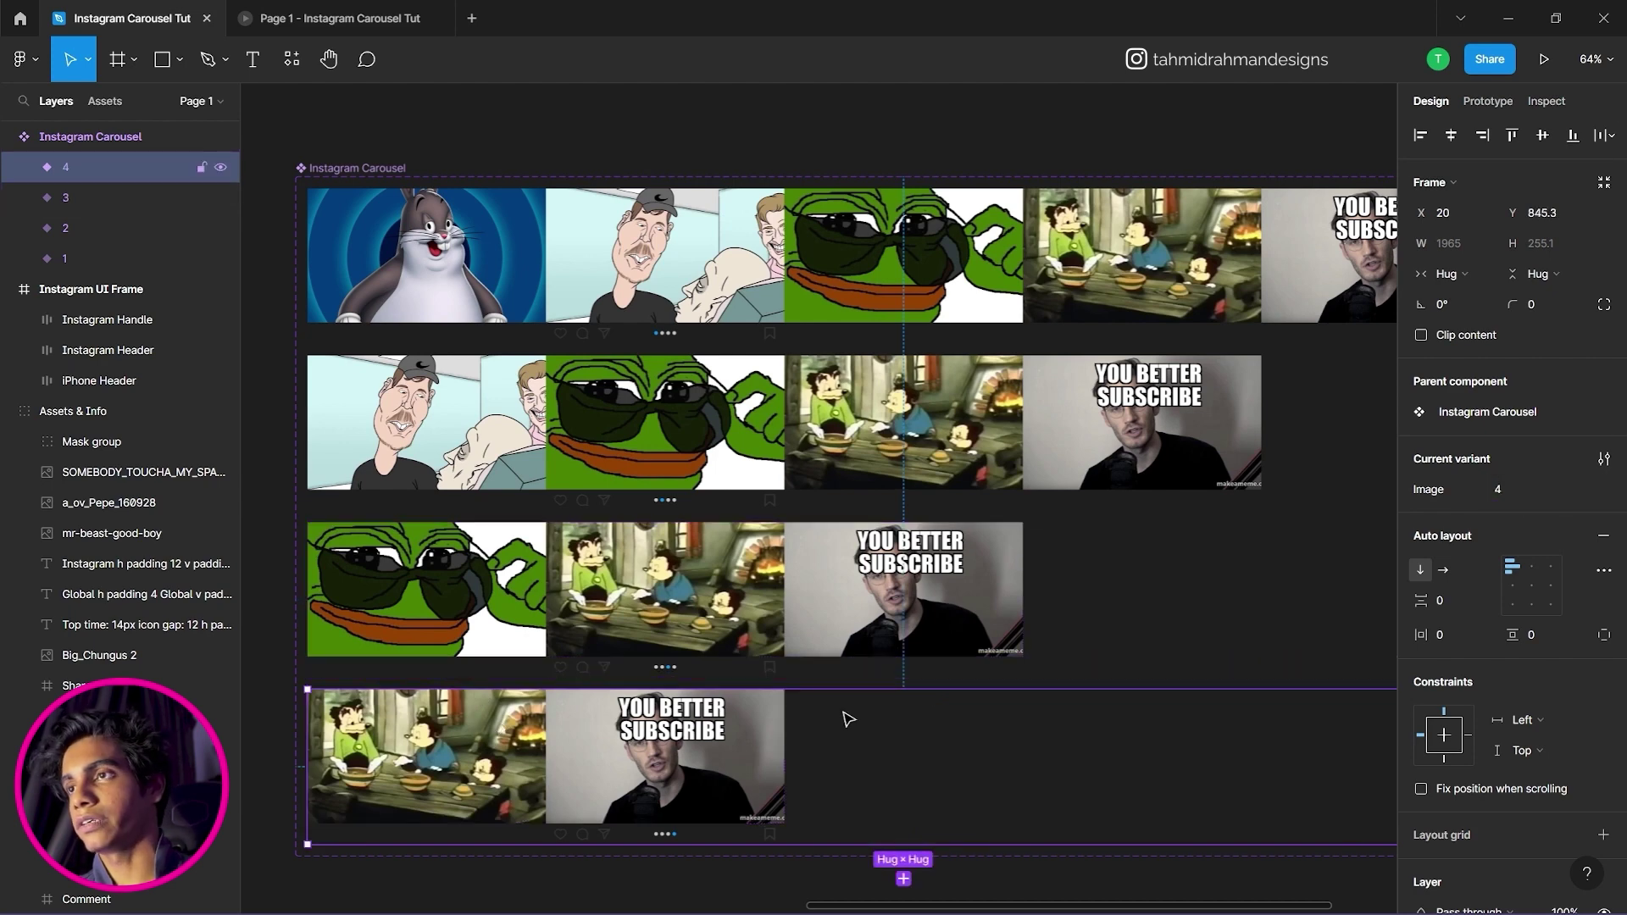
click(866, 644)
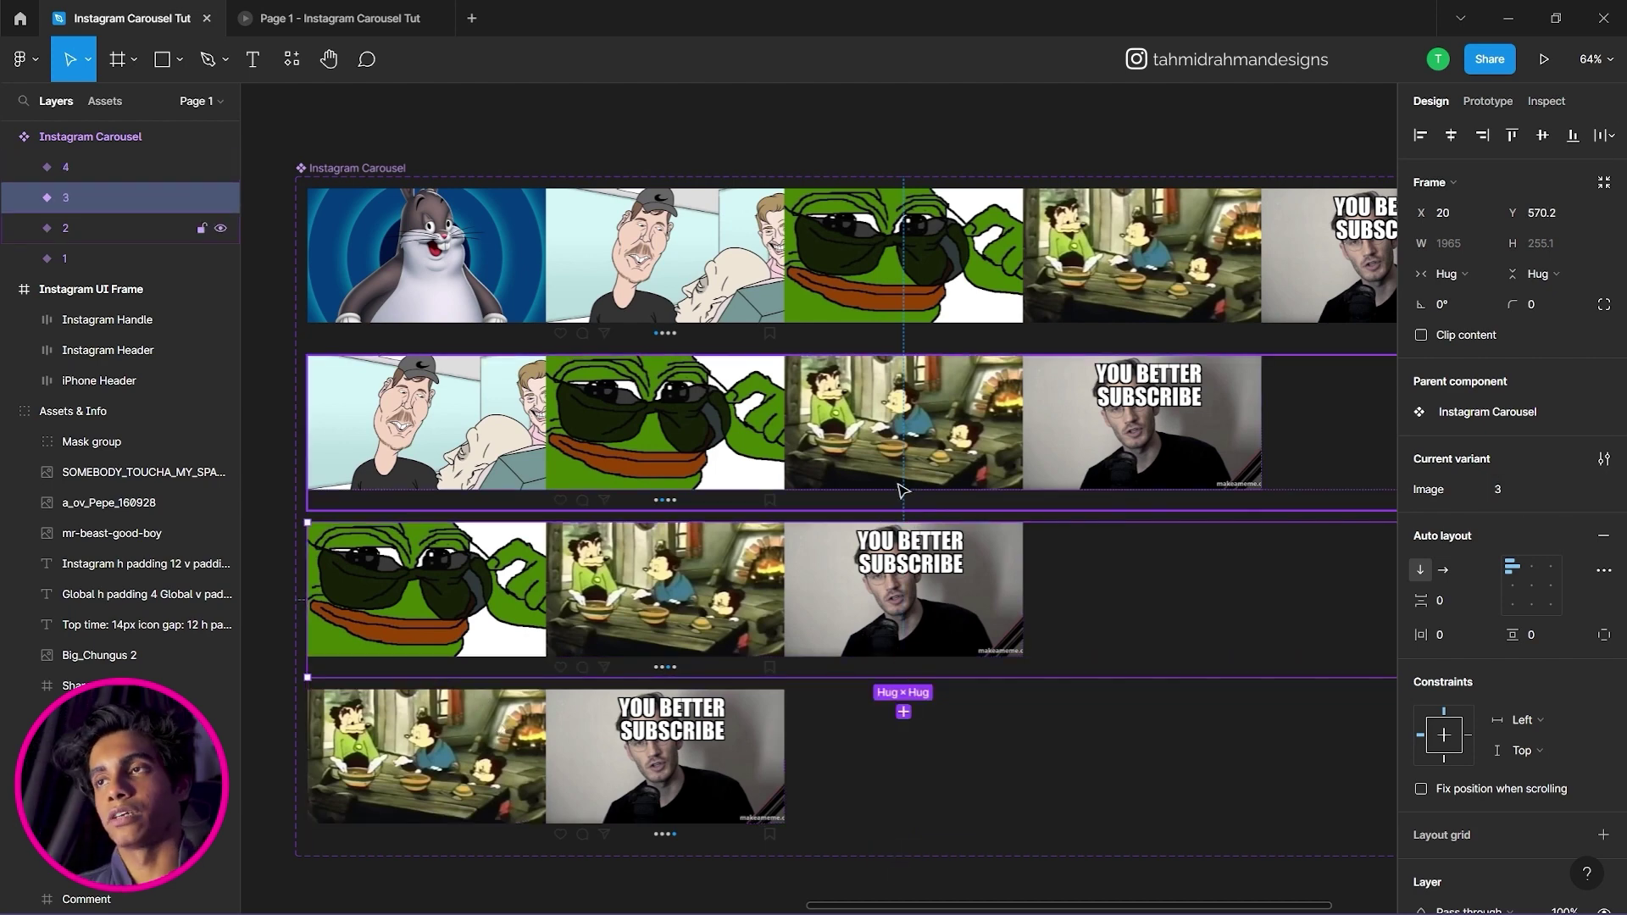
click(882, 380)
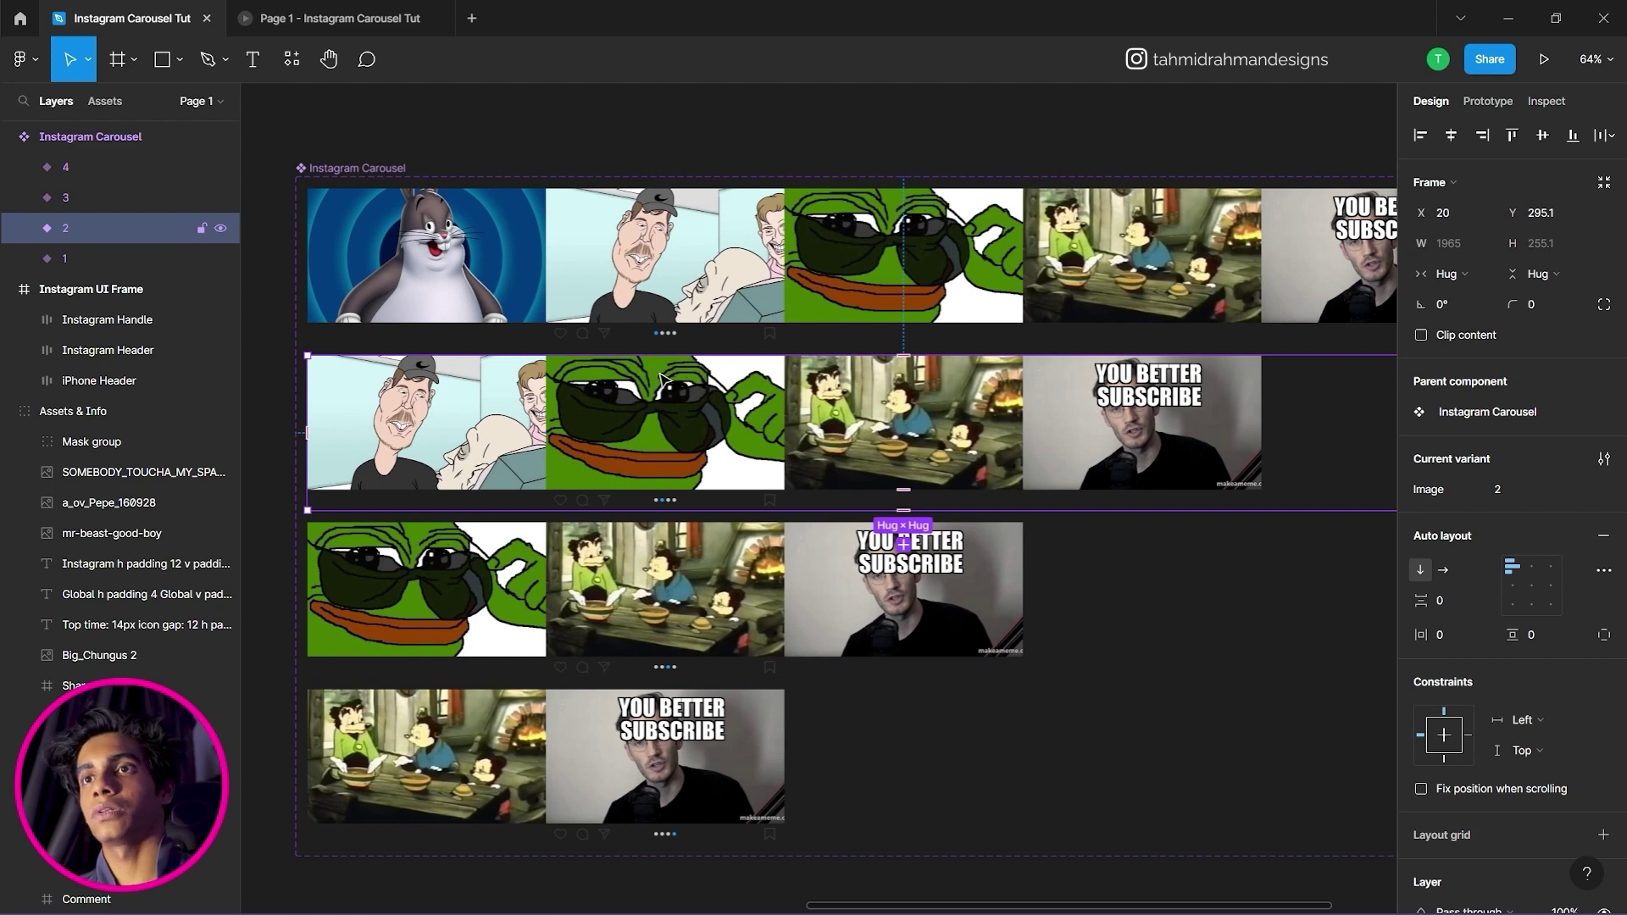
Examine the nested layers of variant 1, checking what Frame 7 and Frame 10 contain.
click(558, 282)
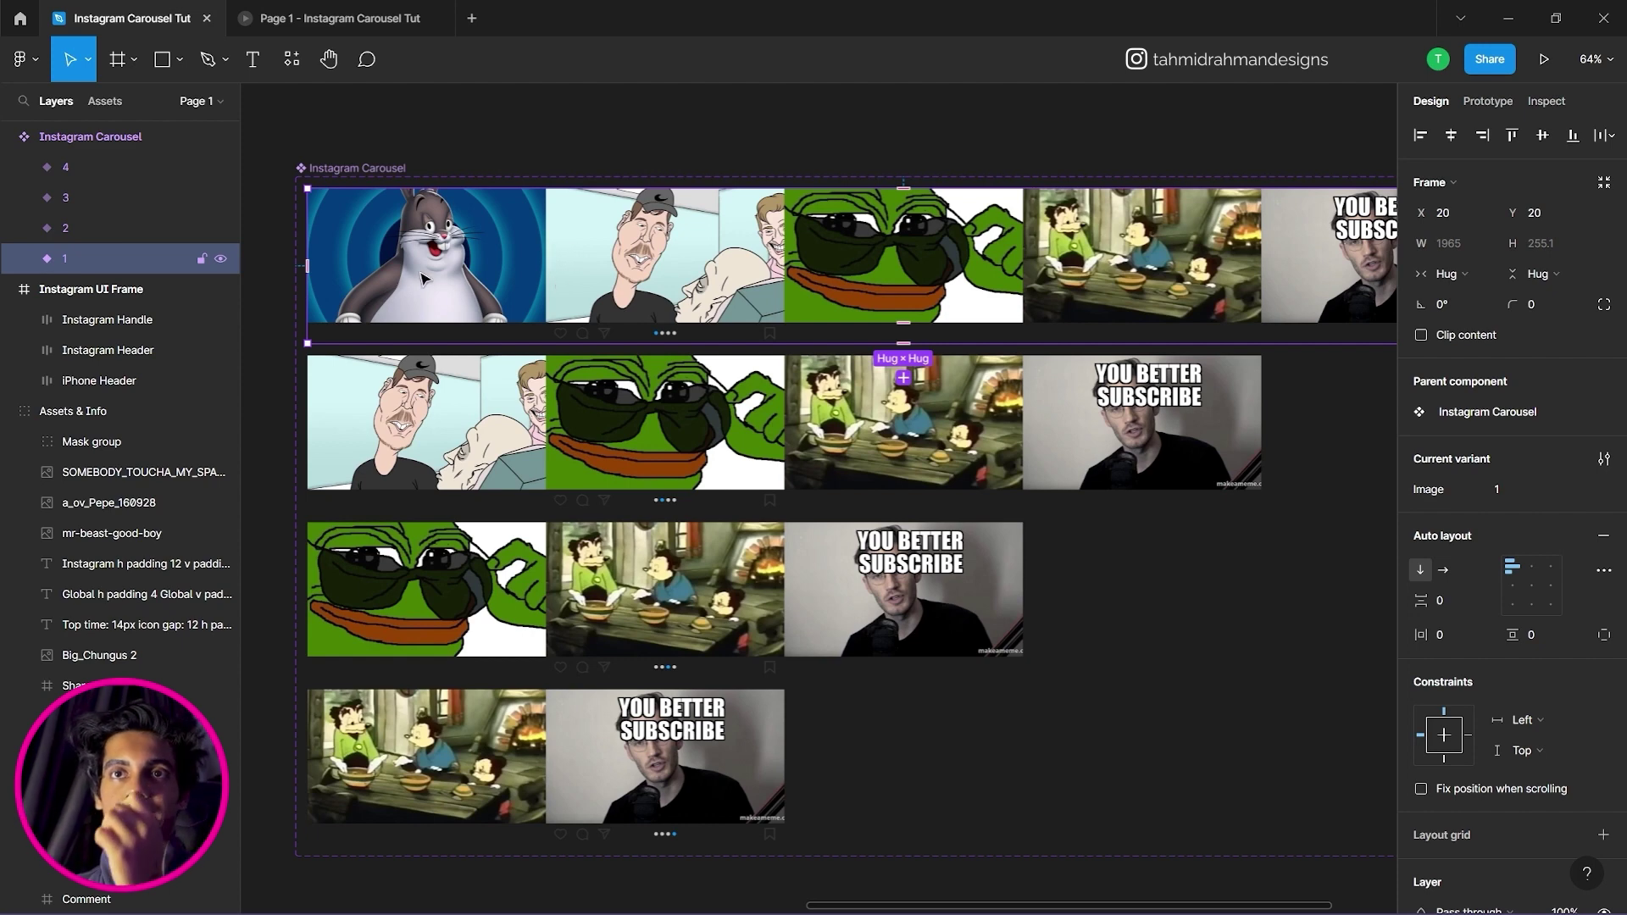
click(24, 259)
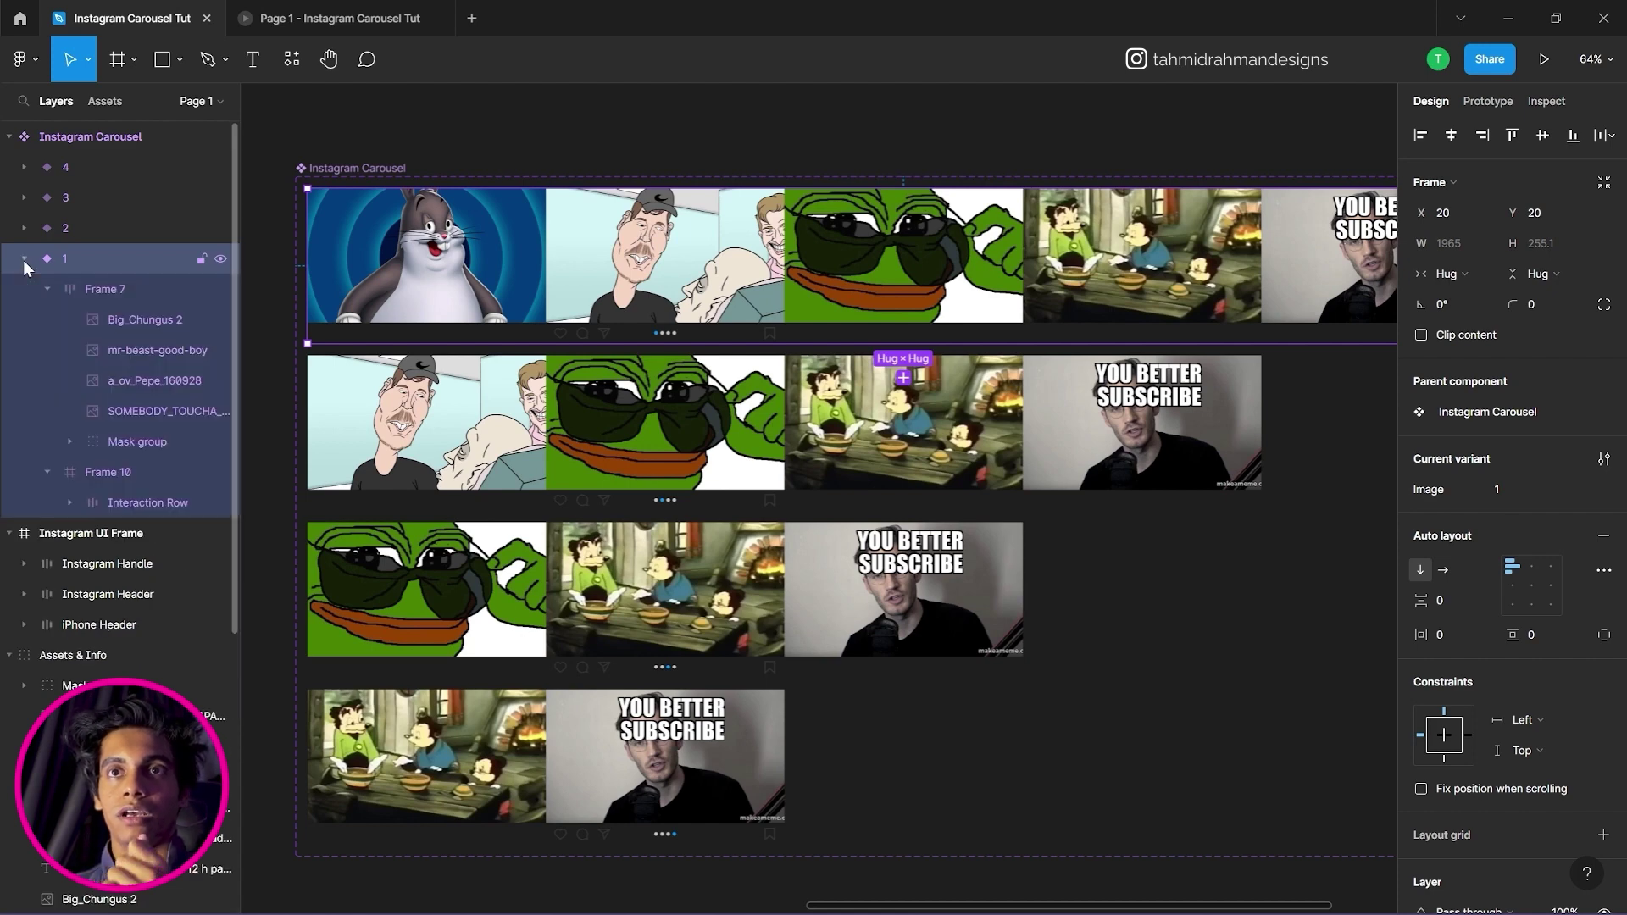
click(47, 289)
click(104, 308)
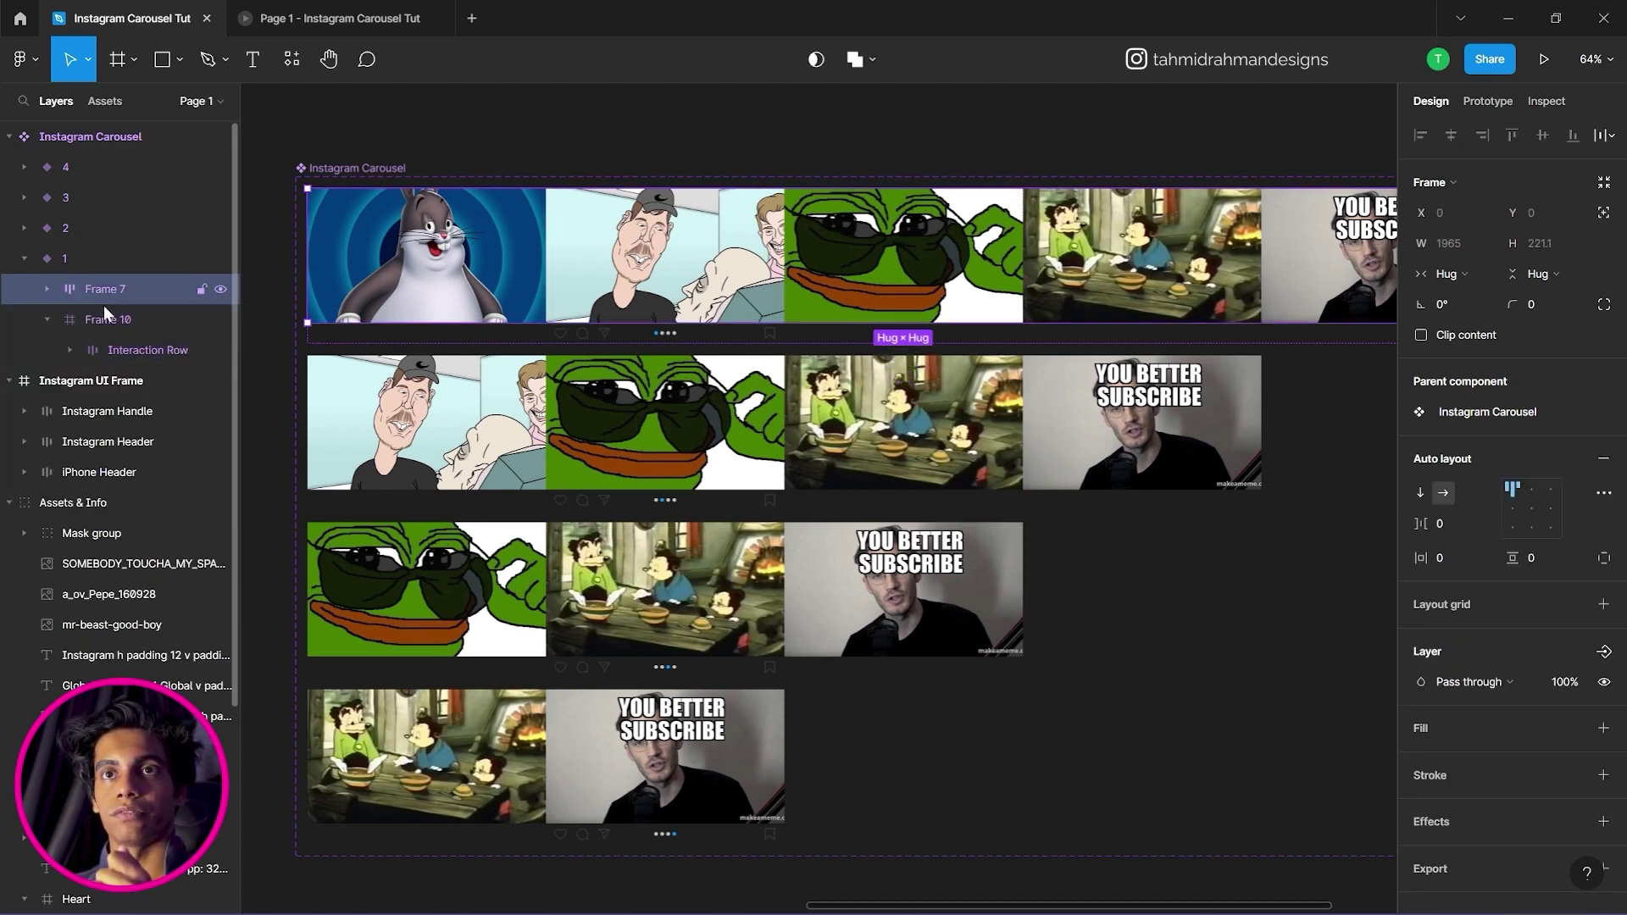
click(109, 298)
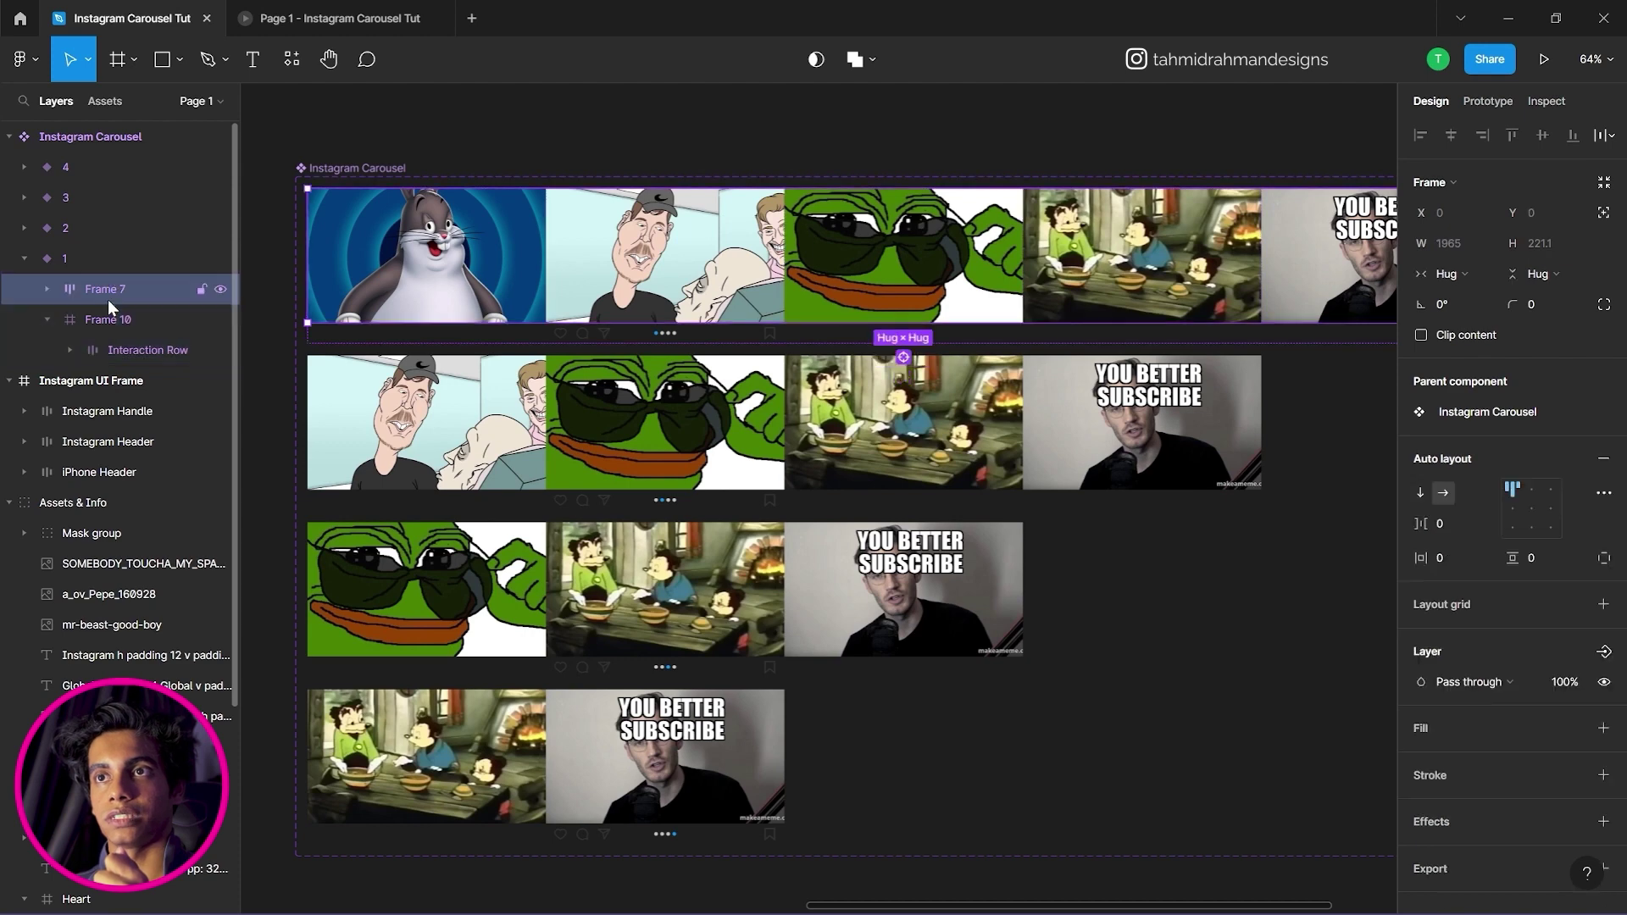
click(49, 320)
click(84, 318)
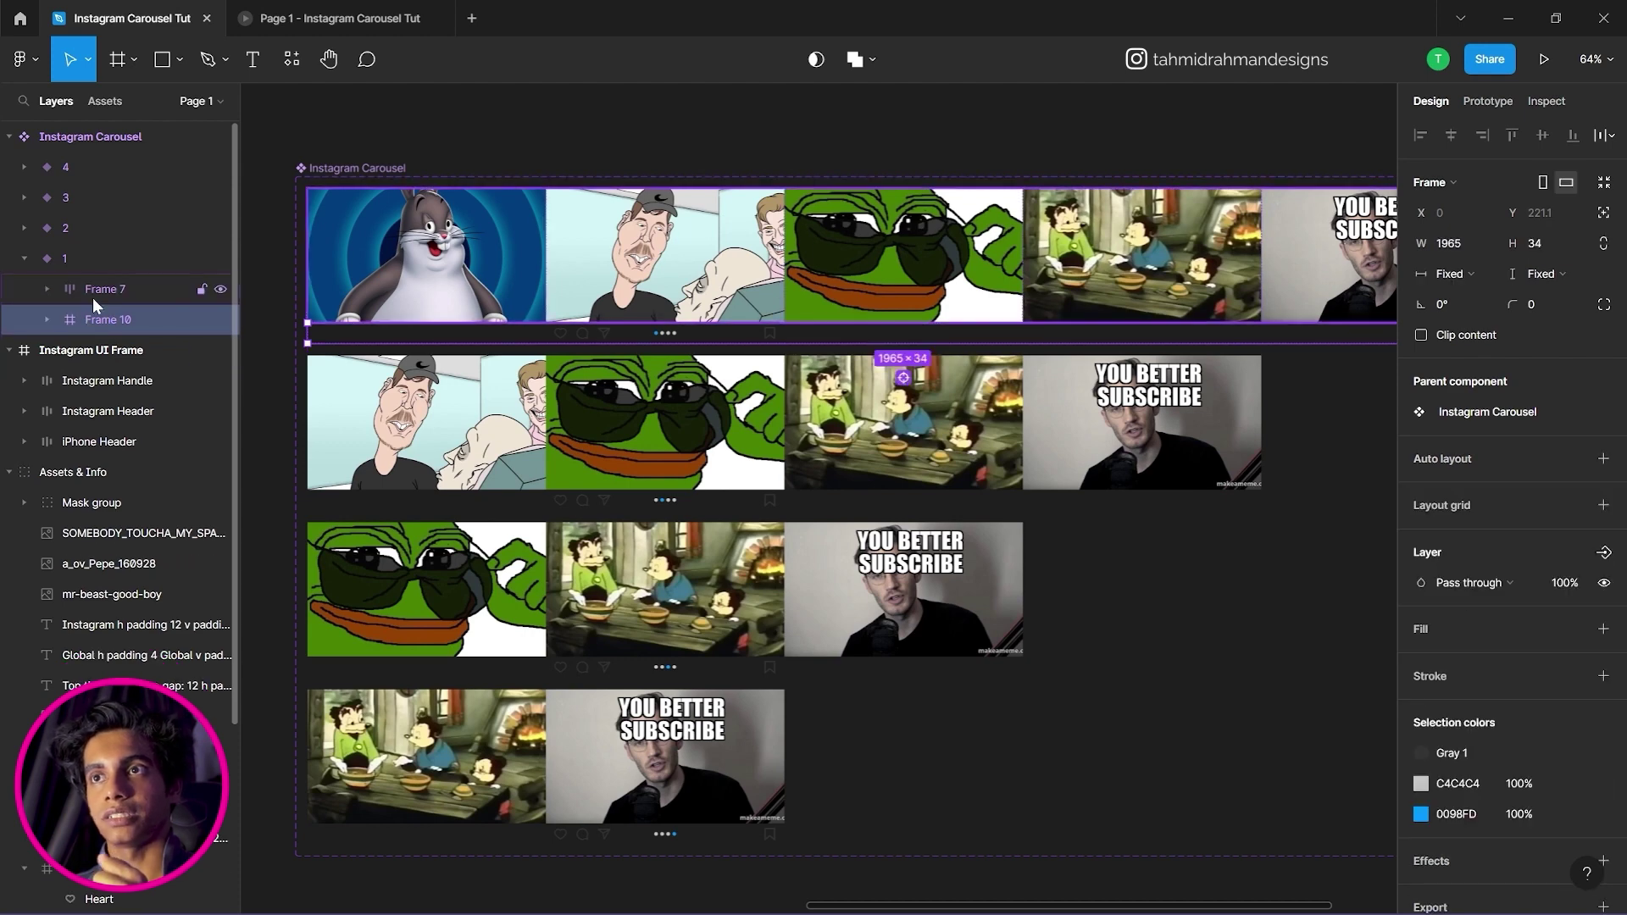
click(95, 297)
click(42, 297)
click(100, 320)
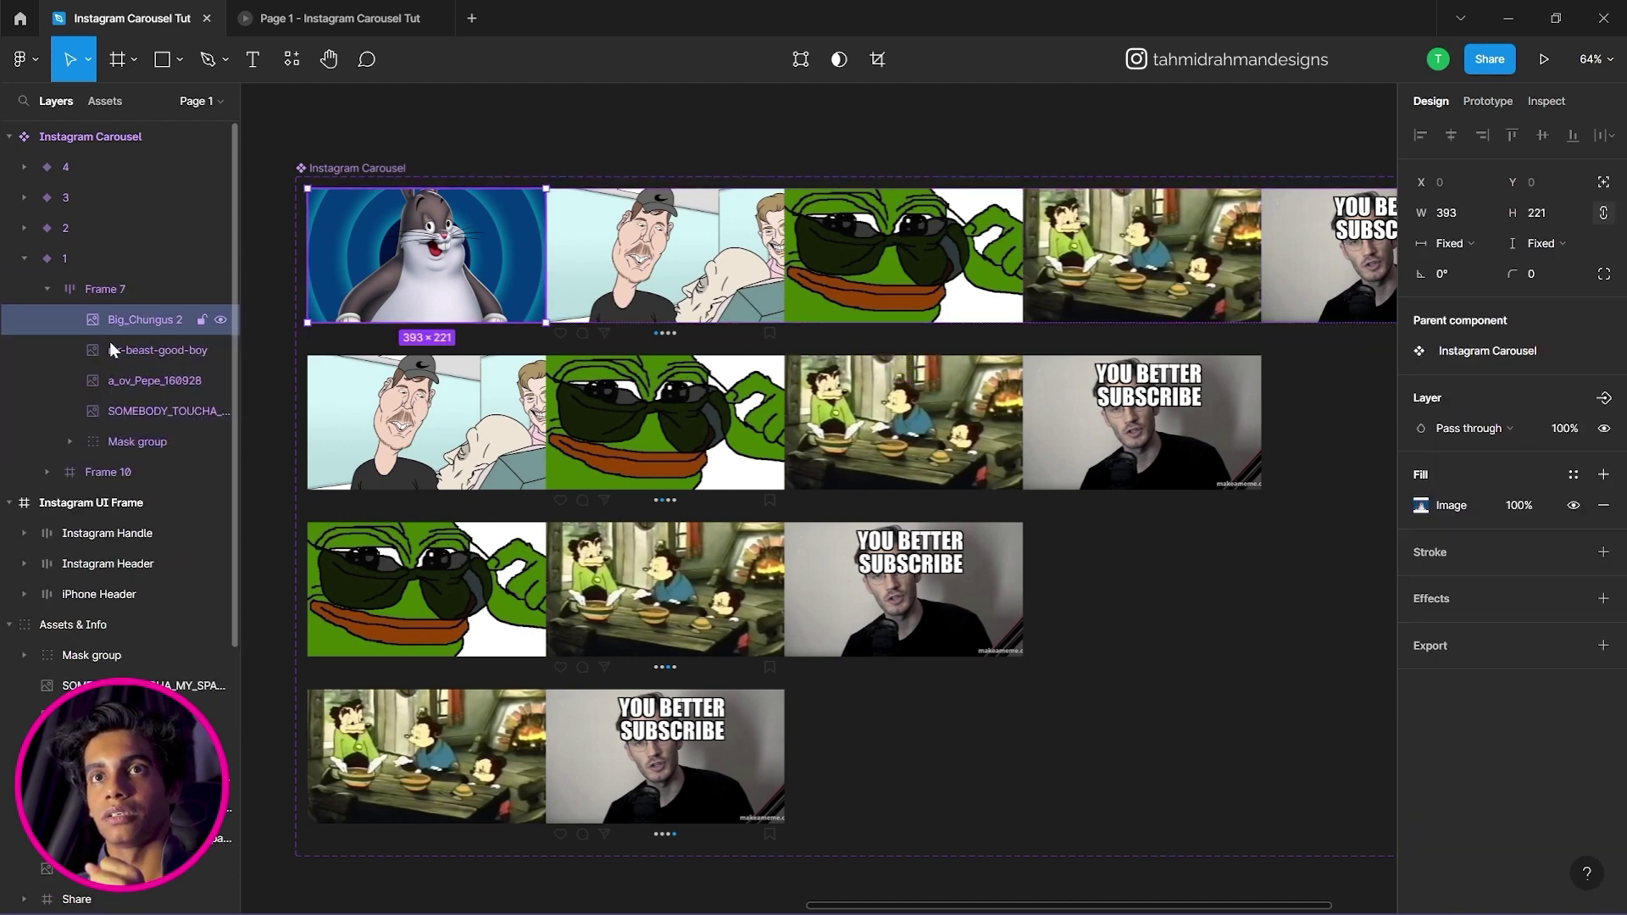
Collapse Frame 7 in variant 1 and rename it Images.
click(45, 291)
click(100, 289)
double_click(100, 287)
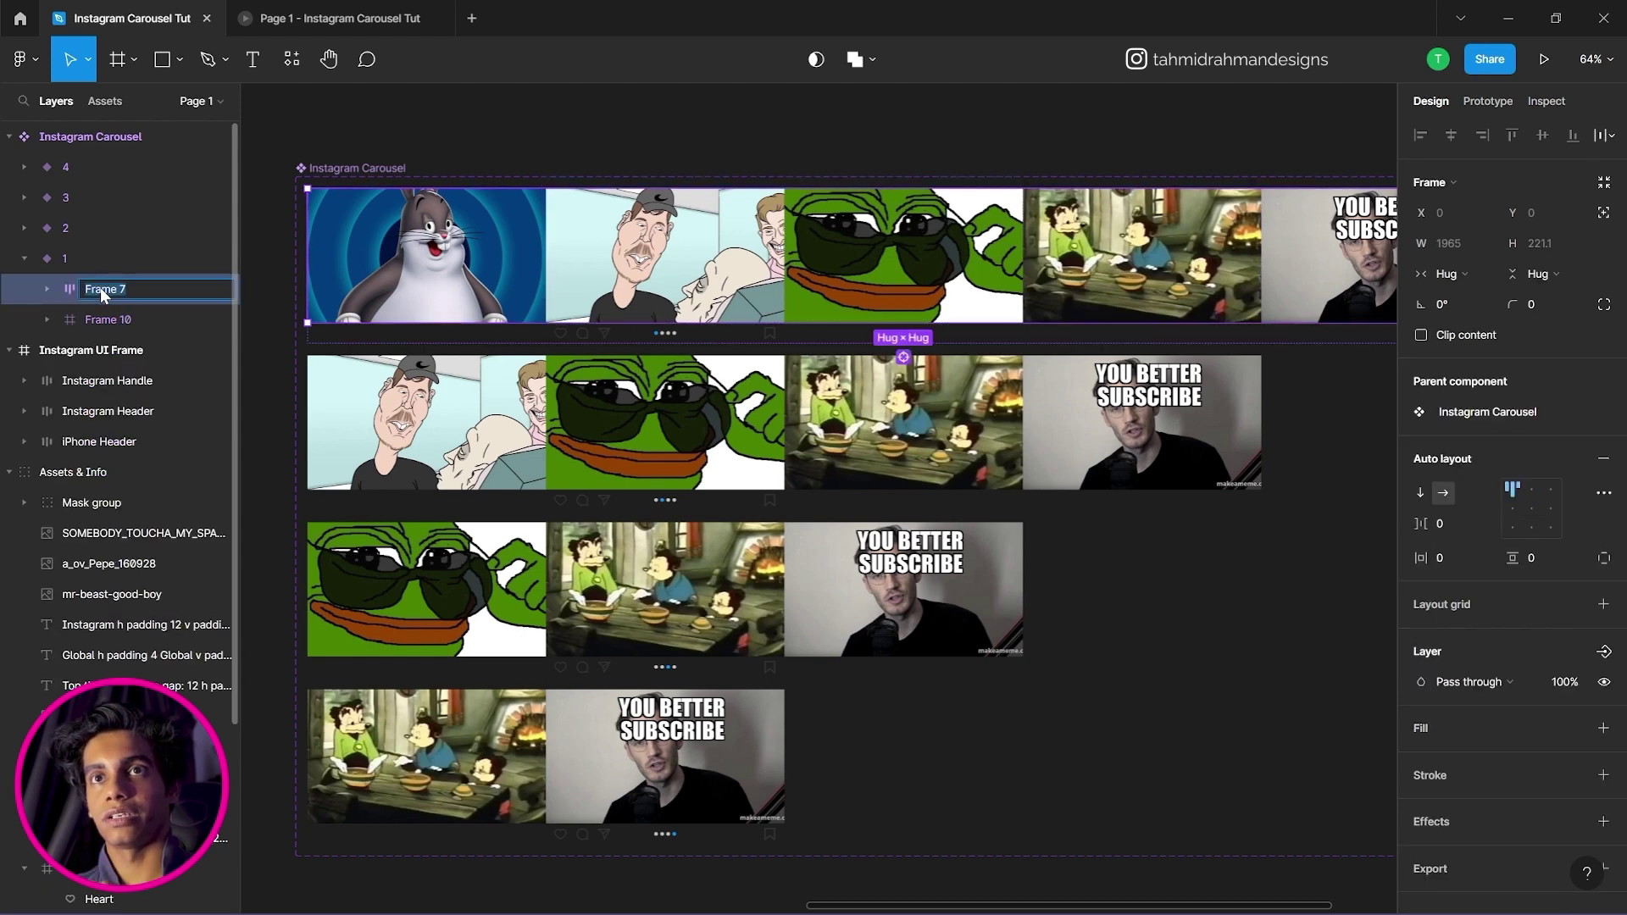
text(Images)
key(Return)
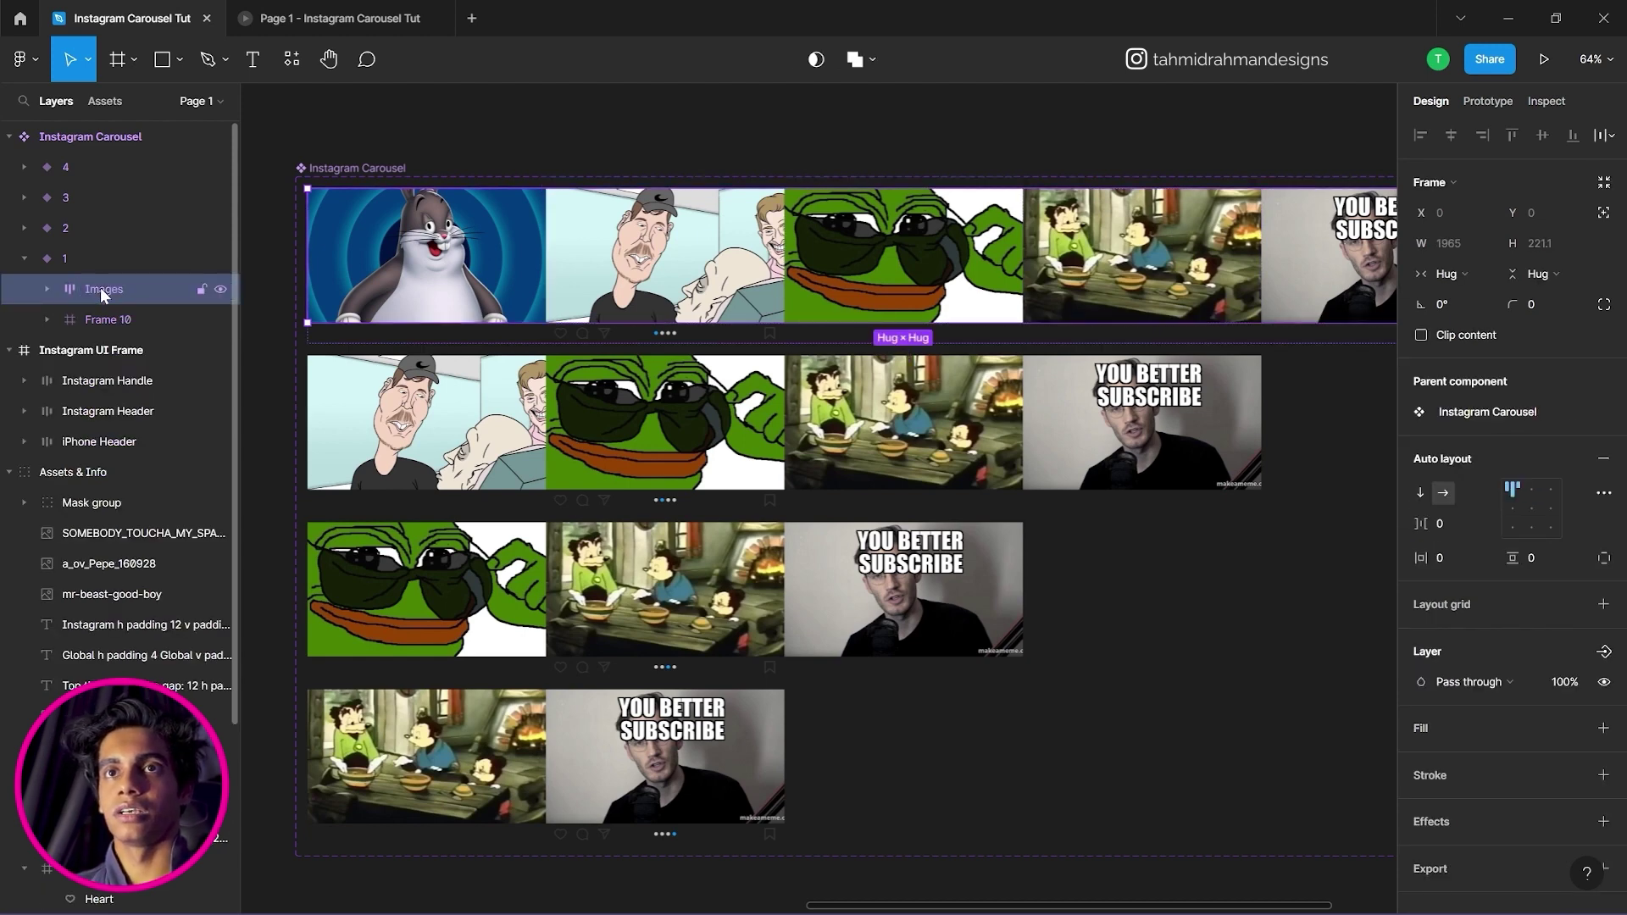
Inspect the properties and CSS code of the Images frame in variant 1.
click(134, 271)
click(129, 288)
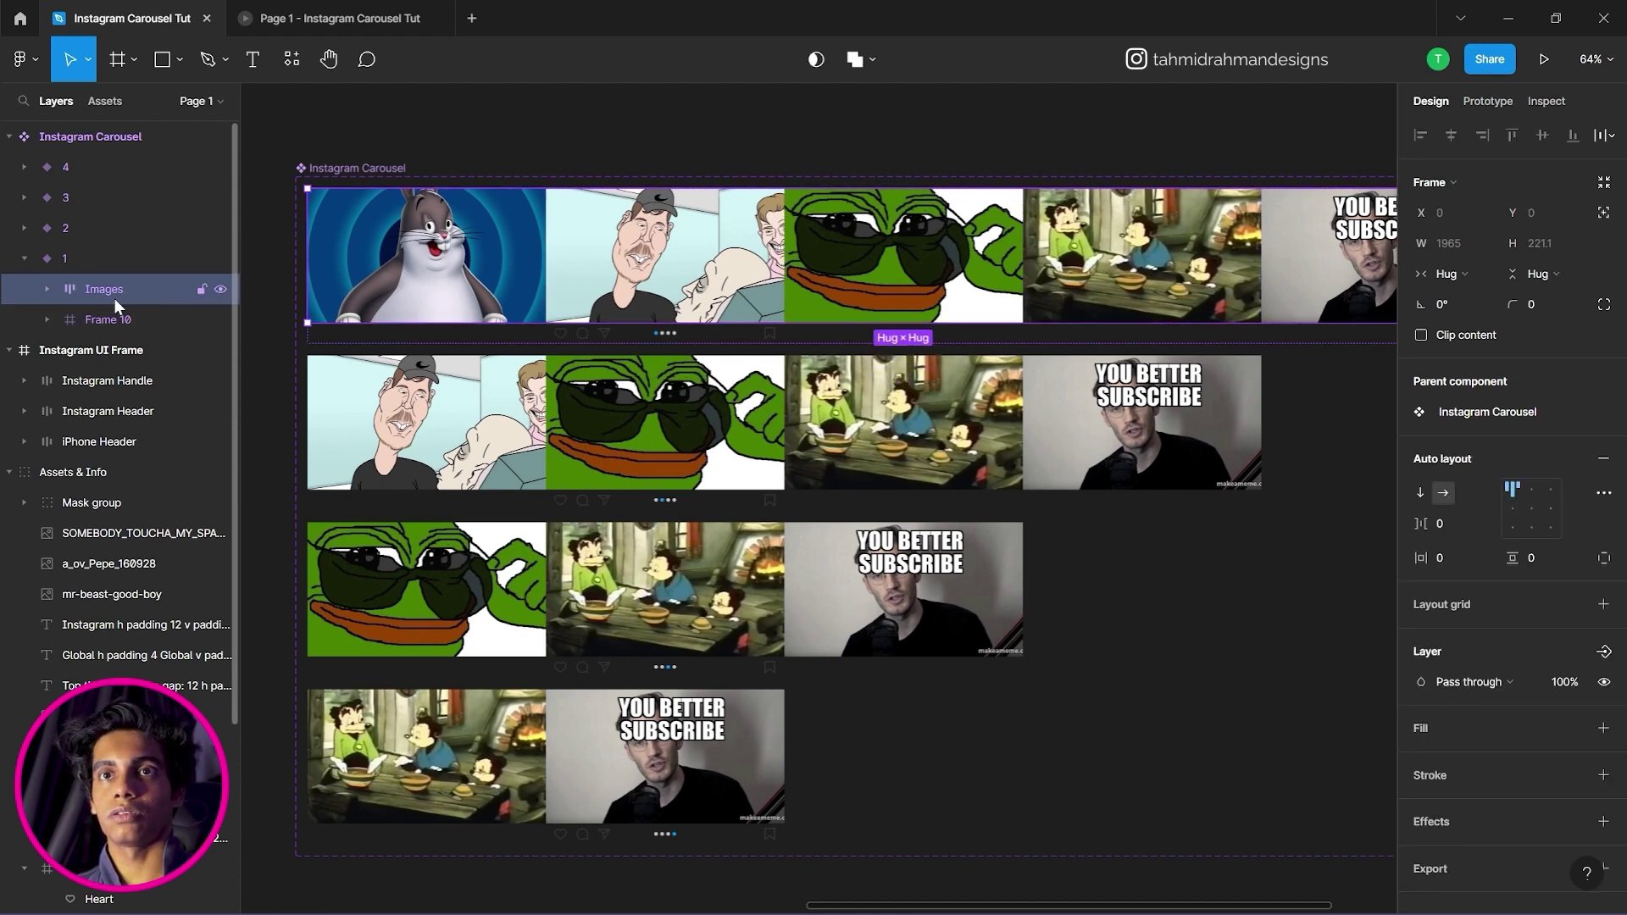
click(112, 318)
click(105, 268)
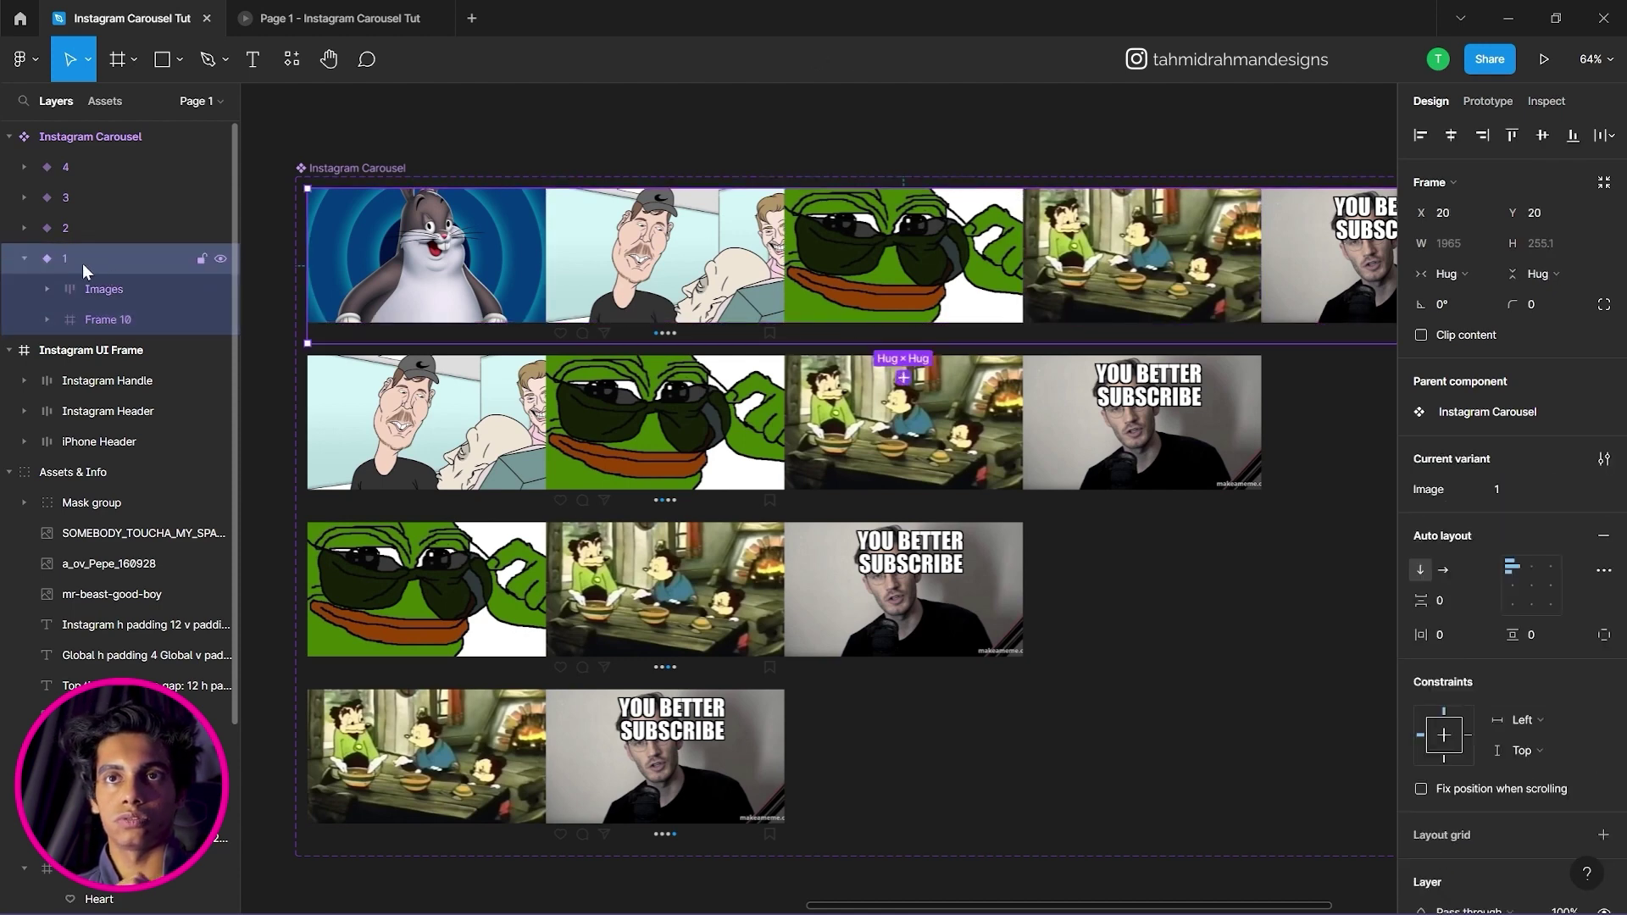
click(99, 287)
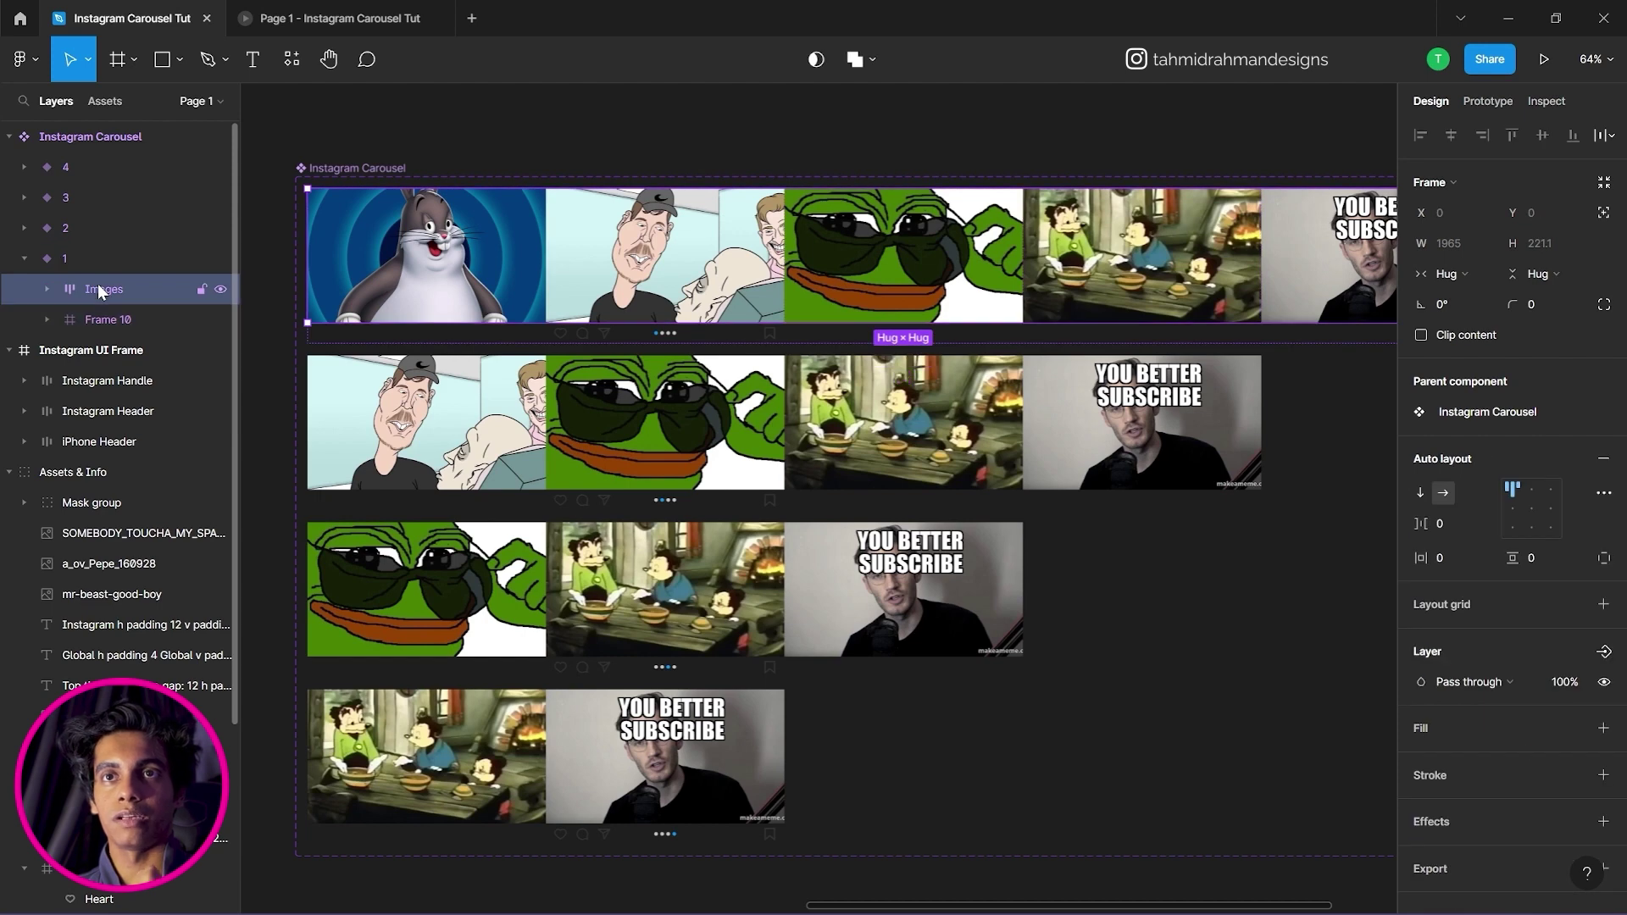
click(1555, 102)
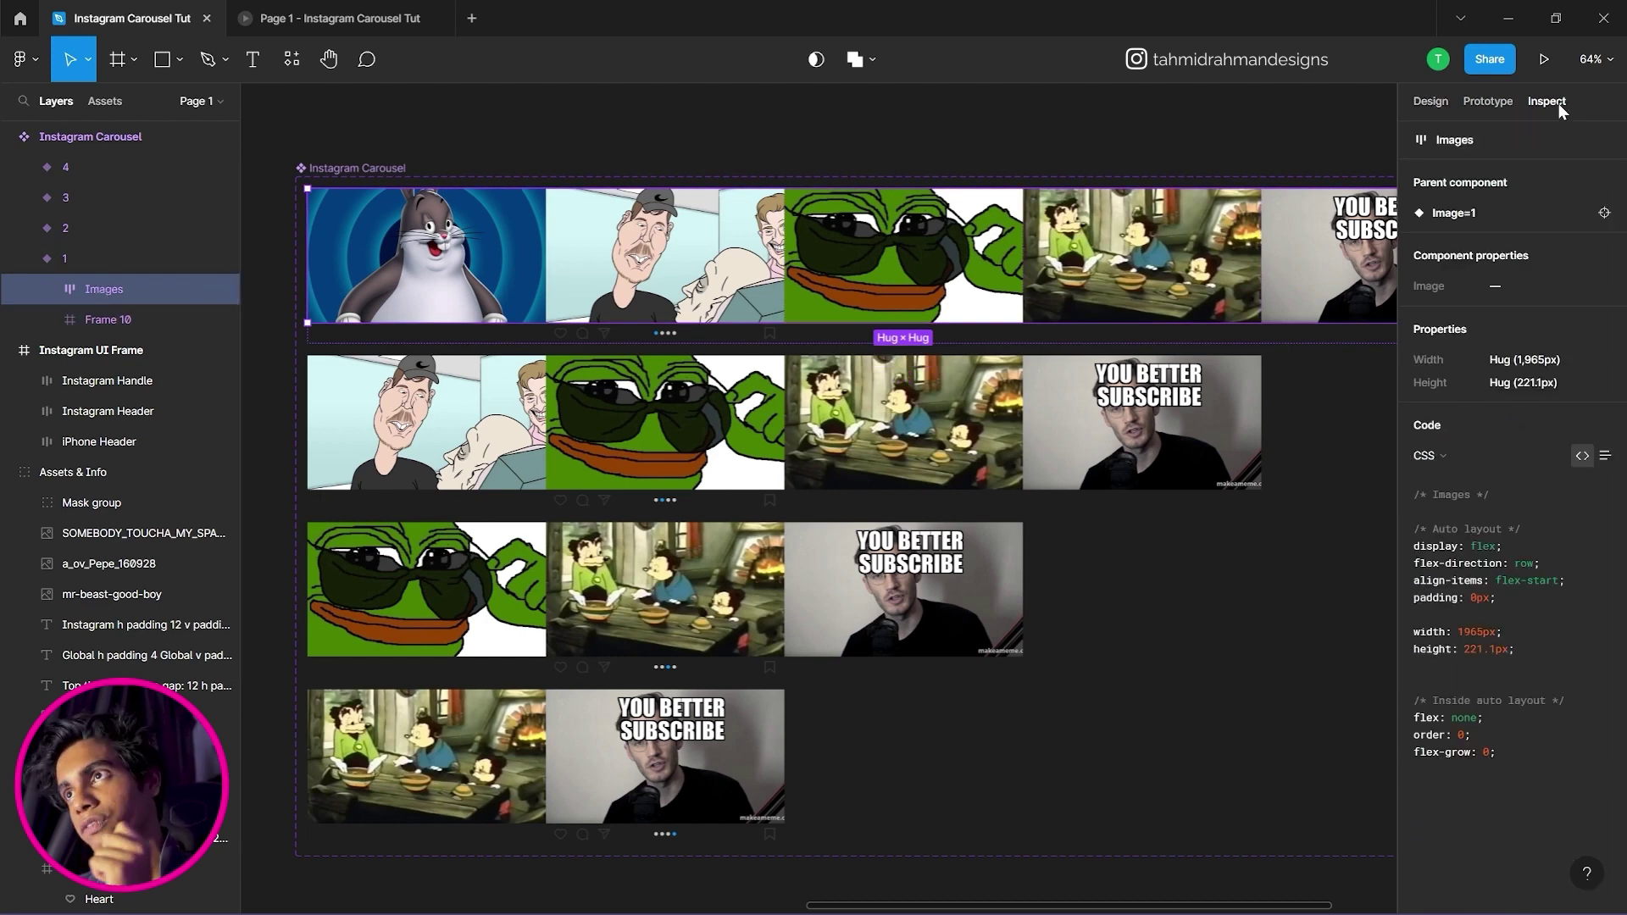
Add a prototype interaction to variant 1's Images frame and set its trigger to On drag.
click(1506, 106)
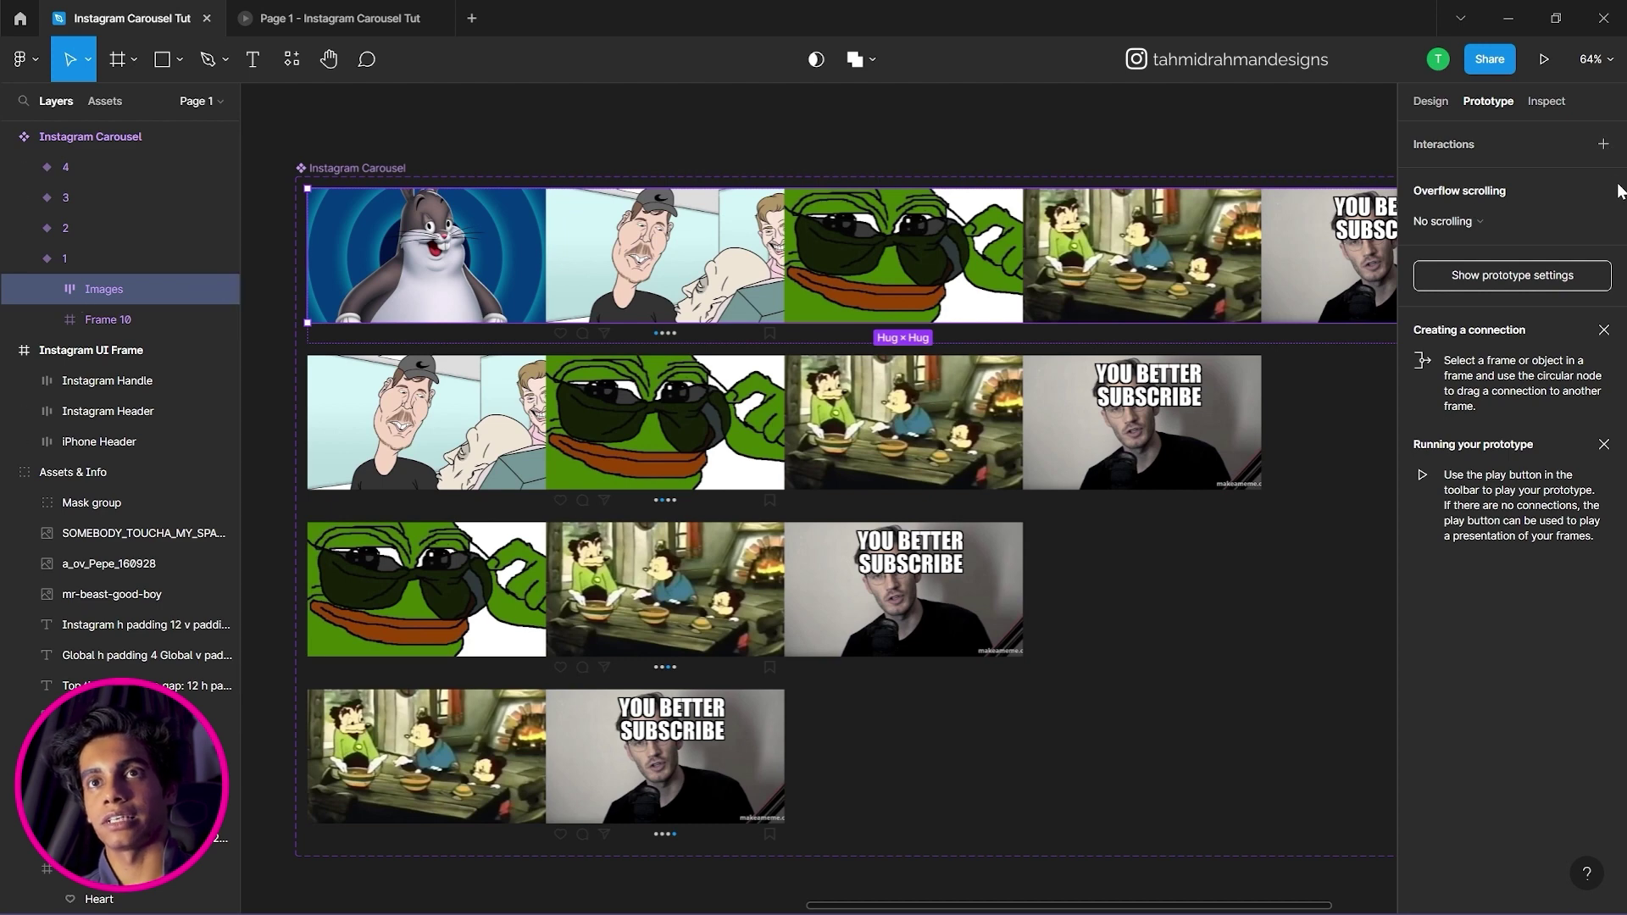
click(1605, 146)
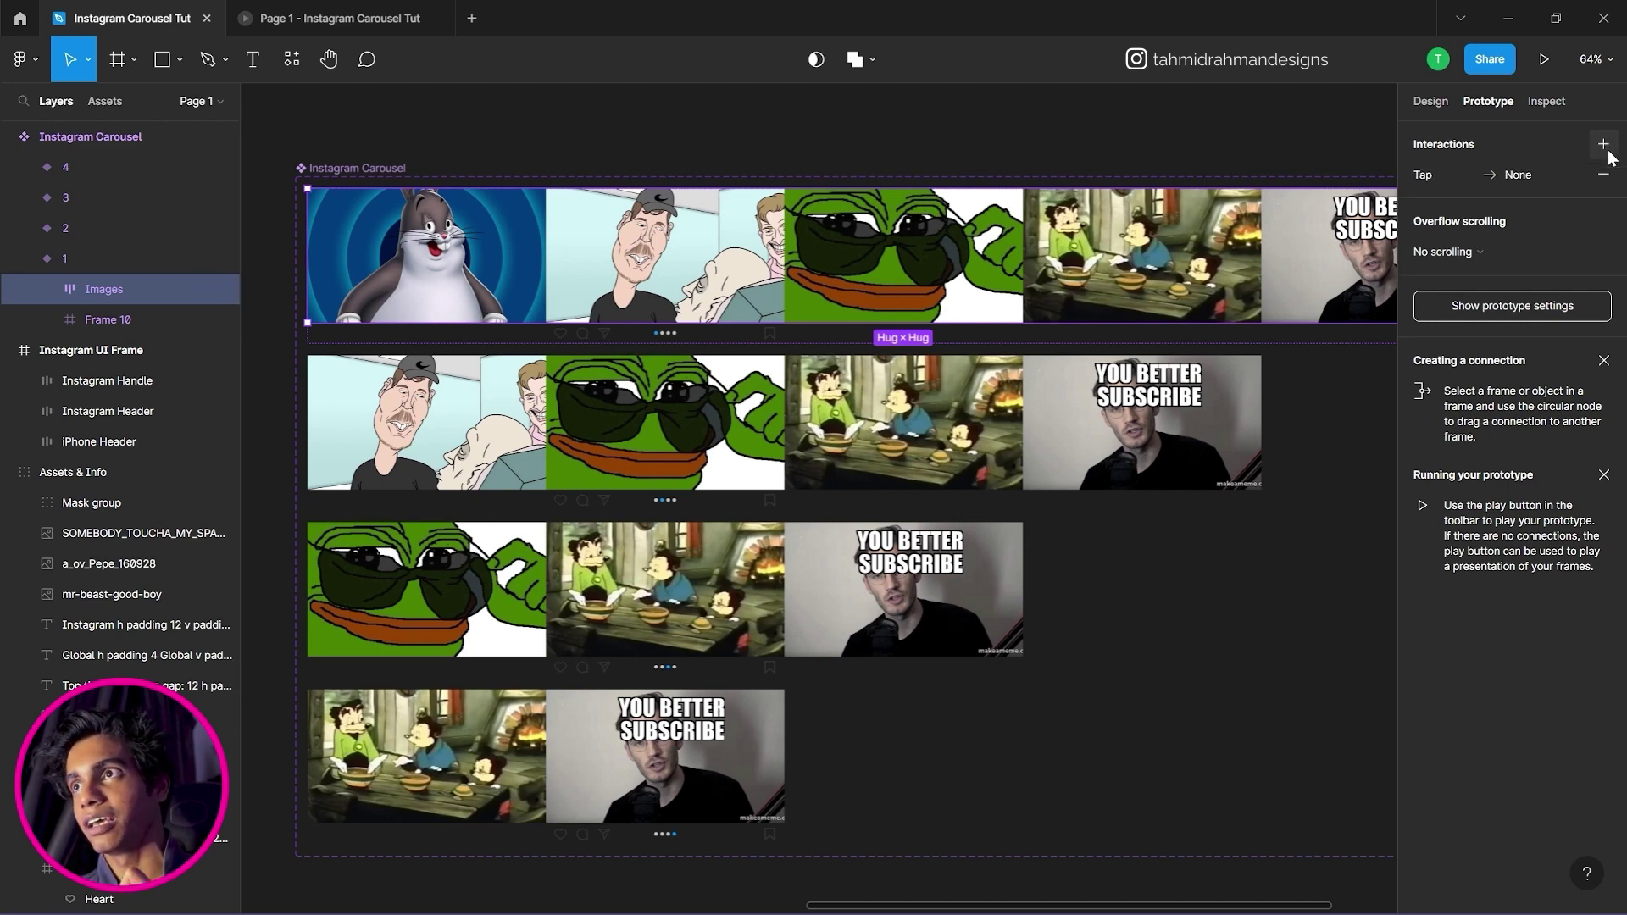
click(1434, 175)
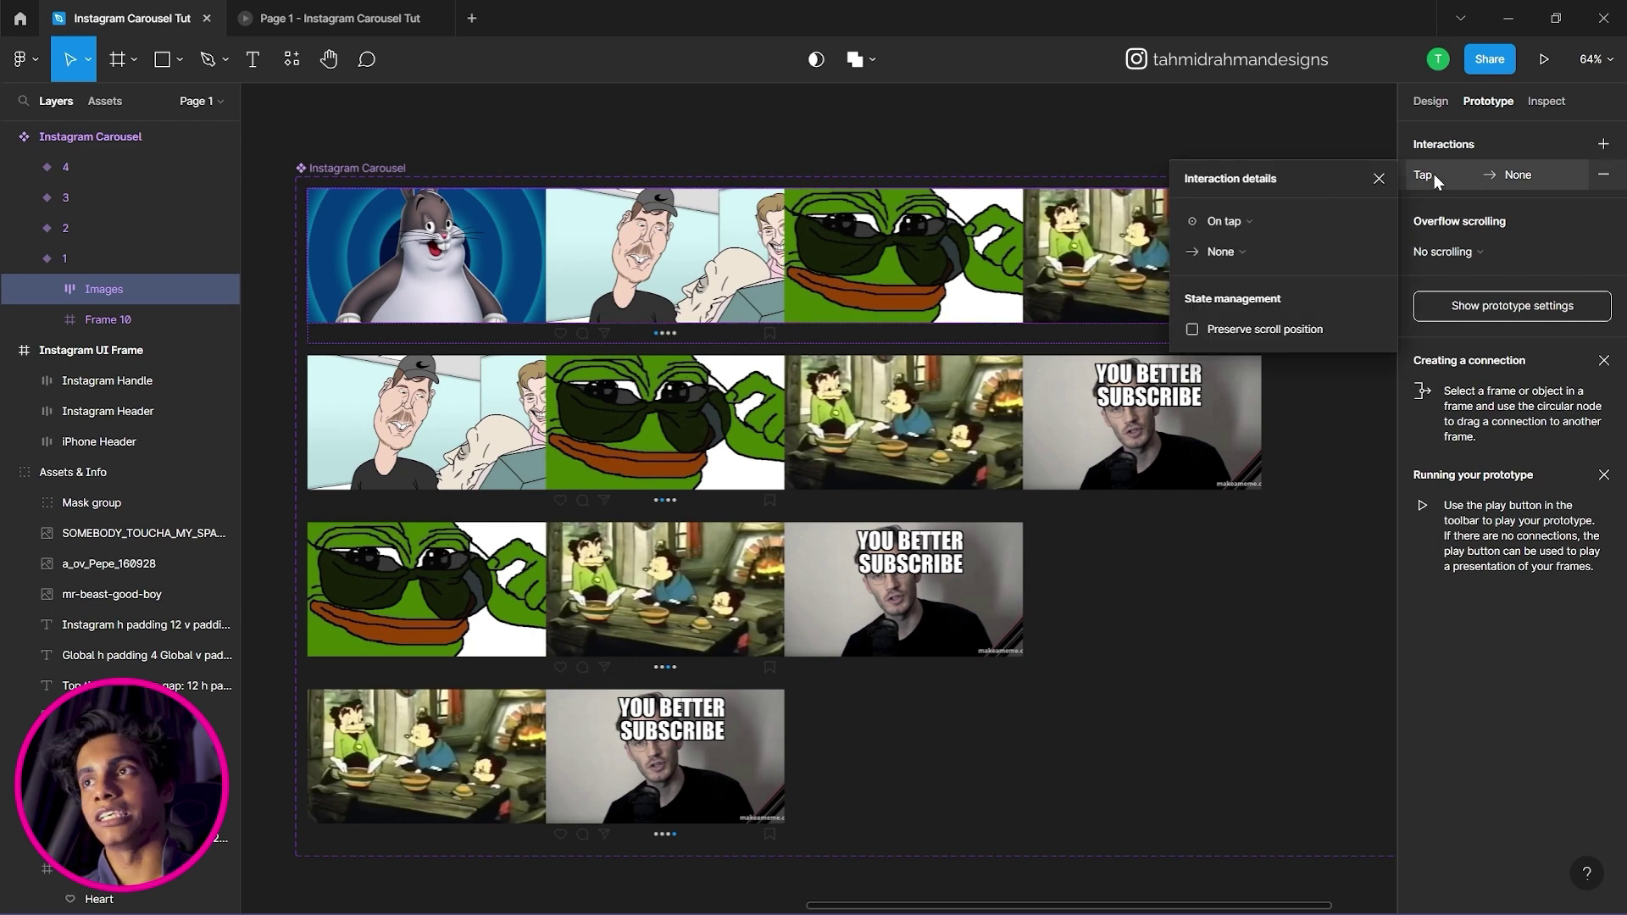
click(1246, 221)
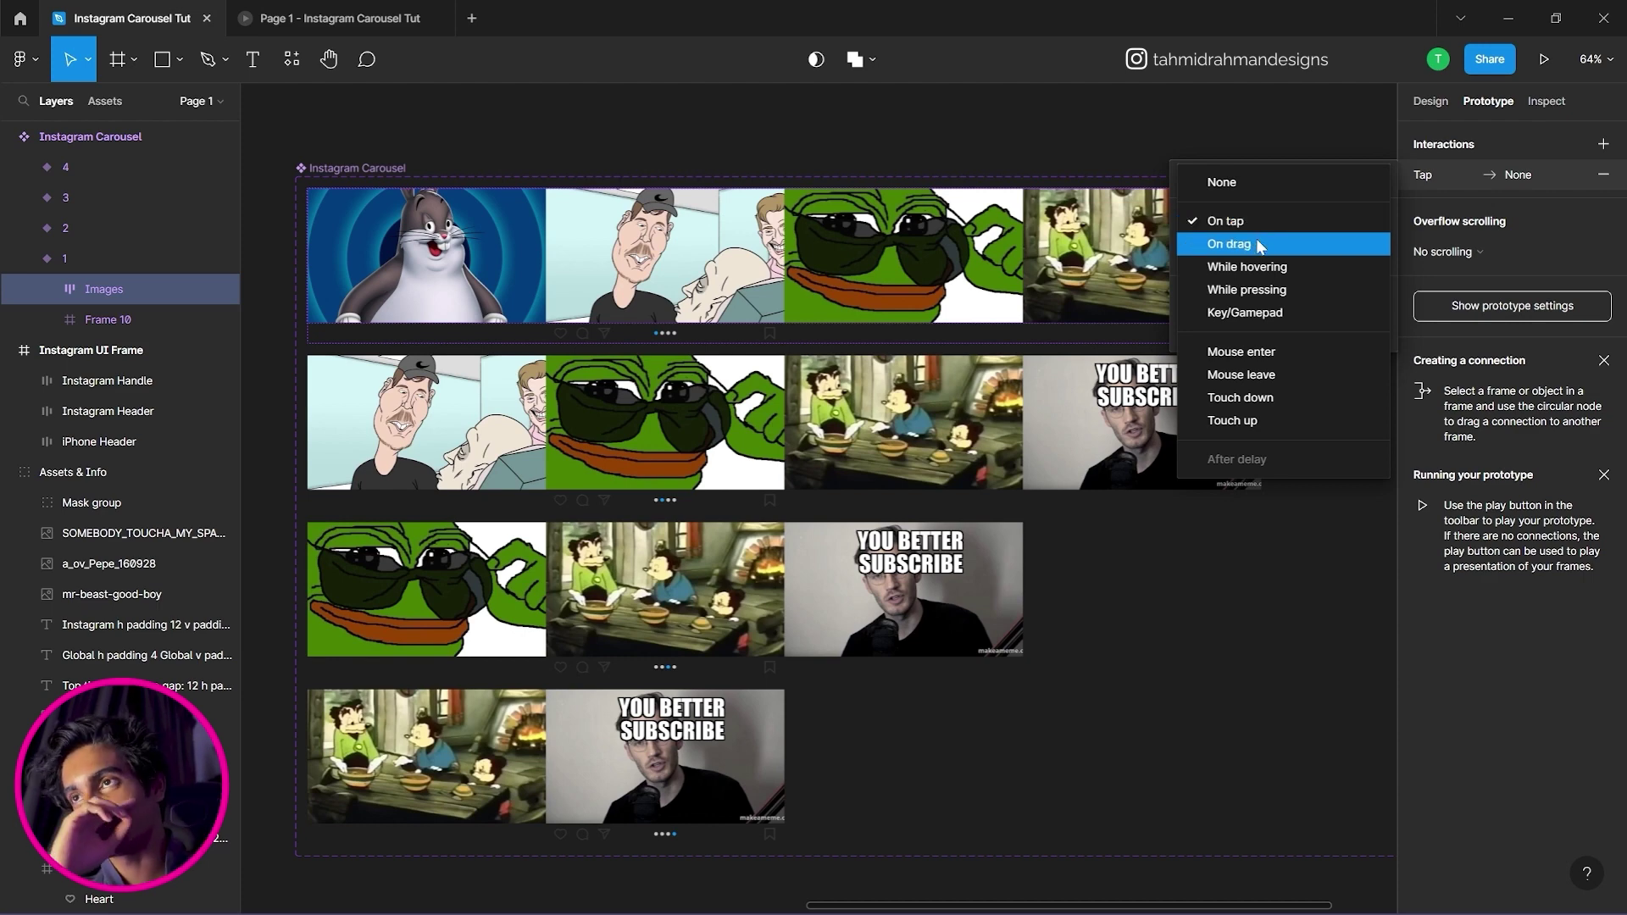
click(1252, 244)
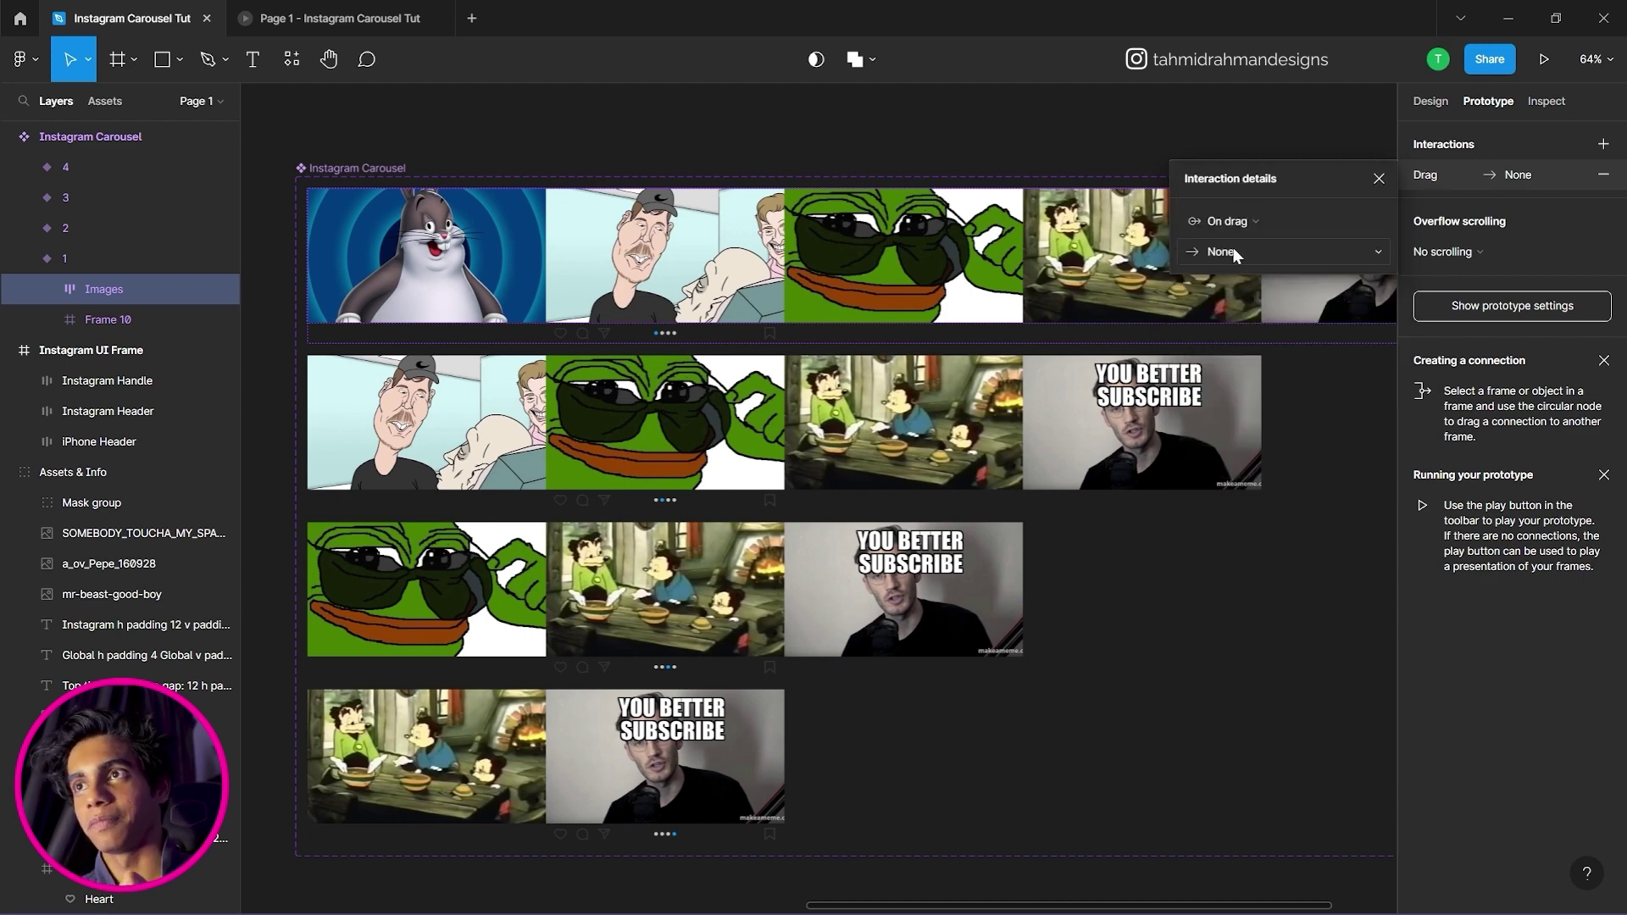
Set the drag interaction's action to Change to with Image 2, then close its details and deselect everything.
click(1233, 247)
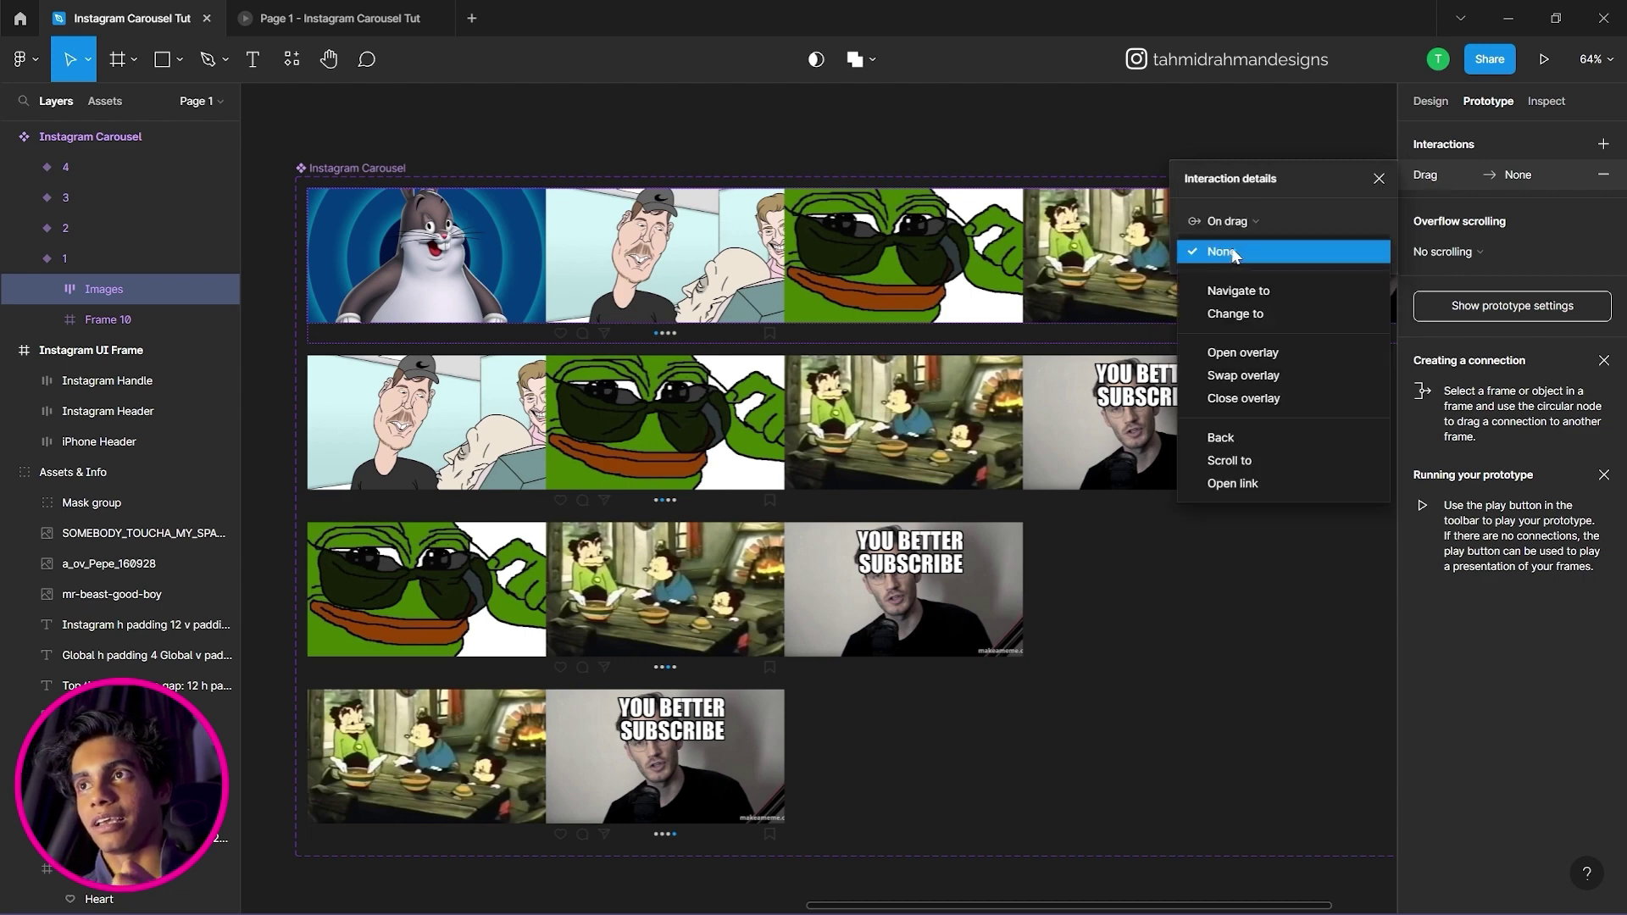
click(1236, 314)
click(1308, 284)
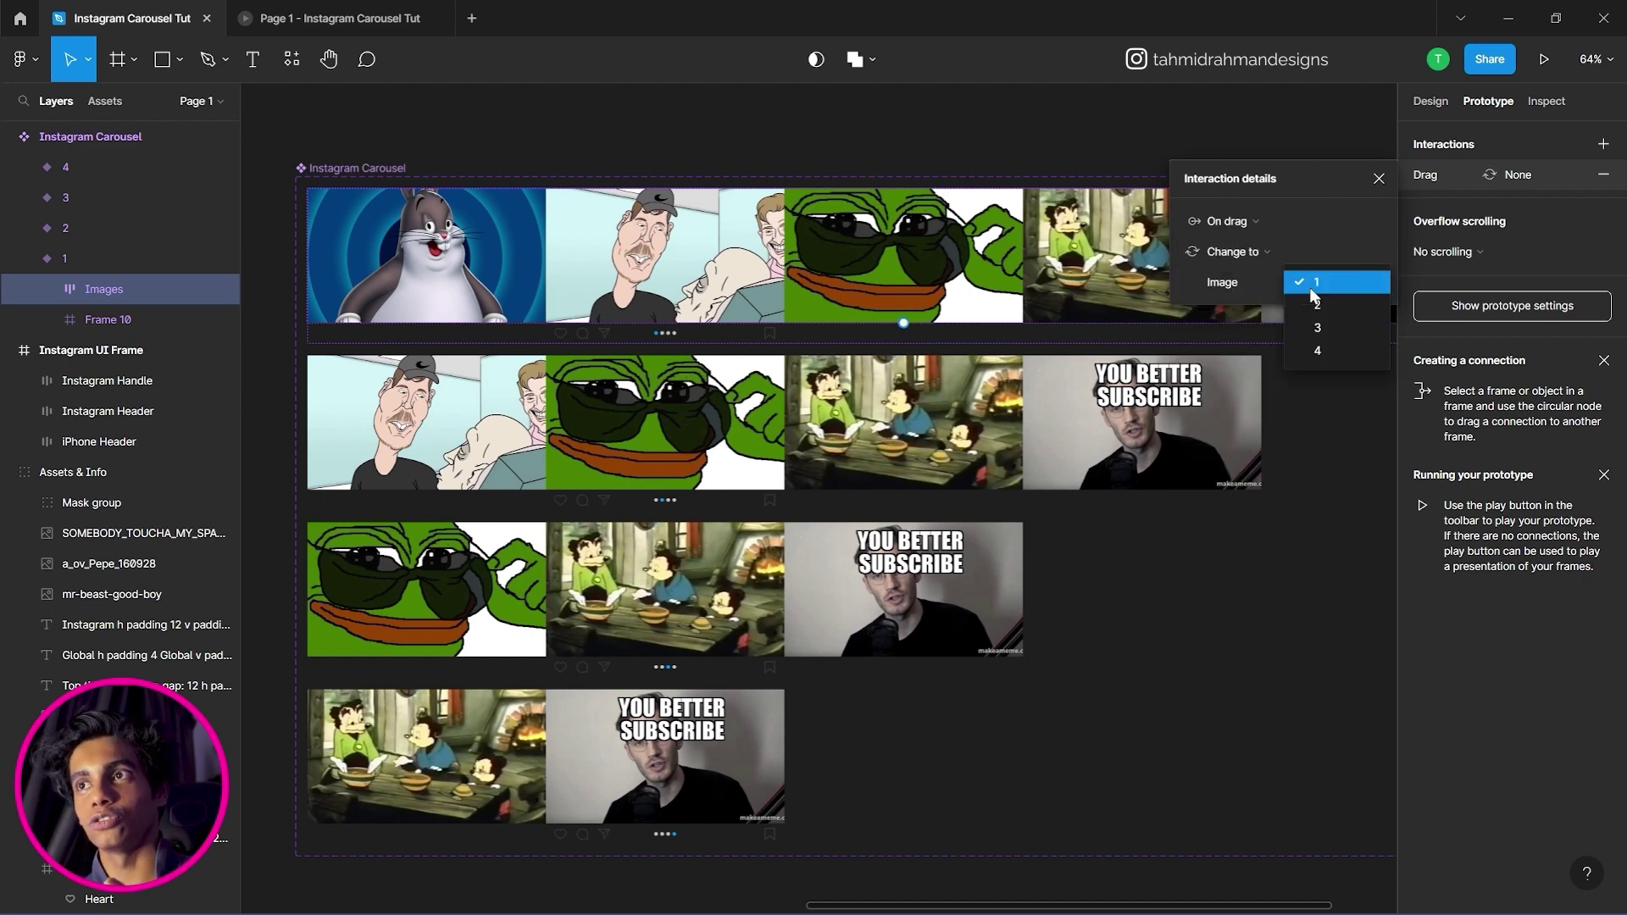
click(1317, 322)
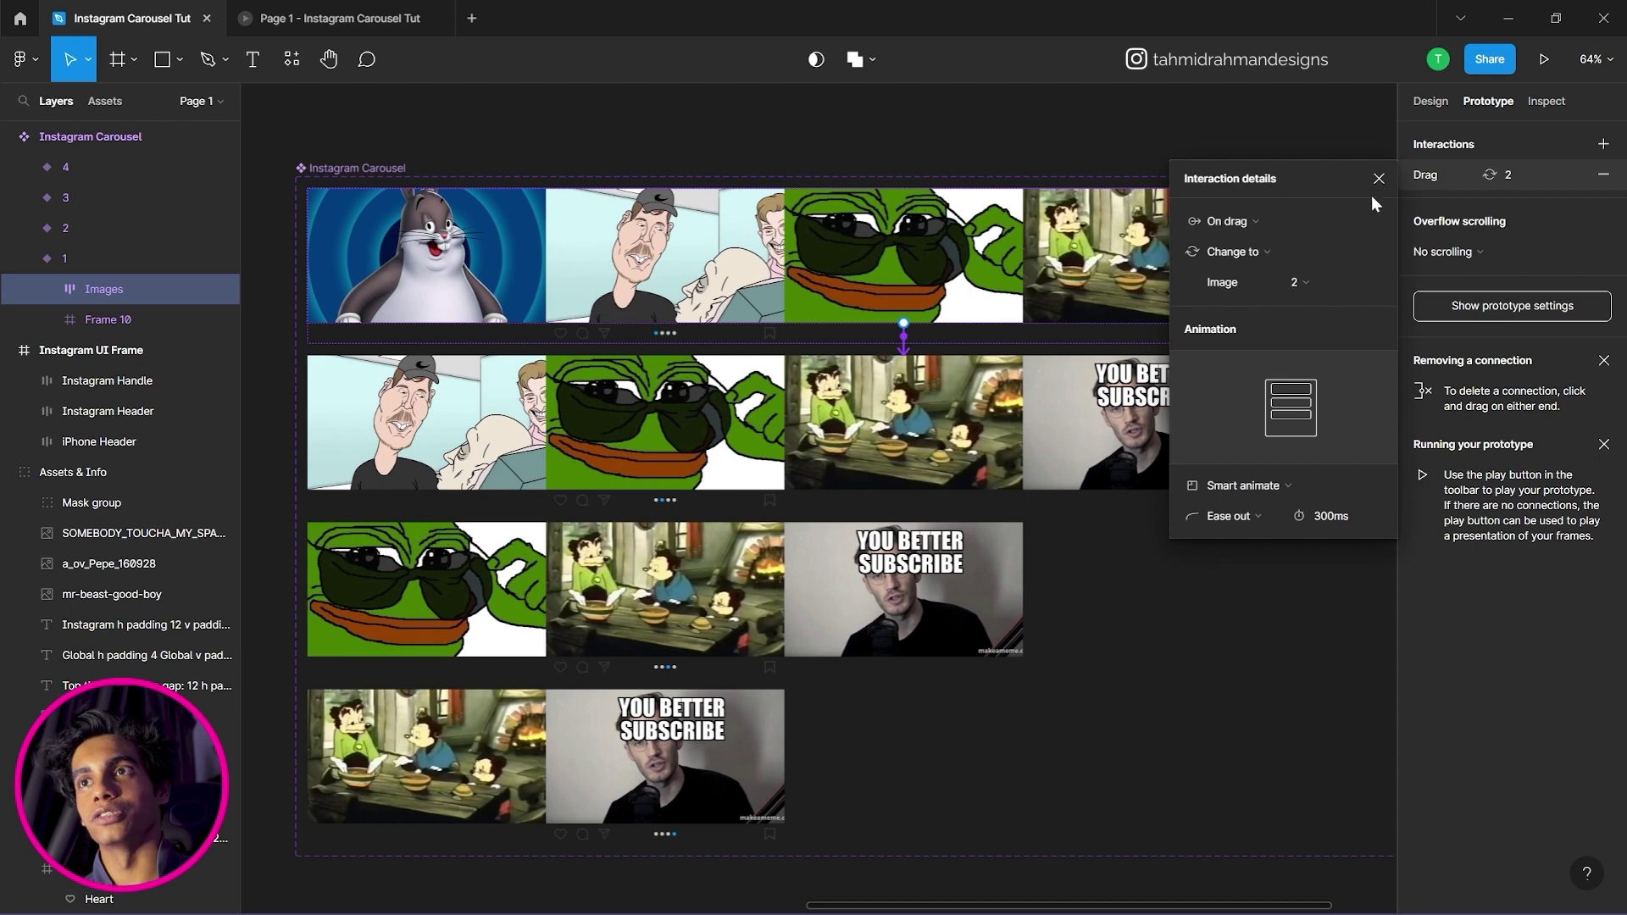
click(1002, 135)
click(973, 235)
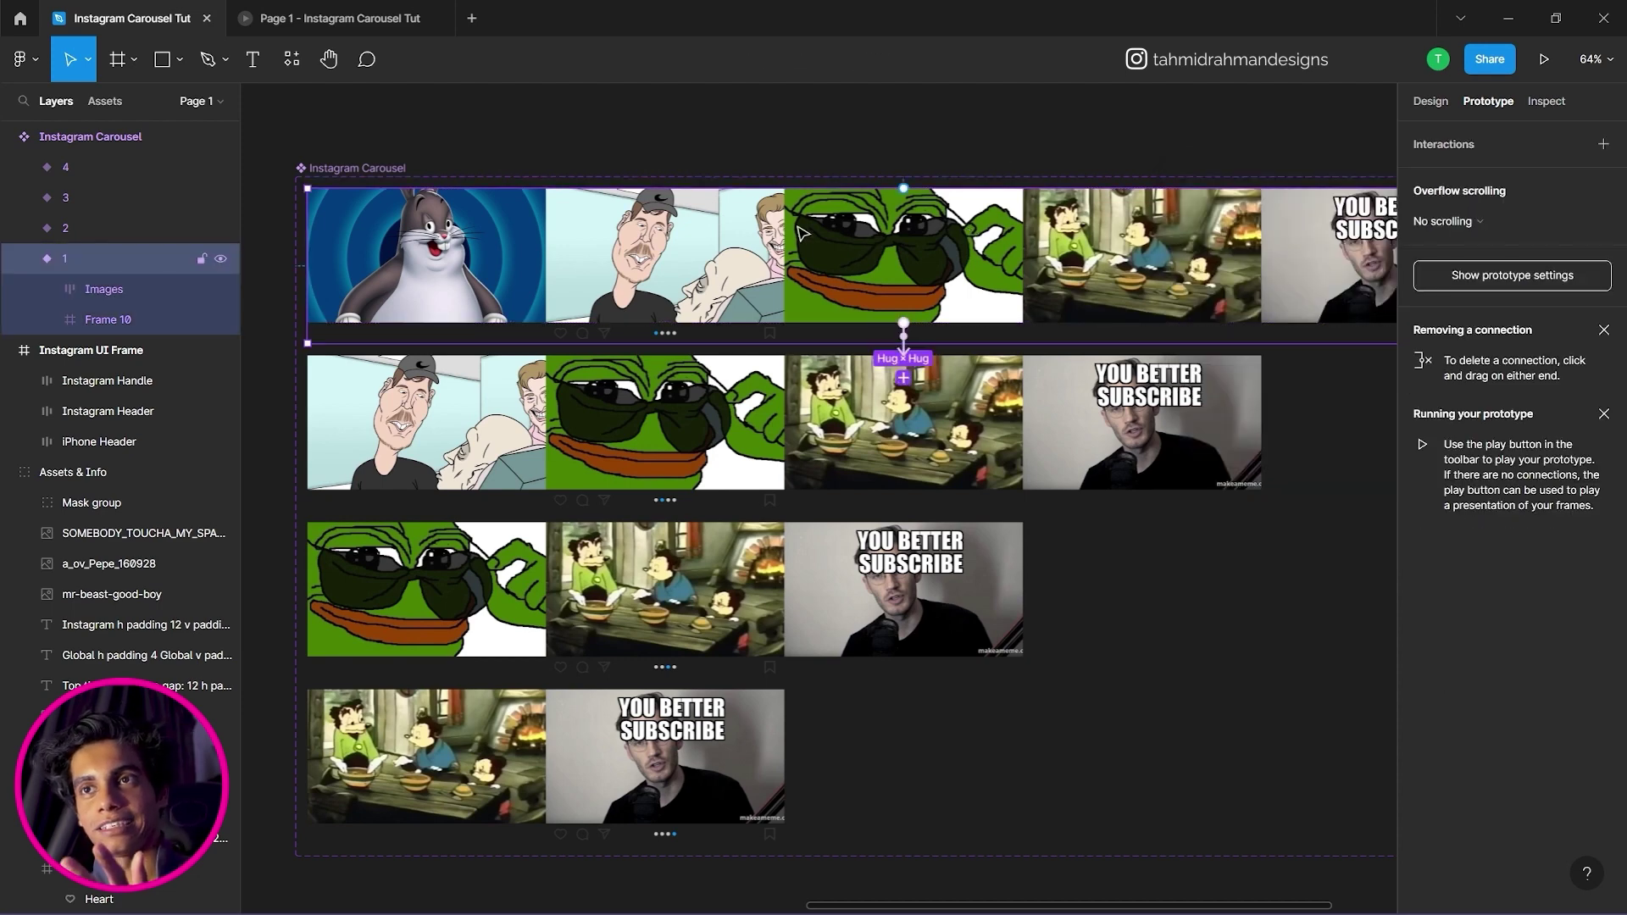
click(741, 167)
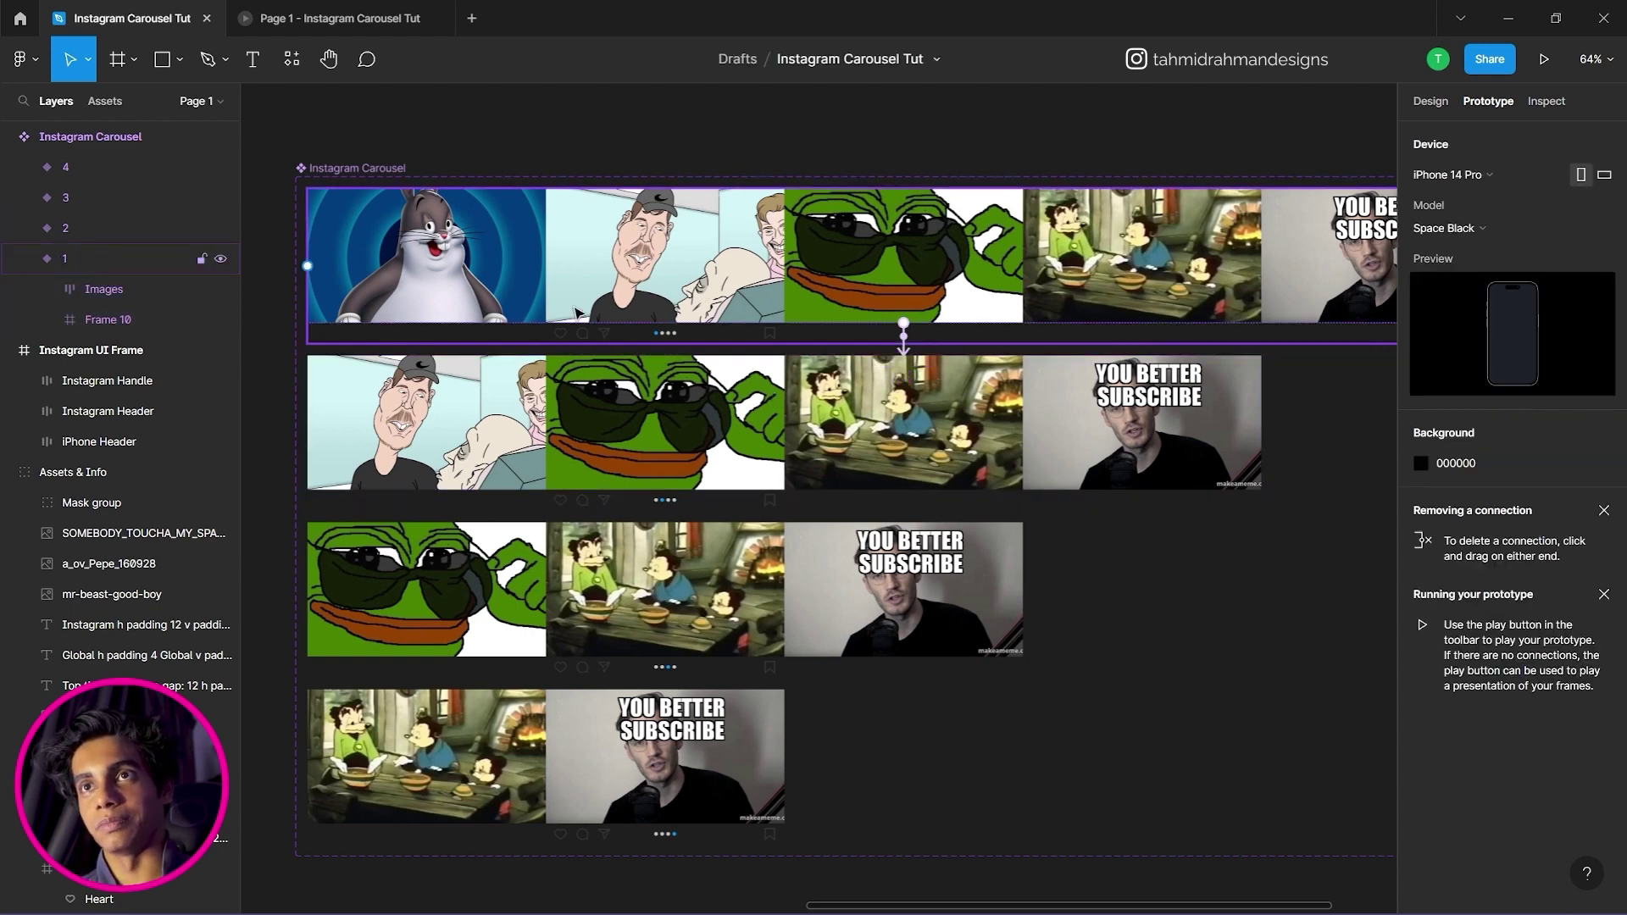
Insert an instance of the Instagram Carousel component into the Instagram UI Frame.
scroll(576, 312, left, 8)
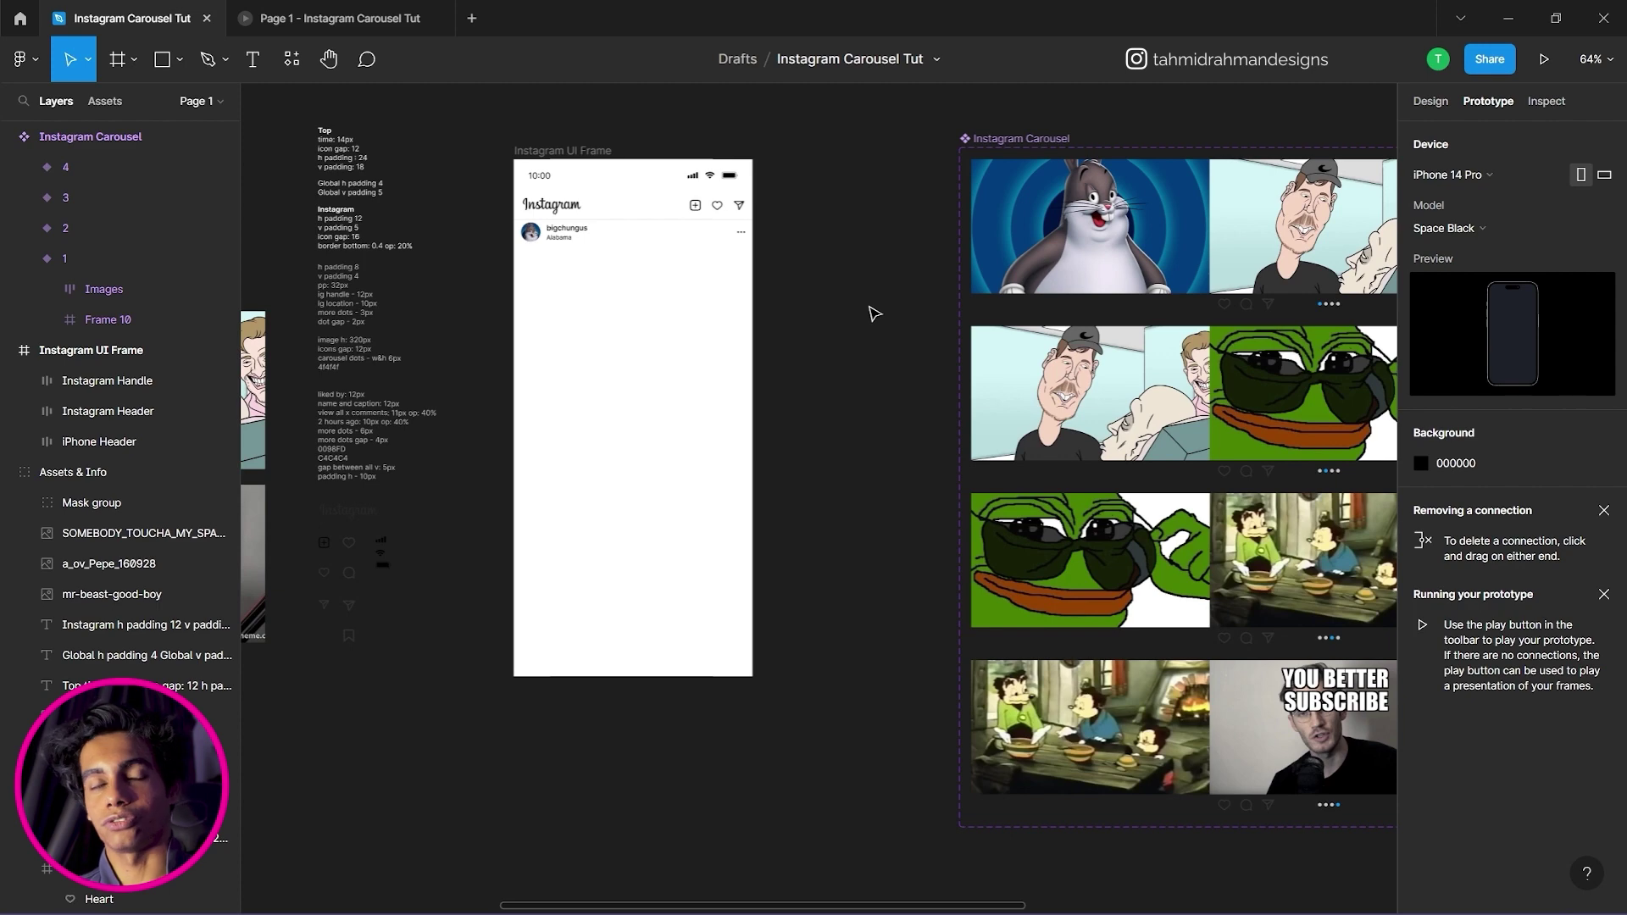
scroll(875, 313, up, 5)
scroll(745, 314, left, 2)
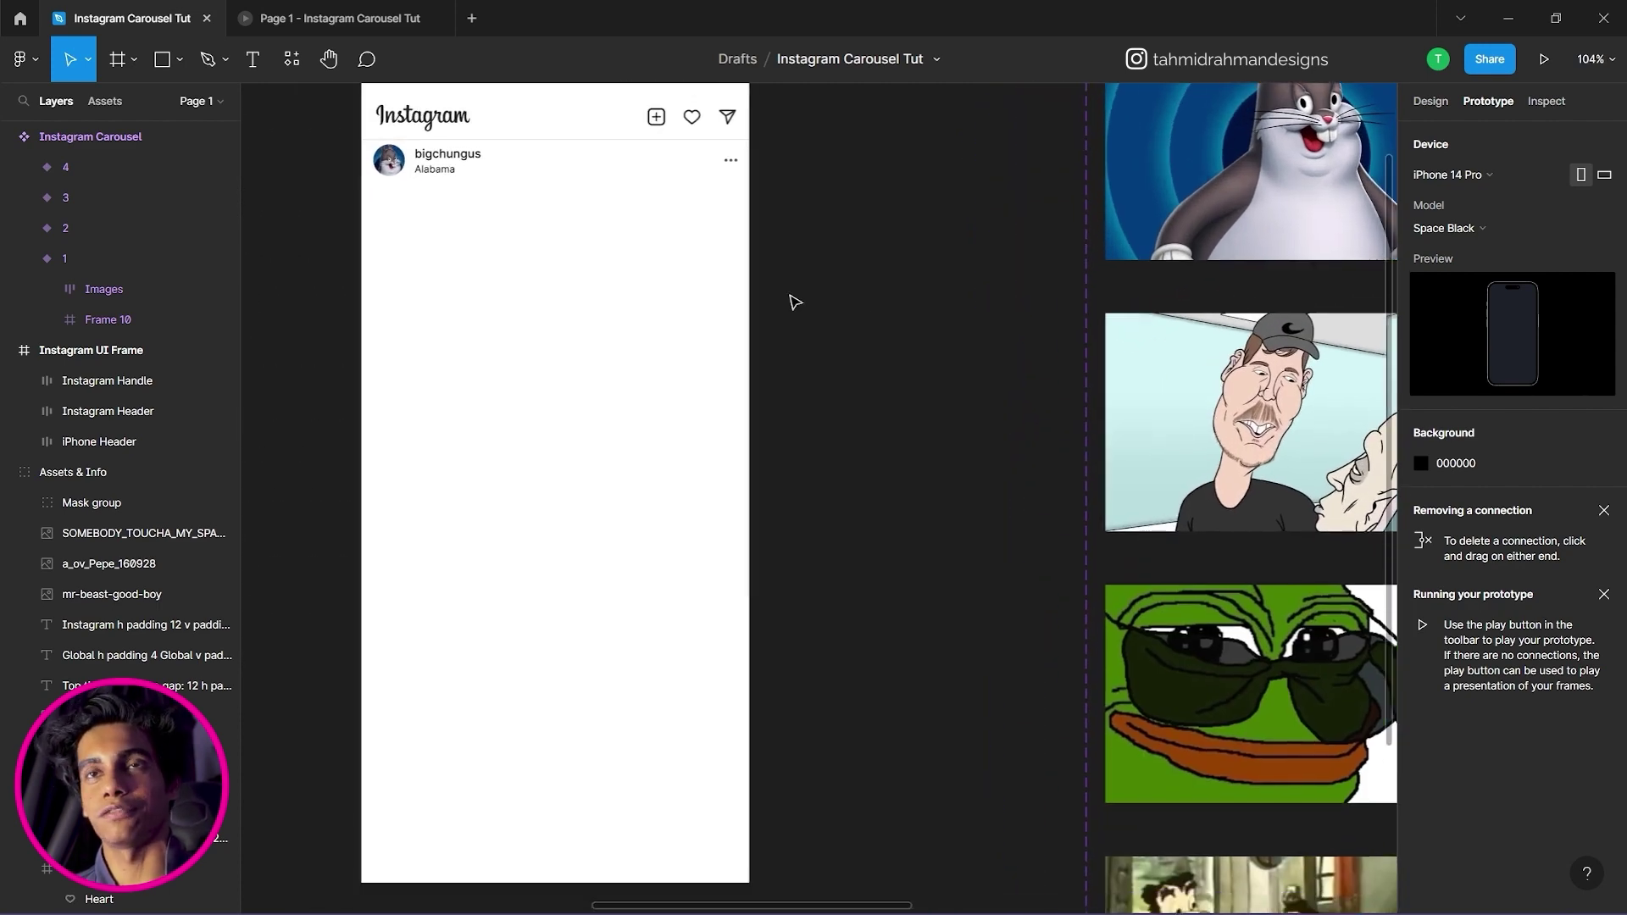
drag(840, 254, 756, 386)
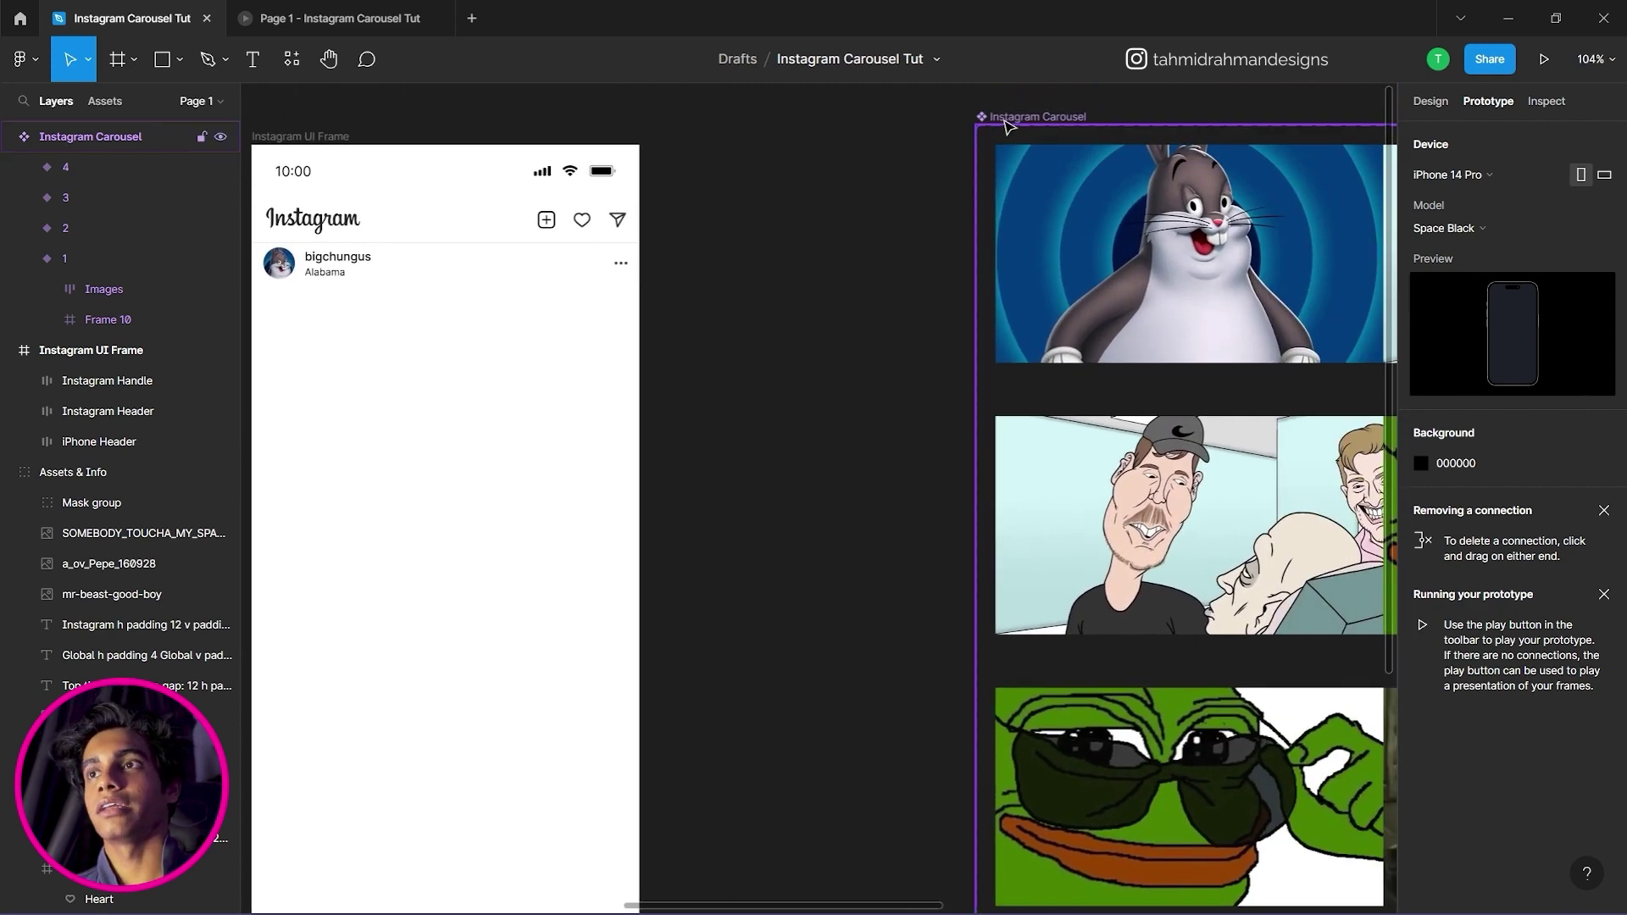
click(1015, 120)
scroll(759, 340, left, 3)
scroll(758, 340, down, 1)
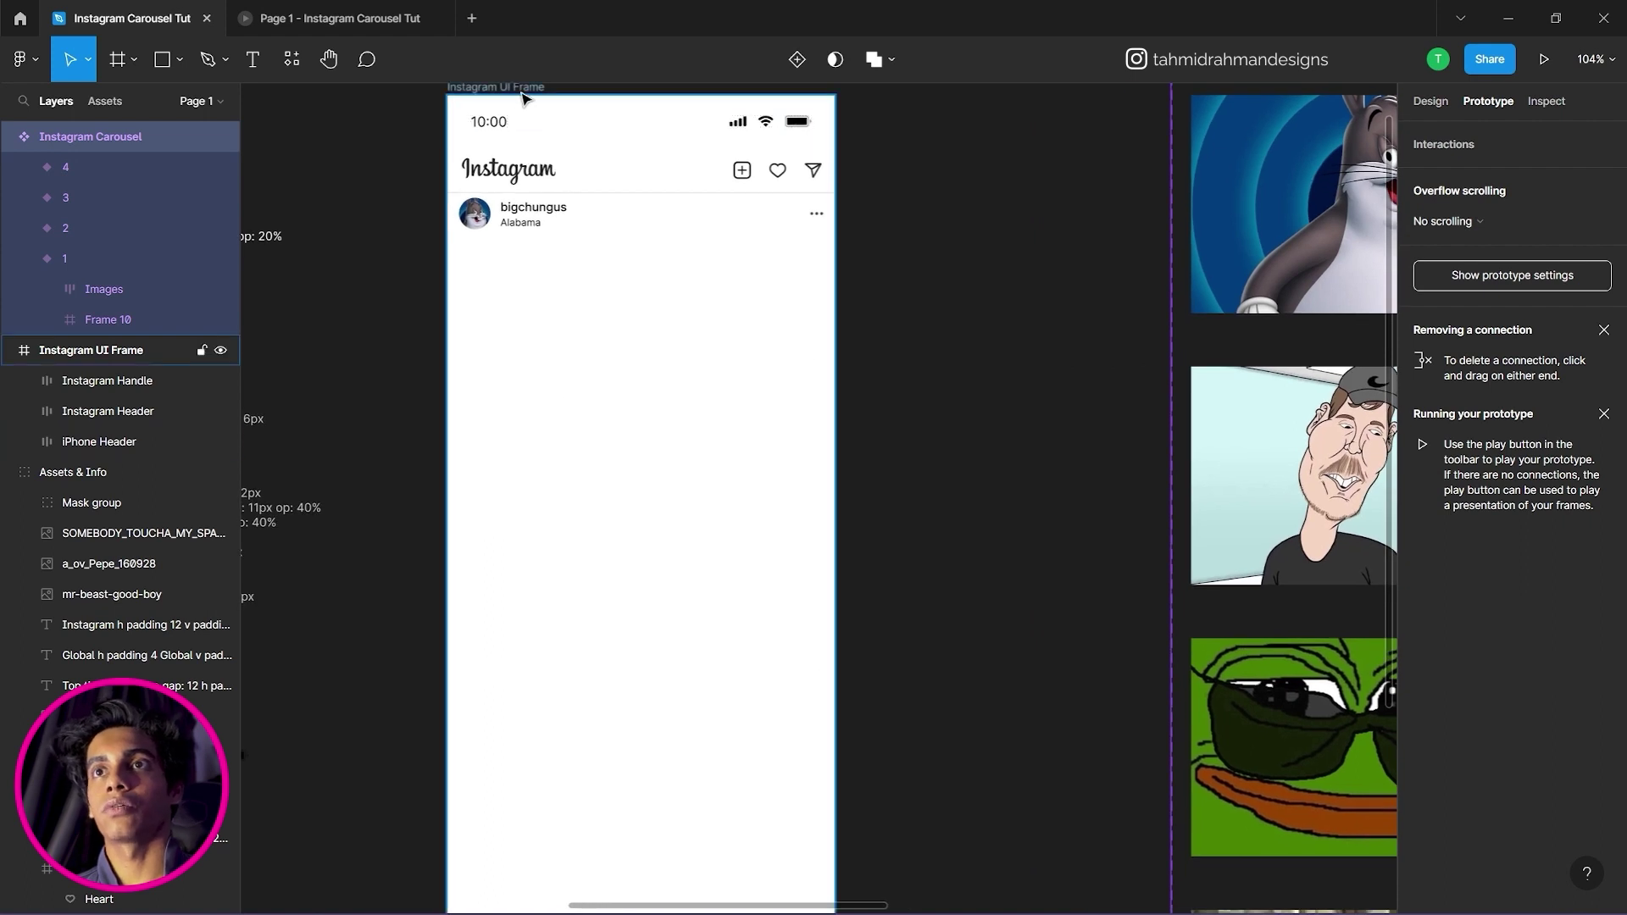
click(519, 87)
scroll(544, 107, up, 2)
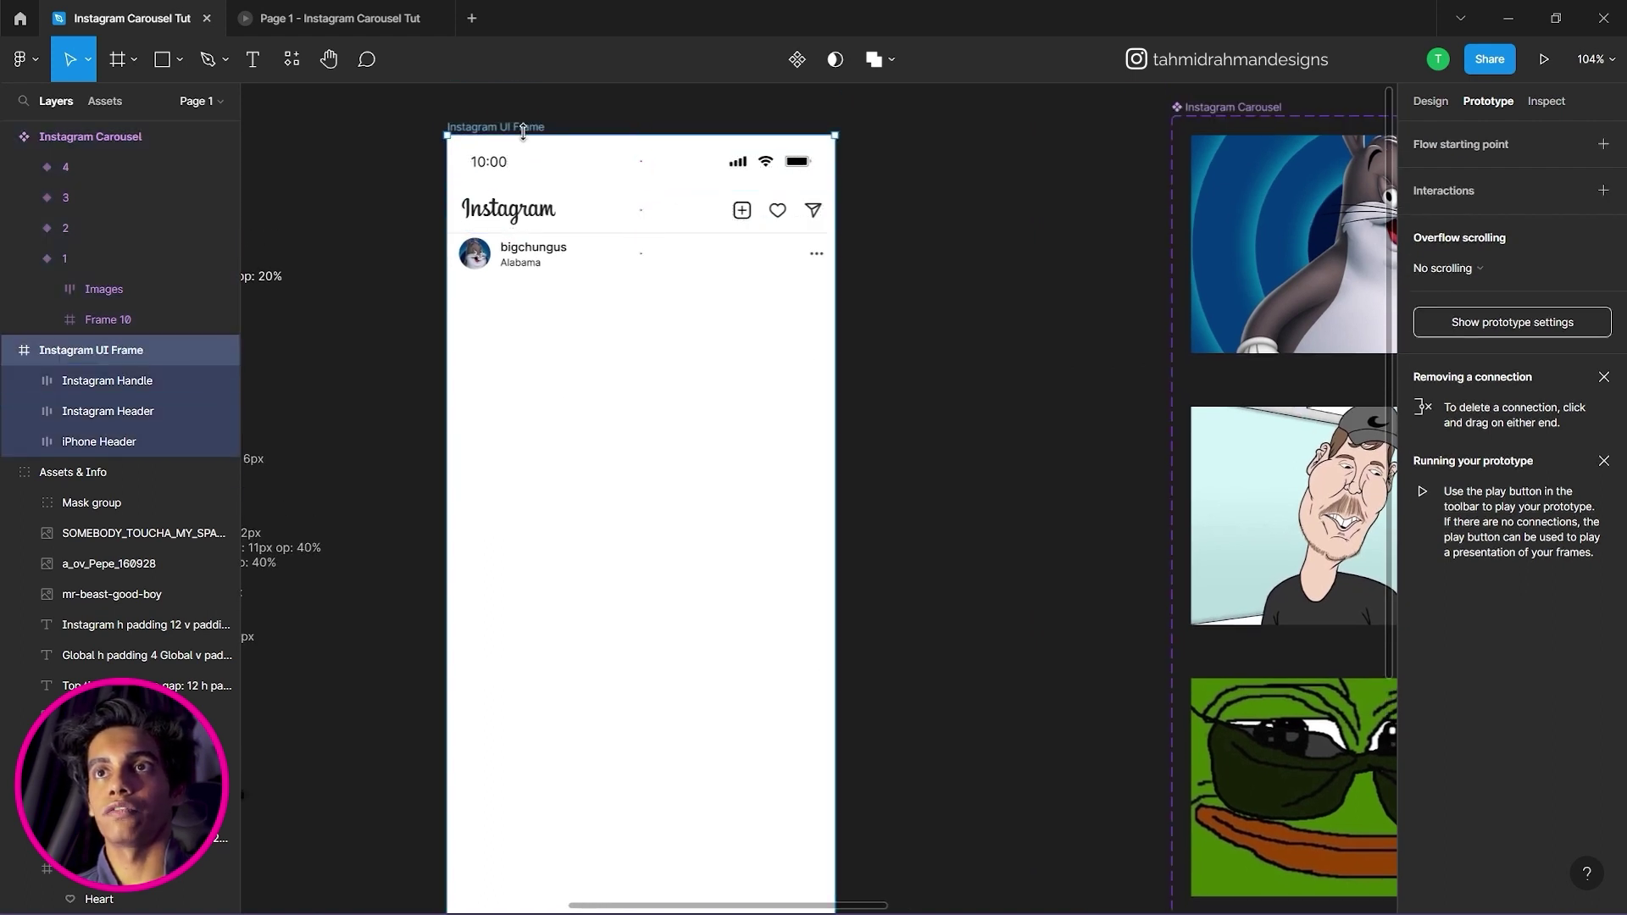
click(96, 103)
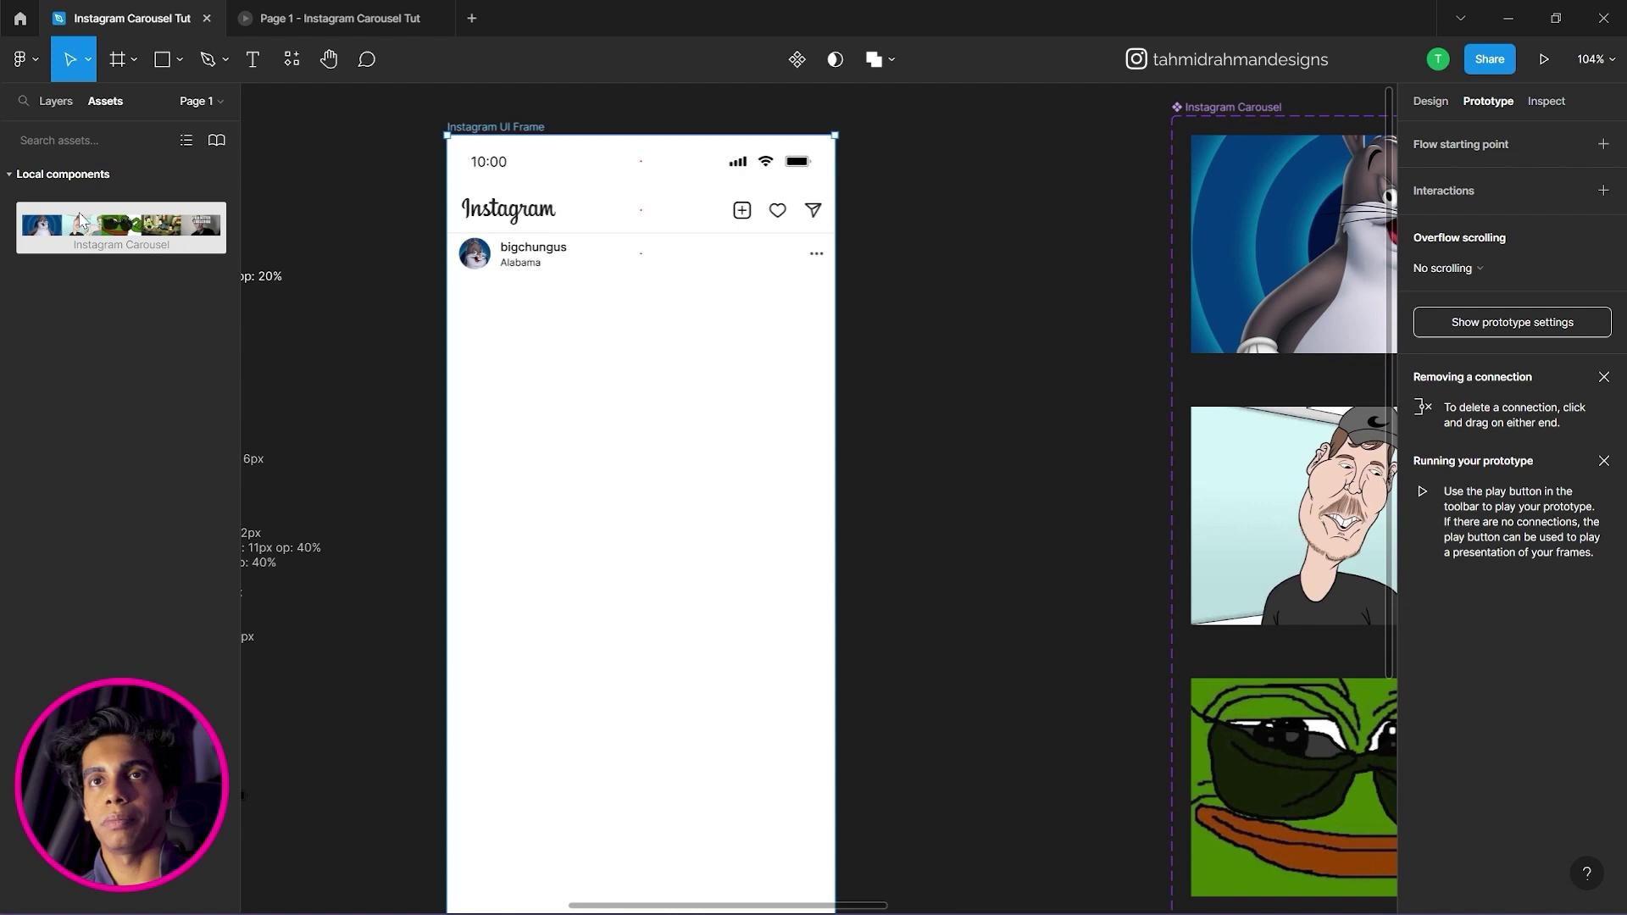
drag(49, 225, 560, 376)
click(657, 583)
click(551, 428)
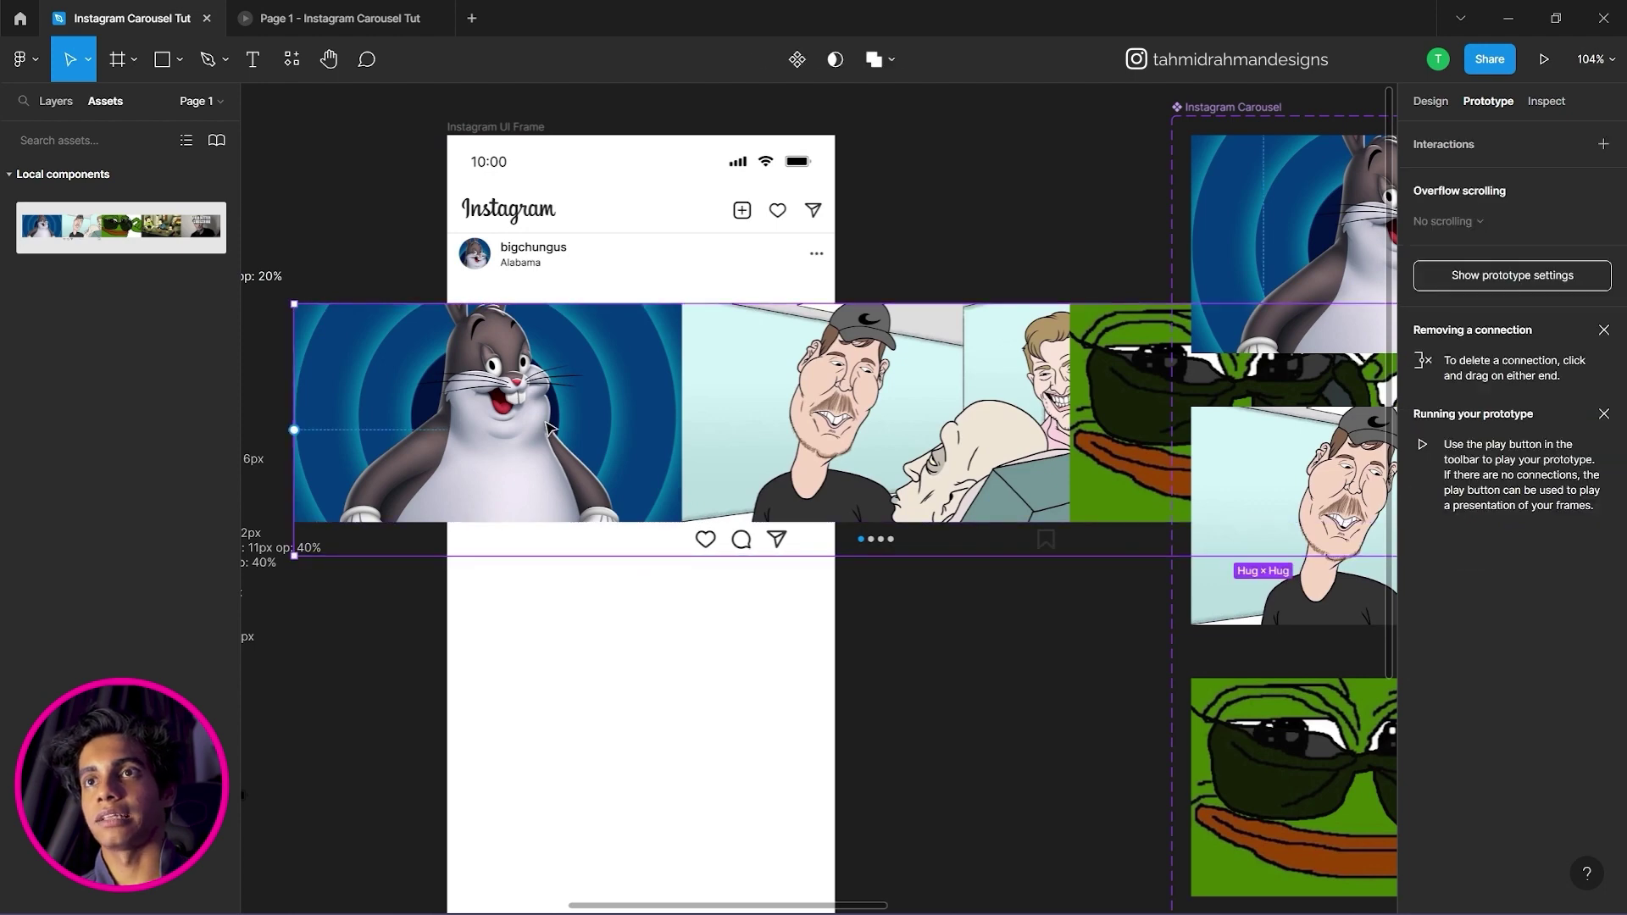
Align the carousel instance with the left edge of the Instagram UI Frame, just below the bigchungus handle row.
click(56, 101)
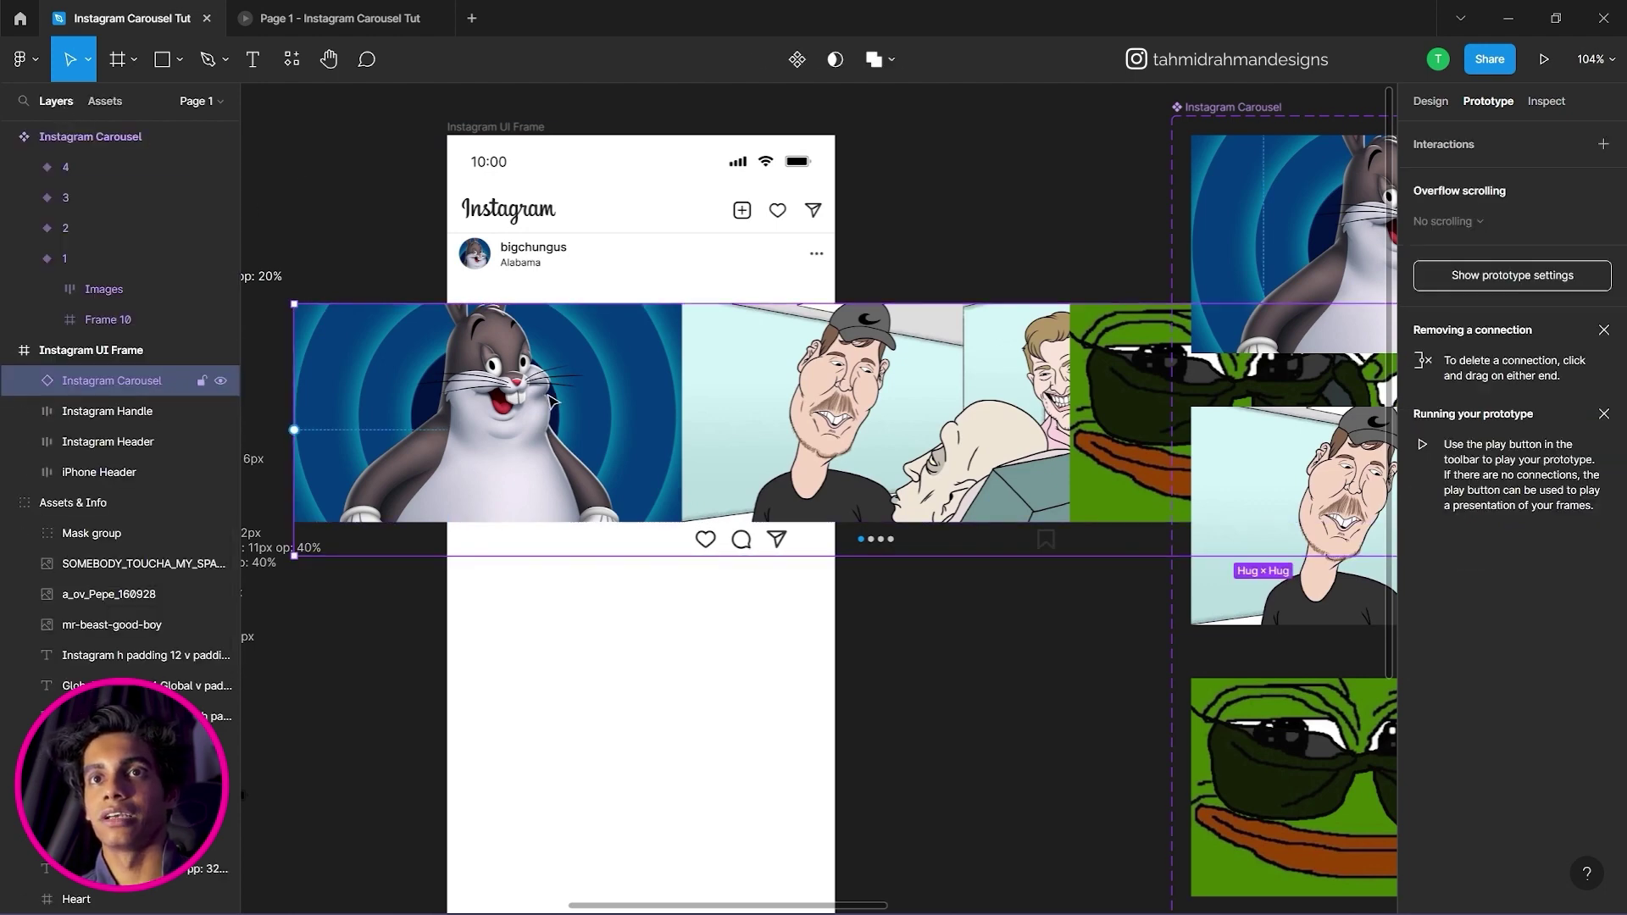
drag(546, 398, 617, 400)
drag(479, 373, 566, 384)
mouse_move(786, 415)
mouse_down()
mouse_move(690, 413)
mouse_move(784, 392)
mouse_up()
drag(619, 405, 619, 402)
click(604, 257)
click(613, 336)
key(shift+Down)
key(shift+Up)
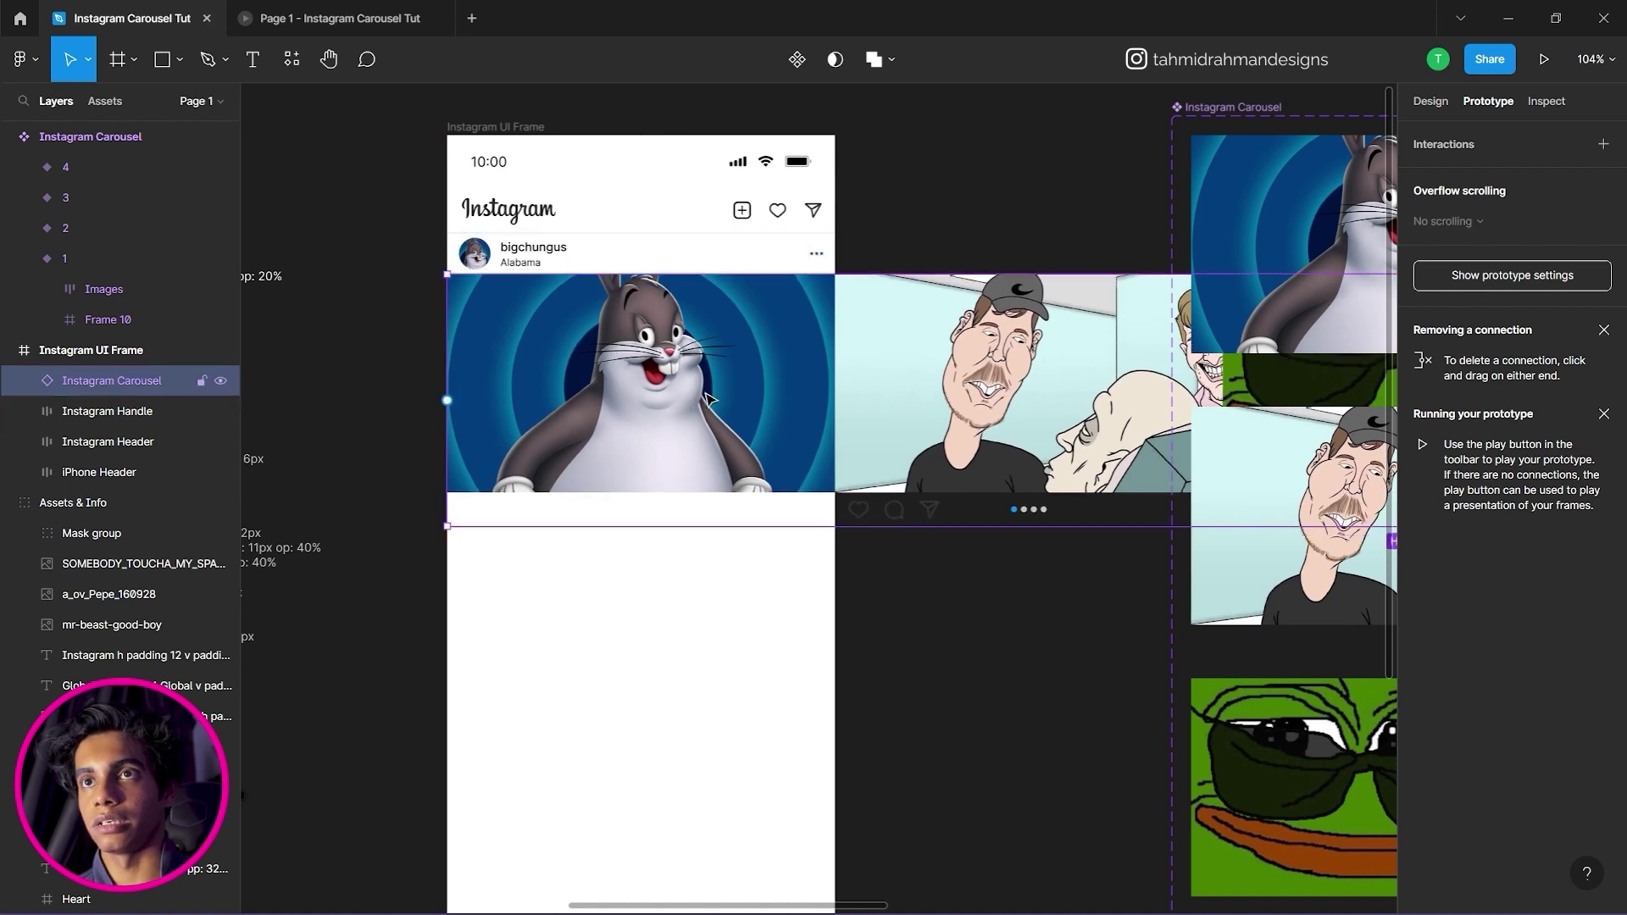
Shift the carousel instance sideways so its second image and the icon row line up with the Instagram UI Frame.
drag(905, 430, 519, 441)
scroll(469, 397, up, 8)
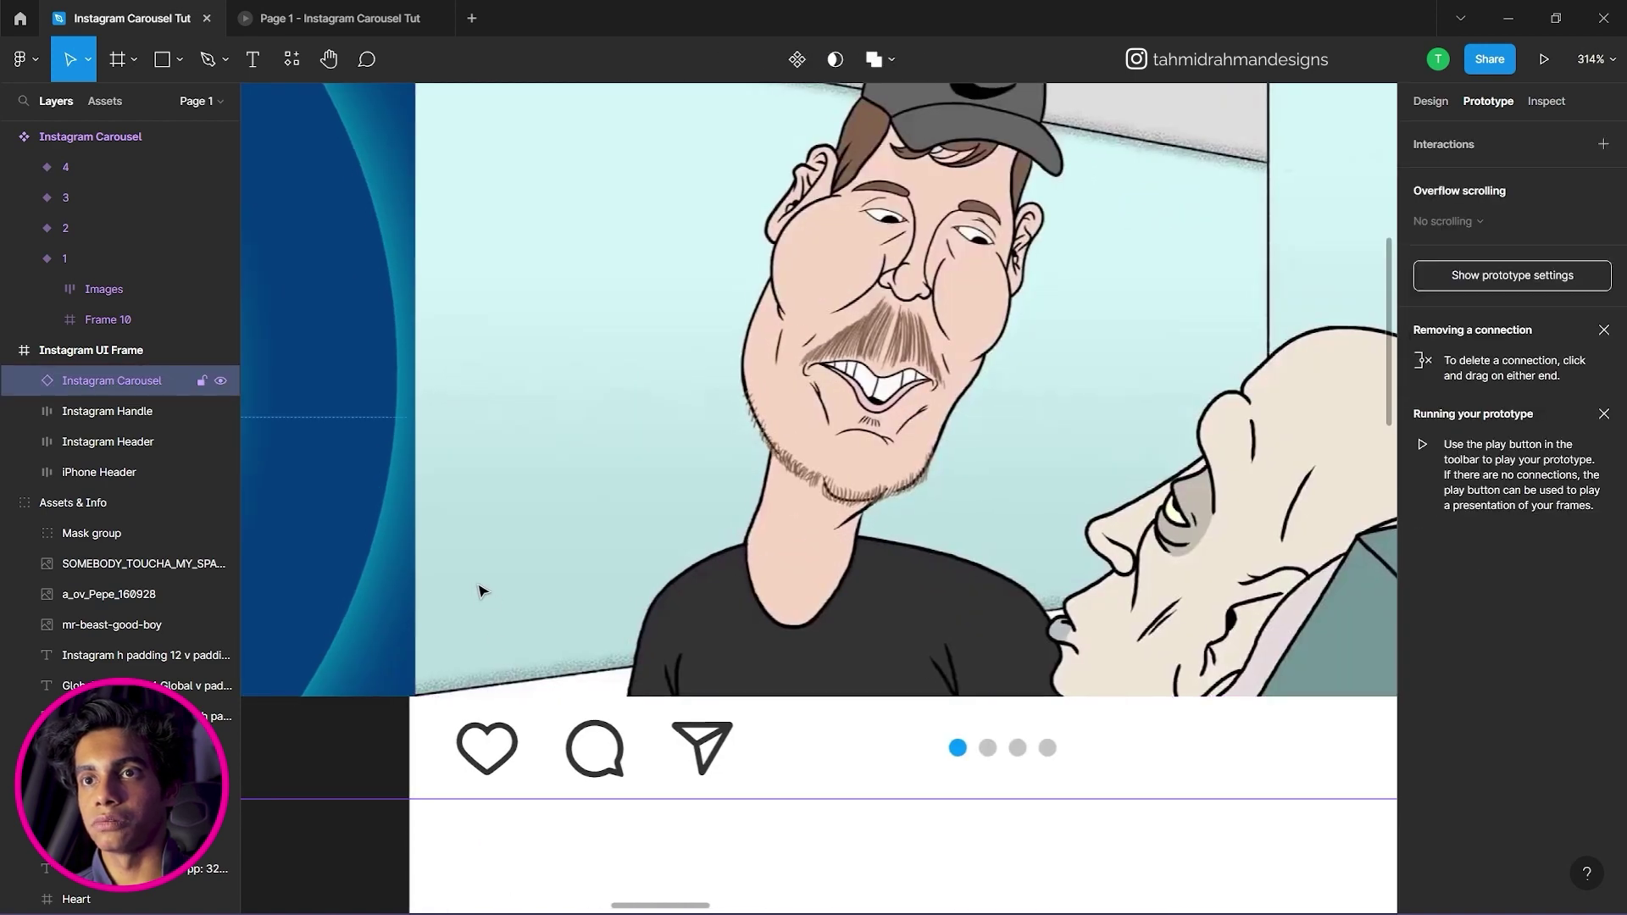
scroll(491, 617, down, 5)
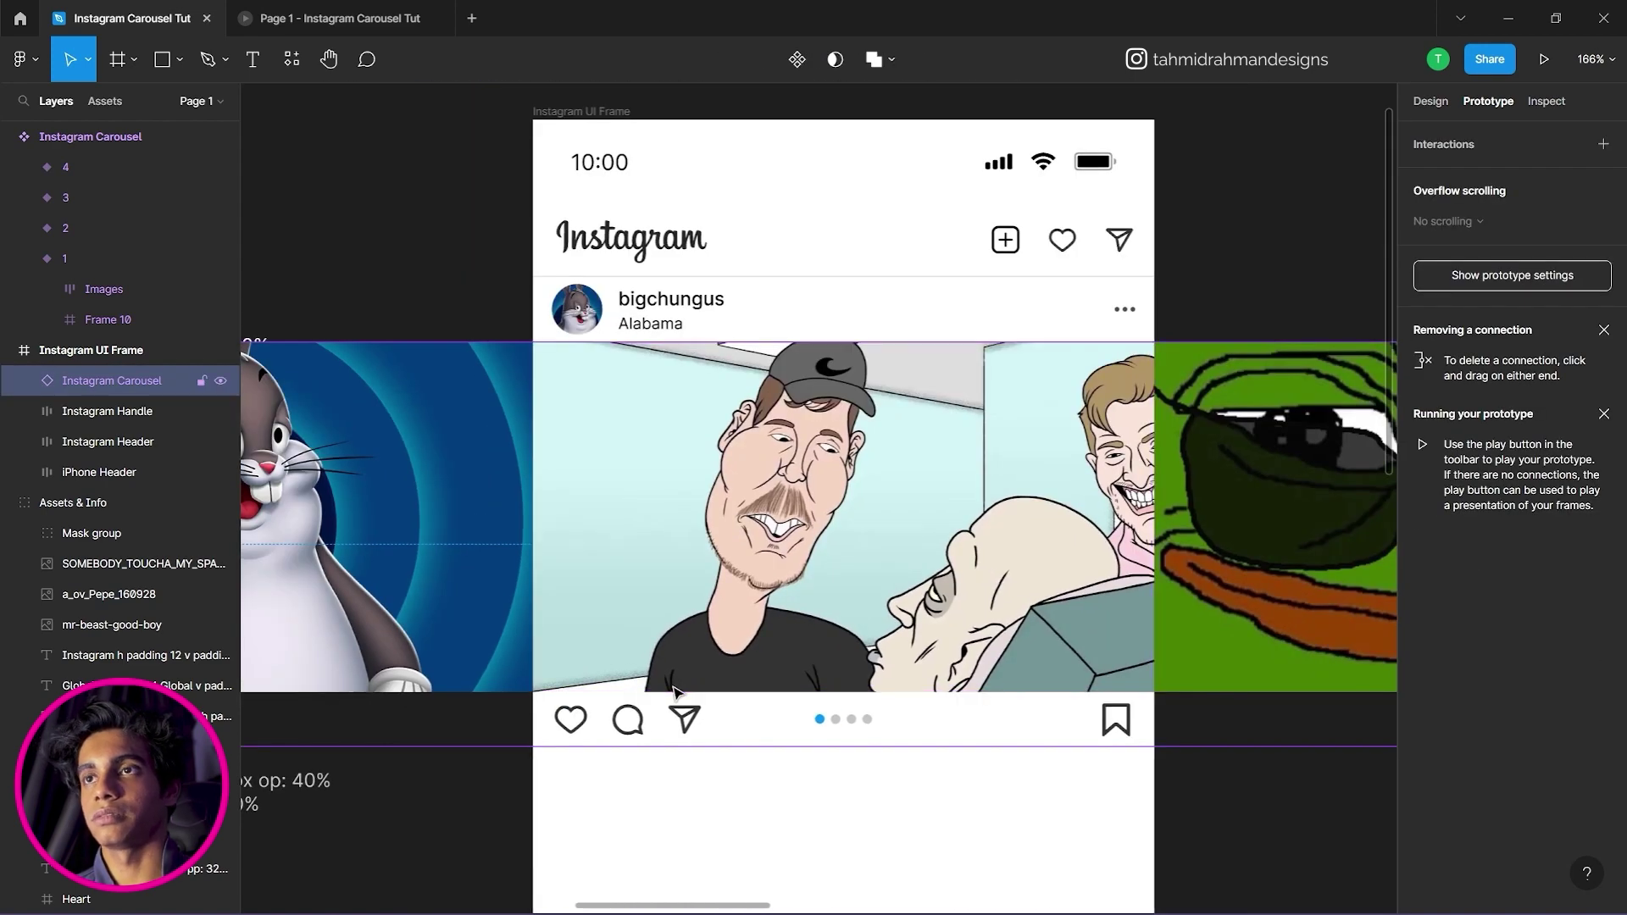
scroll(683, 681, right, 2)
scroll(1000, 246, up, 3)
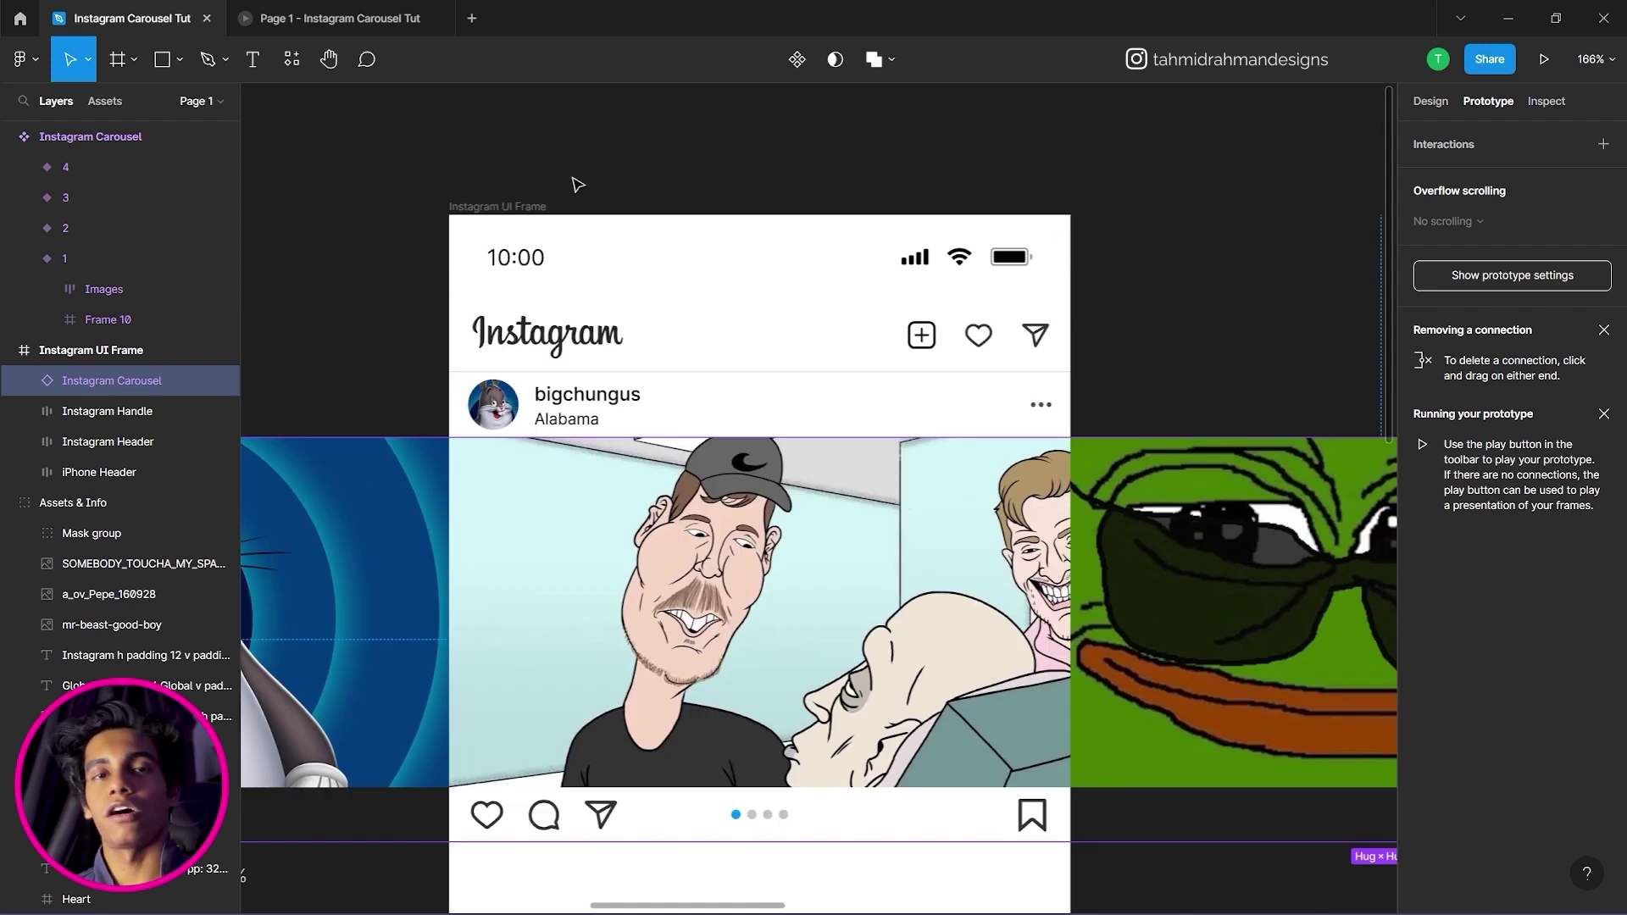
Turn on Clip content for the Instagram UI Frame.
click(523, 207)
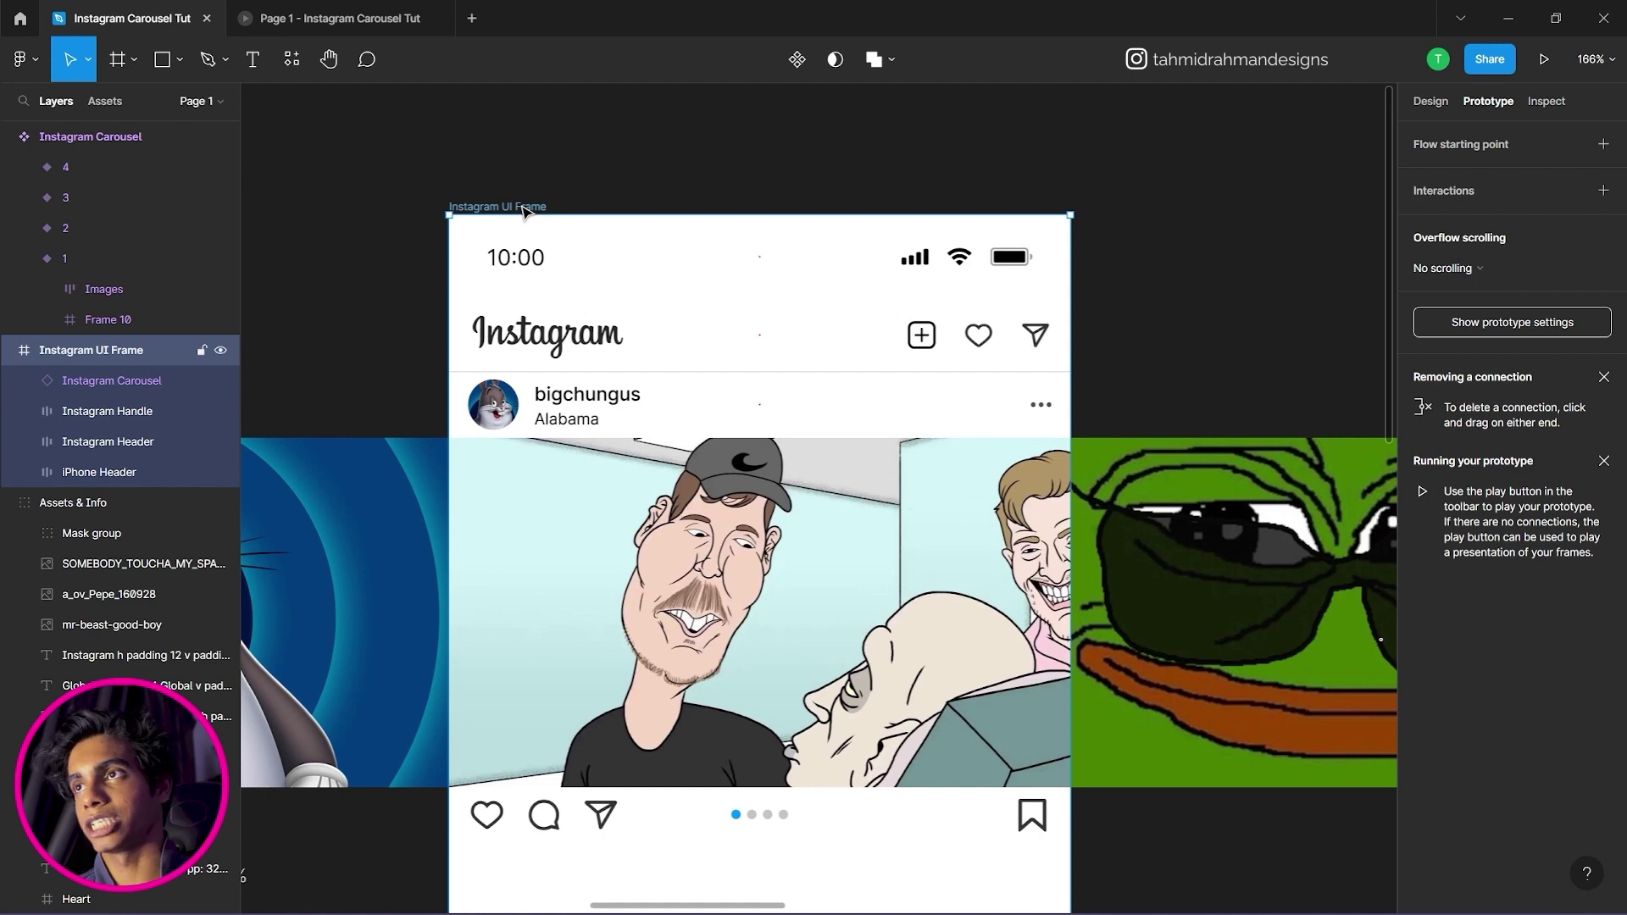
click(1431, 102)
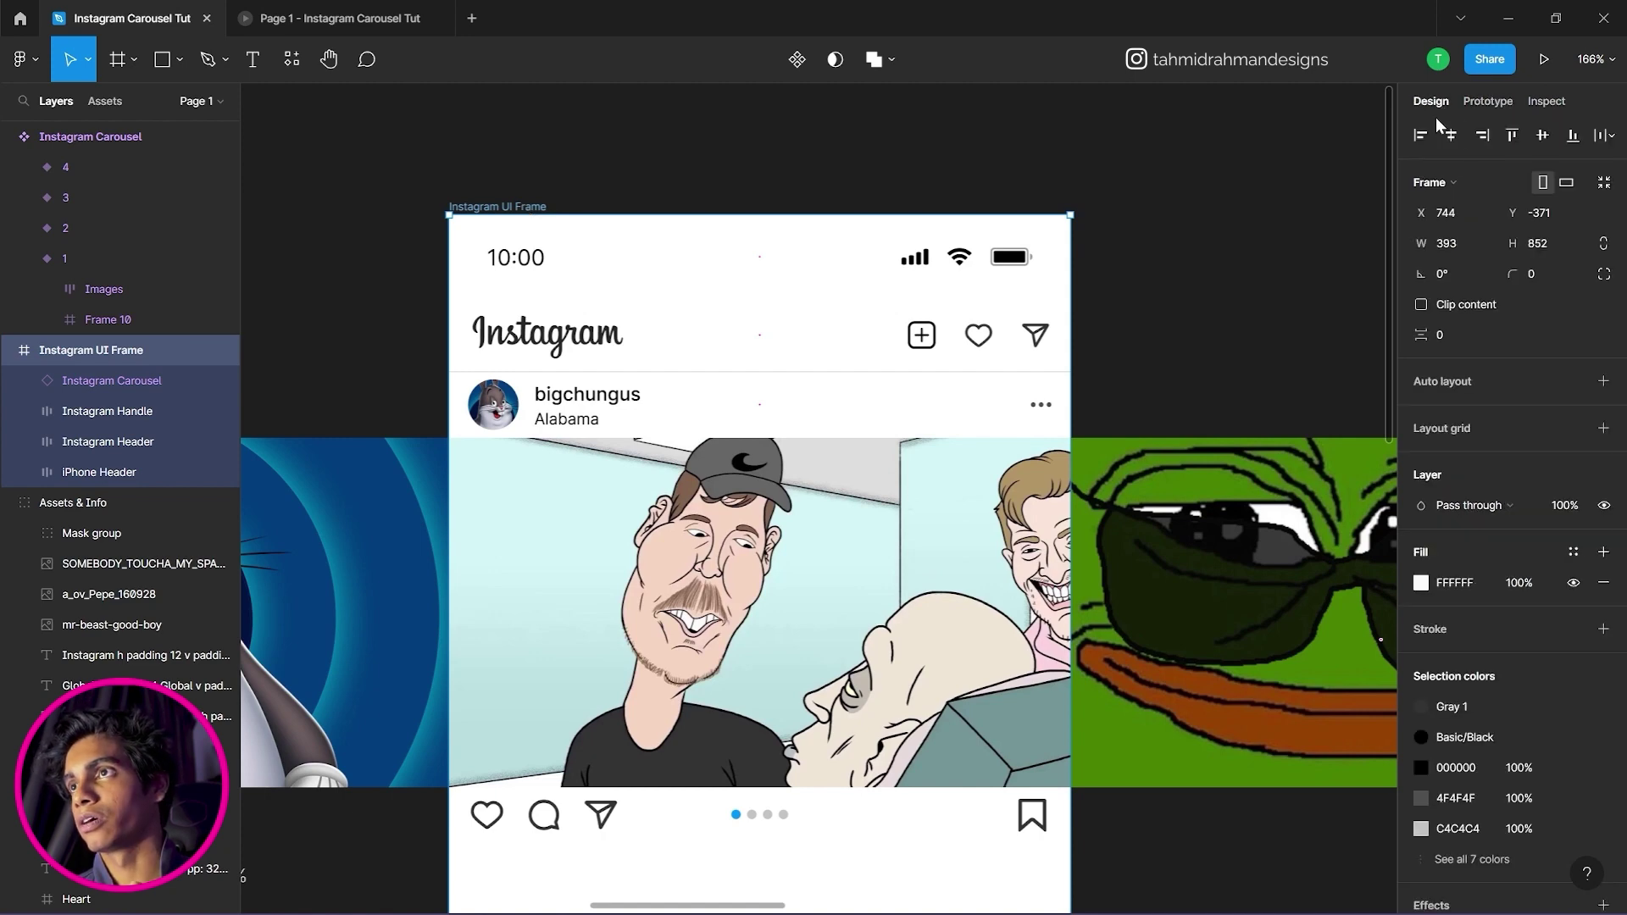
click(1467, 307)
click(1127, 236)
scroll(1129, 238, down, 1)
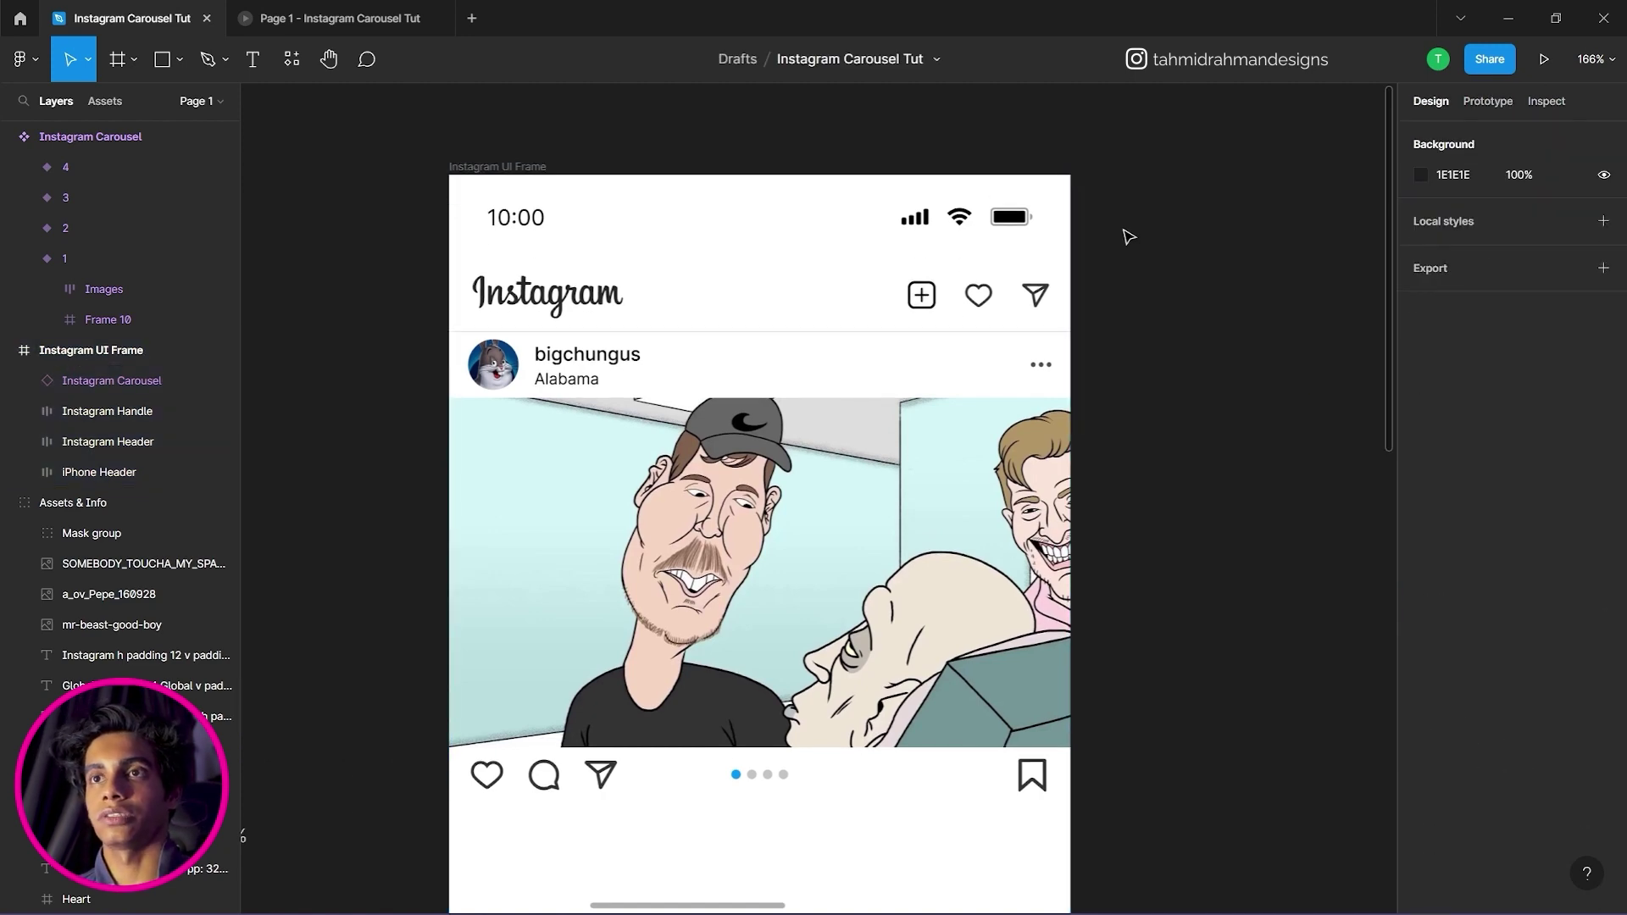
Switch to the prototype preview and test swiping the carousel from its starting image.
scroll(1127, 238, down, 4)
drag(1166, 248, 1023, 185)
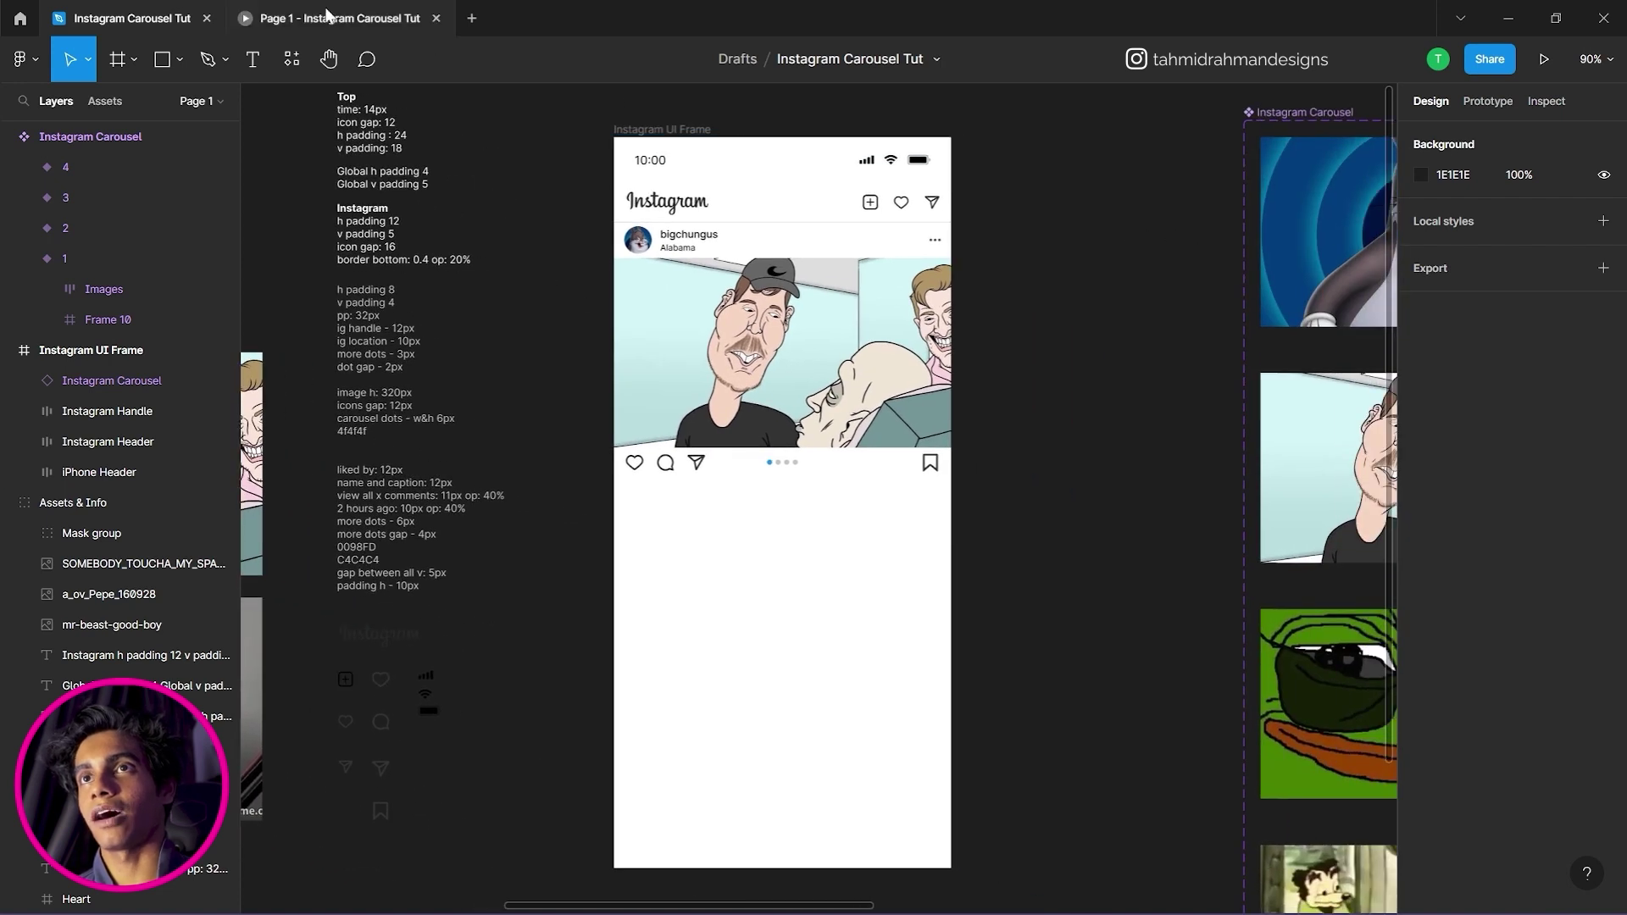
click(325, 12)
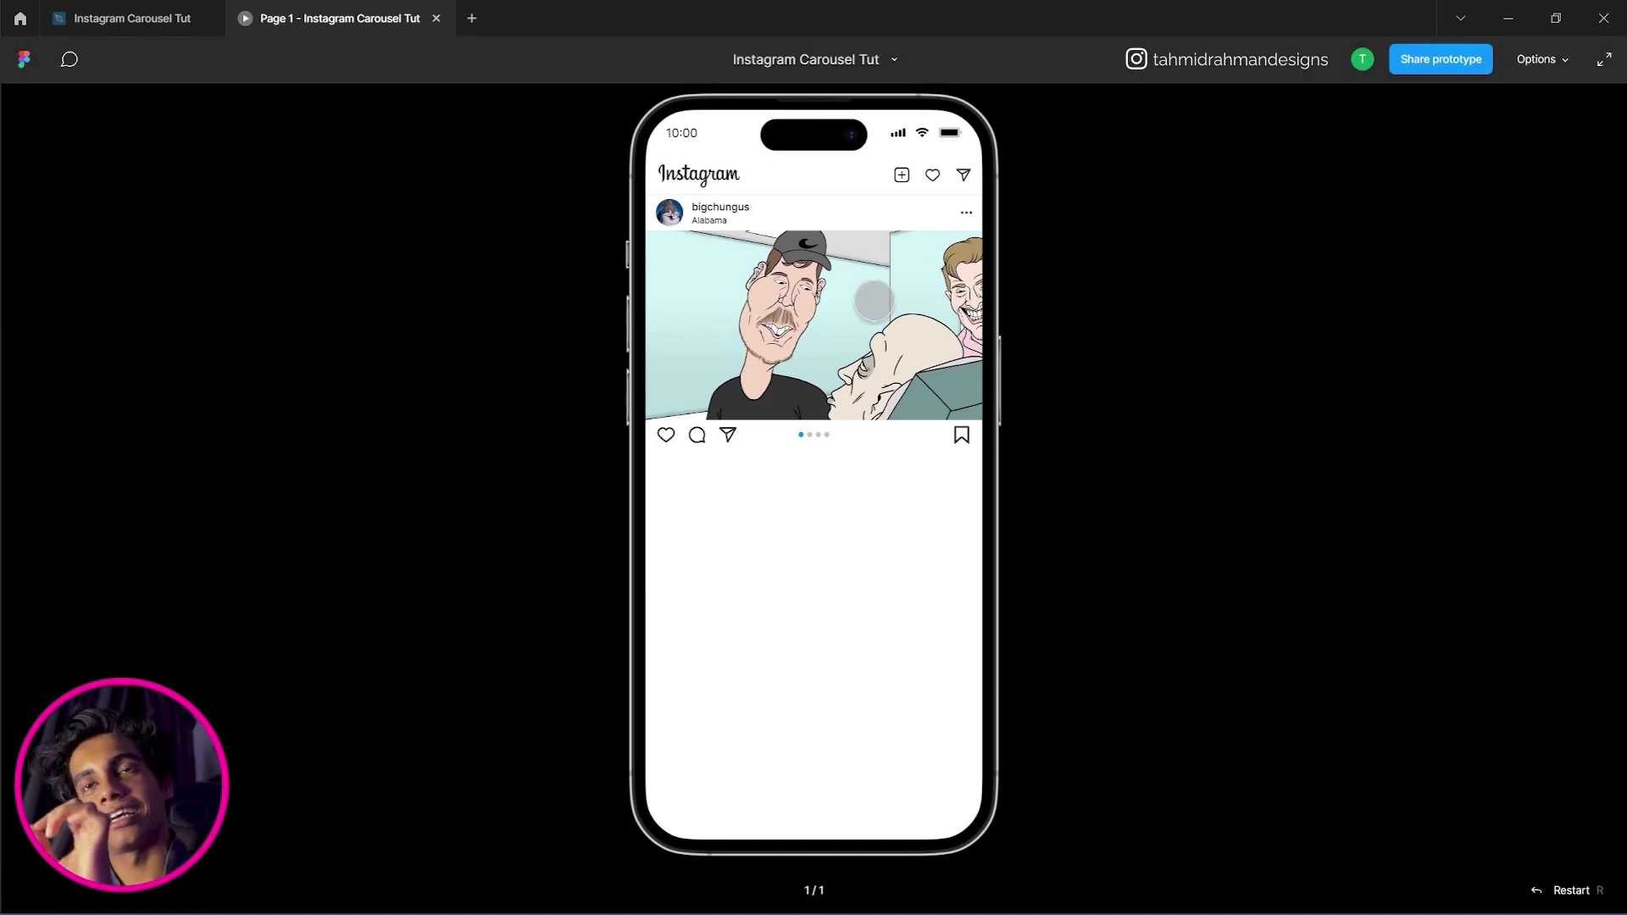
drag(874, 301, 854, 307)
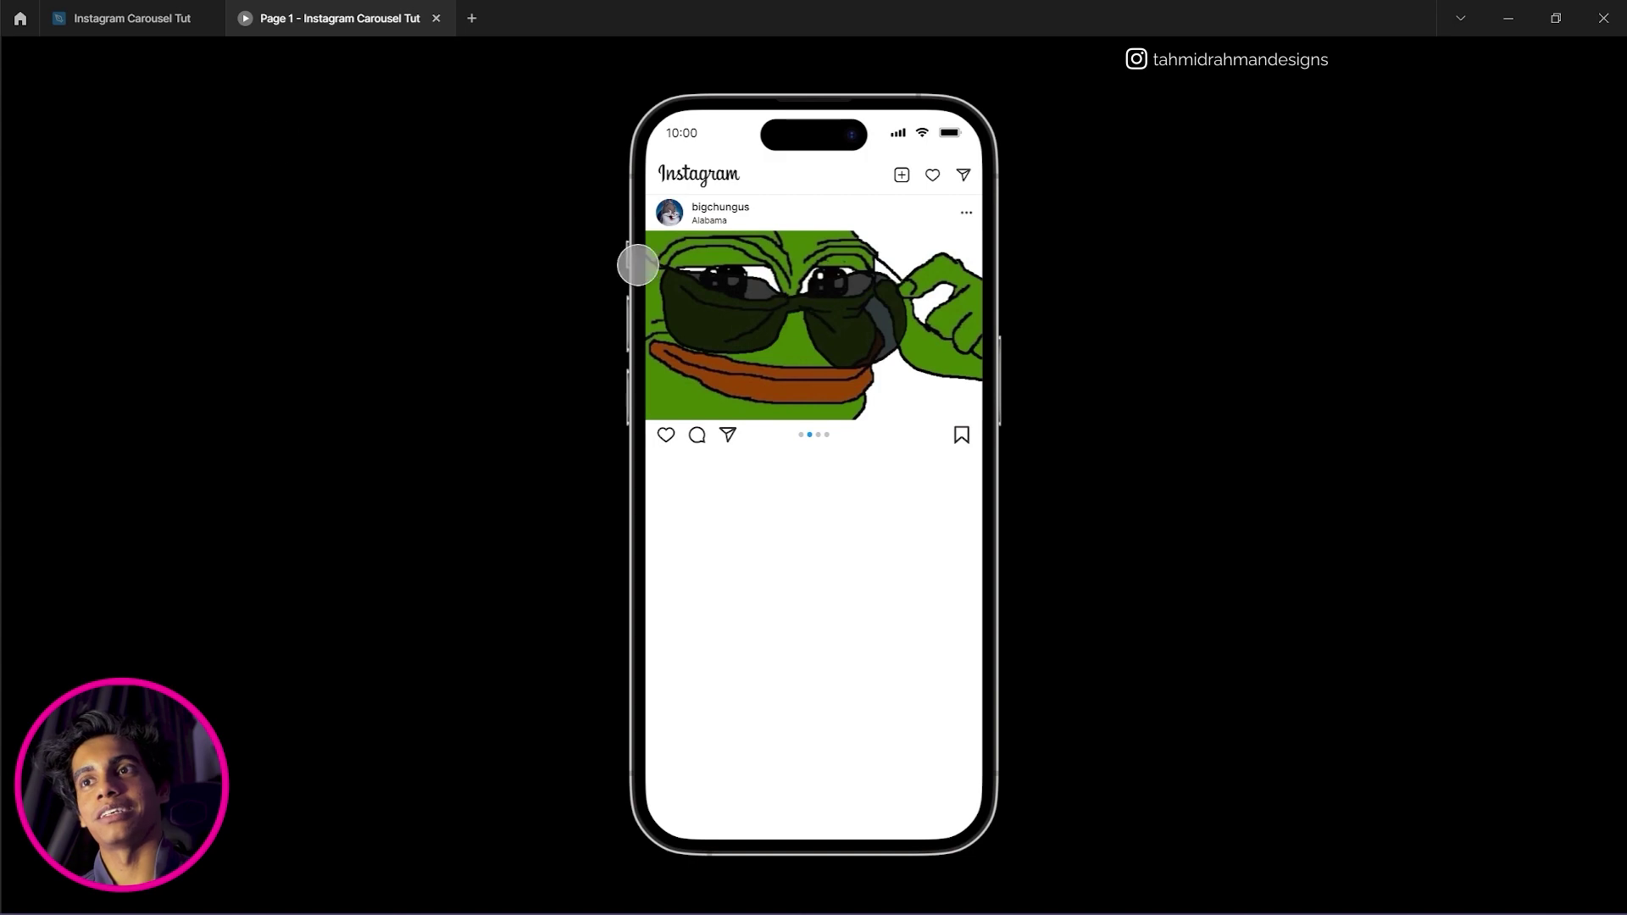
Return to the design file and review the drag interaction details of variant 1's Images frame.
click(98, 17)
drag(1071, 301, 412, 259)
drag(1254, 232, 900, 212)
double_click(902, 212)
double_click(904, 212)
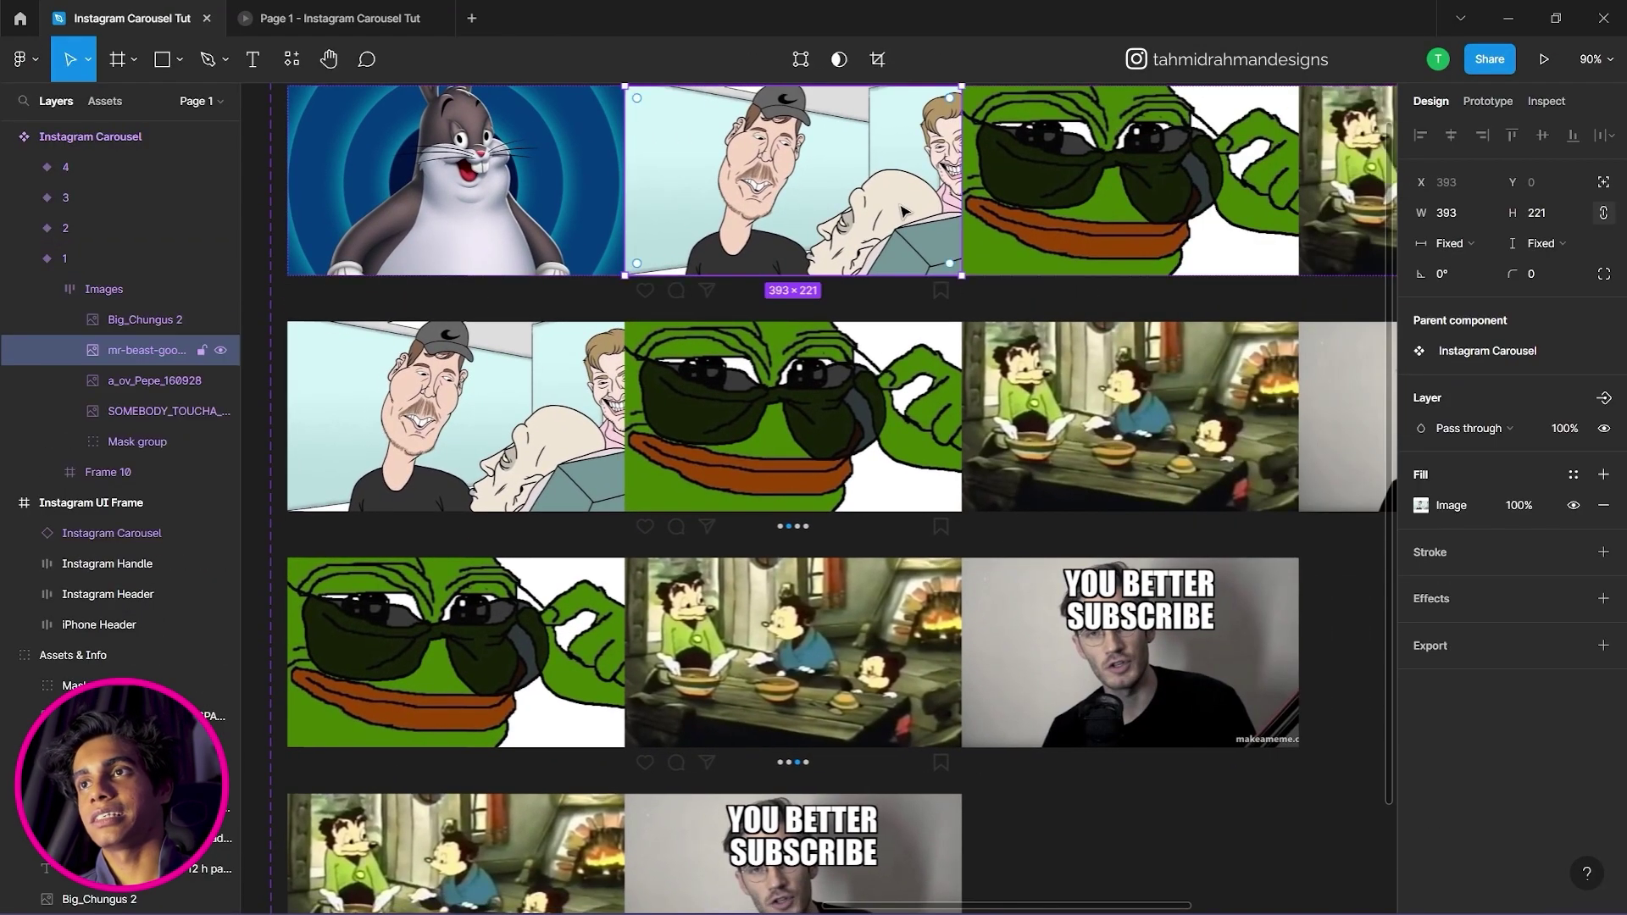
click(1127, 170)
click(80, 287)
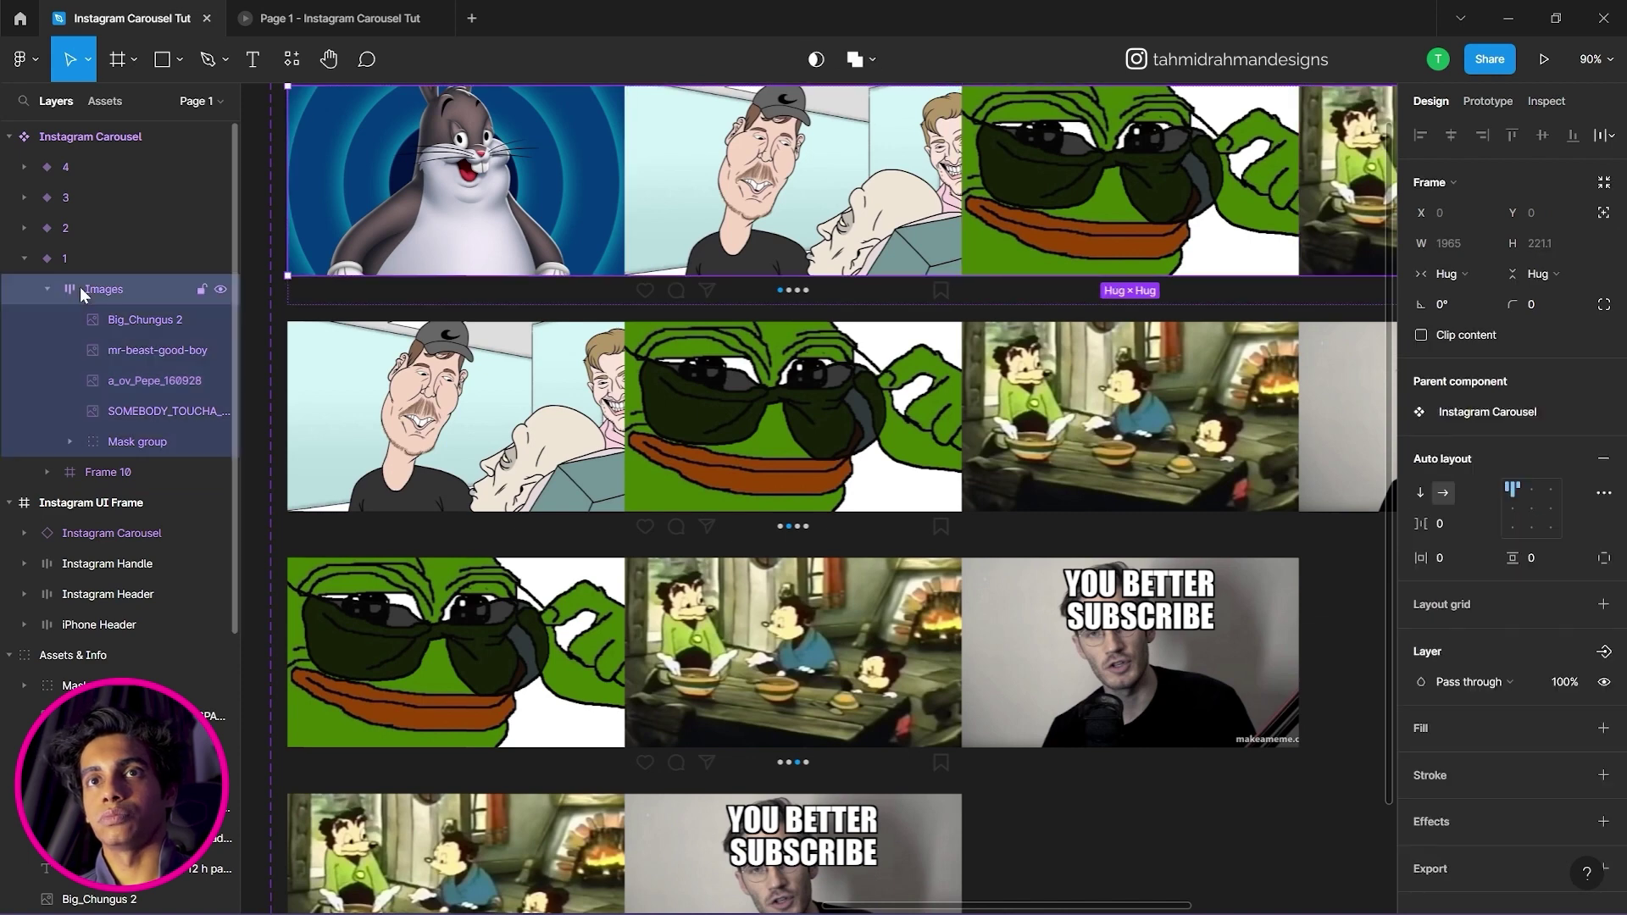
scroll(927, 317, up, 2)
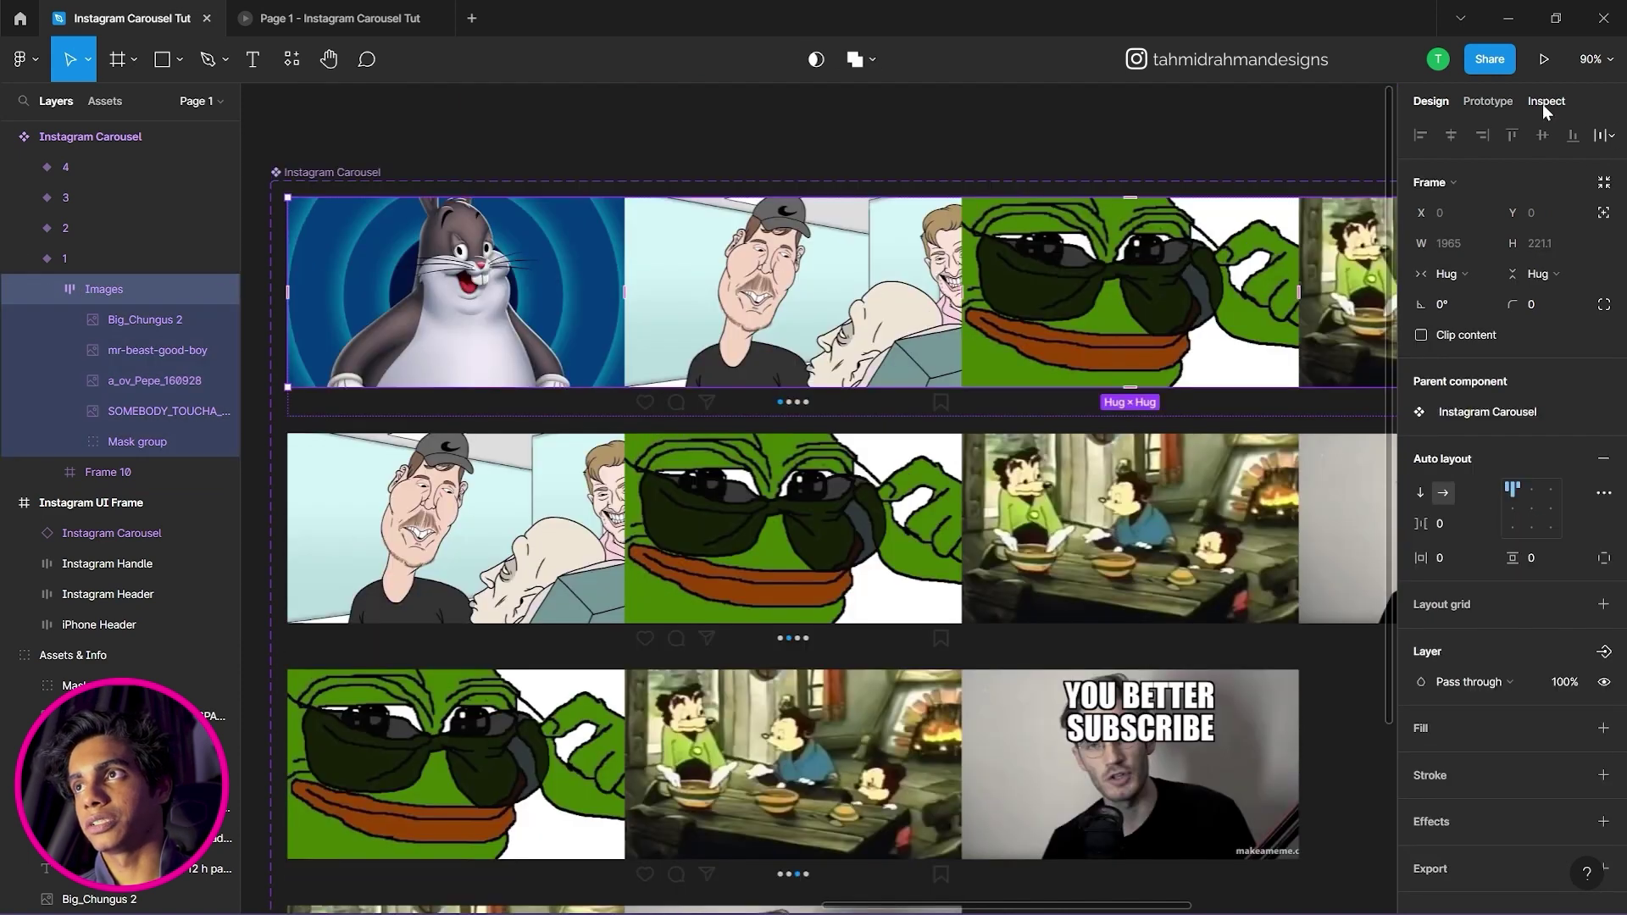
click(1488, 101)
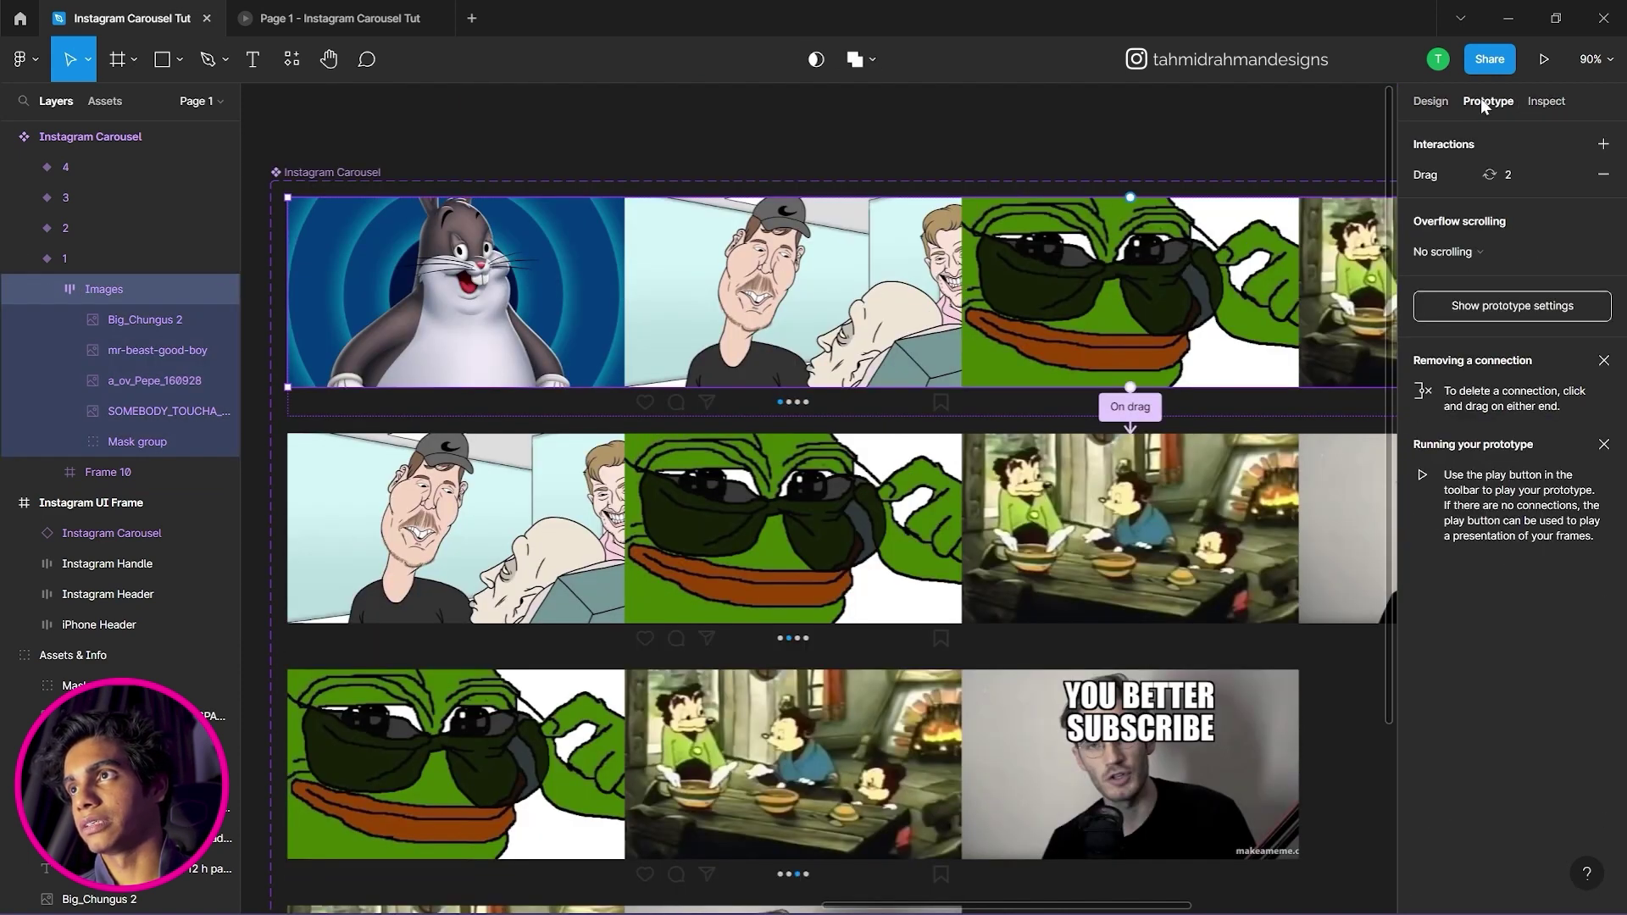
click(1432, 175)
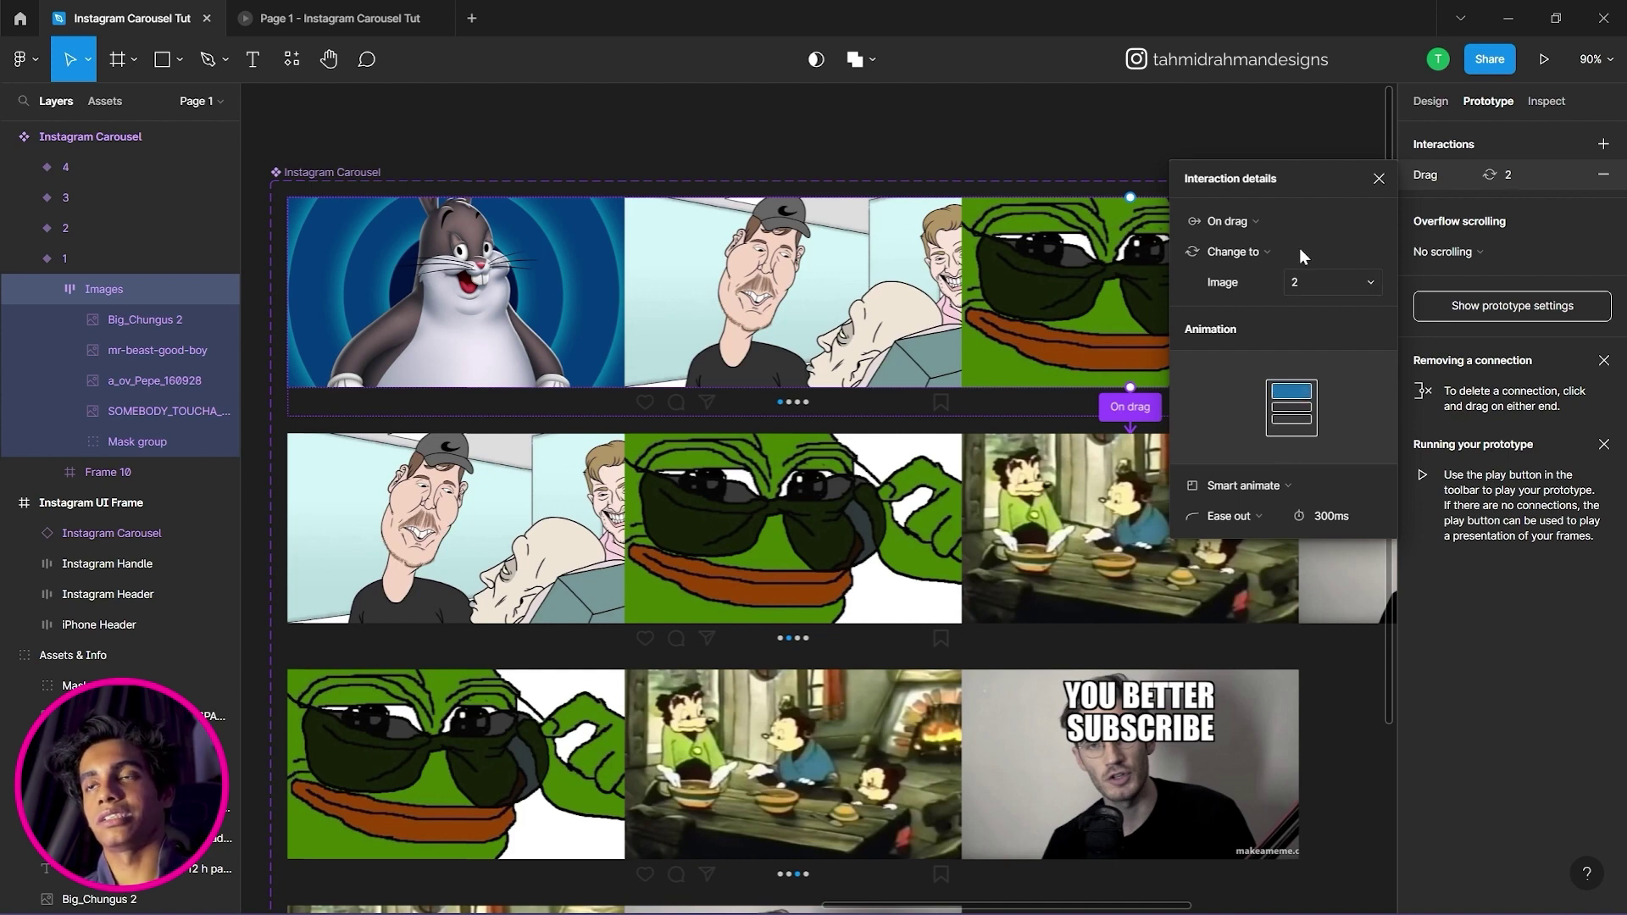
click(1379, 179)
Expand variant 2 of the Instagram Carousel in the layer tree and select its Frame 7 image row.
scroll(661, 292, down, 3)
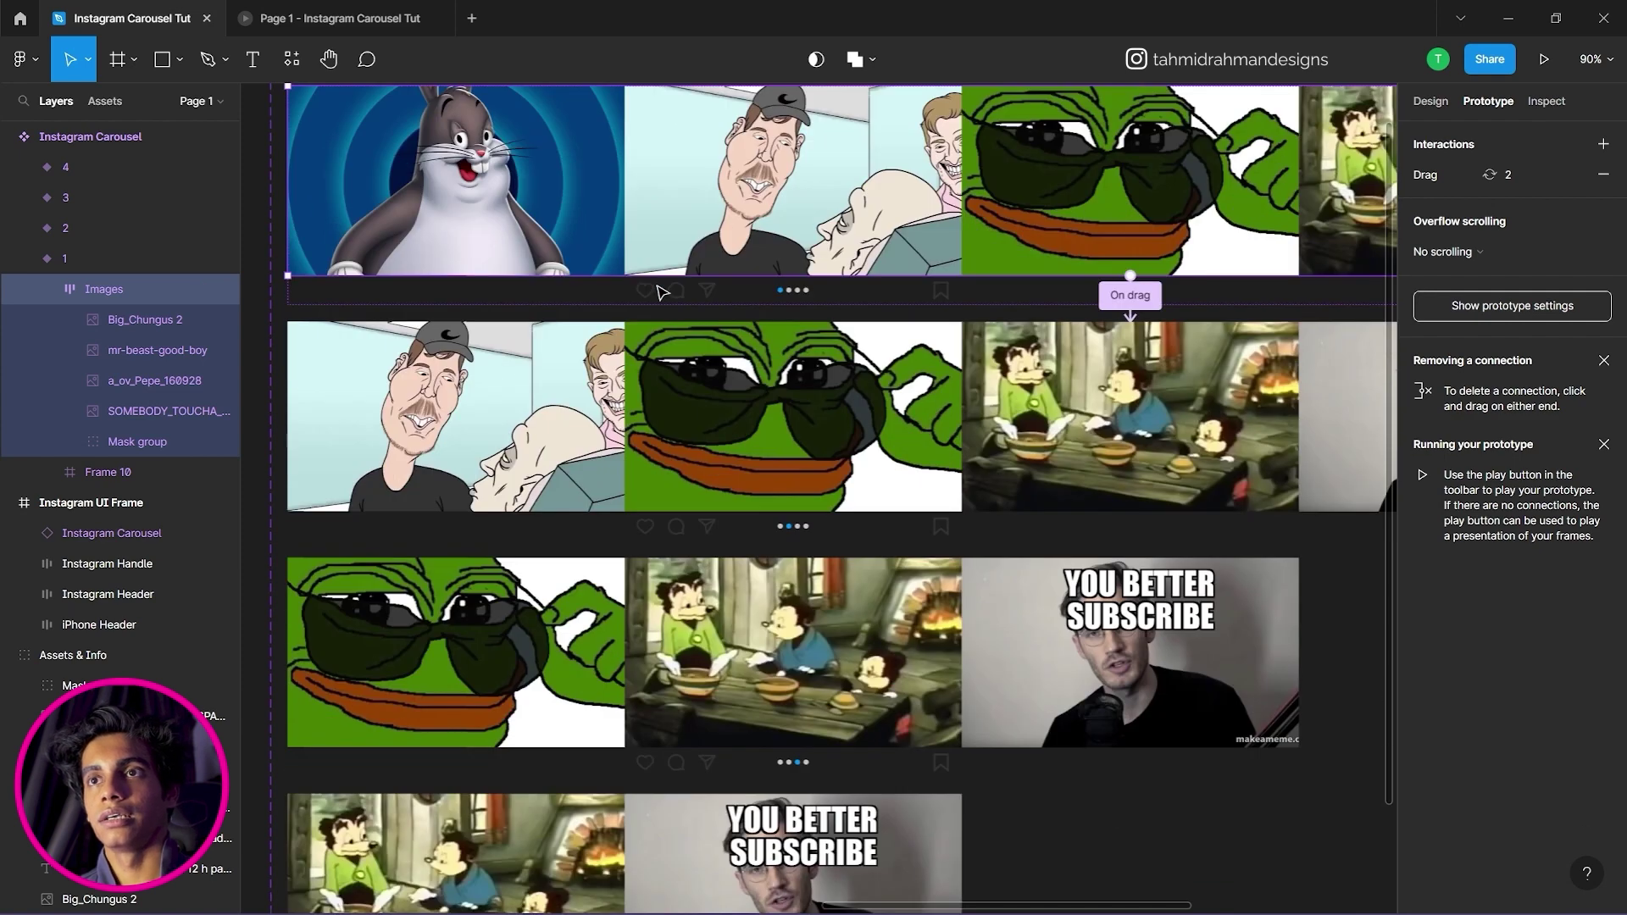
scroll(661, 293, down, 1)
click(922, 391)
click(964, 255)
click(998, 391)
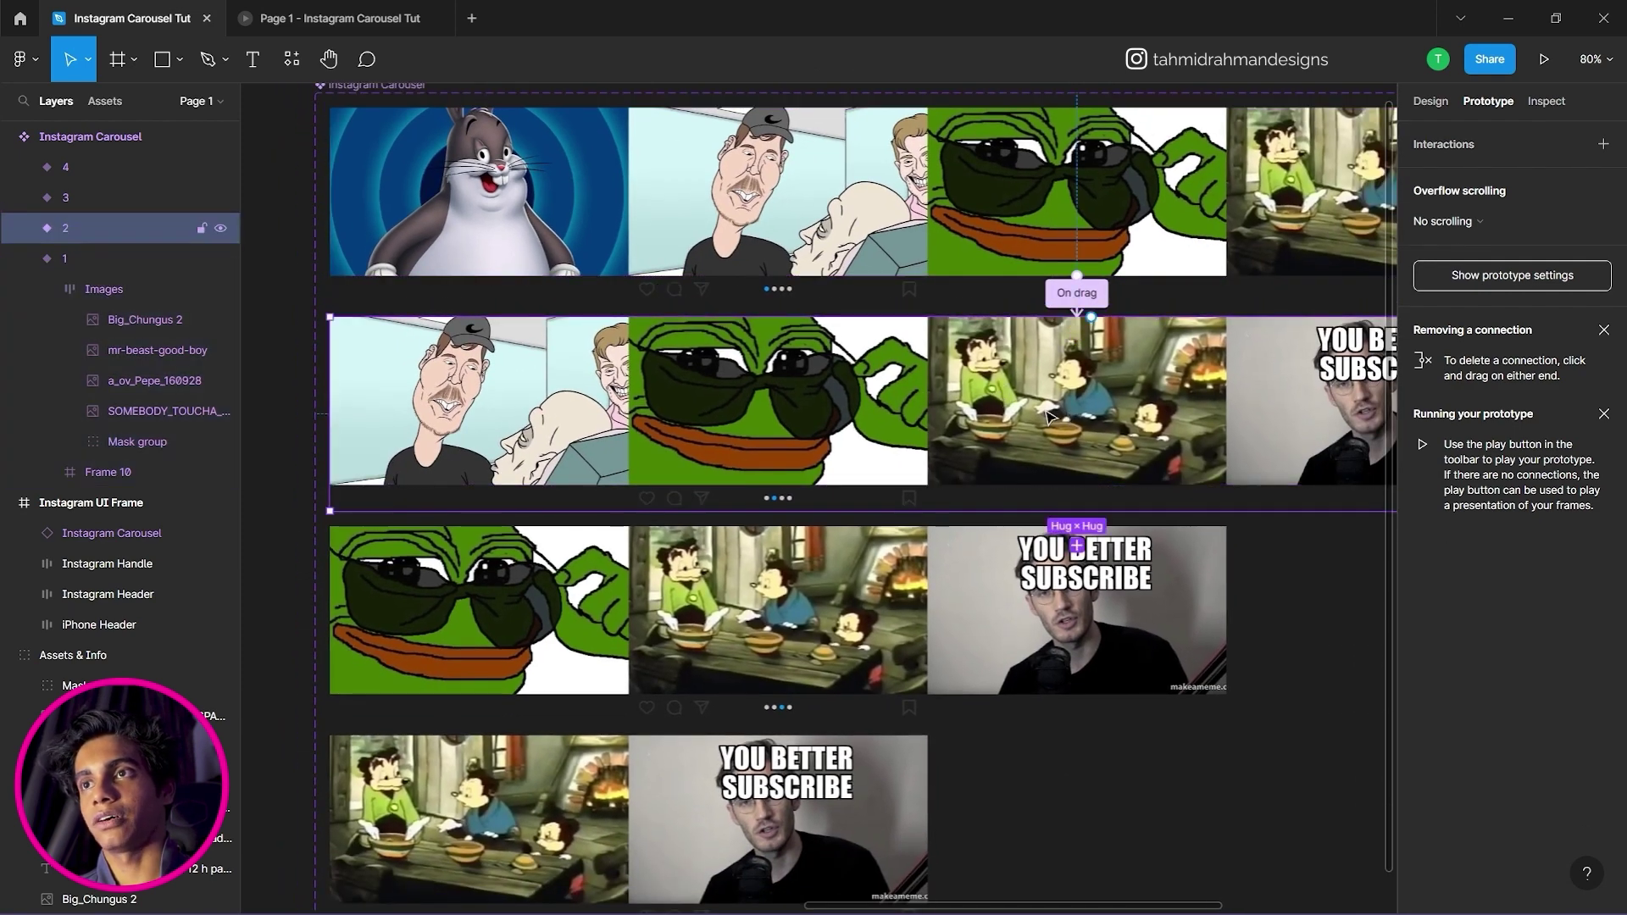
click(25, 228)
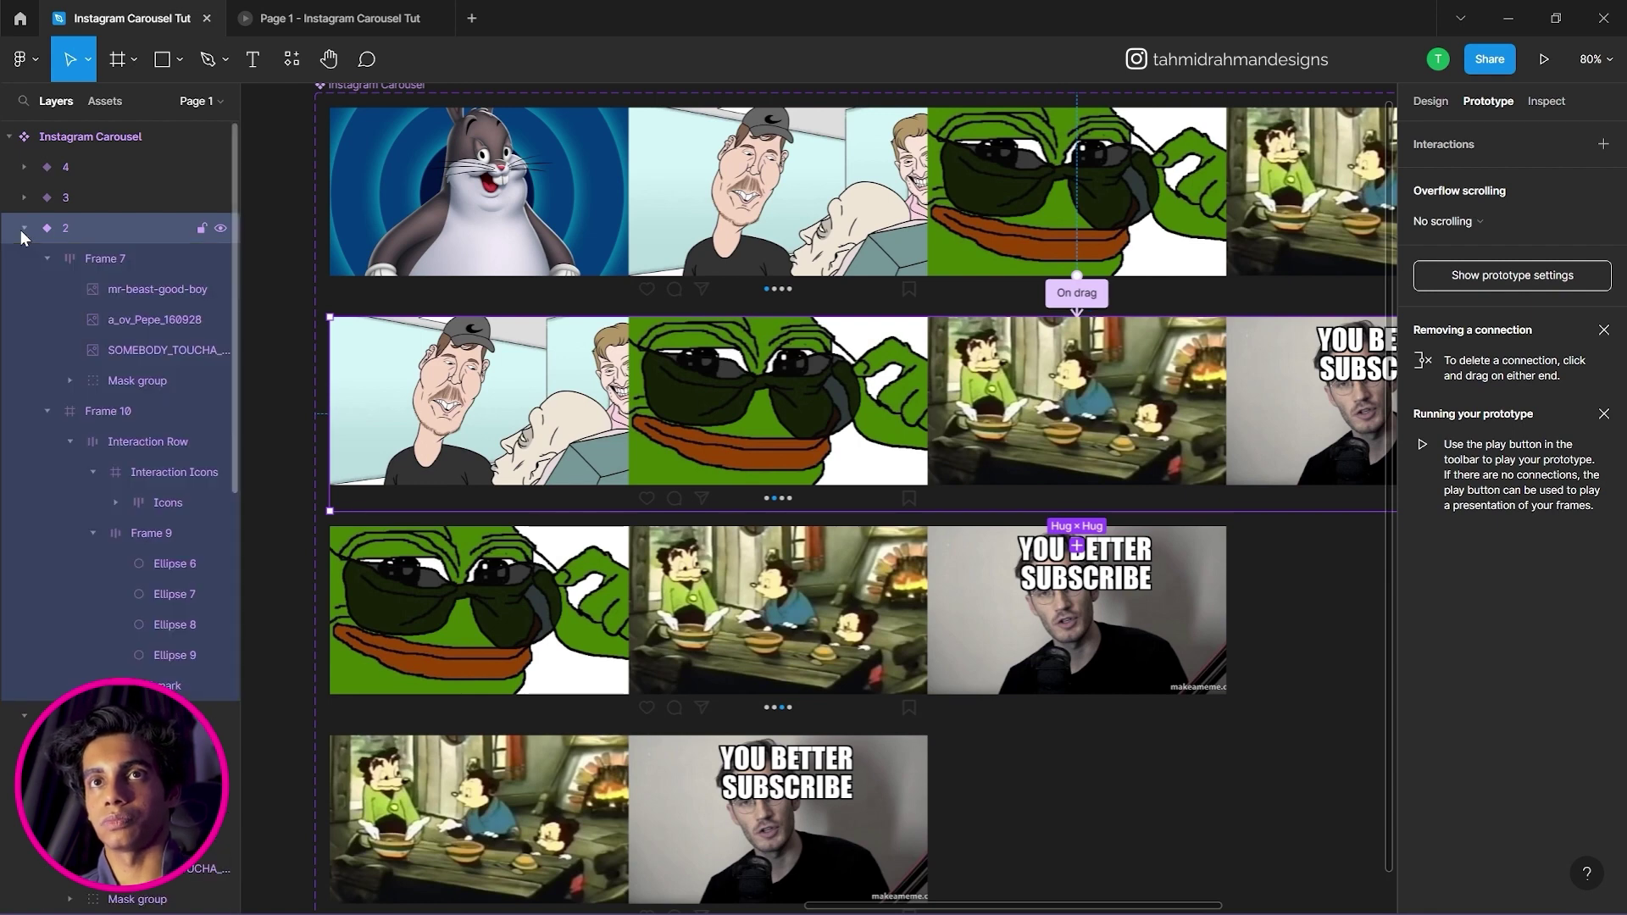
click(46, 258)
click(48, 288)
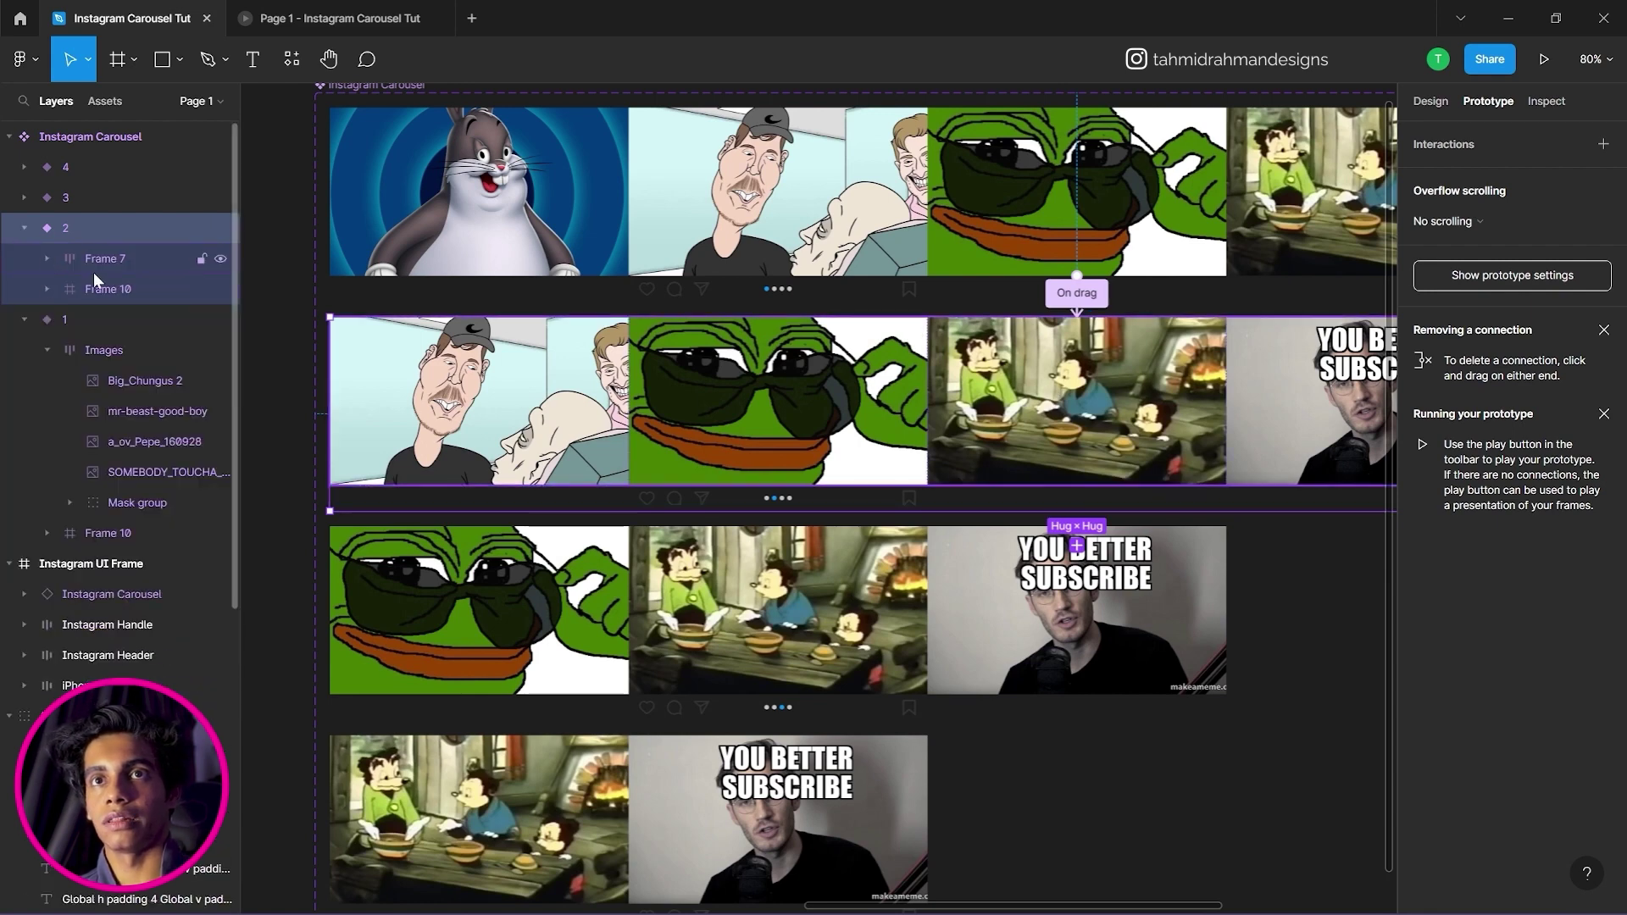
click(93, 272)
click(219, 259)
click(219, 260)
click(119, 262)
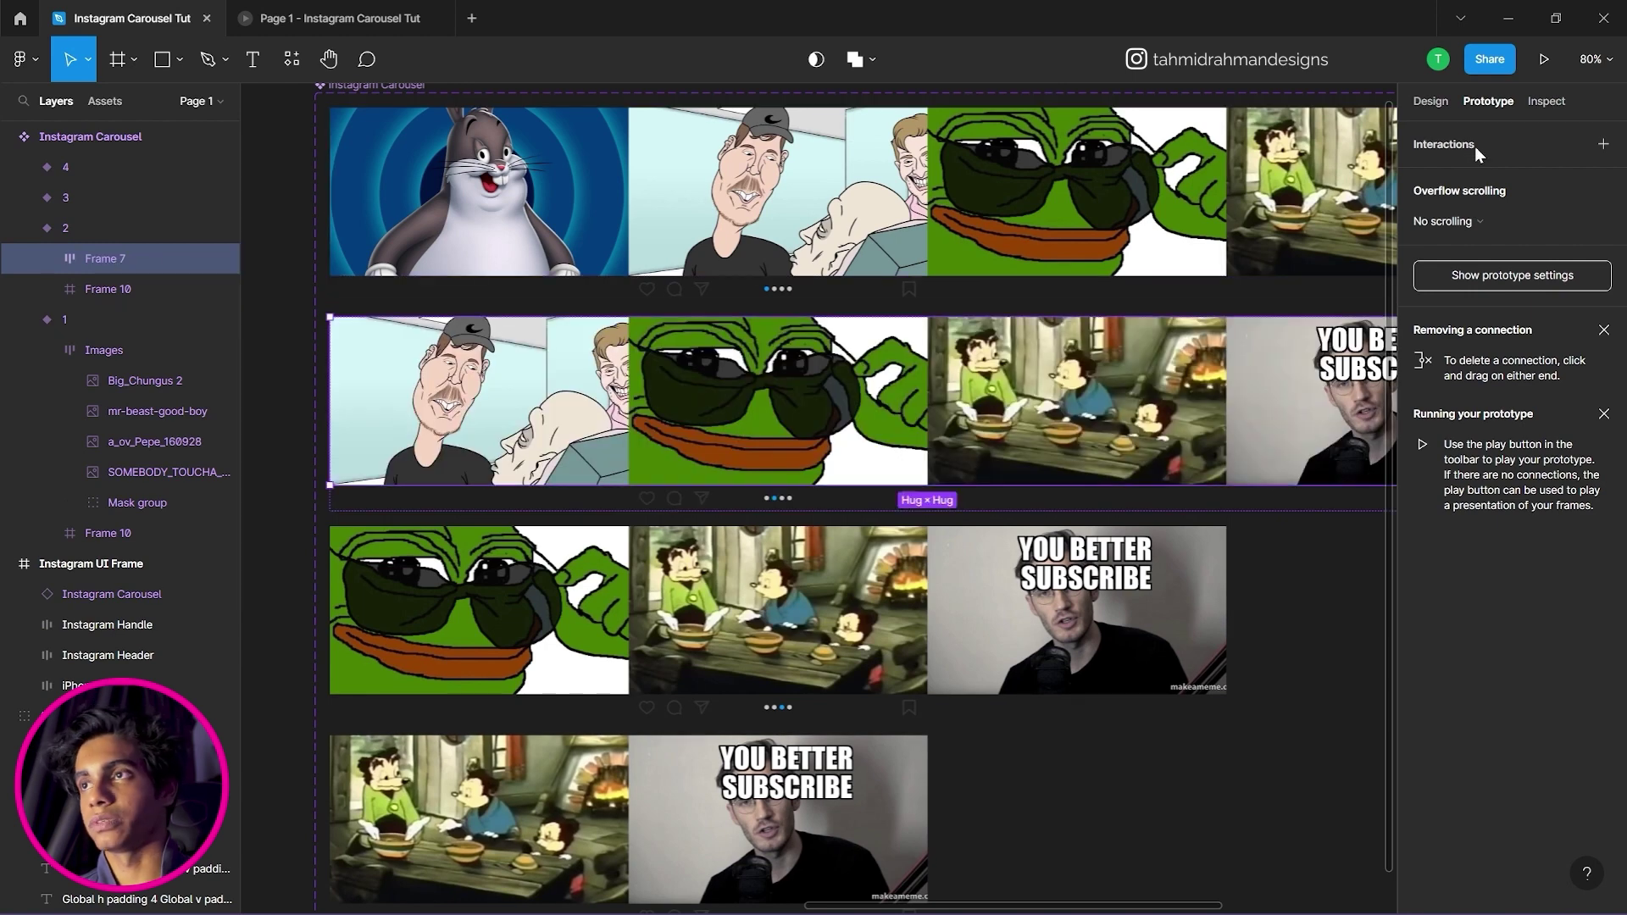
Add an On drag interaction to variant 2's Frame 7 that uses Change to with Image 3.
click(1602, 146)
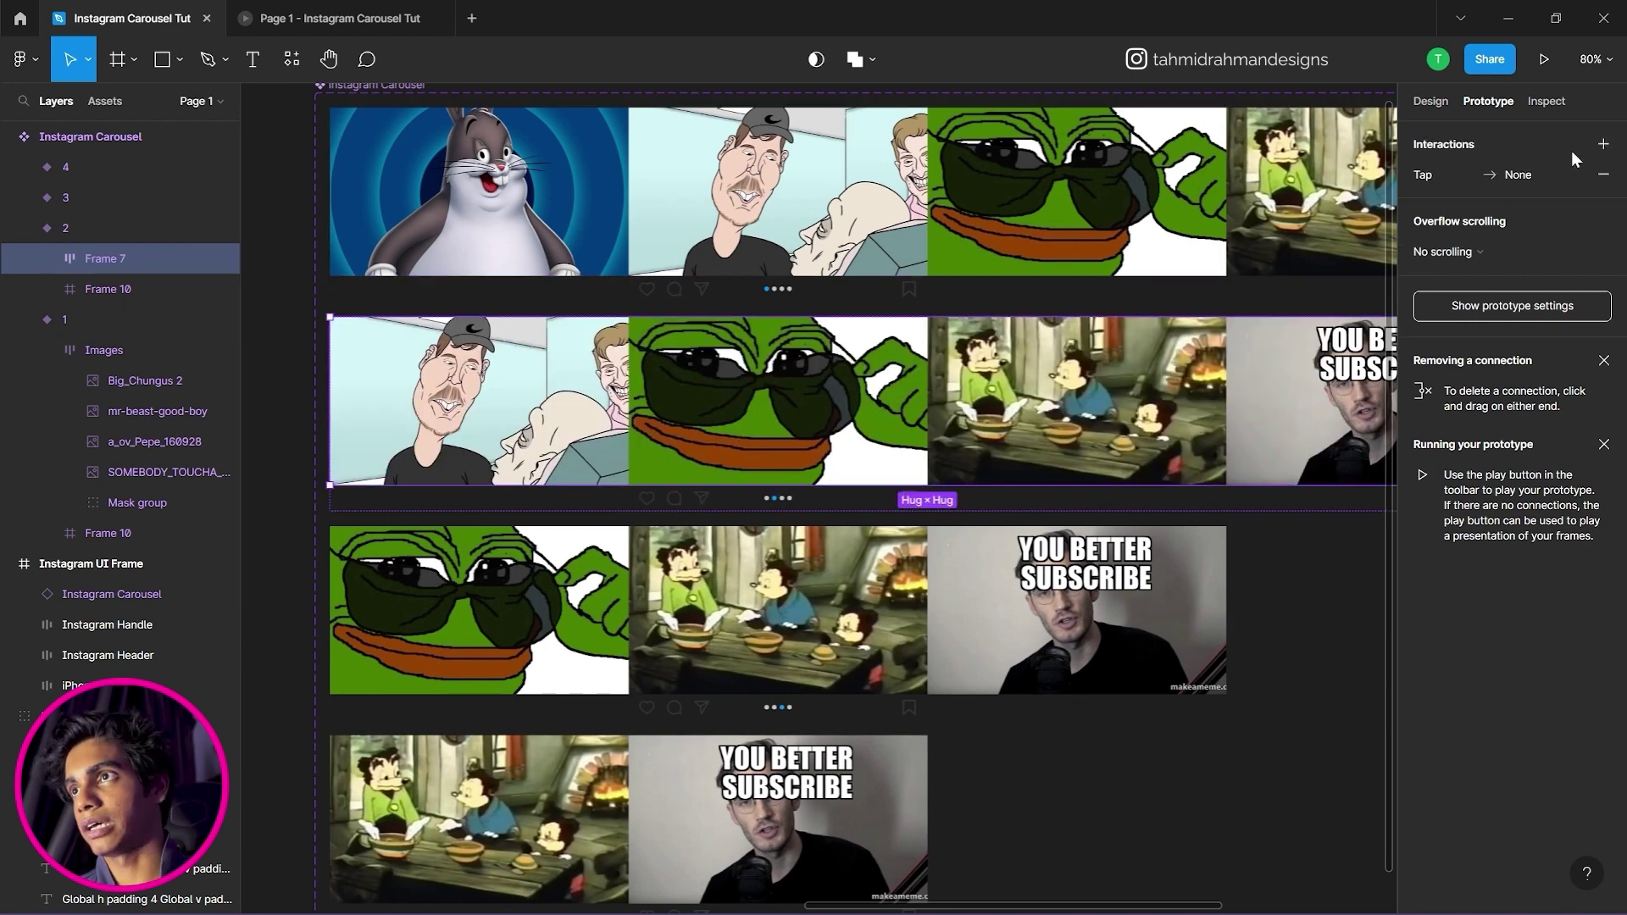
click(1492, 172)
click(1258, 221)
click(1262, 240)
click(1258, 251)
click(1263, 314)
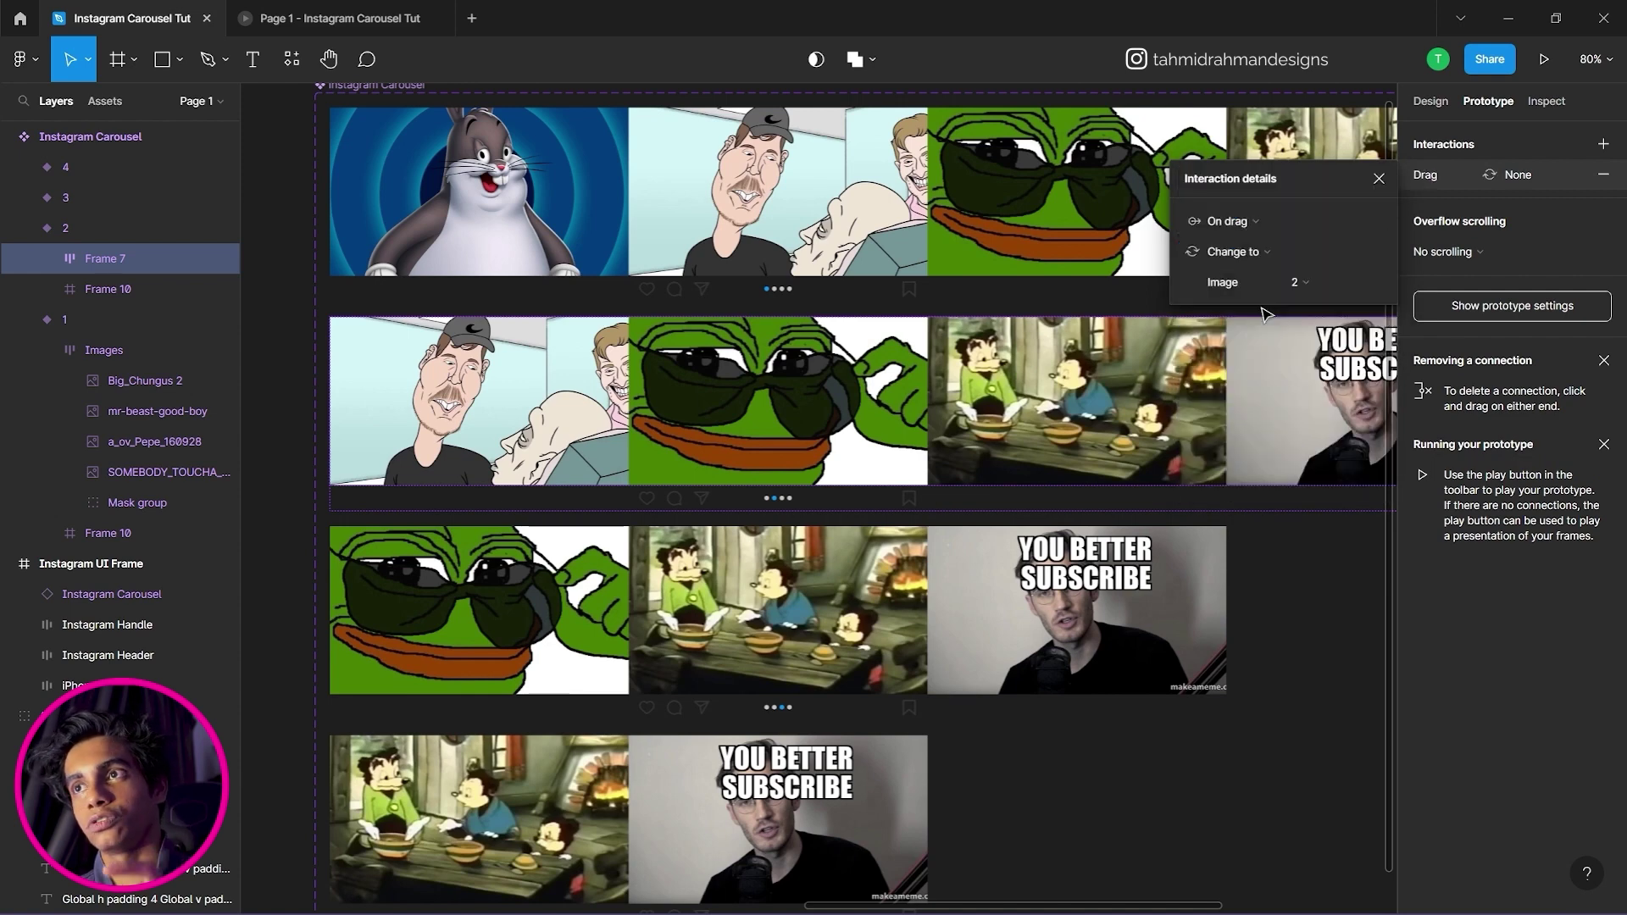
click(1324, 284)
click(1326, 309)
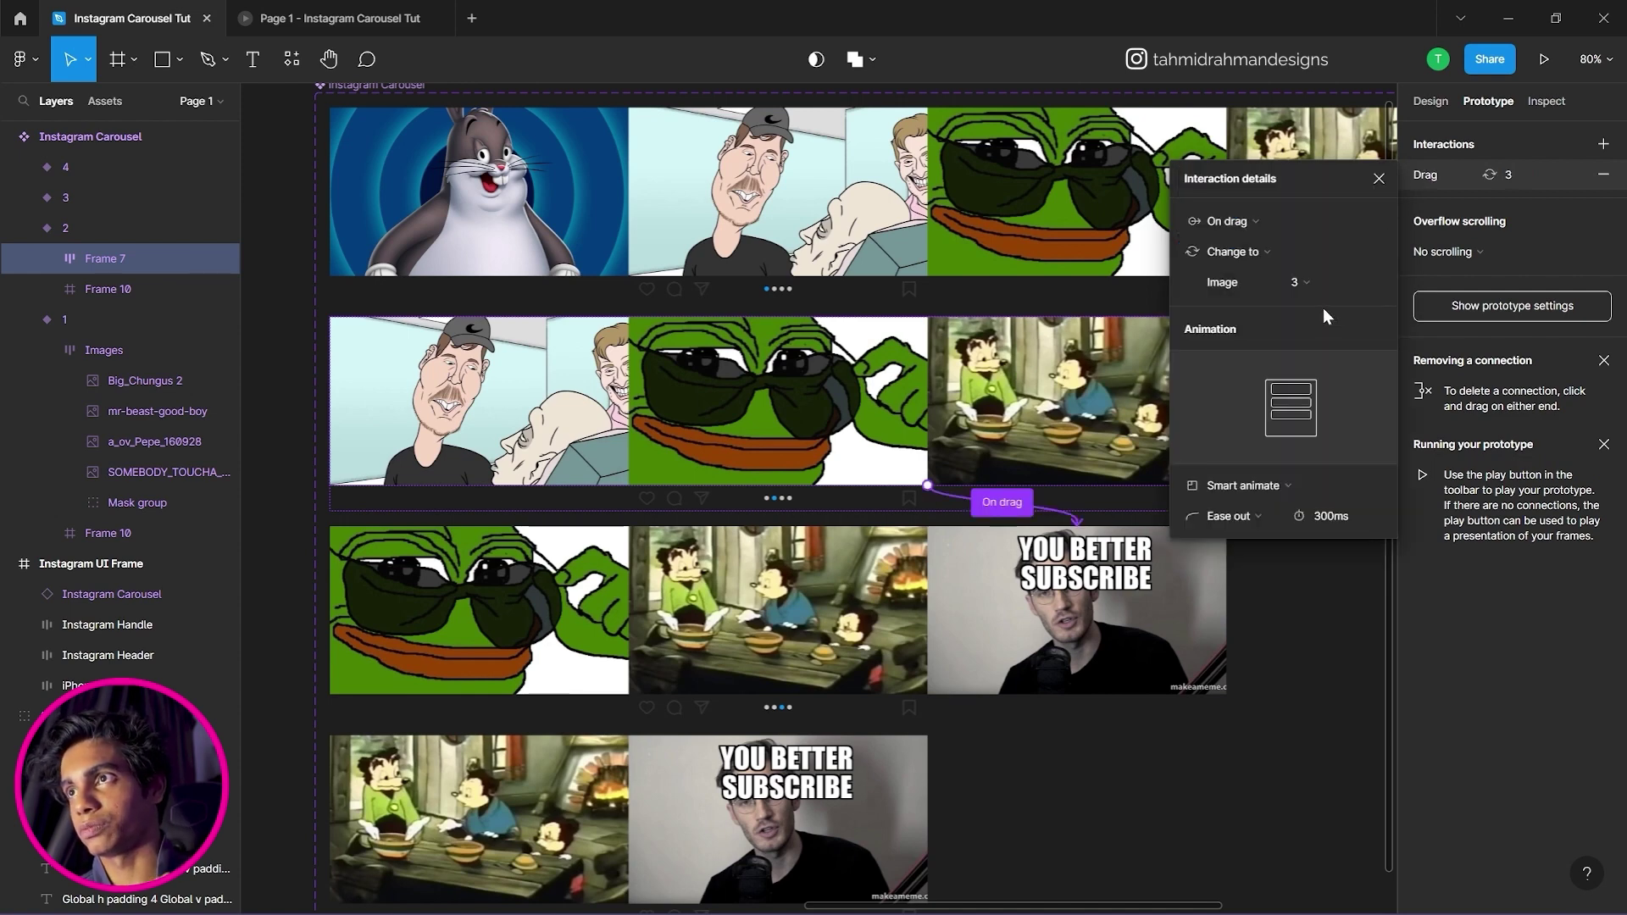
click(1609, 207)
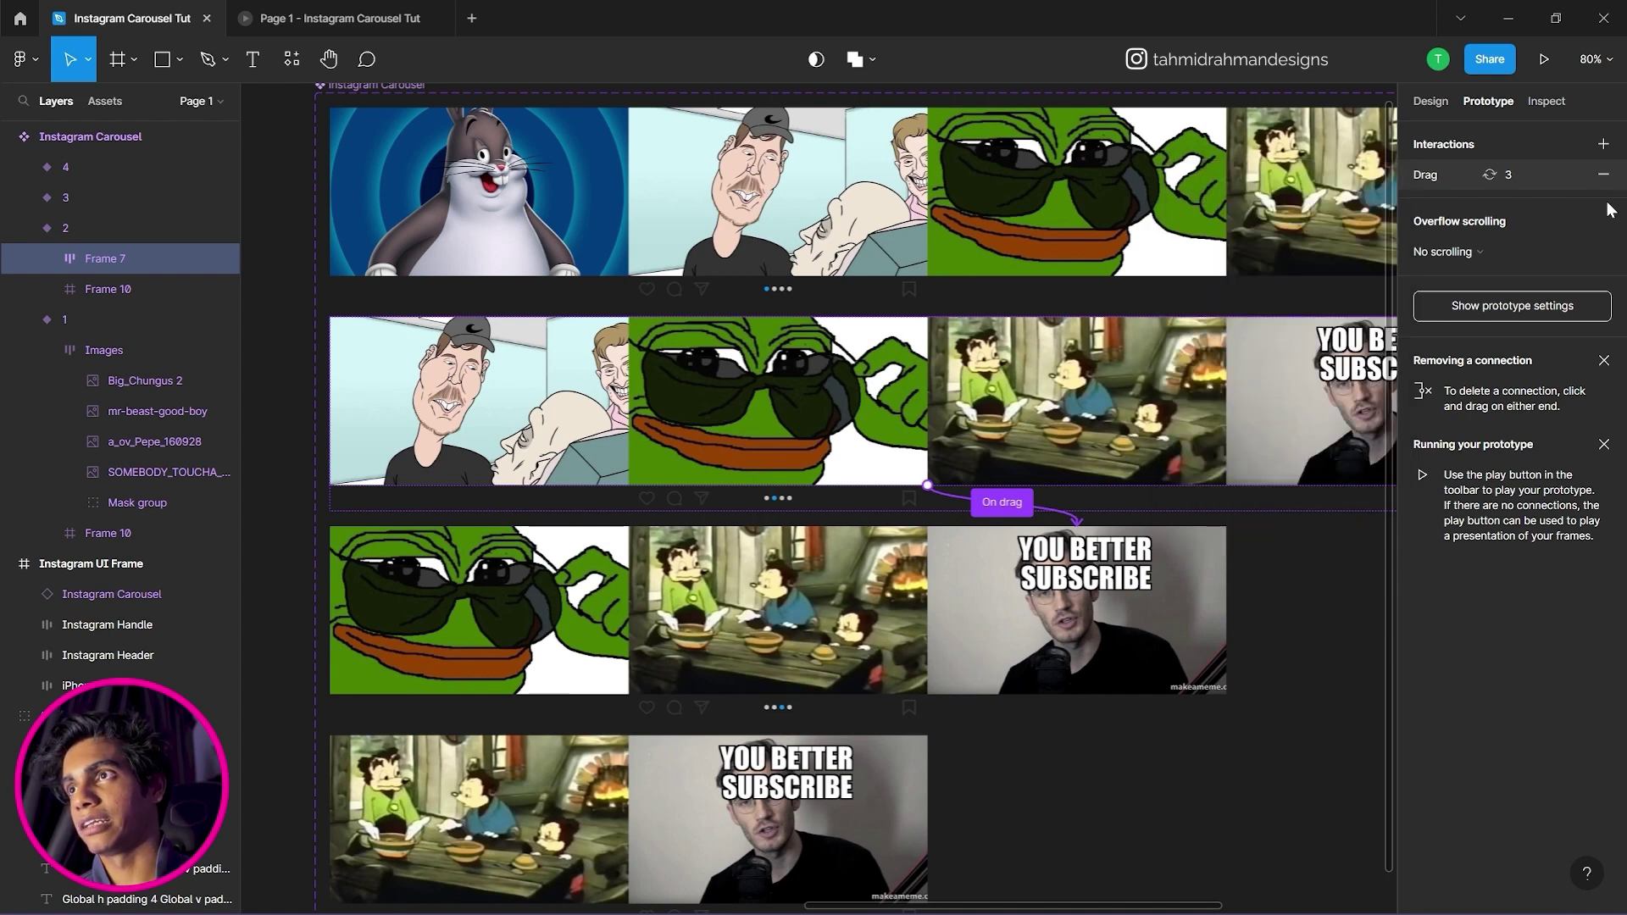
Add a second On drag interaction to variant 2's Frame 7 that uses Change to with Image 1.
click(1604, 146)
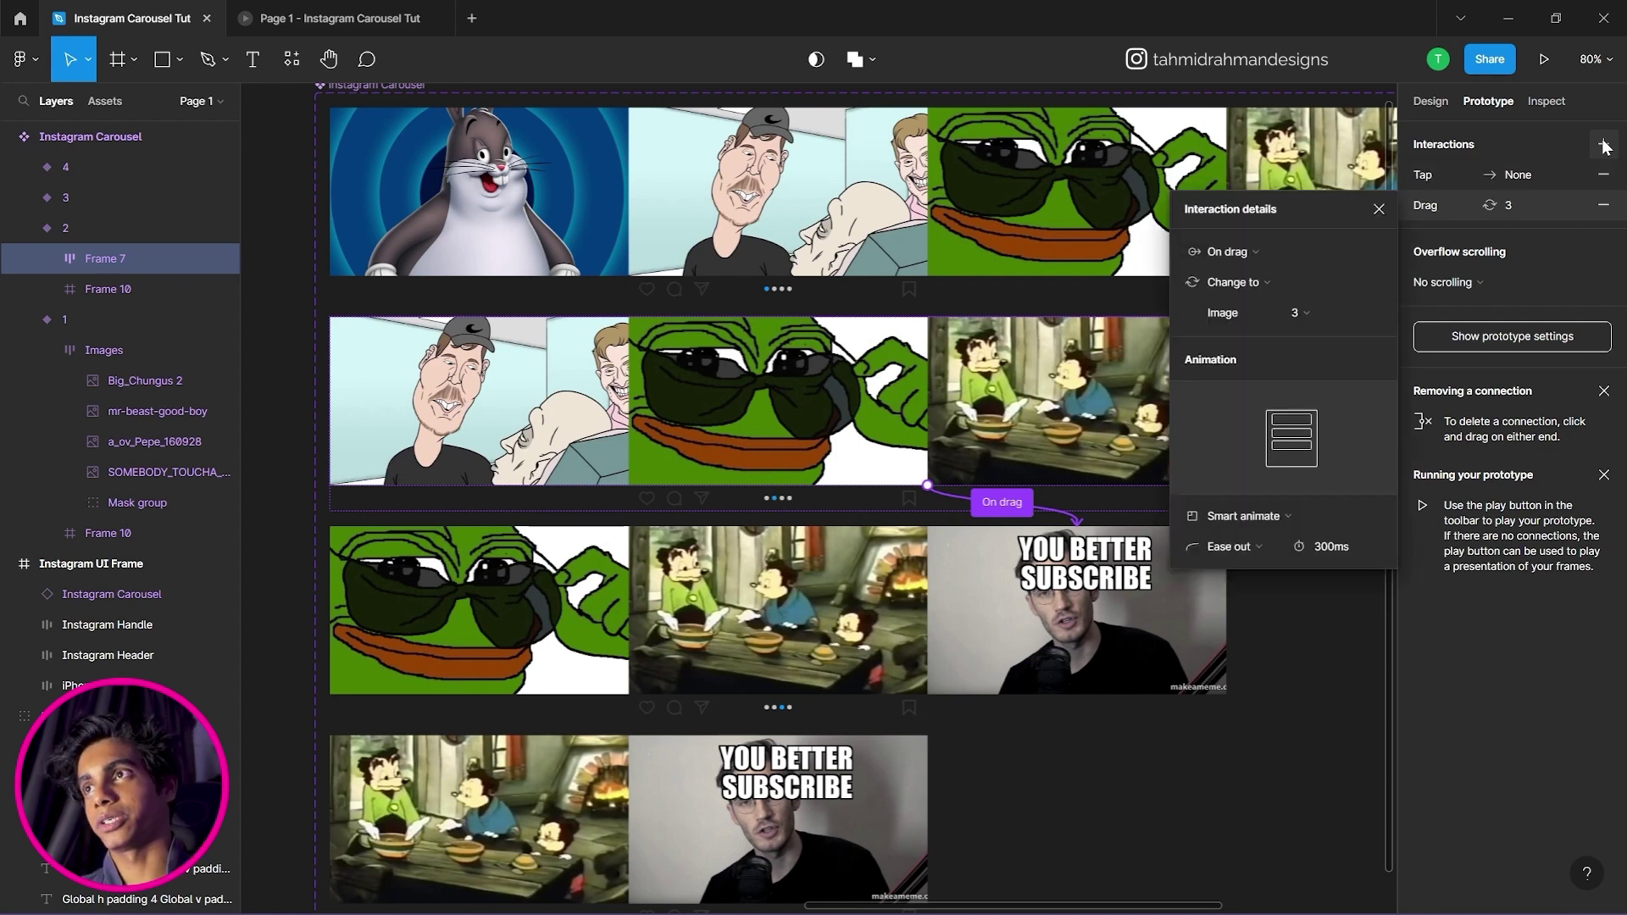
click(1426, 177)
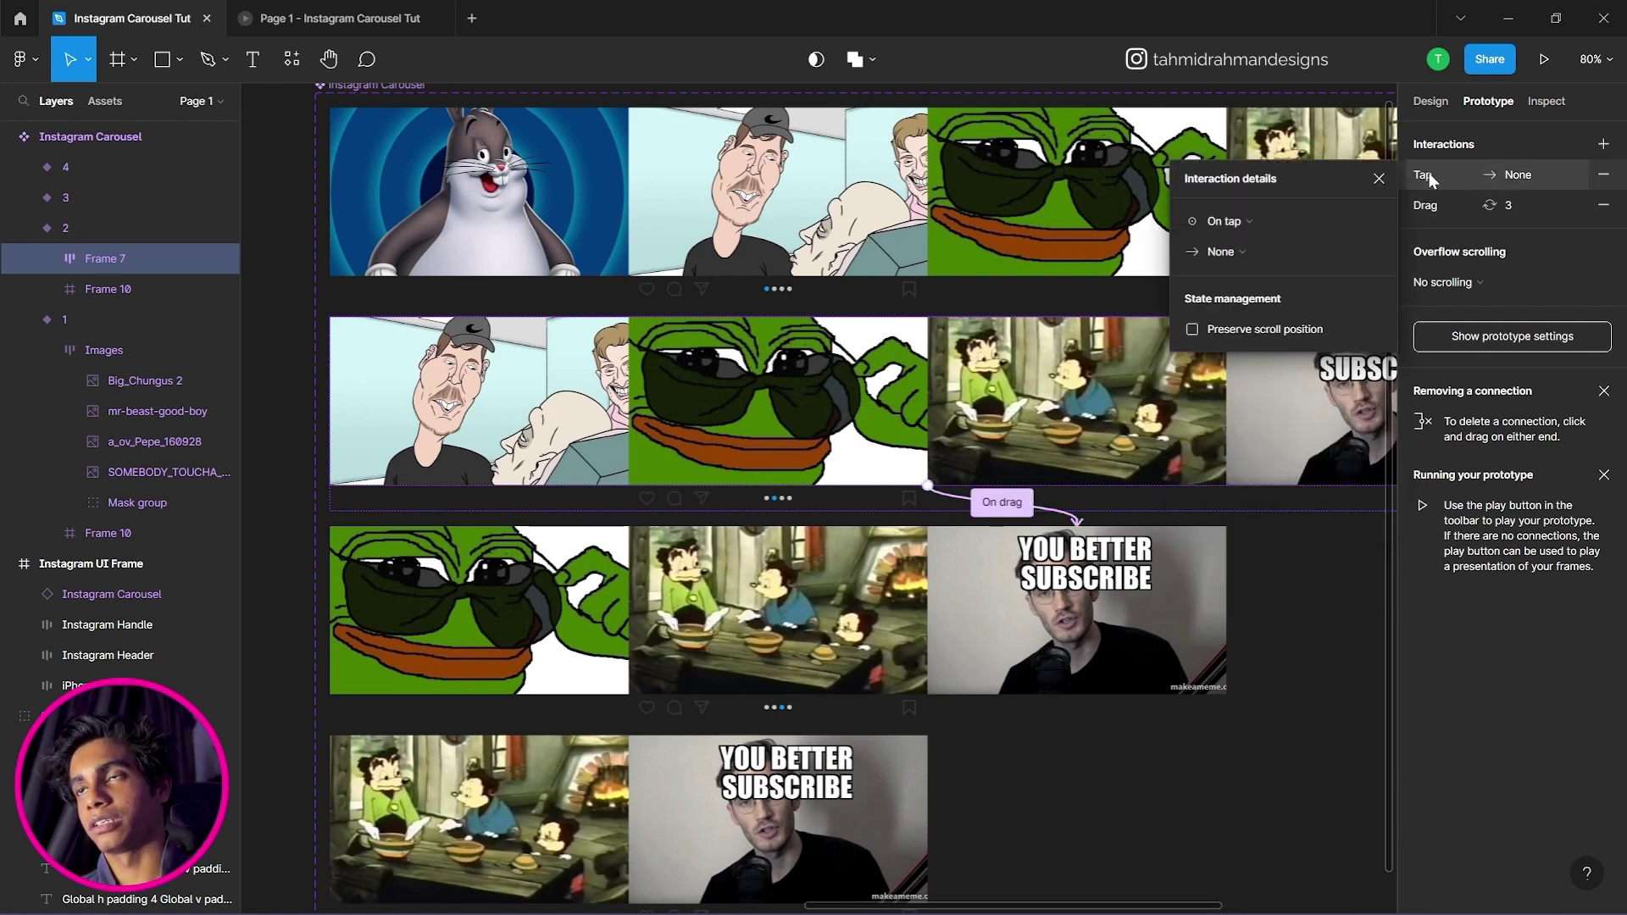
click(1229, 220)
click(1238, 241)
click(1238, 247)
click(1247, 302)
click(1332, 287)
click(1330, 263)
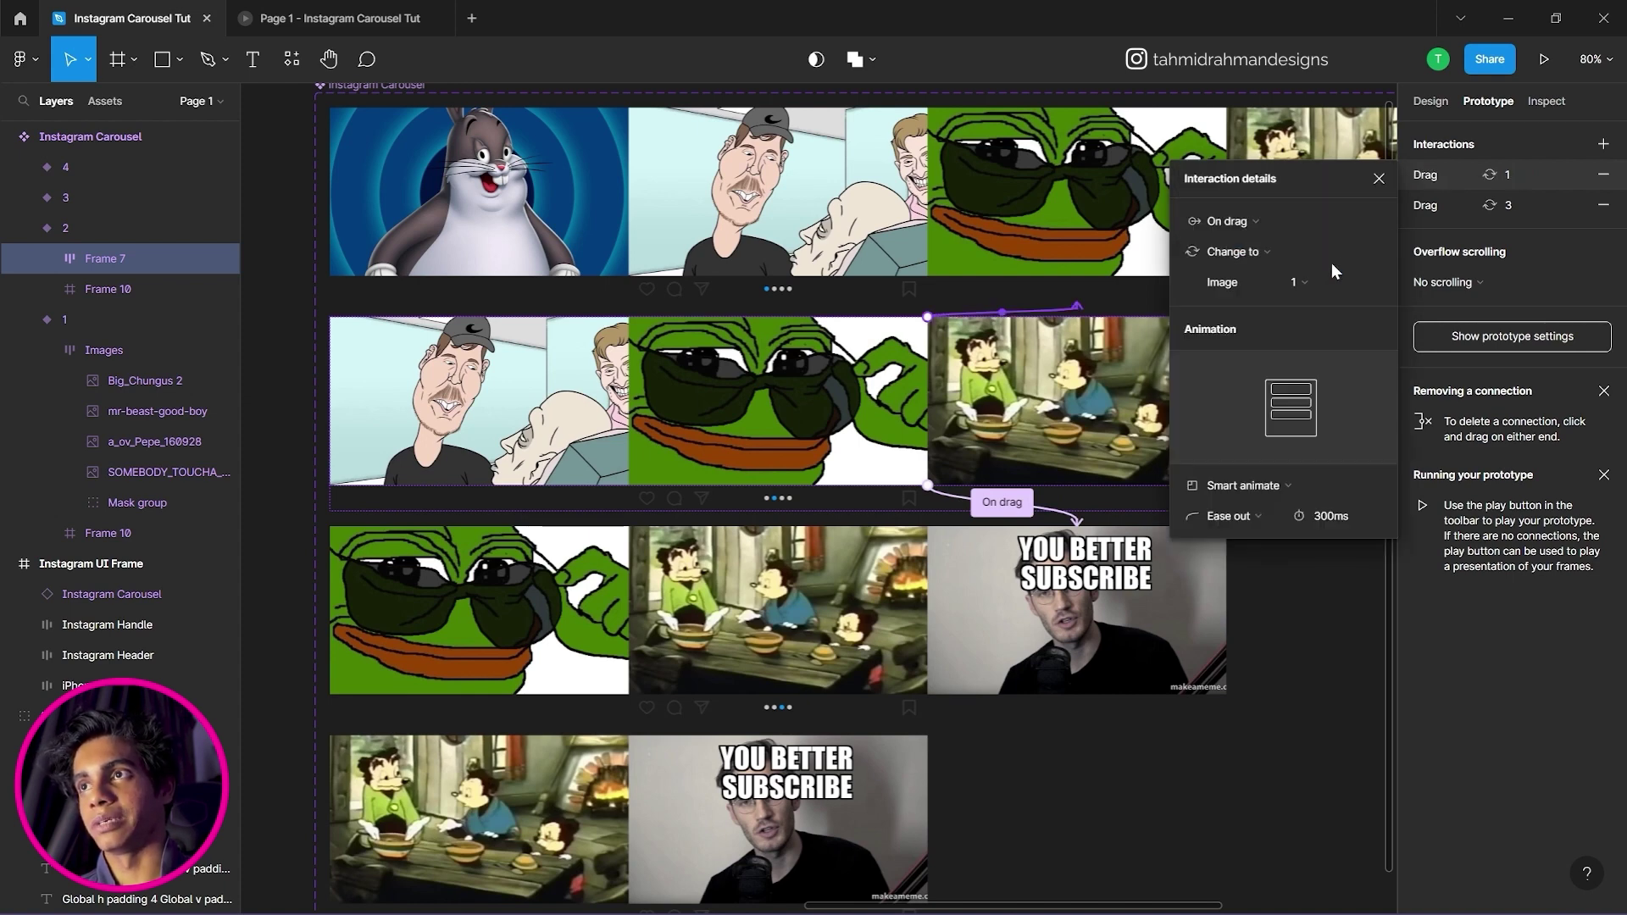
click(1546, 145)
Switch to the prototype preview and test swiping forward through the carousel images.
click(306, 8)
drag(716, 287, 610, 313)
drag(847, 326, 625, 330)
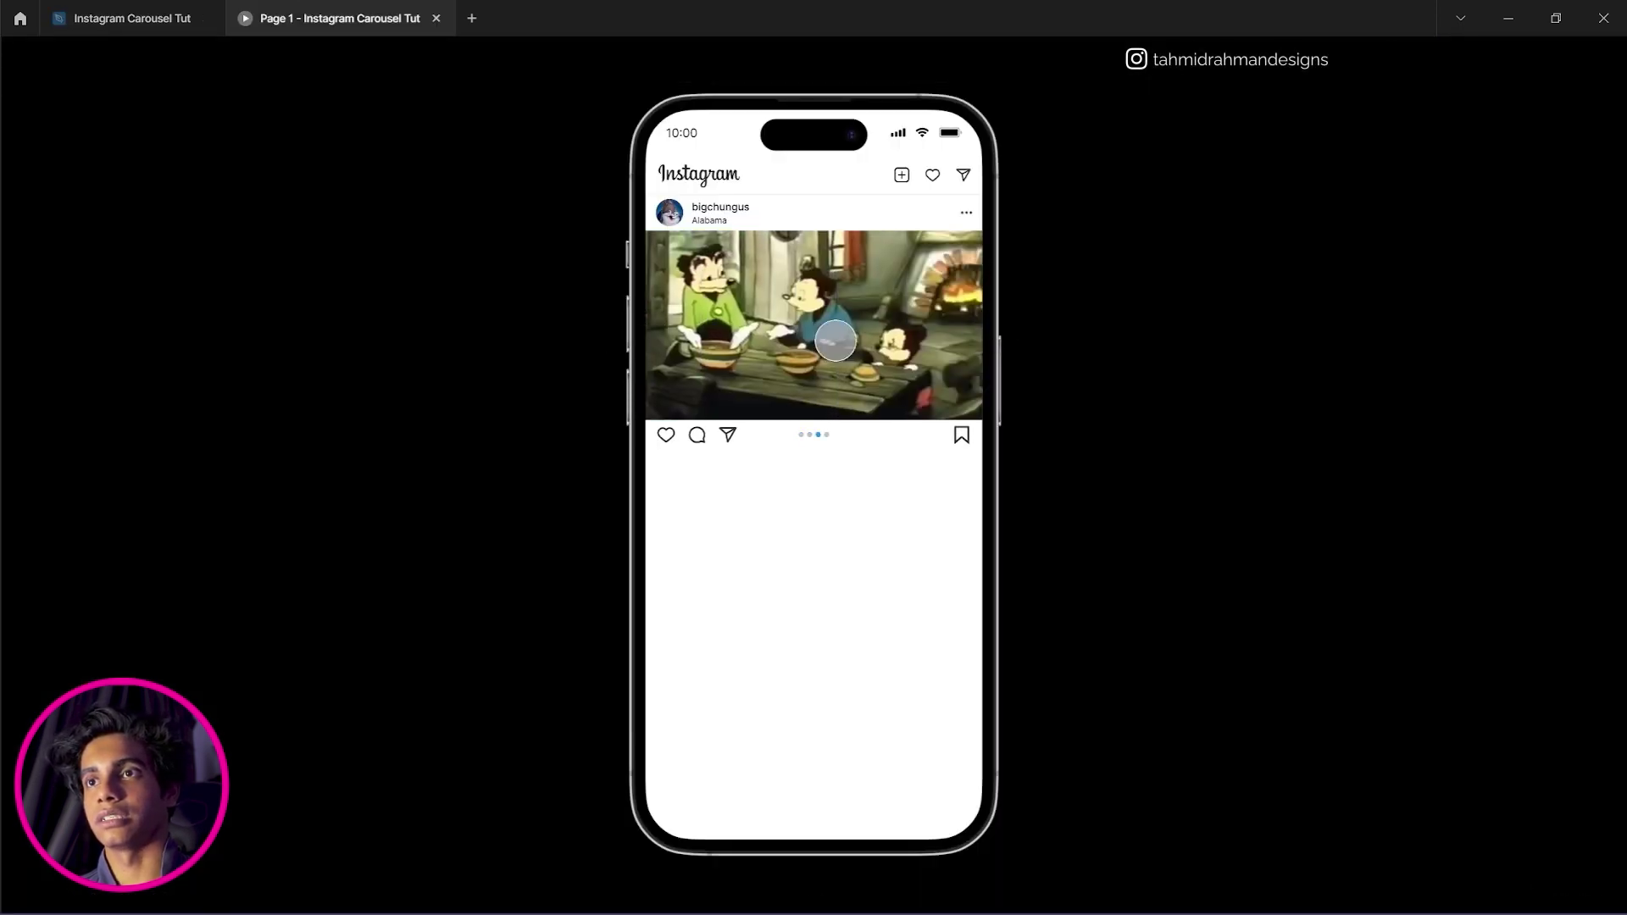
Return to the design file, expand variant 3 of the carousel, and select its Frame 7 for prototyping.
click(131, 18)
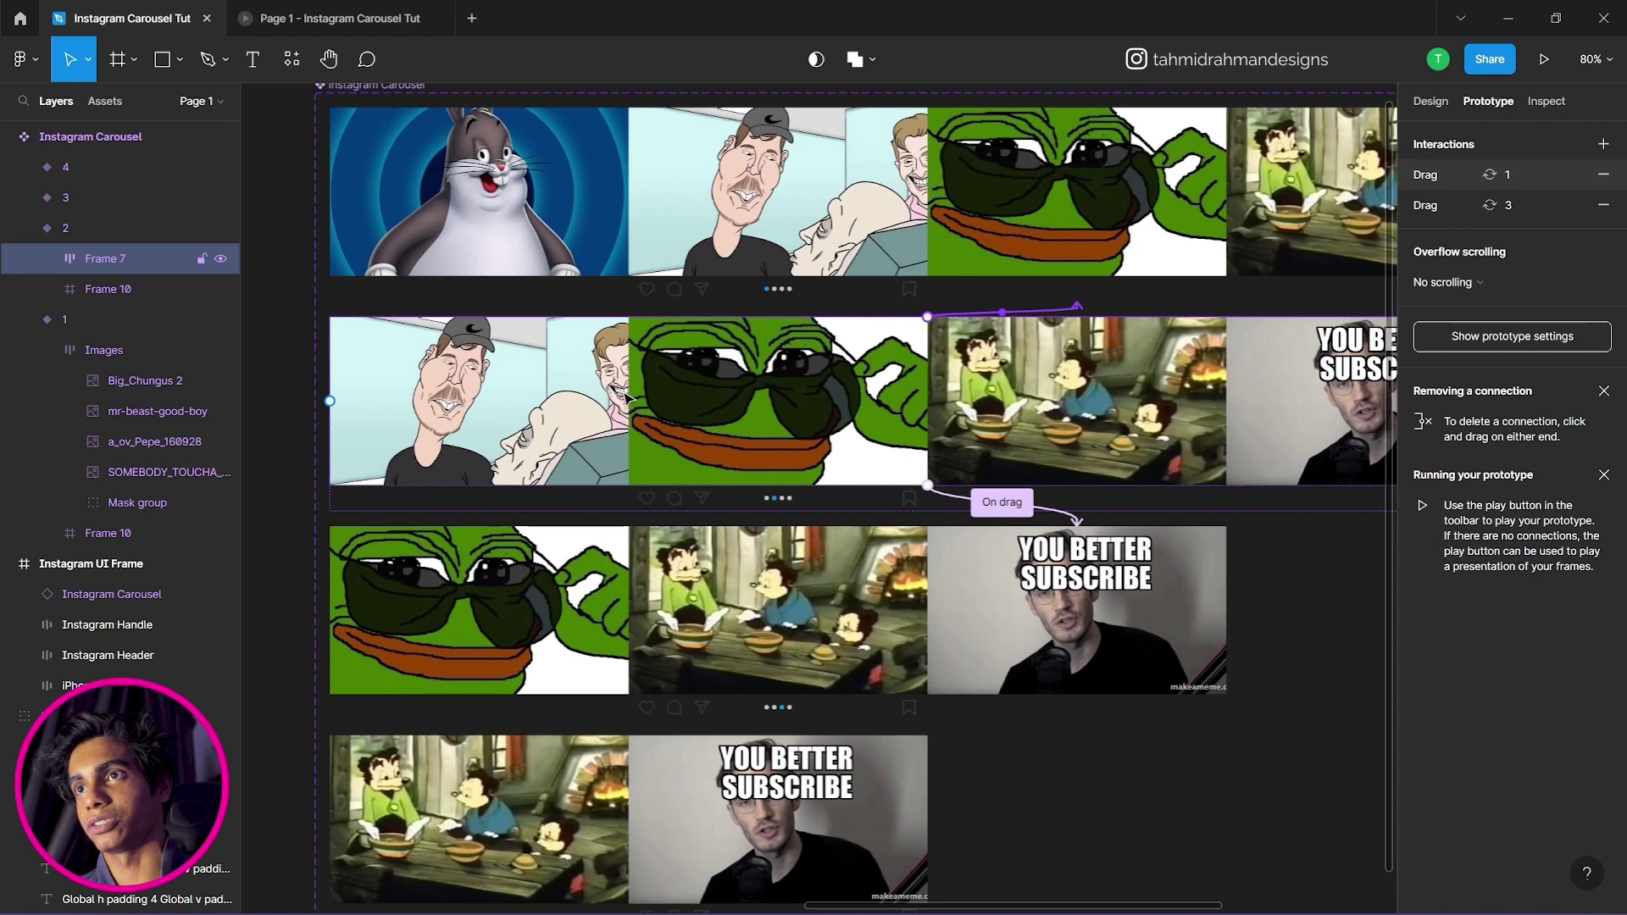
click(1127, 762)
click(901, 611)
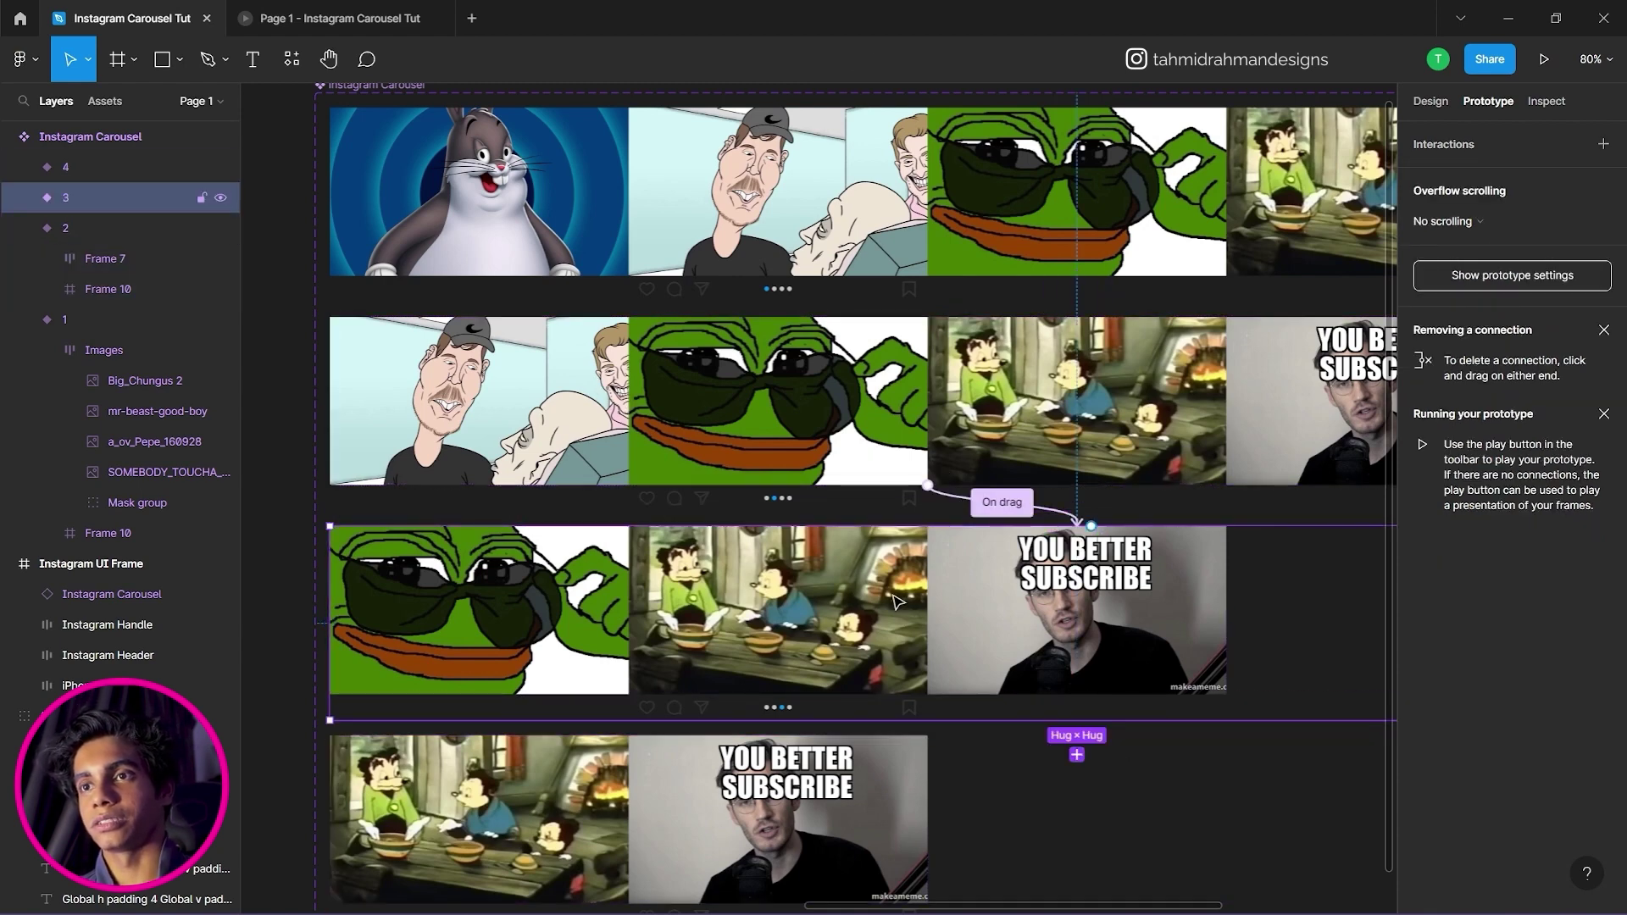
click(26, 197)
click(47, 228)
click(47, 258)
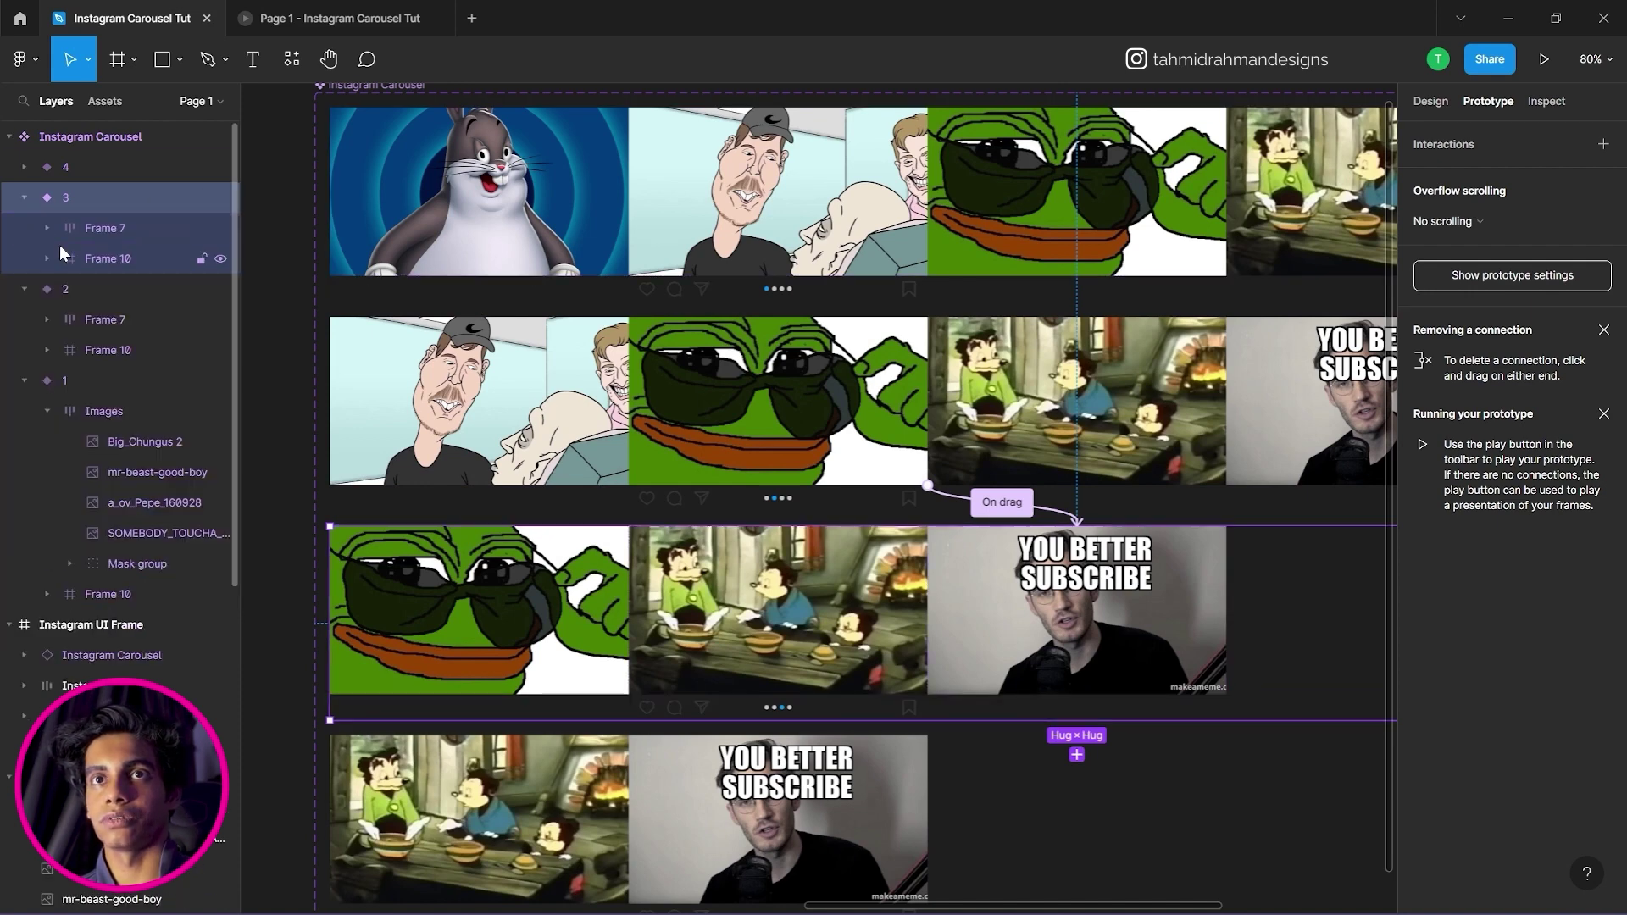
click(102, 229)
click(1432, 101)
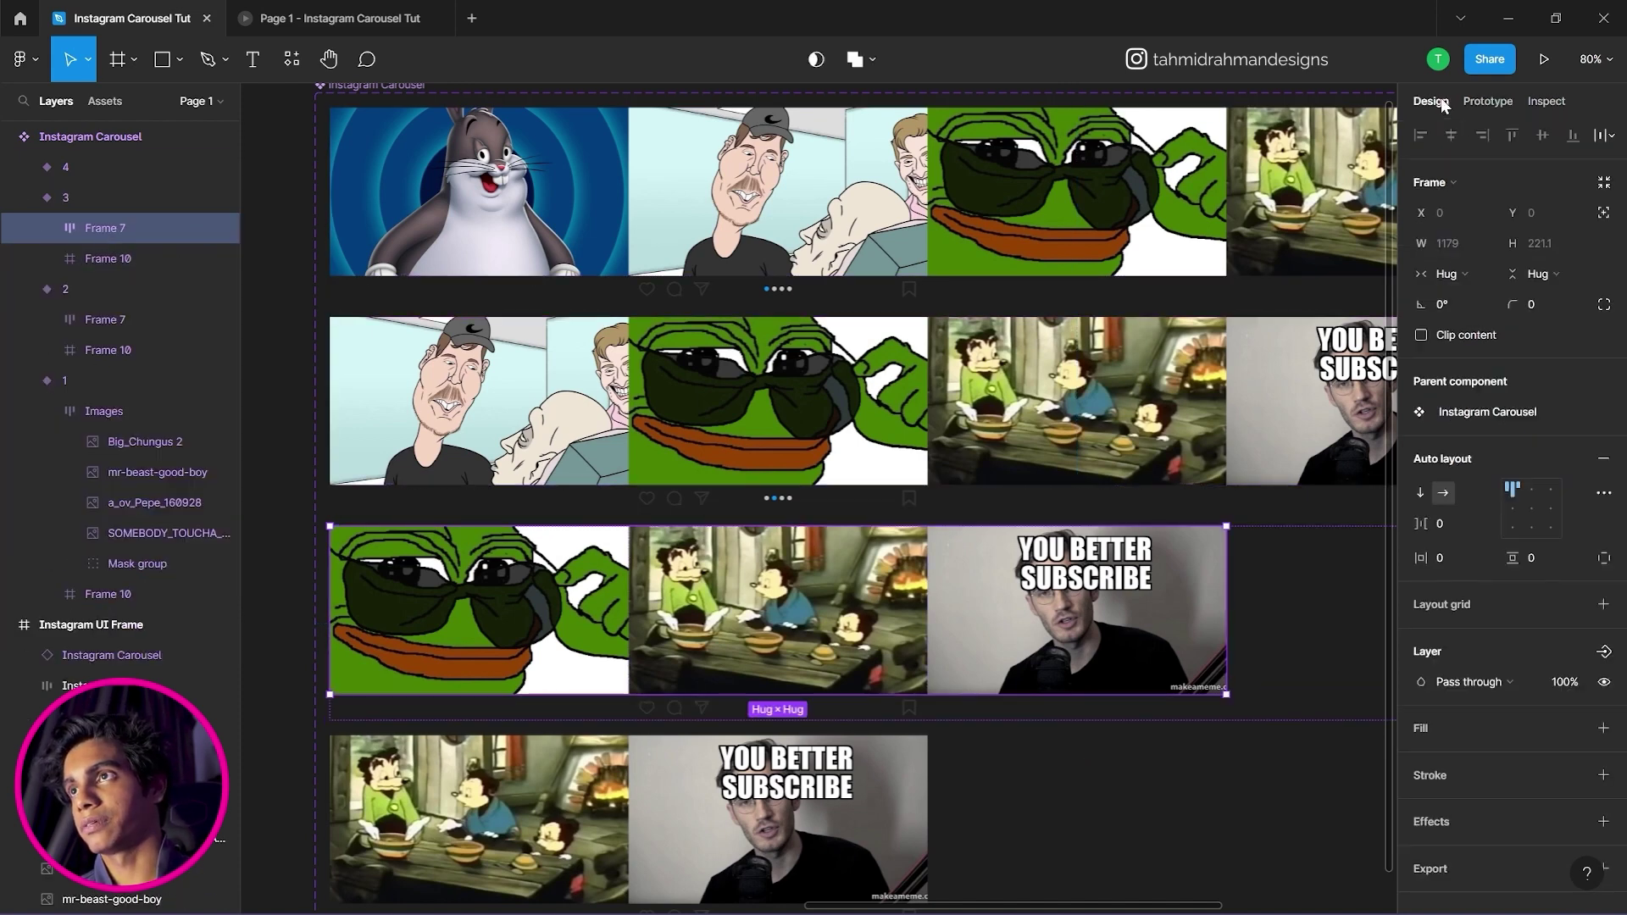
click(1469, 101)
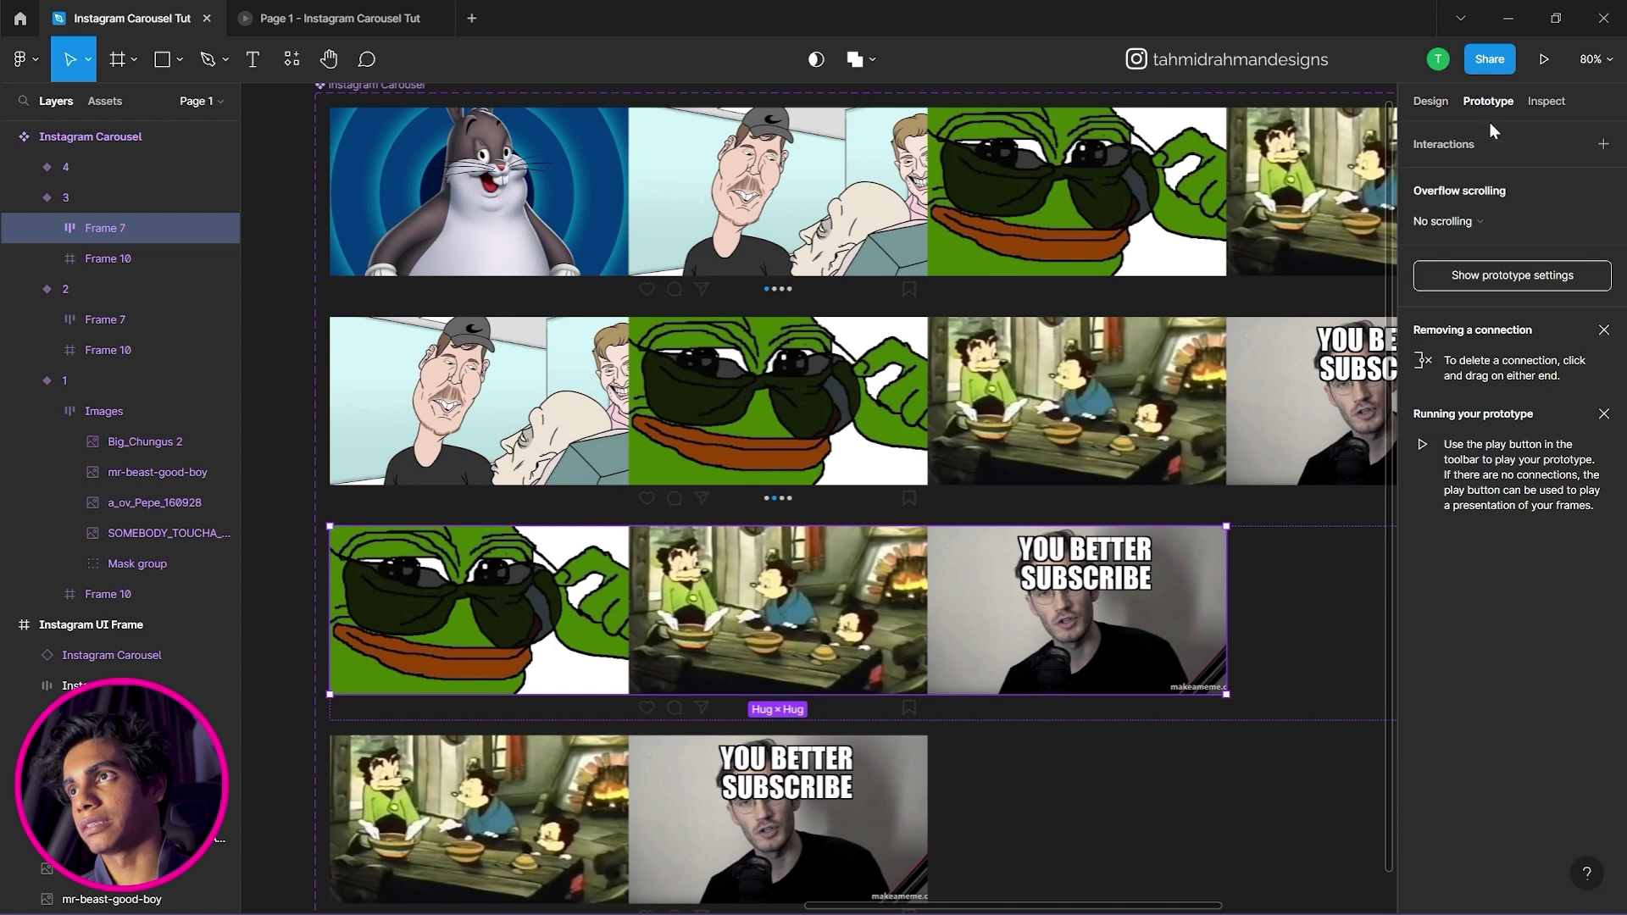
Add an On drag interaction to variant 3's Frame 7 that uses Change to with Image 4.
click(1604, 144)
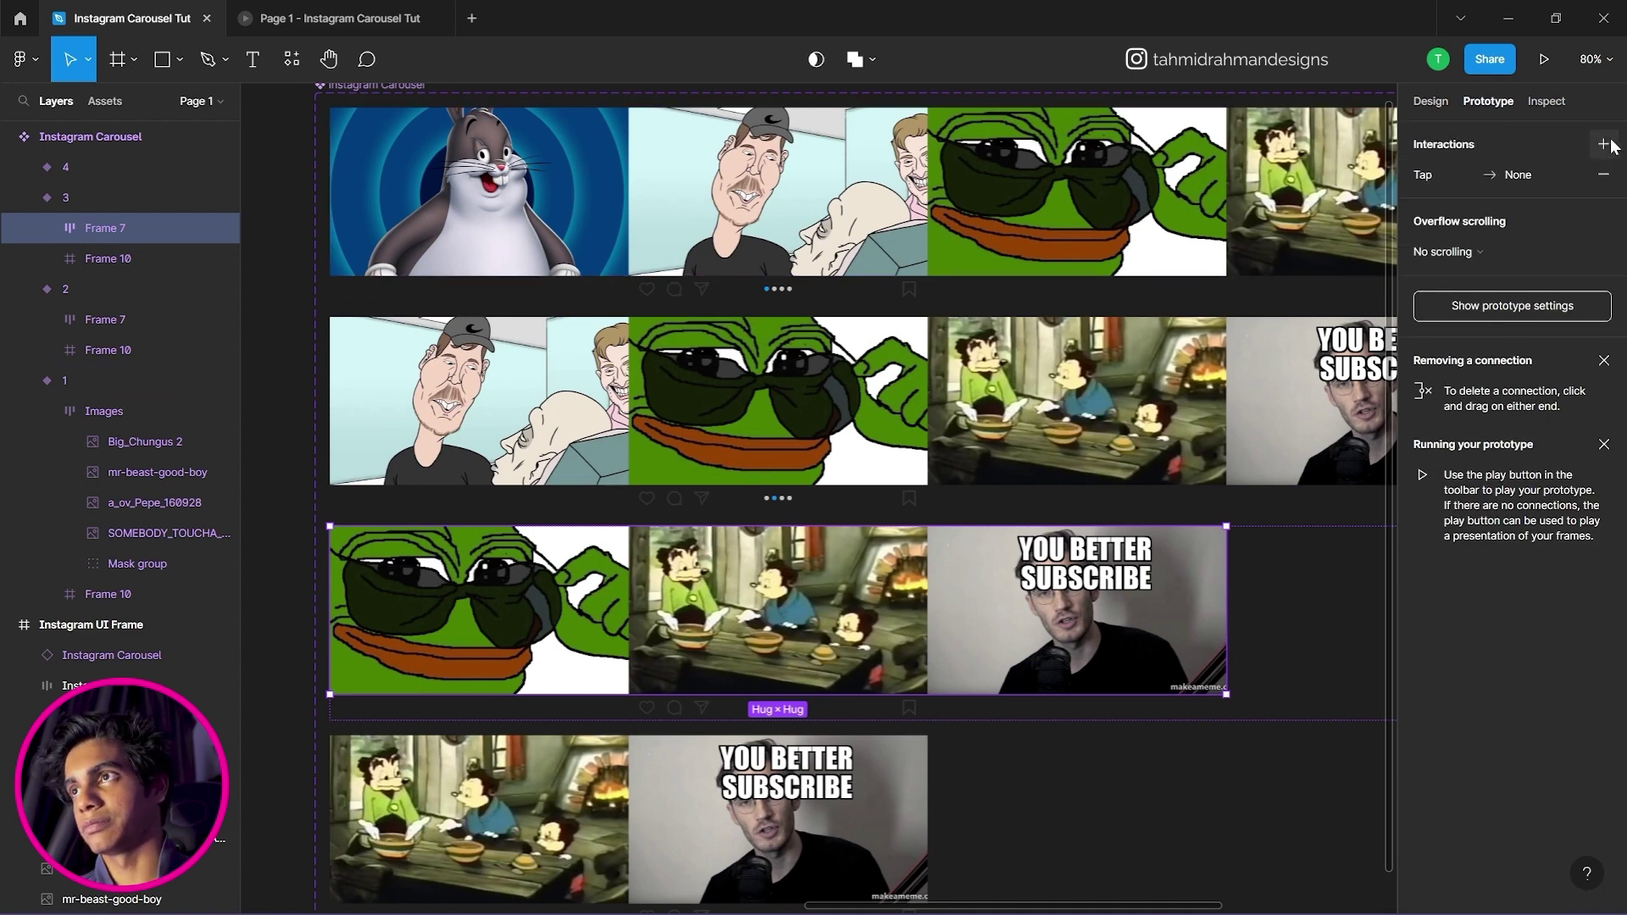
click(1463, 176)
click(1265, 221)
click(1249, 245)
click(1250, 243)
click(1244, 319)
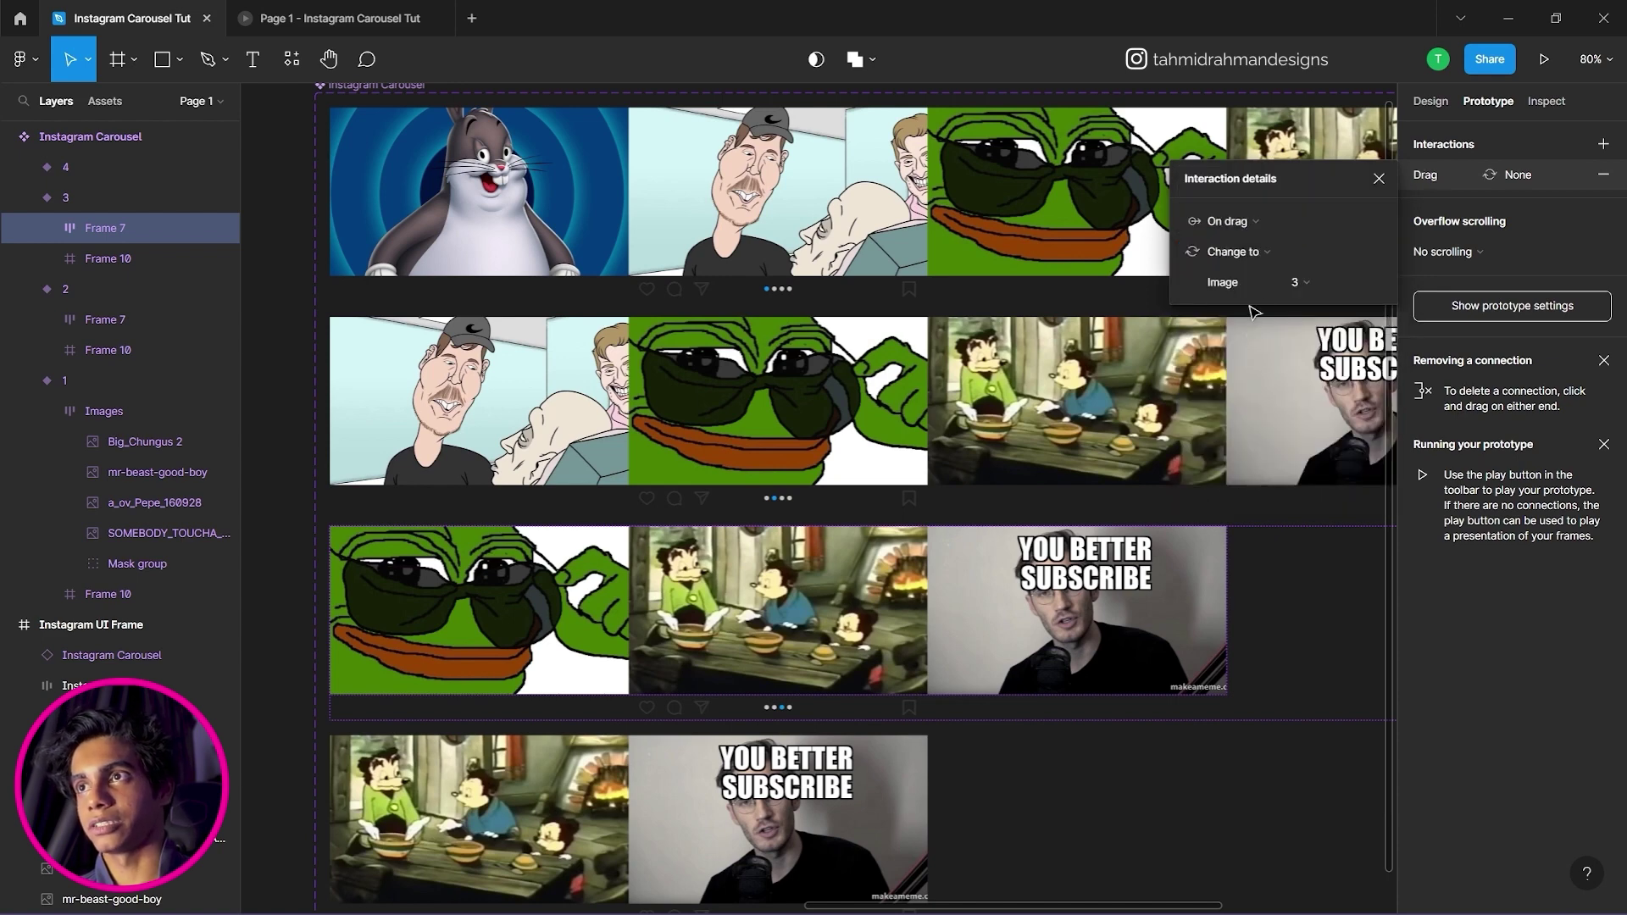
click(1313, 286)
click(1314, 306)
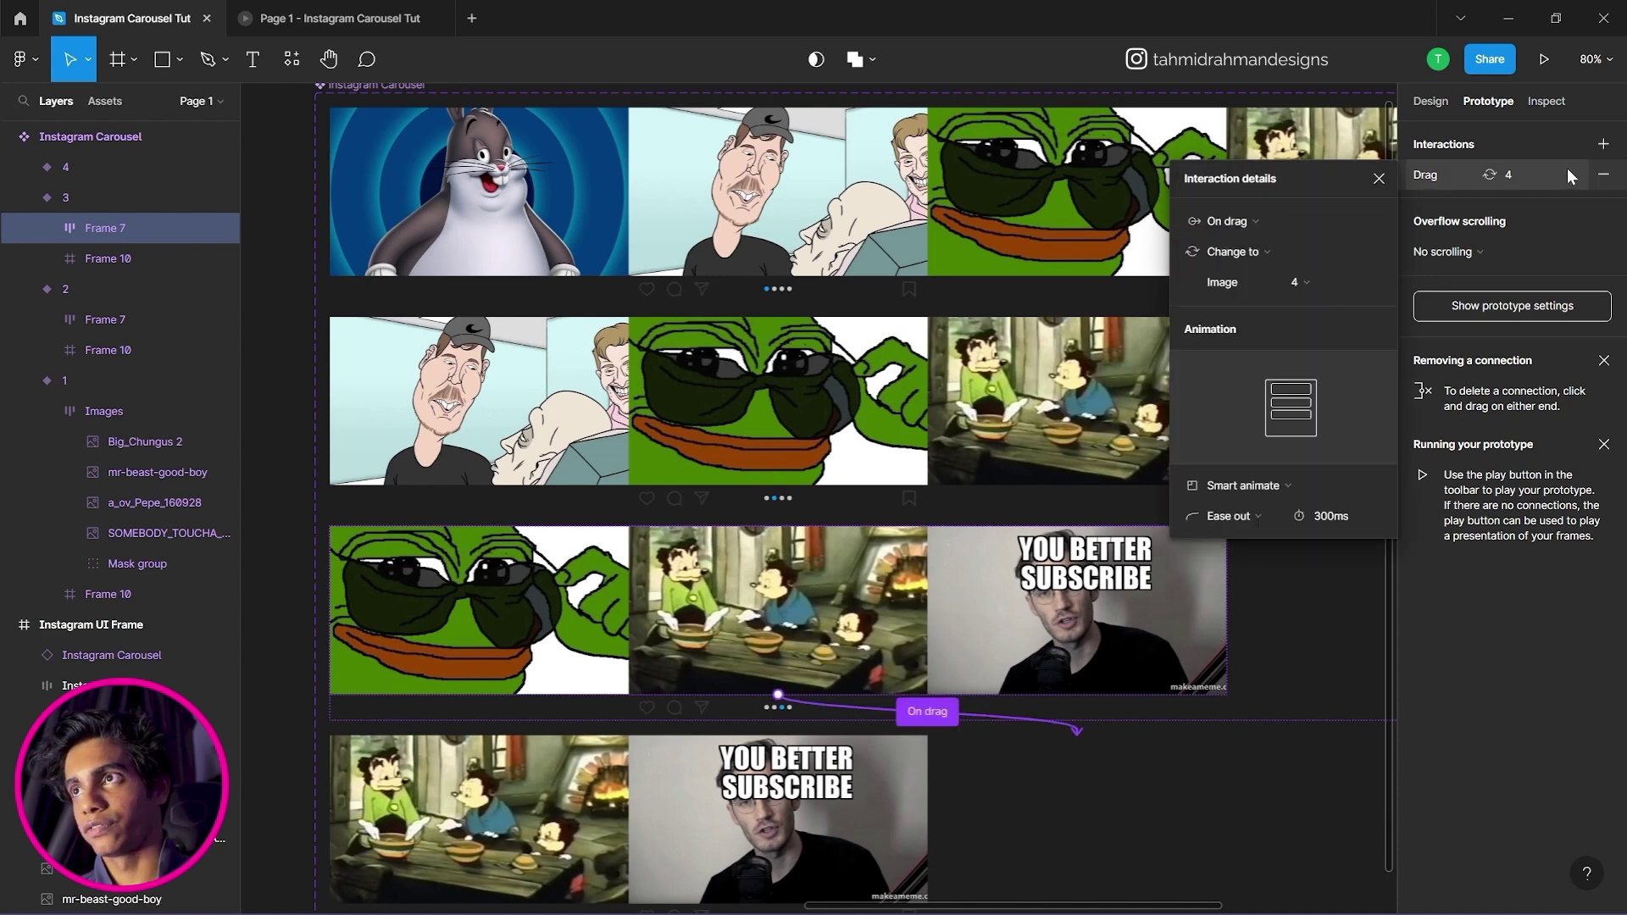
click(1253, 756)
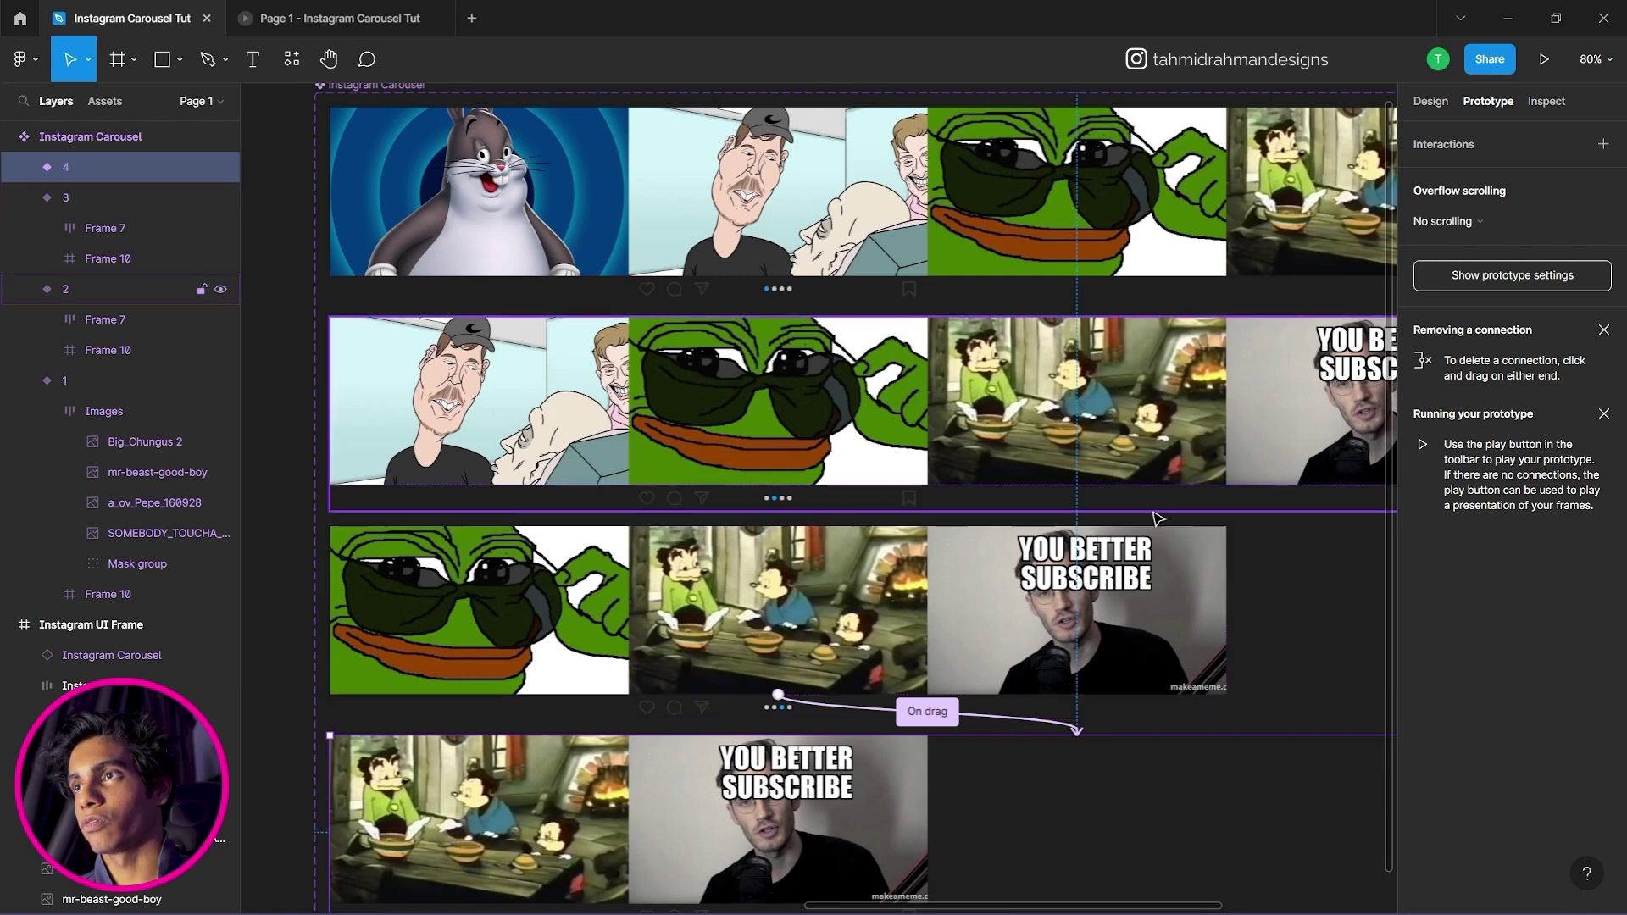
Add a second On drag interaction to variant 3's Frame 7 that uses Change to with Image 2.
double_click(1184, 646)
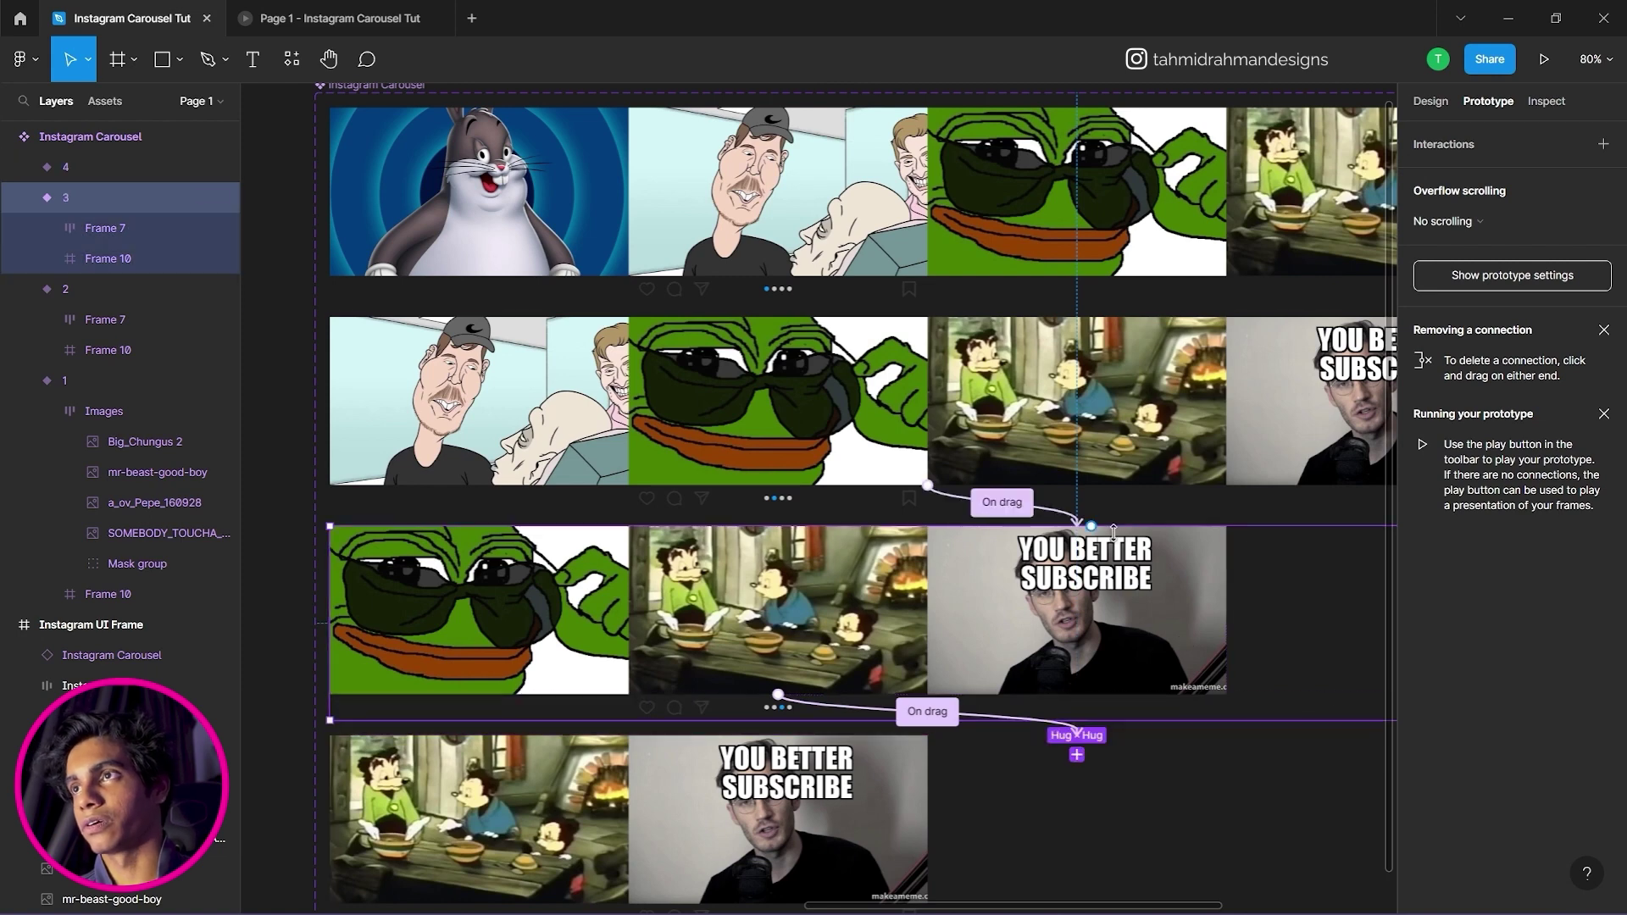
click(1603, 144)
click(1452, 174)
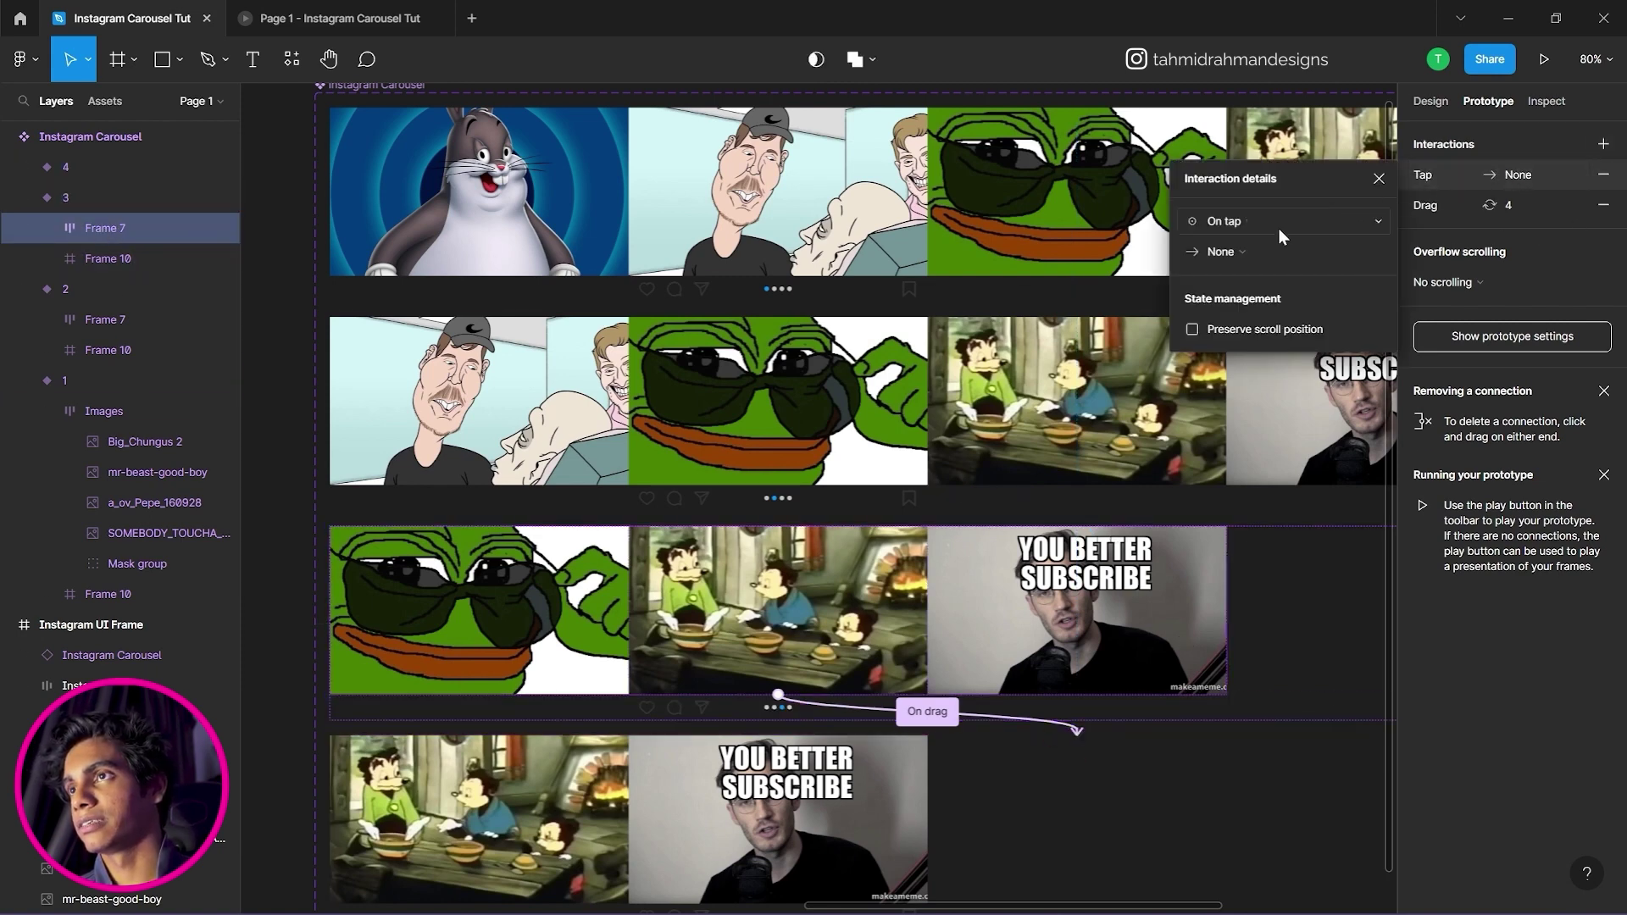
click(1251, 224)
click(1246, 243)
click(1536, 185)
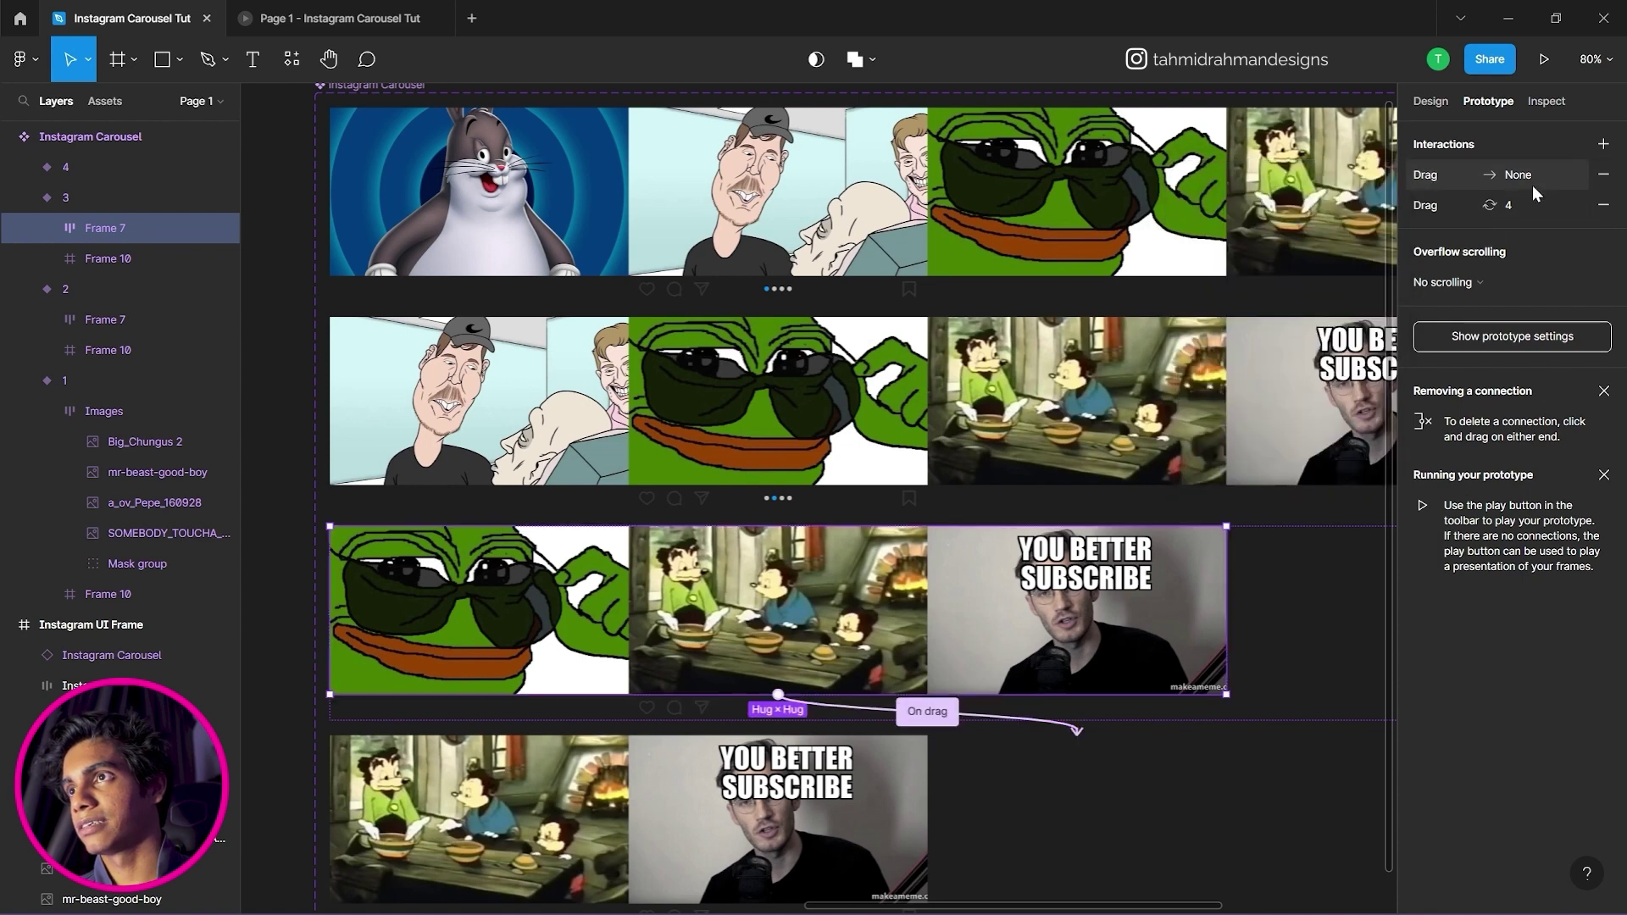
click(1522, 176)
click(1509, 178)
click(1507, 178)
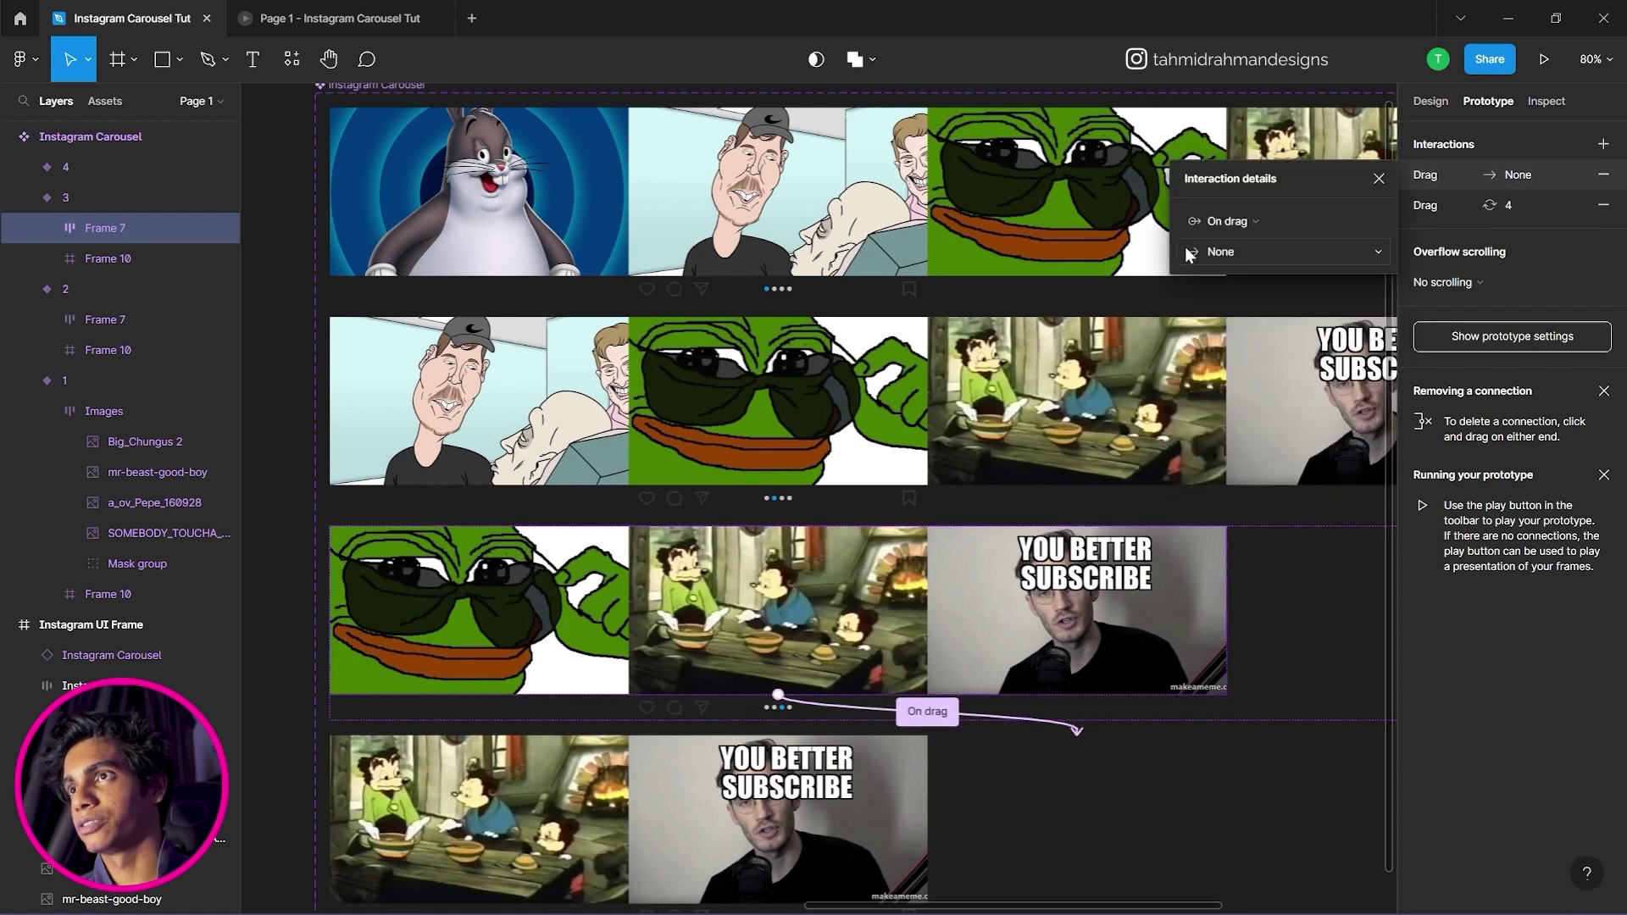
click(1186, 248)
click(1267, 313)
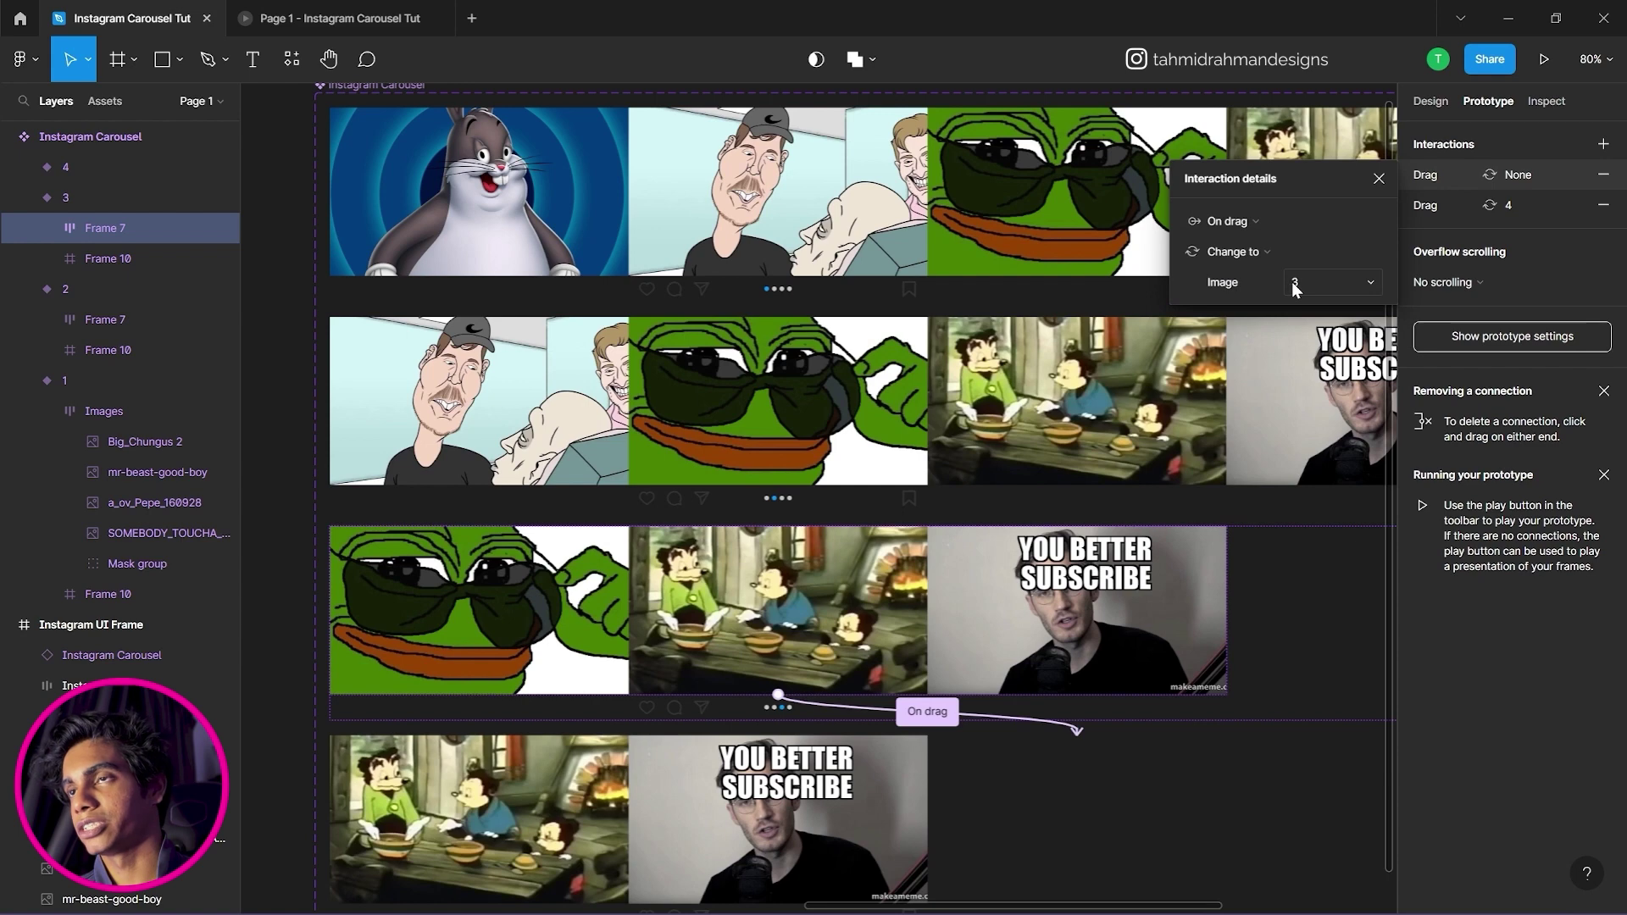
click(1295, 288)
click(1310, 260)
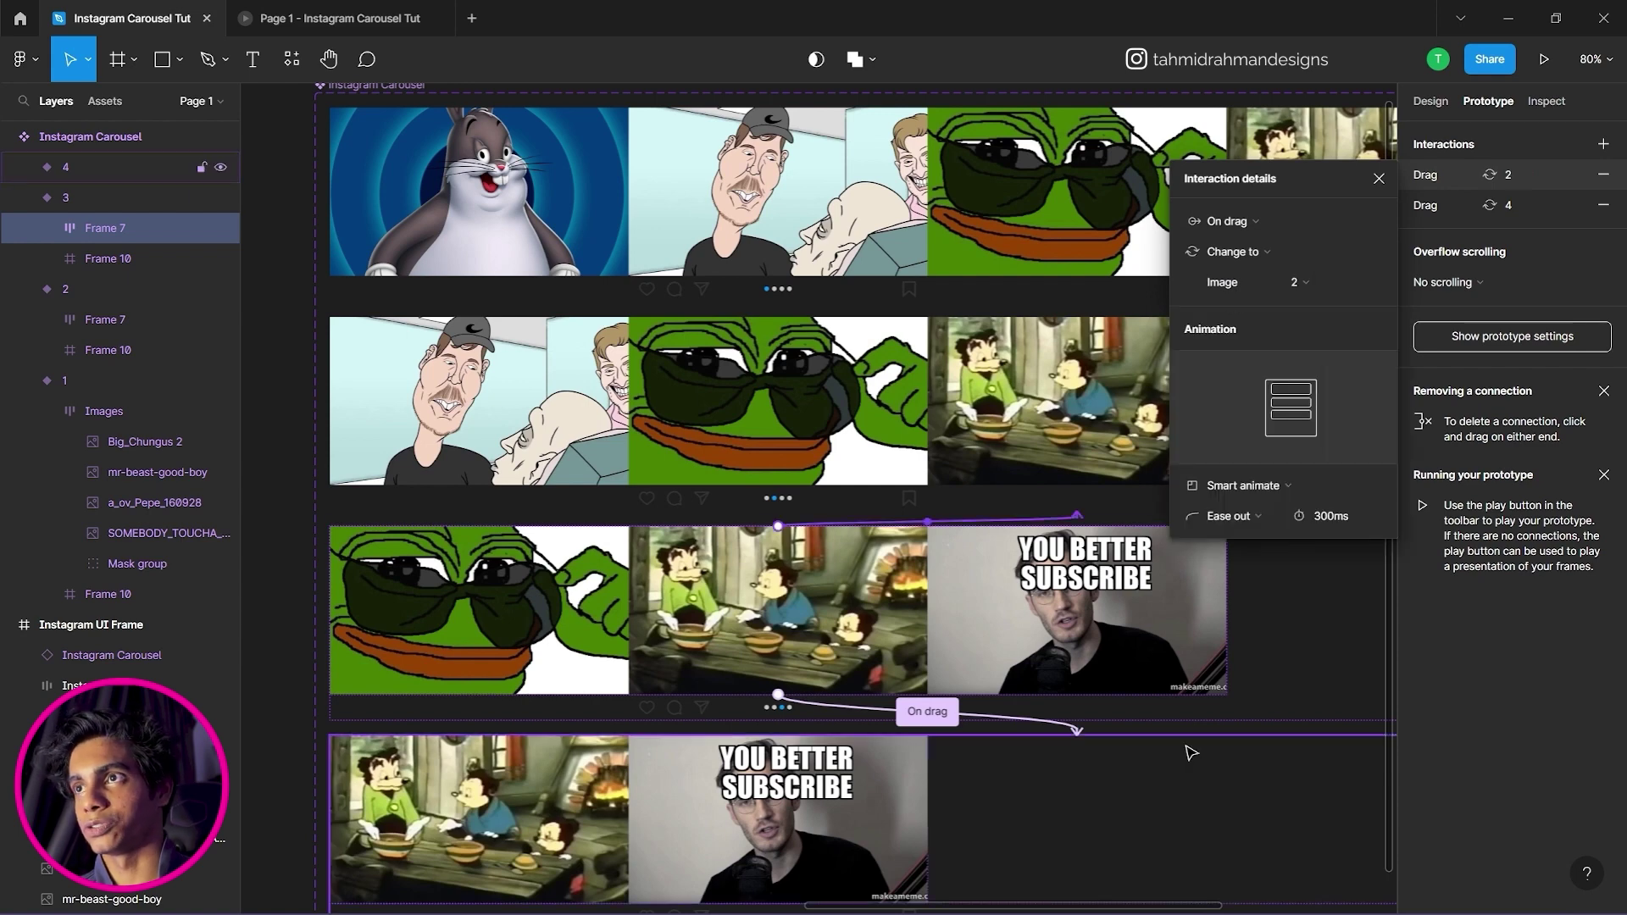
Select Frame 7, the image row inside variant 4, and collapse it in the layer tree.
click(1171, 791)
scroll(1017, 746, down, 3)
click(966, 414)
click(847, 597)
double_click(847, 597)
double_click(847, 598)
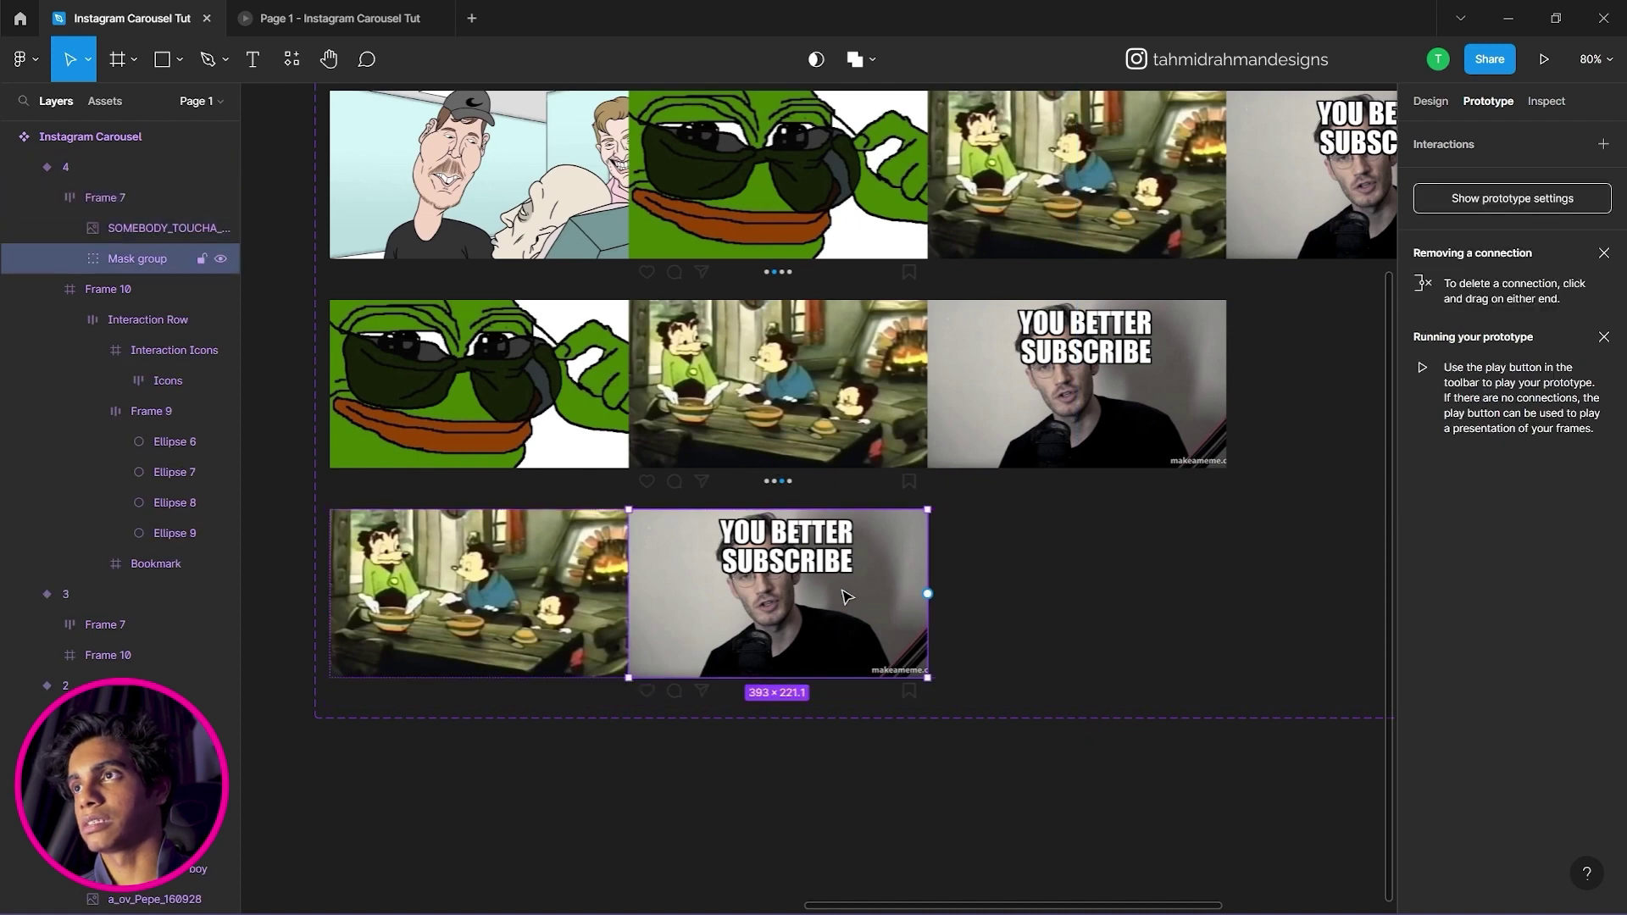
click(100, 200)
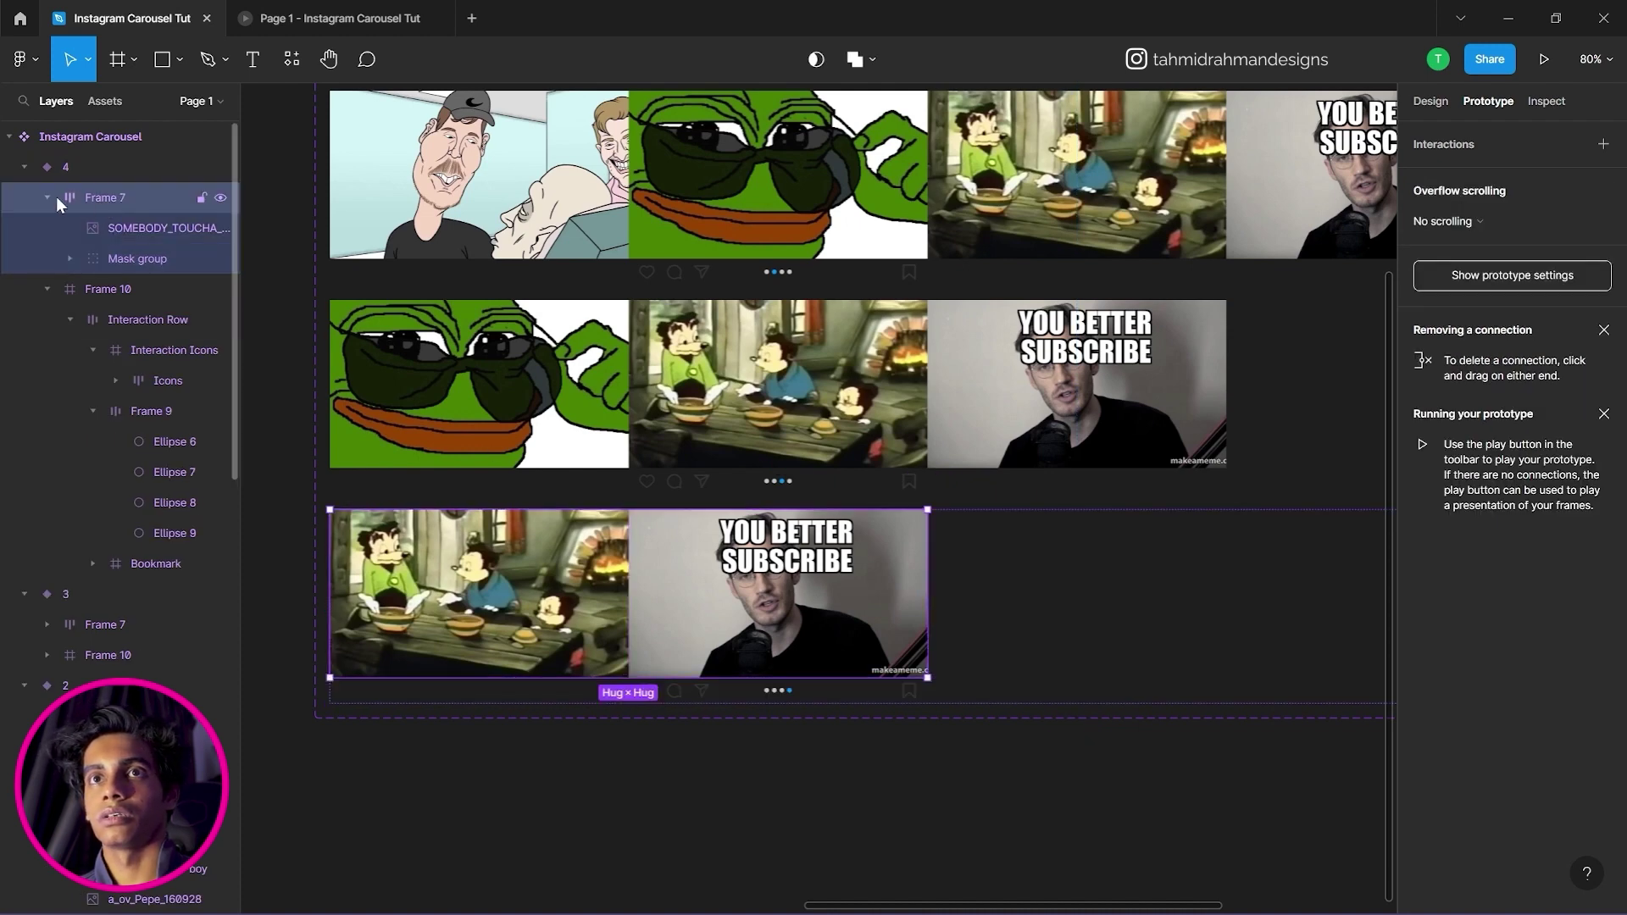
click(48, 198)
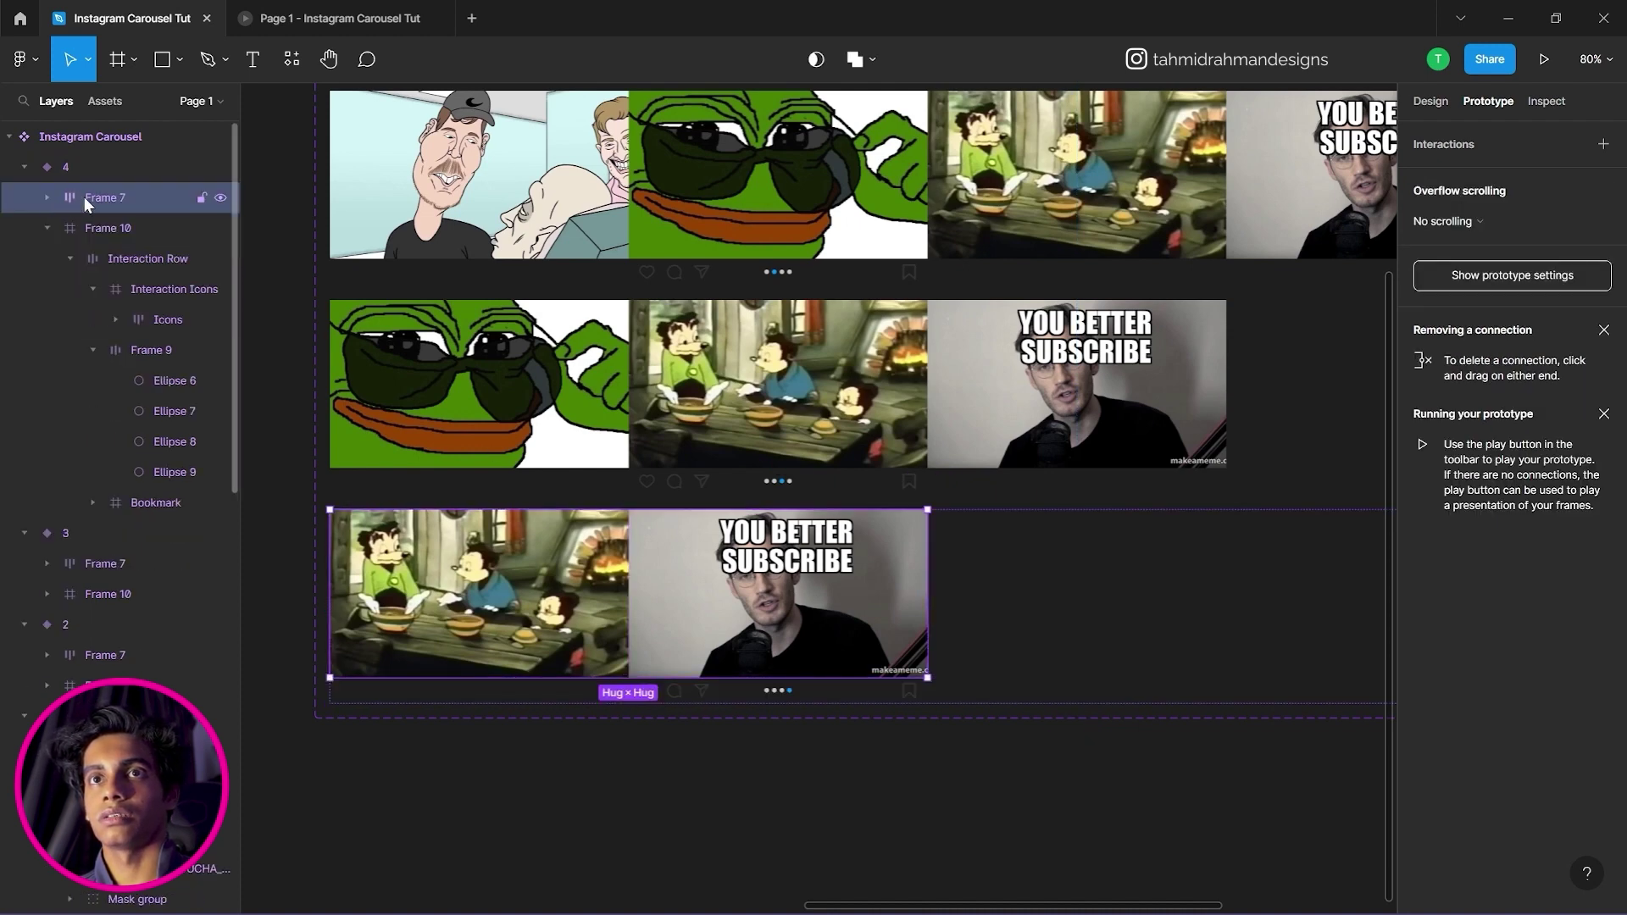
Add an On drag interaction to variant 4's Frame 7 that uses Change to with Image 3.
click(1602, 144)
click(1436, 172)
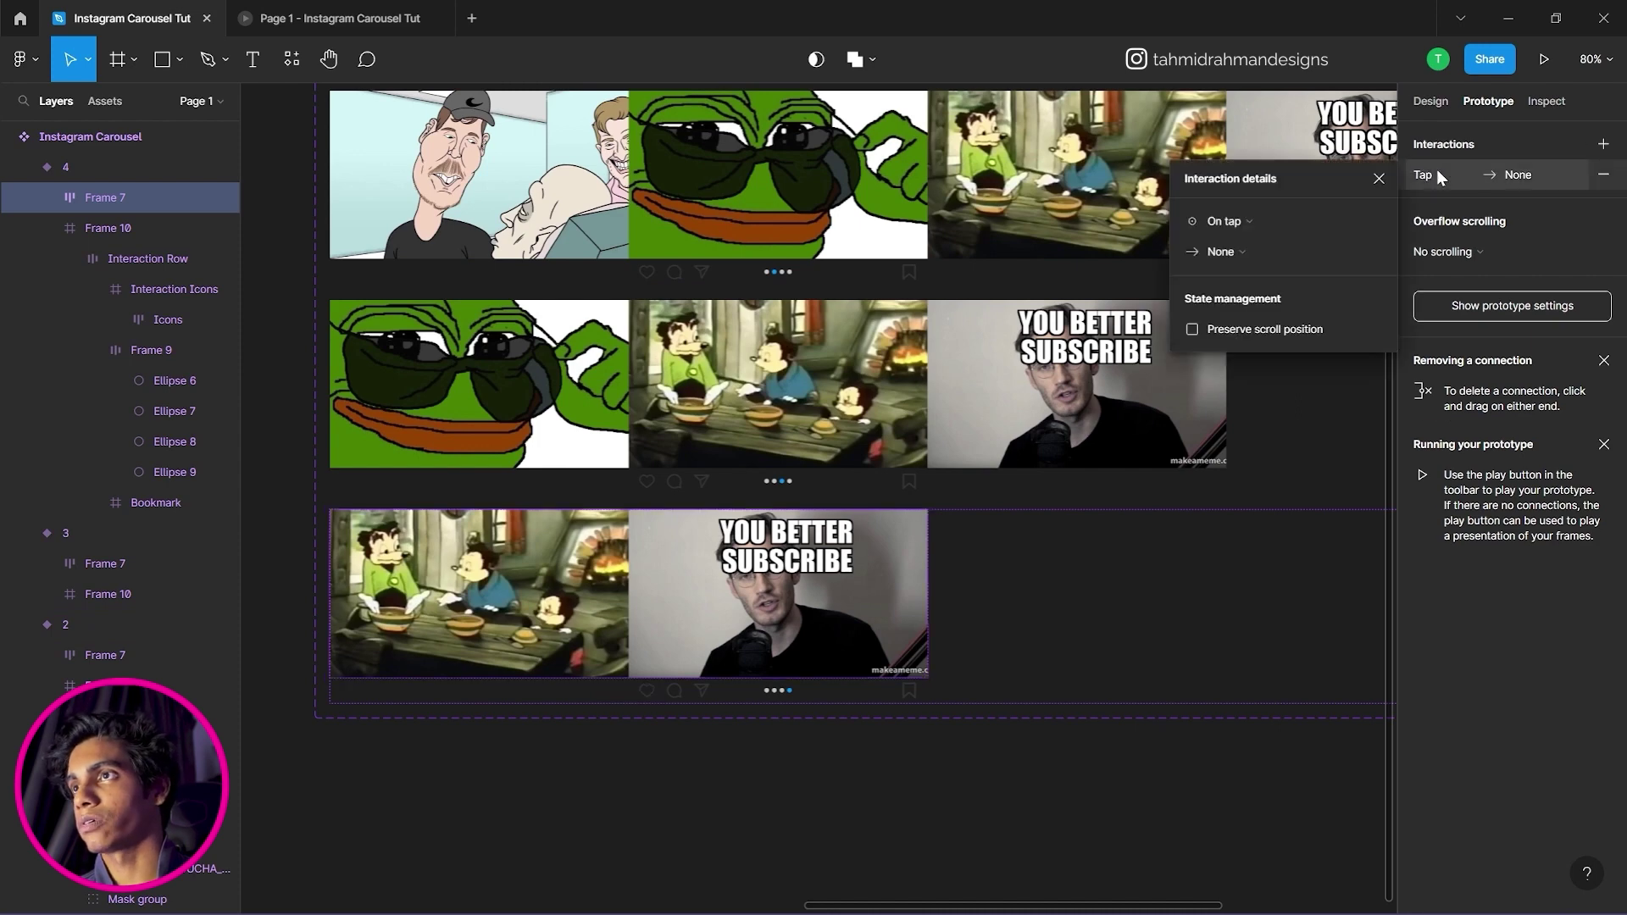
click(1239, 217)
click(1309, 251)
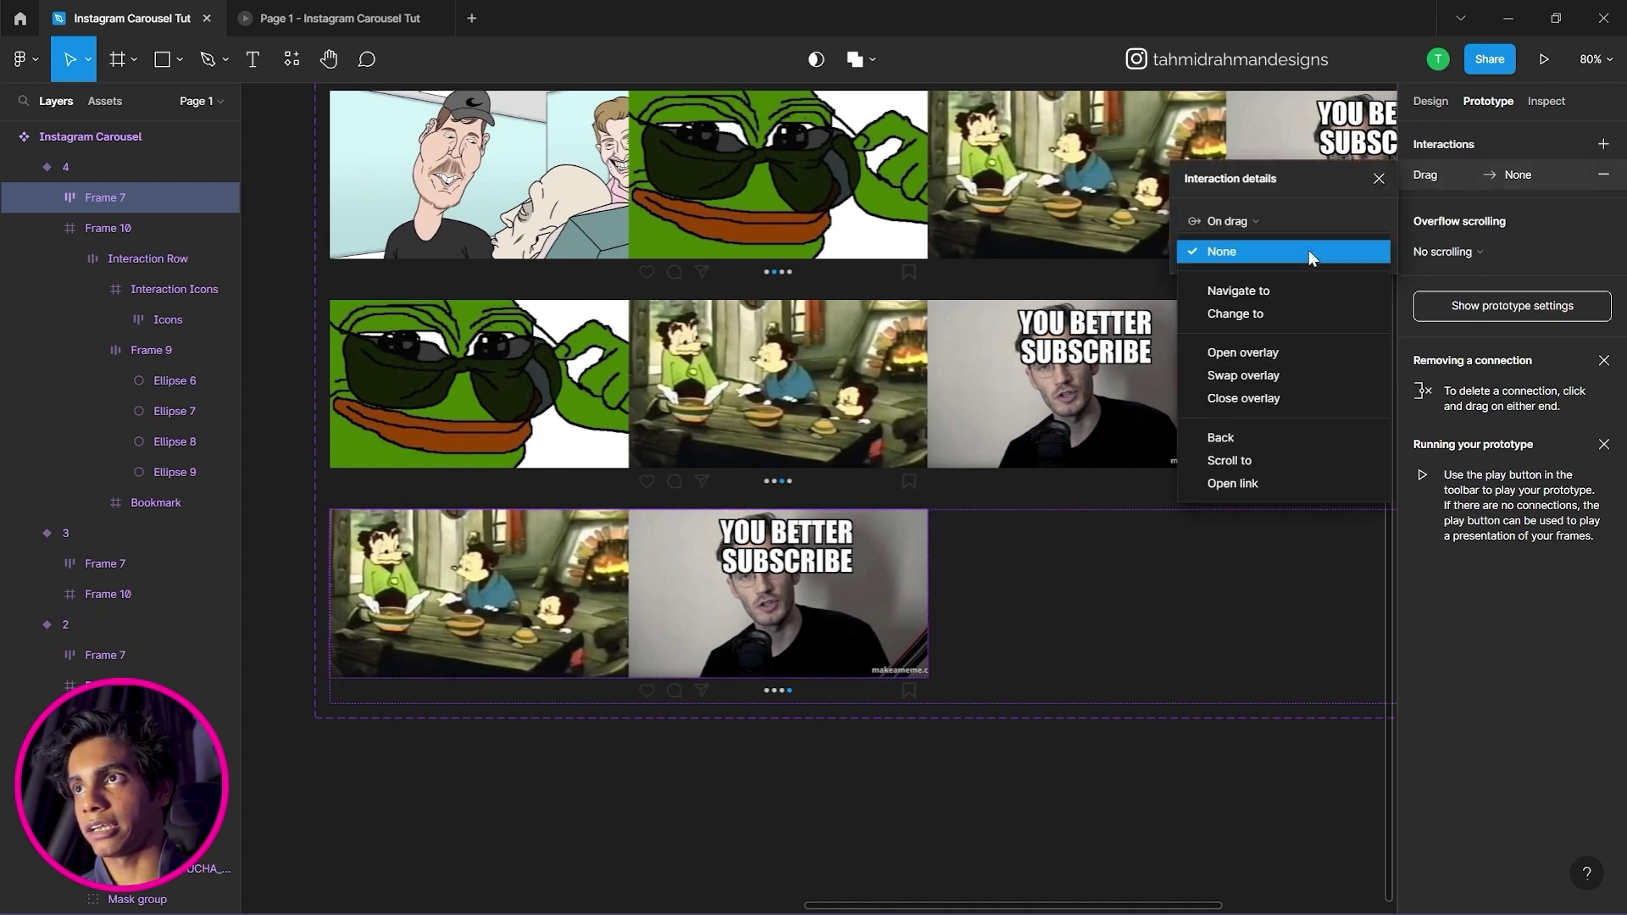
click(1249, 320)
click(1299, 281)
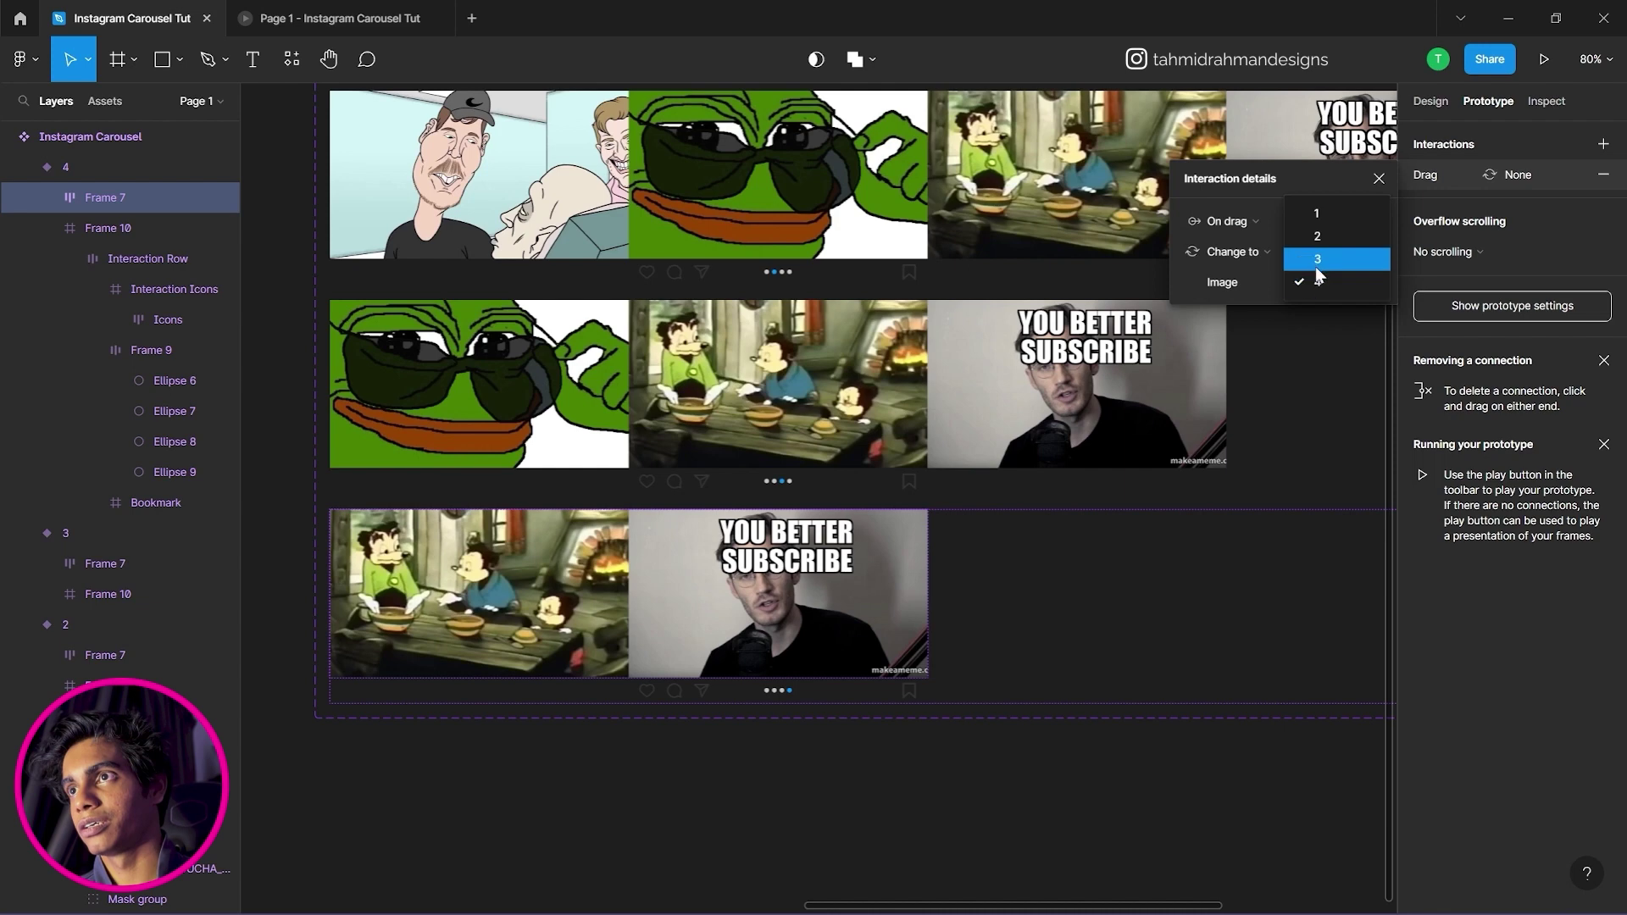
click(1306, 263)
click(983, 801)
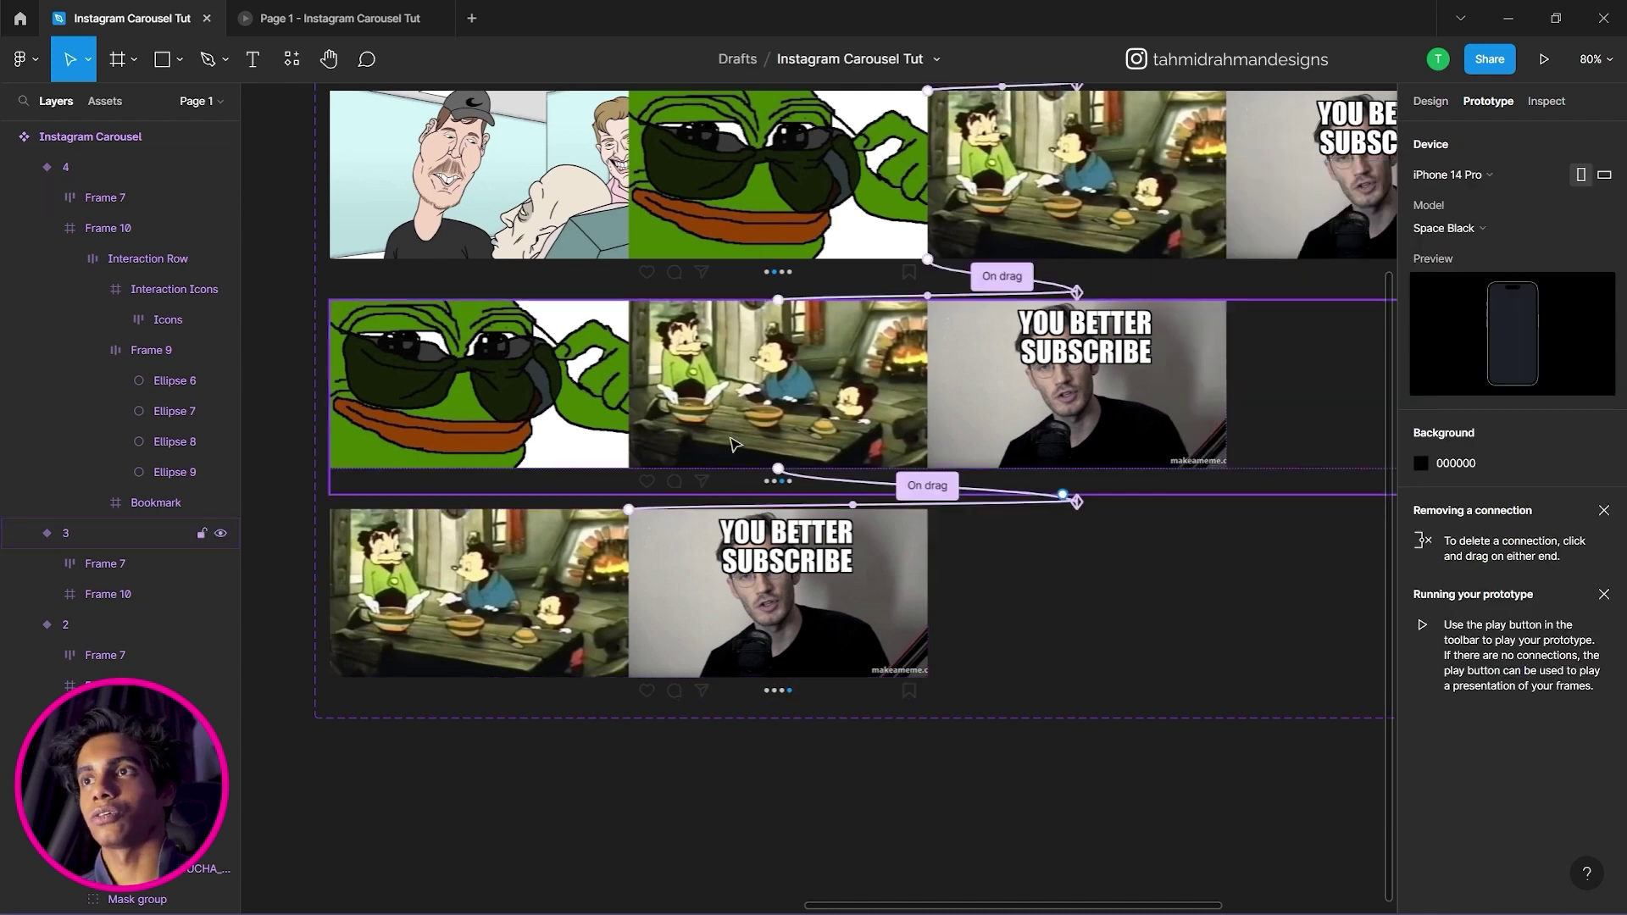
Restart the Page 1 prototype preview and test swiping the carousel forward and backward.
click(366, 10)
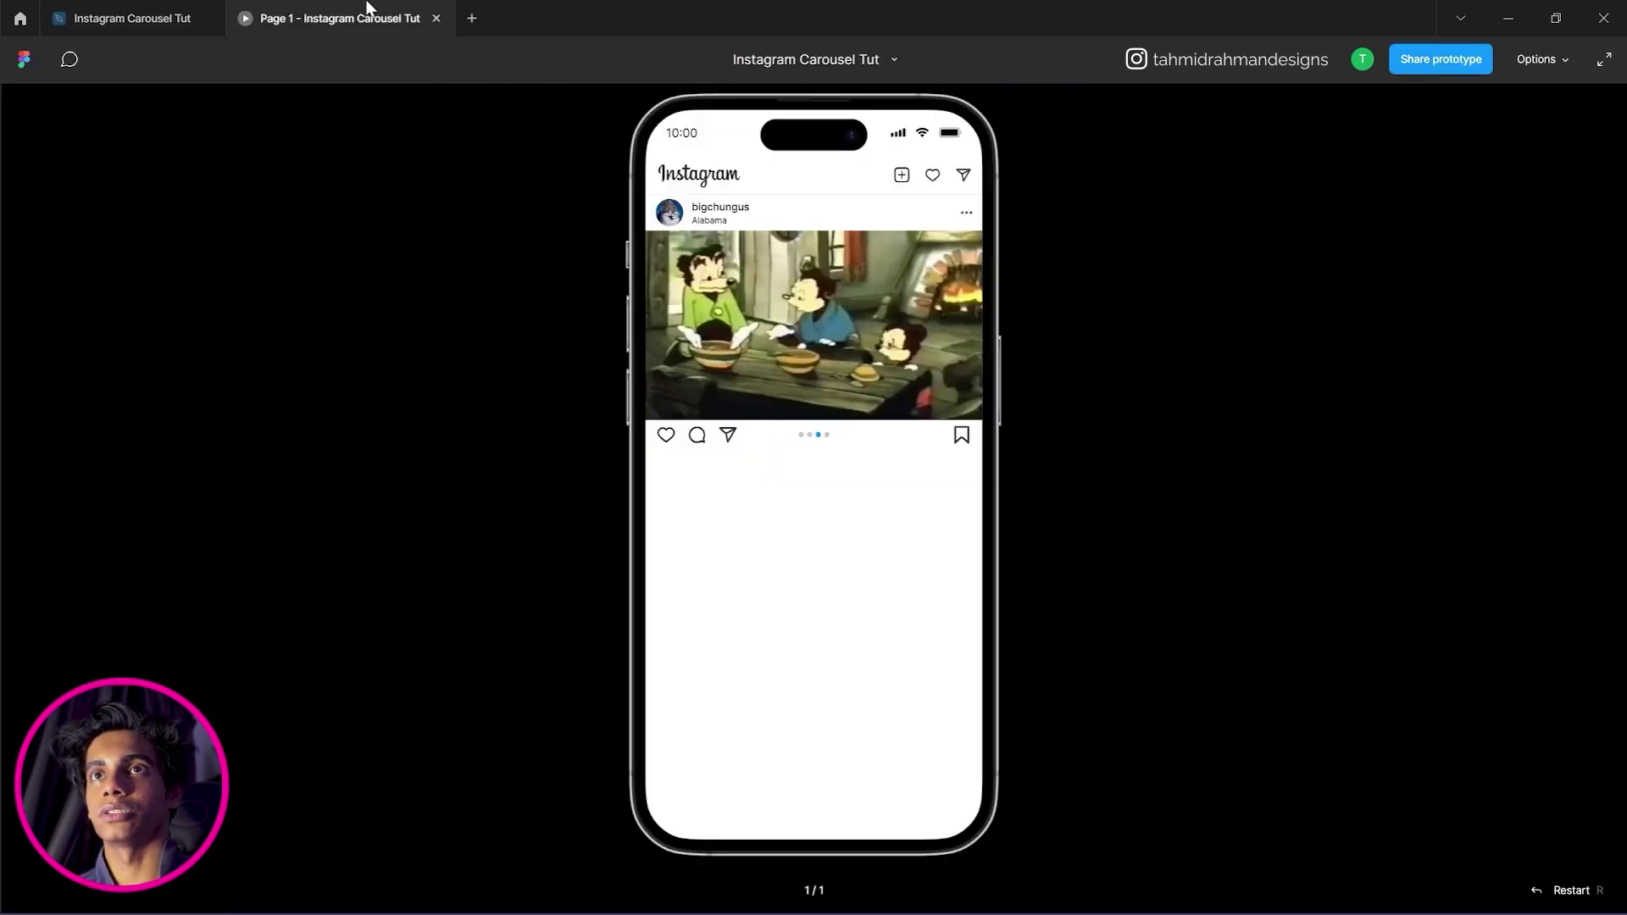
click(1569, 890)
drag(842, 373, 729, 377)
drag(827, 373, 933, 373)
drag(738, 373, 1009, 356)
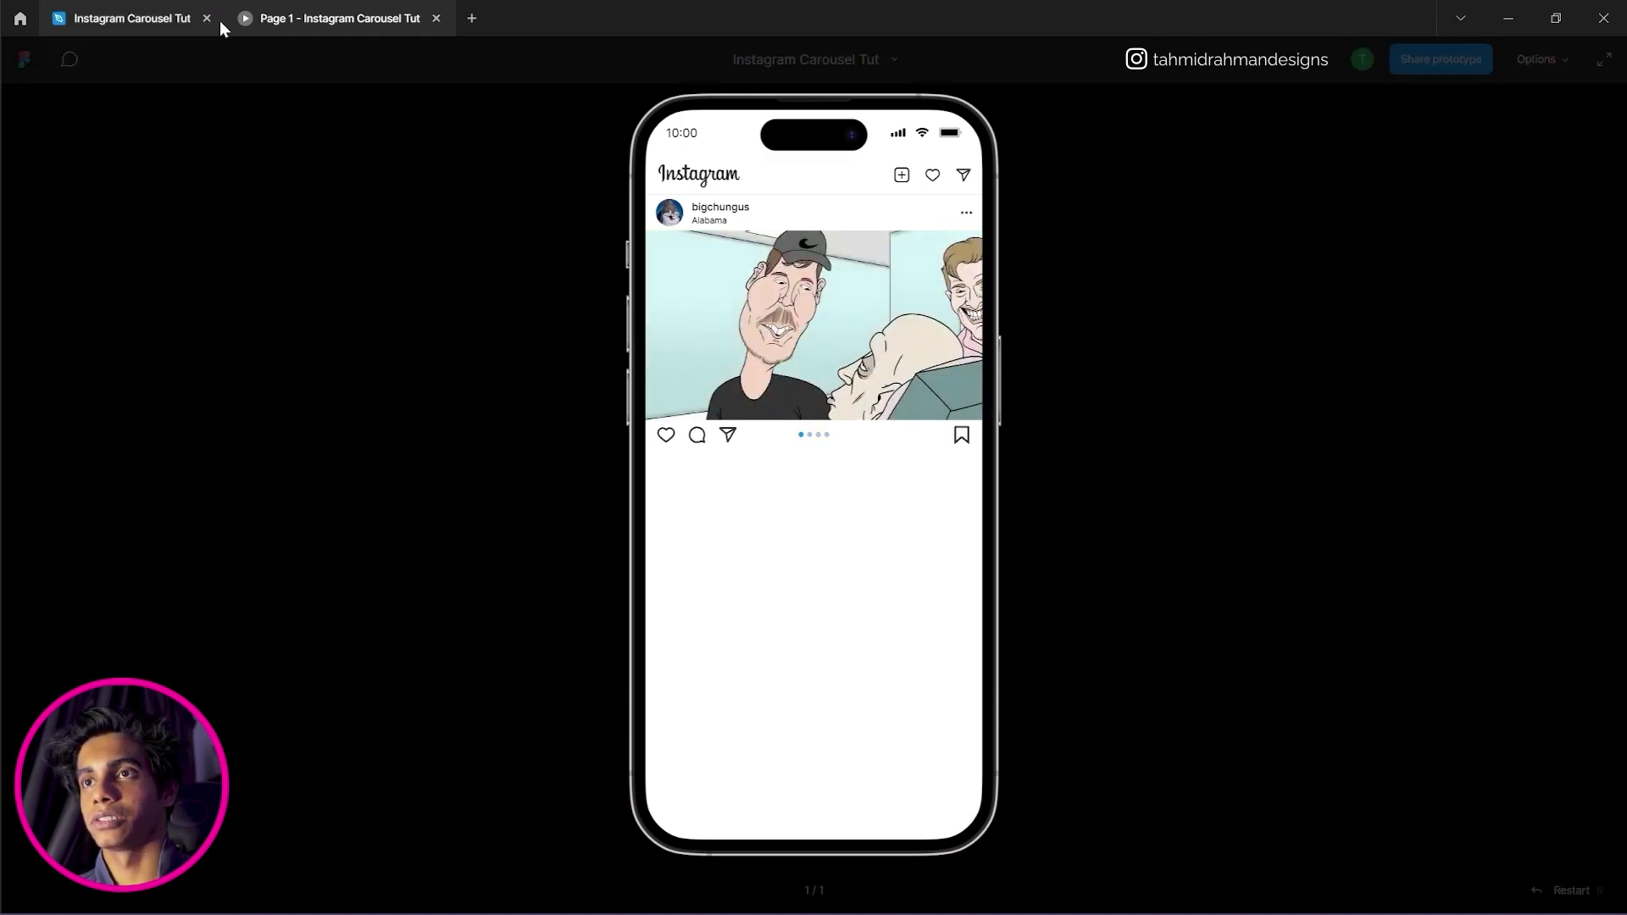
Collapse variants 4, 3 and 2 in the design file's layer tree and select variant 1's Images layer.
click(114, 17)
scroll(657, 351, up, 5)
click(653, 494)
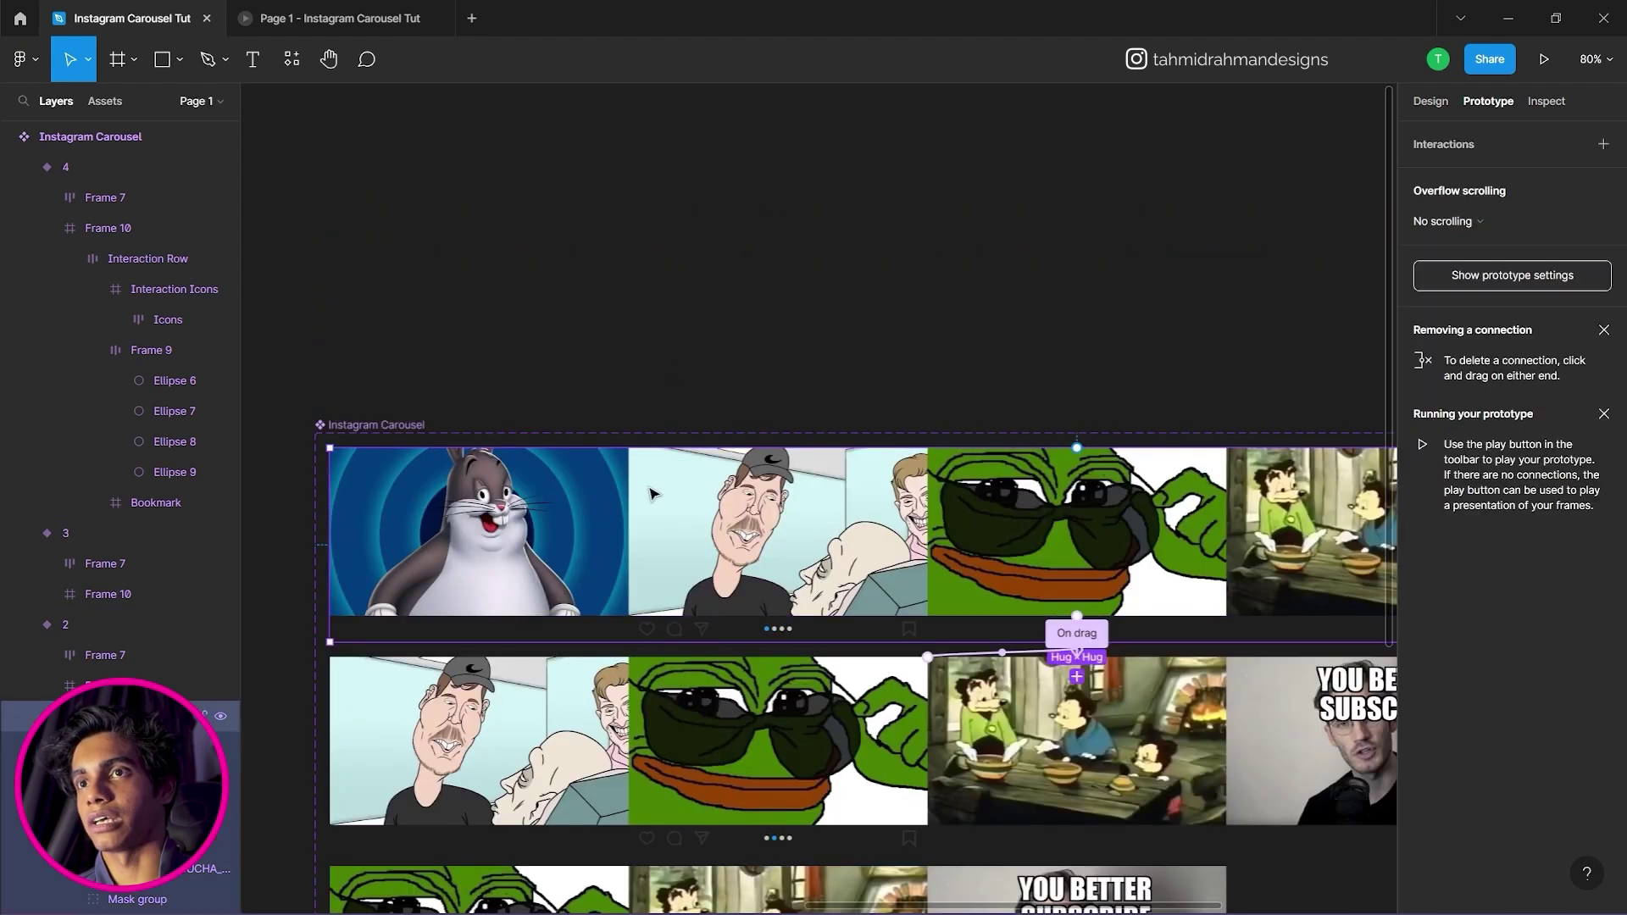
click(25, 169)
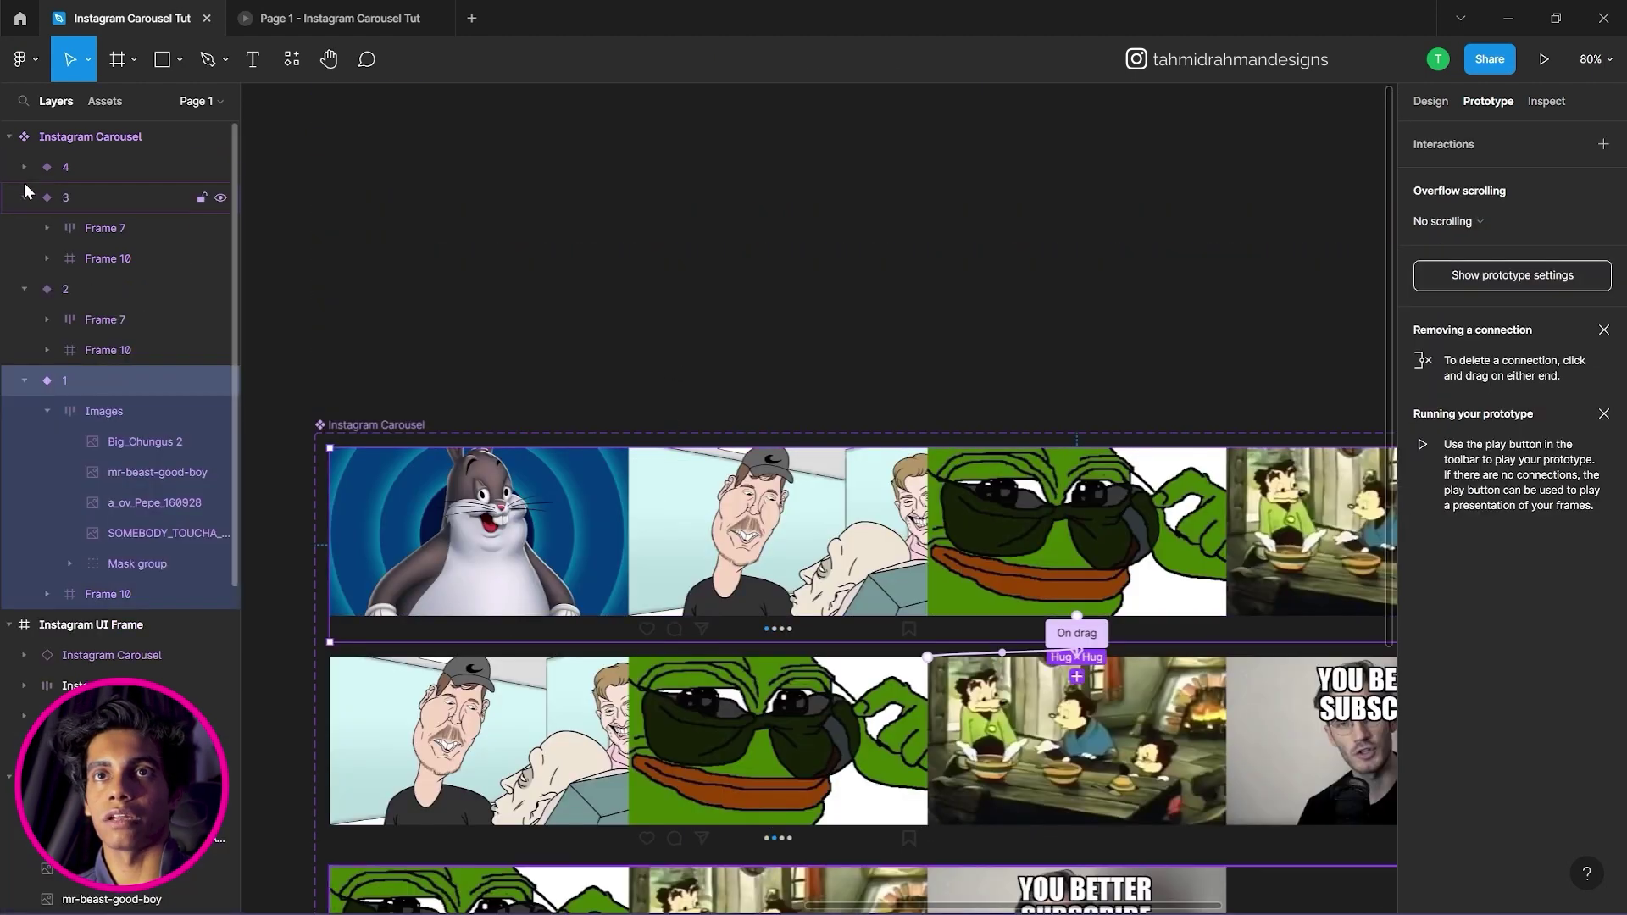
click(24, 197)
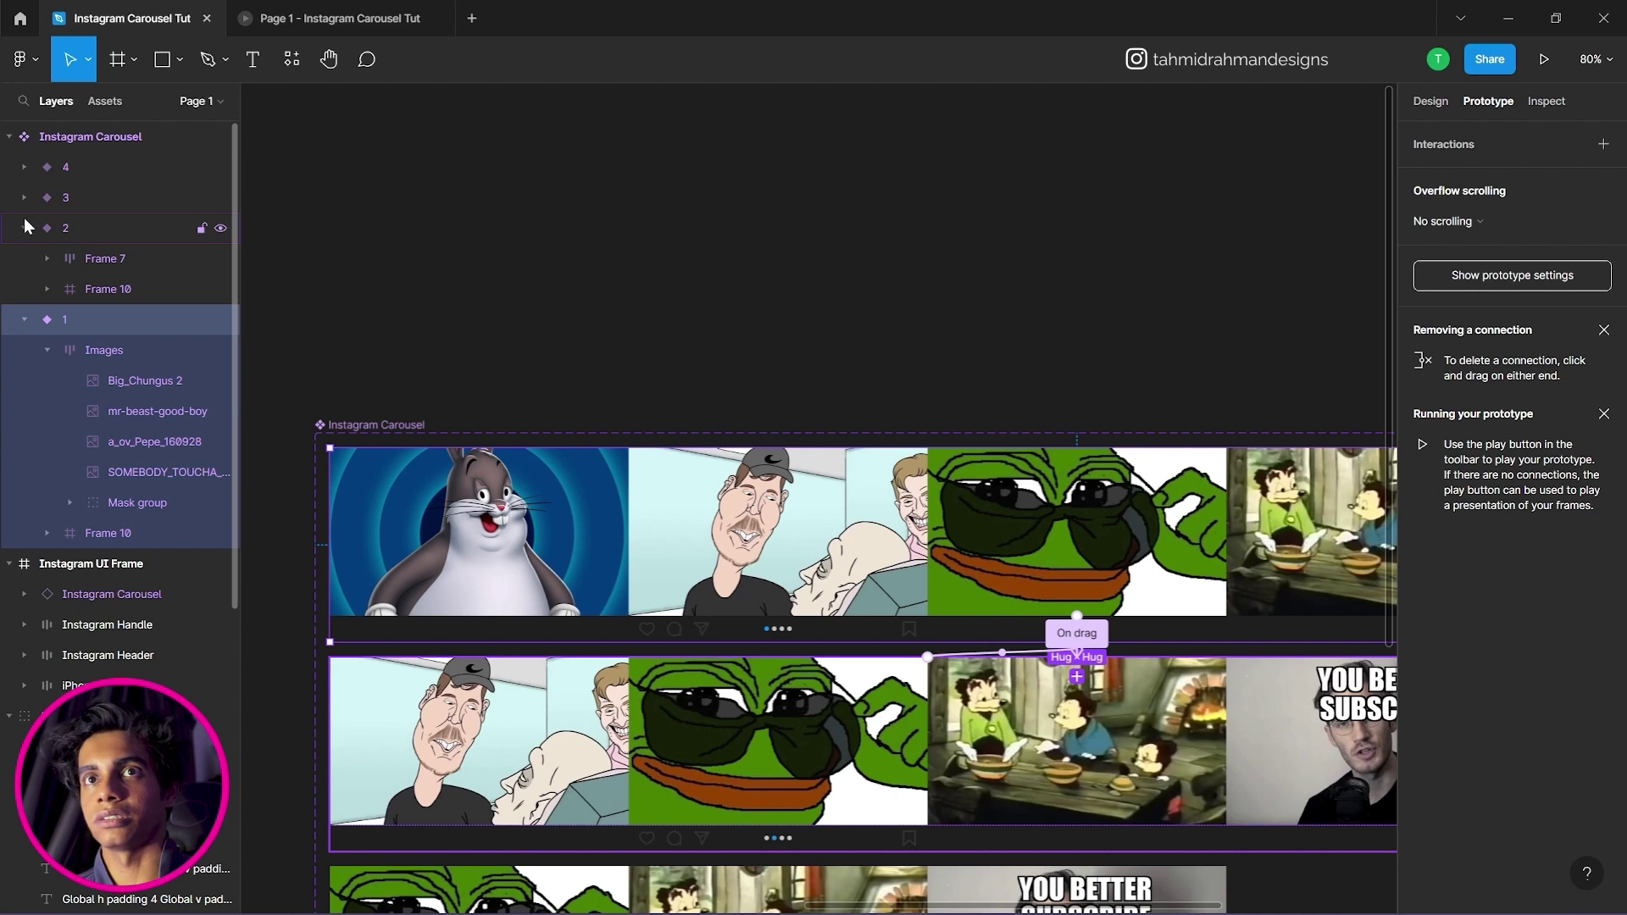
click(25, 228)
click(105, 291)
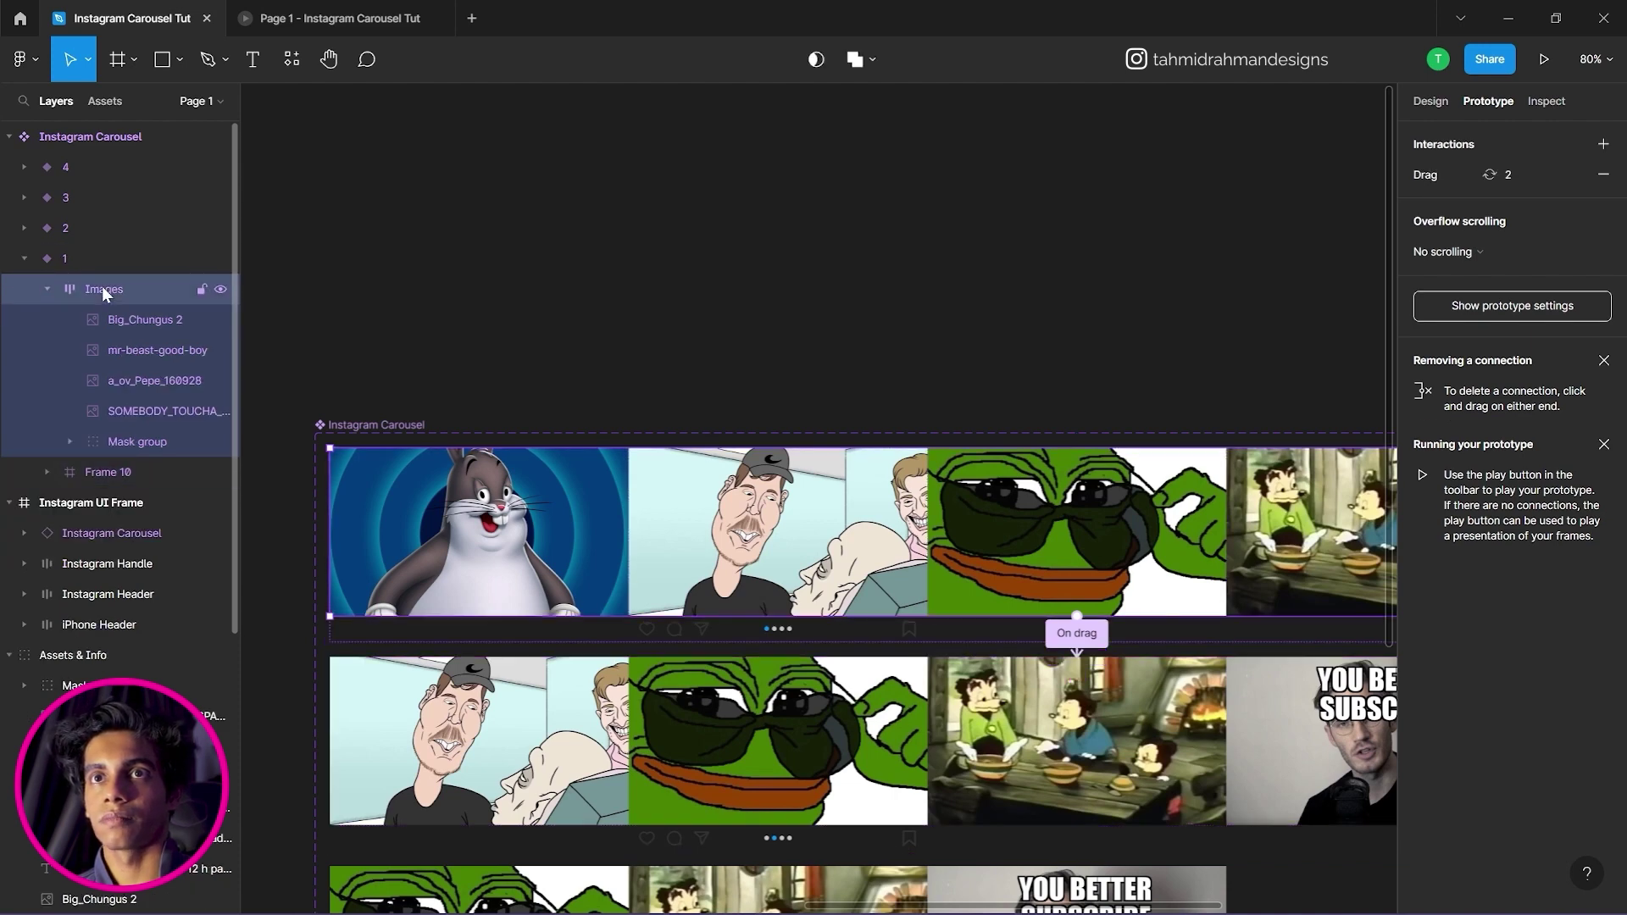
Collapse variant 1's Images layer and check the drag interactions set on variant 2's Frame 7.
click(41, 288)
click(22, 229)
click(75, 252)
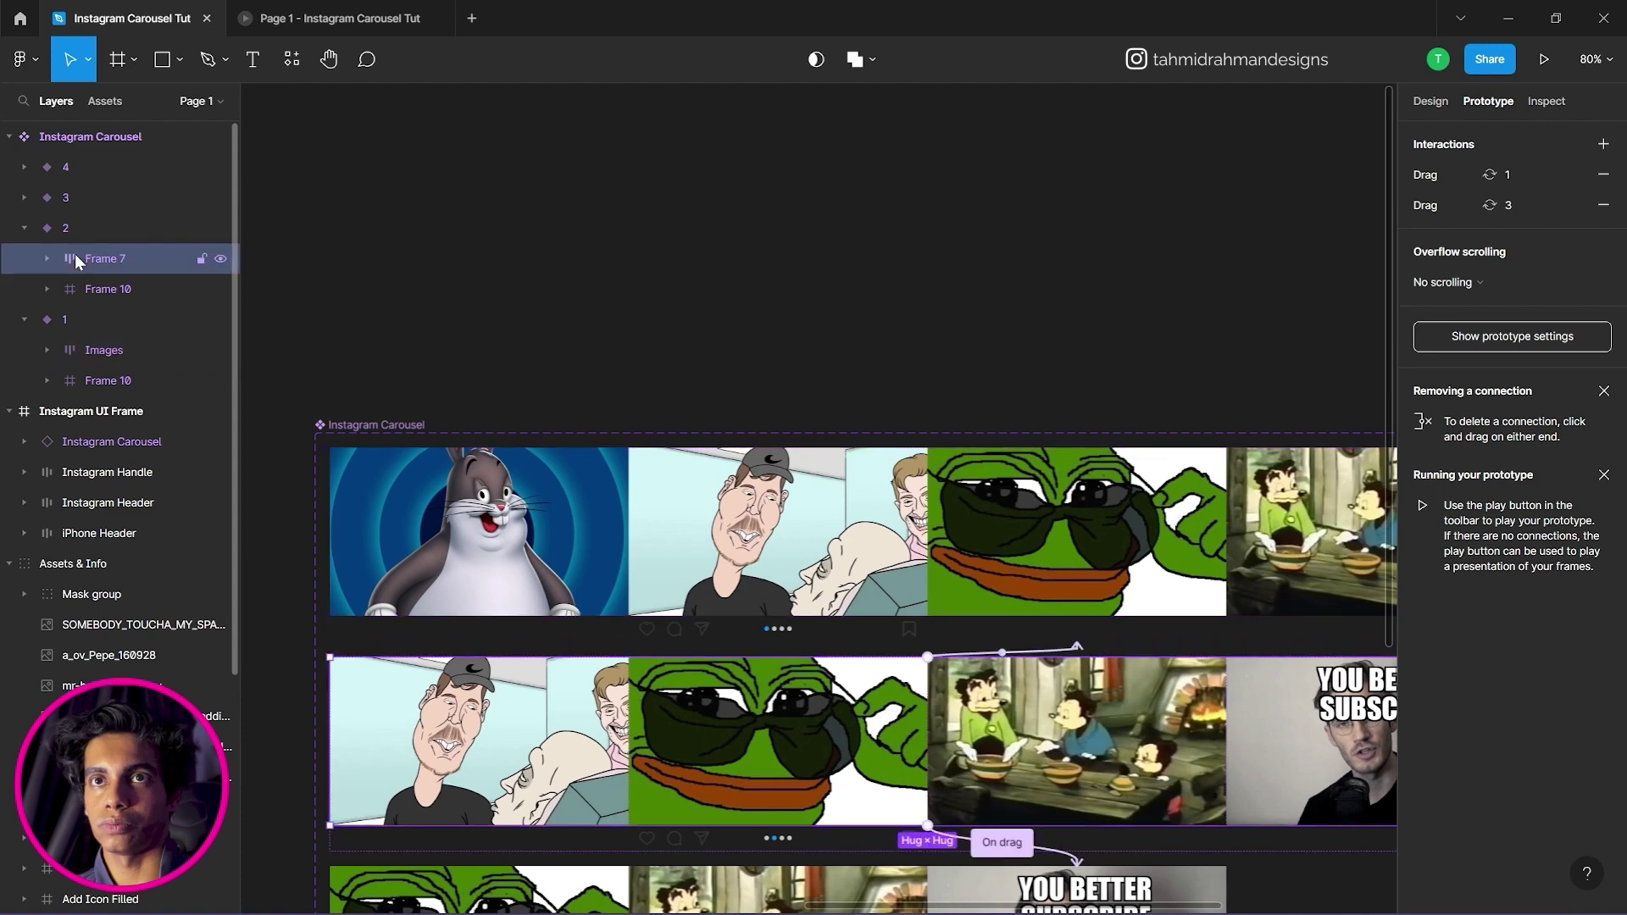
Remove the existing drag interaction from variant 1's Images layer.
click(76, 355)
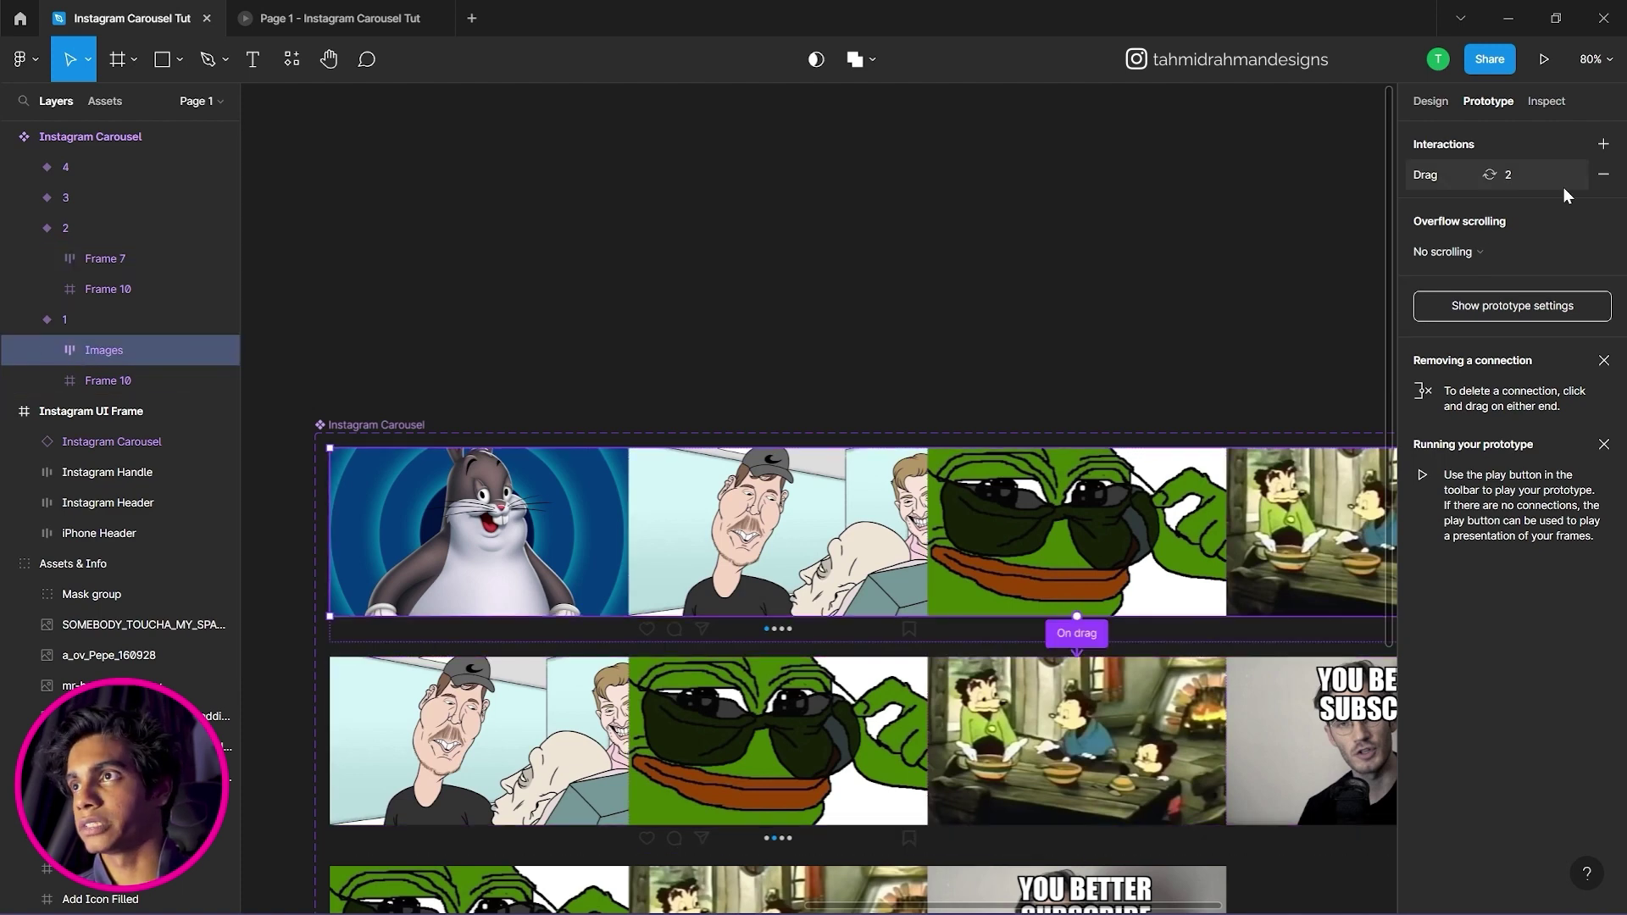
click(1603, 174)
scroll(899, 390, down, 1)
scroll(889, 390, down, 1)
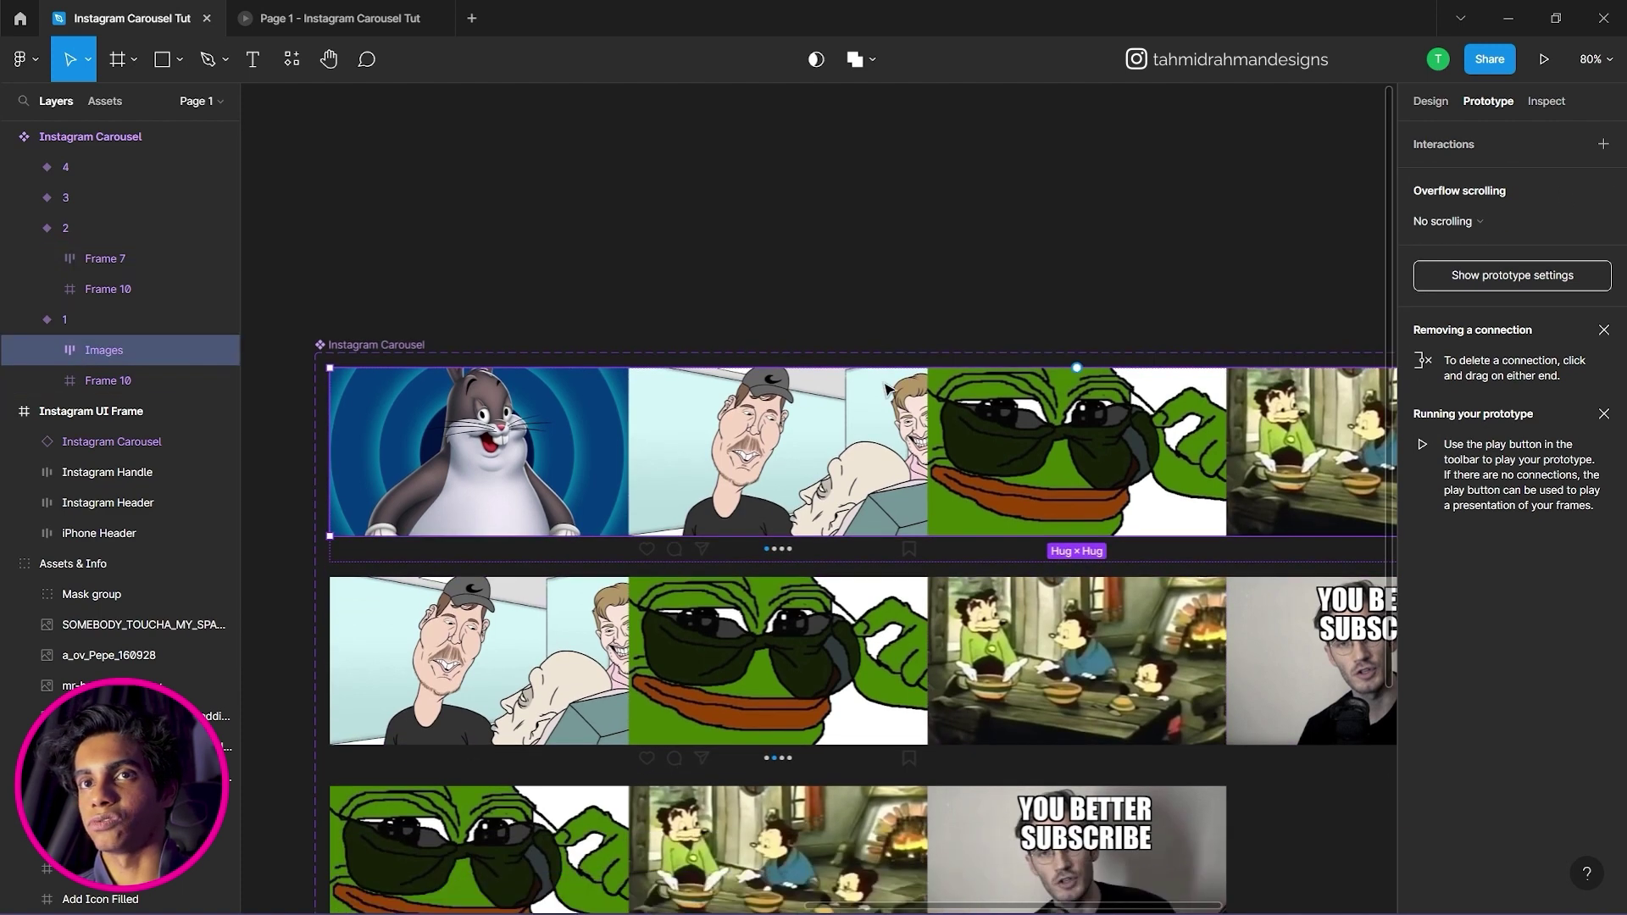
Add an On drag interaction to variant 1's Images layer that uses Change to with Image 2.
click(1602, 144)
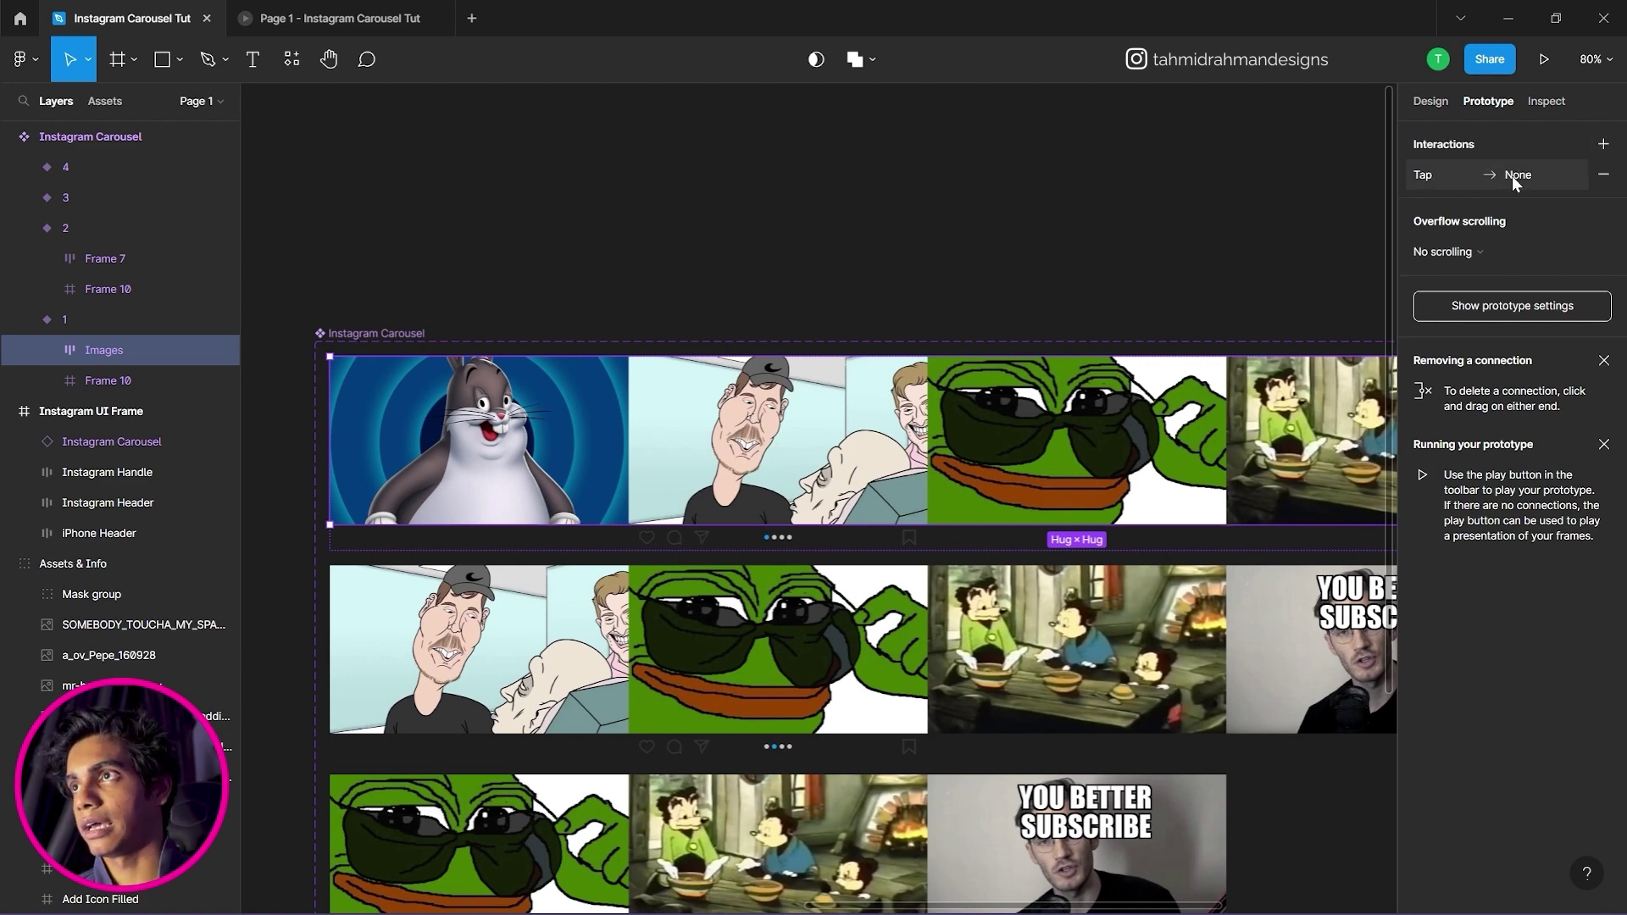
click(1436, 175)
click(1253, 218)
click(1253, 244)
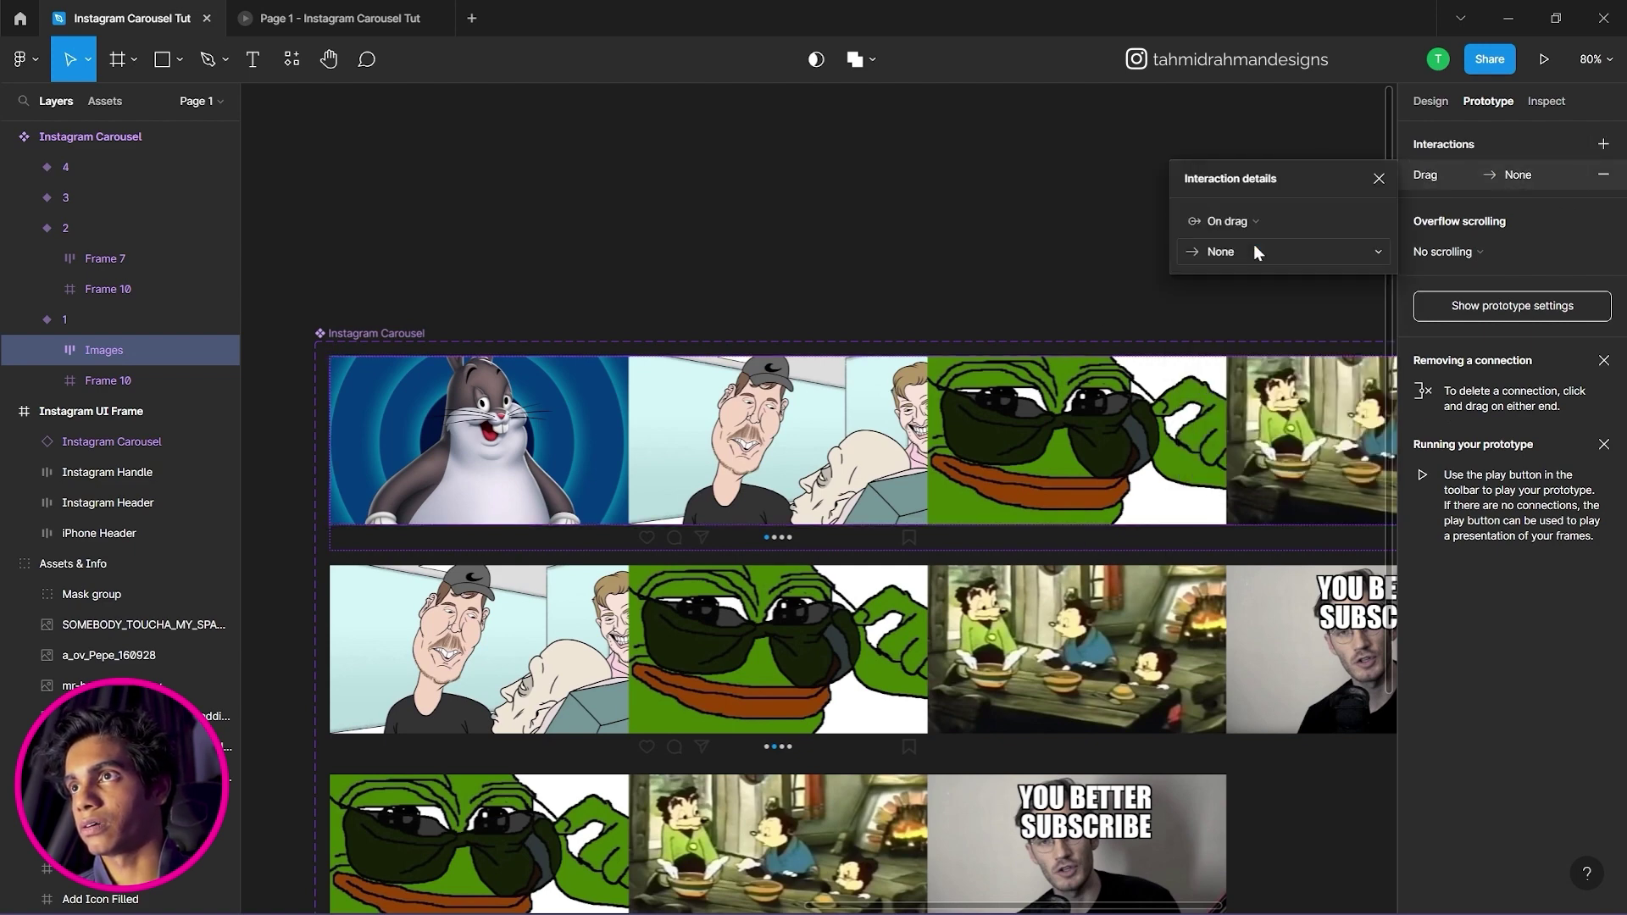
click(1254, 251)
click(1259, 318)
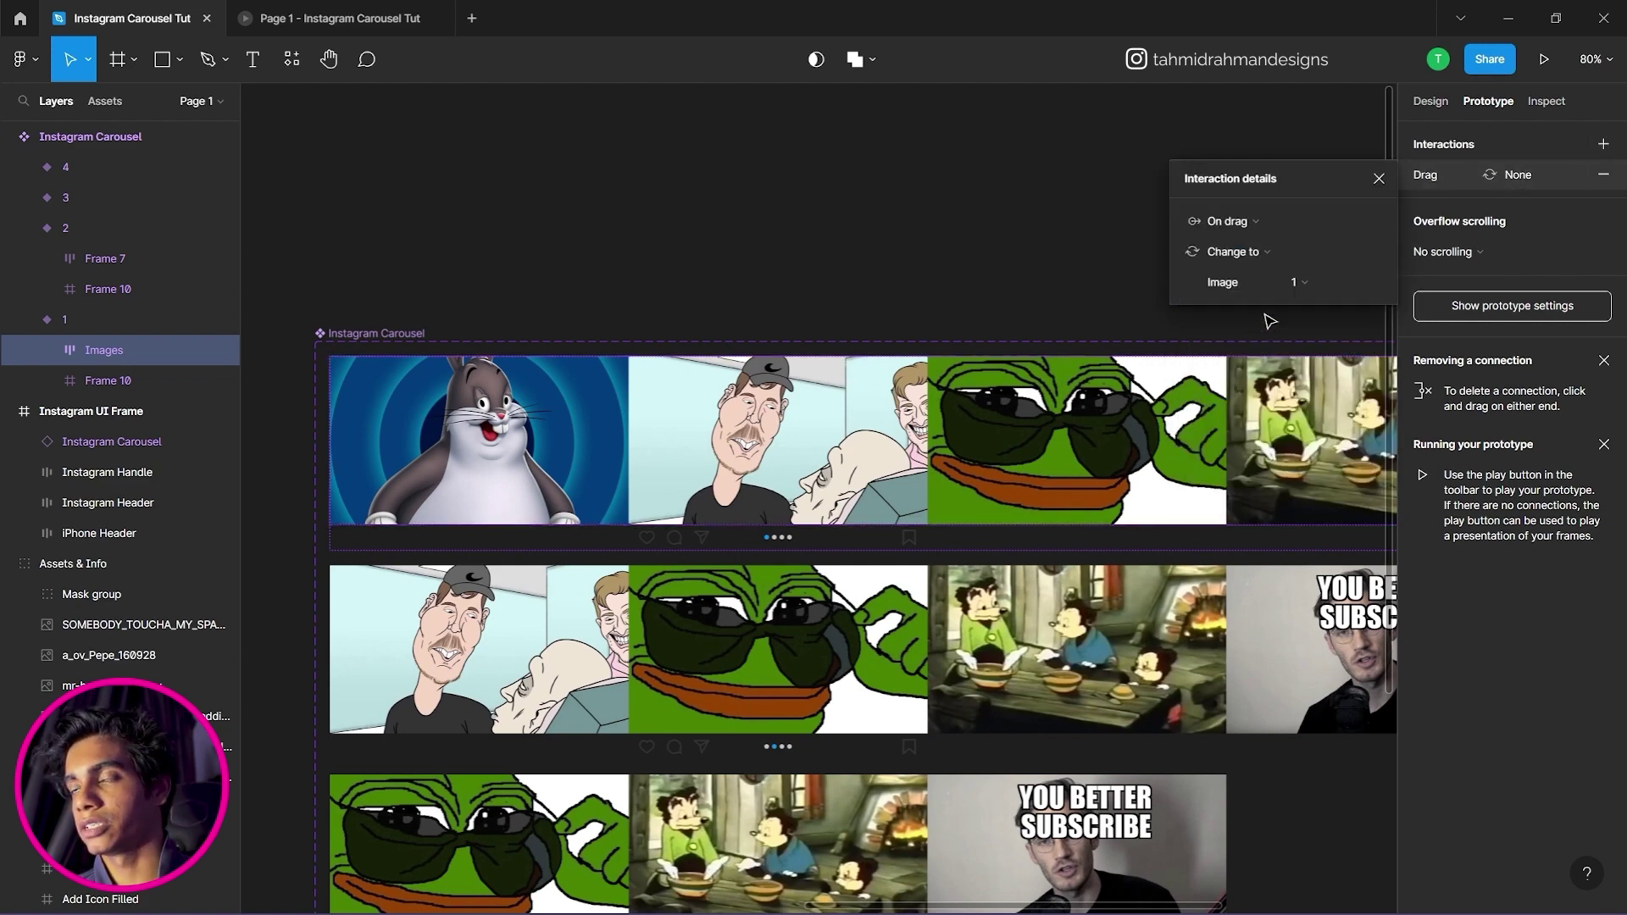
click(1316, 283)
click(1316, 304)
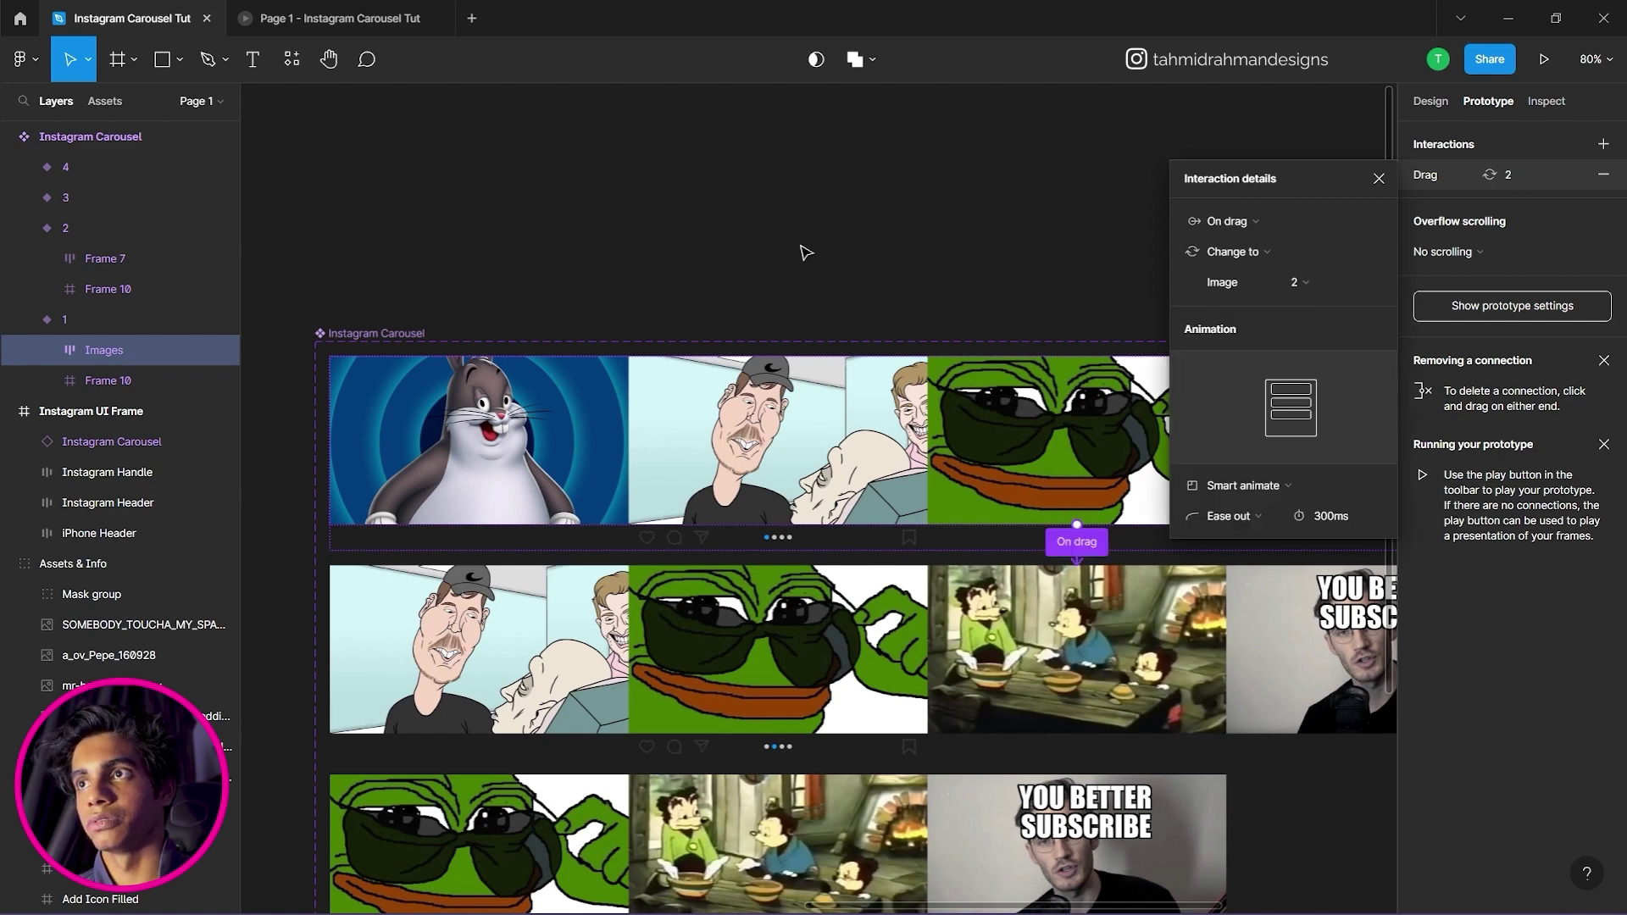
click(806, 252)
Test swiping the carousel in both directions in the Page 1 prototype preview.
click(339, 17)
drag(797, 357, 898, 358)
drag(712, 367, 763, 378)
drag(941, 373, 898, 369)
drag(762, 373, 720, 407)
drag(856, 386, 675, 393)
drag(829, 386, 981, 382)
drag(763, 373, 923, 366)
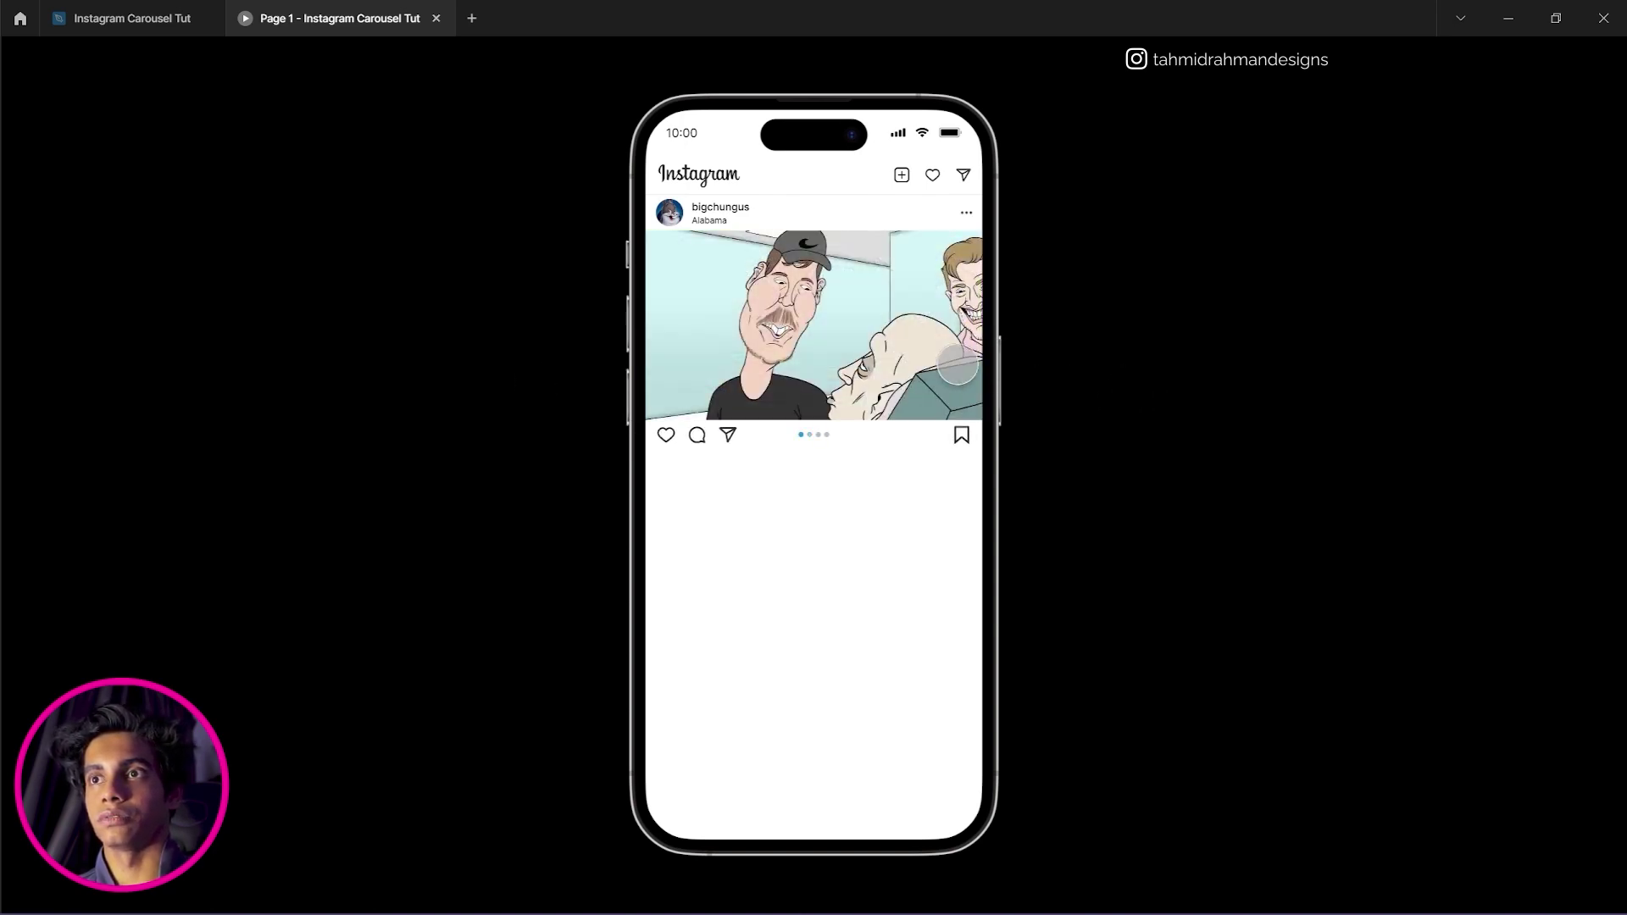
Rename variant 1's Images layer to Frame 7 in the design file, matching the image row's name in variant 2.
click(169, 18)
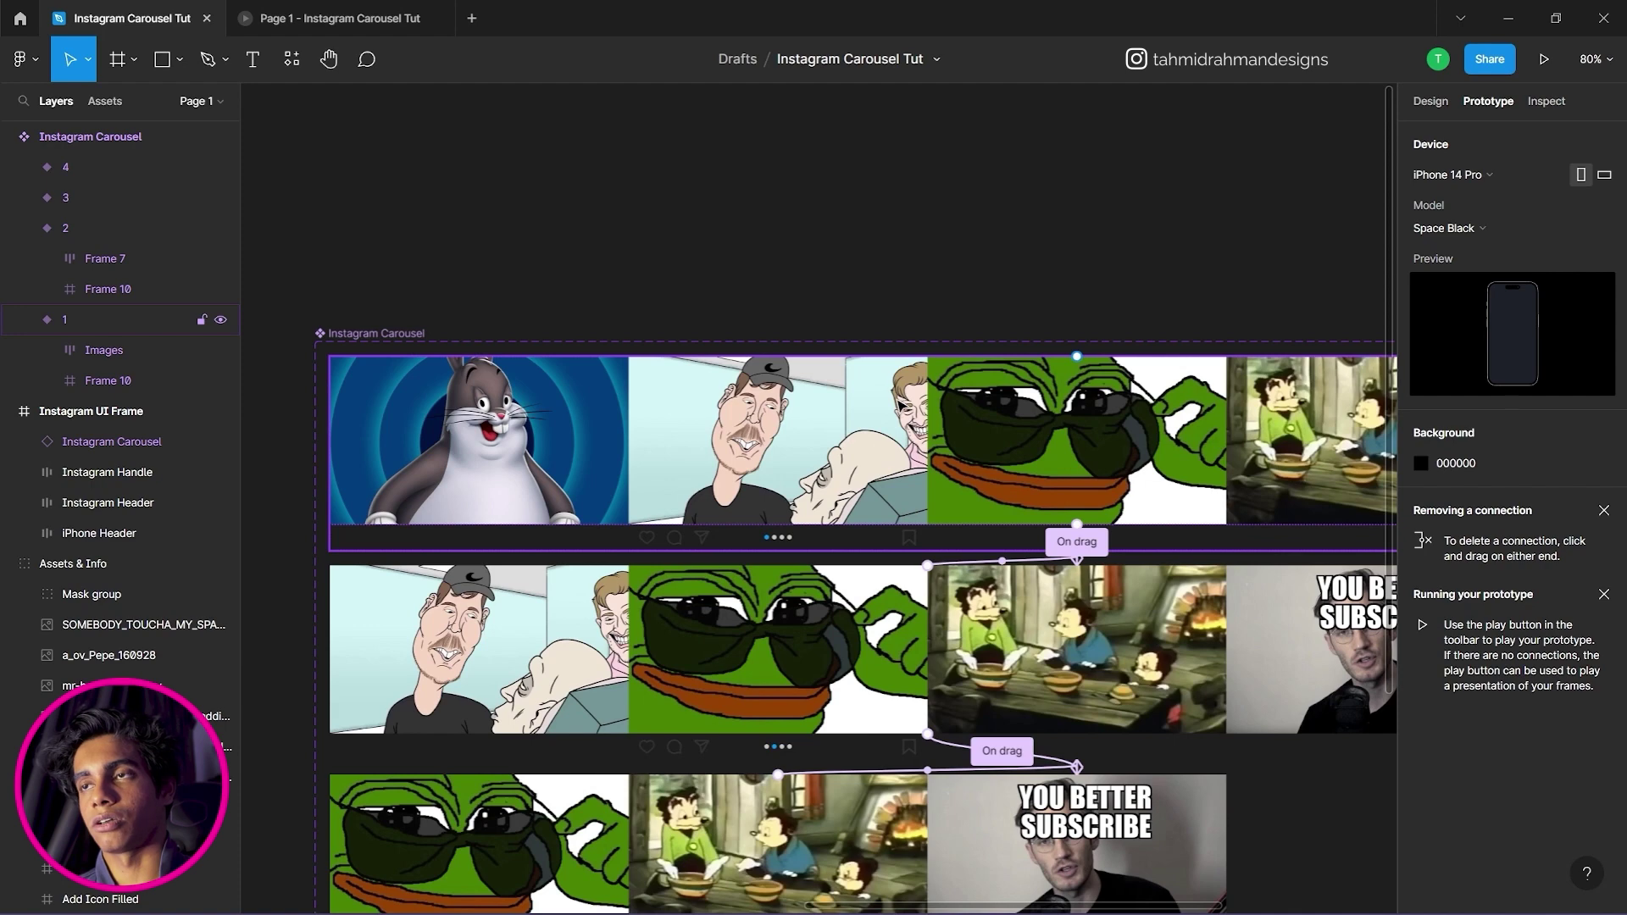
scroll(974, 406, down, 2)
click(844, 522)
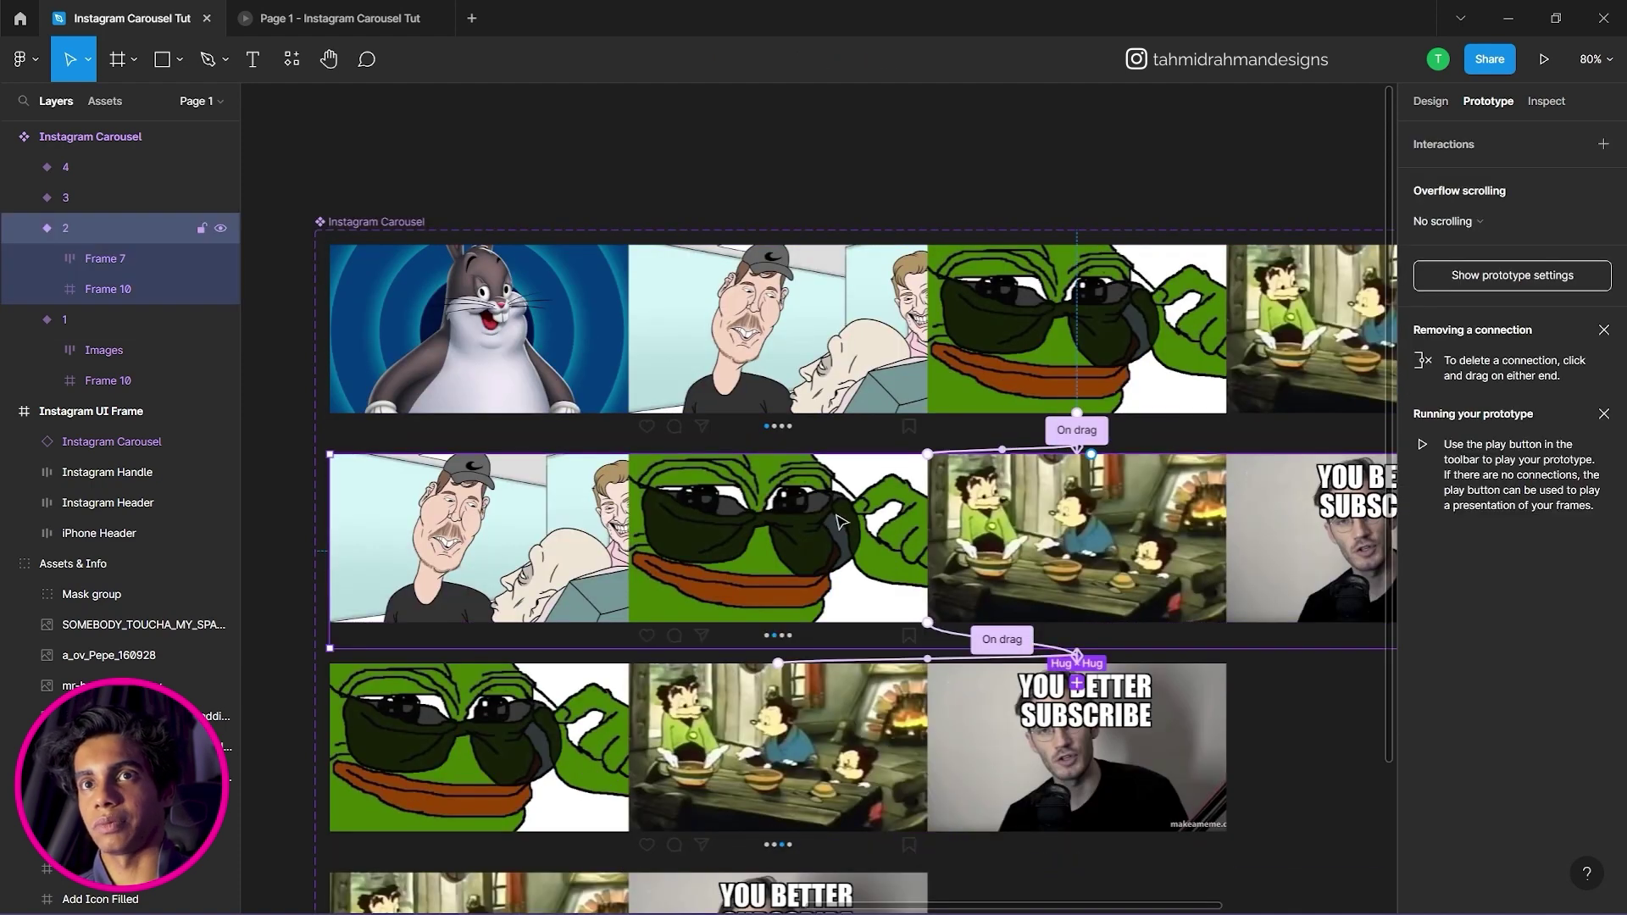
click(129, 329)
click(99, 350)
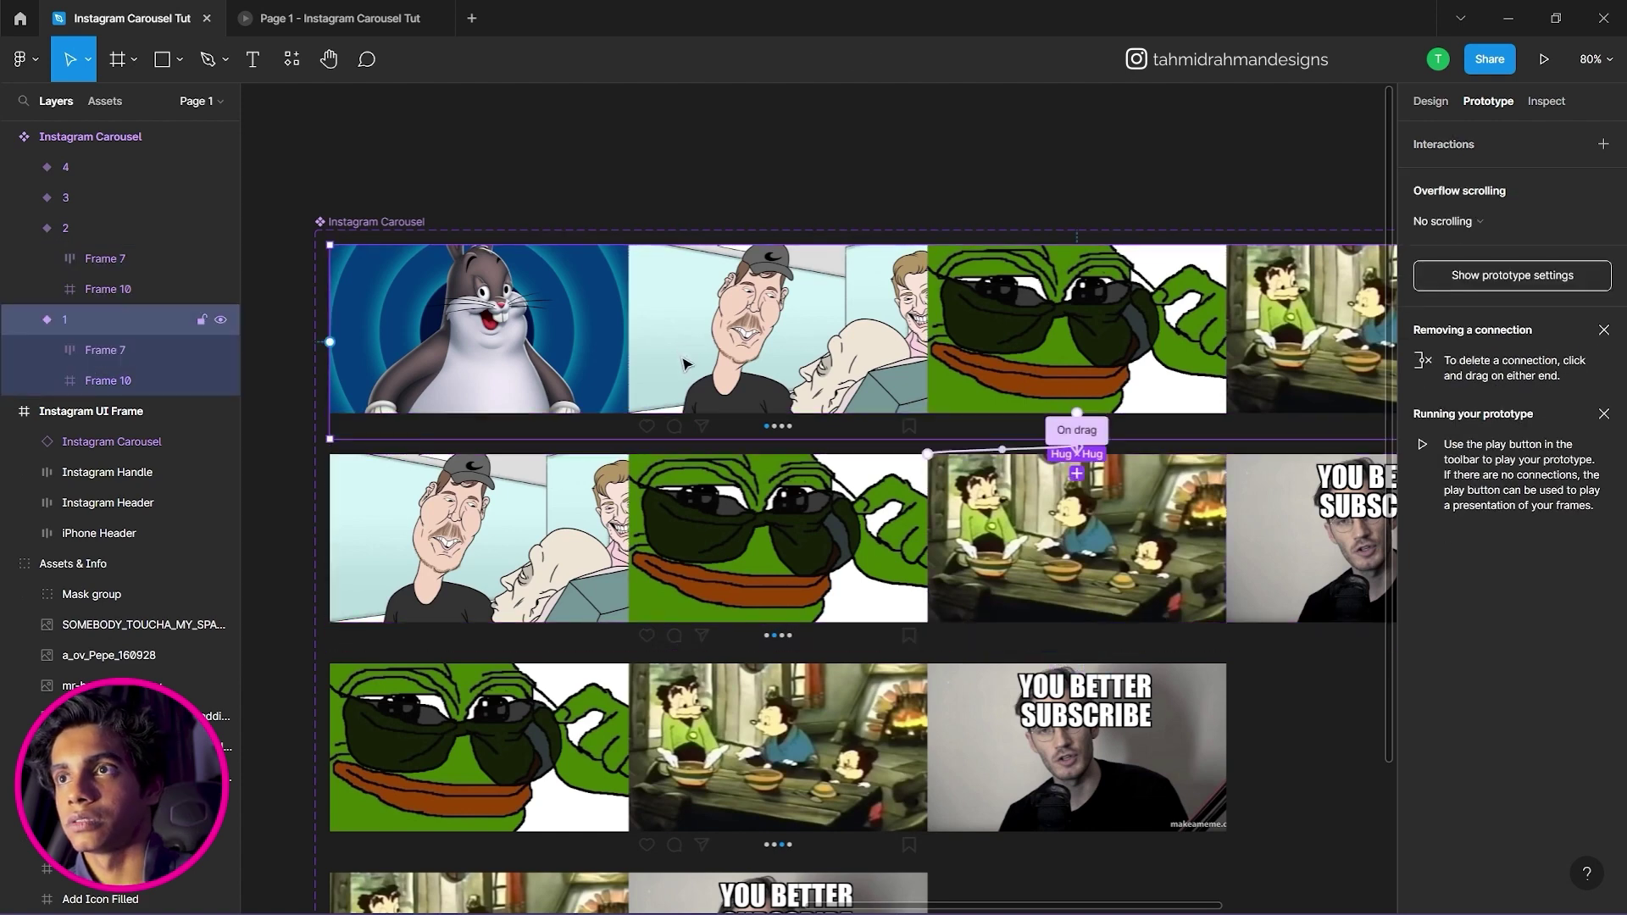
scroll(686, 364, down, 2)
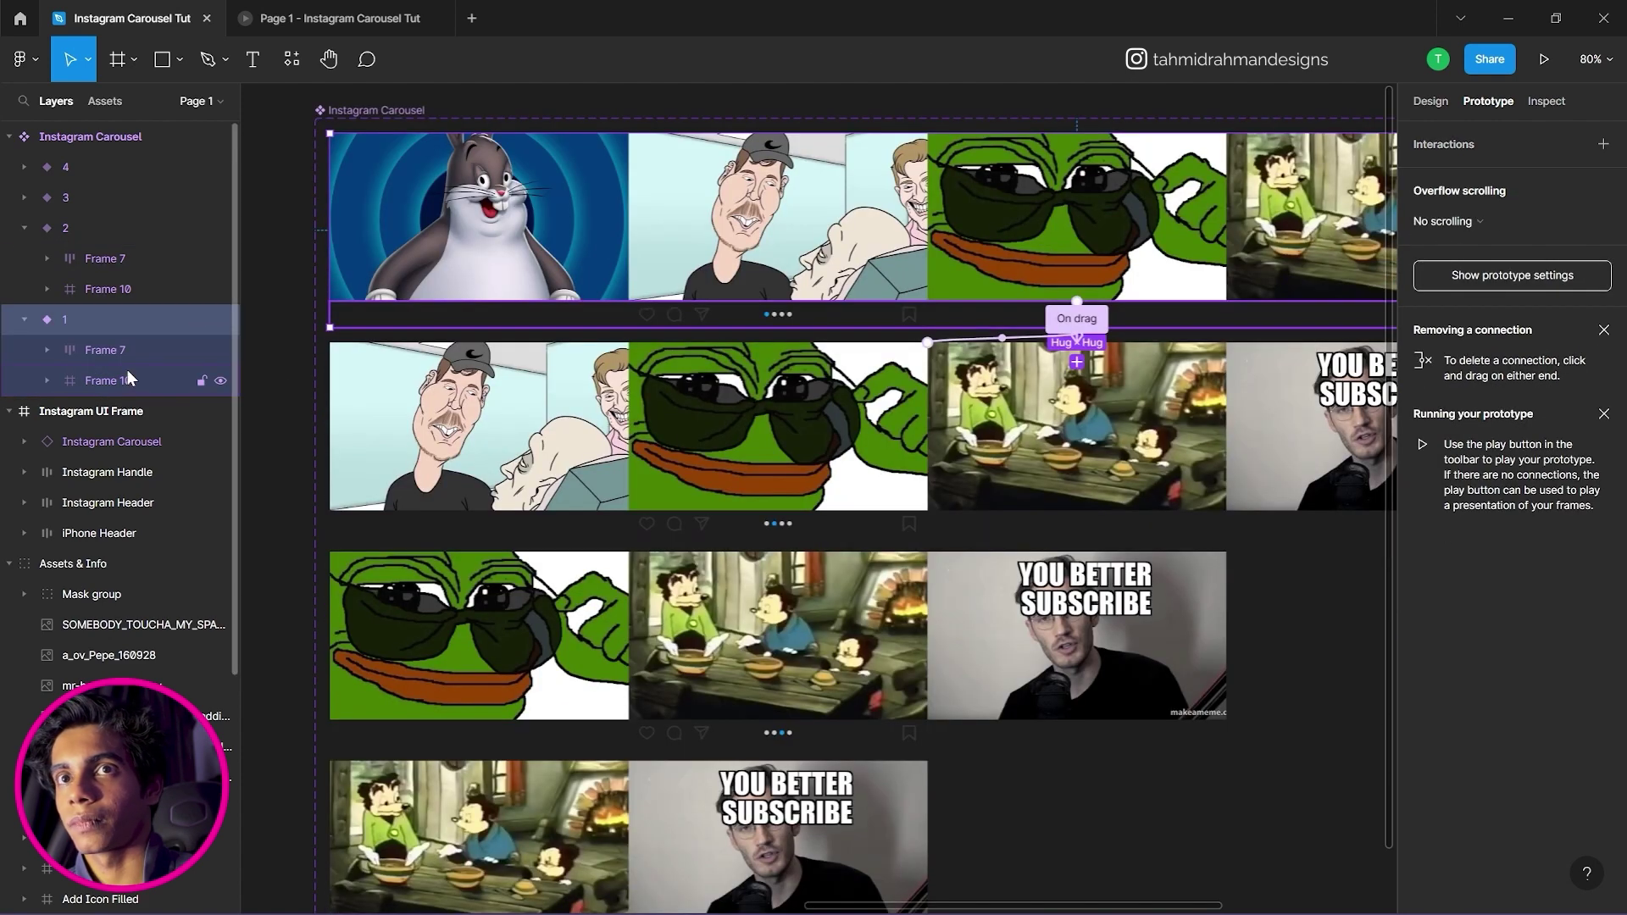
Replace the drag interaction on variant 1's Frame 7 with a new On drag interaction that uses Change to with Image 2.
click(127, 354)
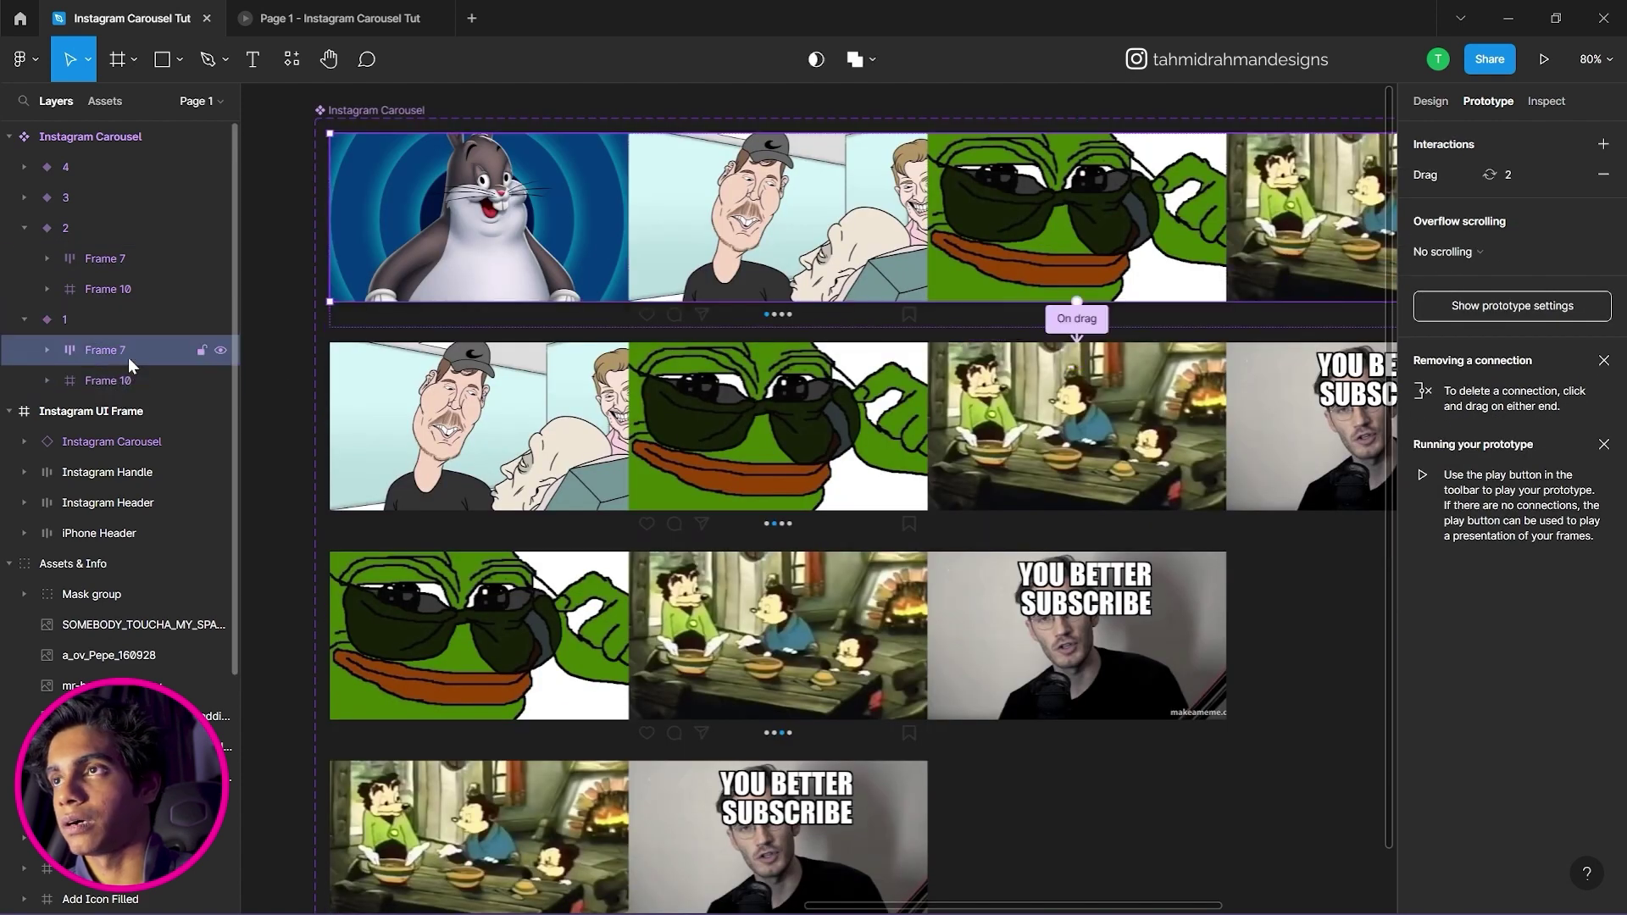
click(1601, 176)
click(1604, 144)
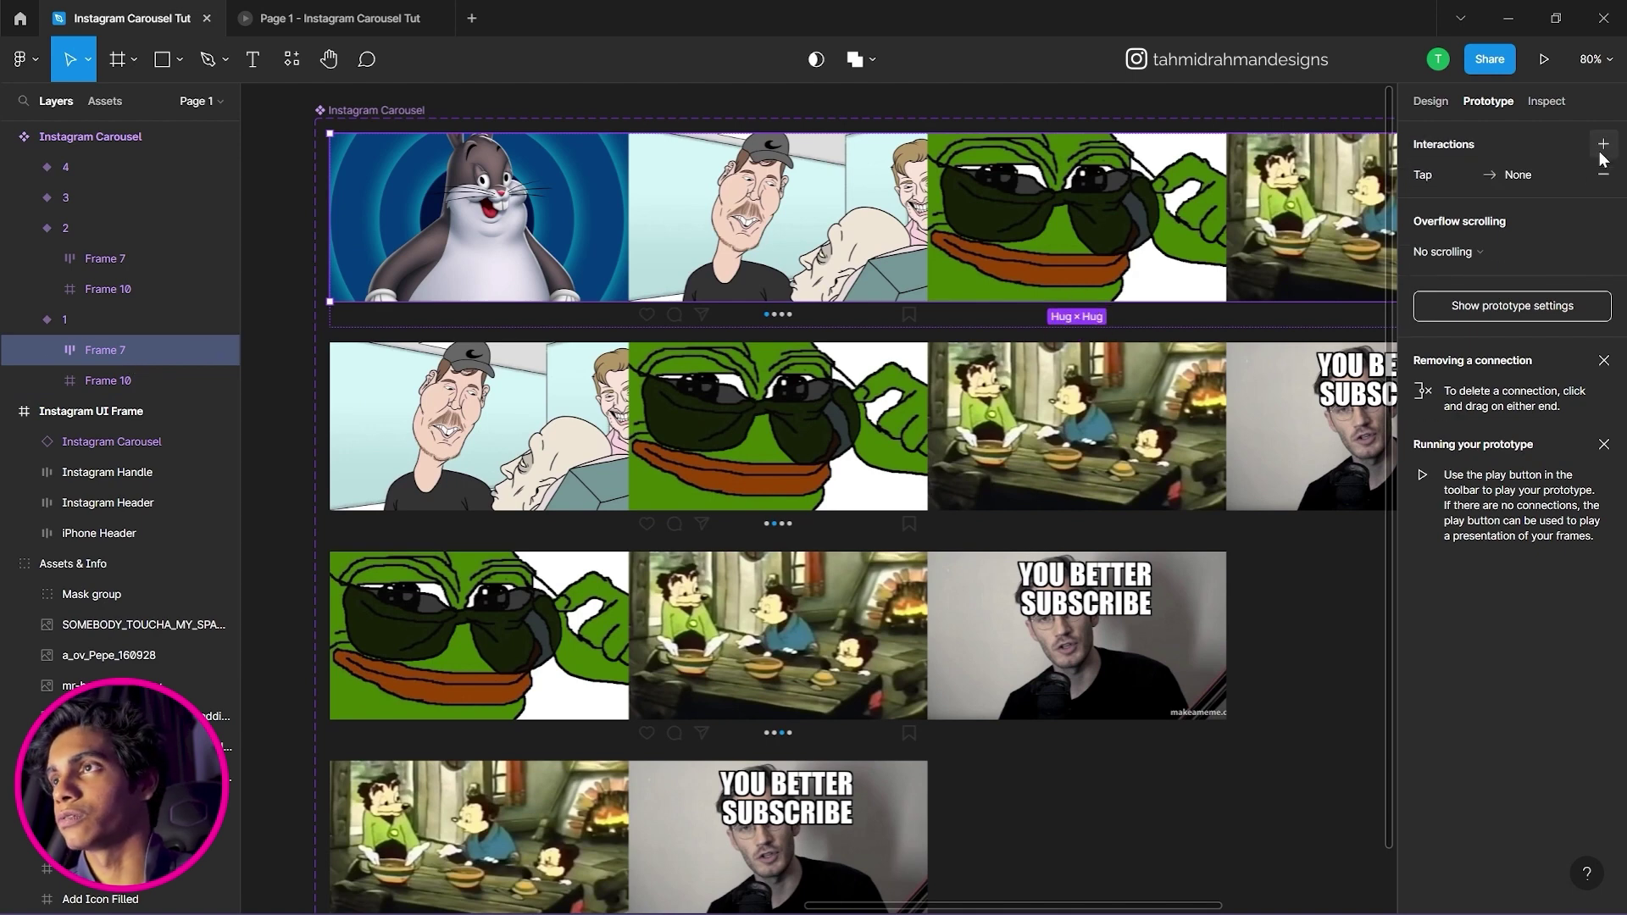
click(1551, 175)
click(1292, 227)
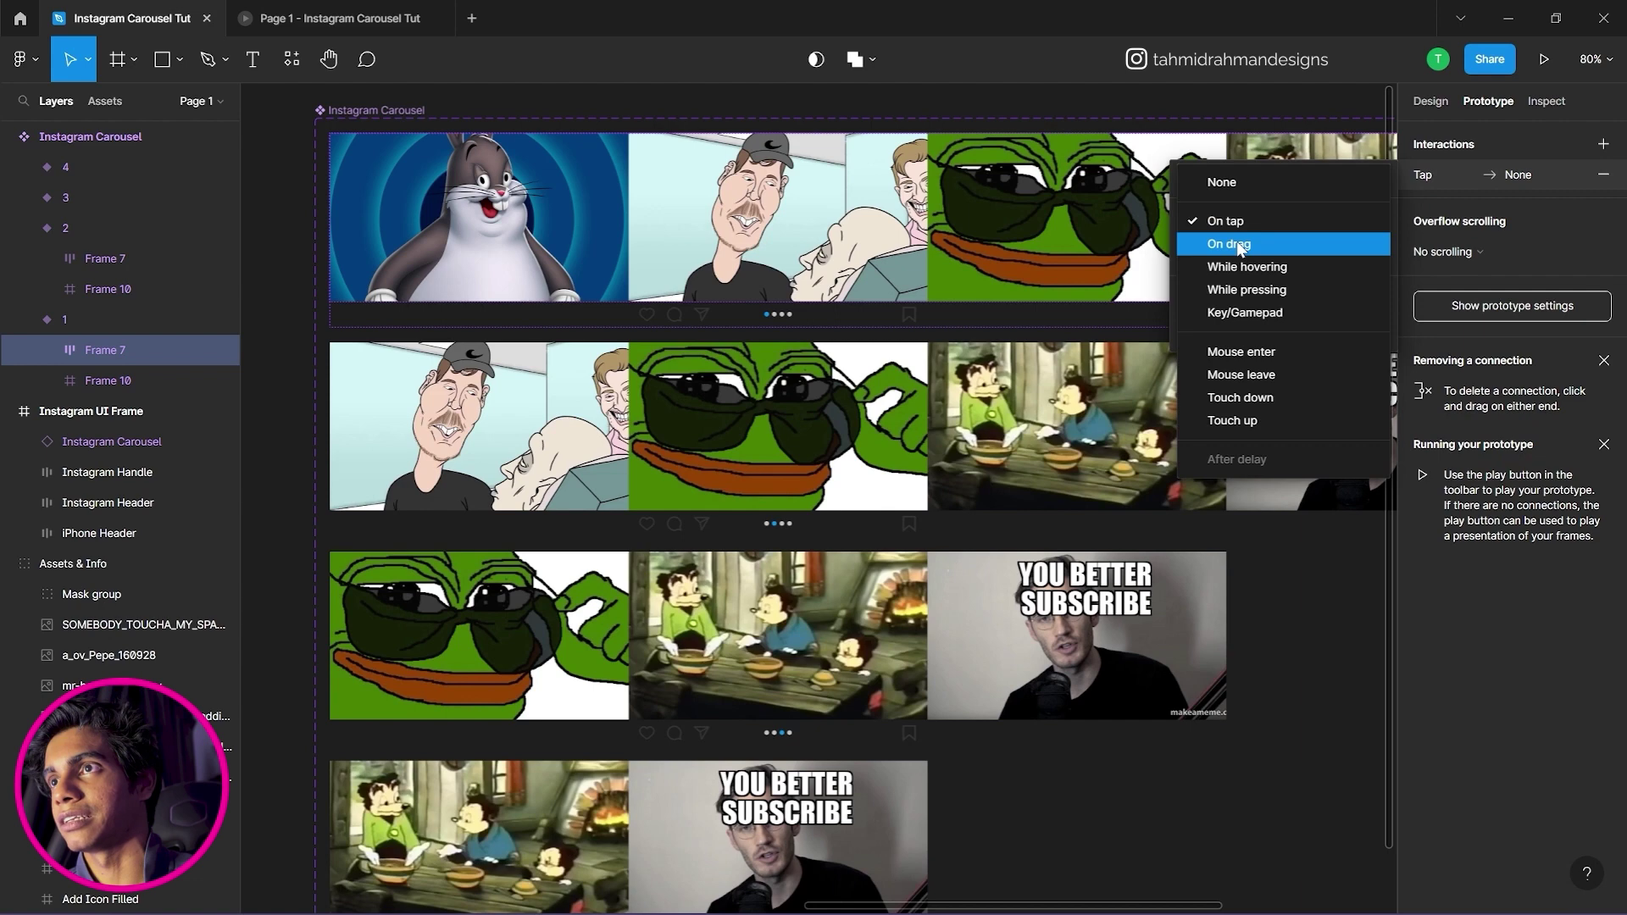
click(1237, 245)
click(1237, 245)
click(1242, 305)
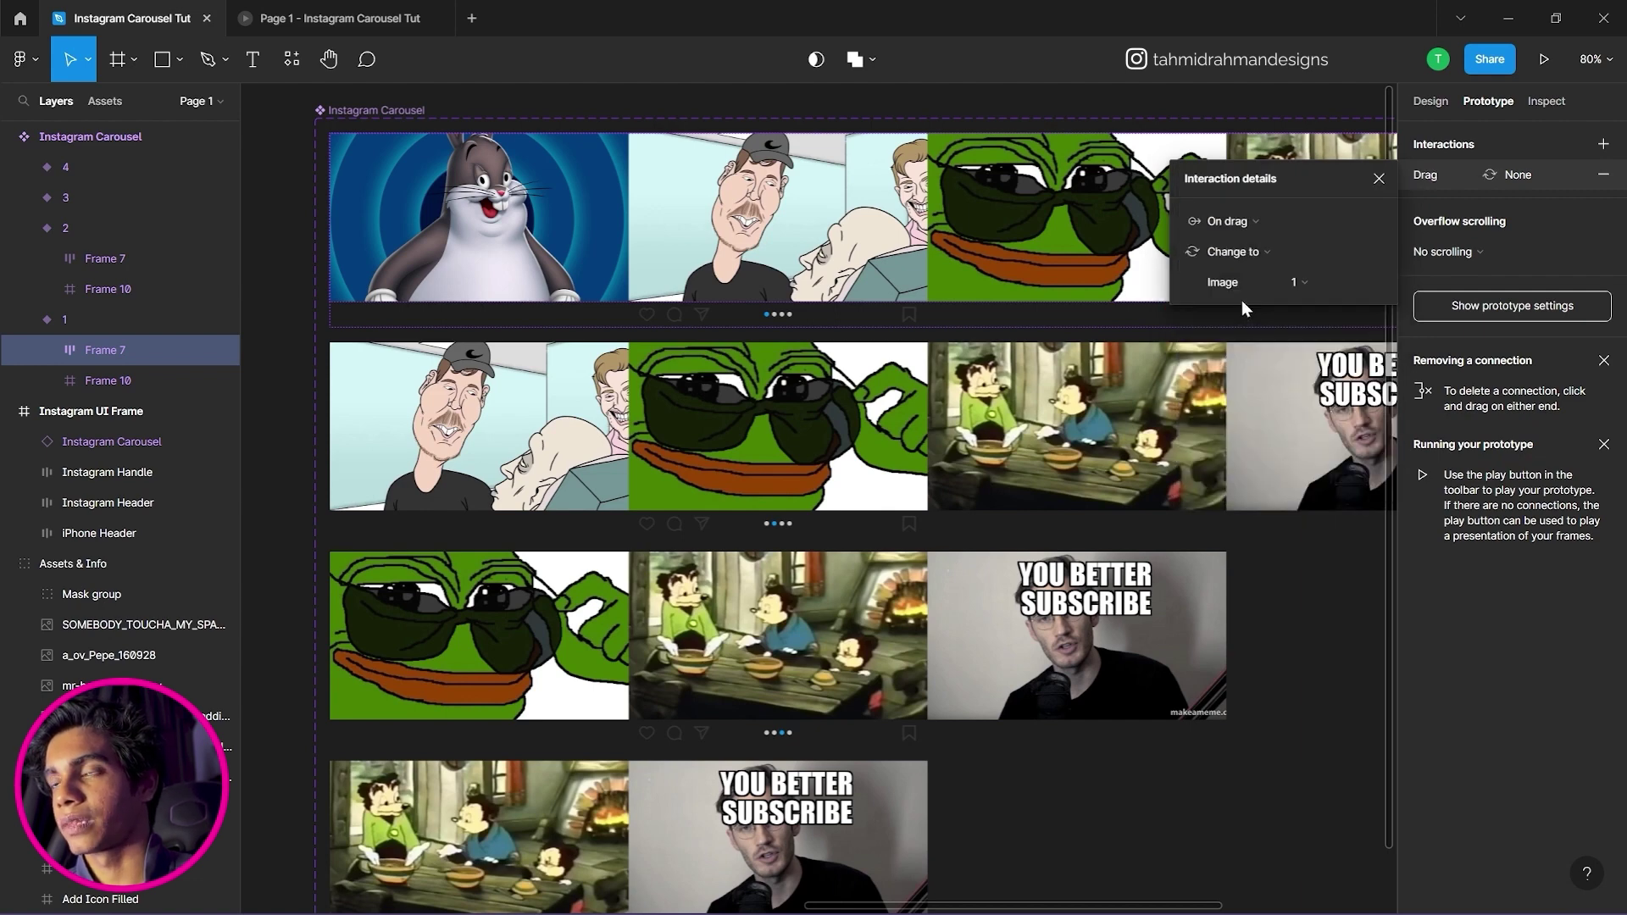
click(1308, 278)
click(1281, 325)
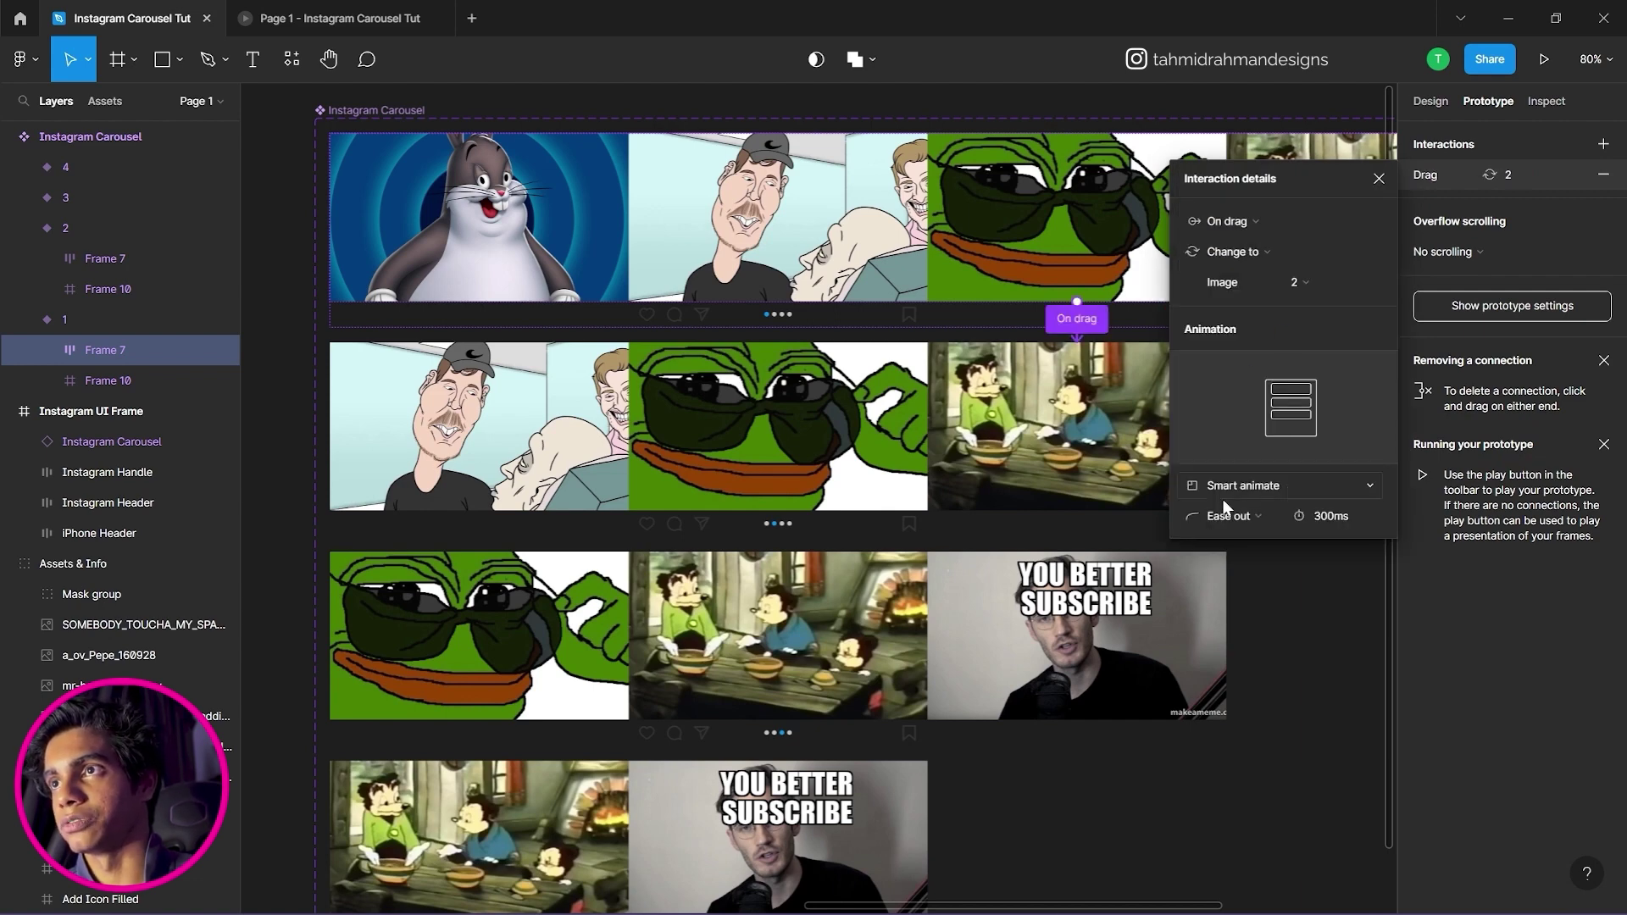
click(936, 110)
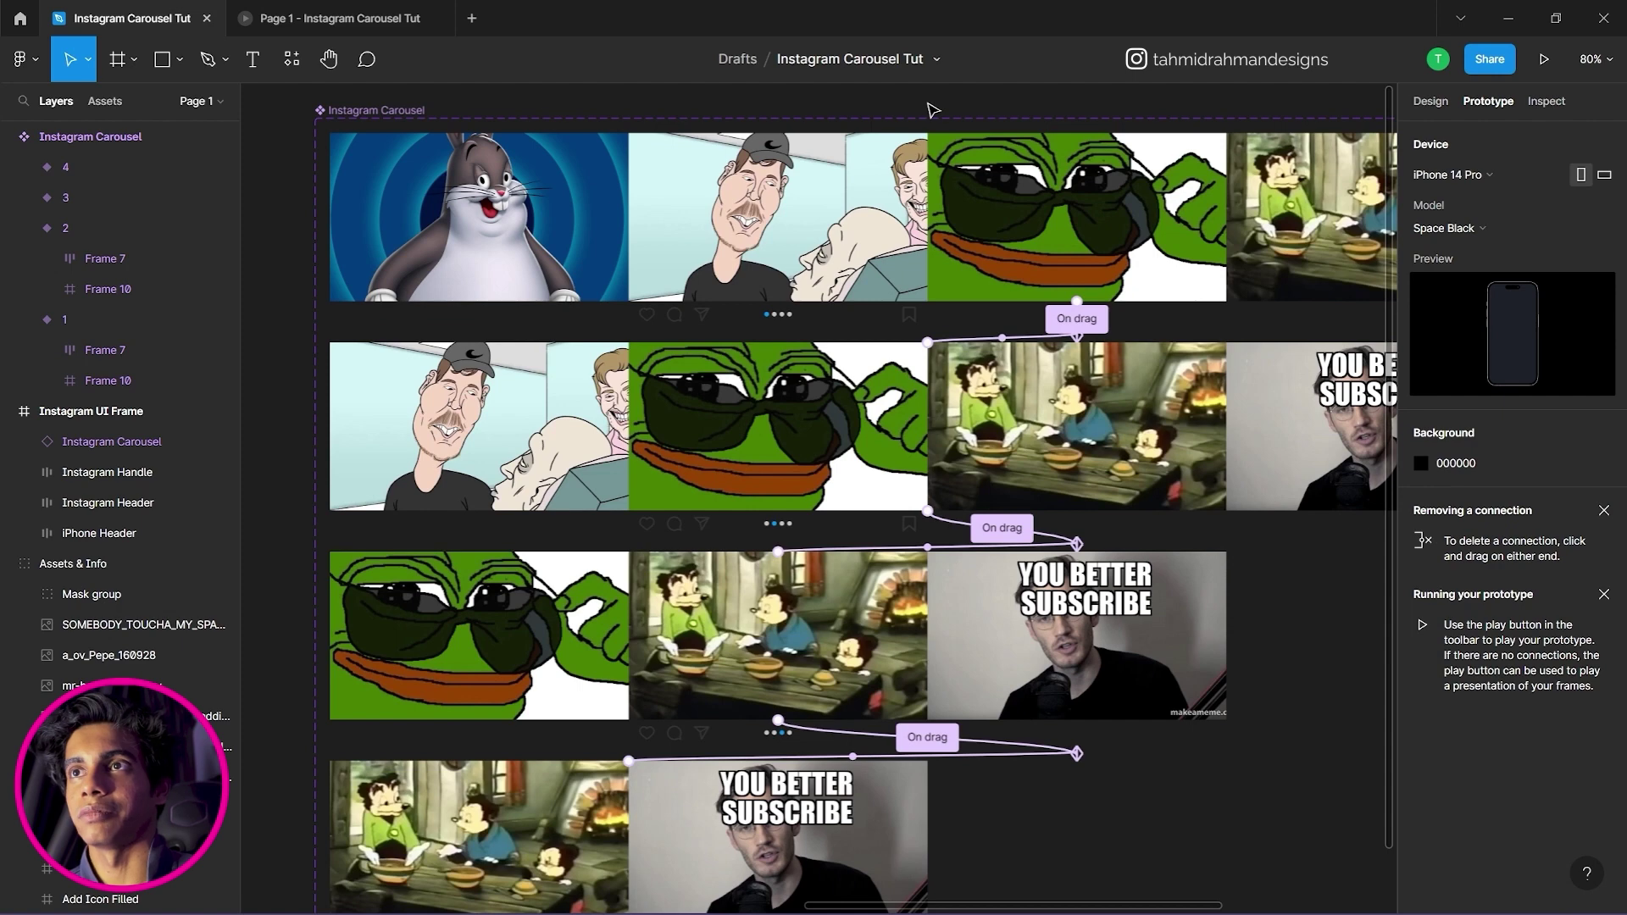
Swipe through the carousel images forward, backward and forward again in the prototype preview.
click(314, 15)
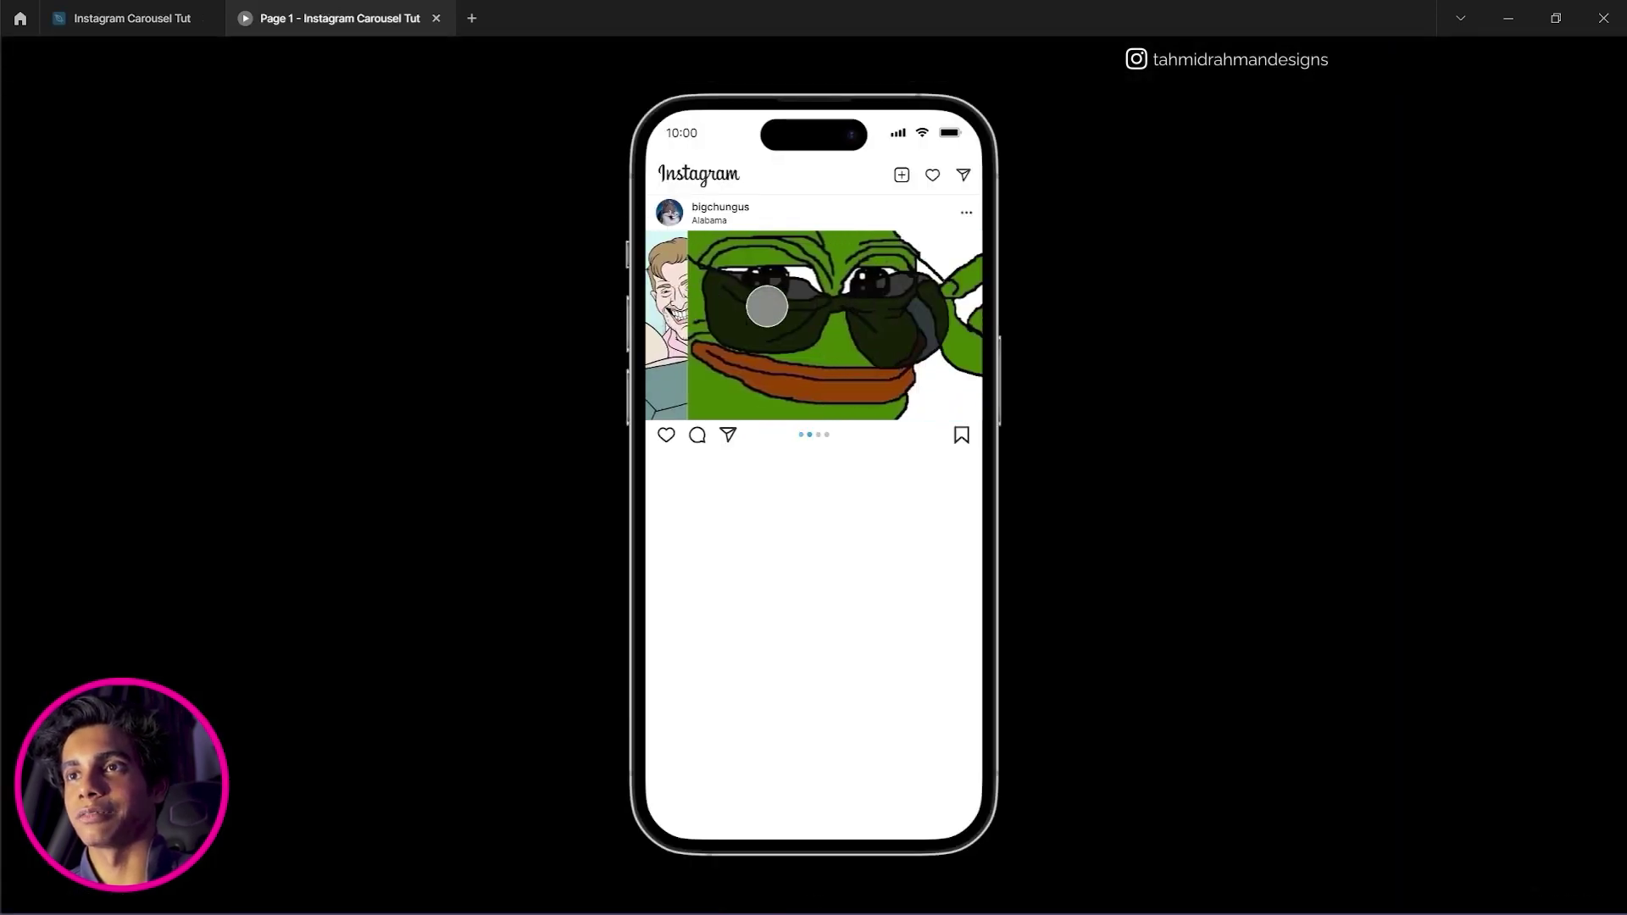
drag(941, 328, 737, 328)
drag(869, 329, 737, 351)
drag(873, 354, 1030, 382)
drag(813, 358, 932, 385)
drag(810, 403, 949, 479)
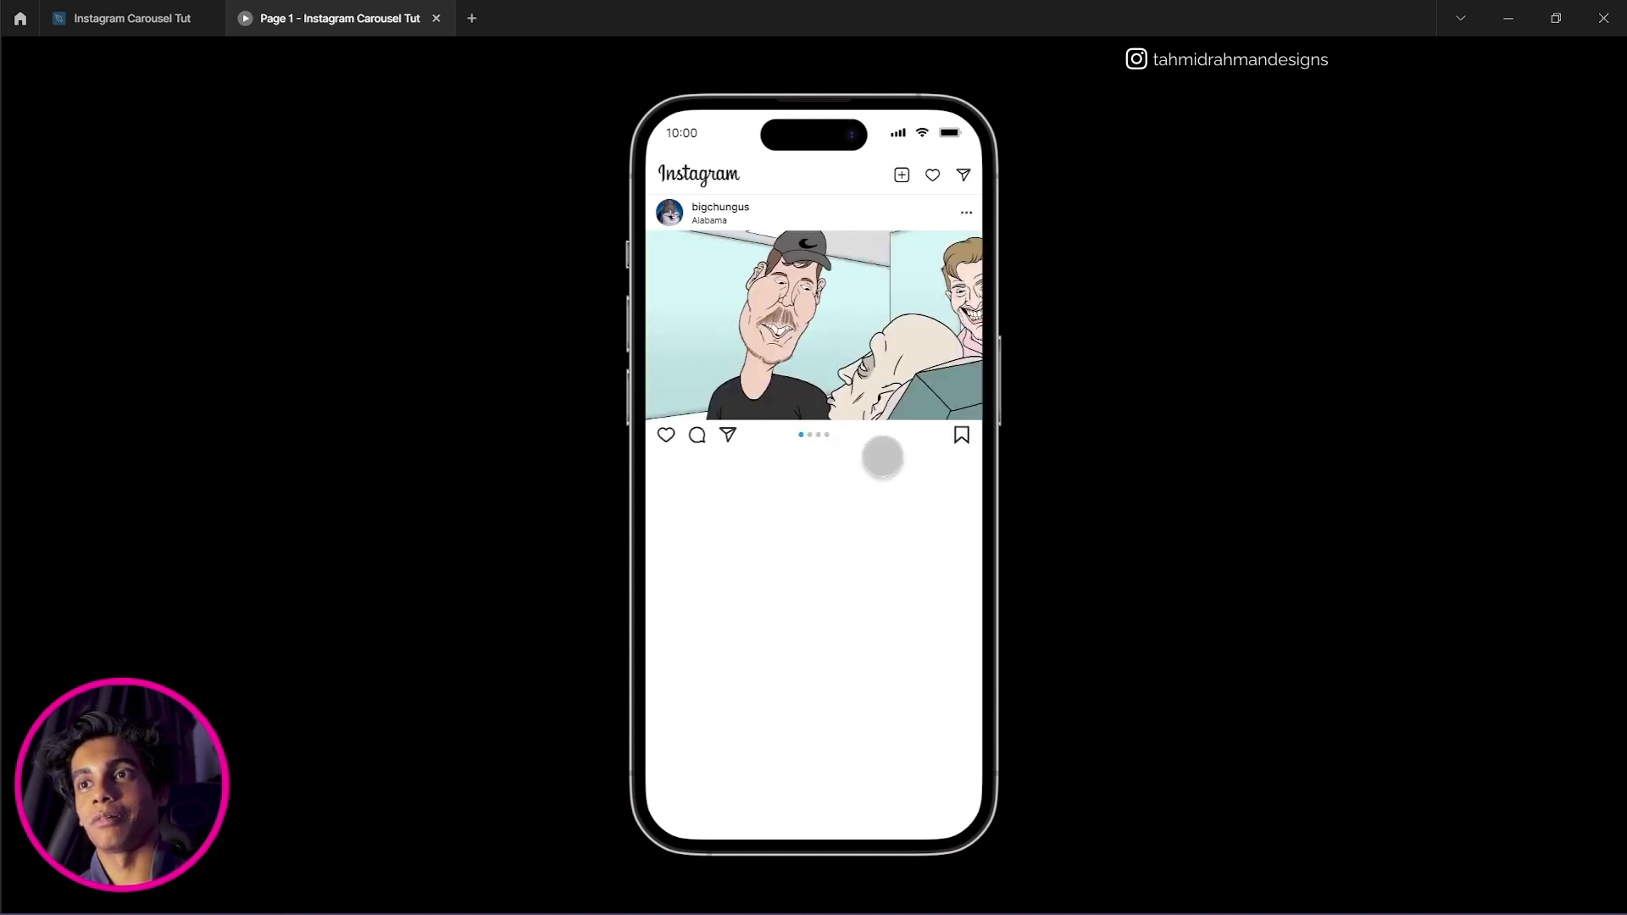
drag(877, 360, 721, 339)
drag(827, 339, 575, 331)
Review the variants' drag connections in the design file and swipe the previewed carousel back one image.
click(135, 18)
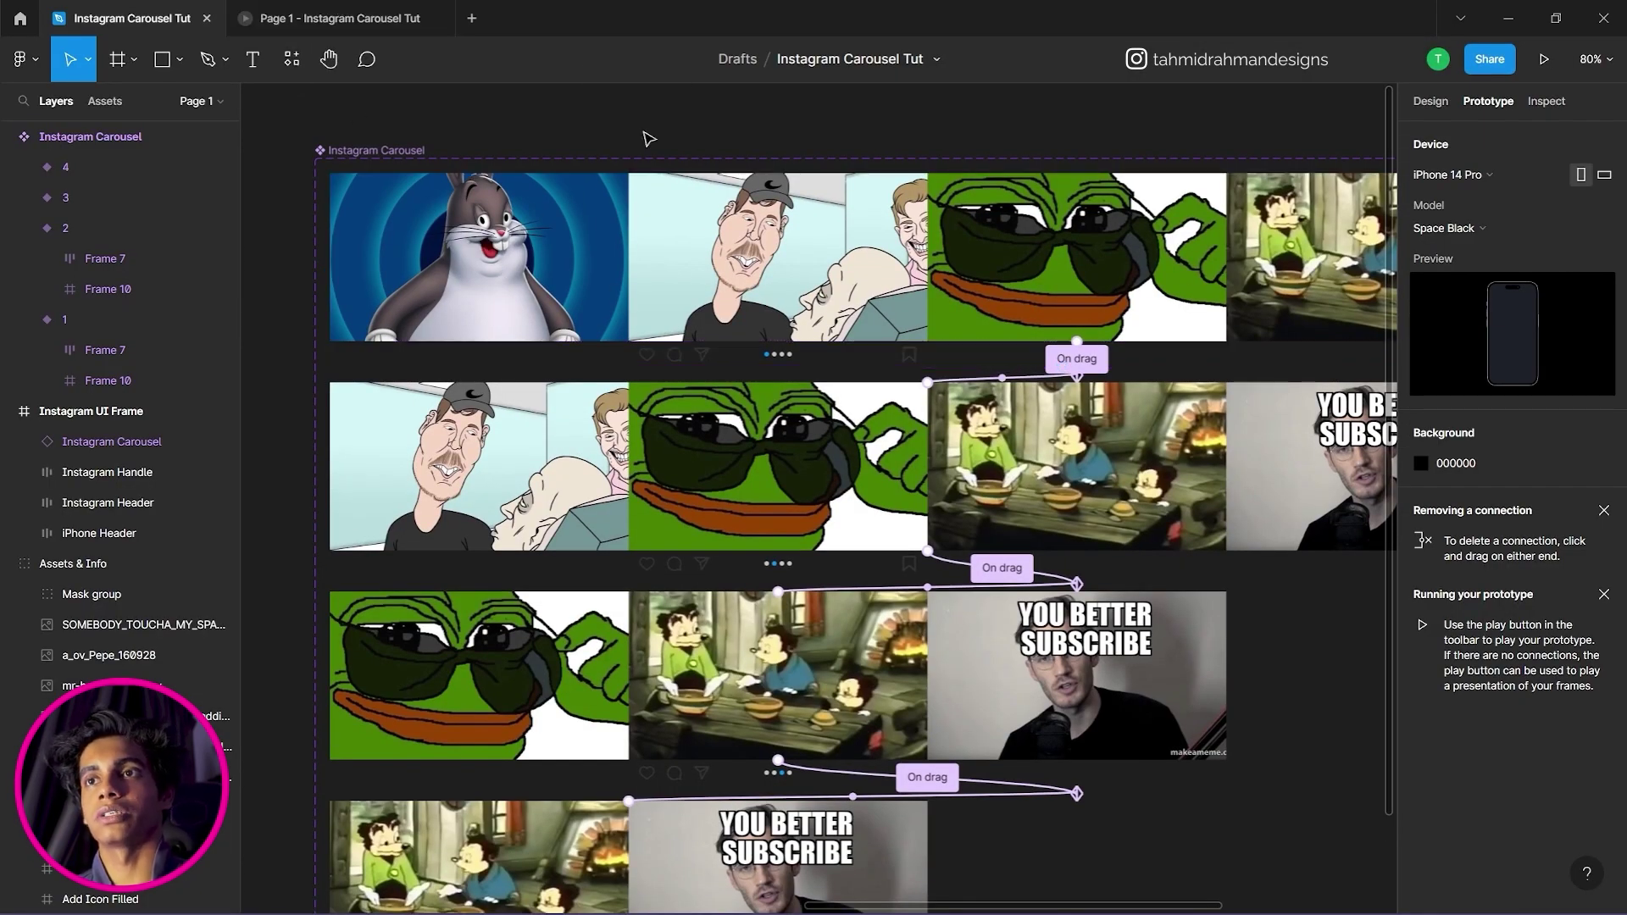
click(339, 17)
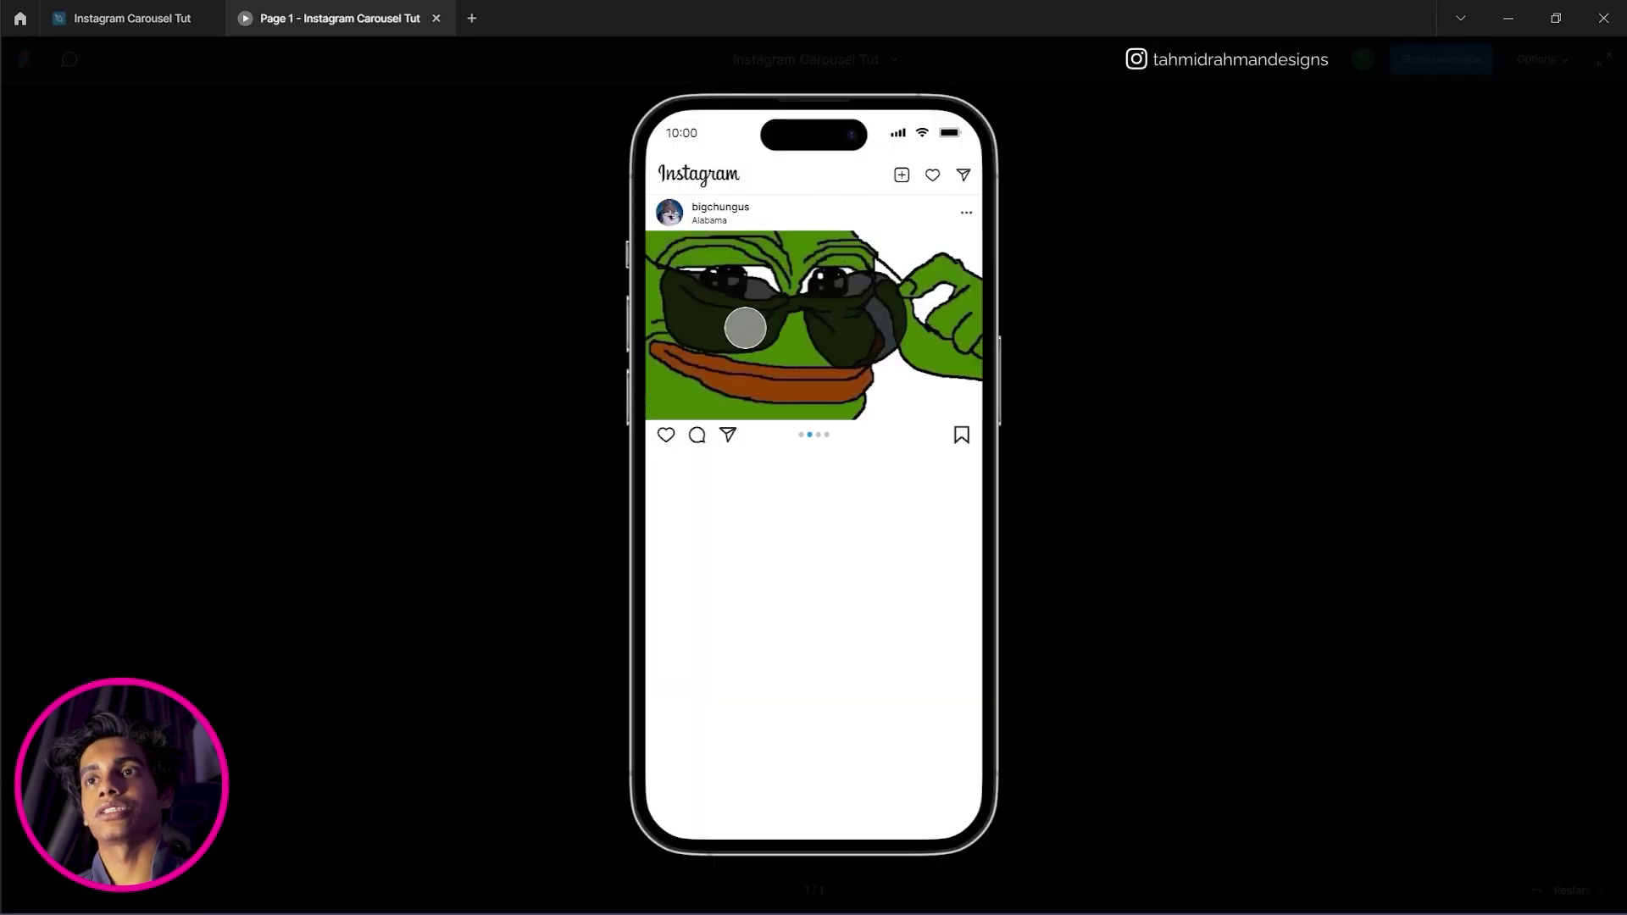
drag(708, 346, 912, 342)
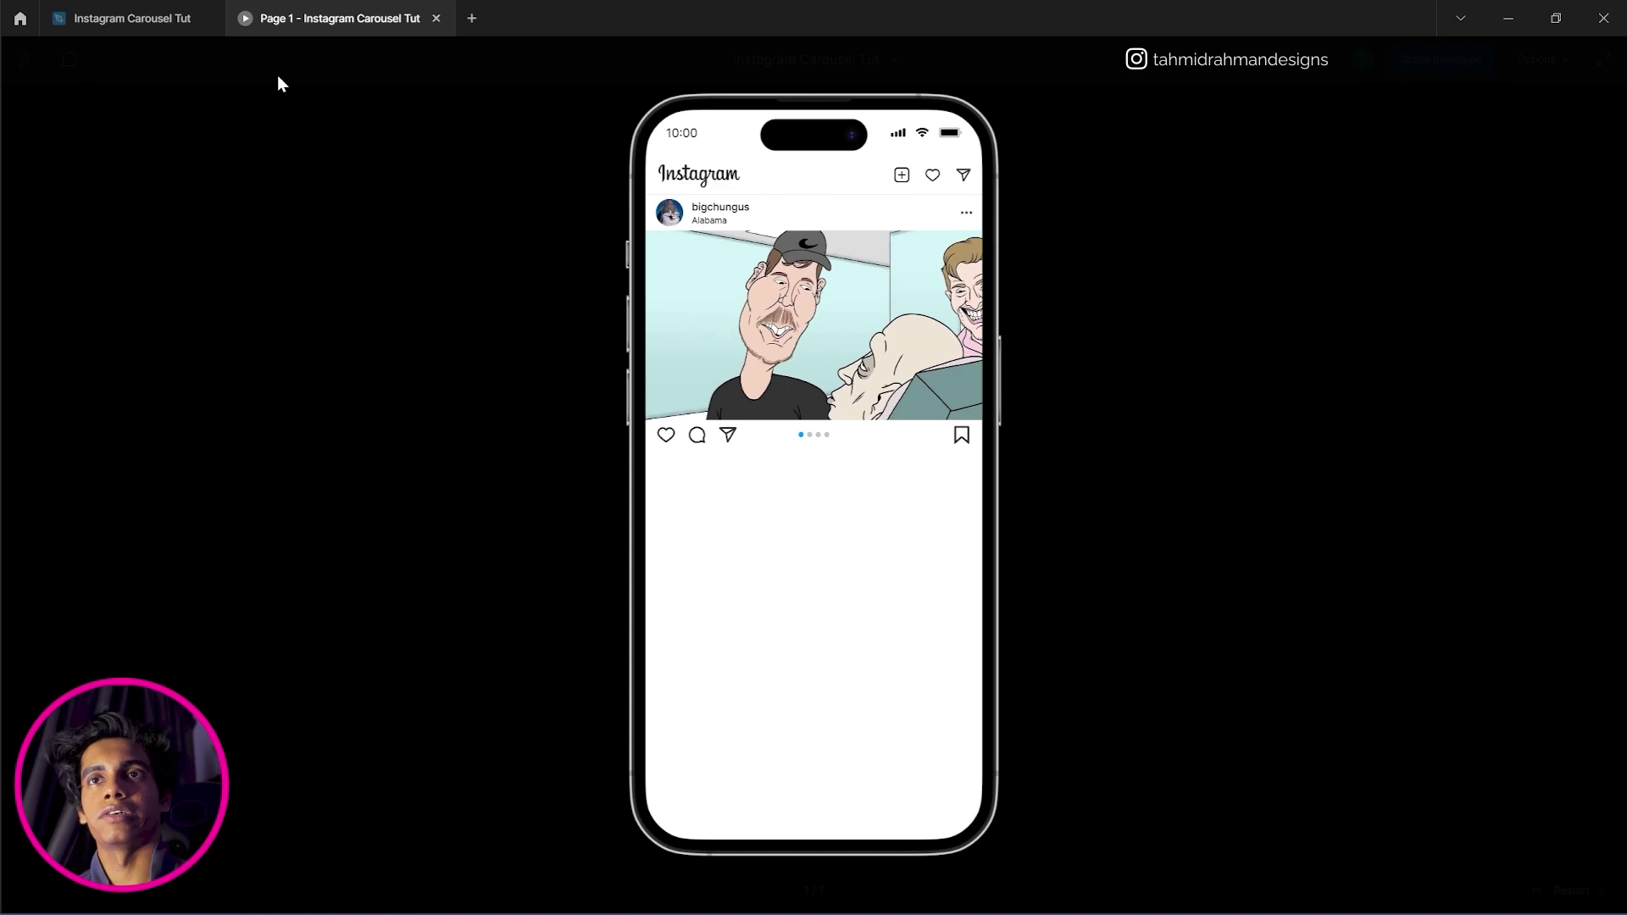
click(172, 16)
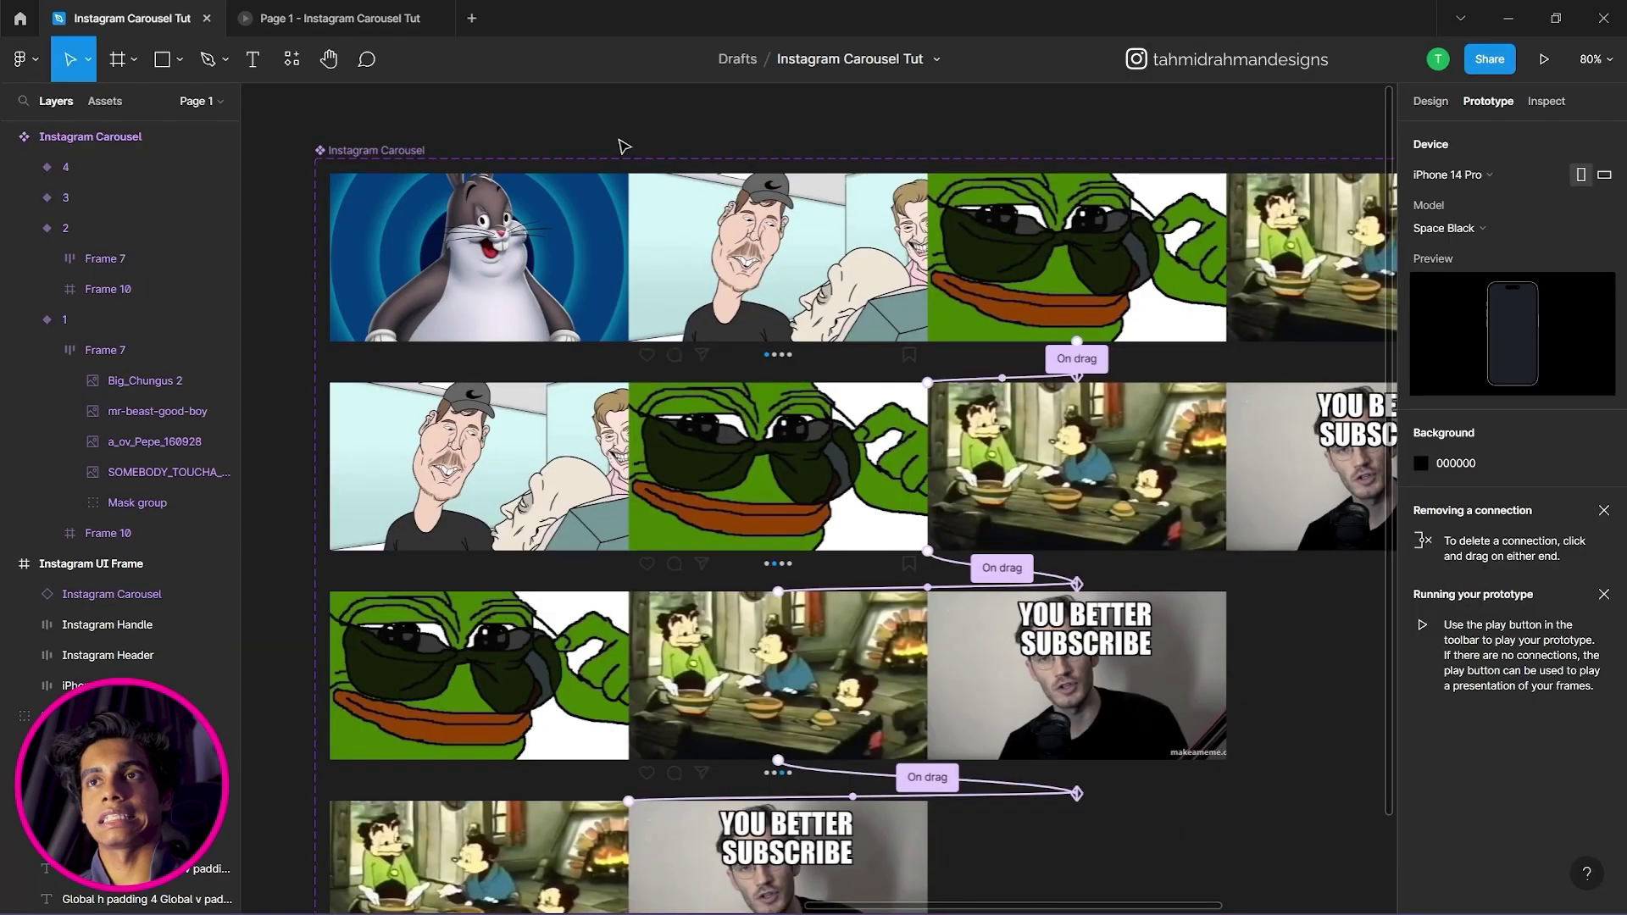
scroll(618, 147, down, 3)
Retest the whole carousel in the prototype preview with repeated swipes in both directions.
click(370, 29)
drag(859, 325, 691, 343)
drag(869, 339, 932, 352)
drag(763, 347, 919, 352)
drag(776, 349, 1098, 371)
drag(931, 341, 773, 339)
drag(881, 341, 720, 346)
drag(763, 348, 1062, 370)
drag(796, 352, 1224, 389)
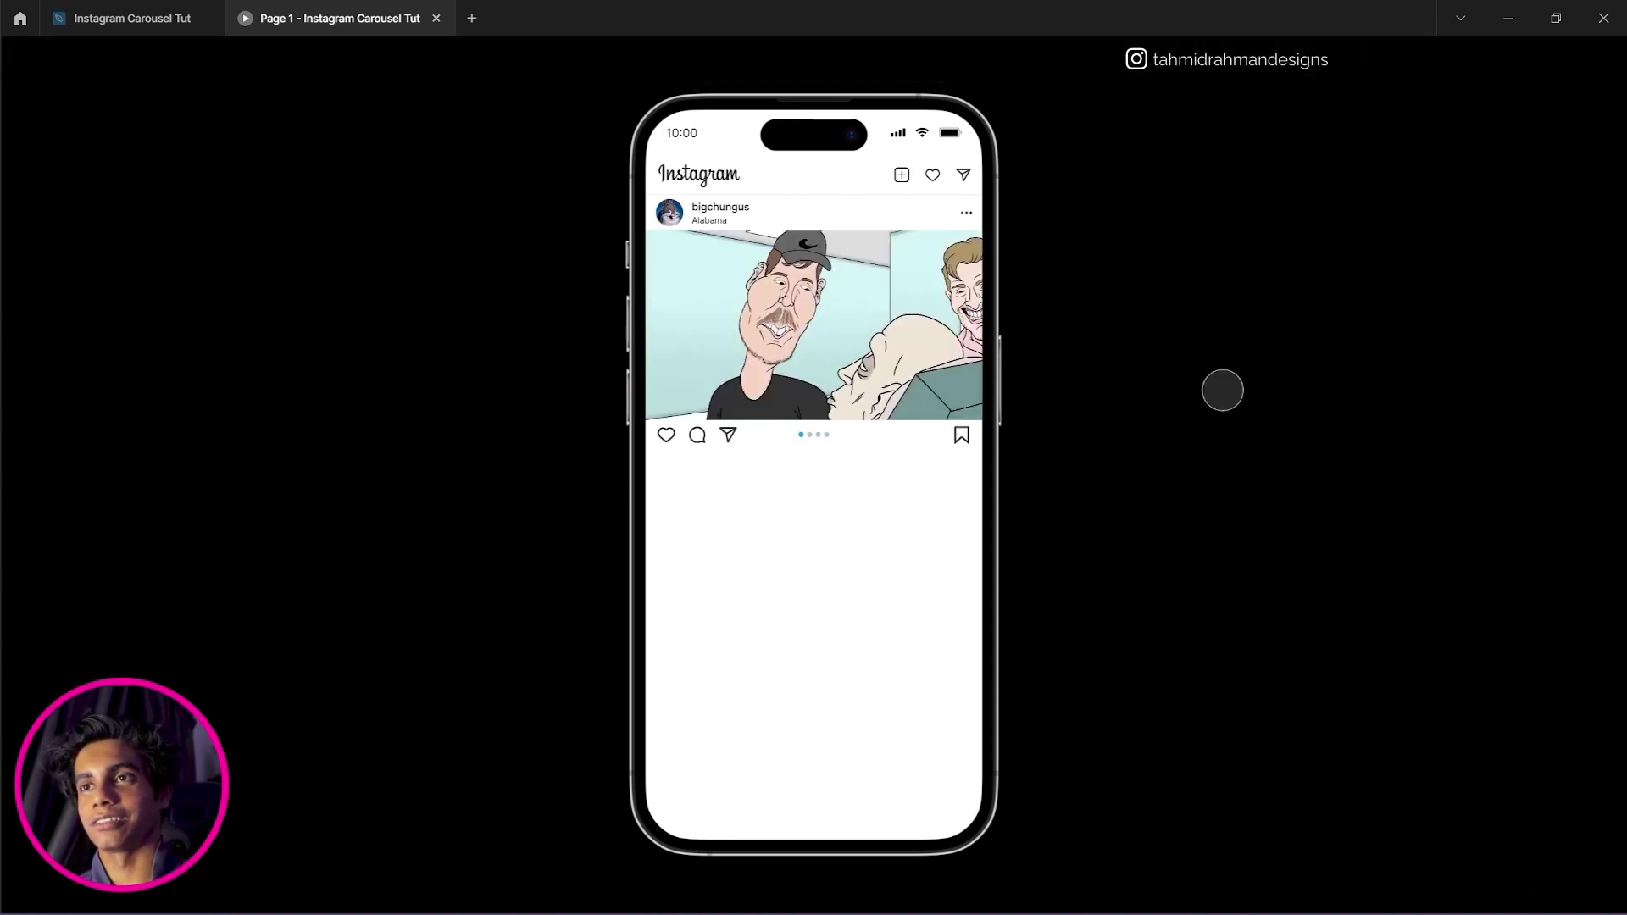
Switch to the Instagram Carousel Tut design file and add a "2500 likes" text below the carousel icons.
click(115, 11)
scroll(915, 373, up, 5)
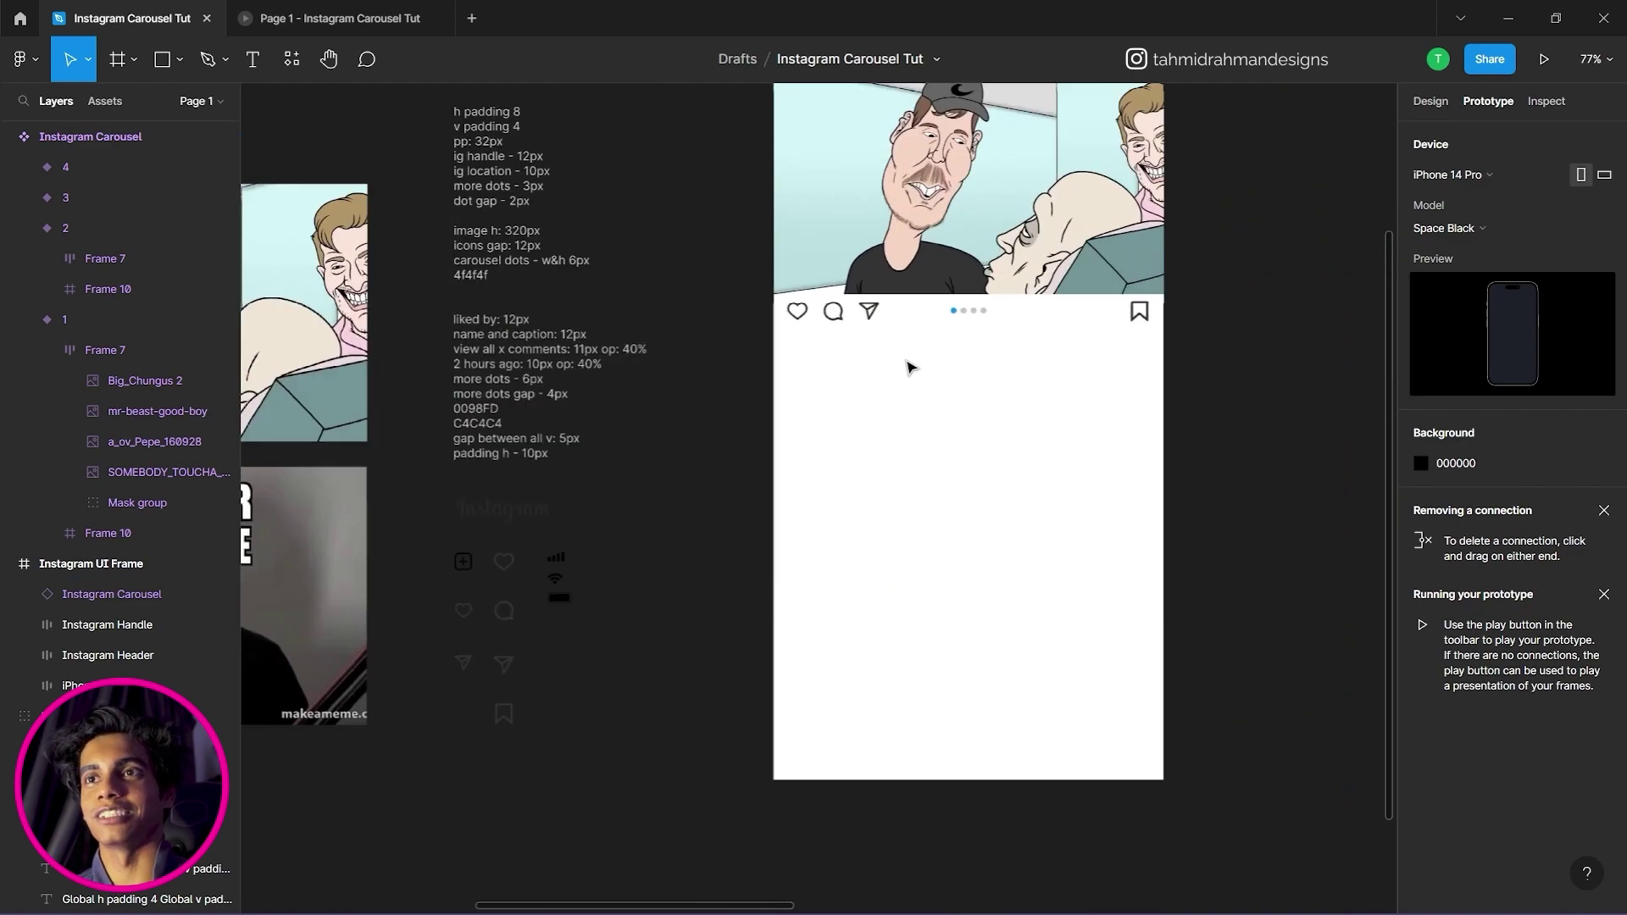
scroll(909, 367, up, 5)
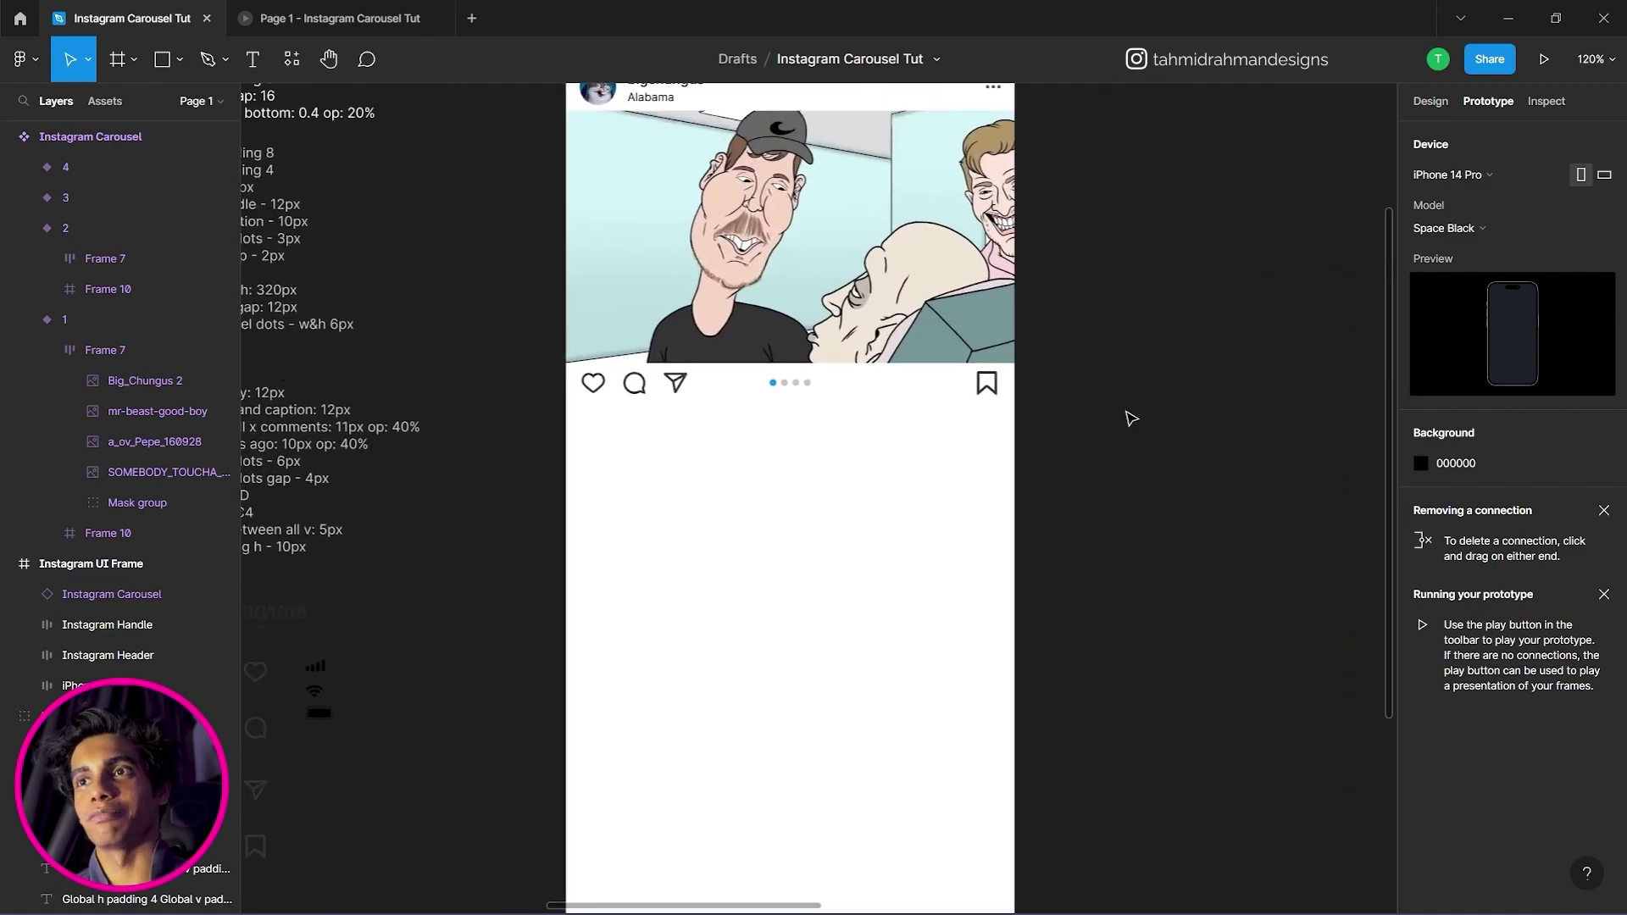
drag(505, 442, 769, 392)
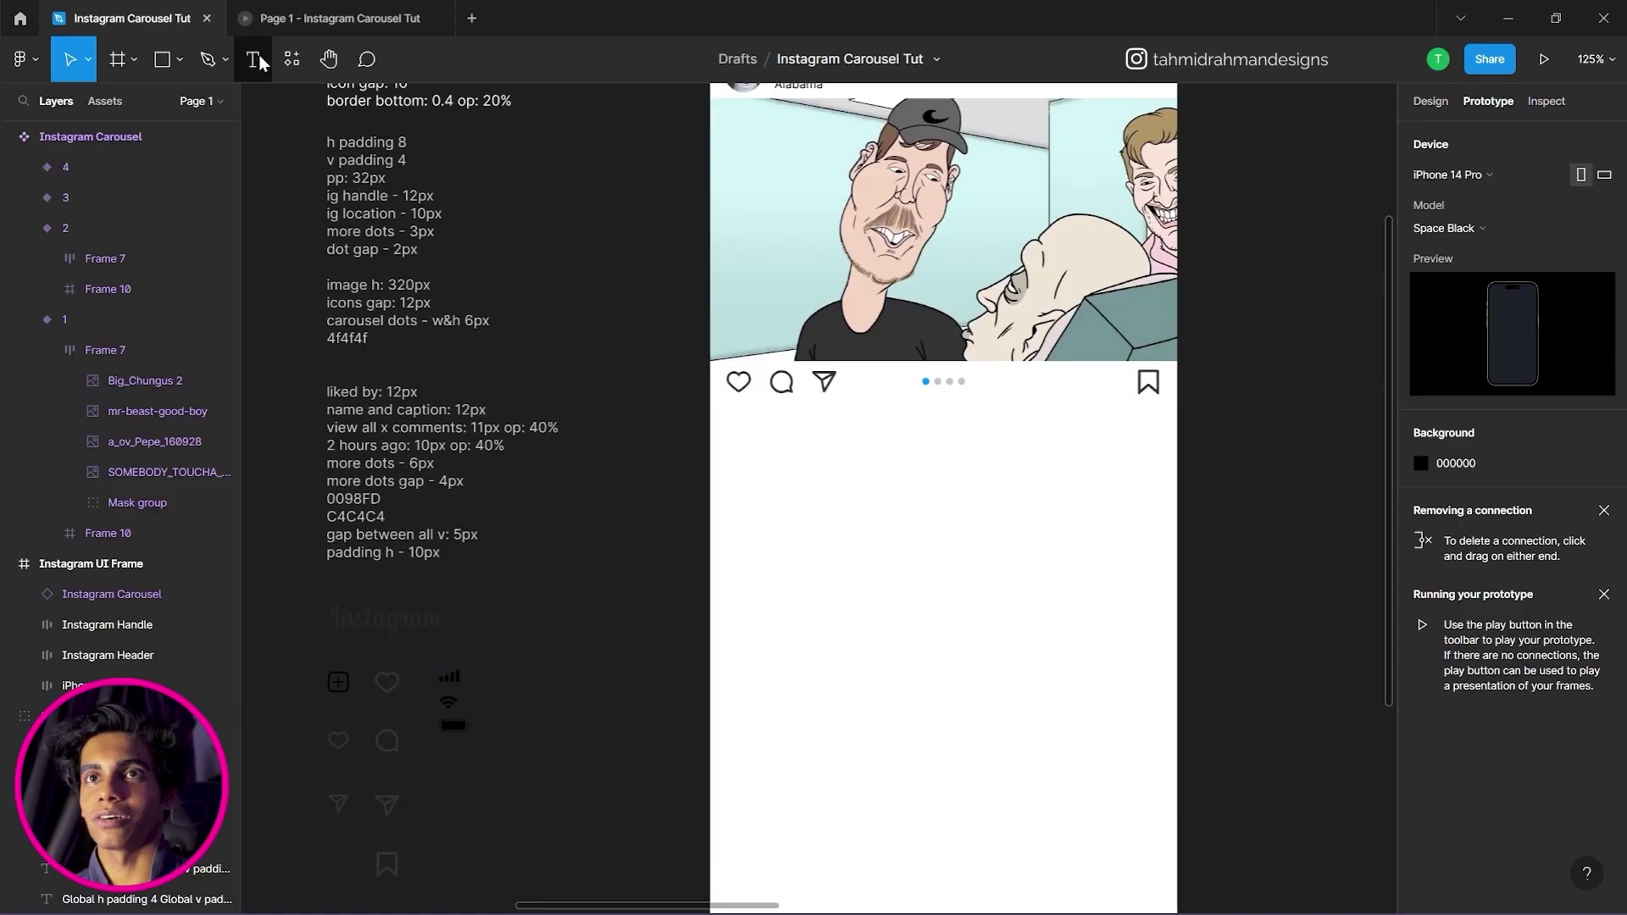
click(258, 61)
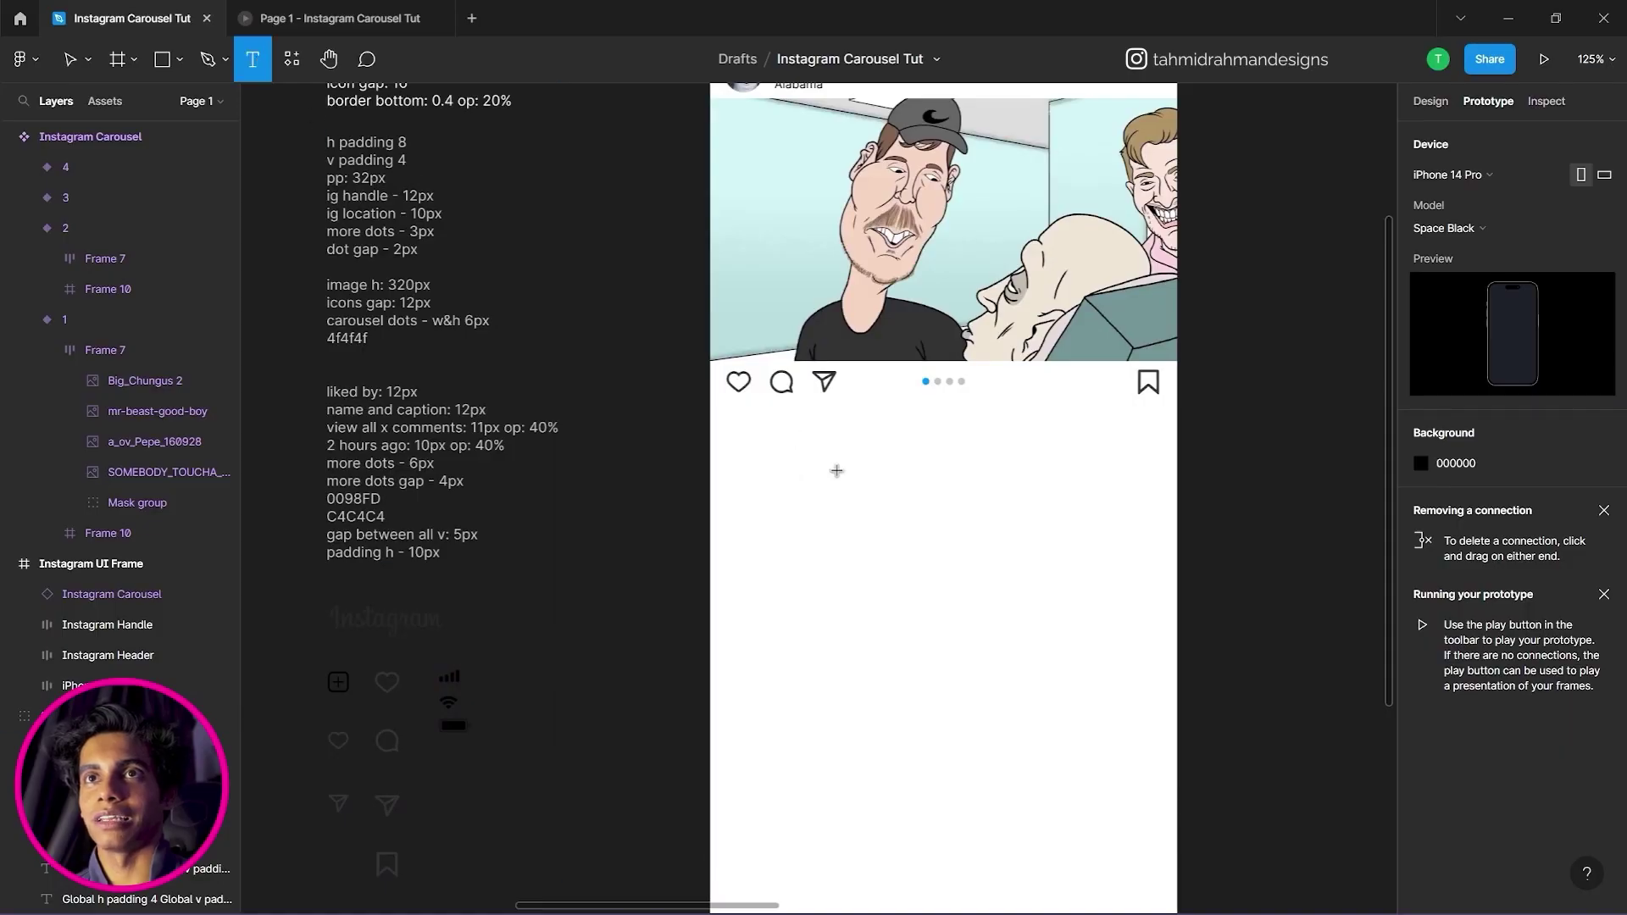
click(774, 433)
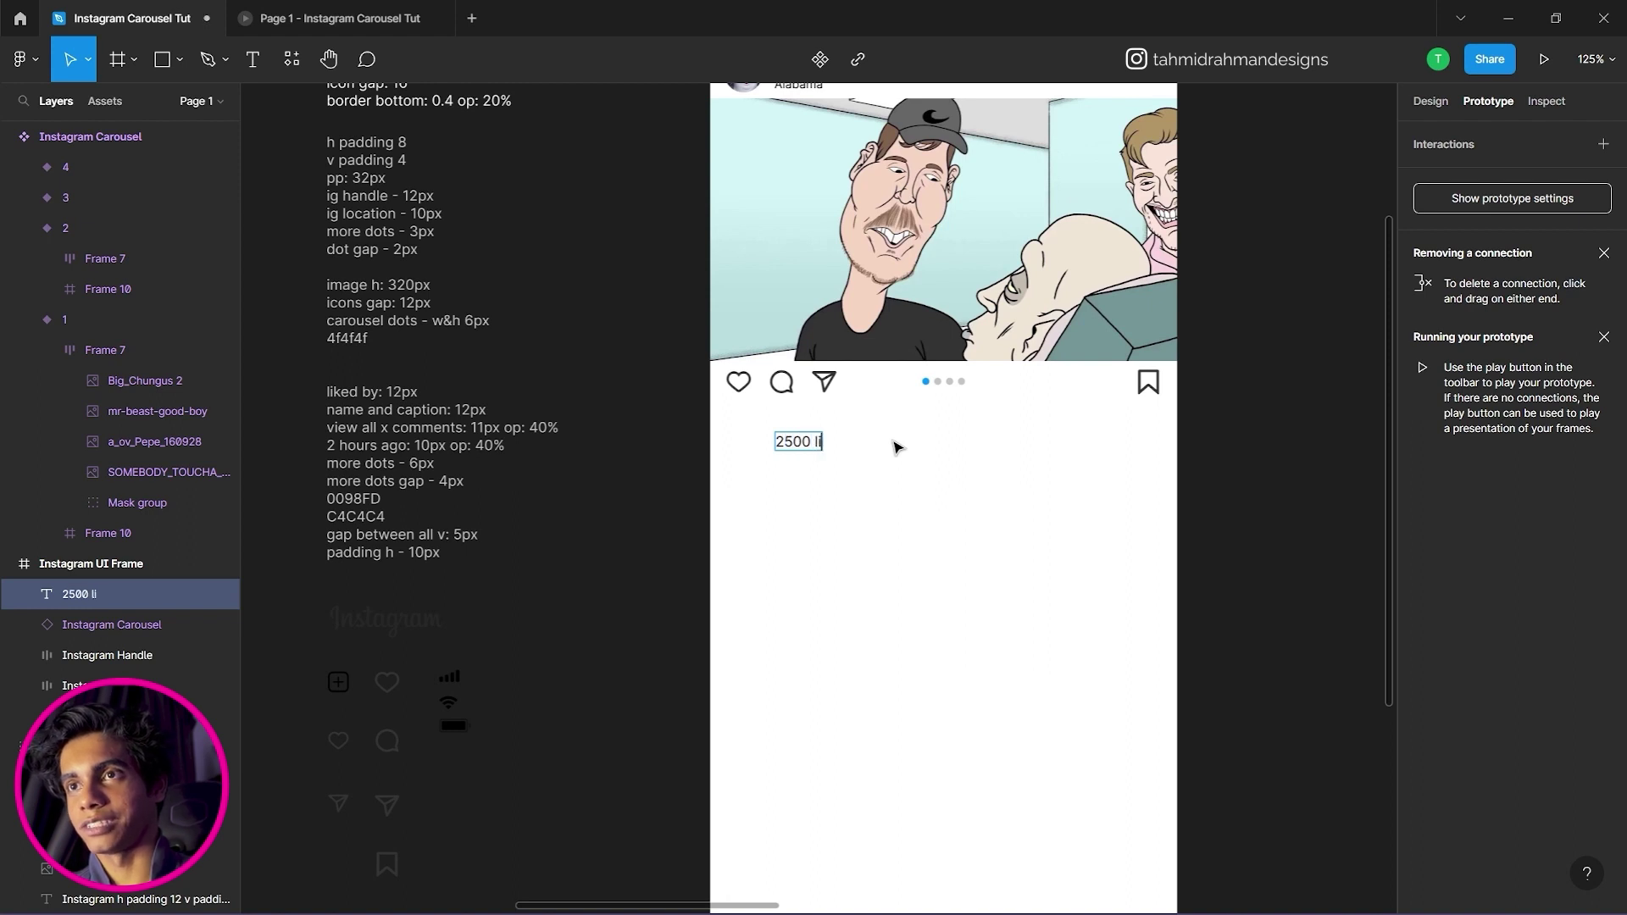
click(893, 454)
click(844, 445)
click(847, 492)
click(812, 442)
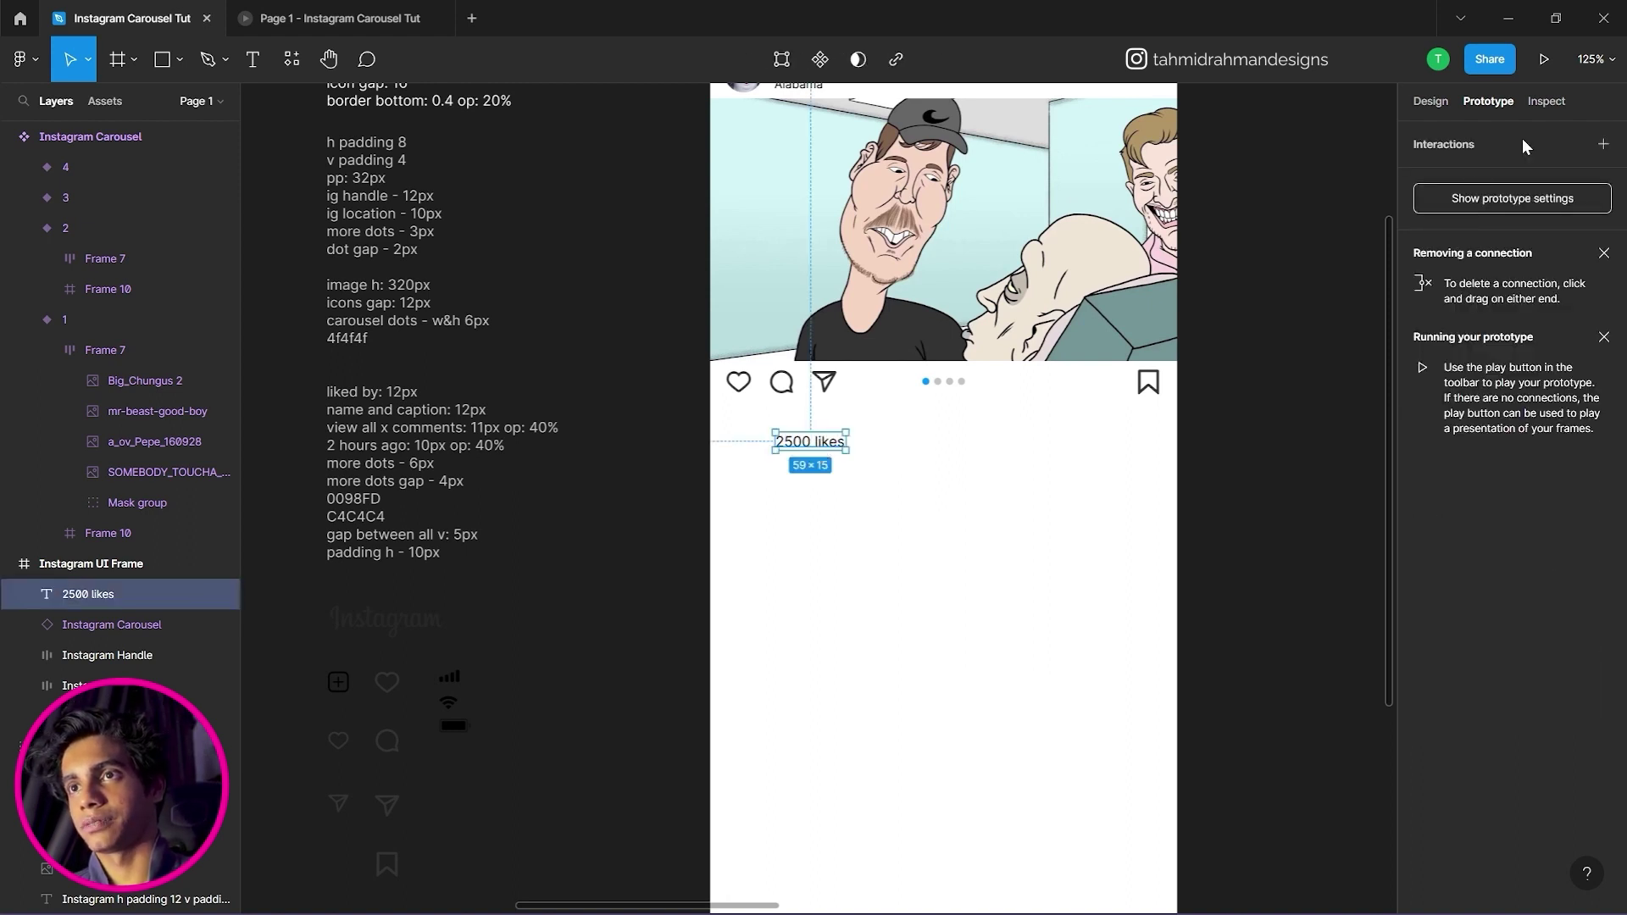
Check the 2500 likes text's typography settings against the "liked by" size in the spec notes.
click(1429, 101)
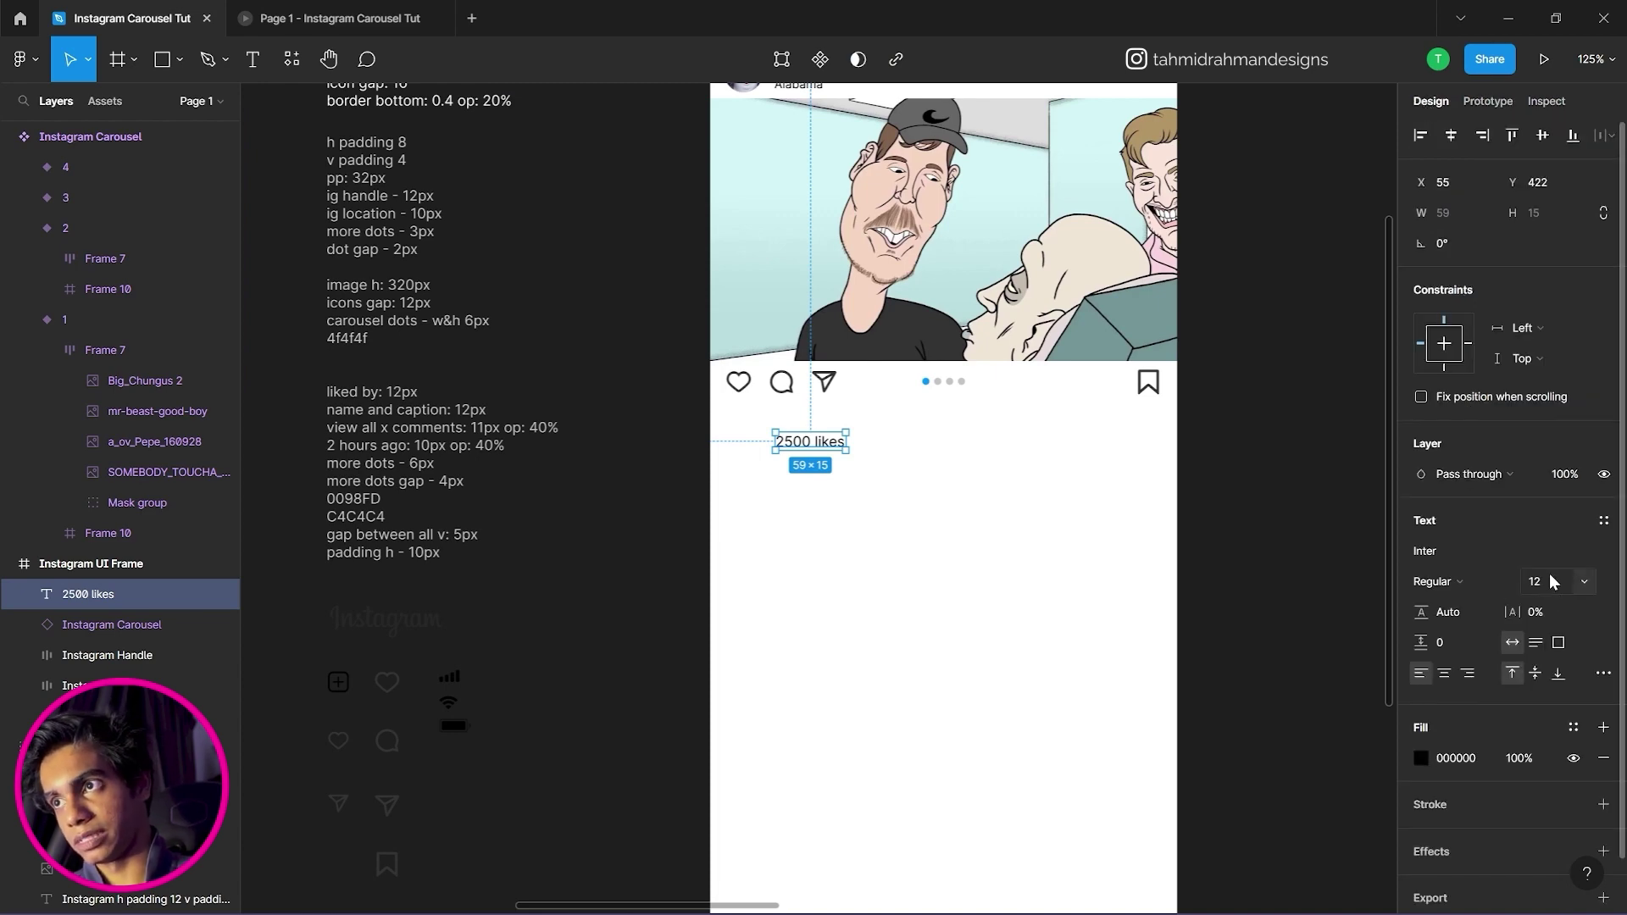
drag(746, 548, 881, 537)
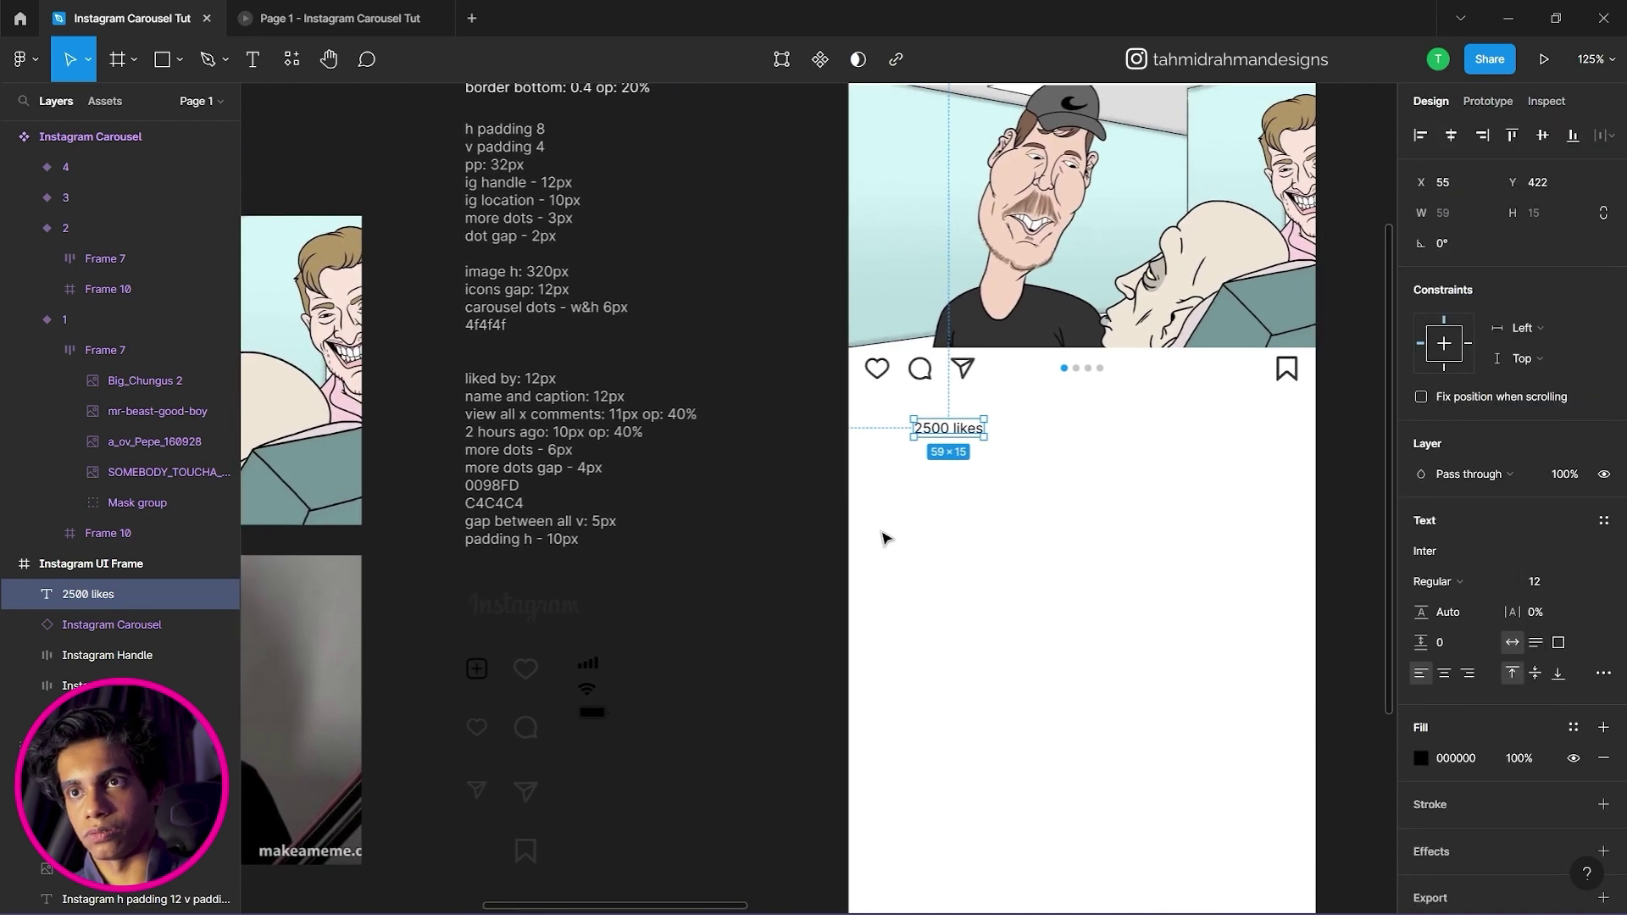
scroll(882, 538, up, 1)
click(1017, 482)
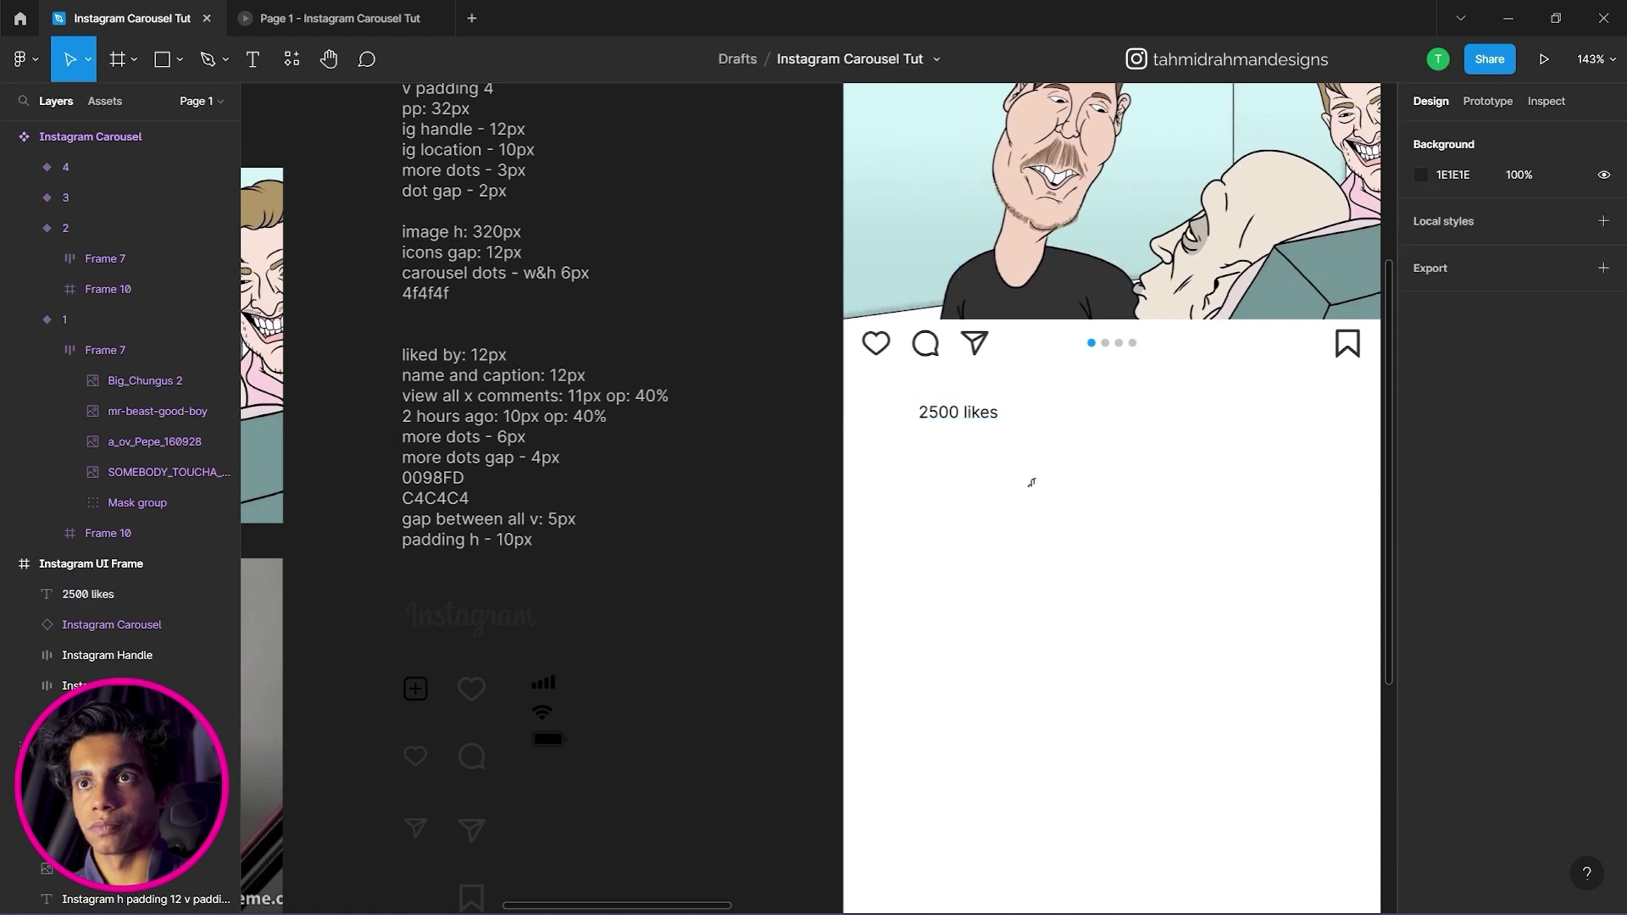
scroll(881, 406, right, 2)
scroll(881, 407, down, 1)
click(882, 405)
click(879, 461)
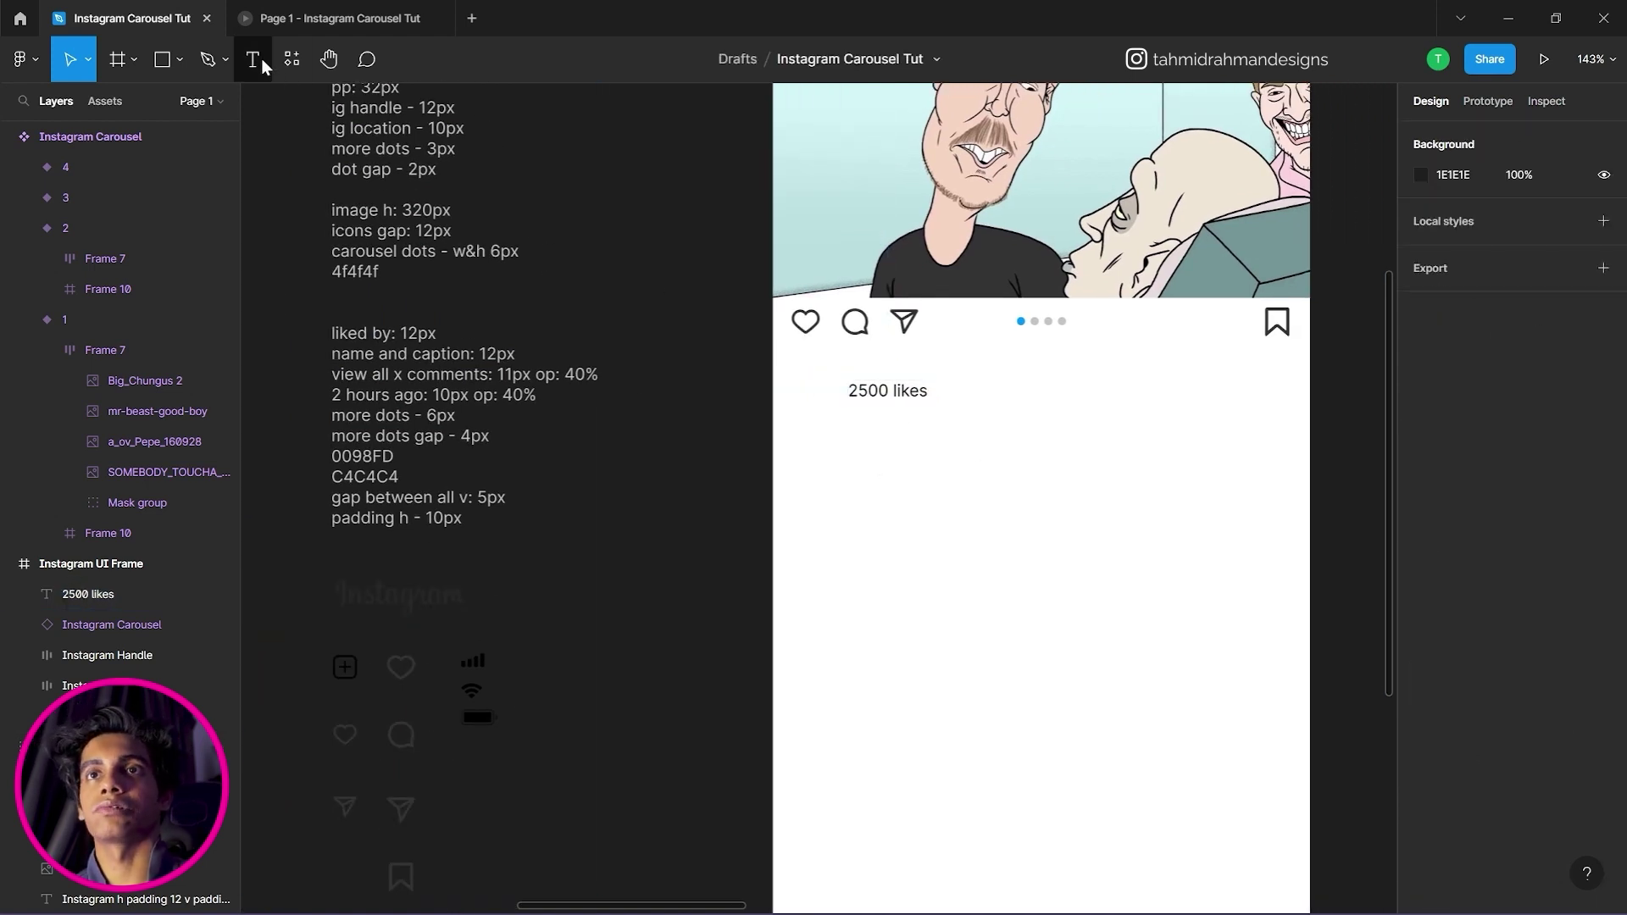
key(t)
click(894, 437)
key(Escape)
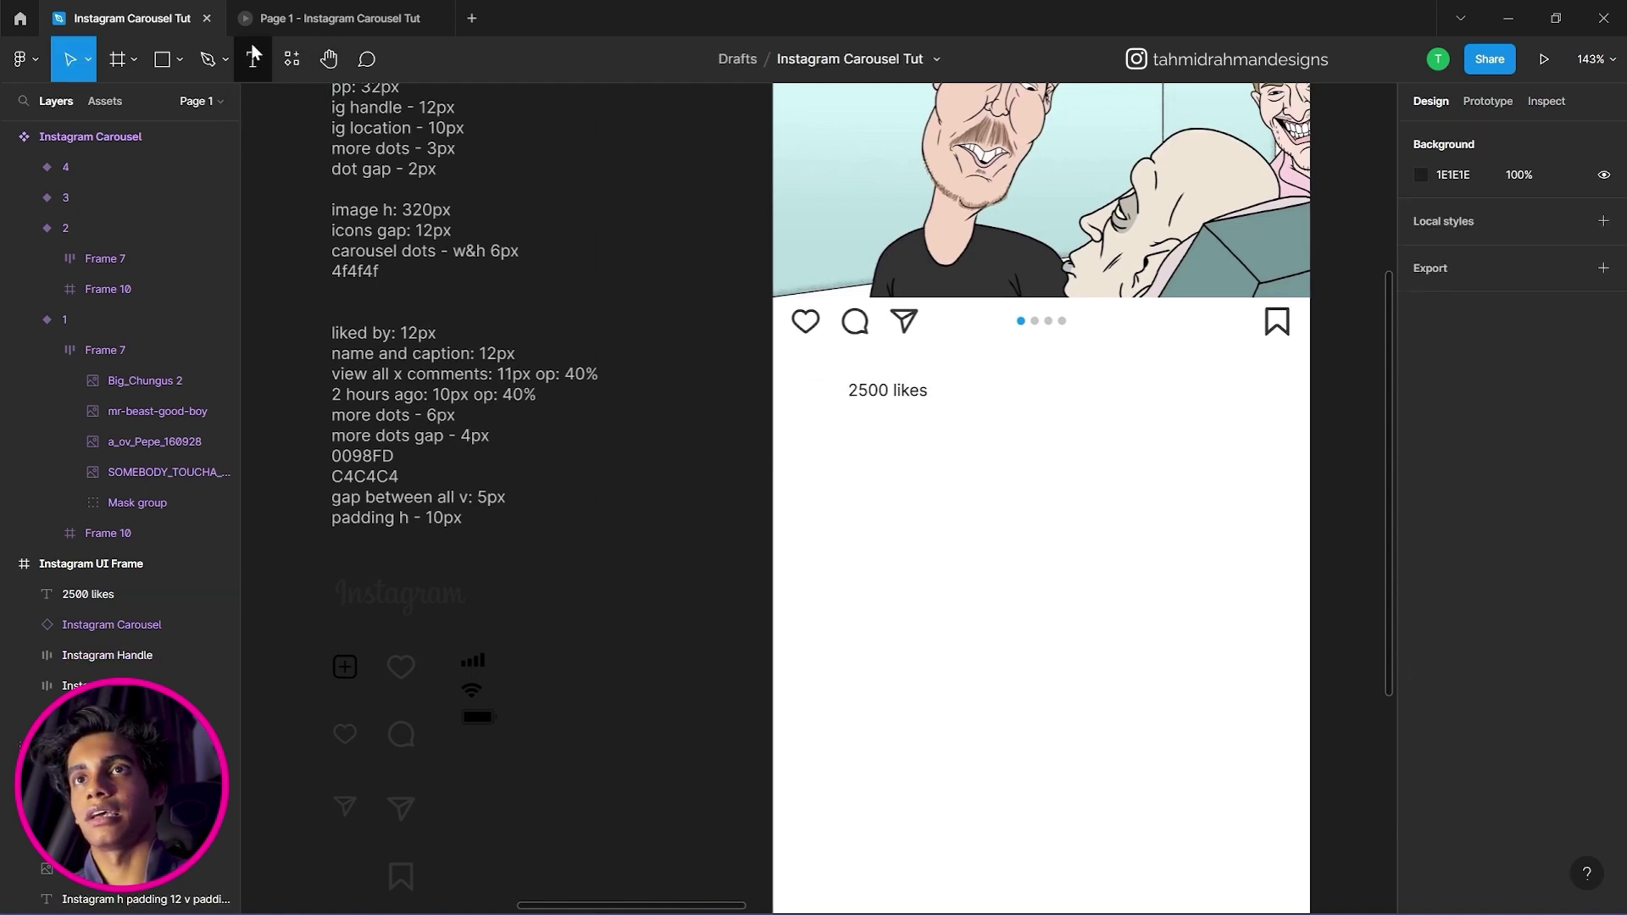
click(251, 60)
drag(773, 424, 1195, 514)
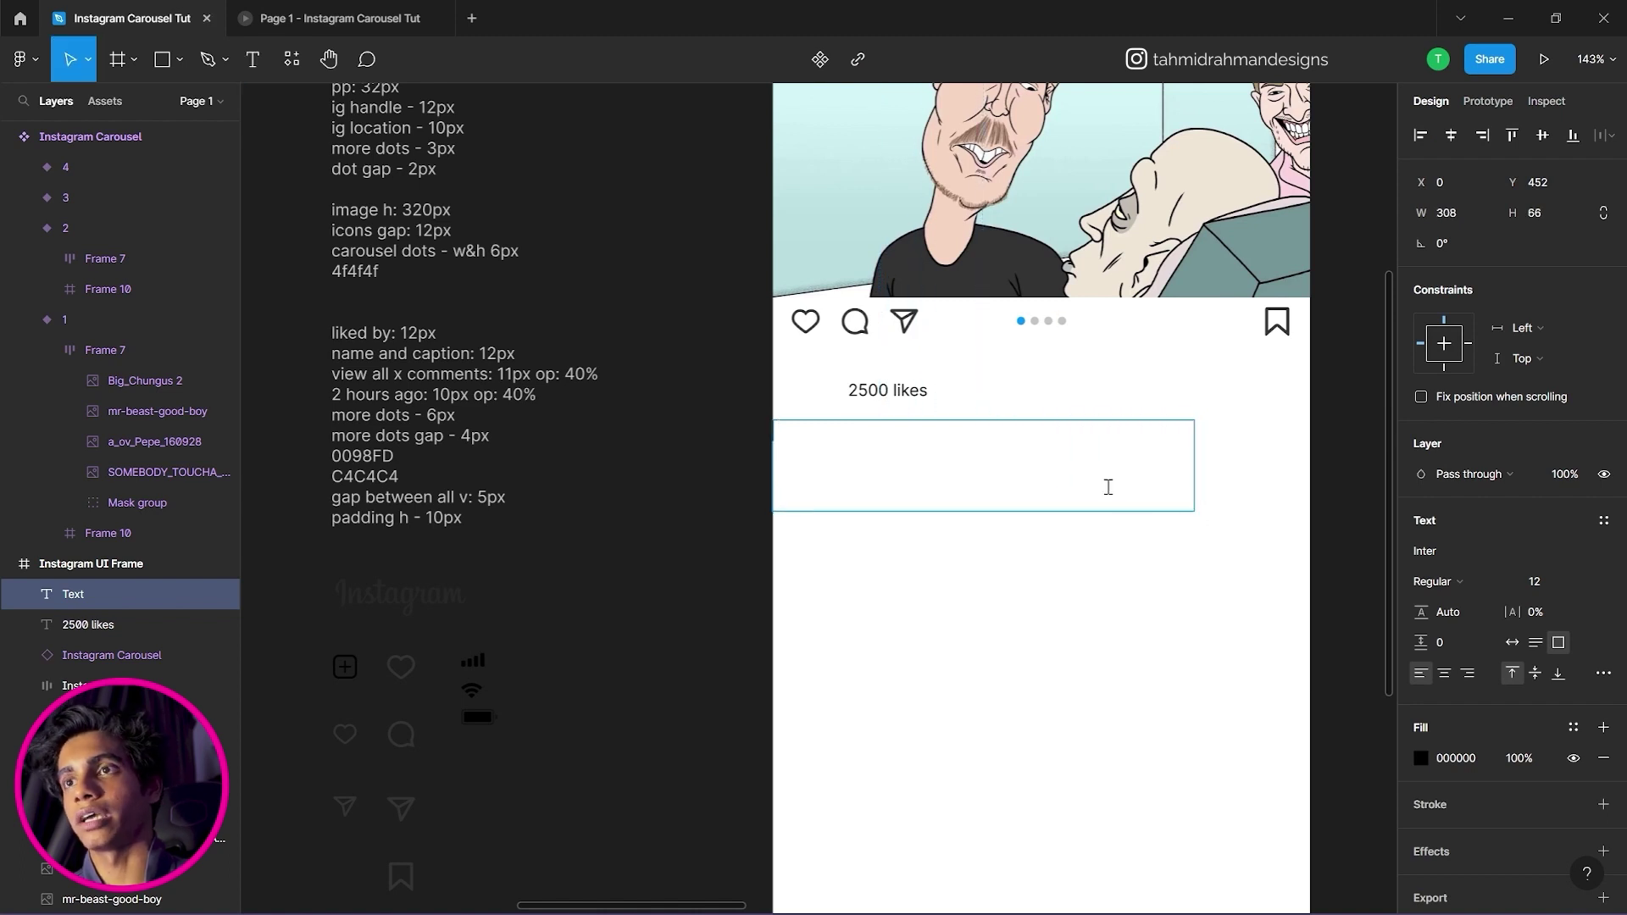
key(Escape)
Draw a text box about 393 × 105 below the likes text, enter "bigchungus" and set it to Medium weight.
click(252, 60)
drag(773, 404, 1308, 543)
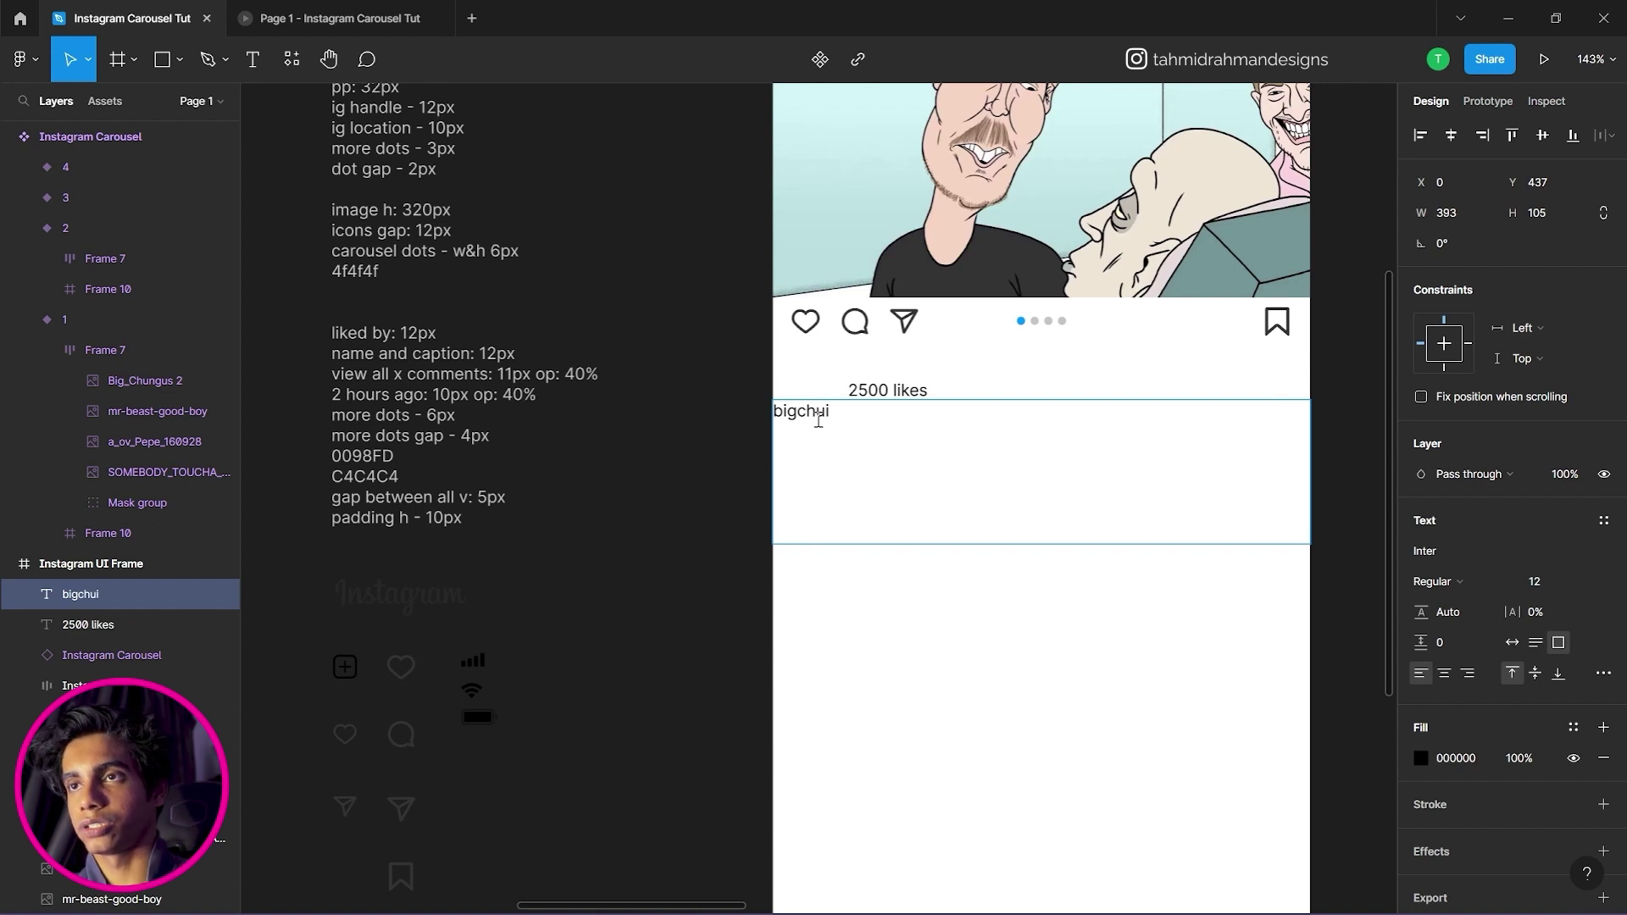
text(bigchungus)
key(ctrl+a)
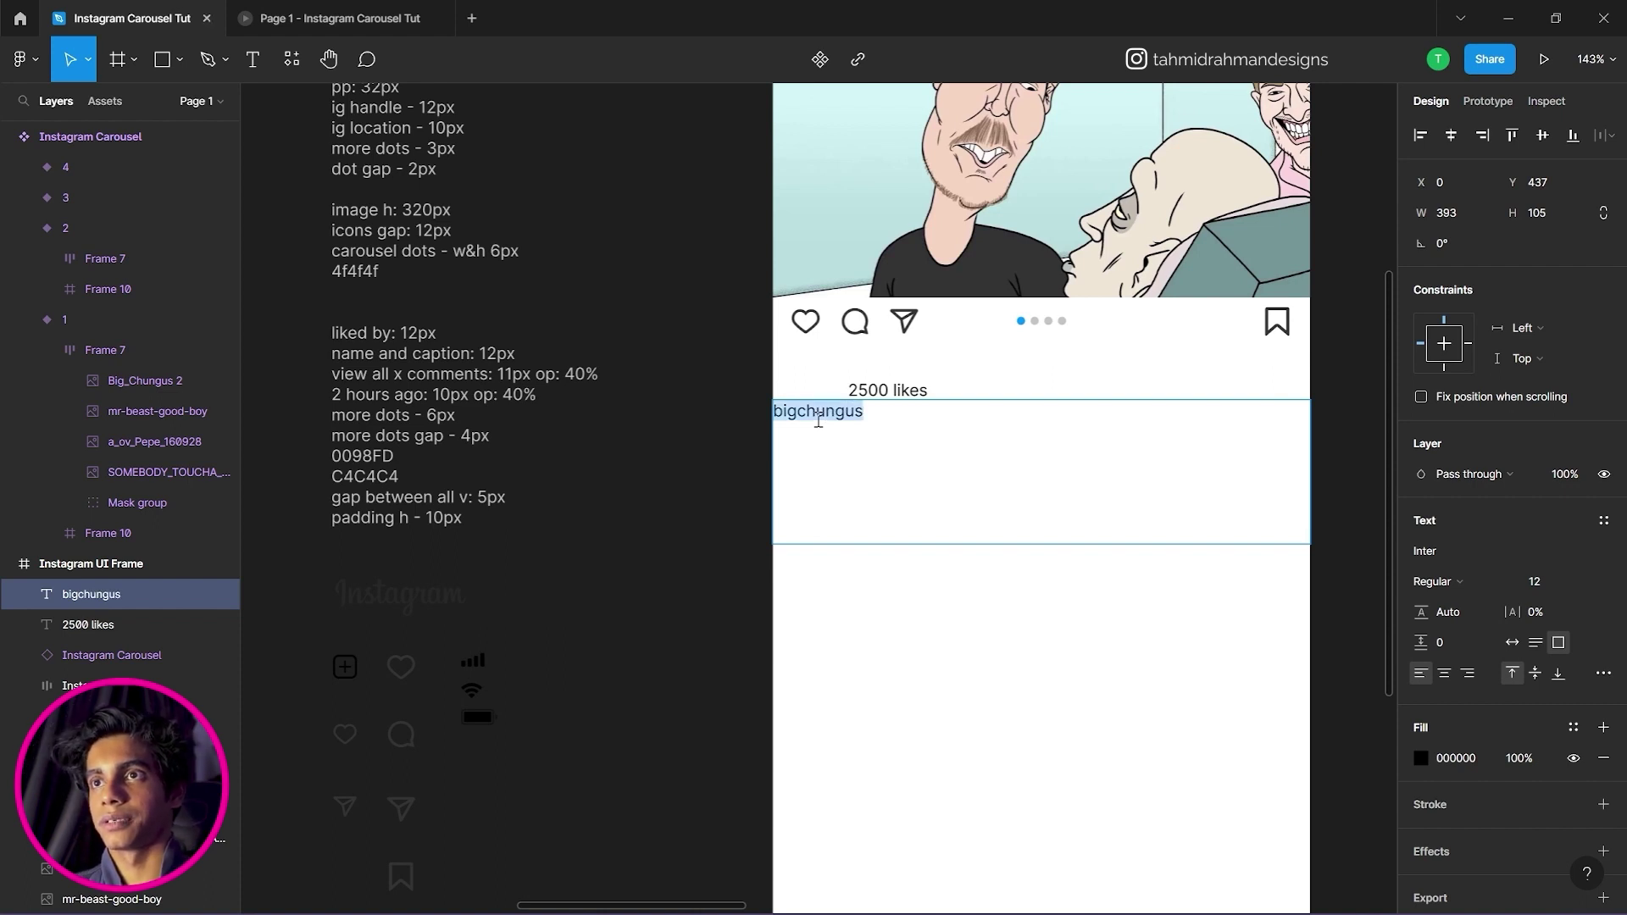
click(1468, 579)
click(1468, 536)
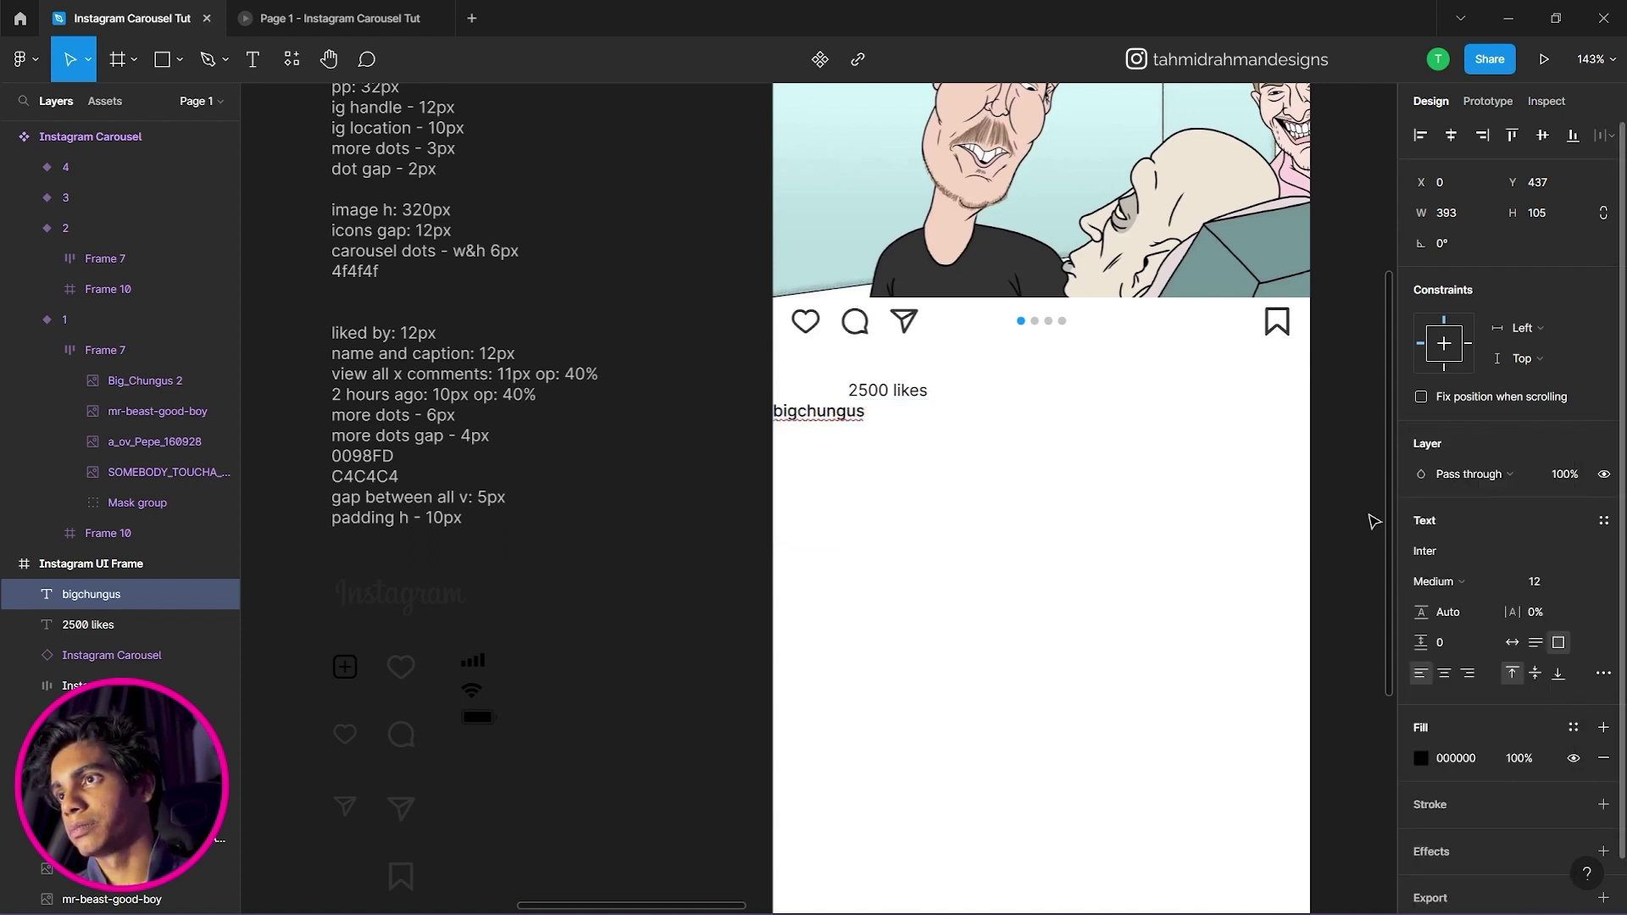
Add the regular-weight caption "It was a bruh week so go and SUBSCRIBE goddamit." after bigchungus and set the text box to auto height.
click(879, 412)
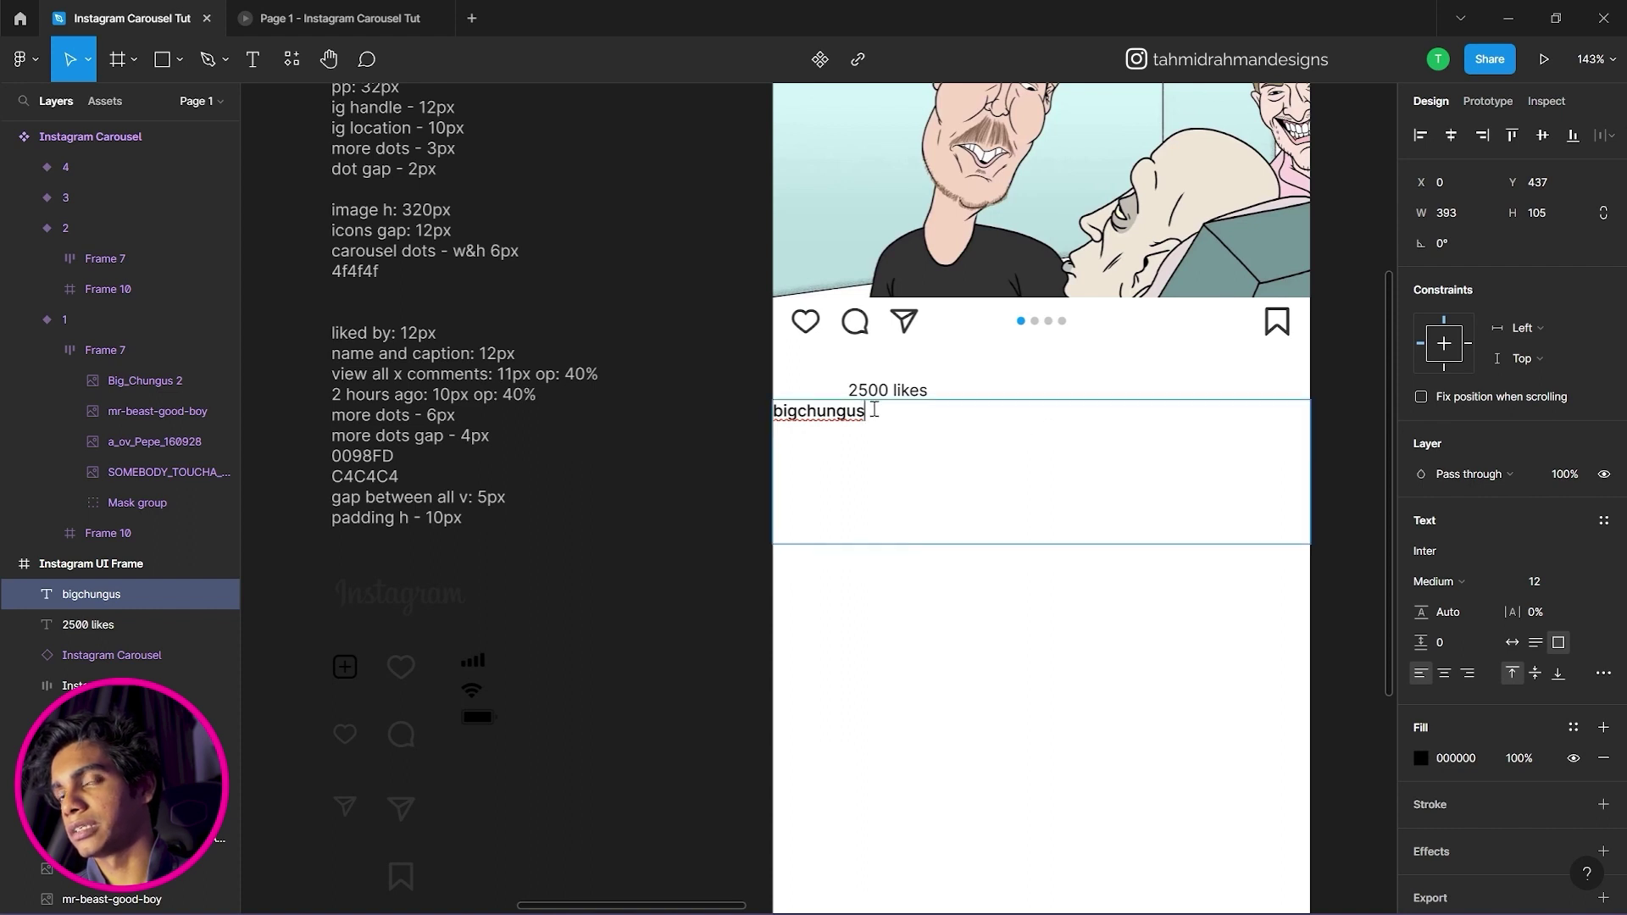
text(It was a bruh week so go and SUBSCRIBE goddamit.)
key(Escape)
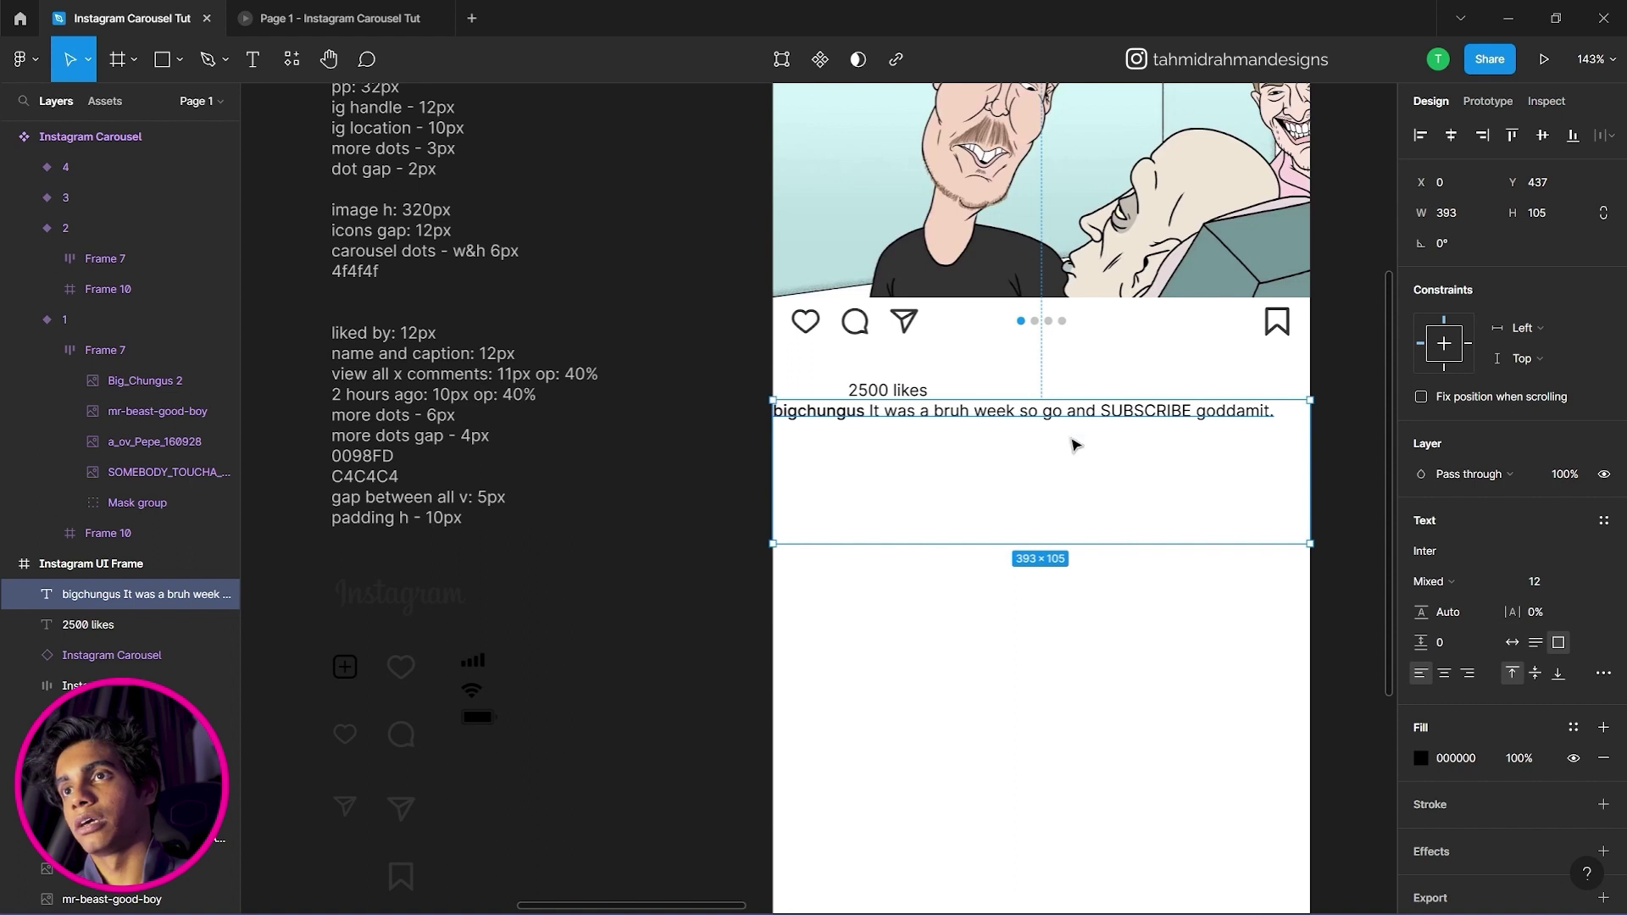
click(1536, 644)
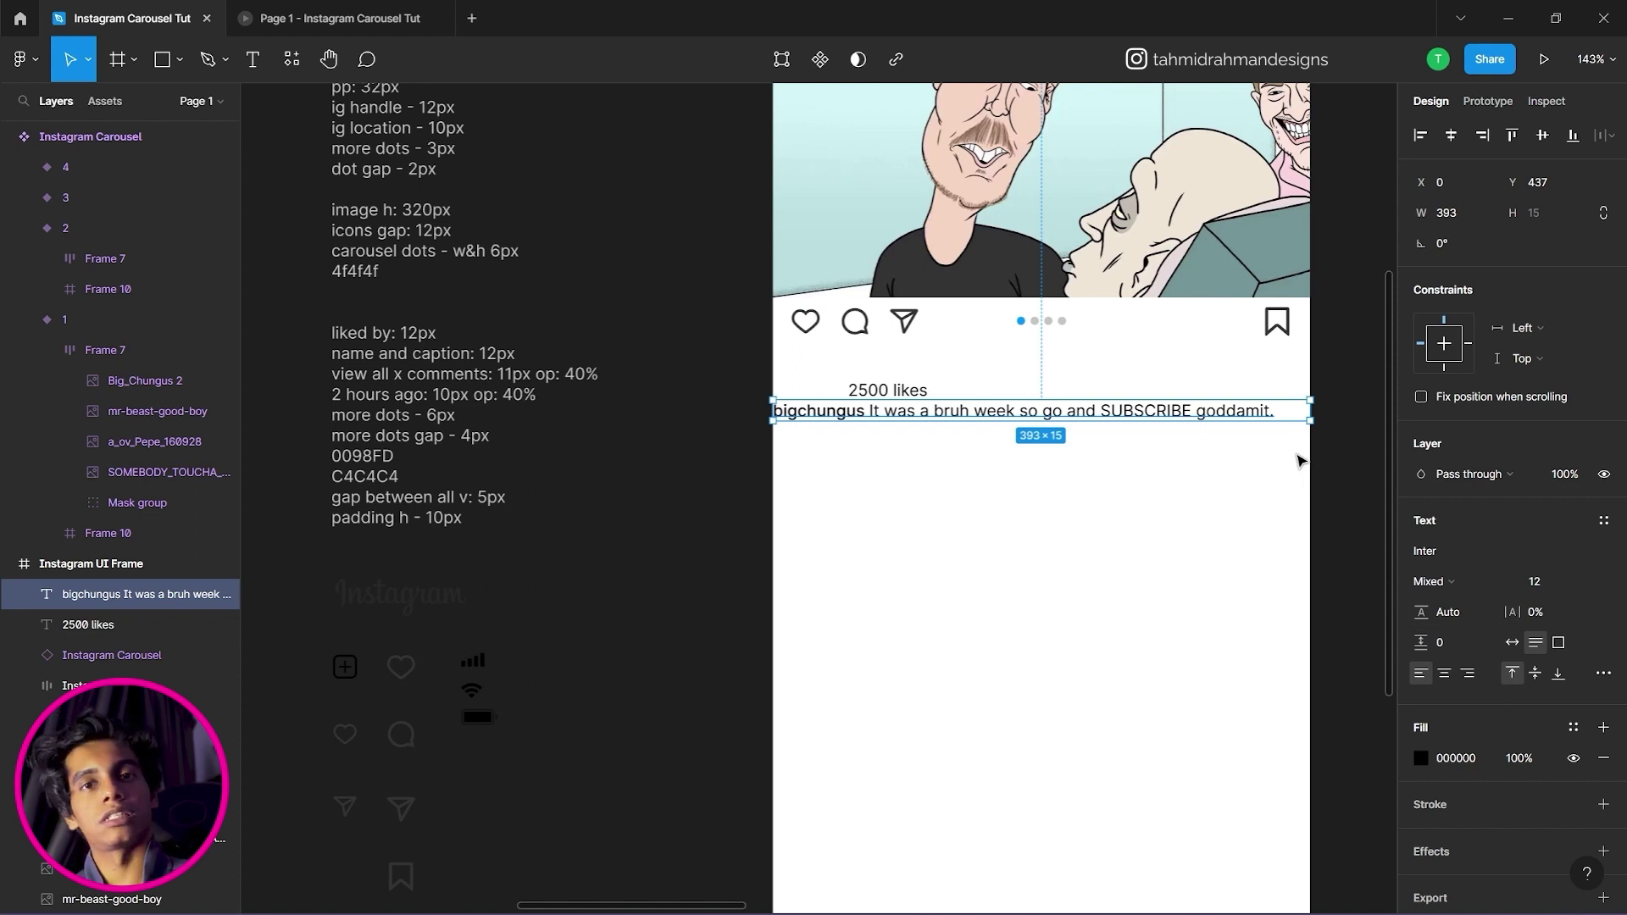
key(Escape)
Test the caption's wrapping by appending filler letters to its end, and undo the addition.
click(1251, 414)
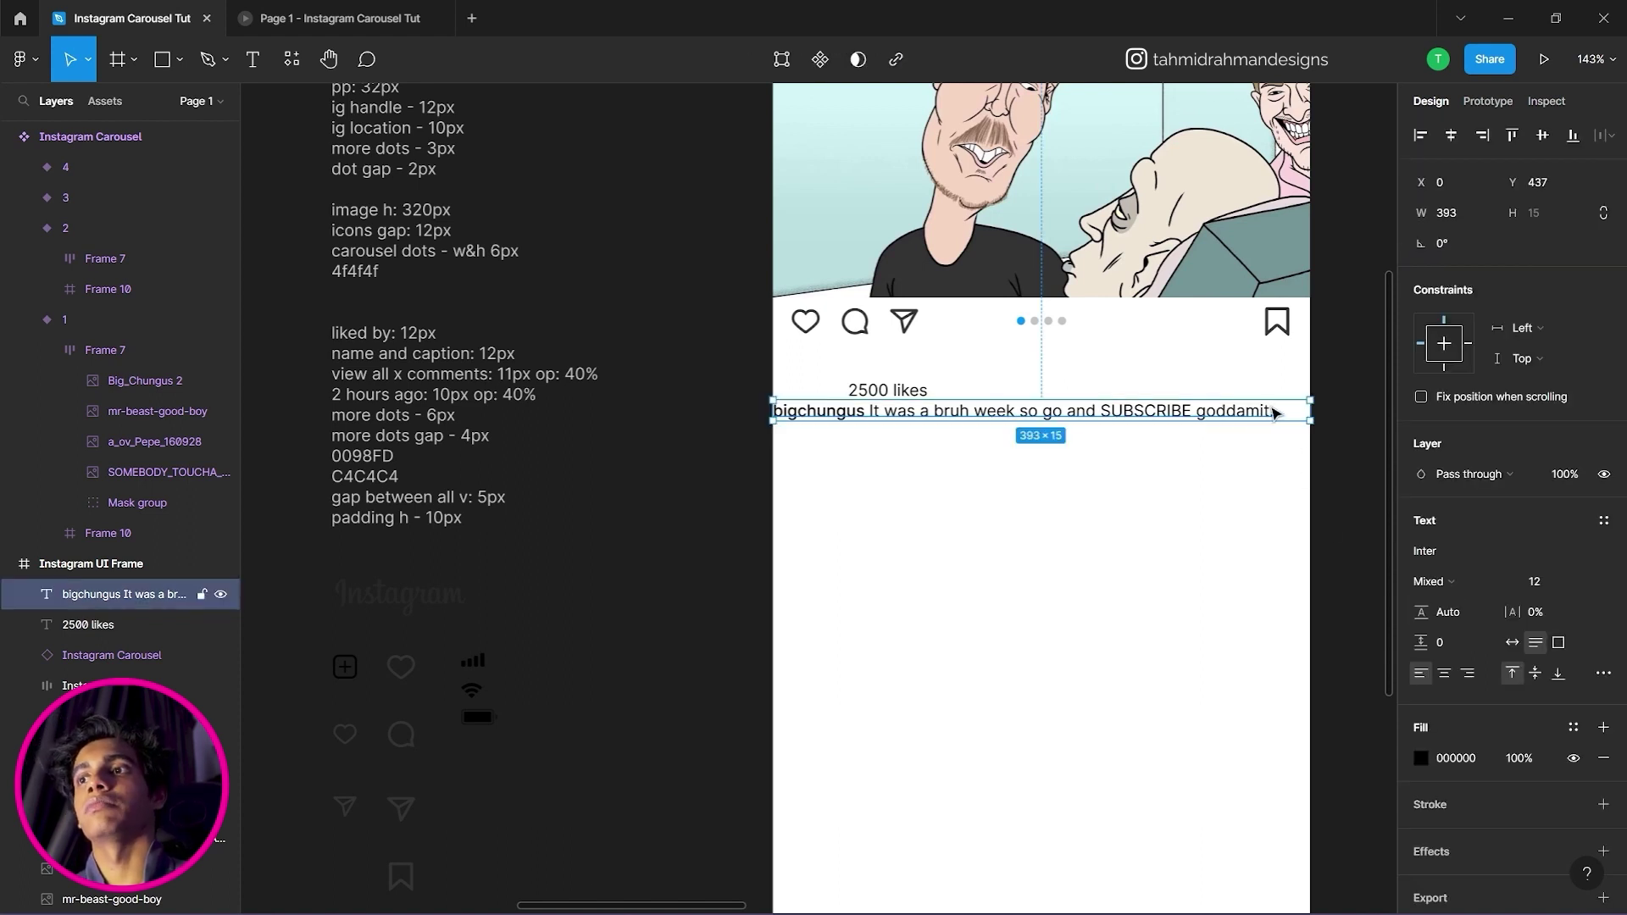
double_click(1273, 413)
click(1275, 410)
text(asdasda)
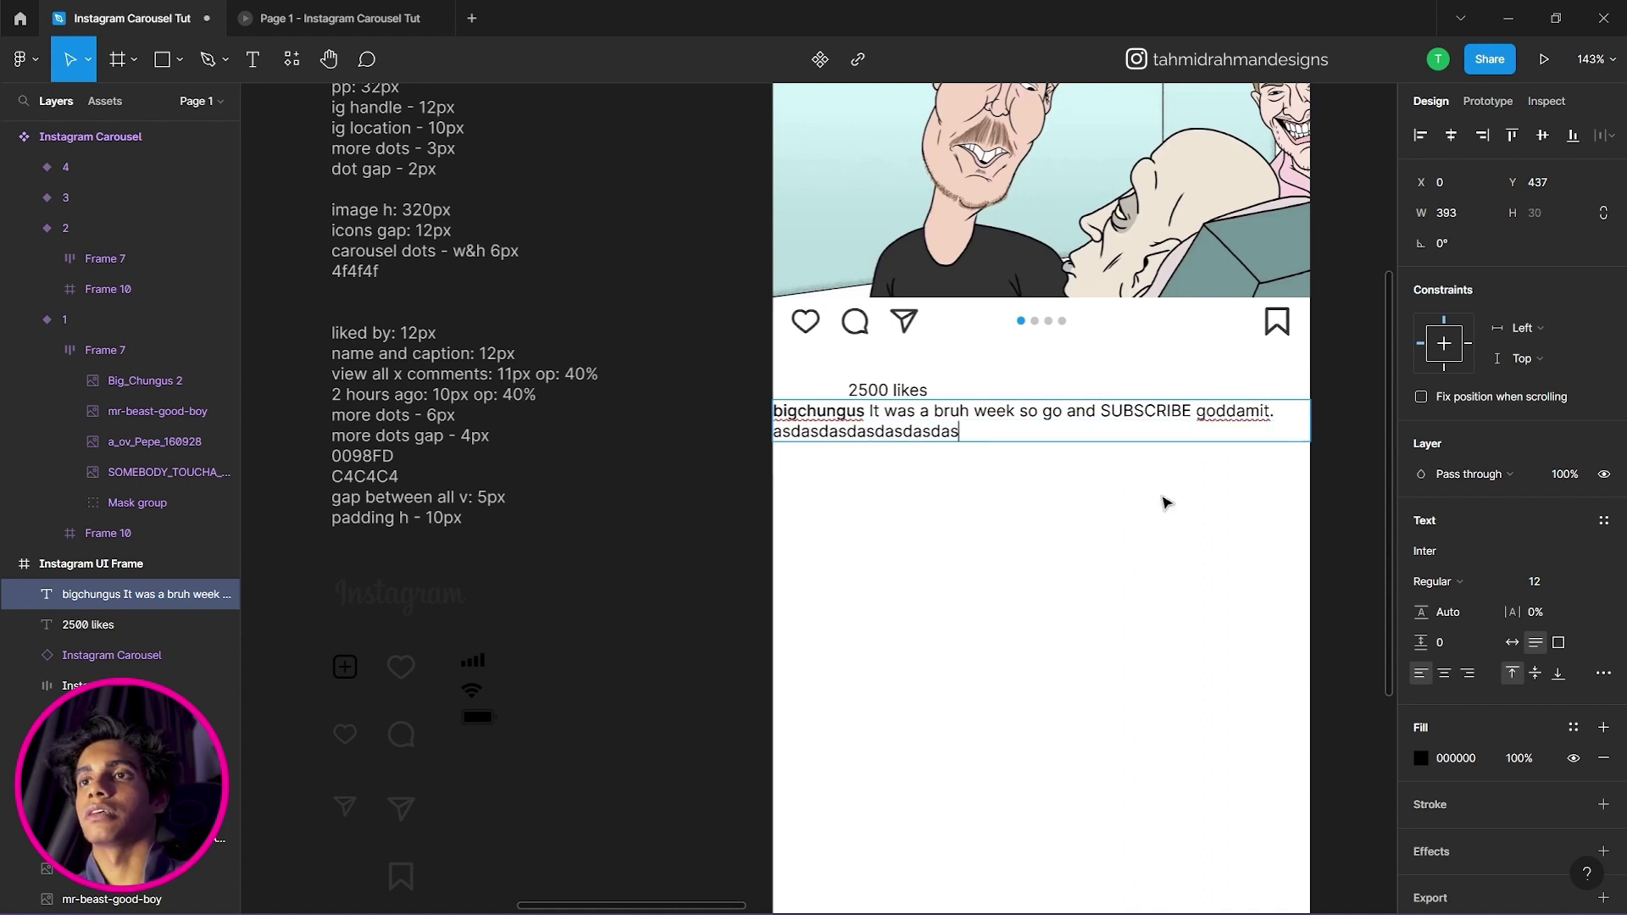
text(sd)
click(1185, 490)
key(ctrl+z)
key(ctrl+z)
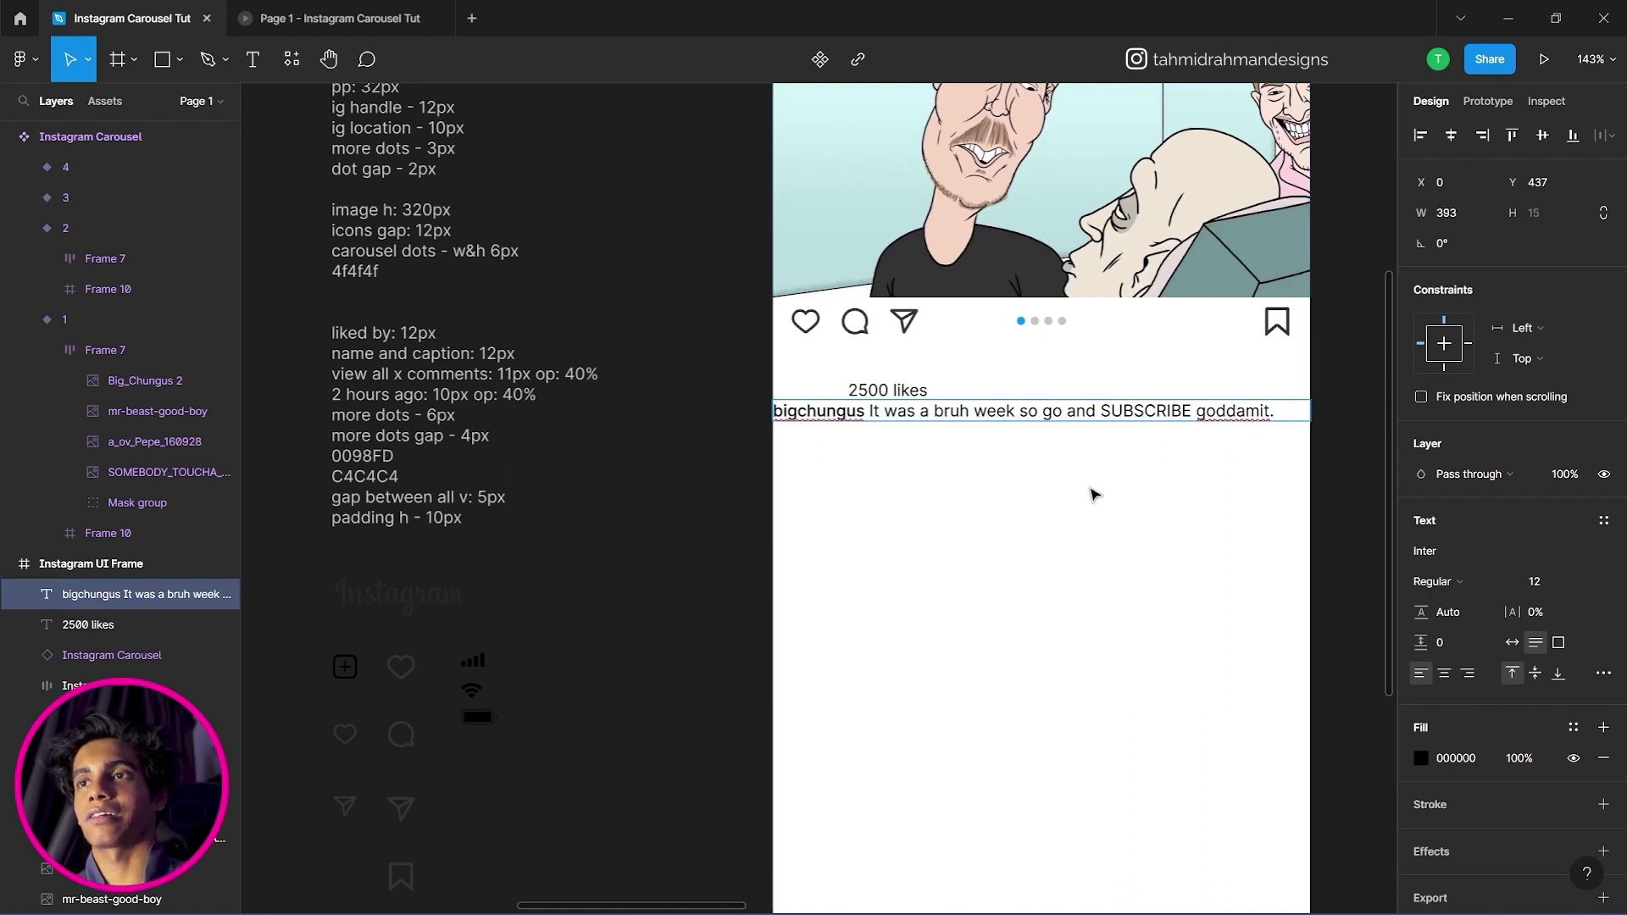
click(1086, 491)
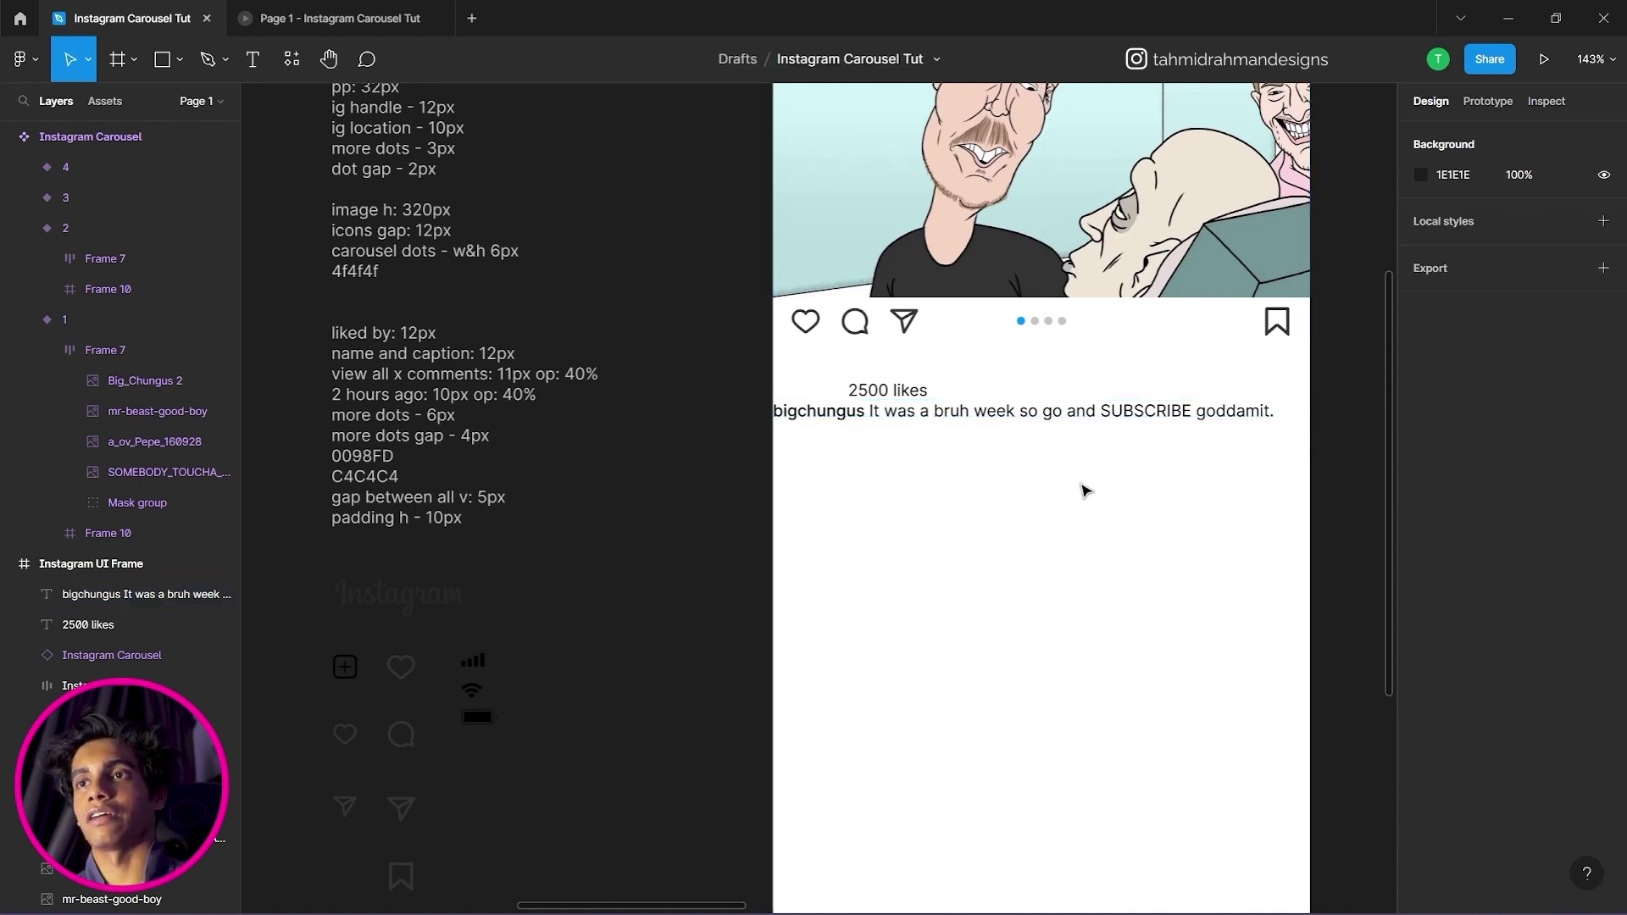
Move the 2500 likes text to about X 18, Y 409, between the carousel icons and the caption.
click(955, 416)
click(905, 393)
drag(899, 390, 848, 372)
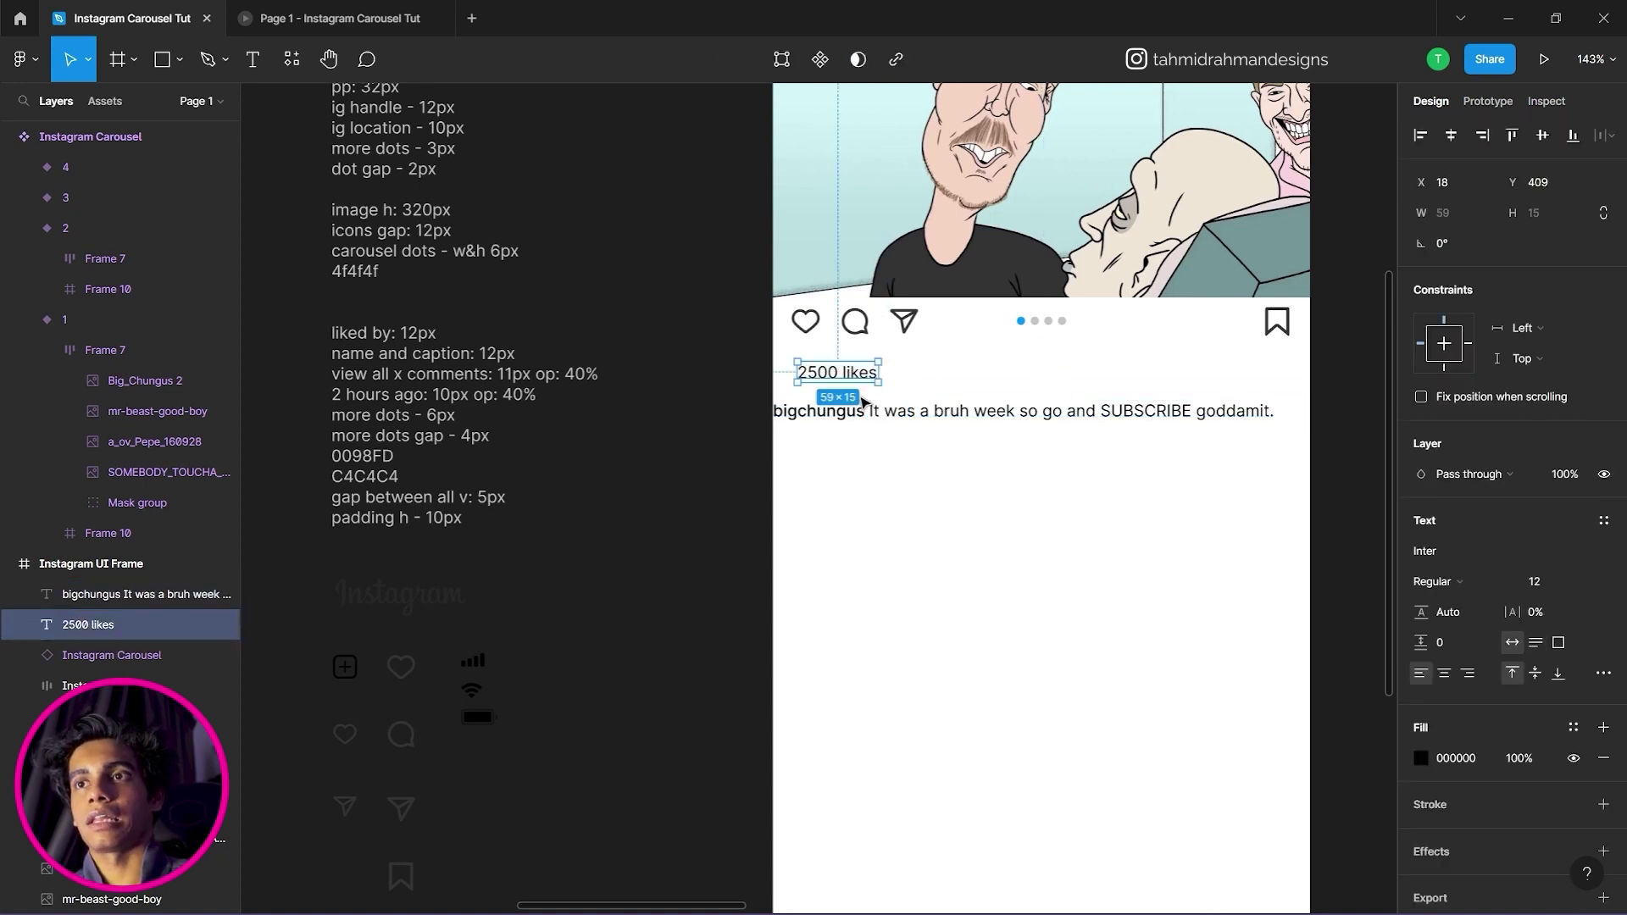
click(869, 415)
scroll(878, 449, down, 1)
scroll(878, 449, left, 1)
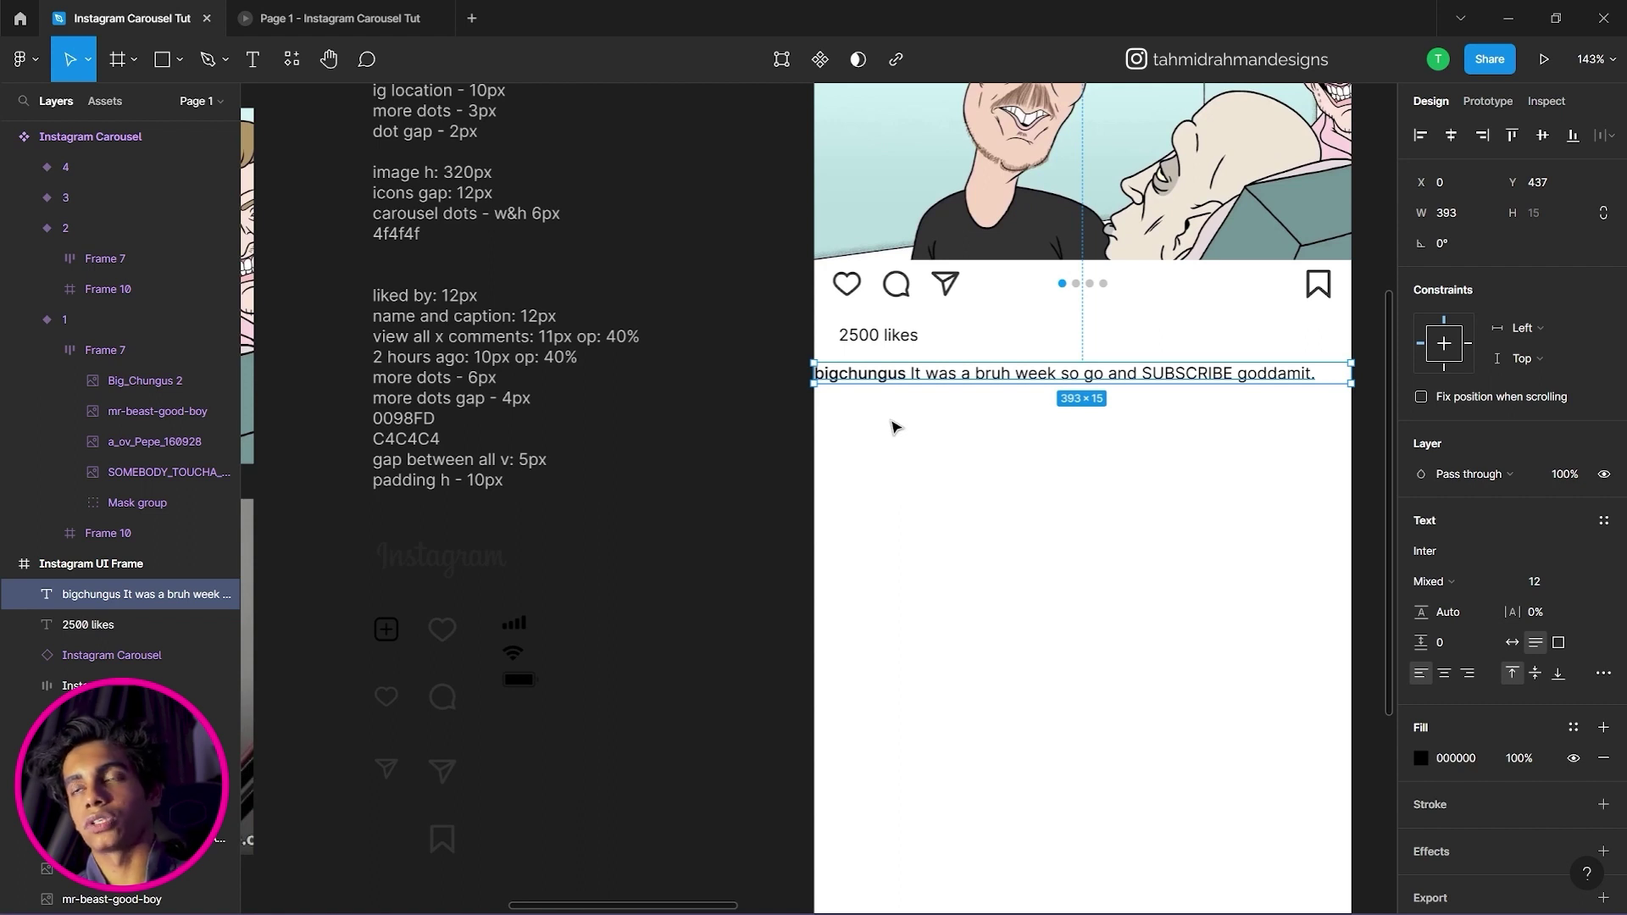
click(894, 339)
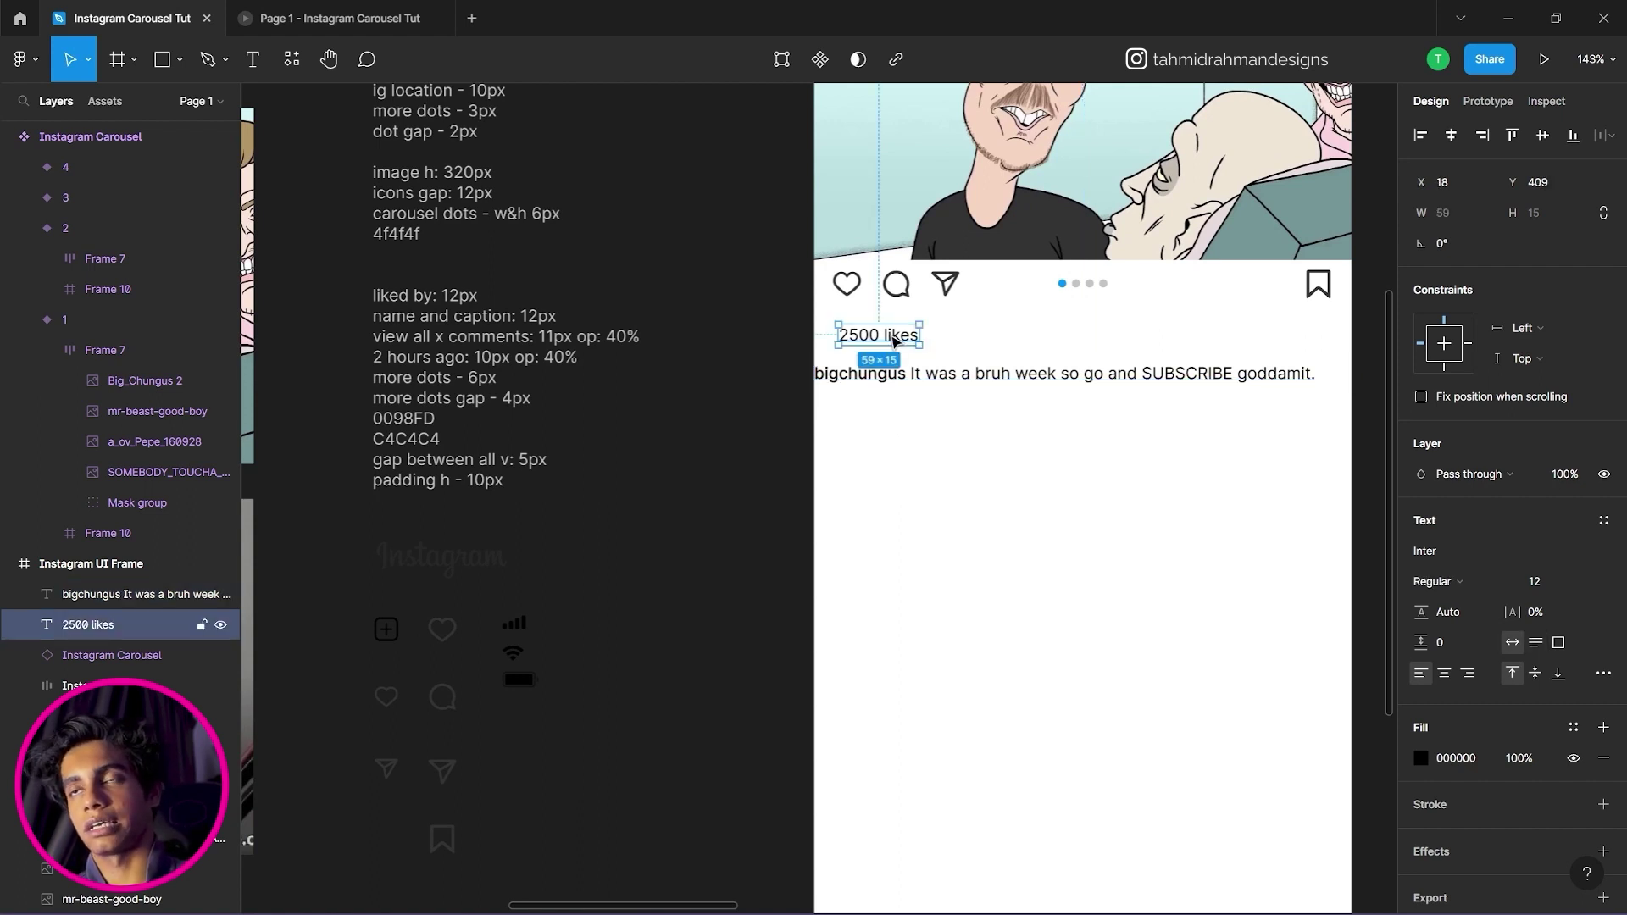
click(919, 379)
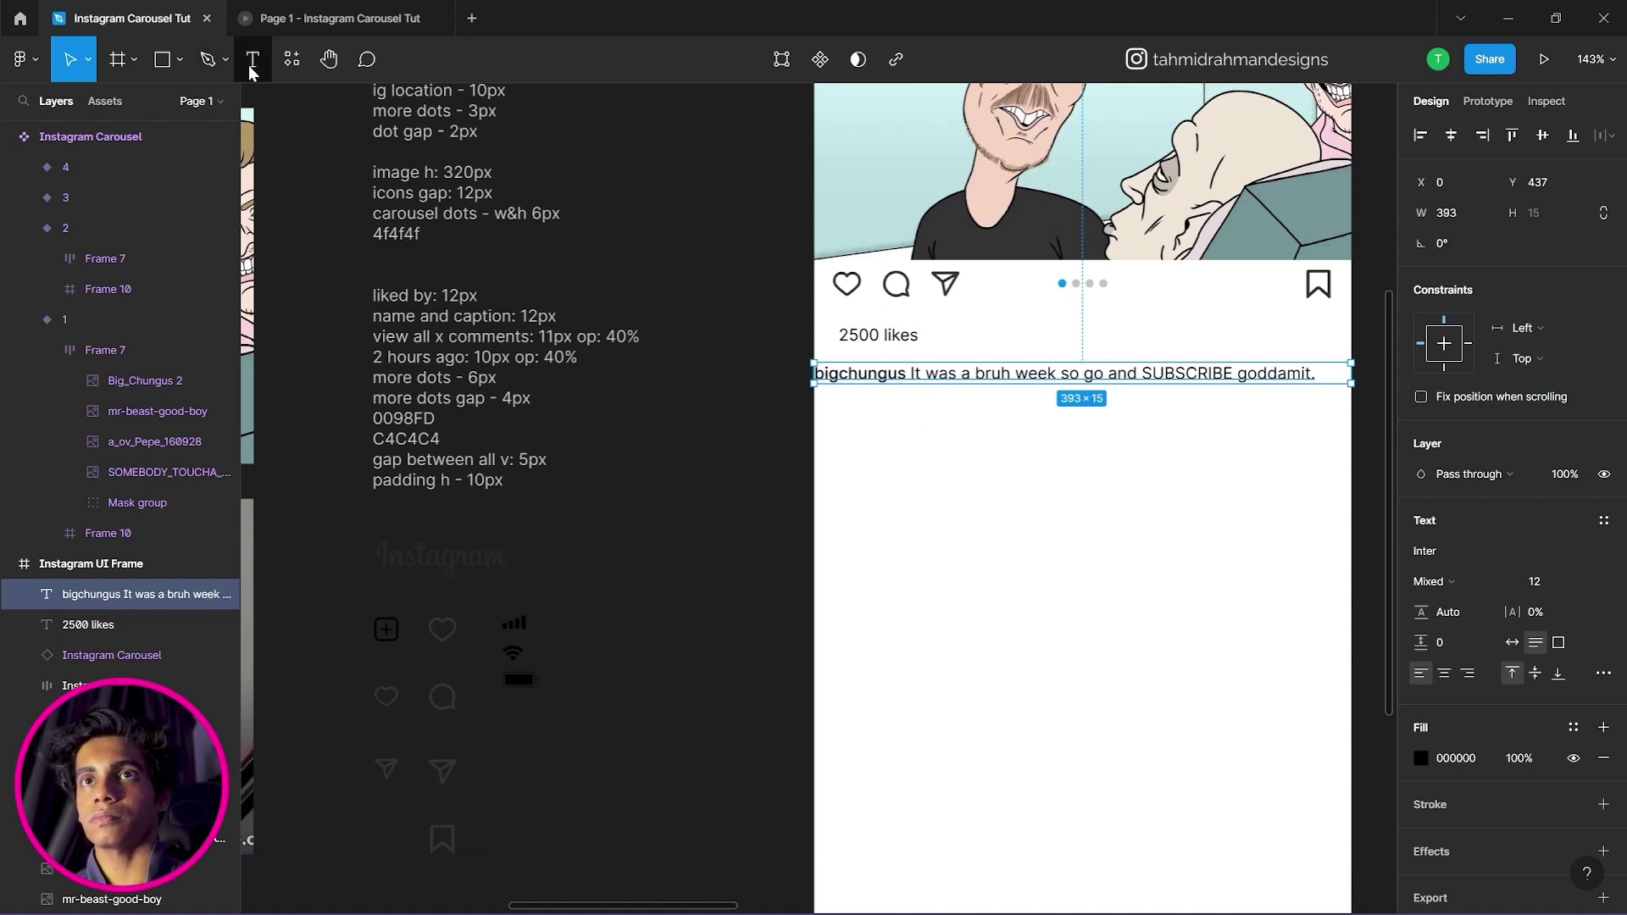
Add a "View all 20 comments" text below the caption.
key(t)
click(855, 448)
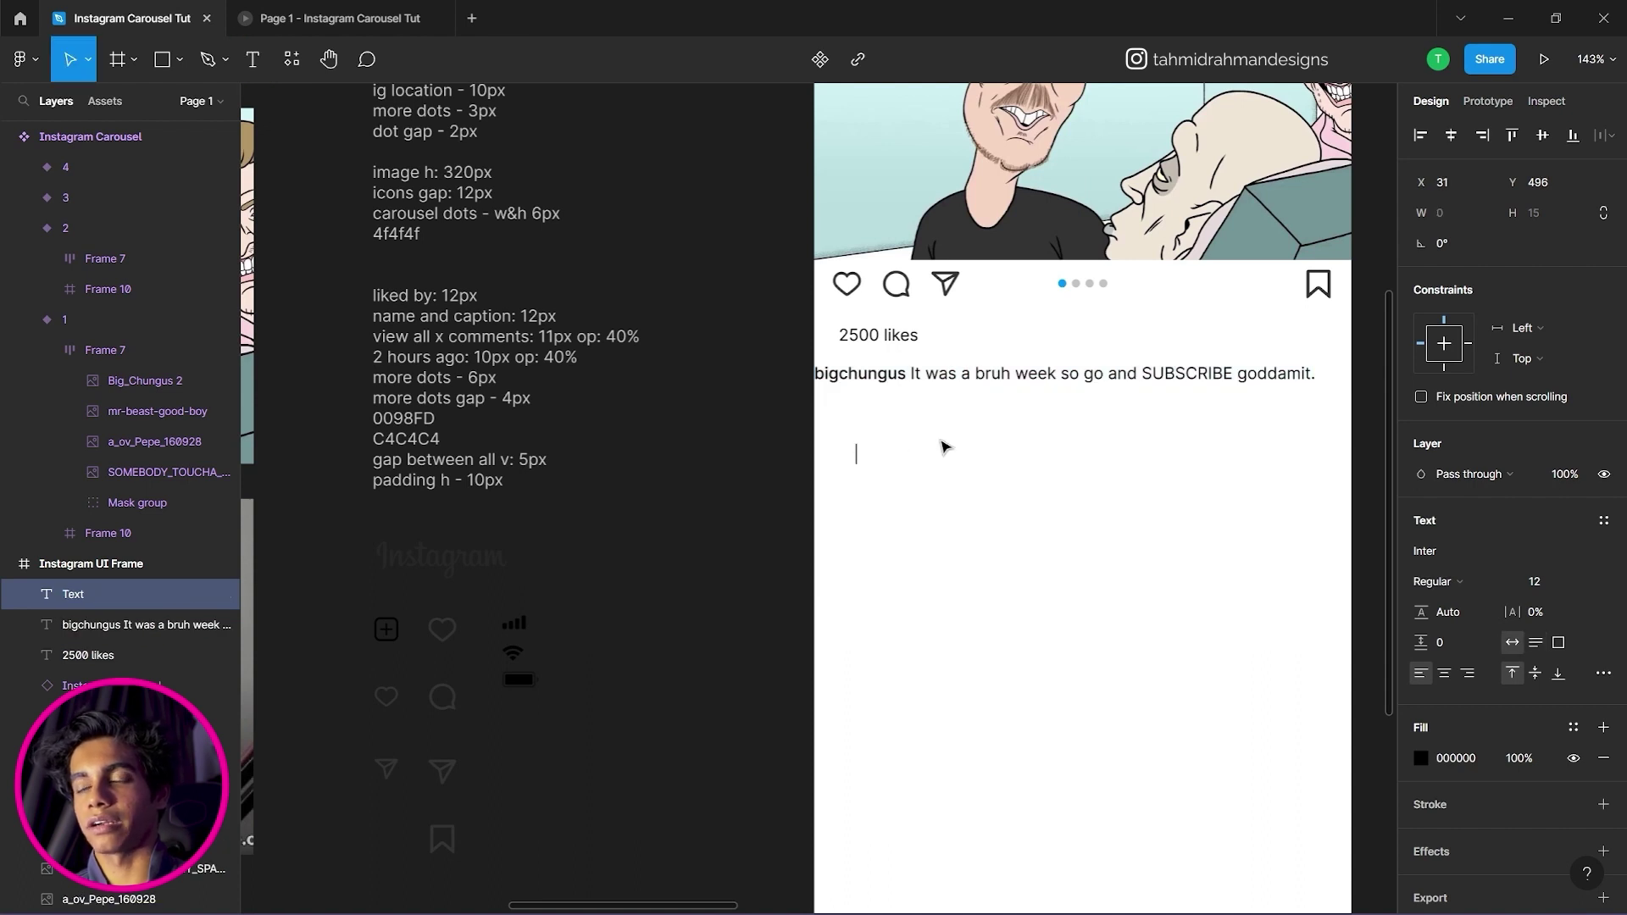
text(View all)
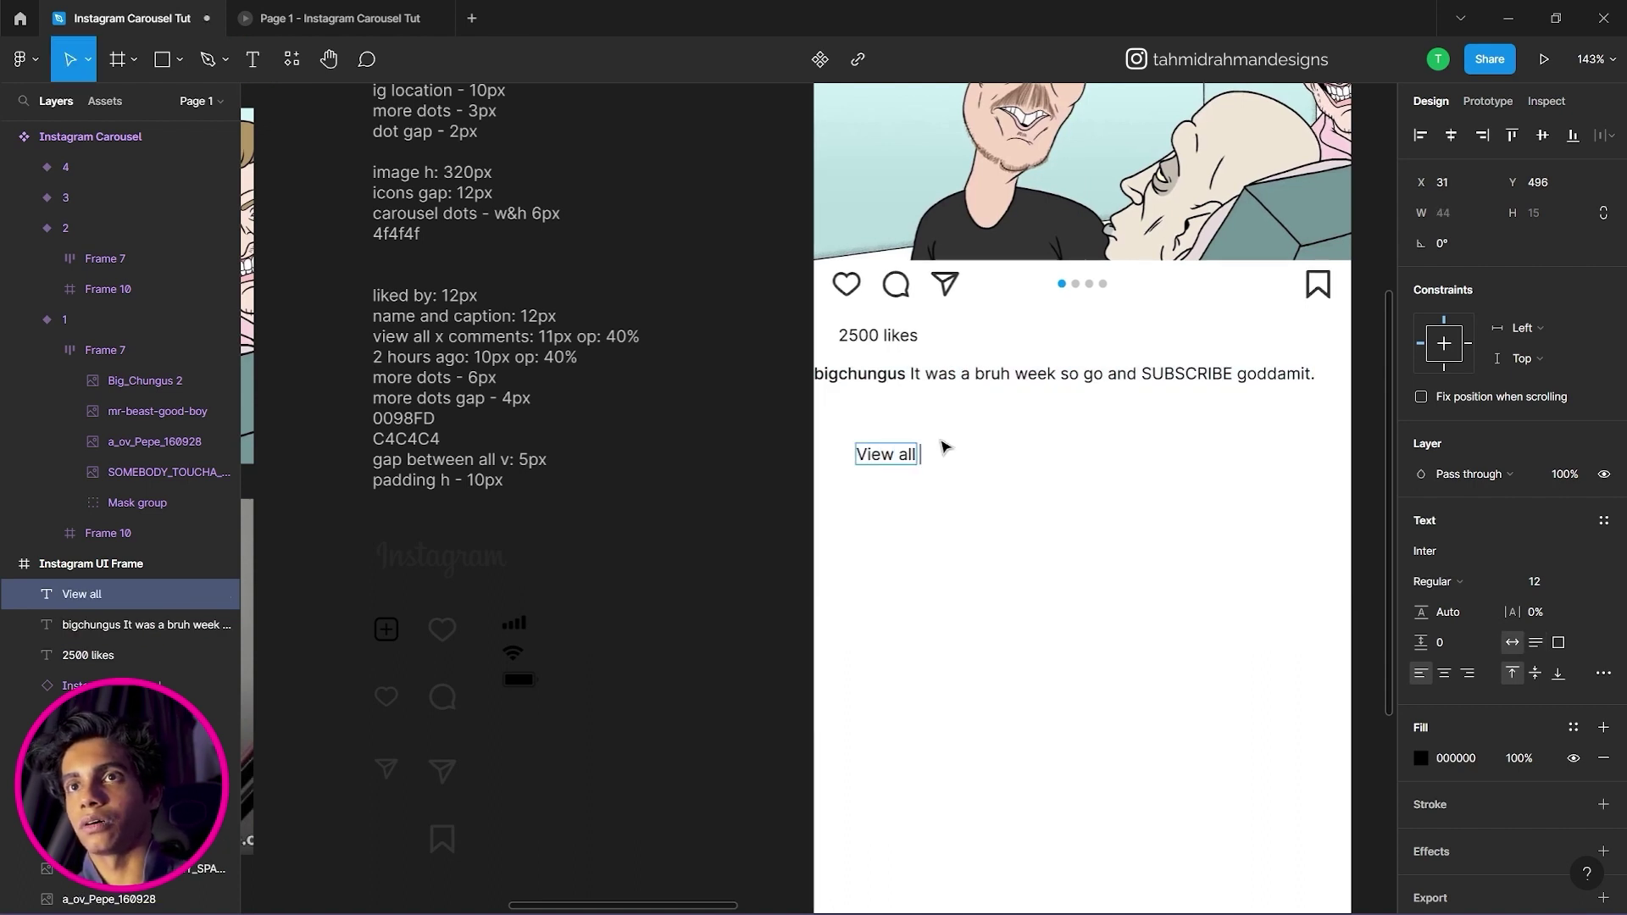
text( 20 comments)
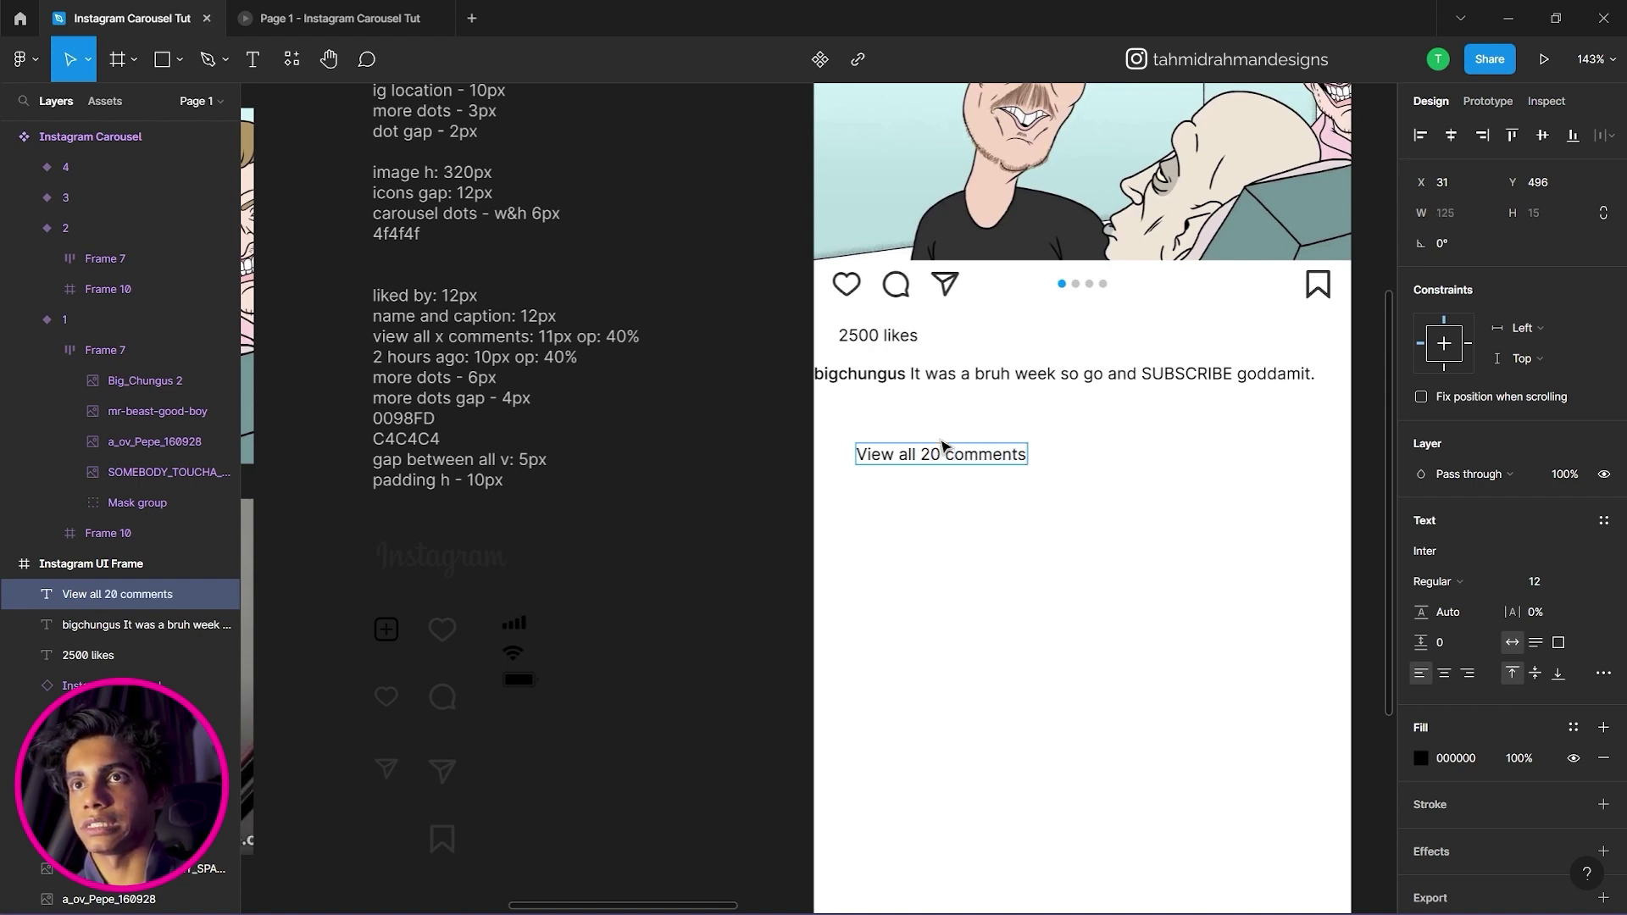
Set the View all 20 comments text to font size 11 and its fill opacity to 40%.
key(ctrl+a)
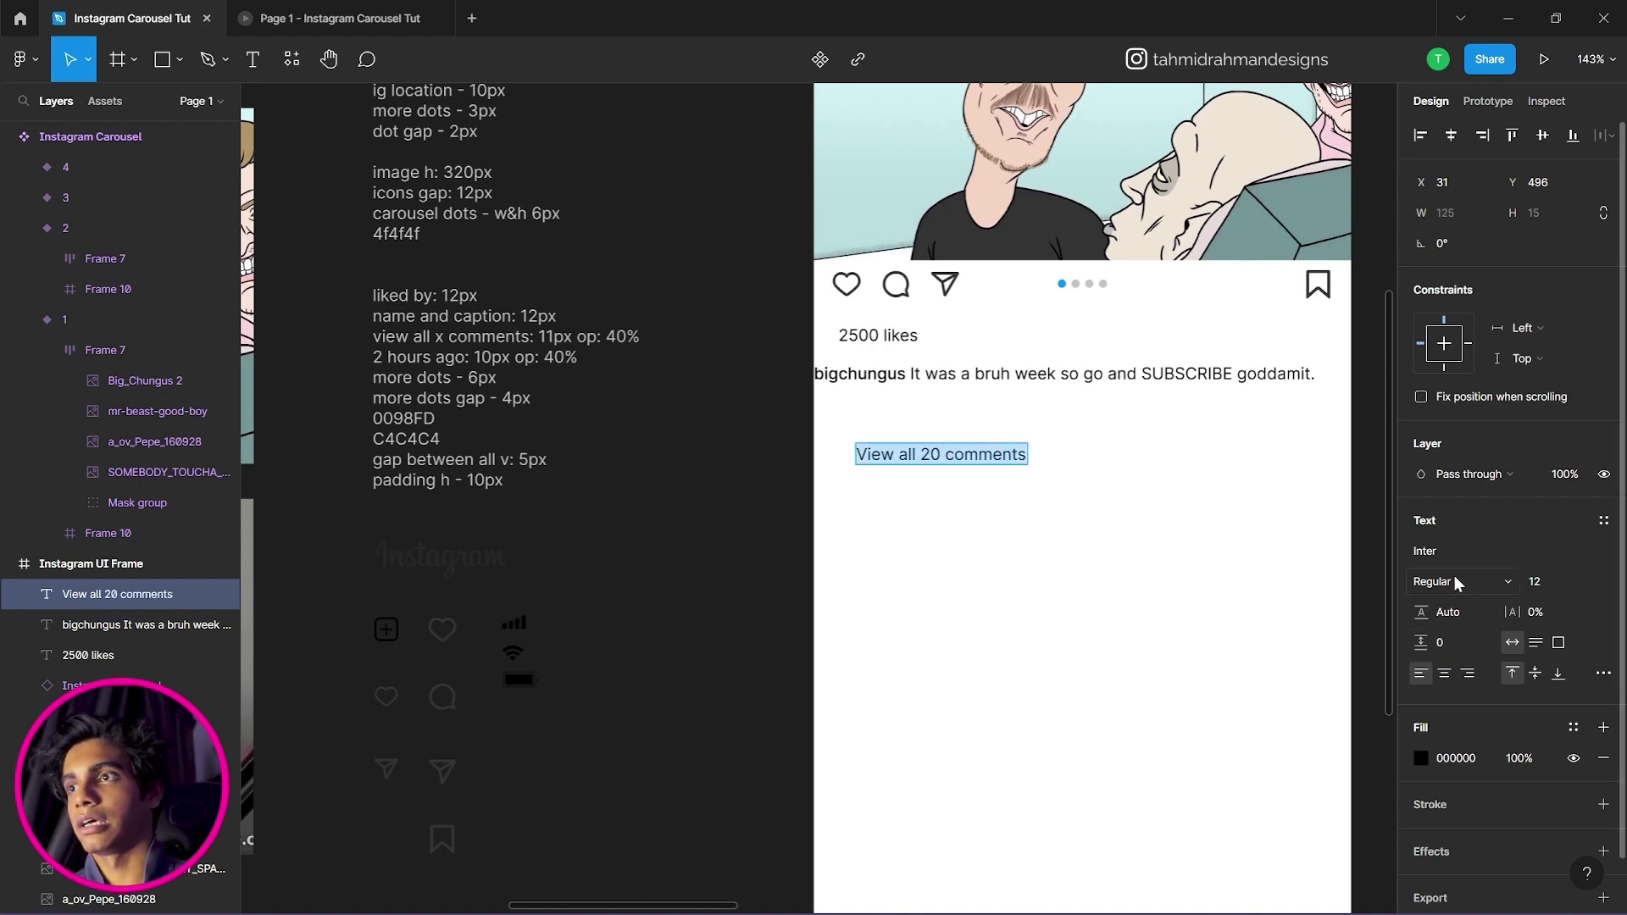
click(1539, 578)
text(11px)
key(Return)
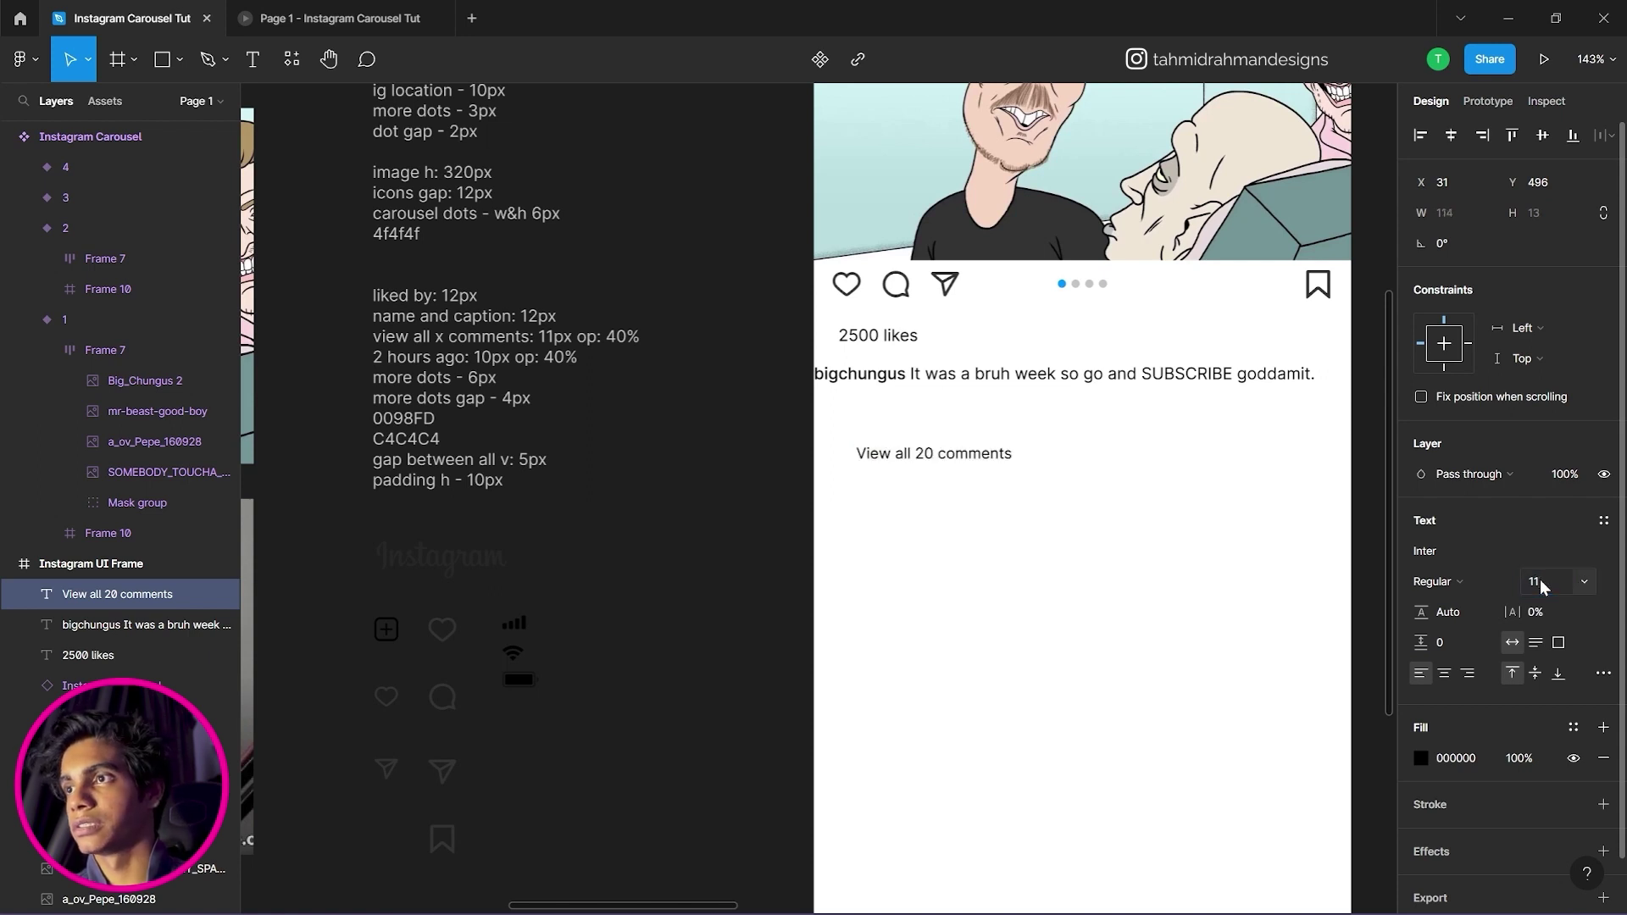
click(1518, 757)
text(40)
key(Return)
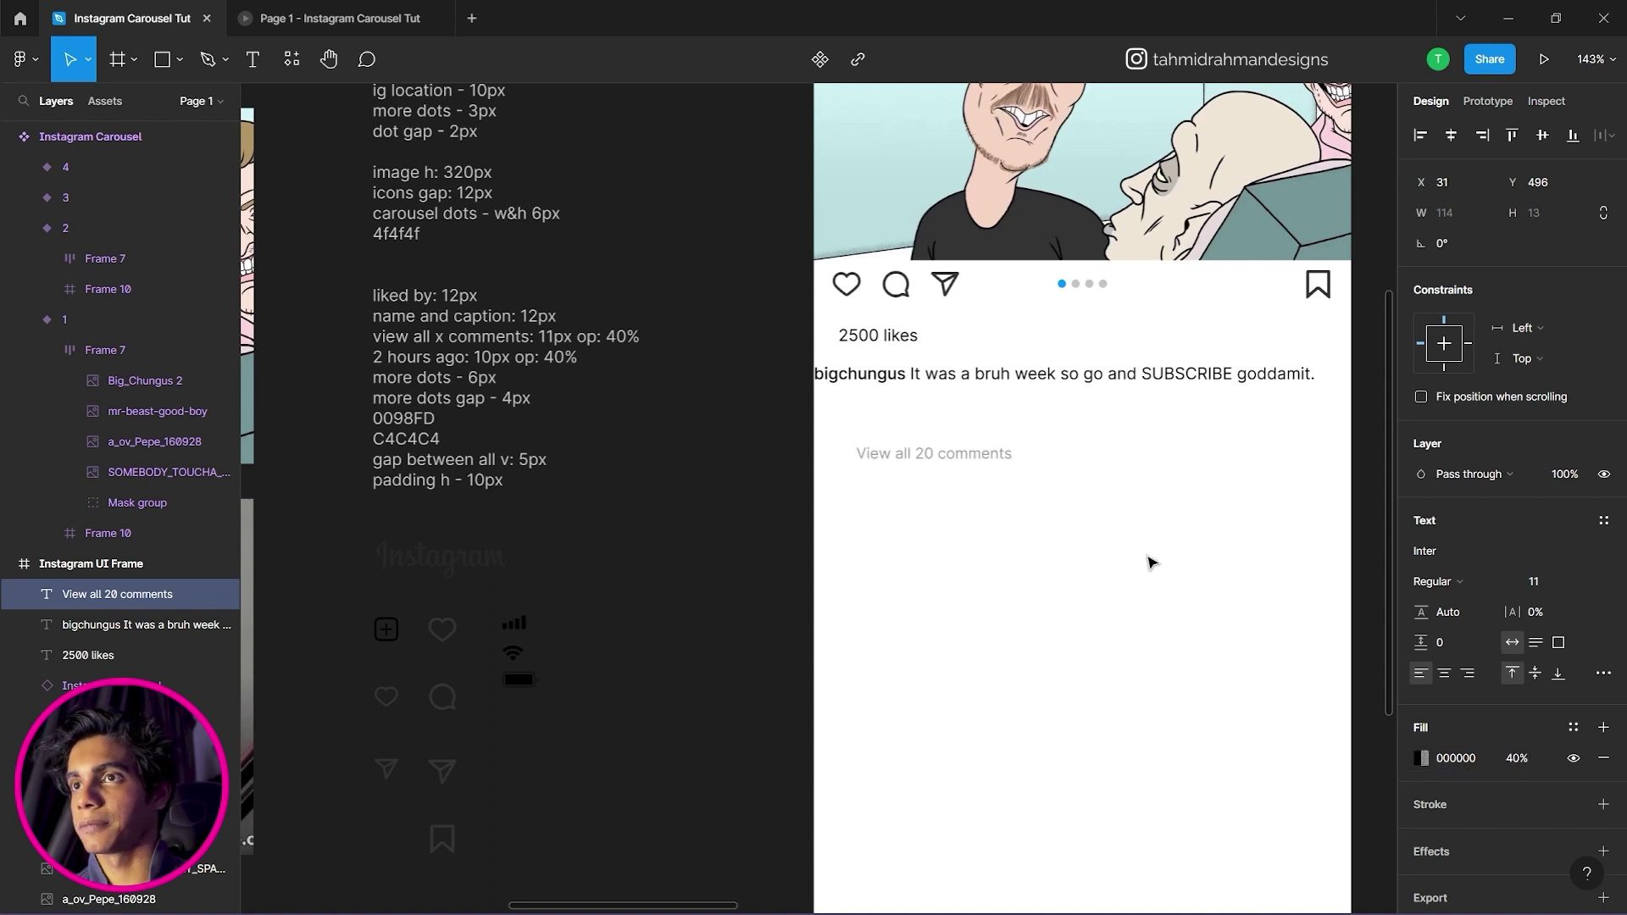
Move the View all 20 comments text to about X 12, Y 461, just below the caption.
click(1060, 454)
drag(973, 454, 949, 407)
click(1013, 418)
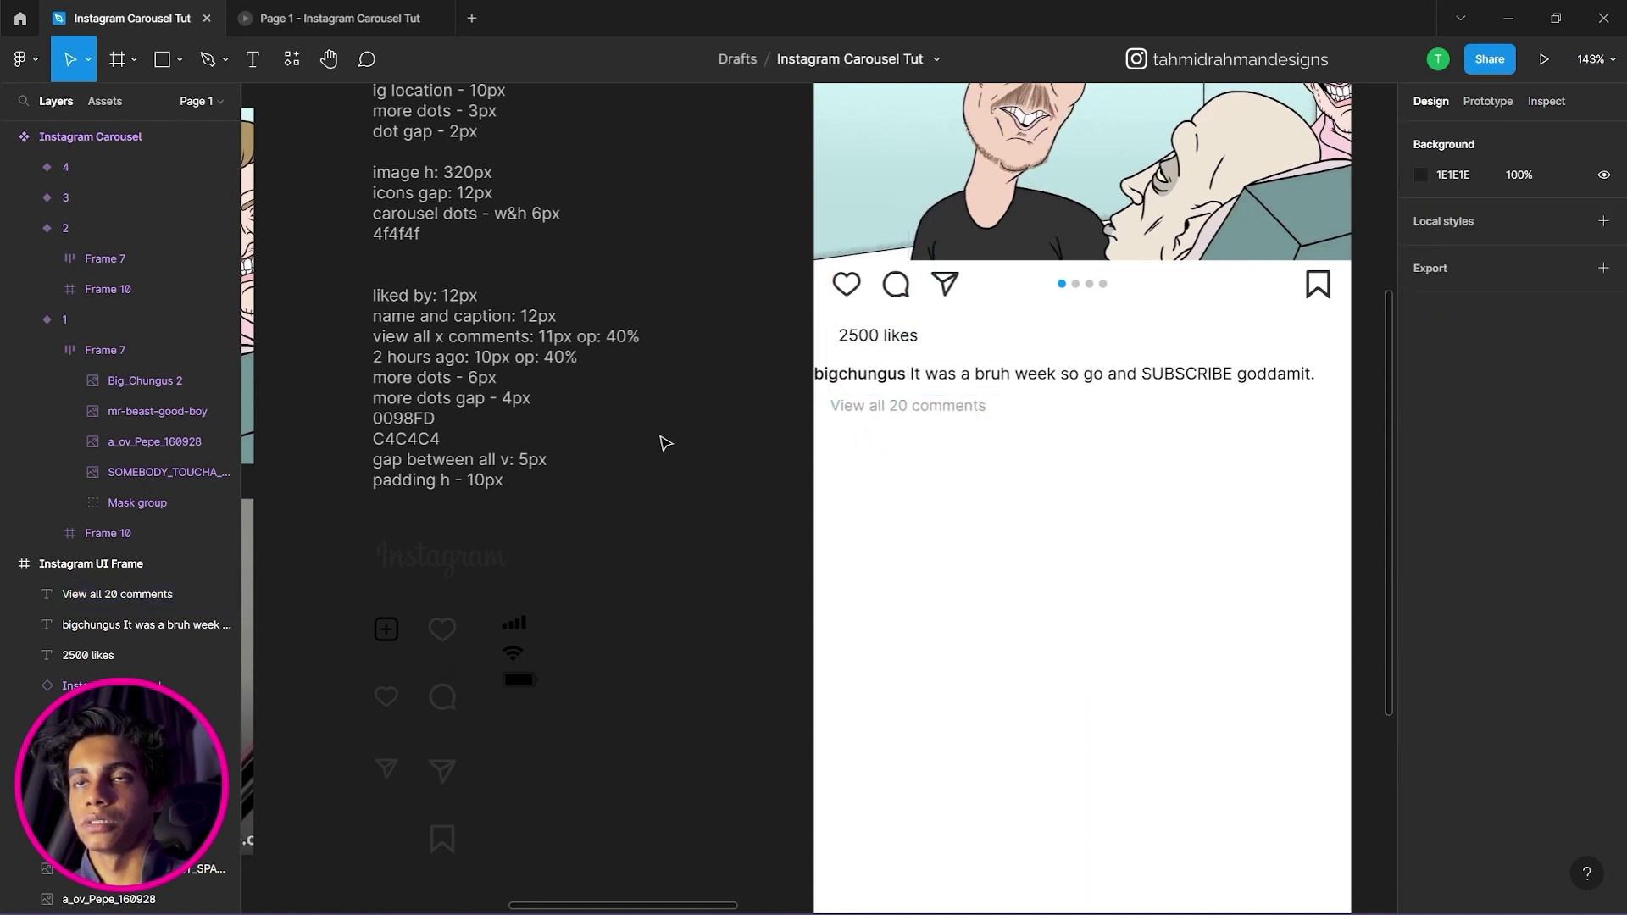
Duplicate the View all 20 comments text in place and add a "3 hours ago" text below it.
click(911, 413)
key(ctrl+d)
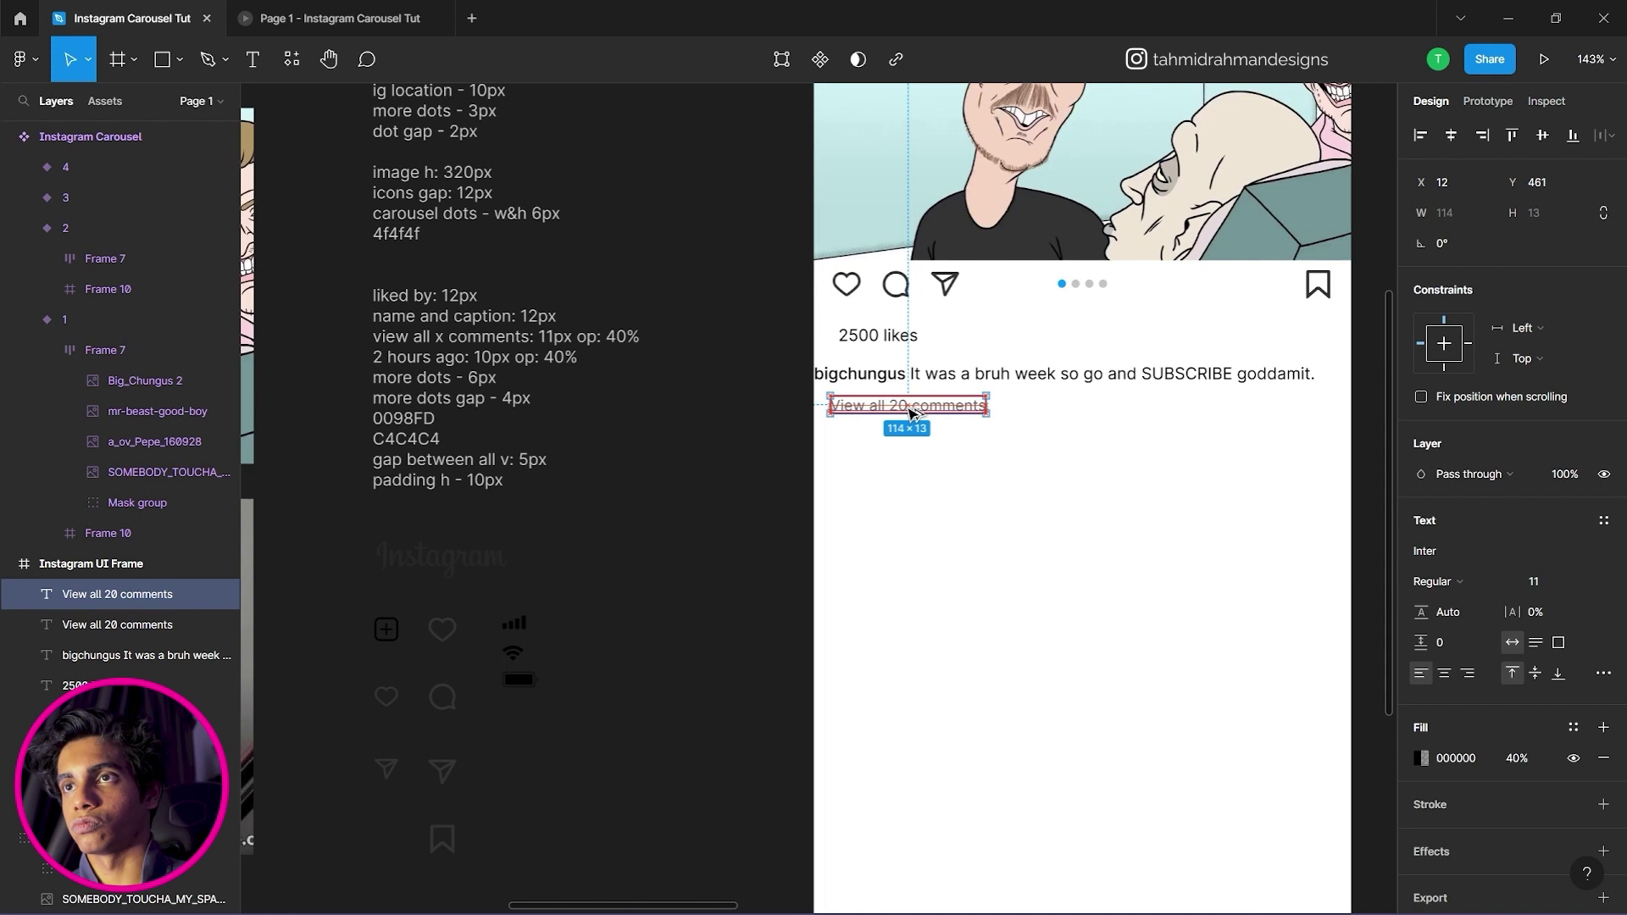
click(1000, 453)
click(254, 59)
click(858, 435)
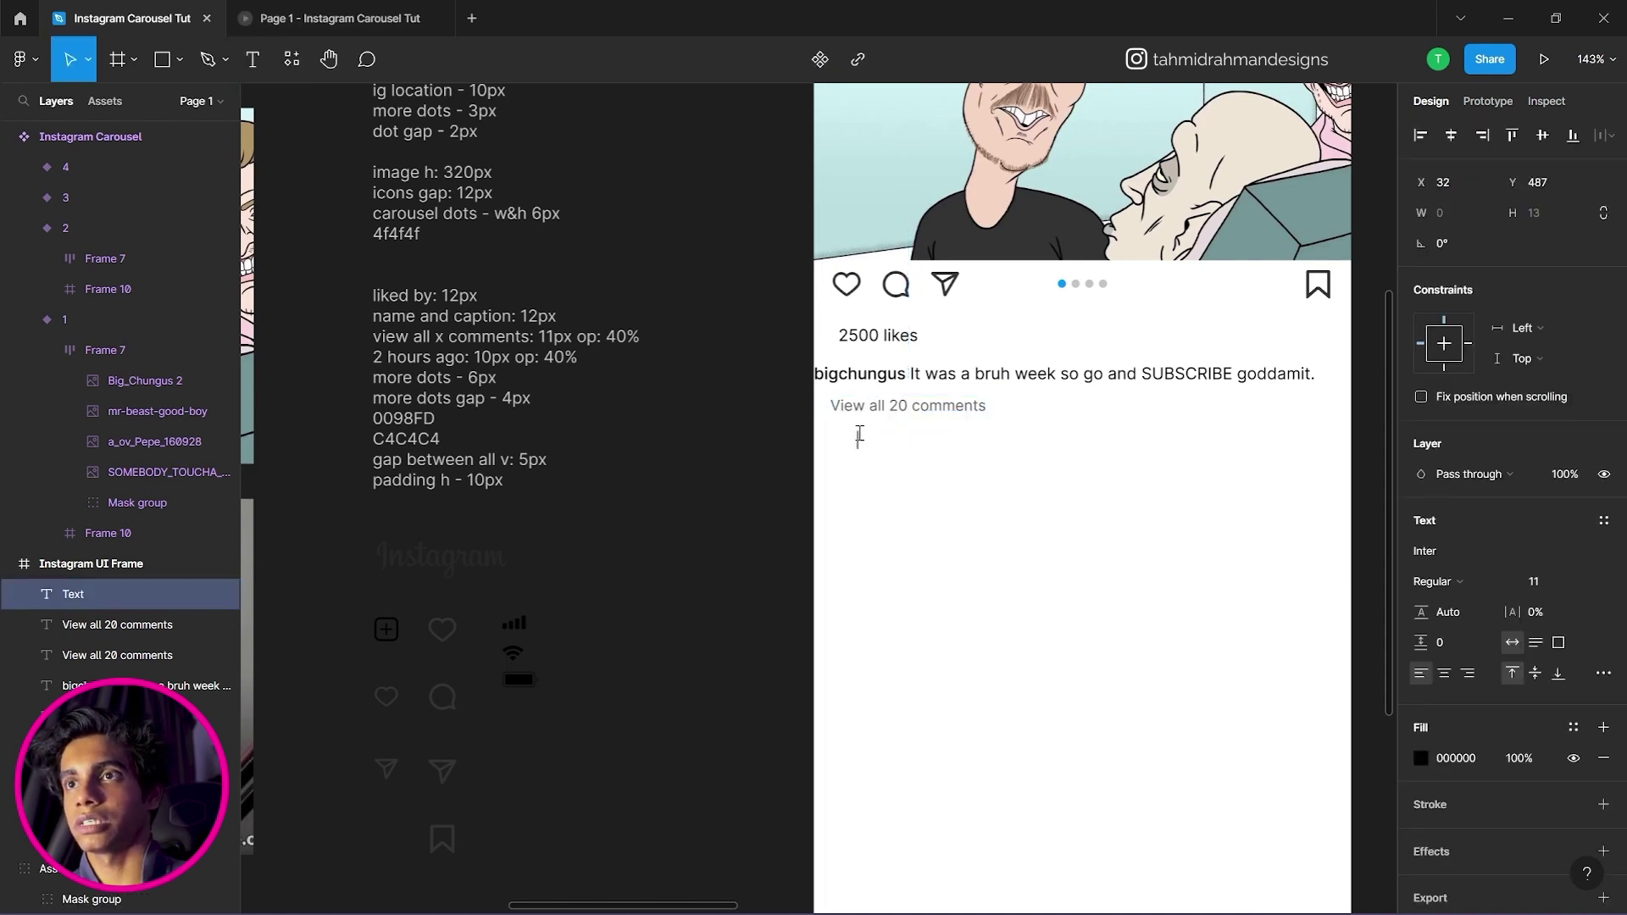
text(3 hour)
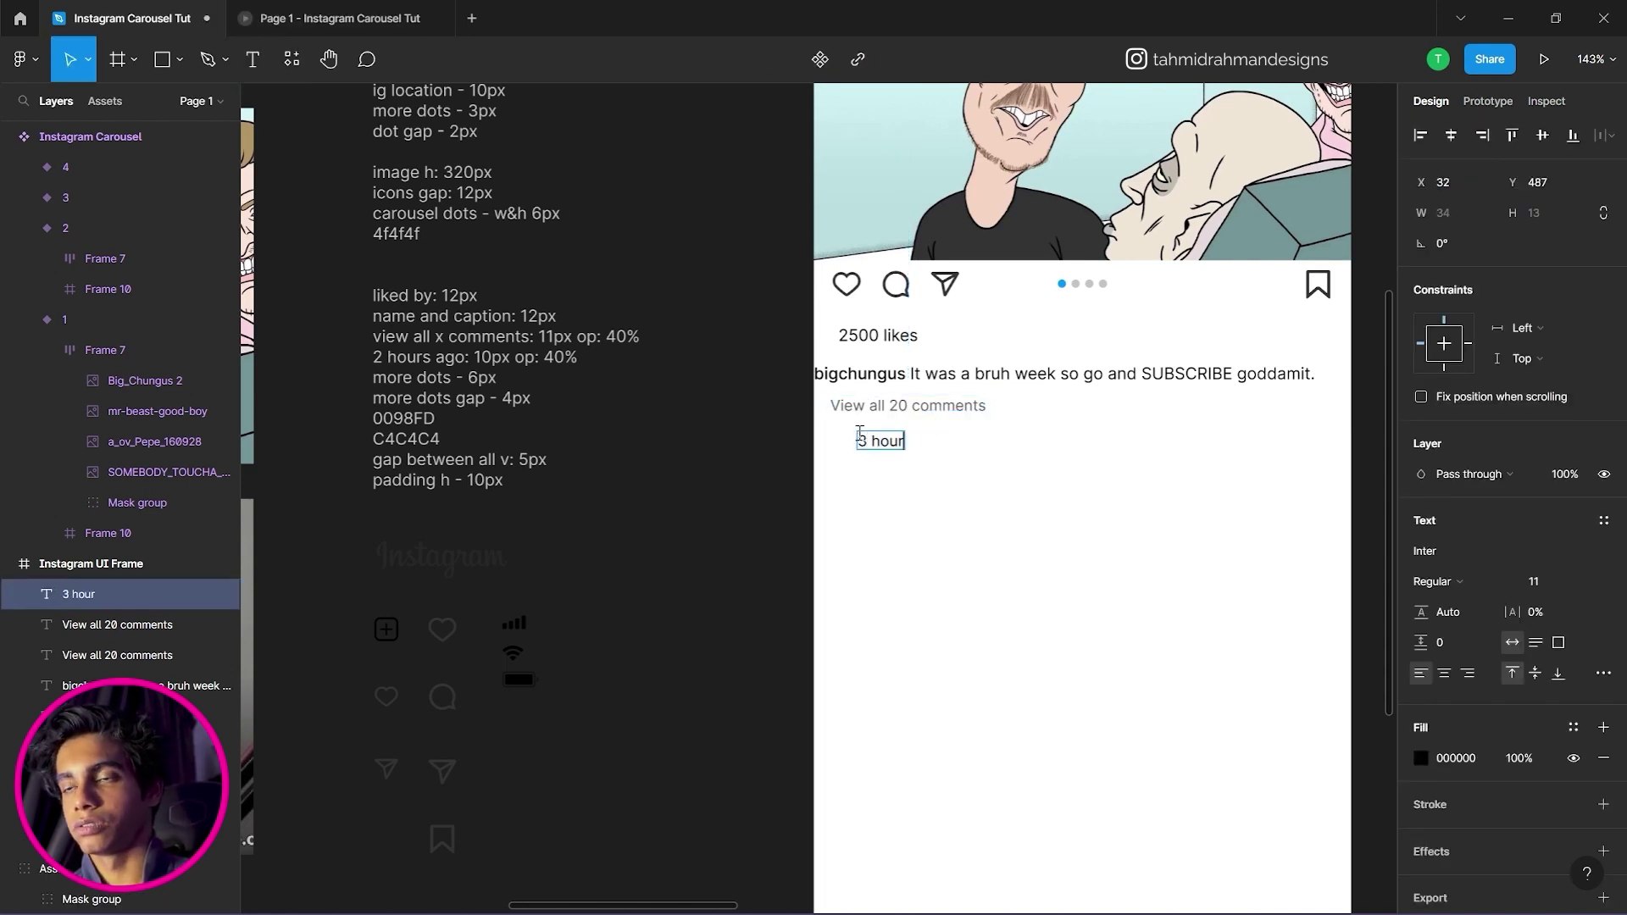
text(s agho)
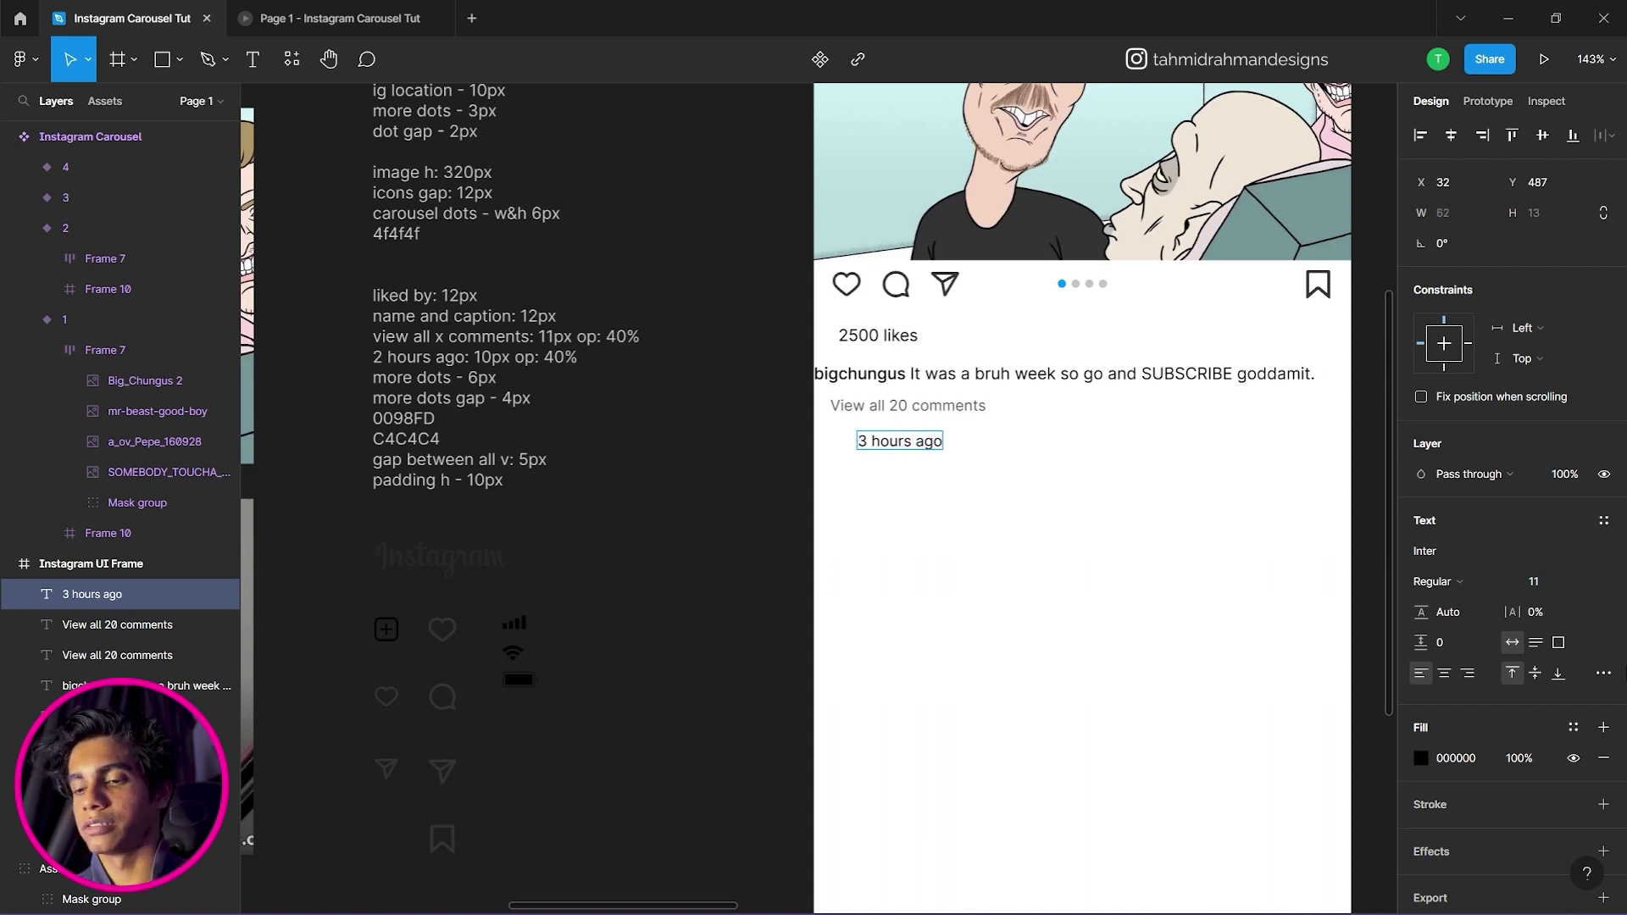
Set the 3 hours ago text to font size 10 and its fill opacity to 40%.
key(ctrl+a)
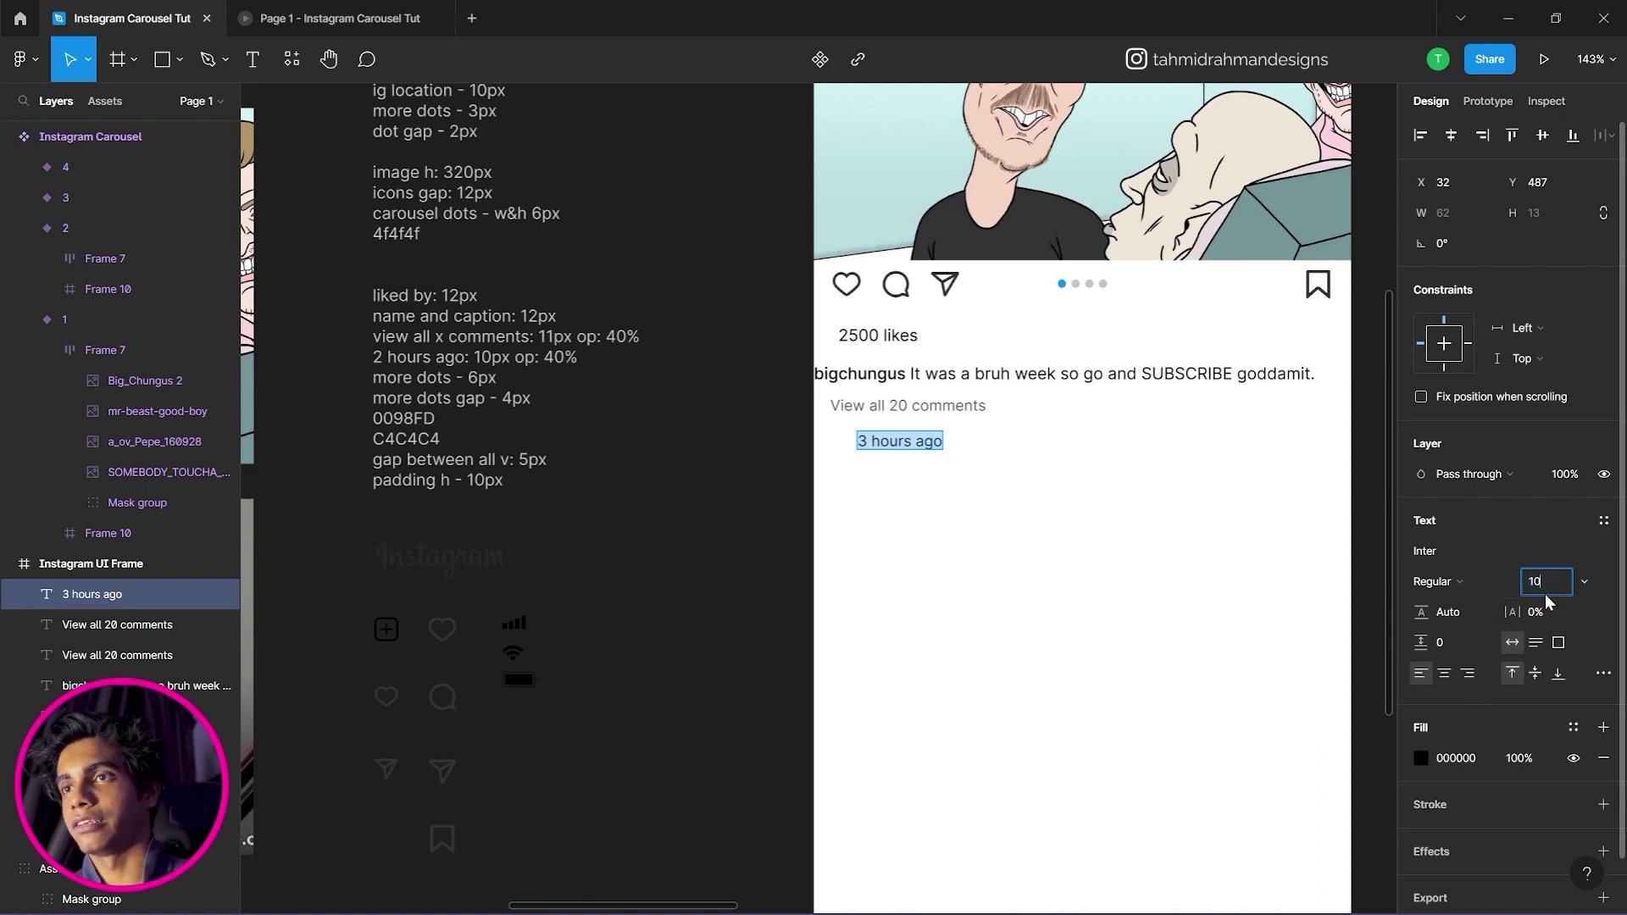
click(1525, 756)
text(4)
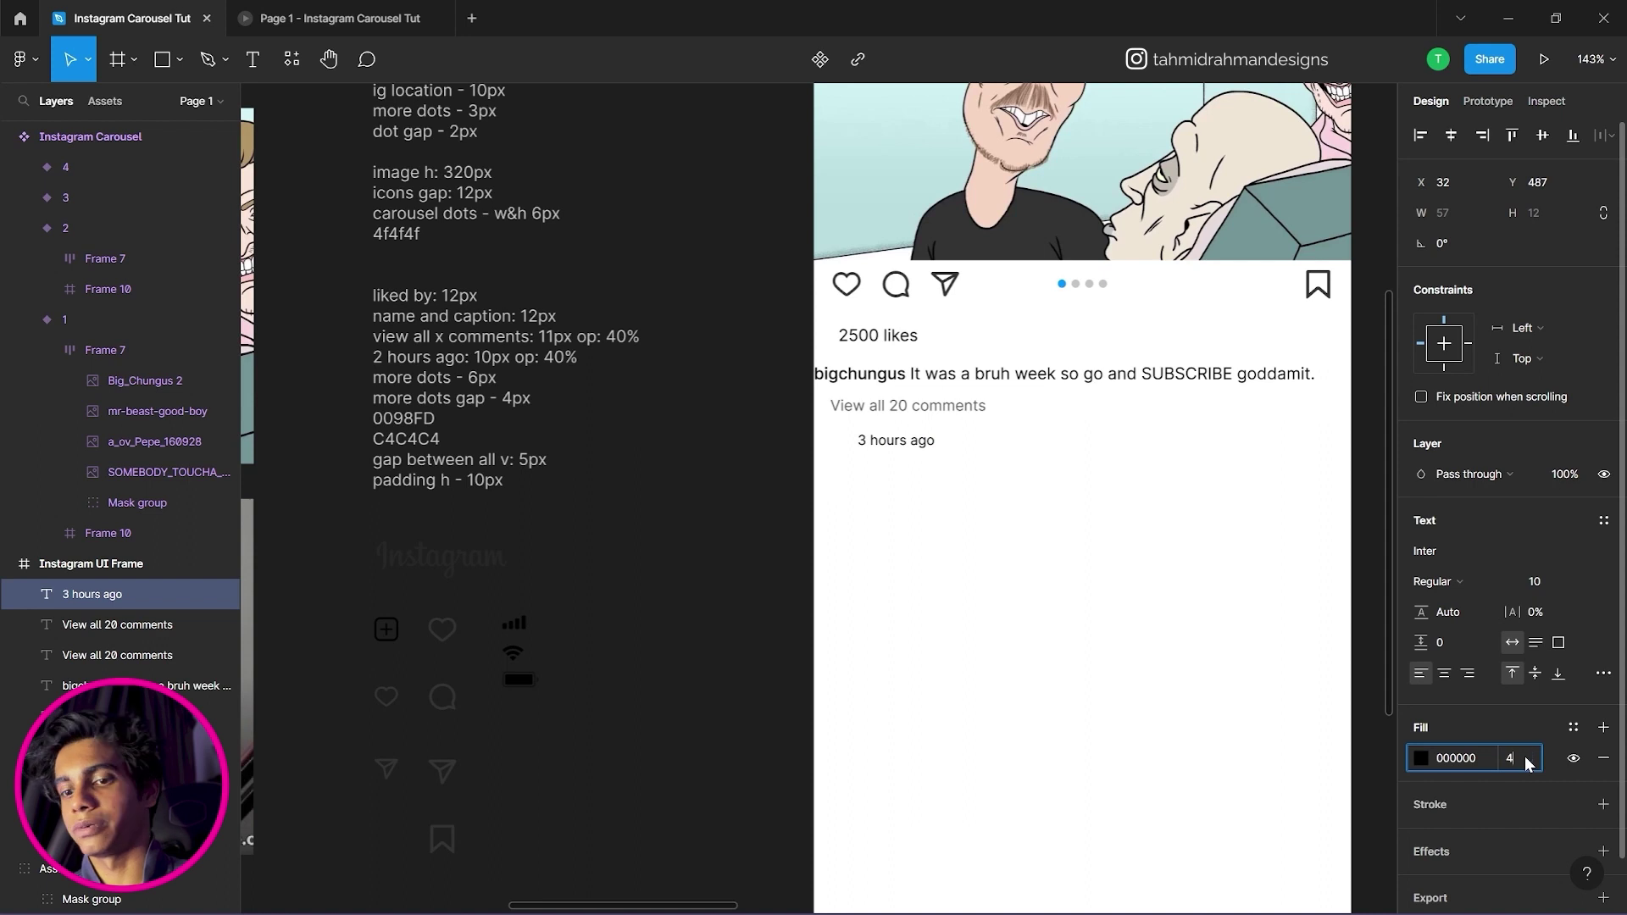
text(0)
key(Return)
click(943, 458)
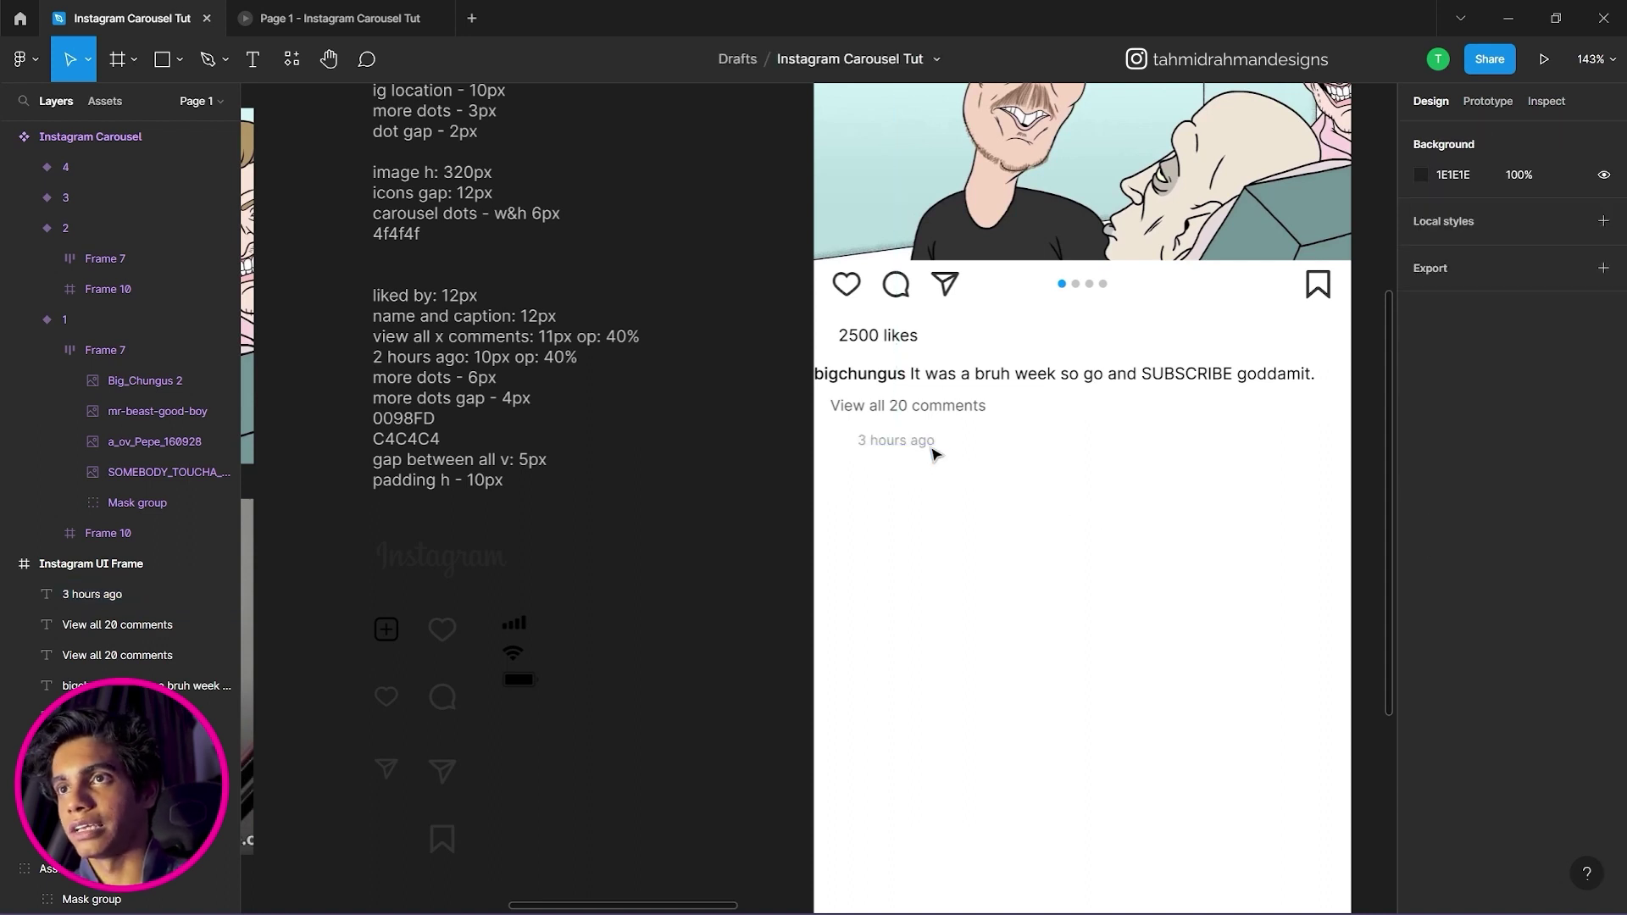
click(926, 408)
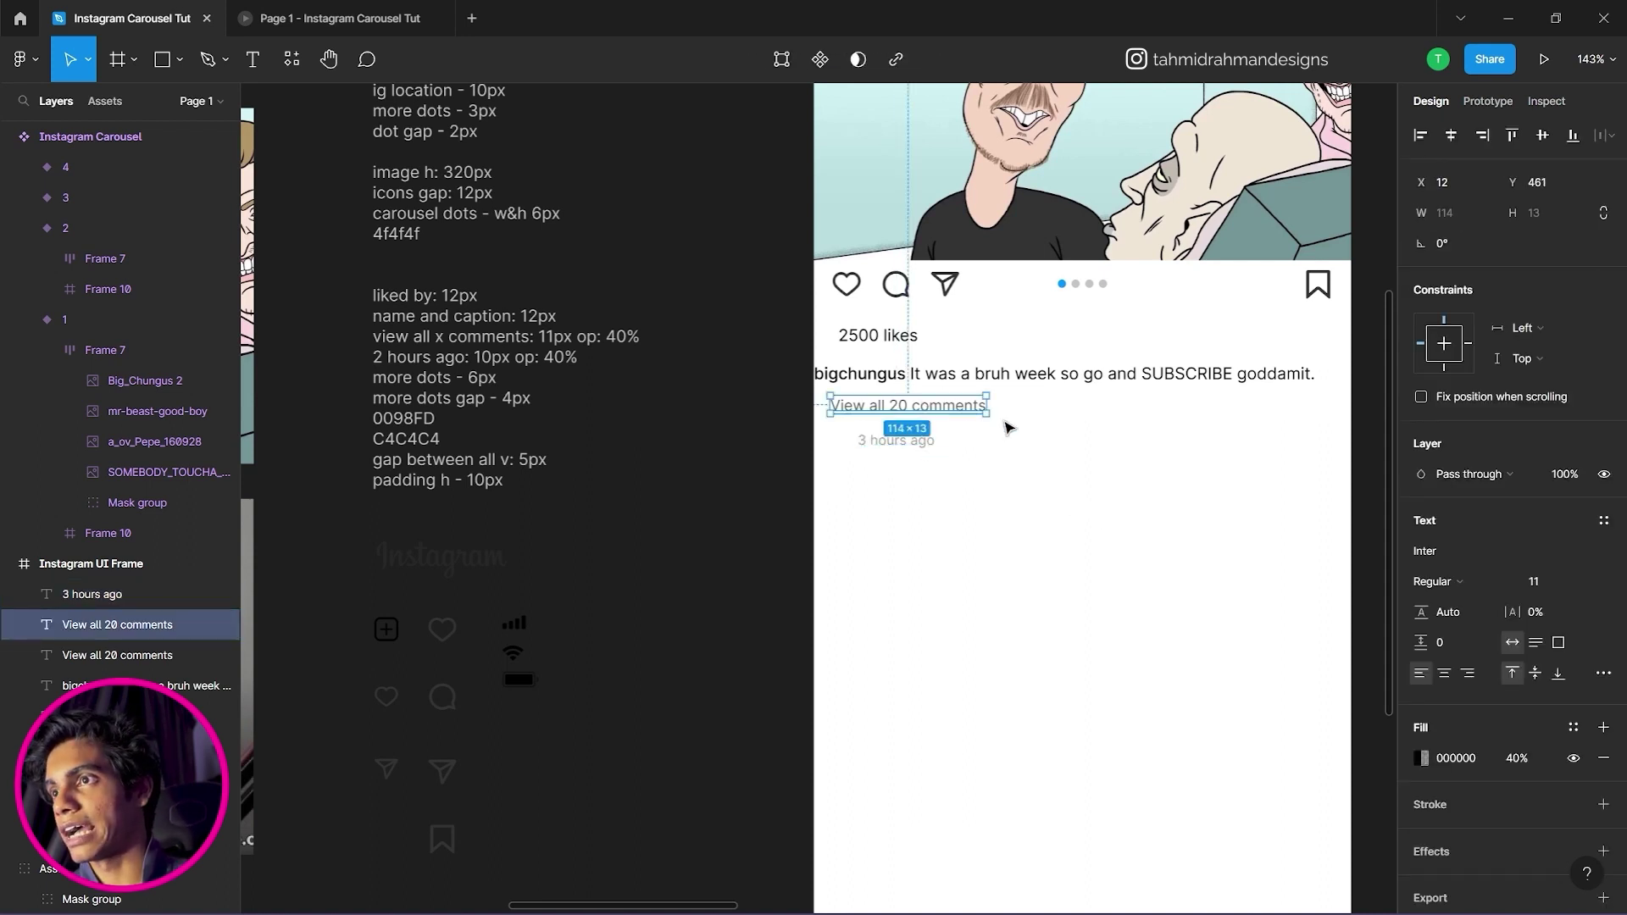
click(890, 454)
click(983, 496)
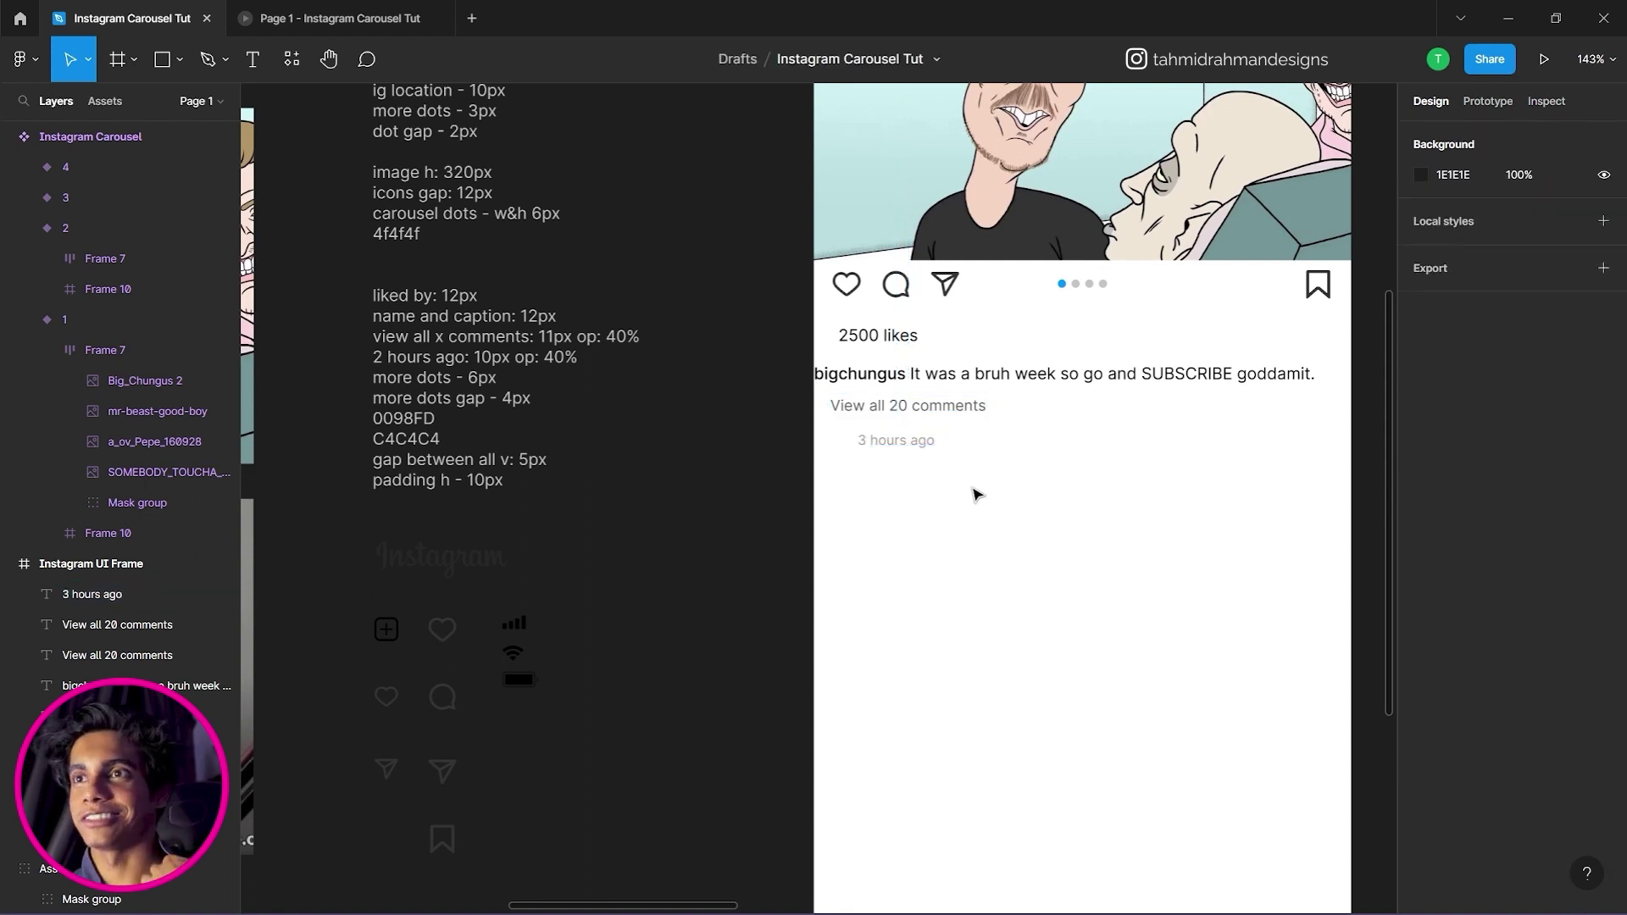
Wrap the 2500 likes text in an auto layout frame with item spacing and both paddings set to 0.
click(880, 337)
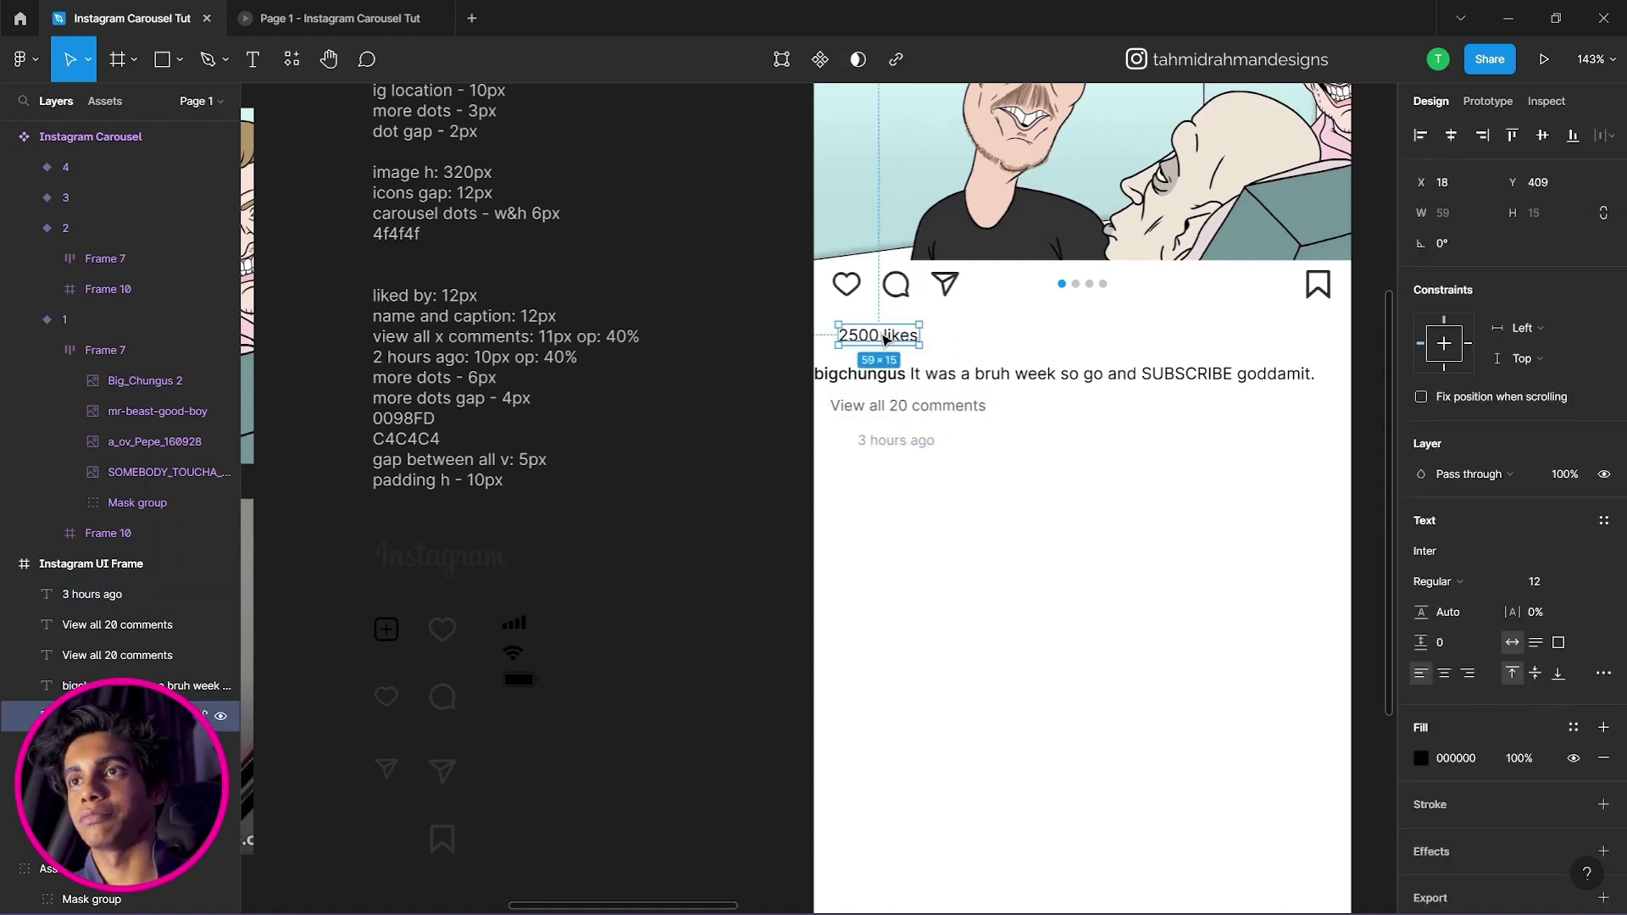
right_click(878, 332)
click(966, 670)
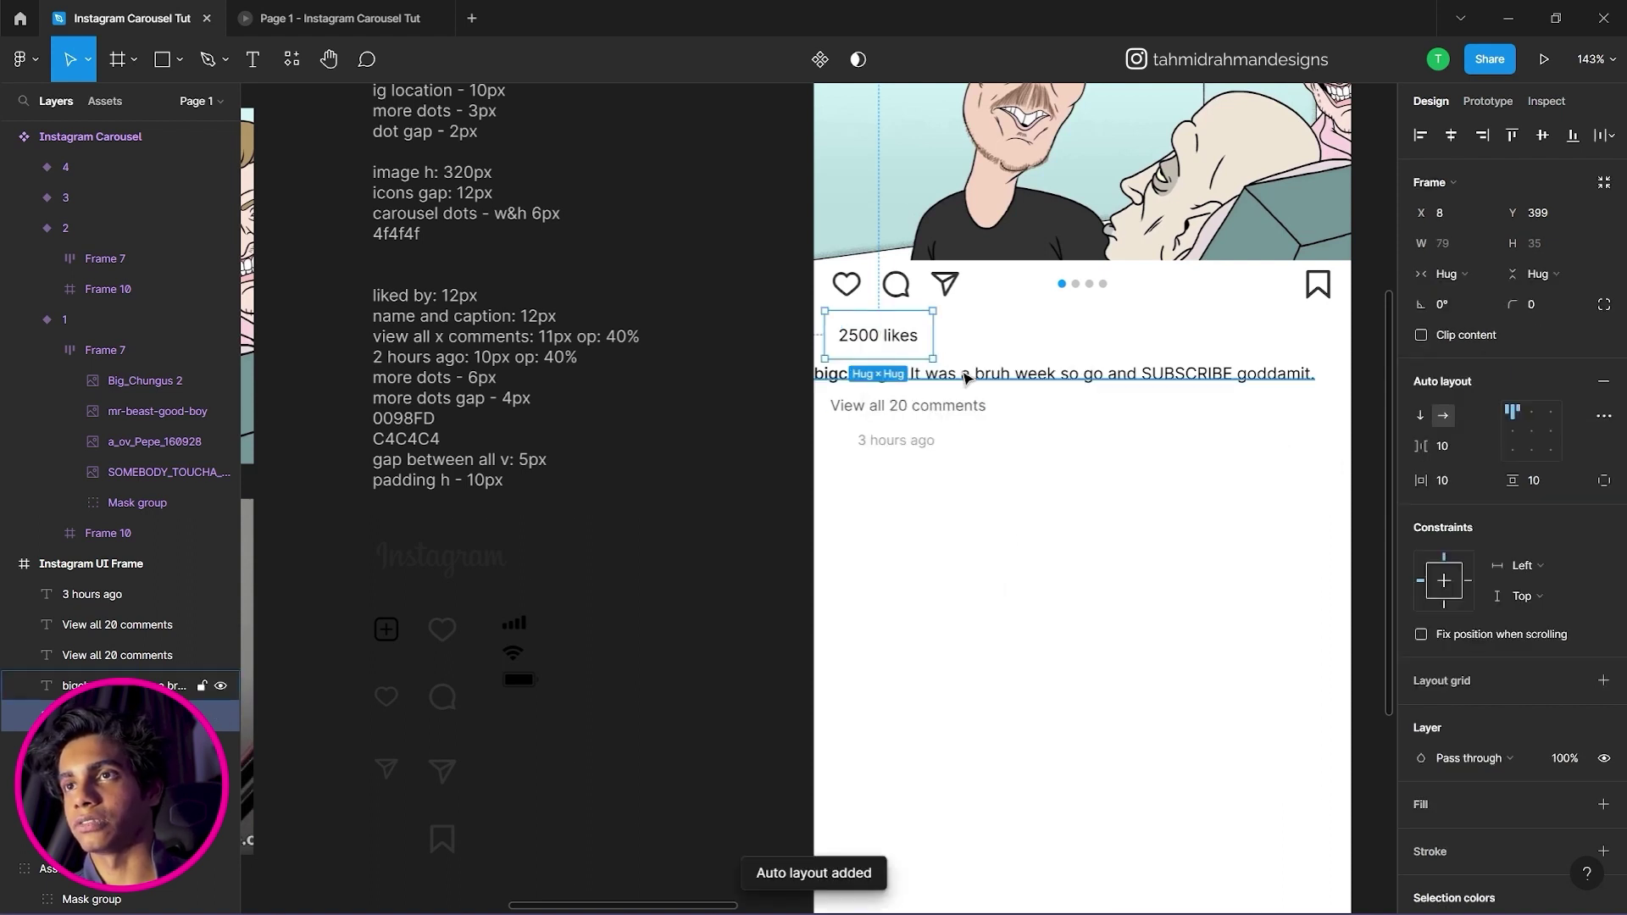
scroll(1271, 508, right, 5)
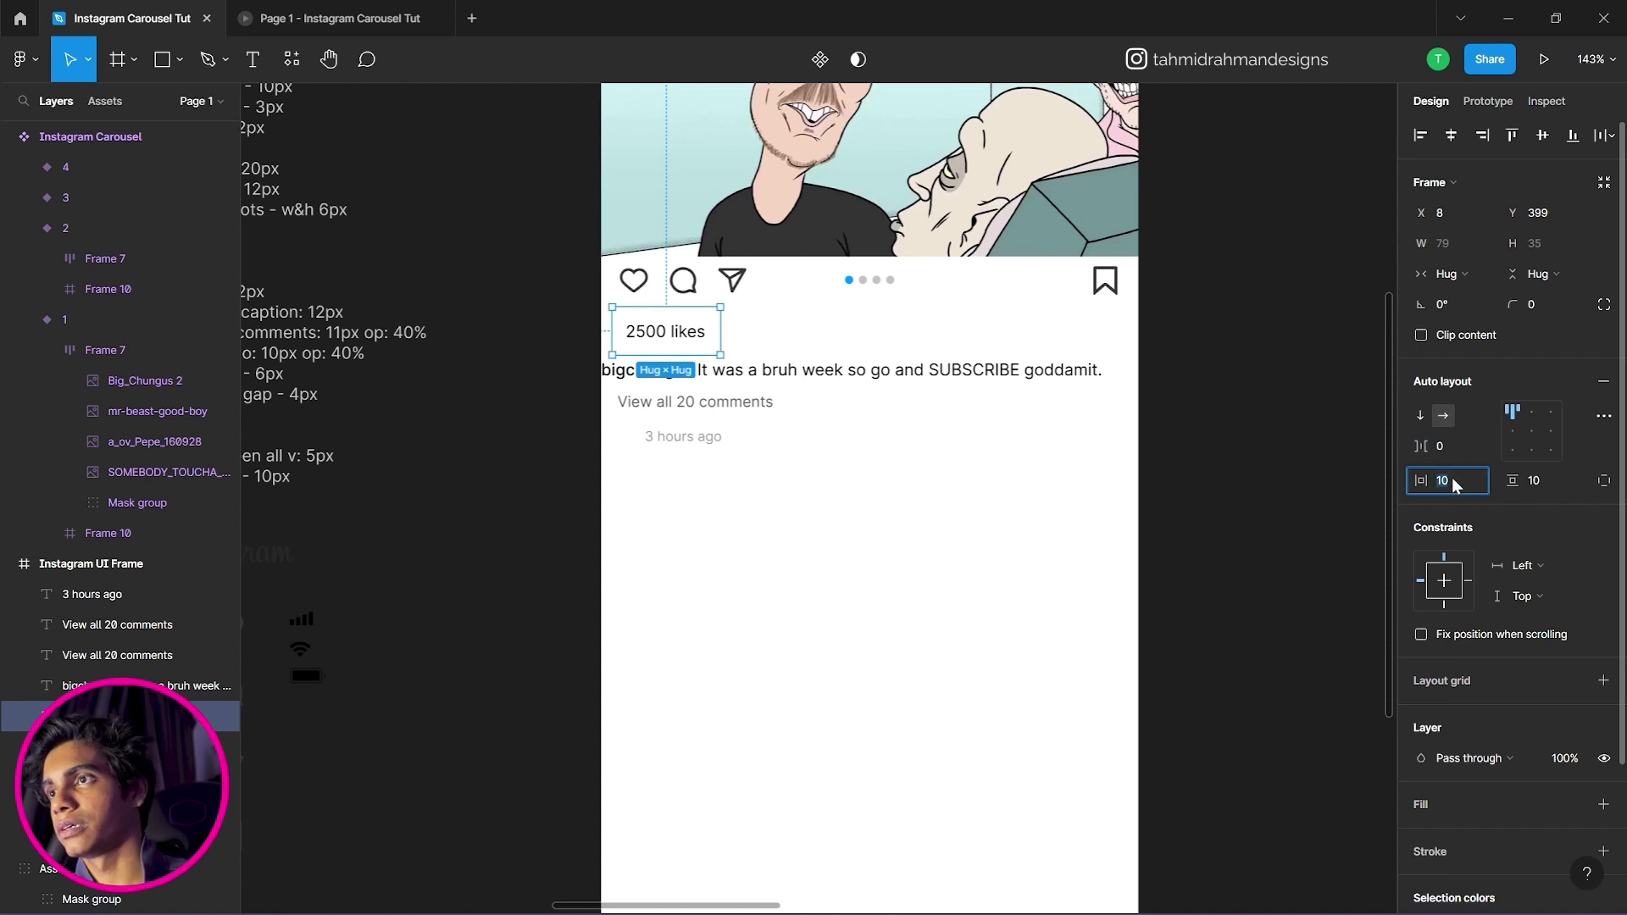
text(0)
click(1538, 486)
text(0)
key(Return)
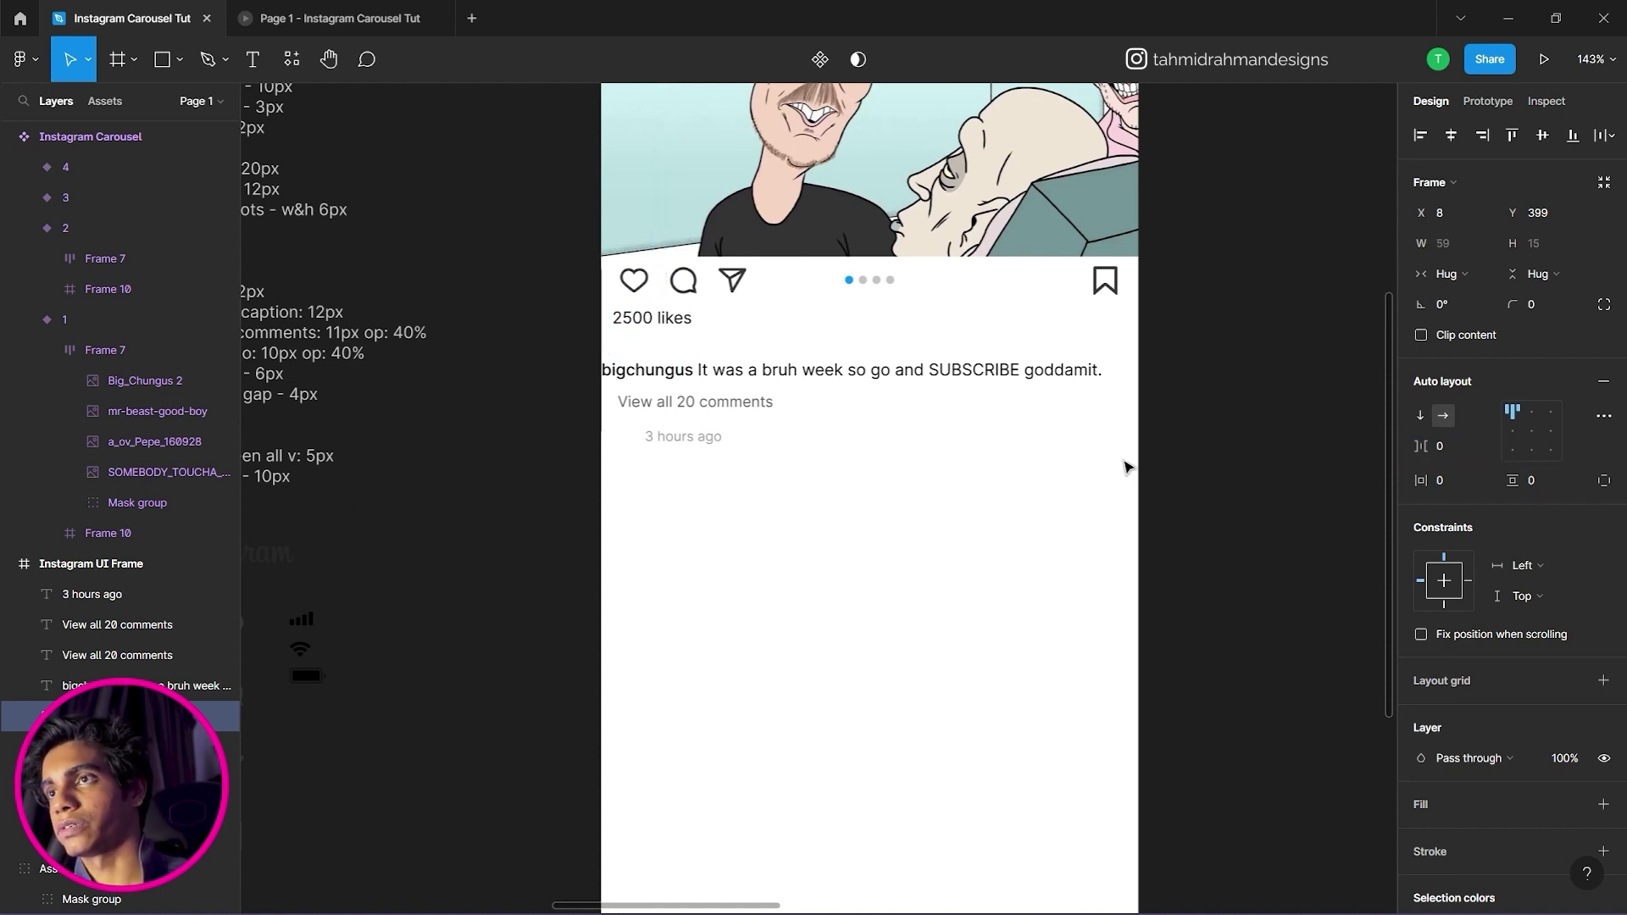
Stretch the 2500 likes frame across the full UI frame, to X 0 and a width of 393.
drag(694, 318, 1139, 317)
drag(612, 317, 601, 317)
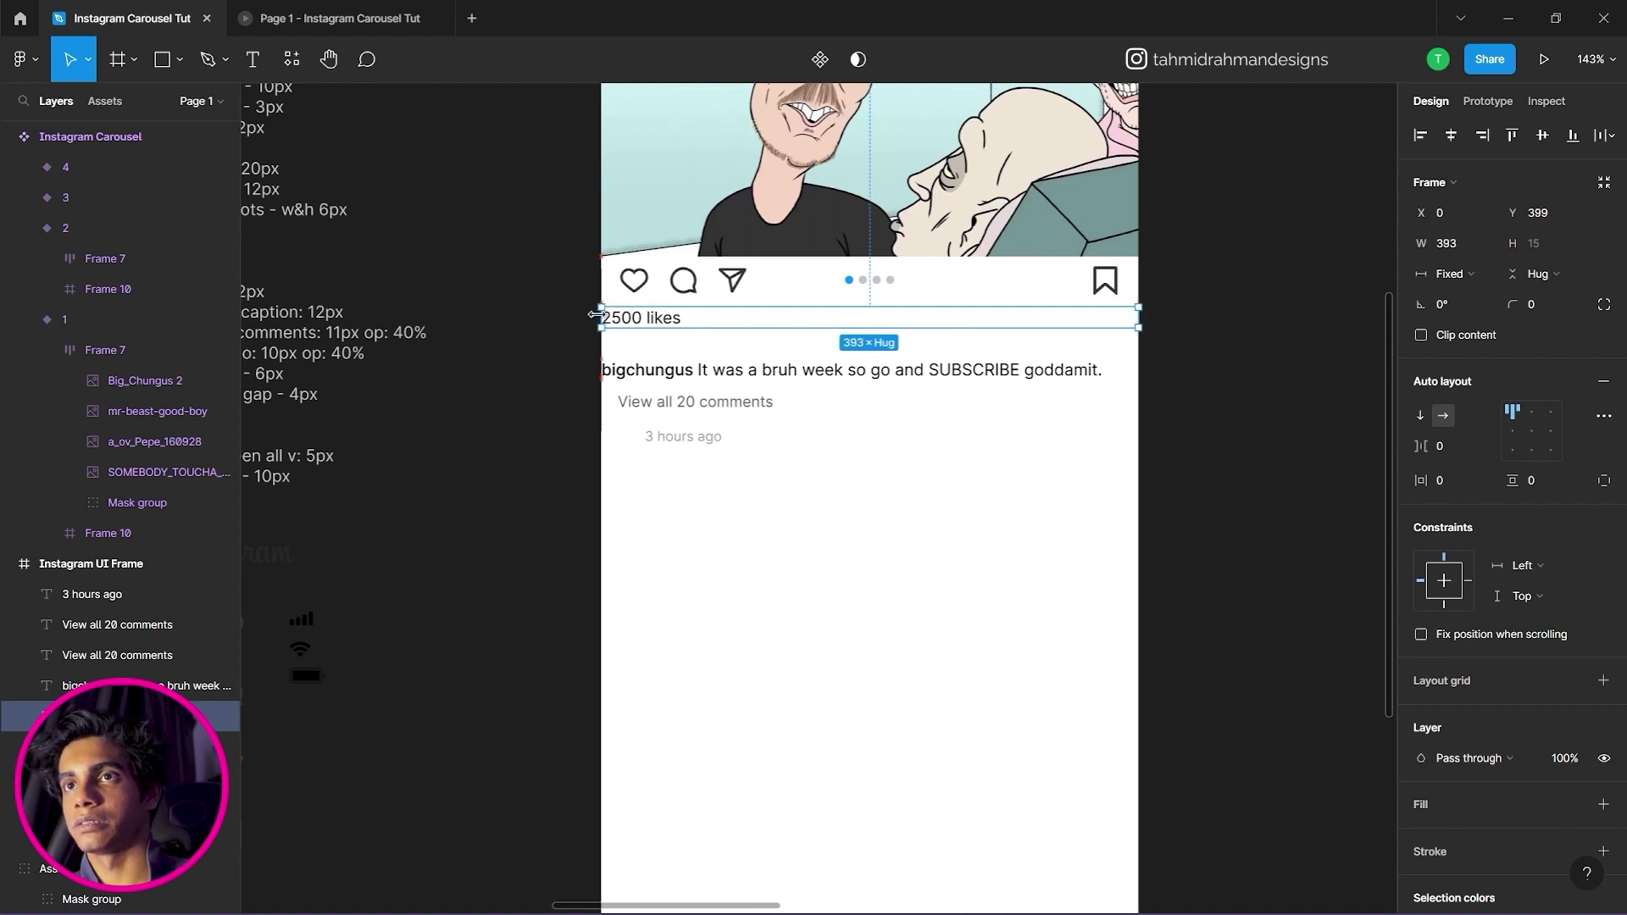
click(1445, 445)
text(auto)
key(Return)
key(ctrl+z)
click(1008, 442)
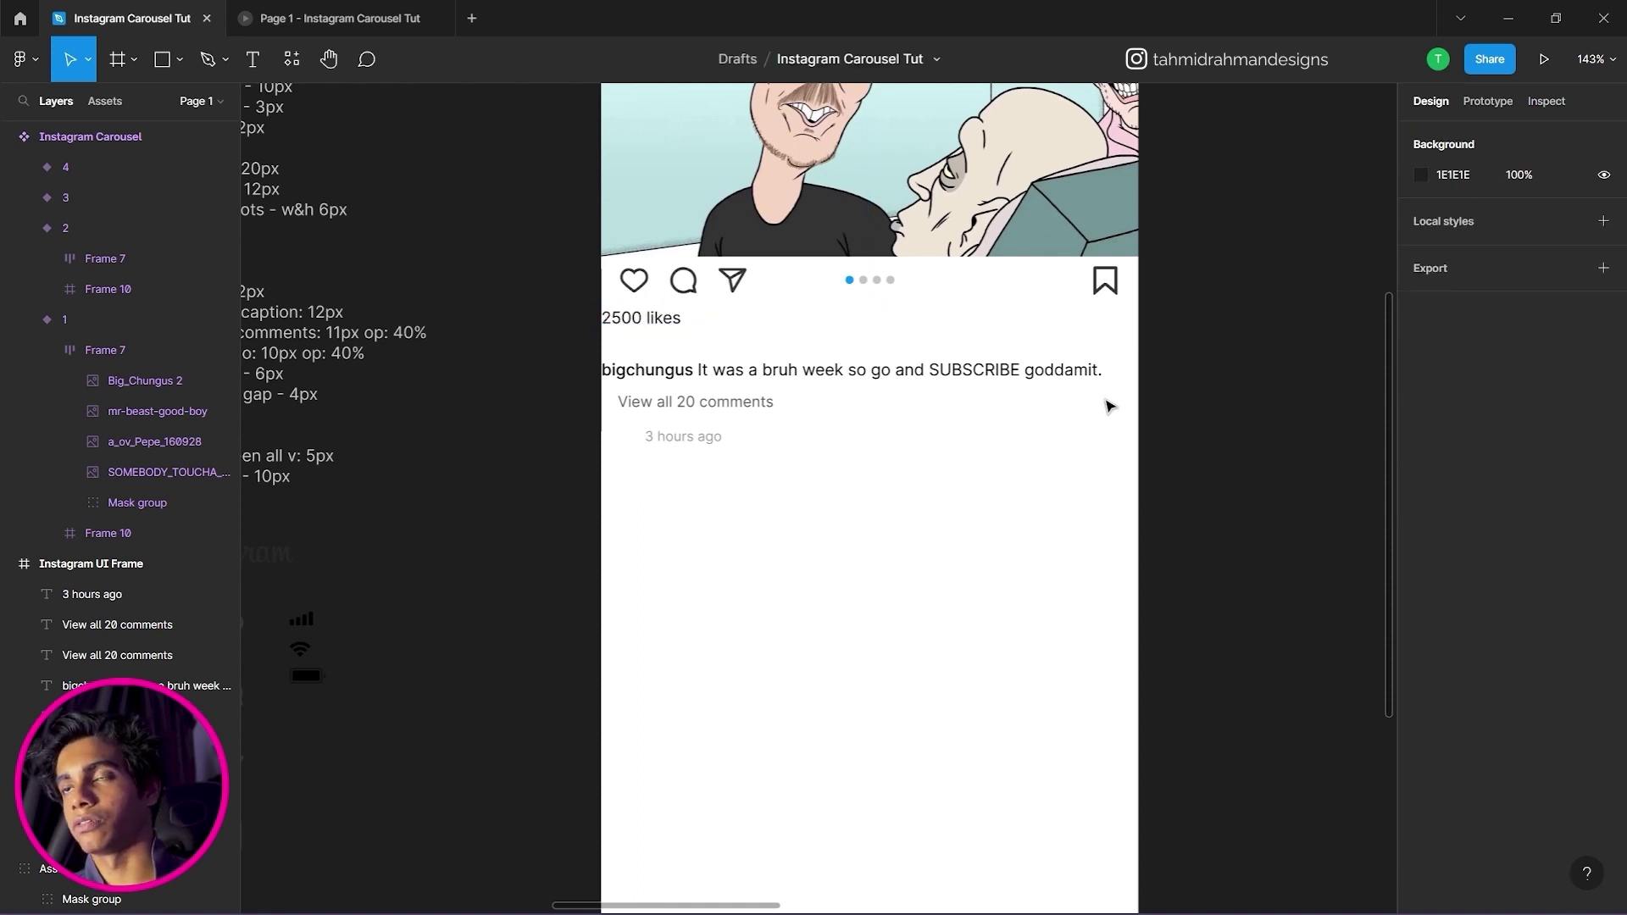
click(643, 317)
Wrap the bigchungus caption in an auto layout frame with item spacing and both paddings set to 0.
click(723, 382)
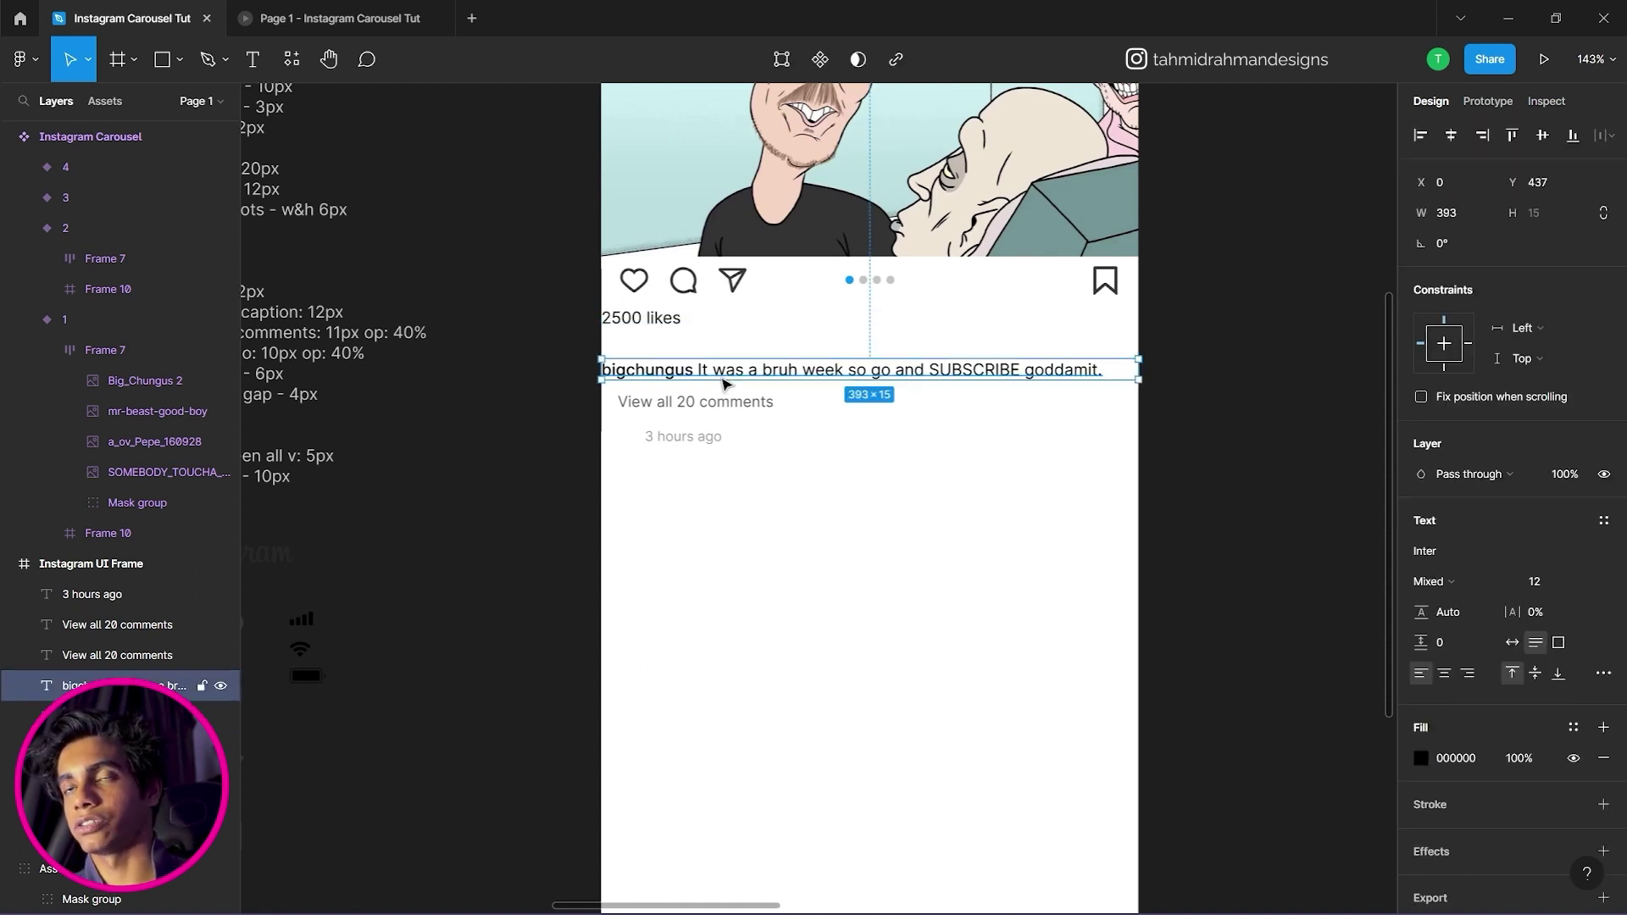
right_click(936, 382)
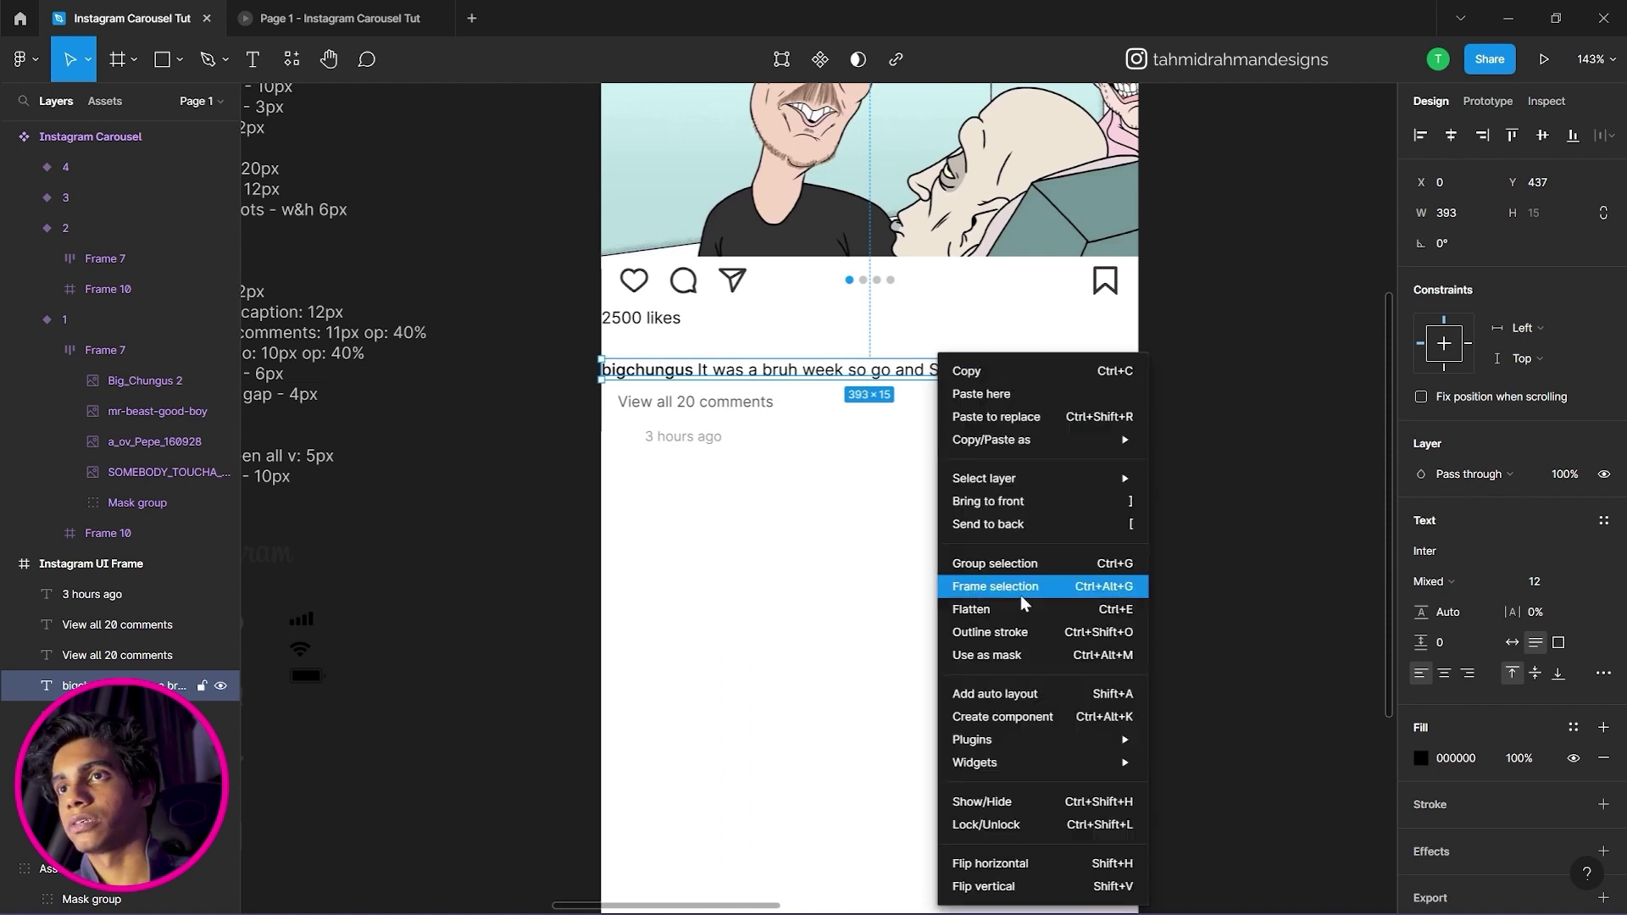
click(1020, 690)
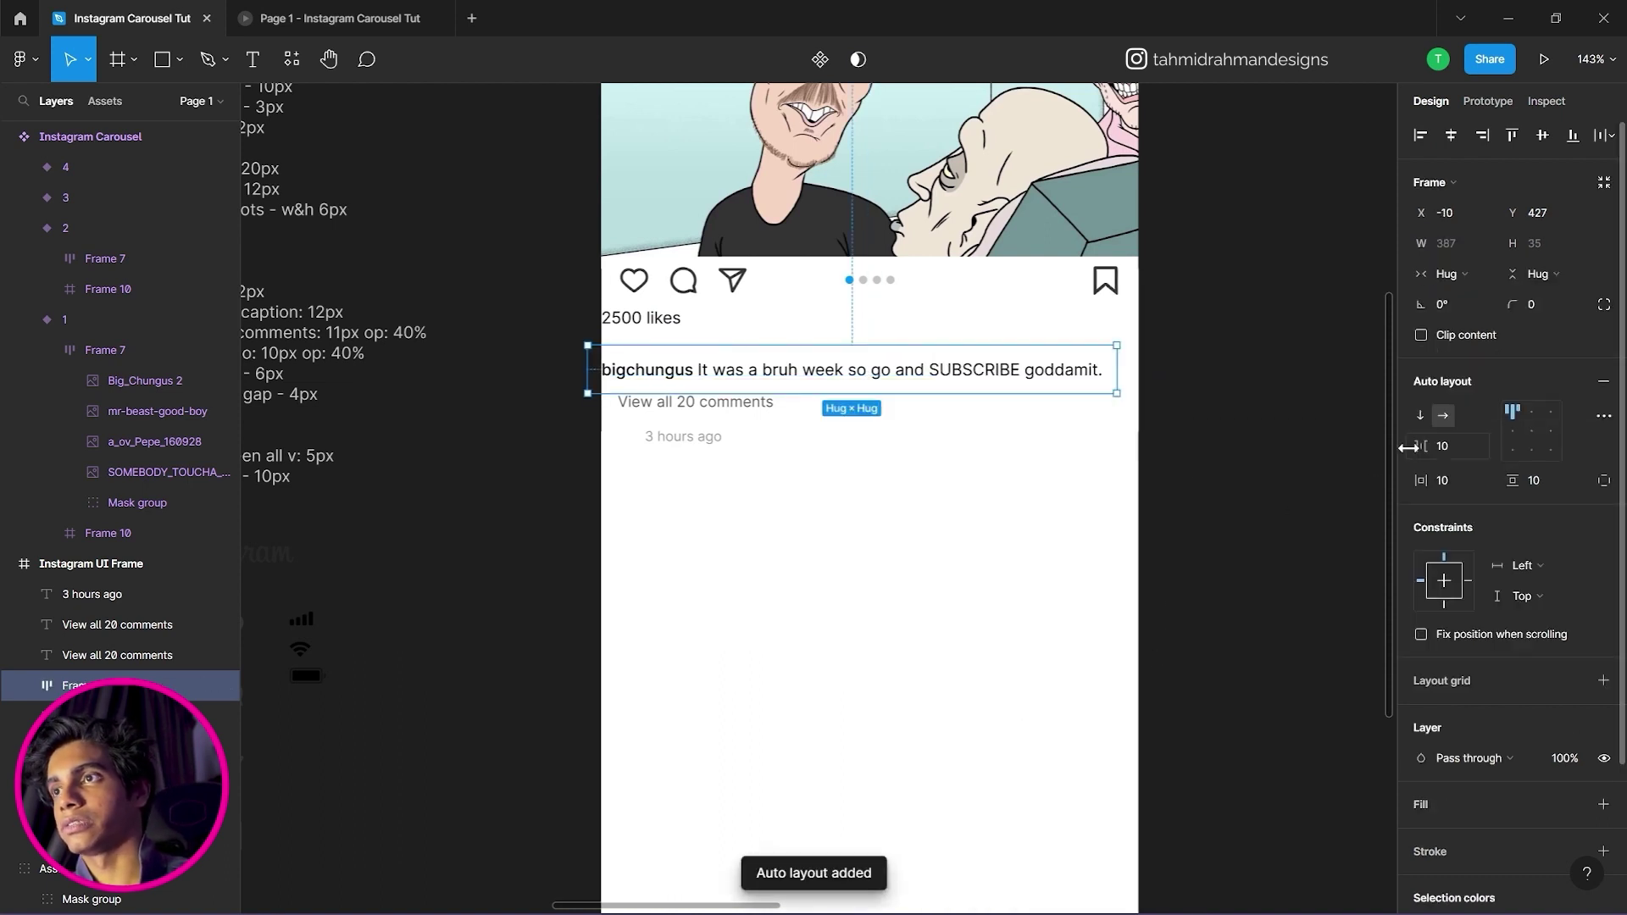
key(Return)
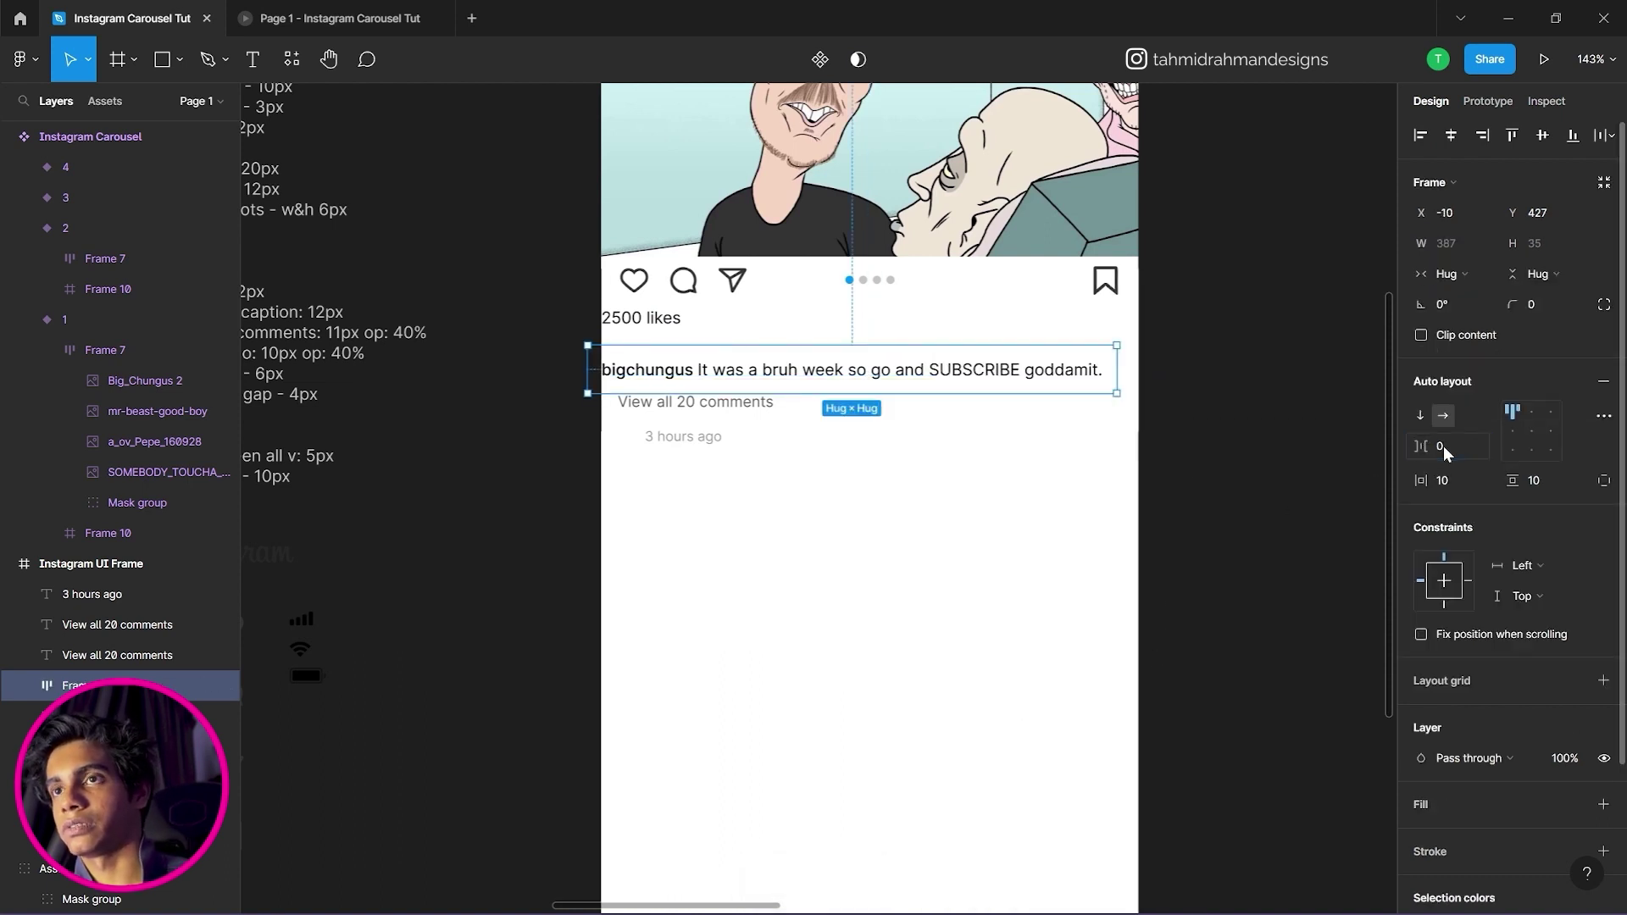
click(1454, 480)
text(0)
click(1535, 480)
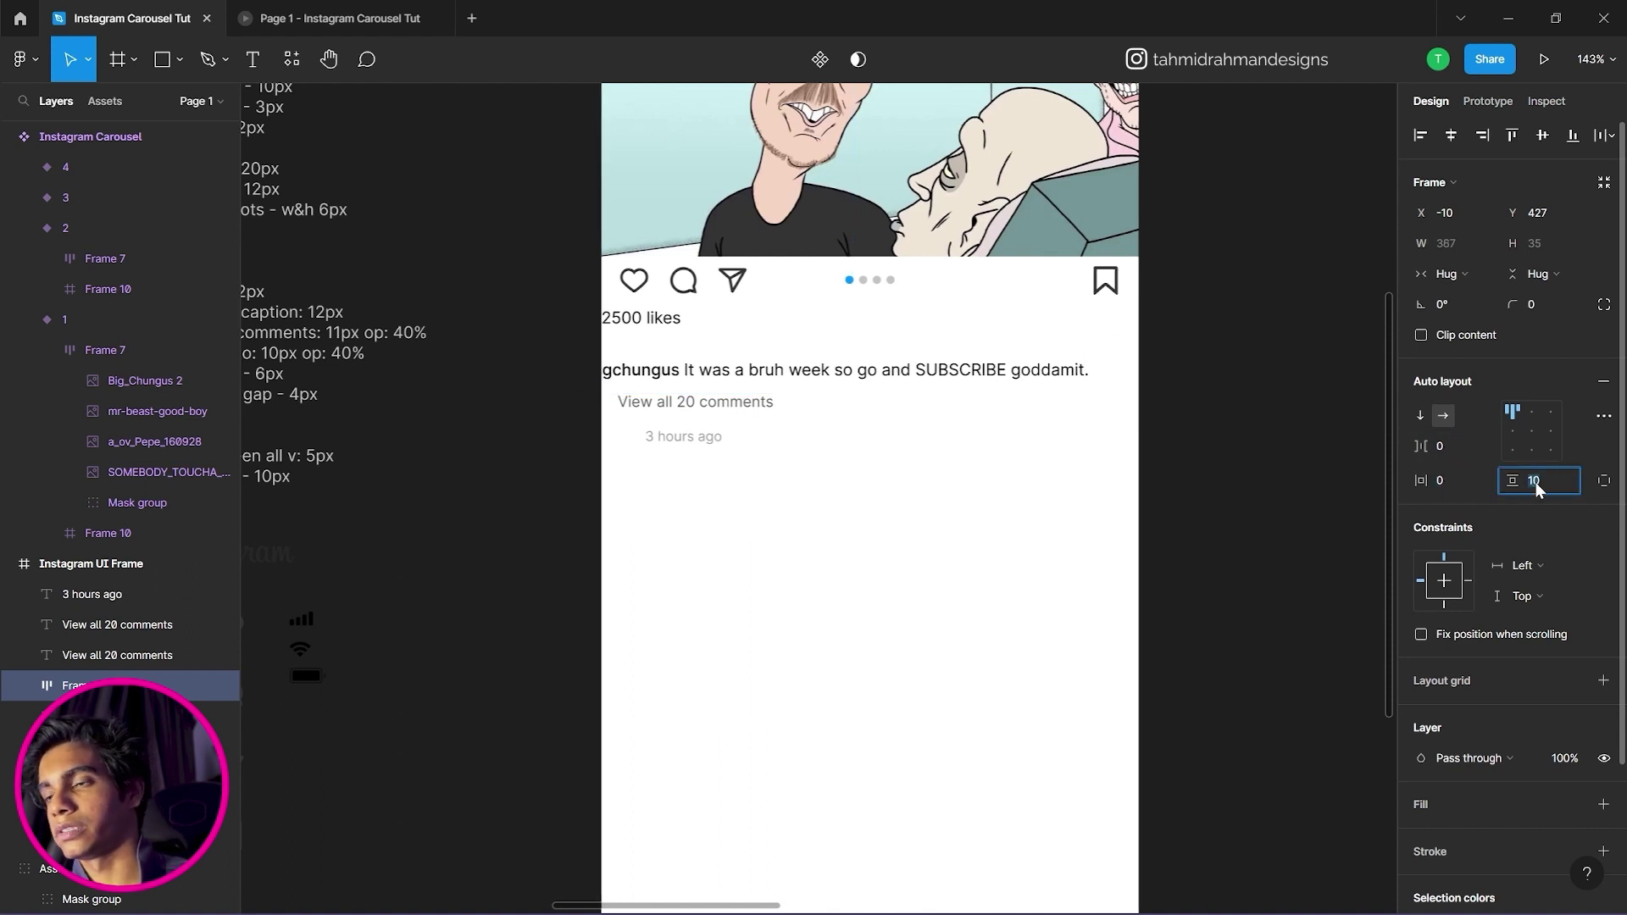
text(0)
key(Return)
click(1241, 439)
Move the caption frame to Y 426 and stretch it across the UI frame to X 0 and a width of 393.
drag(975, 364, 993, 370)
drag(1107, 356, 1138, 353)
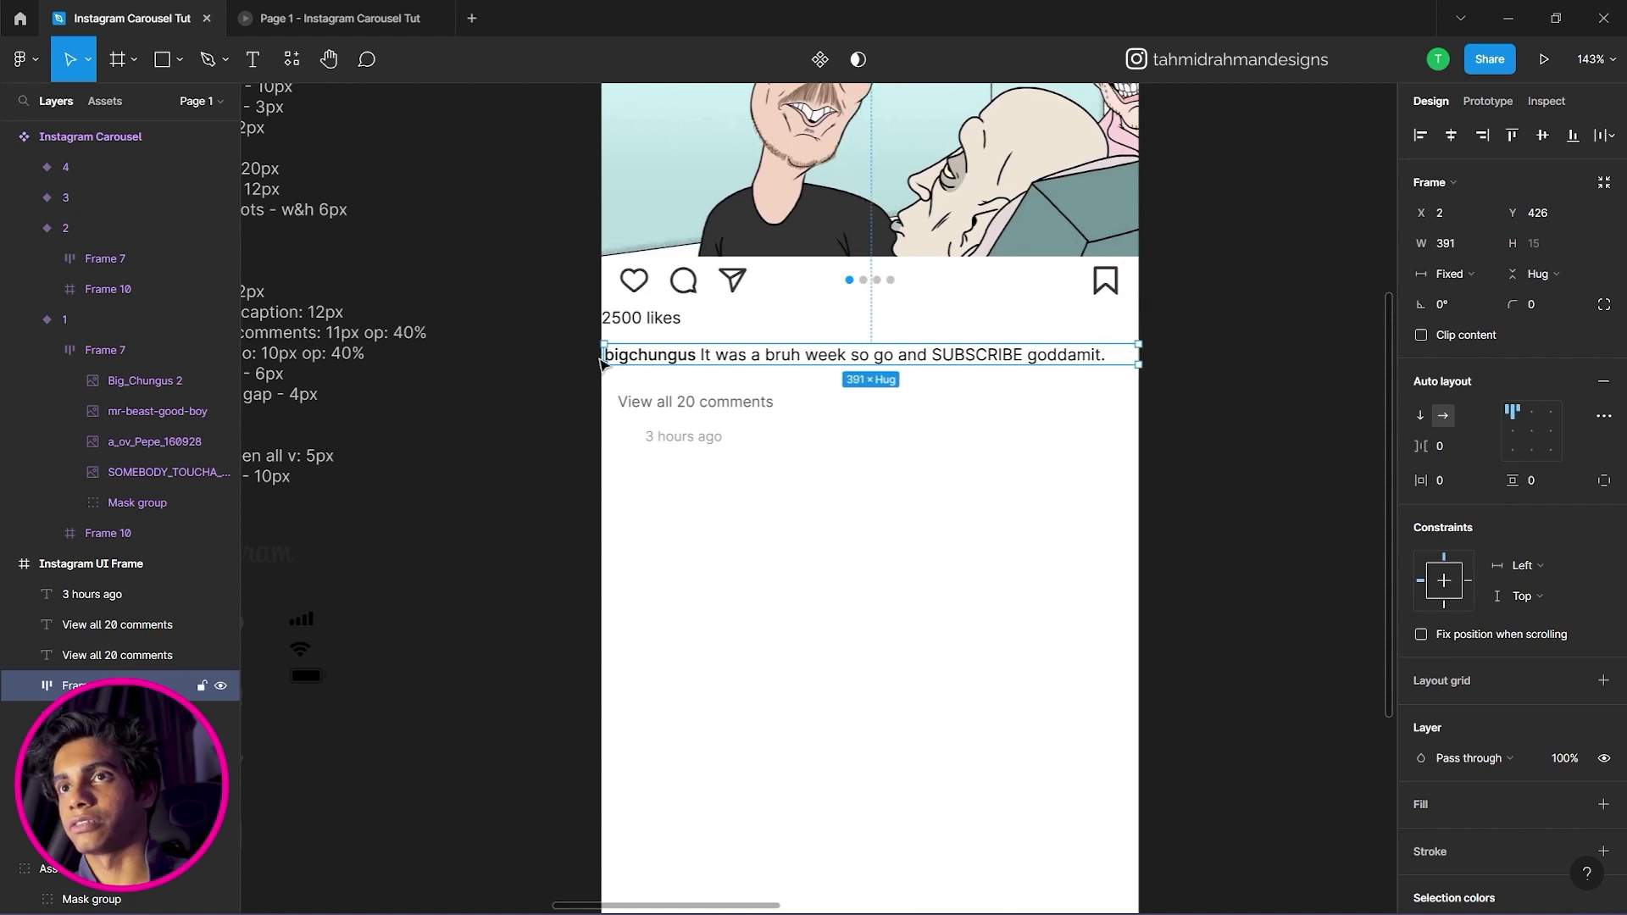
drag(600, 349, 599, 349)
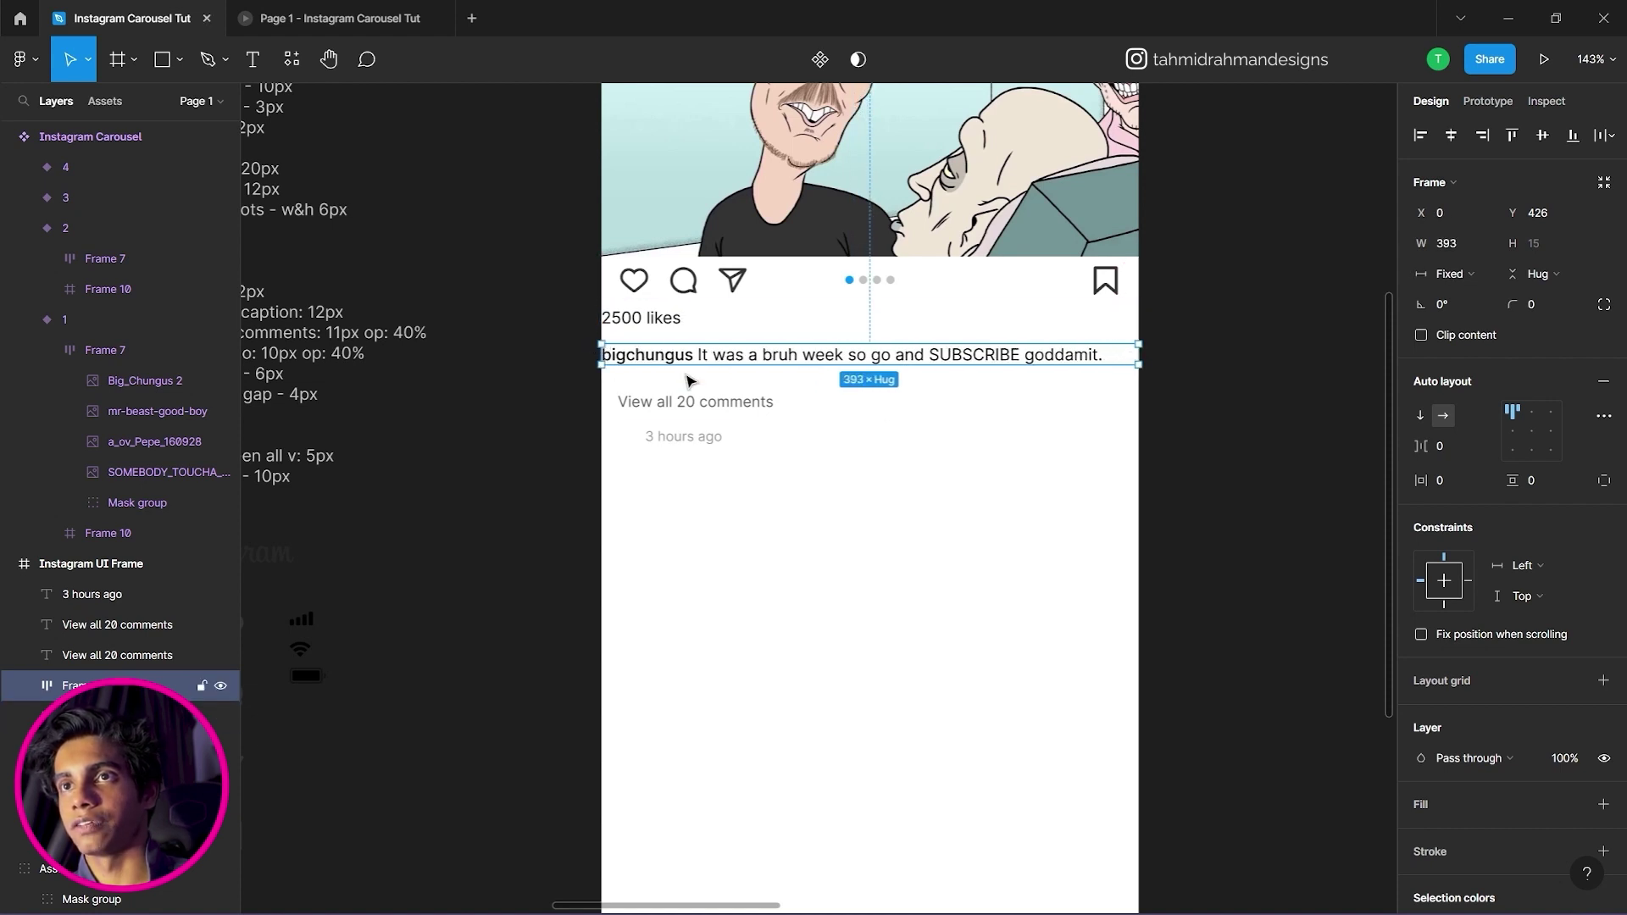
click(727, 451)
Delete the duplicate View all 20 comments text.
click(723, 411)
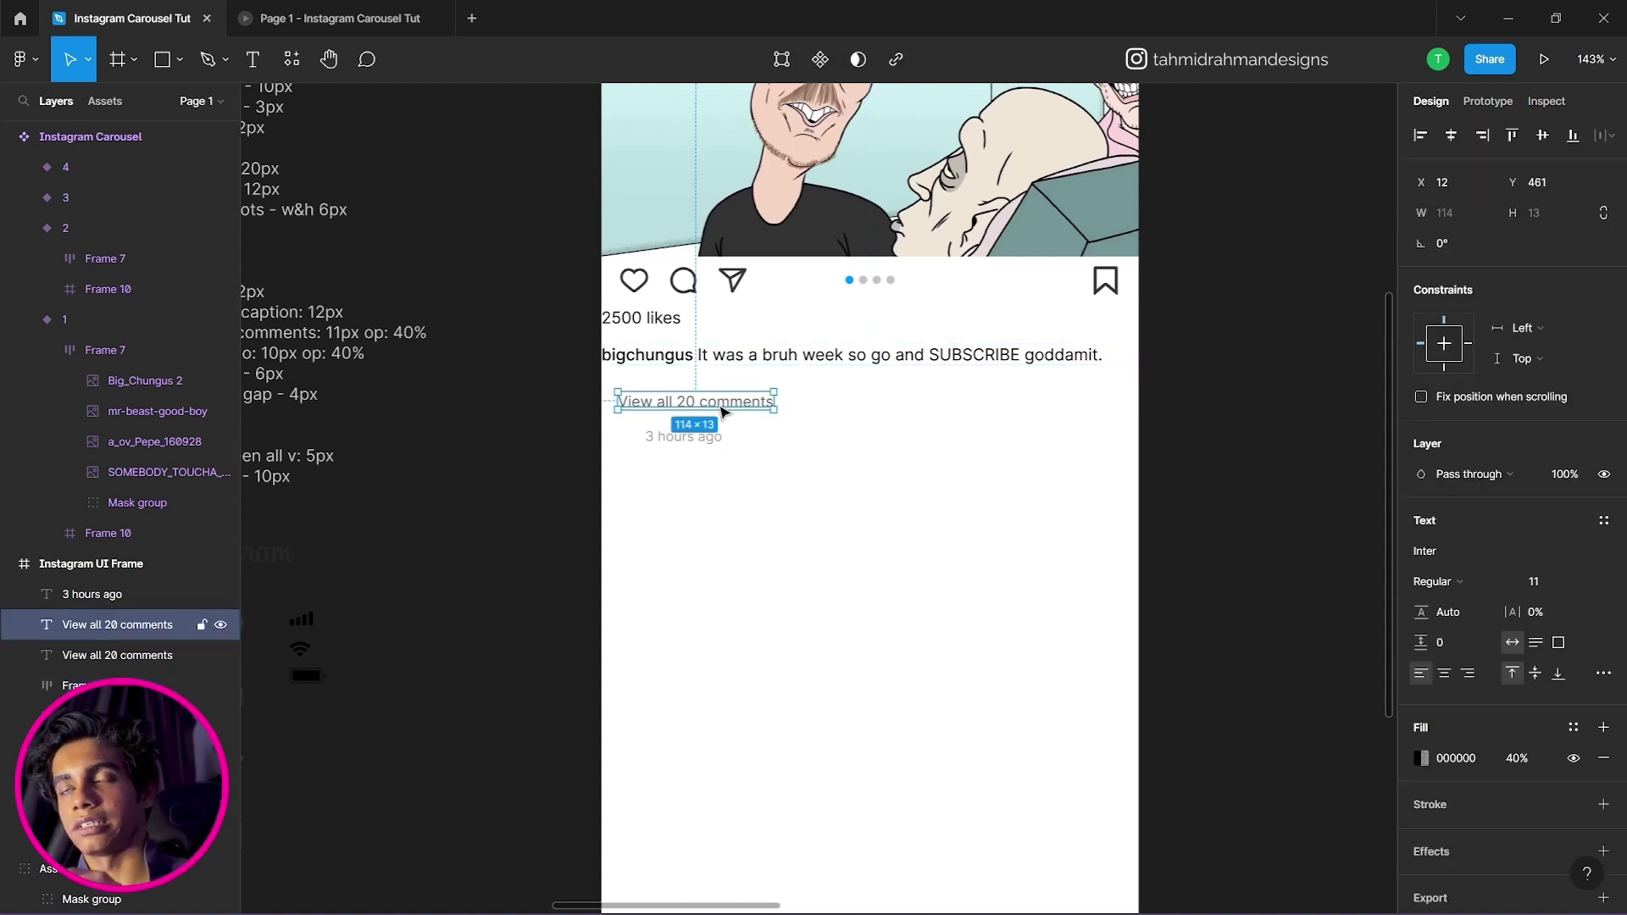
drag(720, 408, 789, 414)
key(ctrl+z)
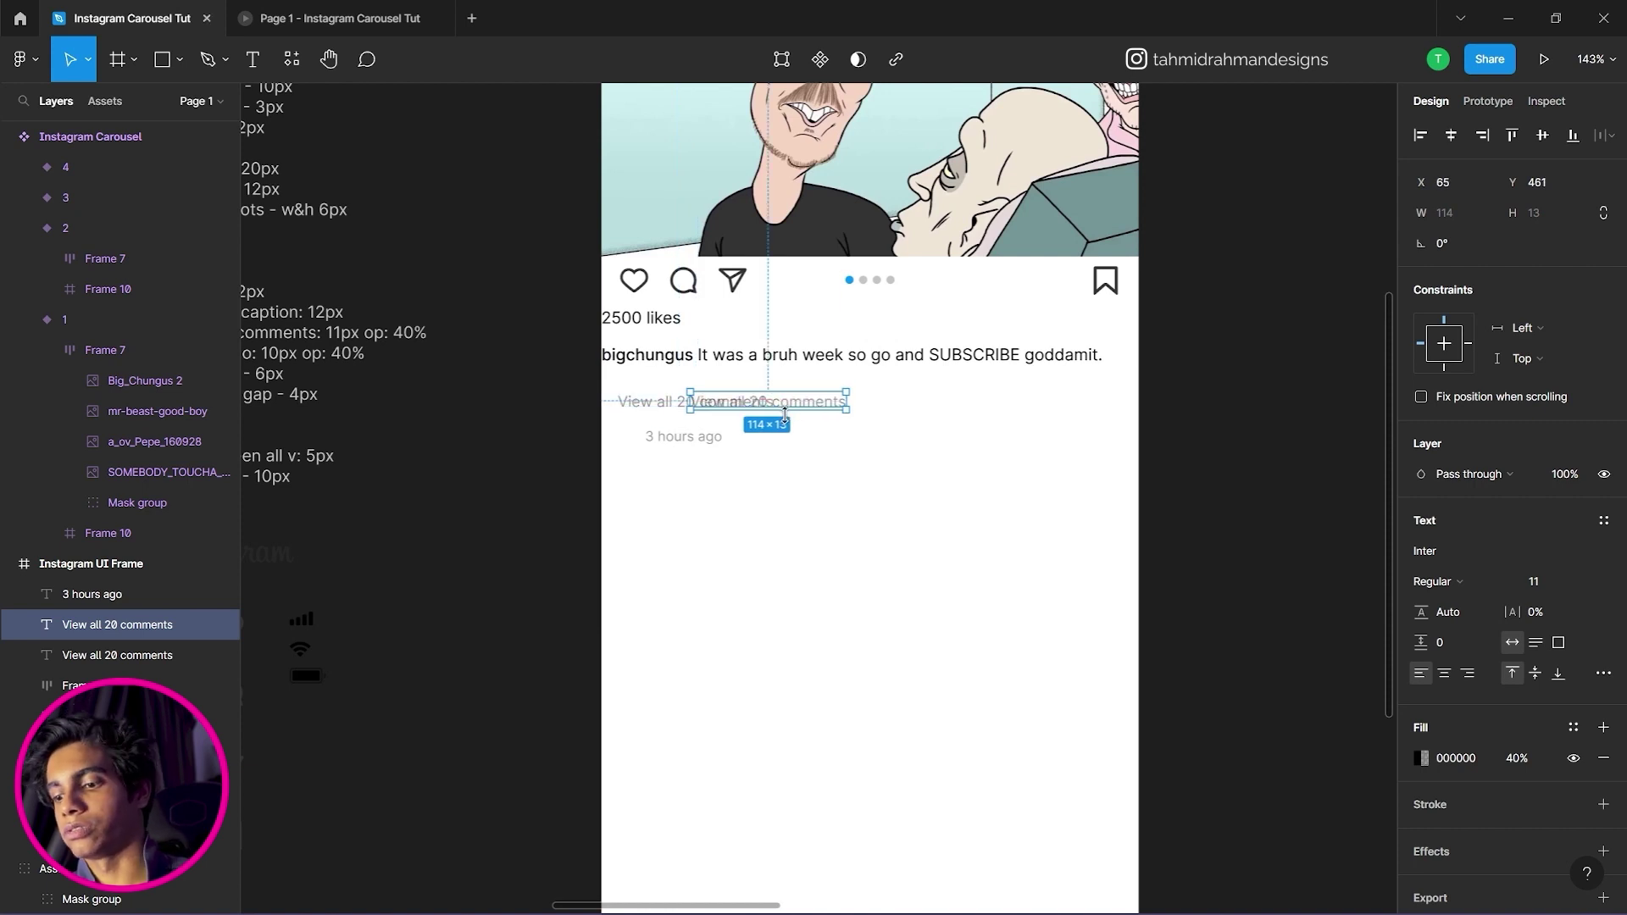
key(Delete)
Wrap the View all 20 comments text in an auto layout frame with both paddings and item spacing set to 0.
click(750, 401)
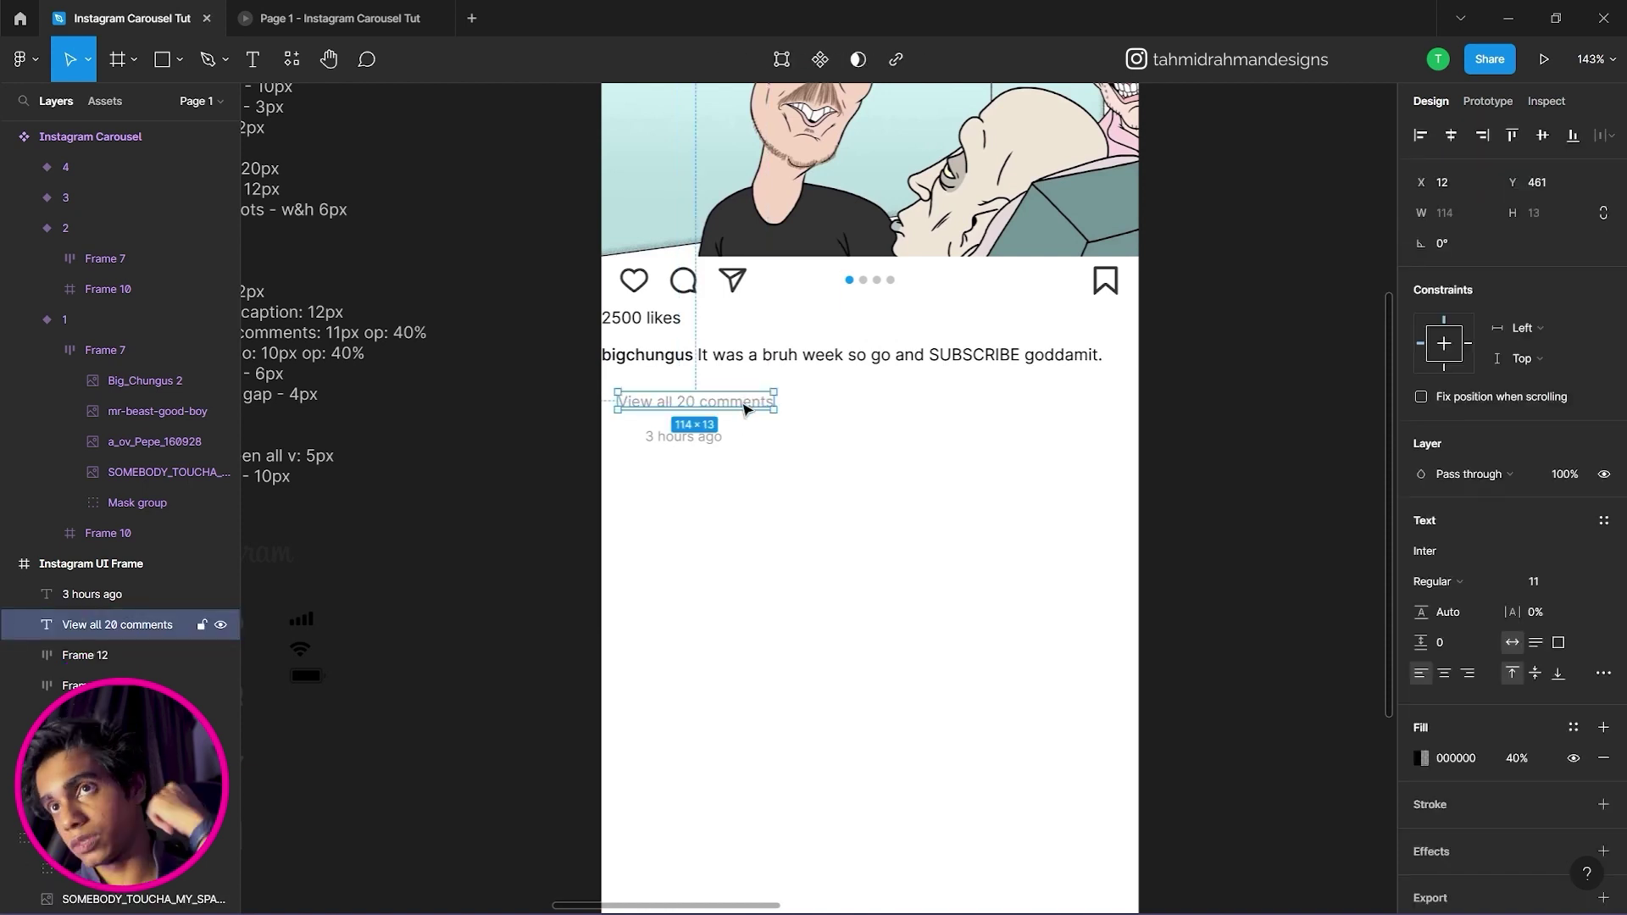
right_click(669, 407)
click(763, 694)
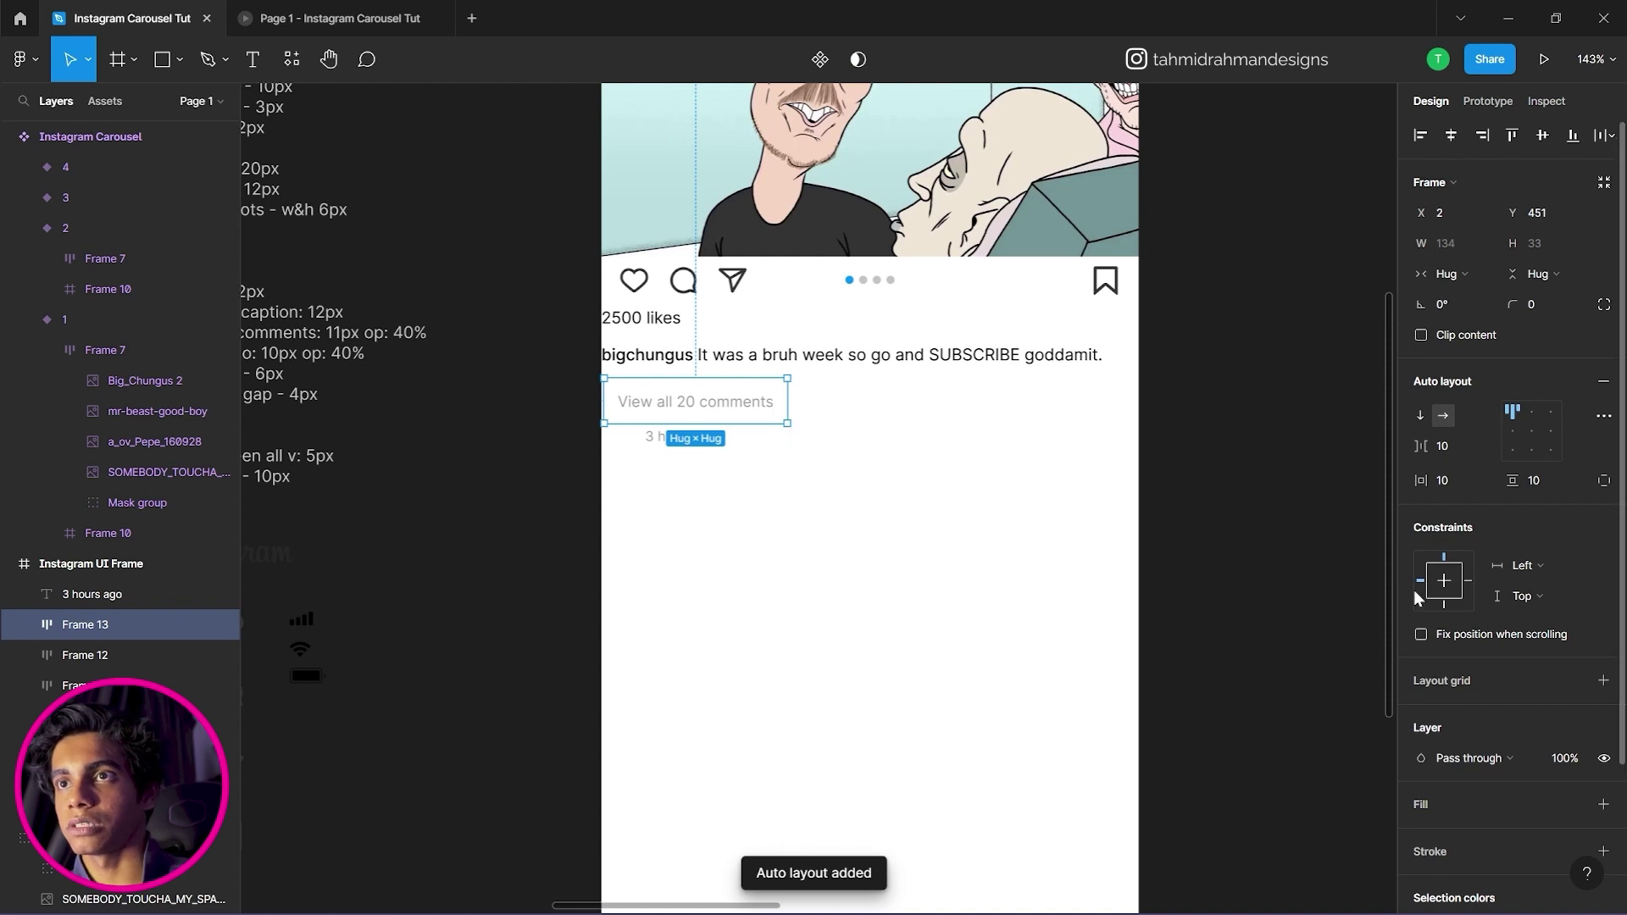
click(1456, 480)
text(0)
key(Tab)
text(0)
click(1458, 446)
text(0)
key(Return)
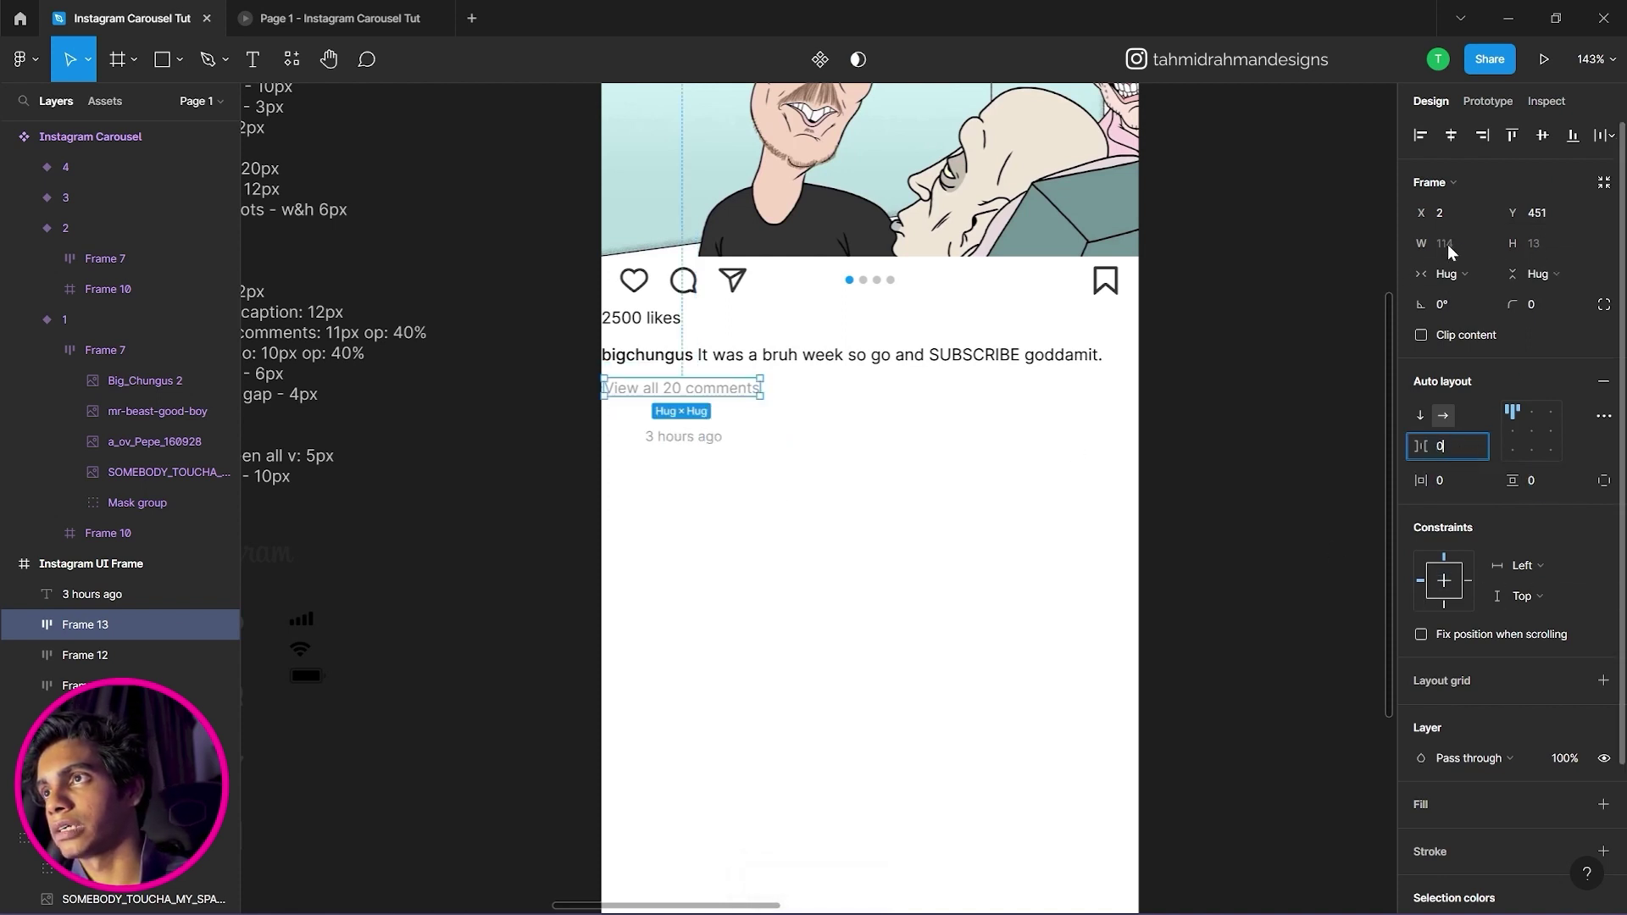
Stretch the View all 20 comments frame across the UI frame, to X 0 and a width of 393.
drag(762, 383, 1138, 387)
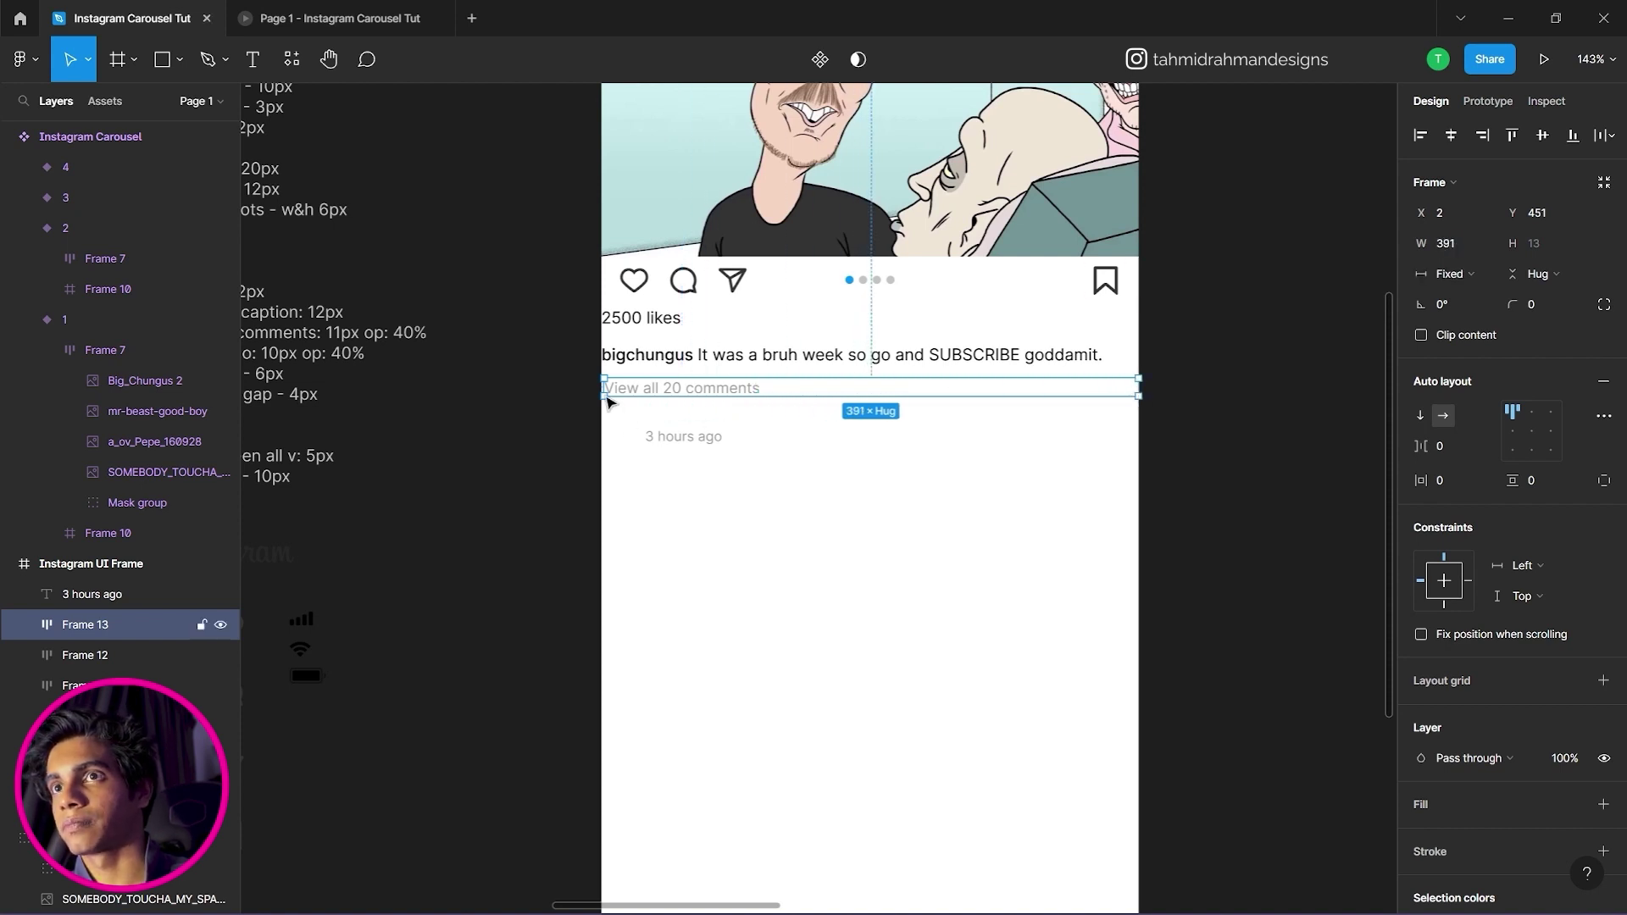
drag(602, 387, 595, 387)
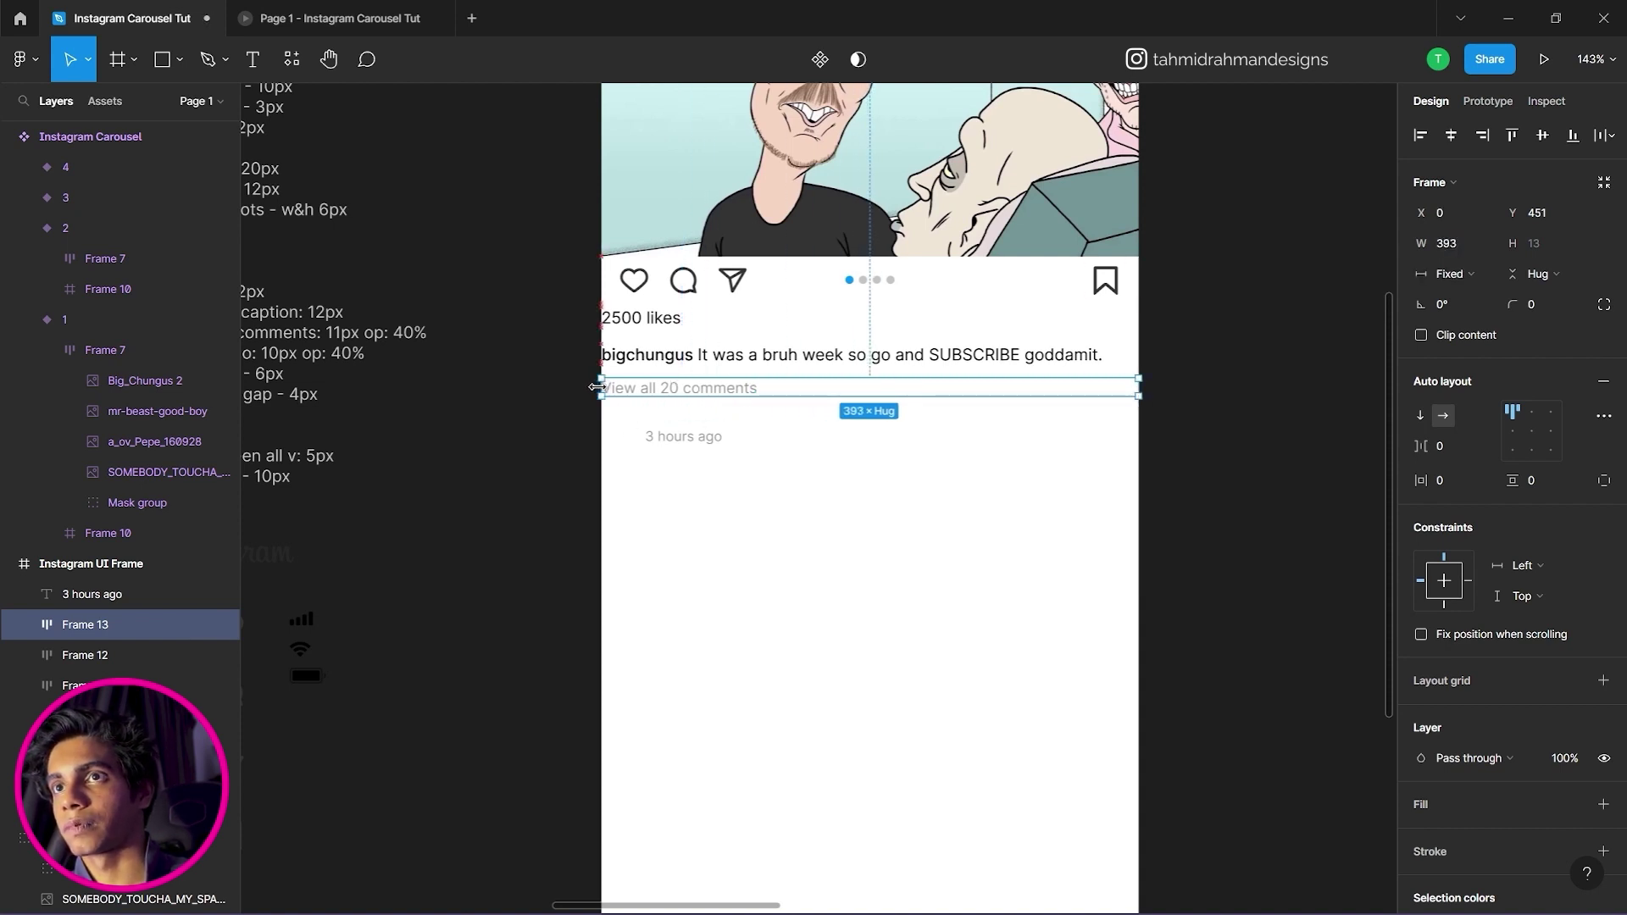
Wrap the 3 hours ago text in an auto layout frame with item spacing and both paddings set to 0.
click(687, 440)
right_click(706, 442)
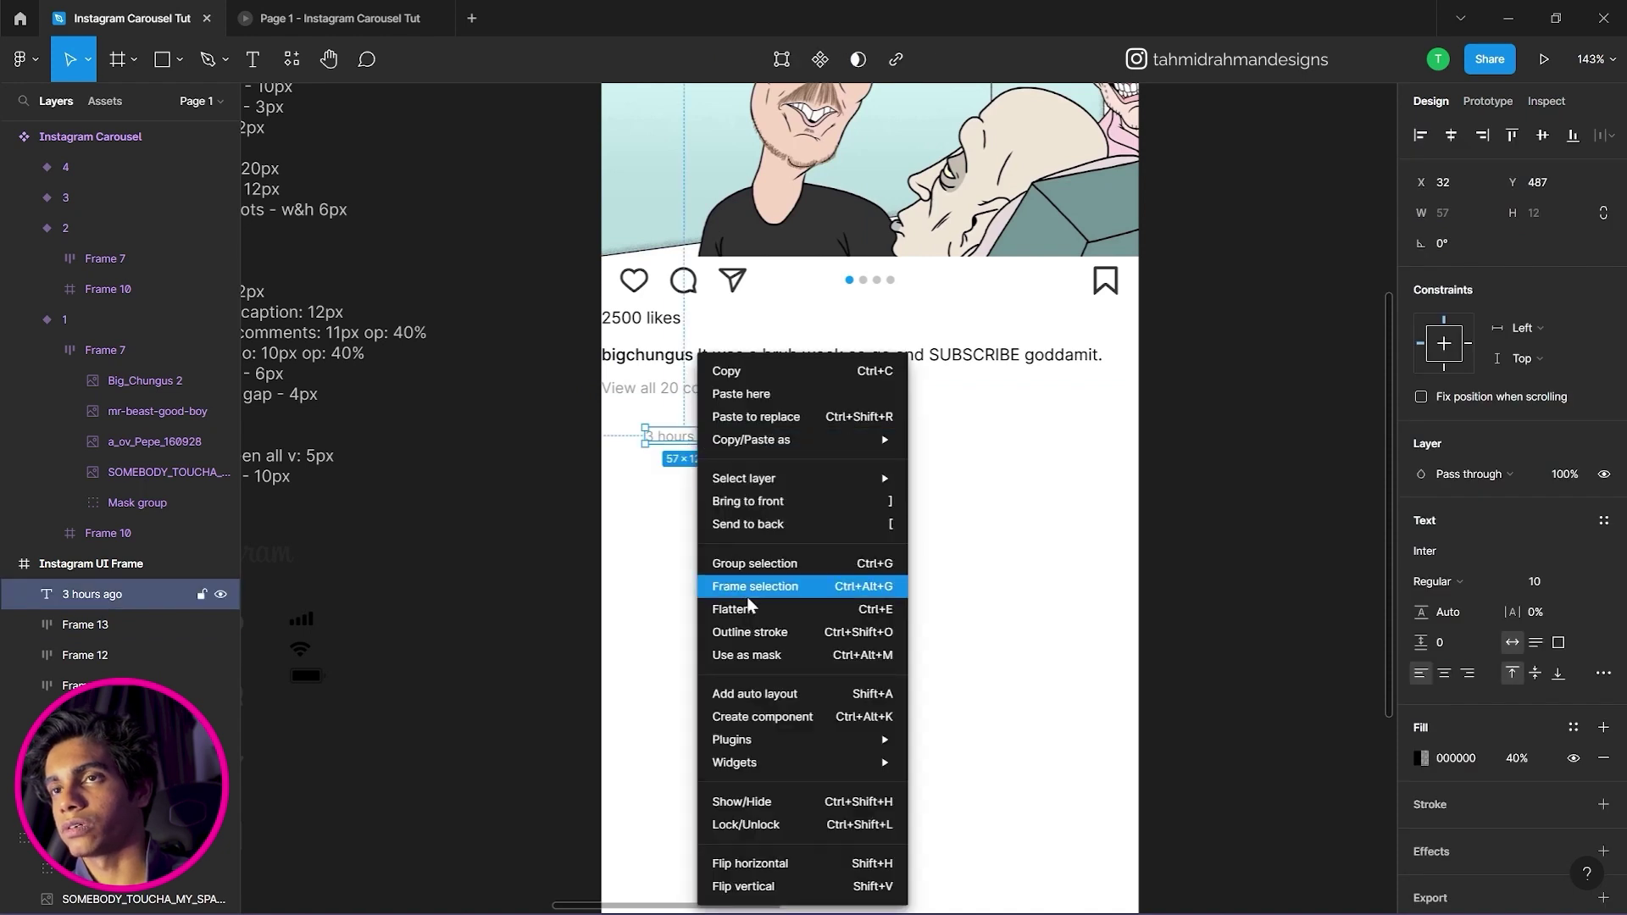
click(773, 693)
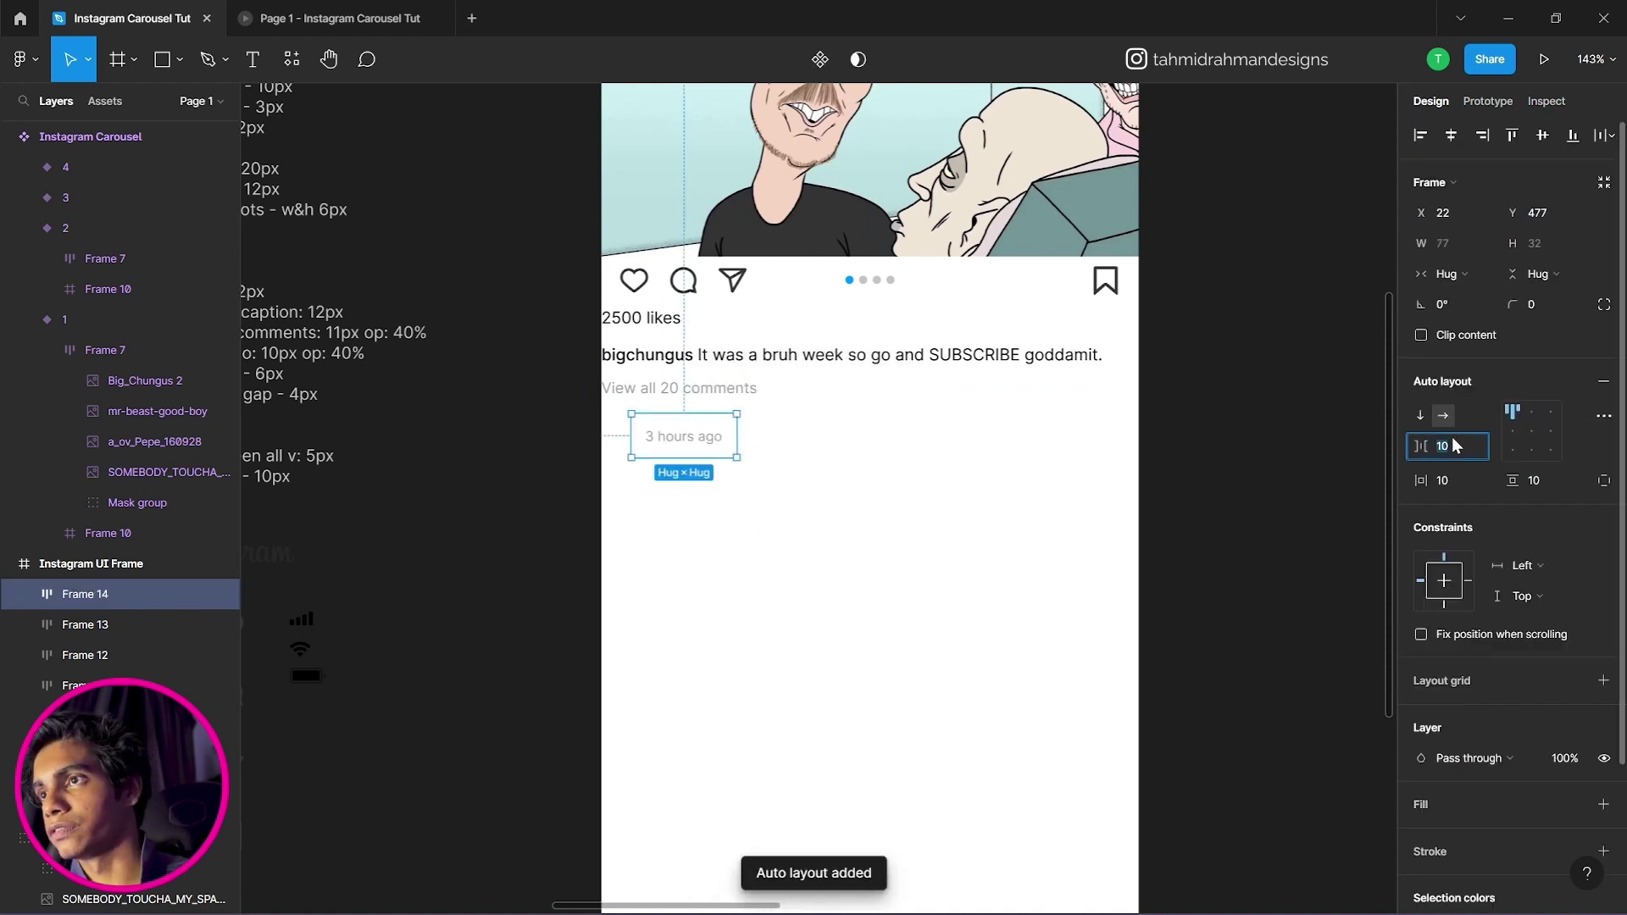
text(0)
click(1443, 476)
text(0)
click(1531, 486)
text(0)
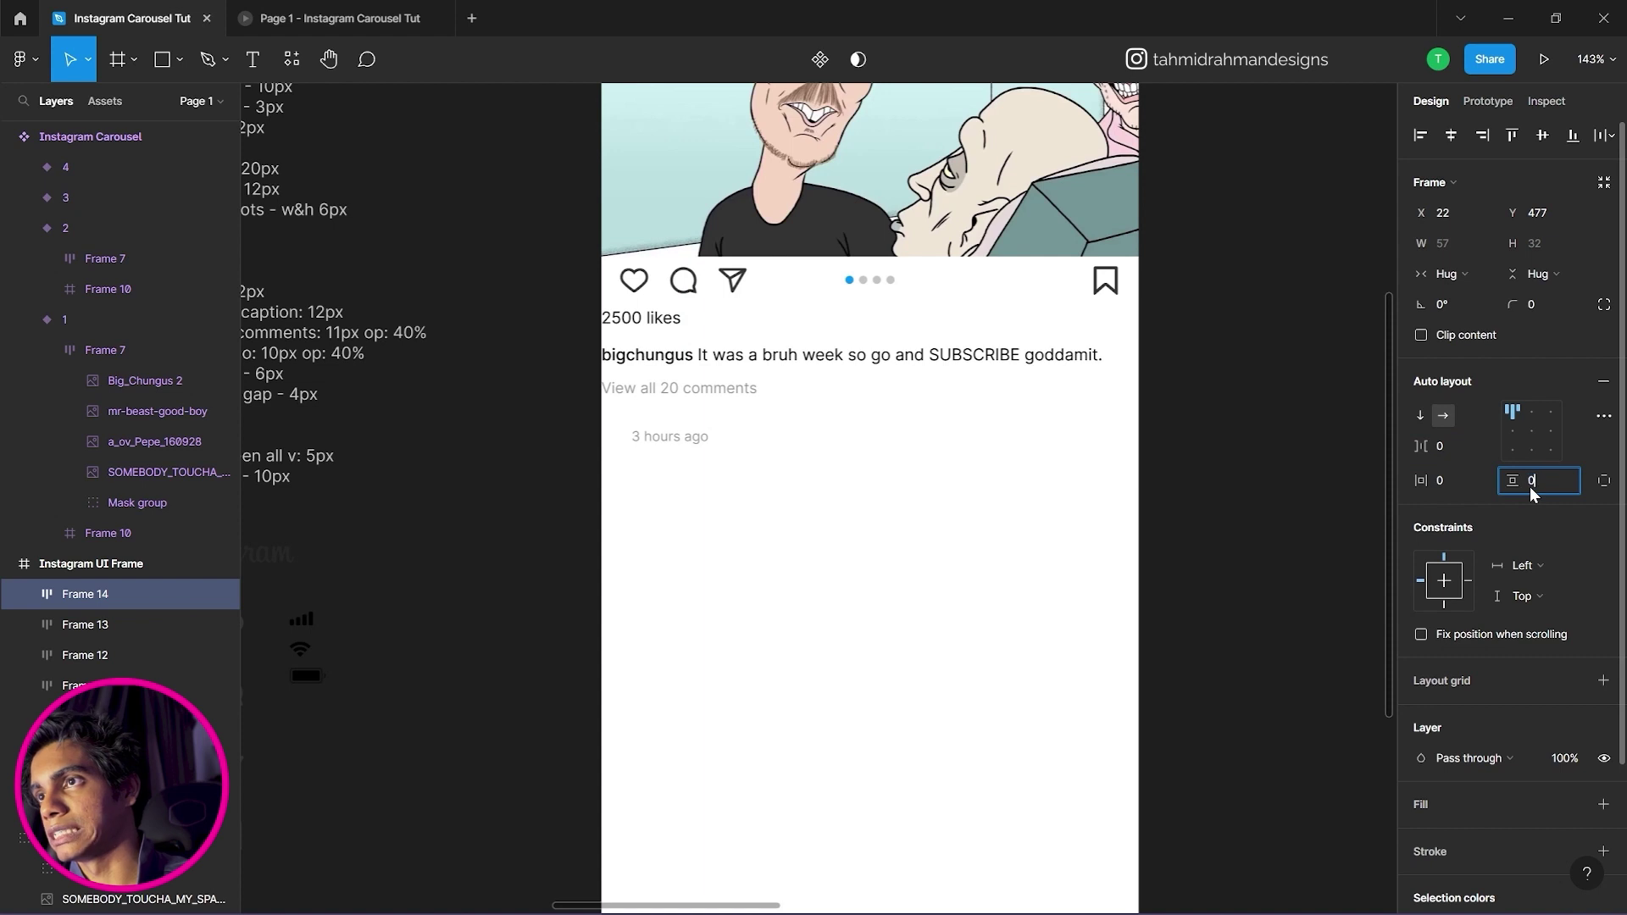
key(Return)
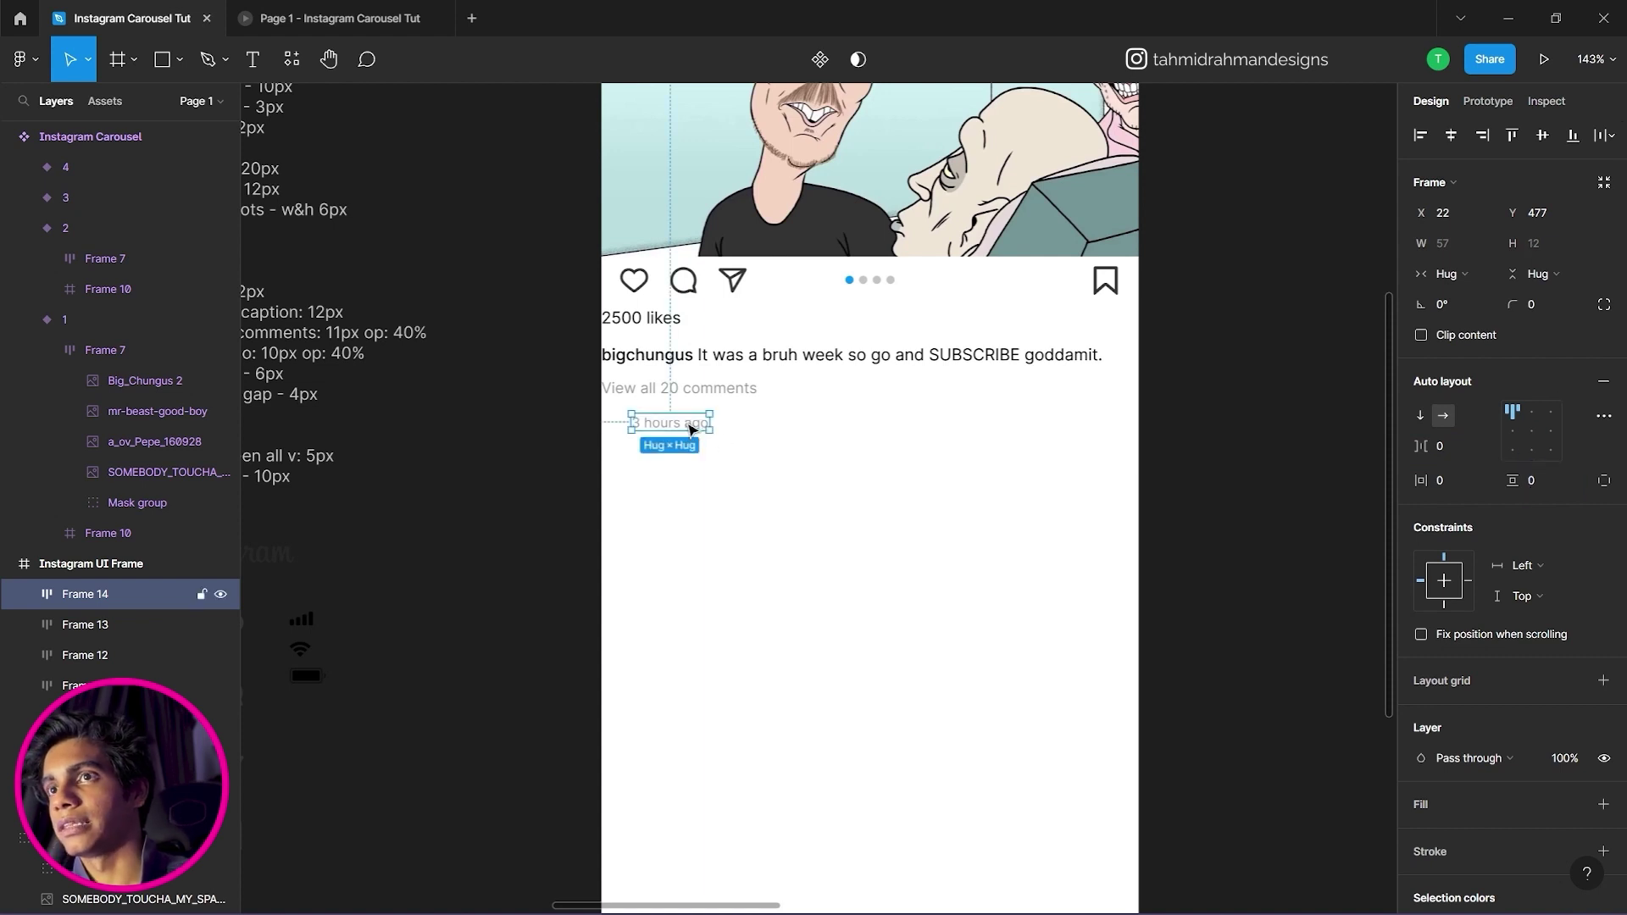
Stretch the 3 hours ago frame across the UI frame with a fixed width of 393 and X at 0.
click(1454, 273)
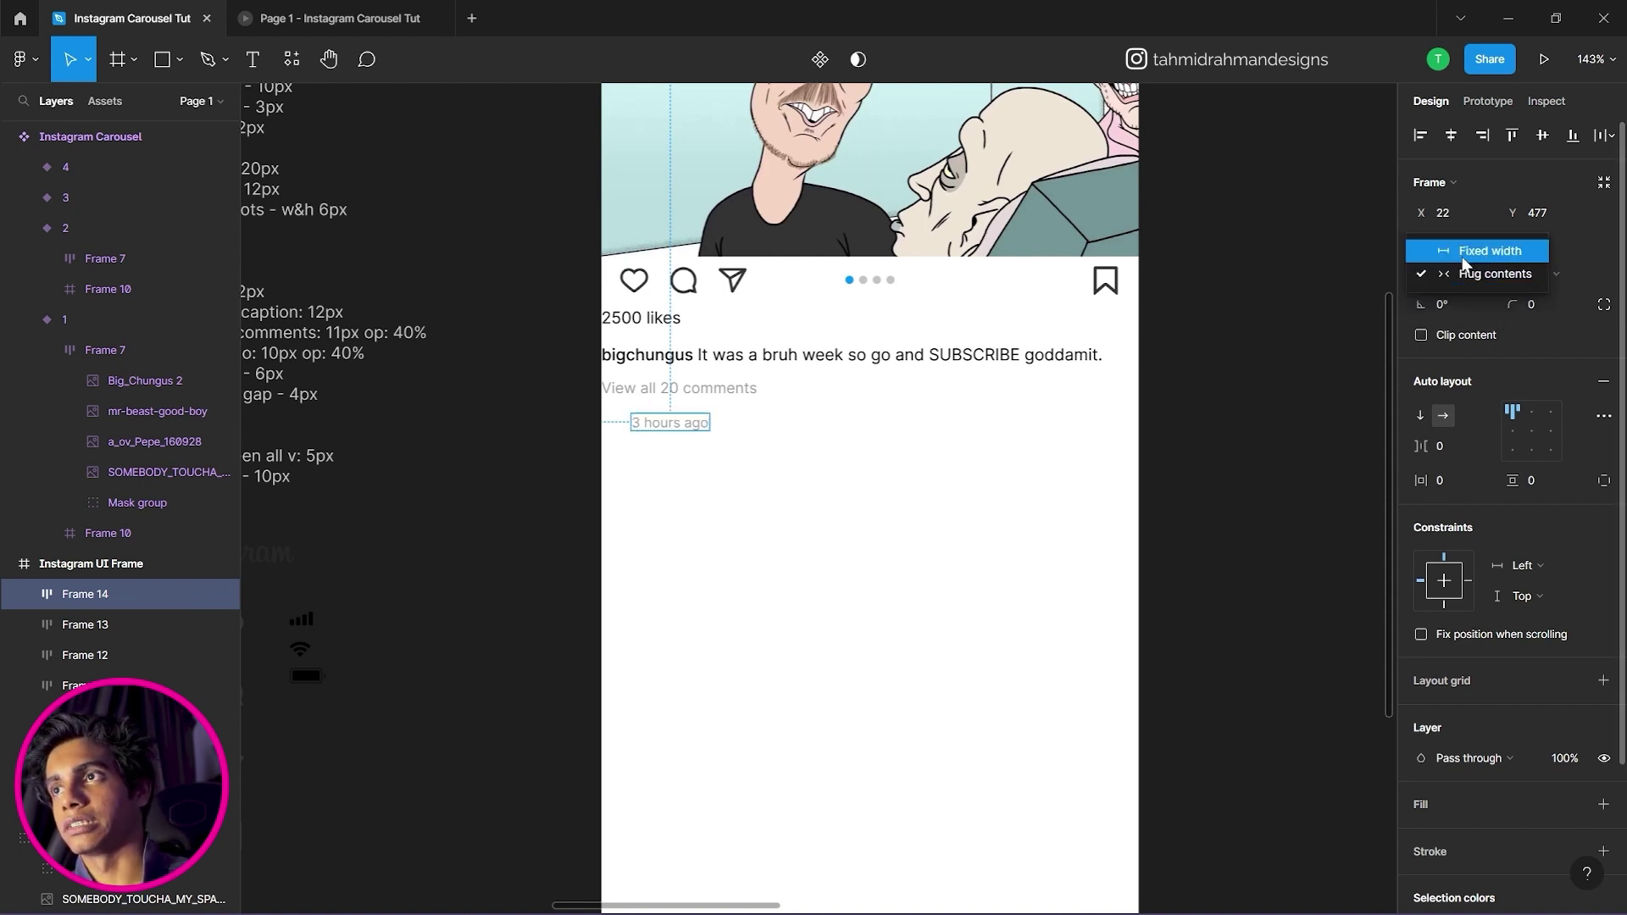
click(1464, 252)
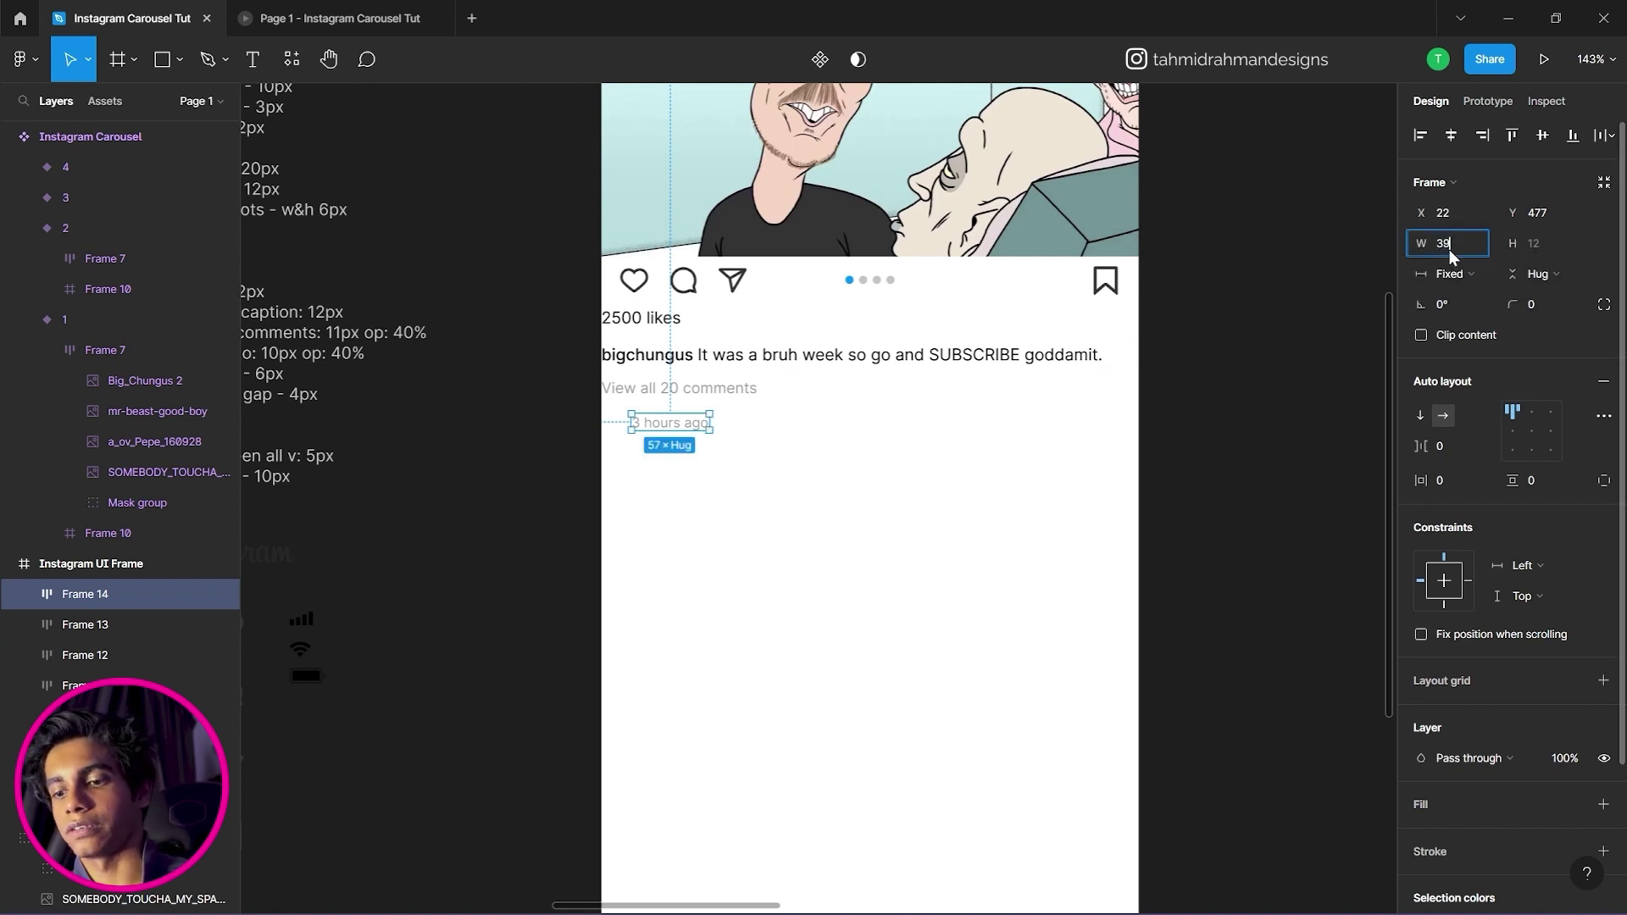
text(3)
key(Return)
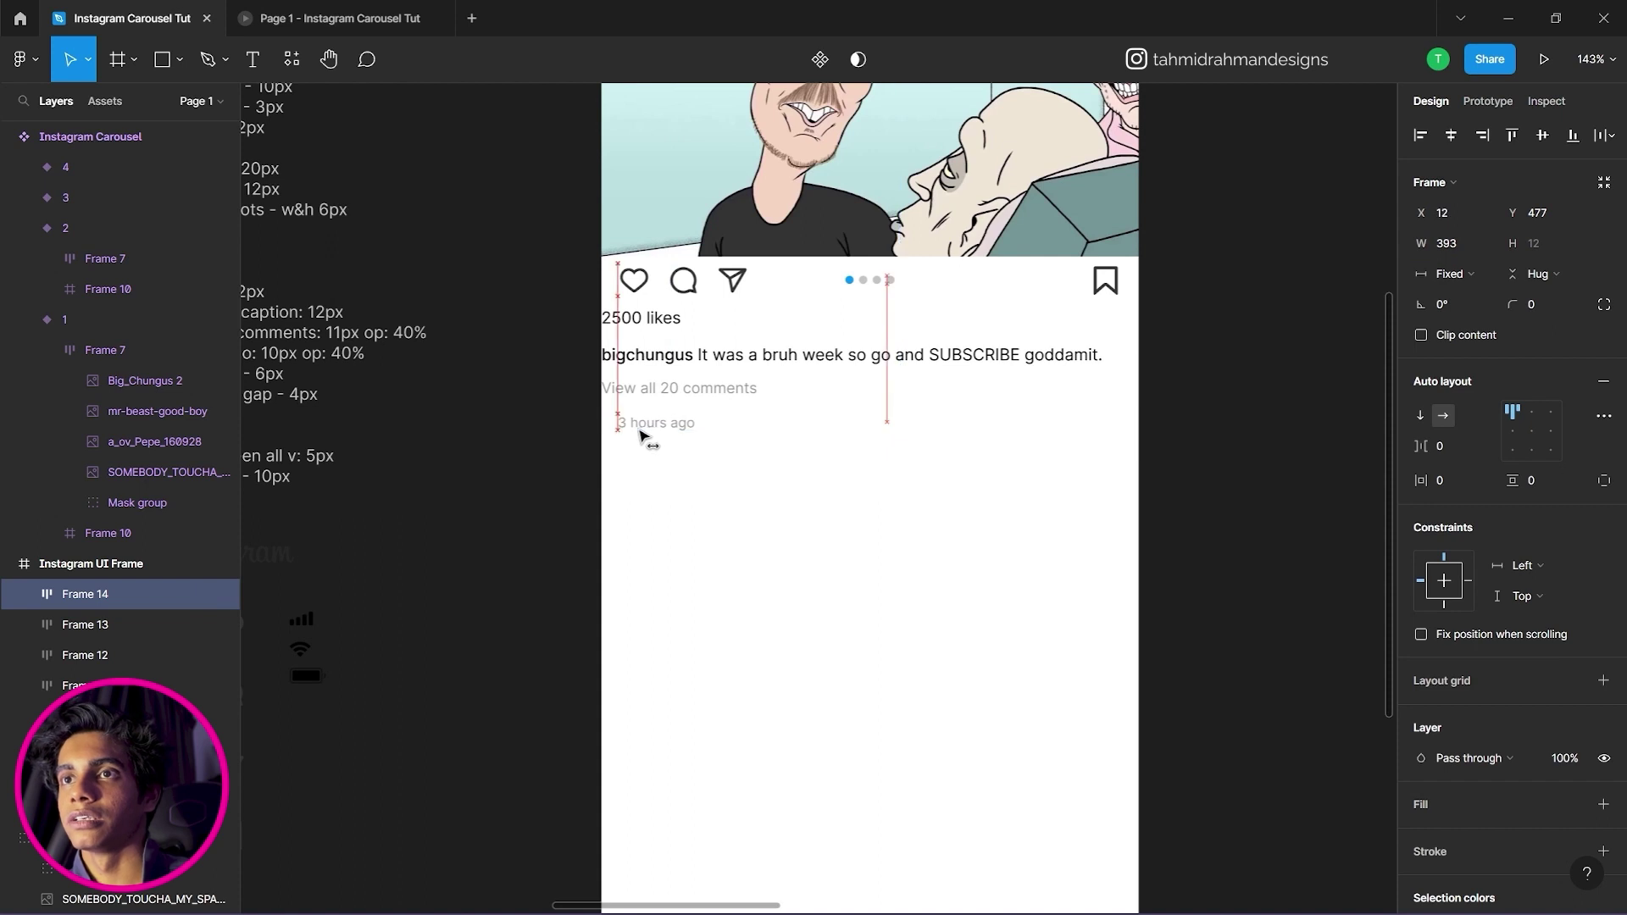
click(733, 485)
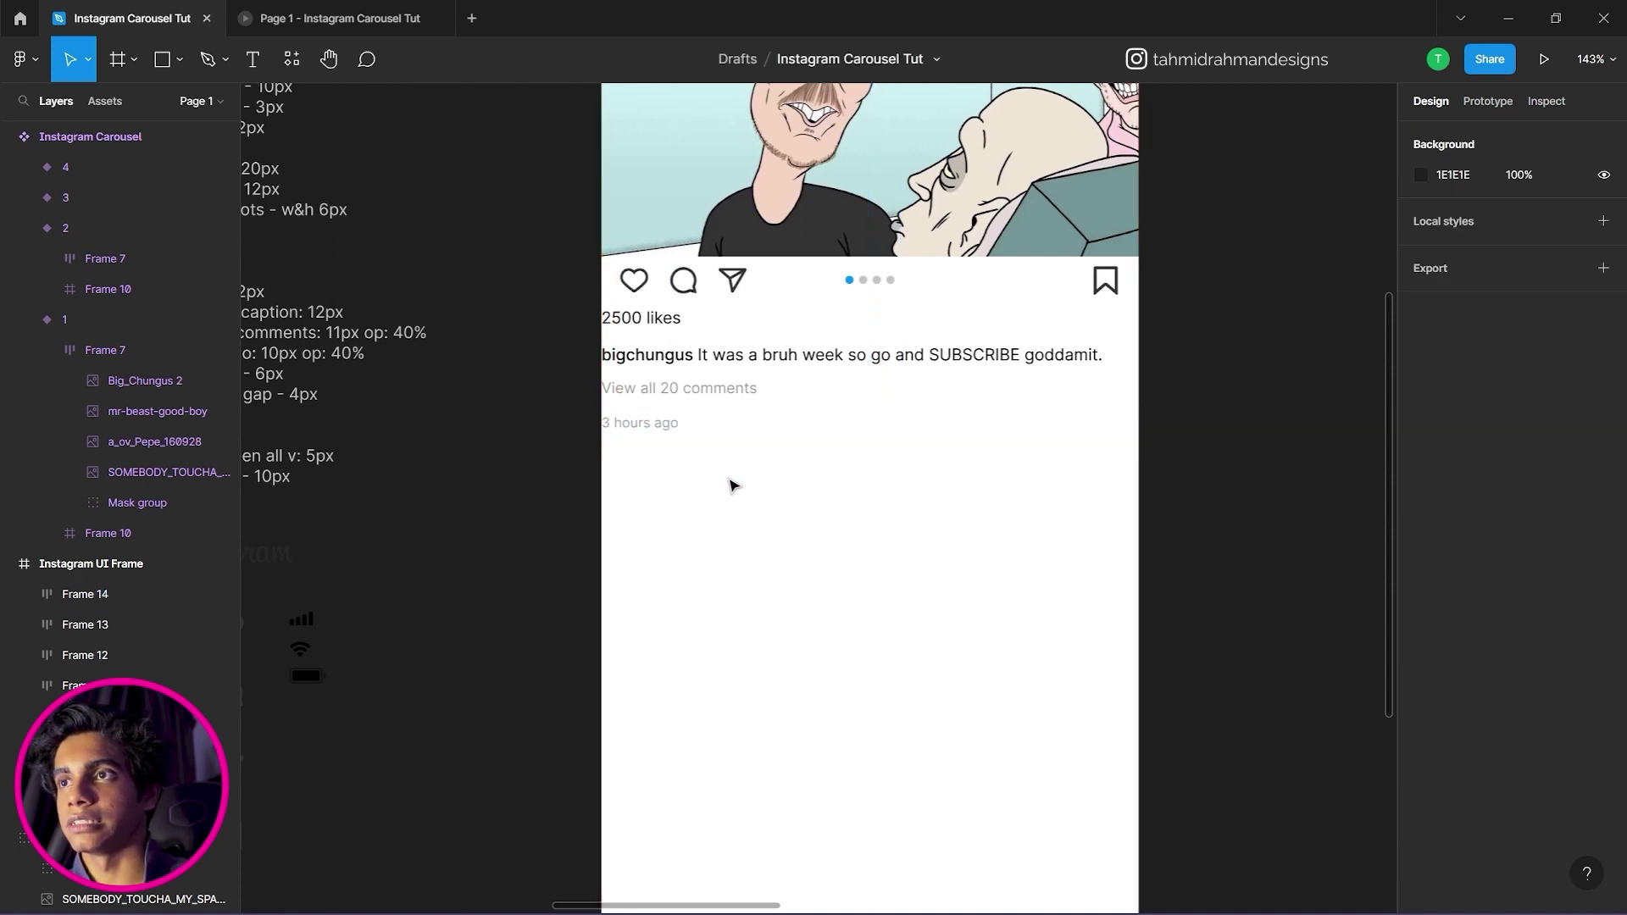
Wrap the likes, caption, comments and time rows in one vertical auto layout frame with item spacing of 5.
click(708, 421)
click(708, 321)
shift+click(709, 355)
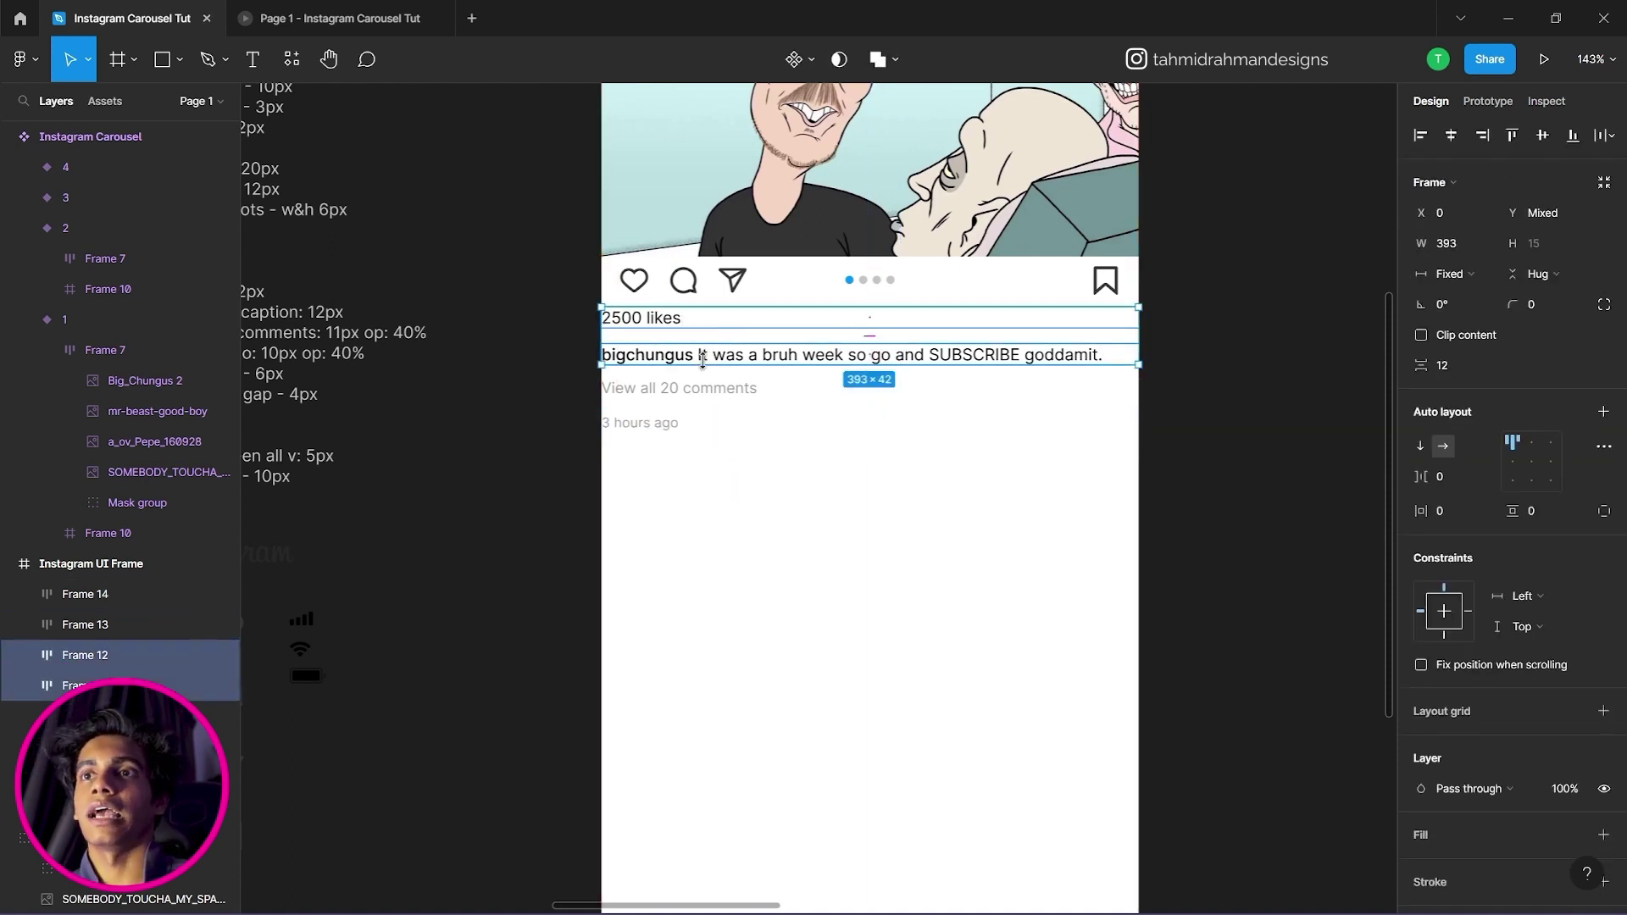
shift+click(698, 387)
shift+click(676, 424)
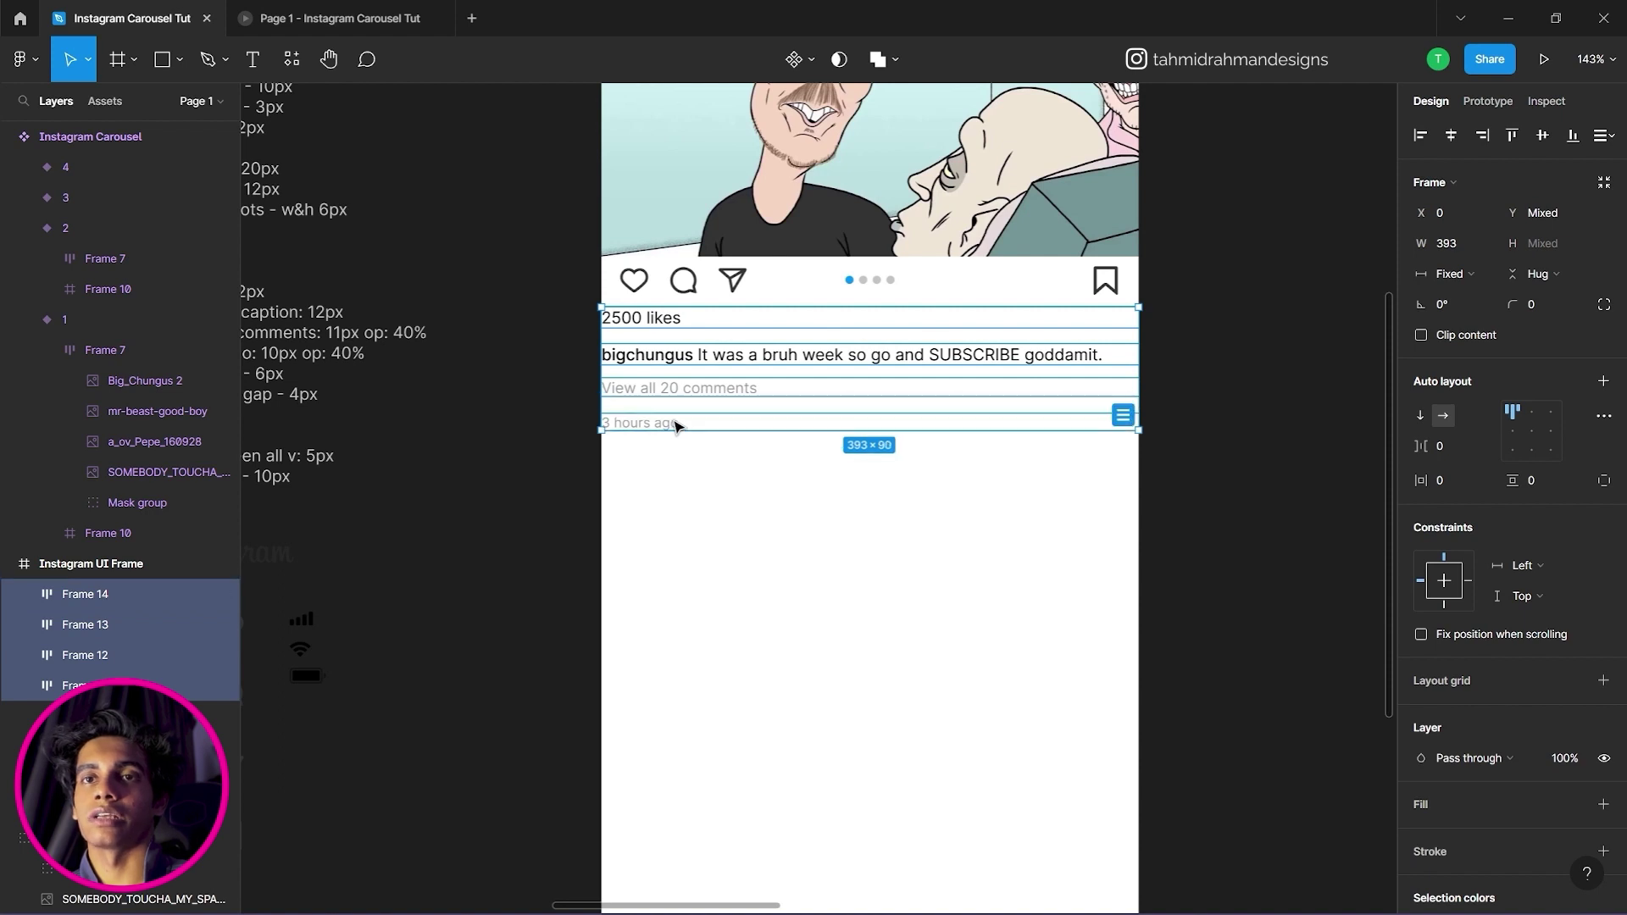
right_click(676, 424)
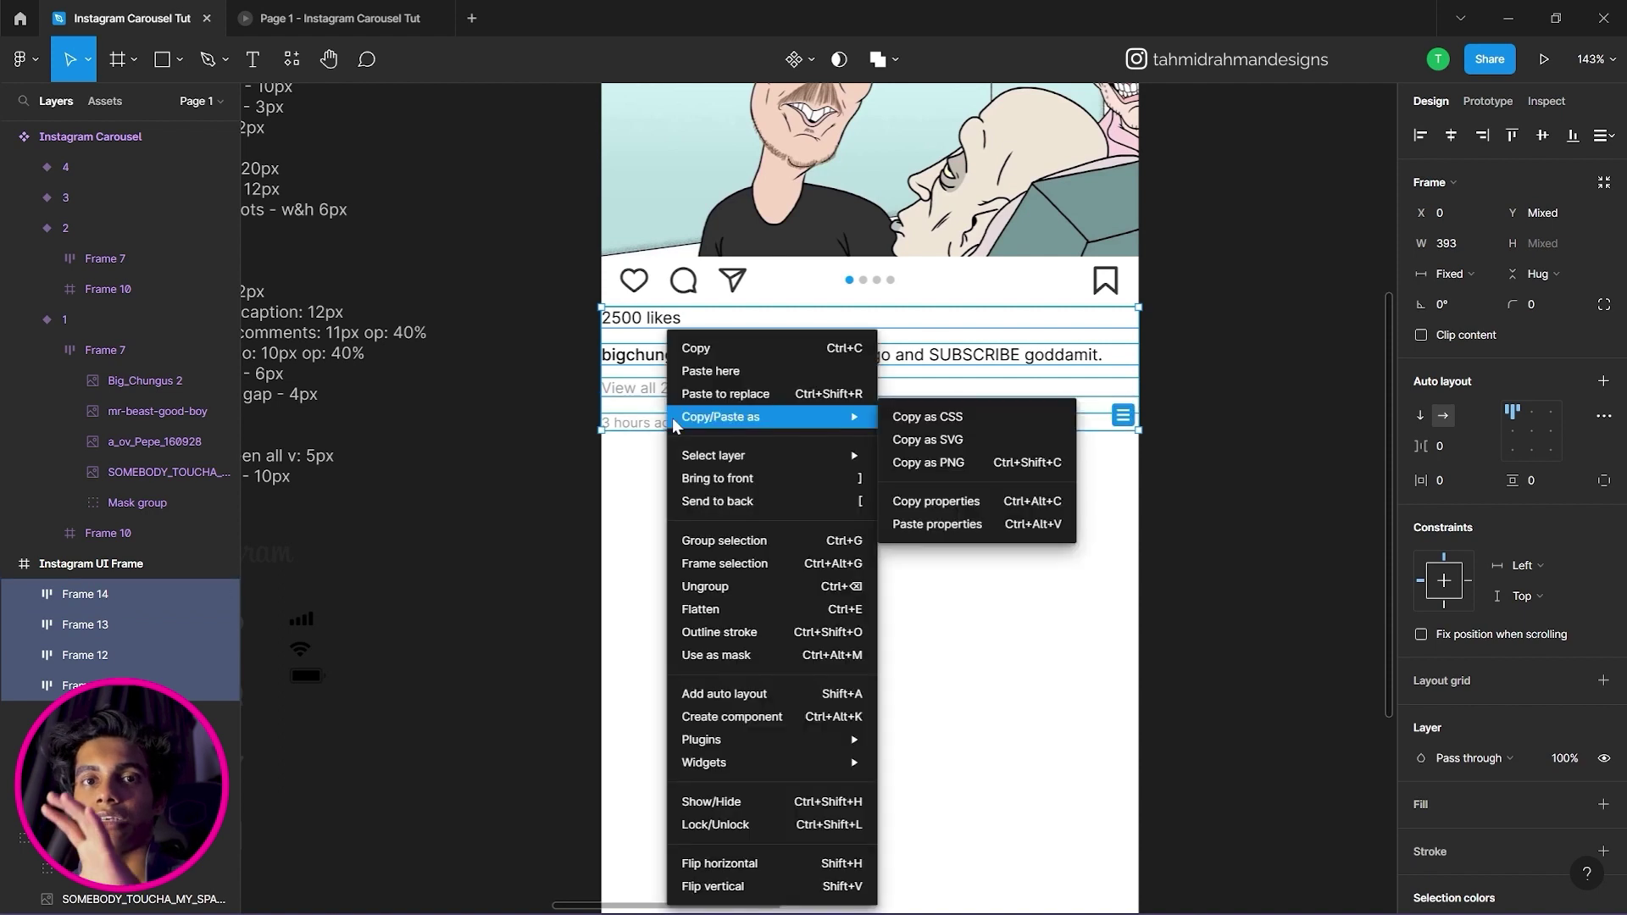
click(753, 696)
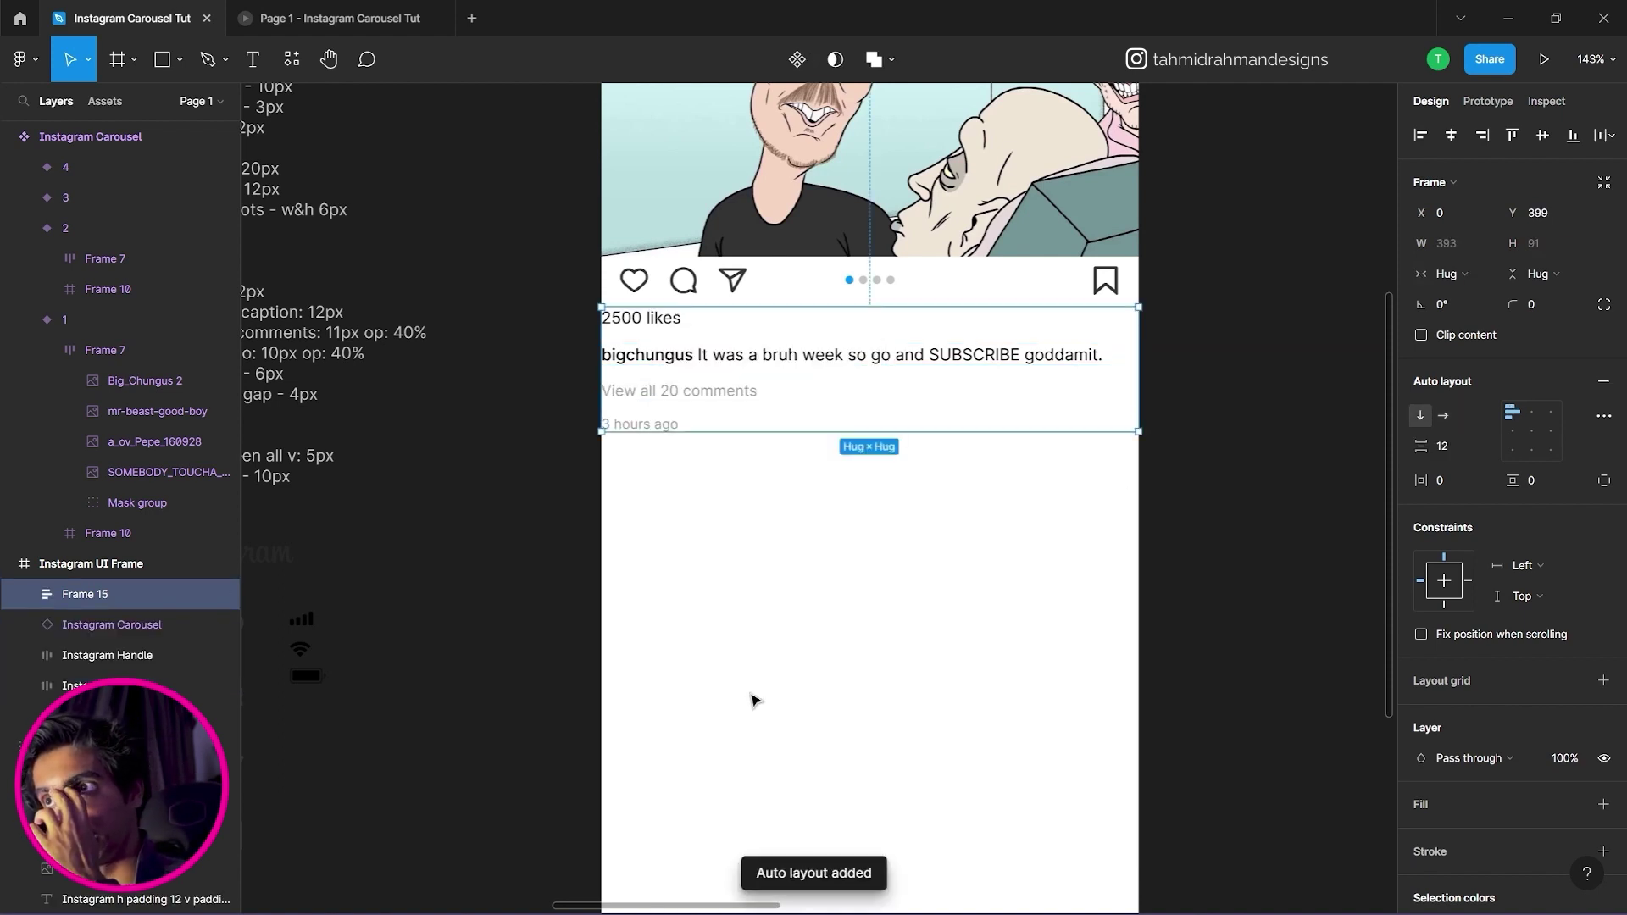
mouse_move(1427, 450)
mouse_down()
mouse_move(1391, 461)
mouse_move(1416, 455)
mouse_up()
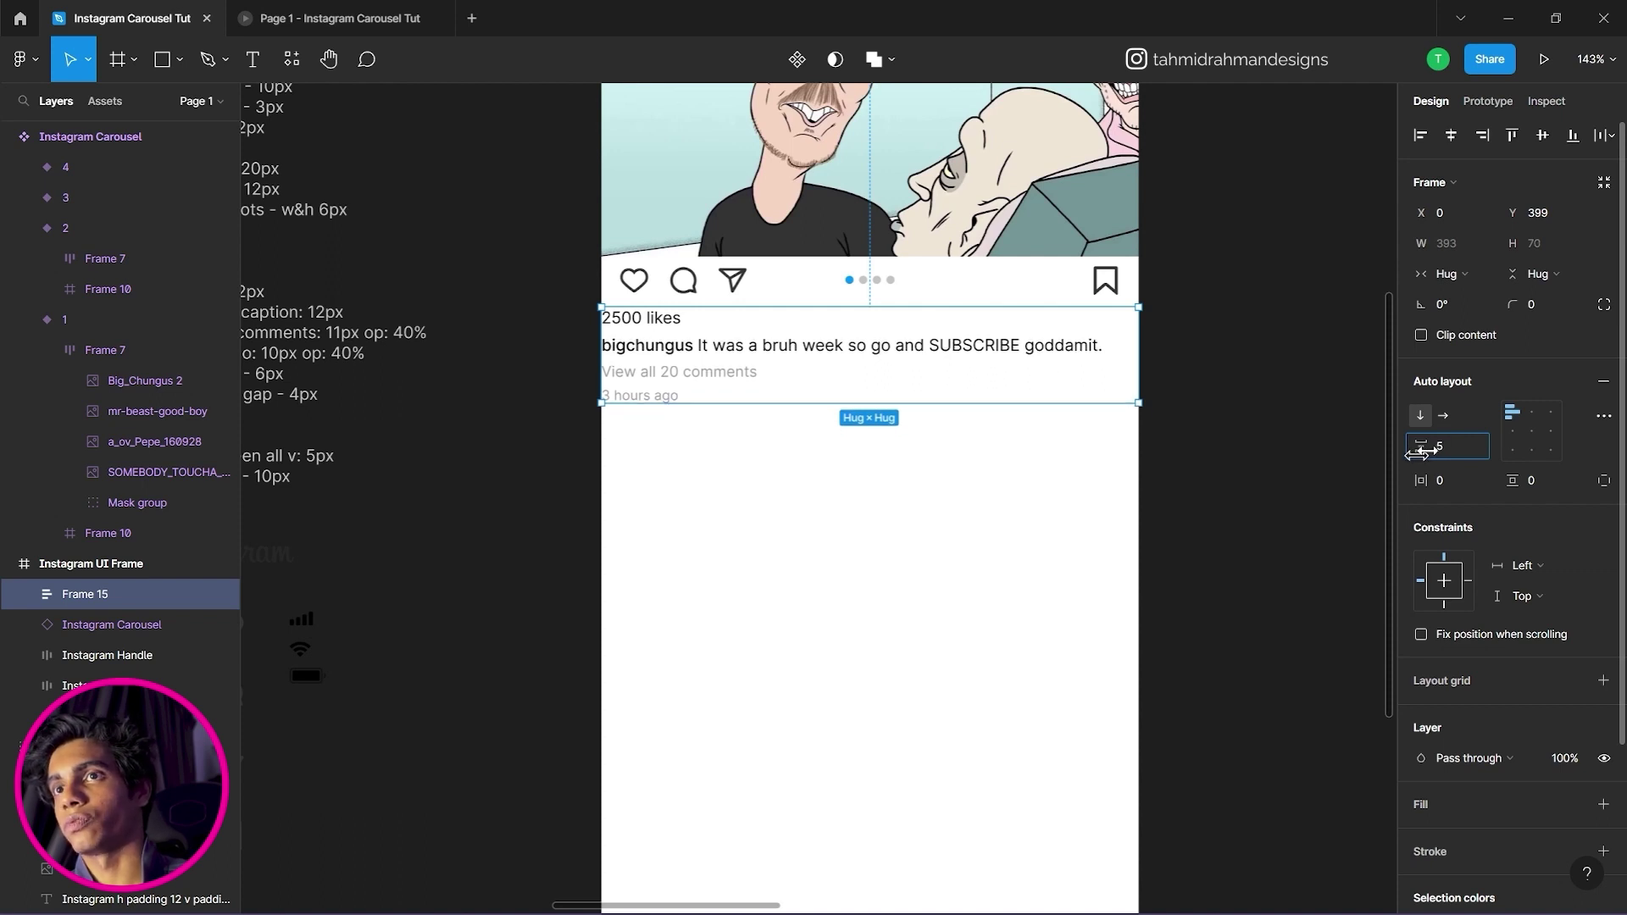
click(1248, 519)
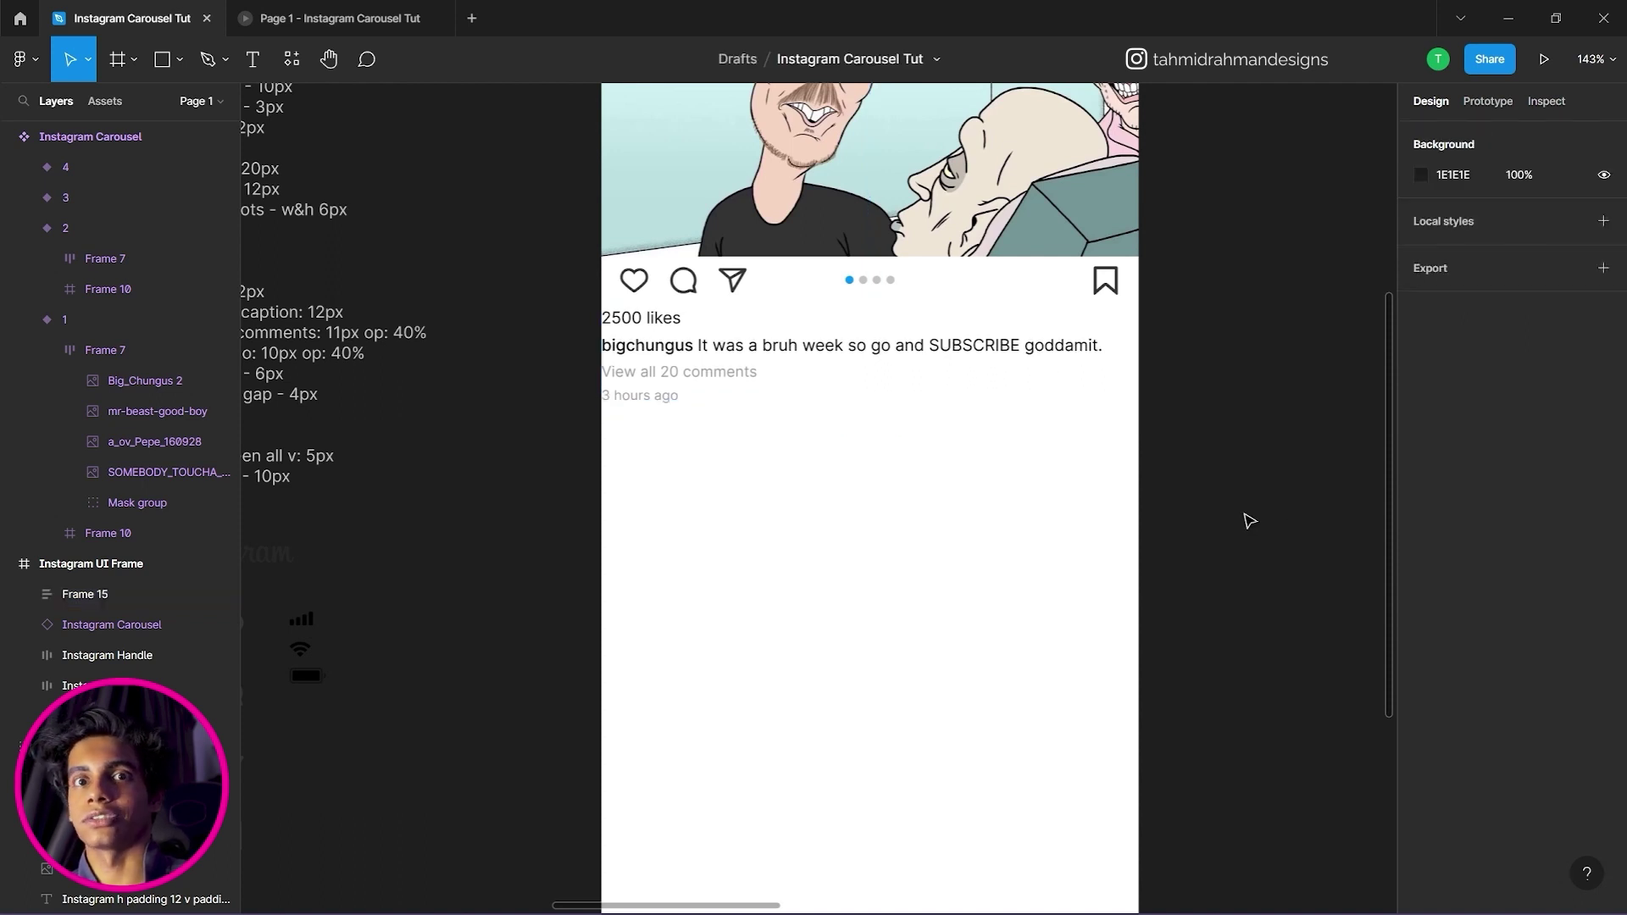
Set the weight of the 2500 likes text to Medium.
click(975, 362)
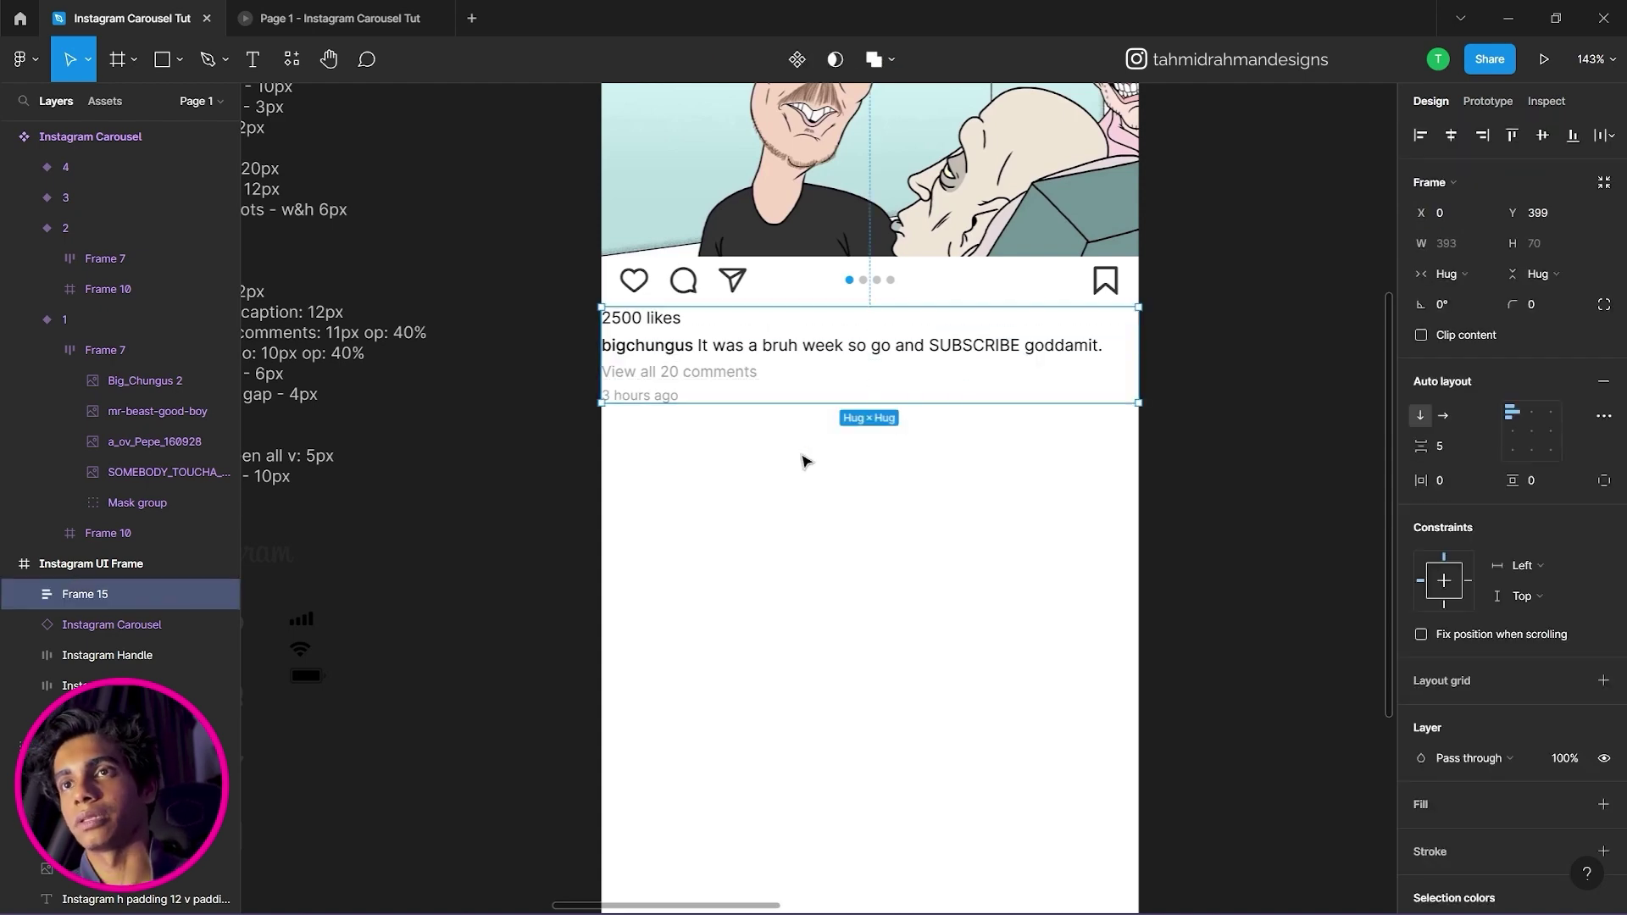
scroll(861, 505, left, 3)
scroll(861, 505, up, 2)
scroll(858, 458, left, 1)
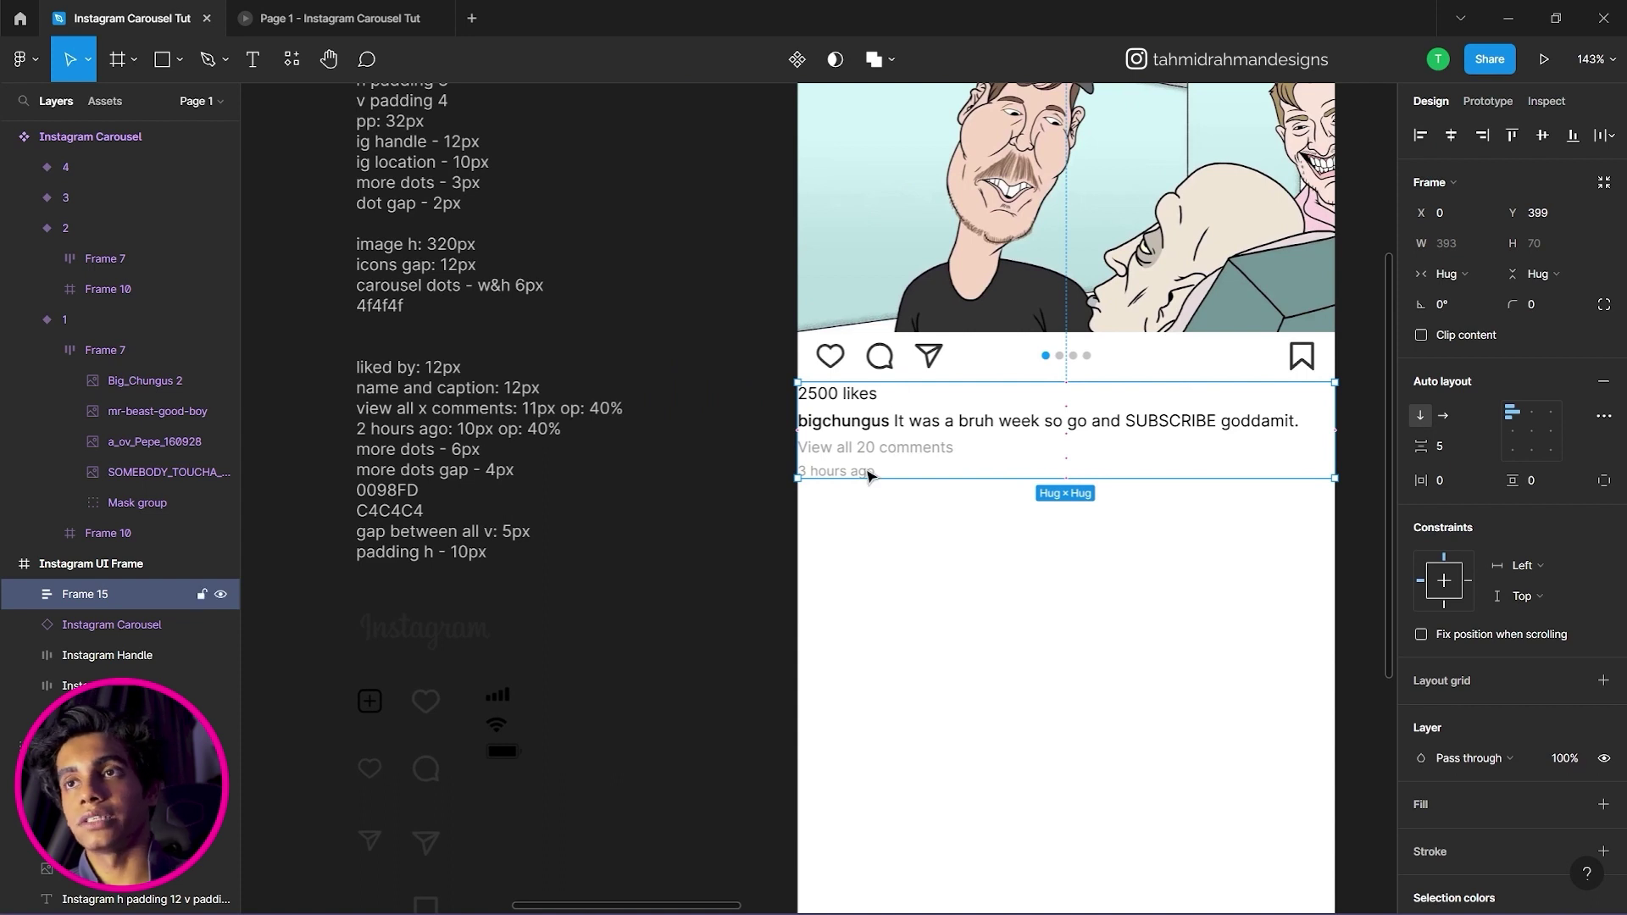
key(Escape)
click(857, 397)
double_click(854, 393)
double_click(854, 393)
double_click(853, 391)
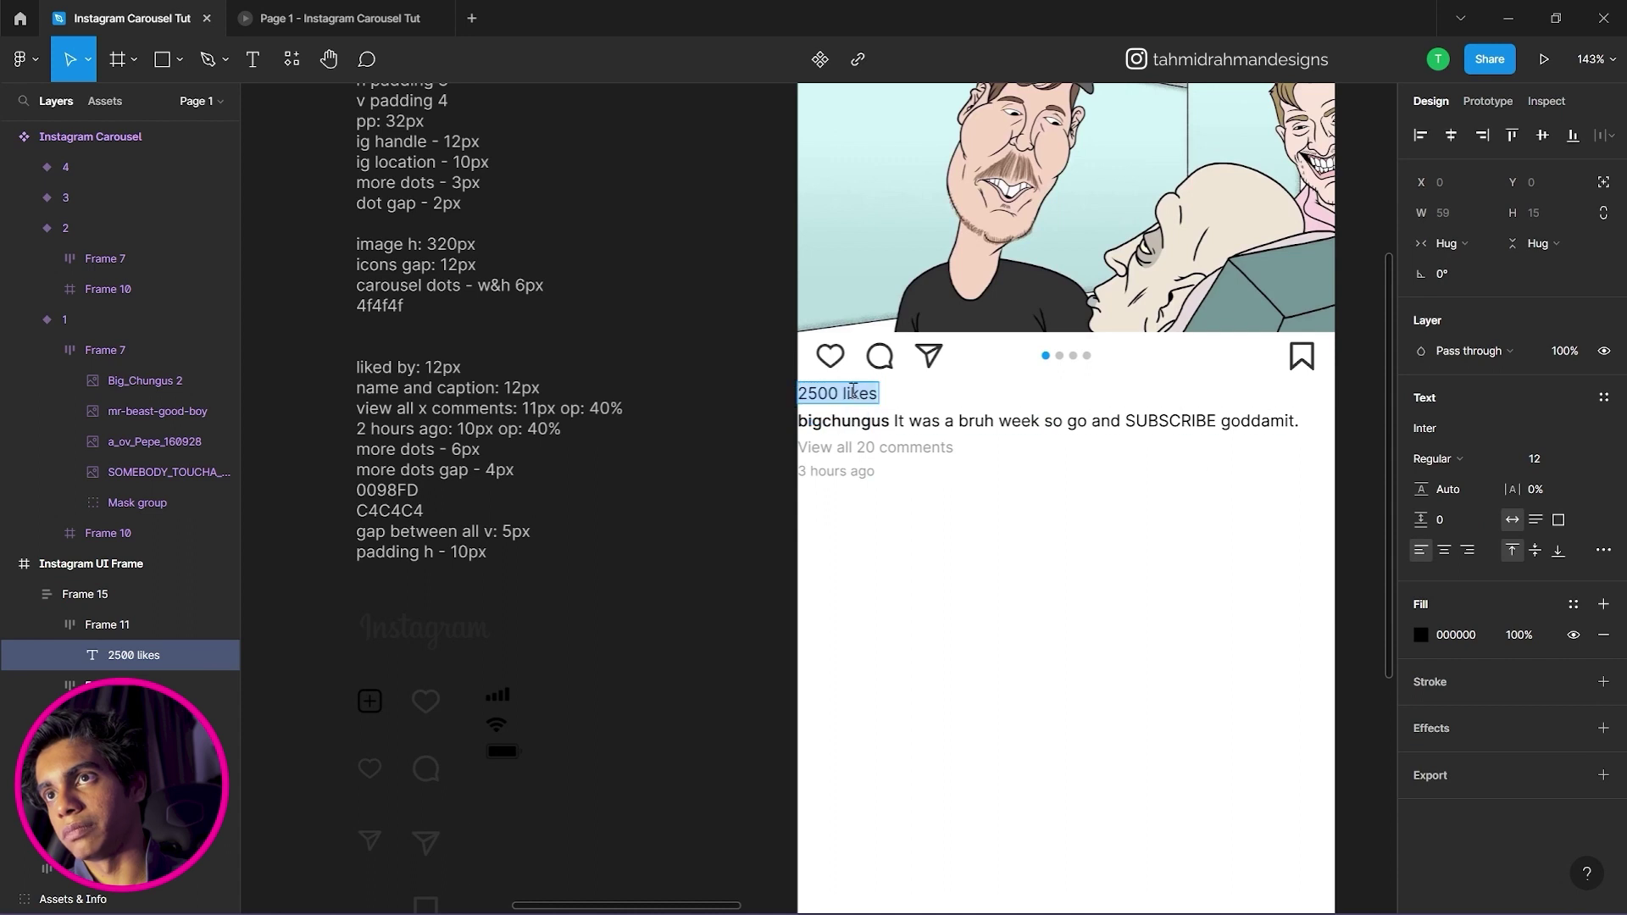
click(1454, 458)
click(1460, 483)
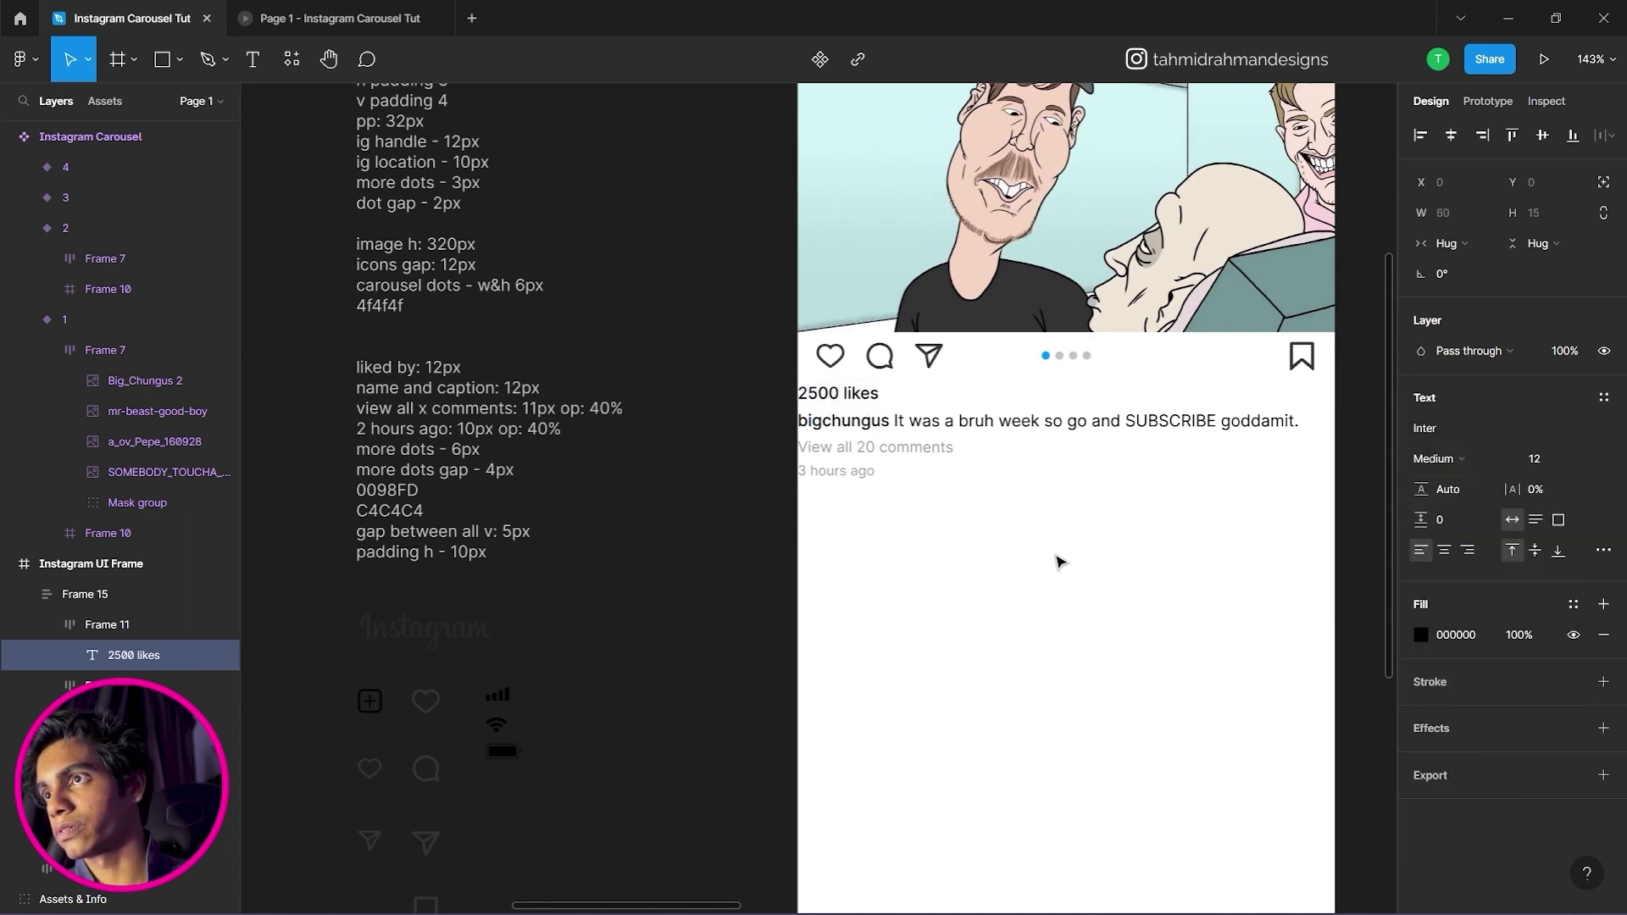
click(1057, 558)
Give the combined text block a horizontal padding of 14 and resize its width to 393.
click(974, 462)
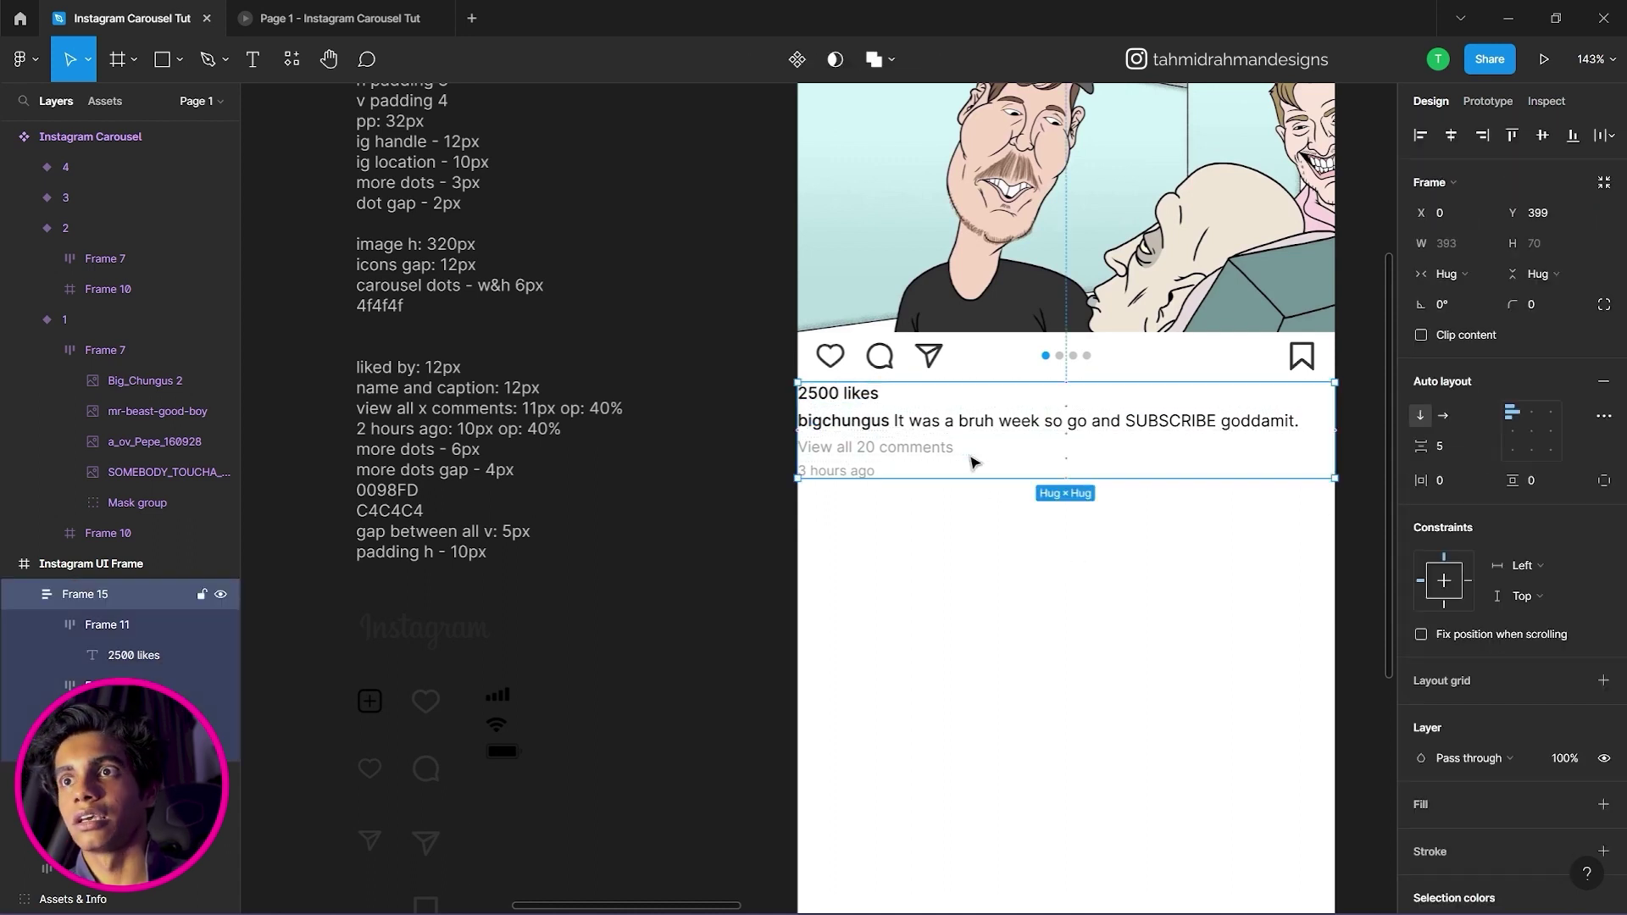
drag(958, 454, 835, 545)
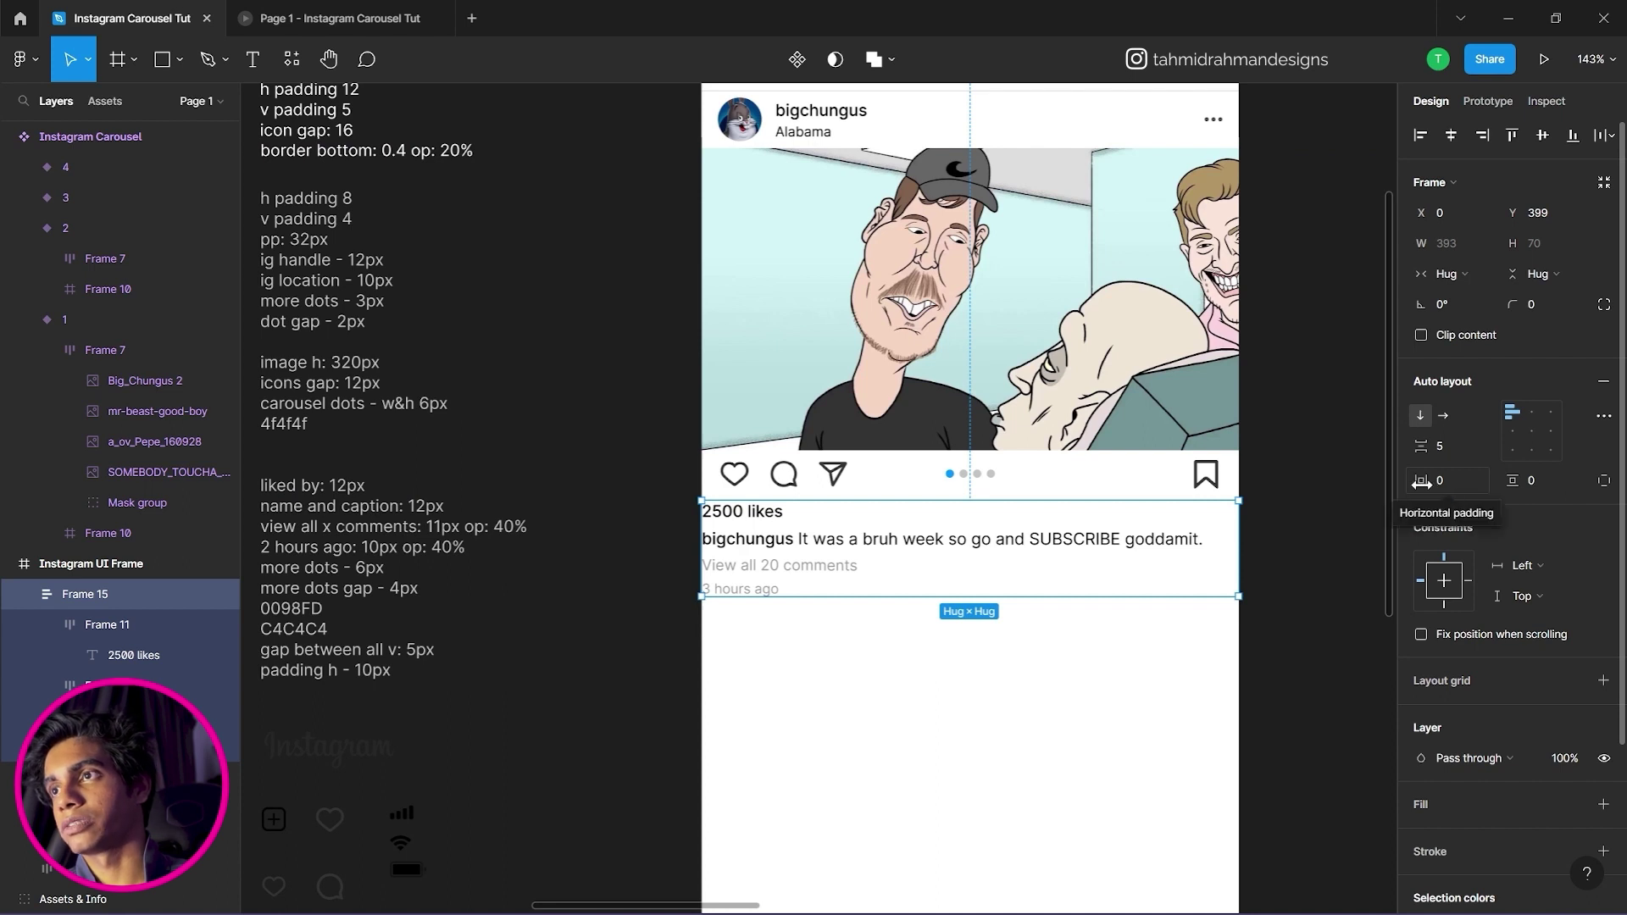
drag(1421, 482, 1447, 487)
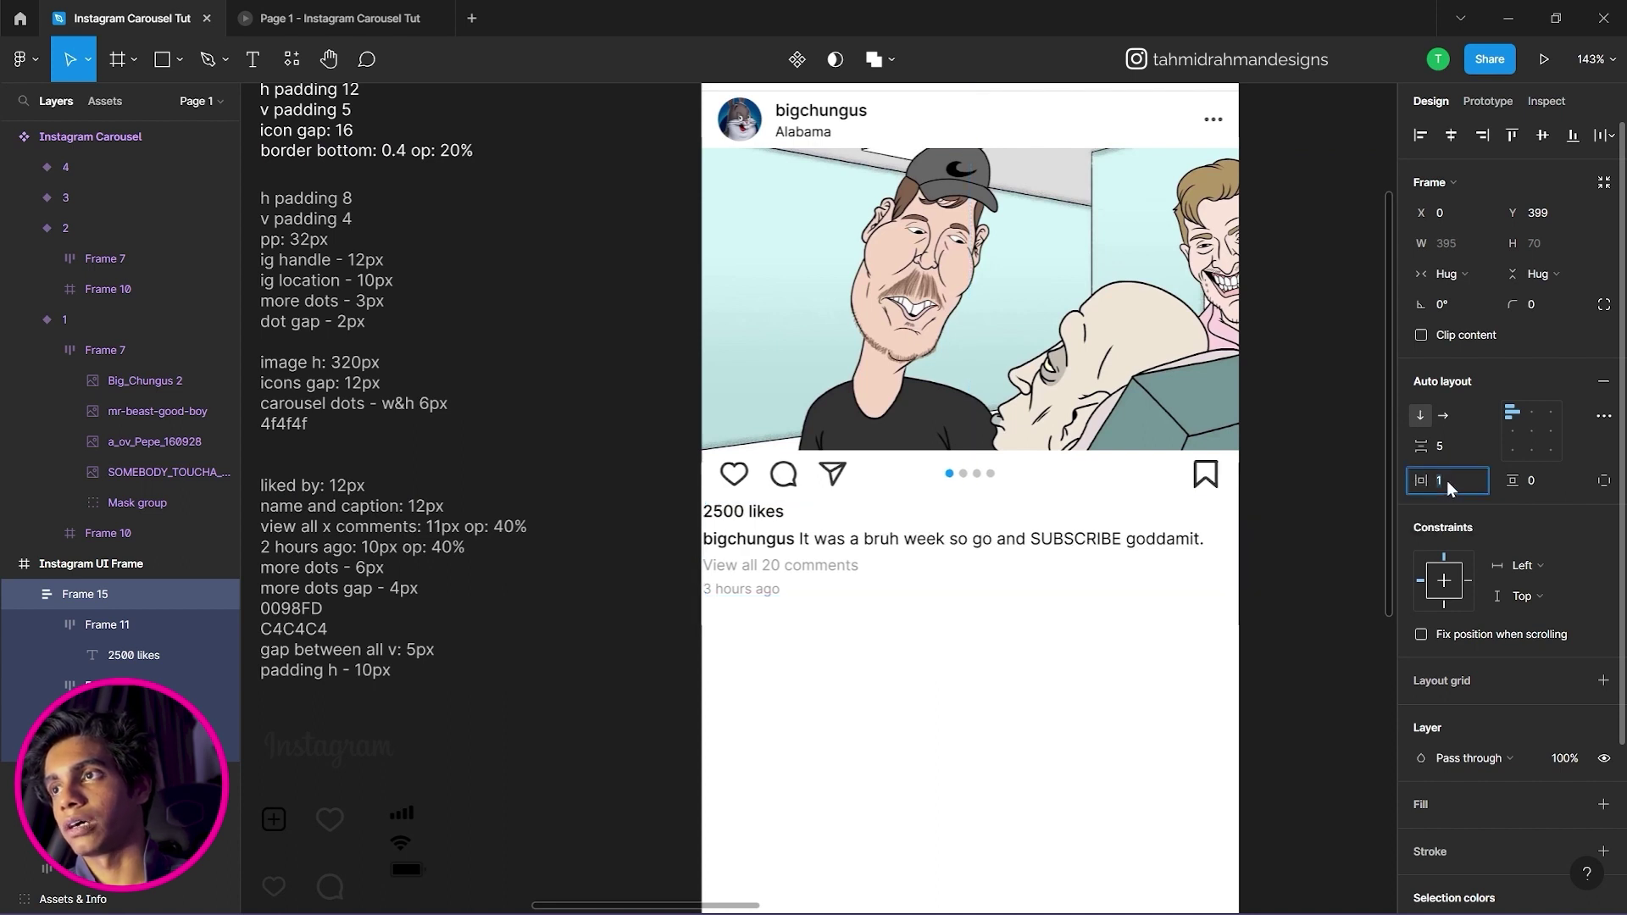
text(4)
key(Return)
drag(1274, 550, 1234, 551)
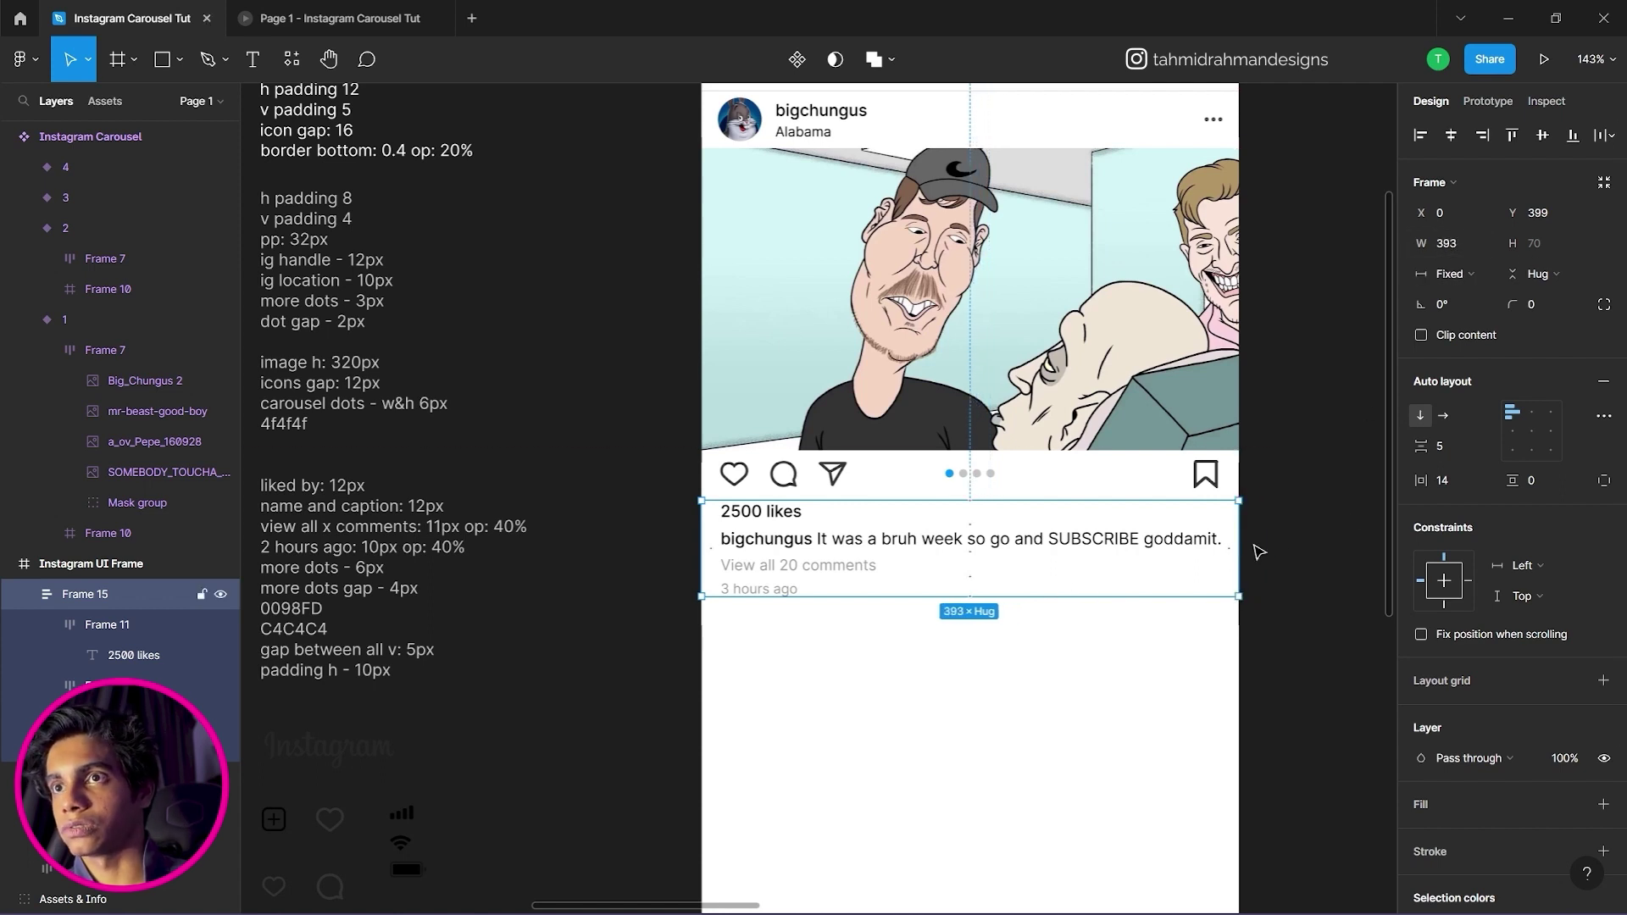
Try other horizontal paddings on the text block, ending at 8.
drag(1420, 480, 1425, 481)
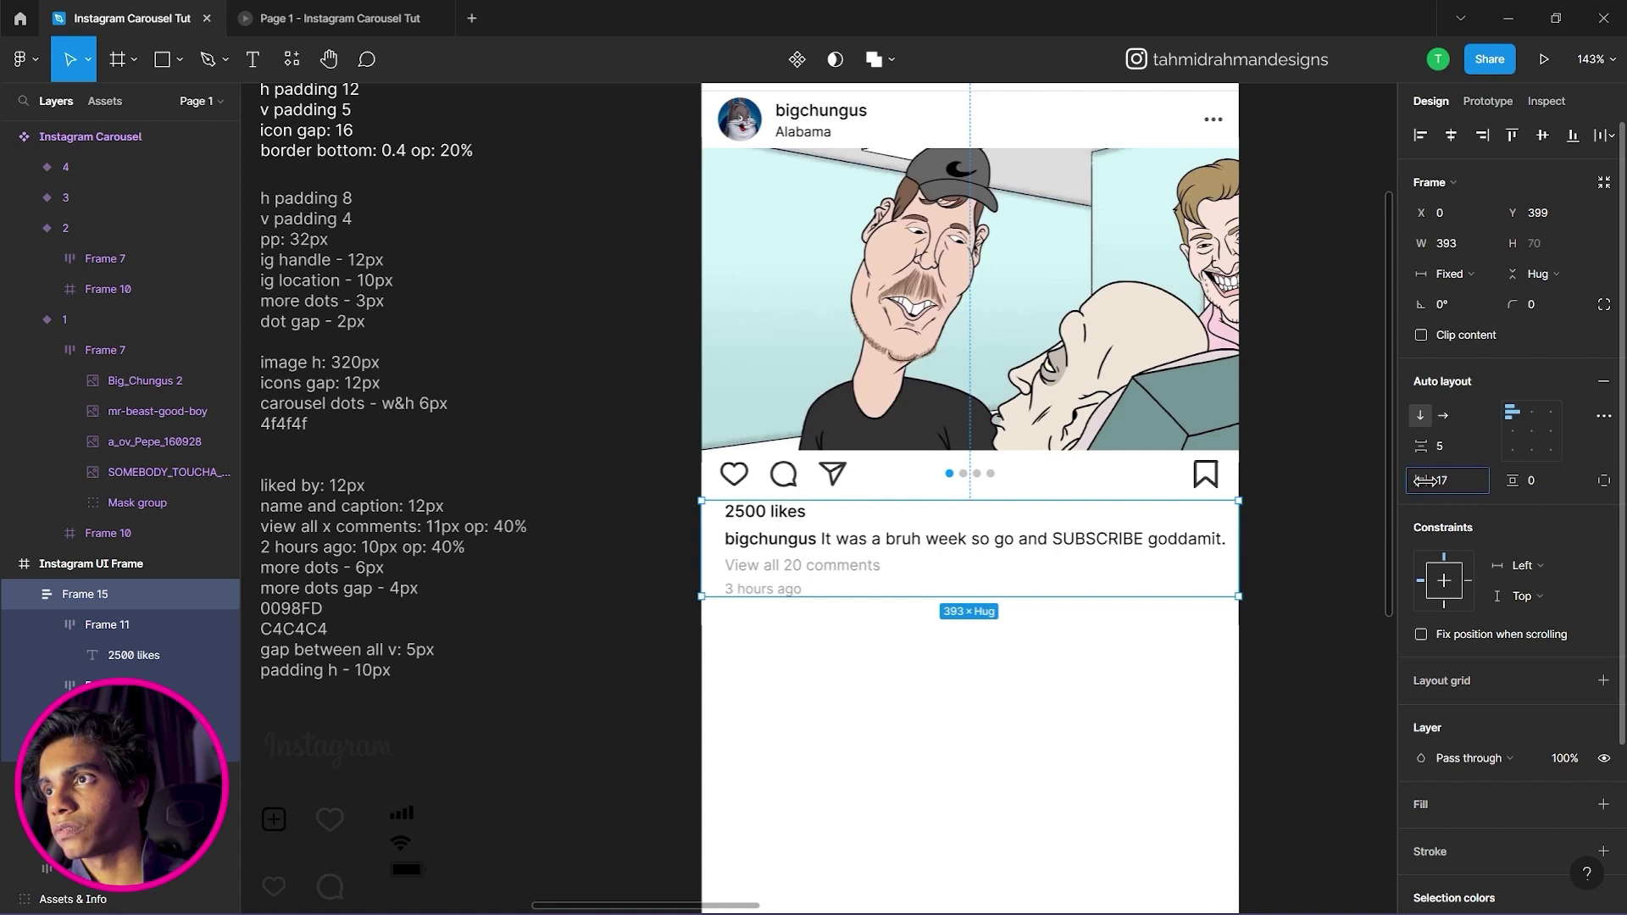
click(1224, 708)
click(1109, 555)
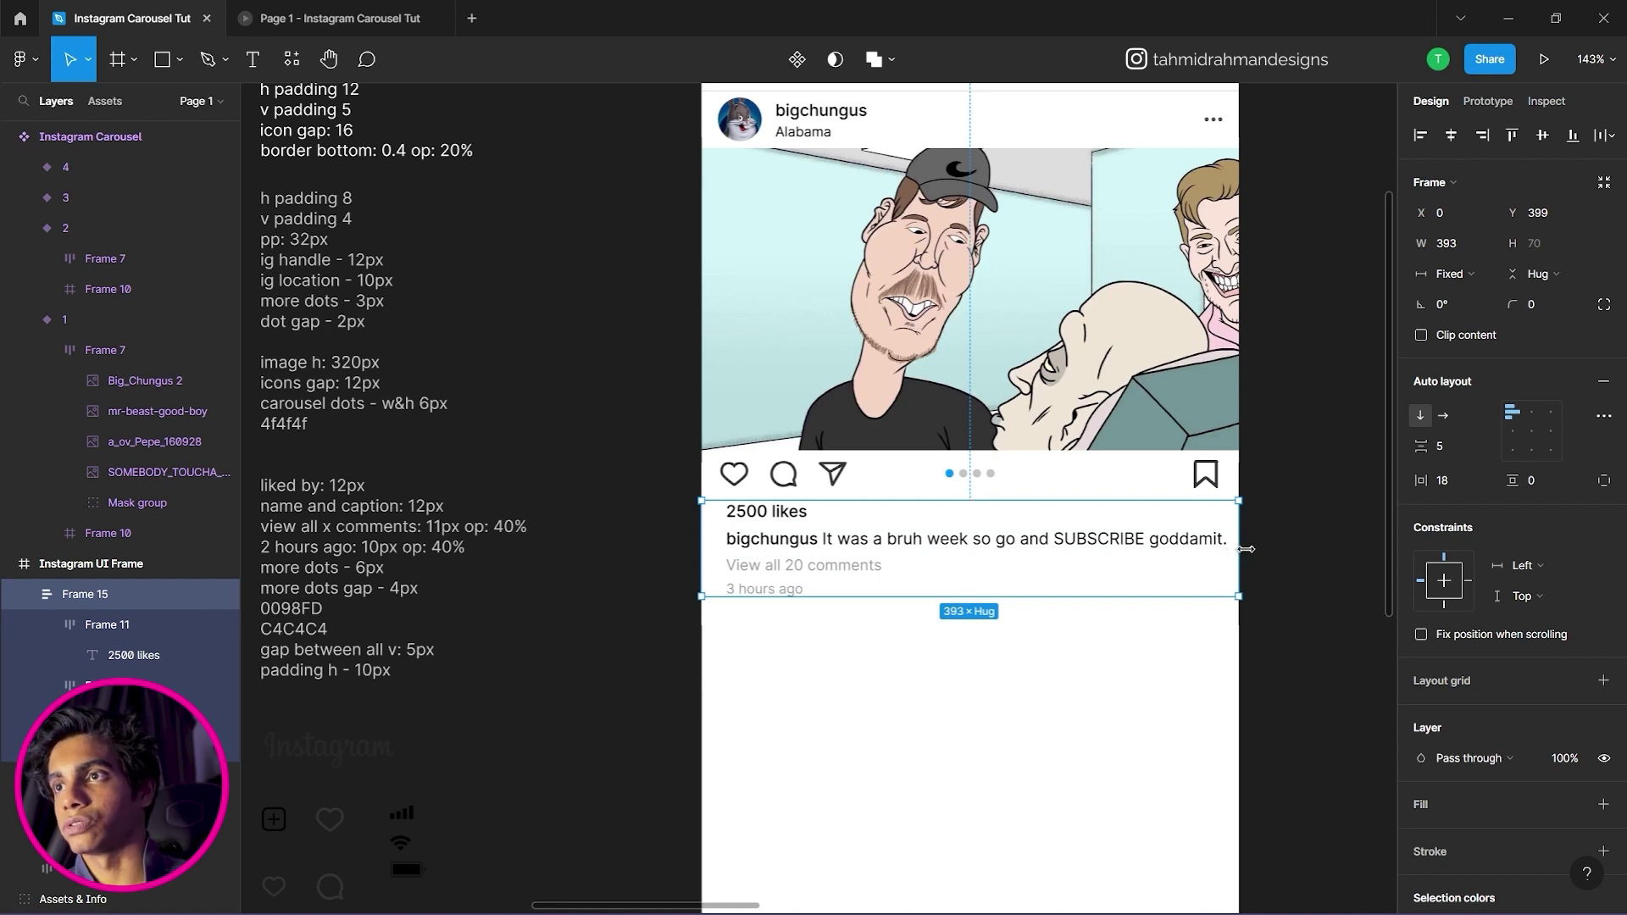
mouse_move(1421, 481)
mouse_down()
mouse_move(1466, 481)
mouse_move(1409, 490)
mouse_up()
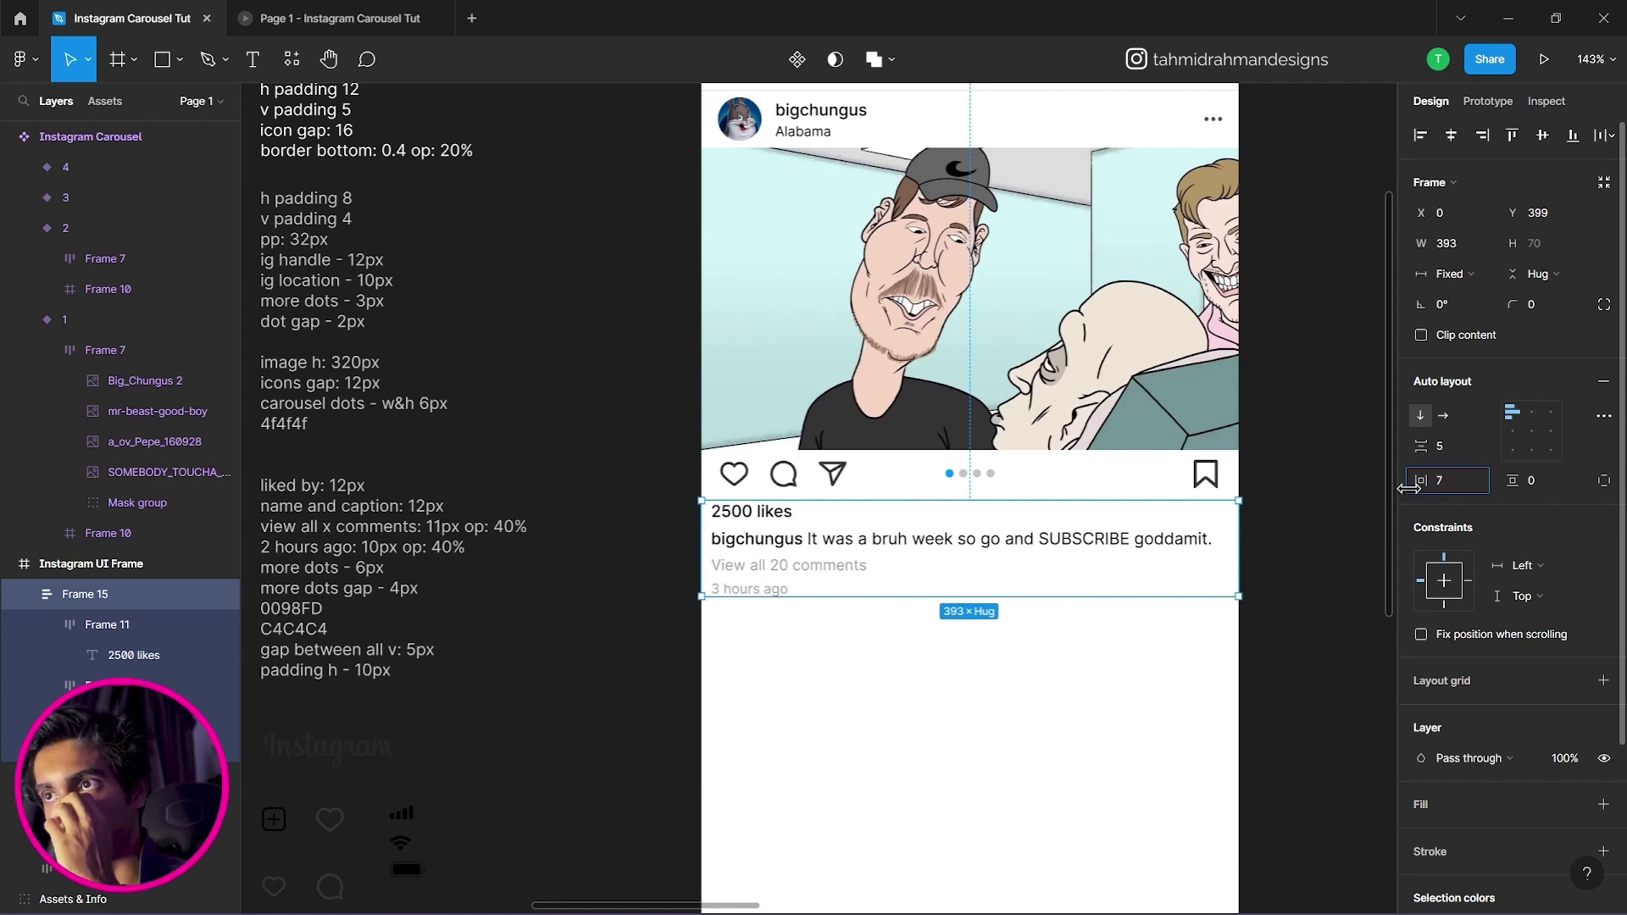
drag(1408, 489, 1410, 487)
Insert a long run of the letter s into SUBSCRIBE in the caption to test its wrapping, and remove it.
double_click(1218, 547)
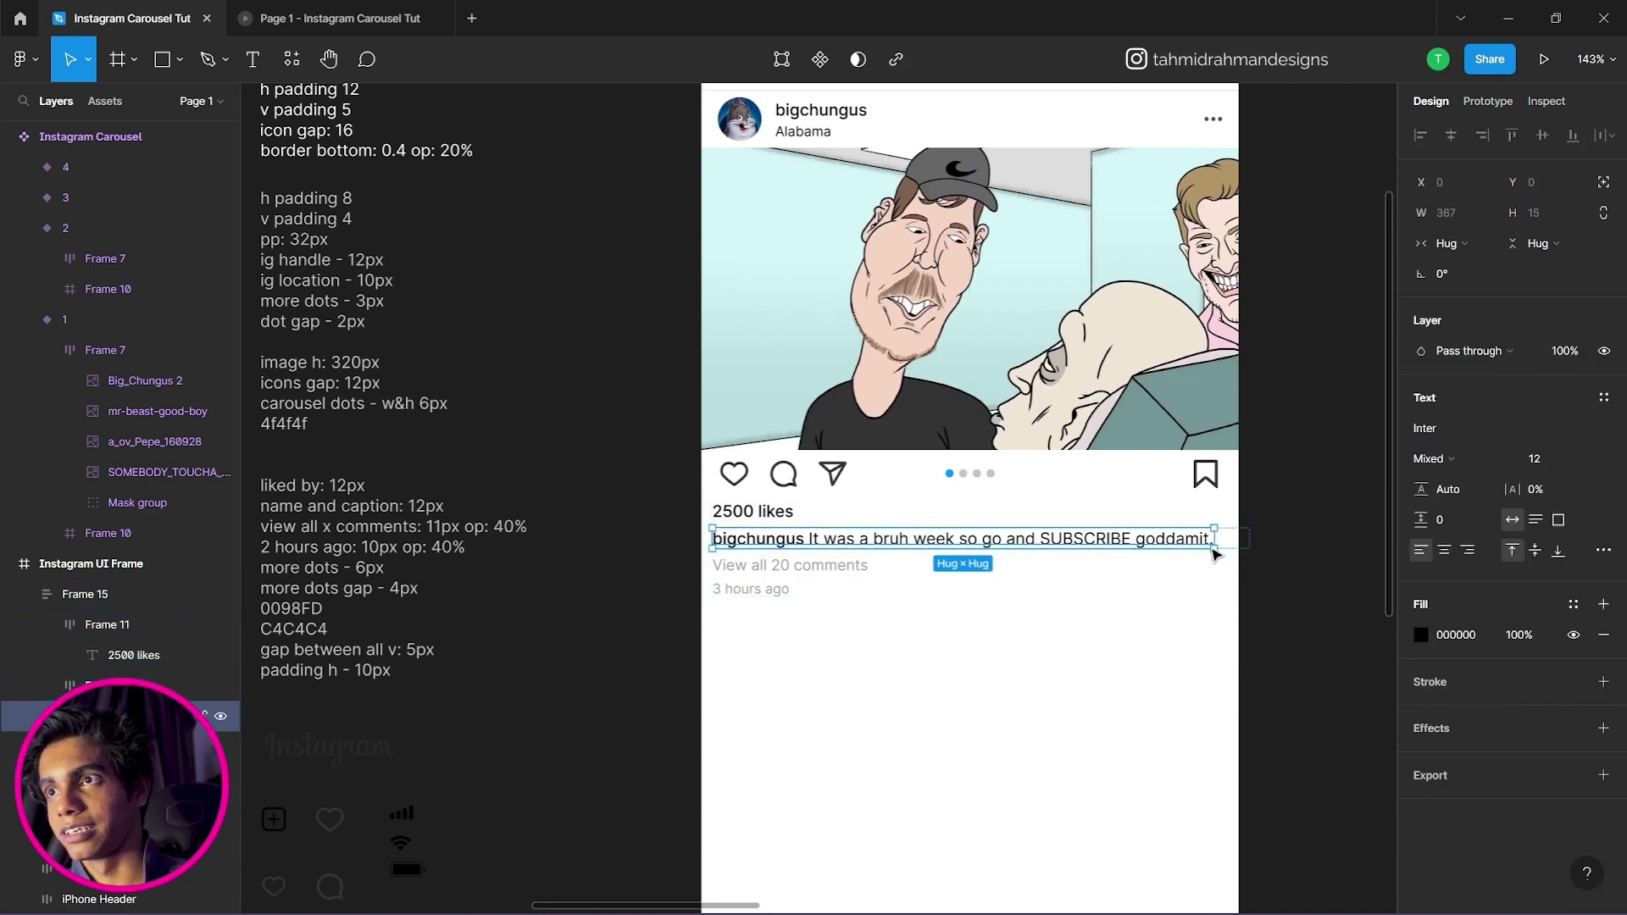
double_click(1071, 540)
text(sssssssssssssssssssss)
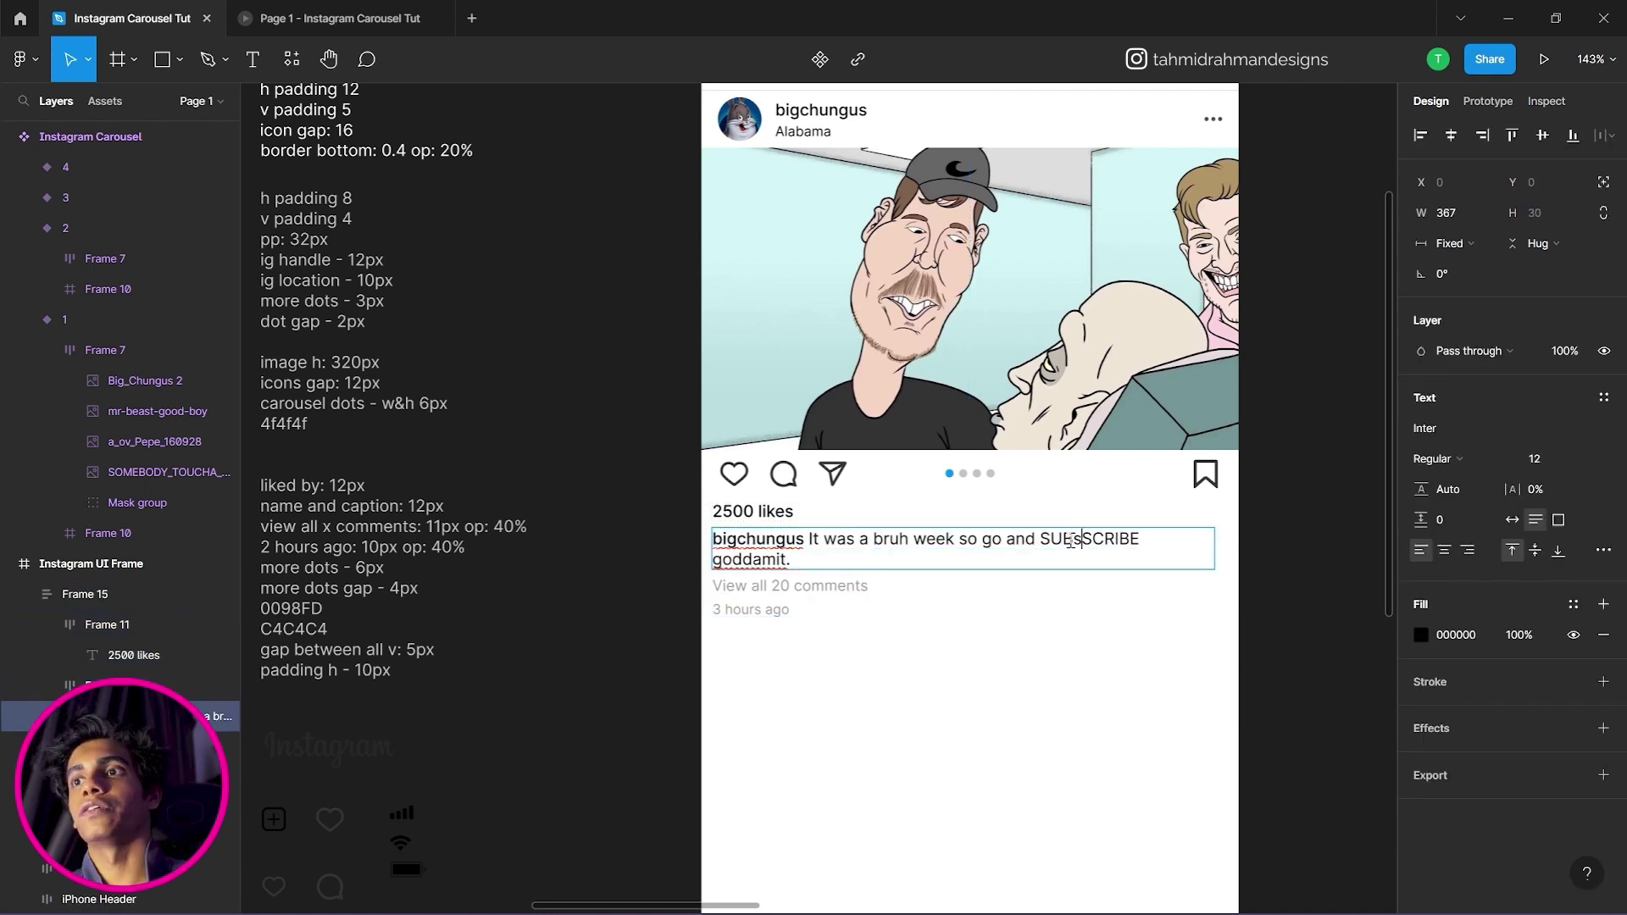
text(ssssssssssssssssssssssssssssssssssssssssssssss)
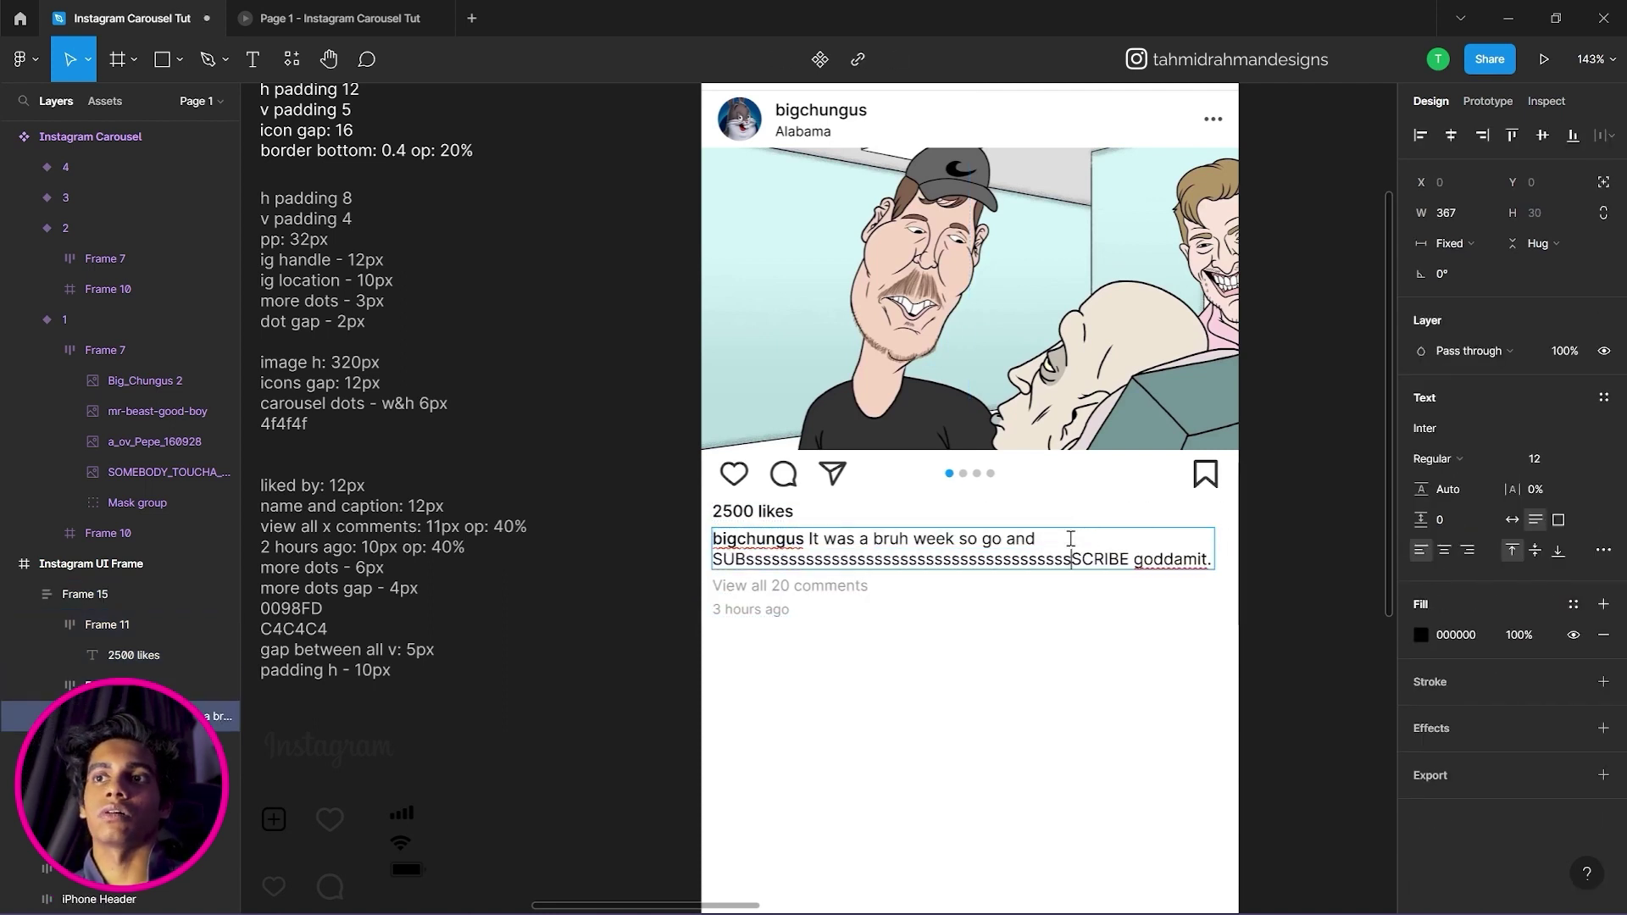
key(ctrl+z)
key(BackSpace)
key(BackSpace)
key(BackSpace)
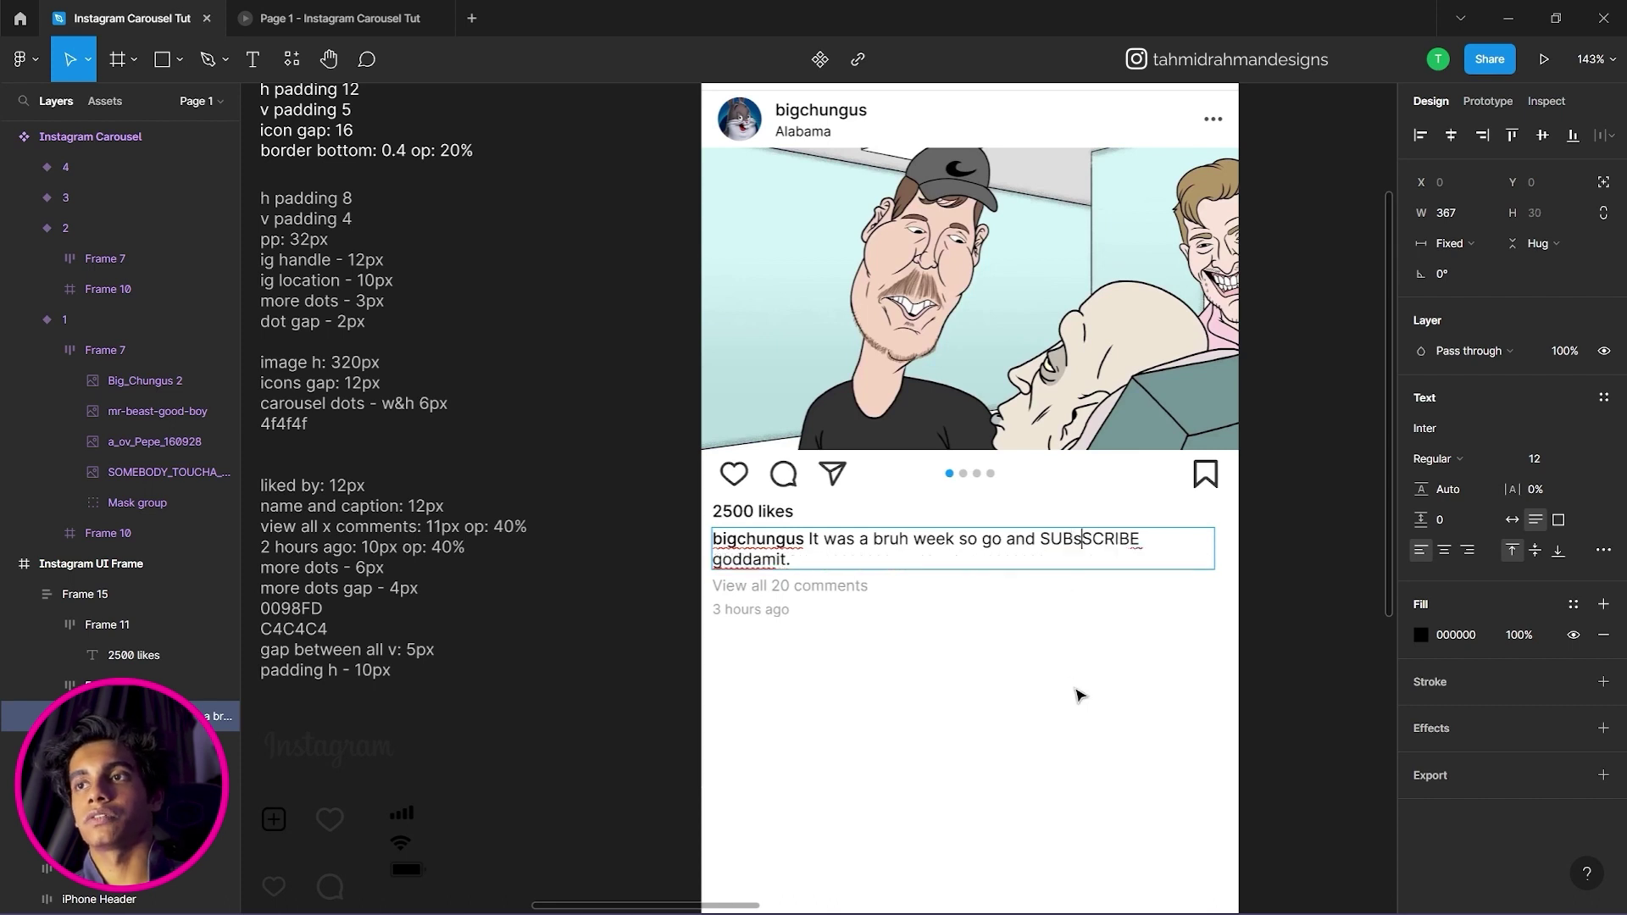
click(1076, 703)
click(1076, 703)
Set the text block's vertical padding to 5 and move the block up to Y 396.
click(1127, 544)
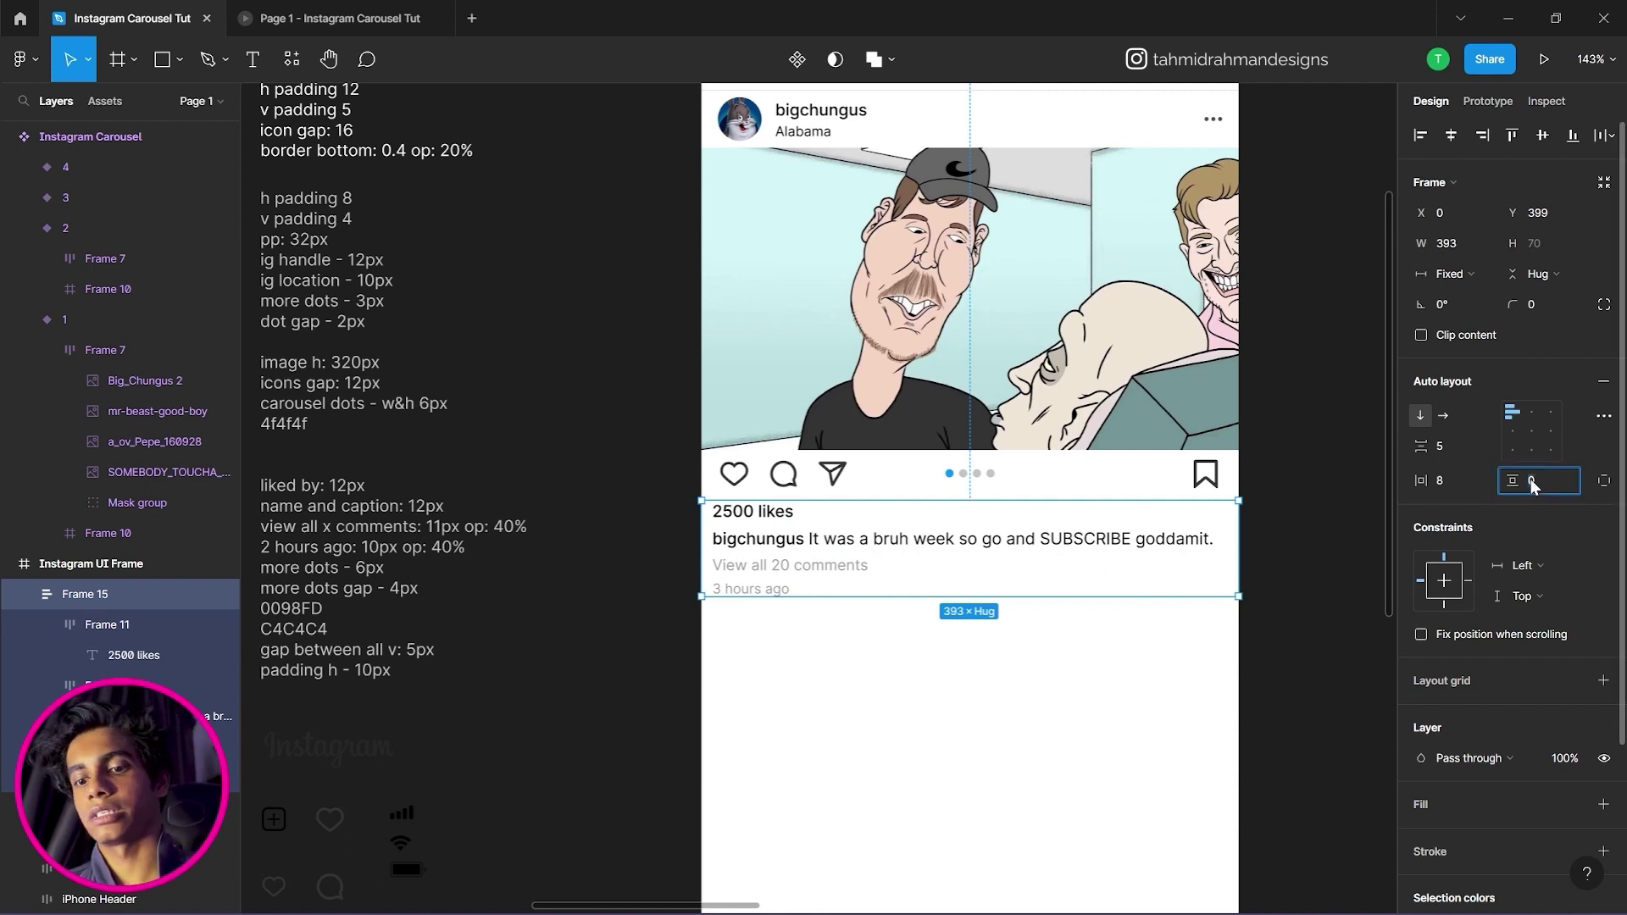
text(5)
key(Return)
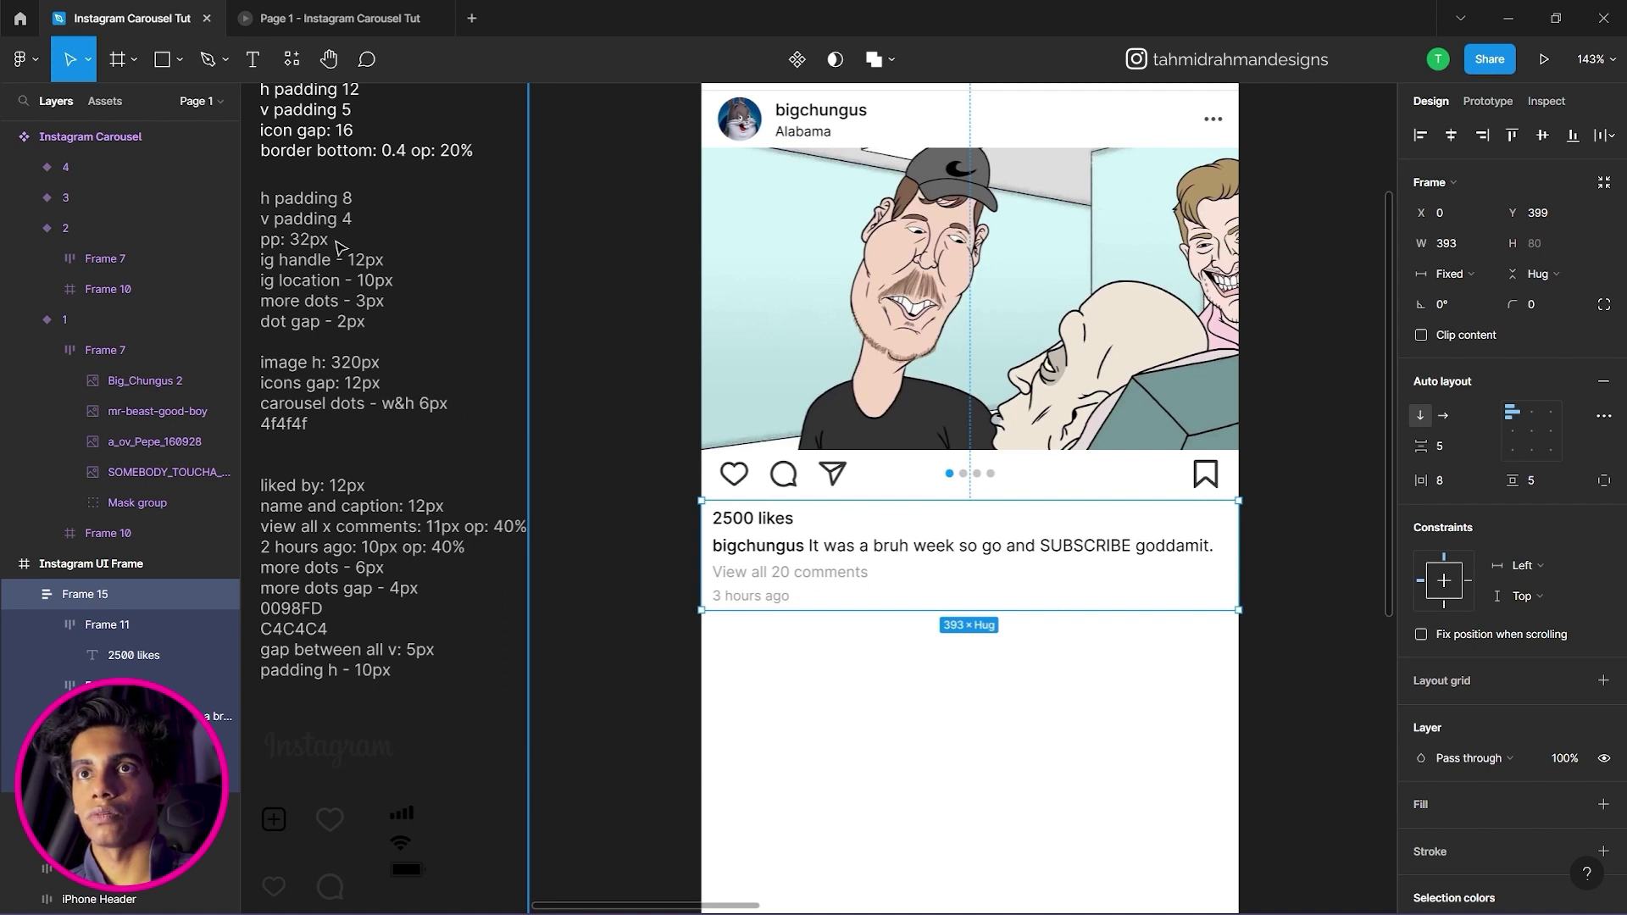
click(928, 801)
click(726, 543)
drag(726, 546, 805, 584)
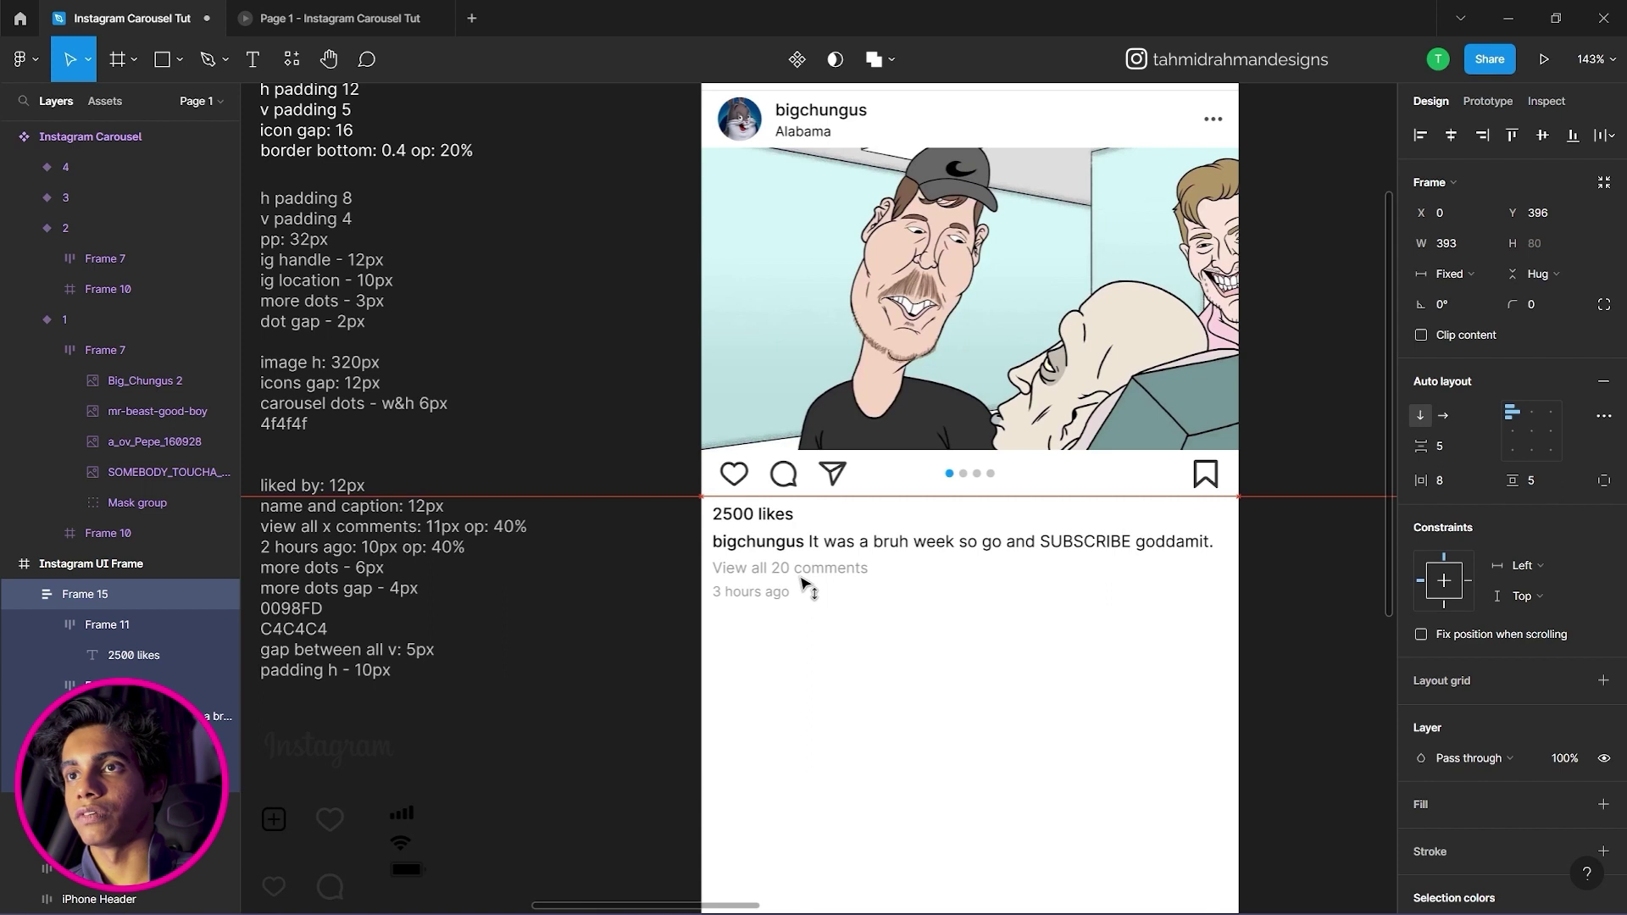
click(873, 706)
Increase the text block's horizontal padding to line the texts up under the heart icon.
click(873, 573)
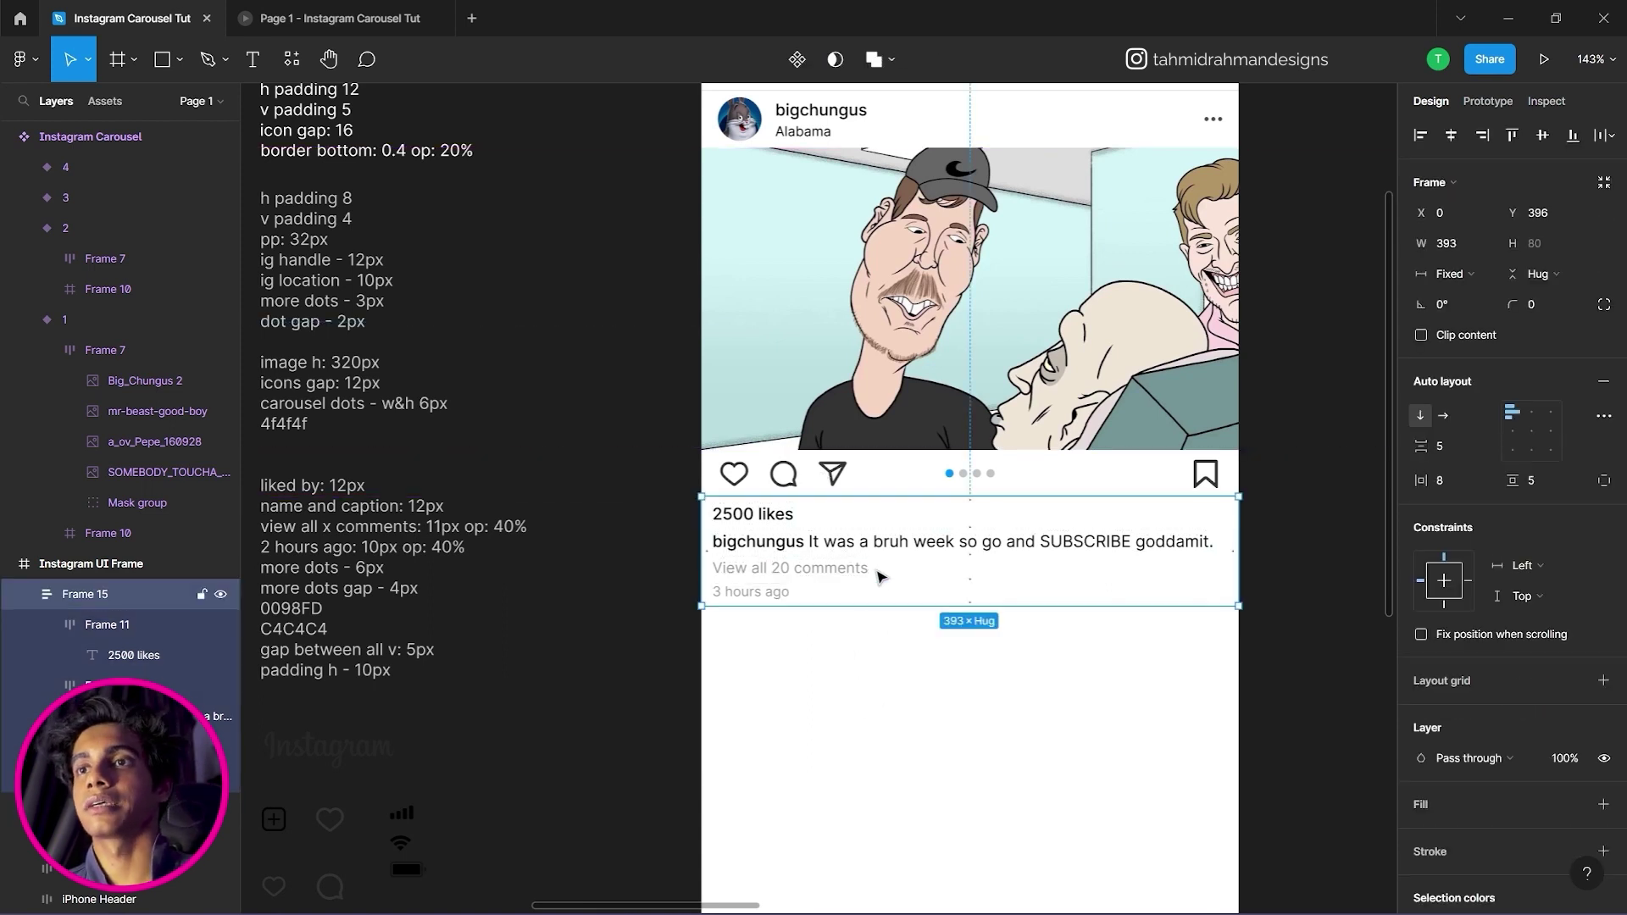
drag(1431, 485, 1436, 483)
click(1264, 676)
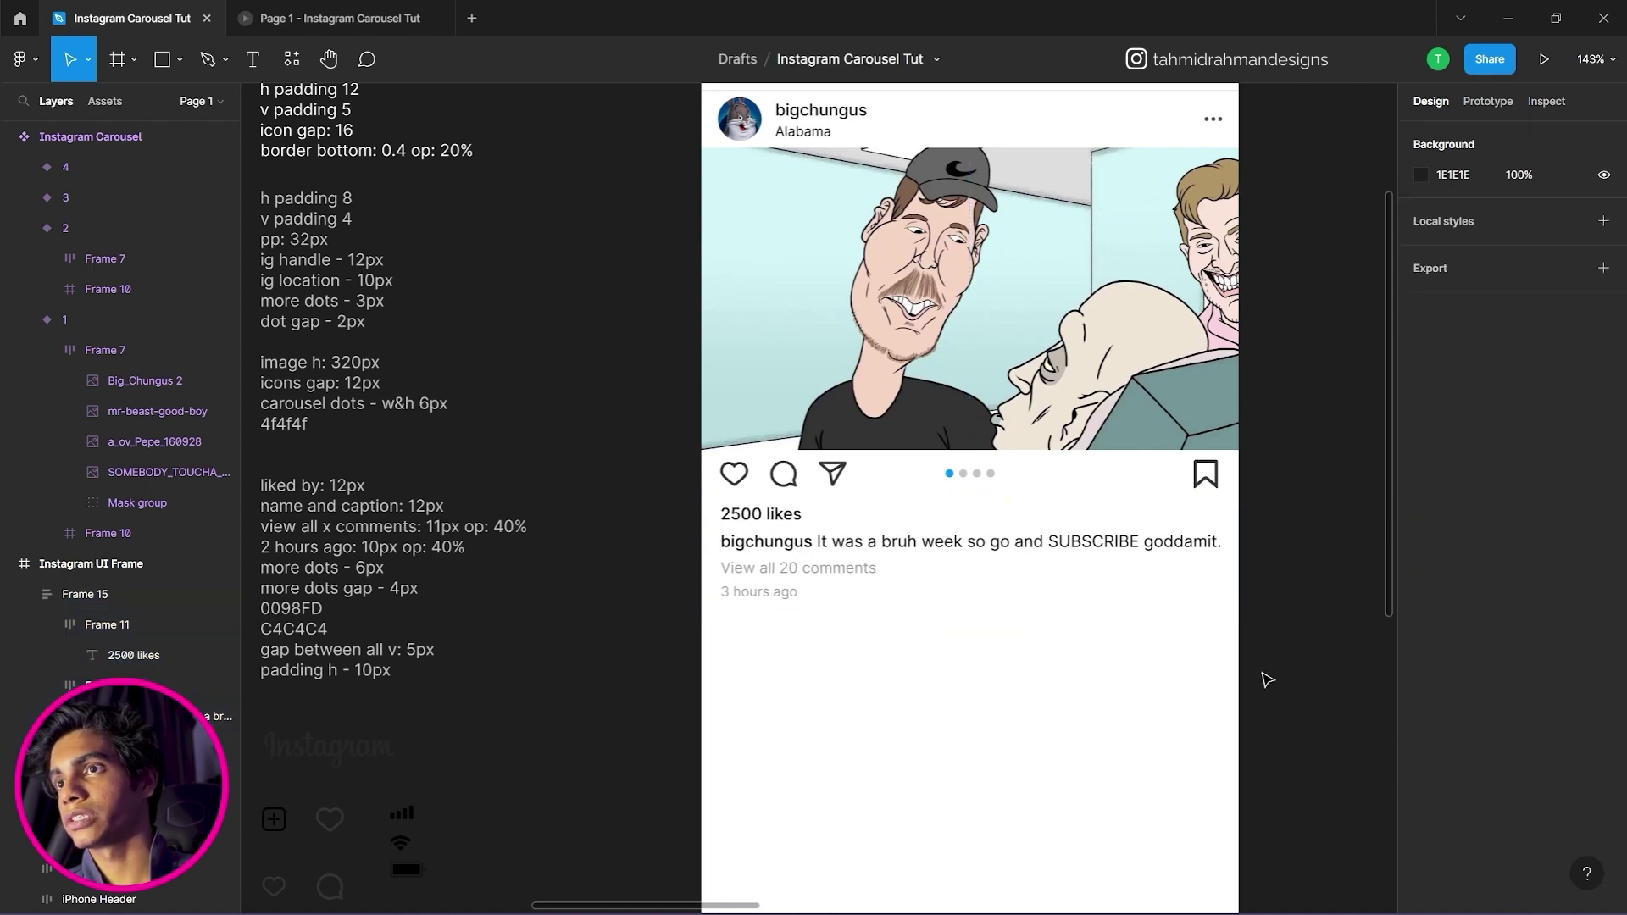
click(1112, 603)
Preview the prototype and swipe through the carousel images to the last one.
click(346, 9)
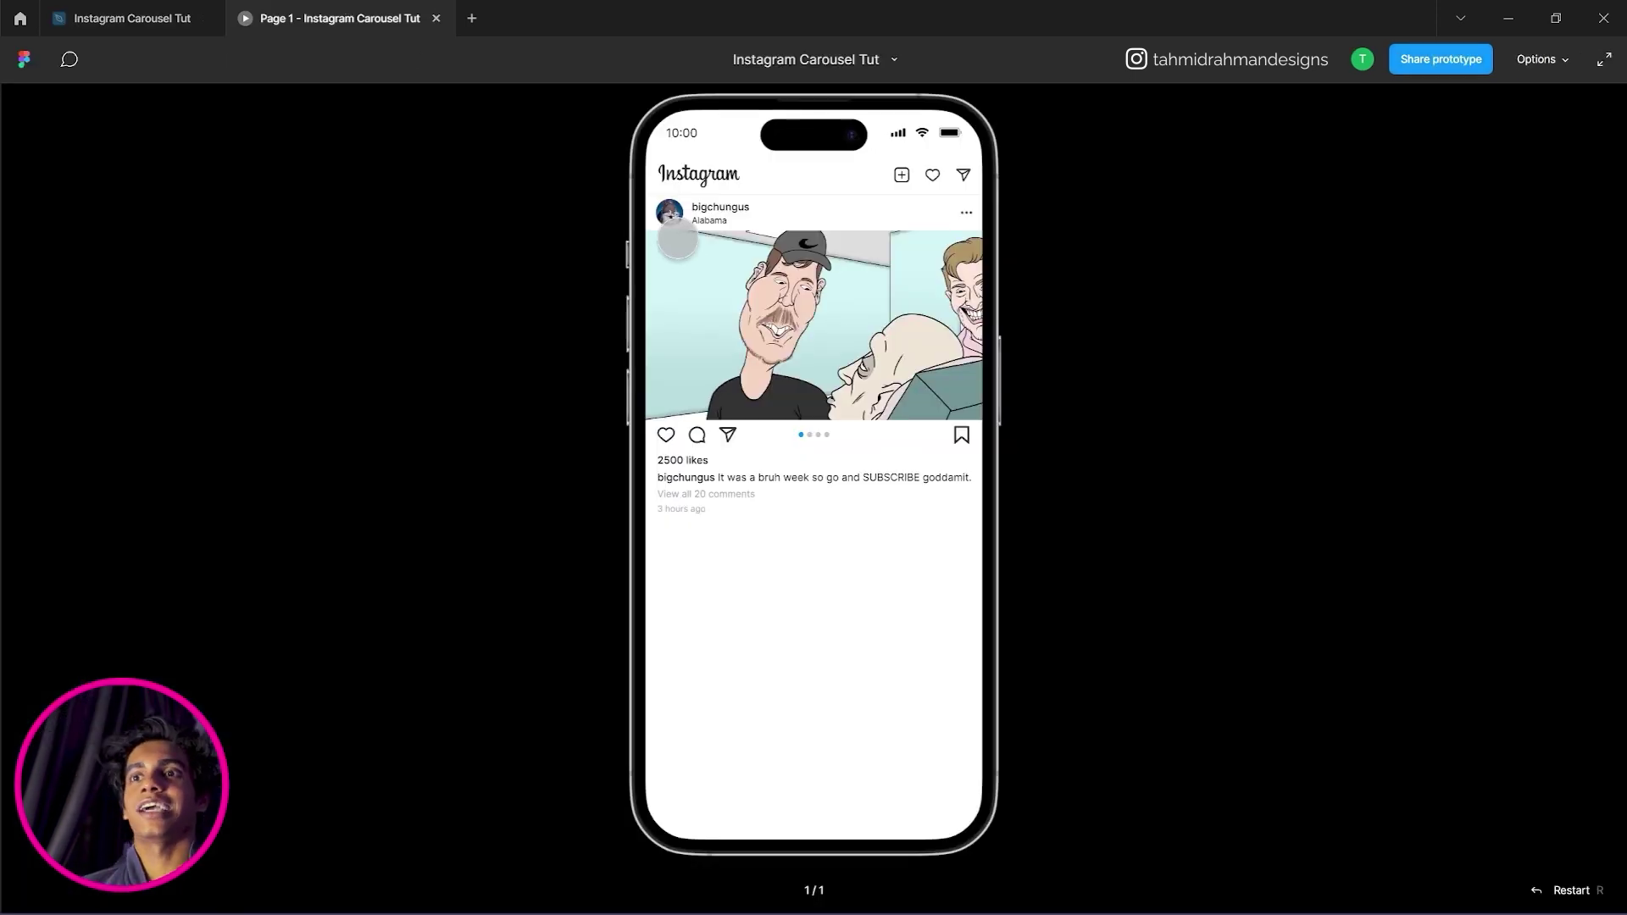
drag(852, 289, 614, 309)
drag(881, 321, 652, 330)
drag(783, 342, 557, 331)
drag(886, 260, 678, 275)
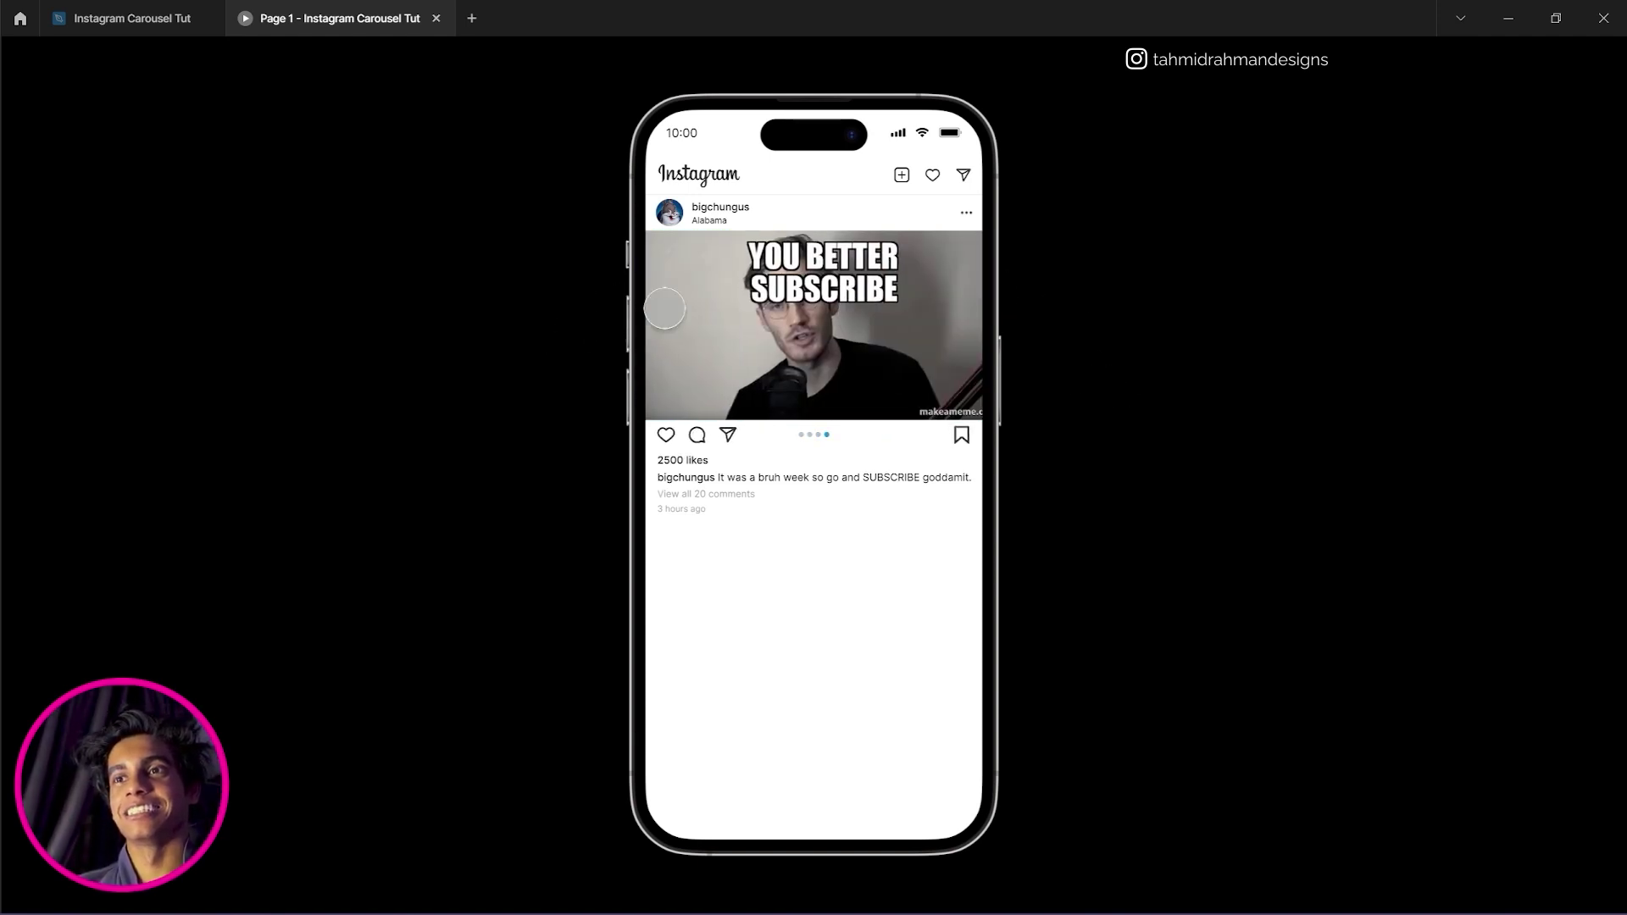
Back in the design file, duplicate the handle row, carousel and text block together, placing the copy directly below the first post.
click(153, 26)
drag(786, 825, 630, 622)
scroll(628, 623, down, 2)
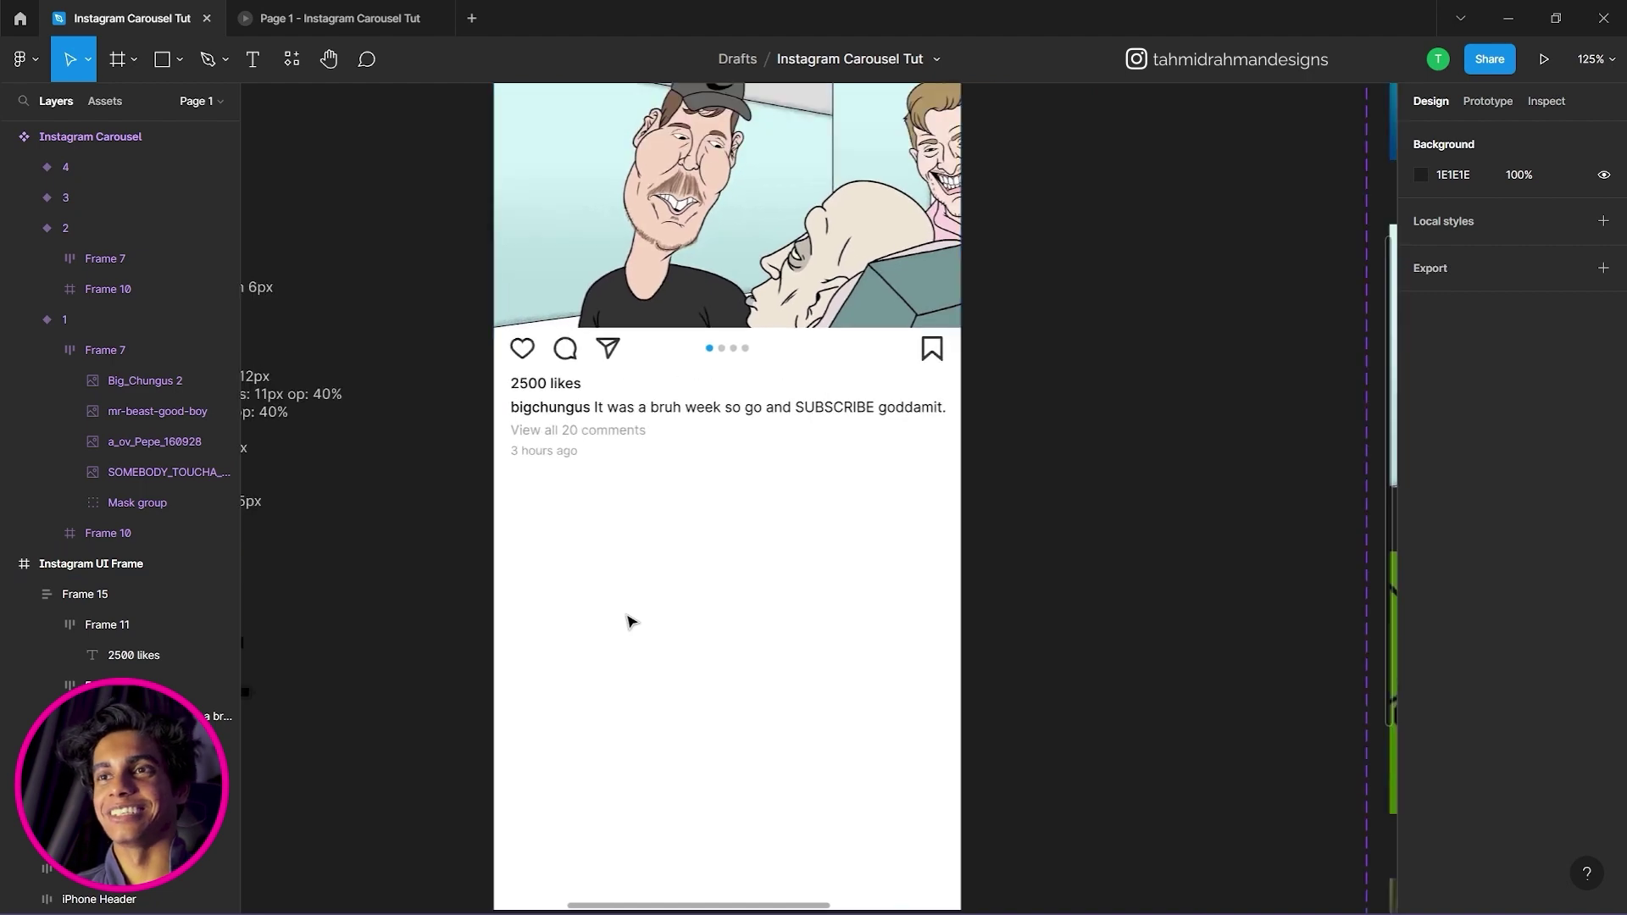
scroll(737, 570, left, 2)
scroll(693, 507, up, 3)
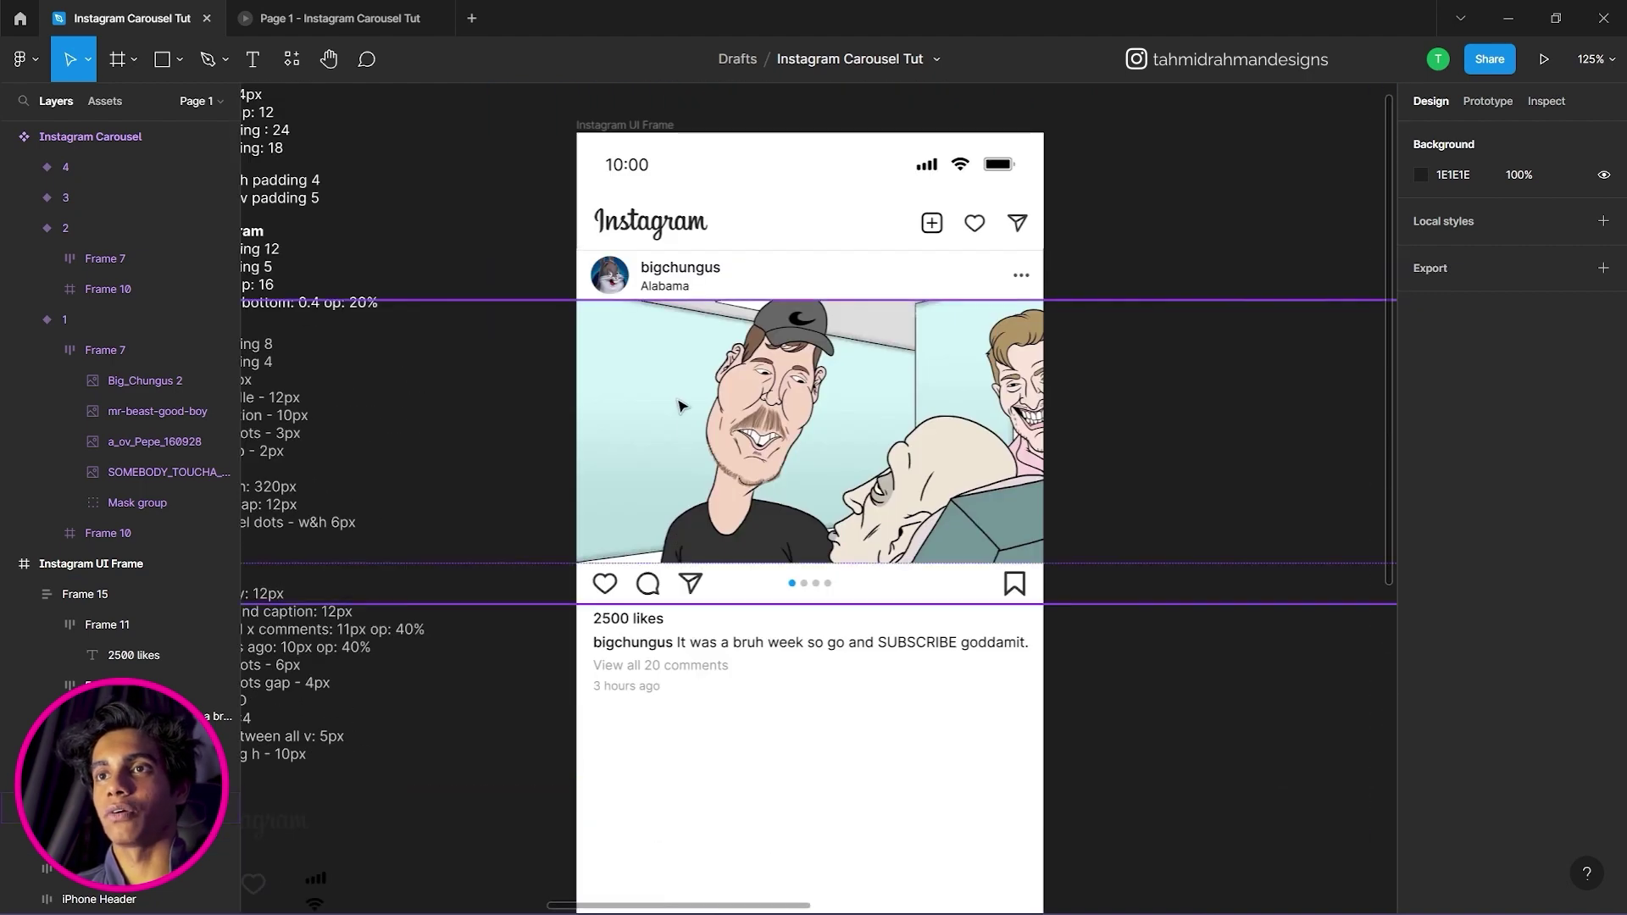
click(697, 334)
click(695, 277)
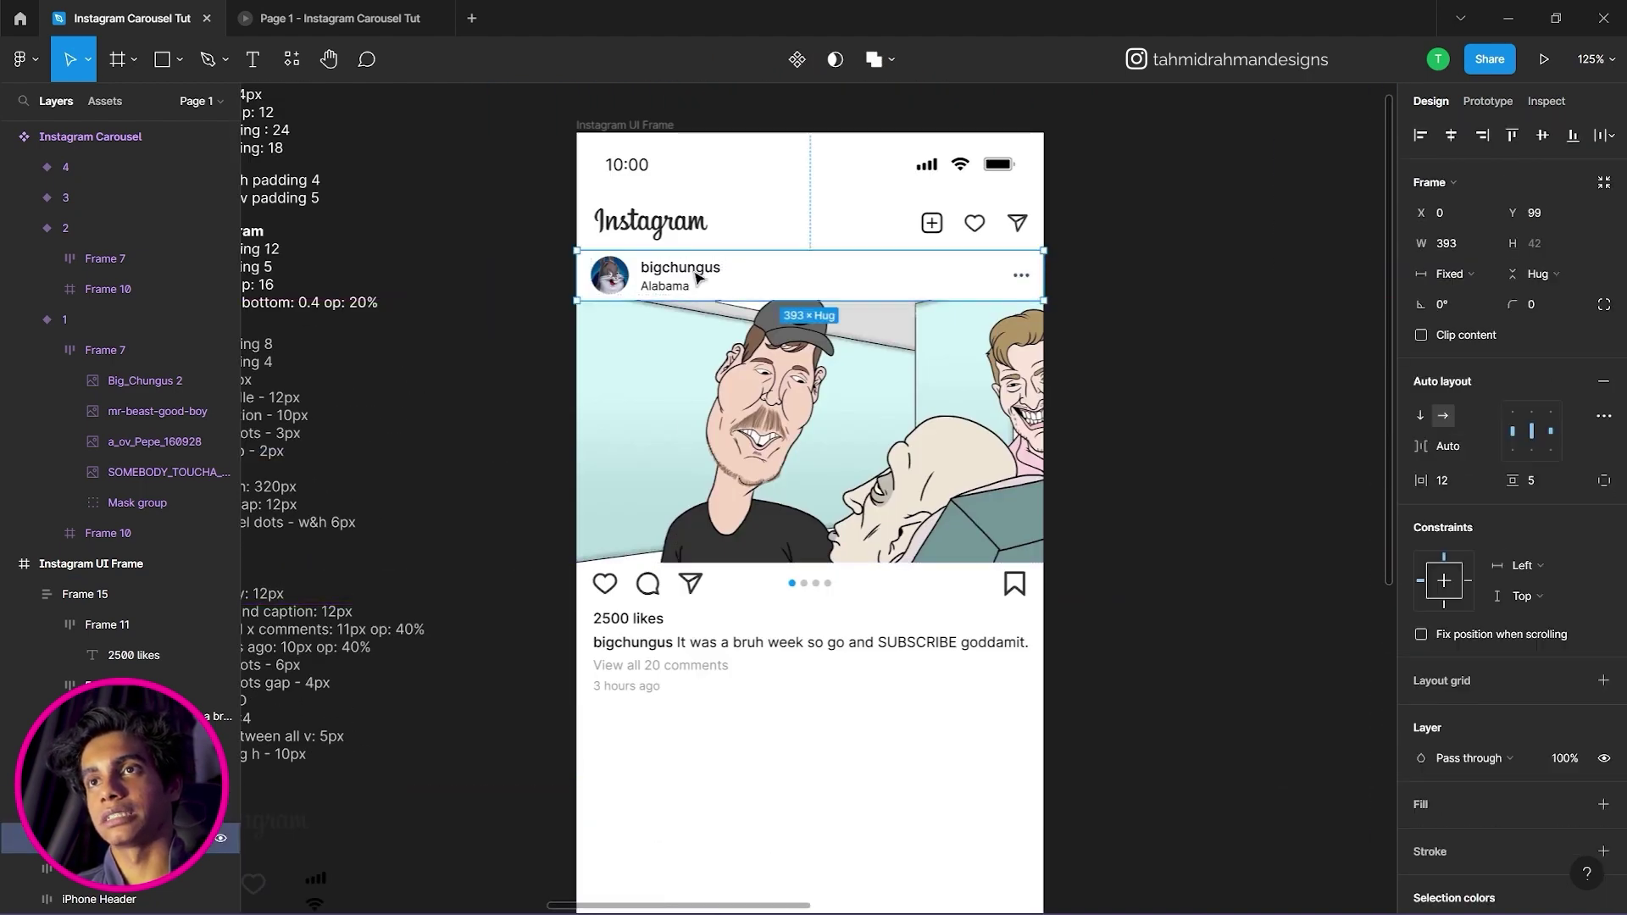
shift+click(677, 360)
shift+click(663, 637)
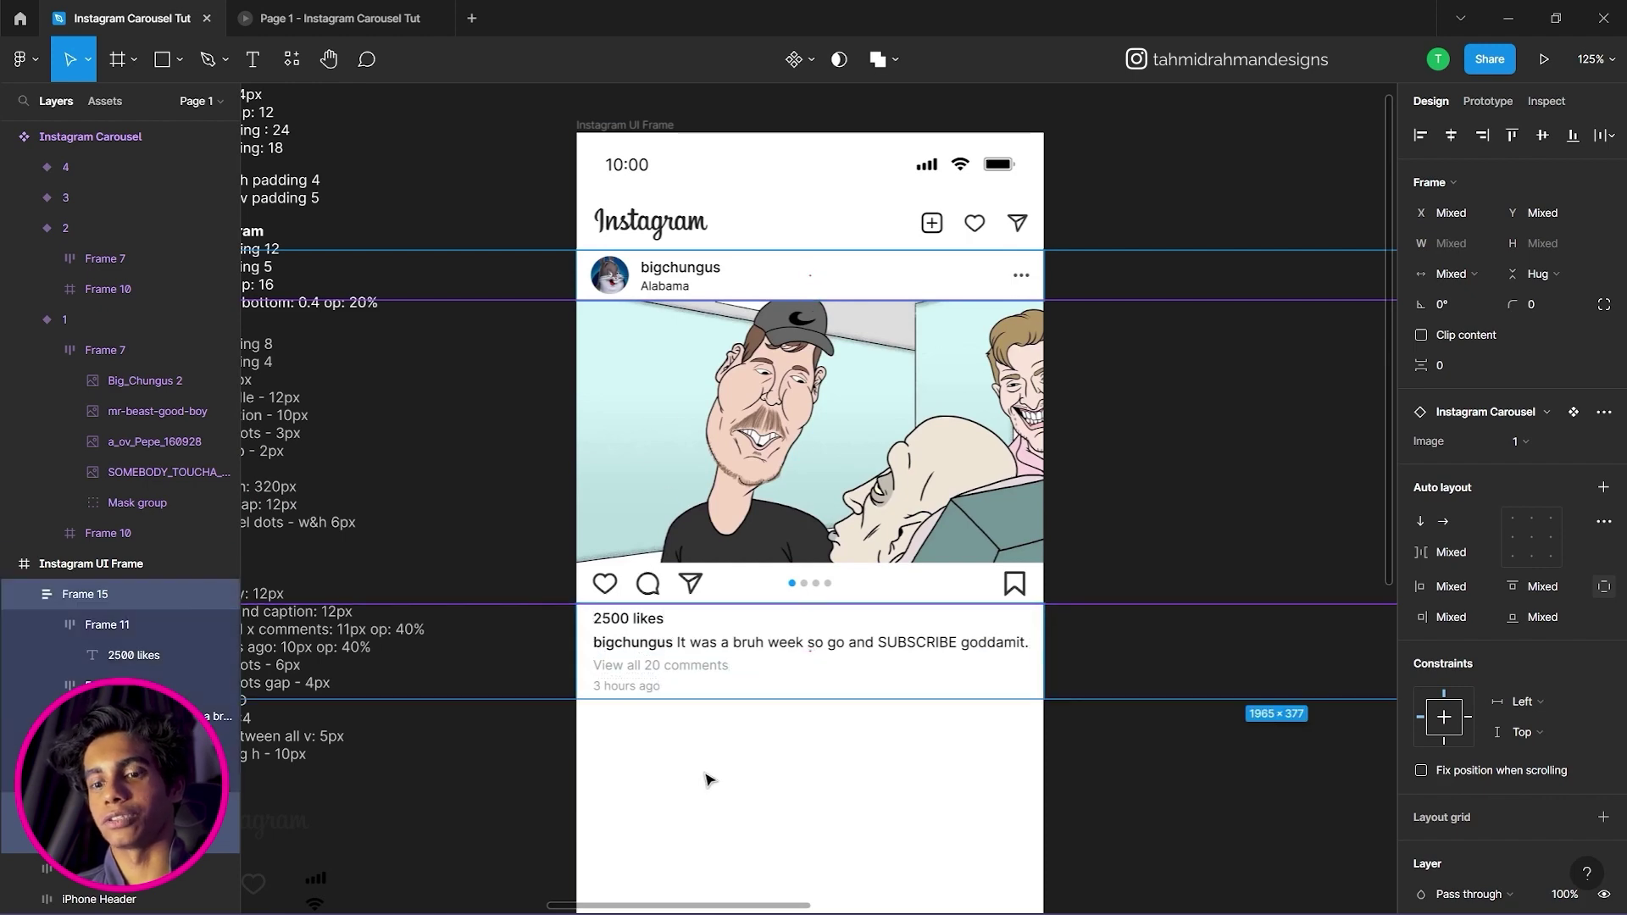
scroll(806, 602, down, 4)
scroll(796, 584, up, 3)
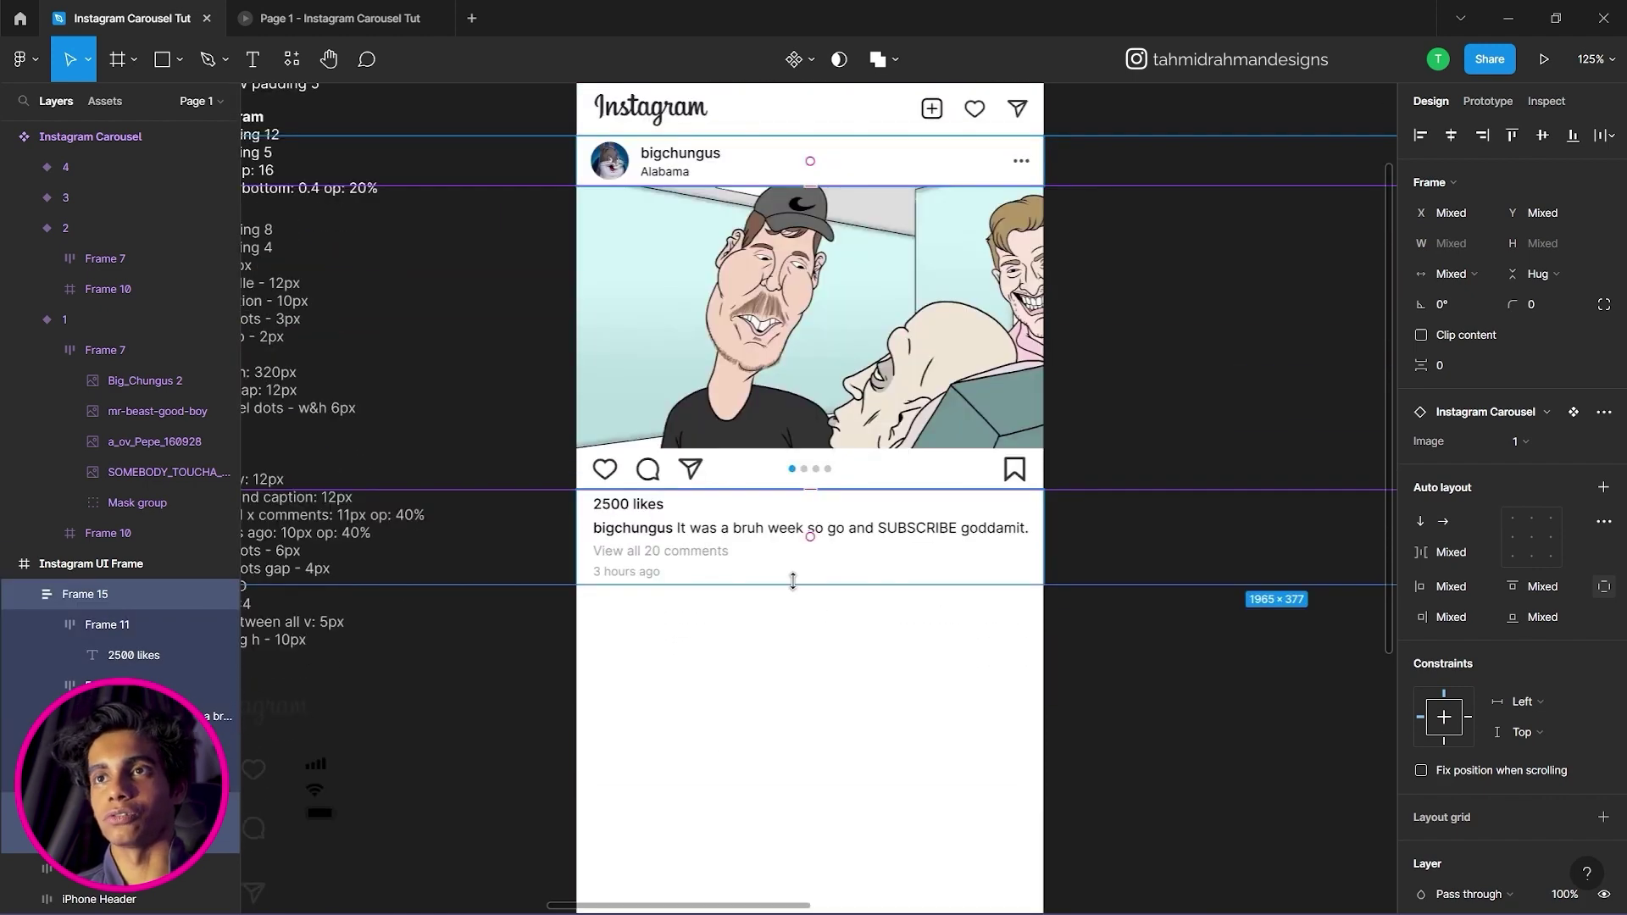
drag(731, 377, 754, 570)
scroll(775, 767, down, 3)
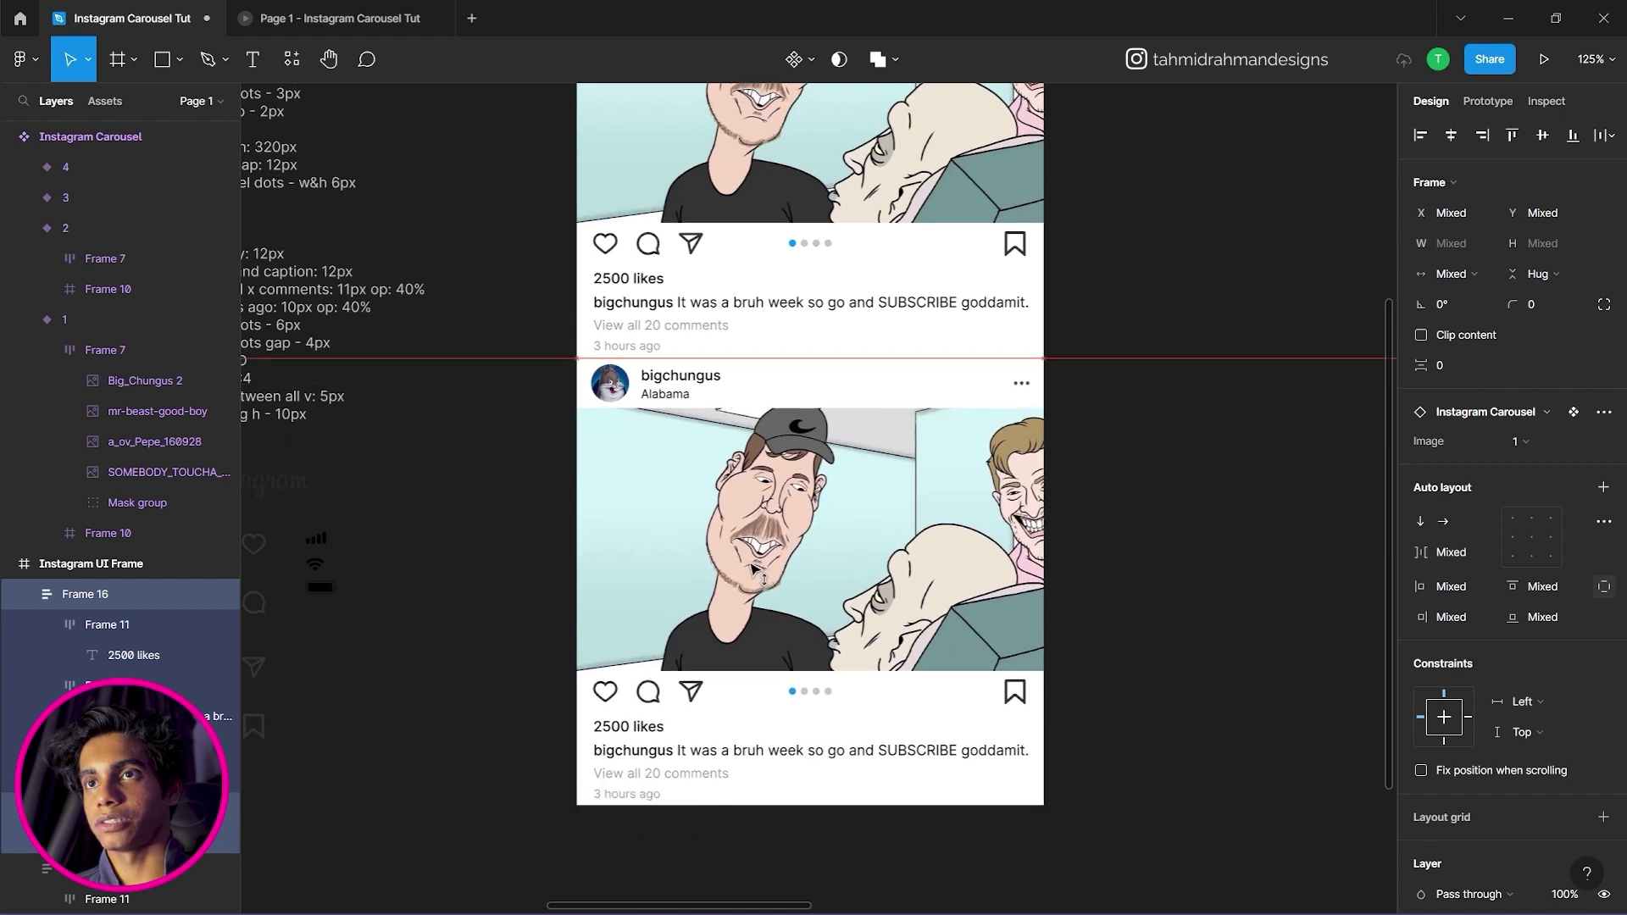
click(784, 831)
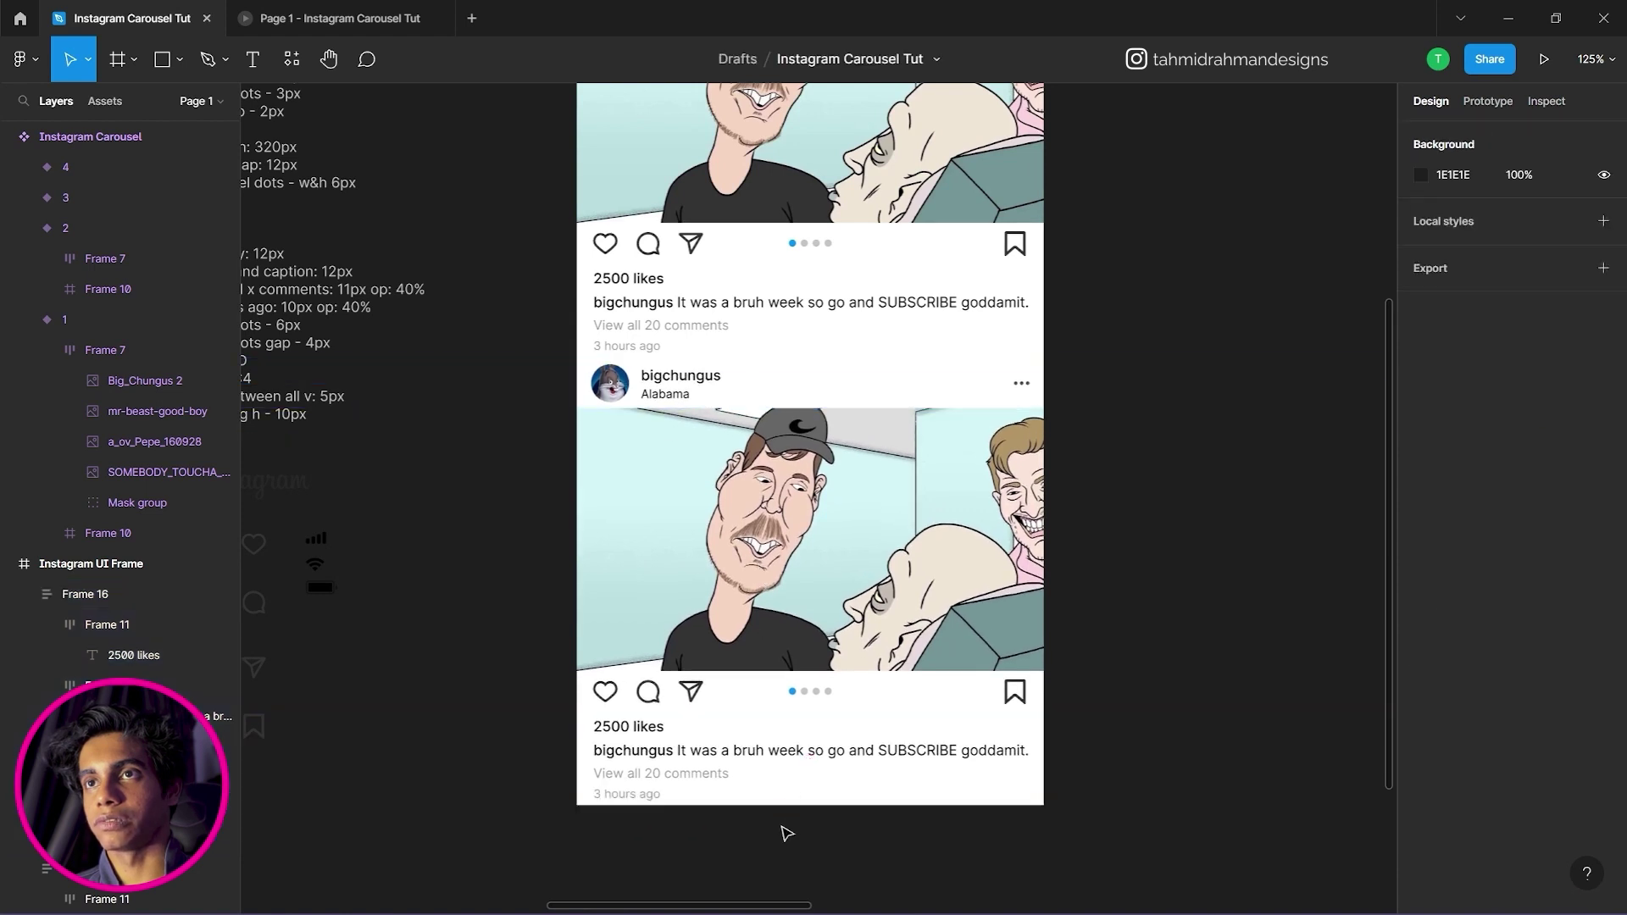
Hide the mr-beast image in the second post's carousel so it starts with a different picture.
click(810, 645)
click(809, 646)
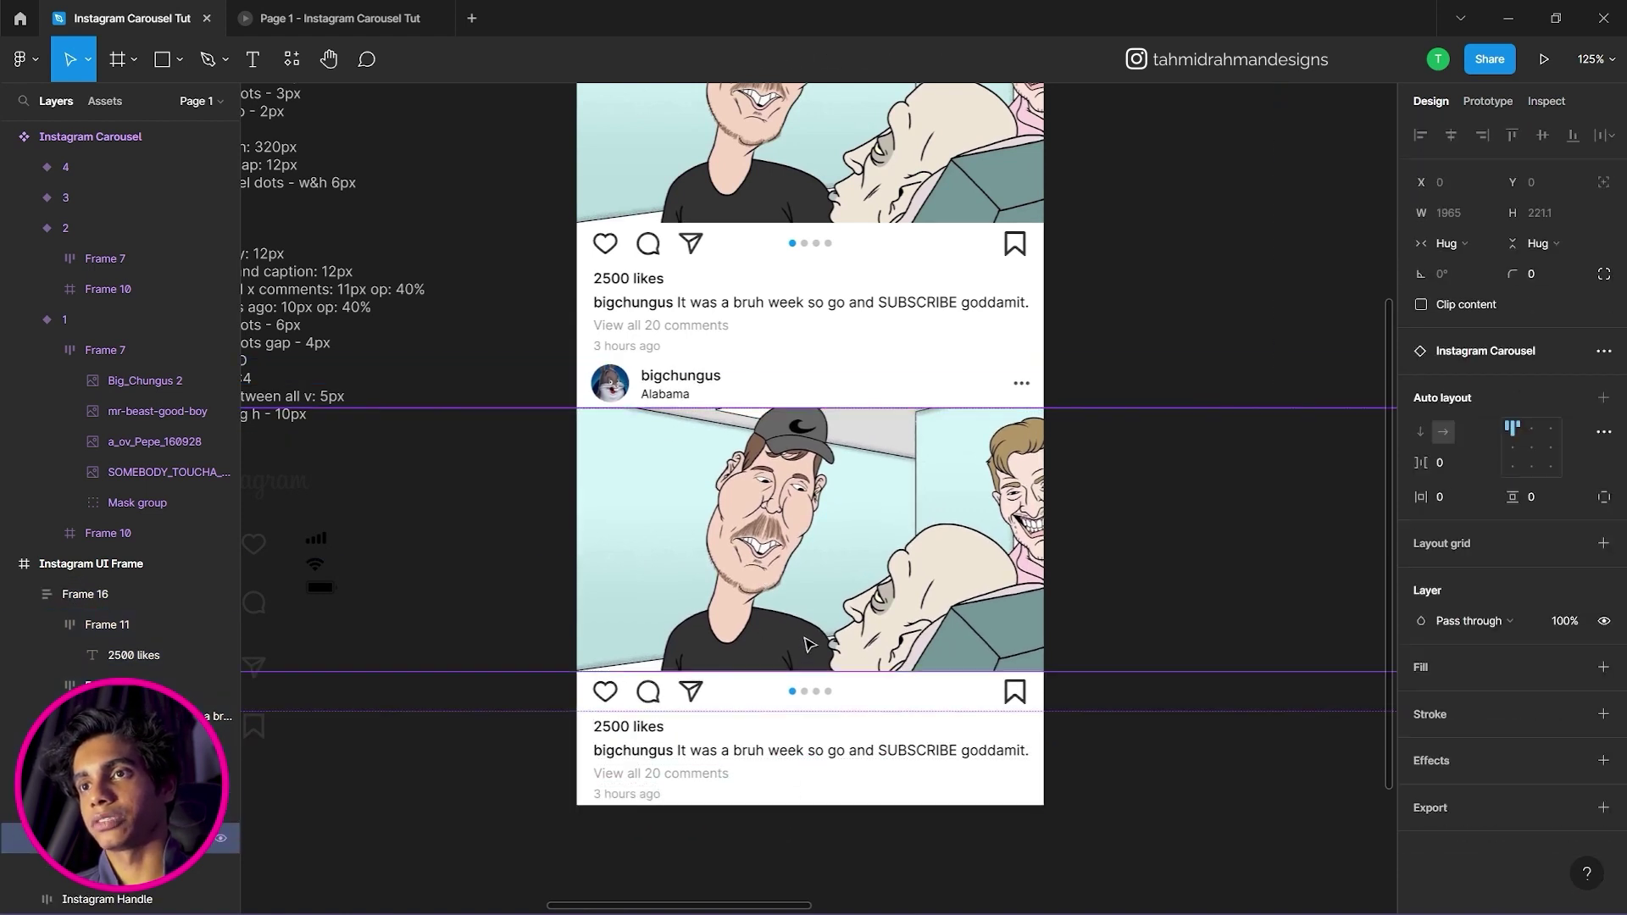
click(808, 645)
key(ctrl+shift+h)
click(861, 870)
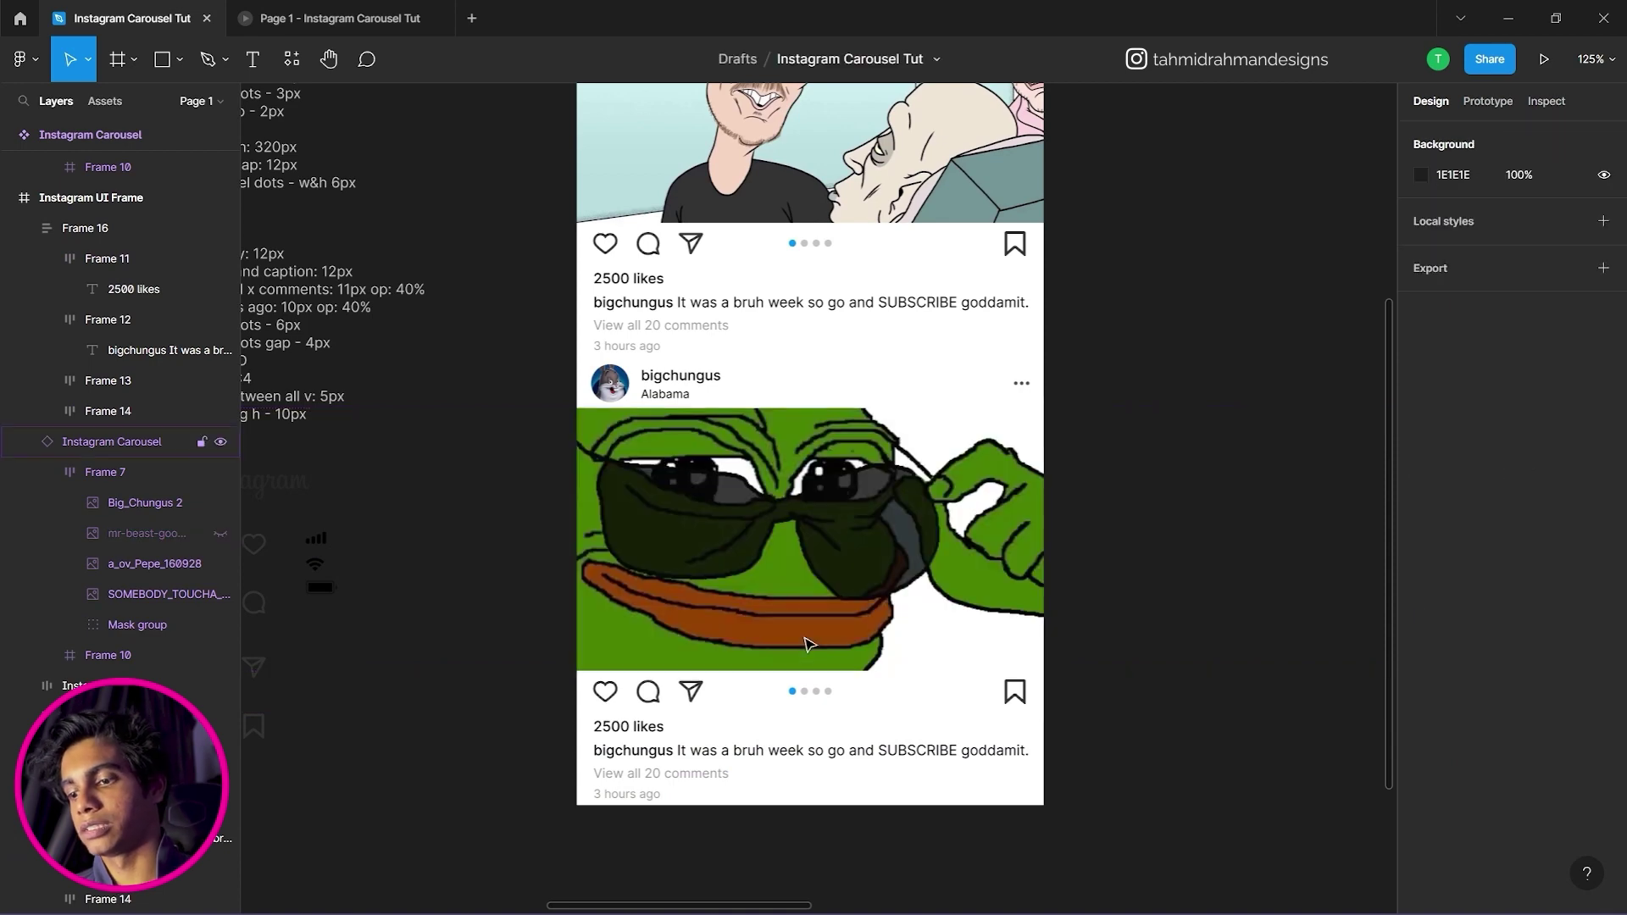
scroll(809, 720, up, 3)
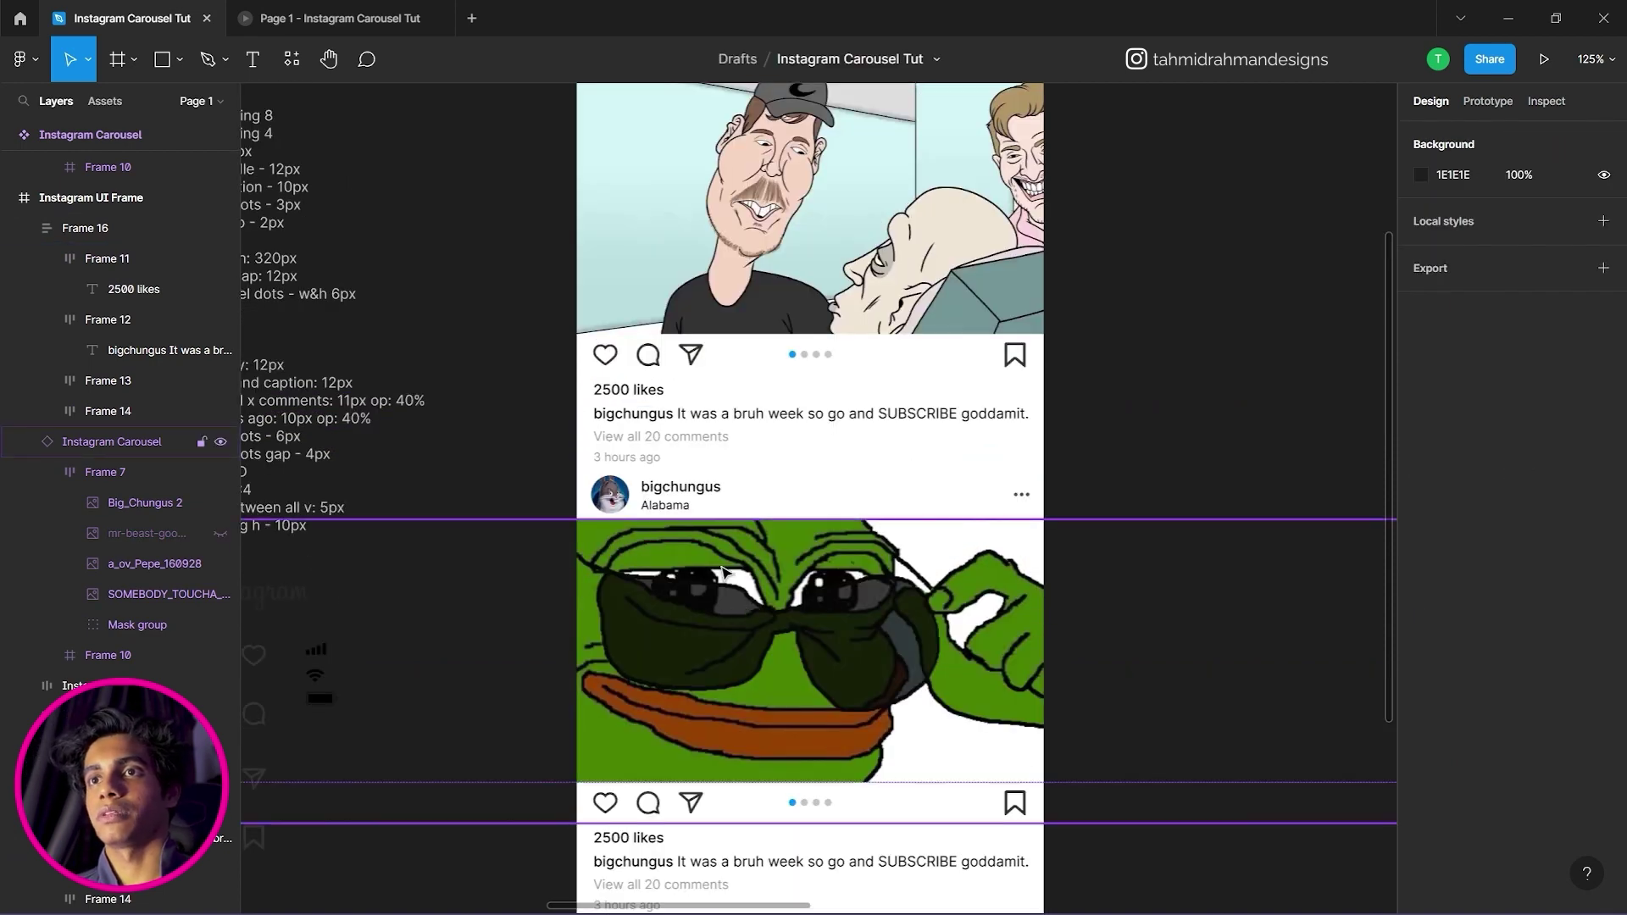
scroll(703, 527, down, 1)
Preview the prototype with both posts and swipe the first carousel back to its first image, then try swiping the second.
click(351, 8)
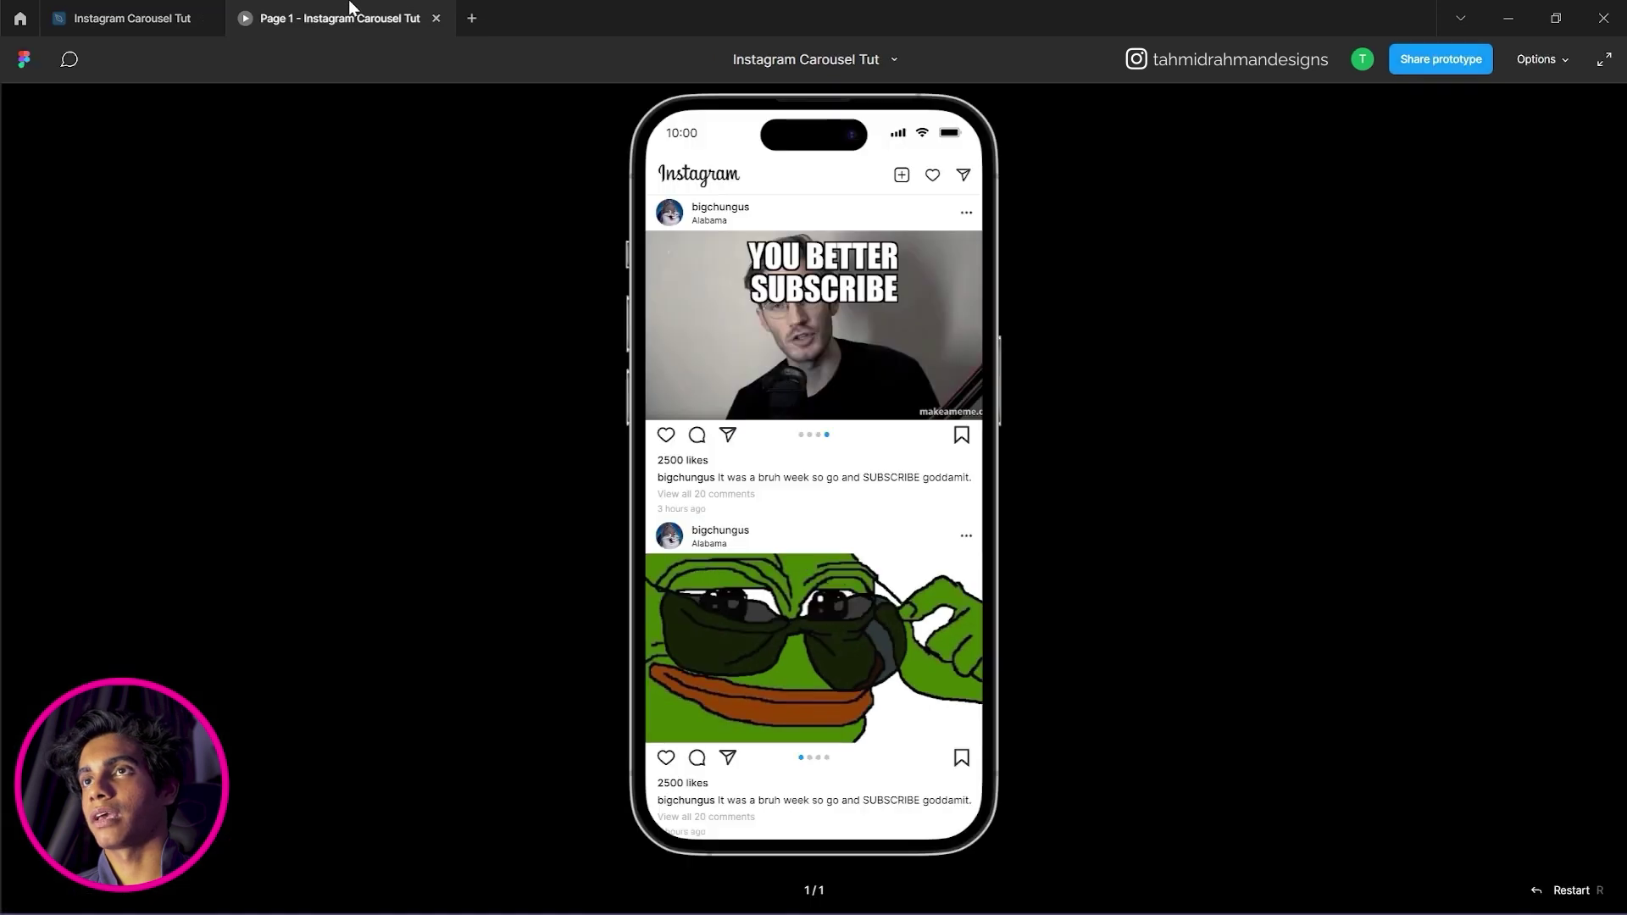
drag(862, 290, 1061, 341)
drag(949, 336, 1034, 354)
drag(937, 609, 1009, 639)
drag(782, 639, 938, 653)
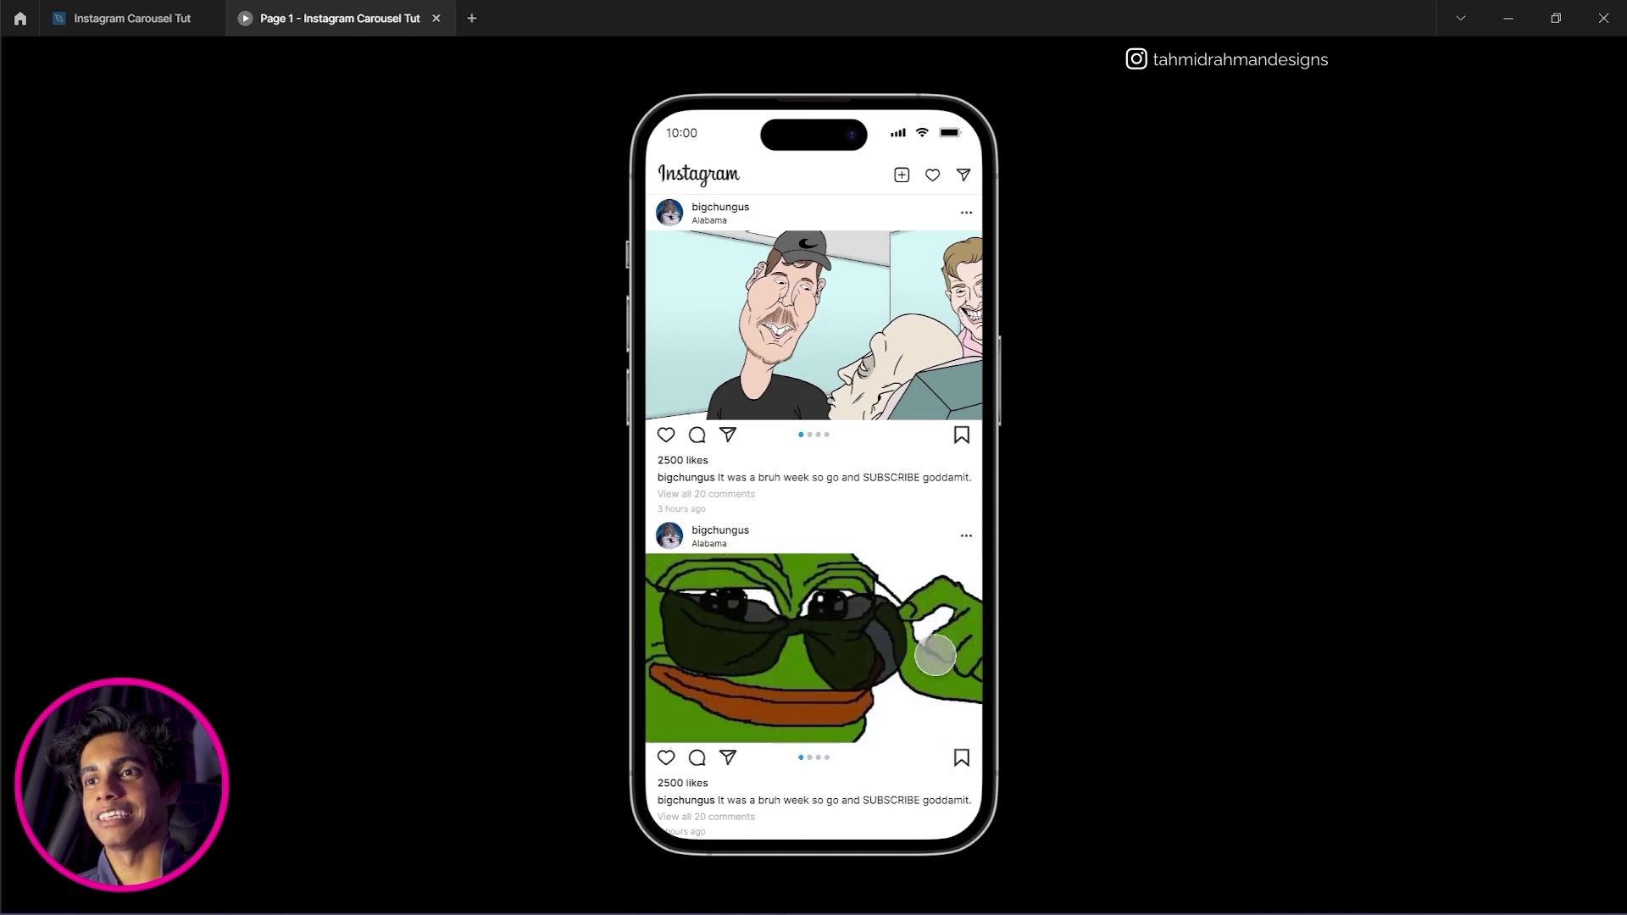